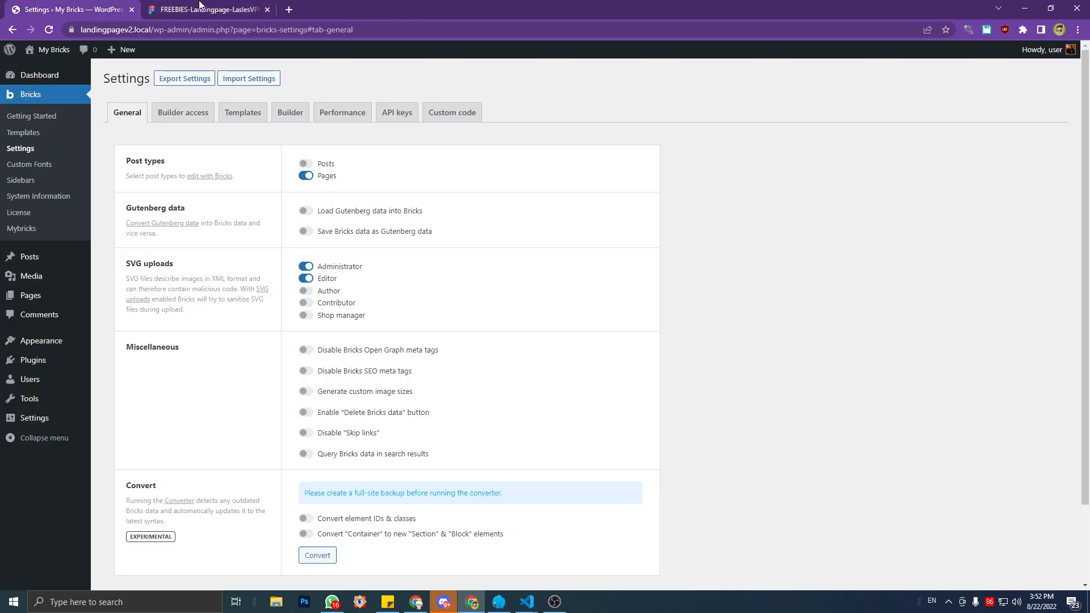
# Look over the top of the LaslesVPN landing page design in Figma, and return to the WordPress admin.
pyautogui.click(200, 4)
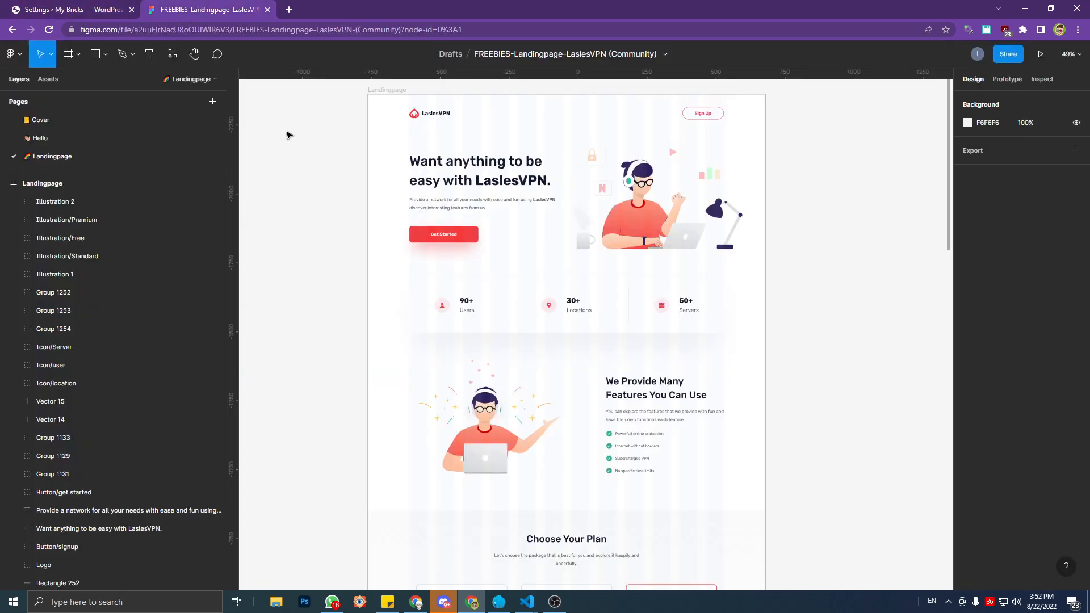
pyautogui.scroll(1, 287, 134)
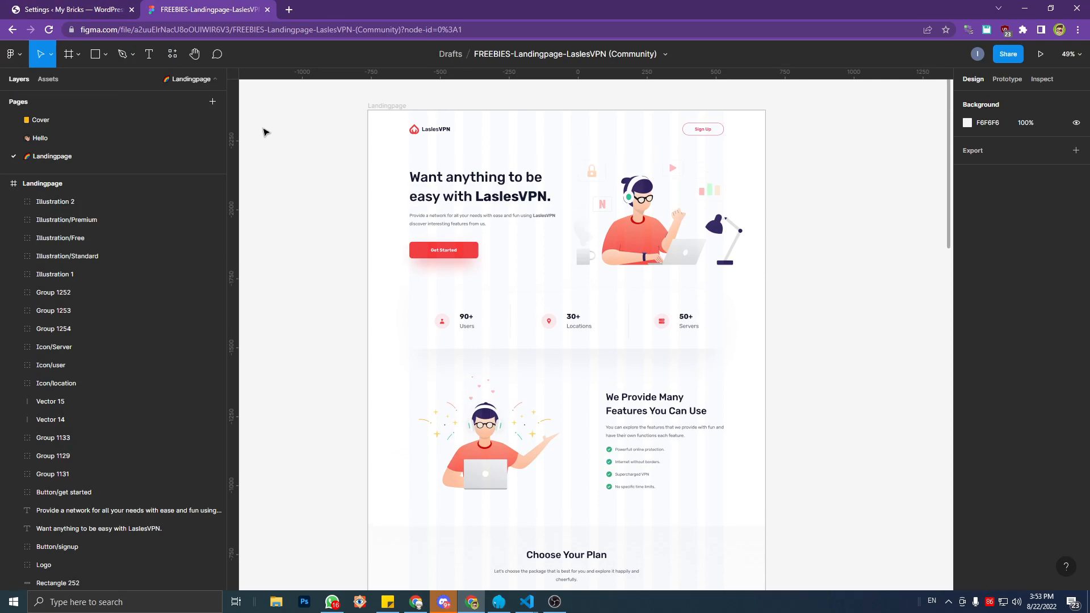
pyautogui.moveTo(77, 5)
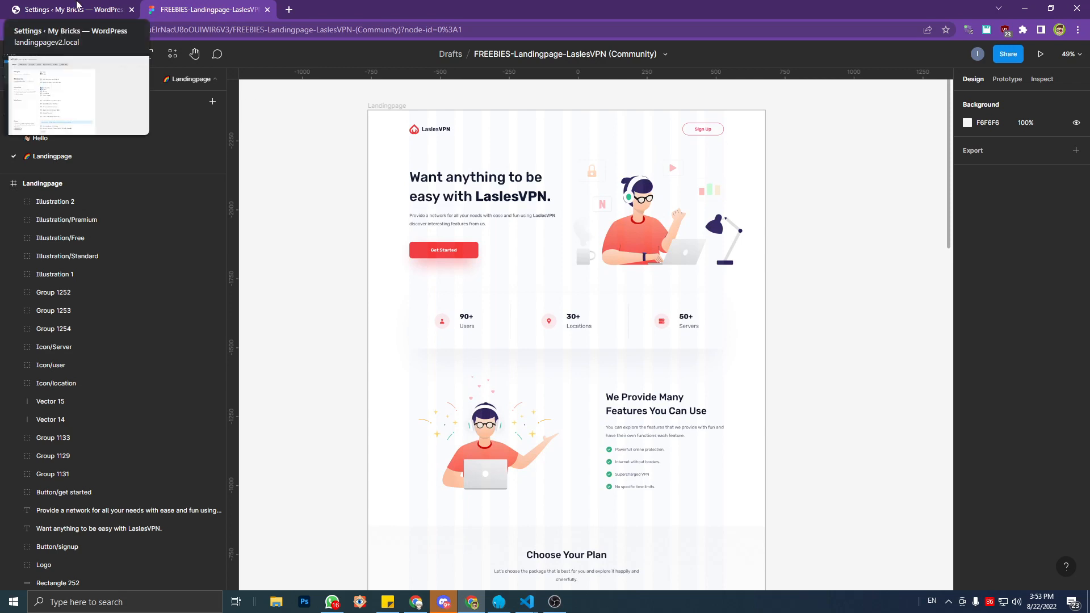
pyautogui.click(77, 6)
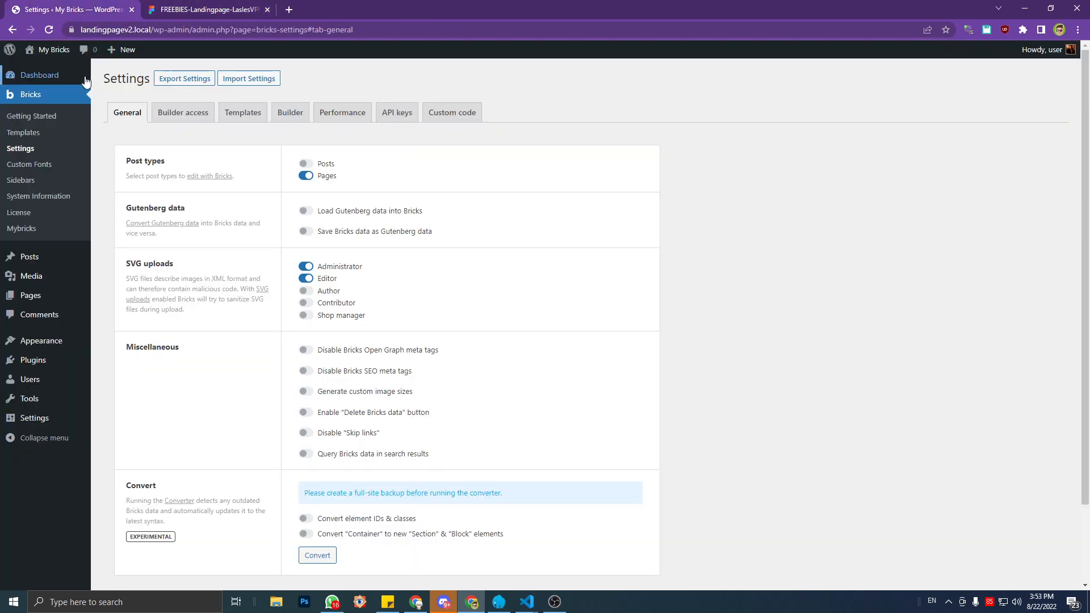
# Check which theme is active among the installed themes, and reopen the Bricks settings.
pyautogui.moveTo(64, 343)
pyautogui.click(101, 347)
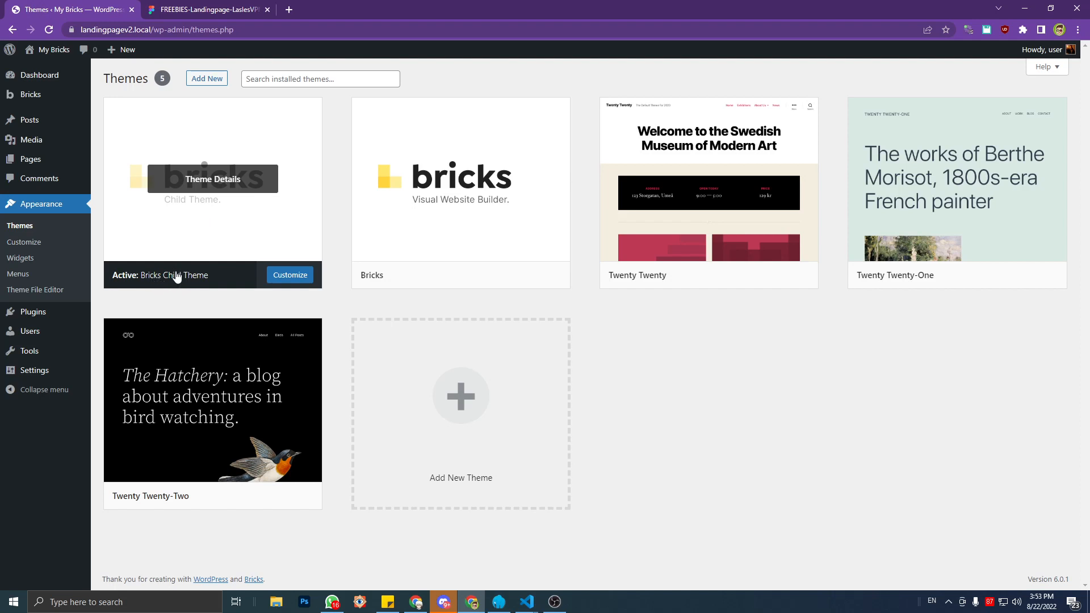
pyautogui.moveTo(57, 101)
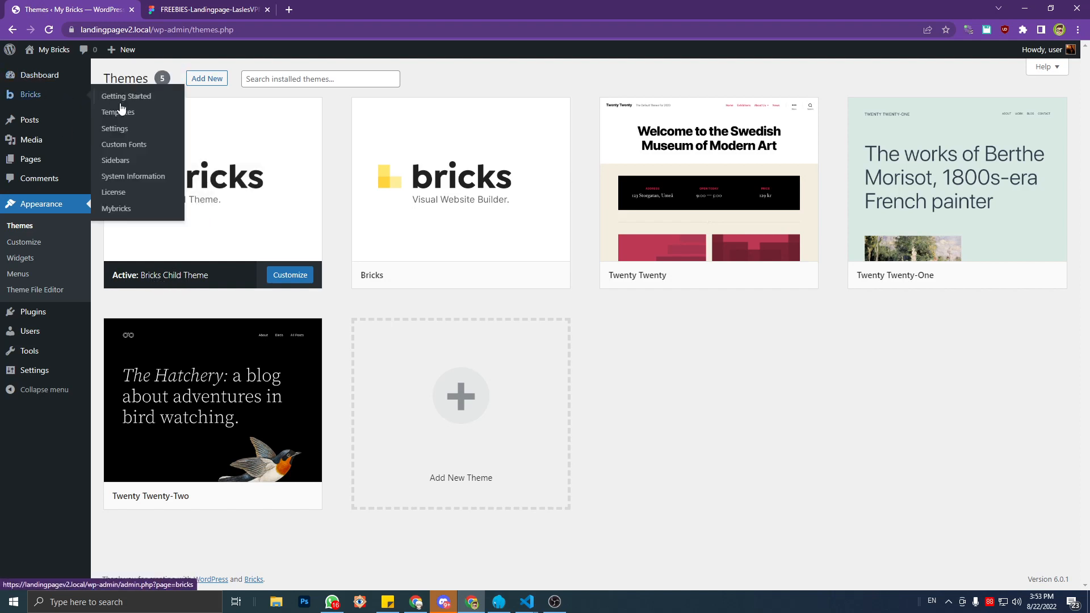
pyautogui.click(126, 132)
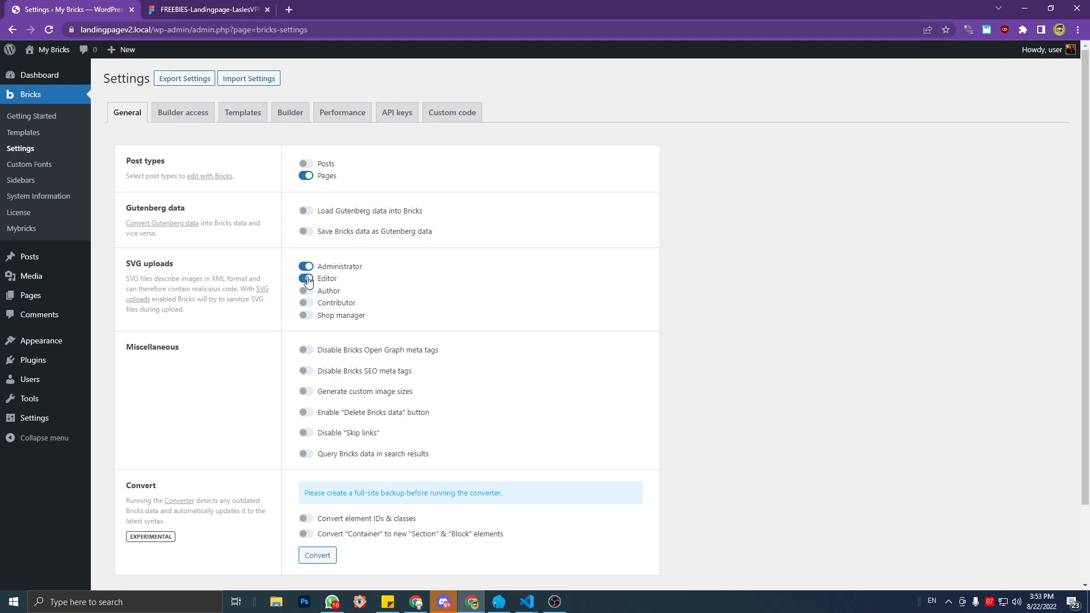
# Disable the Bricks Open Graph meta tags and the Bricks SEO meta tags in the general settings.
pyautogui.scroll(-2, 259, 278)
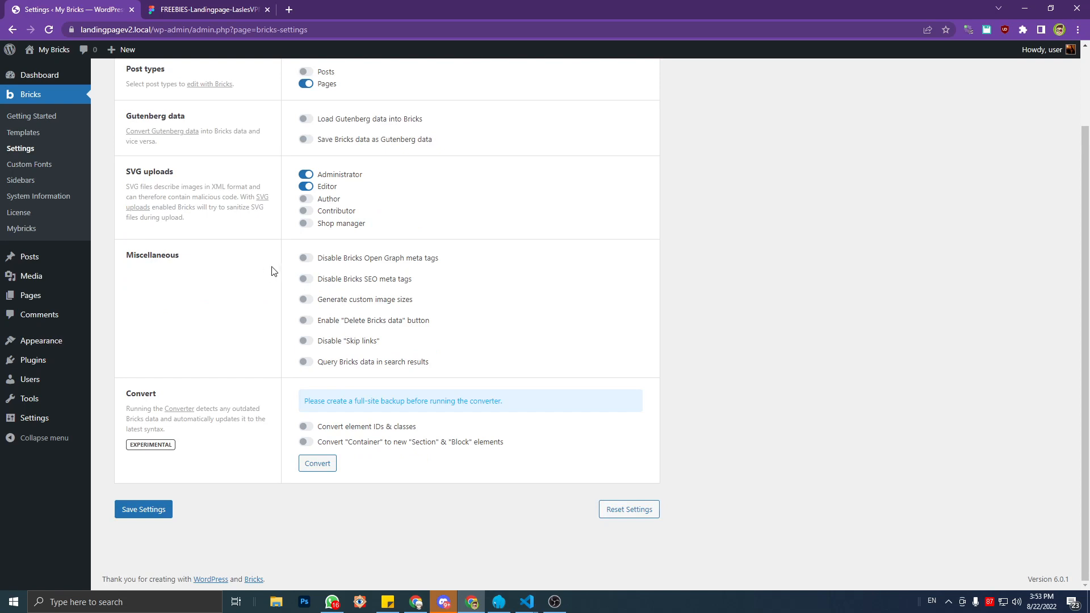
pyautogui.click(306, 258)
pyautogui.click(306, 280)
pyautogui.click(309, 303)
pyautogui.click(311, 302)
pyautogui.click(308, 306)
pyautogui.click(307, 305)
# Review the Bricks builder access permissions and the template settings.
pyautogui.scroll(2, 244, 395)
pyautogui.click(180, 113)
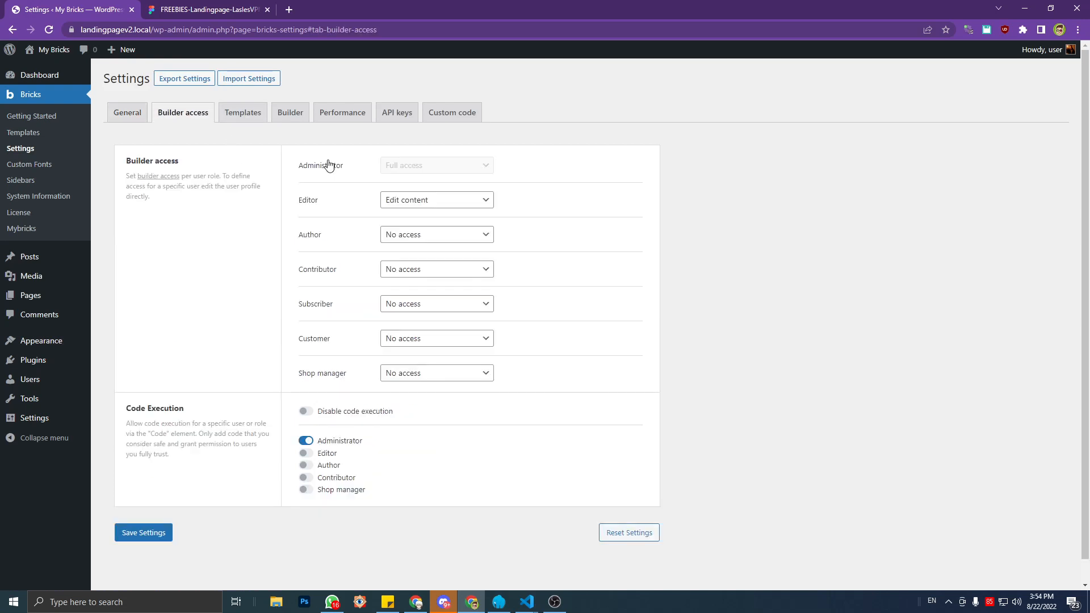
pyautogui.click(246, 122)
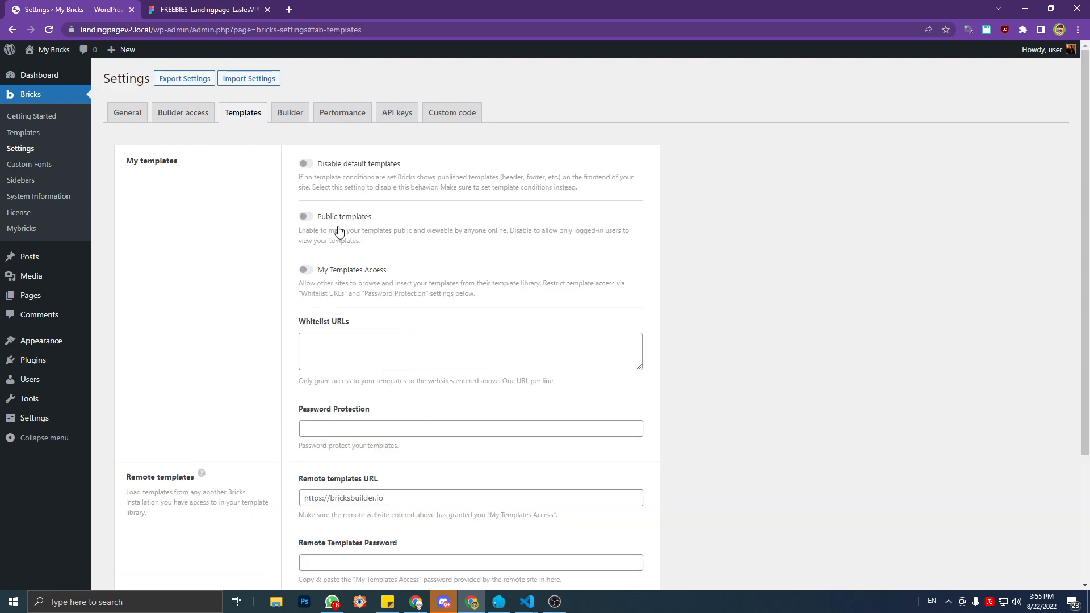
pyautogui.scroll(-3, 340, 233)
pyautogui.scroll(3, 348, 301)
# Set the builder's toolbar logo link to open in a new tab, keeping Preview as its destination.
pyautogui.click(296, 118)
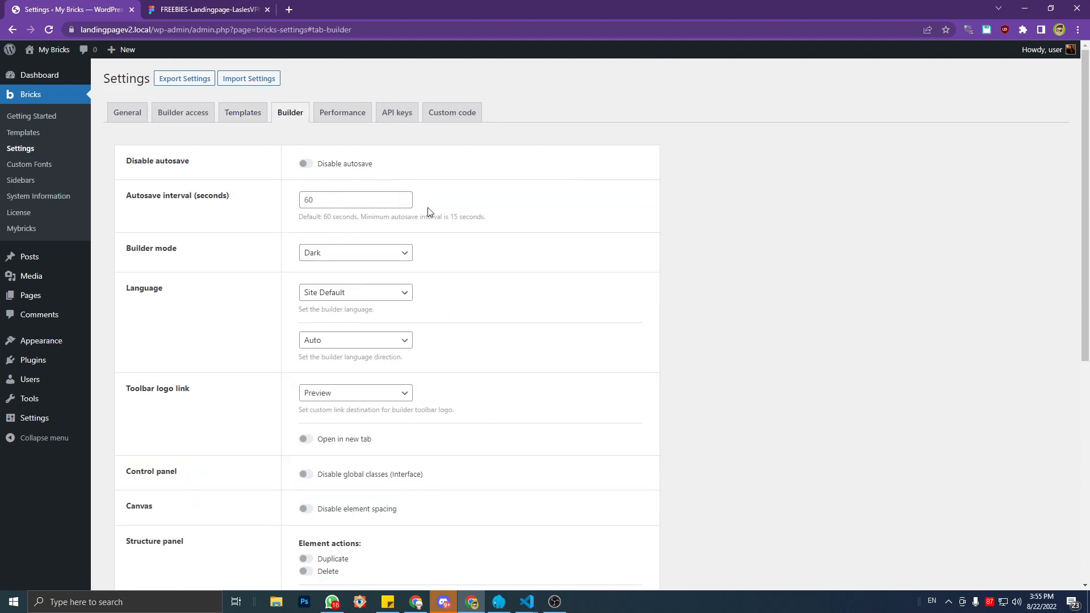
pyautogui.scroll(-2, 449, 262)
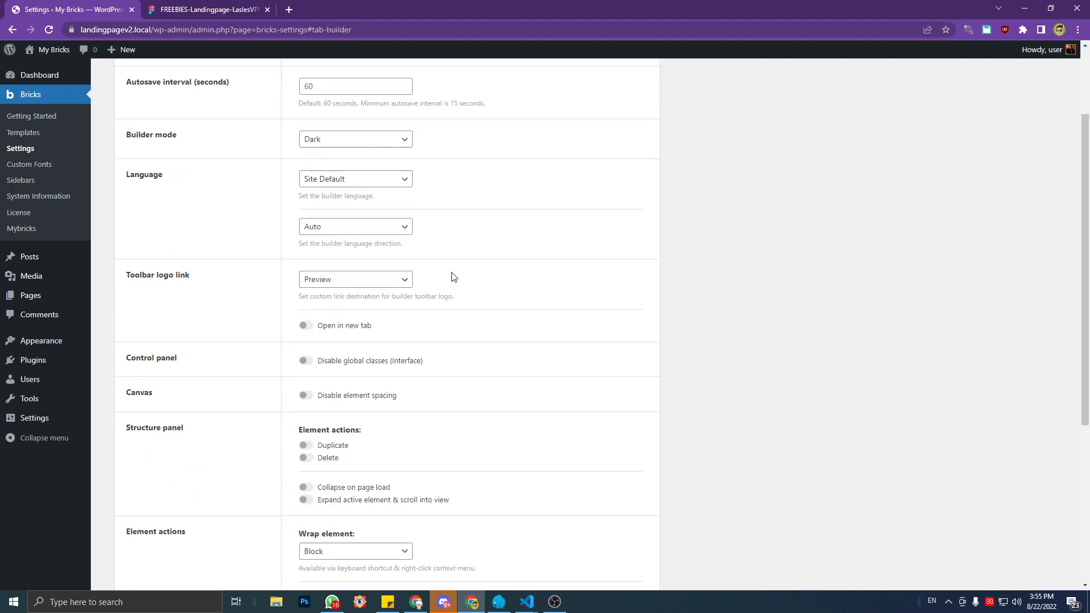
pyautogui.click(348, 283)
pyautogui.click(347, 284)
pyautogui.click(306, 327)
# Enable Duplicate, Delete, Collapse on page load, and Expand active element & scroll into view for the structure panel.
pyautogui.scroll(-2, 391, 321)
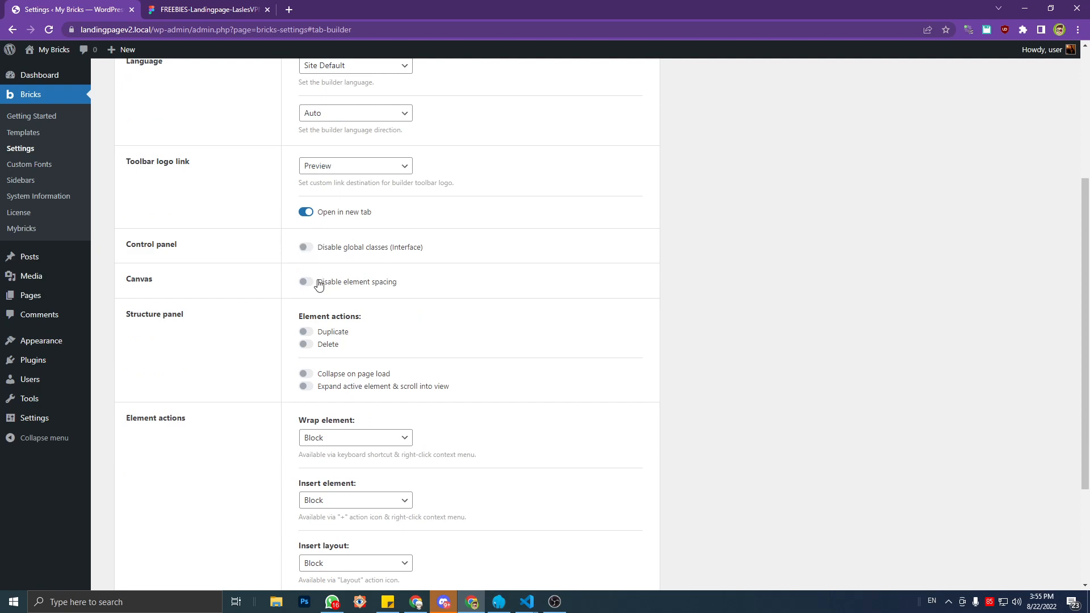
pyautogui.click(305, 332)
pyautogui.click(306, 344)
pyautogui.click(305, 373)
pyautogui.click(306, 386)
# Examine the element choices offered for Wrap element among the builder's element actions.
pyautogui.scroll(-1, 729, 379)
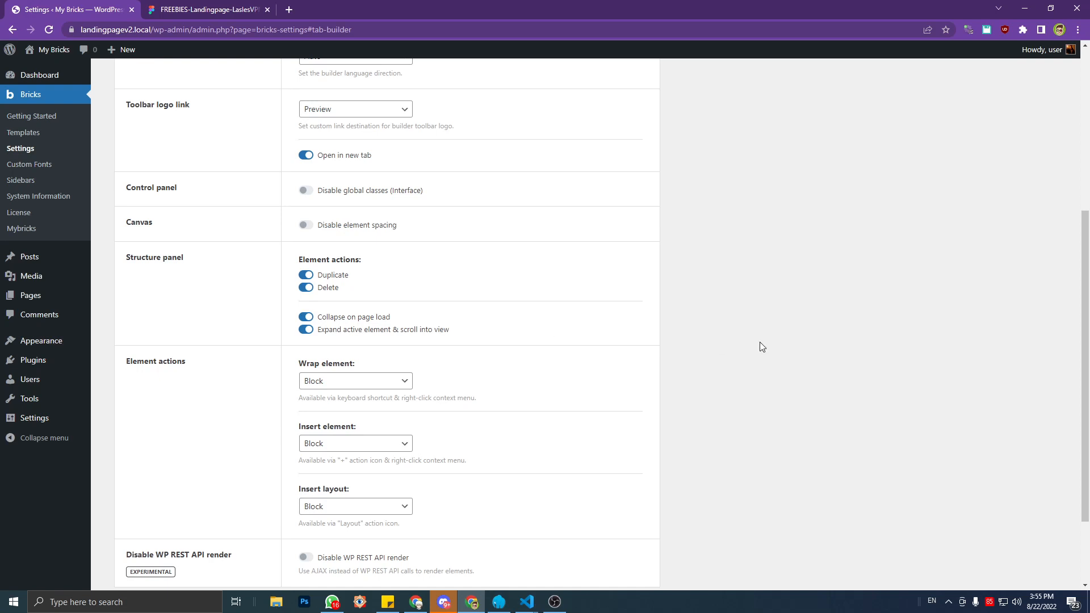
pyautogui.scroll(-2, 761, 346)
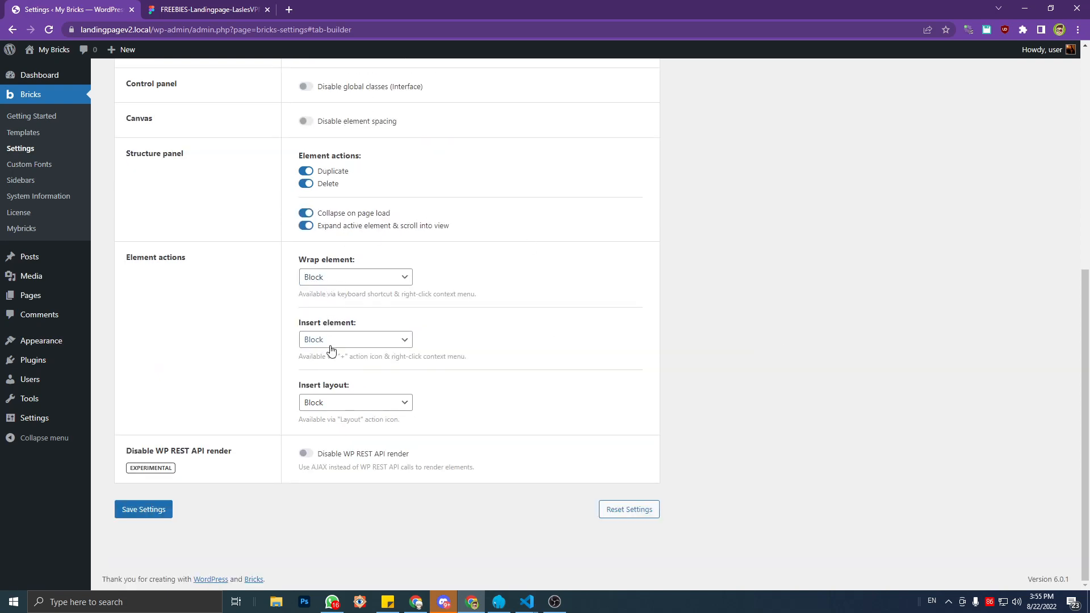
pyautogui.click(335, 283)
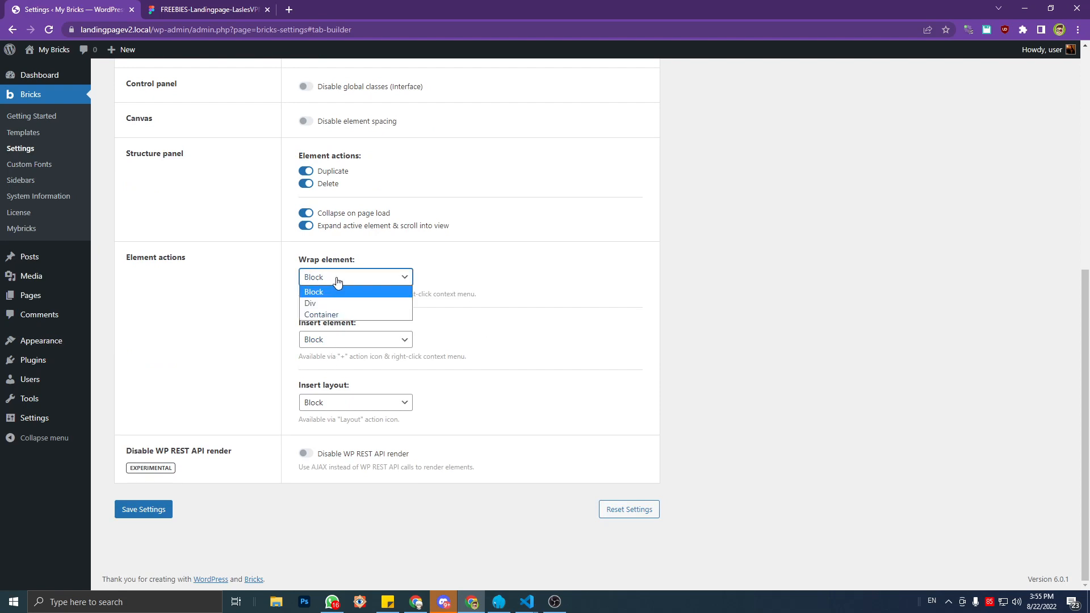
pyautogui.click(335, 282)
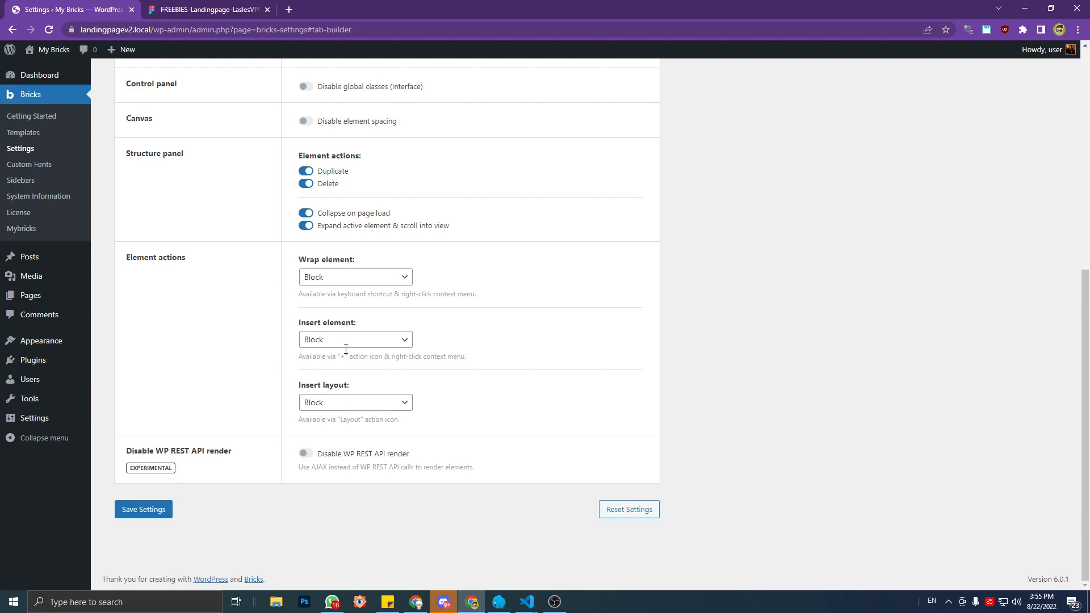
# Disable emojis in the Bricks performance settings.
pyautogui.scroll(7, 340, 283)
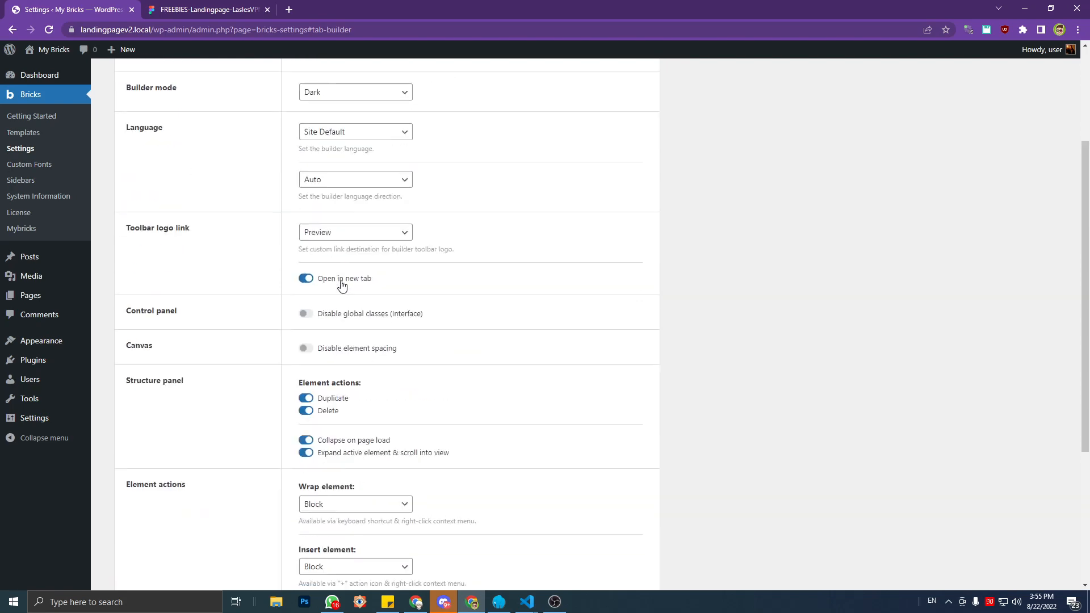
pyautogui.click(322, 121)
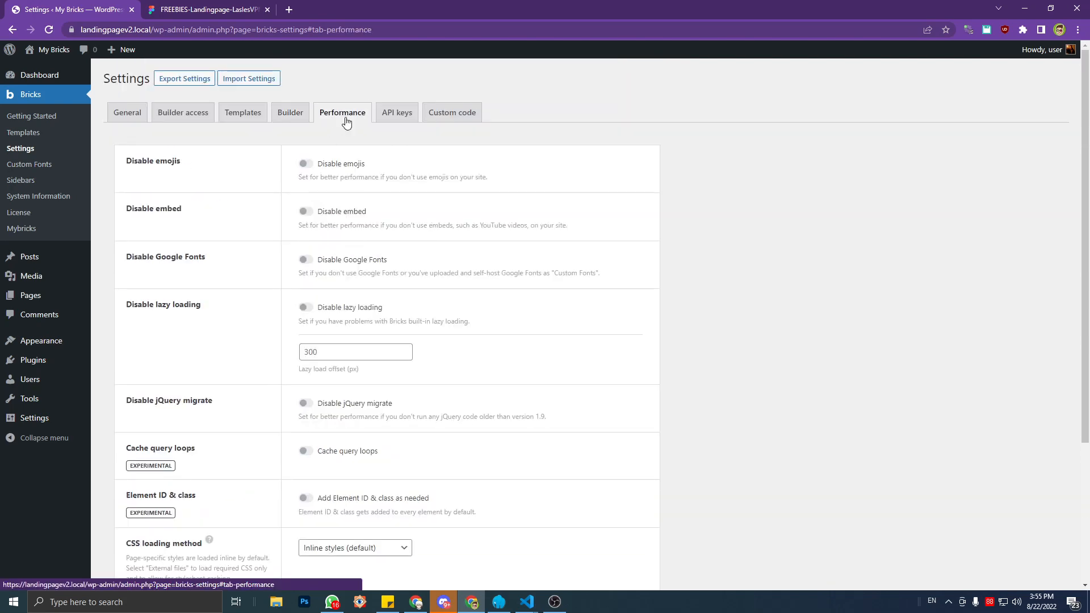
pyautogui.click(306, 165)
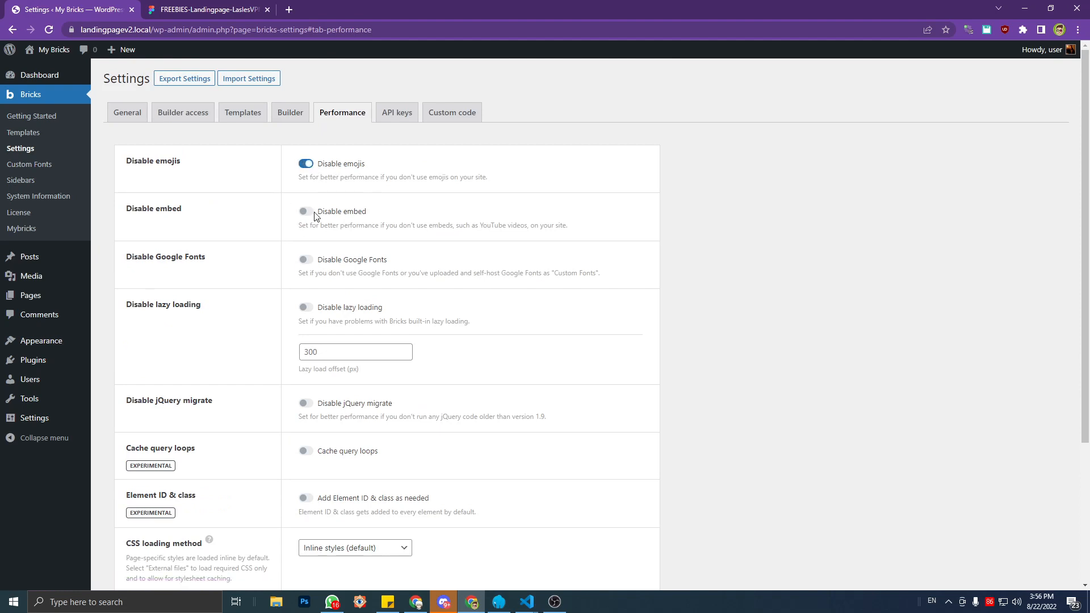
# Look through the full landing page design in Figma down to its footer, and return to the Bricks performance settings.
pyautogui.click(195, 9)
pyautogui.scroll(-10, 513, 297)
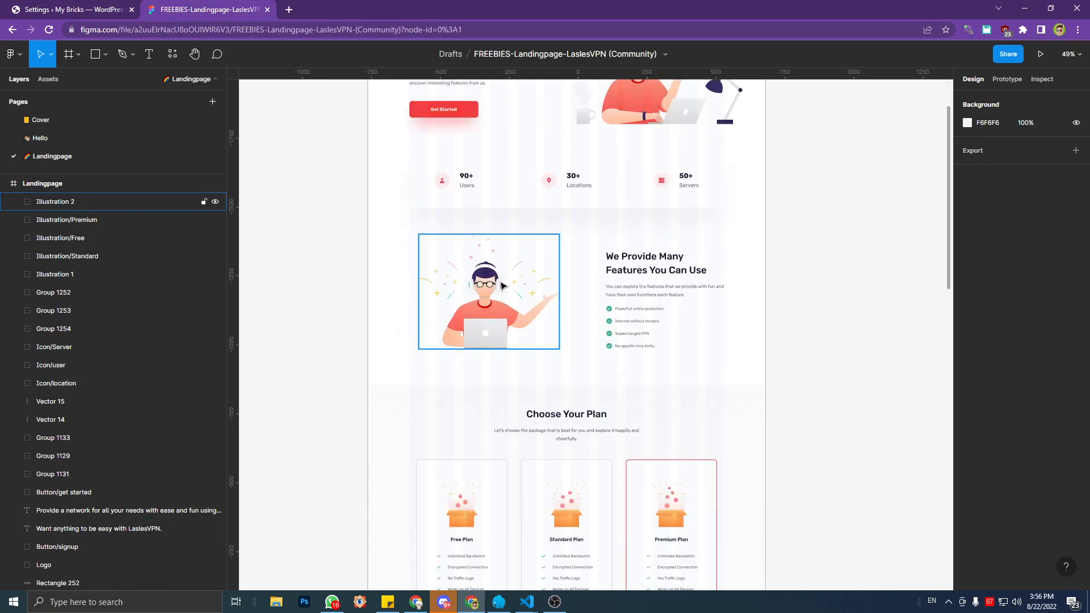
pyautogui.scroll(-5, 513, 297)
pyautogui.scroll(-2, 513, 297)
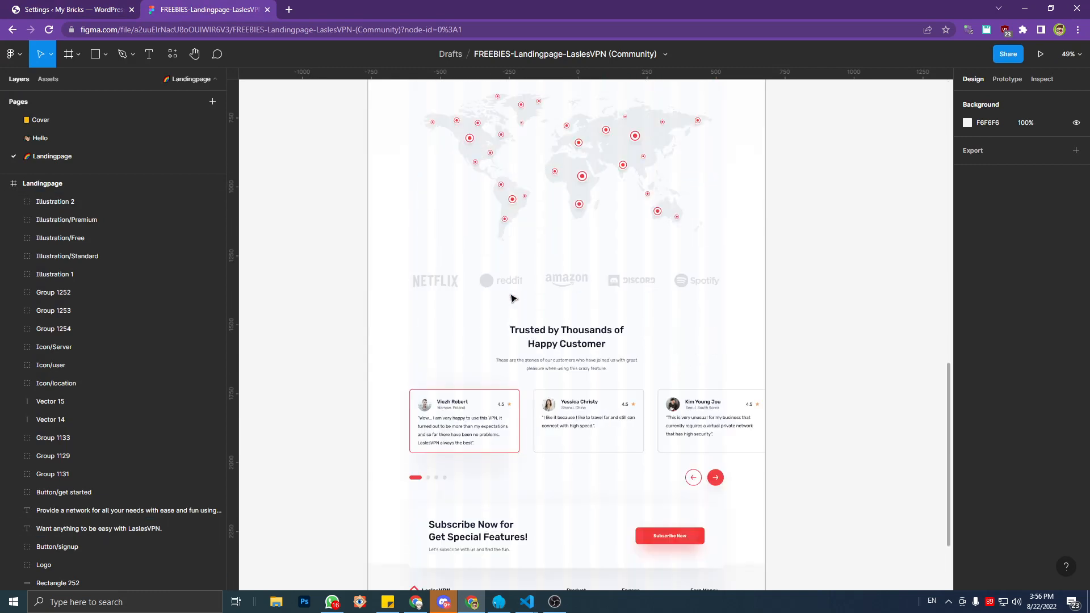
pyautogui.scroll(-1, 509, 300)
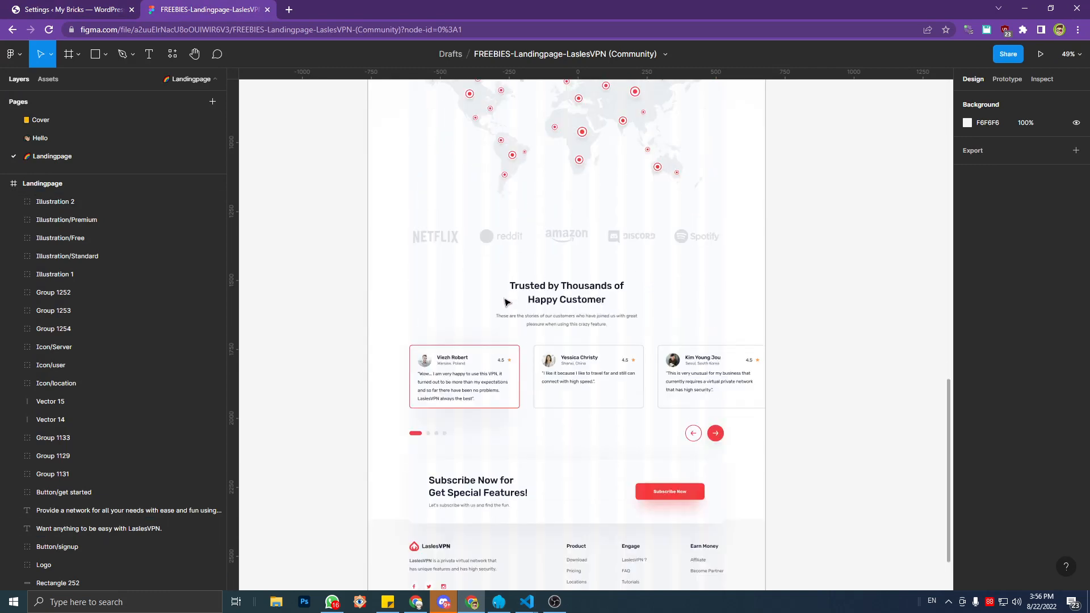
pyautogui.click(116, 6)
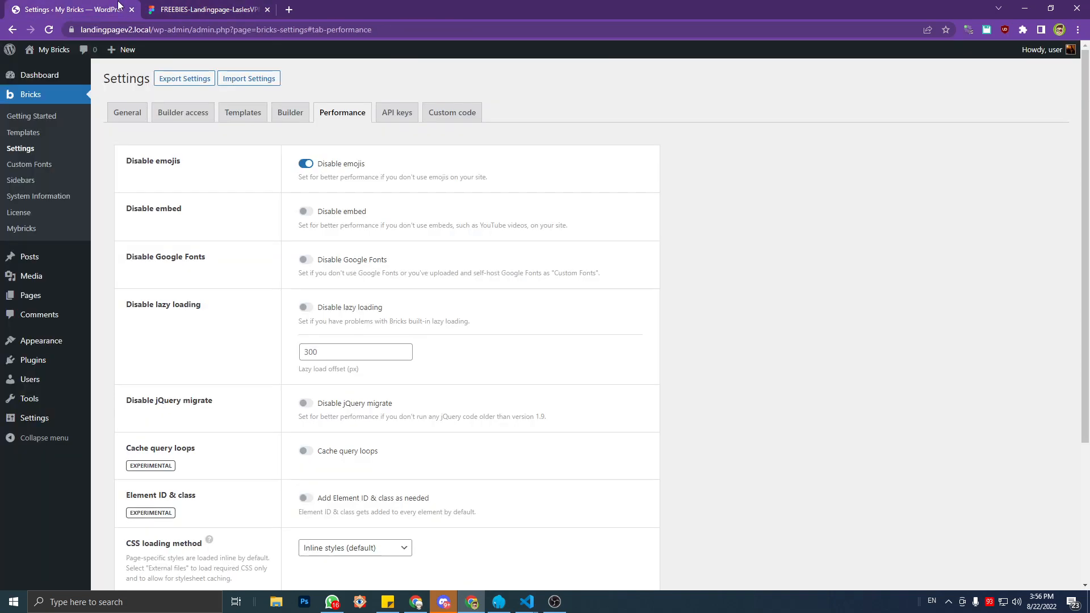
# Disable embeds, Google Fonts and jQuery migrate in the performance settings.
pyautogui.click(305, 212)
pyautogui.click(307, 260)
pyautogui.scroll(-2, 471, 268)
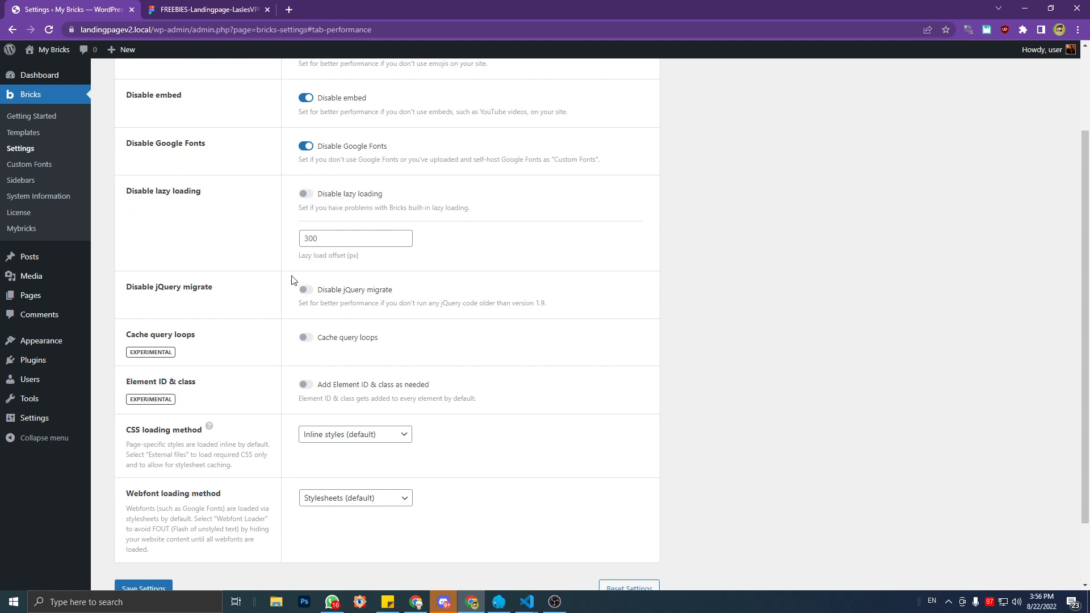
pyautogui.click(307, 292)
pyautogui.moveTo(480, 304); pyautogui.dragTo(489, 304)
pyautogui.click(522, 320)
# Set the CSS loading method to External files.
pyautogui.scroll(-2, 521, 319)
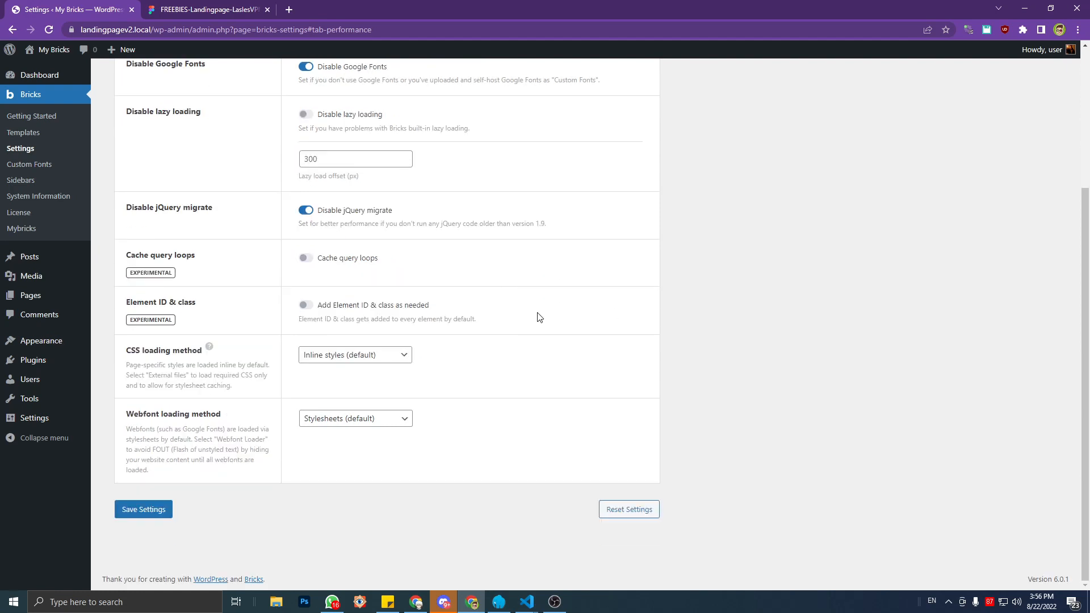
pyautogui.scroll(2, 521, 325)
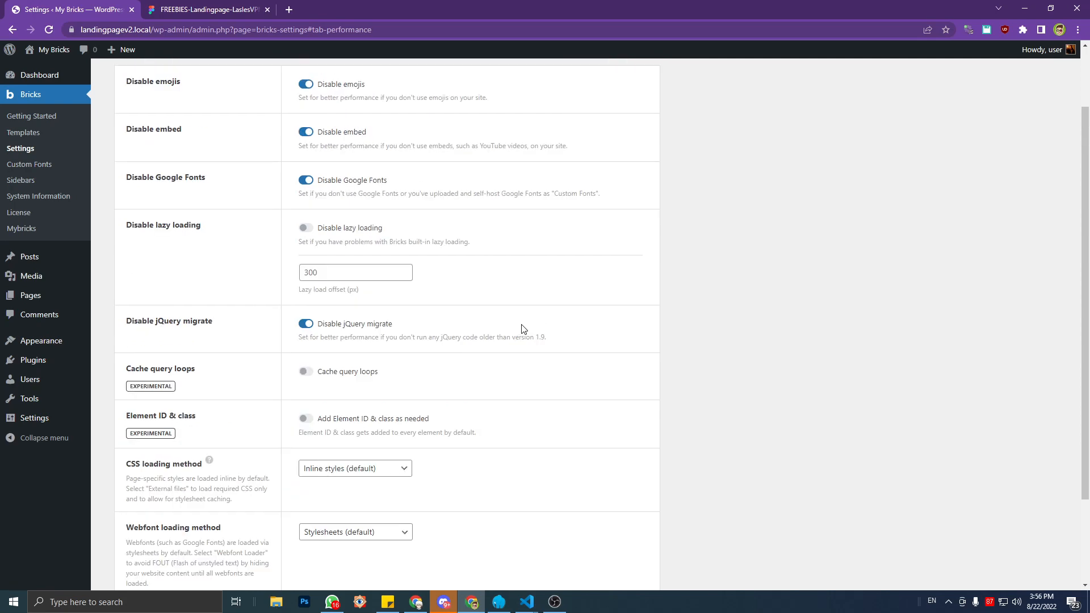
pyautogui.scroll(-2, 522, 324)
pyautogui.click(343, 358)
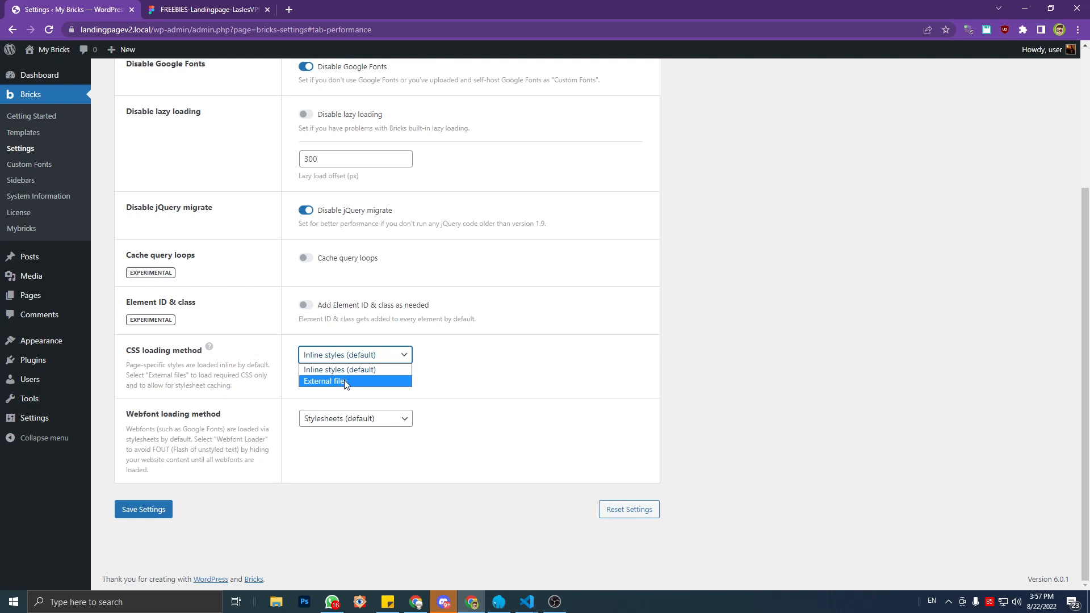
pyautogui.click(346, 382)
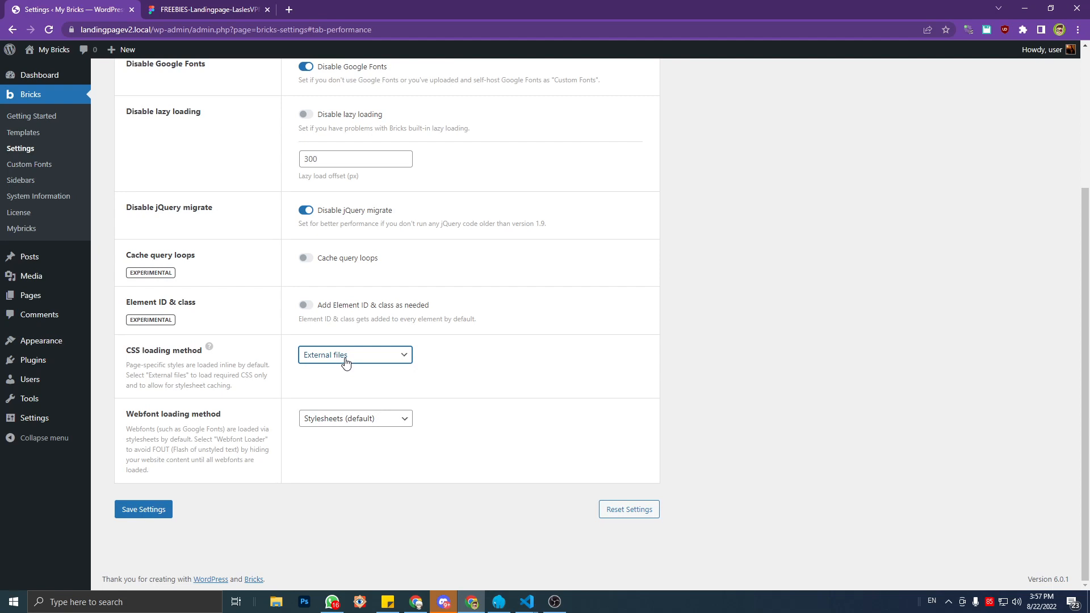
pyautogui.click(345, 360)
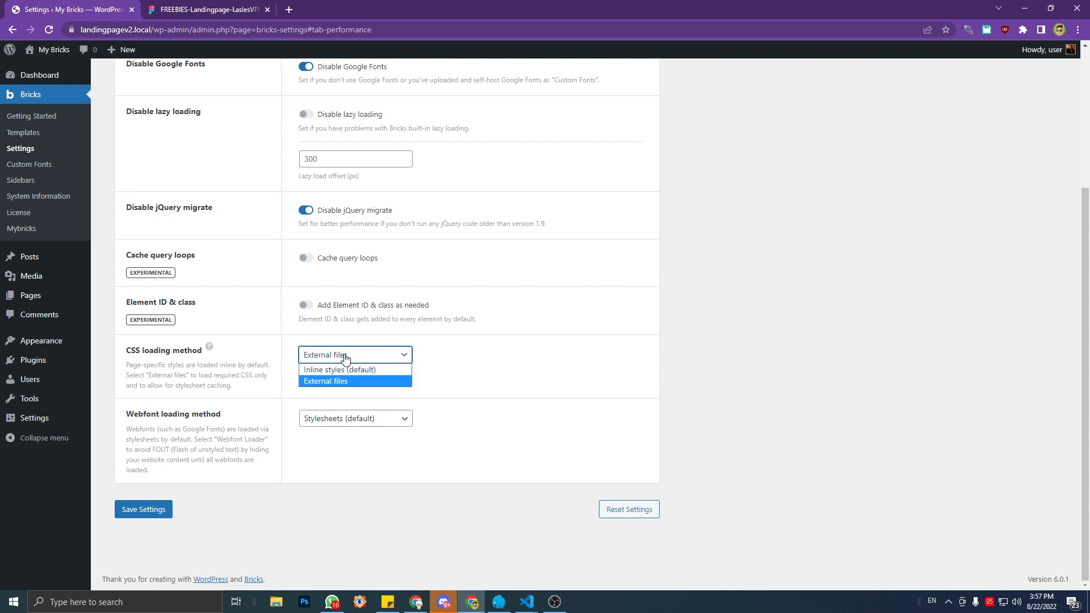
pyautogui.click(458, 379)
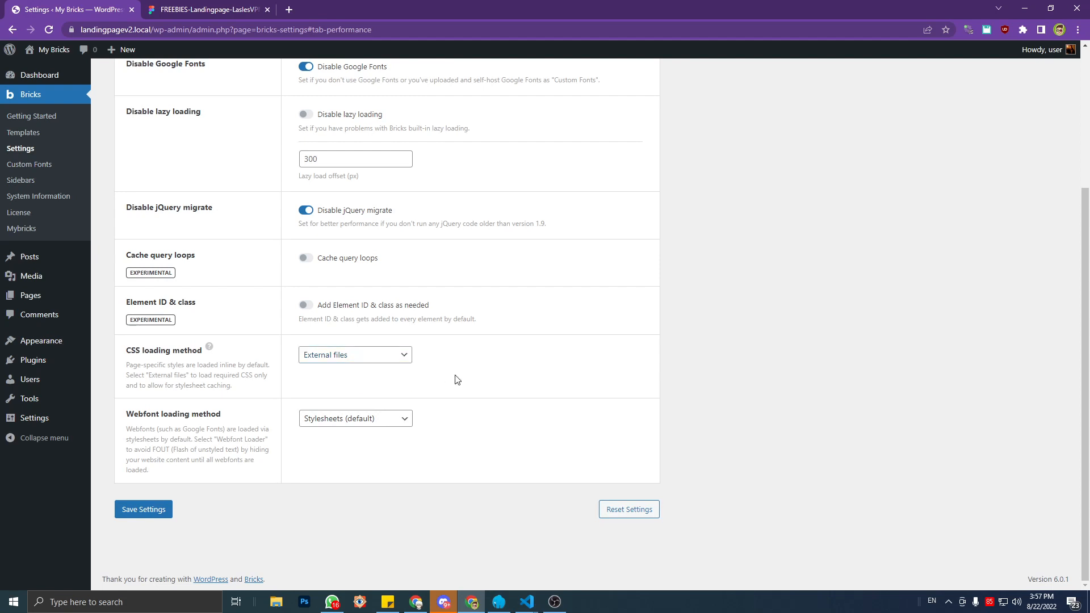
# Switch the CSS loading method back to Inline styles (default).
pyautogui.click(353, 359)
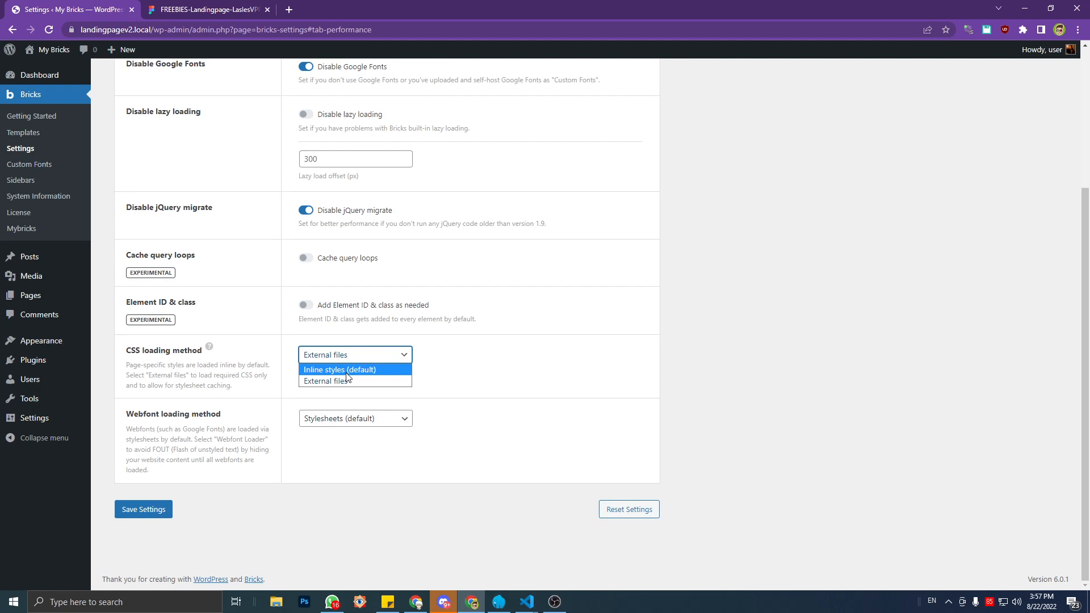
pyautogui.click(347, 371)
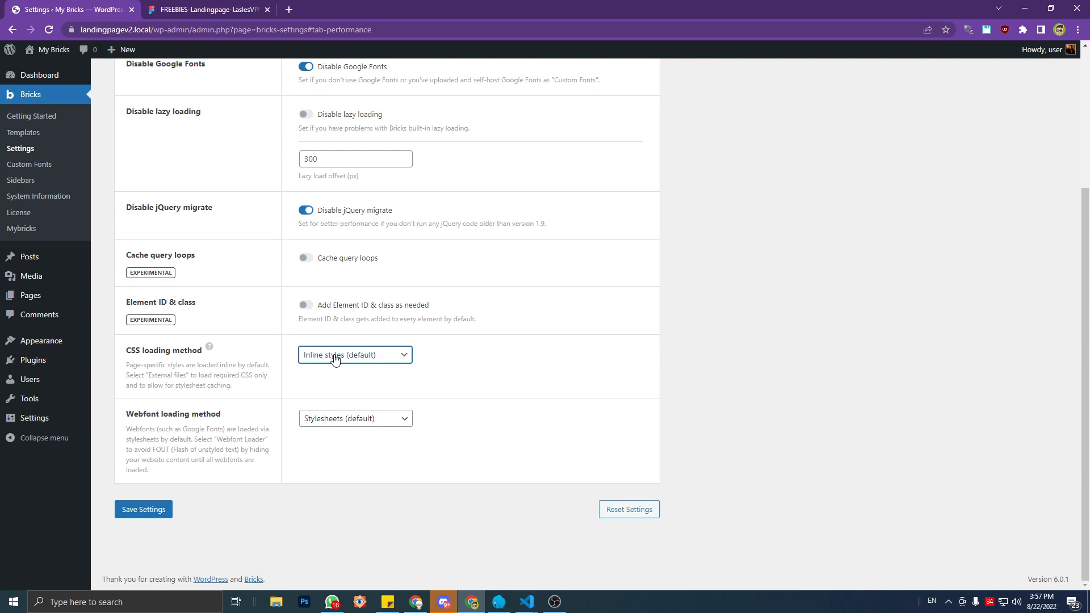
pyautogui.click(335, 359)
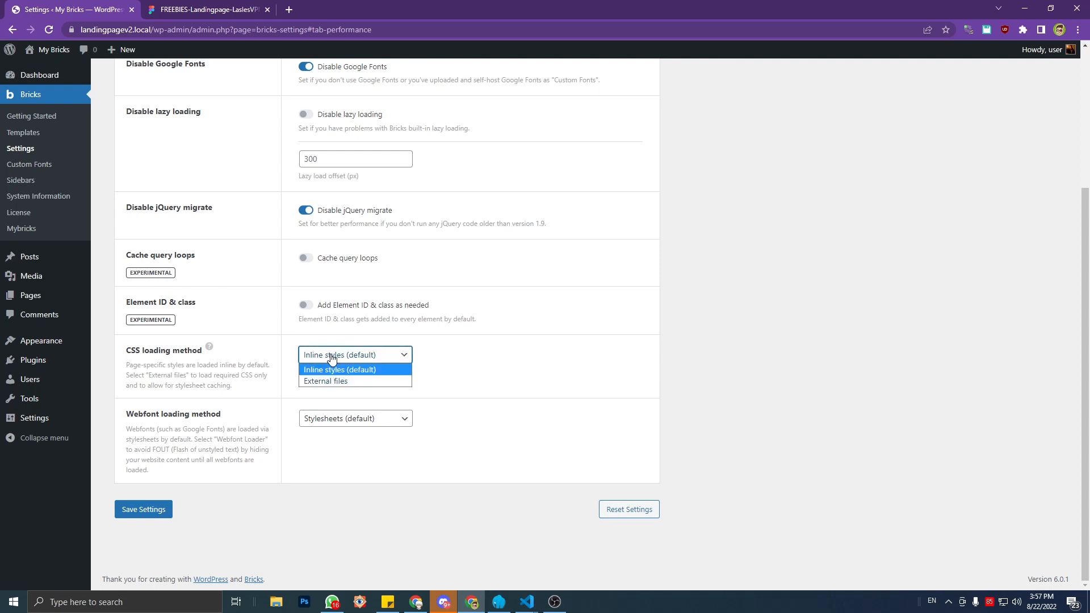
pyautogui.click(341, 369)
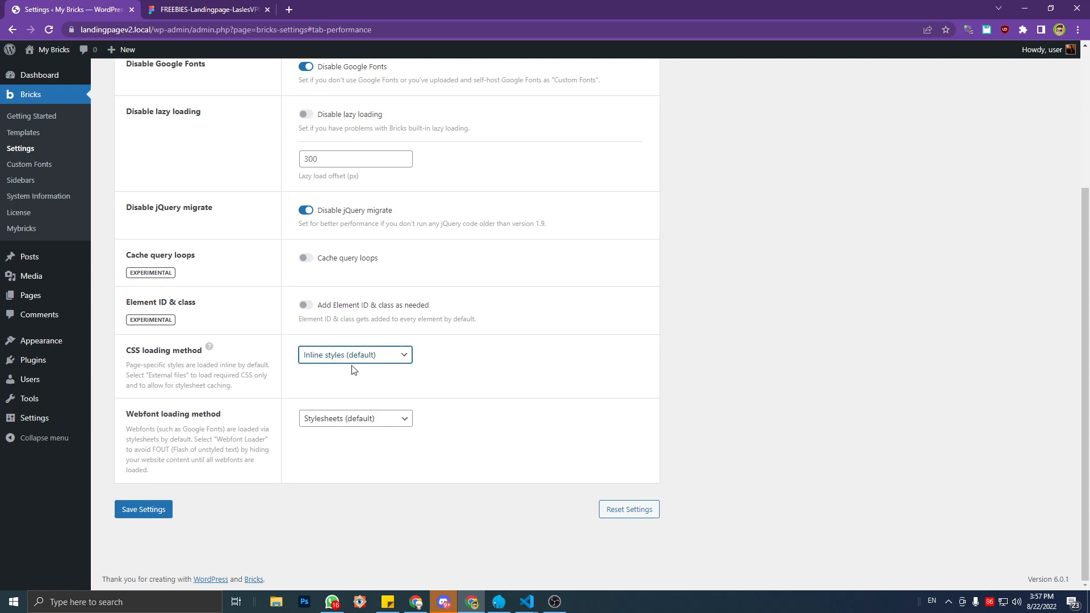
# Check the available CSS loading methods without changing the selection, and view the API key settings.
pyautogui.click(356, 362)
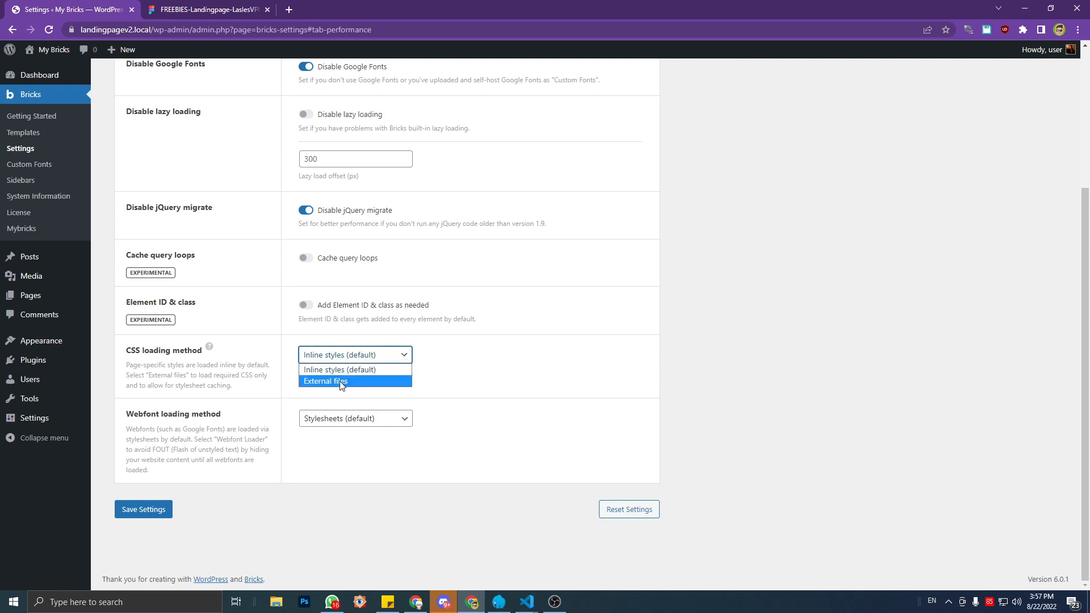
pyautogui.click(658, 352)
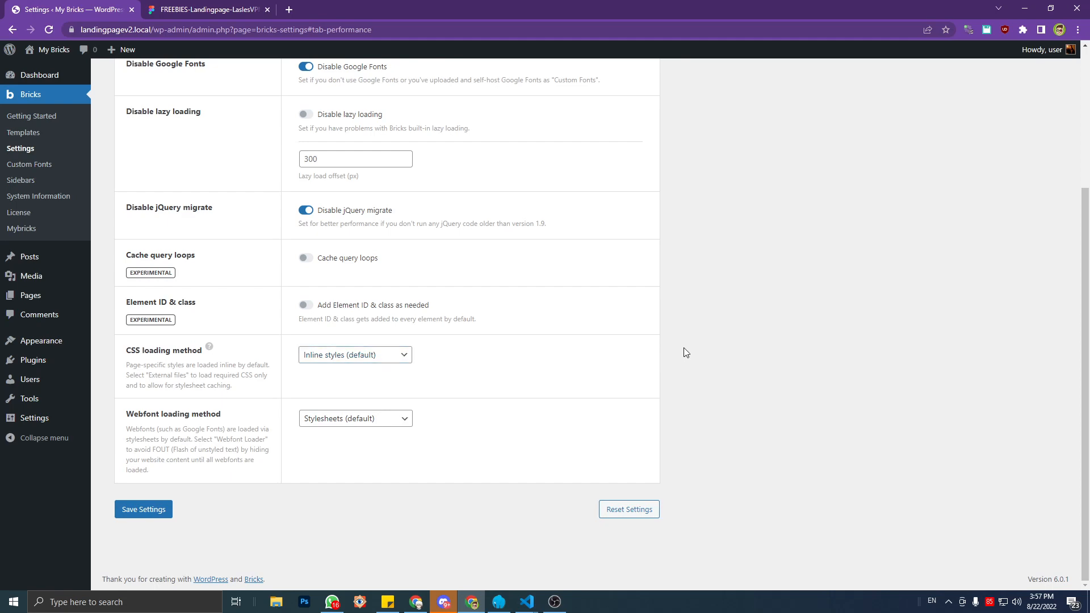
pyautogui.scroll(4, 441, 351)
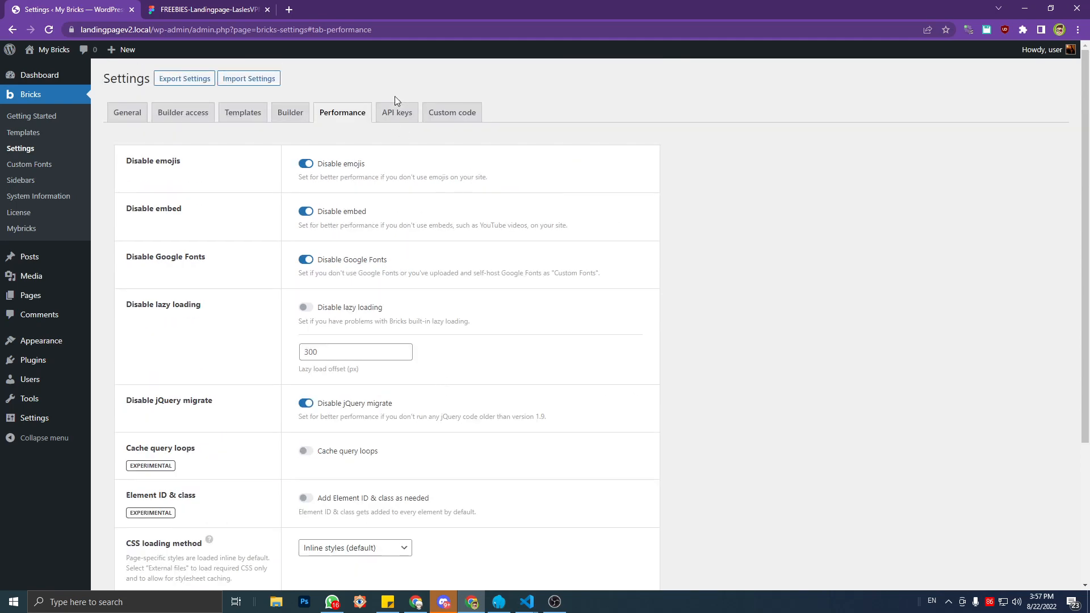
pyautogui.click(397, 113)
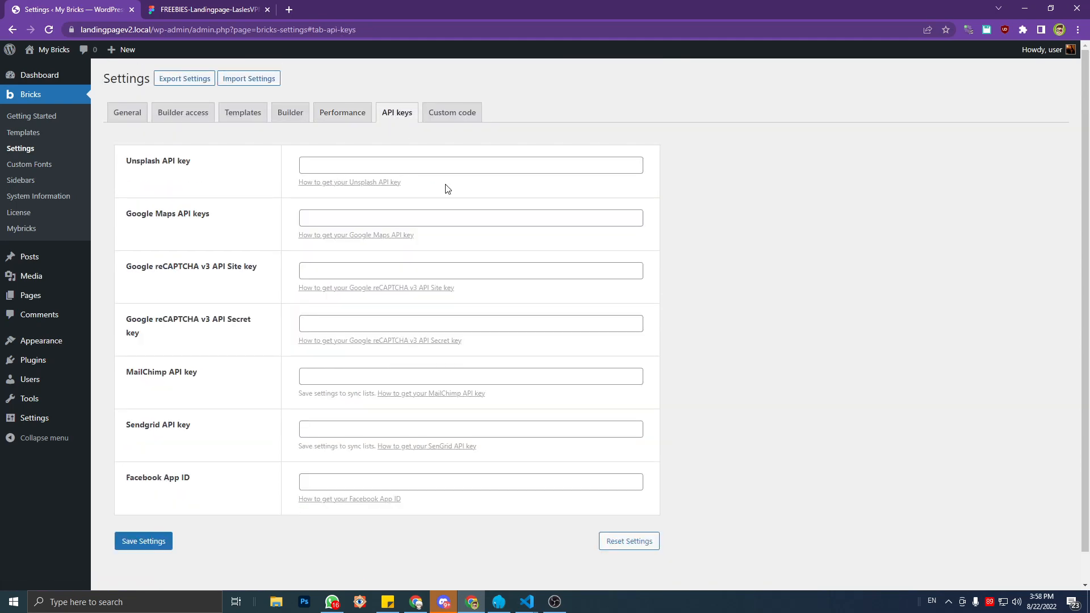
# Look through the custom code settings down to the footer scripts, and save the Bricks settings.
pyautogui.click(447, 116)
pyautogui.scroll(-2, 432, 235)
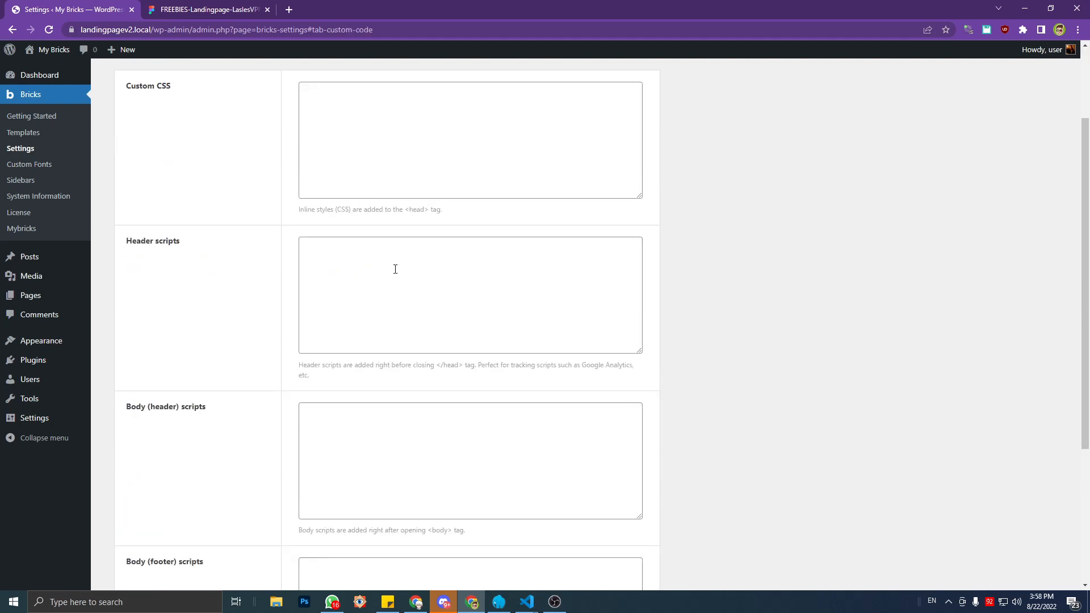
pyautogui.scroll(-4, 401, 246)
pyautogui.scroll(6, 394, 234)
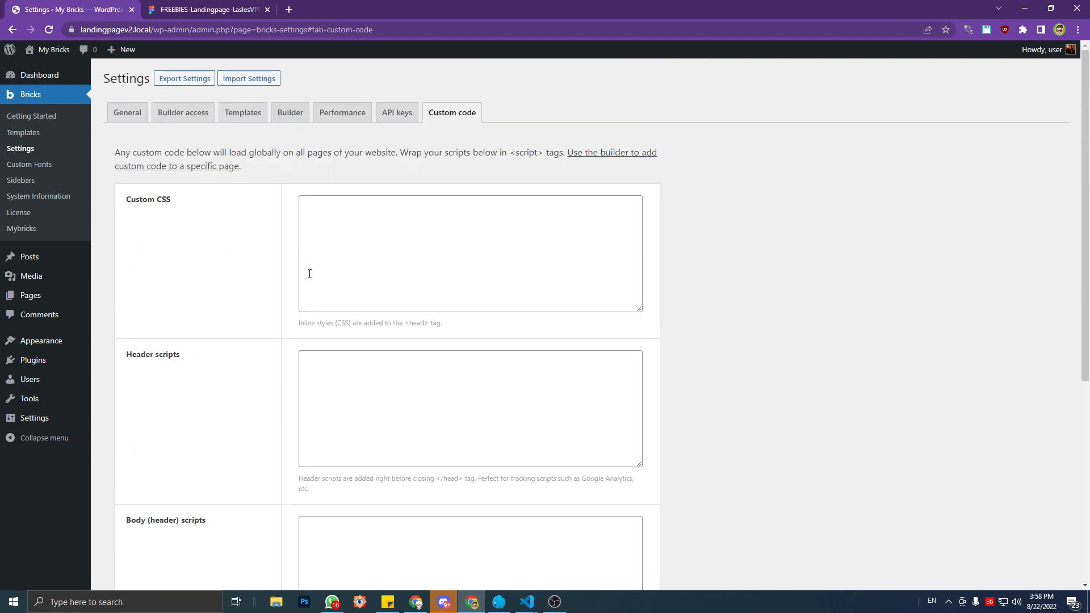
pyautogui.scroll(-5, 210, 431)
pyautogui.scroll(5, 210, 432)
pyautogui.scroll(-6, 210, 432)
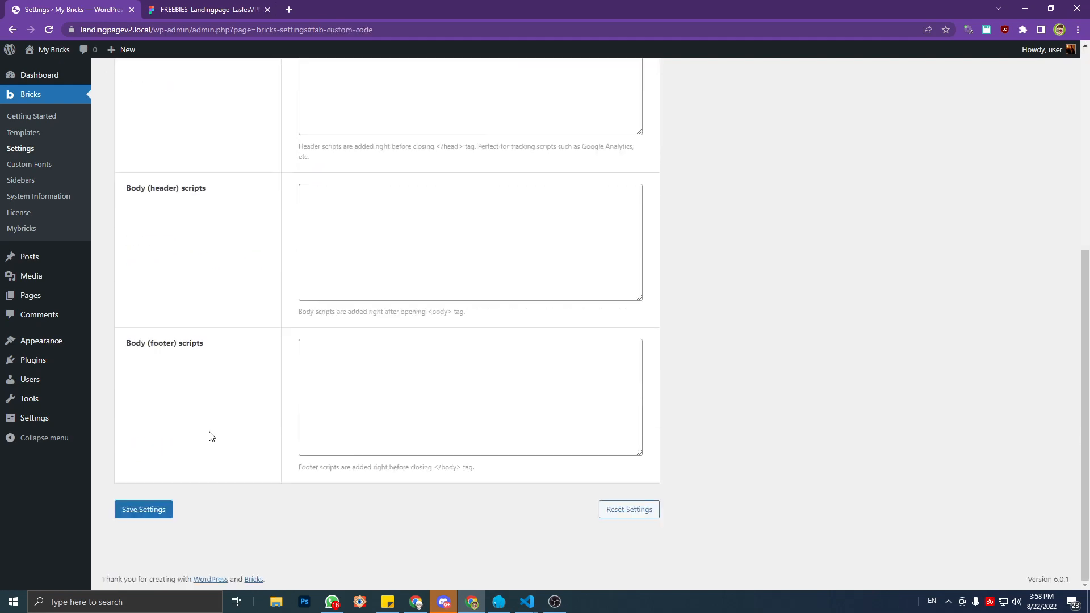
pyautogui.click(159, 509)
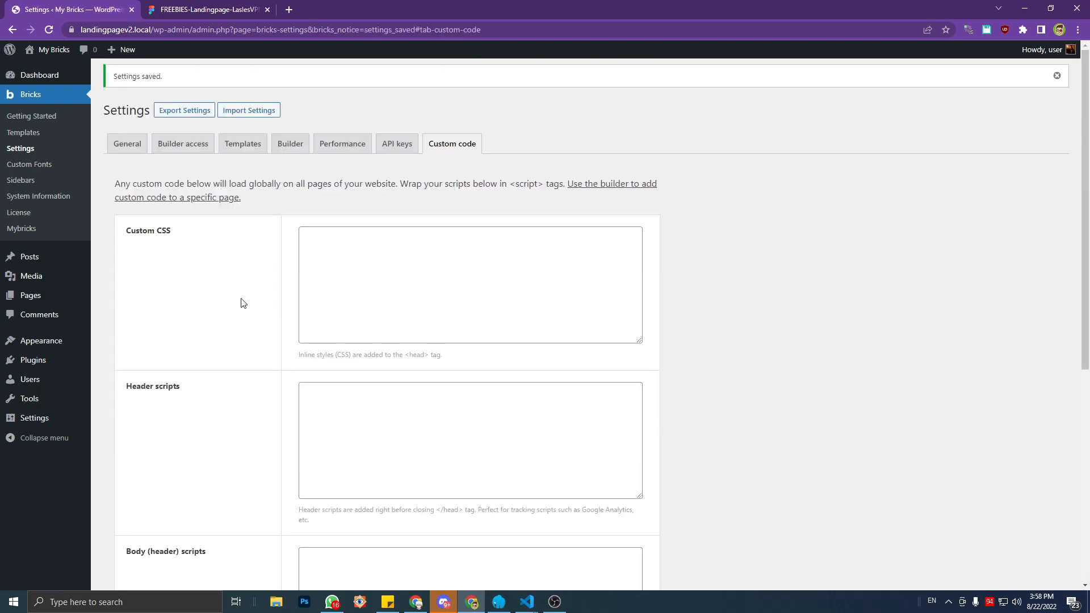
# Review the General settings of Bricks from post types down to the converter options.
pyautogui.click(127, 143)
pyautogui.scroll(-3, 220, 228)
pyautogui.scroll(3, 224, 260)
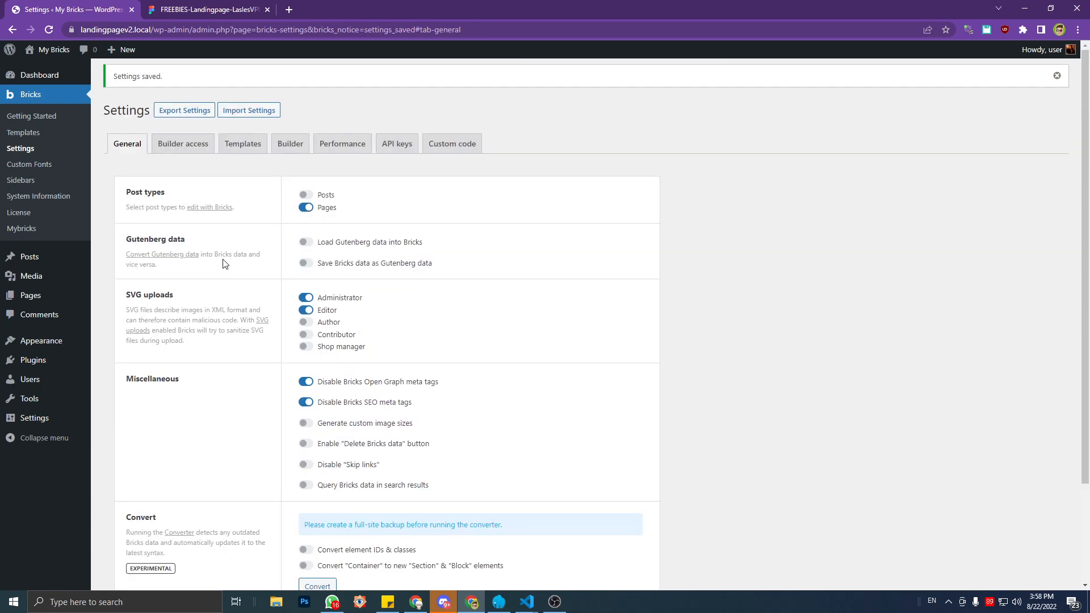
# Switch to the Figma design and check the hero headline and the logo in the landing page's header.
pyautogui.click(220, 9)
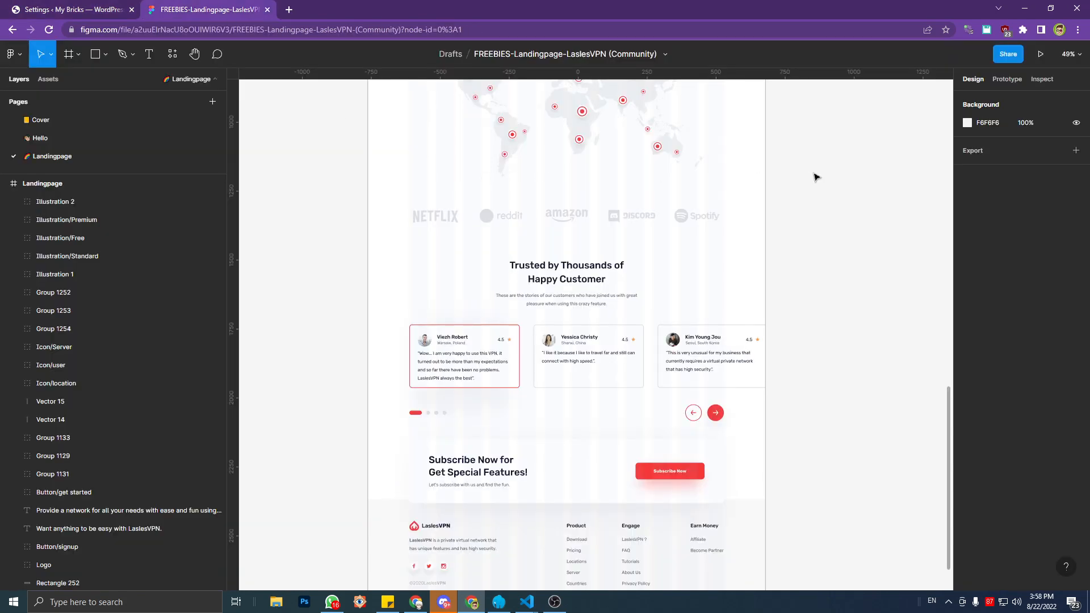
pyautogui.scroll(15, 810, 176)
pyautogui.scroll(5, 803, 211)
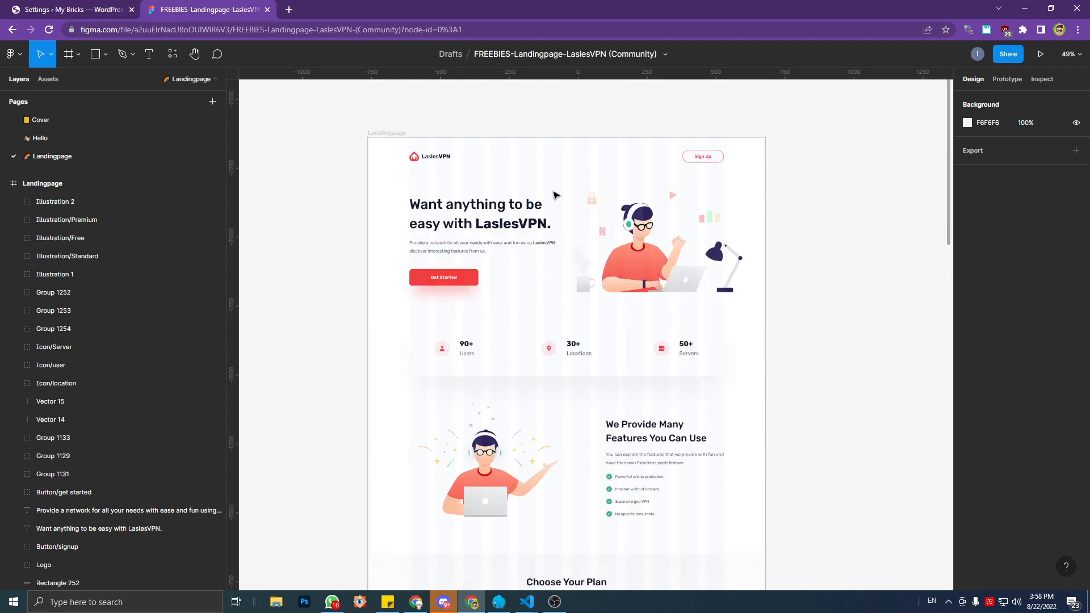
pyautogui.click(477, 199)
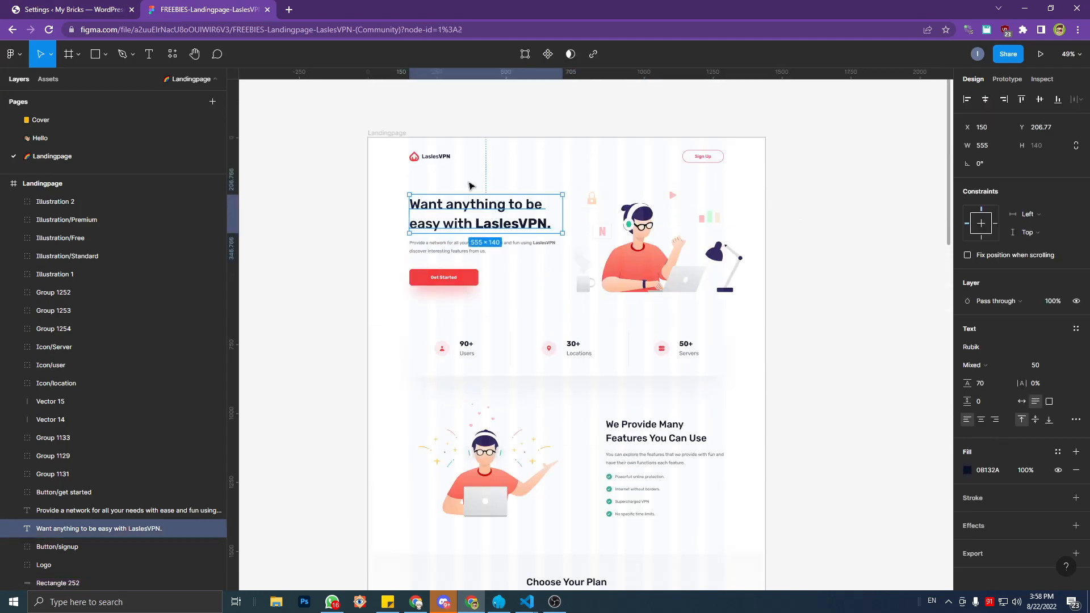
pyautogui.click(447, 160)
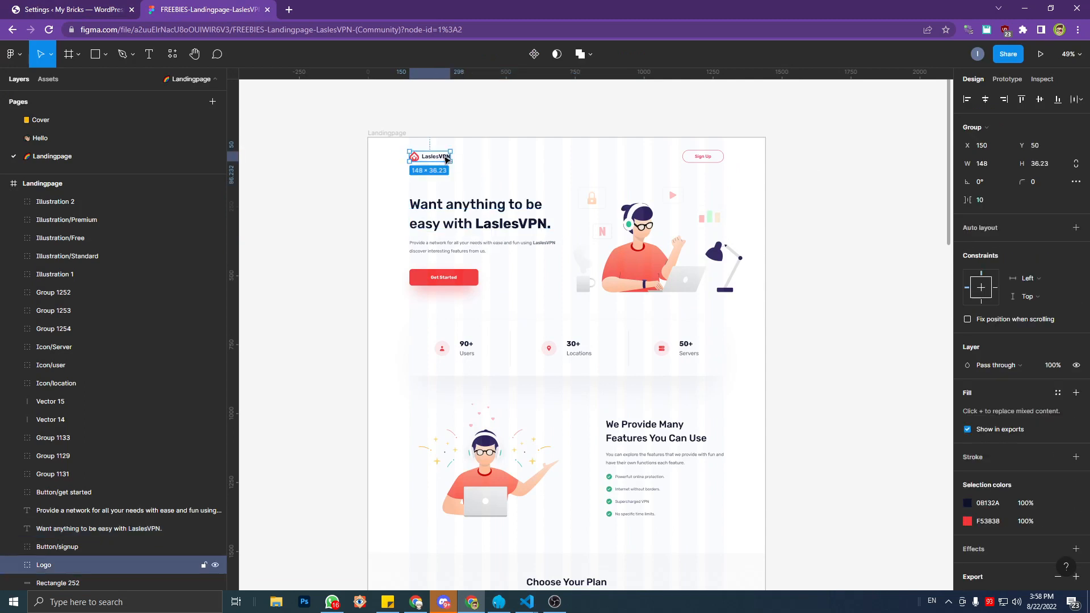
# Inspect the hero headline's typography and code, and measure its distance to the stats section below.
pyautogui.click(486, 214)
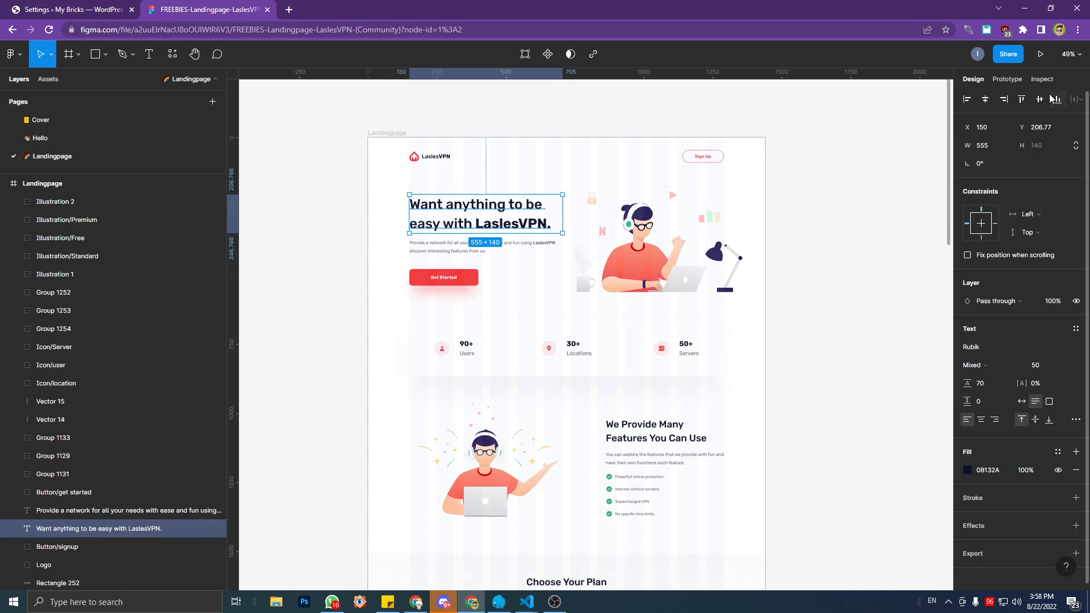
pyautogui.click(1044, 80)
pyautogui.scroll(-1, 1016, 259)
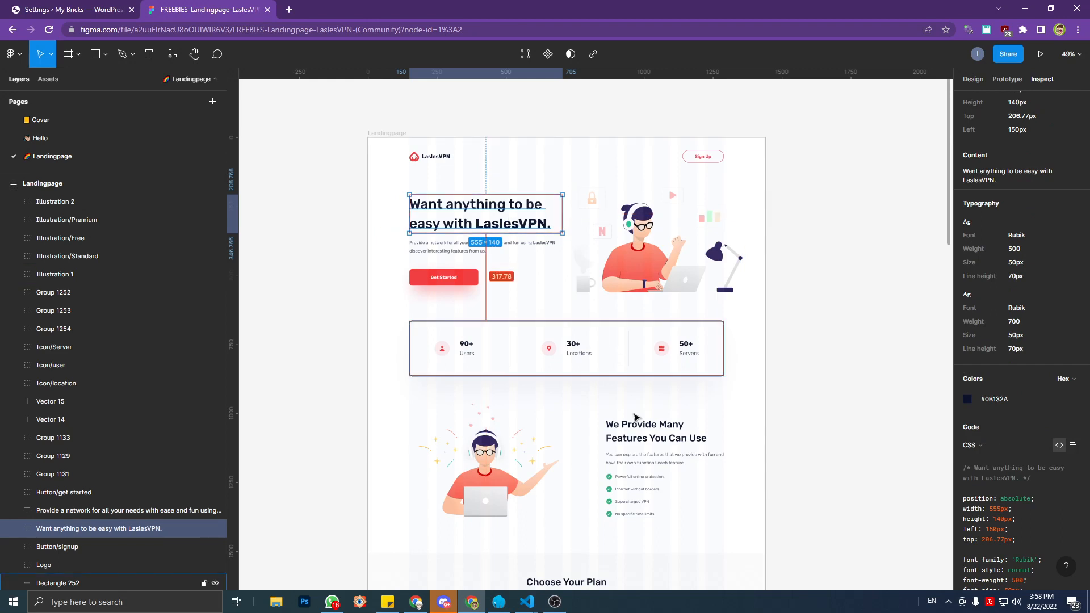
pyautogui.press('alt')
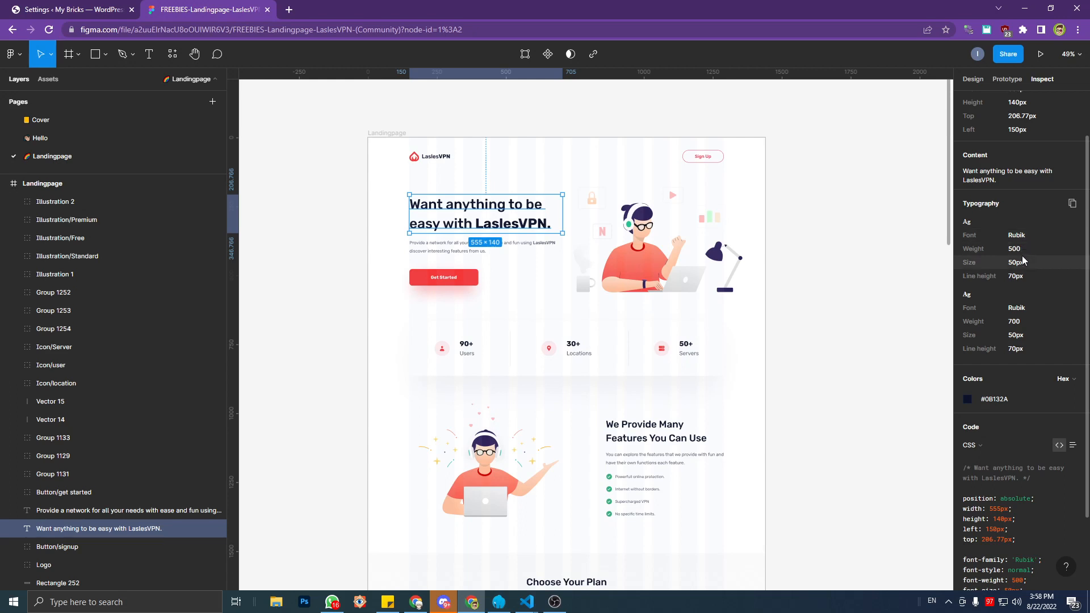
# Compare the typography of the hero paragraph with that of the hero headline.
pyautogui.click(531, 252)
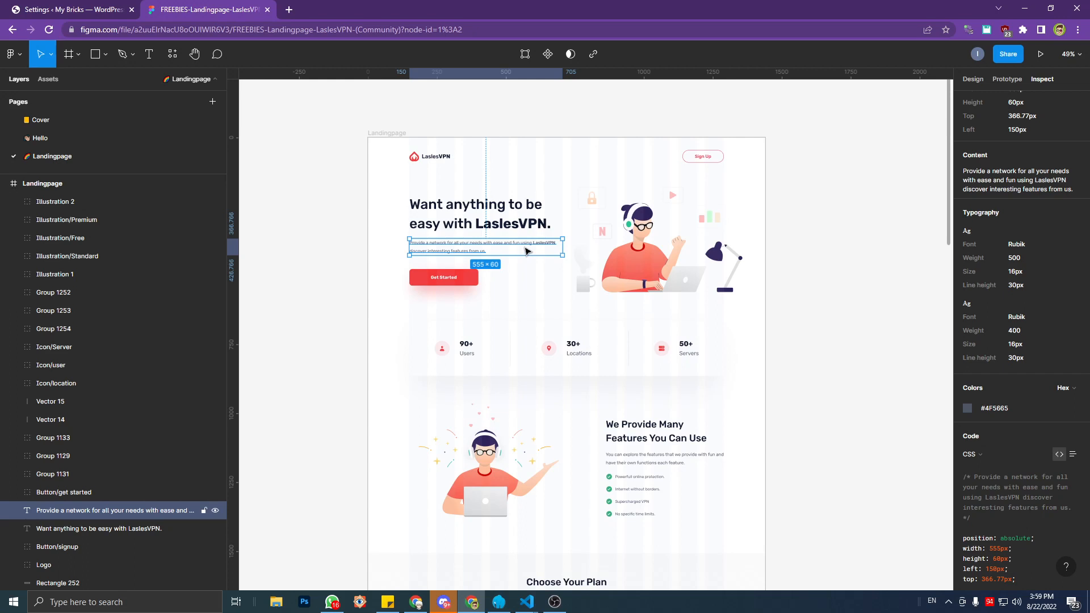
pyautogui.click(519, 230)
pyautogui.click(508, 249)
pyautogui.click(512, 228)
pyautogui.click(508, 250)
pyautogui.click(512, 227)
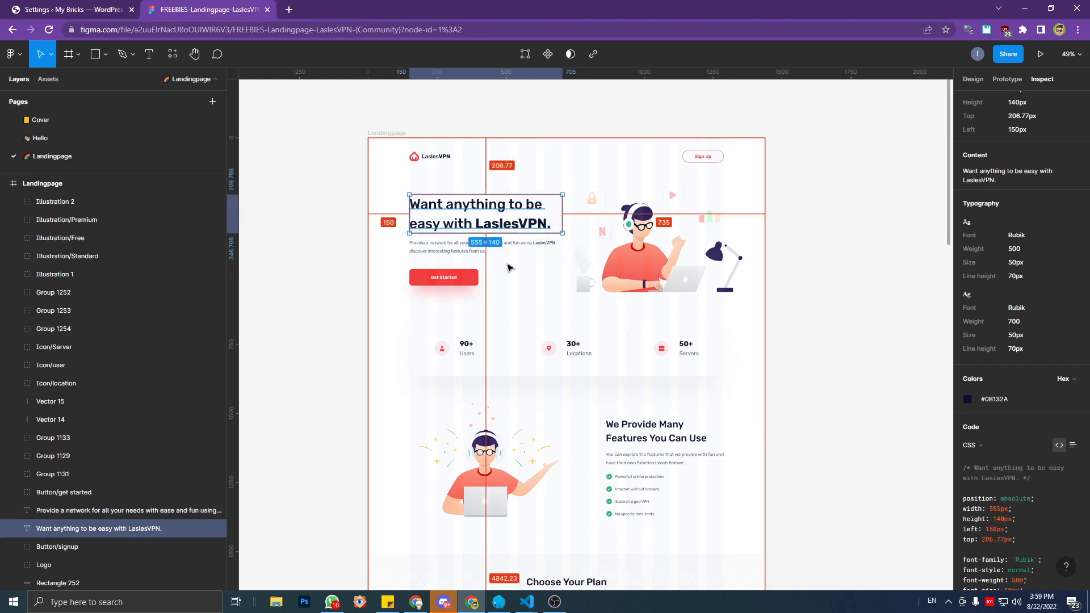
# Inspect the Get Started button, the statistics groups and the header logo, and clear the selection.
pyautogui.click(476, 277)
pyautogui.click(579, 348)
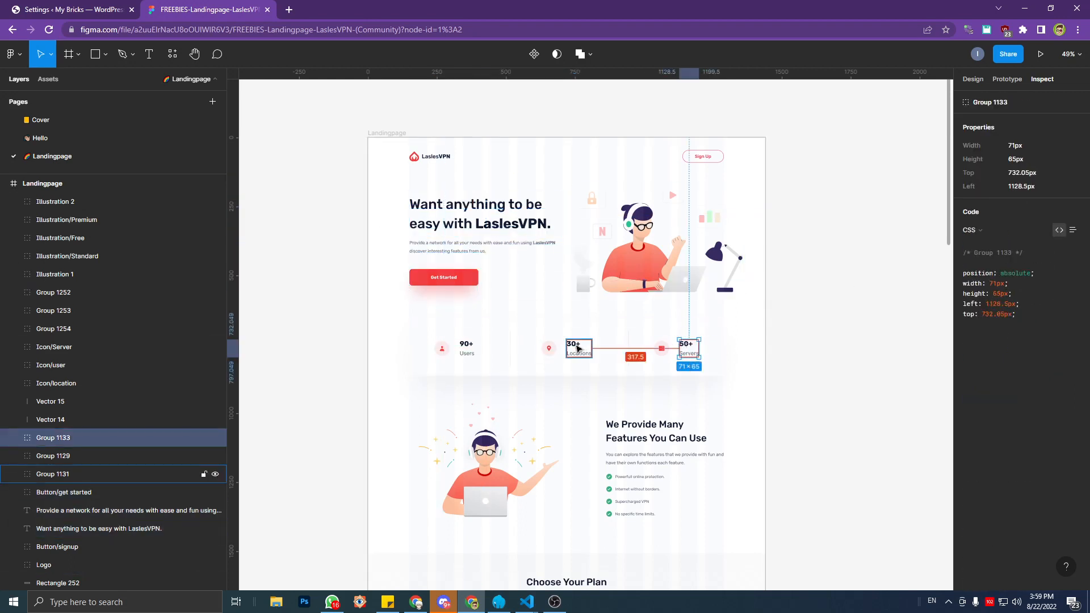
pyautogui.click(474, 347)
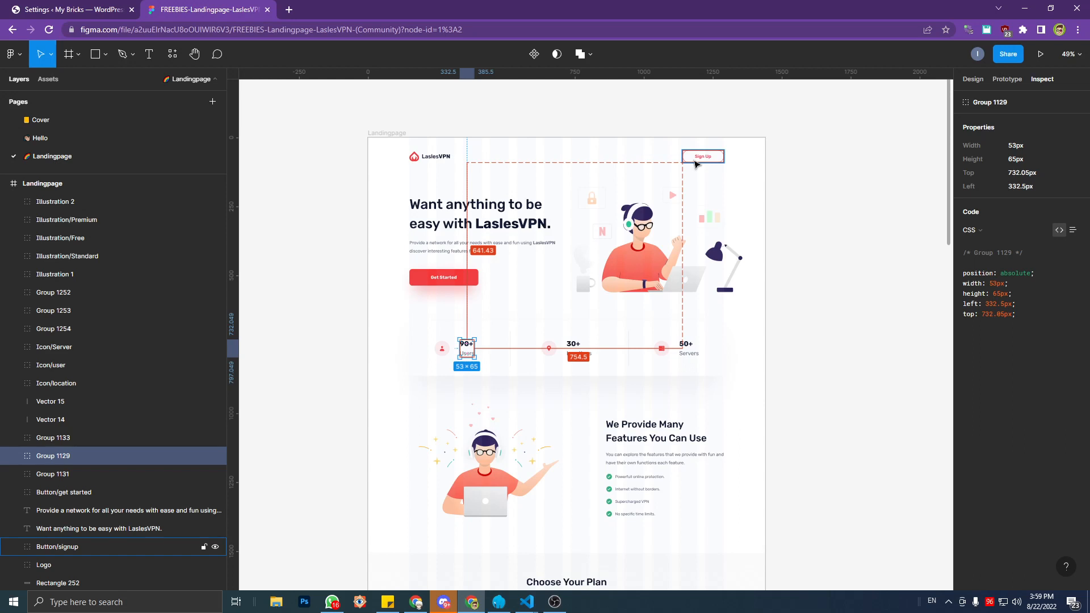
pyautogui.click(433, 161)
pyautogui.click(543, 126)
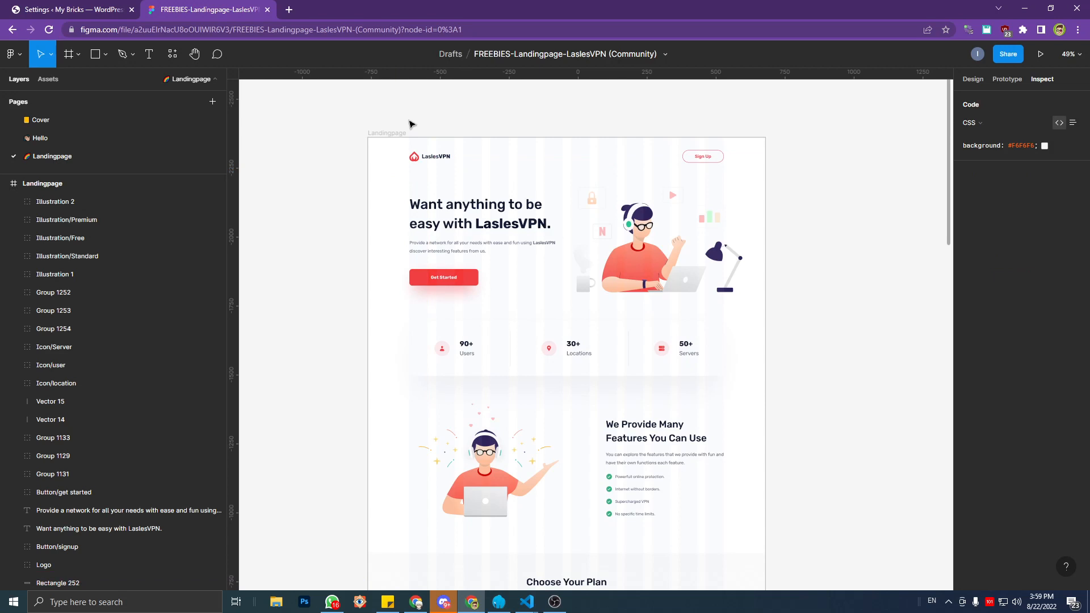
# Measure the header row's overall width and page margins from the logo to the Sign Up button.
pyautogui.moveTo(407, 120); pyautogui.dragTo(718, 165)
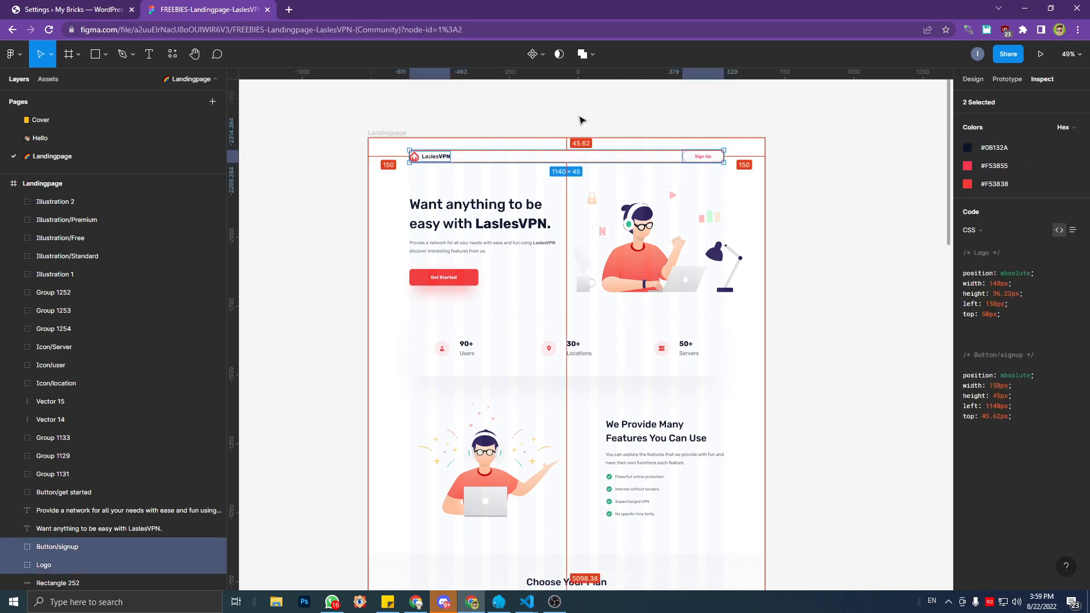
pyautogui.click(419, 117)
pyautogui.moveTo(406, 113); pyautogui.dragTo(711, 172)
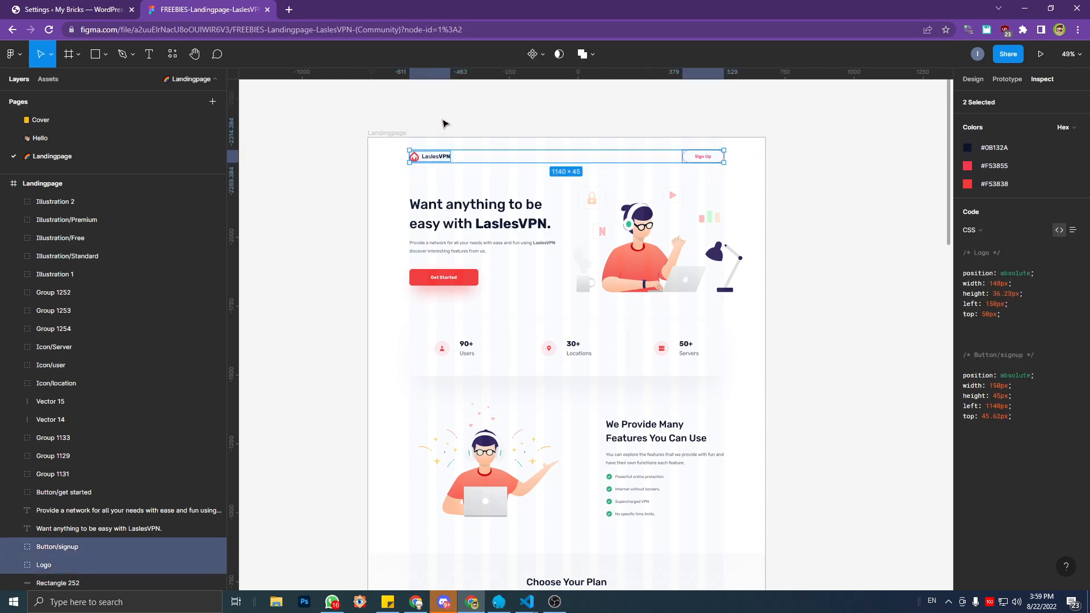
pyautogui.press('alt')
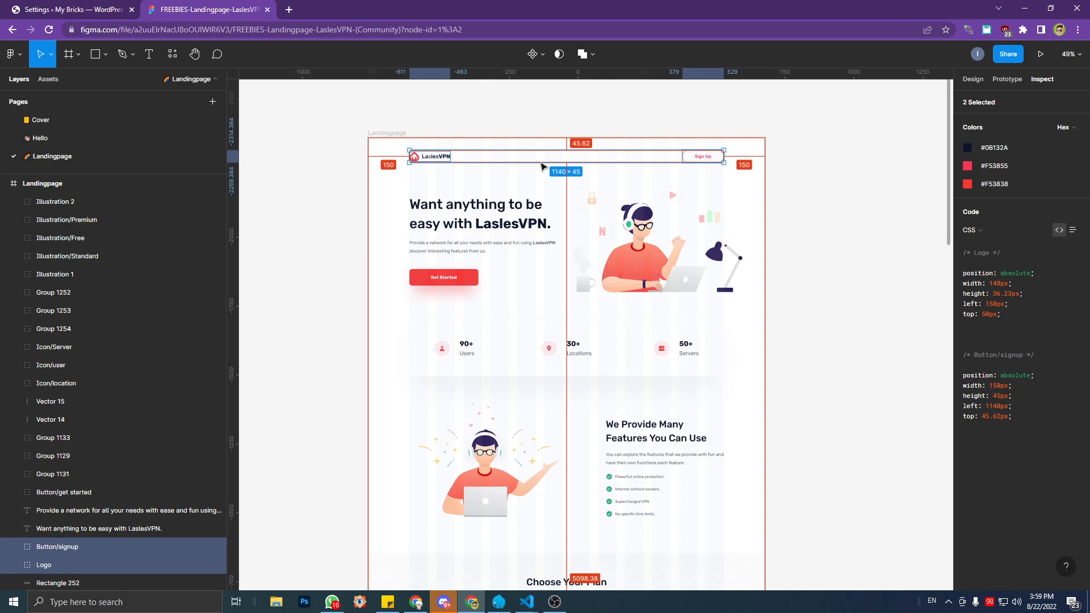
pyautogui.click(419, 121)
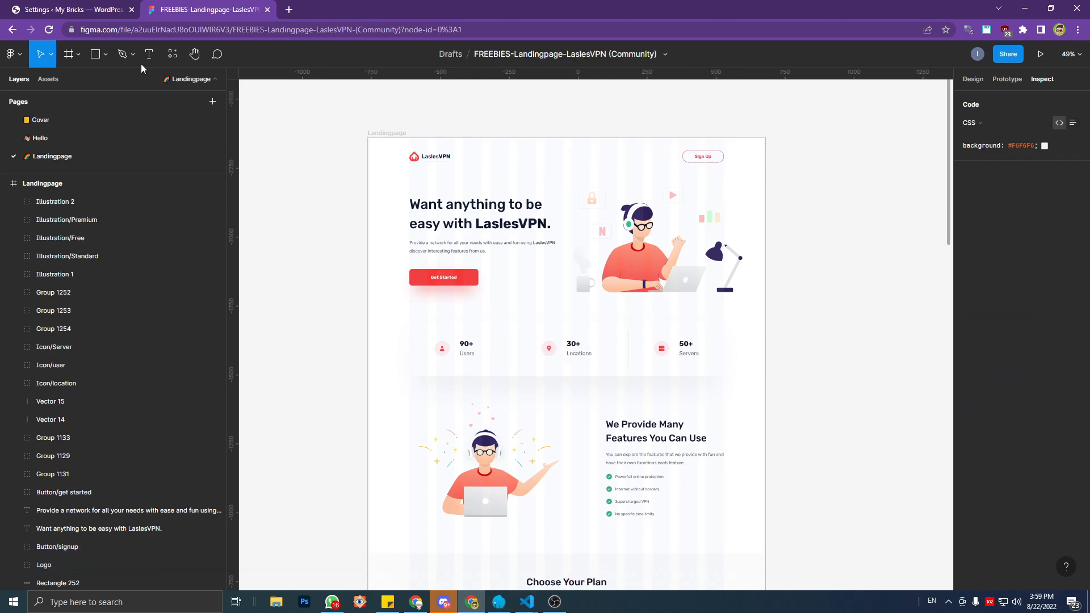
pyautogui.click(104, 59)
pyautogui.click(377, 130)
pyautogui.moveTo(410, 121)
pyautogui.mouseDown()
pyautogui.moveTo(415, 156)
pyautogui.moveTo(449, 191)
pyautogui.moveTo(533, 197)
pyautogui.moveTo(397, 99)
pyautogui.moveTo(452, 194)
pyautogui.mouseUp()
pyautogui.click(97, 55)
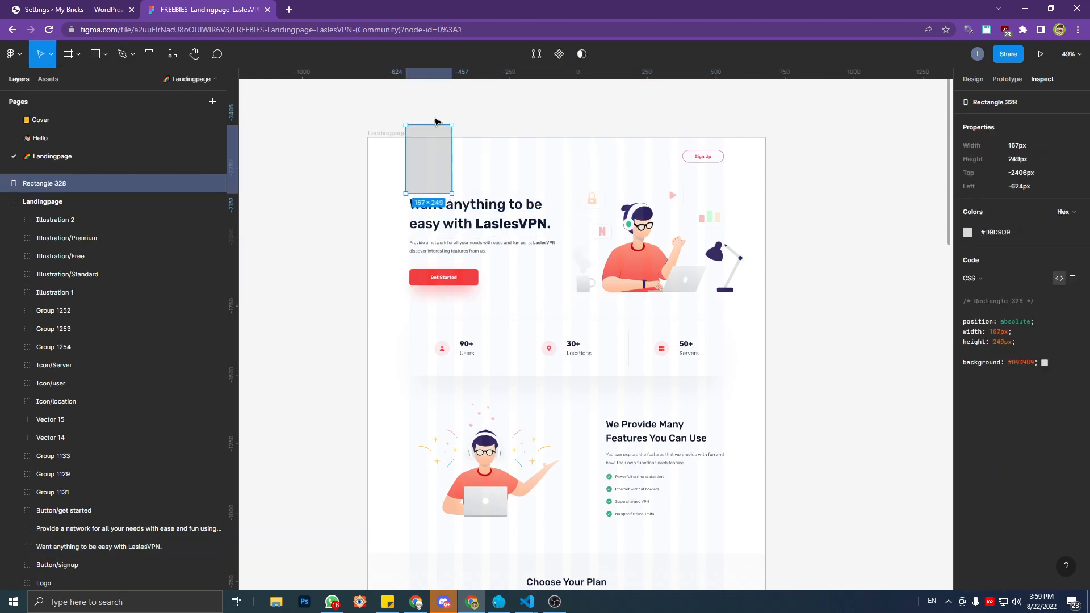
pyautogui.press('Delete')
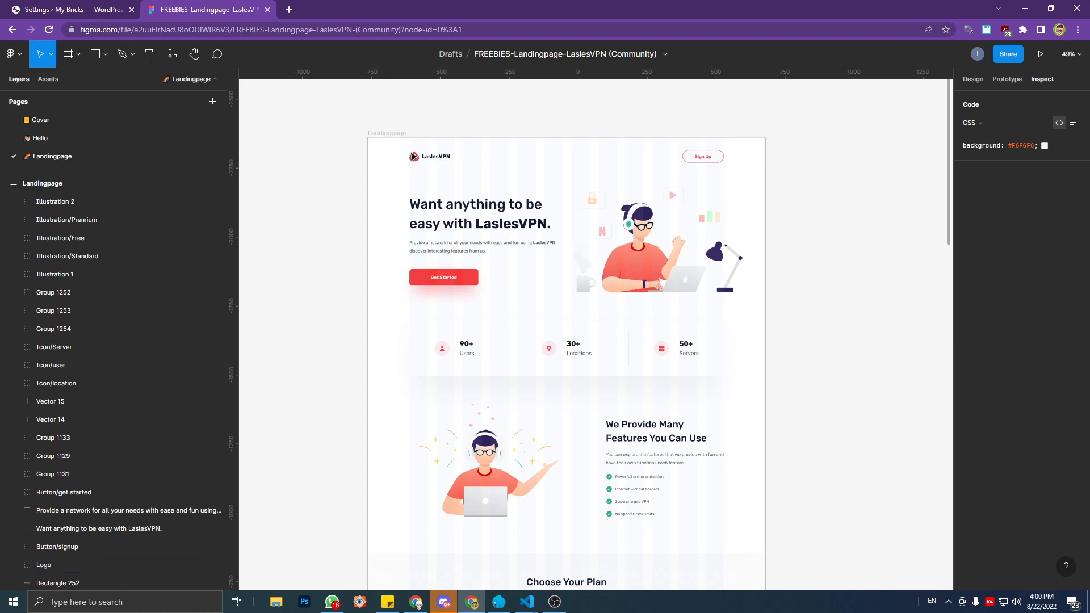
pyautogui.moveTo(421, 151); pyautogui.dragTo(729, 195)
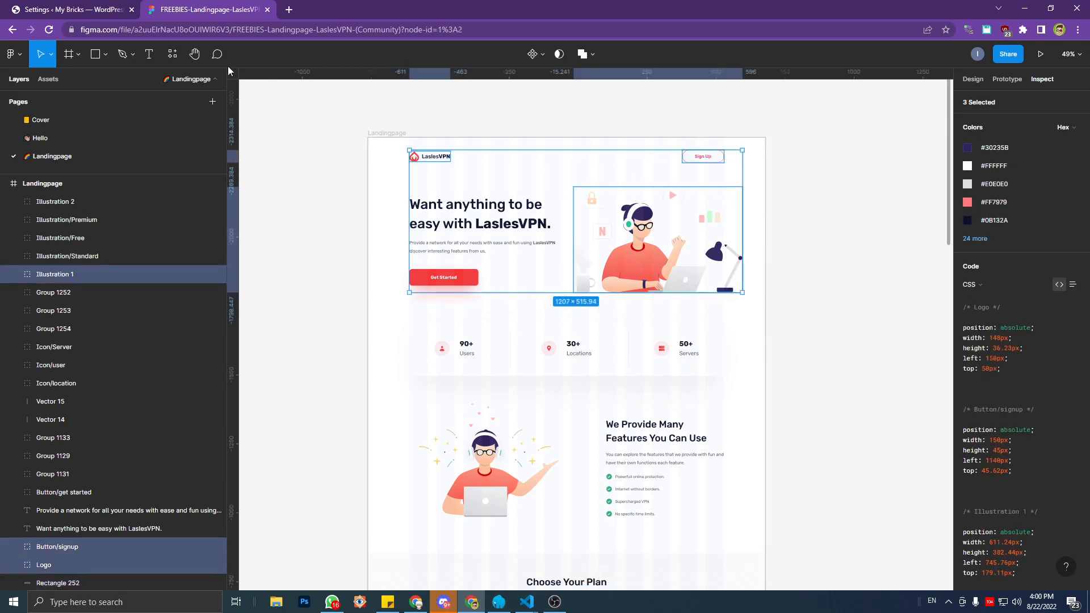
pyautogui.click(100, 57)
pyautogui.click(404, 121)
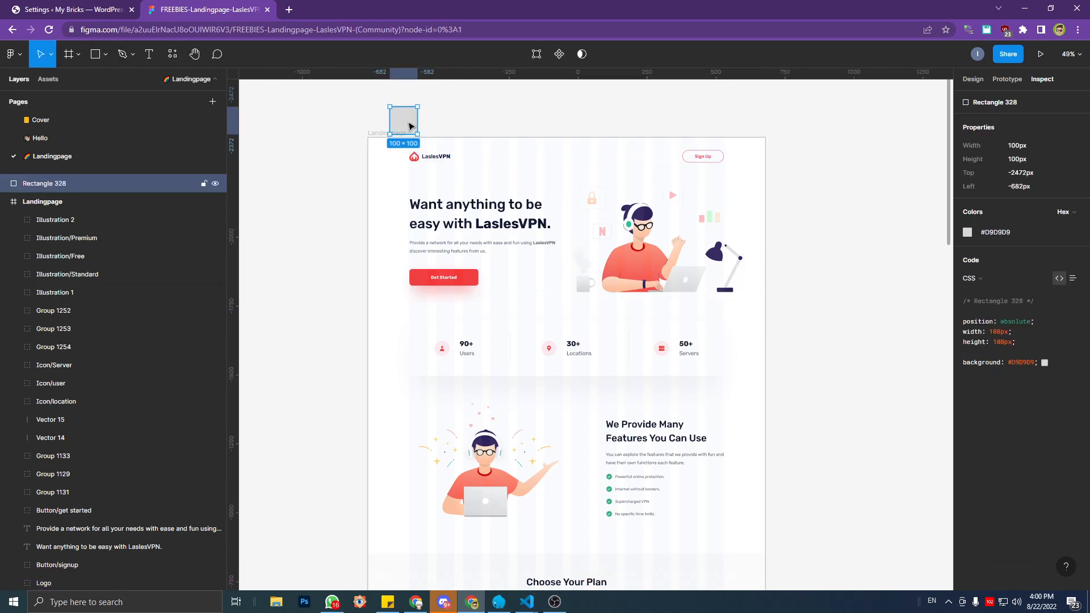
pyautogui.press('Delete')
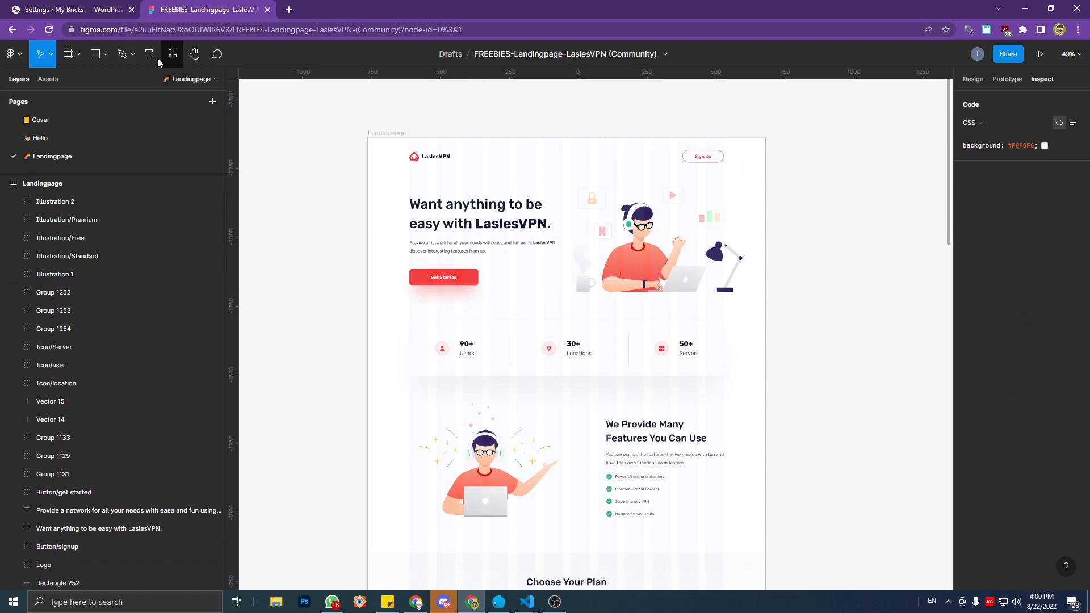
# Draw a rectangle about 1138 px wide over the landing page's content columns, about 3947 px high, reaching the testimonials heading.
pyautogui.click(102, 56)
pyautogui.click(96, 57)
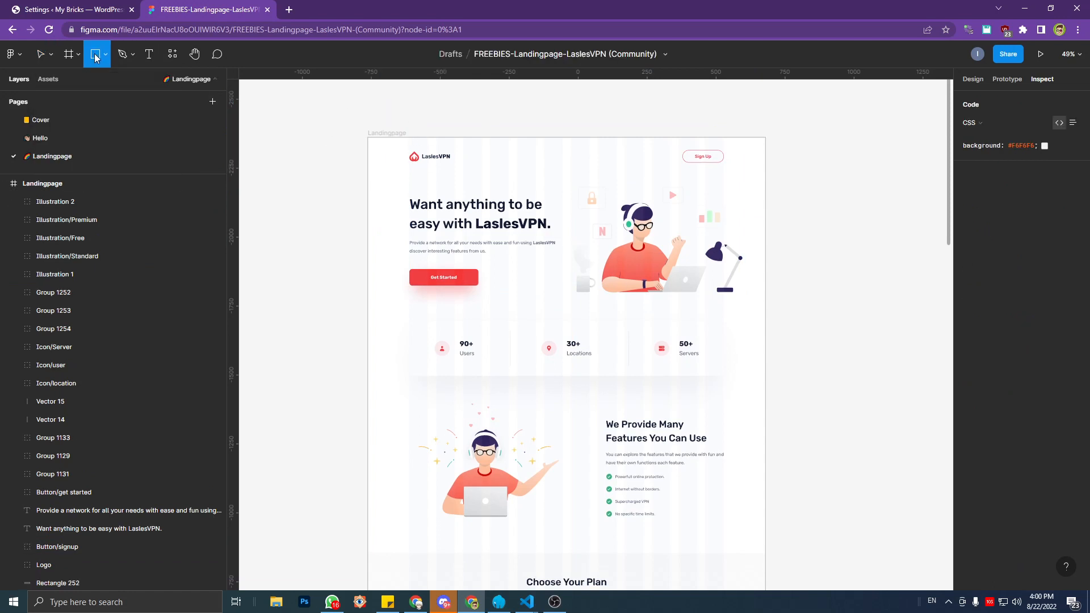
pyautogui.moveTo(410, 123); pyautogui.dragTo(708, 208)
pyautogui.moveTo(567, 206); pyautogui.dragTo(542, 299)
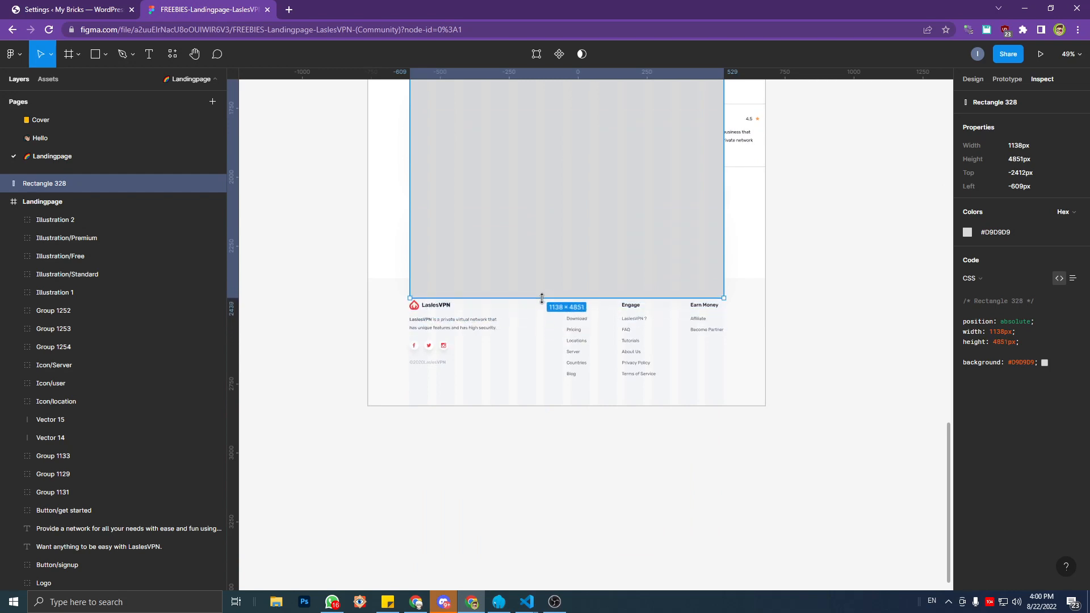
pyautogui.scroll(5, 591, 301)
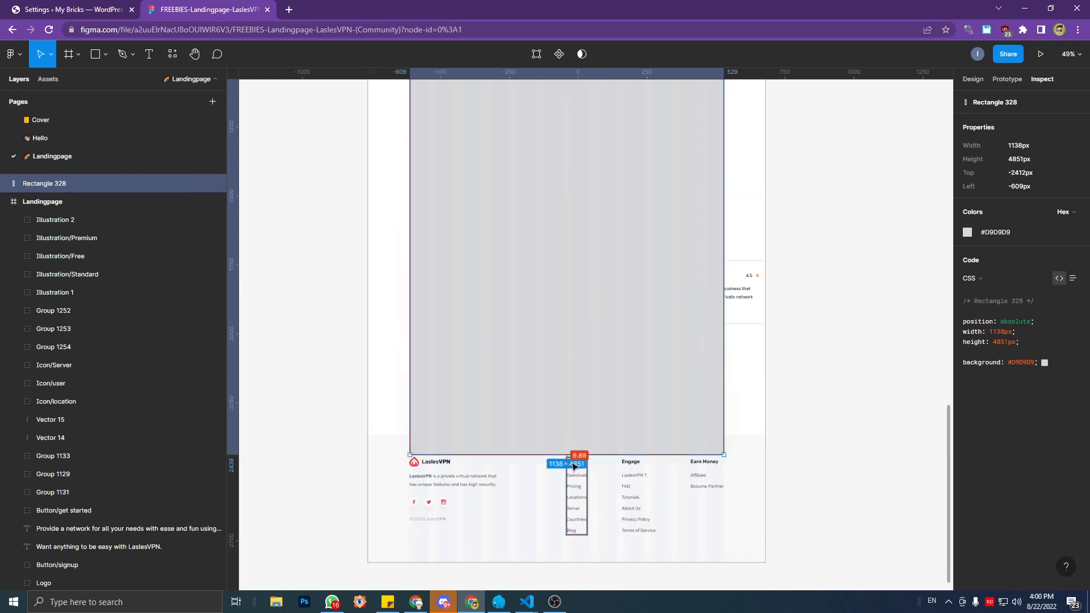
pyautogui.moveTo(601, 455); pyautogui.dragTo(580, 205)
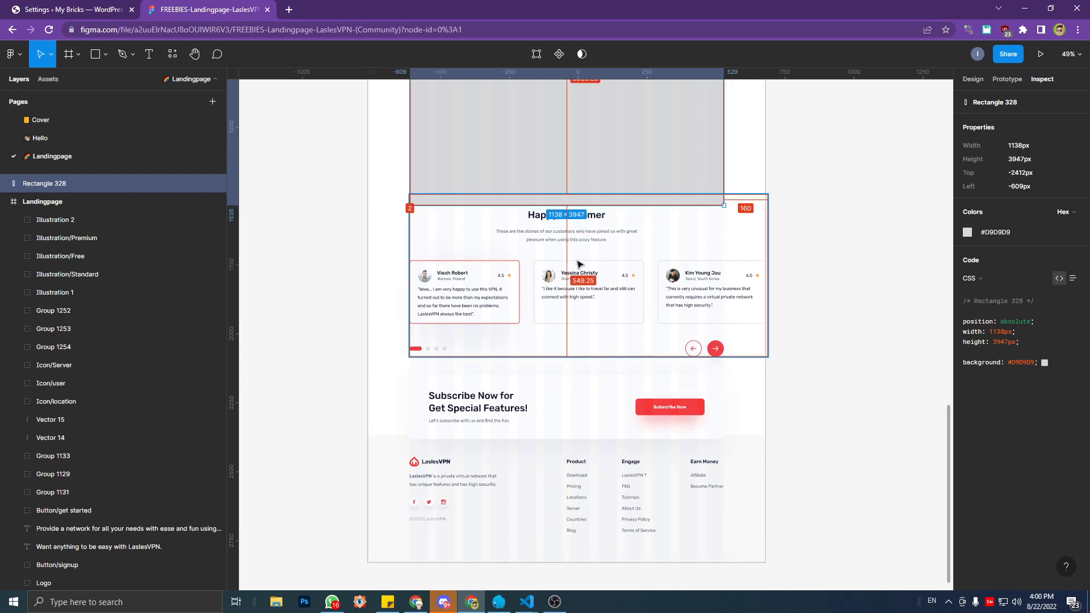
pyautogui.scroll(1, 511, 312)
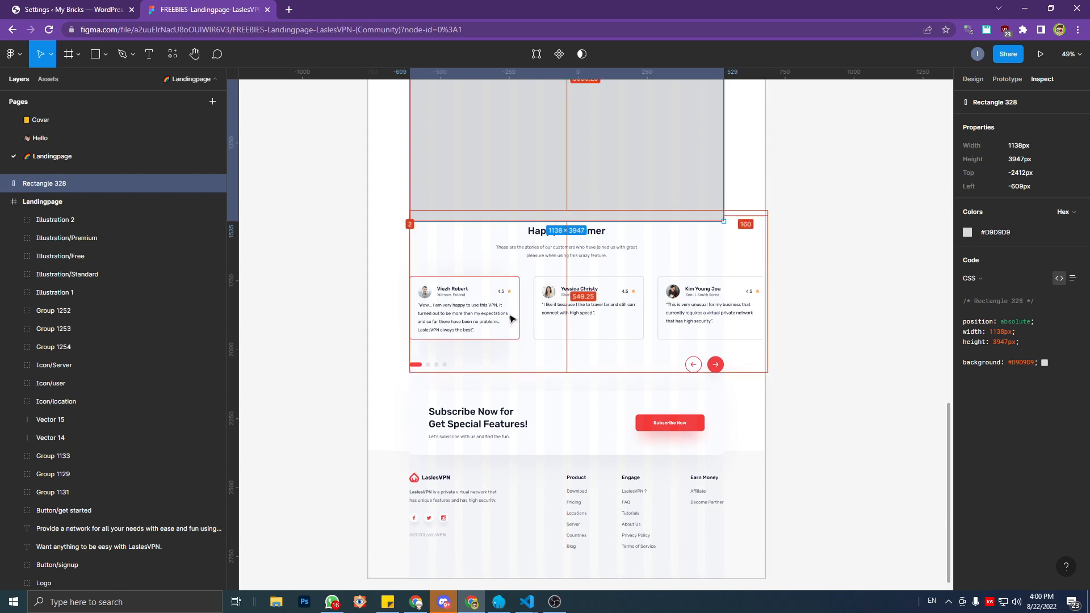
# Shorten the gray measuring rectangle to about 109 px high above the landing page header and delete it.
pyautogui.moveTo(579, 225)
pyautogui.mouseDown()
pyautogui.moveTo(584, 53)
pyautogui.moveTo(594, 218)
pyautogui.mouseUp()
pyautogui.moveTo(595, 270); pyautogui.dragTo(604, 147)
pyautogui.click(685, 269)
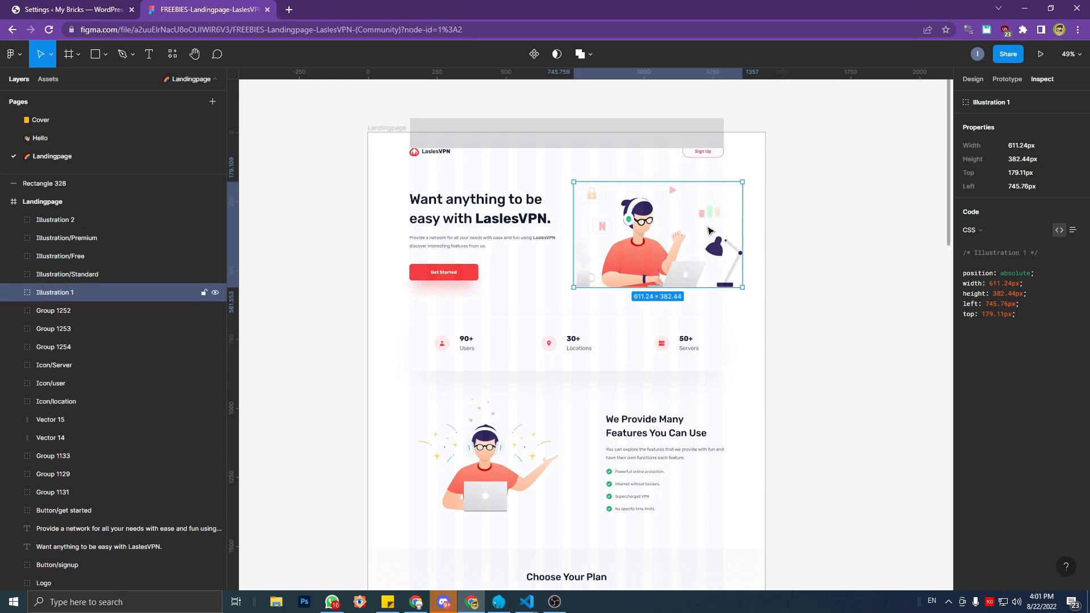
pyautogui.scroll(1, 686, 240)
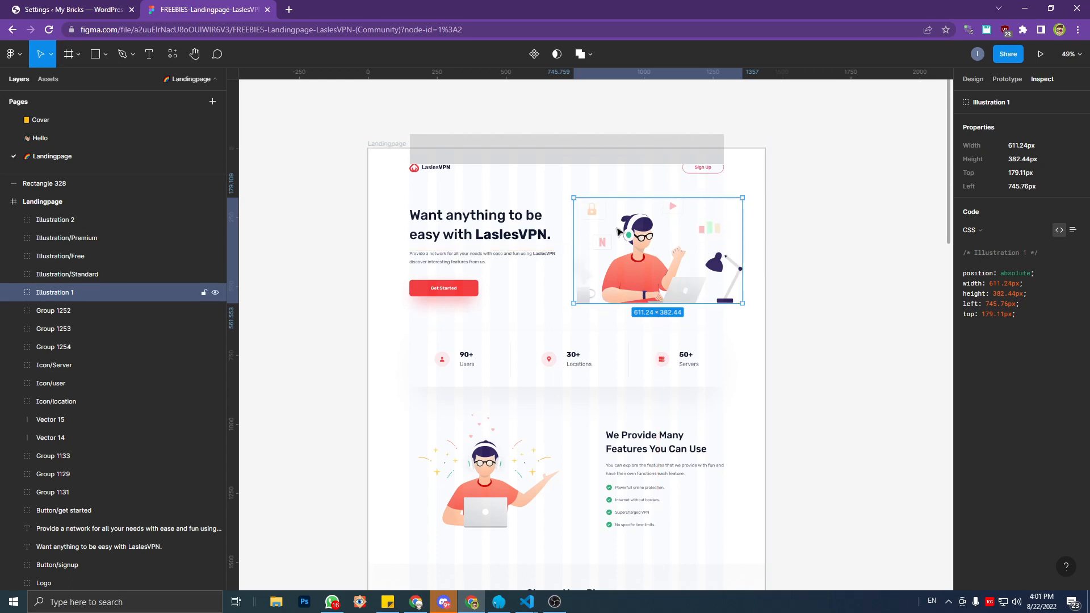
pyautogui.click(557, 148)
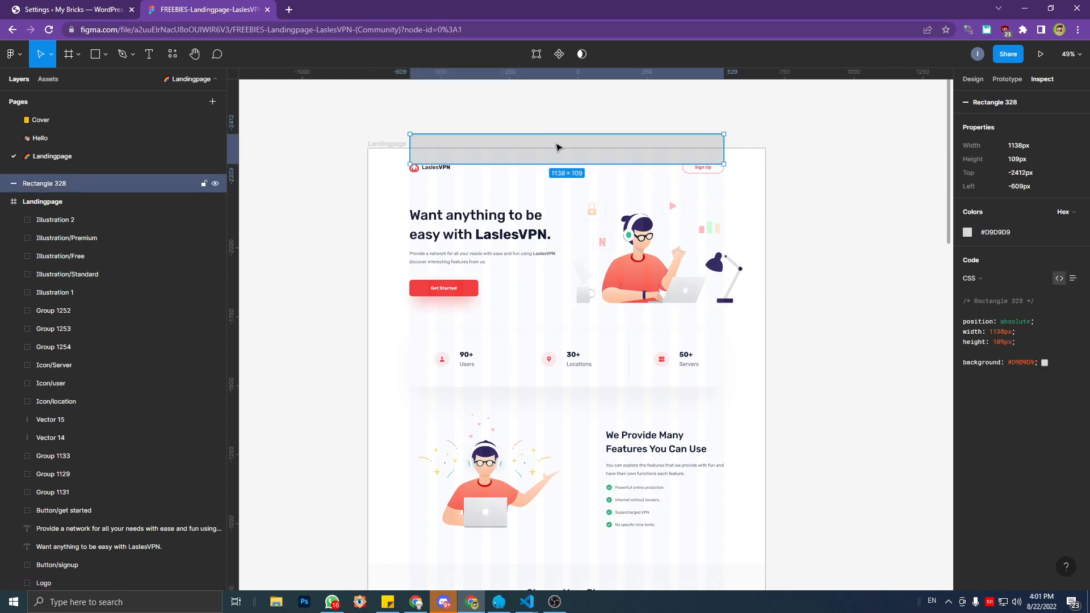
pyautogui.press('Delete')
# Measure the header row from the logo to the Sign Up button again and view the Bricks templates list in WordPress.
pyautogui.moveTo(408, 138); pyautogui.dragTo(726, 189)
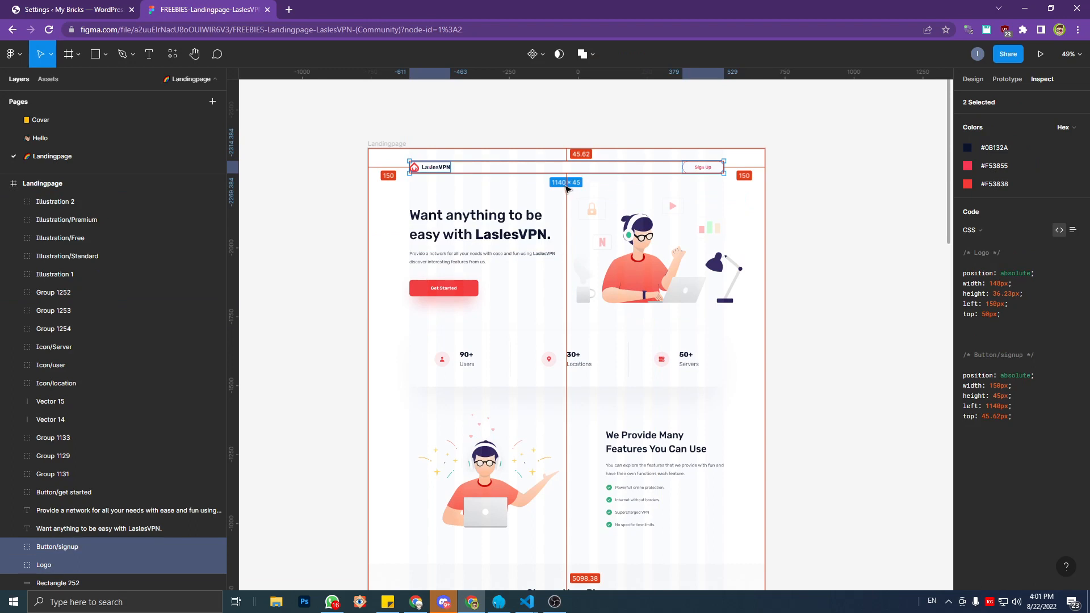
pyautogui.click(72, 9)
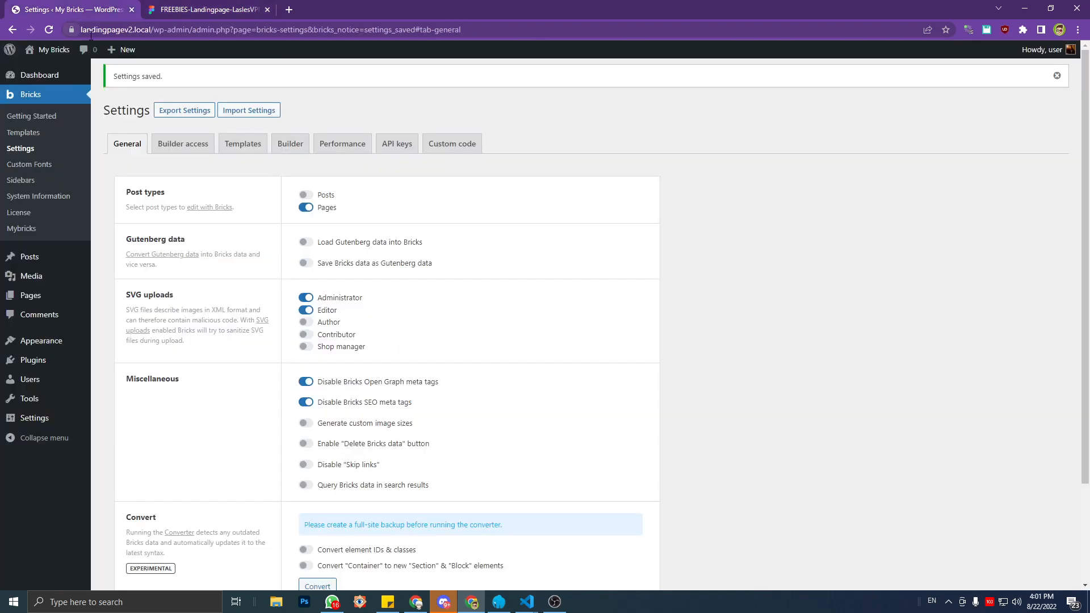
pyautogui.click(52, 132)
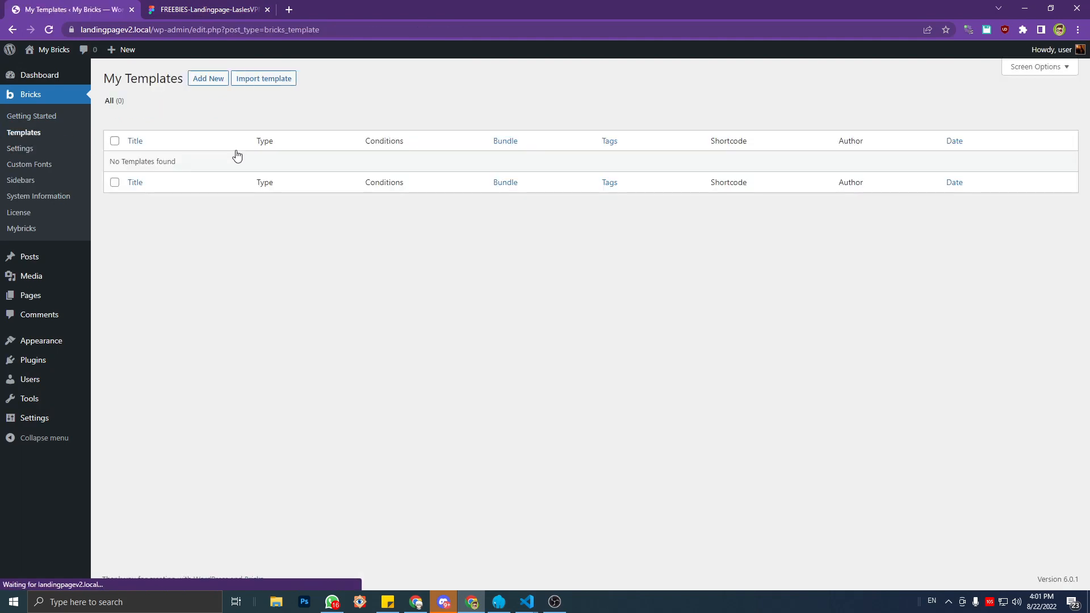
pyautogui.click(199, 8)
pyautogui.press('alt')
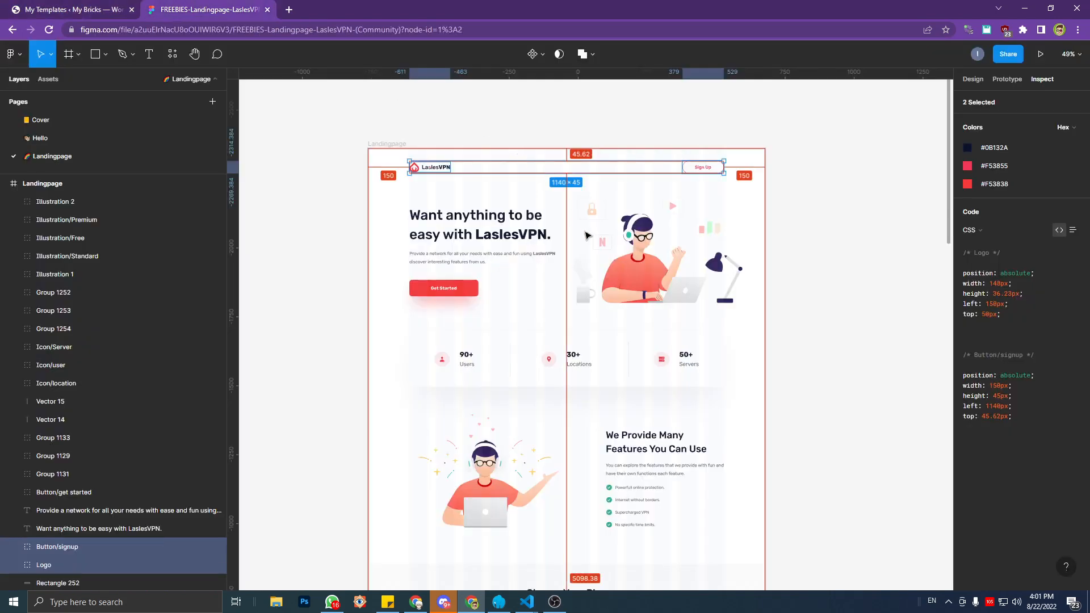
# Switch to WordPress, create a new page titled "Landing Page" and publish it.
pyautogui.click(72, 9)
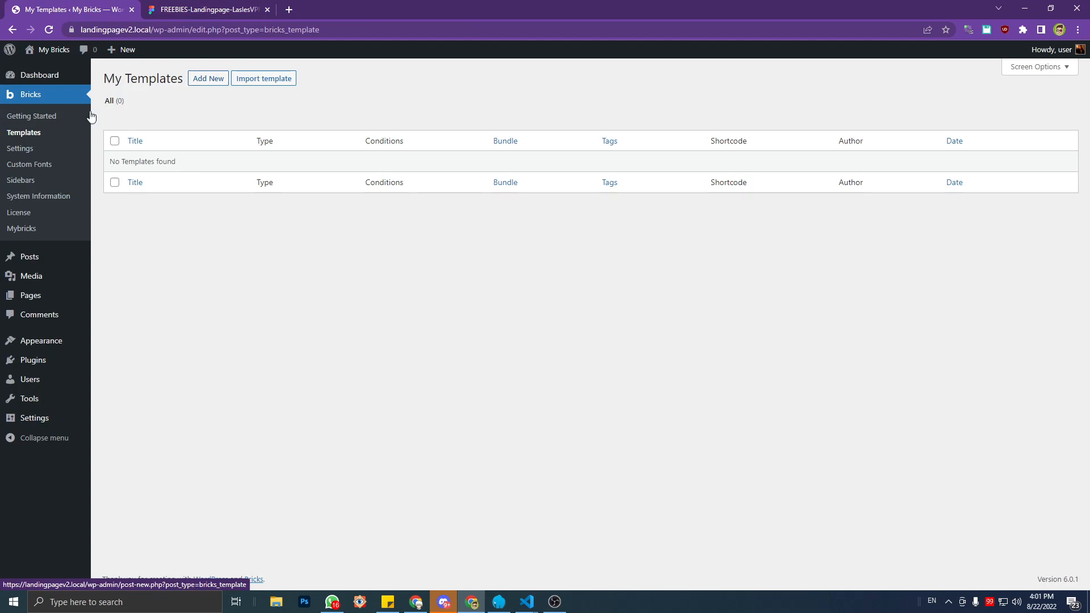
pyautogui.moveTo(44, 298)
pyautogui.click(122, 300)
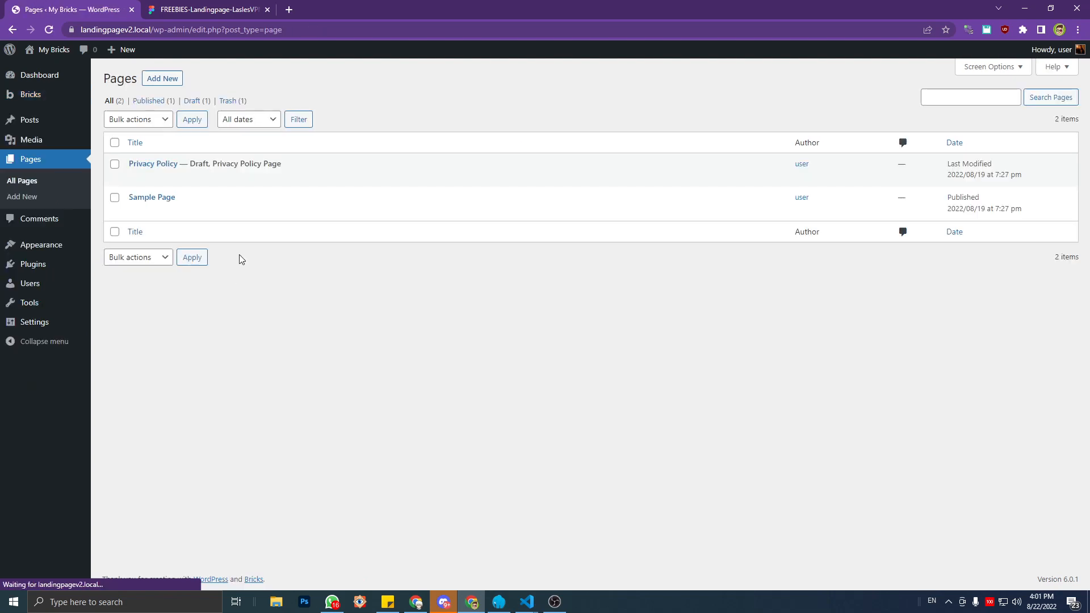
pyautogui.click(170, 80)
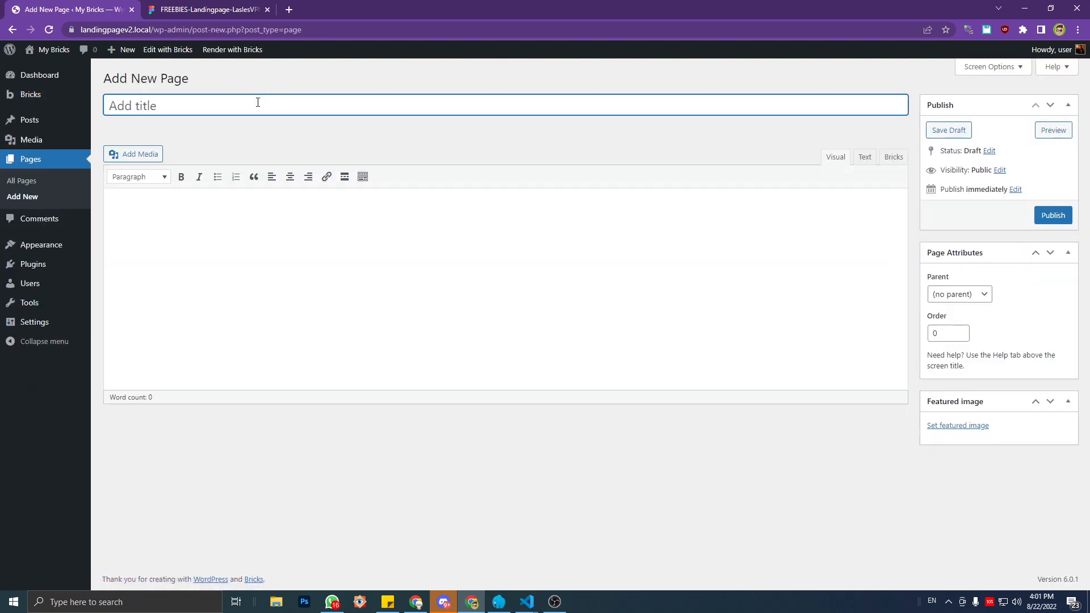
pyautogui.write('LAnding Page')
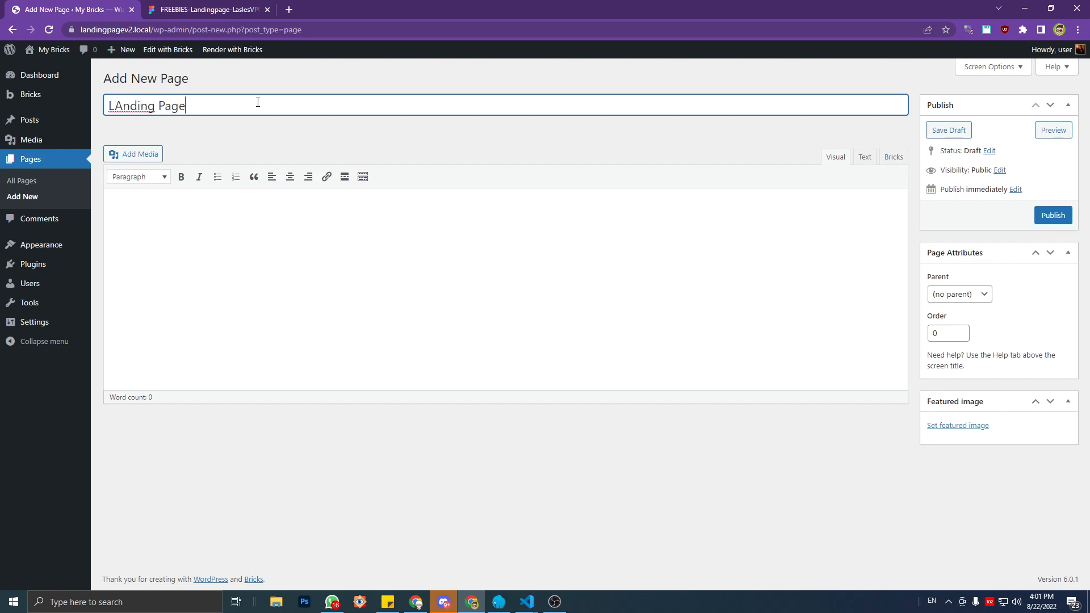
pyautogui.click(122, 107)
pyautogui.press('BackSpace')
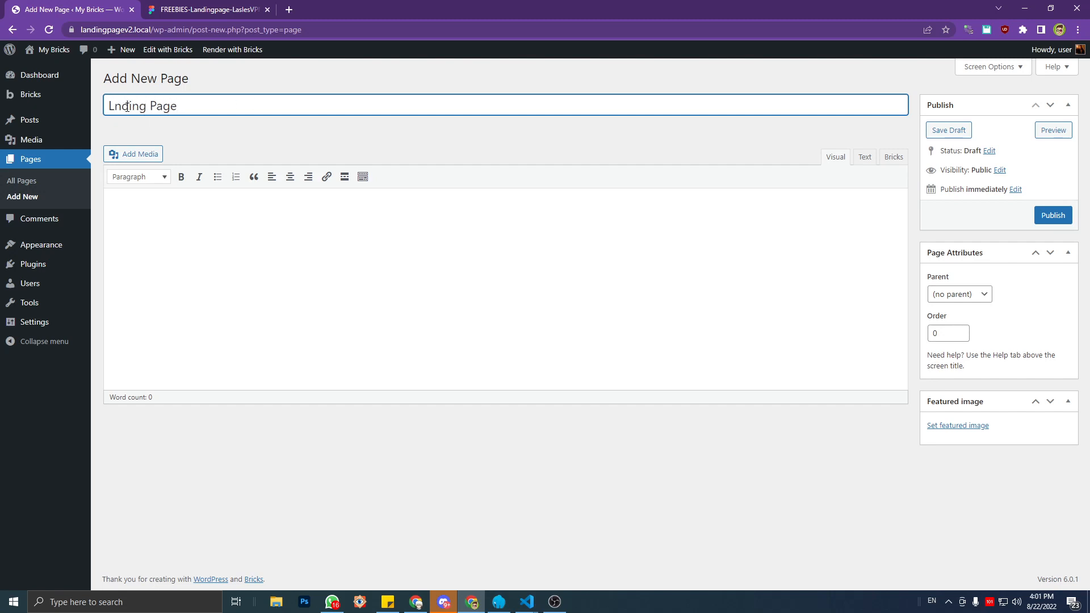
pyautogui.write('a')
pyautogui.click(1038, 217)
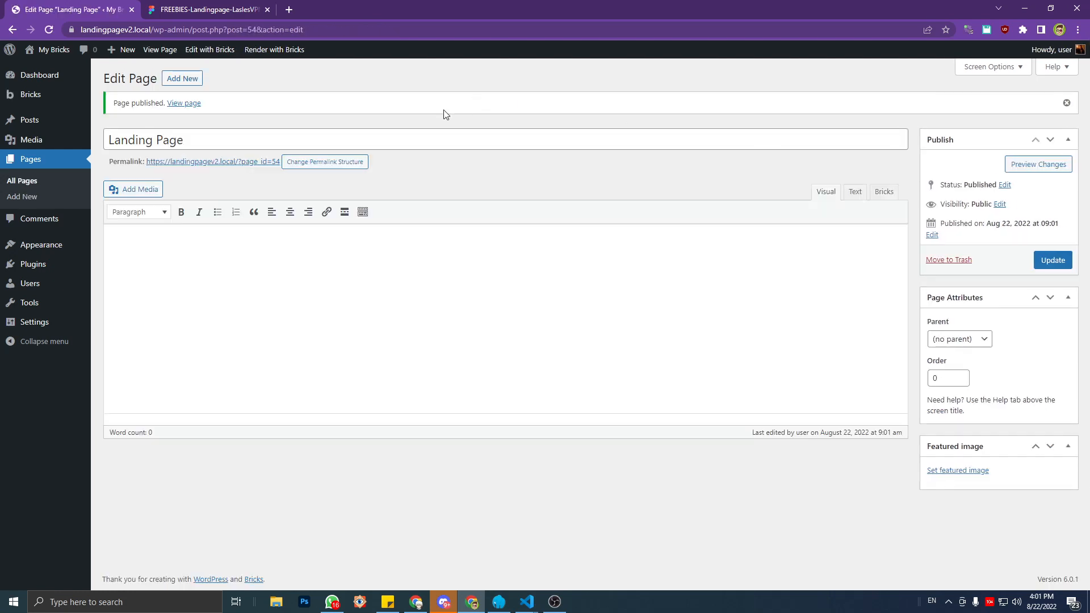
# Set the site's permalink structure to Post name and save the permalink settings.
pyautogui.click(51, 181)
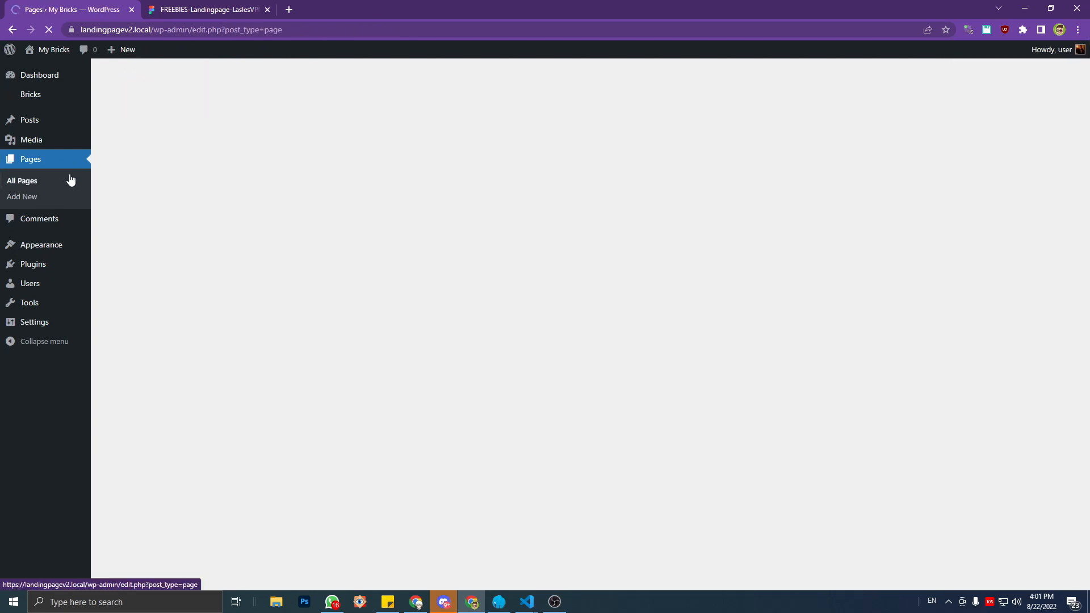
pyautogui.moveTo(68, 322)
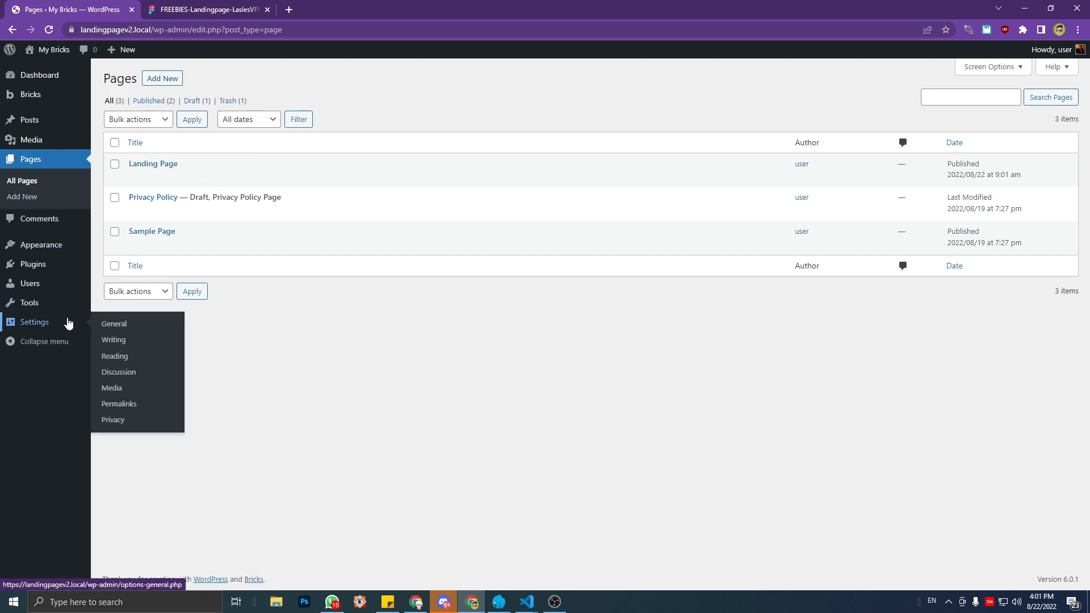
pyautogui.click(121, 406)
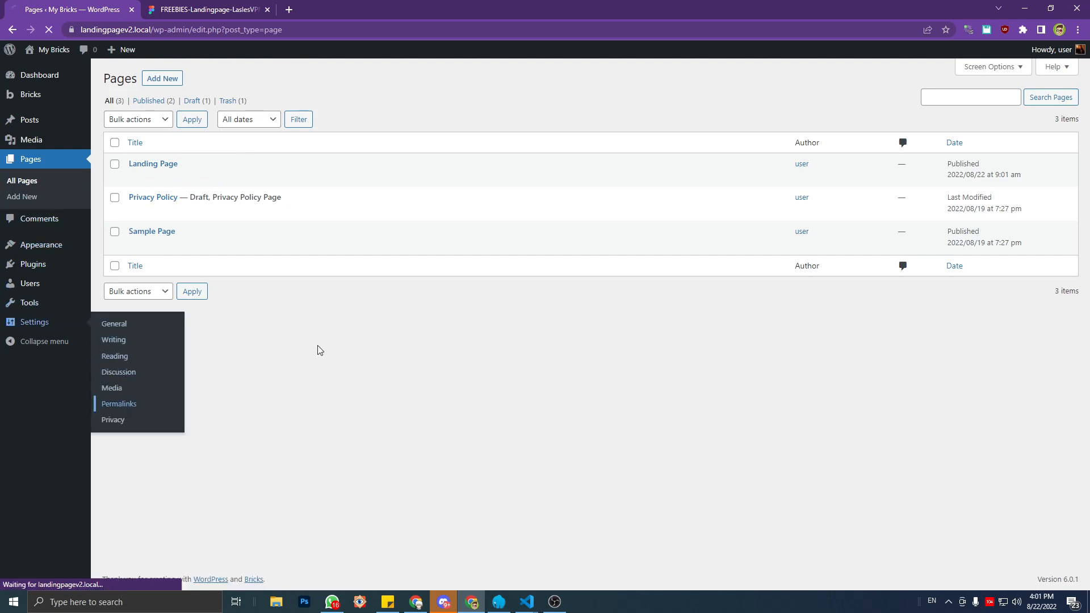
pyautogui.click(141, 289)
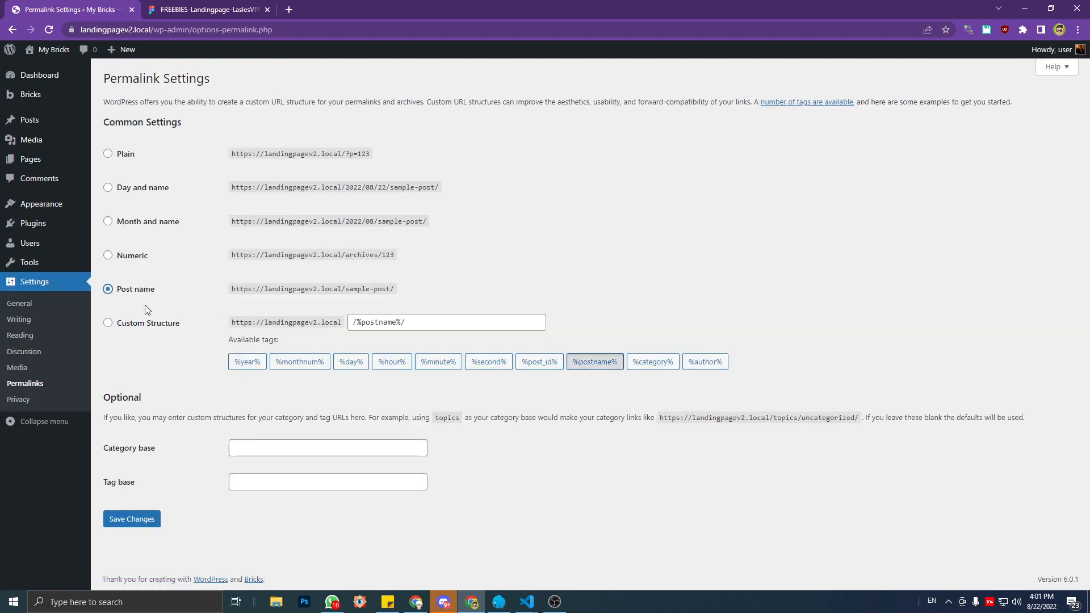
pyautogui.click(142, 524)
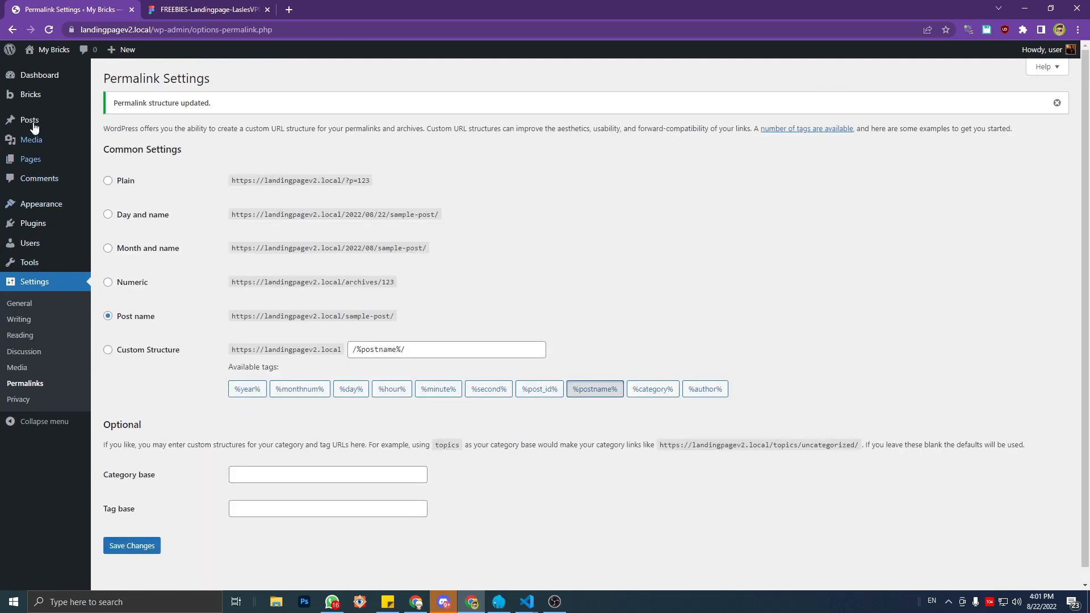
# Open the Landing Page from the pages list for editing with Bricks.
pyautogui.moveTo(54, 161)
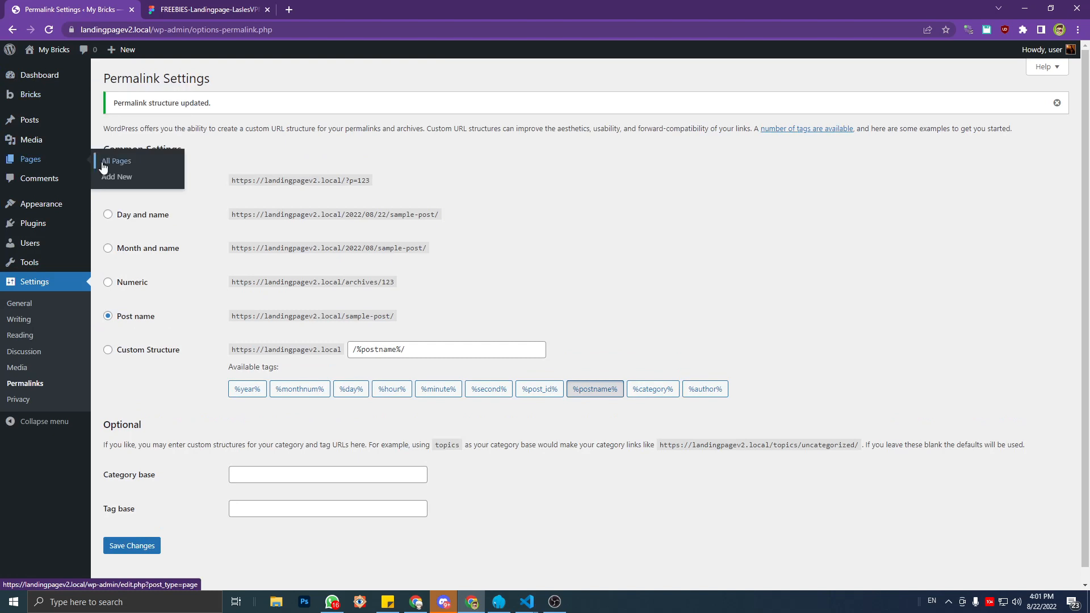
pyautogui.click(102, 164)
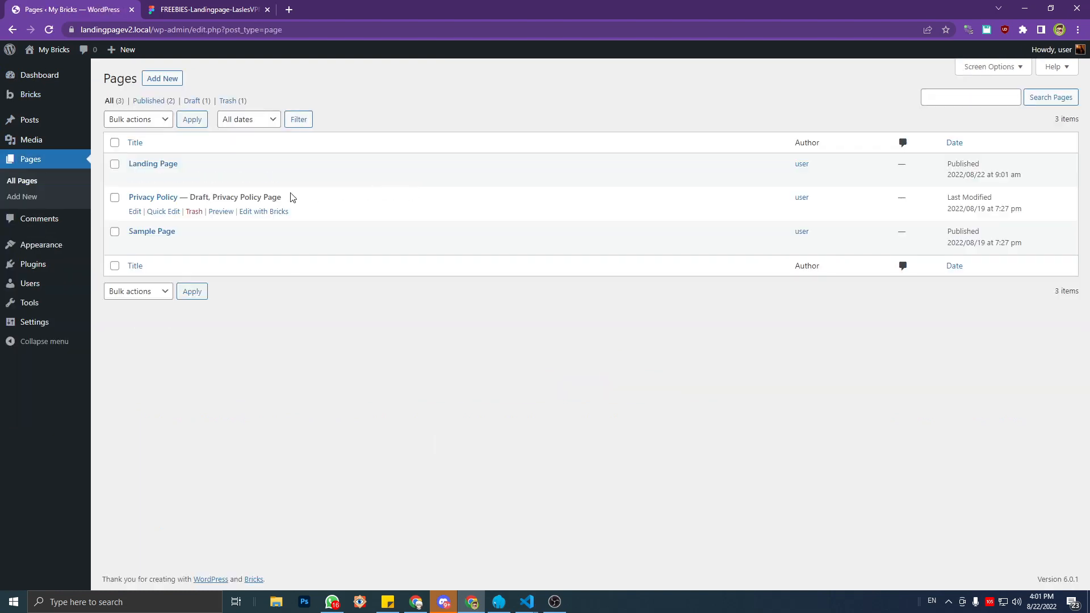
pyautogui.click(266, 178)
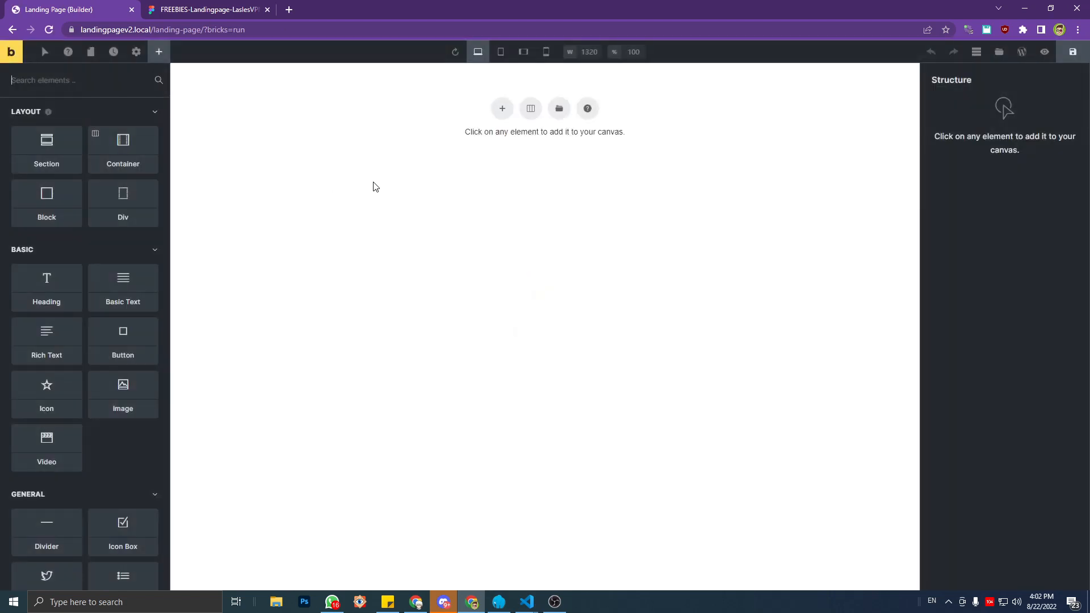
pyautogui.click(246, 4)
pyautogui.click(102, 6)
# Open the builder's theme styles and check which existing styles are available.
pyautogui.click(136, 55)
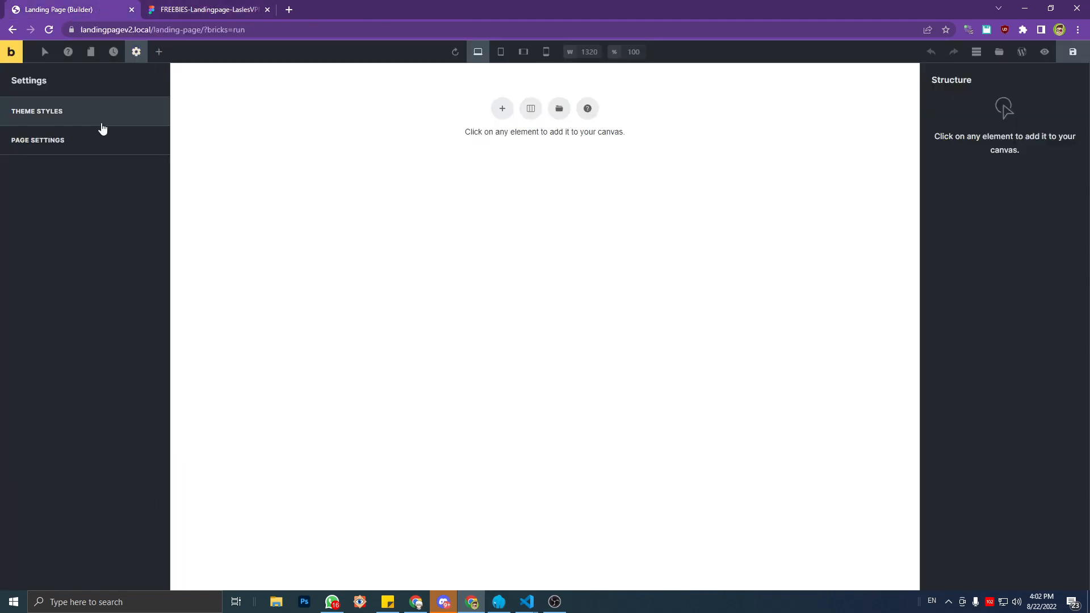
pyautogui.click(101, 113)
pyautogui.click(63, 148)
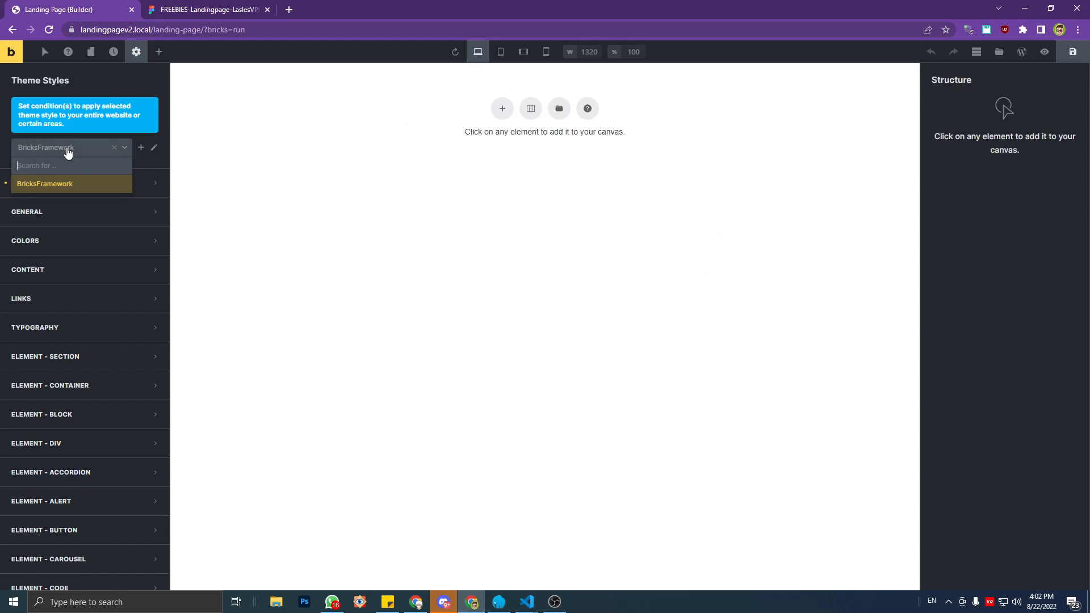
pyautogui.click(63, 149)
pyautogui.click(68, 150)
pyautogui.click(68, 151)
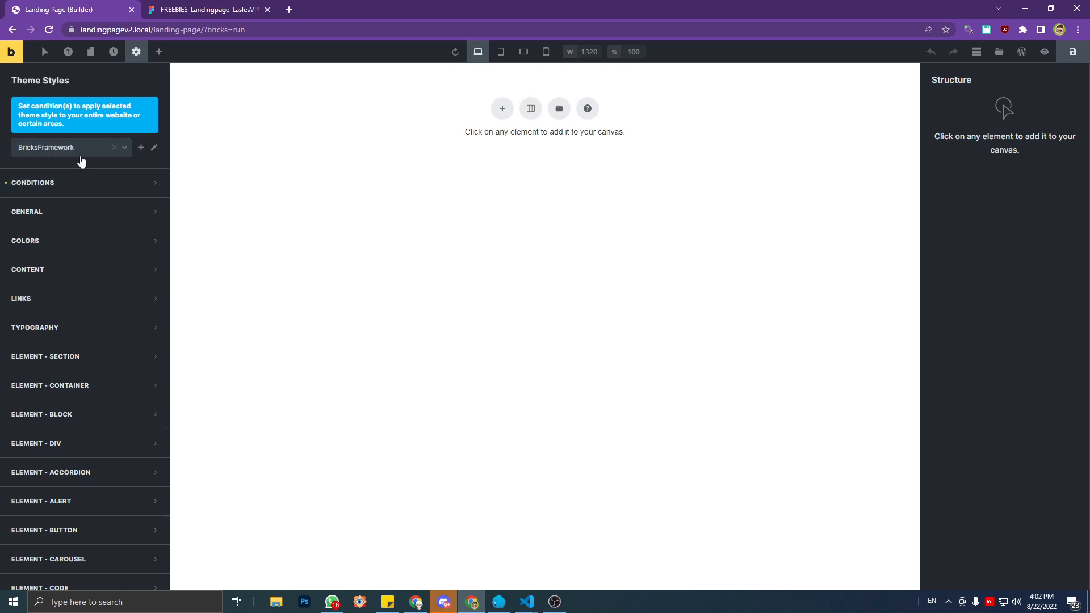
# Edit the BricksFramework theme style, look over its setting groups and delete the style.
pyautogui.click(153, 151)
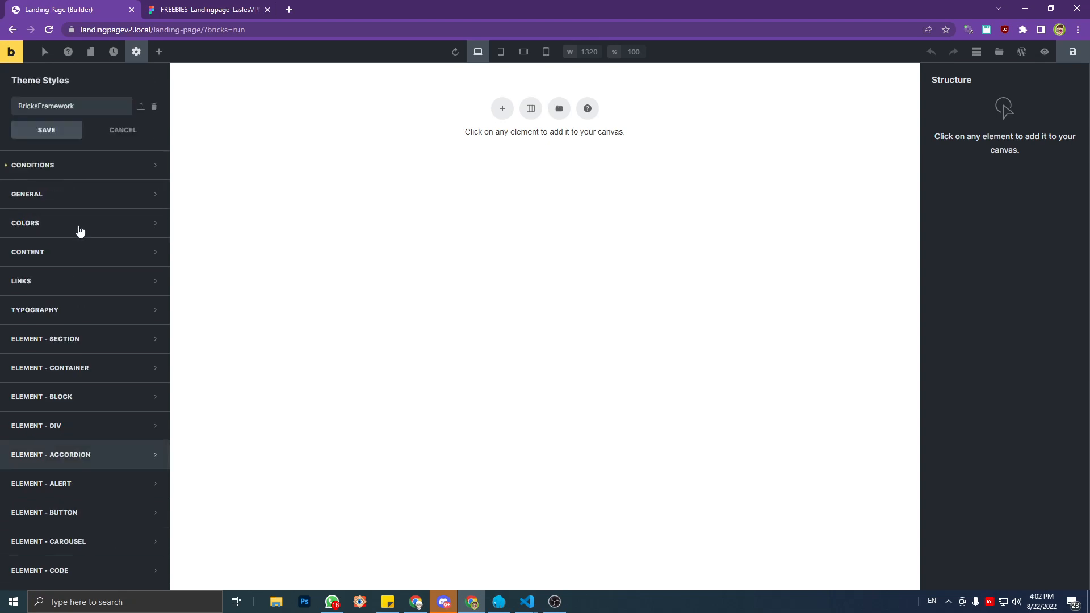
pyautogui.scroll(-15, 80, 224)
pyautogui.scroll(15, 80, 231)
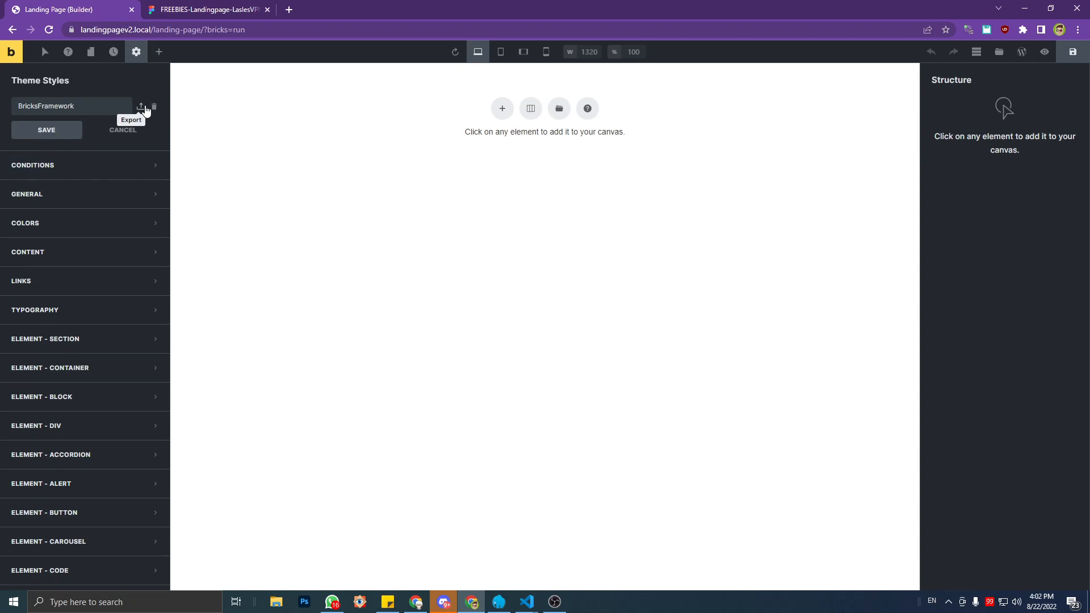
pyautogui.moveTo(76, 106); pyautogui.dragTo(16, 106)
pyautogui.click(91, 106)
pyautogui.moveTo(83, 106); pyautogui.dragTo(9, 114)
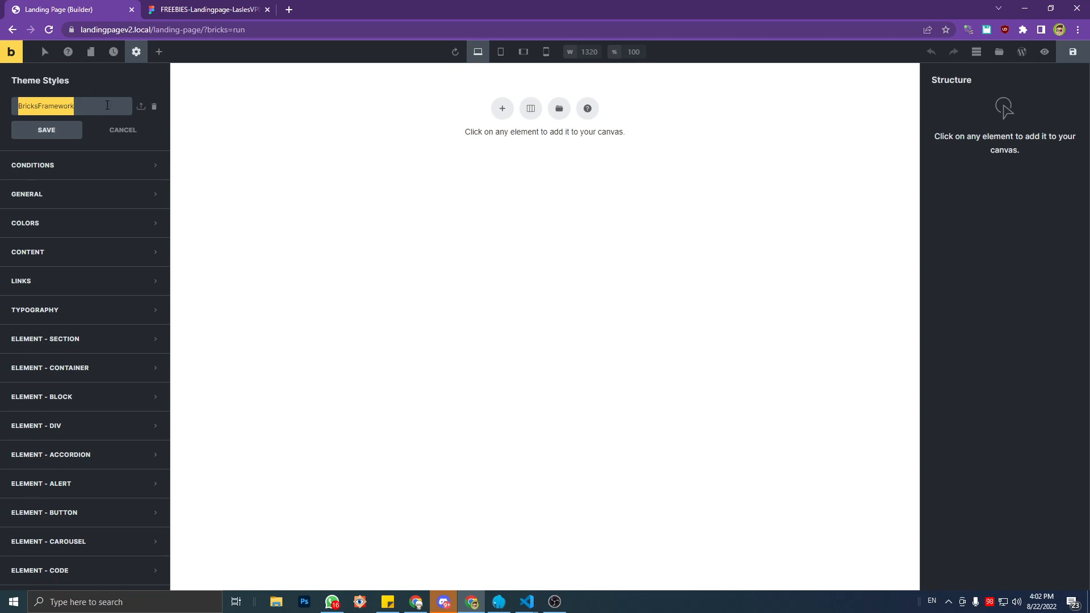
pyautogui.click(107, 105)
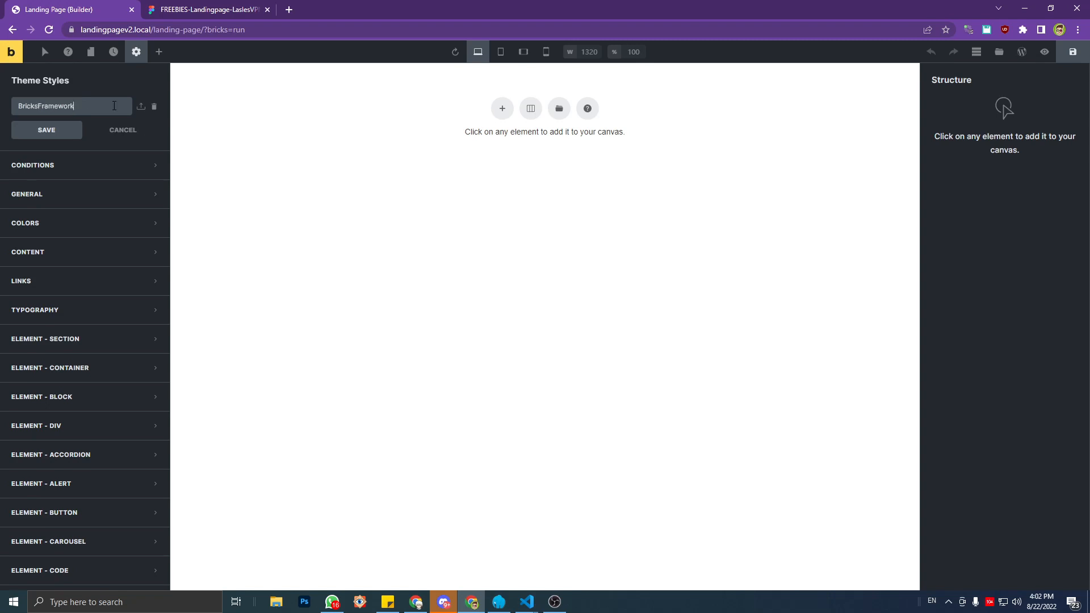
pyautogui.click(157, 111)
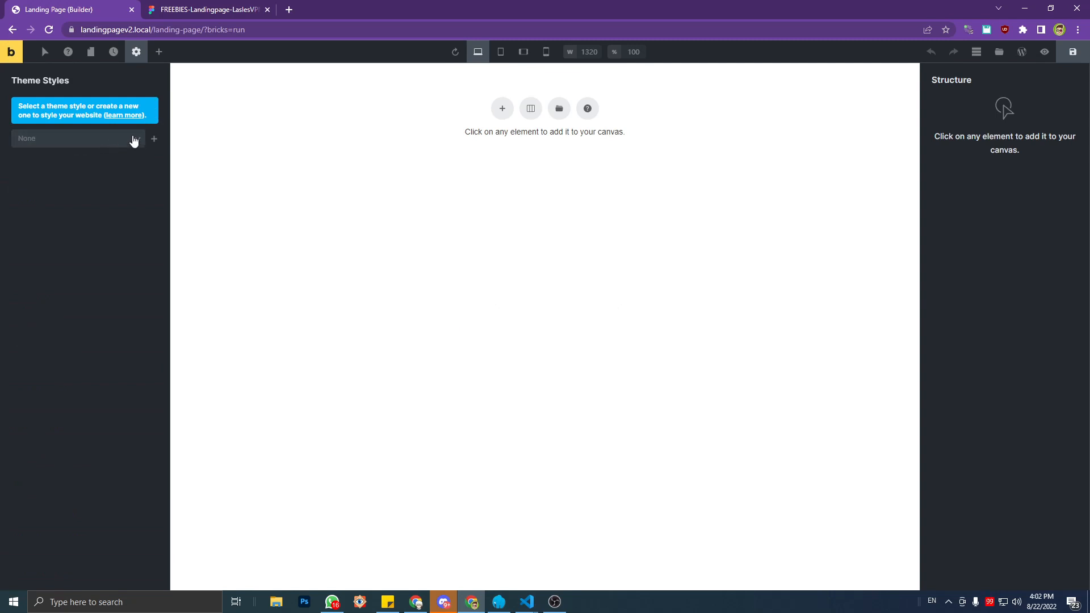
# Create a new theme style named LandingPagev2.
pyautogui.click(154, 138)
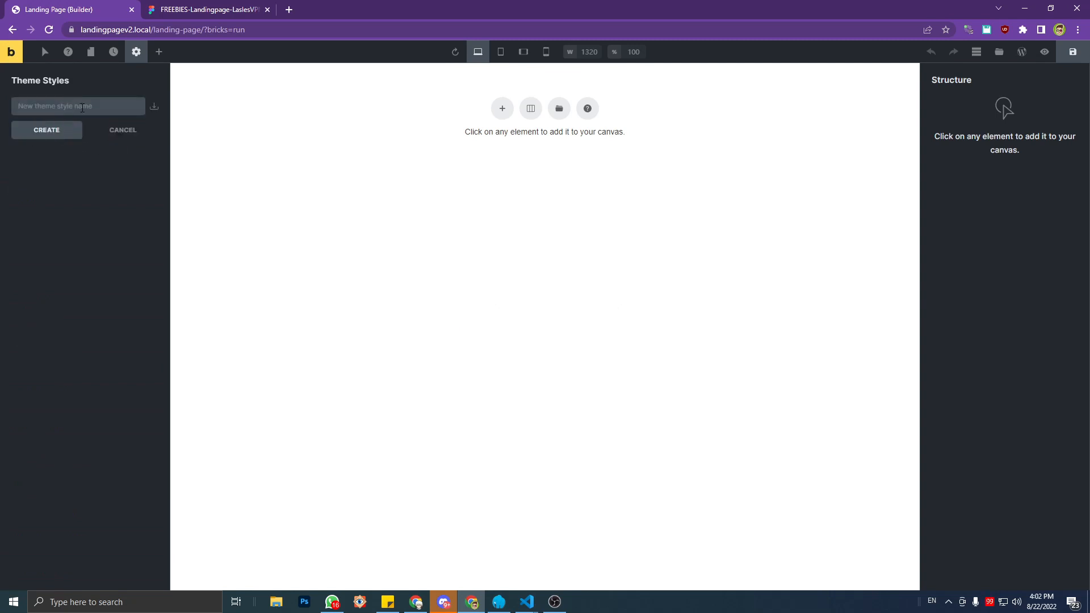
pyautogui.write('LandingPagev2')
pyautogui.click(49, 135)
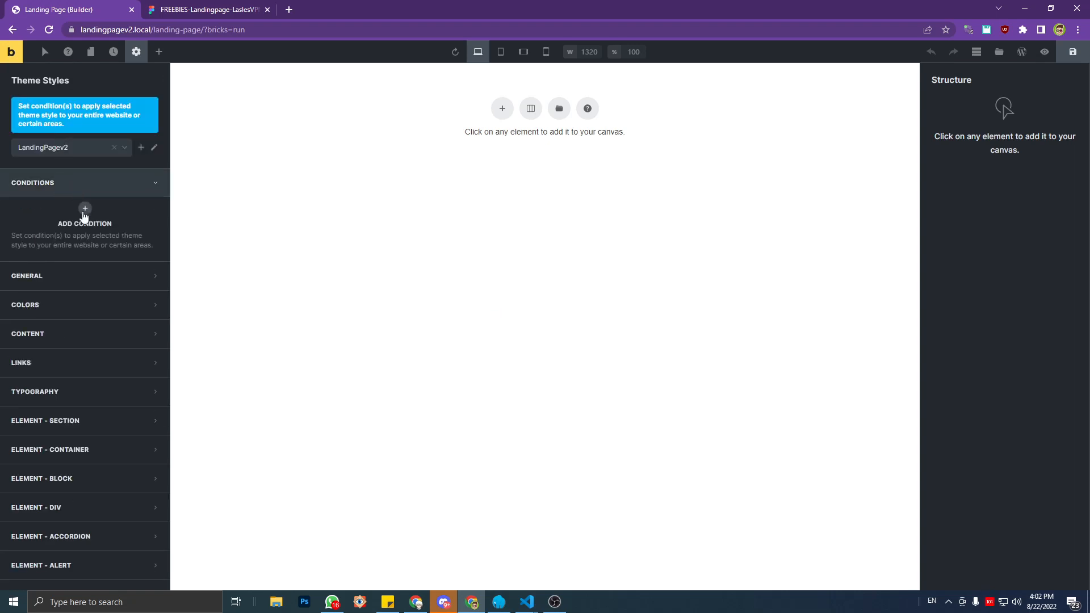
# Add a condition applying the LandingPagev2 theme style to the entire website, and look over its general settings.
pyautogui.click(84, 208)
pyautogui.click(76, 244)
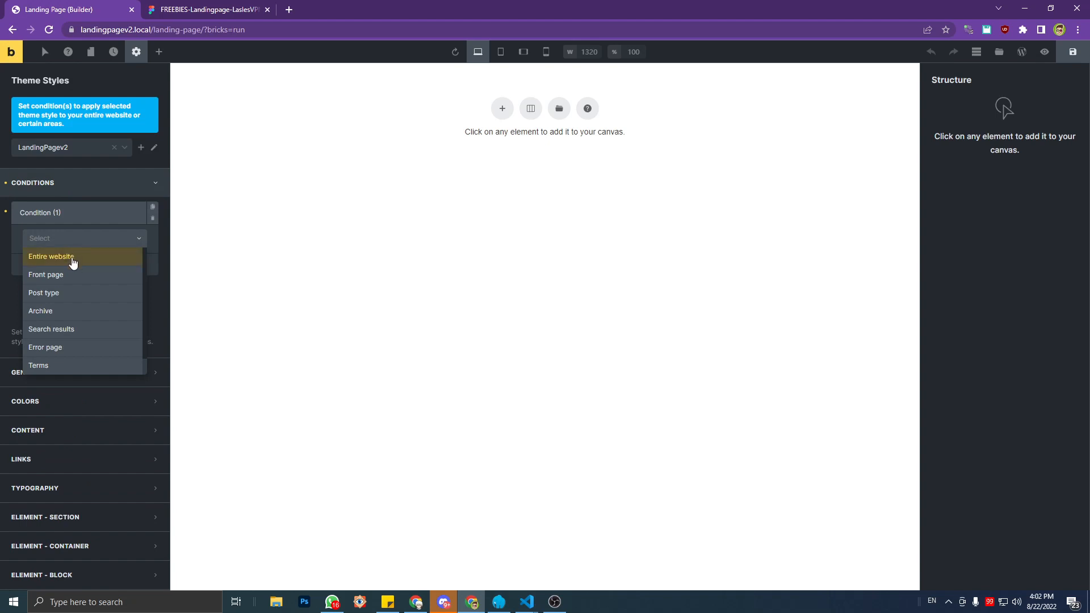
pyautogui.click(73, 258)
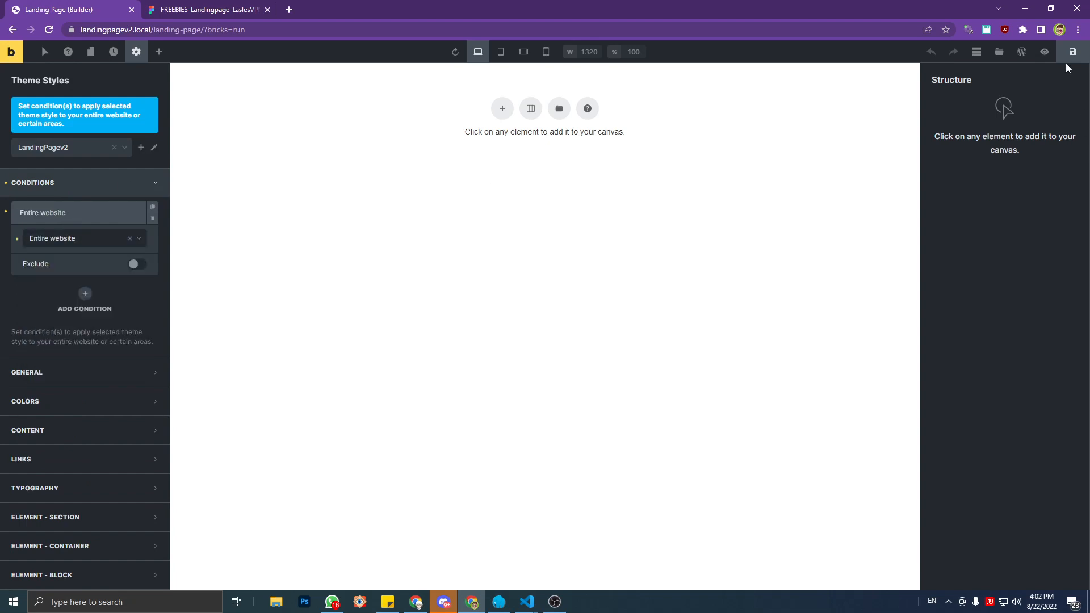
pyautogui.click(63, 184)
pyautogui.click(61, 212)
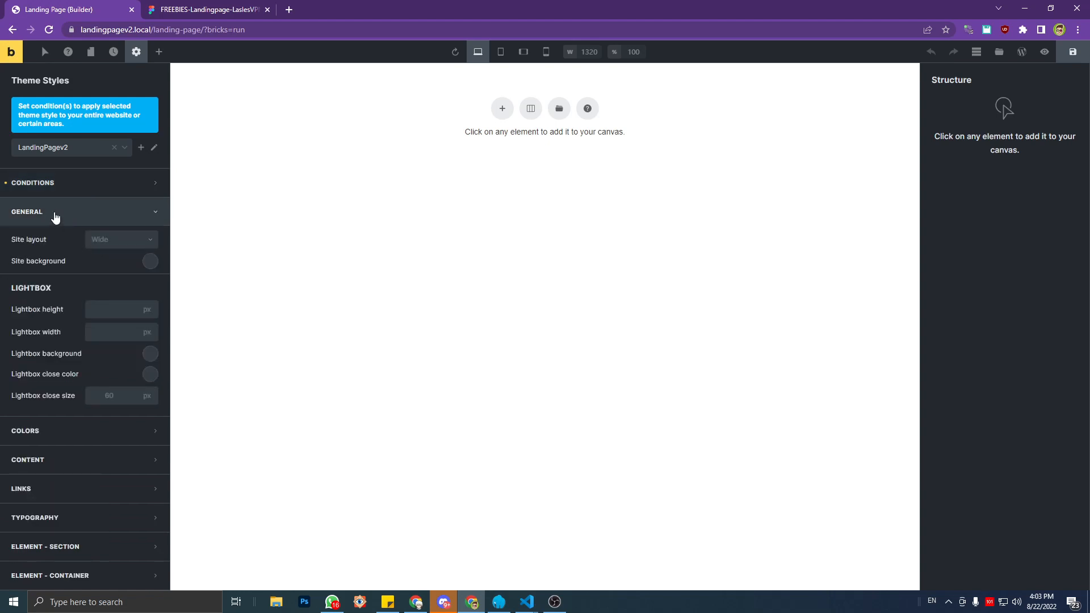
pyautogui.click(56, 214)
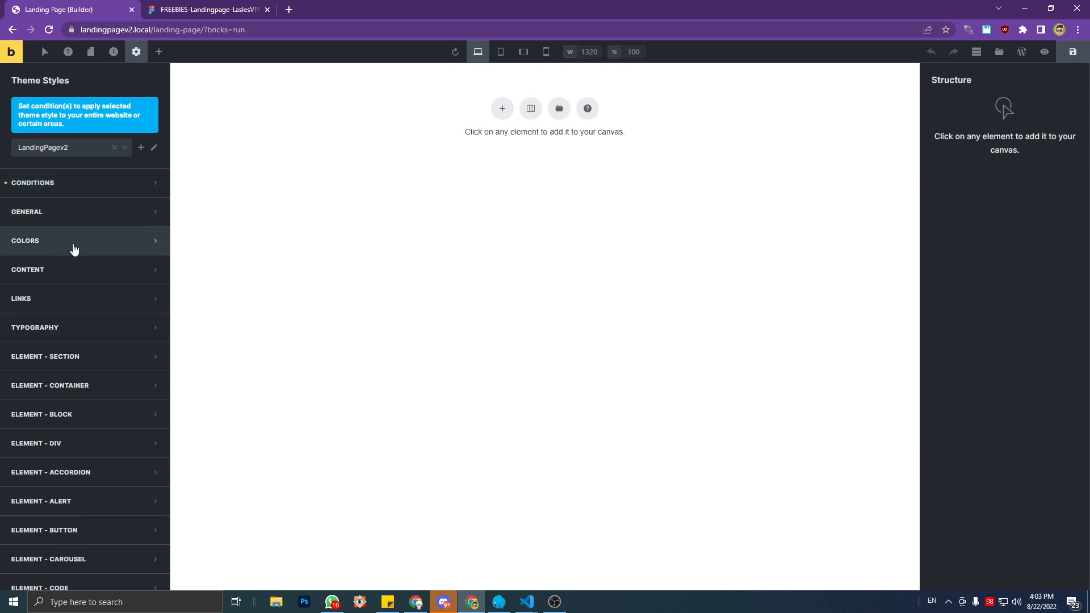
# Look over the LandingPagev2 theme style's colors, content and section element settings.
pyautogui.click(68, 246)
pyautogui.click(69, 245)
pyautogui.click(54, 280)
pyautogui.click(55, 279)
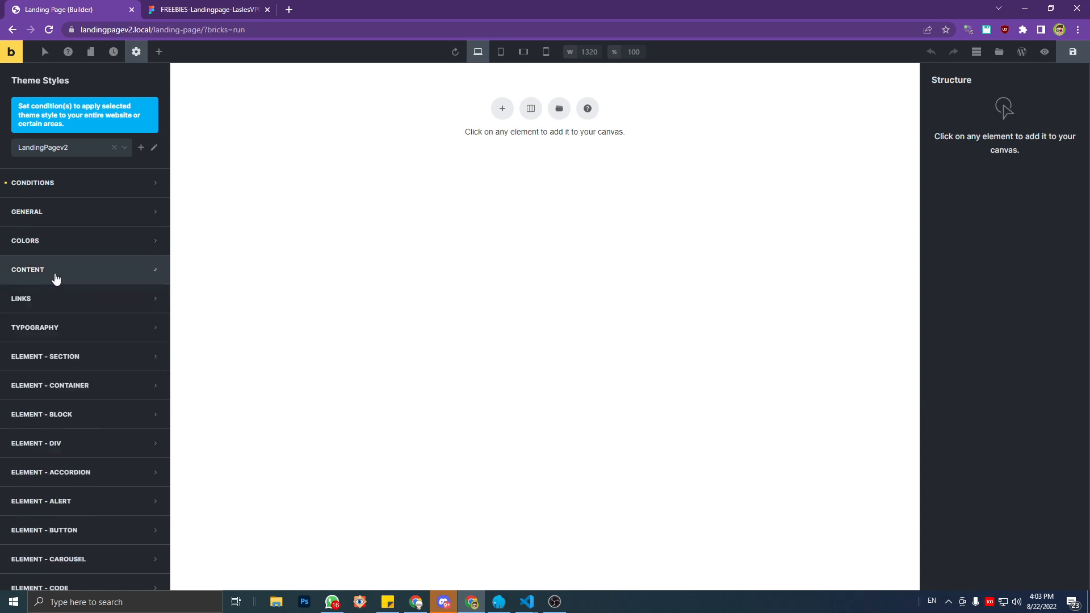
pyautogui.click(68, 358)
pyautogui.scroll(-2, 68, 358)
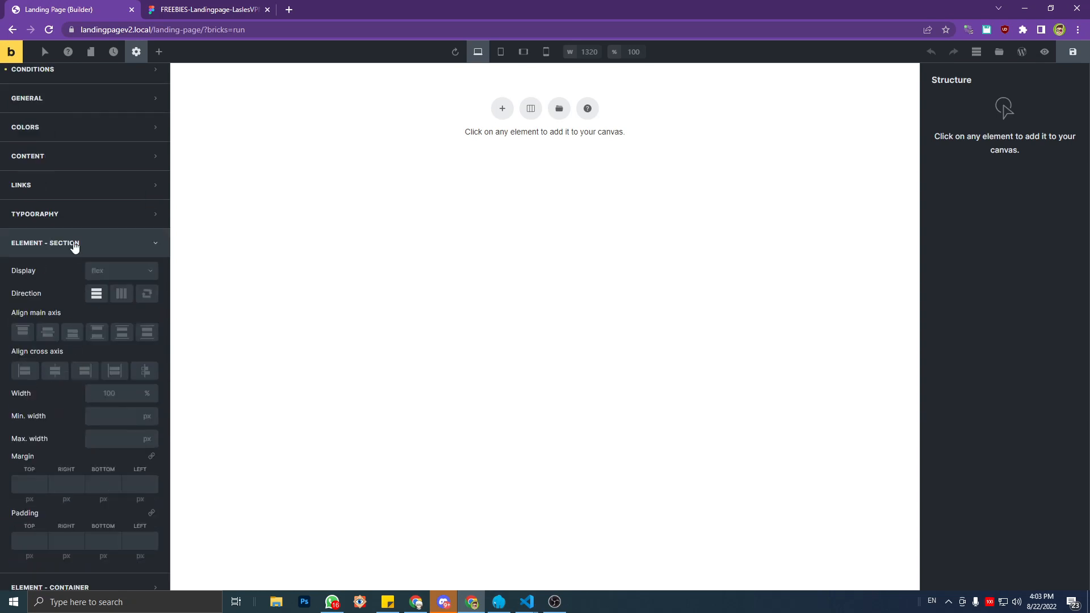
pyautogui.click(75, 244)
# Set the theme style's container element to a maximum width of 1140 px and a width of 100%.
pyautogui.click(71, 273)
pyautogui.scroll(-3, 126, 328)
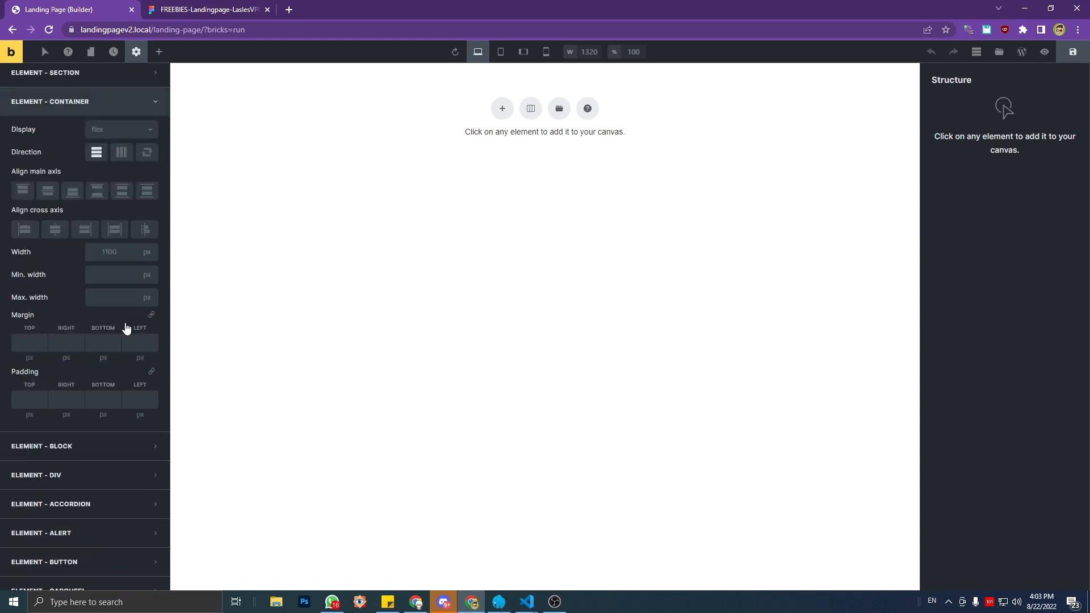
pyautogui.click(103, 295)
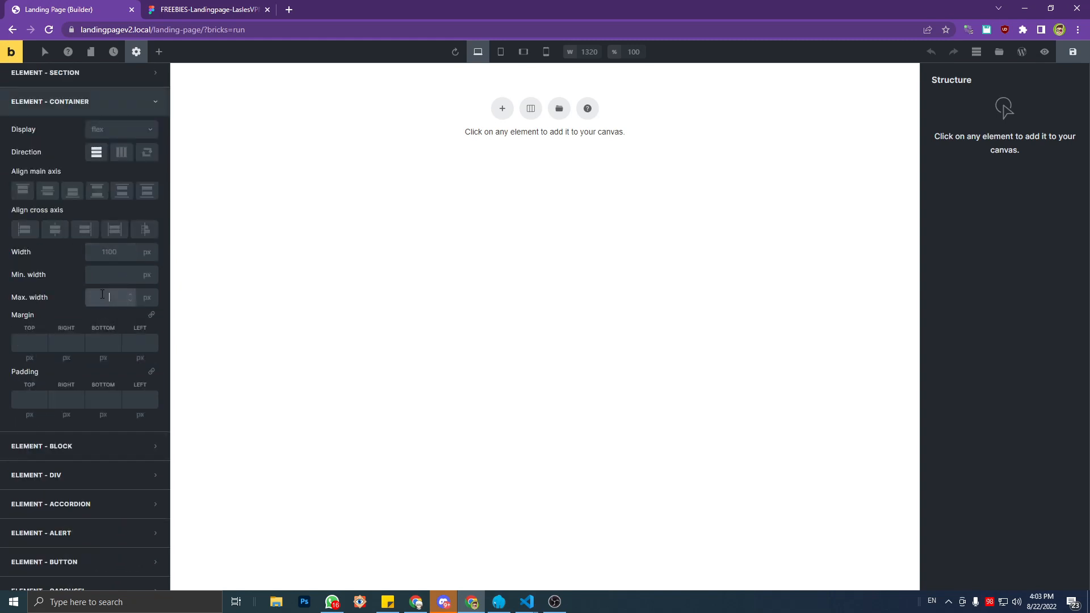
pyautogui.click(185, 6)
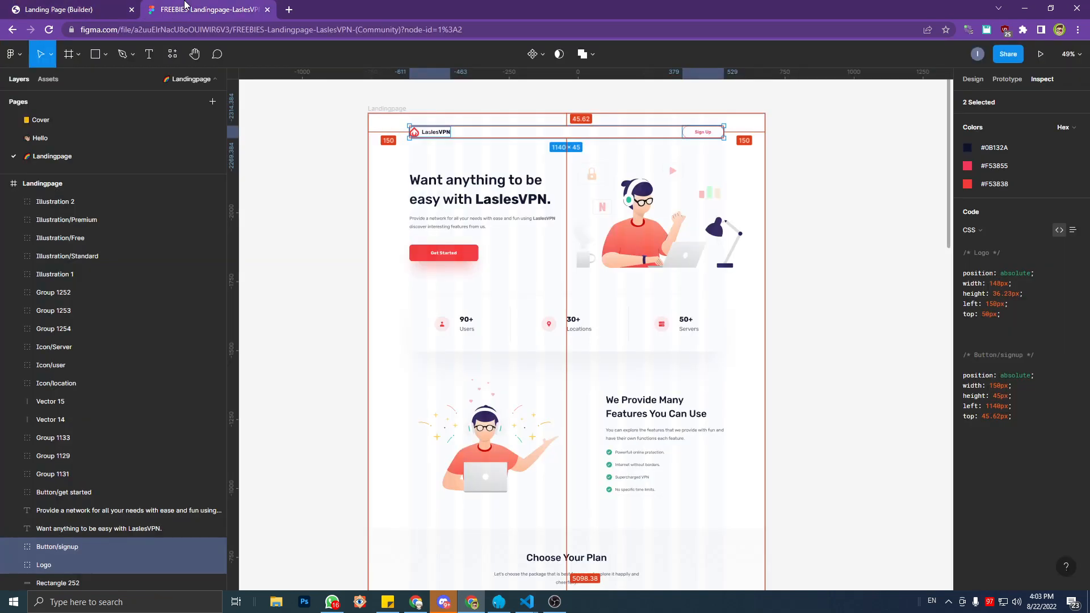
pyautogui.click(114, 7)
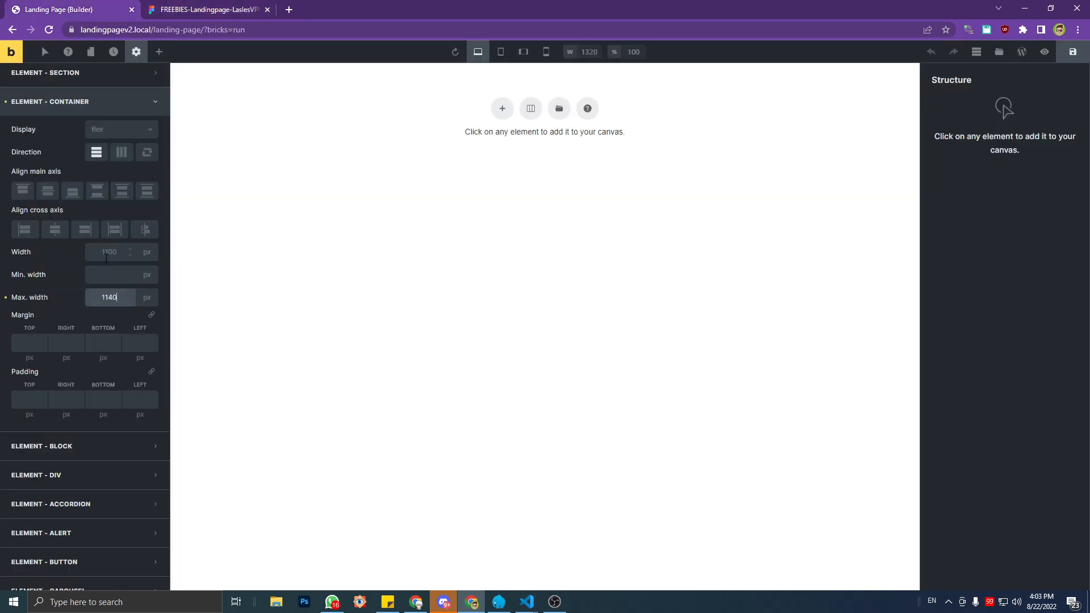
pyautogui.click(107, 255)
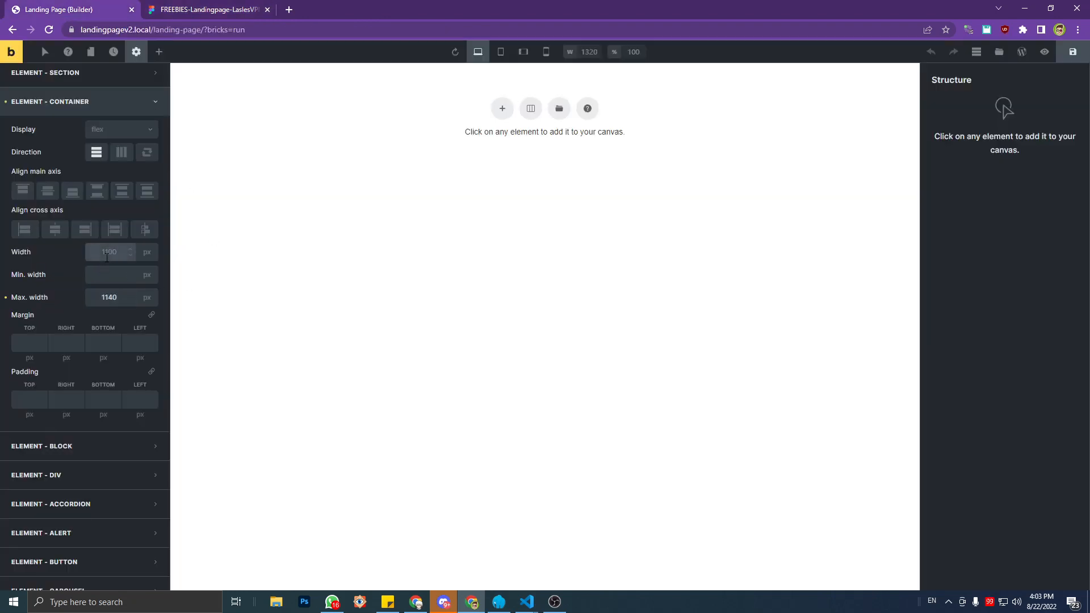
pyautogui.write('100%')
# Give the theme style's container element 1rem of right and left padding, with the top padding left empty.
pyautogui.scroll(1, 90, 325)
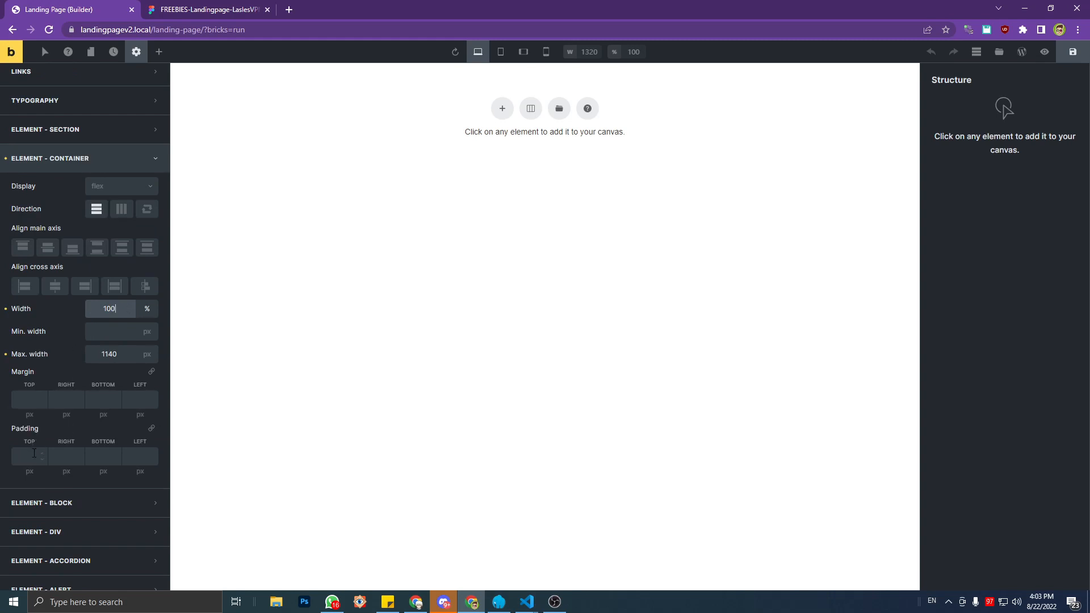
pyautogui.click(32, 453)
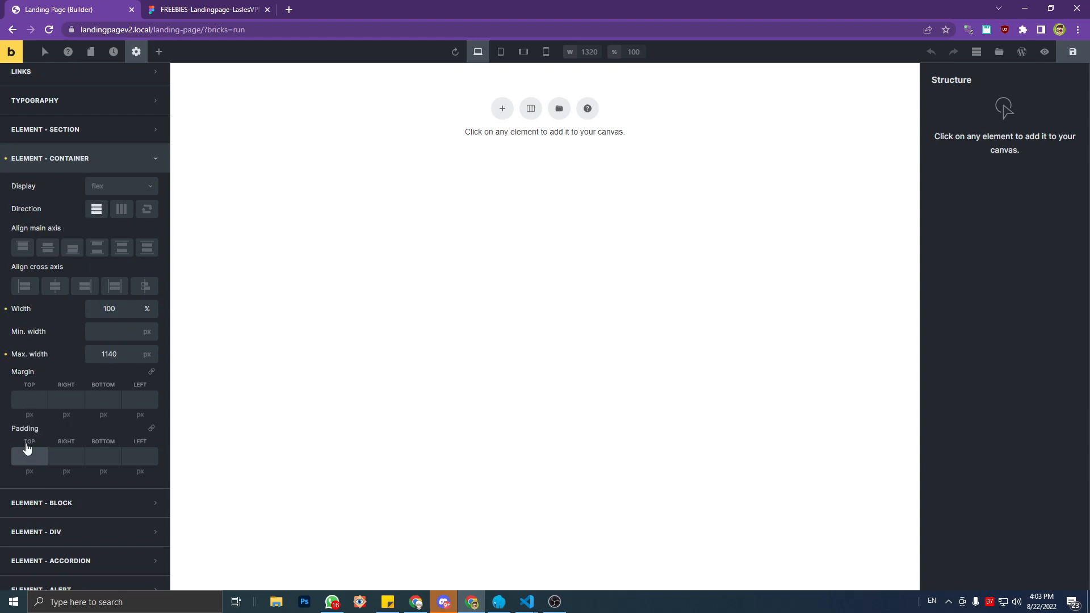
pyautogui.write('1')
pyautogui.doubleClick(25, 456)
pyautogui.click(15, 443)
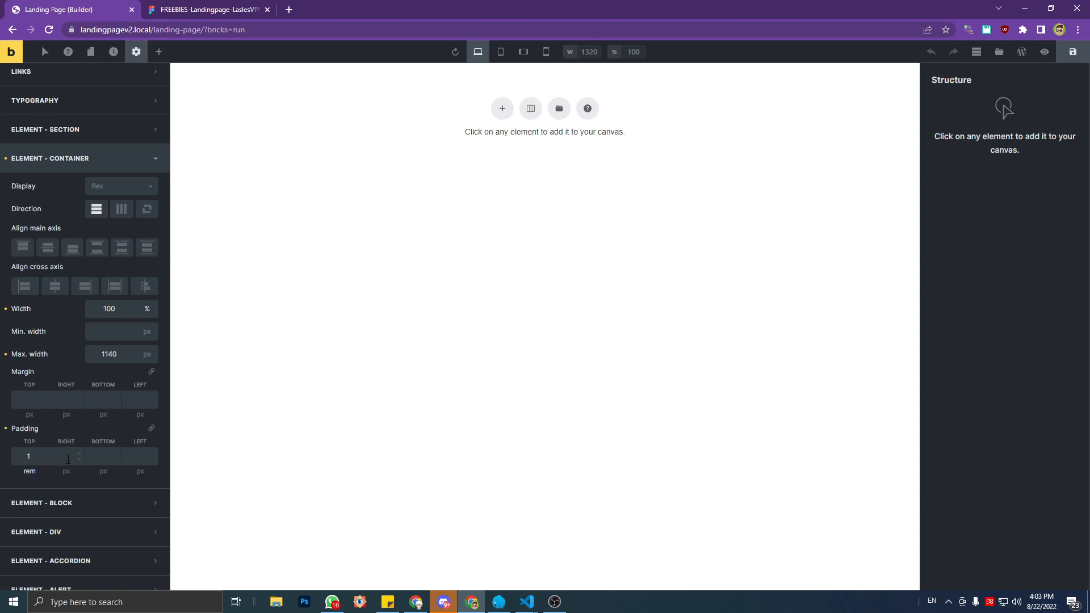
pyautogui.click(6, 428)
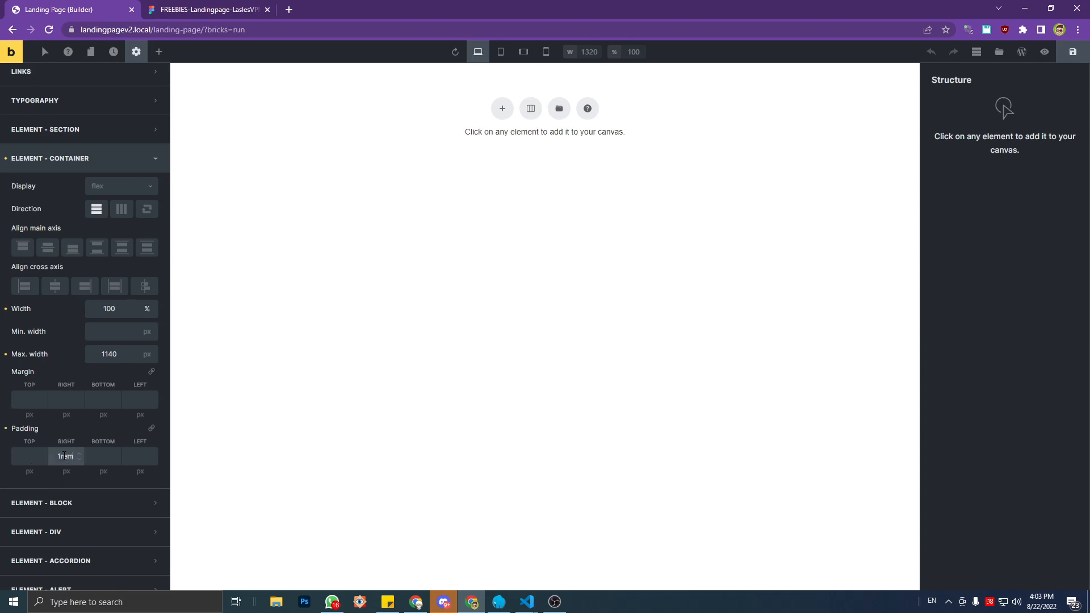
pyautogui.write('1rem')
pyautogui.click(139, 456)
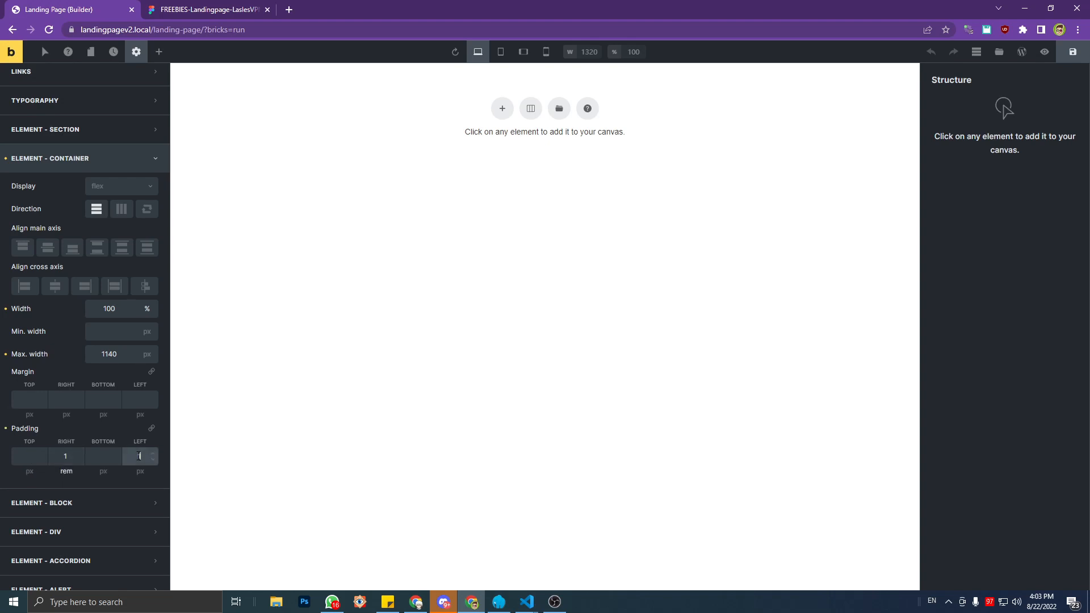
pyautogui.write('1rem')
pyautogui.press('Return')
pyautogui.scroll(2, 71, 494)
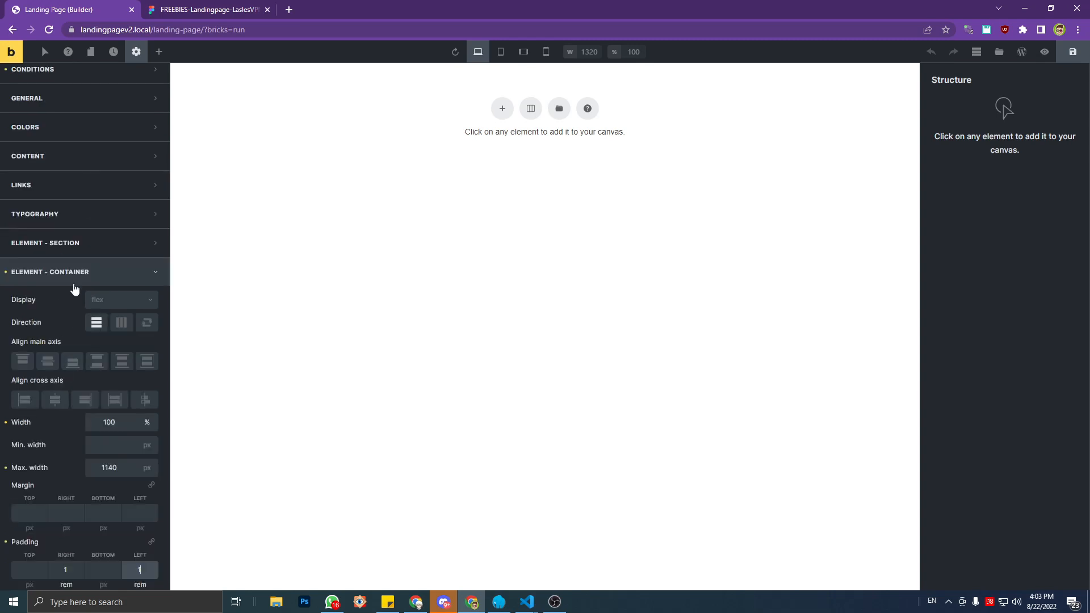
pyautogui.click(74, 283)
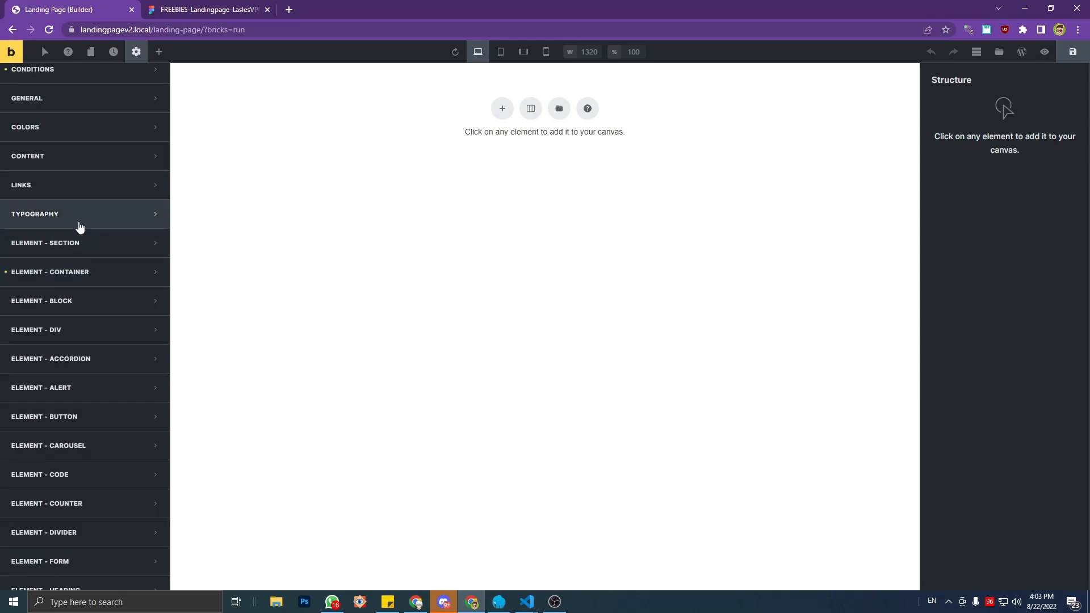
# Set the theme style's HTML font size to 100% and adjust the font size in the body typography.
pyautogui.click(78, 226)
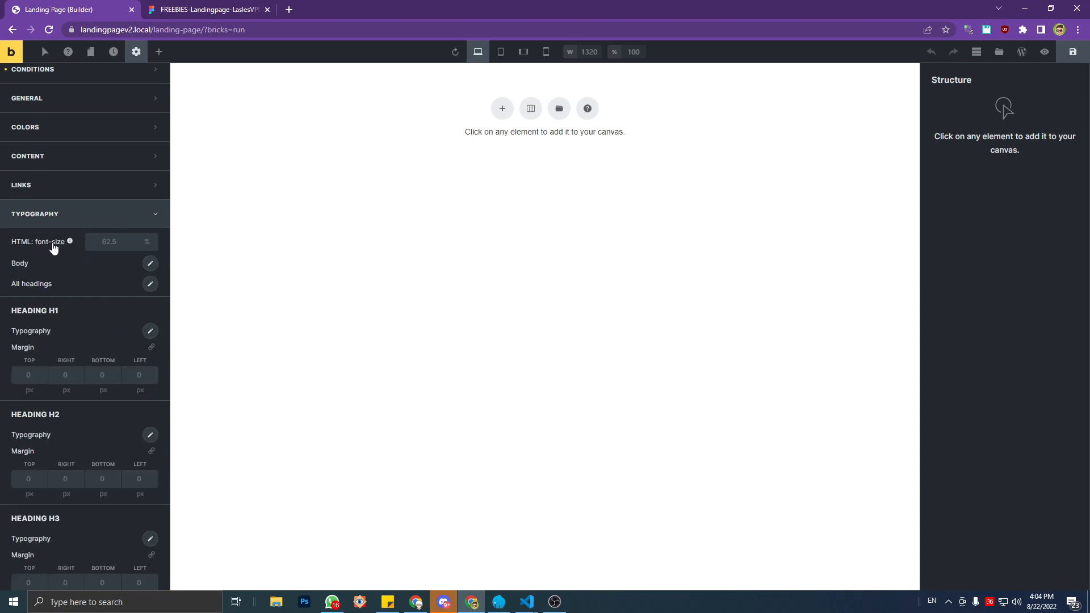
pyautogui.click(102, 243)
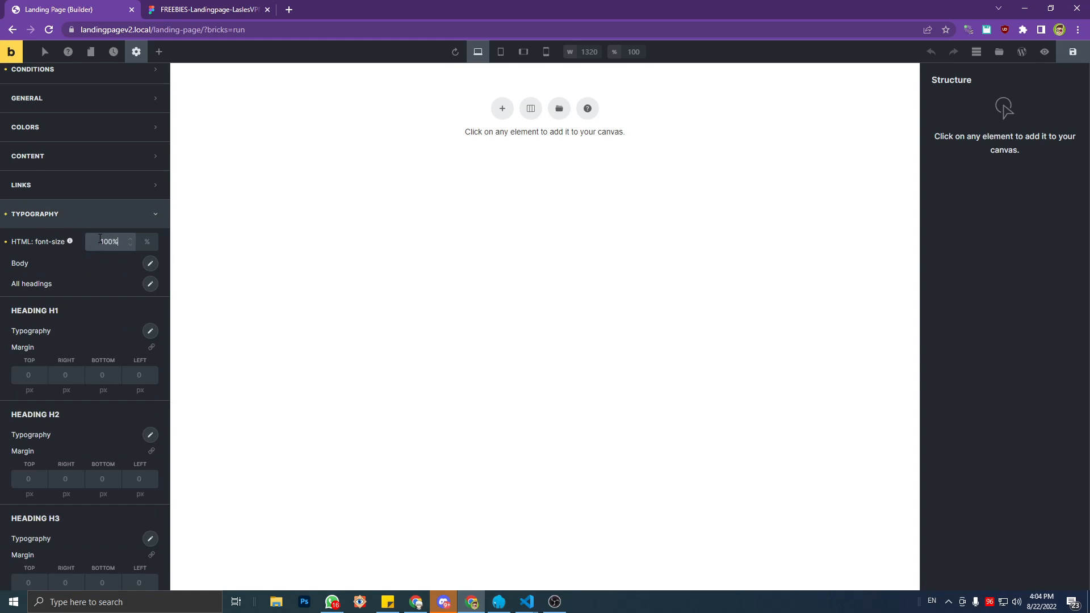
pyautogui.click(150, 264)
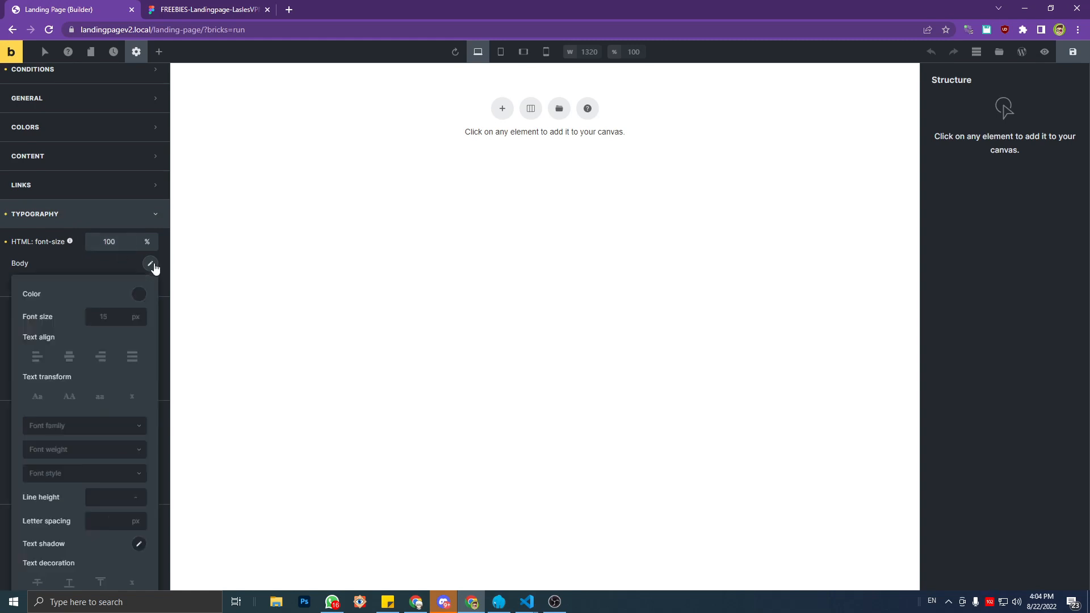
pyautogui.click(105, 318)
pyautogui.click(150, 265)
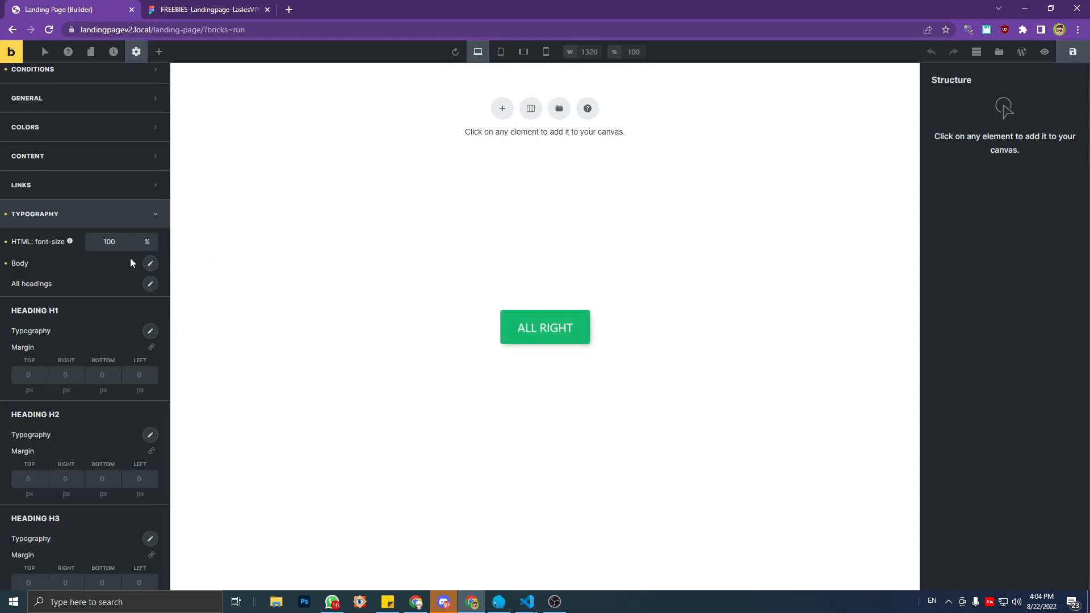
pyautogui.click(92, 221)
# Review the theme style's container settings, and add a Section to the empty page with its inner container selected.
pyautogui.click(86, 274)
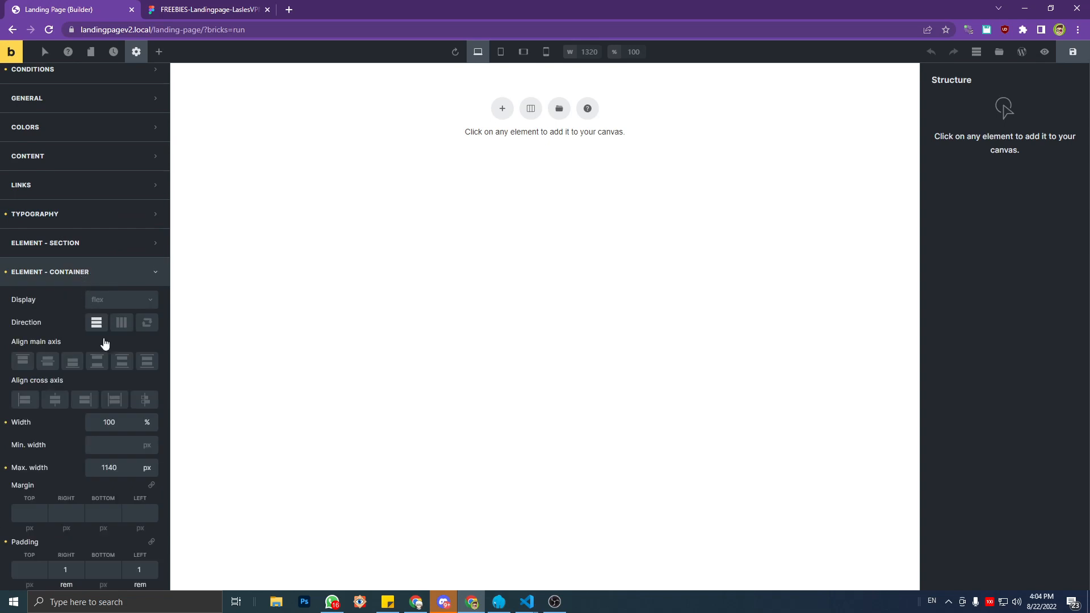
pyautogui.scroll(-2, 80, 423)
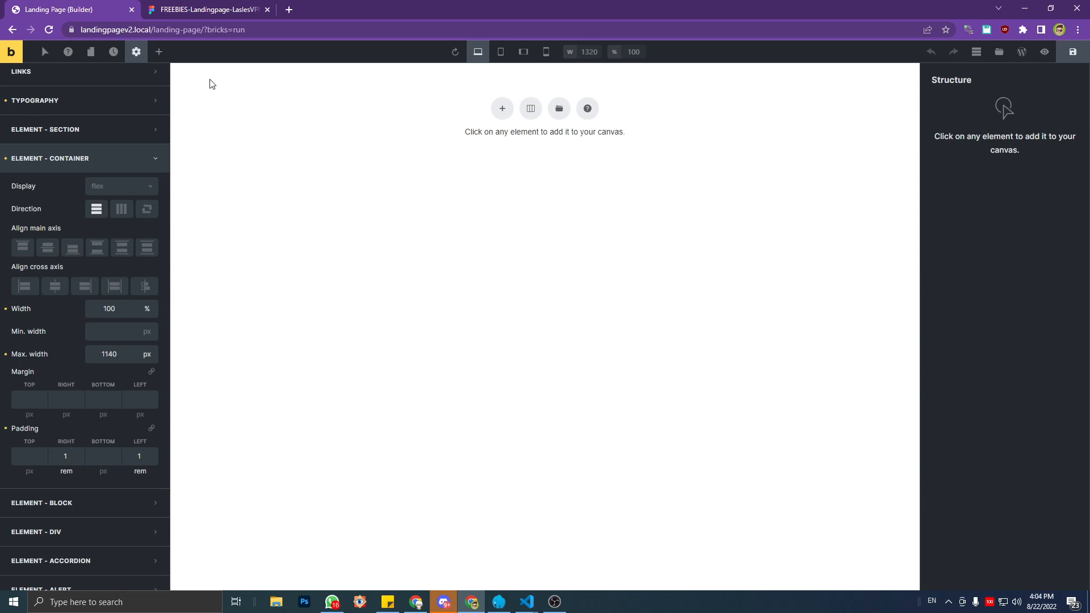
pyautogui.click(159, 52)
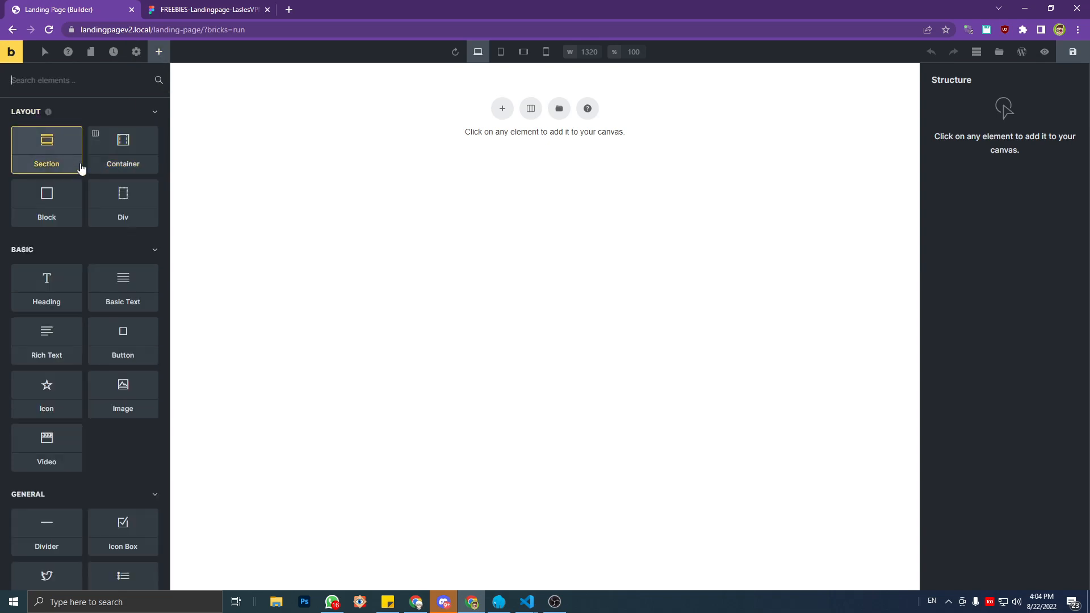
pyautogui.click(50, 163)
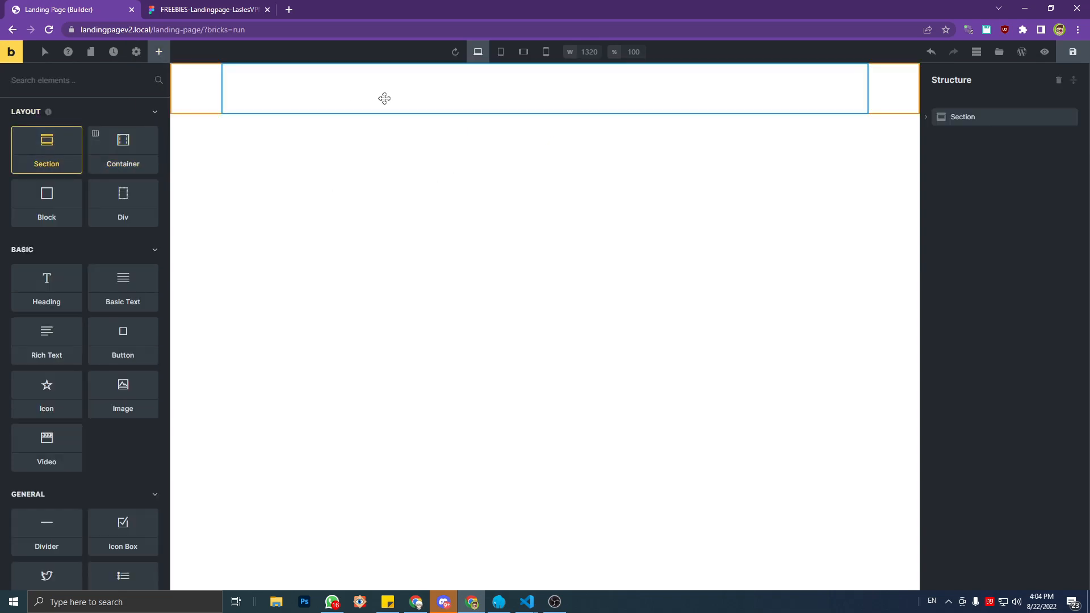
pyautogui.click(385, 98)
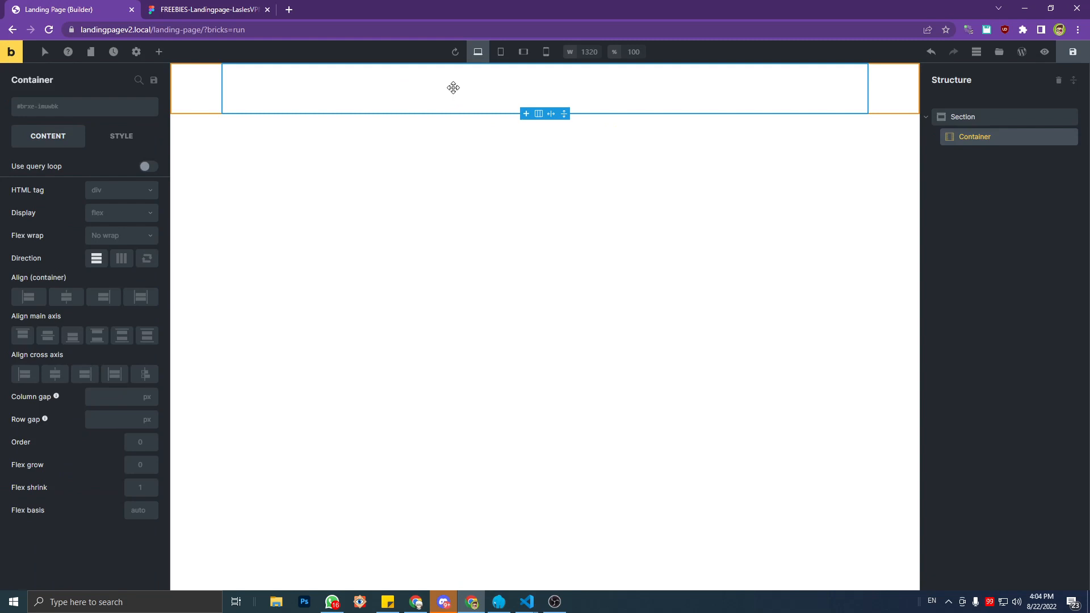
# Compare the new container with the header width in the Figma design and look over its style and content settings.
pyautogui.click(210, 9)
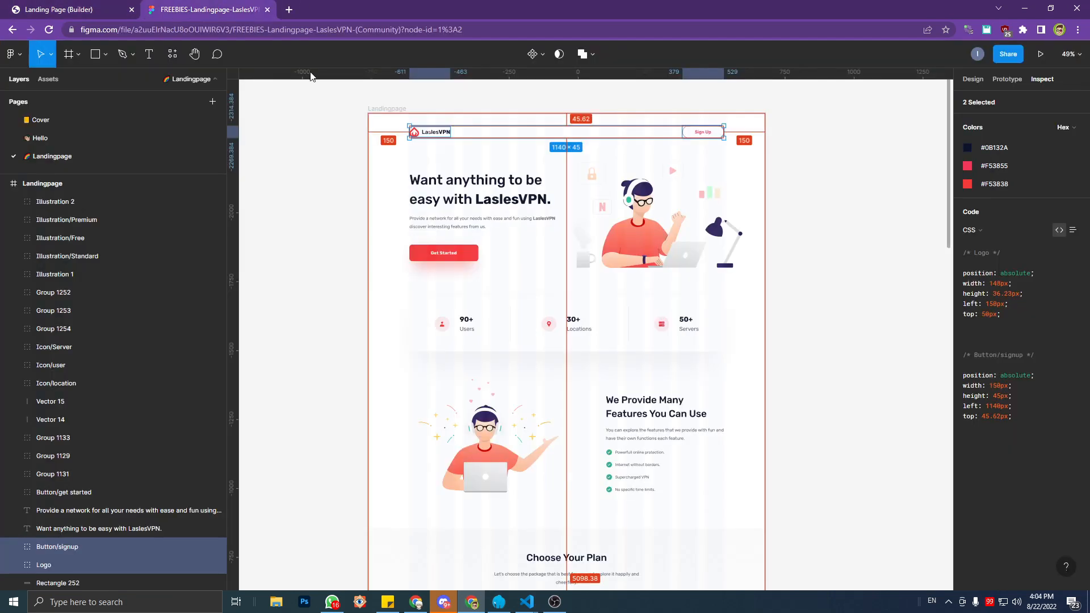
pyautogui.click(59, 7)
pyautogui.click(268, 3)
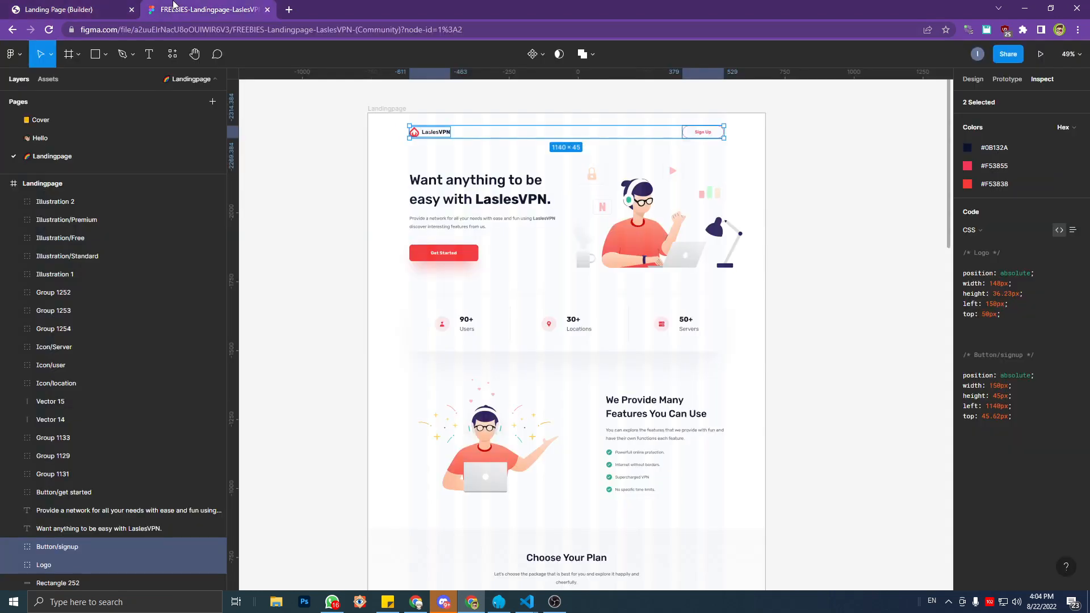
pyautogui.click(108, 4)
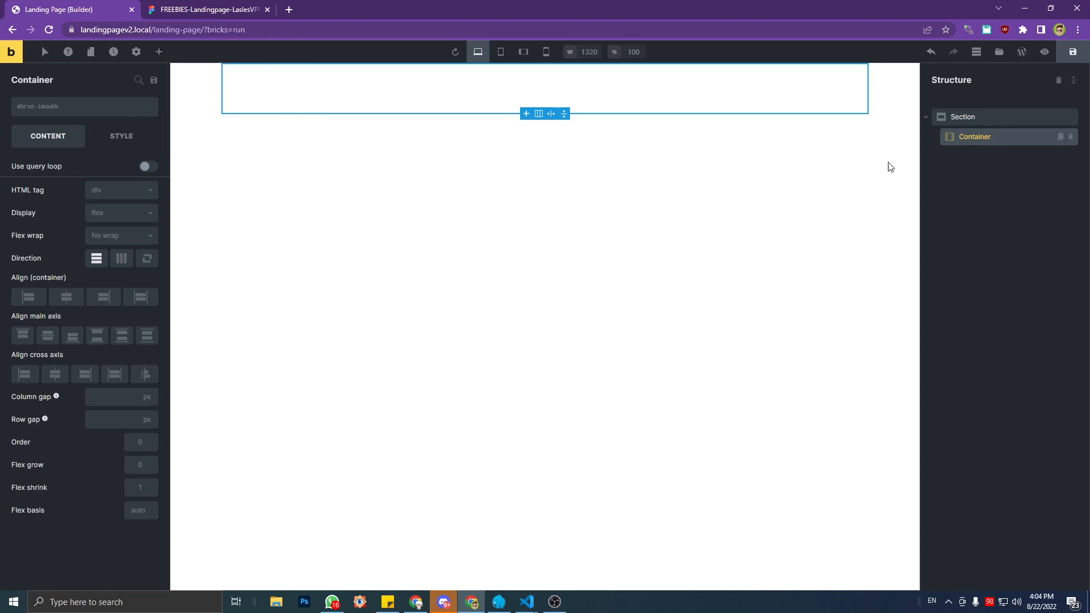
pyautogui.click(122, 145)
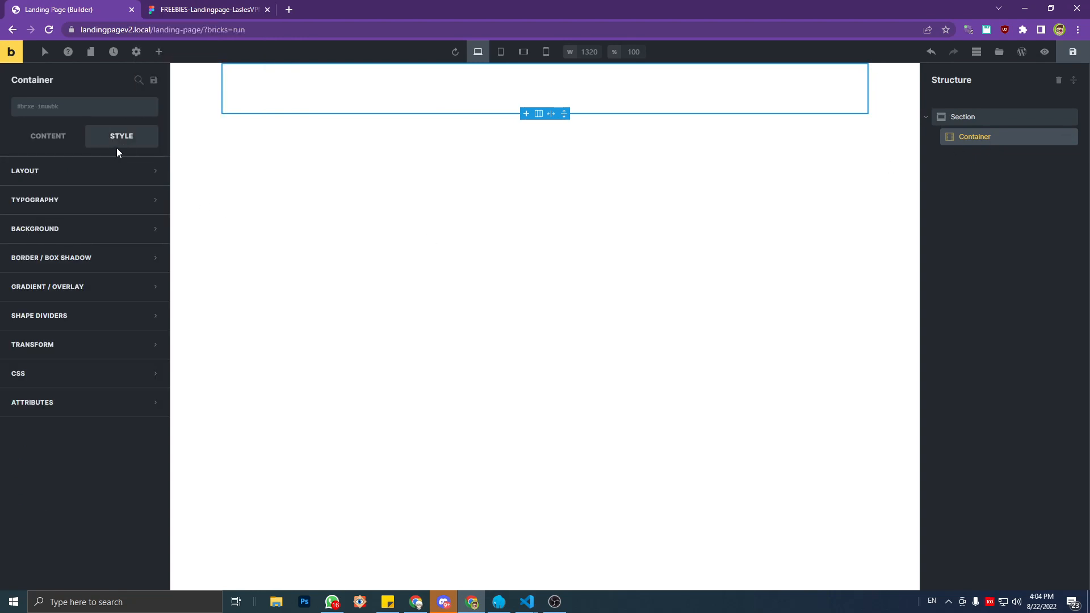
pyautogui.click(52, 137)
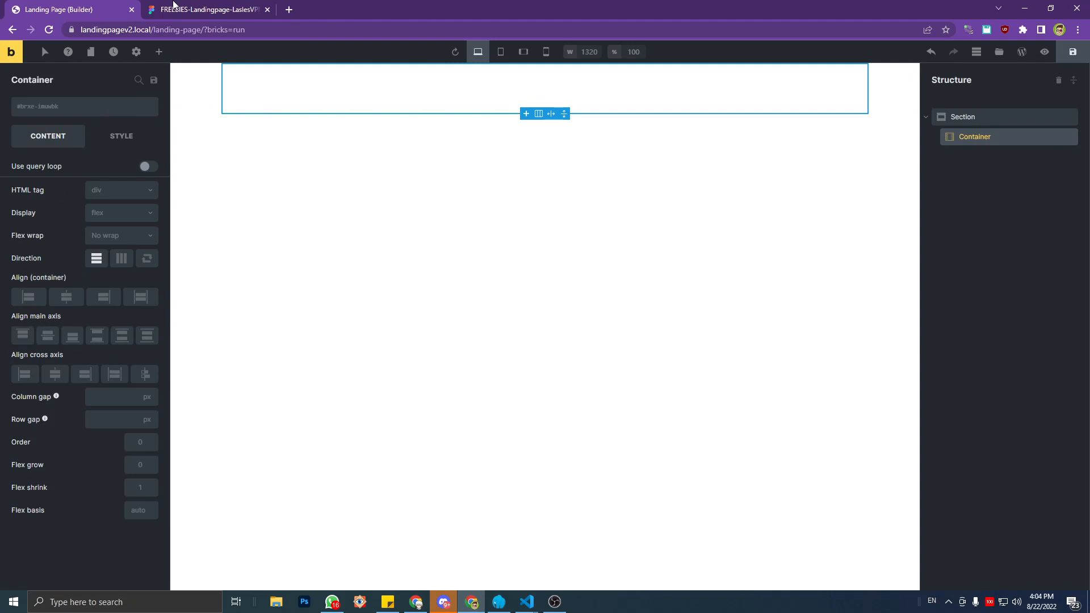
# Measure the distances from the Figma header row to the frame edges and to the hero heading.
pyautogui.click(174, 9)
pyautogui.press('alt')
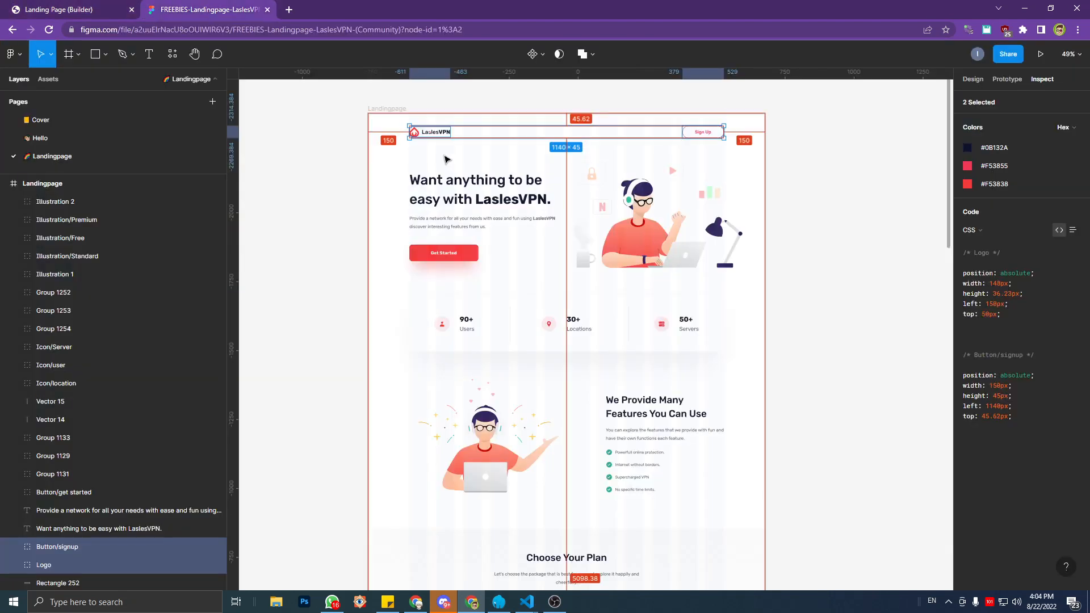
pyautogui.scroll(-1, 448, 184)
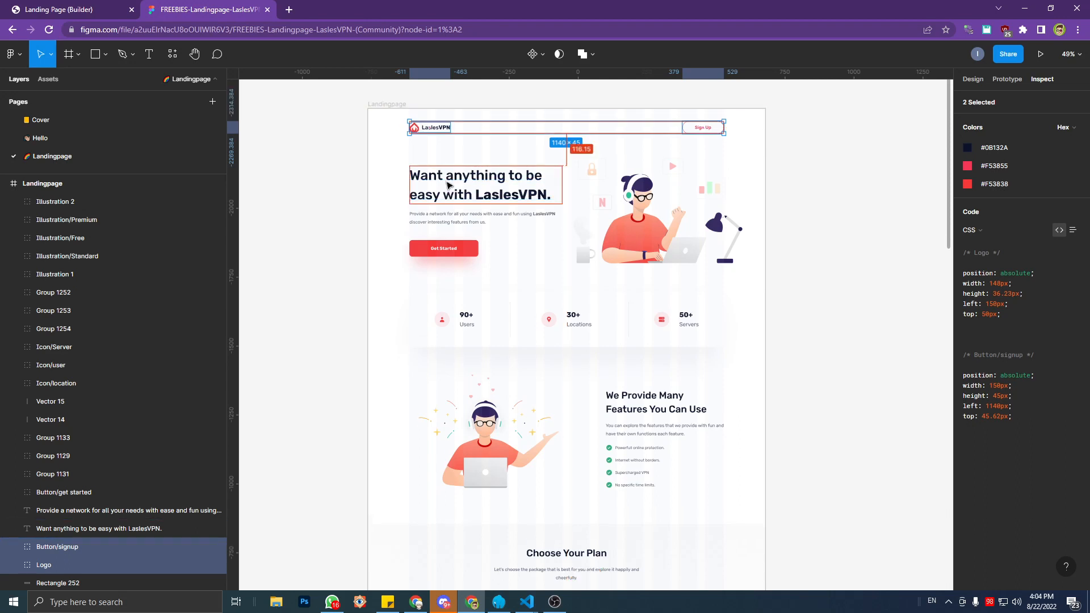
pyautogui.scroll(1, 452, 182)
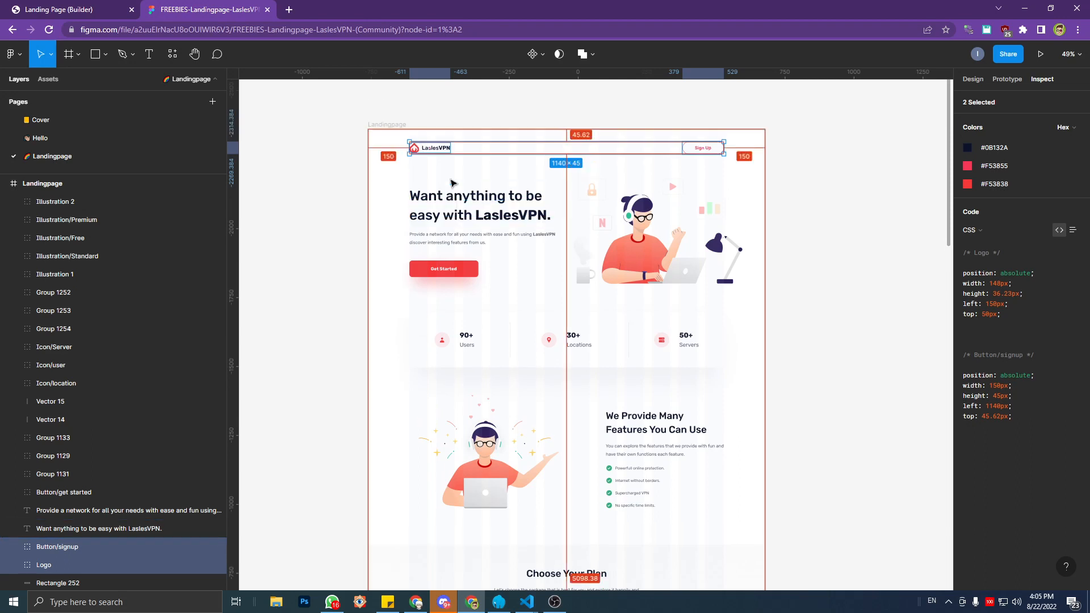
pyautogui.scroll(-1, 452, 183)
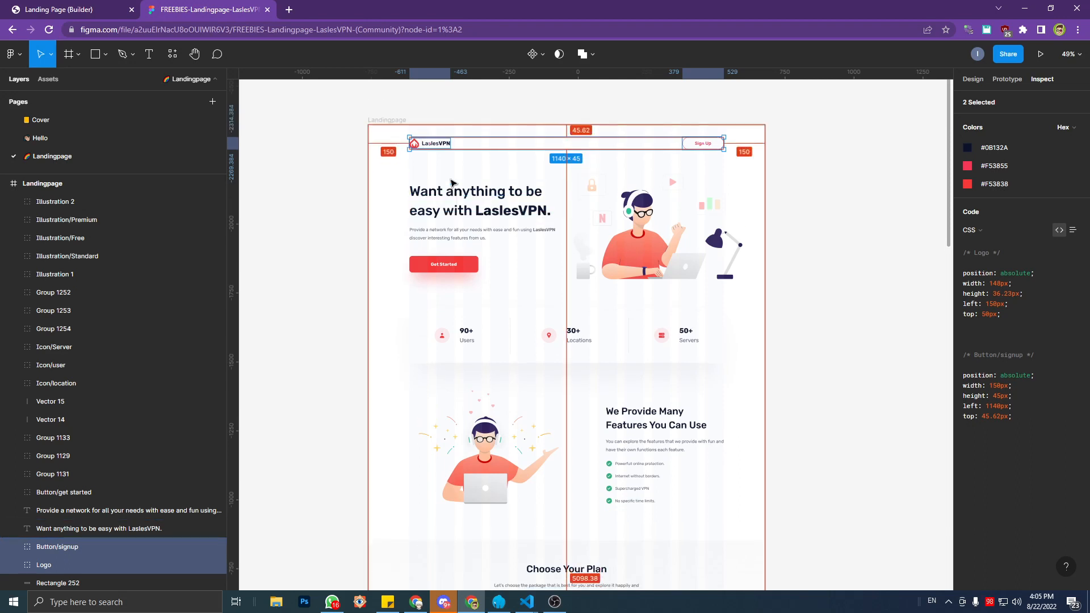
# Copy the hero heading's font name Rubik from the Figma design and inspect the paragraph below the heading.
pyautogui.click(418, 180)
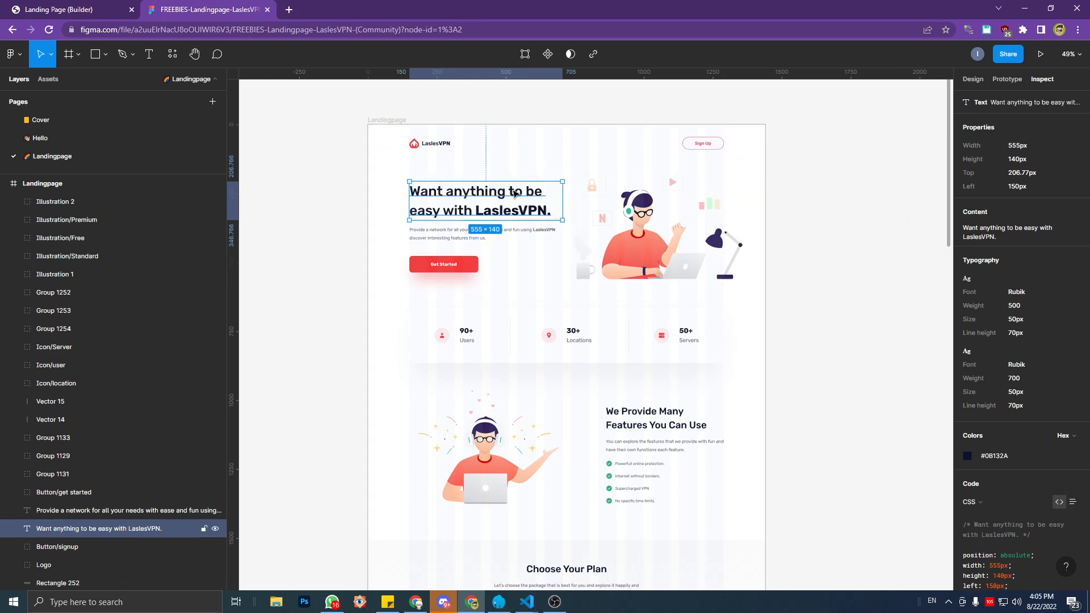
pyautogui.click(1016, 293)
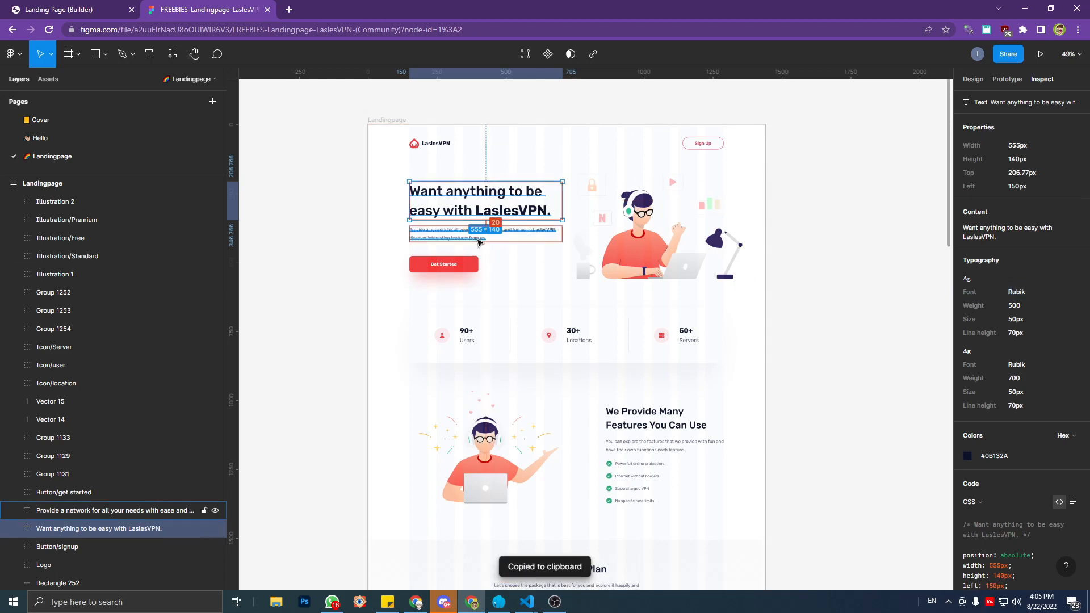
pyautogui.click(464, 238)
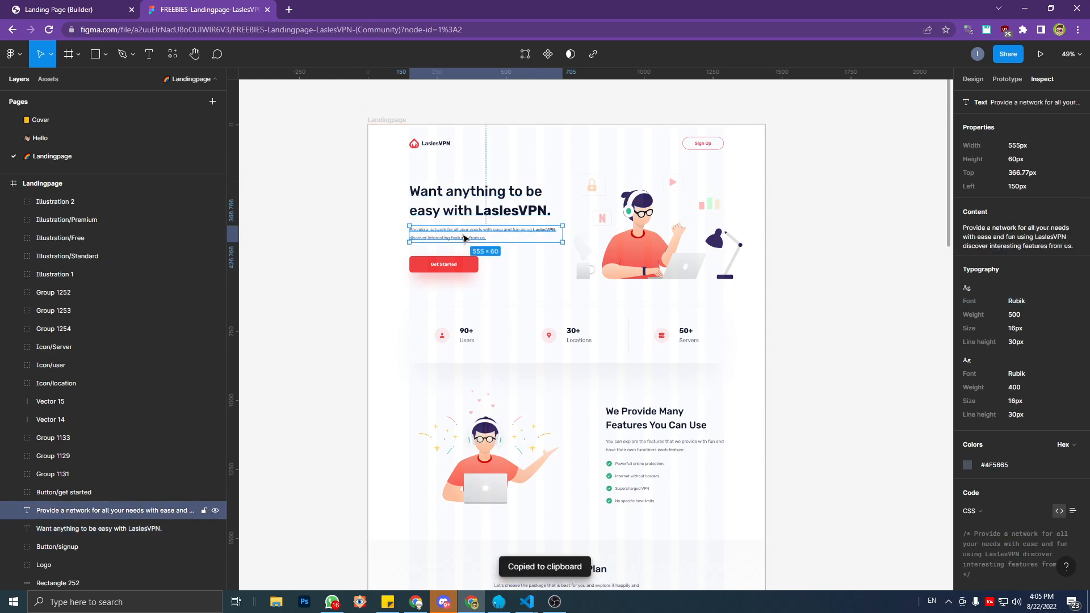
# Inspect the typography of the Get Started label, the Locations label, and the features section's heading, paragraph and first list item.
pyautogui.doubleClick(451, 270)
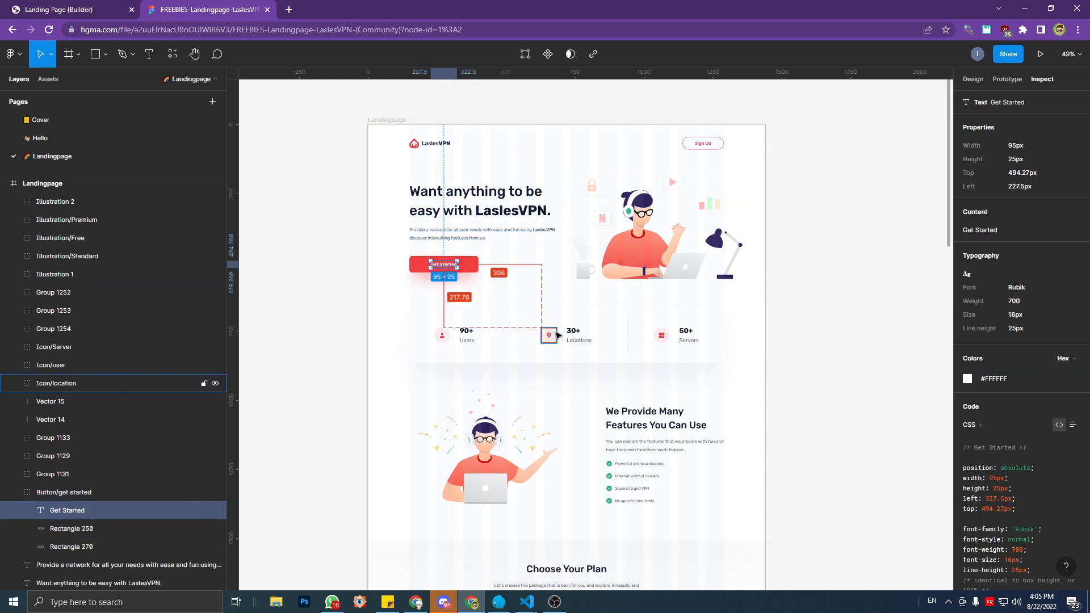
pyautogui.click(578, 341)
pyautogui.click(580, 341)
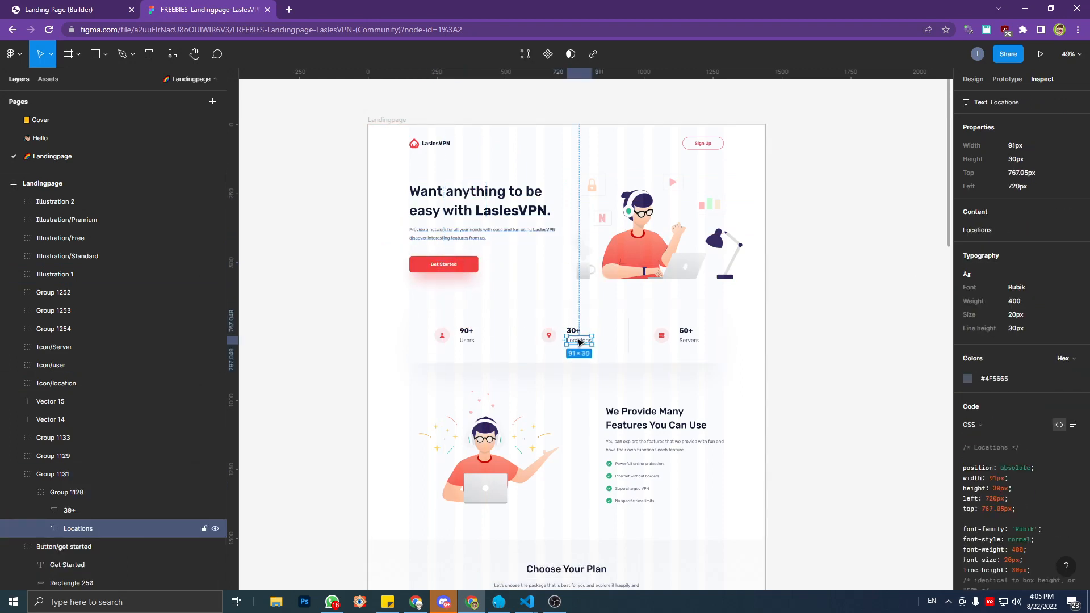
pyautogui.click(650, 414)
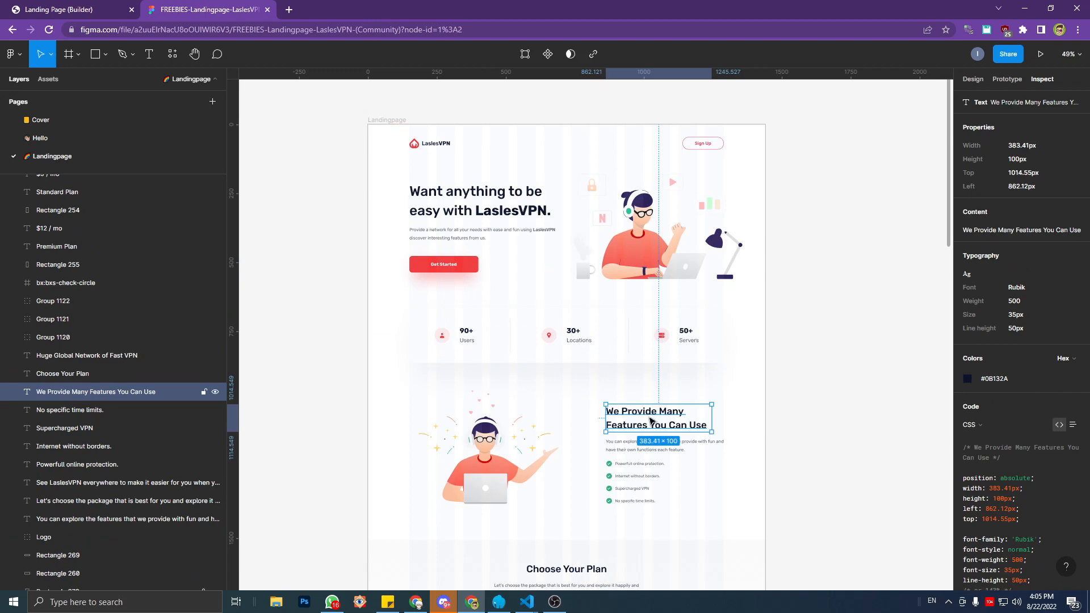
pyautogui.click(639, 445)
pyautogui.click(635, 466)
# Inspect the typography of the Choose Your Plan heading, its paragraph and the Standard Plan's Encrypted Connection feature text.
pyautogui.scroll(-3, 625, 477)
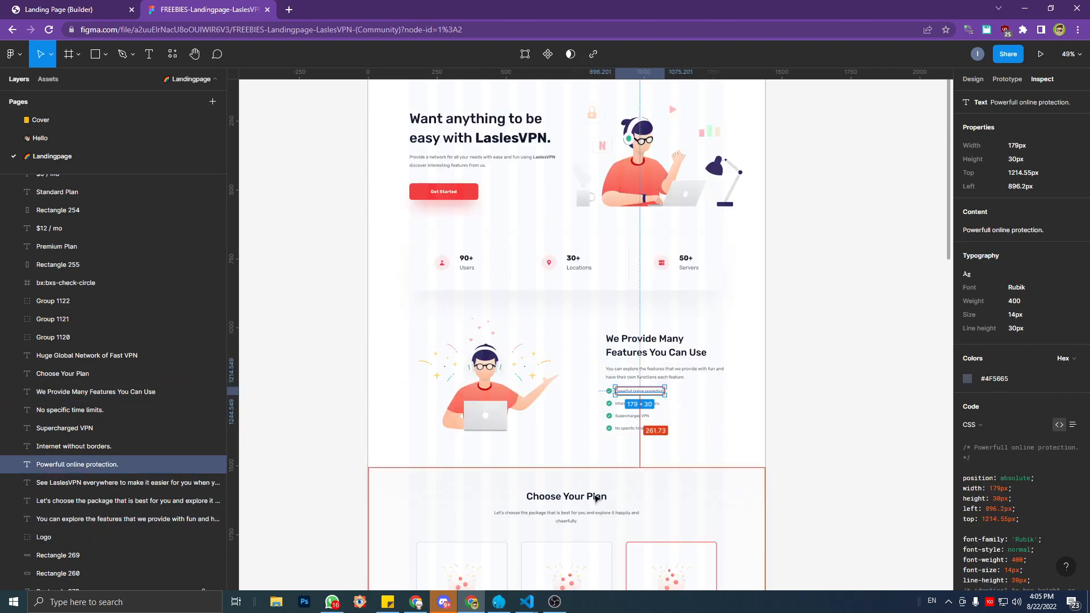
pyautogui.click(573, 499)
pyautogui.click(585, 521)
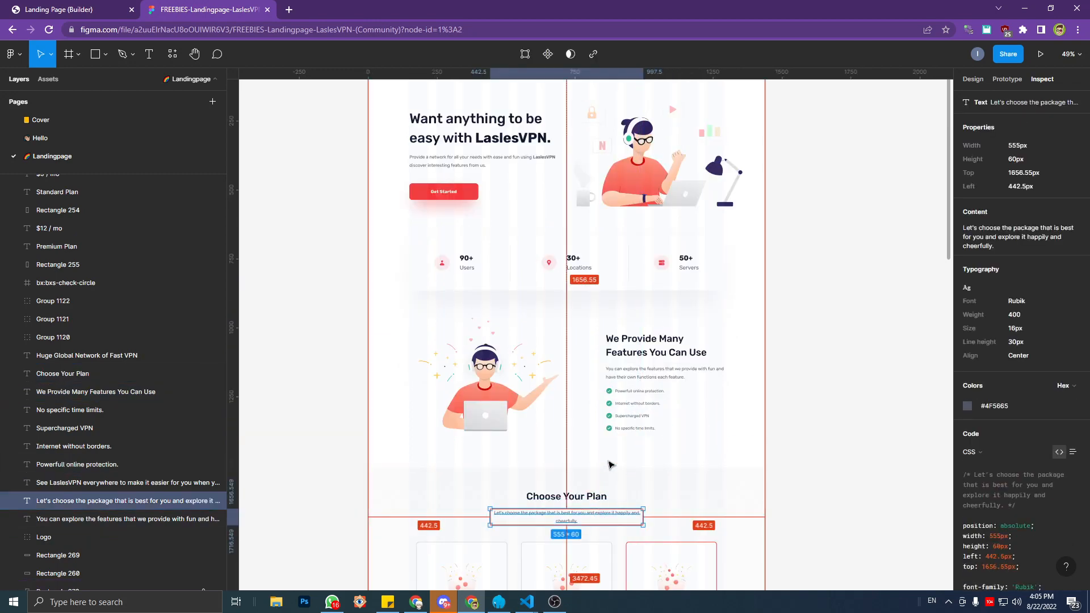
pyautogui.scroll(-3, 588, 488)
pyautogui.click(587, 452)
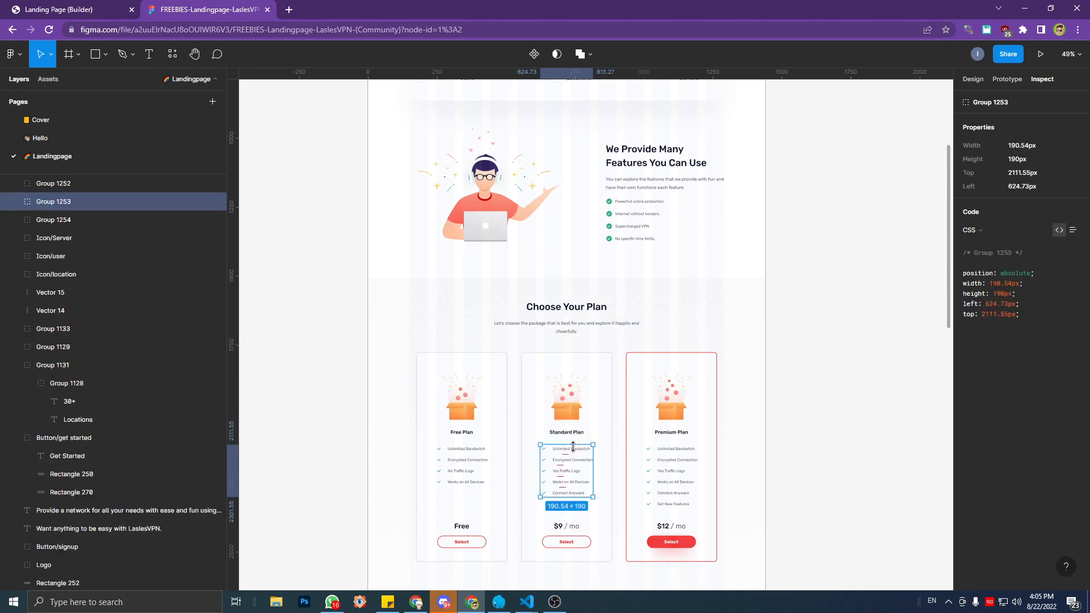
pyautogui.doubleClick(562, 464)
pyautogui.doubleClick(562, 461)
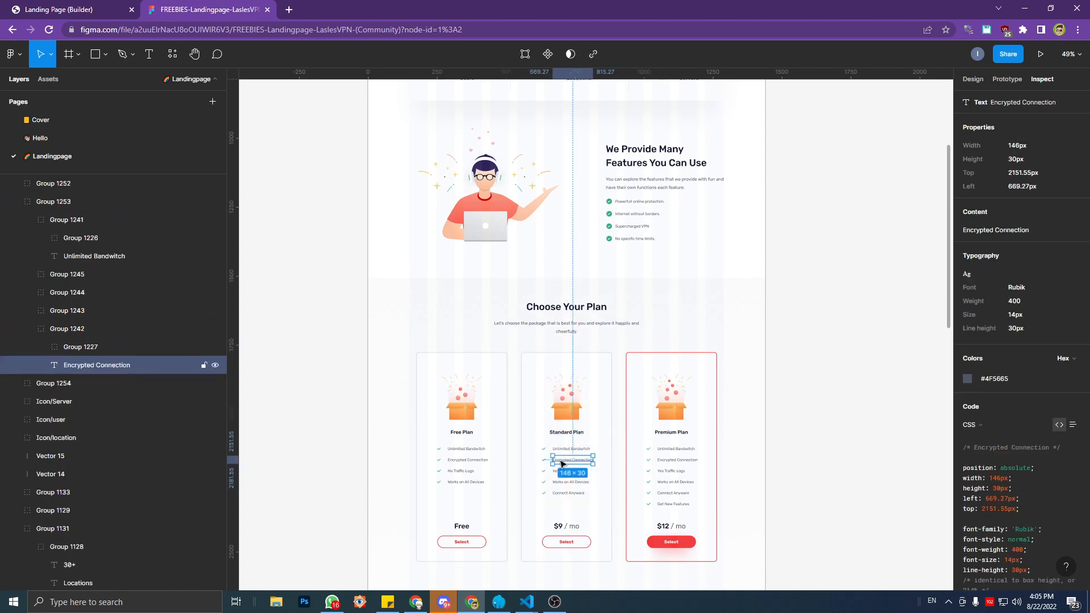
pyautogui.press('alt')
pyautogui.click(560, 334)
# Inspect the typography of the Huge Global Network of Fast VPN heading and the paragraph below it.
pyautogui.scroll(-3, 564, 352)
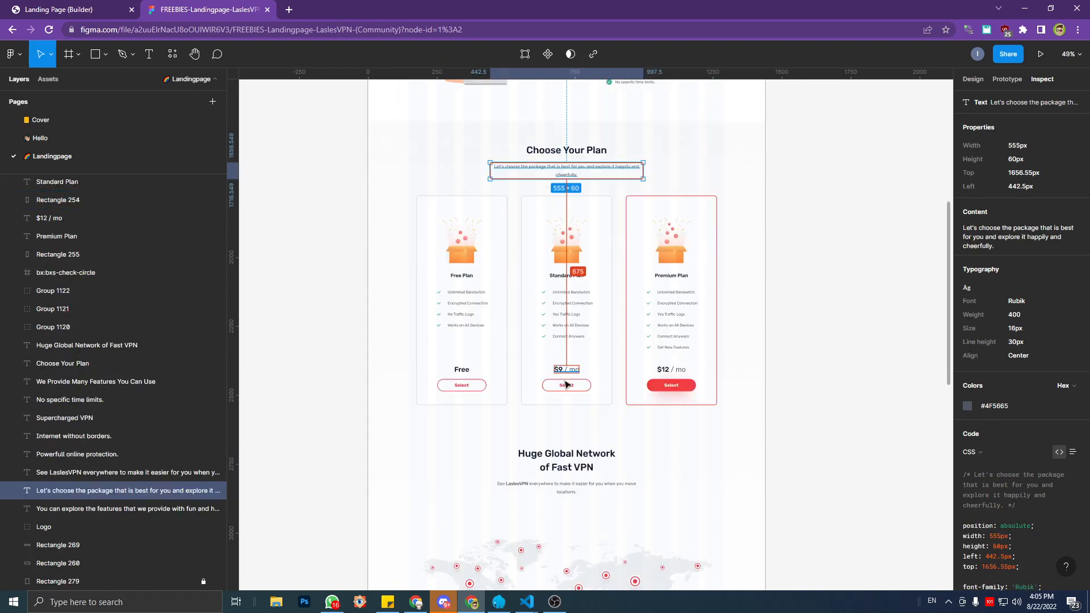
pyautogui.click(565, 461)
pyautogui.click(566, 484)
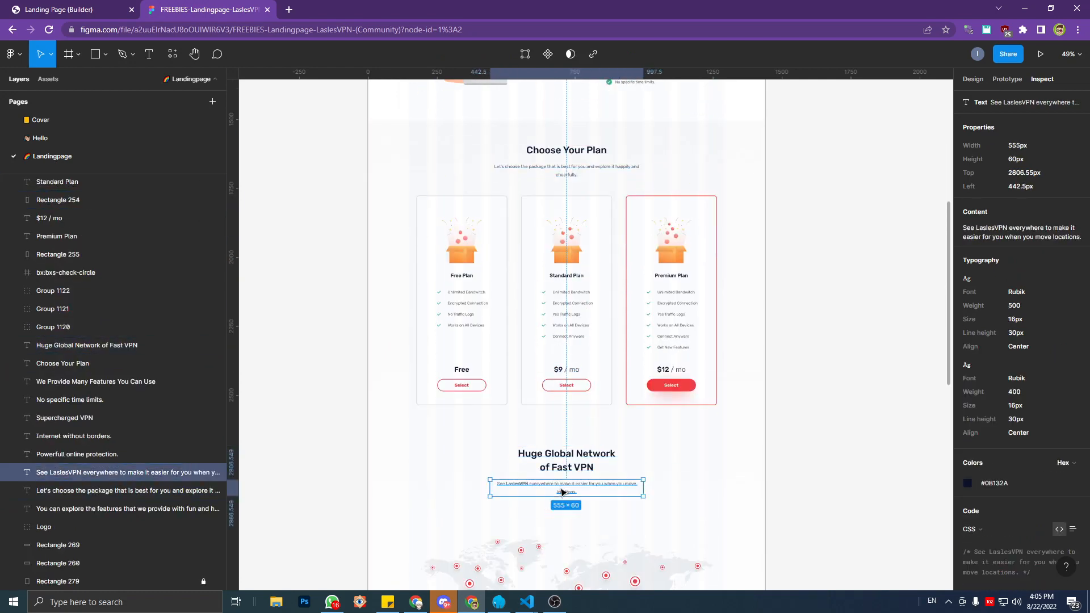
# Inspect the typography of the testimonials heading, the first testimonial's quote and customer name, and the footer description.
pyautogui.scroll(-3, 562, 492)
pyautogui.scroll(-7, 562, 492)
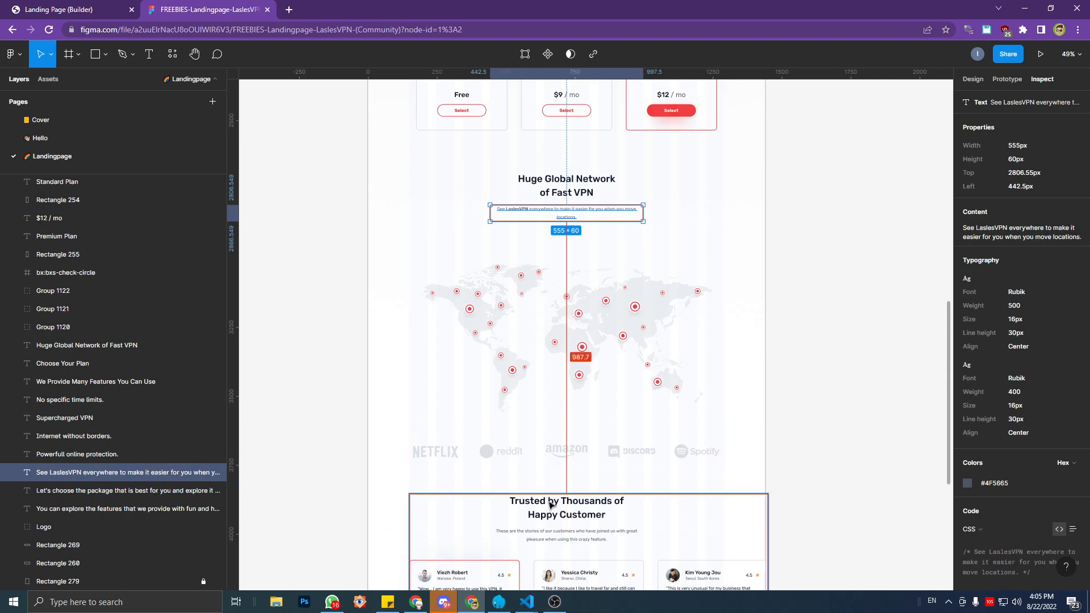
pyautogui.click(550, 505)
pyautogui.scroll(-8, 550, 505)
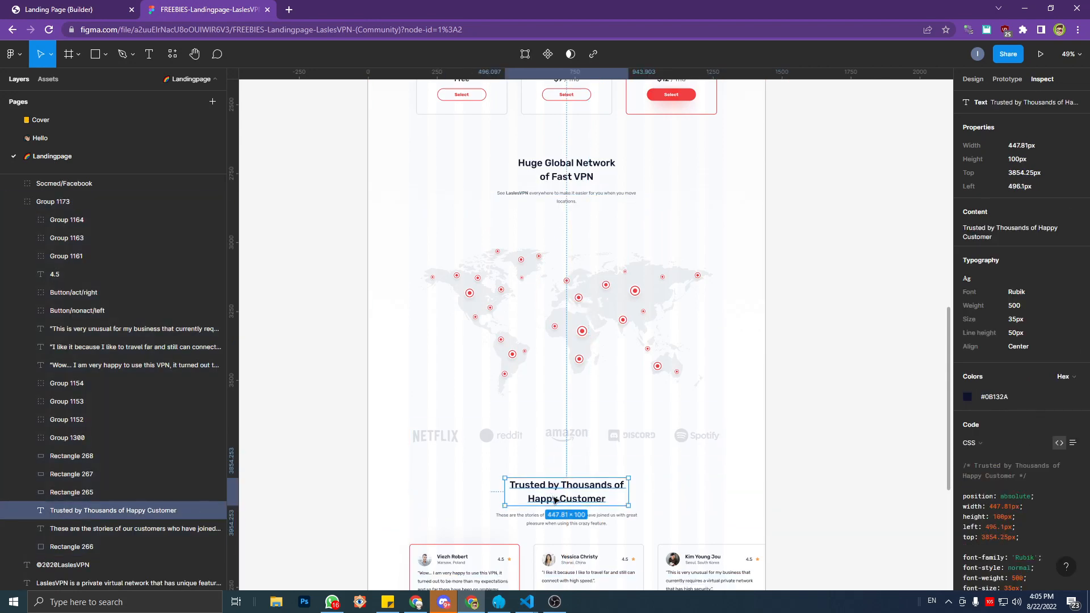
pyautogui.click(489, 368)
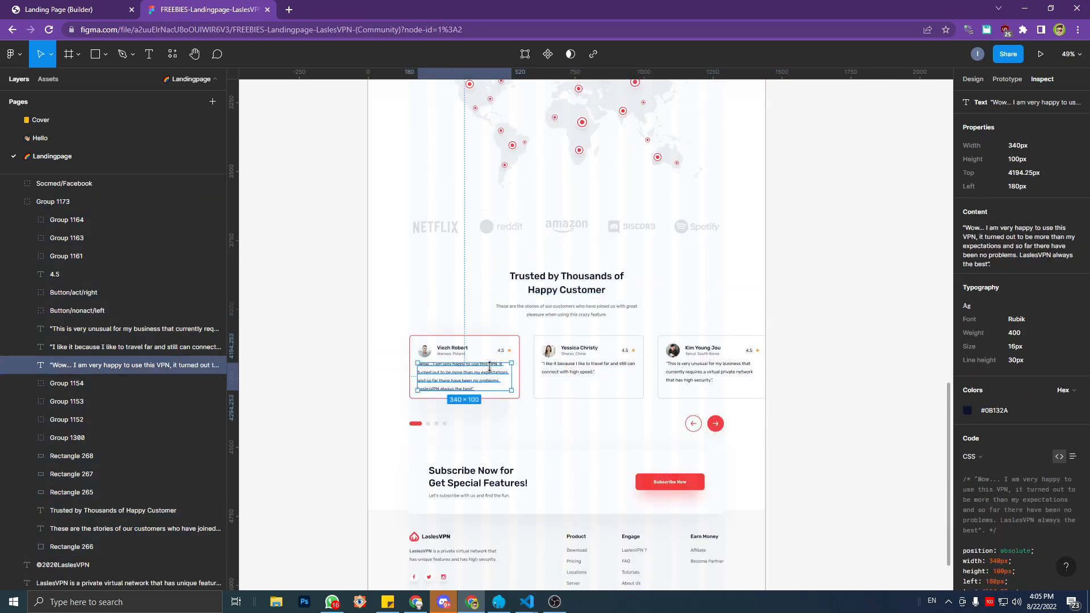
pyautogui.click(460, 347)
pyautogui.scroll(-3, 460, 345)
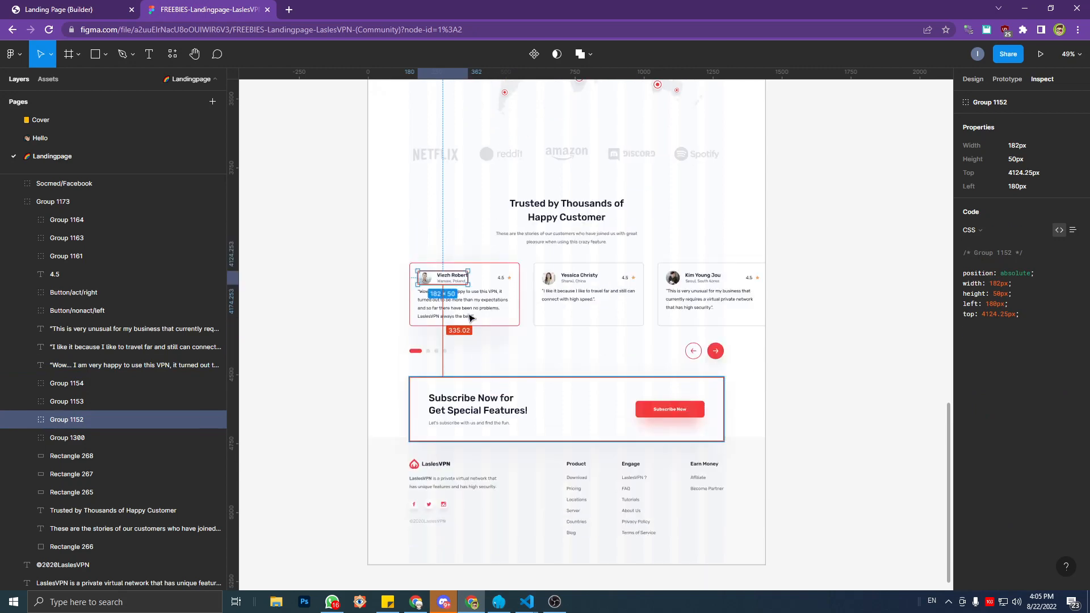
pyautogui.click(457, 277)
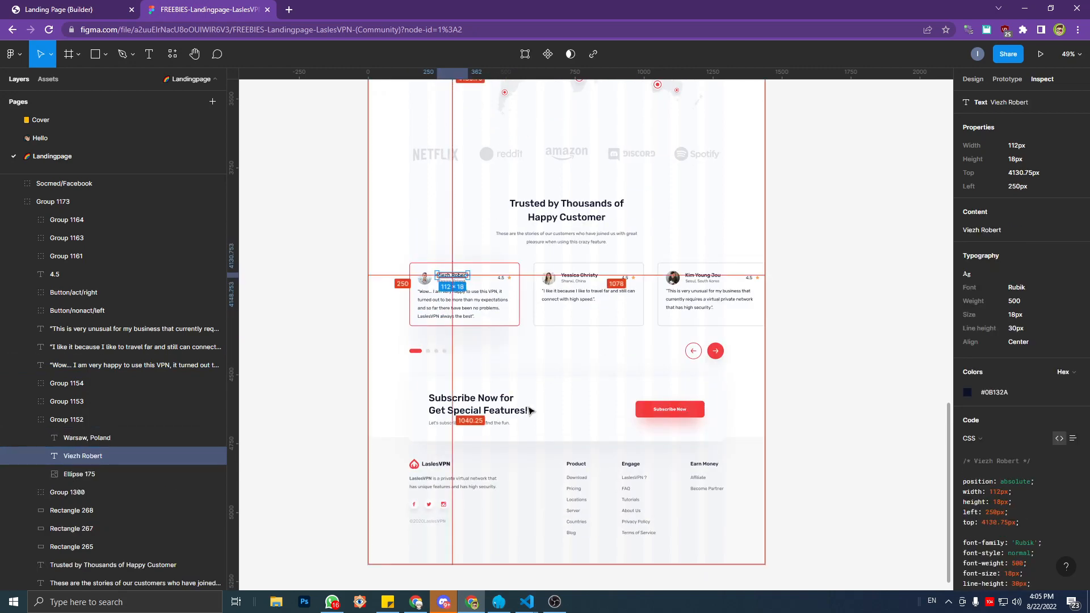
pyautogui.scroll(-3, 475, 410)
pyautogui.click(475, 410)
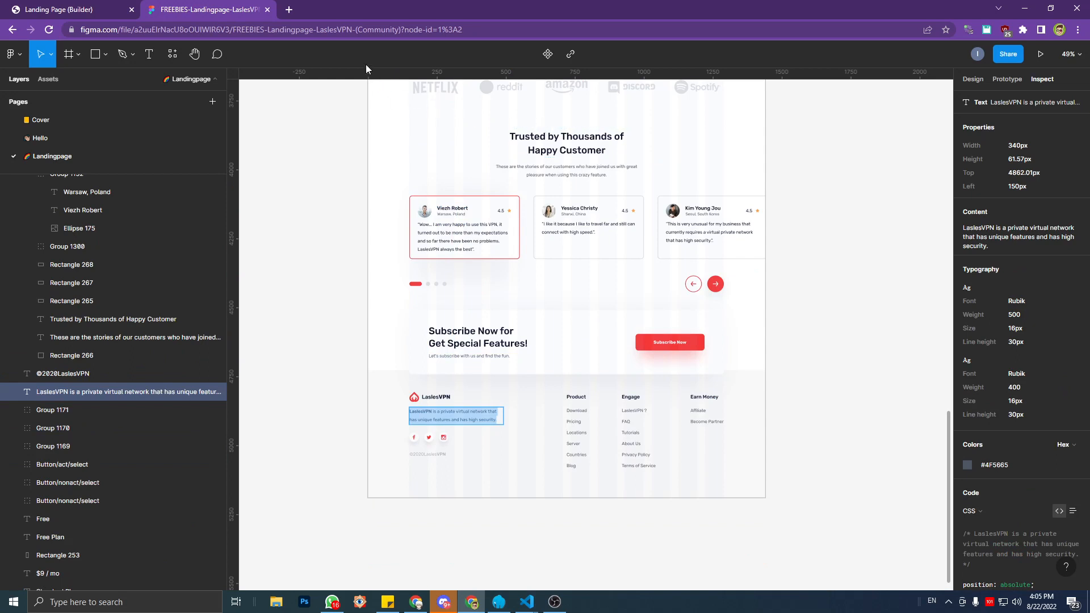
# Search the web for google fonts in a new browser tab and open the Google Fonts catalogue.
pyautogui.click(289, 9)
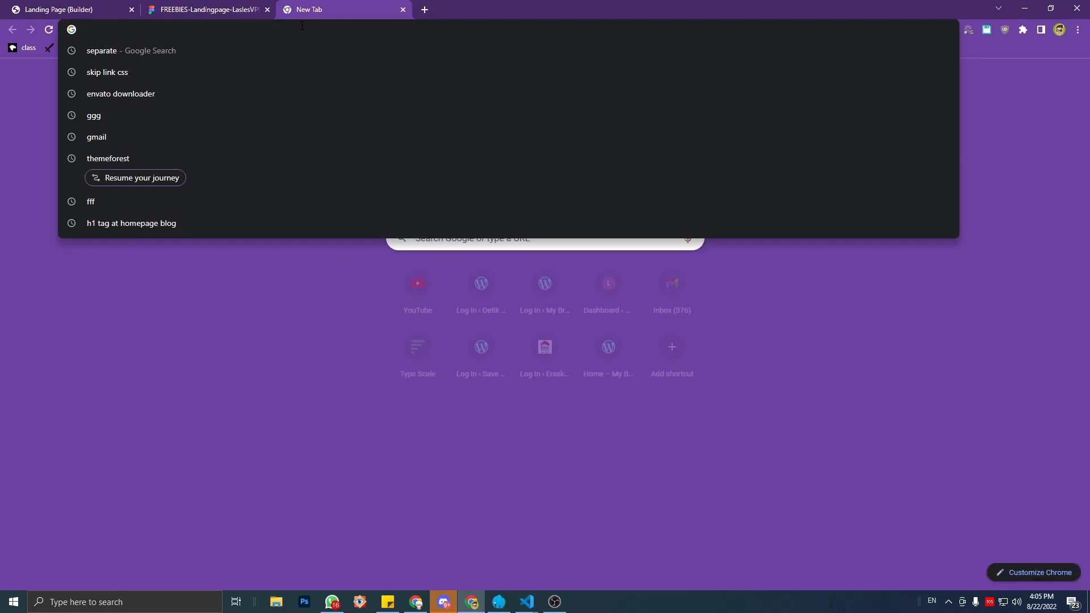
pyautogui.write('goo')
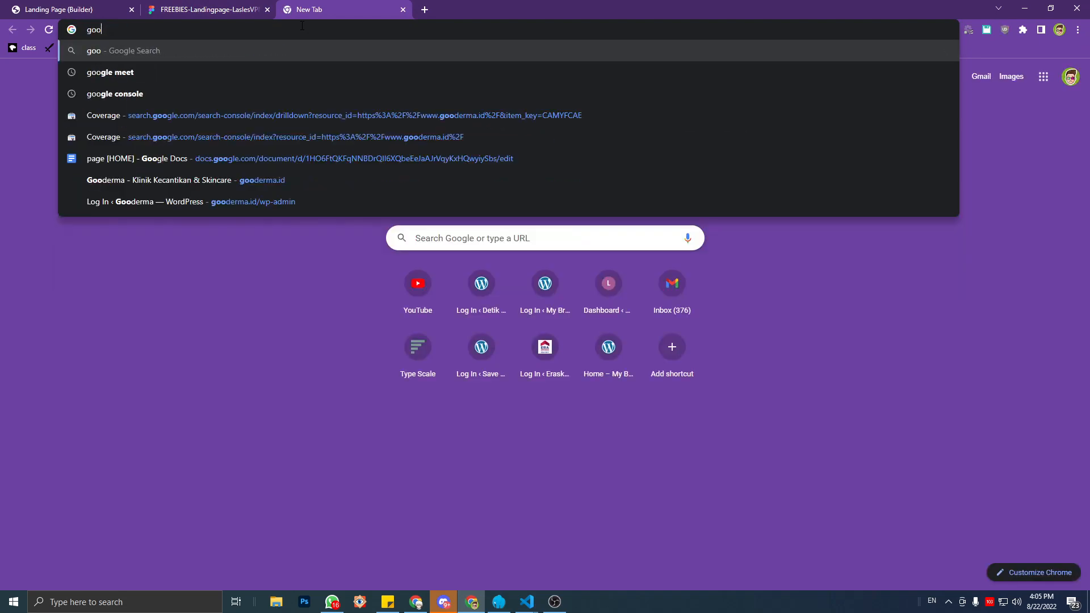
pyautogui.write('gle font')
pyautogui.press('Return')
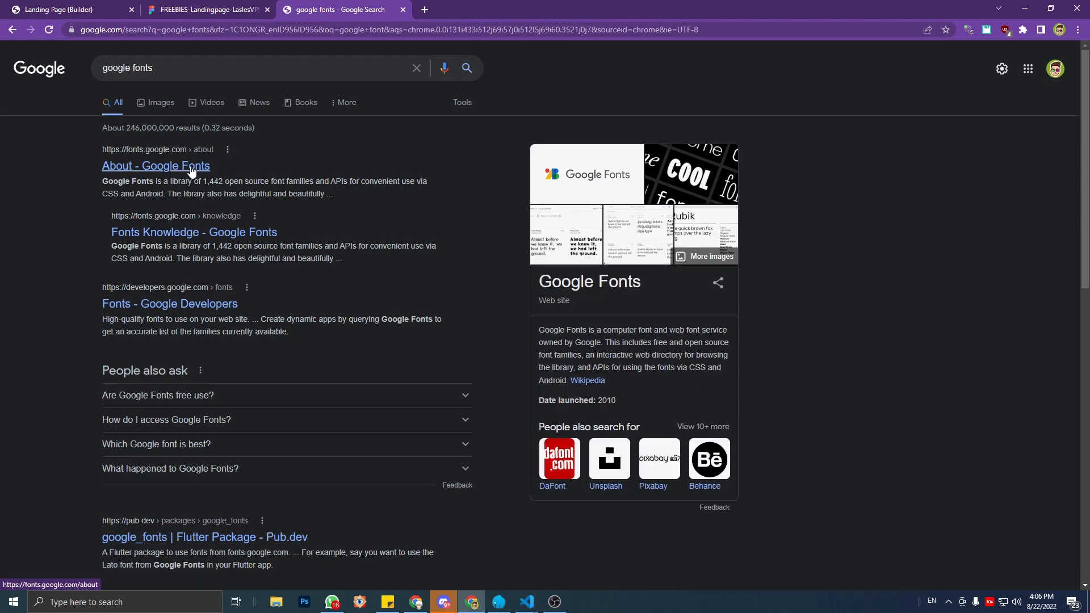
pyautogui.scroll(-1, 190, 168)
pyautogui.scroll(1, 190, 170)
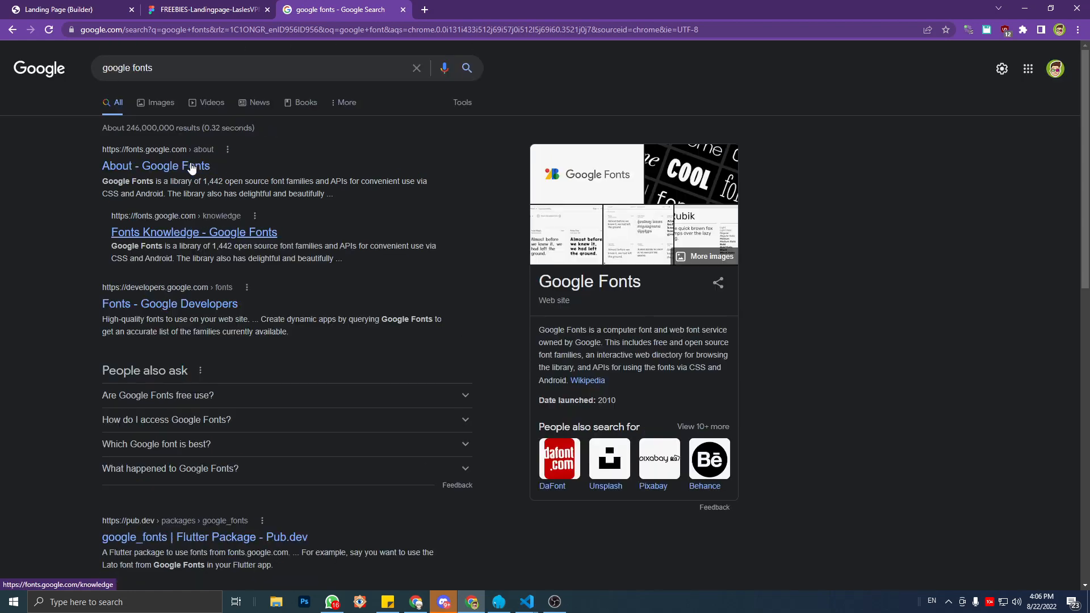
pyautogui.click(191, 169)
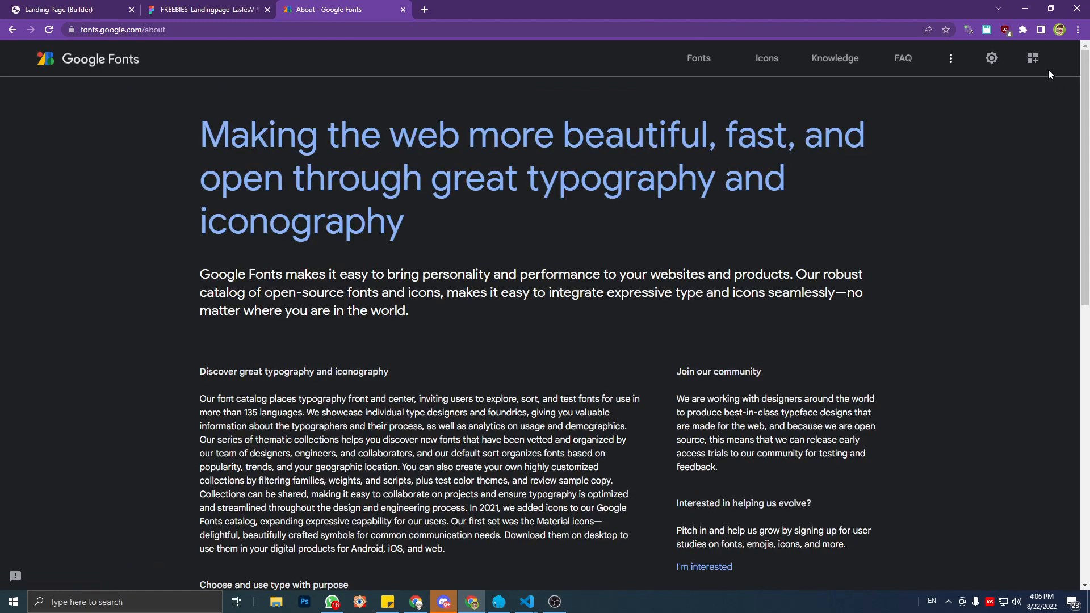
pyautogui.click(698, 64)
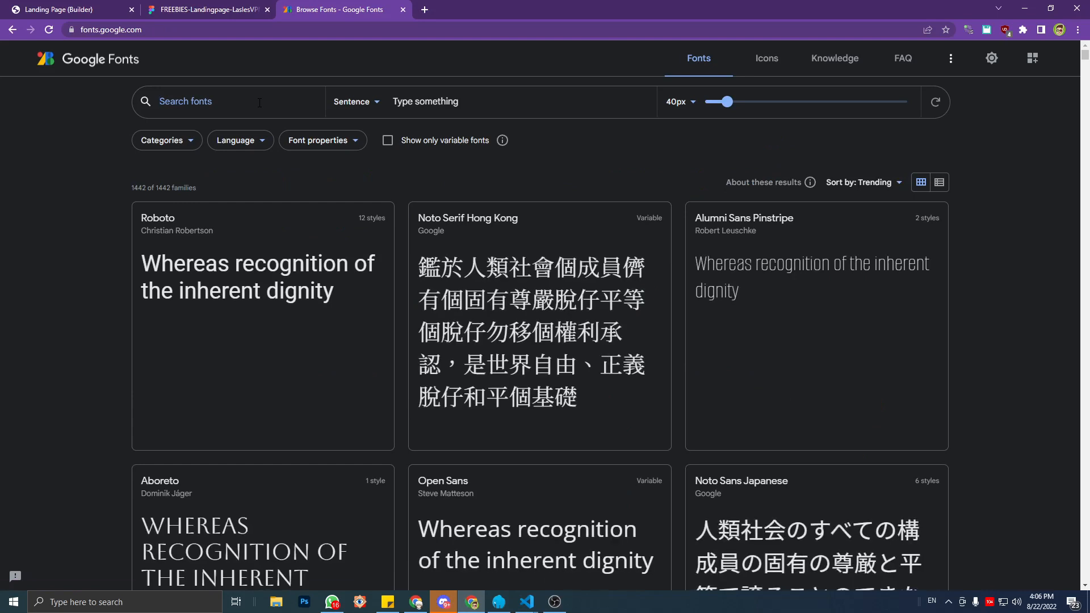
# Search the font catalogue for rubik and open the Rubik family page.
pyautogui.write('rubik')
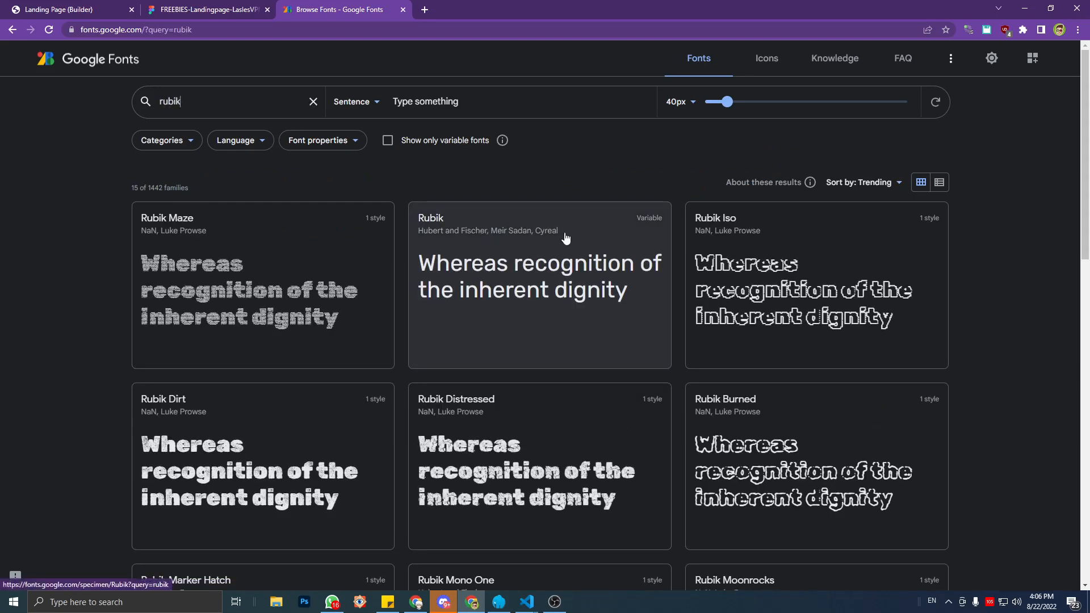
pyautogui.click(204, 9)
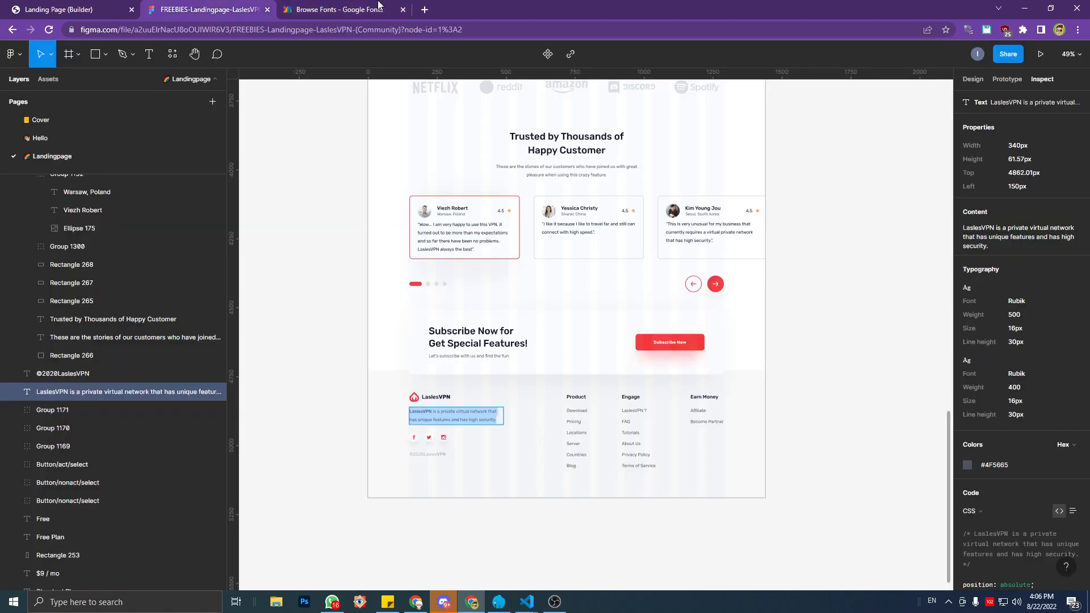
pyautogui.click(391, 5)
pyautogui.scroll(-4, 567, 262)
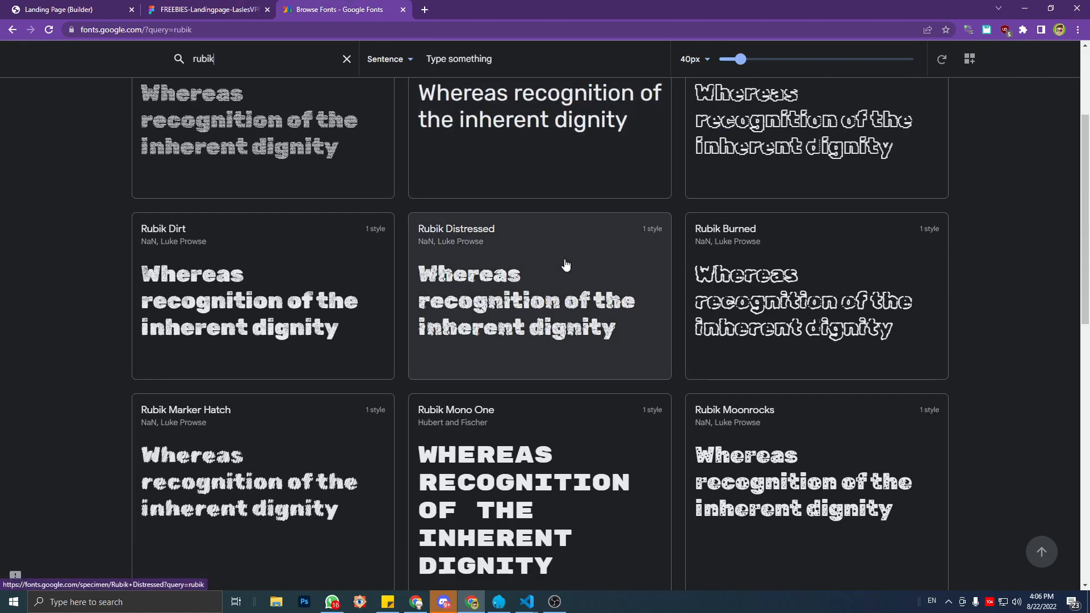
pyautogui.scroll(-9, 566, 262)
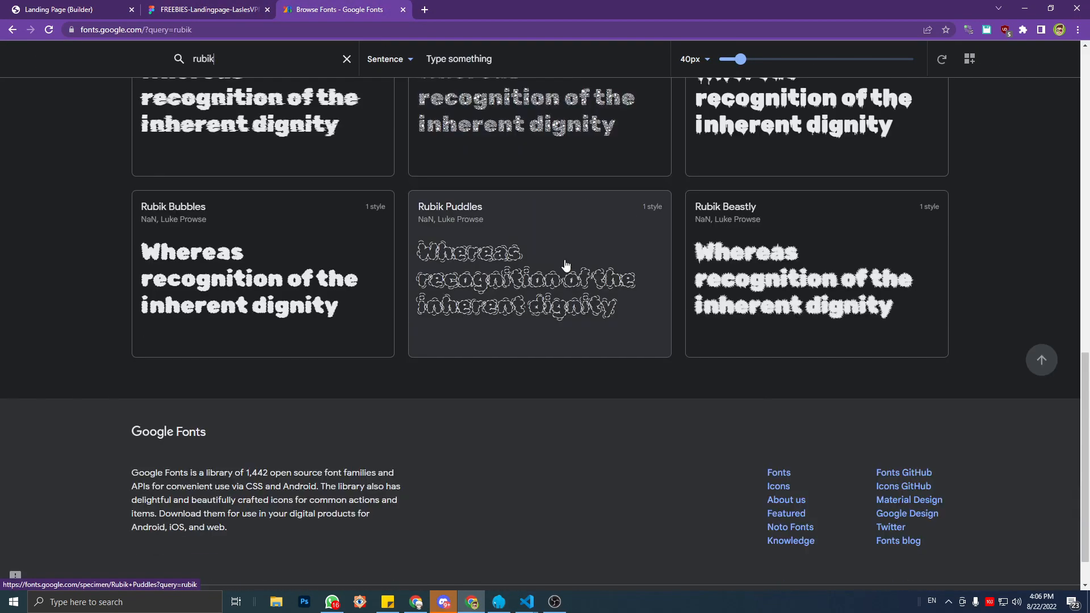
pyautogui.scroll(12, 565, 265)
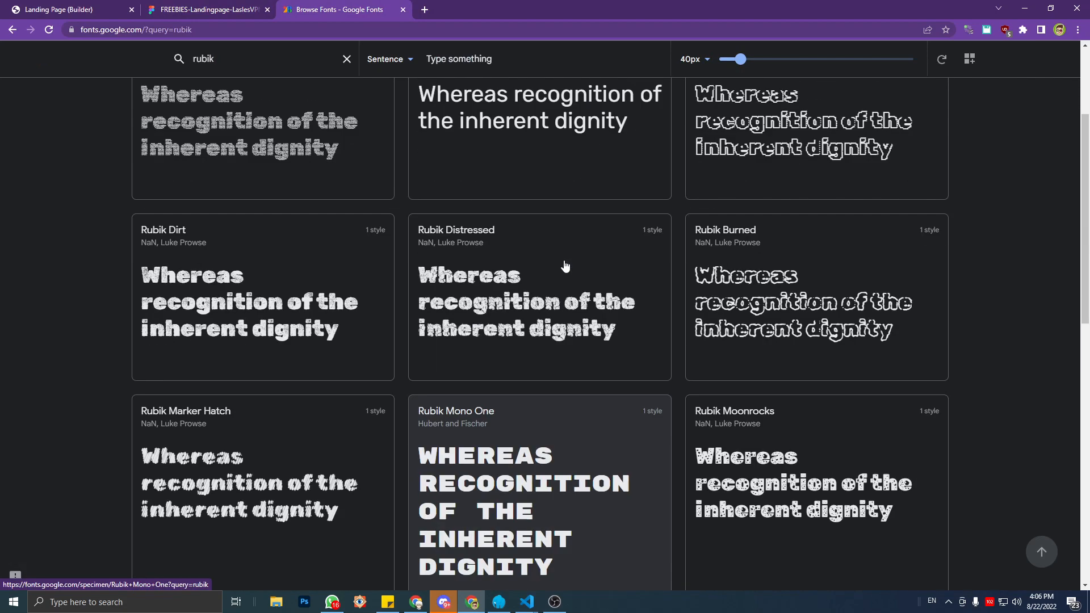
pyautogui.click(516, 239)
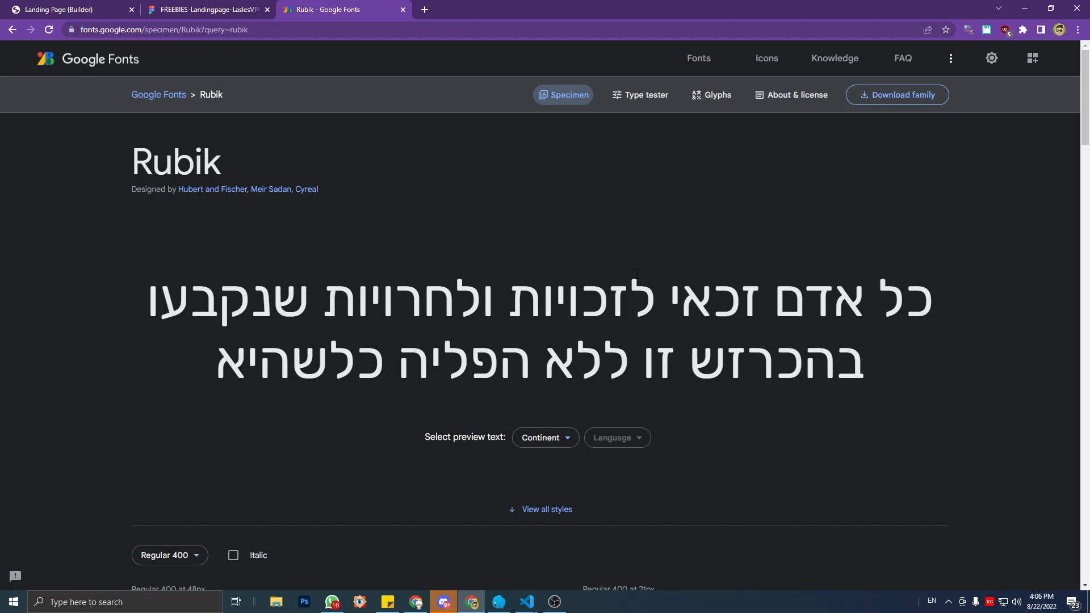
# Look over the Rubik styles and download the whole family as Rubik.zip.
pyautogui.scroll(-6, 465, 273)
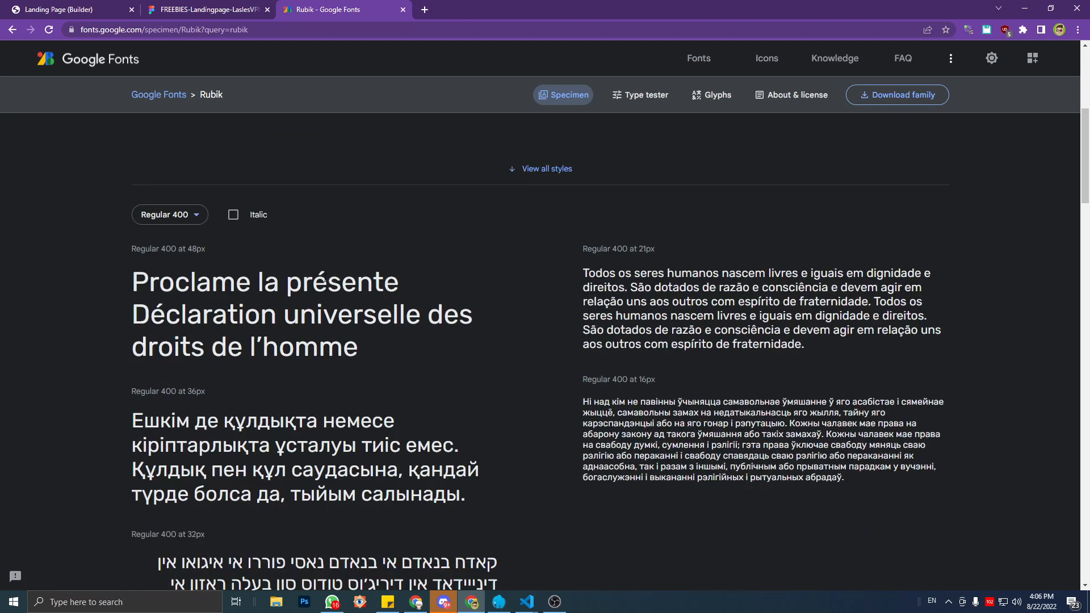
pyautogui.scroll(-1, 315, 281)
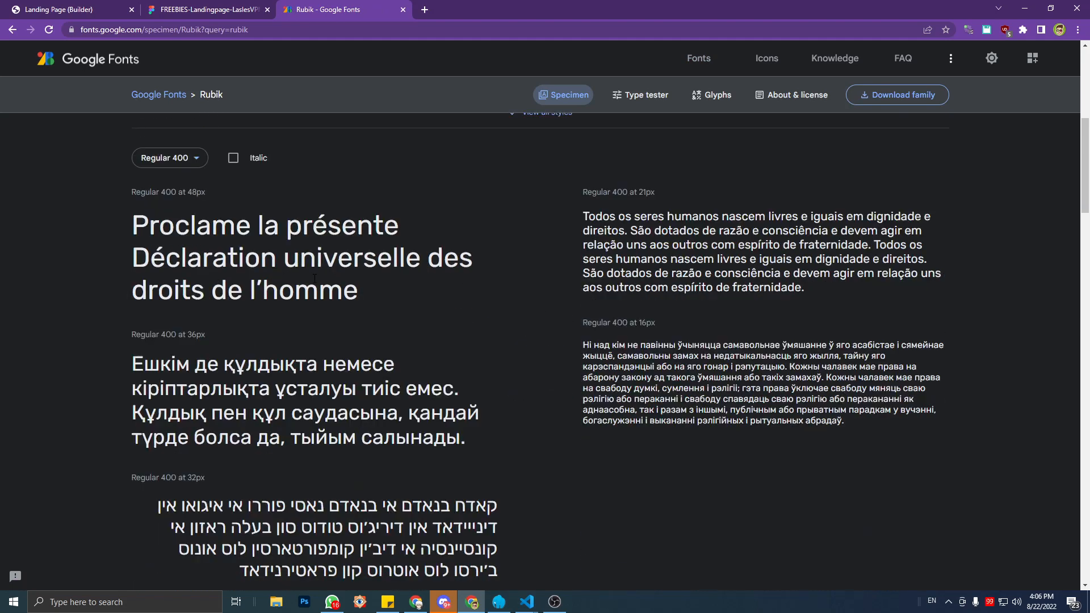
pyautogui.scroll(2, 314, 279)
pyautogui.scroll(-8, 314, 278)
pyautogui.scroll(-2, 313, 279)
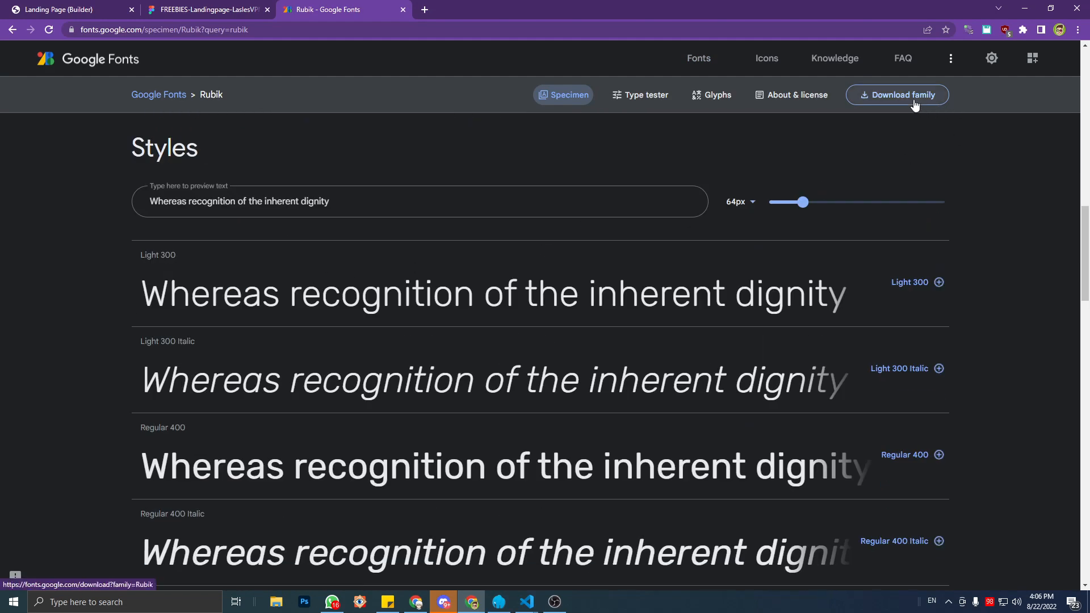
pyautogui.click(891, 97)
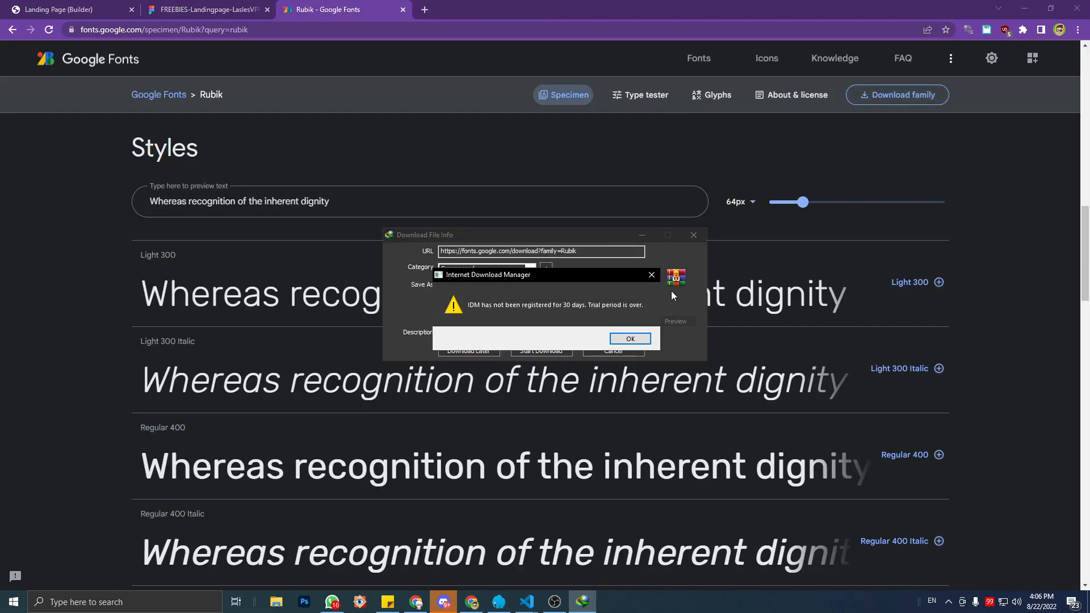
pyautogui.click(631, 337)
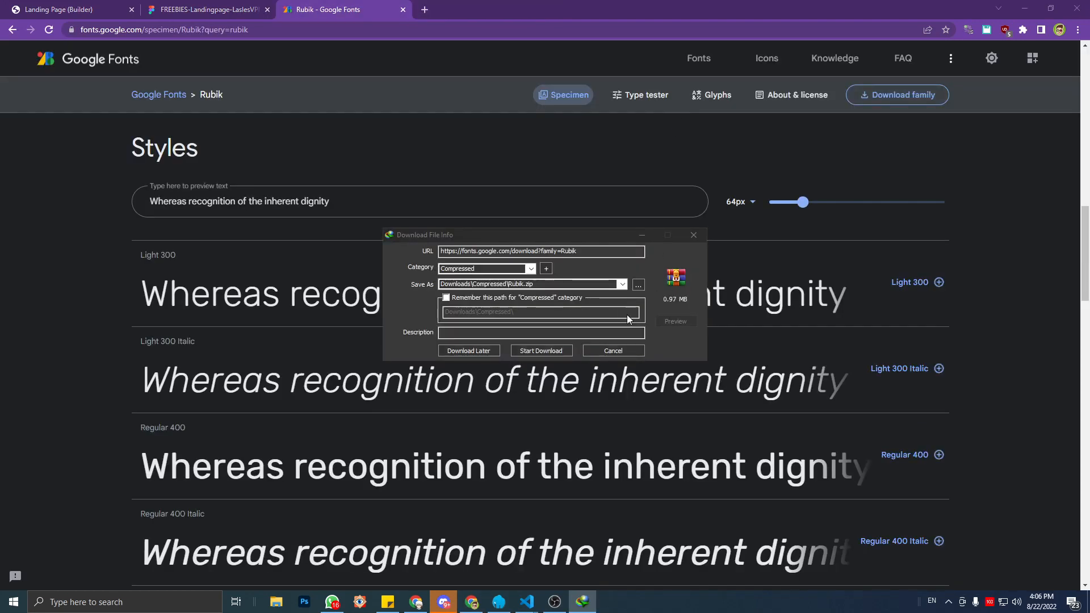
pyautogui.click(556, 350)
pyautogui.click(552, 354)
pyautogui.click(552, 354)
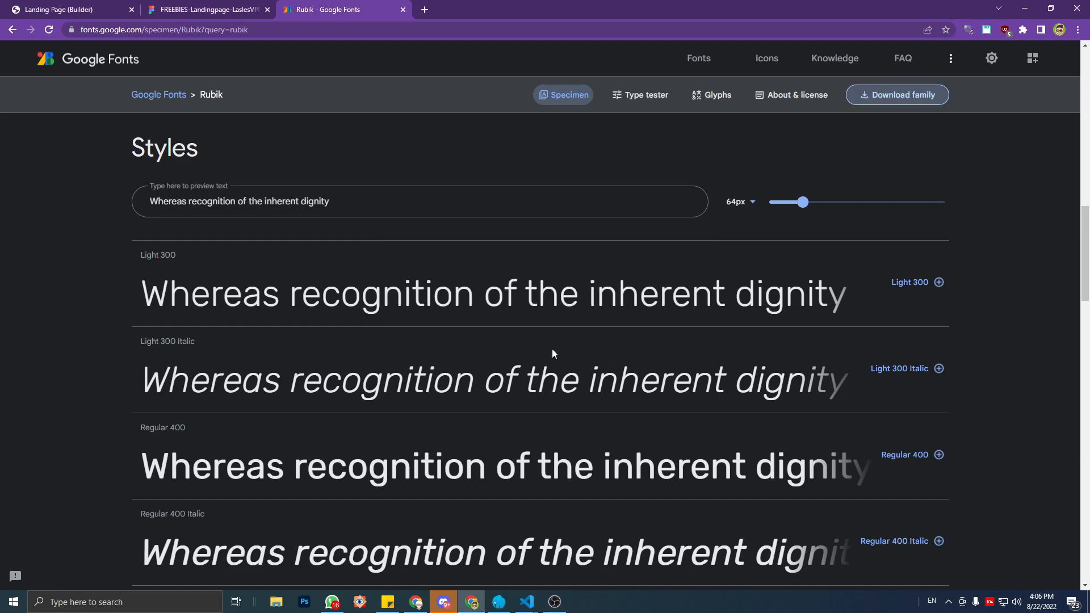
# Switch to File Explorer and open the Compressed folder inside Downloads.
pyautogui.click(276, 603)
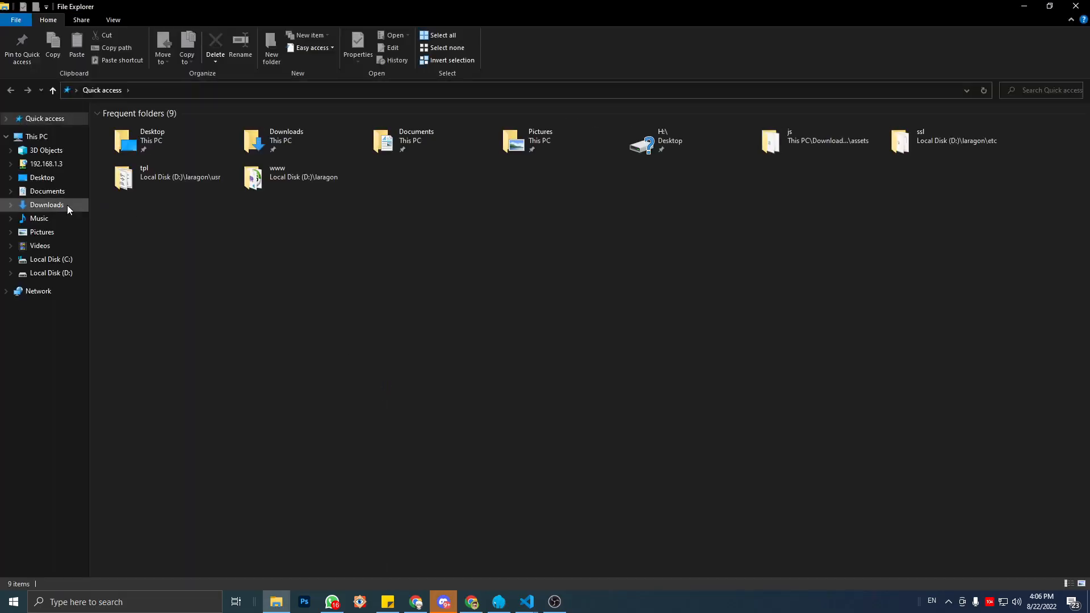
pyautogui.click(67, 206)
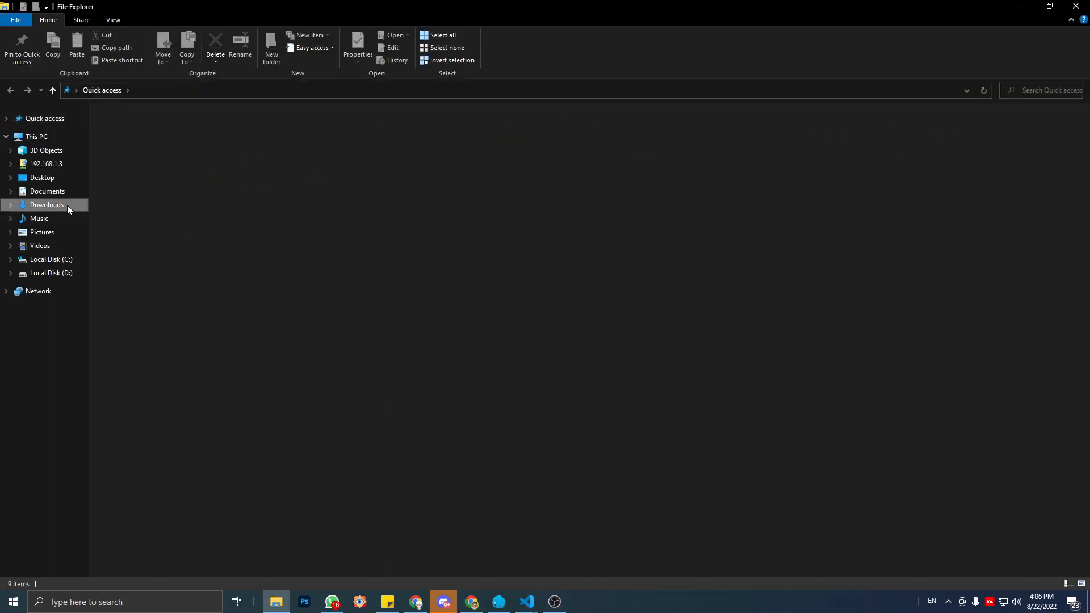
pyautogui.click(137, 131)
pyautogui.doubleClick(137, 130)
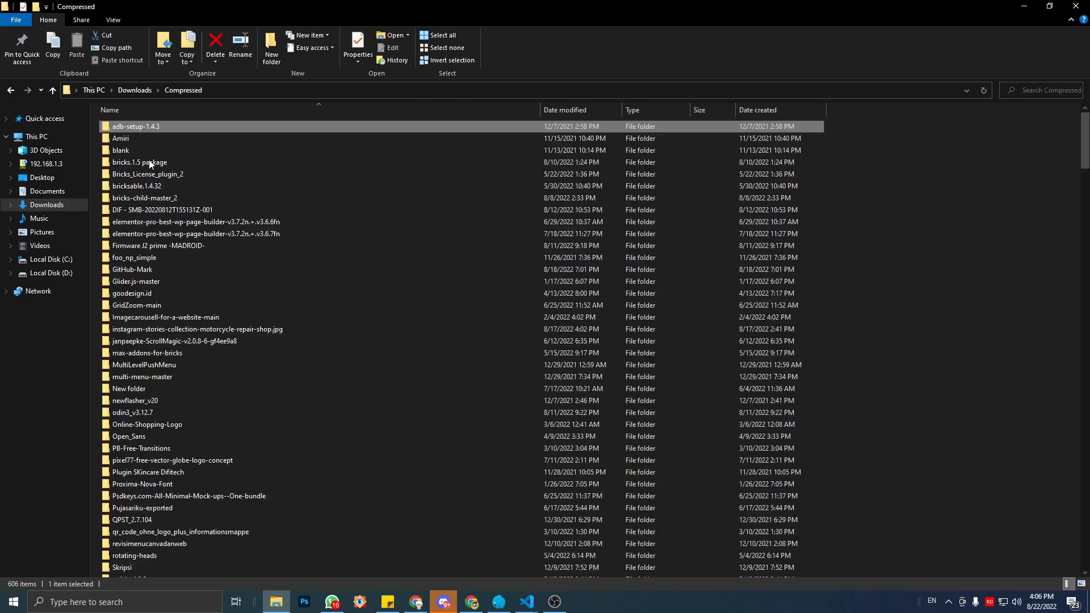
# Look through the Compressed folder's file list for the downloaded Rubik archive.
pyautogui.press('r')
pyautogui.scroll(-2, 209, 407)
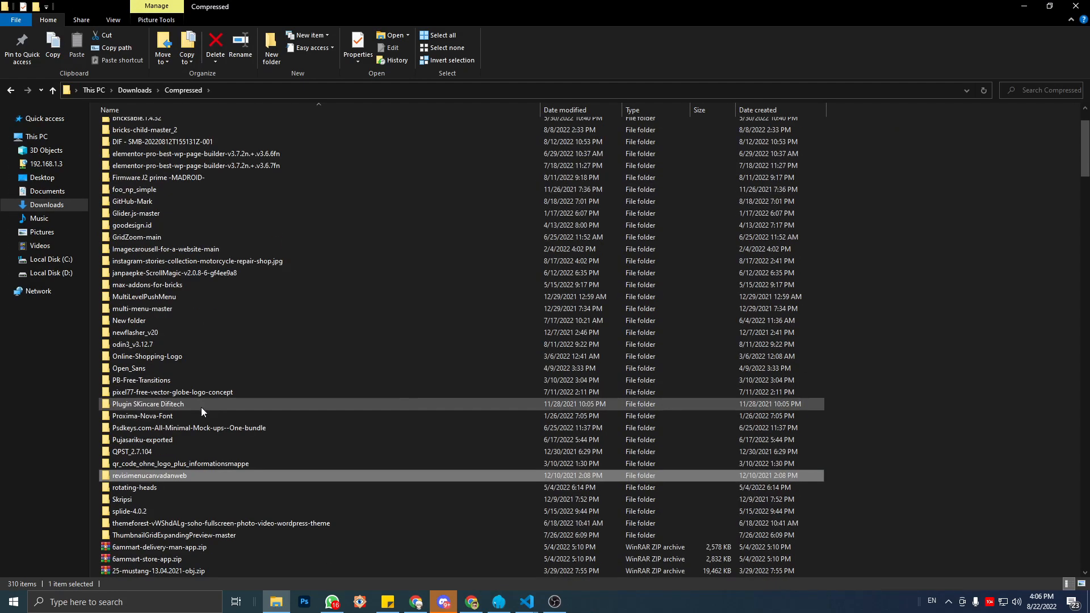
pyautogui.press('r')
pyautogui.press('r')
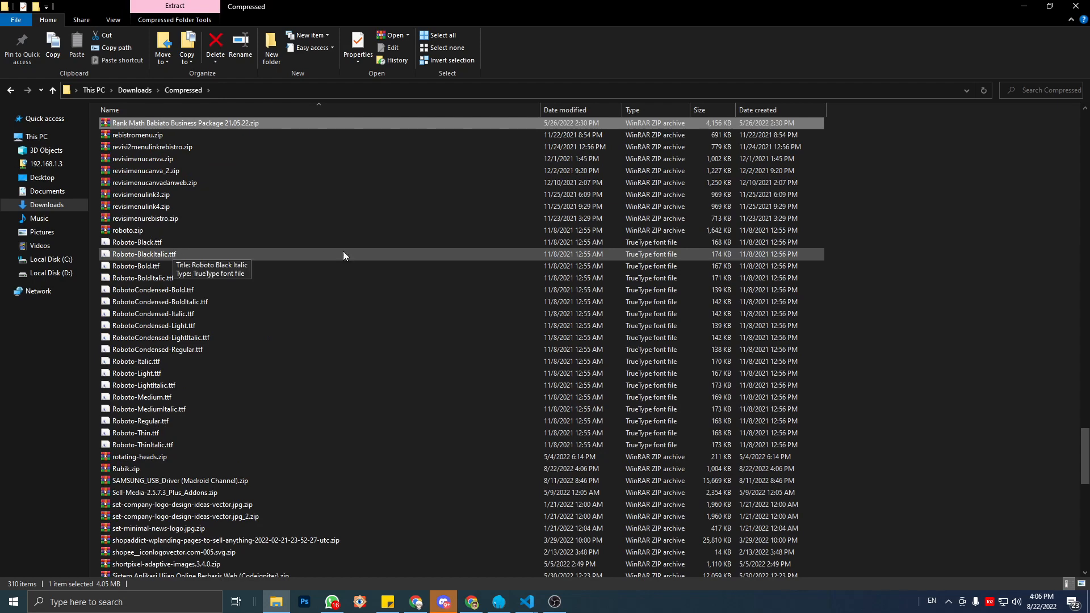
pyautogui.rightClick(991, 260)
pyautogui.click(996, 310)
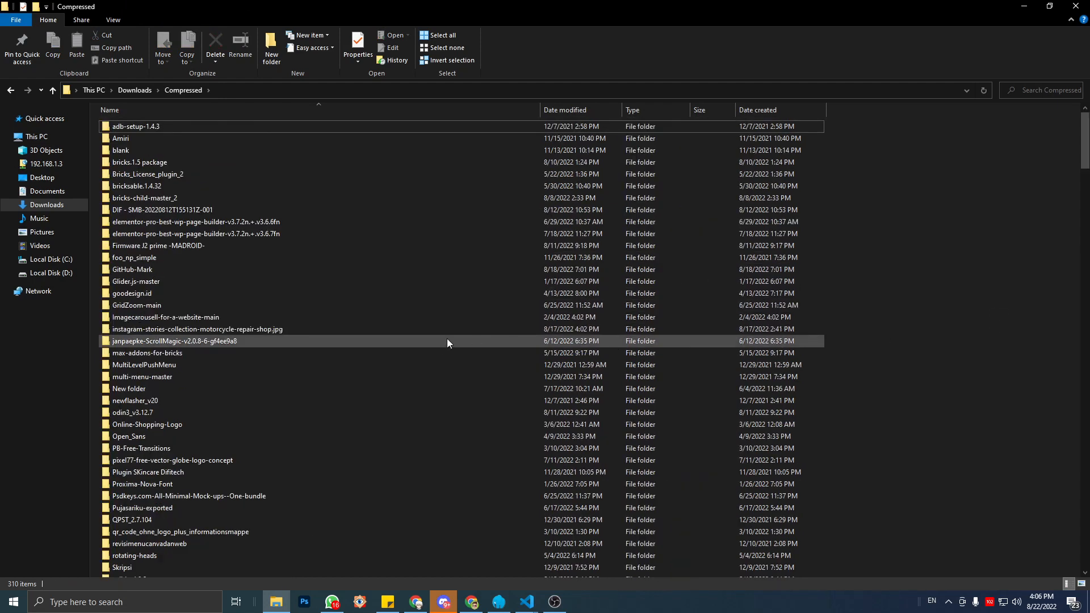
pyautogui.click(389, 329)
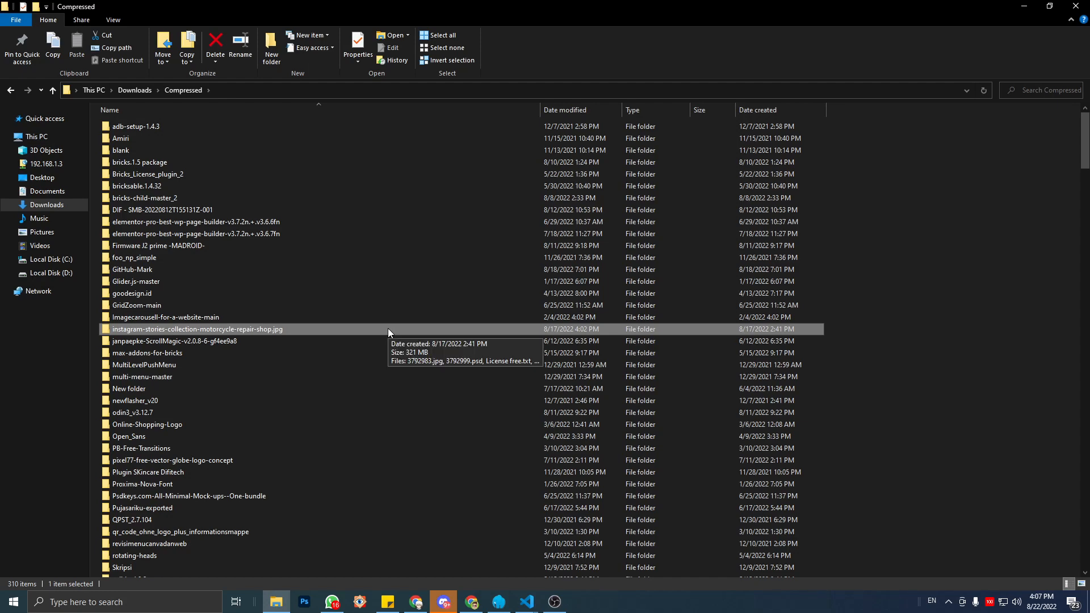
pyautogui.press('r')
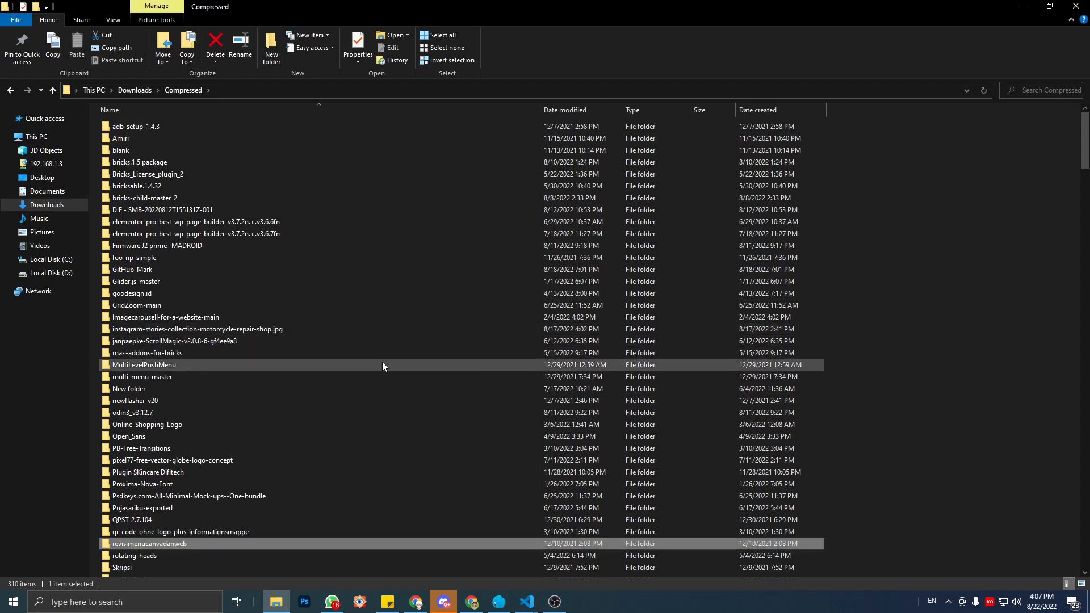
pyautogui.scroll(-5, 383, 362)
pyautogui.scroll(-20, 382, 367)
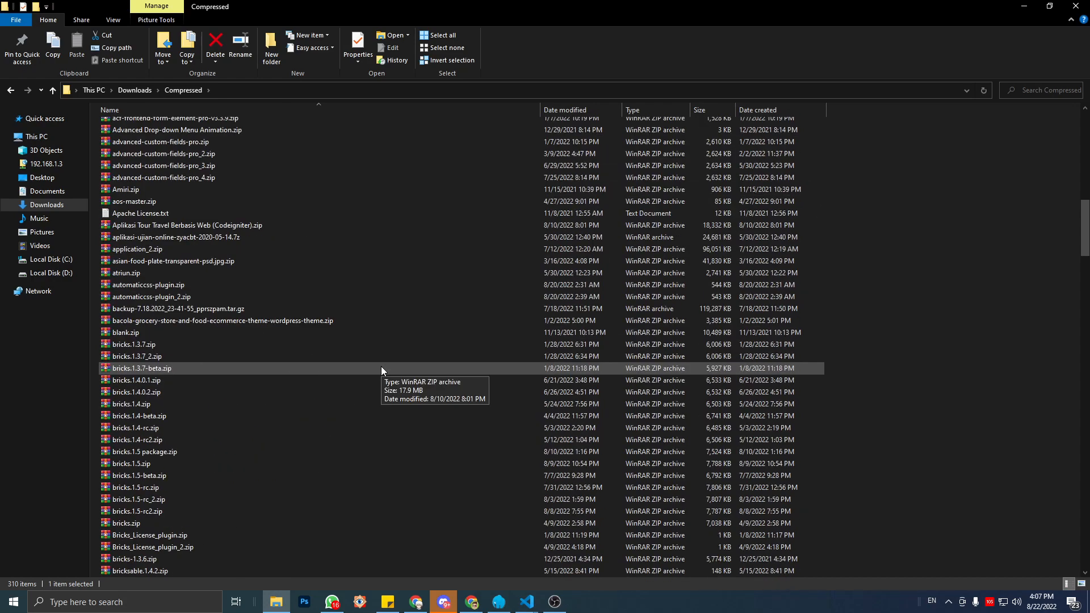
pyautogui.scroll(-16, 380, 366)
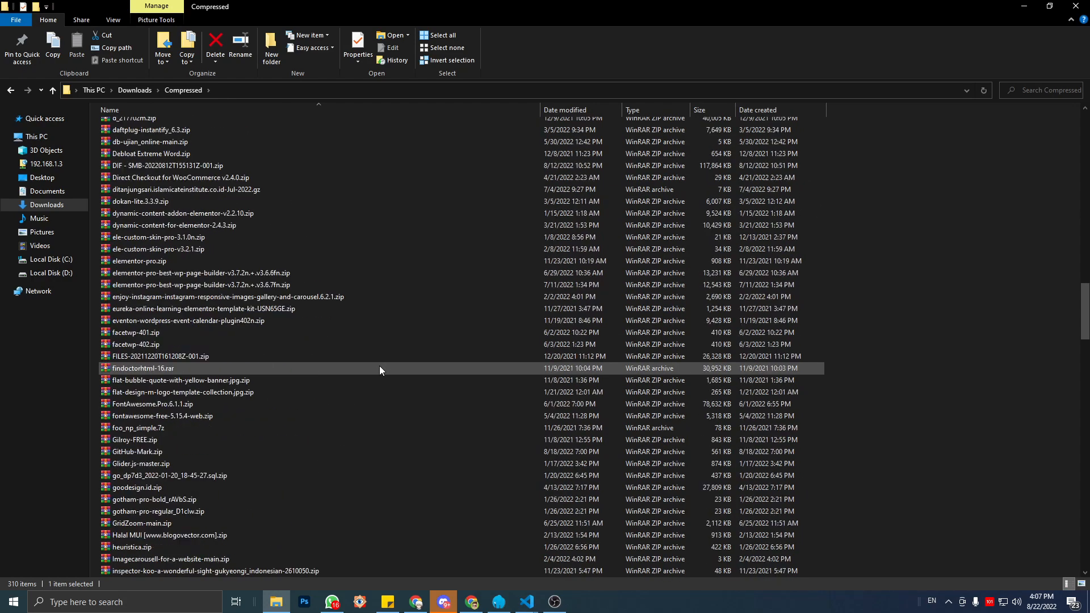
pyautogui.scroll(-20, 379, 365)
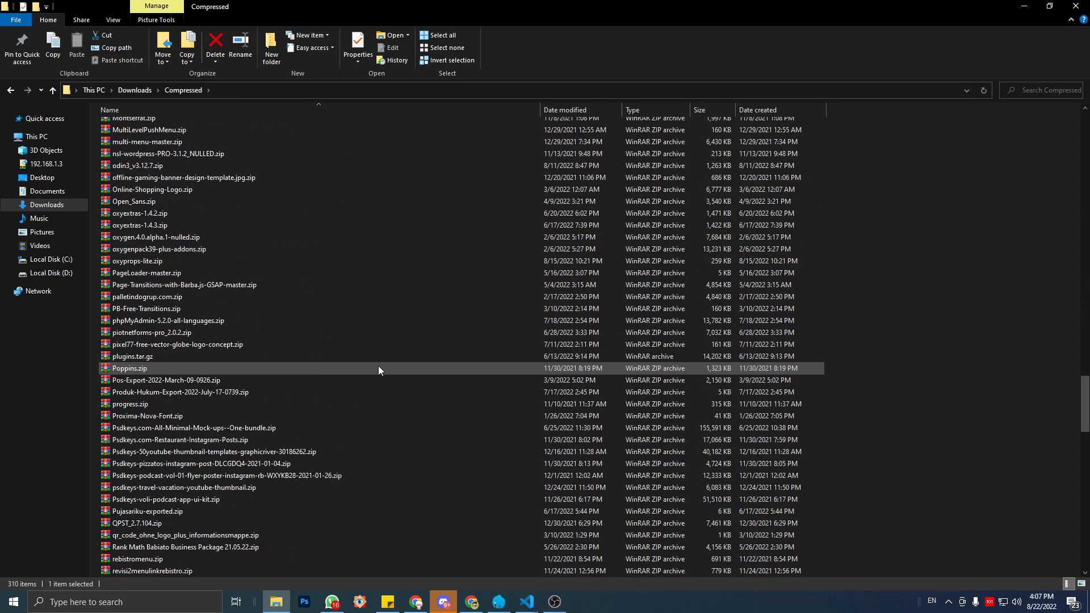
pyautogui.scroll(-2, 325, 410)
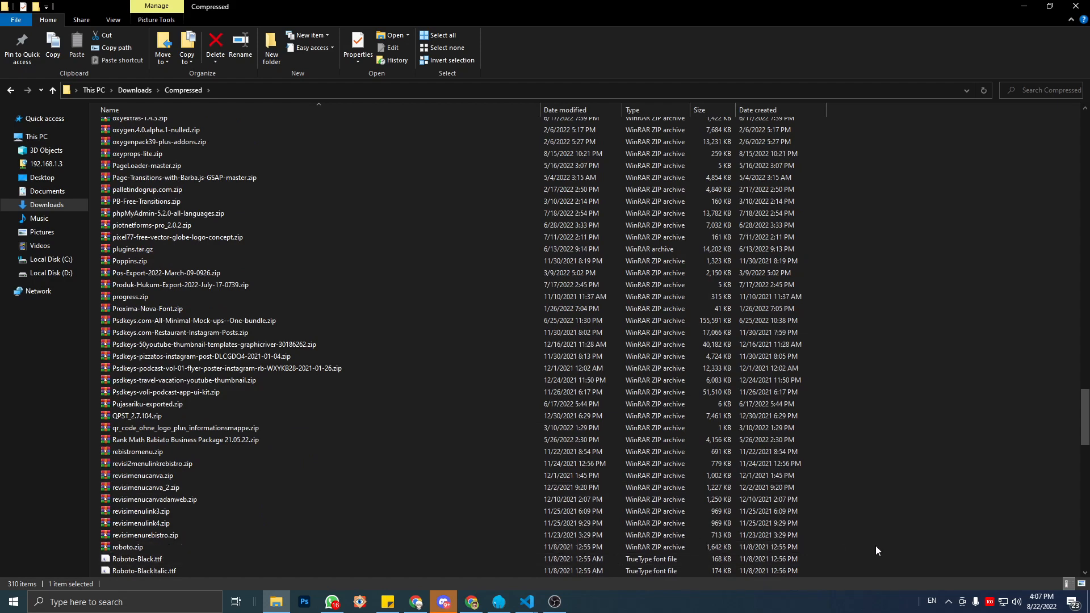
pyautogui.click(949, 602)
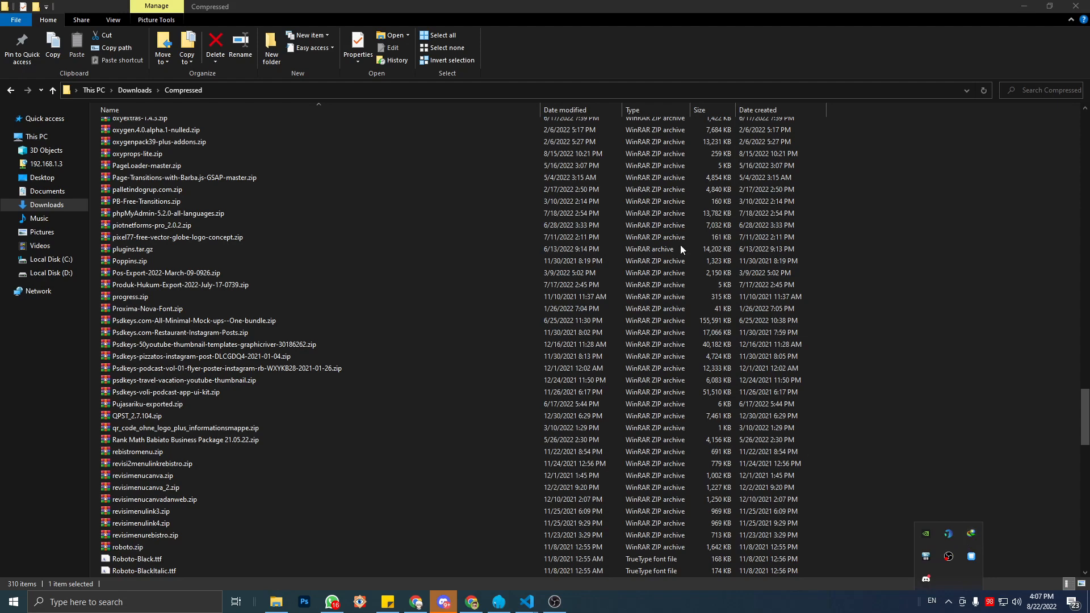
# Sort the Compressed folder by creation date, newest first, and extract Rubik.zip into its own Rubik folder.
pyautogui.click(757, 109)
pyautogui.scroll(9, 969, 302)
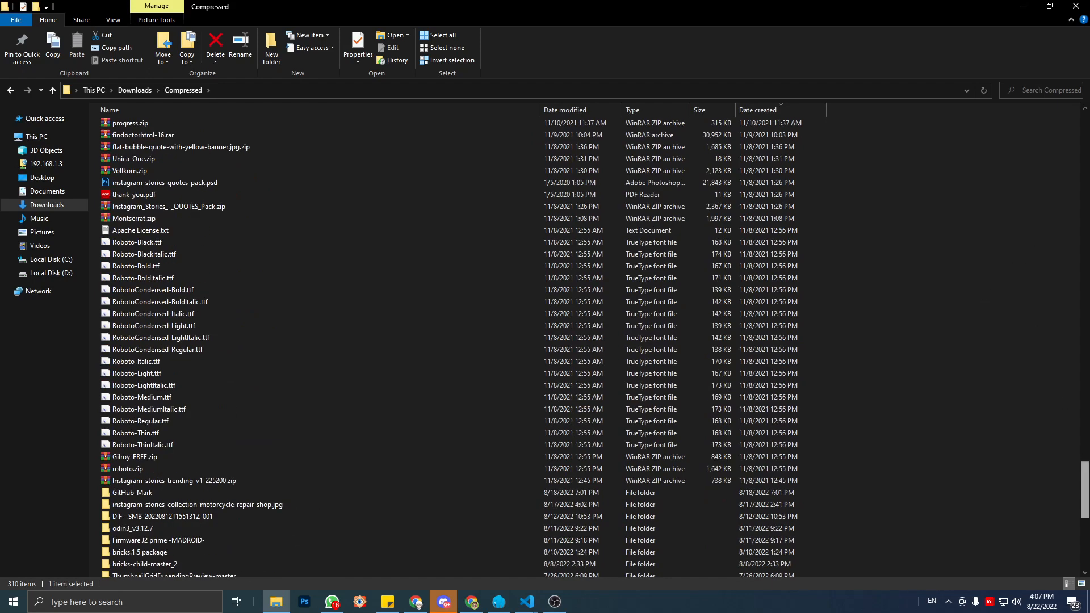
pyautogui.moveTo(1085, 489); pyautogui.dragTo(1080, 112)
pyautogui.click(209, 130)
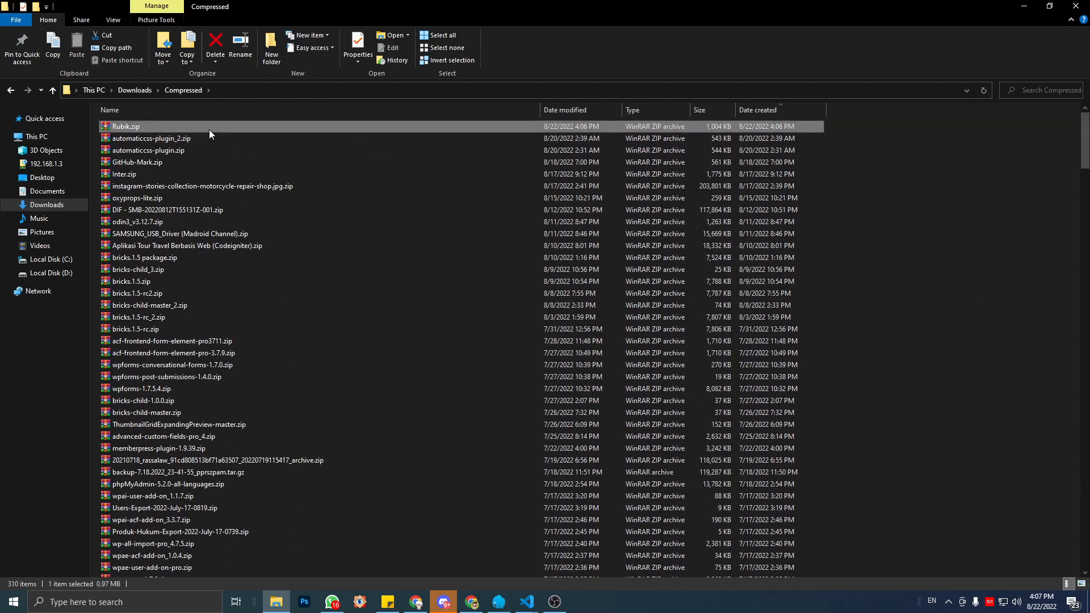
pyautogui.rightClick(209, 129)
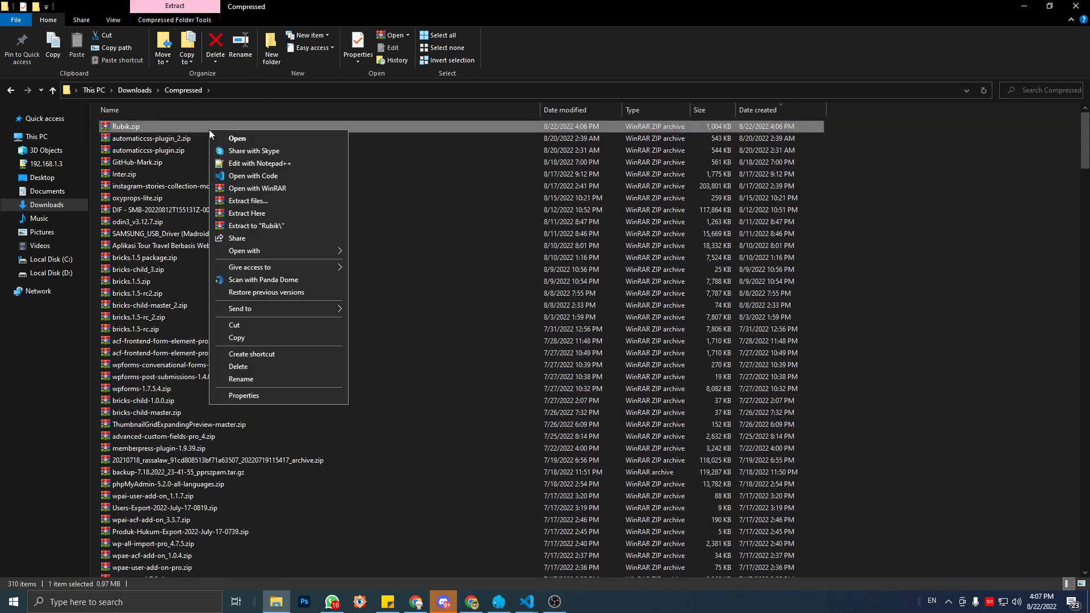
pyautogui.click(233, 223)
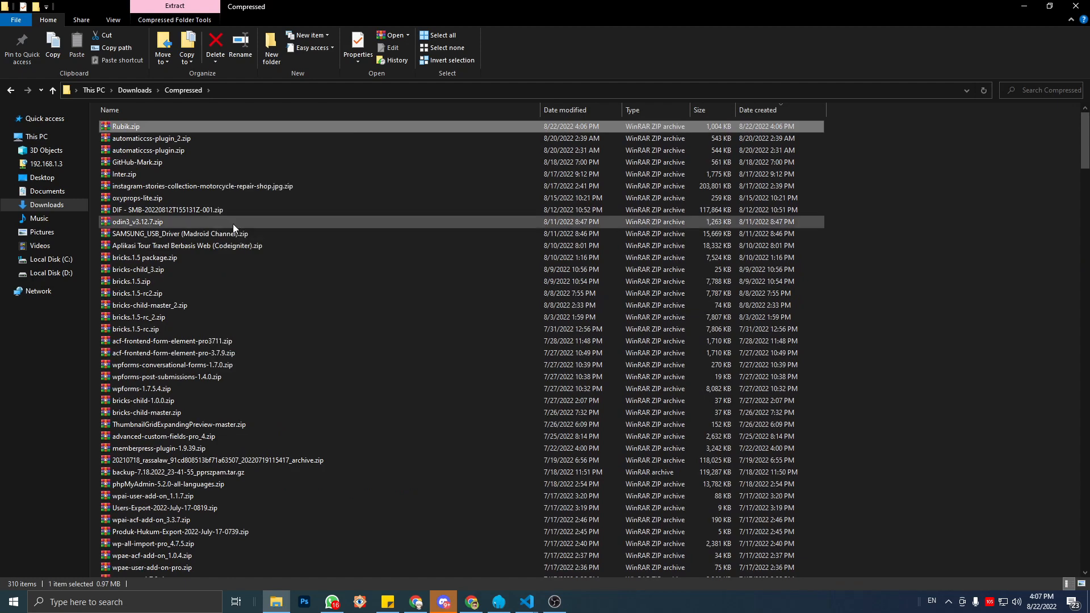
# Sort the Compressed folder by name, find the extracted Rubik folder, and open its static subfolder.
pyautogui.click(147, 112)
pyautogui.click(166, 214)
pyautogui.press('Down')
pyautogui.press('Down')
pyautogui.press('Down')
pyautogui.press('Down')
pyautogui.press('Down')
pyautogui.press('Down')
pyautogui.press('Down')
pyautogui.press('Down')
pyautogui.press('Down')
pyautogui.press('Down')
pyautogui.press('Down')
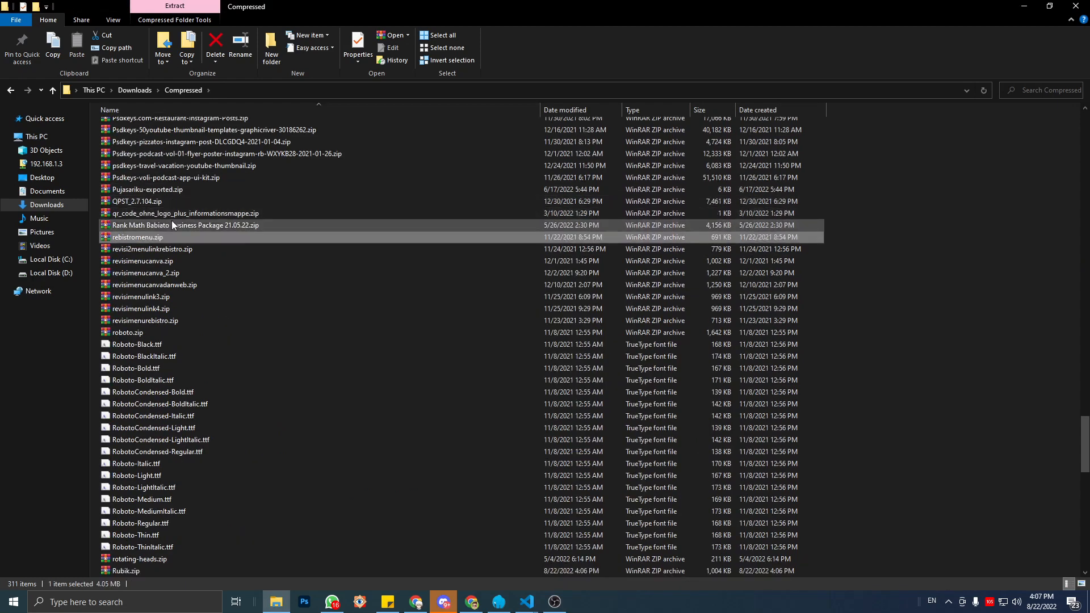
pyautogui.scroll(-5, 382, 357)
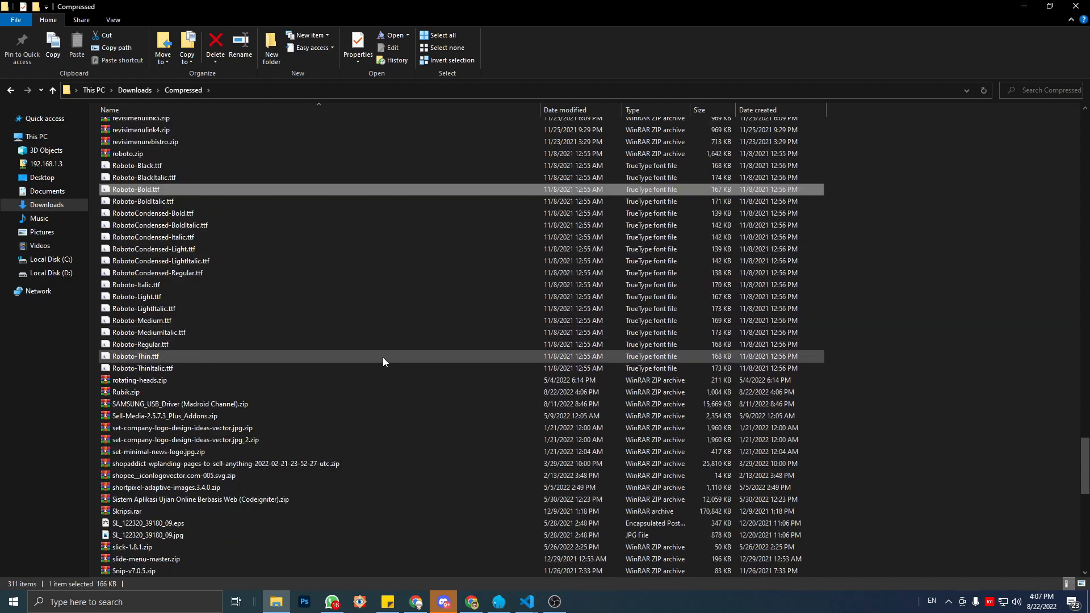
pyautogui.scroll(-15, 374, 359)
pyautogui.scroll(-6, 347, 368)
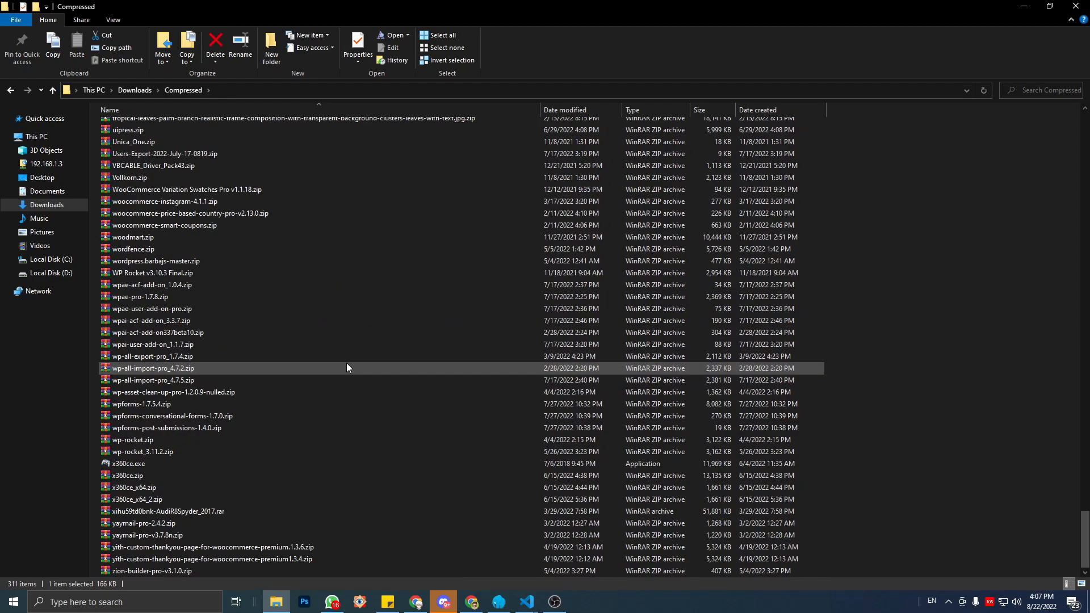
pyautogui.scroll(12, 581, 391)
pyautogui.moveTo(1084, 492); pyautogui.dragTo(1083, 136)
pyautogui.press('r')
pyautogui.scroll(-2, 284, 449)
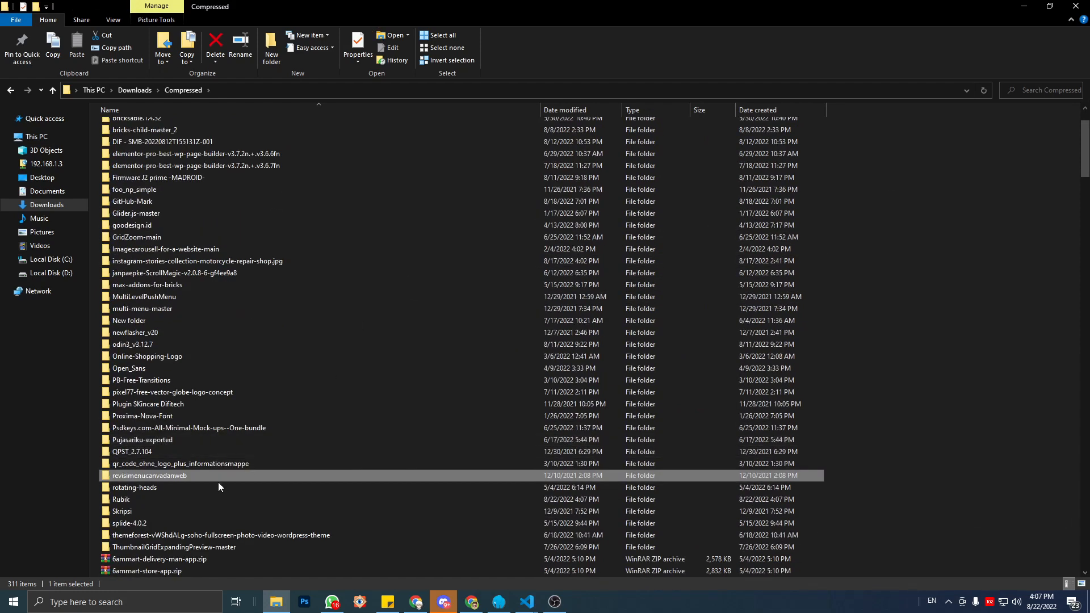
pyautogui.doubleClick(201, 497)
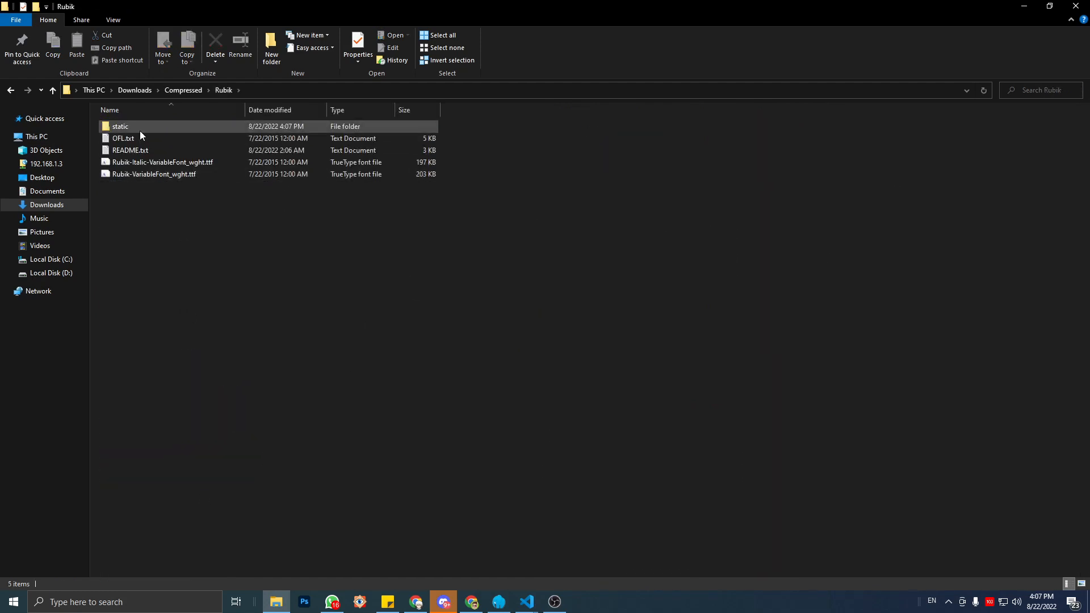
pyautogui.doubleClick(140, 132)
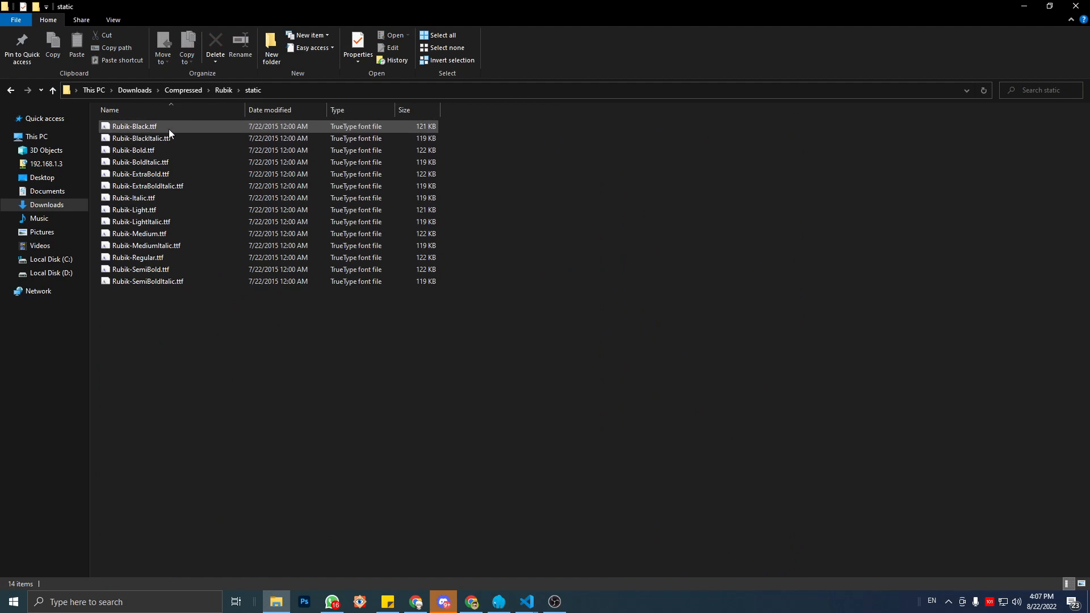
# Look over the Rubik font files in the static folder, including Rubik-Black.ttf and Rubik-Light.ttf, and minimise File Explorer.
pyautogui.click(209, 131)
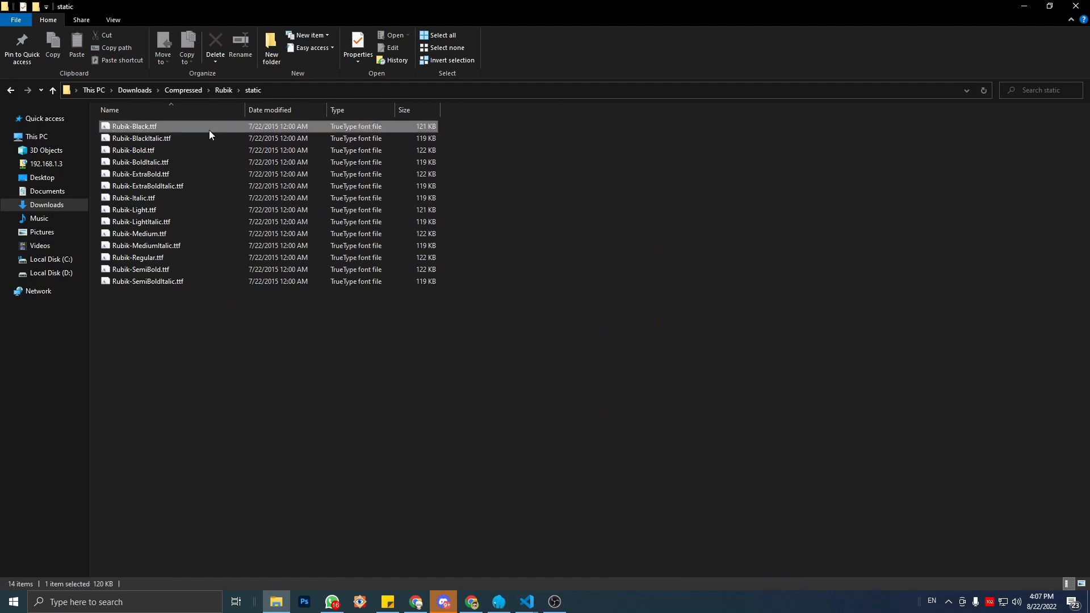
pyautogui.click(164, 210)
pyautogui.click(162, 201)
pyautogui.click(160, 211)
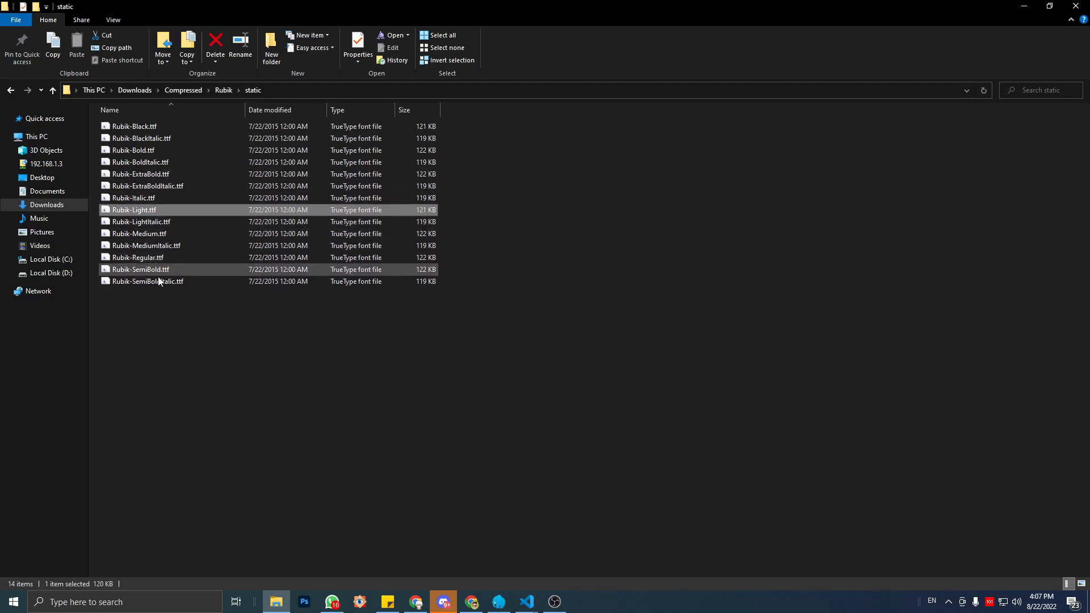
pyautogui.click(1029, 6)
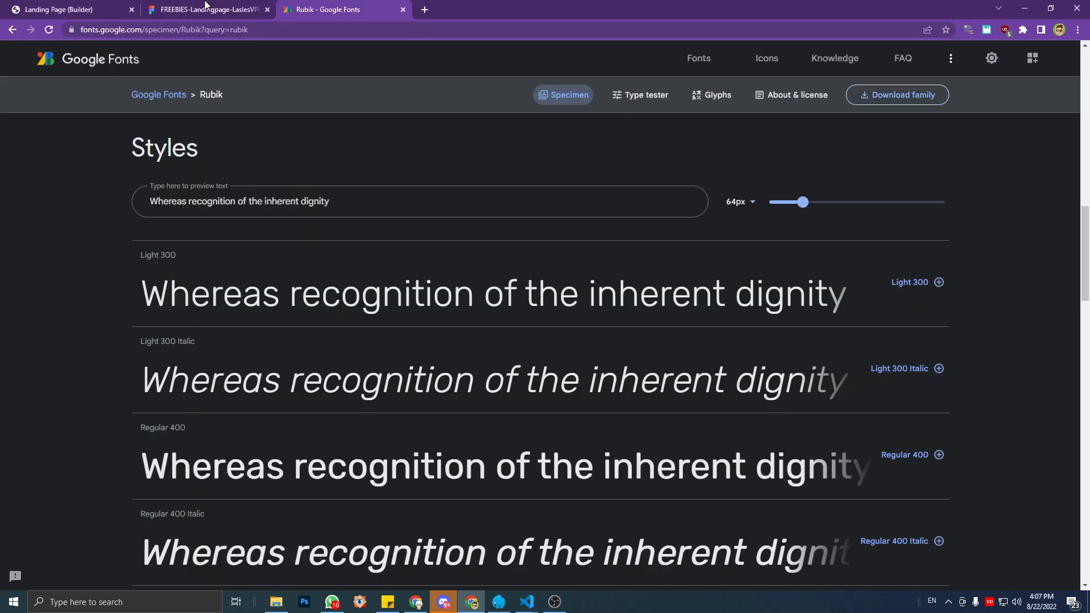
# Switch to the Figma landing page design and inspect the typography of the hero heading.
pyautogui.click(207, 9)
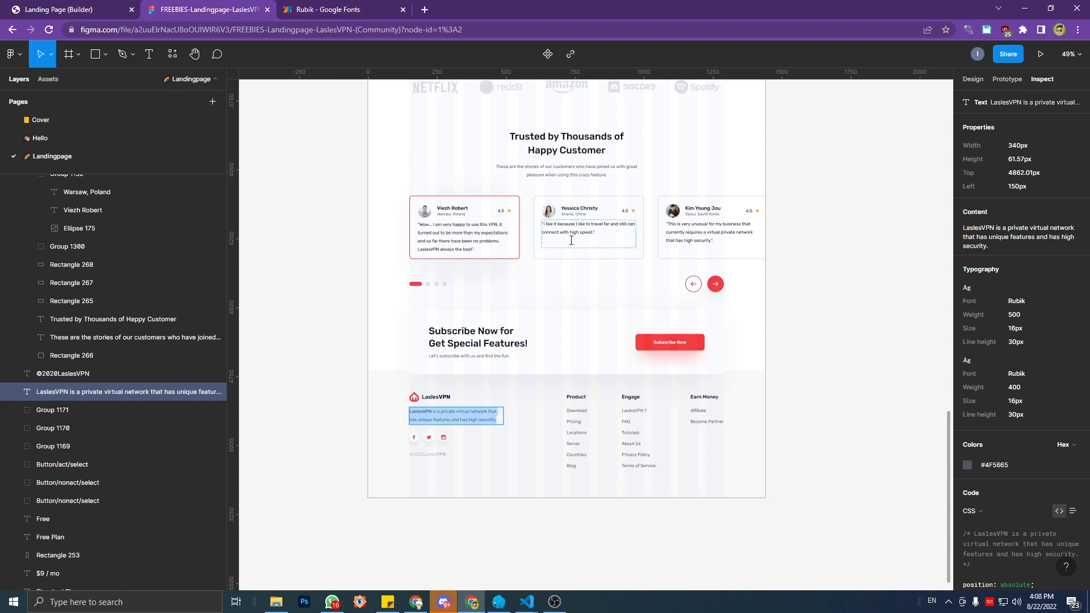
pyautogui.scroll(15, 592, 242)
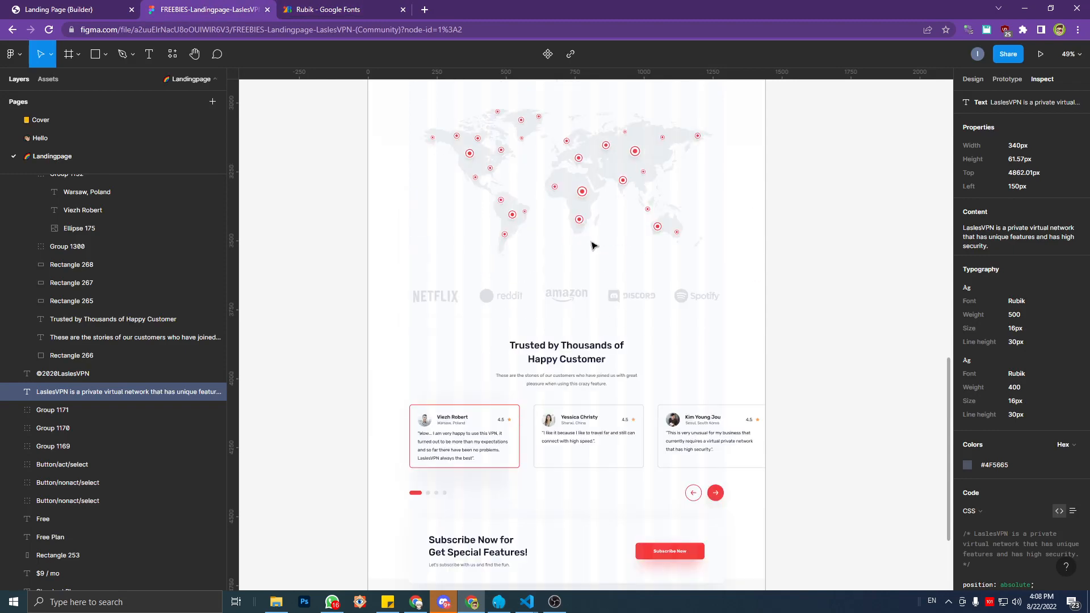
pyautogui.scroll(8, 591, 247)
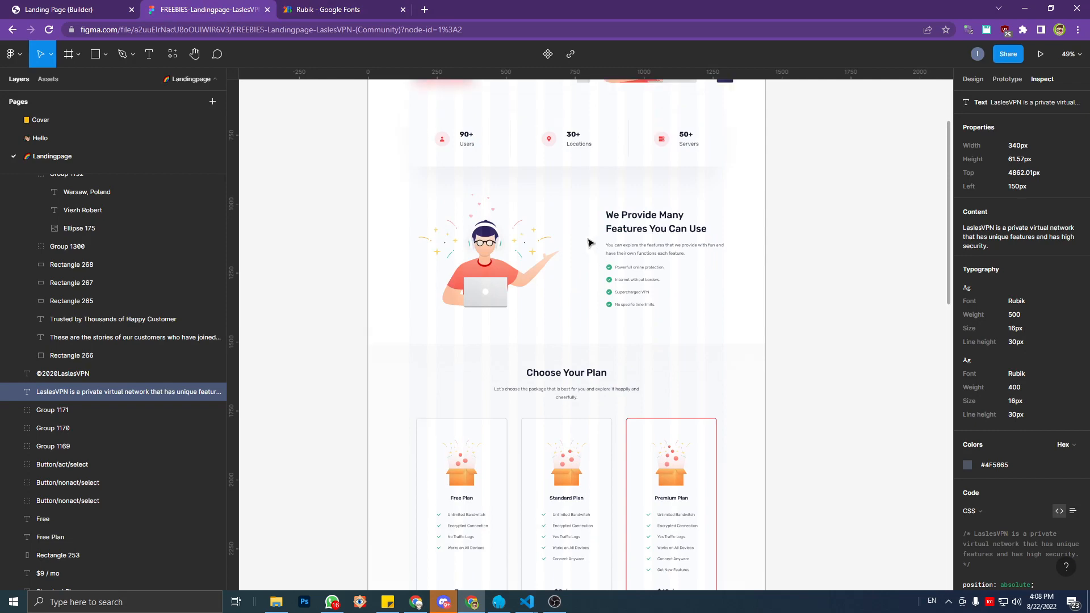
pyautogui.scroll(-3, 589, 241)
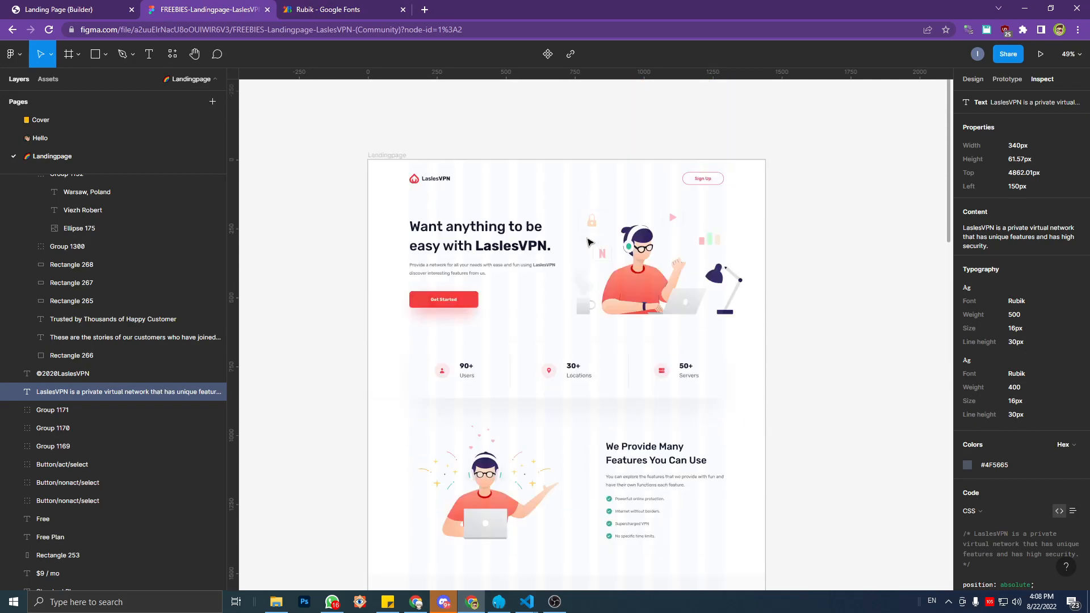
pyautogui.doubleClick(487, 230)
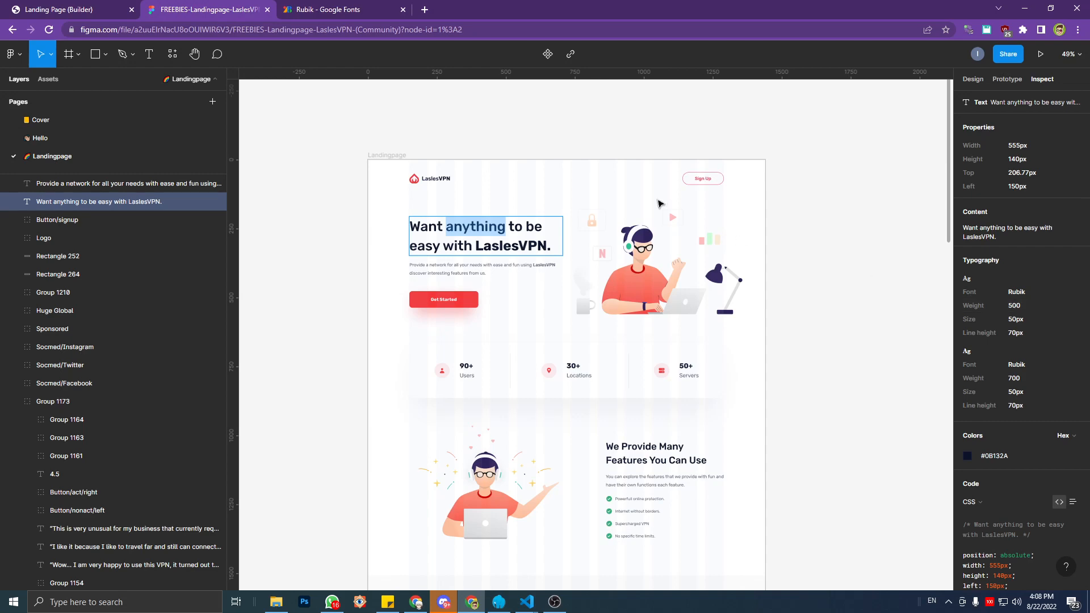
# Return to the Rubik page on Google Fonts and check the style name for weight 500.
pyautogui.click(357, 6)
pyautogui.scroll(-5, 234, 325)
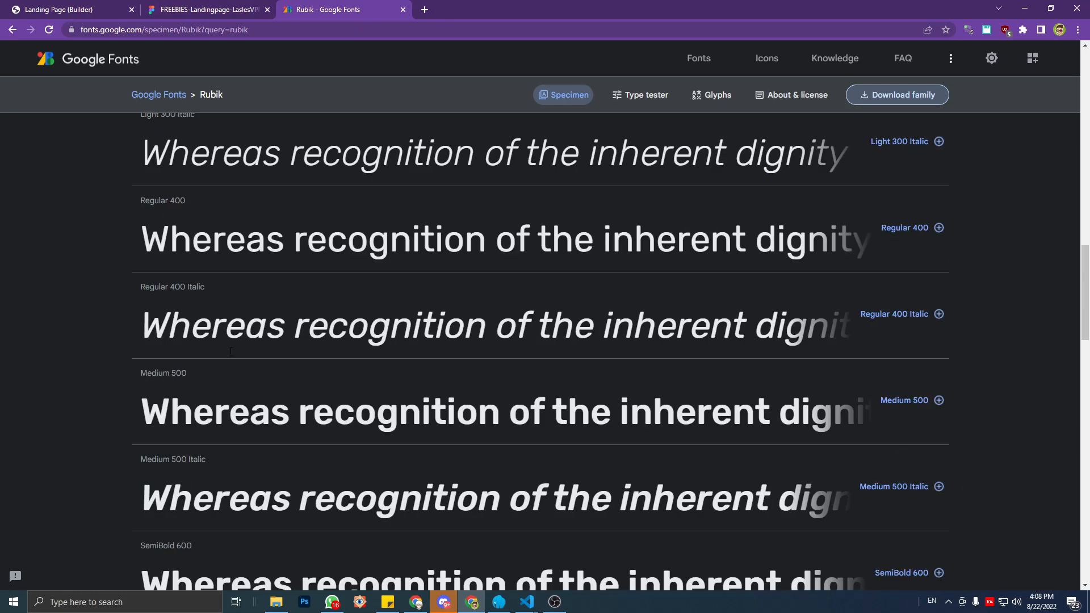
pyautogui.moveTo(172, 373); pyautogui.dragTo(195, 379)
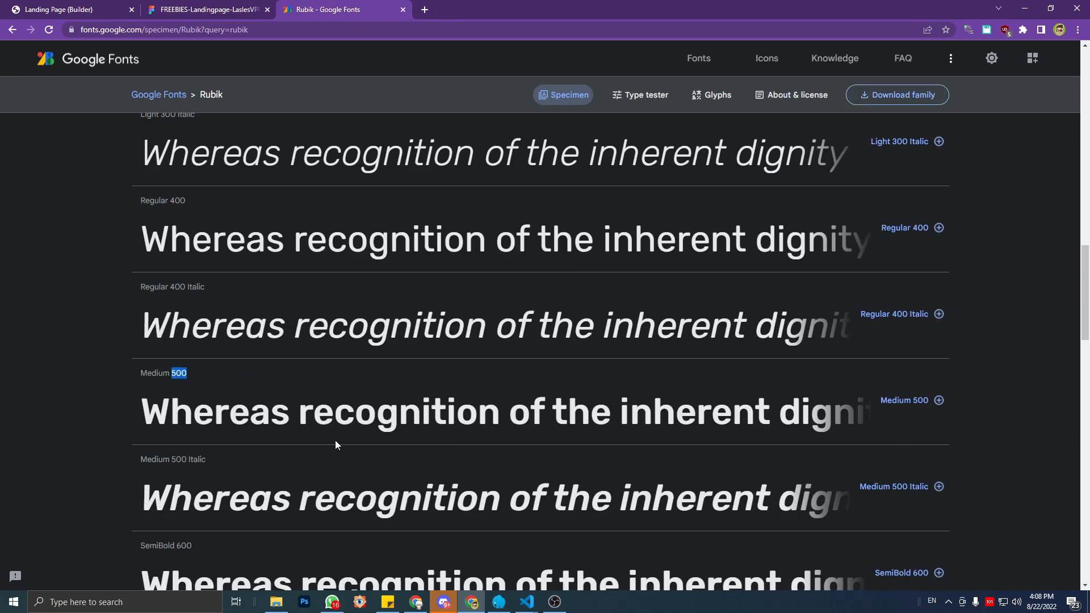
# Leave the Landing Page builder for the WordPress dashboard and open the Bricks Custom Fonts page.
pyautogui.click(79, 9)
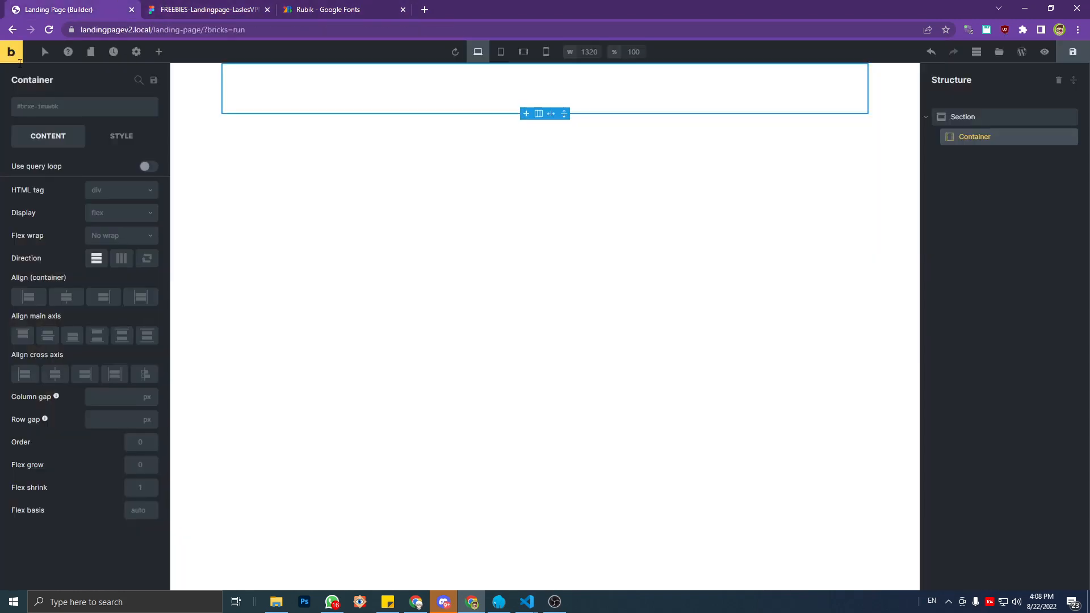
pyautogui.click(17, 59)
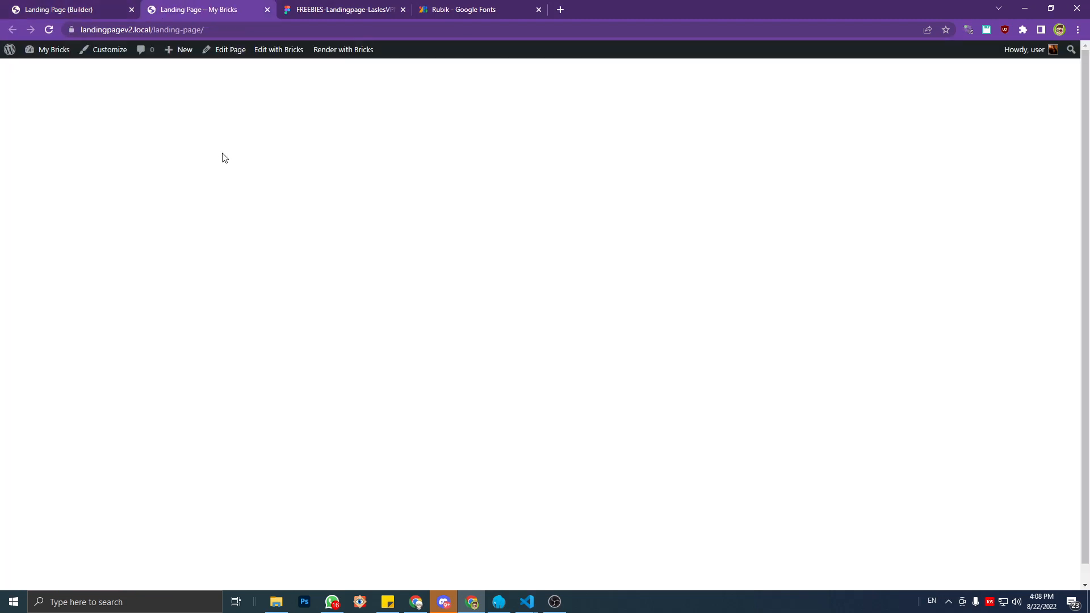
pyautogui.moveTo(52, 50)
pyautogui.click(54, 73)
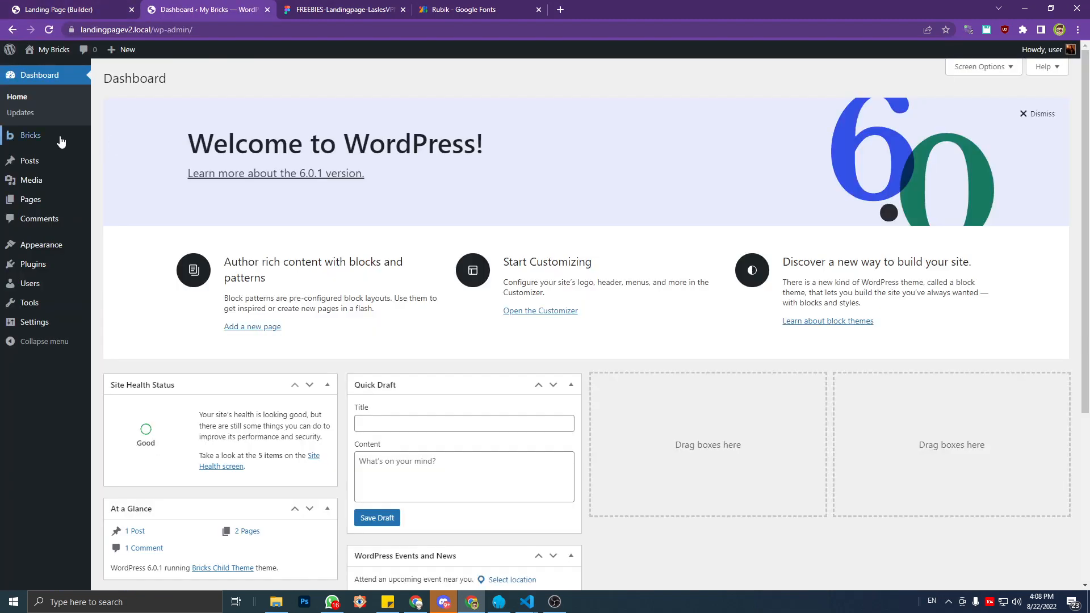
pyautogui.moveTo(60, 137)
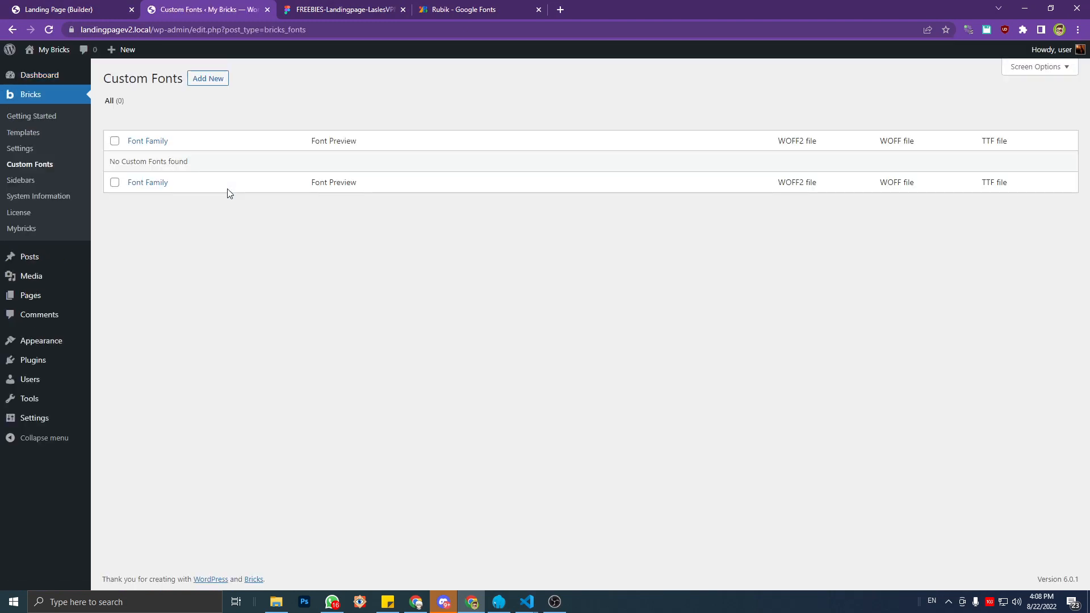
# Add a new custom font titled Rubik and check the font weight choices of its first variant.
pyautogui.click(208, 79)
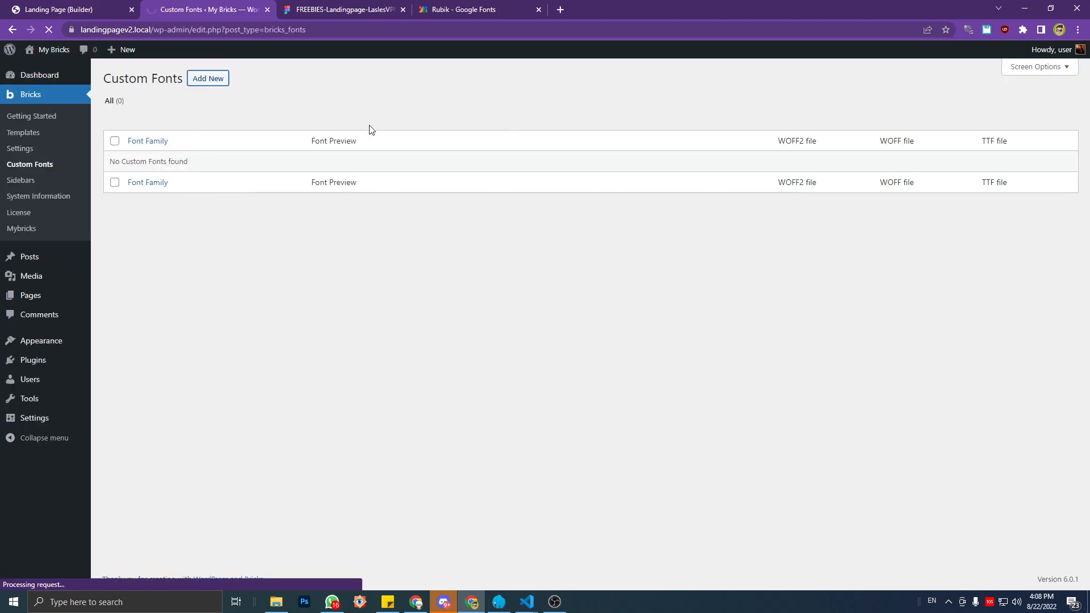
pyautogui.write('Rubik')
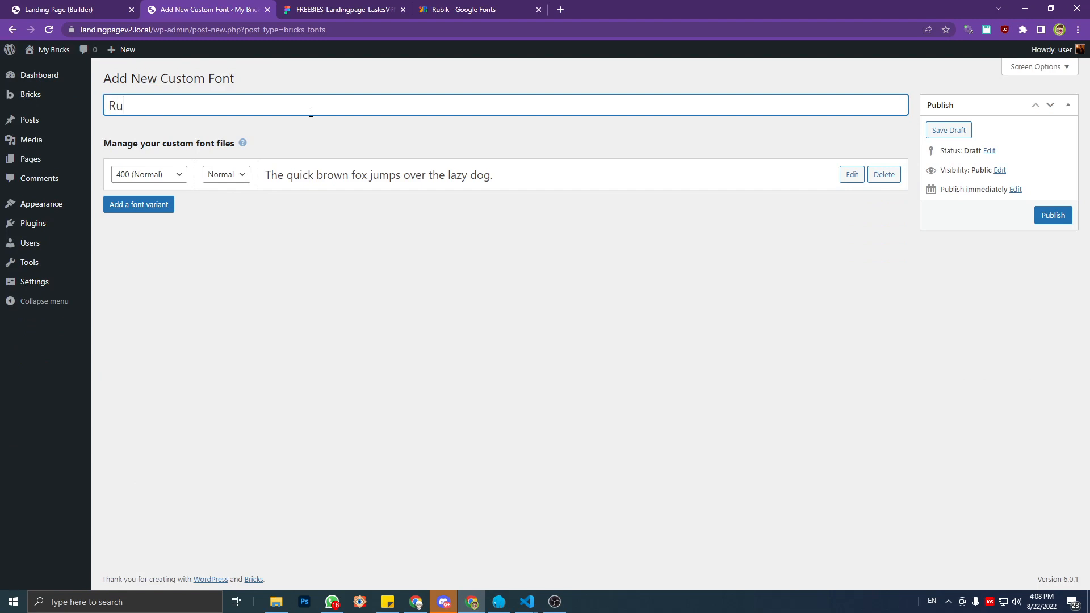
pyautogui.click(163, 175)
pyautogui.click(163, 178)
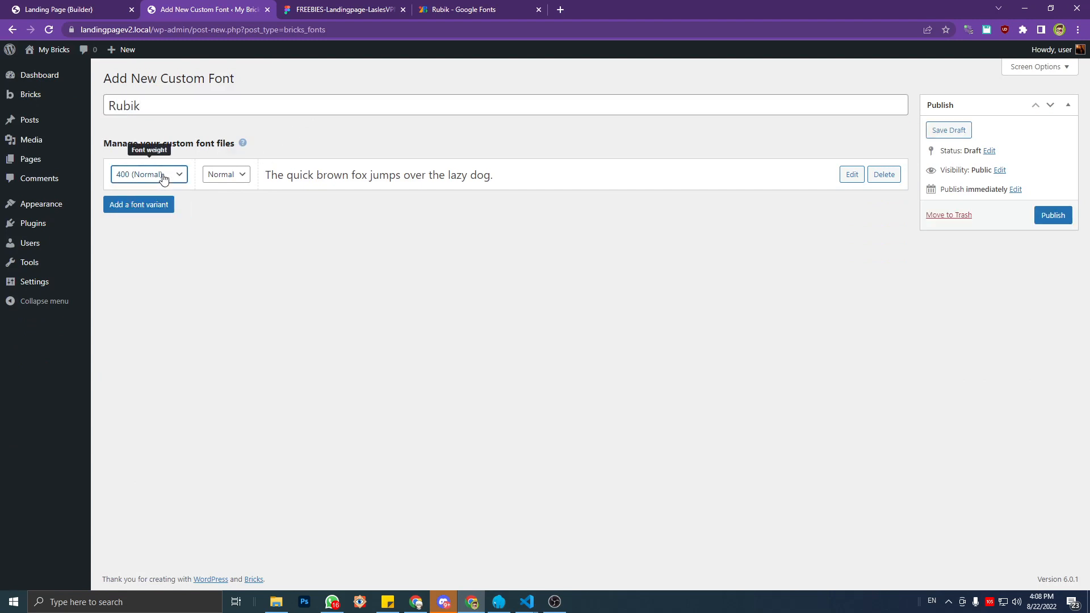
pyautogui.click(164, 179)
pyautogui.click(162, 178)
# Switch to the Figma design and inspect the typography of the hero paragraph, Get Started and Sign Up buttons, statistics, and features heading and paragraph.
pyautogui.click(350, 7)
pyautogui.click(480, 264)
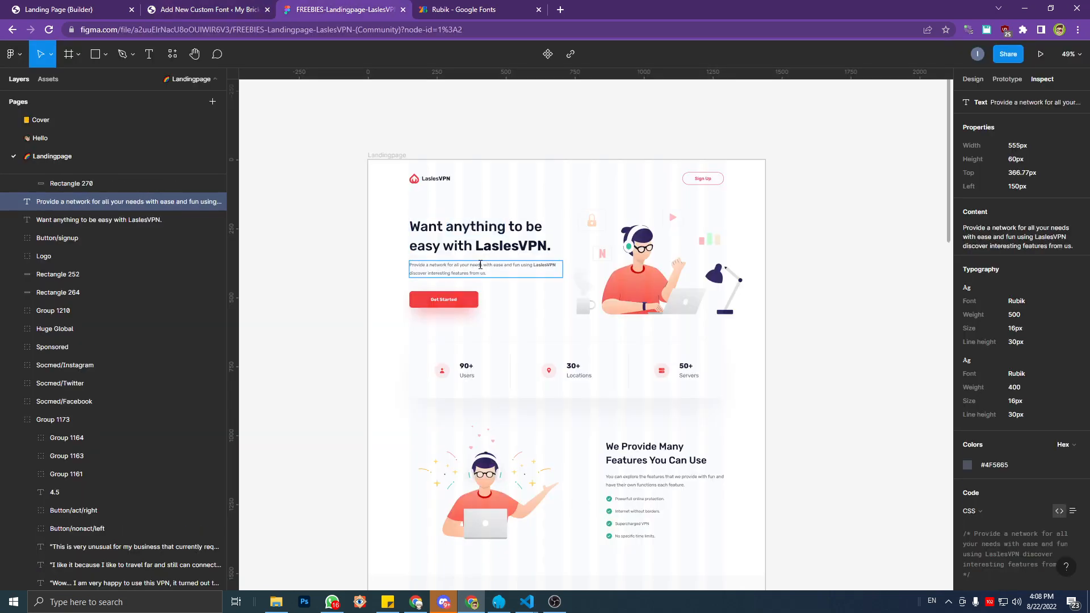
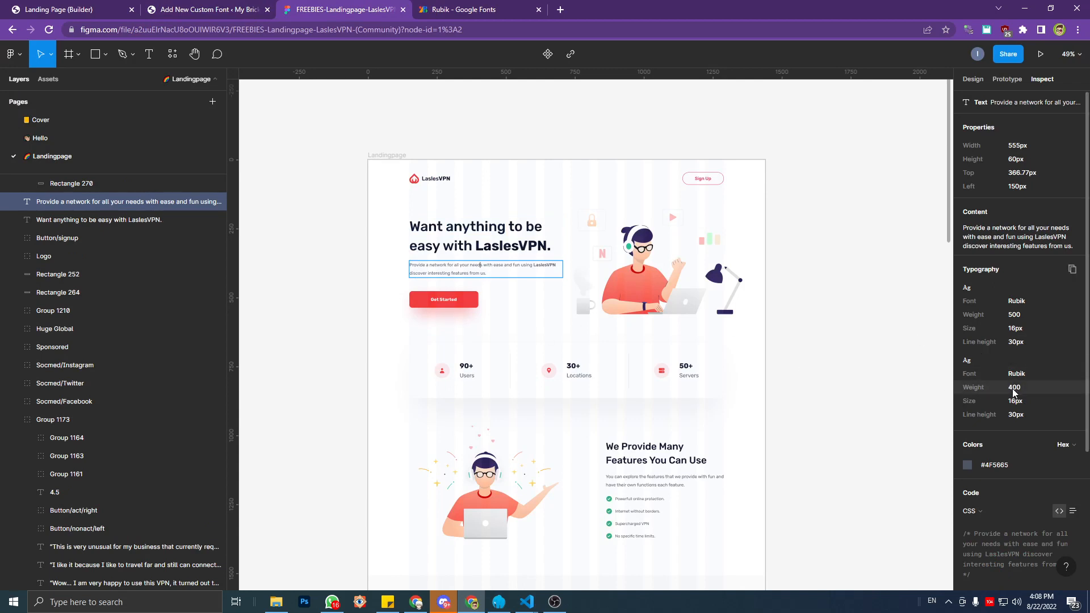
pyautogui.click(452, 297)
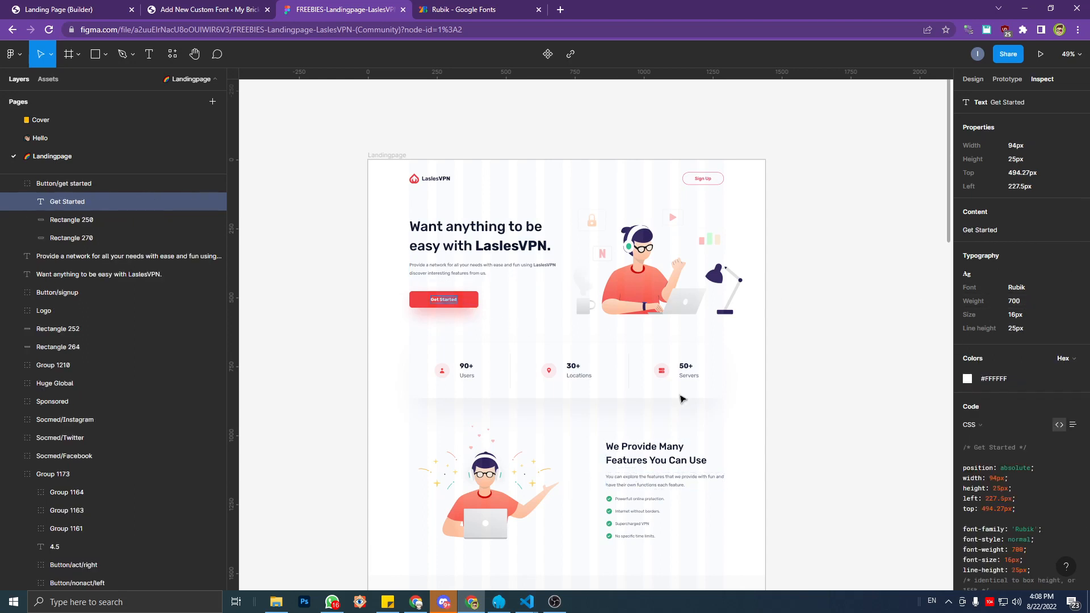
pyautogui.click(688, 377)
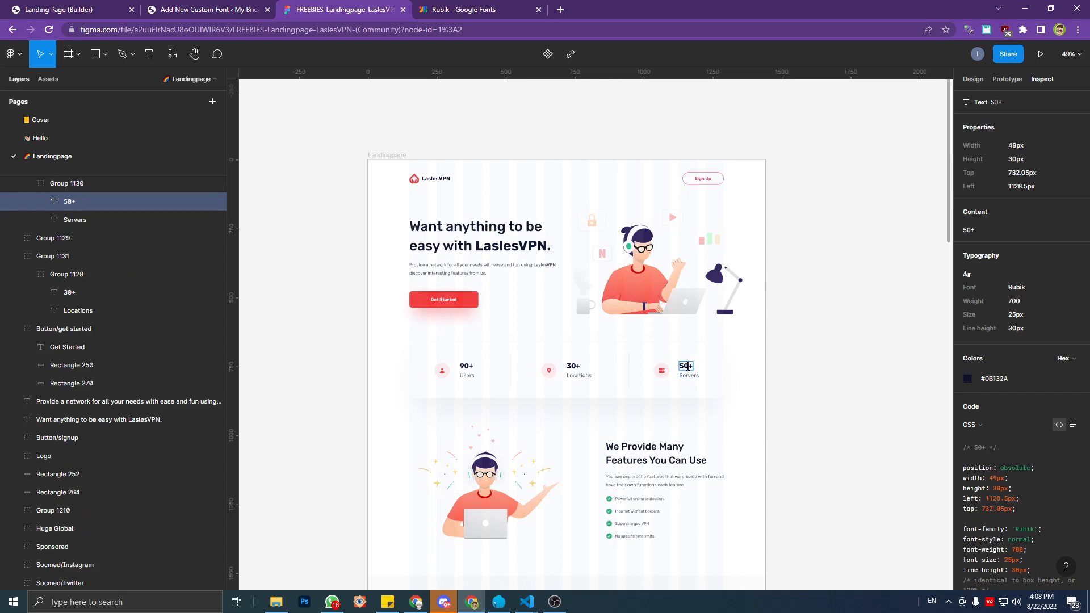
pyautogui.click(635, 477)
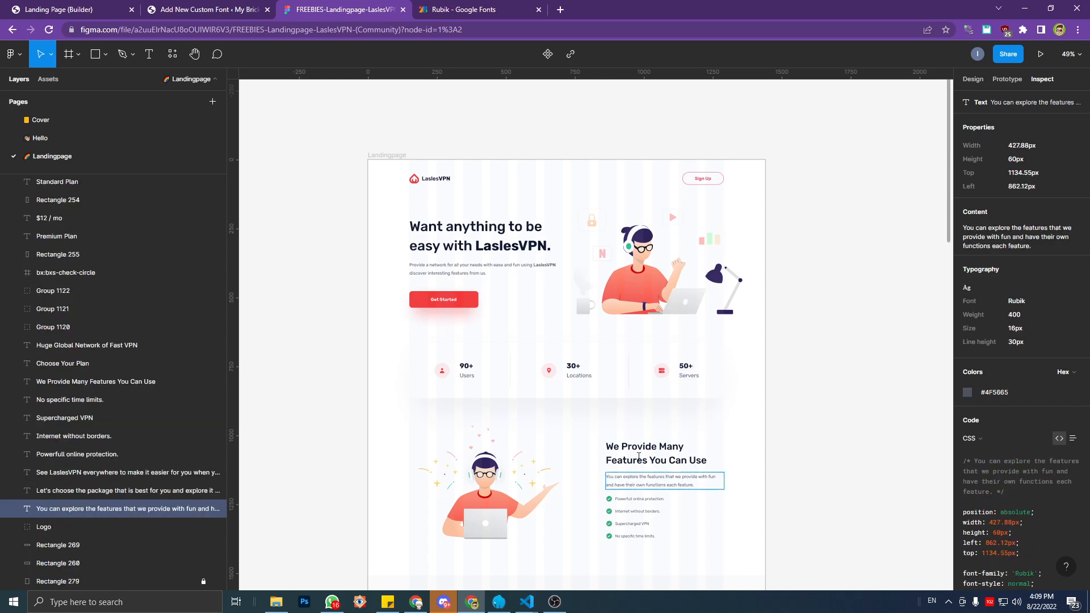
pyautogui.click(638, 452)
pyautogui.click(703, 179)
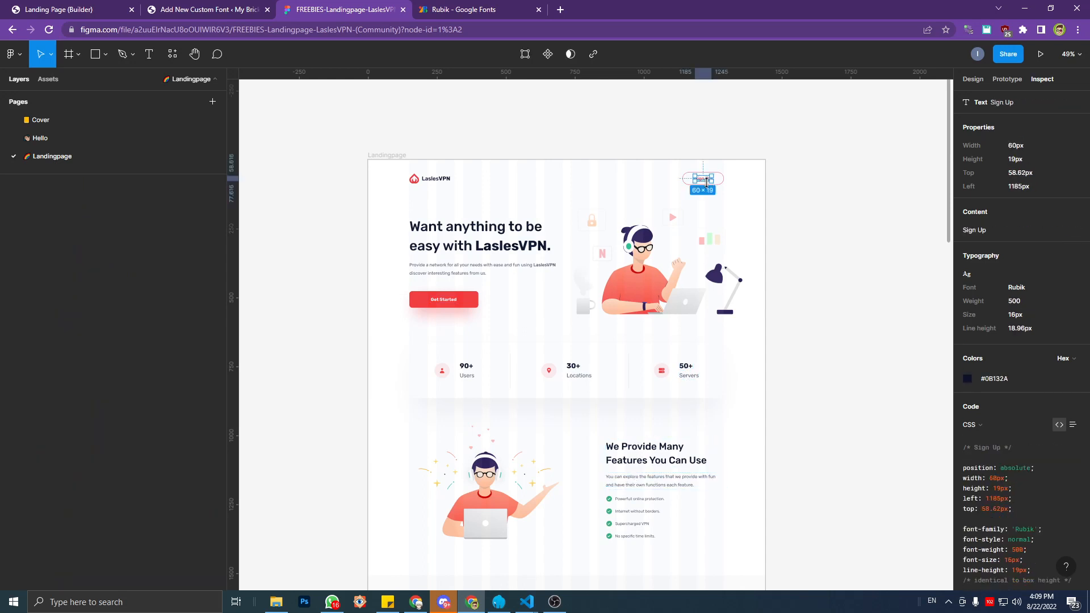
# Inspect the typography of the feature list, the Choose Your Plan heading and description, and the Standard Plan's Connect Anyware and Select texts.
pyautogui.scroll(-1, 667, 454)
pyautogui.click(645, 462)
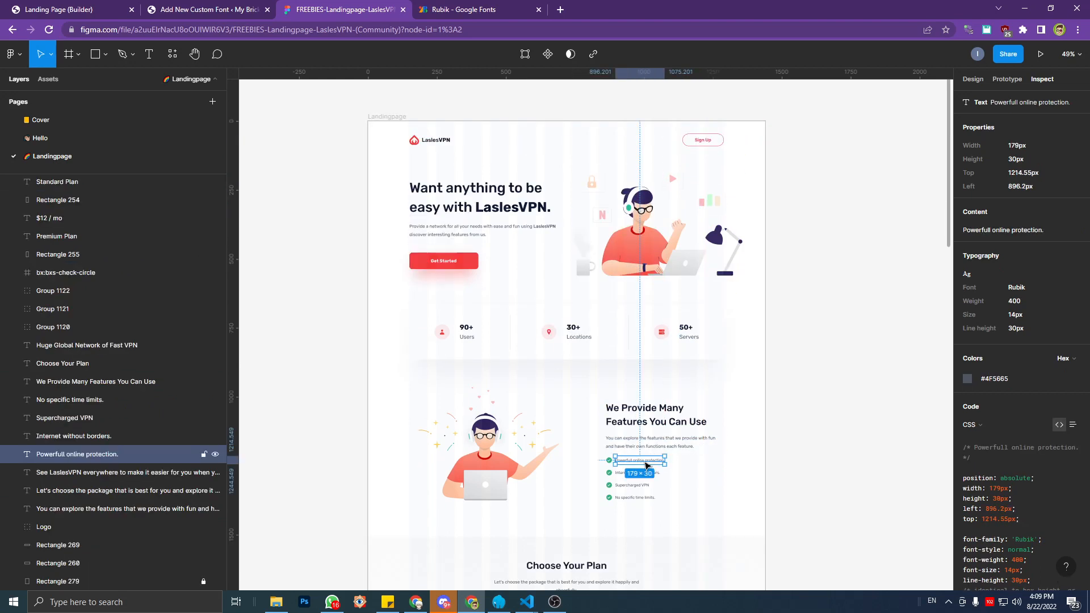
pyautogui.scroll(-2, 646, 466)
pyautogui.click(597, 480)
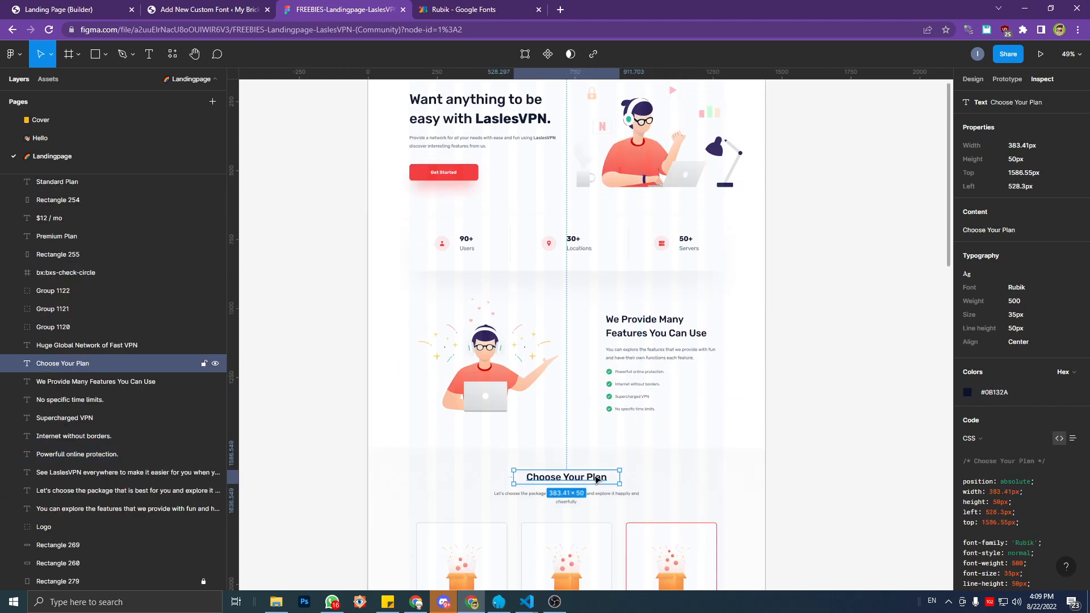
pyautogui.click(593, 495)
pyautogui.scroll(-2, 602, 500)
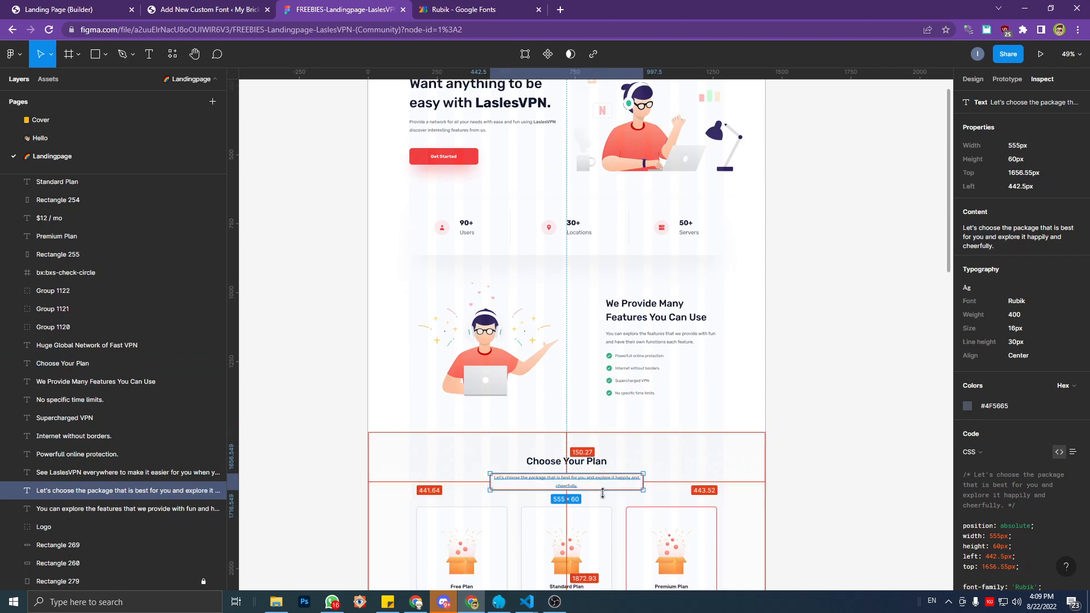
pyautogui.scroll(-3, 605, 498)
pyautogui.click(573, 423)
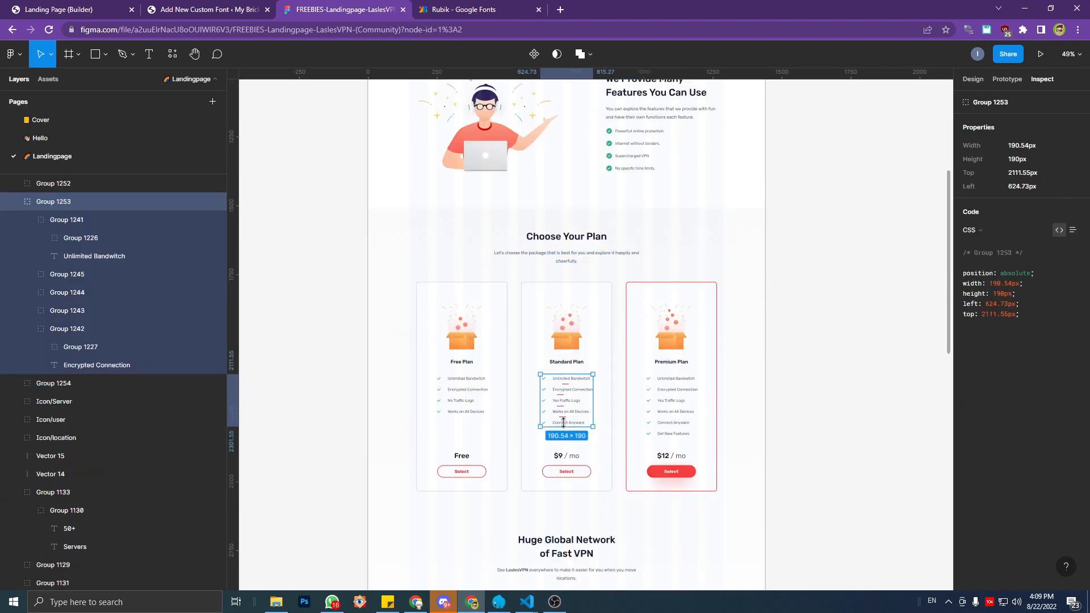
pyautogui.keyDown('ctrl'); pyautogui.click(563, 422); pyautogui.keyUp('ctrl')
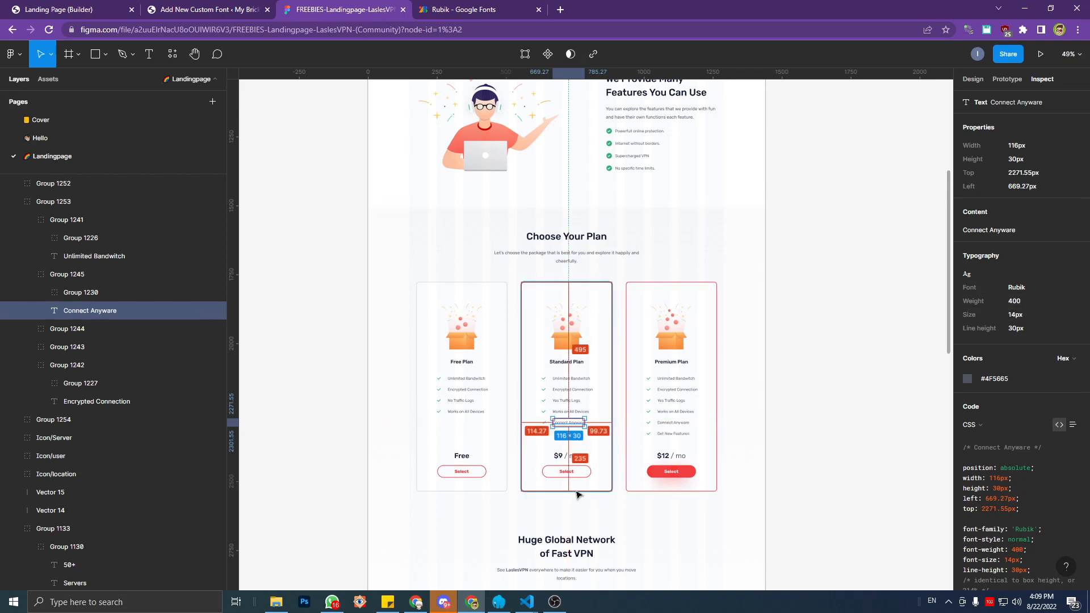
pyautogui.keyDown('ctrl'); pyautogui.click(571, 473); pyautogui.keyUp('ctrl')
# Inspect the typography of the Trusted by Thousands of Happy Customer description and the customer name and quotes in the testimonial cards.
pyautogui.scroll(-10, 572, 474)
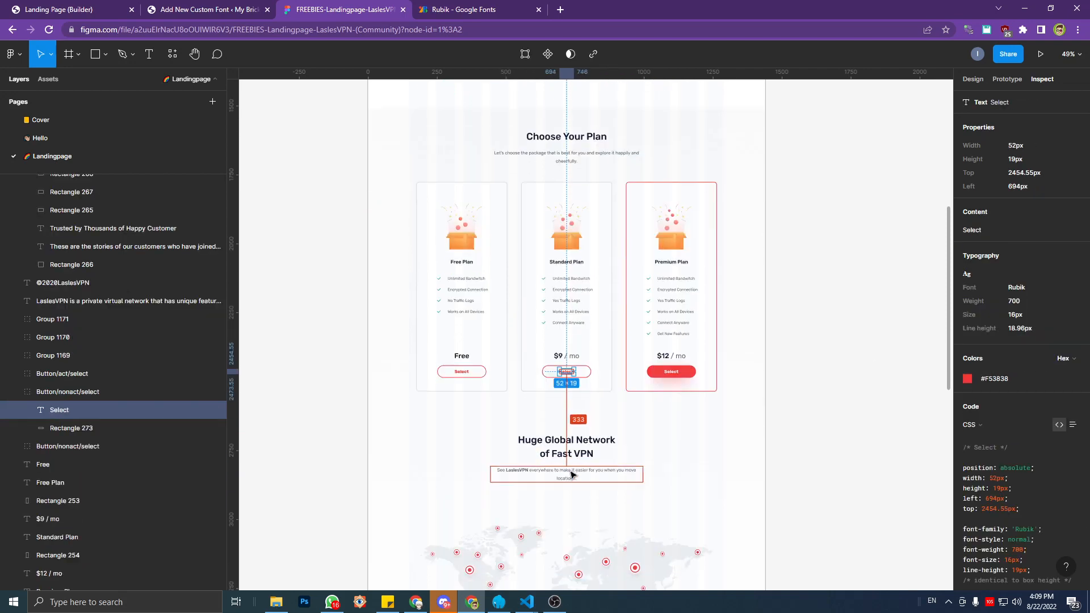
pyautogui.click(562, 433)
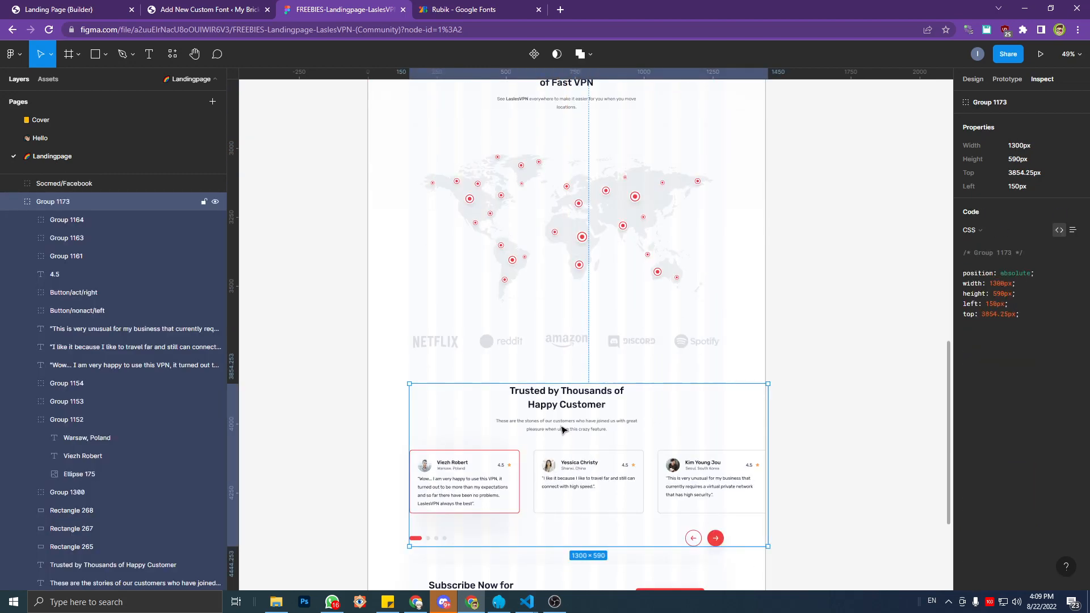
pyautogui.doubleClick(563, 431)
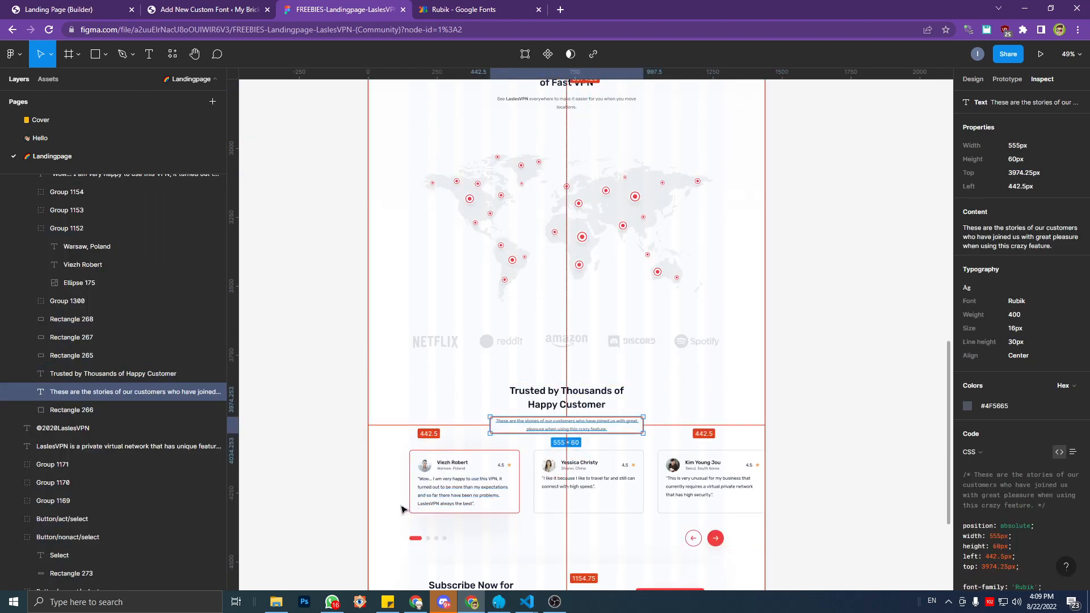
pyautogui.doubleClick(446, 492)
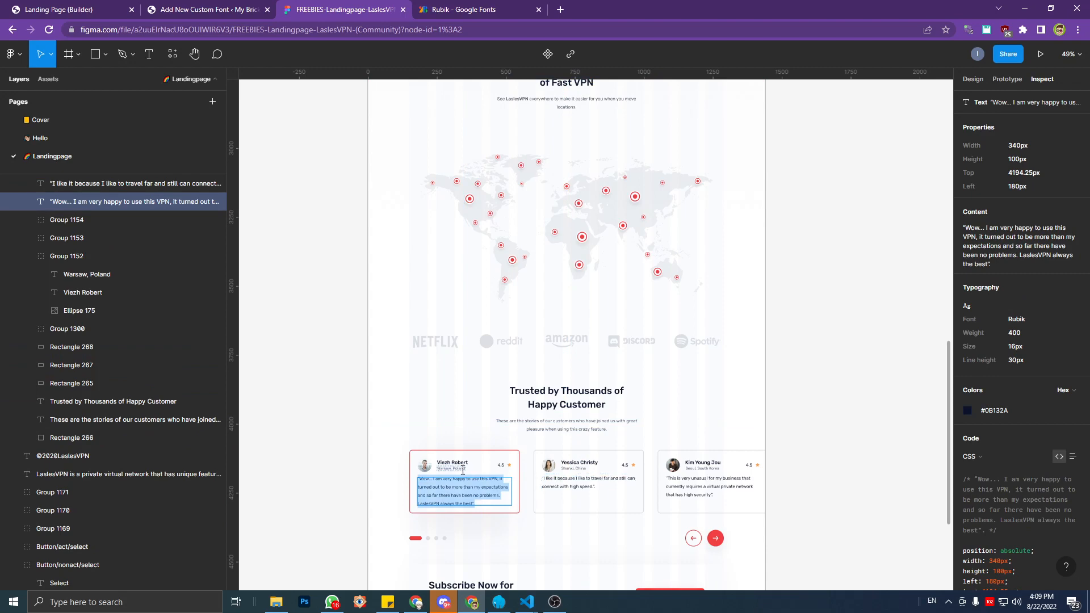
pyautogui.click(462, 470)
pyautogui.click(460, 462)
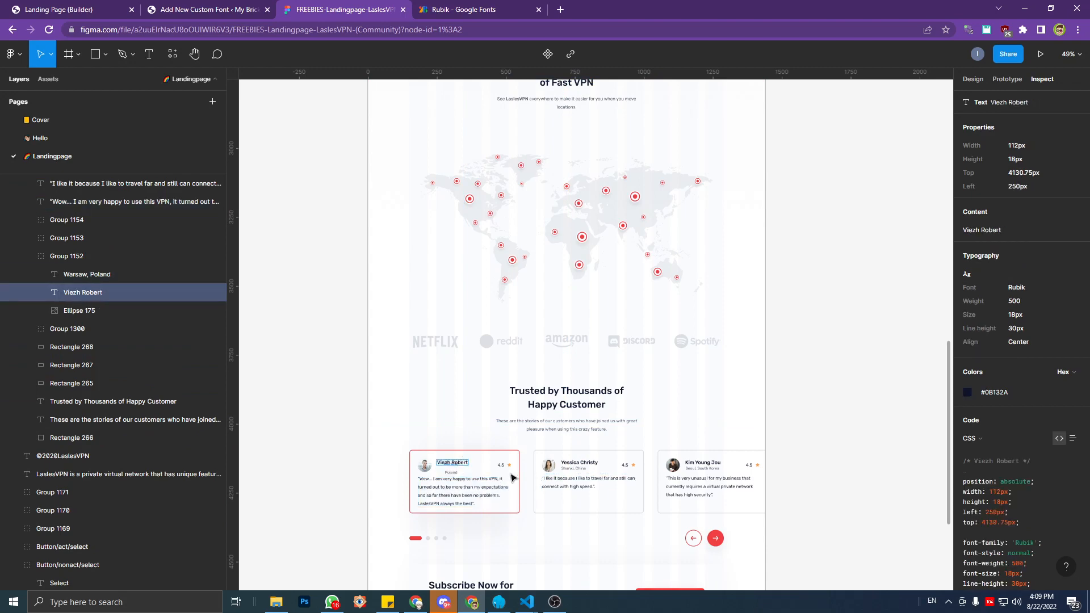
pyautogui.click(576, 485)
# Inspect the typography of the Subscribe Now for Get Special Features! heading and the line beneath it.
pyautogui.scroll(-3, 576, 486)
pyautogui.scroll(-1, 575, 486)
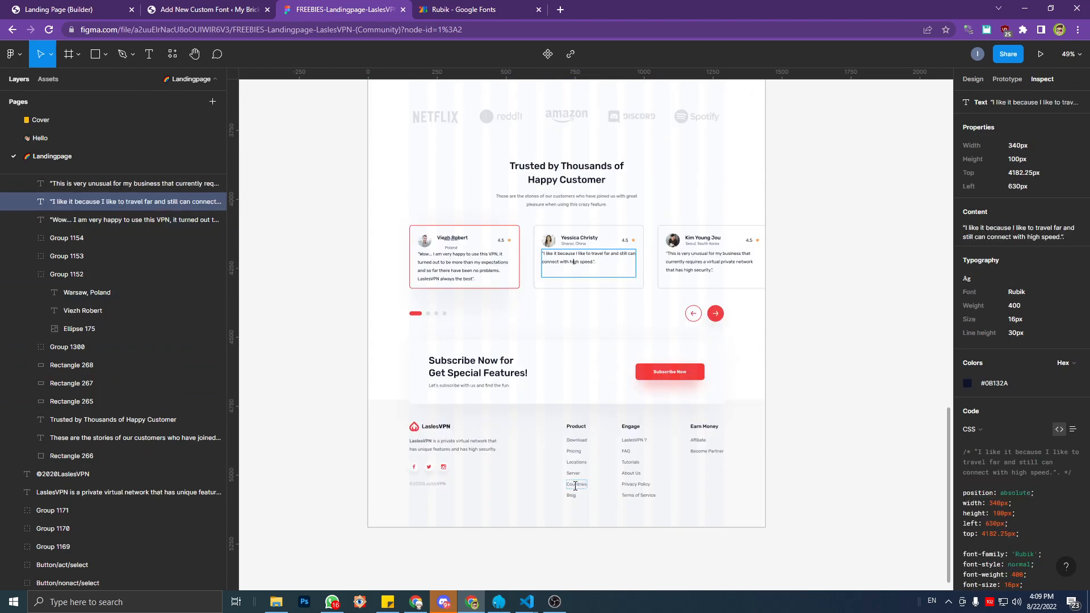
pyautogui.click(488, 374)
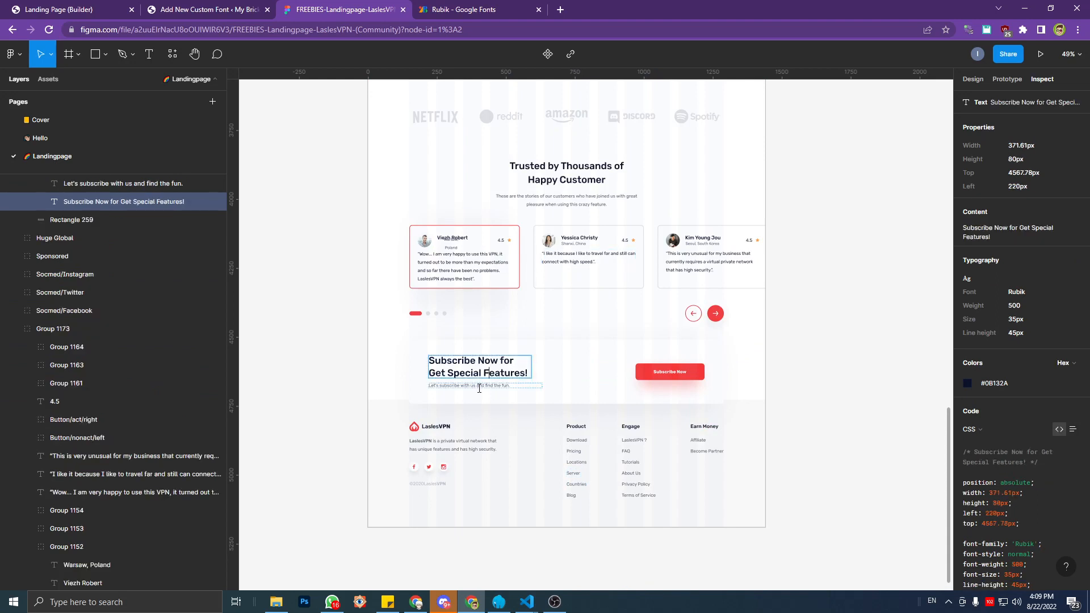
pyautogui.click(479, 388)
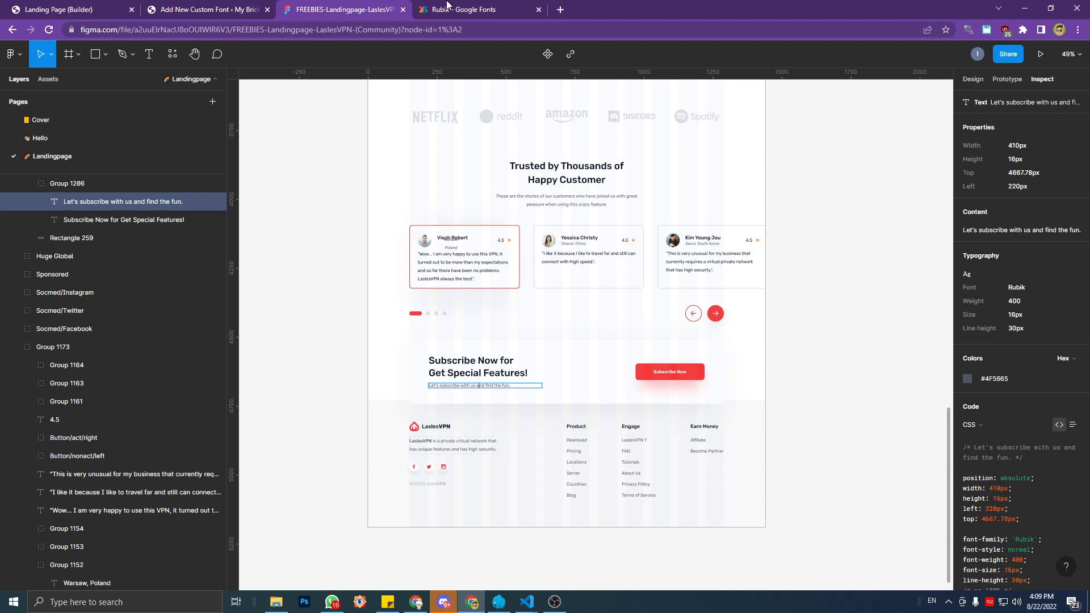
# Switch to the Rubik page on Google Fonts and check the style name for weight 700.
pyautogui.click(447, 7)
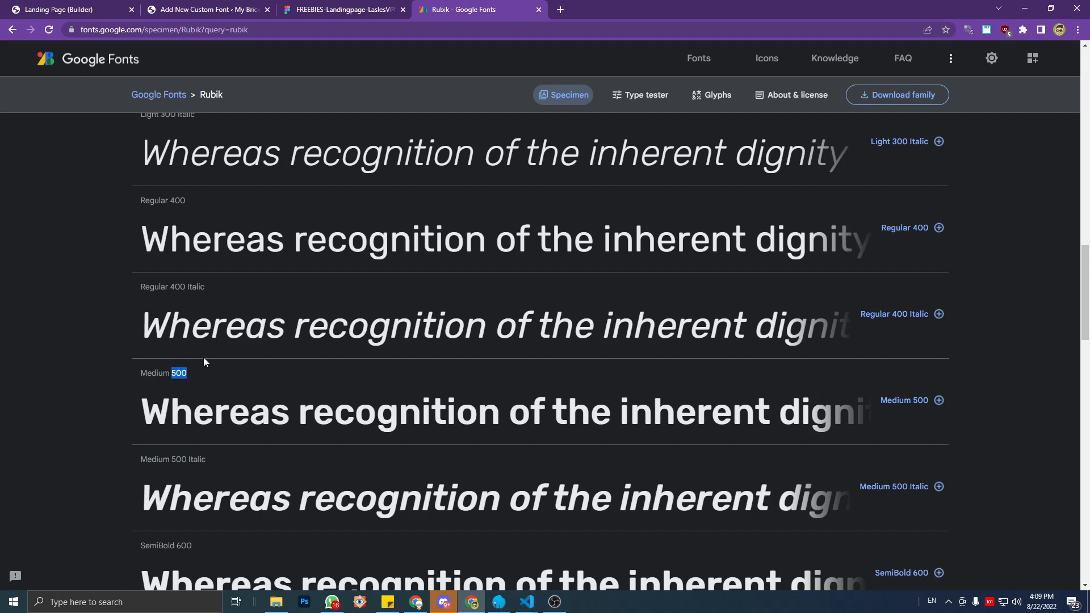
pyautogui.scroll(-2, 205, 362)
pyautogui.scroll(-3, 201, 384)
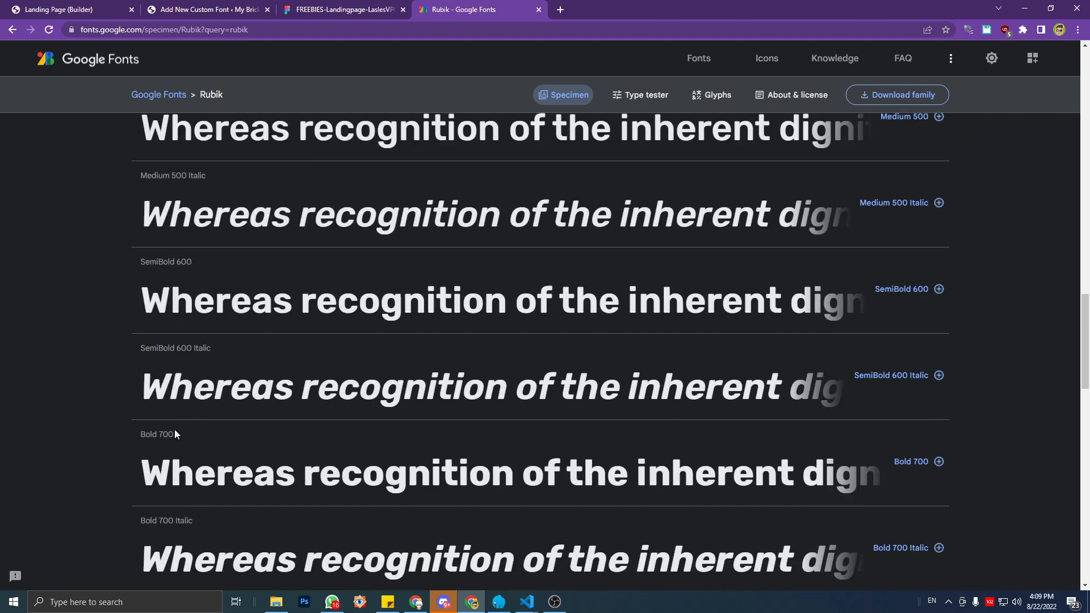
# Return to the Rubik custom font form and add a second font variant with weight 500 (Medium).
pyautogui.click(193, 8)
pyautogui.click(172, 182)
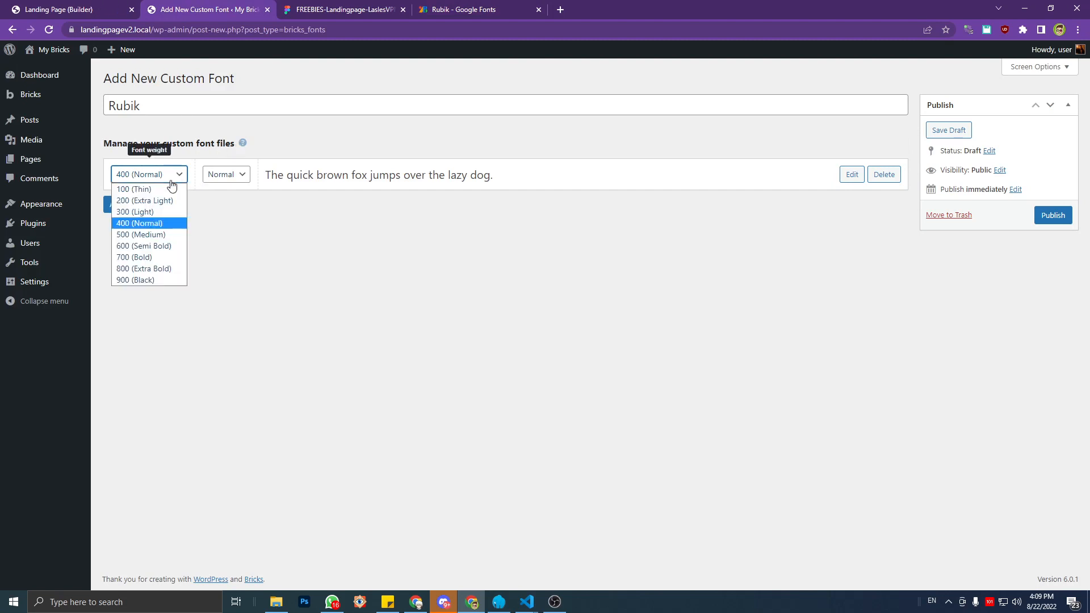
pyautogui.click(172, 181)
pyautogui.click(172, 181)
pyautogui.click(158, 204)
pyautogui.click(158, 204)
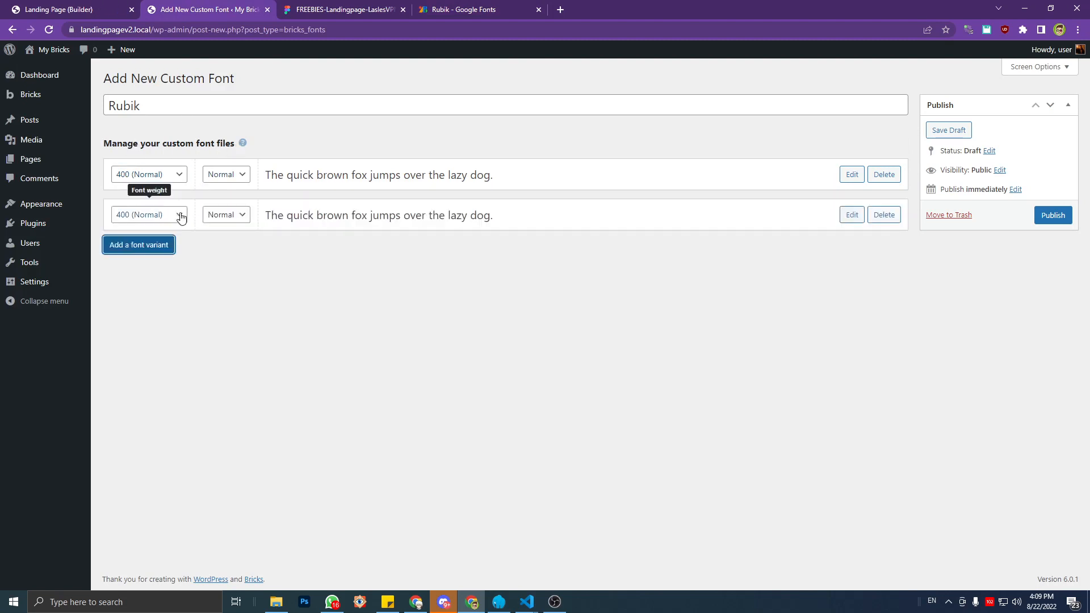
pyautogui.click(157, 215)
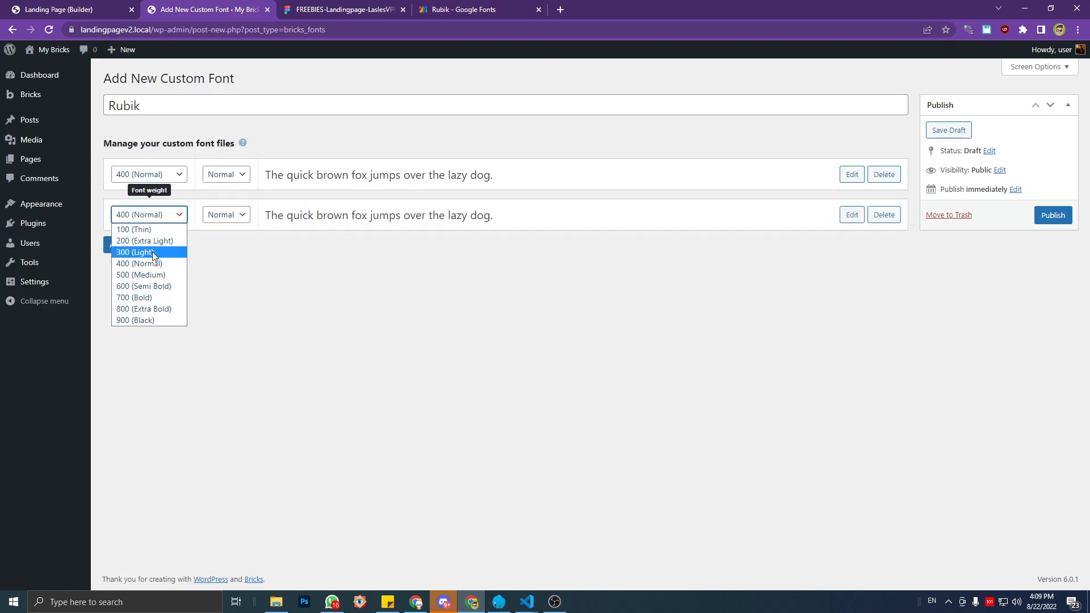
pyautogui.click(149, 275)
# Add a third font variant to the Rubik custom font with weight 700 (Bold).
pyautogui.click(145, 245)
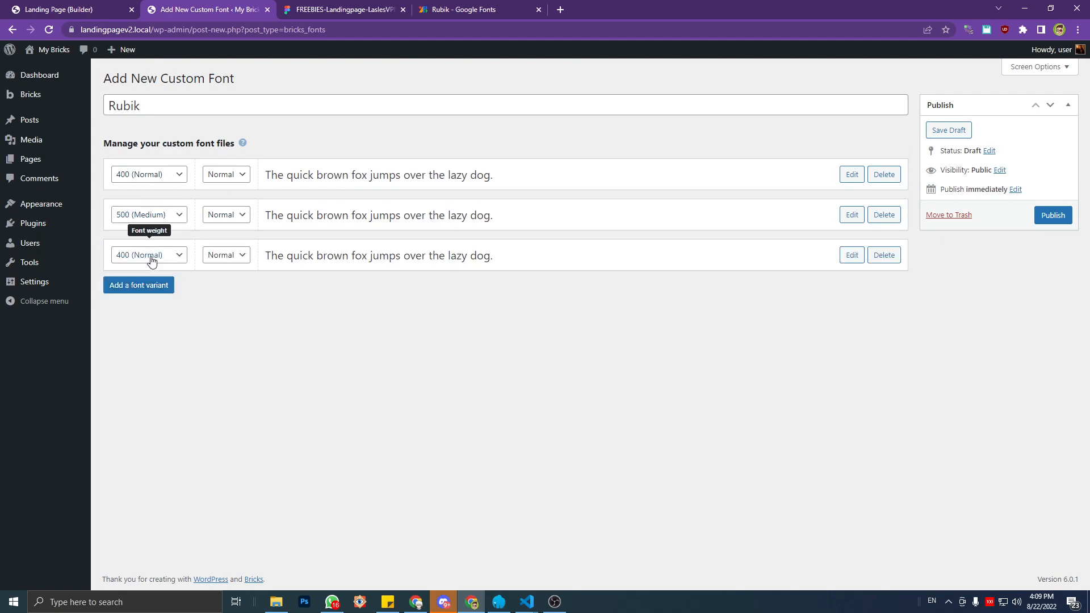
pyautogui.click(148, 258)
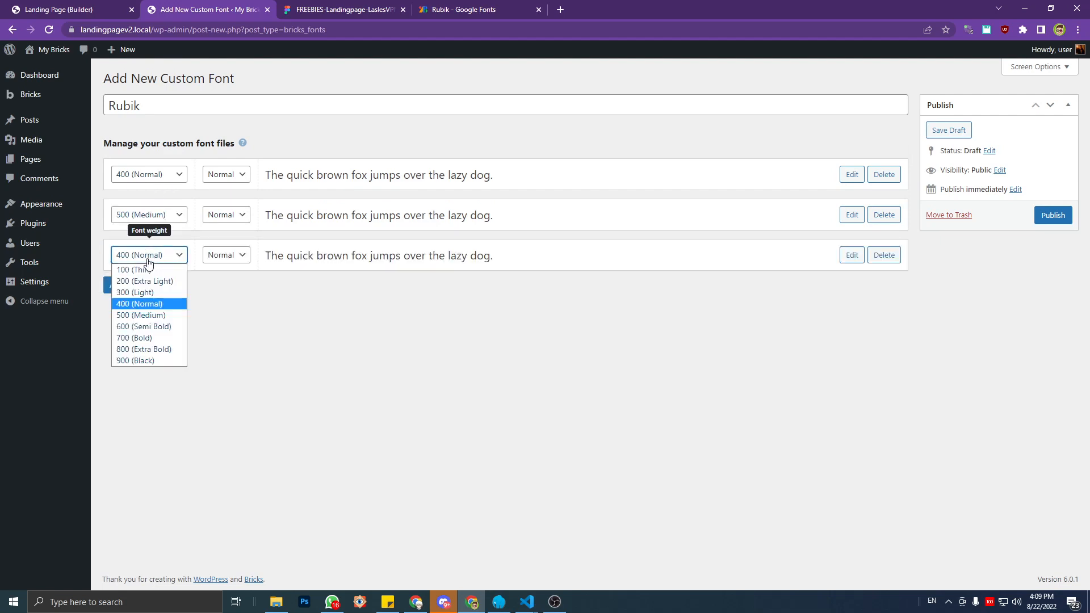
pyautogui.click(135, 338)
# Open the 400 (Normal) variant's font file fields and copy the path of the downloaded Rubik static folder from File Explorer.
pyautogui.click(851, 175)
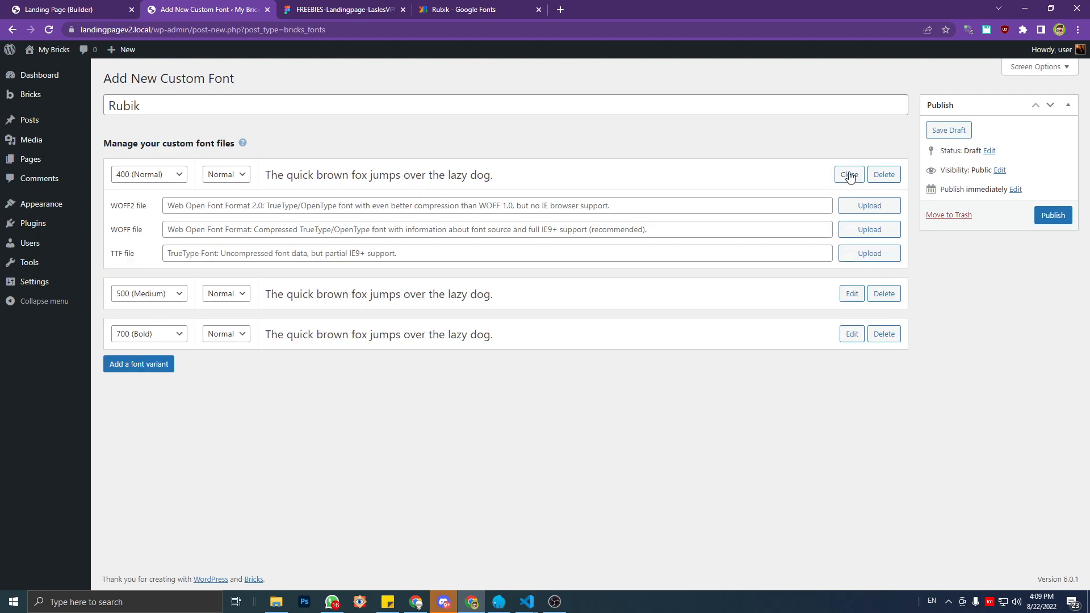
pyautogui.click(246, 210)
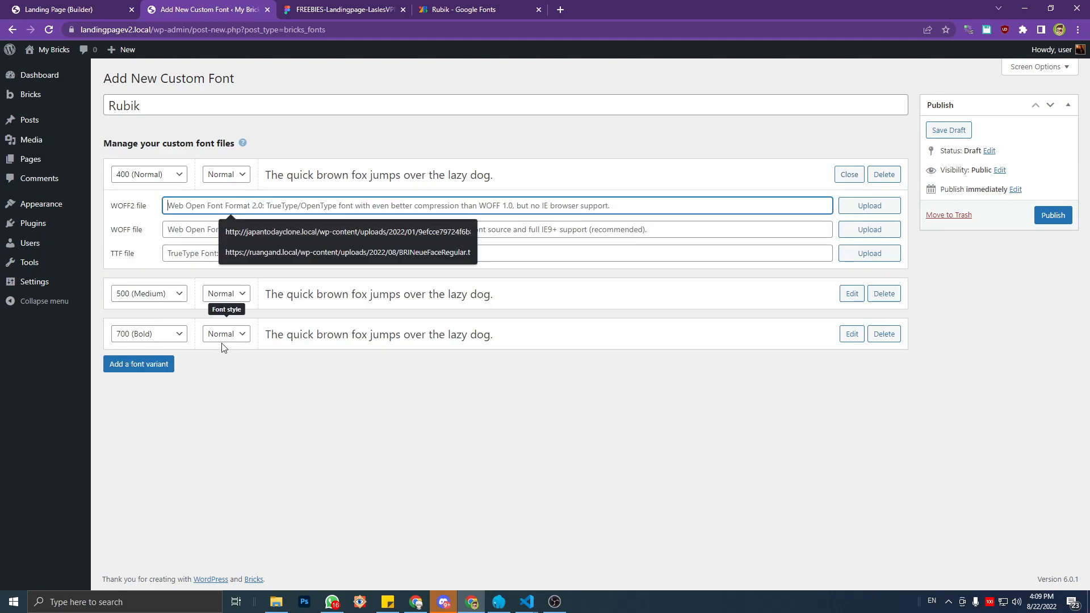
pyautogui.click(294, 330)
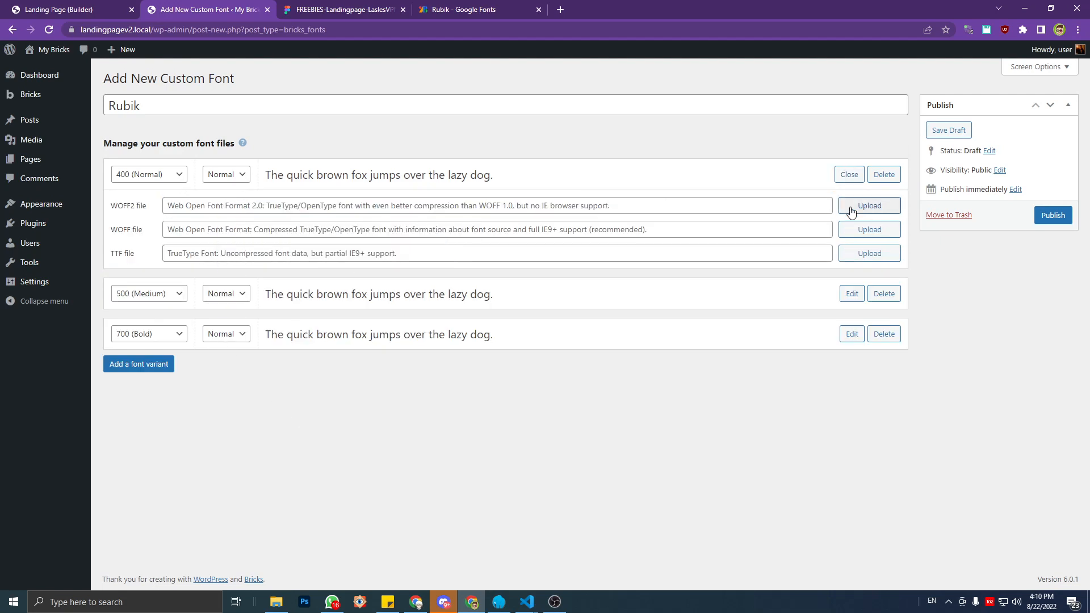
pyautogui.click(276, 602)
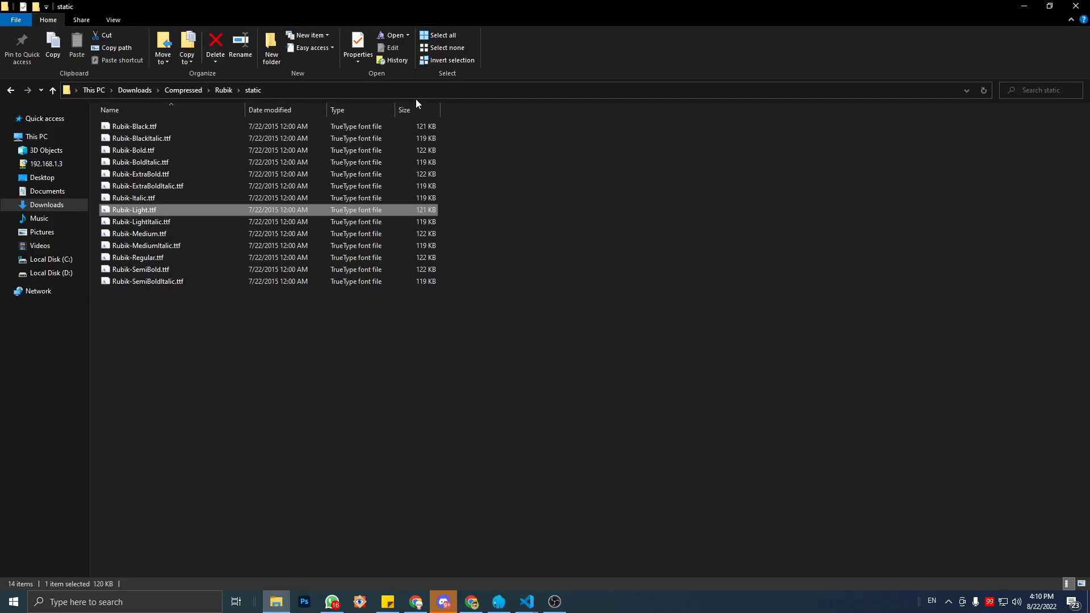
pyautogui.click(427, 90)
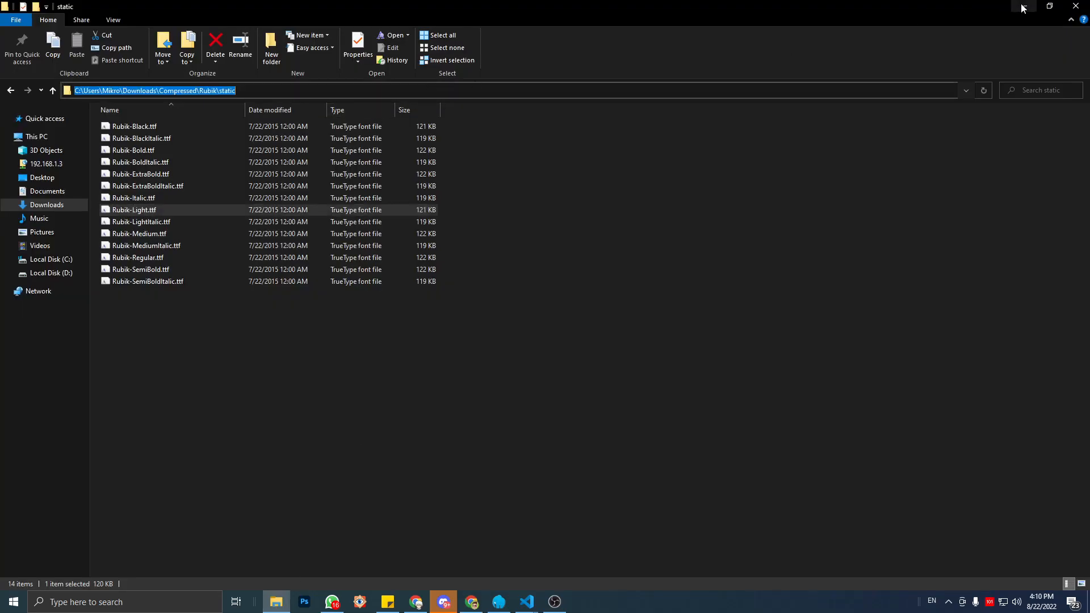
pyautogui.hotkey('alt', 'Tab')
pyautogui.click(335, 248)
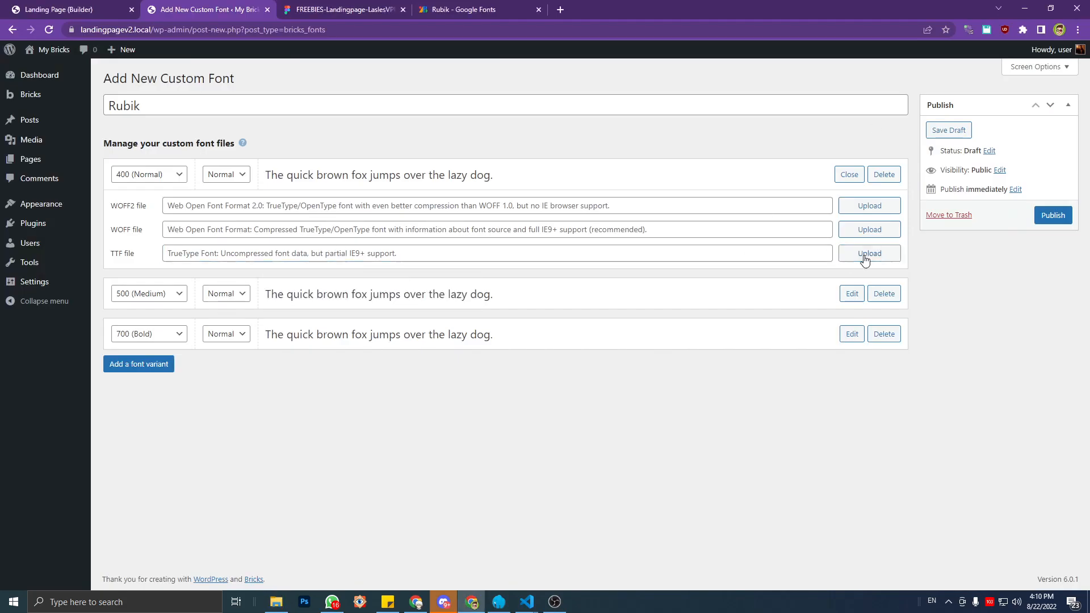
# Upload Rubik-Regular.ttf from the Rubik static folder as the TTF file of the 400 (Normal) variant.
pyautogui.click(864, 256)
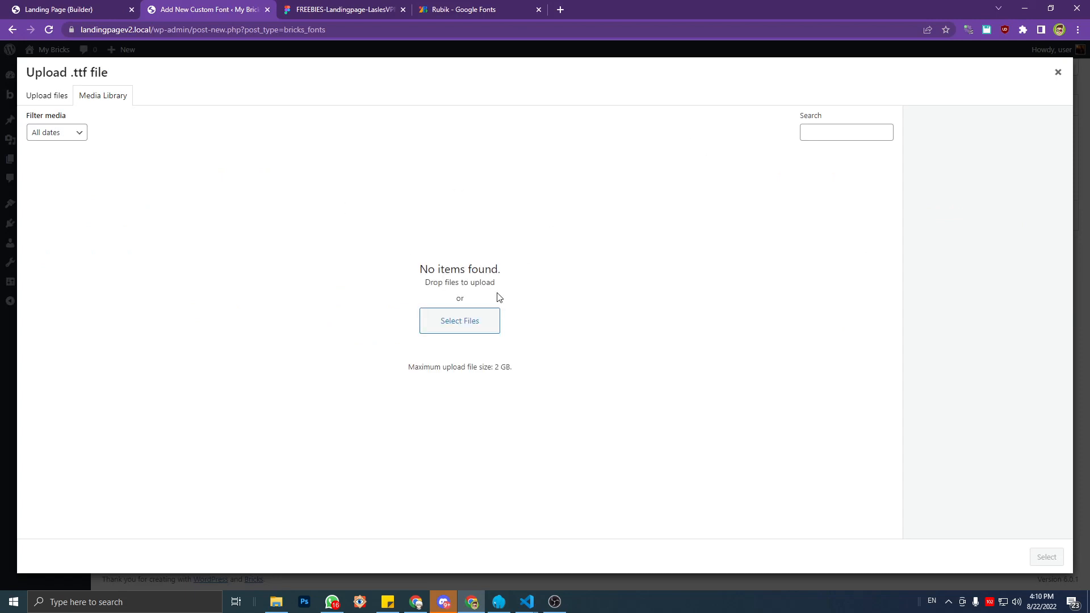
pyautogui.click(470, 320)
pyautogui.click(190, 30)
pyautogui.write('C:\\Users\\Mikro\\Downloads\\Compressed\\Rubik\\static')
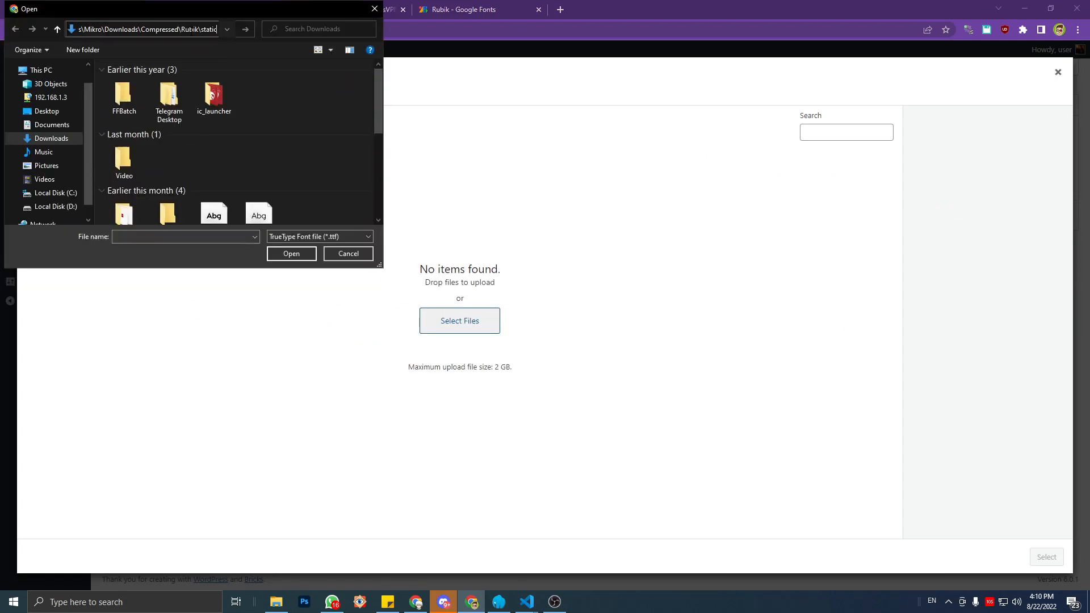
pyautogui.press('Return')
pyautogui.click(179, 107)
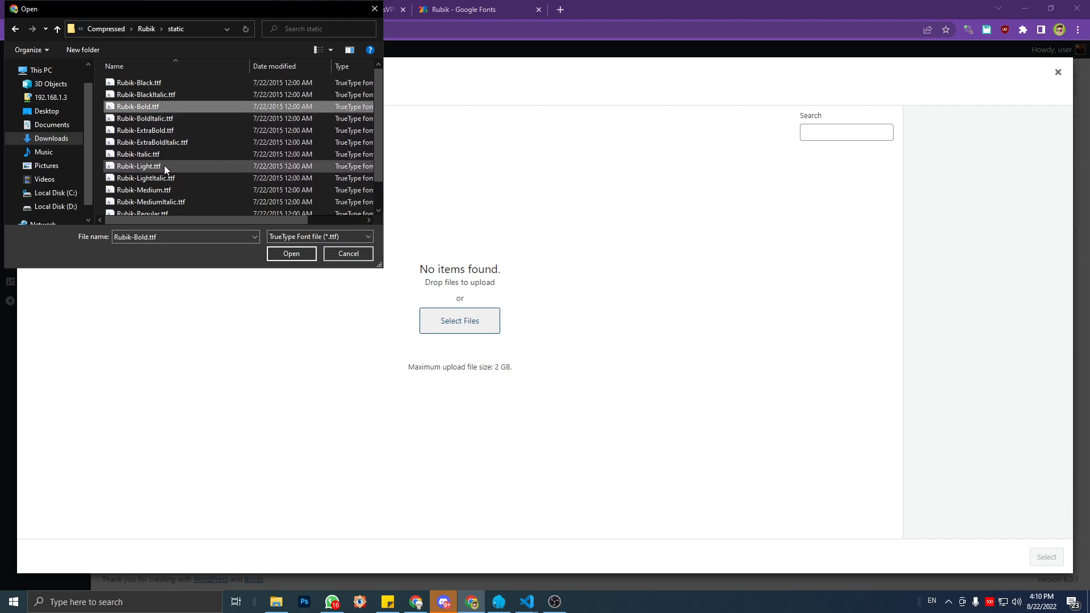
pyautogui.scroll(-1, 164, 190)
pyautogui.click(166, 185)
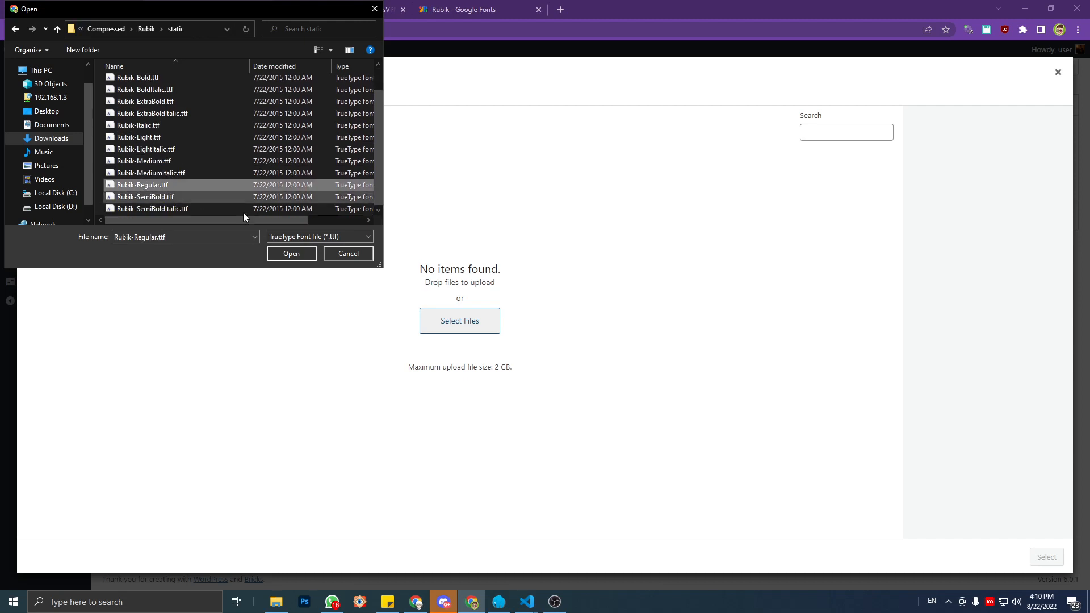
pyautogui.click(285, 254)
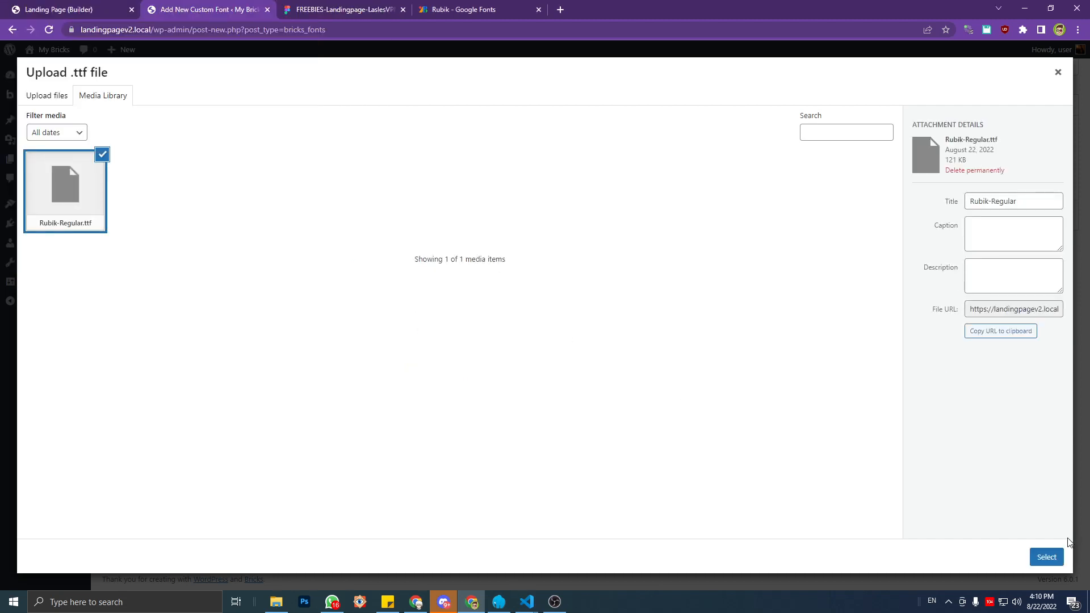
pyautogui.click(1047, 558)
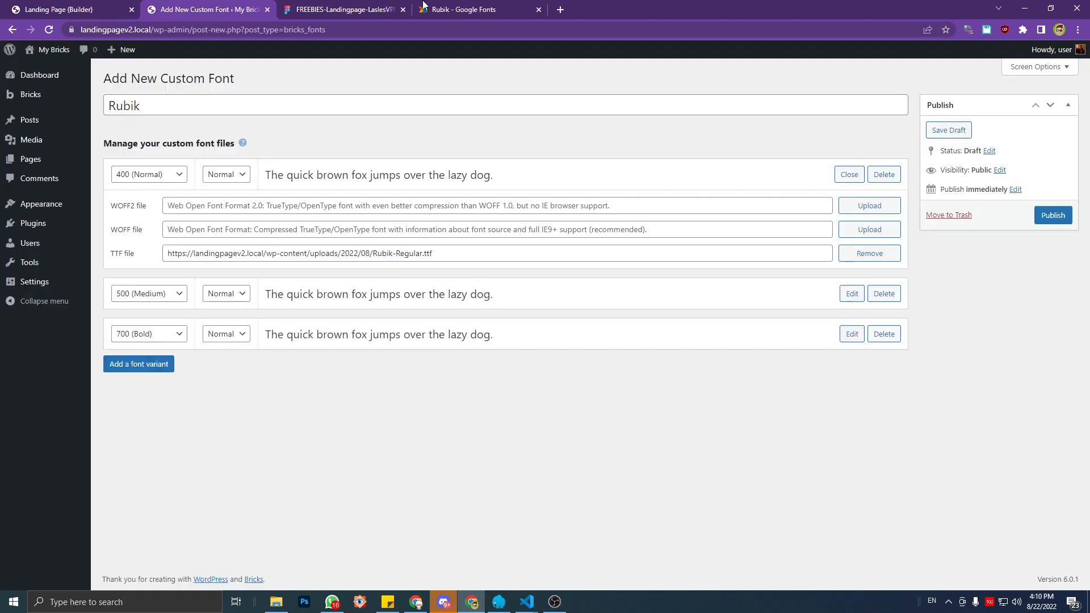
# Upload Rubik-Medium.ttf as the TTF file of the 500 (Medium) variant.
pyautogui.click(423, 7)
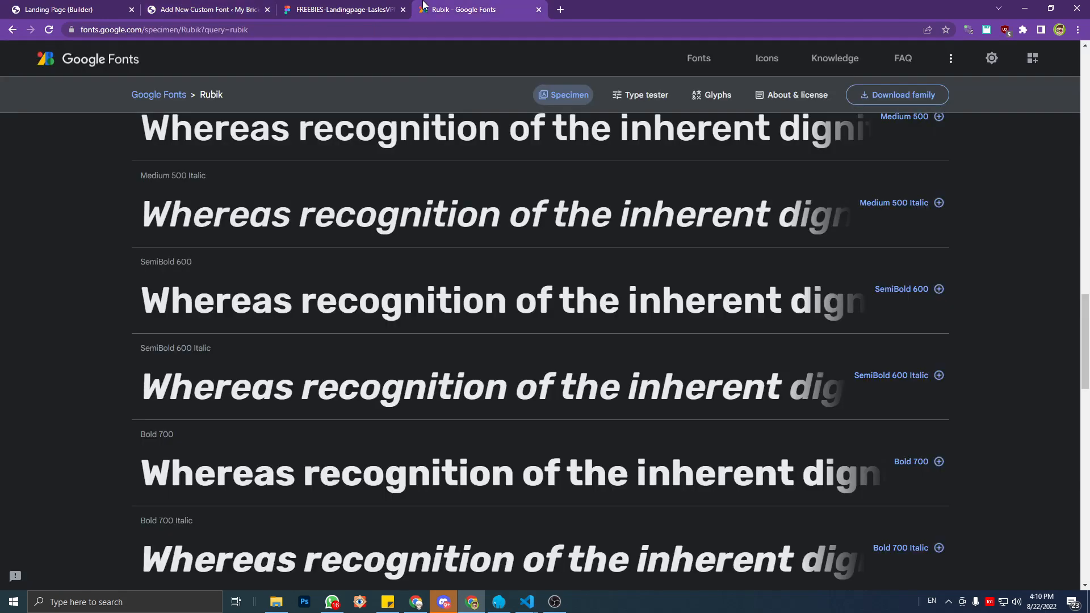
pyautogui.click(234, 8)
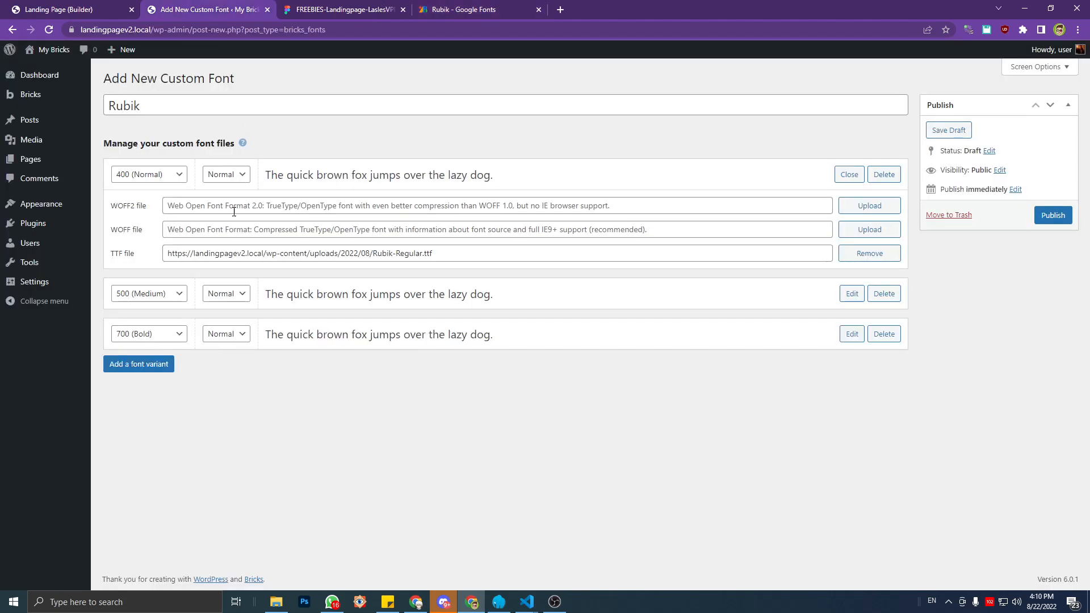
pyautogui.click(857, 299)
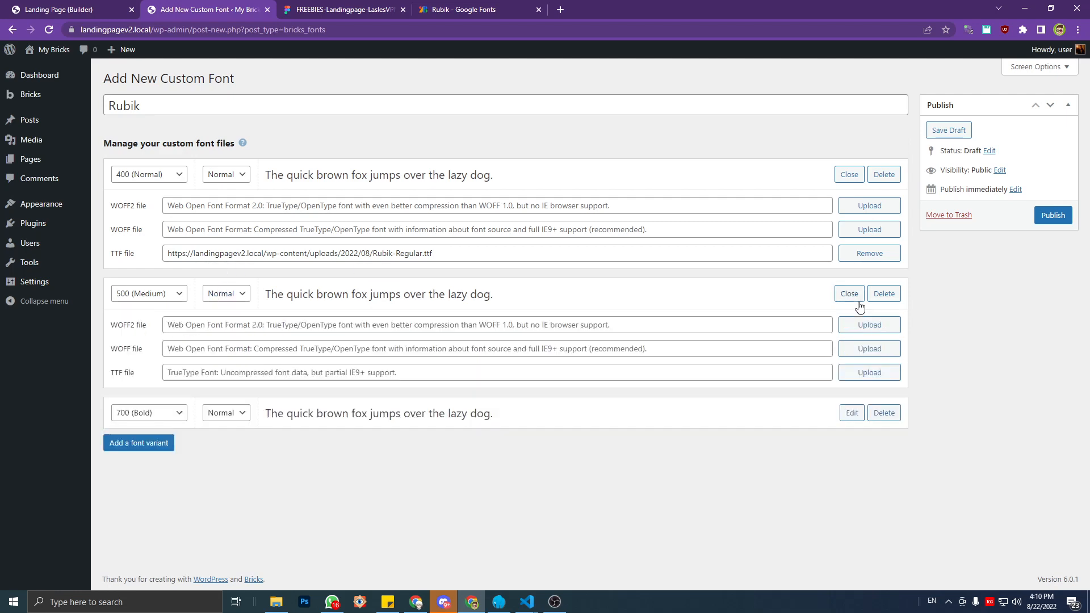
pyautogui.click(863, 373)
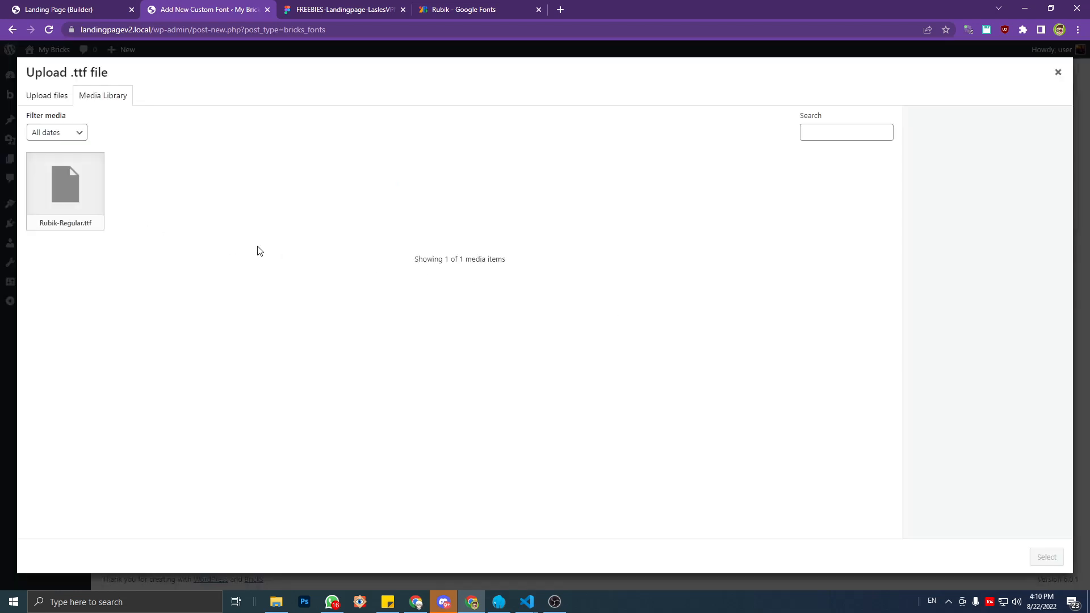
pyautogui.click(50, 97)
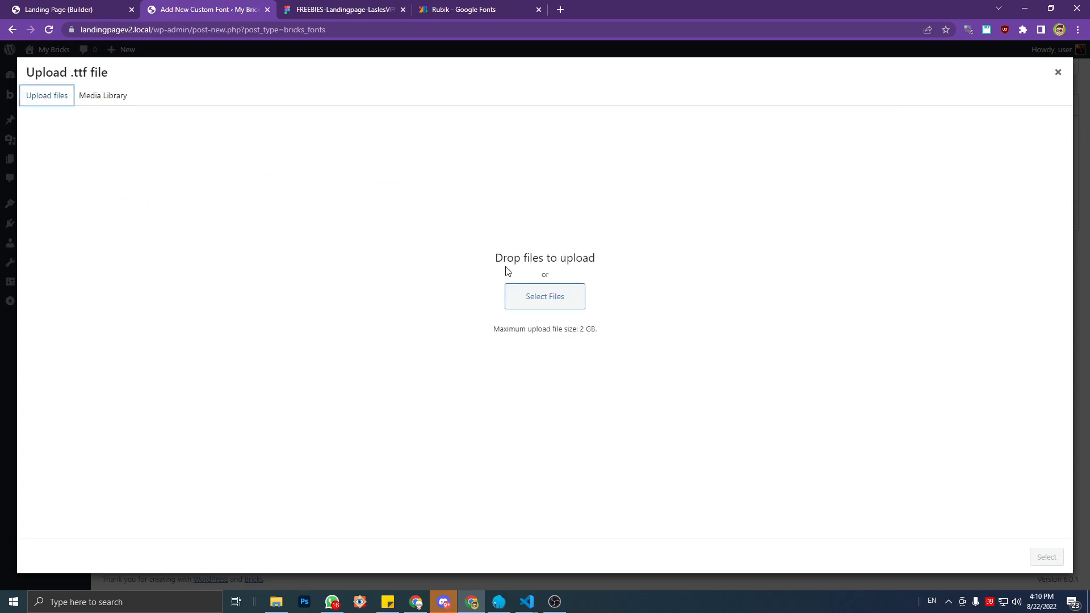
pyautogui.click(550, 288)
pyautogui.click(210, 153)
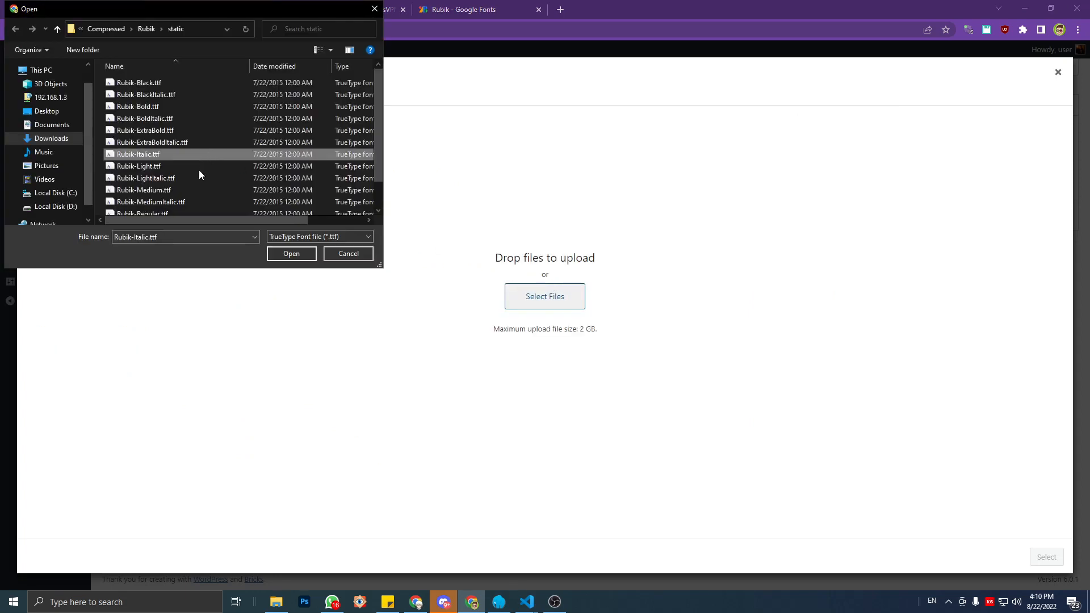
pyautogui.click(193, 191)
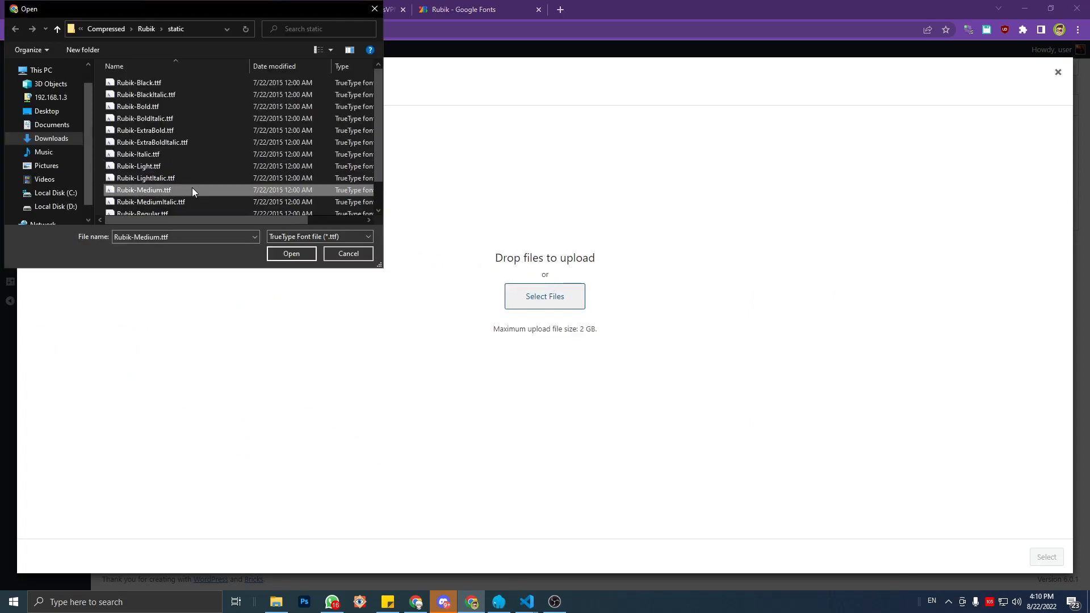
pyautogui.click(278, 252)
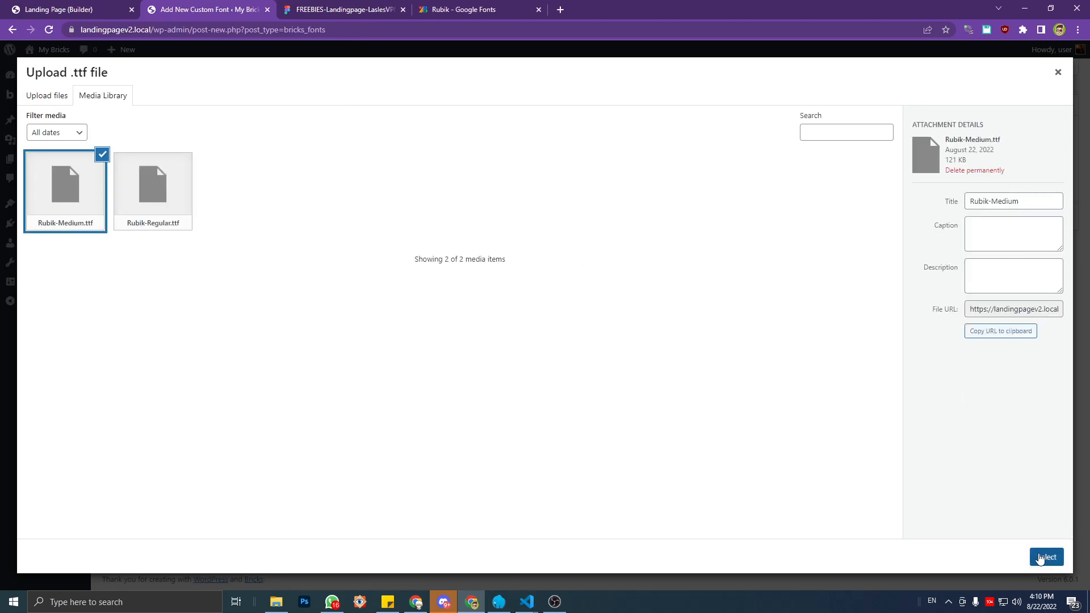
pyautogui.click(1046, 557)
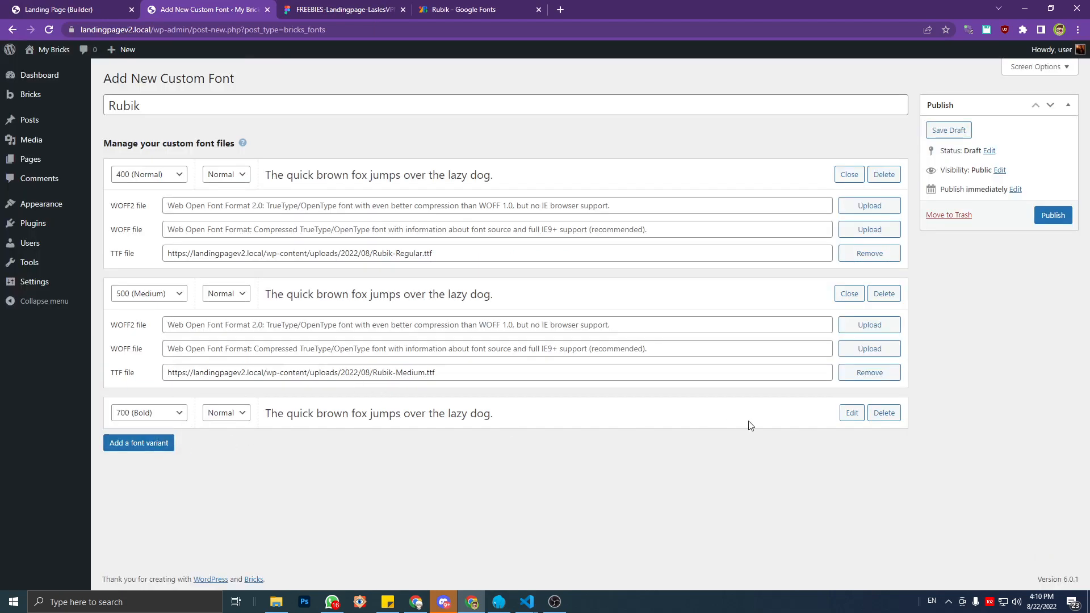
# Upload Rubik-Bold.ttf as the TTF file of the 700 (Bold) variant.
pyautogui.click(845, 414)
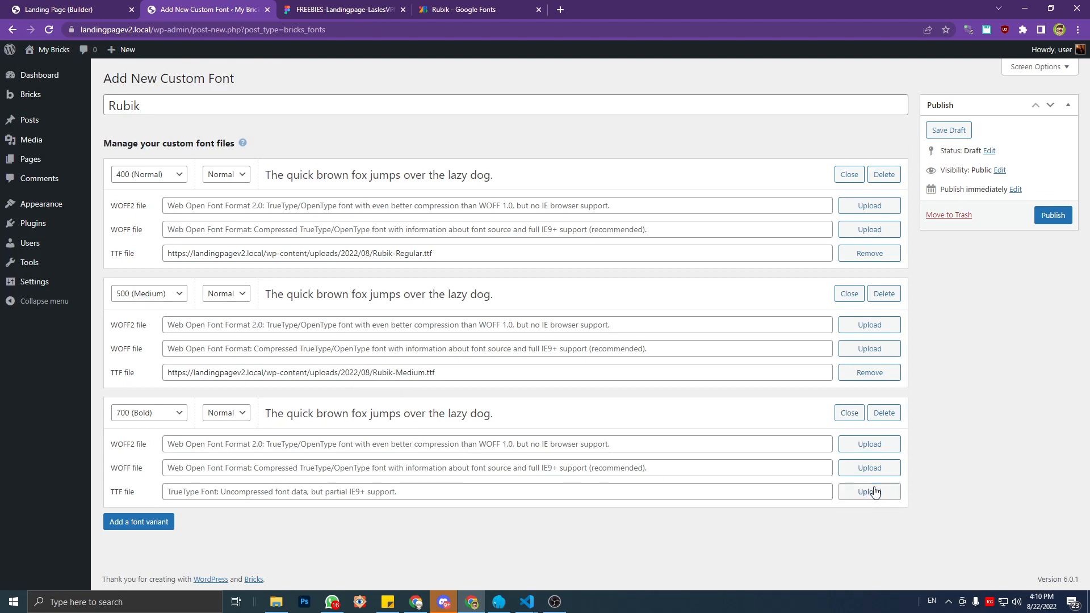
pyautogui.click(858, 493)
pyautogui.click(47, 95)
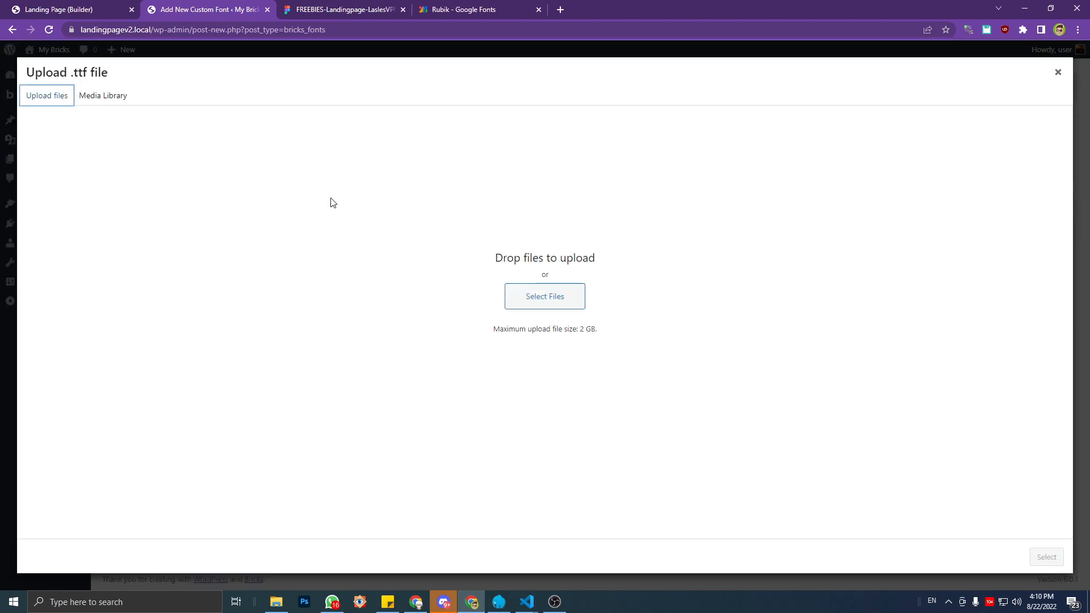
pyautogui.click(523, 291)
pyautogui.click(234, 168)
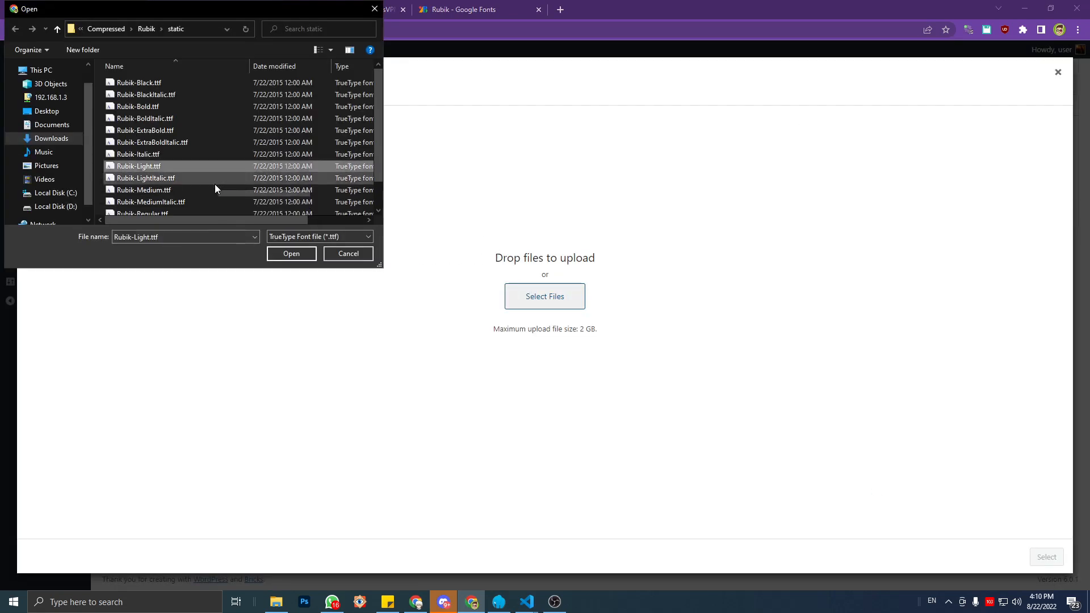
pyautogui.click(149, 106)
pyautogui.click(292, 256)
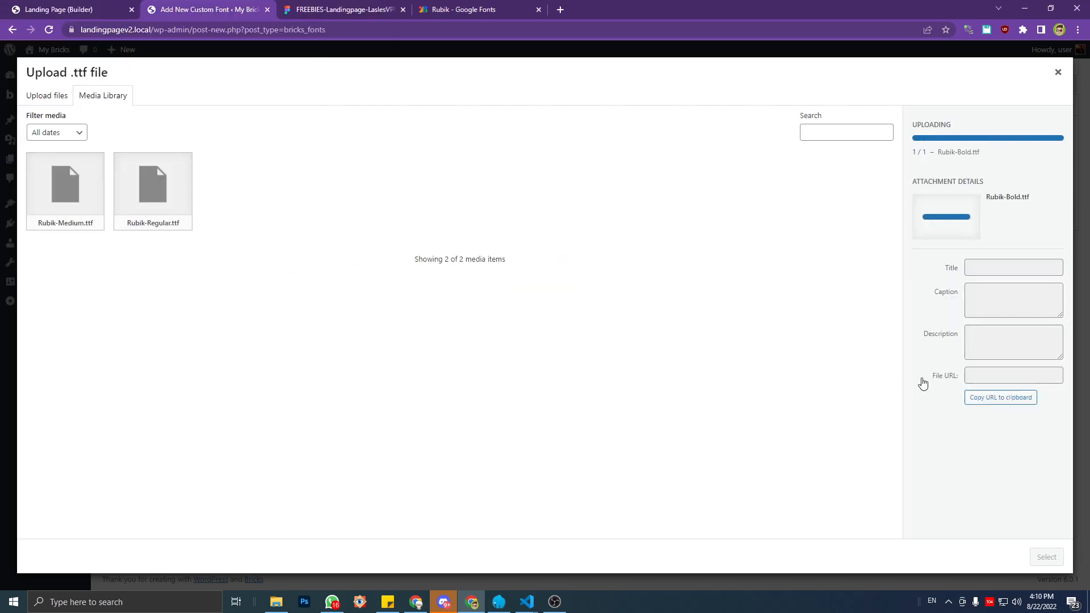
pyautogui.click(1047, 557)
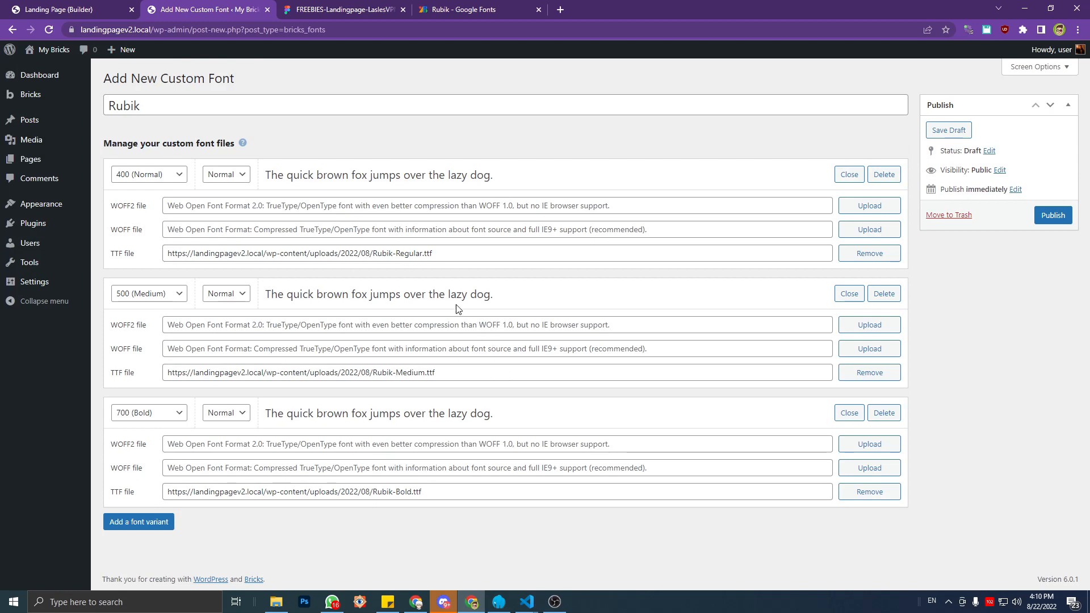
# Review the Rubik styles on Google Fonts and the variable font files in the downloaded Rubik folder in File Explorer.
pyautogui.click(437, 5)
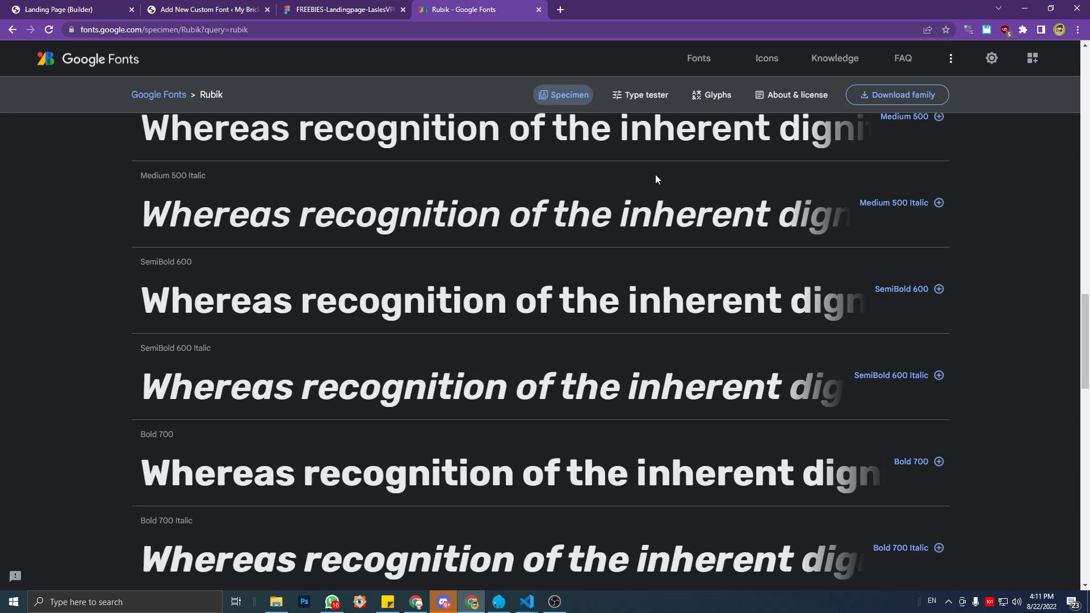
pyautogui.scroll(1, 656, 179)
pyautogui.scroll(-7, 656, 179)
pyautogui.click(242, 5)
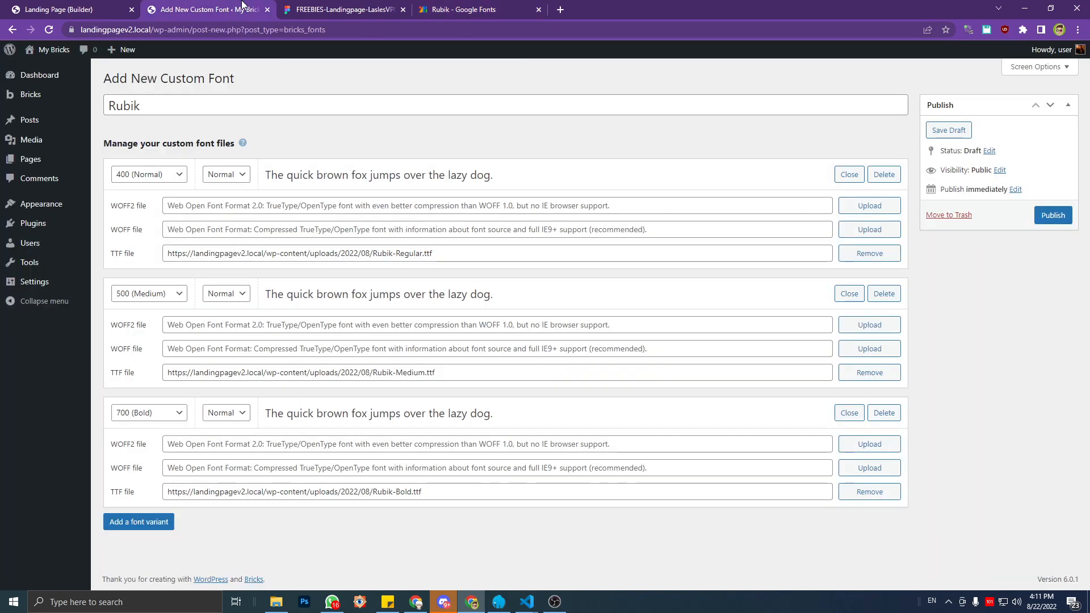
pyautogui.click(276, 602)
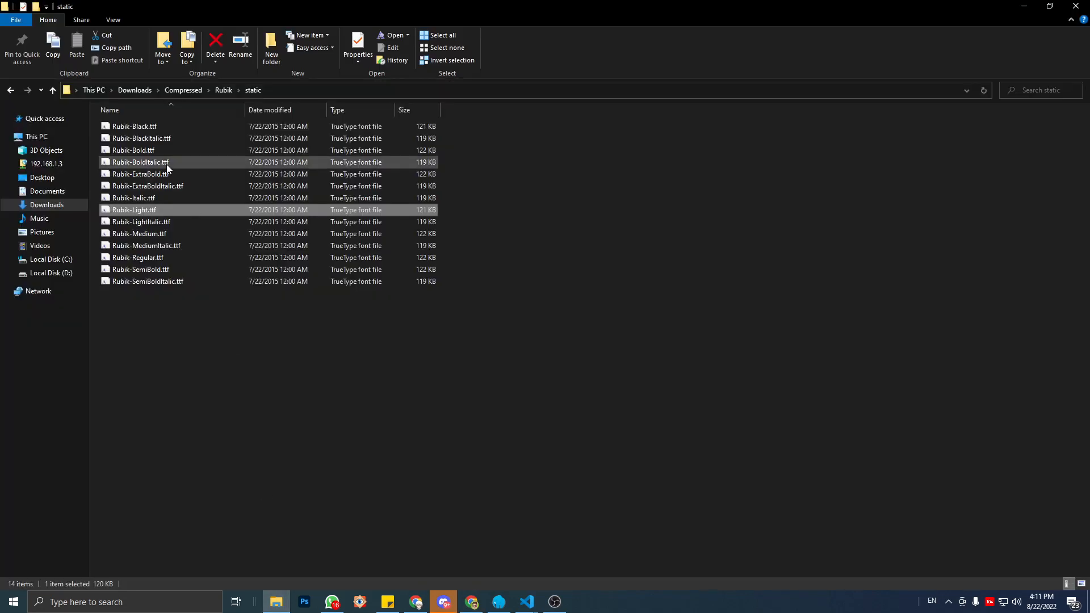
pyautogui.click(54, 91)
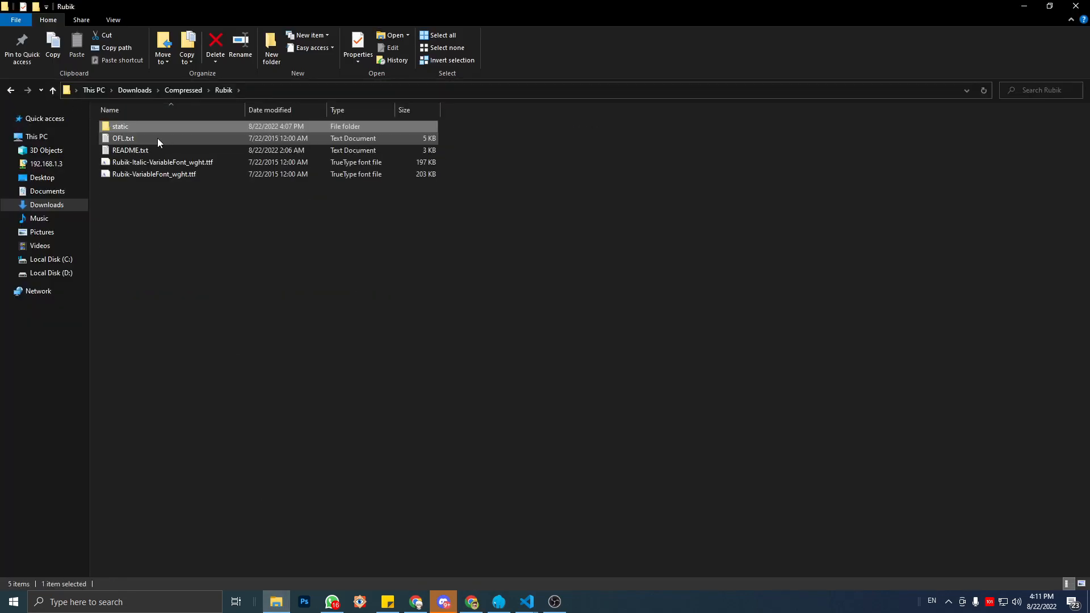
pyautogui.click(160, 162)
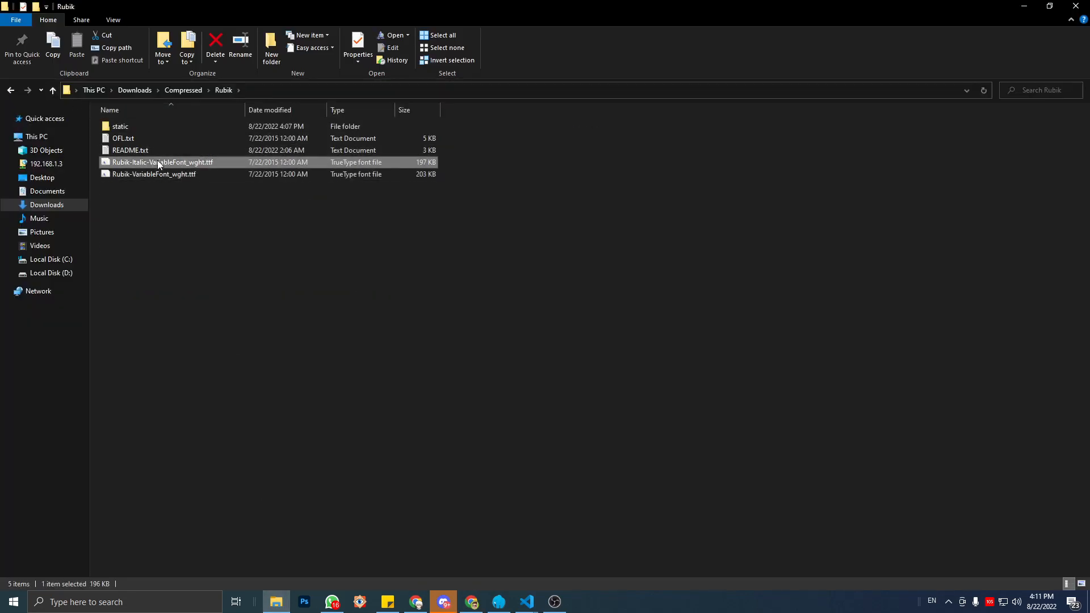
pyautogui.click(162, 153)
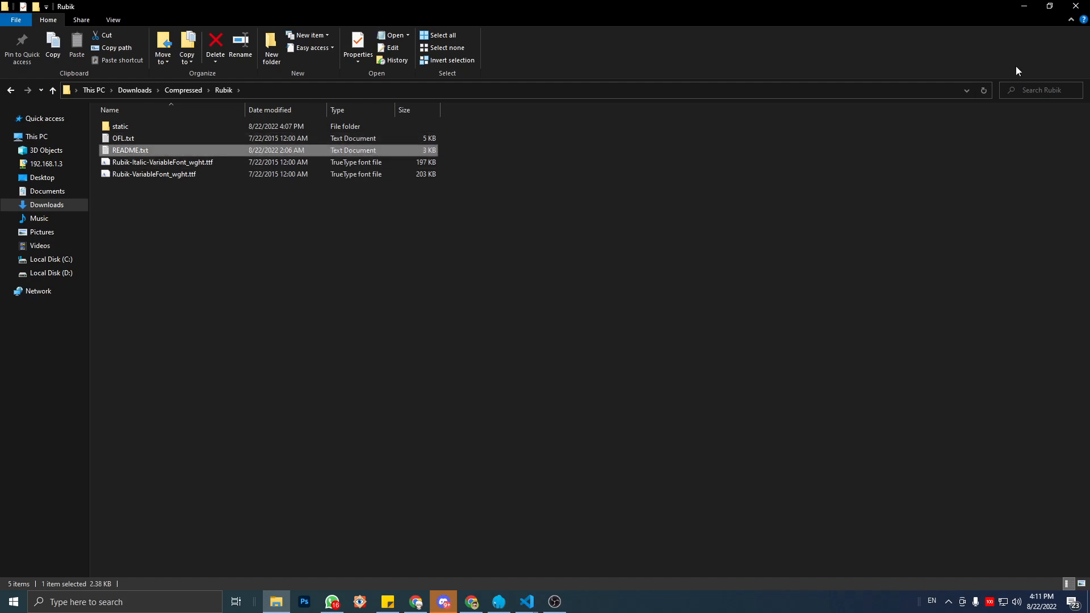
pyautogui.click(1024, 7)
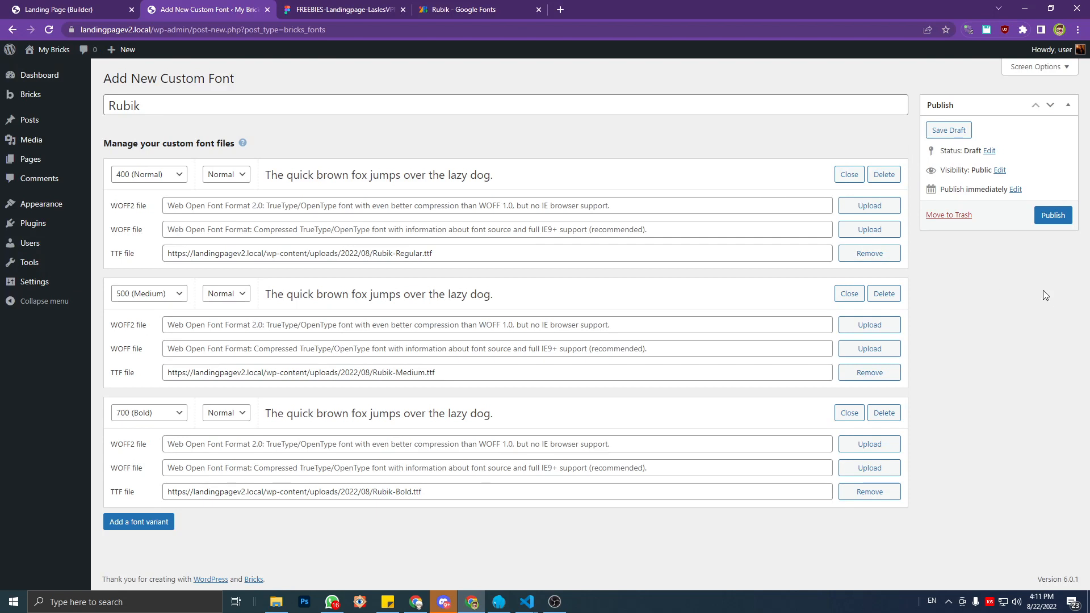
# Publish the Rubik custom font and switch to the Landing Page builder.
pyautogui.click(1055, 220)
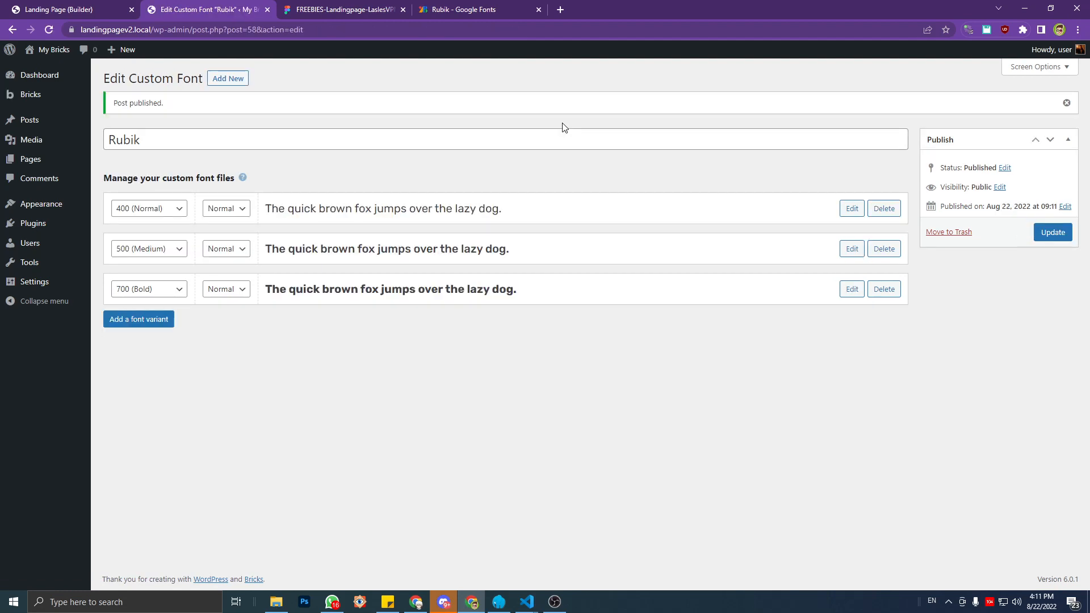
pyautogui.click(83, 9)
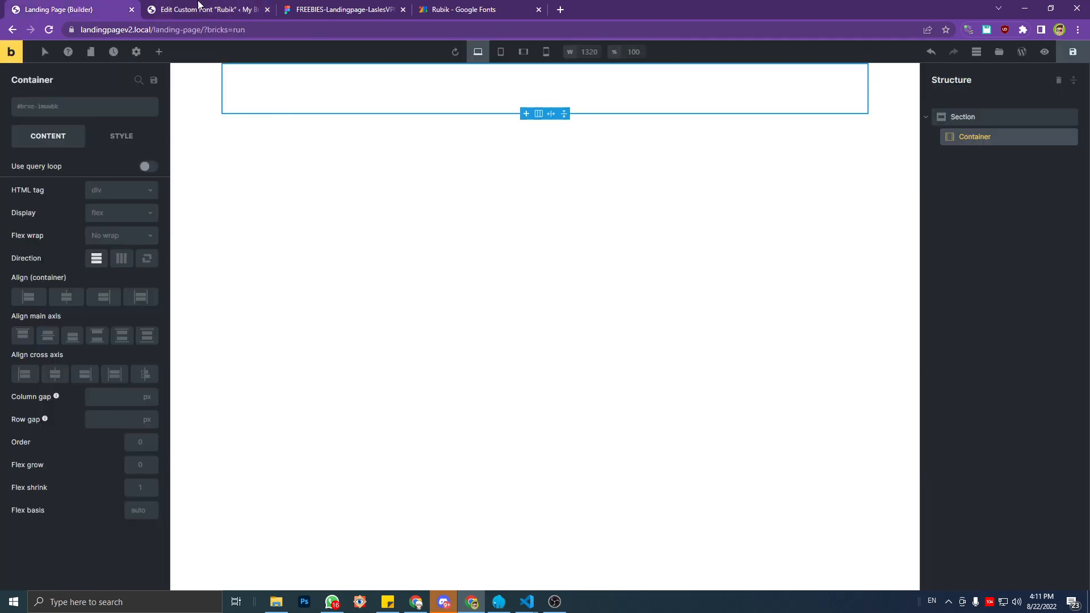
# Save the landing page and reload the builder so the custom font is picked up.
pyautogui.click(159, 51)
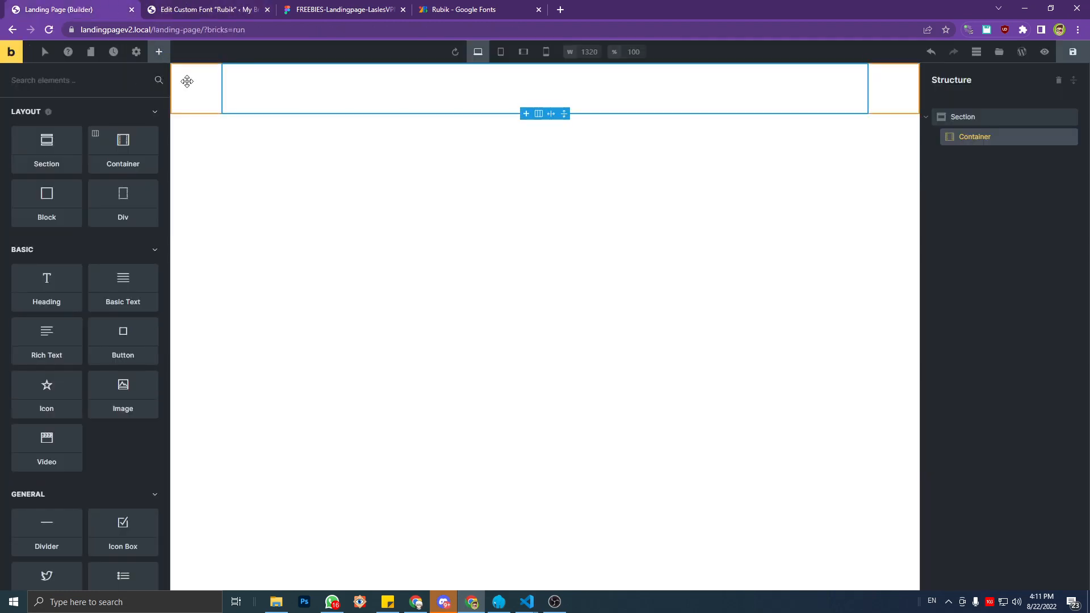
pyautogui.click(1074, 52)
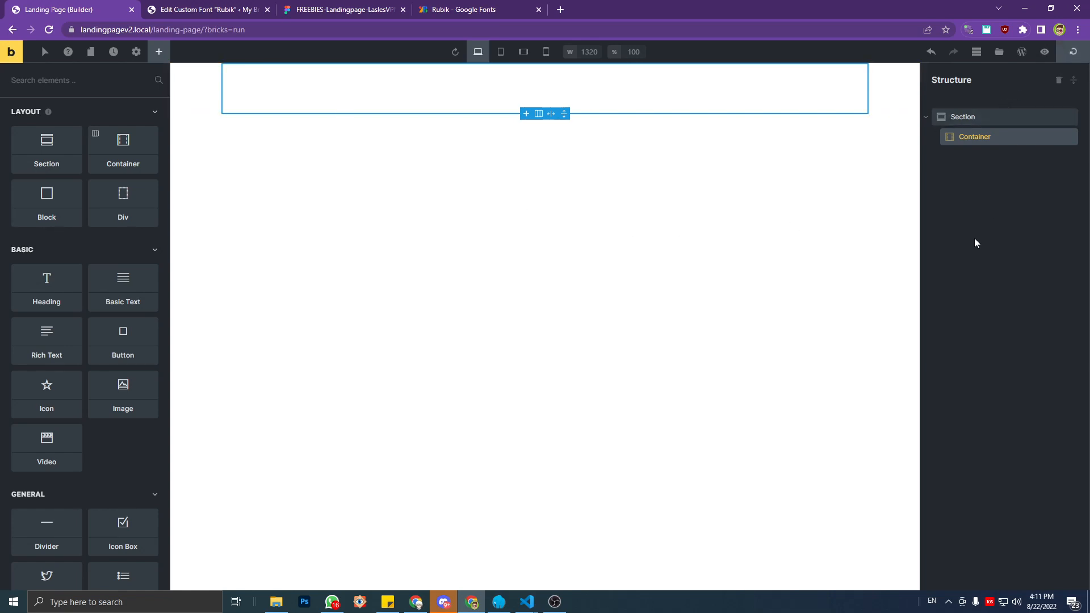
pyautogui.press('F5')
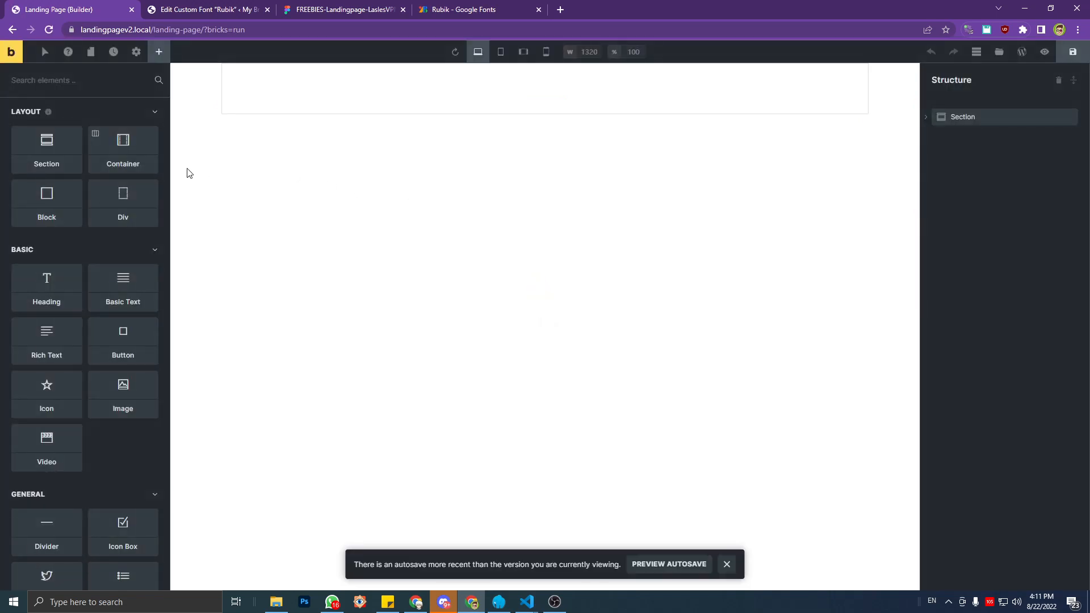
# Set the font family of all headings to the custom font Rubik in the LandingPagev2 theme style.
pyautogui.click(136, 52)
pyautogui.click(85, 113)
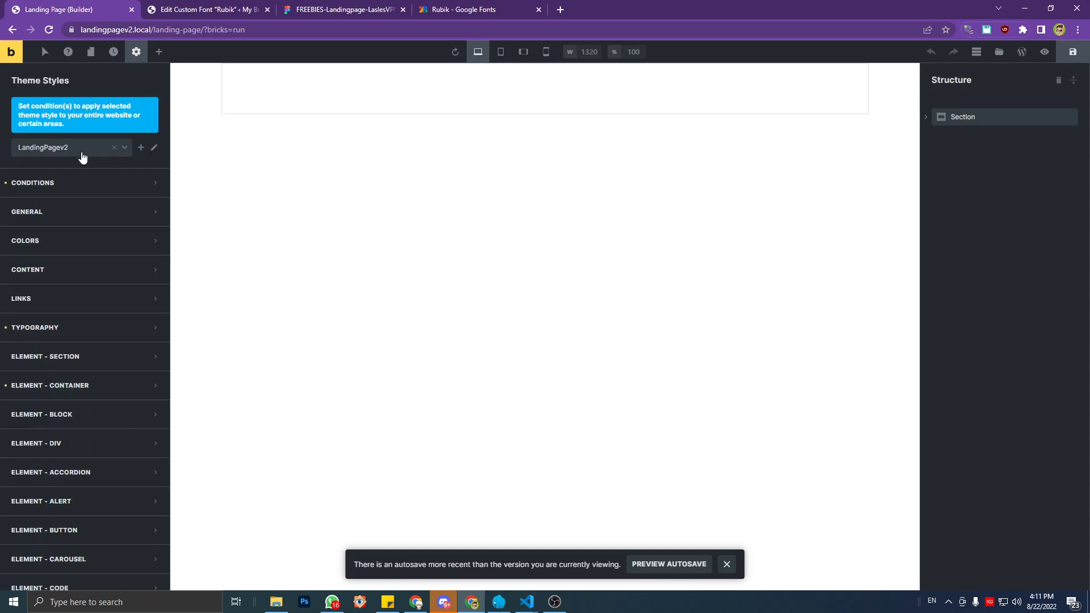
pyautogui.click(72, 326)
pyautogui.scroll(-3, 113, 347)
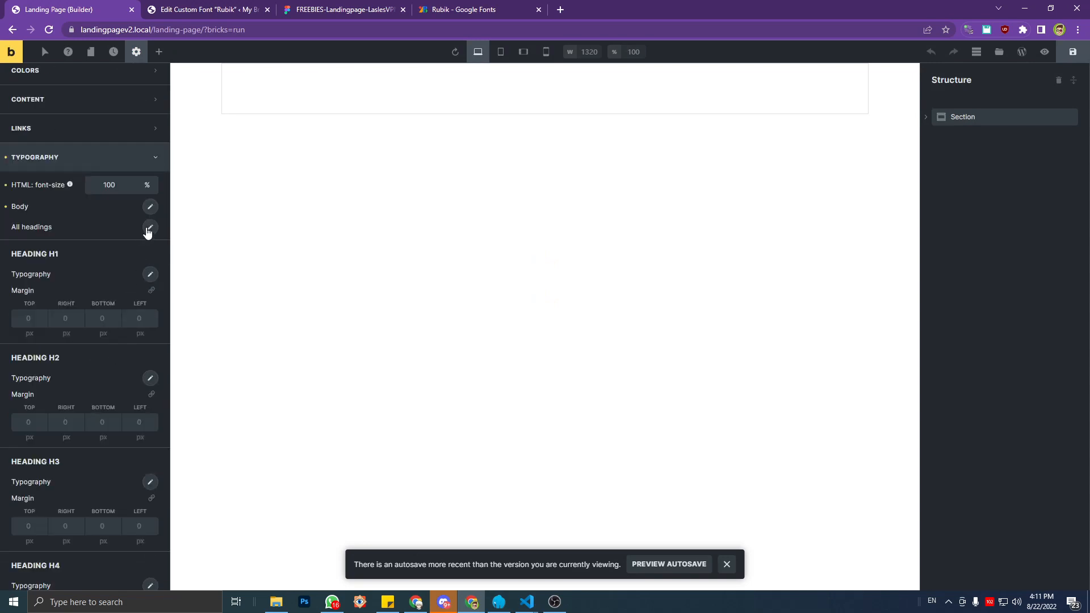
pyautogui.click(149, 227)
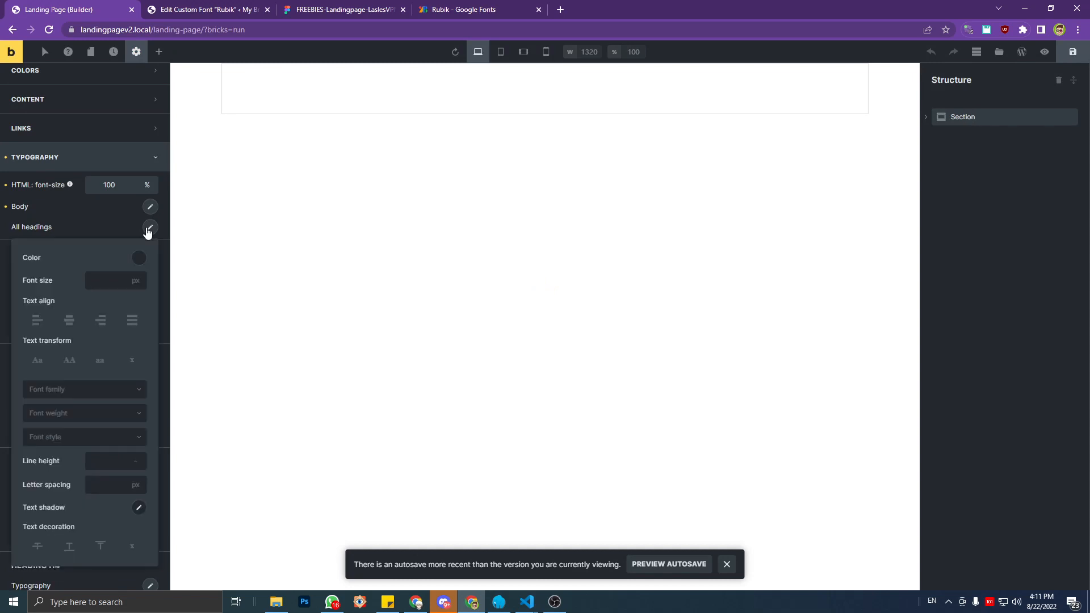
pyautogui.click(80, 390)
pyautogui.scroll(2, 73, 427)
pyautogui.scroll(-4, 80, 433)
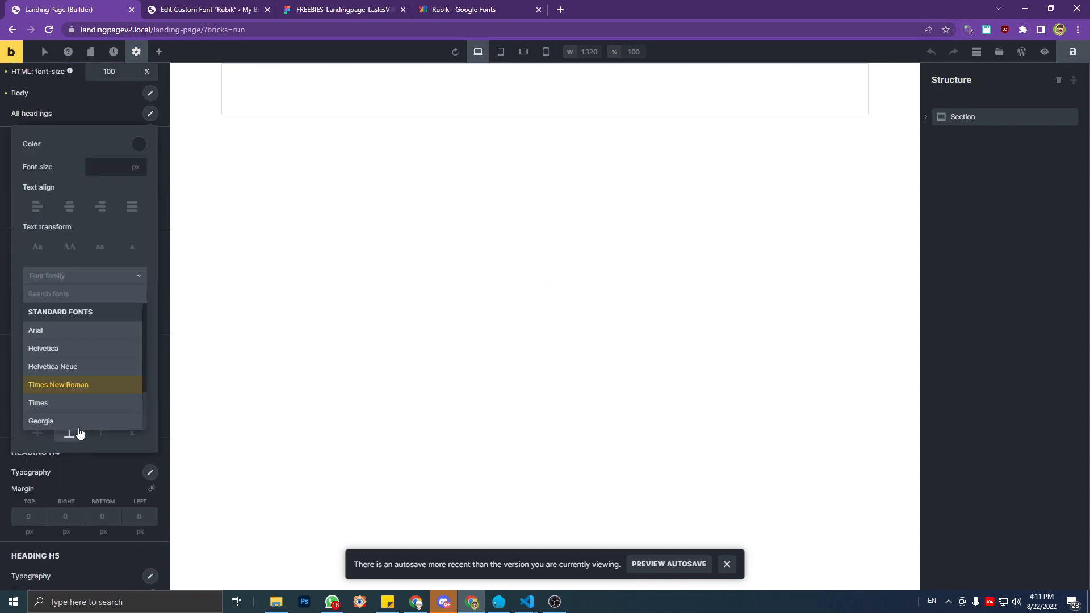
pyautogui.scroll(-1, 78, 409)
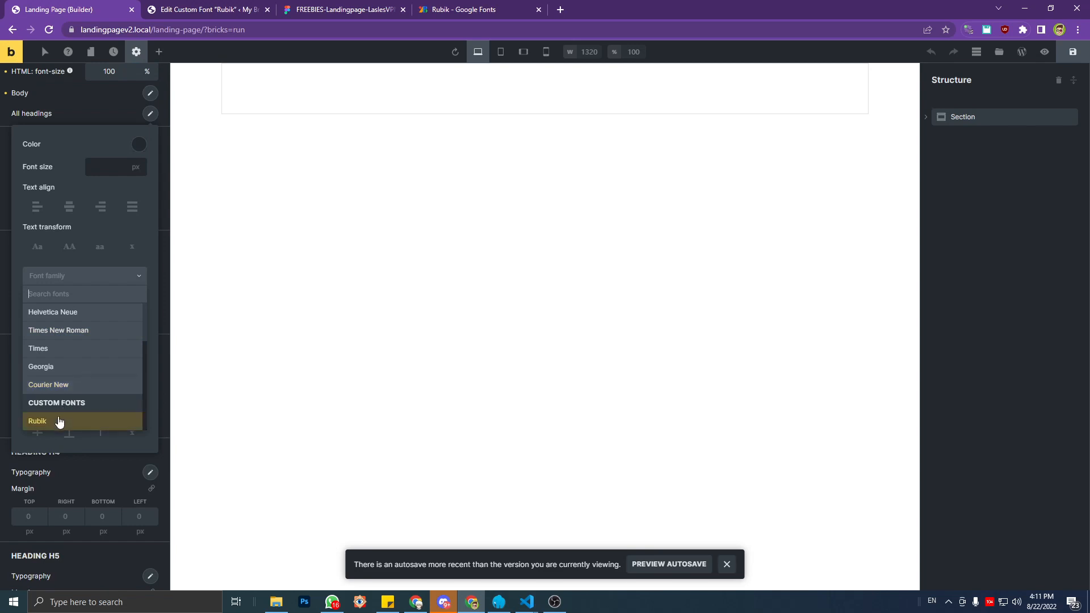
pyautogui.click(57, 422)
pyautogui.click(69, 304)
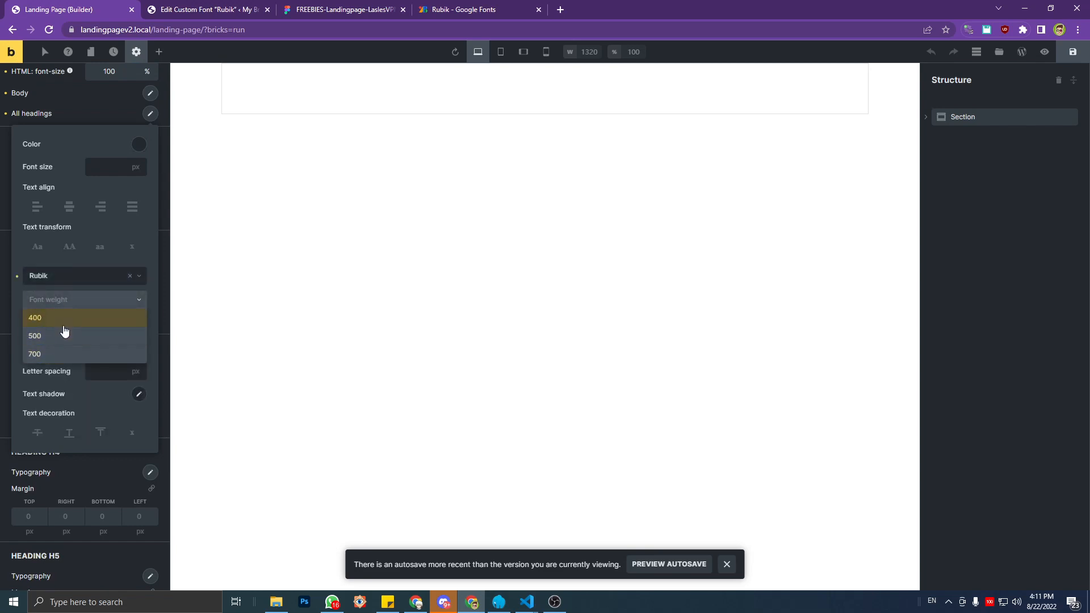
pyautogui.click(588, 191)
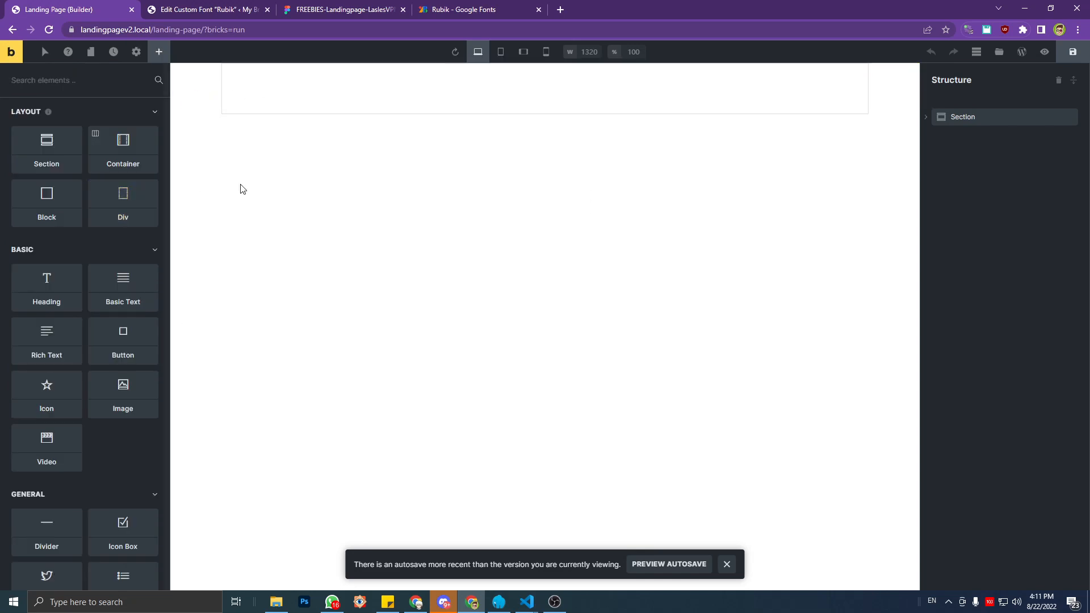
# Clear the typography override for all headings in the LandingPagev2 theme style.
pyautogui.scroll(-2, 160, 268)
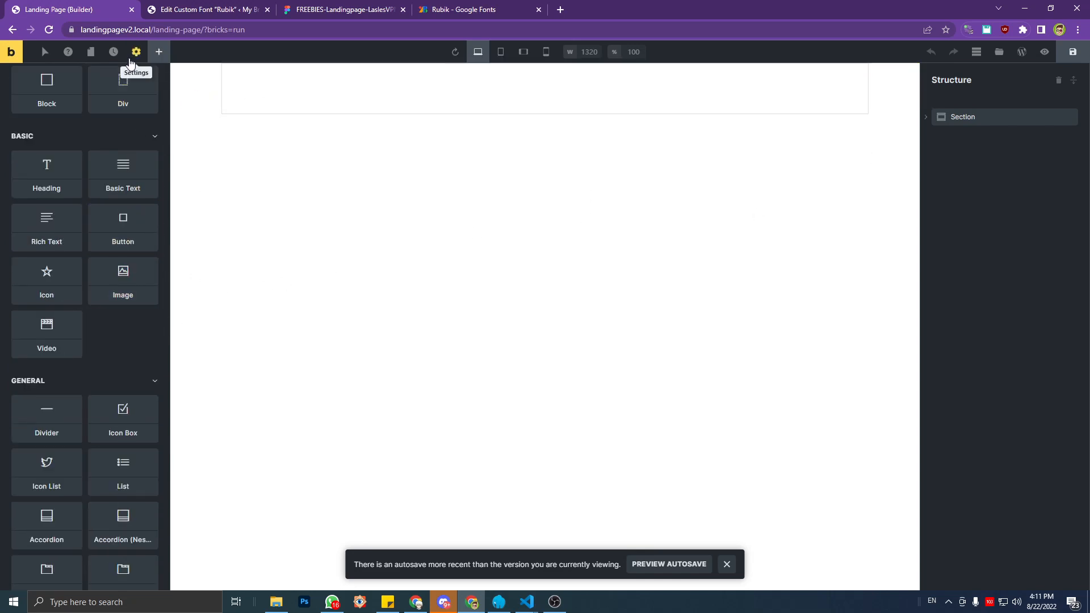
pyautogui.click(136, 51)
pyautogui.click(51, 112)
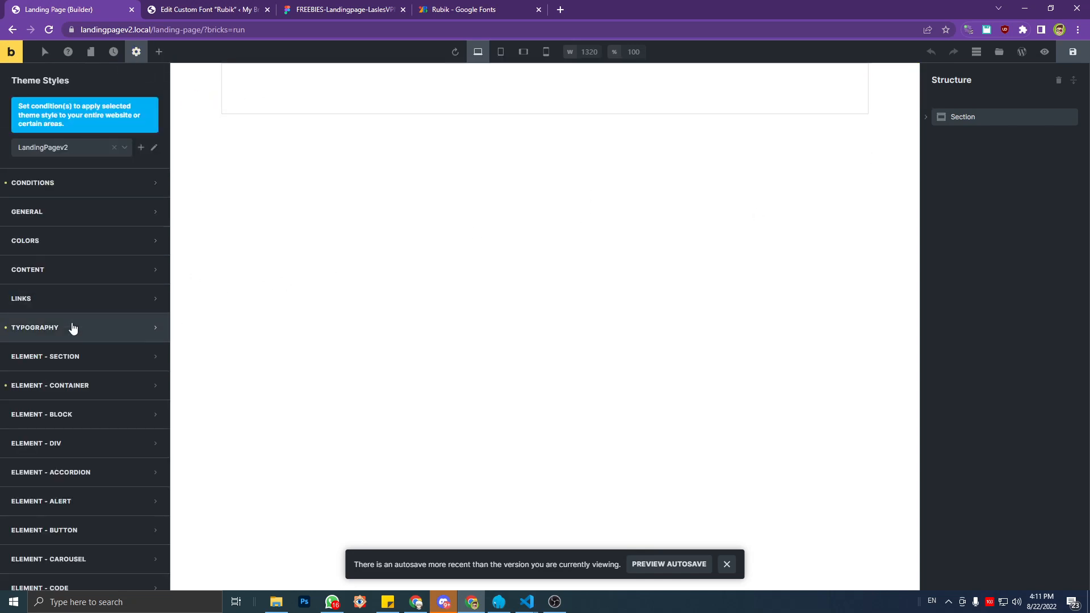
pyautogui.click(75, 328)
pyautogui.scroll(-3, 76, 329)
pyautogui.click(151, 228)
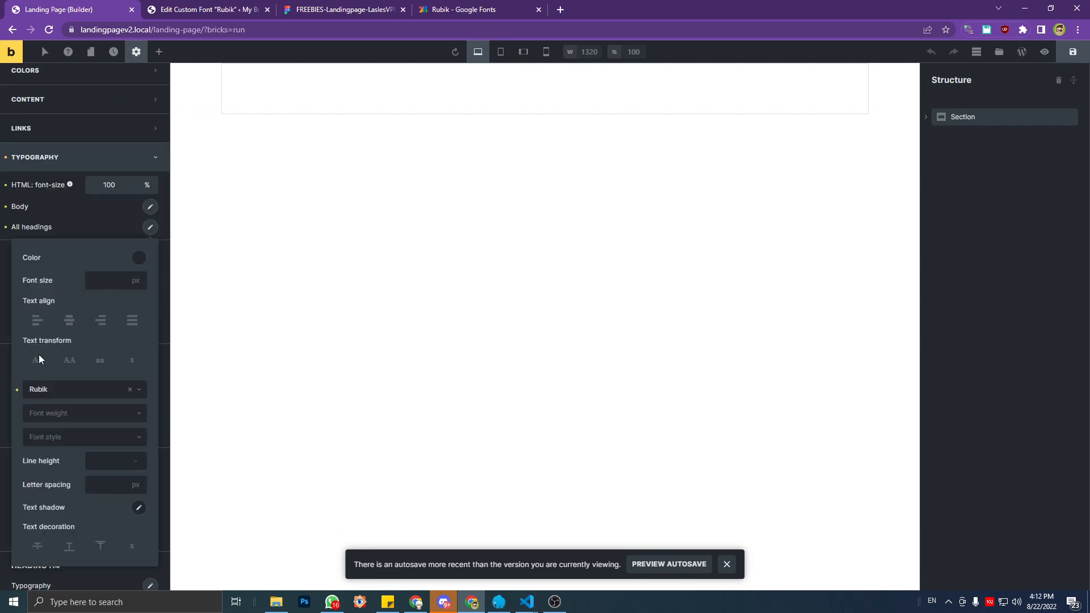
pyautogui.click(7, 237)
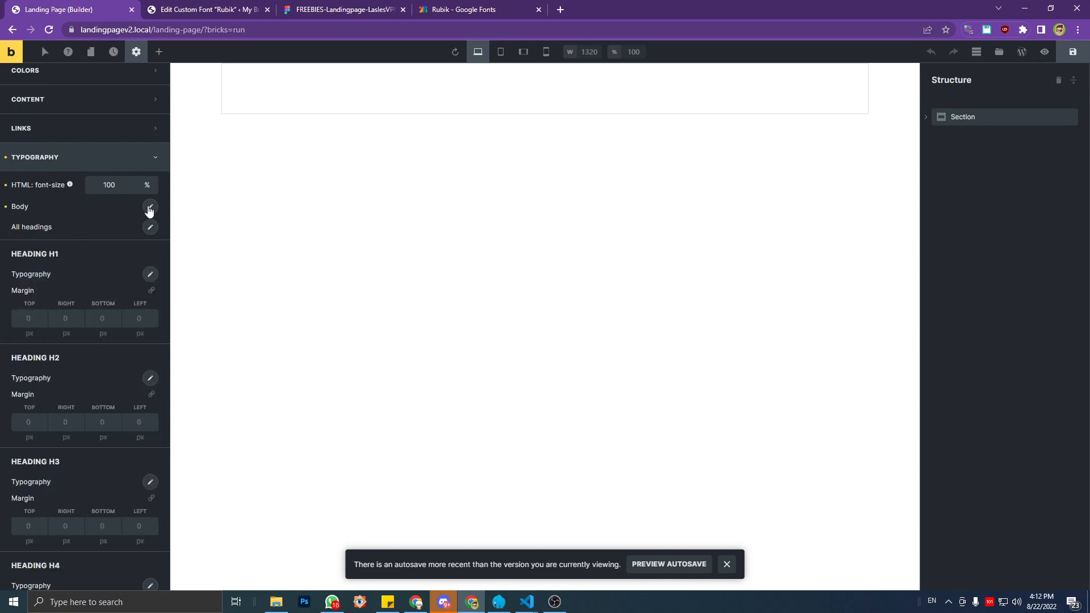
# Set the body typography of the LandingPagev2 theme style to the Rubik font family with weight 400.
pyautogui.click(150, 208)
pyautogui.click(77, 370)
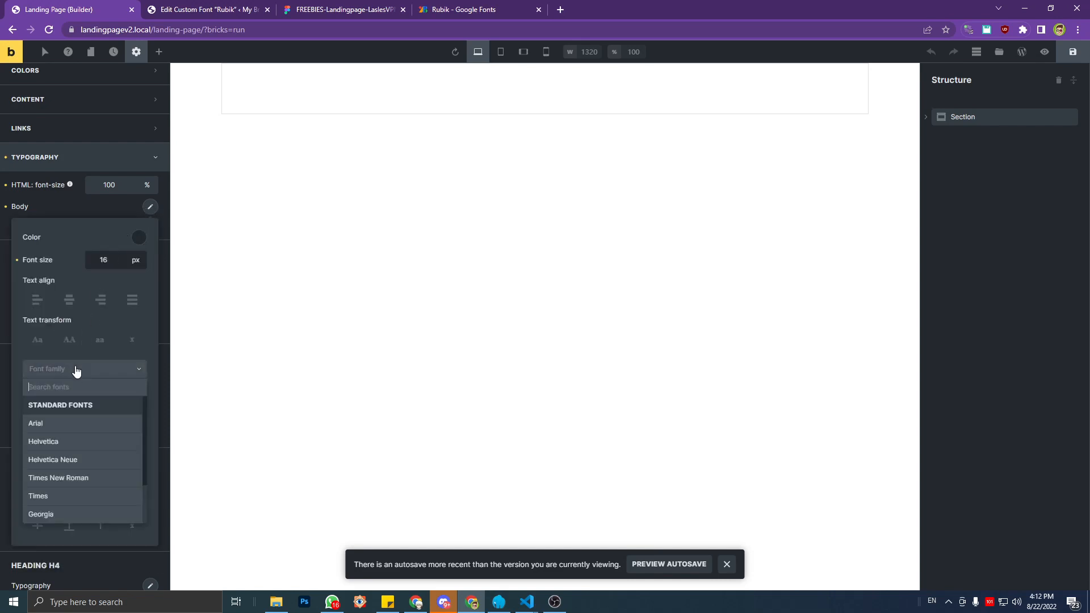
pyautogui.scroll(-1, 54, 487)
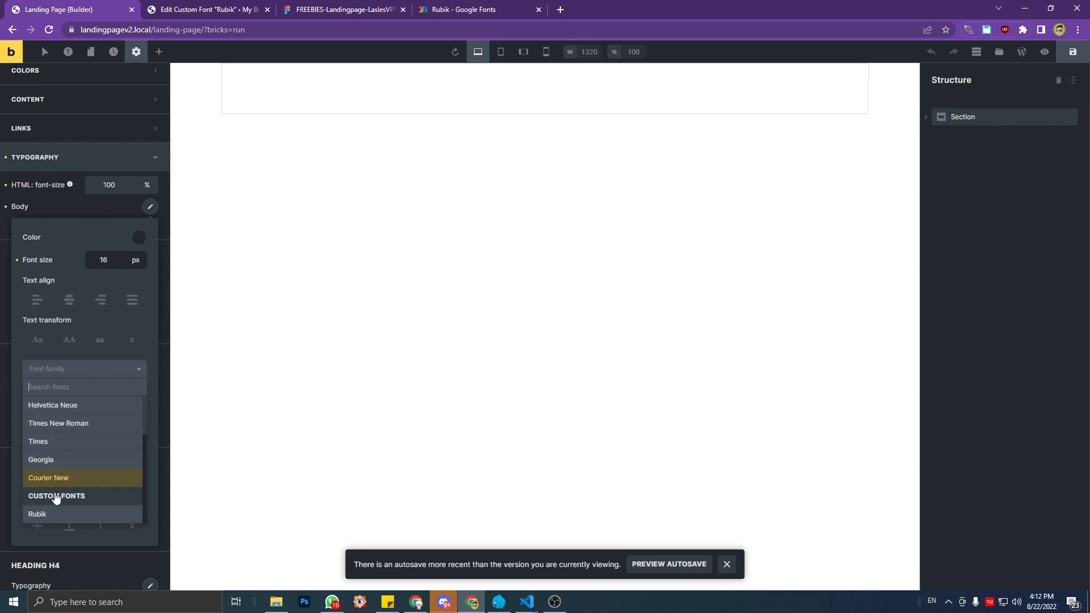
pyautogui.click(55, 514)
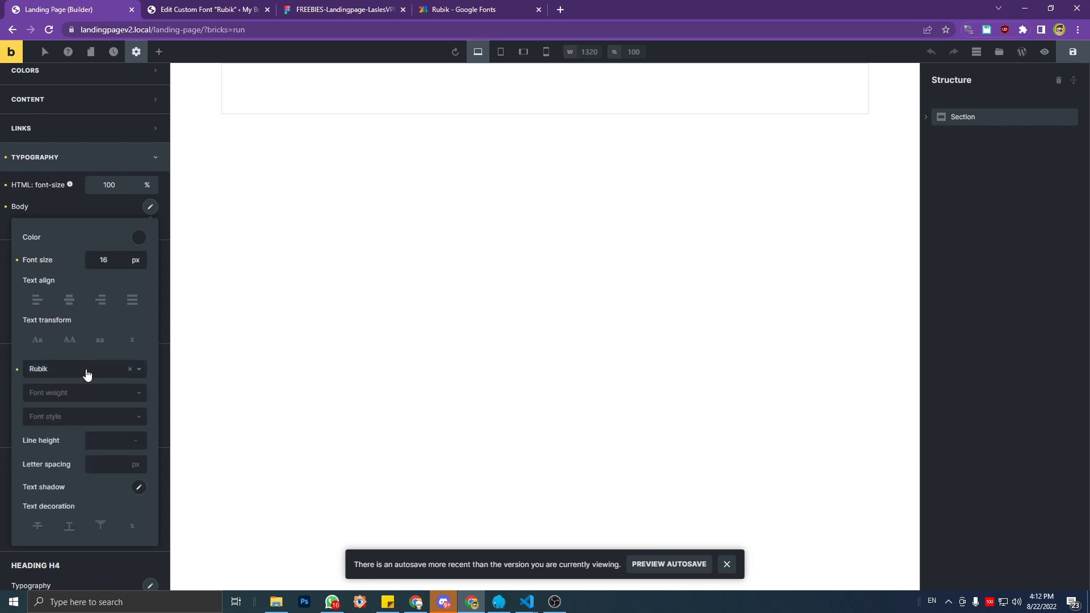
pyautogui.click(83, 396)
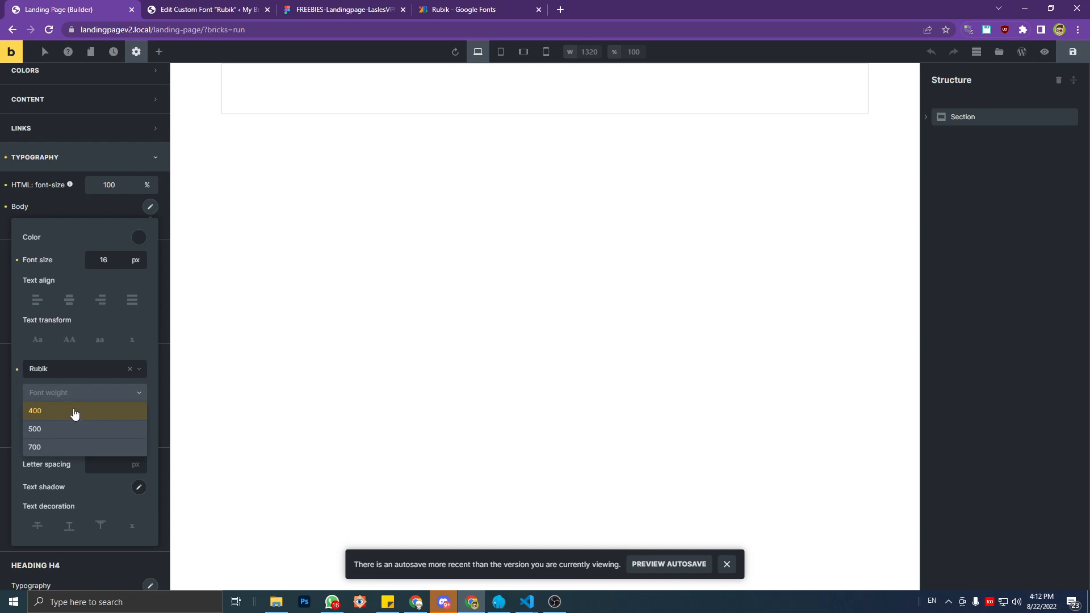
pyautogui.click(75, 412)
pyautogui.scroll(-1, 85, 409)
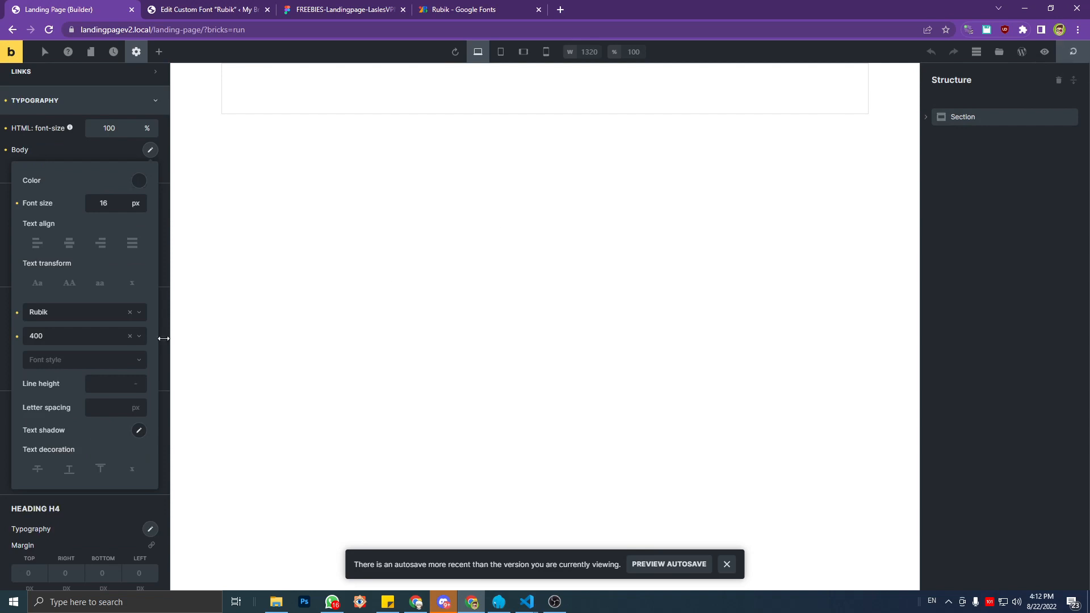
pyautogui.scroll(2, 107, 348)
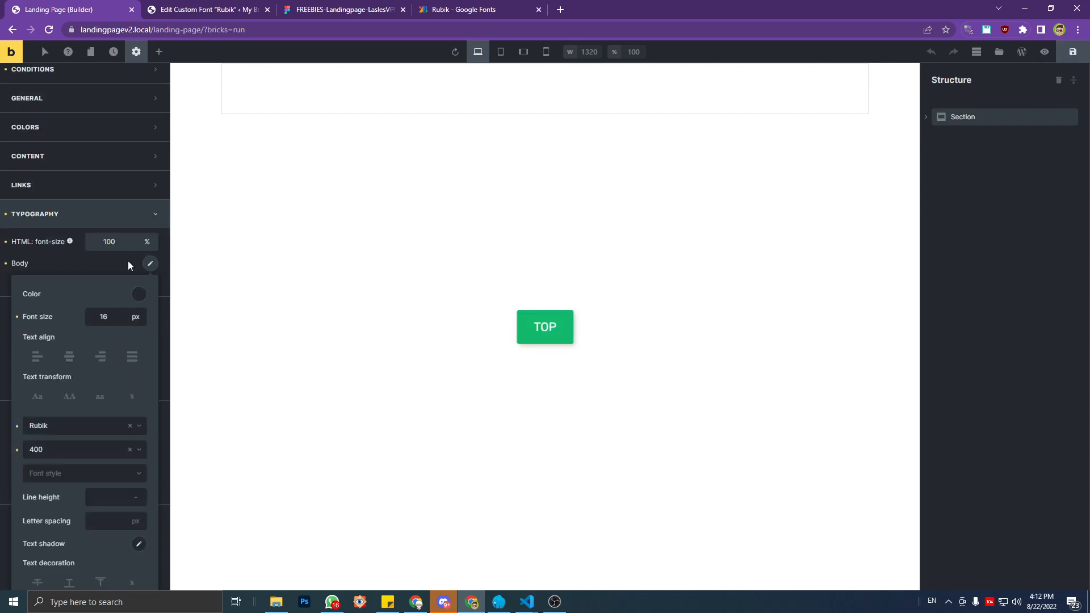
pyautogui.click(149, 264)
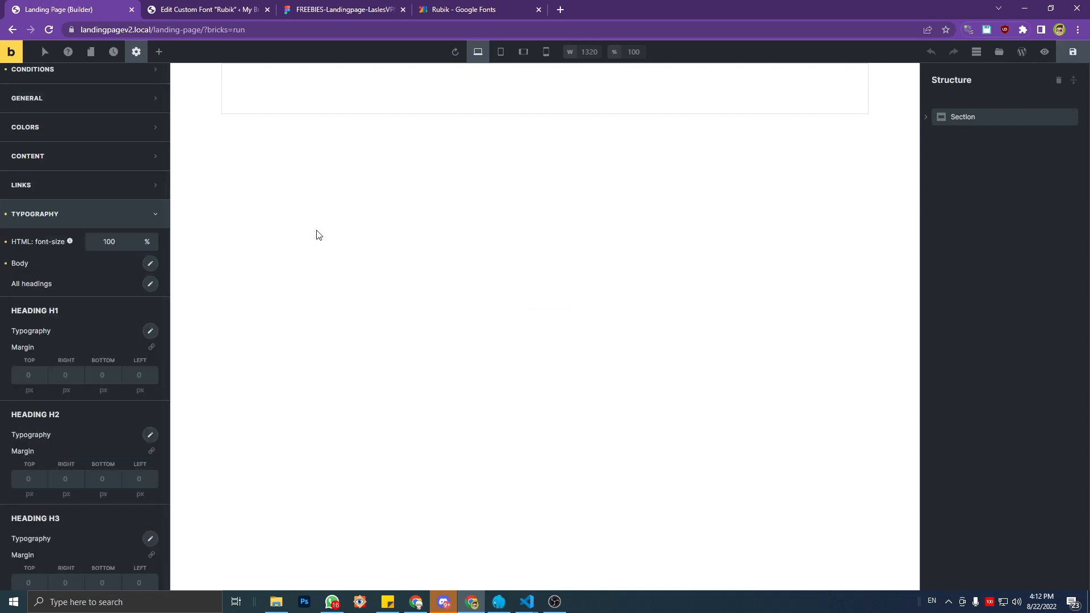
# Switch to the Figma design and inspect the typography of the hero heading "Want anything to be easy with LaslesVPN.".
pyautogui.click(368, 7)
pyautogui.scroll(15, 454, 208)
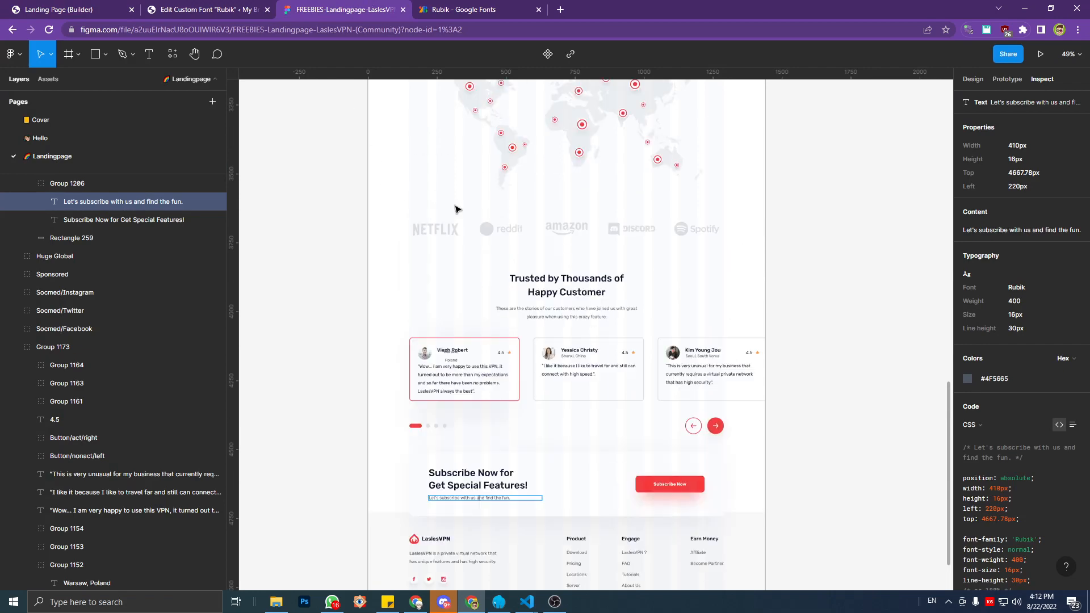
pyautogui.scroll(10, 458, 211)
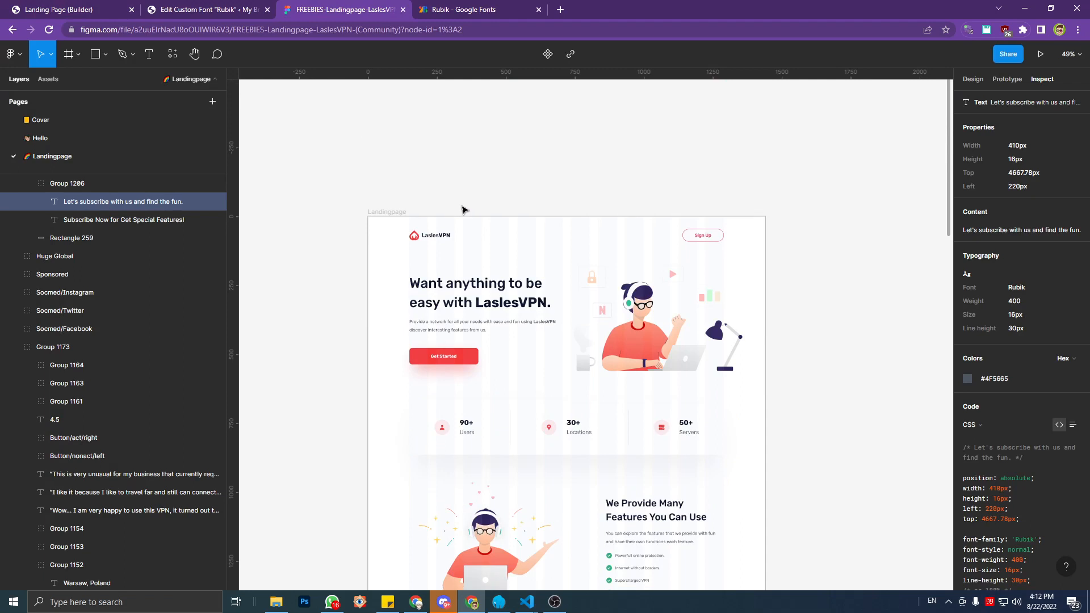
pyautogui.scroll(-1, 463, 212)
pyautogui.click(479, 243)
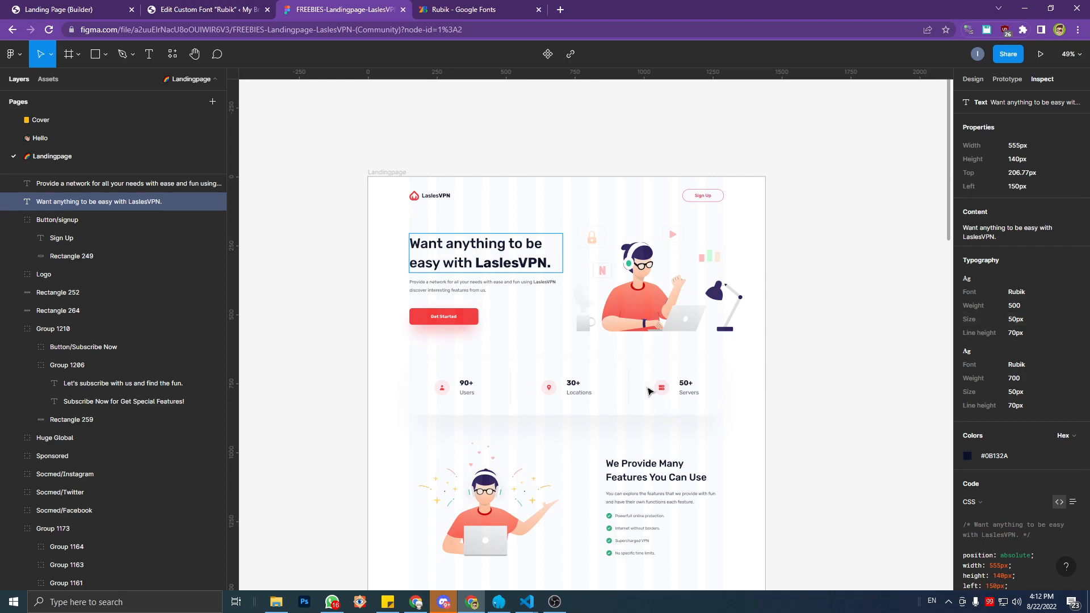
# Inspect the typography of the "Choose Your Plan" and "We Provide Many Features You Can Use" headings.
pyautogui.scroll(-5, 517, 260)
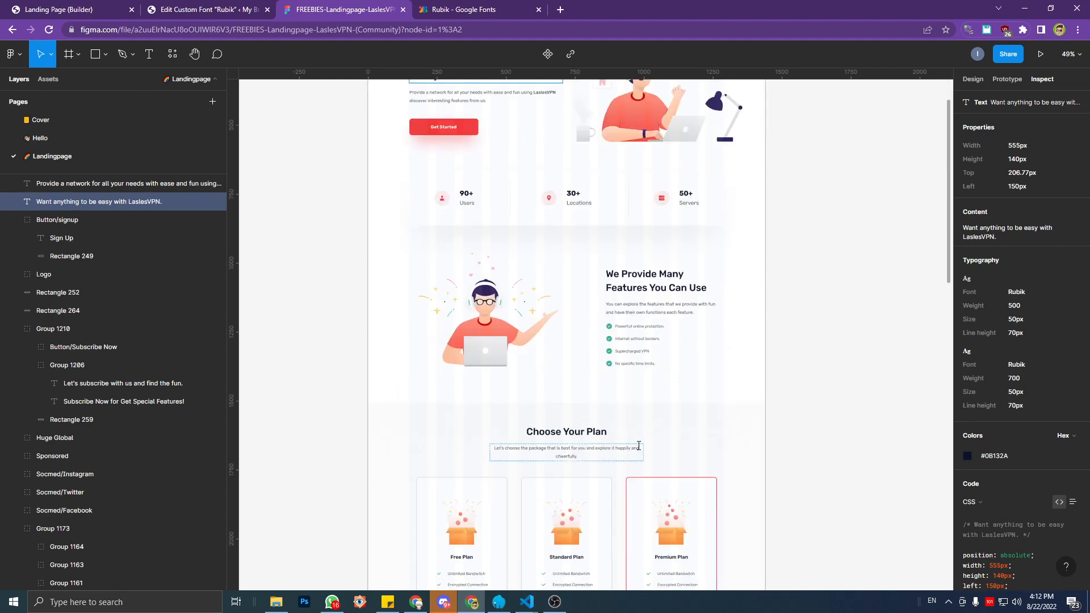
pyautogui.click(593, 435)
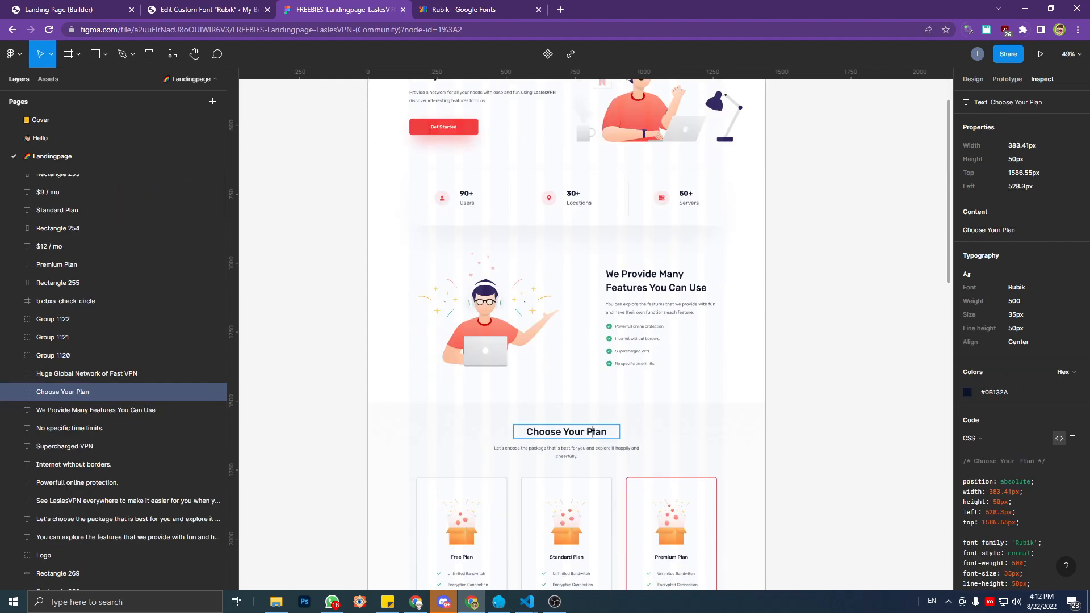
pyautogui.click(644, 278)
pyautogui.click(591, 432)
pyautogui.click(625, 274)
pyautogui.scroll(1, 625, 278)
pyautogui.scroll(3, 624, 277)
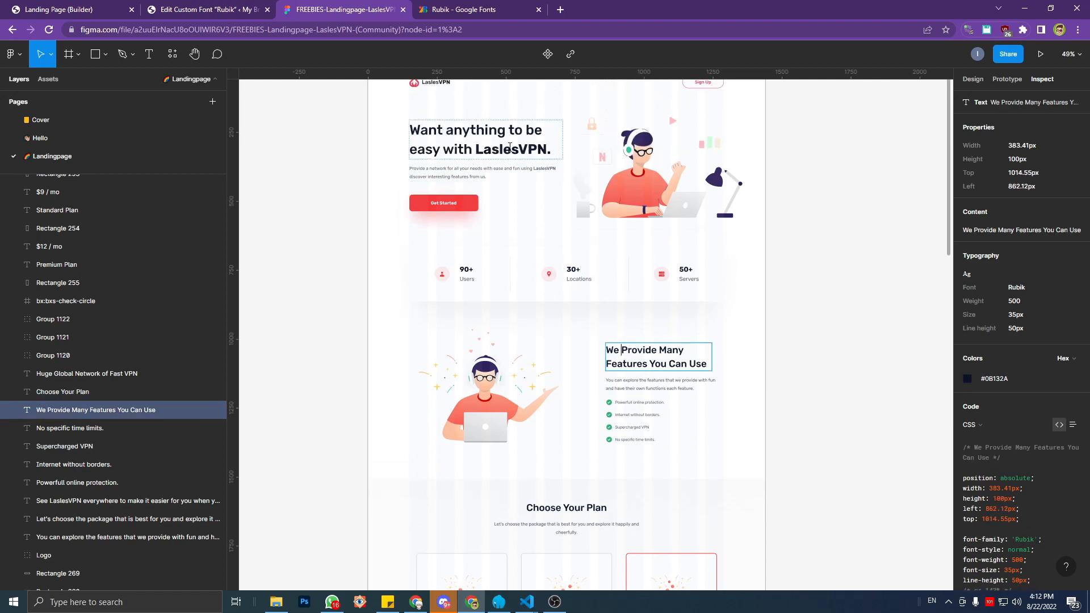
# Compare the hero heading's font weight and size with those of the features and plan section headings.
pyautogui.click(465, 136)
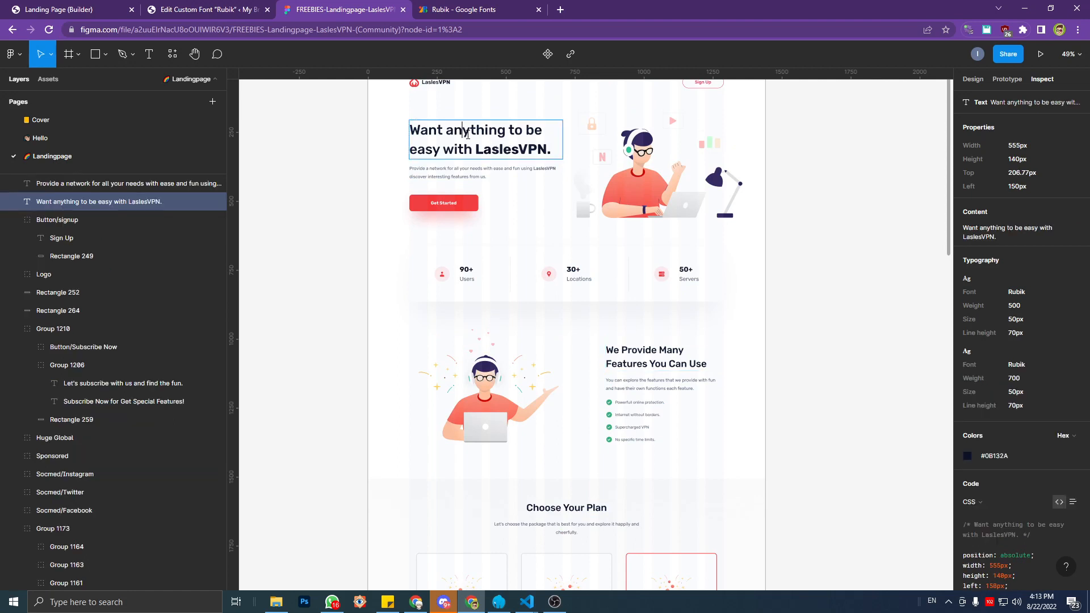
pyautogui.doubleClick(542, 151)
pyautogui.hotkey('ctrl', 'a')
pyautogui.click(632, 349)
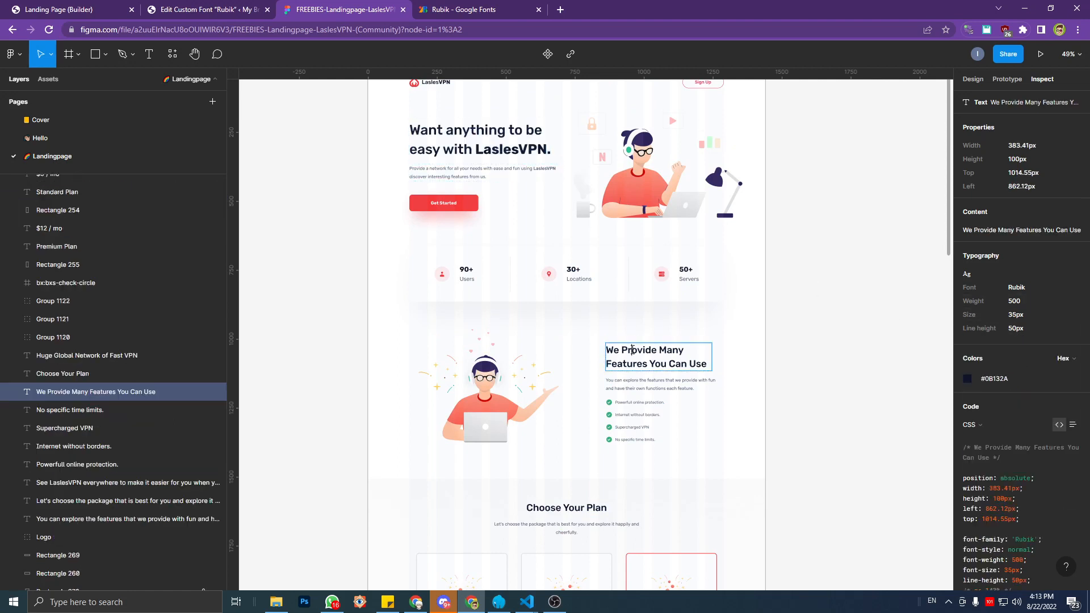
pyautogui.scroll(-2, 616, 368)
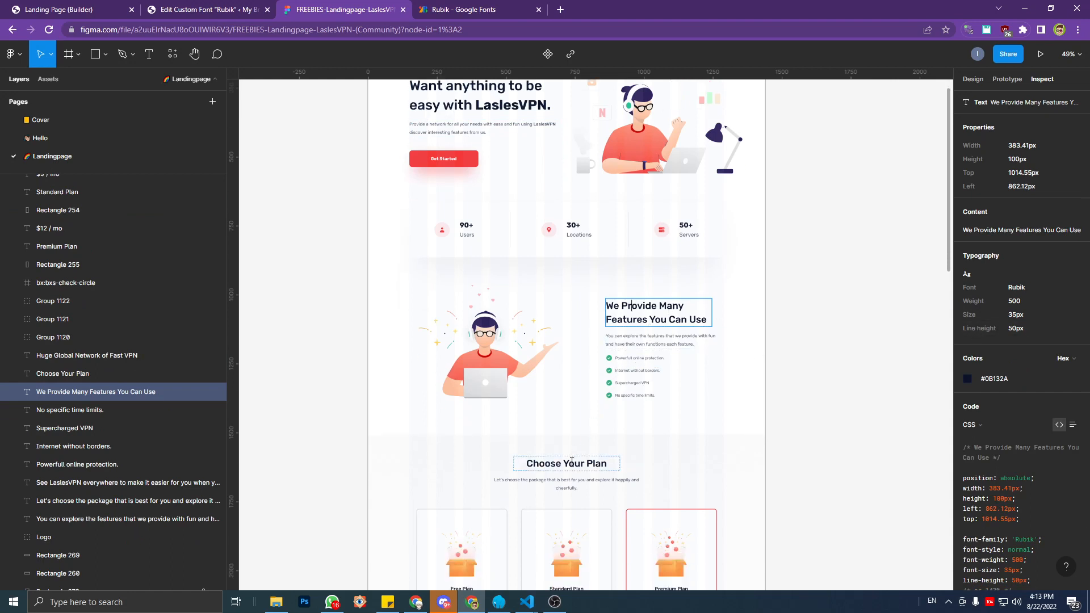
pyautogui.click(572, 461)
pyautogui.click(653, 313)
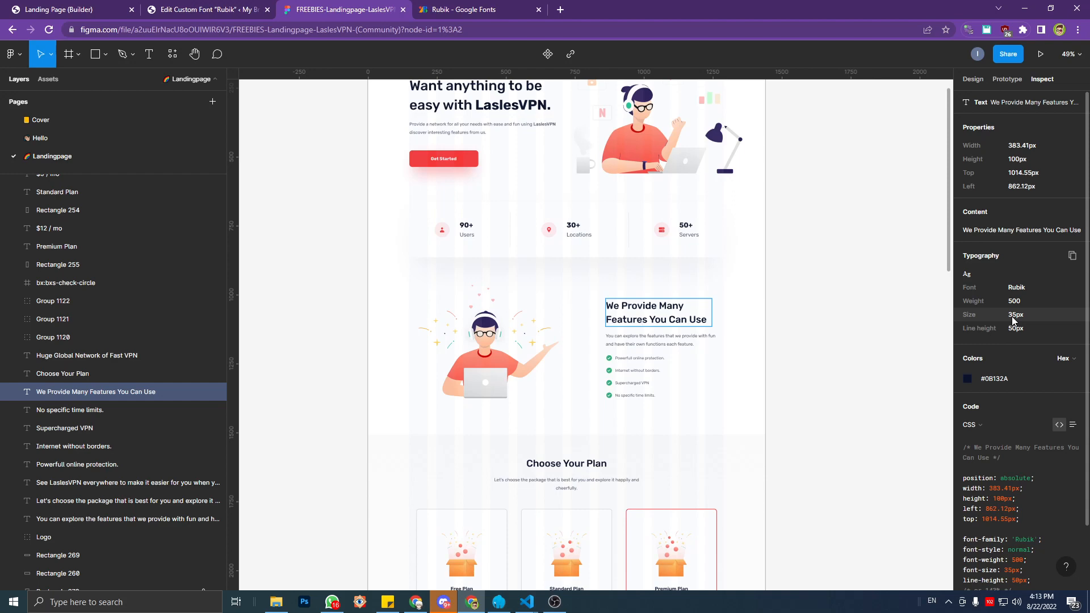
# Inspect the typography of the "Huge Global Network of Fast VPN", "Trusted by Thousands of Happy Customer" and "Subscribe Now for Get Special Features!" headings.
pyautogui.scroll(-6, 696, 372)
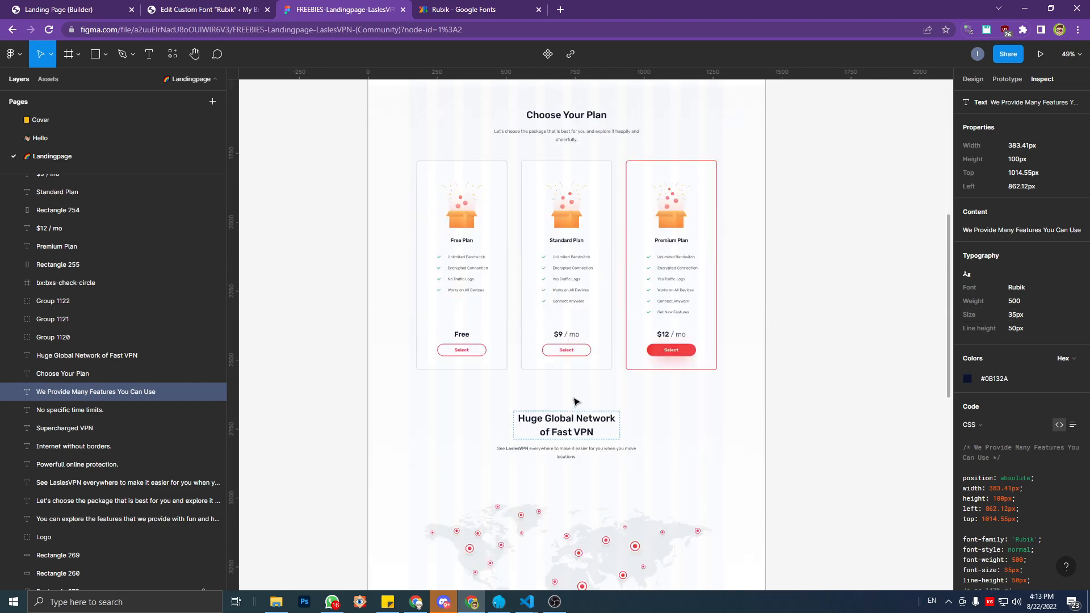
pyautogui.click(567, 428)
pyautogui.scroll(-5, 567, 428)
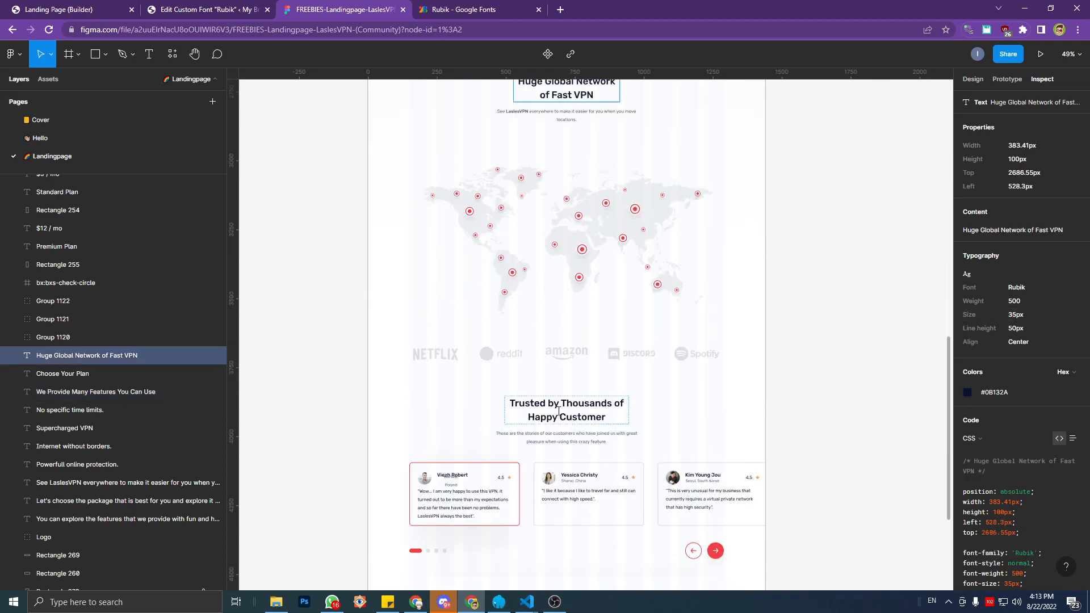
pyautogui.click(559, 412)
pyautogui.scroll(-2, 558, 410)
pyautogui.scroll(-2, 560, 412)
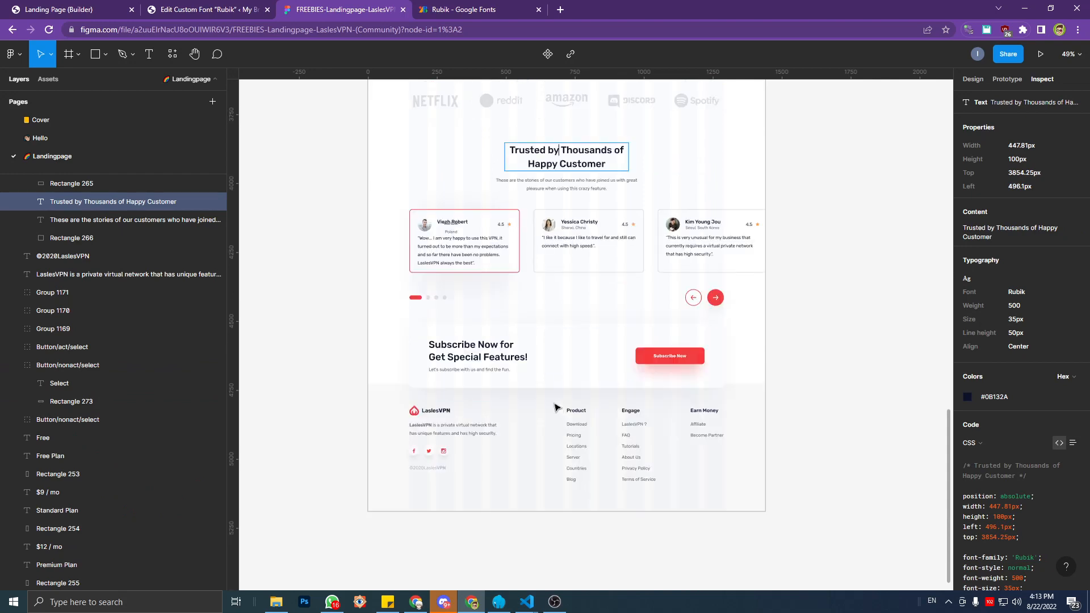
pyautogui.click(508, 361)
pyautogui.scroll(2, 509, 362)
pyautogui.scroll(15, 507, 362)
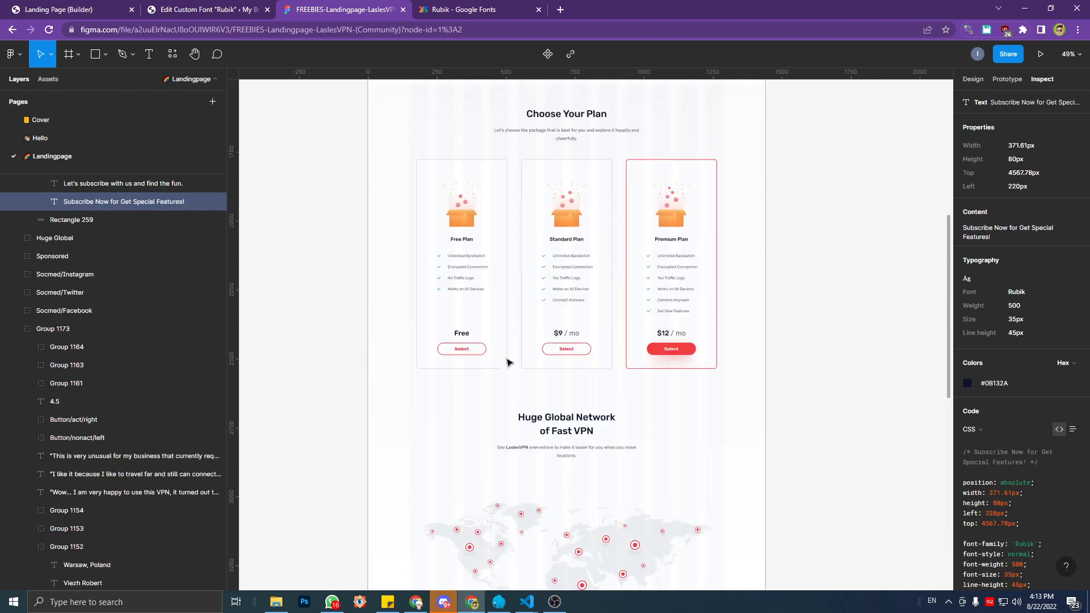
# Inspect the typography of the hero heading "Want anything to be easy with LaslesVPN." once more.
pyautogui.scroll(2, 507, 362)
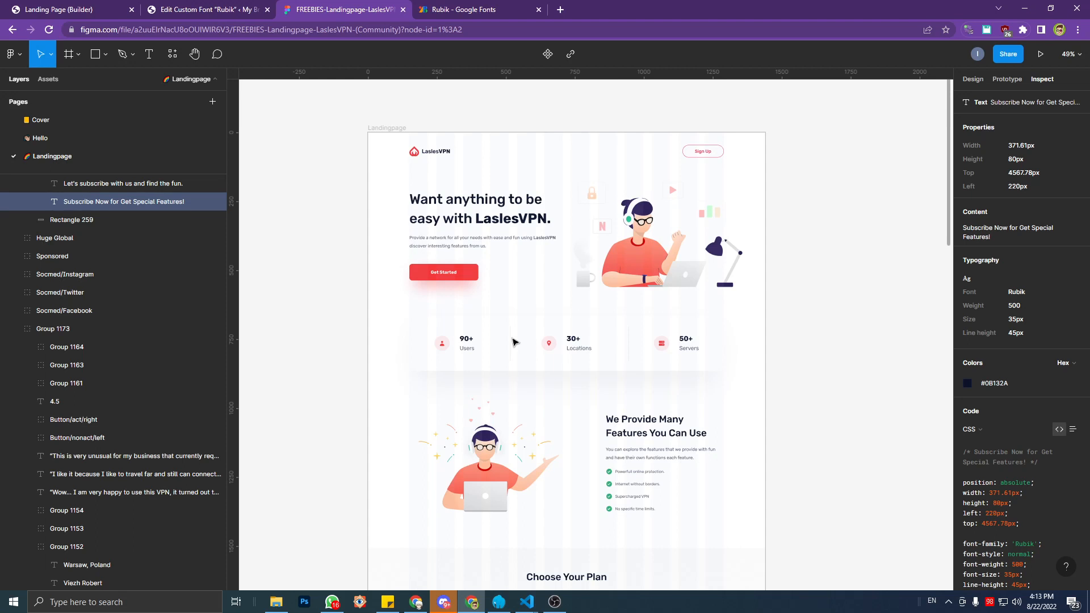
pyautogui.click(499, 223)
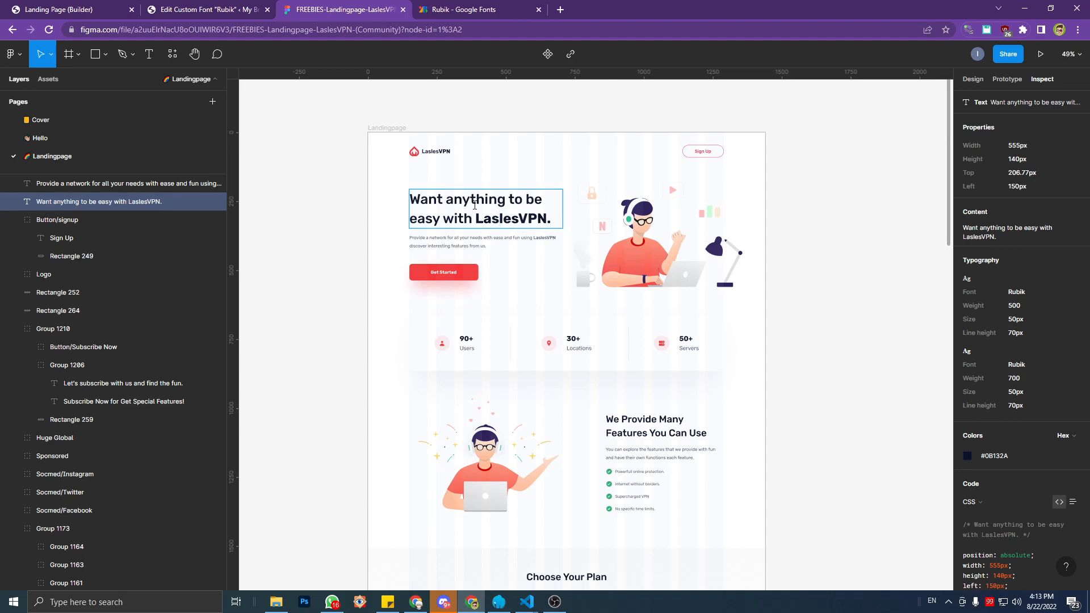
# Open the Type Scale visual calculator at type-scale.com in a new browser tab.
pyautogui.click(469, 7)
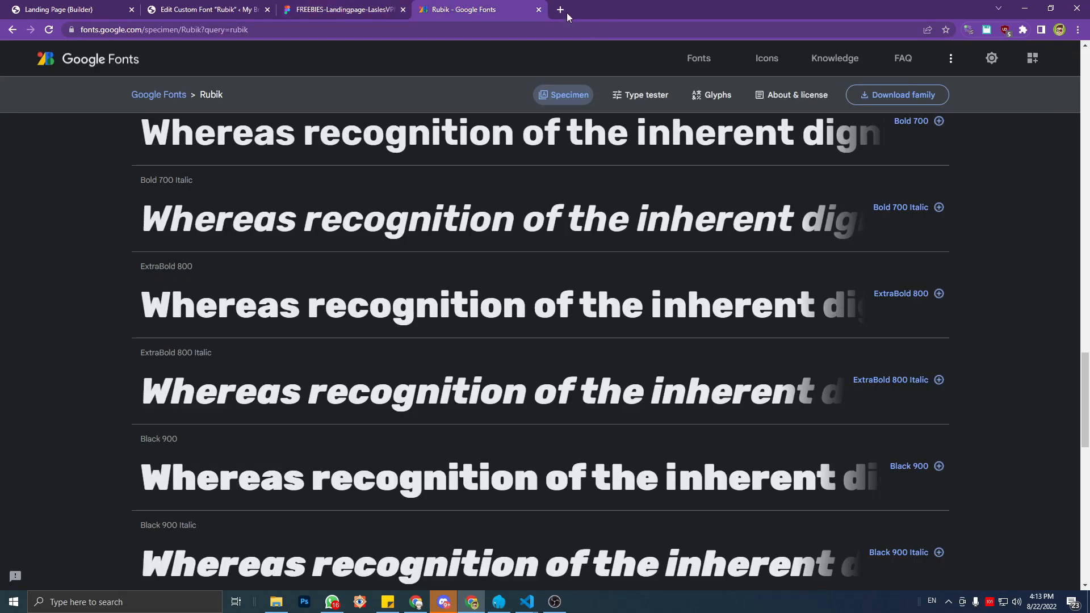
pyautogui.click(560, 9)
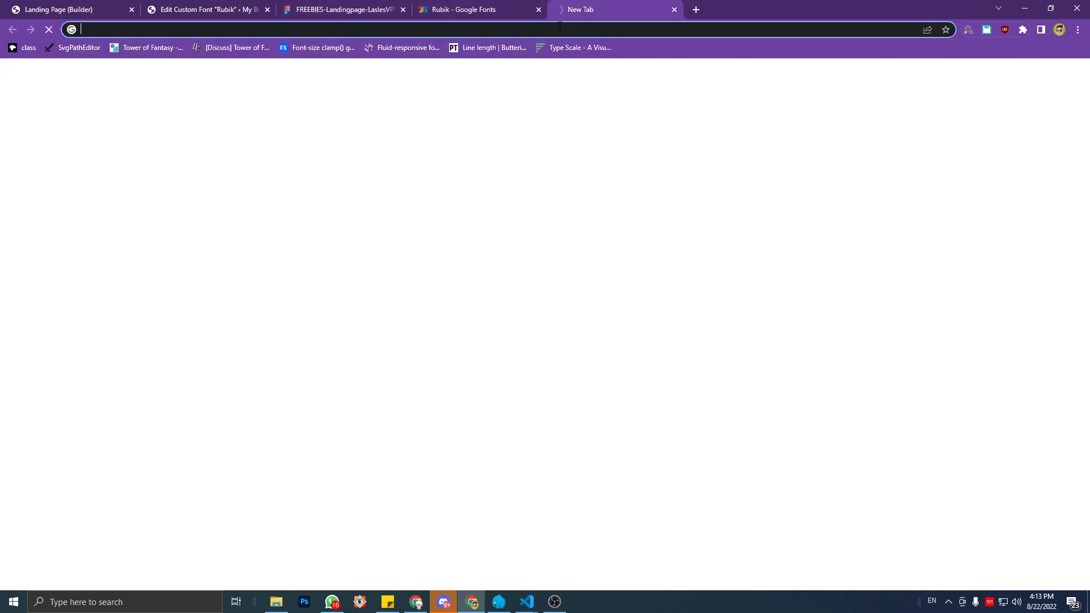
pyautogui.write('scale')
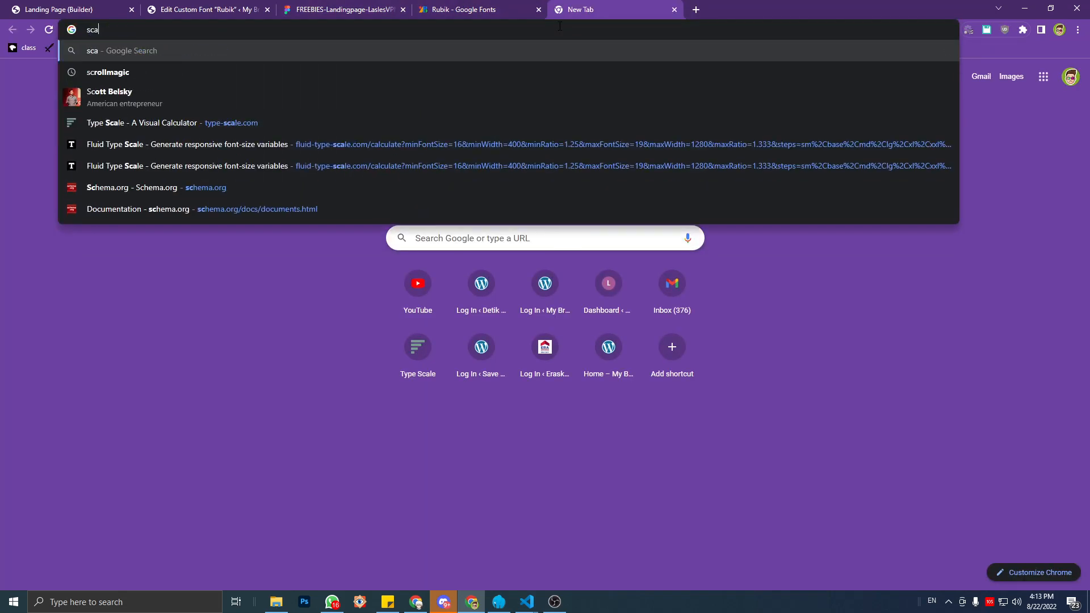
pyautogui.press('Down')
pyautogui.press('Down')
pyautogui.press('Down')
pyautogui.press('Down')
pyautogui.press('Down')
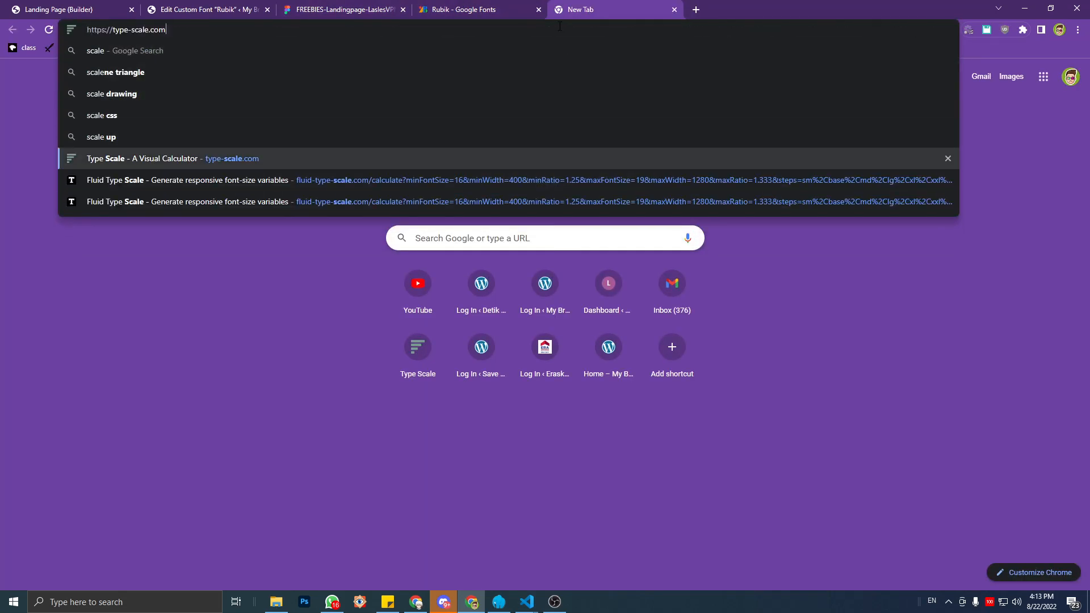
pyautogui.press('Return')
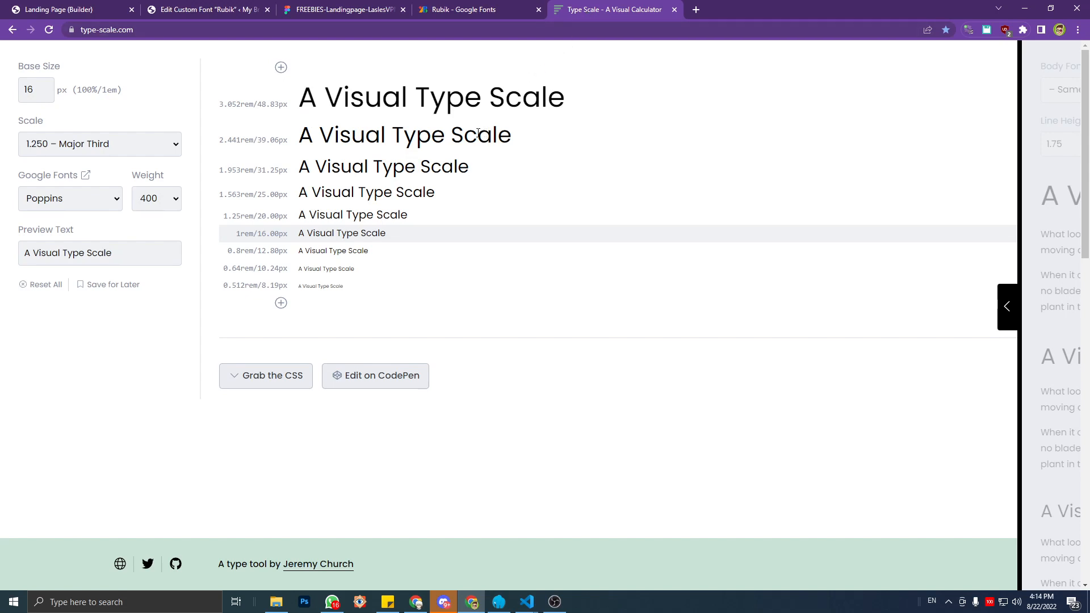
# Try the 1.067 – Minor Second scale and add three larger sizes to the preview.
pyautogui.click(147, 152)
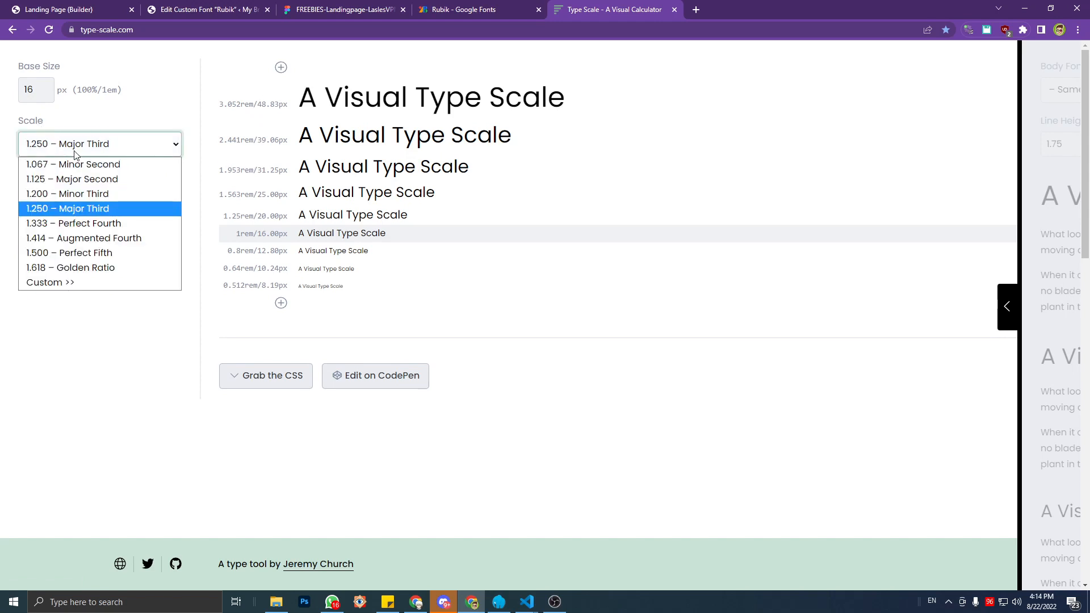
pyautogui.click(85, 208)
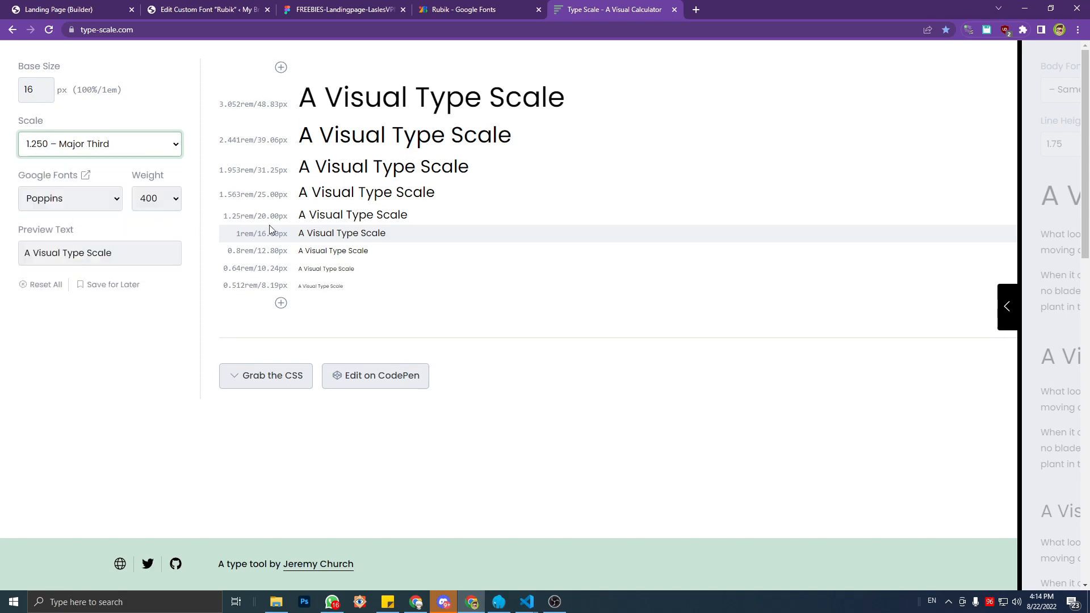
pyautogui.click(60, 148)
pyautogui.click(62, 163)
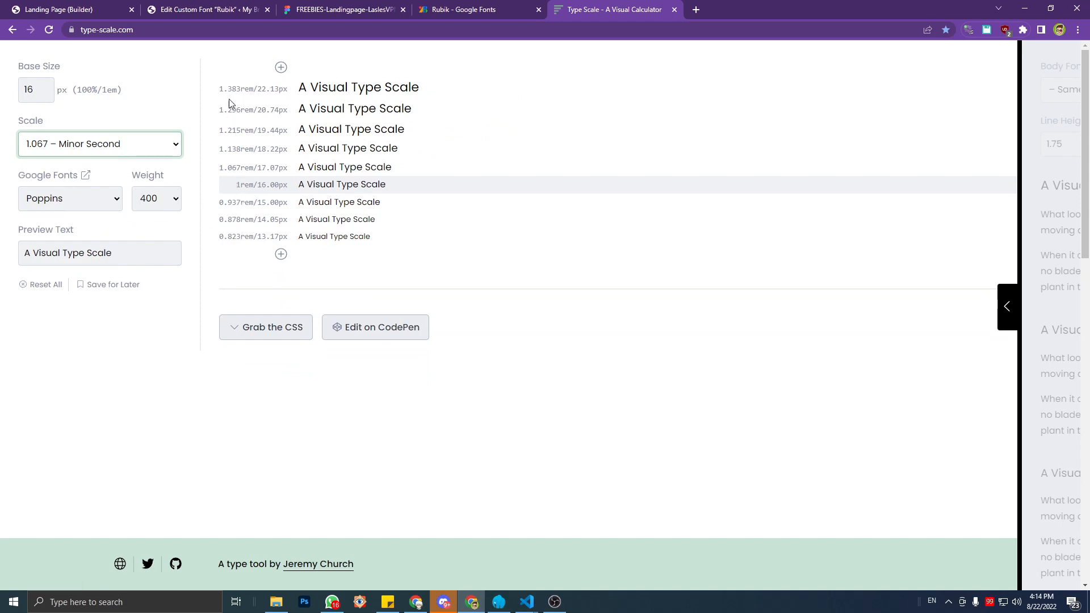
pyautogui.click(282, 68)
pyautogui.click(282, 69)
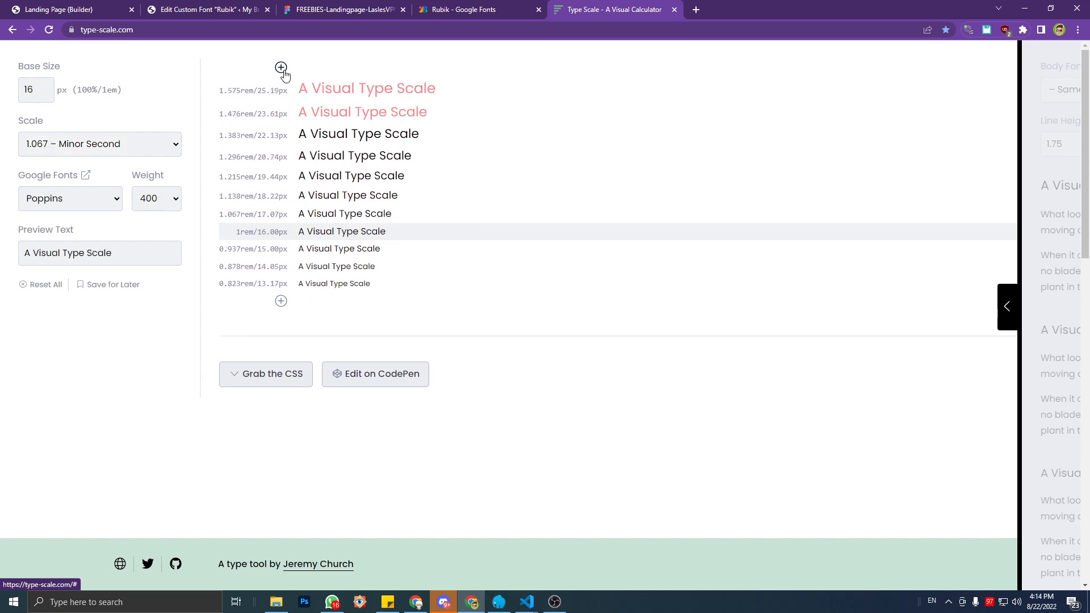
pyautogui.click(281, 68)
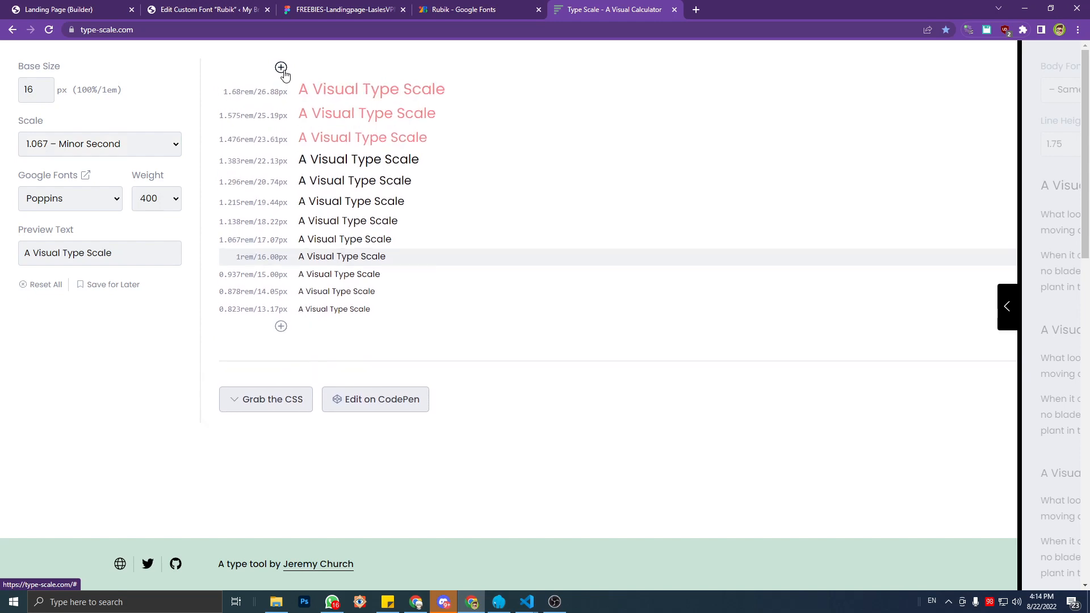
# Switch the scale back to 1.250 – Major Third and reset all calculator settings.
pyautogui.click(133, 146)
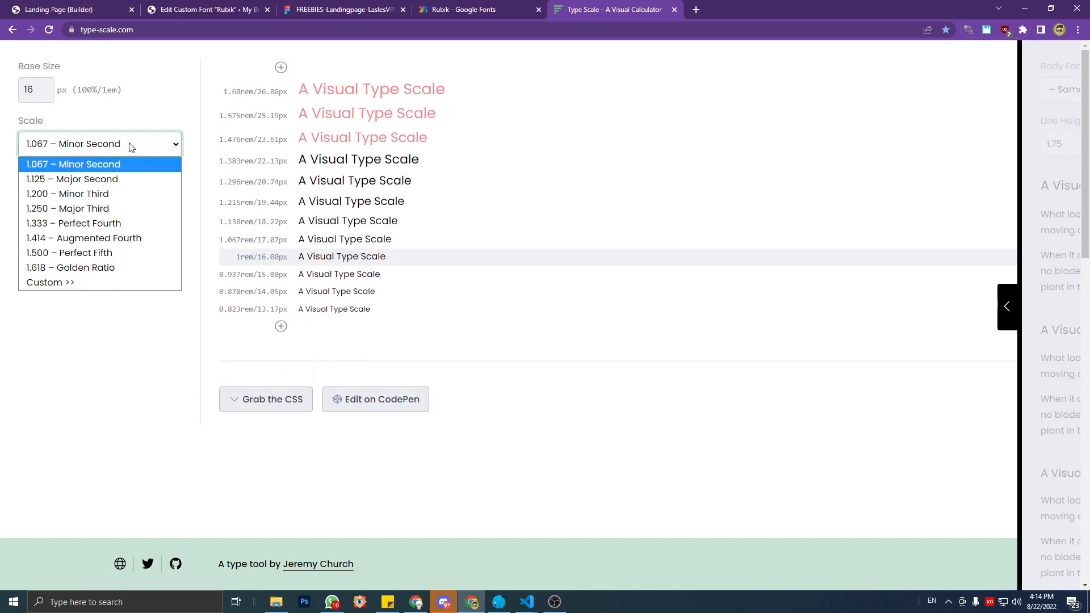
pyautogui.click(114, 209)
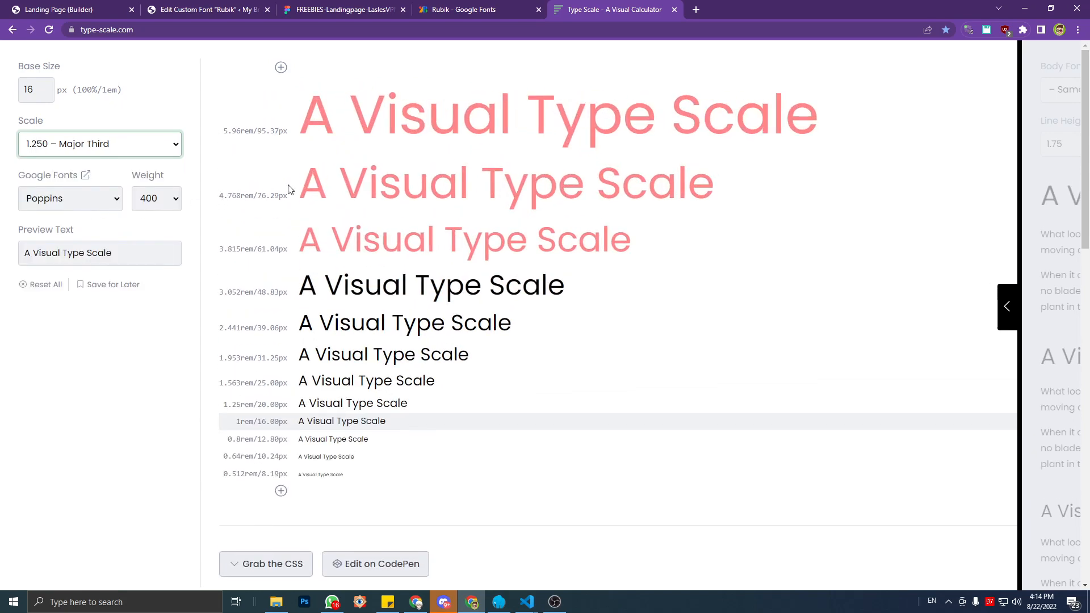
pyautogui.click(41, 285)
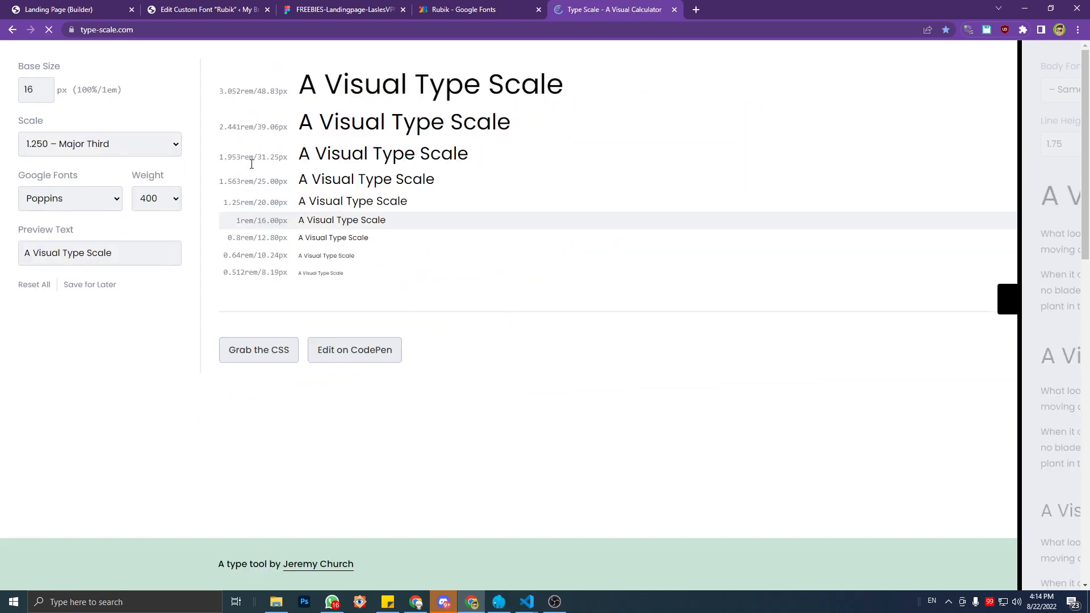
# Keep the base size at 16 px and choose the 1.250 – Major Third scale.
pyautogui.doubleClick(43, 93)
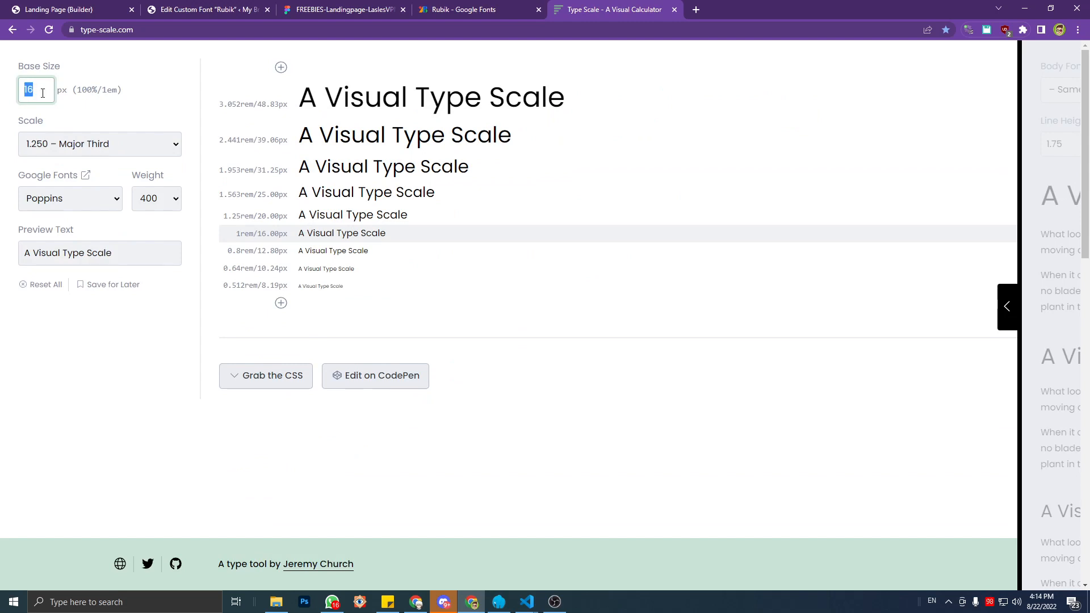
pyautogui.click(21, 73)
pyautogui.click(38, 91)
pyautogui.click(94, 147)
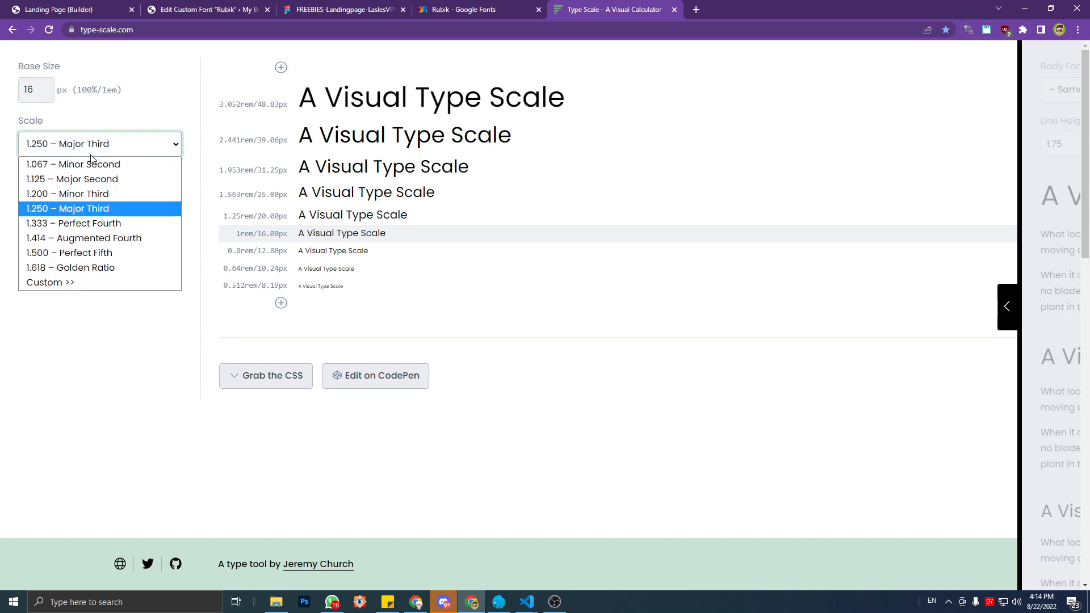
pyautogui.click(100, 209)
# Set the type scale's Google font to Rubik with weight 400.
pyautogui.click(73, 195)
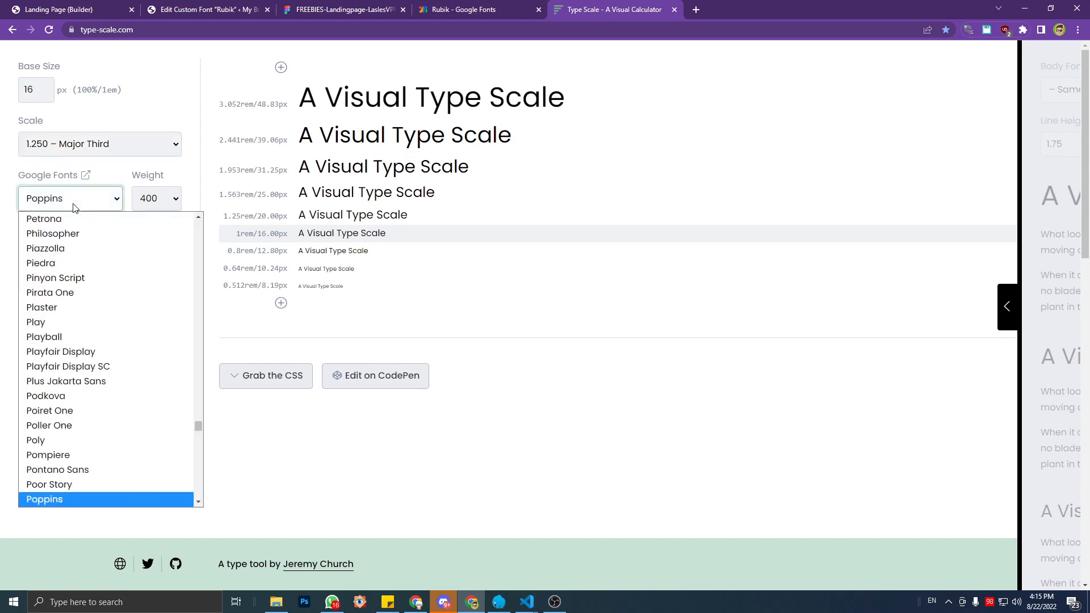
pyautogui.scroll(-20, 79, 318)
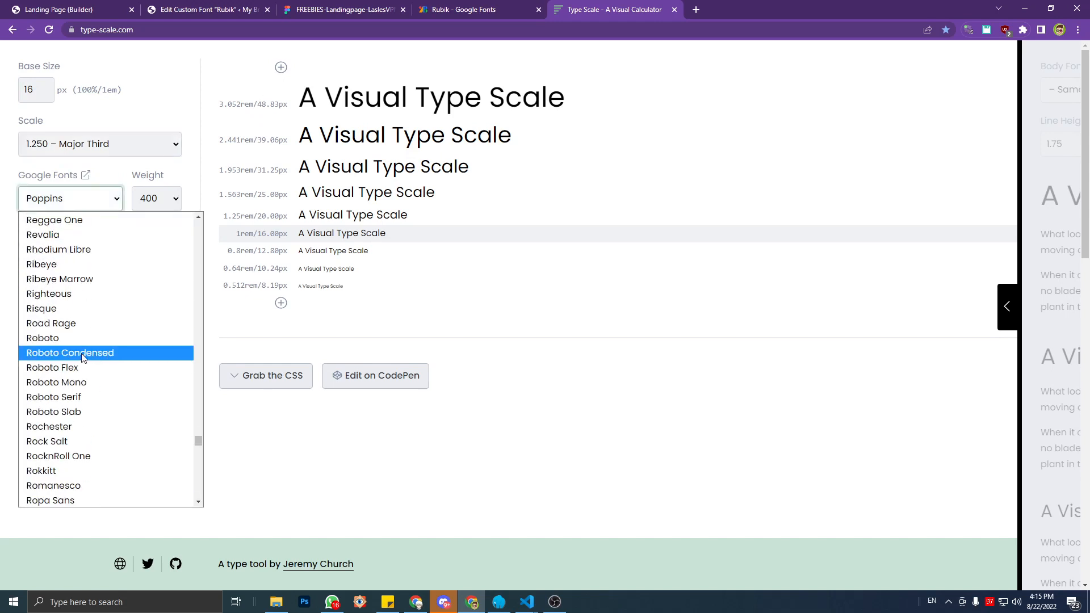
pyautogui.scroll(-10, 83, 358)
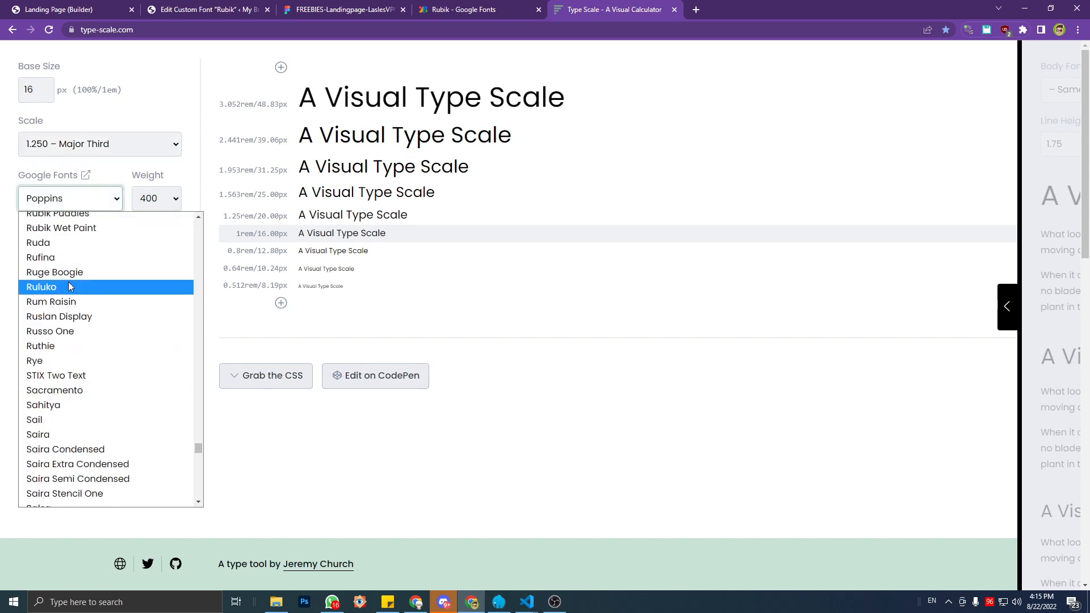
pyautogui.scroll(3, 69, 287)
pyautogui.scroll(3, 91, 253)
pyautogui.click(113, 248)
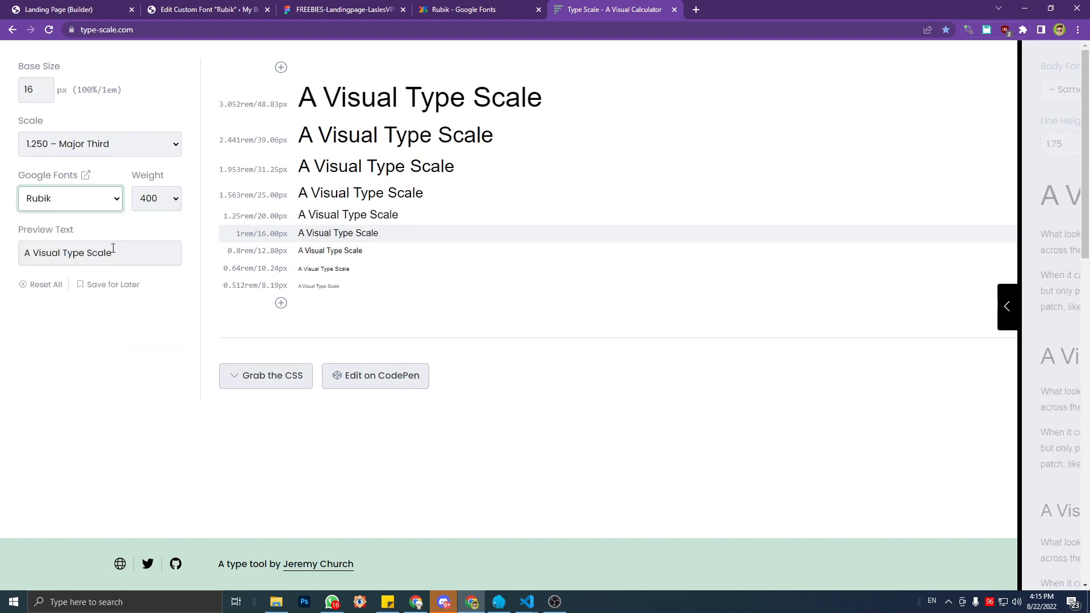
pyautogui.click(155, 200)
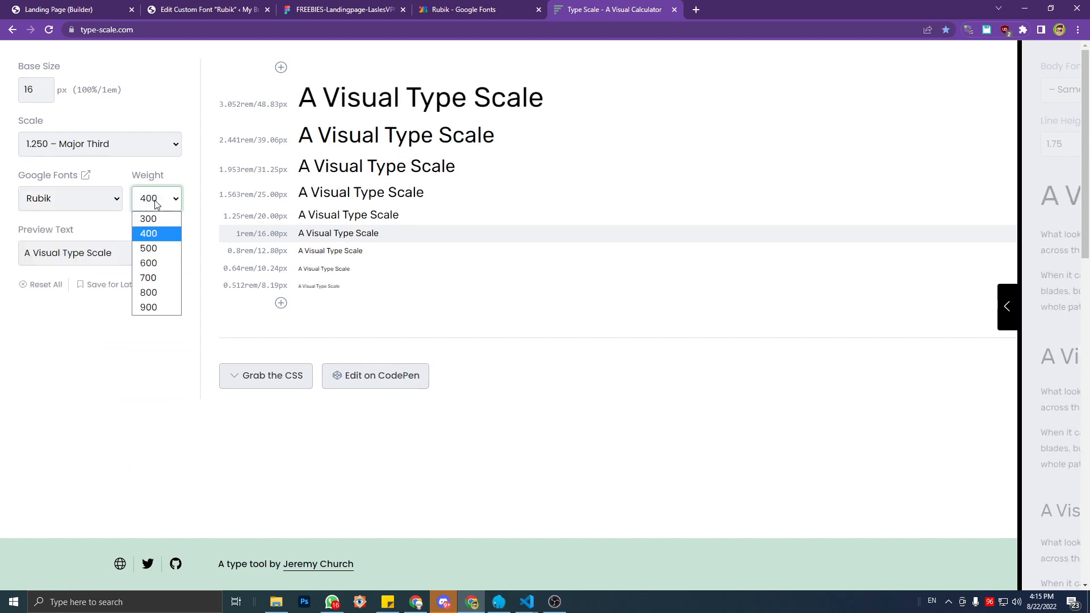
pyautogui.click(154, 235)
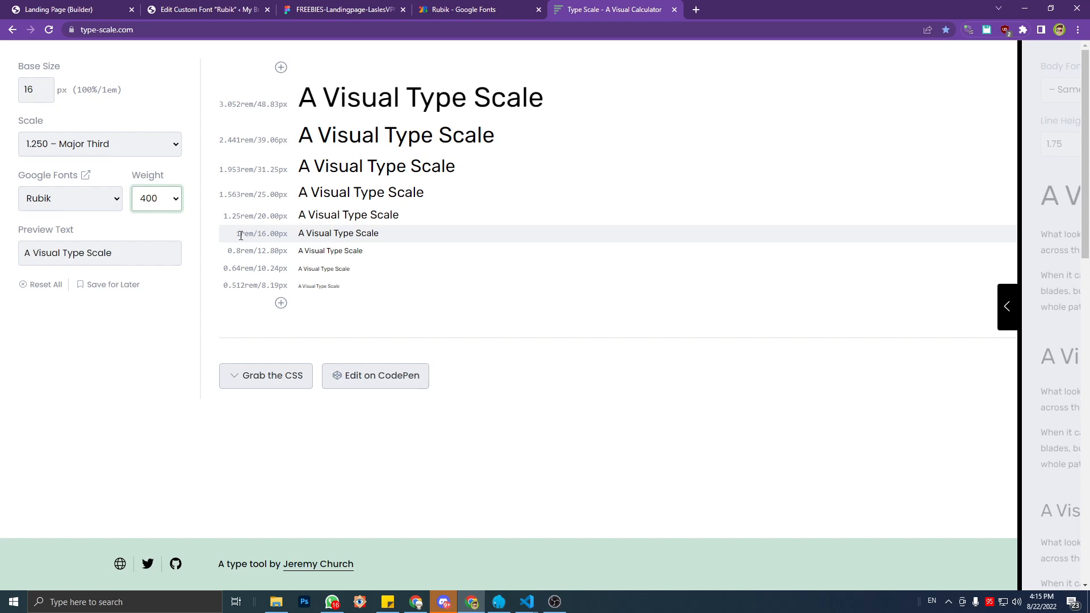
# Examine the rem values of the scale from the base size up to the largest heading size.
pyautogui.moveTo(238, 234); pyautogui.dragTo(222, 141)
pyautogui.click(285, 227)
pyautogui.click(255, 216)
pyautogui.click(236, 180)
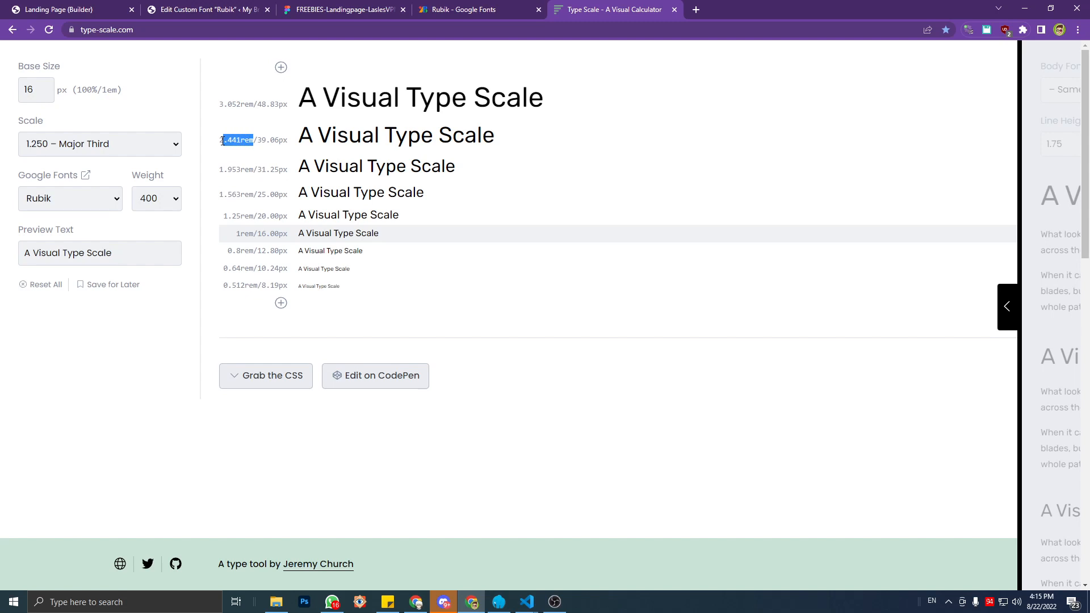
pyautogui.moveTo(252, 104); pyautogui.dragTo(220, 106)
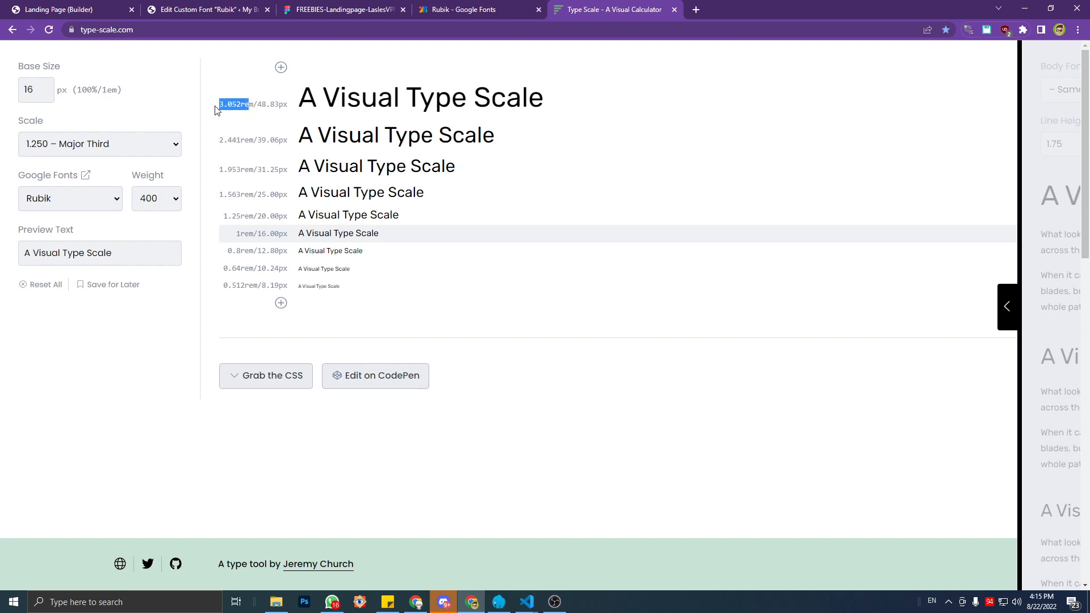
# Add one larger size above the current largest in the type scale and review its rem value.
pyautogui.click(281, 67)
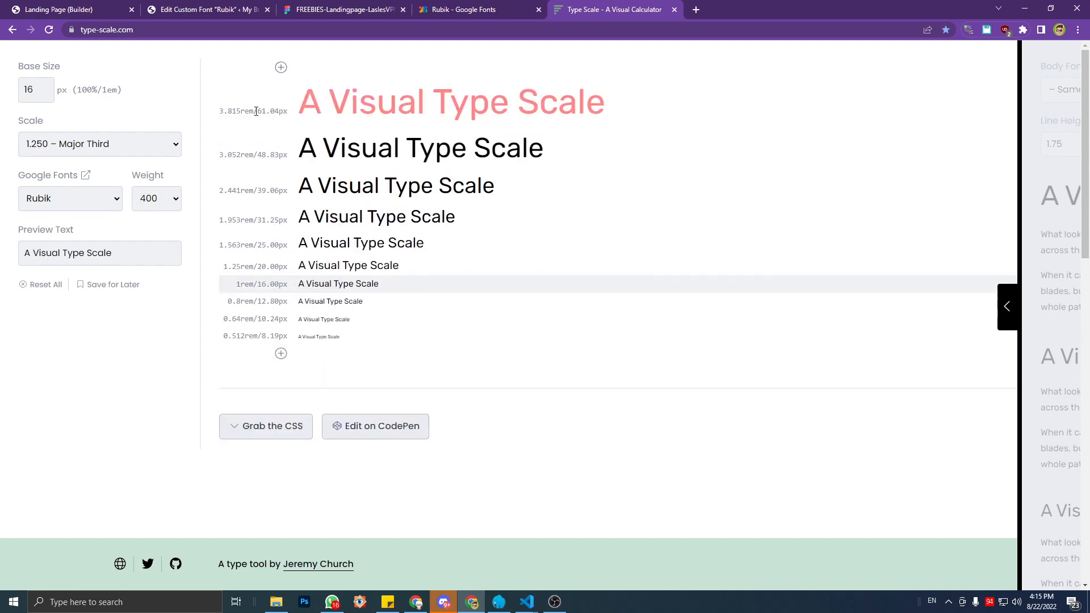
pyautogui.moveTo(256, 109)
pyautogui.mouseDown()
pyautogui.moveTo(220, 111)
pyautogui.moveTo(241, 113)
pyautogui.mouseUp()
pyautogui.click(223, 111)
pyautogui.click(240, 113)
pyautogui.scroll(-3, 284, 204)
pyautogui.scroll(3, 289, 222)
# Switch to Visual Studio Code and add an empty :root rule below the header comment in the bricks-child style.css.
pyautogui.moveTo(527, 602)
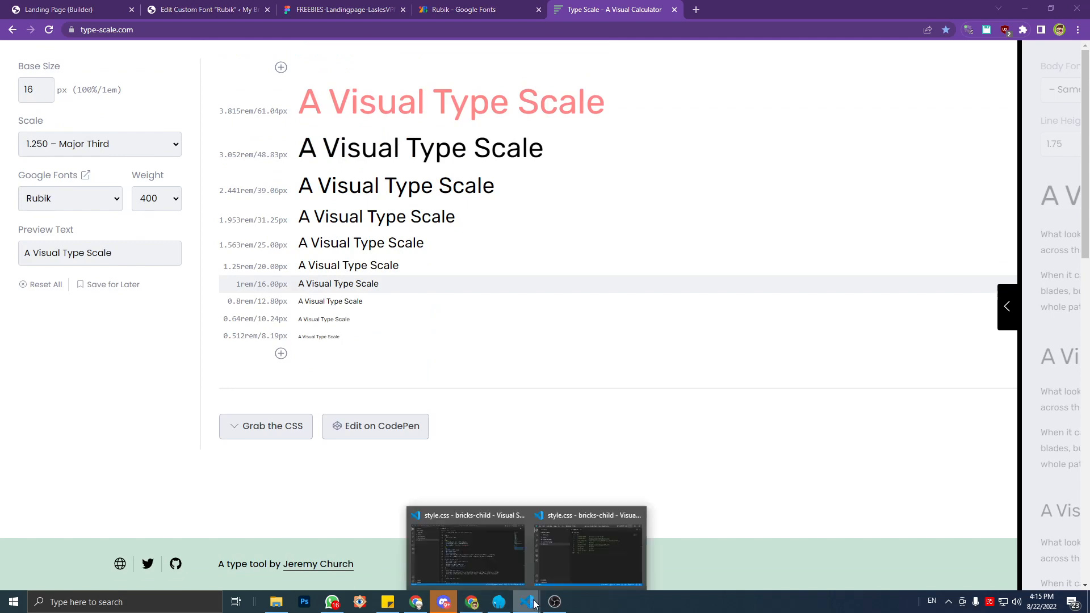
pyautogui.click(573, 566)
pyautogui.doubleClick(827, 26)
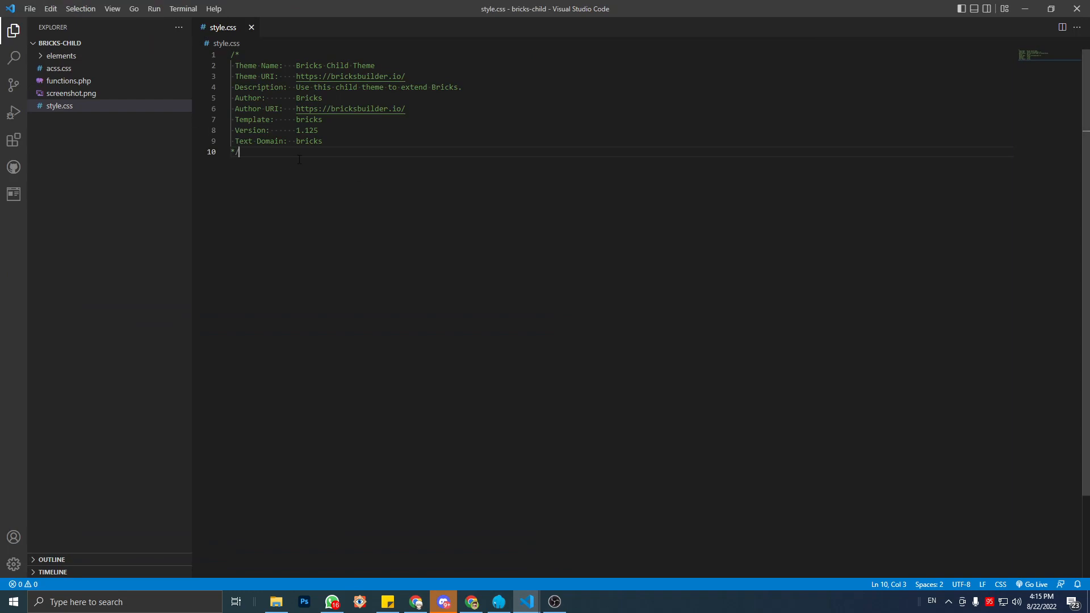
pyautogui.press('Return')
pyautogui.press('Return')
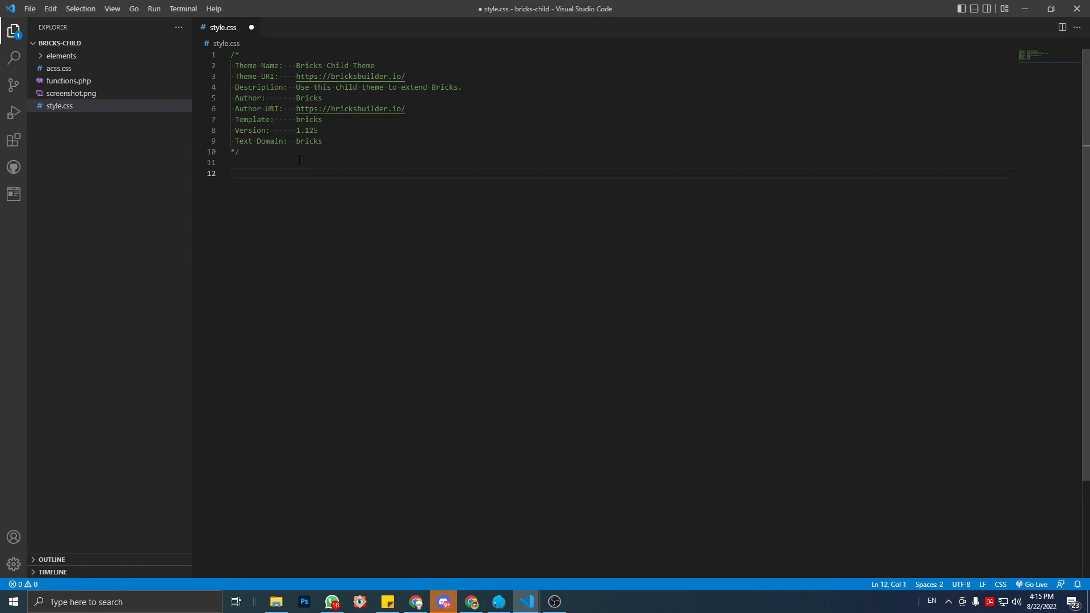
pyautogui.write('root {')
pyautogui.press('Return')
pyautogui.press('Up')
pyautogui.press('Home')
pyautogui.write(':')
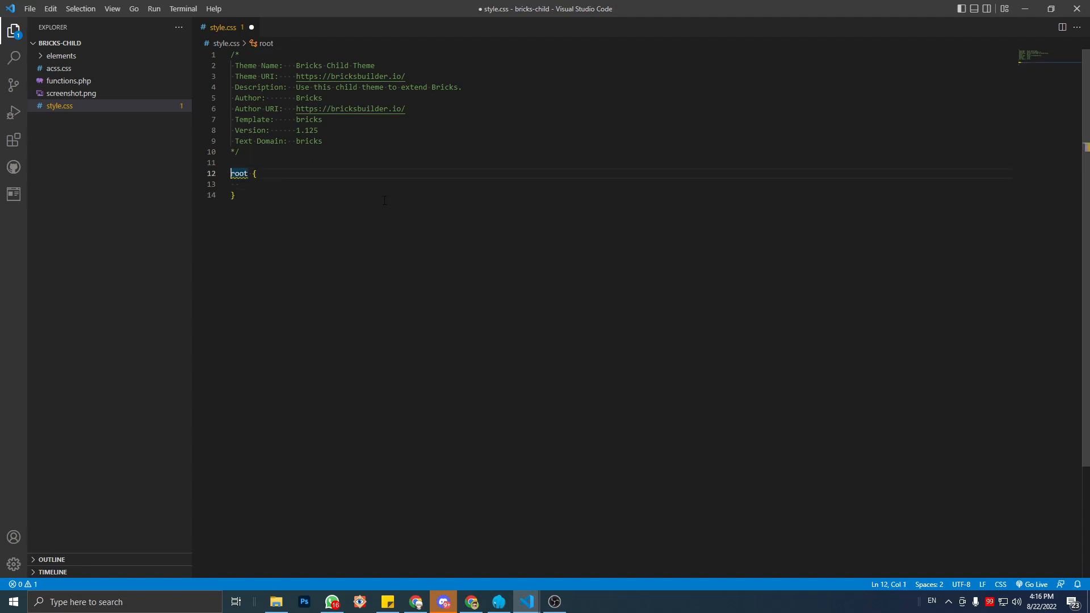
# Declare an empty --h6 custom property inside the :root rule of style.css.
pyautogui.click(522, 601)
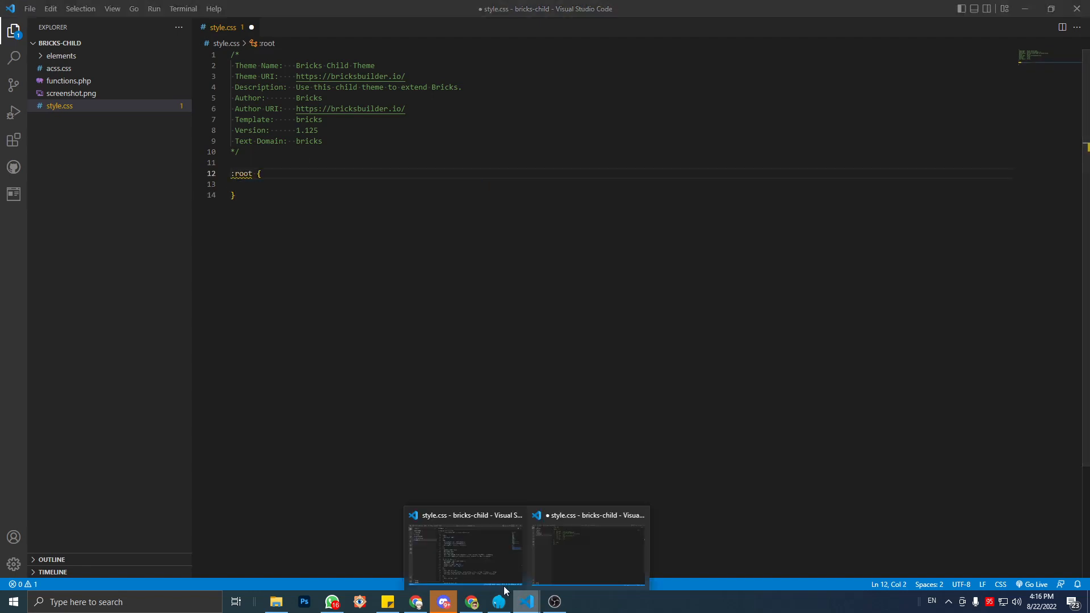
pyautogui.click(469, 558)
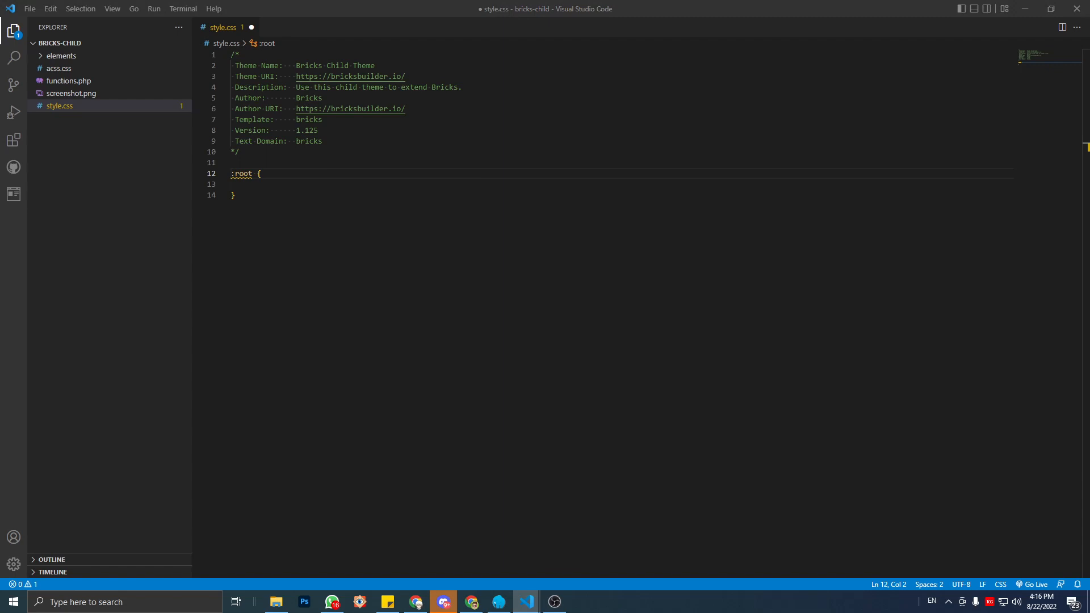
pyautogui.click(298, 184)
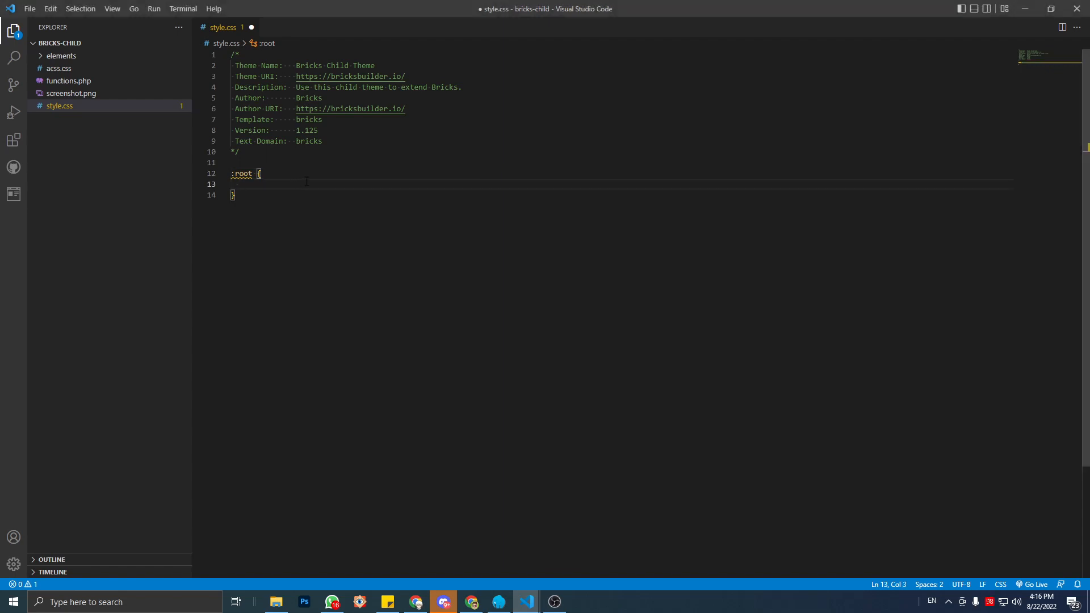
pyautogui.write('--h5')
pyautogui.press('BackSpace')
pyautogui.write(':')
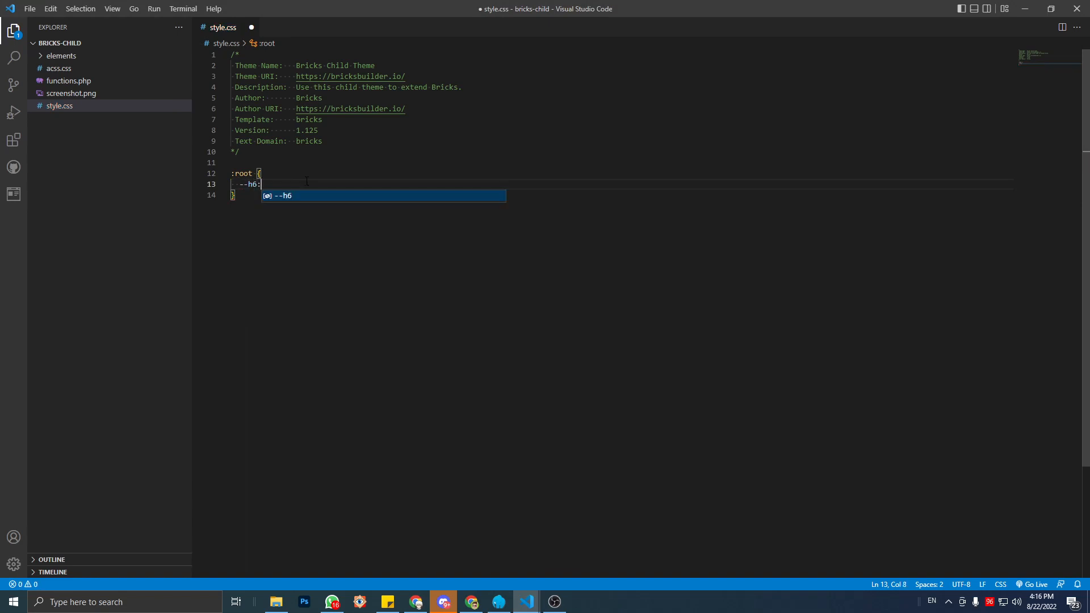
pyautogui.write(';')
pyautogui.press('Return')
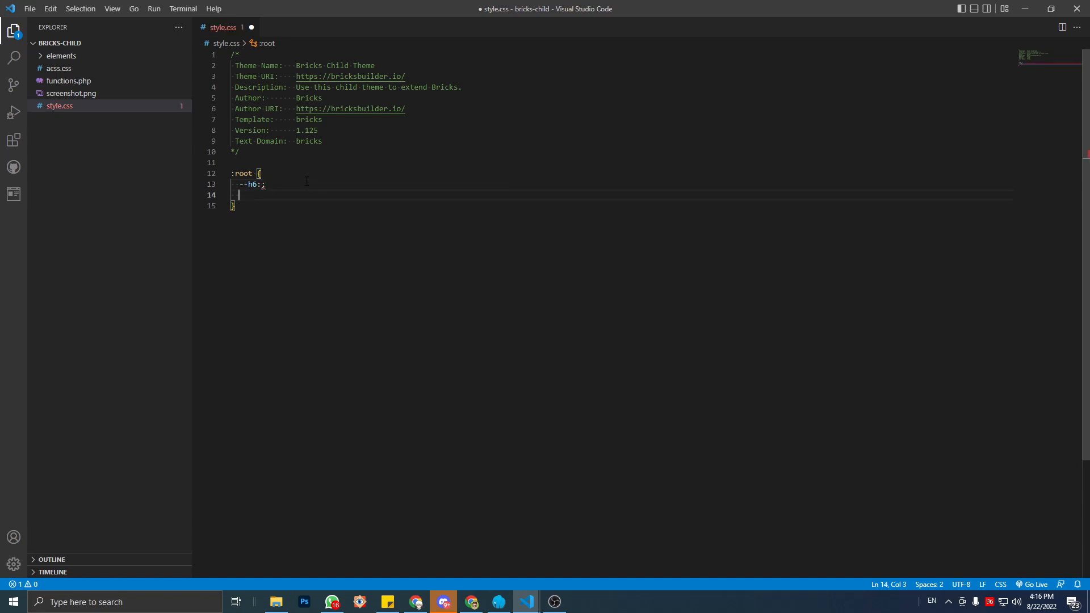
# Add empty --h5 and --h3 custom properties below --h6 in the :root rule.
pyautogui.write('--')
pyautogui.write('h5')
pyautogui.write(":'")
pyautogui.write(';')
pyautogui.press('Return')
pyautogui.write('--h3')
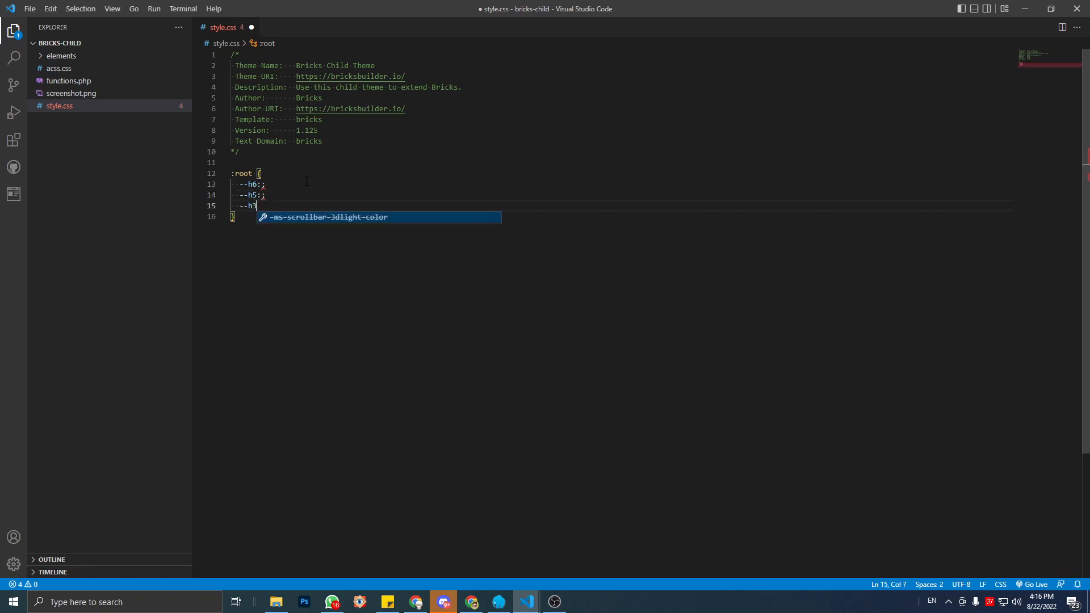
pyautogui.write(':;')
pyautogui.press('Return')
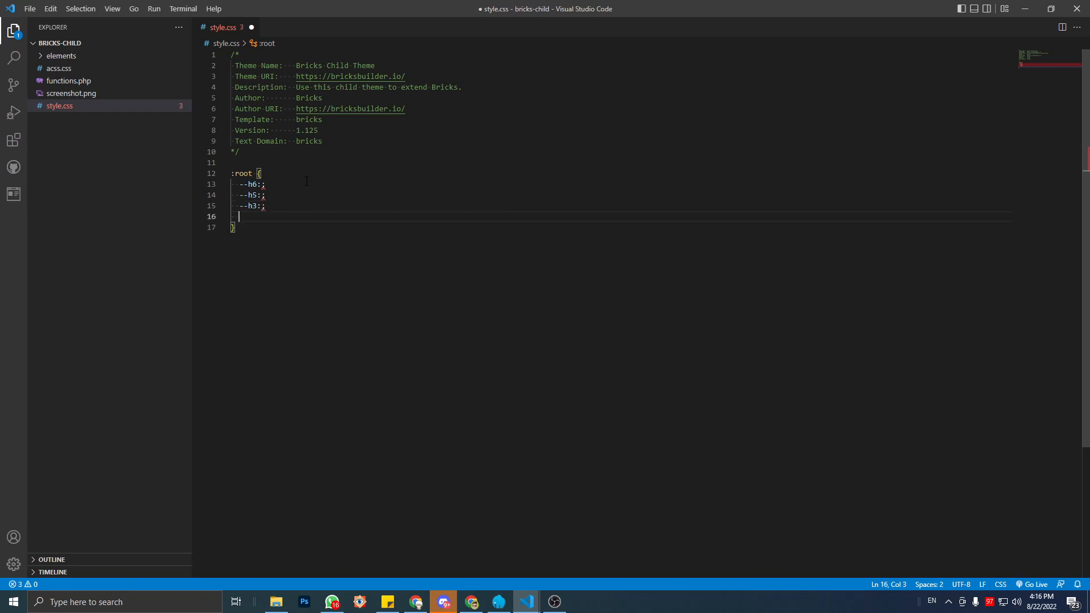
# Add empty --h2 and --h1 custom properties at the end of the :root rule.
pyautogui.write('--h2:;')
pyautogui.press('Return')
pyautogui.write('-')
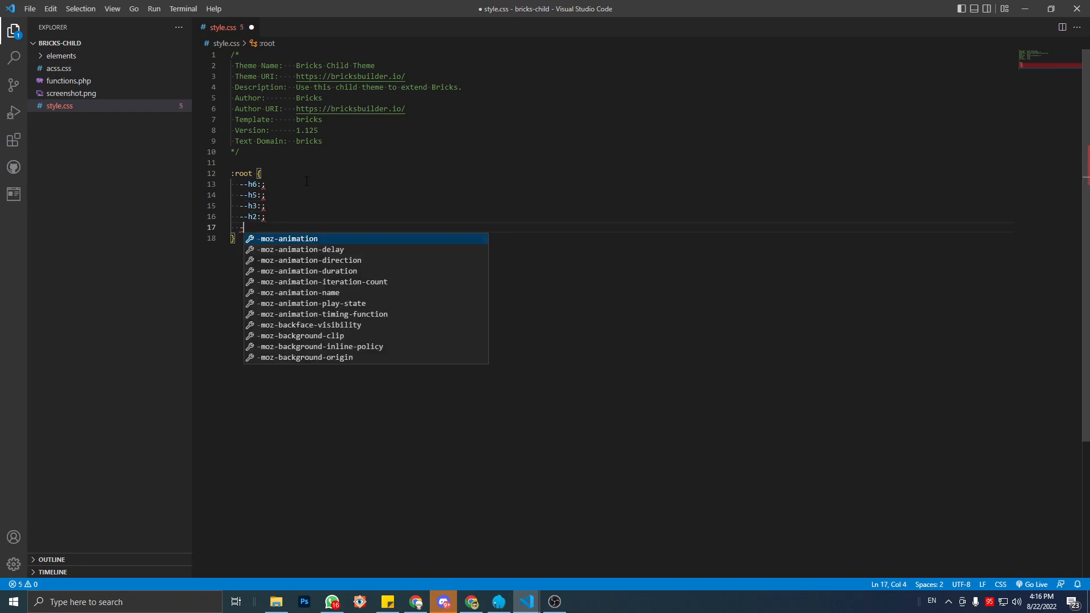
pyautogui.write('h1')
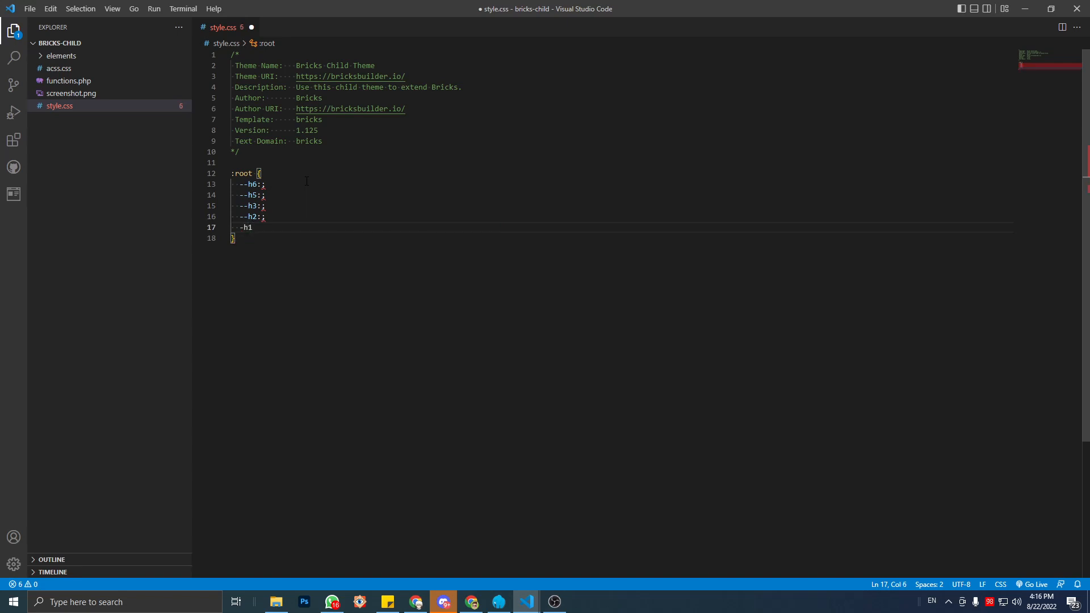
pyautogui.press('BackSpace')
pyautogui.press('BackSpace')
pyautogui.write('--')
pyautogui.press('Escape')
pyautogui.press('BackSpace')
pyautogui.write('h1:;')
# Insert the missing empty --h4 custom property between --h5 and --h3.
pyautogui.click(283, 197)
pyautogui.press('Return')
pyautogui.write('--')
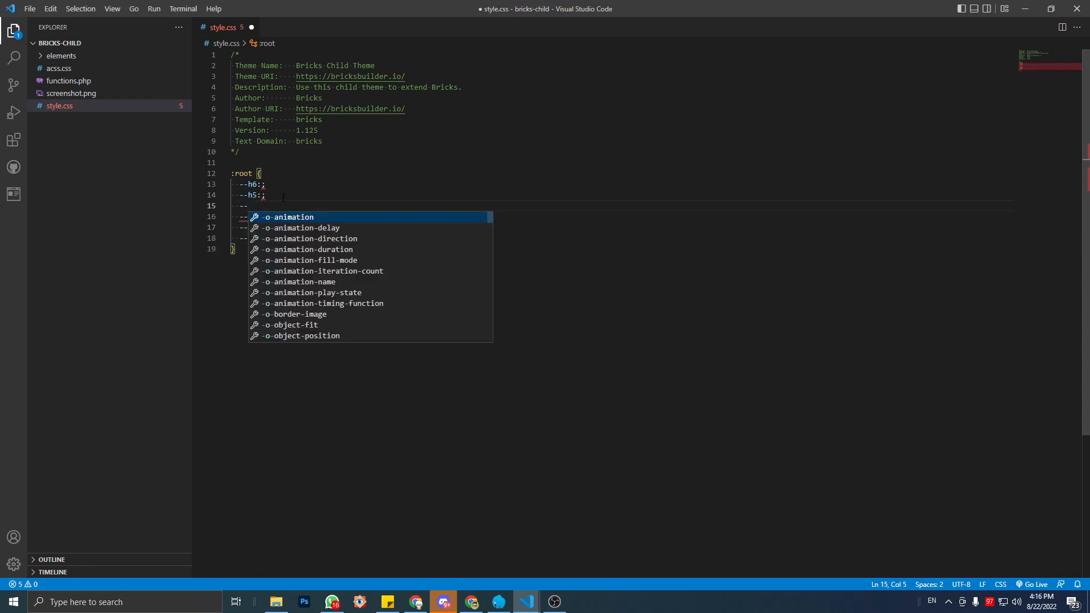
pyautogui.write('h4:;')
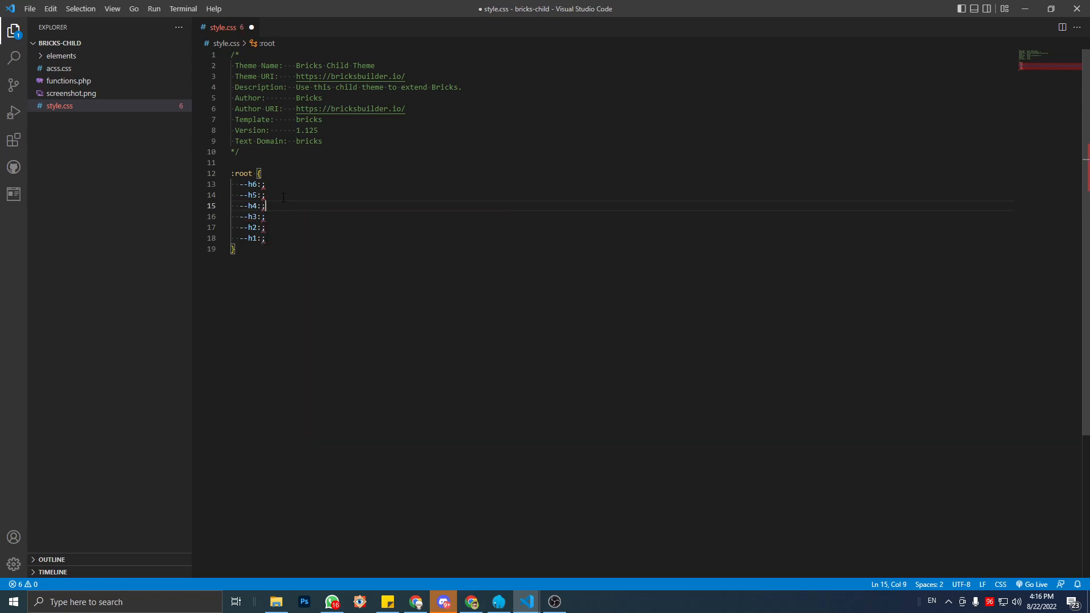
pyautogui.click(283, 197)
# Copy the largest size's rem value from the type scale in the browser and set --h1 to 3.815rem in style.css.
pyautogui.click(472, 602)
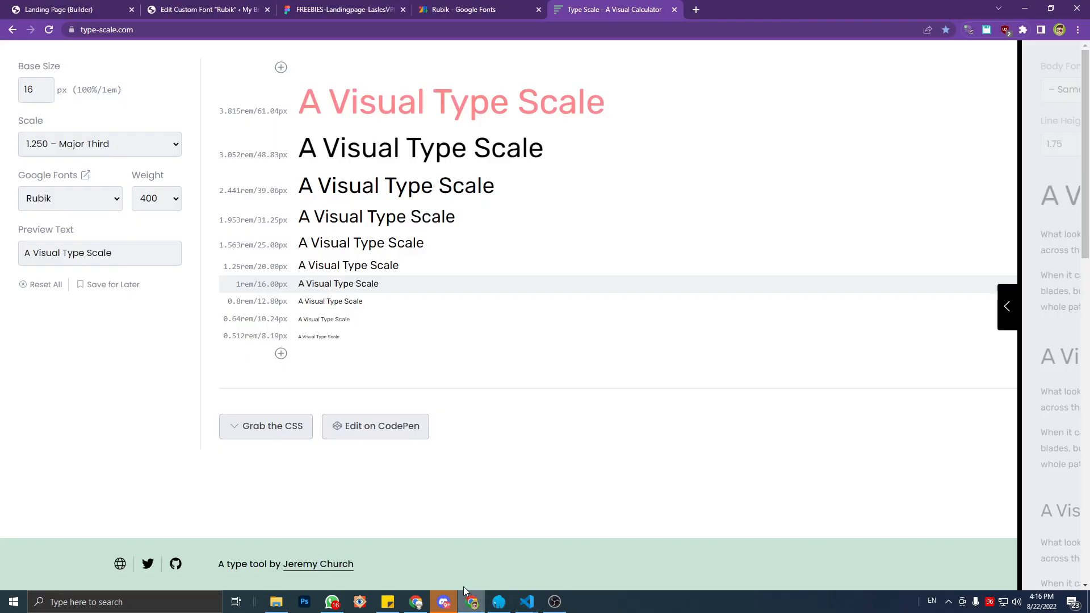
pyautogui.moveTo(255, 112); pyautogui.dragTo(219, 112)
pyautogui.hotkey('ctrl', 'c')
pyautogui.click(527, 602)
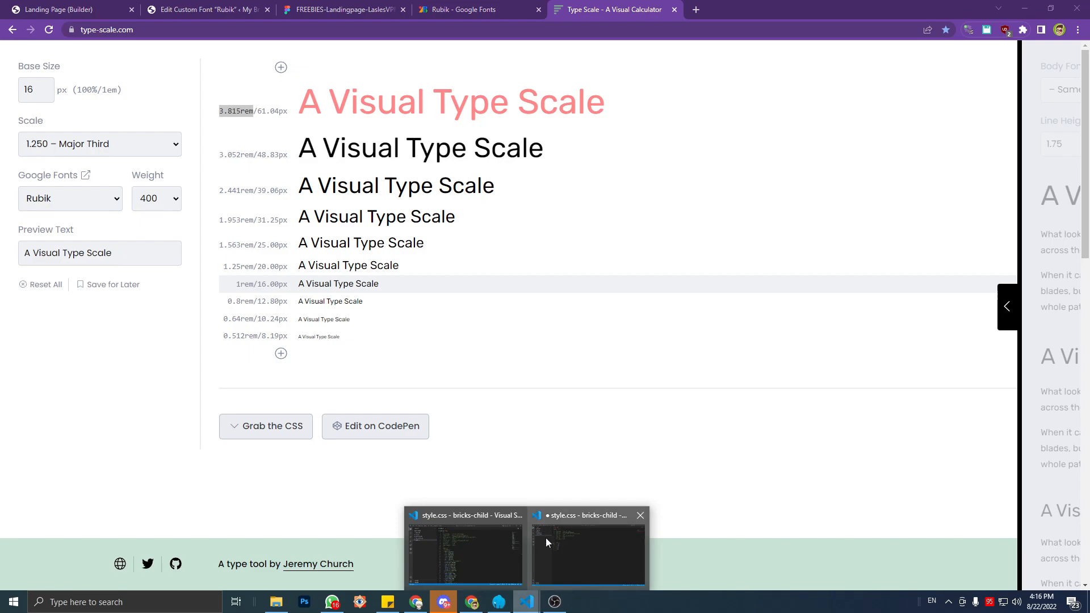
pyautogui.click(563, 560)
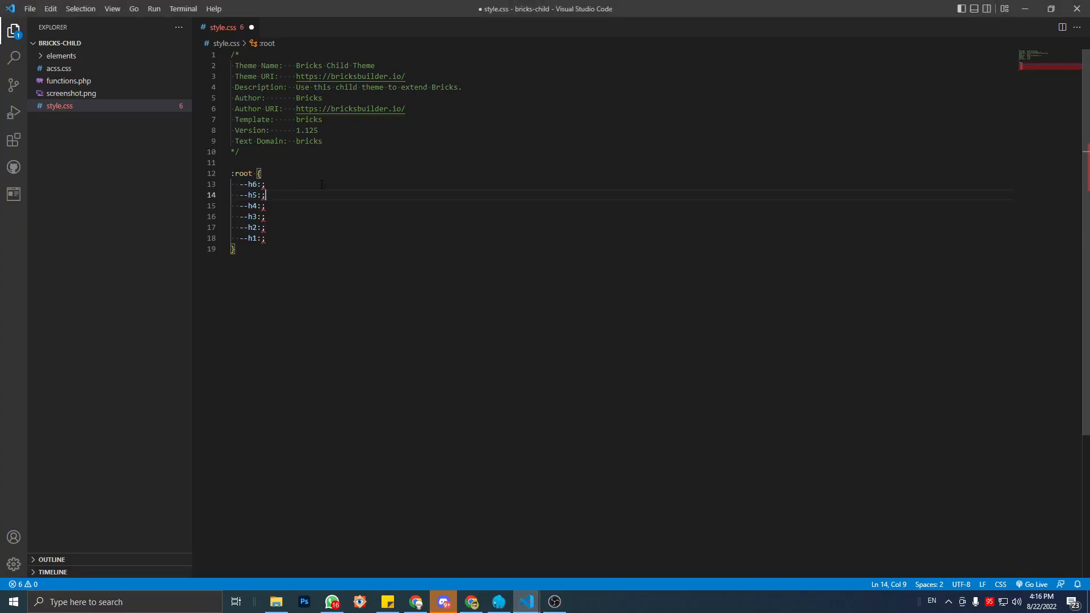
pyautogui.click(262, 238)
pyautogui.hotkey('ctrl', 'v')
# Return to the type scale in the browser to get the second-largest size's rem value for --h2.
pyautogui.click(279, 228)
pyautogui.click(527, 605)
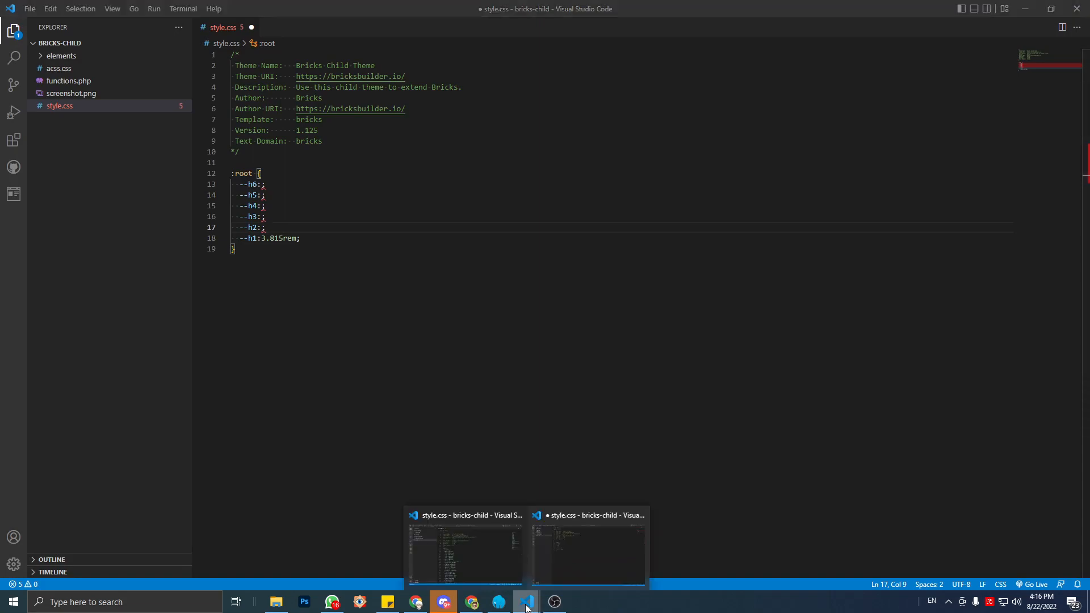
pyautogui.click(472, 602)
pyautogui.click(256, 260)
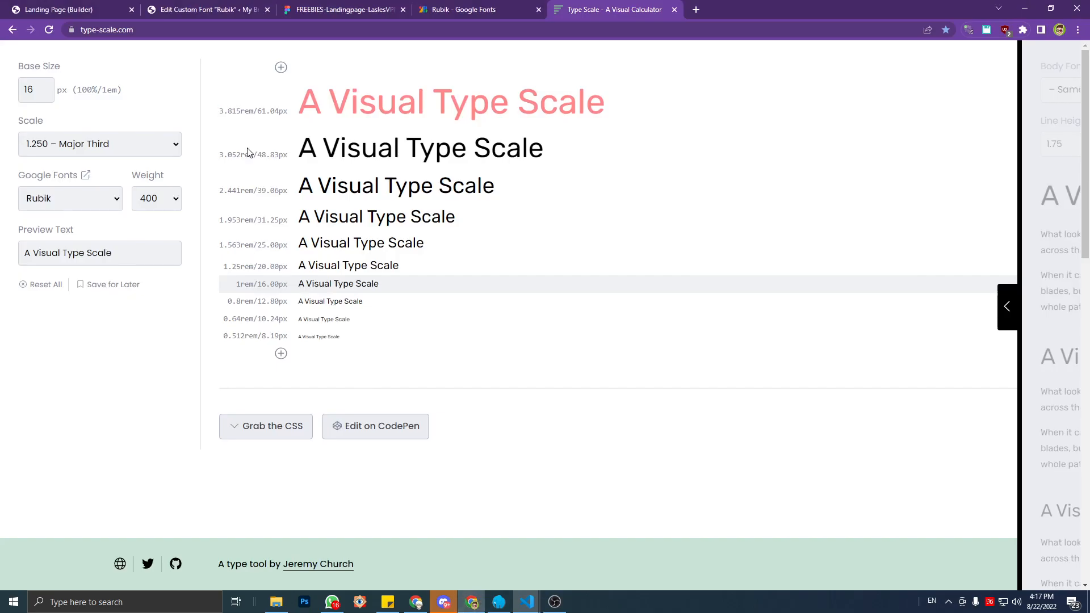
# Copy 3.052rem from the Type Scale page in Chrome into the --h2 variable of style.css in Visual Studio Code.
pyautogui.moveTo(255, 155); pyautogui.dragTo(218, 155)
pyautogui.hotkey('ctrl', 'c')
pyautogui.click(527, 602)
pyautogui.click(560, 560)
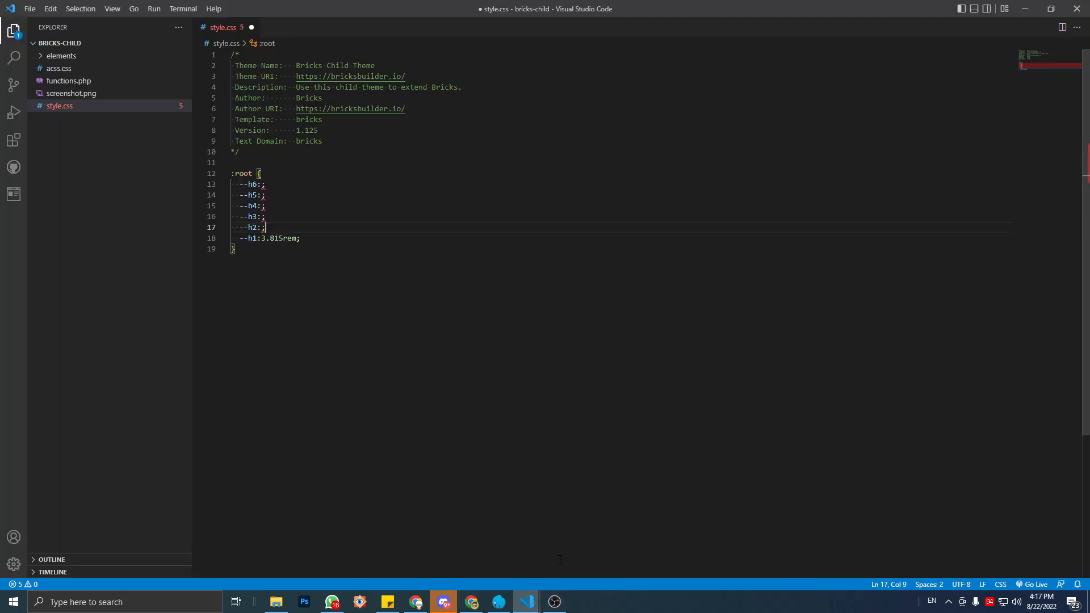
pyautogui.press('Left')
pyautogui.hotkey('ctrl', 'v')
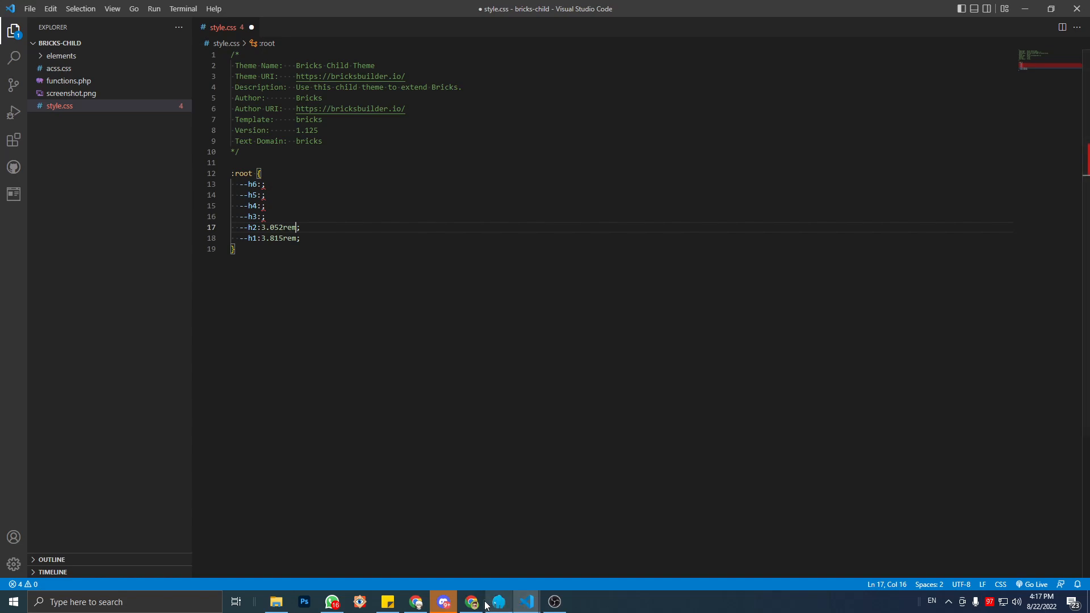
# Copy 2.441rem from the Type Scale page in Chrome into the --h3 variable of style.css in Visual Studio Code.
pyautogui.moveTo(474, 605)
pyautogui.click(471, 550)
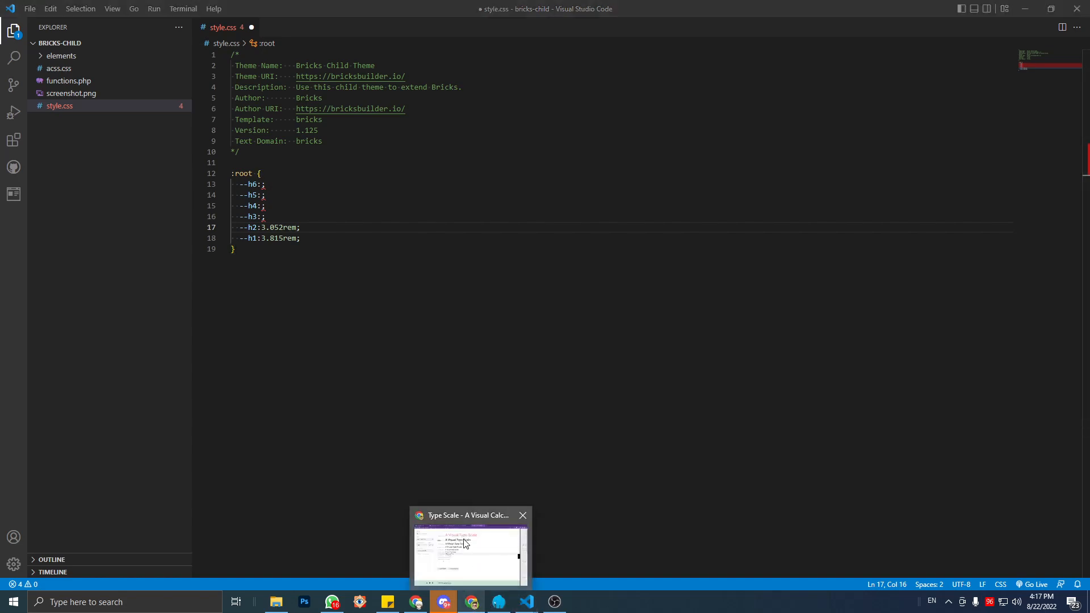
pyautogui.moveTo(254, 191); pyautogui.dragTo(219, 191)
pyautogui.hotkey('ctrl', 'c')
pyautogui.click(519, 606)
pyautogui.click(511, 550)
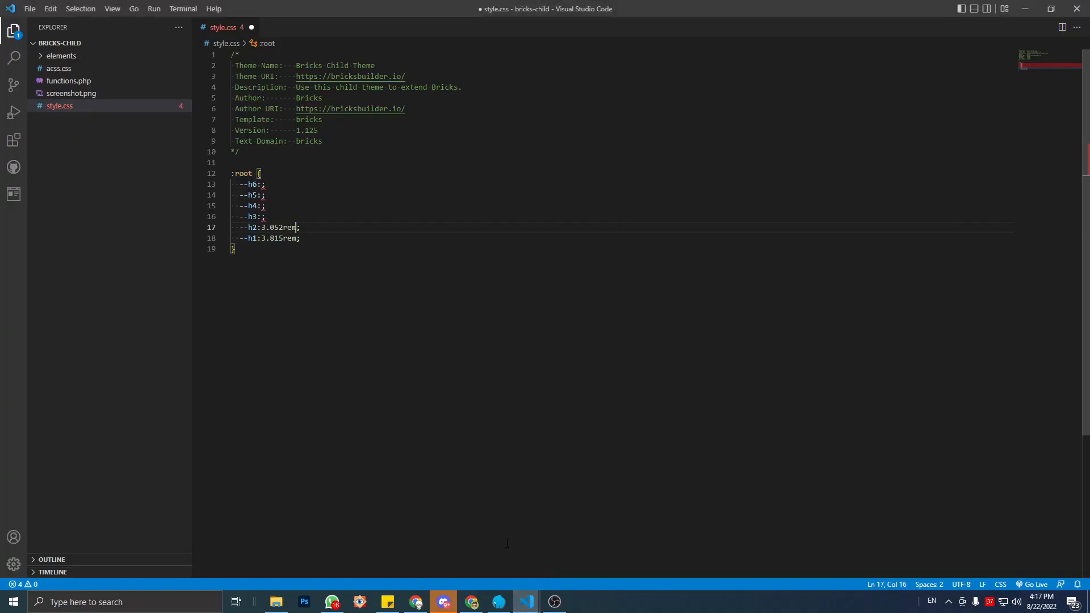
pyautogui.click(507, 536)
pyautogui.click(262, 217)
pyautogui.hotkey('ctrl', 'v')
# Copy 1.953rem from the Type Scale page in Chrome into the --h4 variable of style.css in Visual Studio Code.
pyautogui.click(525, 605)
pyautogui.click(472, 603)
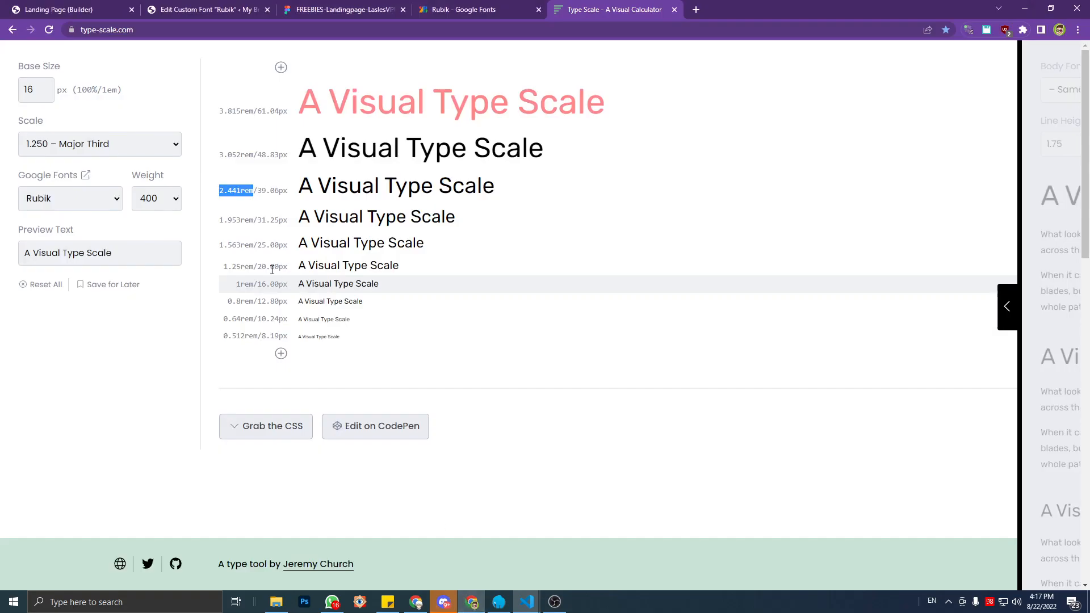
pyautogui.moveTo(254, 221); pyautogui.dragTo(219, 221)
pyautogui.hotkey('ctrl', 'c')
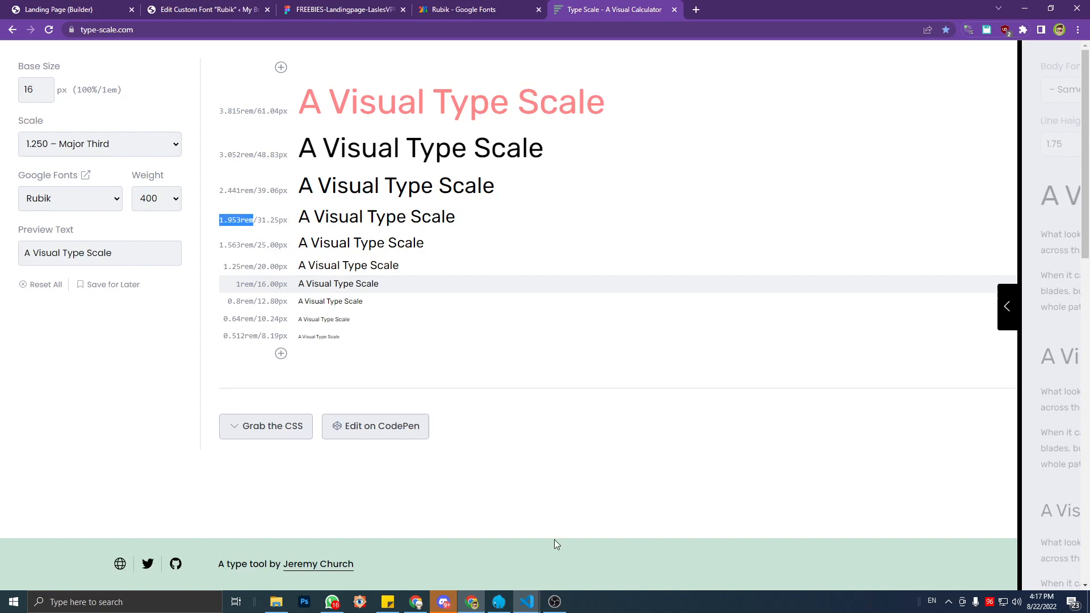
pyautogui.click(527, 603)
pyautogui.click(596, 548)
pyautogui.click(314, 250)
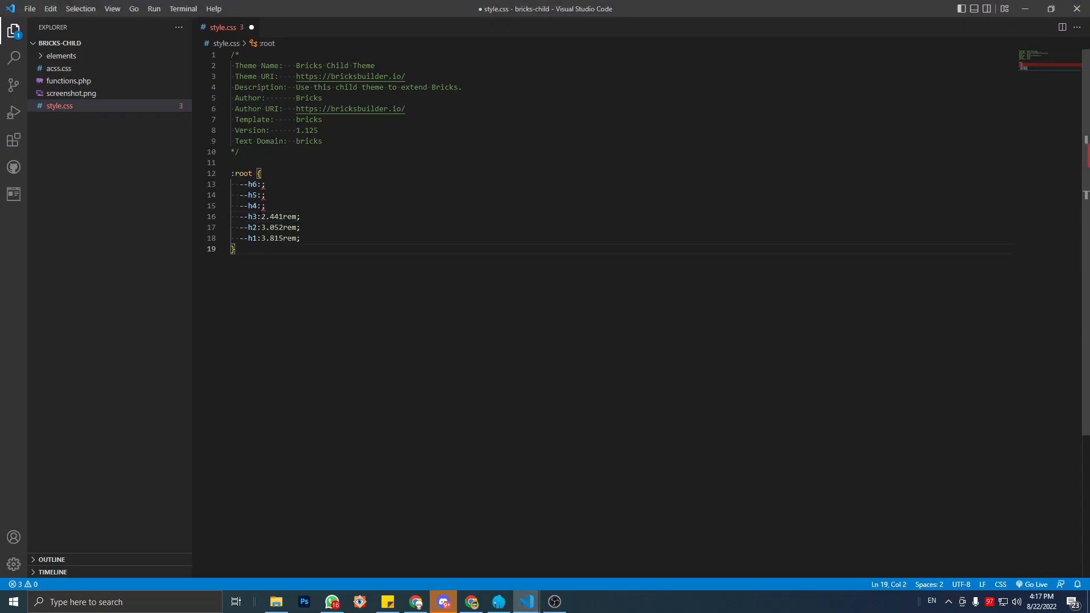
pyautogui.click(262, 206)
pyautogui.hotkey('ctrl', 'v')
# Copy 1.563rem from the Type Scale page in Chrome into the --h5 variable of style.css in Visual Studio Code.
pyautogui.click(471, 603)
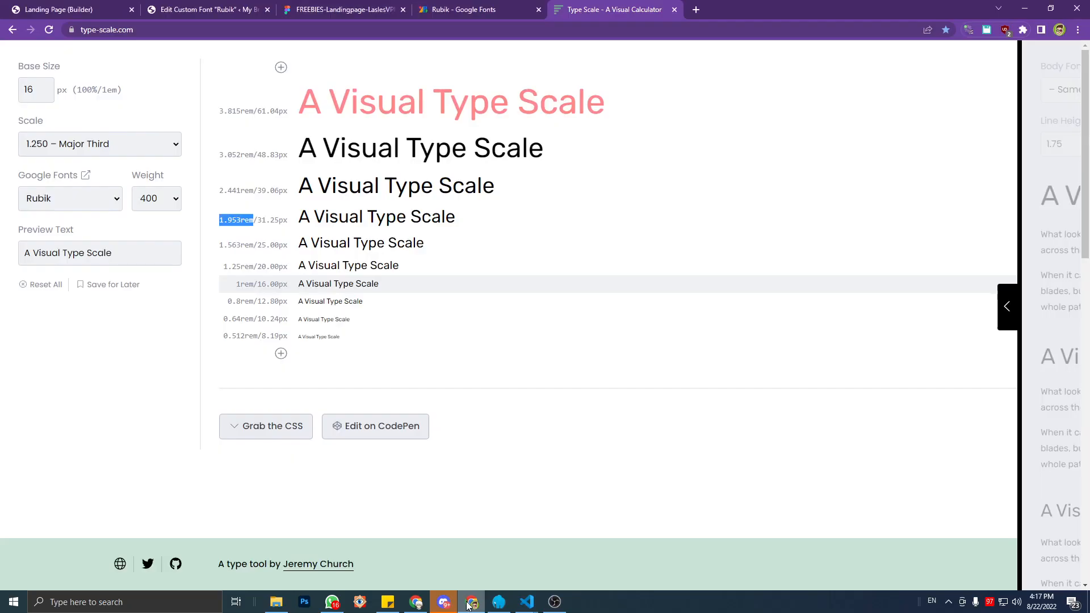
pyautogui.click(249, 259)
pyautogui.moveTo(253, 245); pyautogui.dragTo(220, 245)
pyautogui.hotkey('ctrl', 'c')
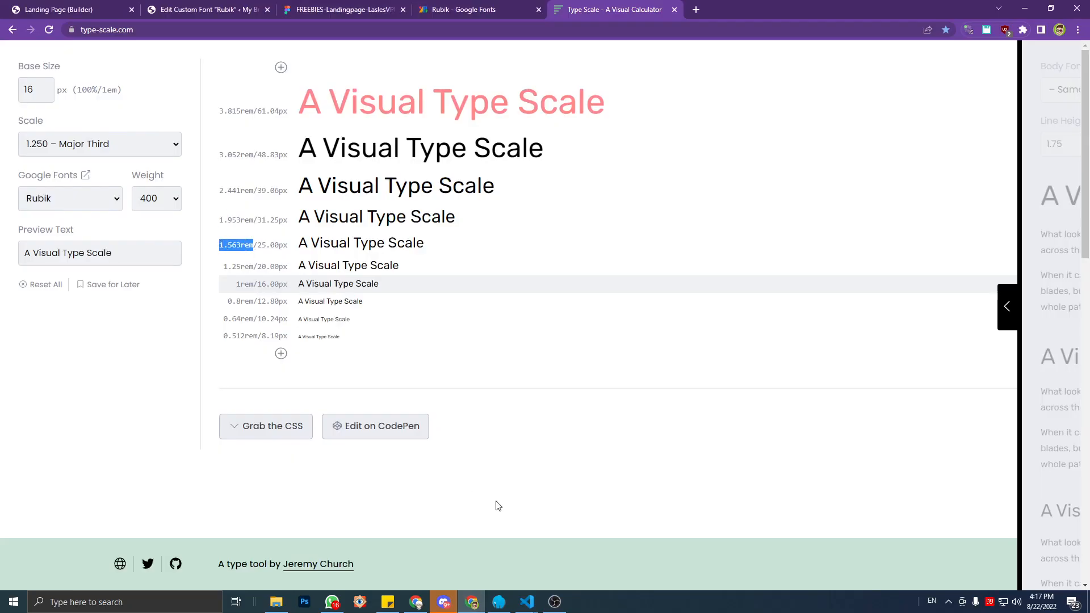
pyautogui.click(527, 602)
pyautogui.click(585, 548)
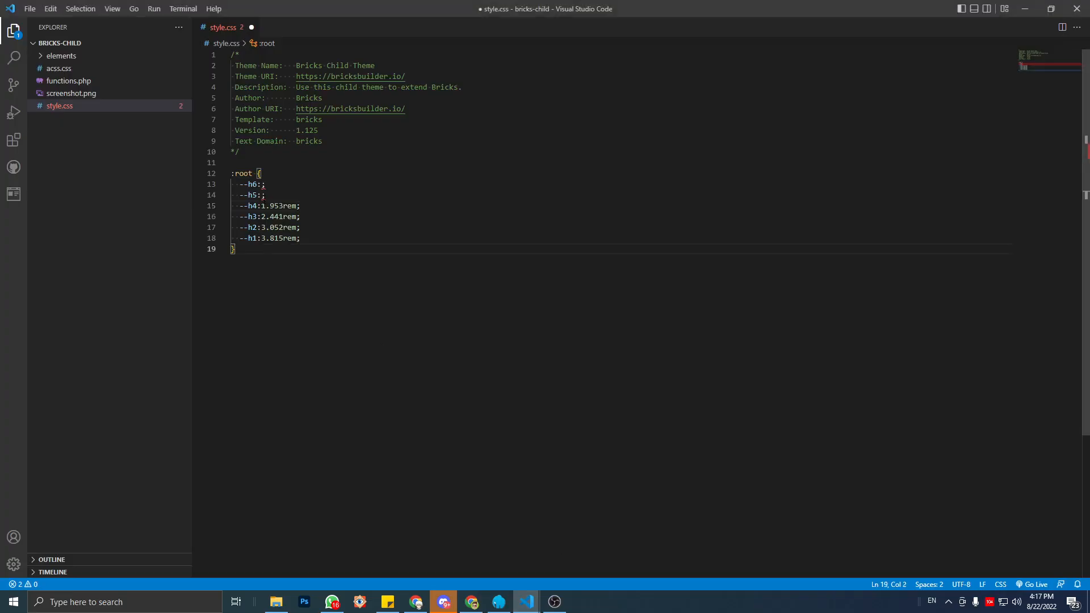
pyautogui.click(262, 195)
pyautogui.hotkey('ctrl', 'v')
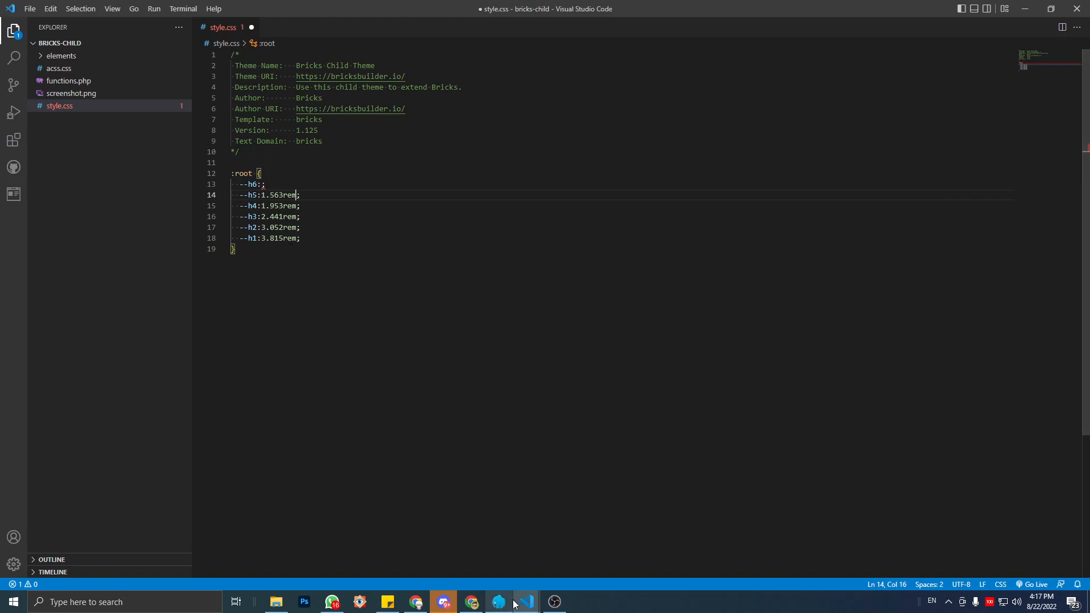
# Take 1.25rem from the Type Scale page in Chrome and enter it as the --h6 value of style.css in Visual Studio Code.
pyautogui.click(473, 603)
pyautogui.moveTo(253, 267); pyautogui.dragTo(227, 268)
pyautogui.click(483, 464)
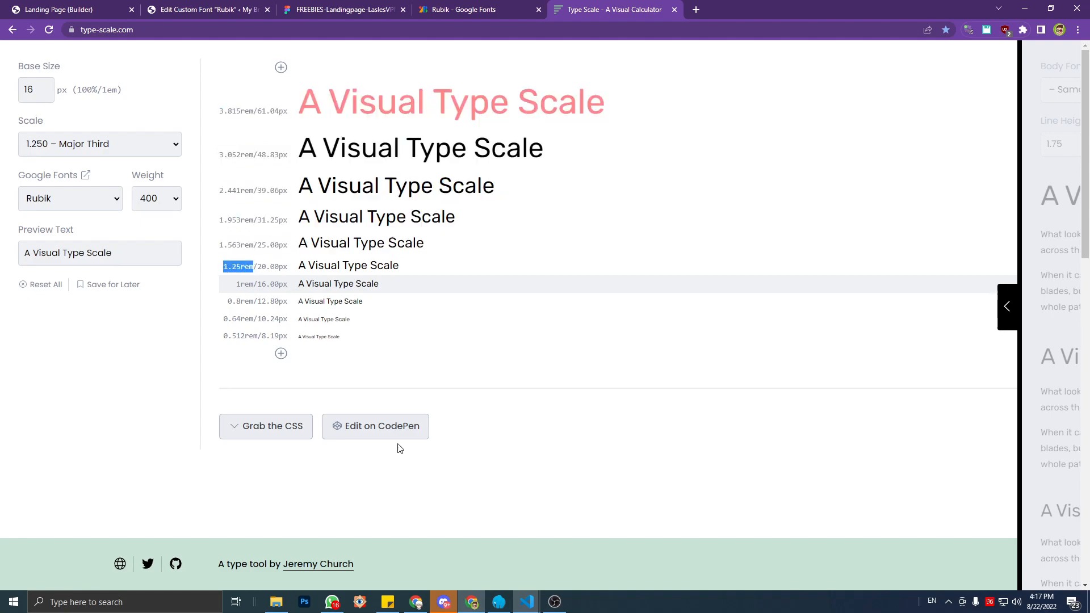
pyautogui.click(527, 602)
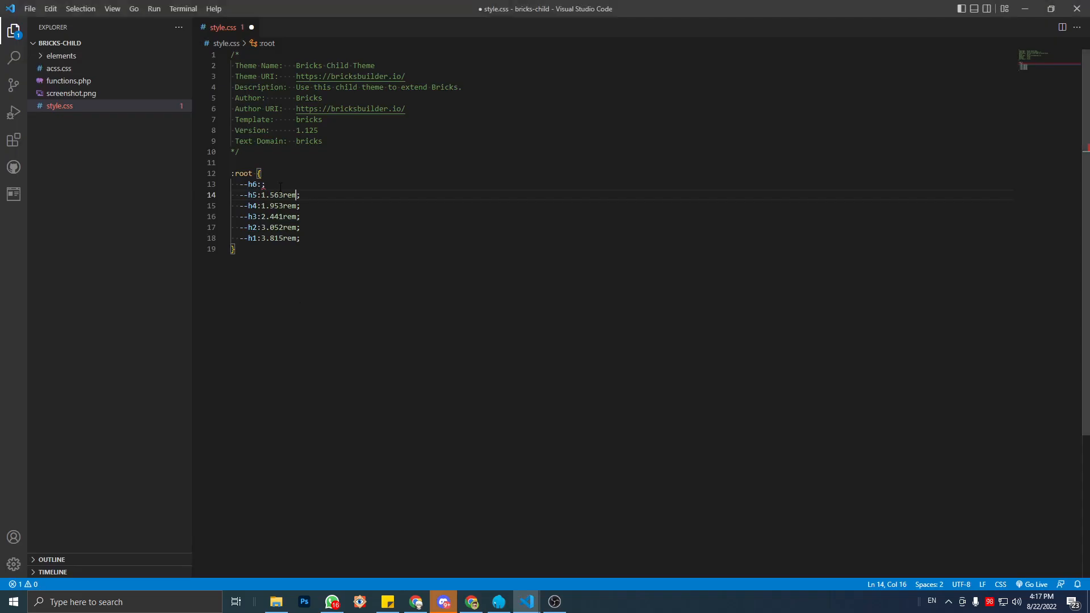
pyautogui.click(263, 184)
pyautogui.write('1.25rem')
# Add the comment /*Heading System*/ on a new line directly below the :root opening brace.
pyautogui.click(302, 174)
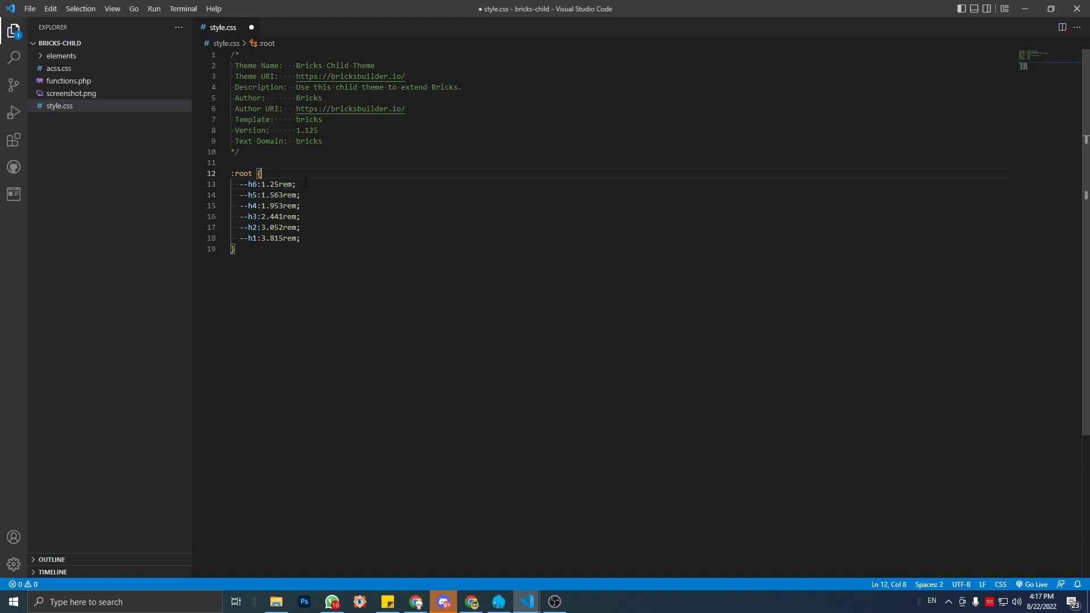
pyautogui.press('Return')
pyautogui.write('/')
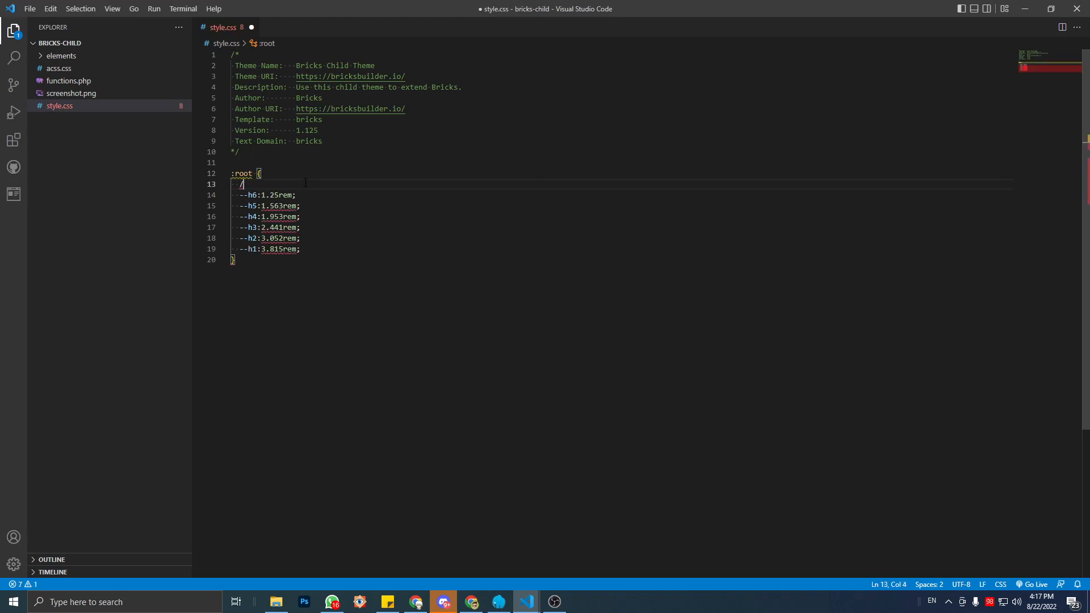
pyautogui.write('/*')
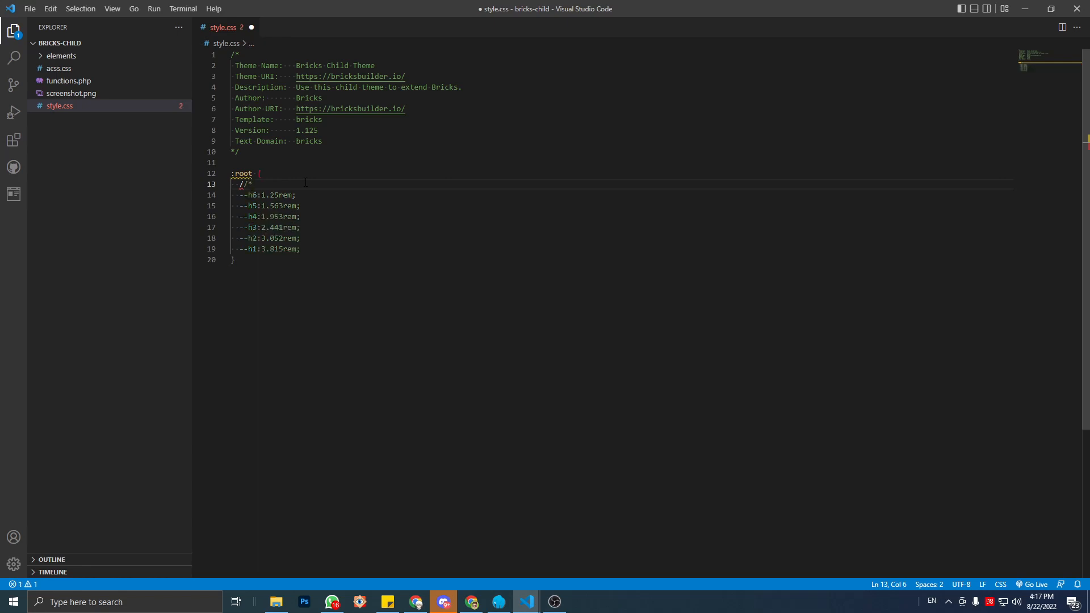
pyautogui.press('BackSpace')
pyautogui.press('BackSpace')
pyautogui.write('*Heading System*/')
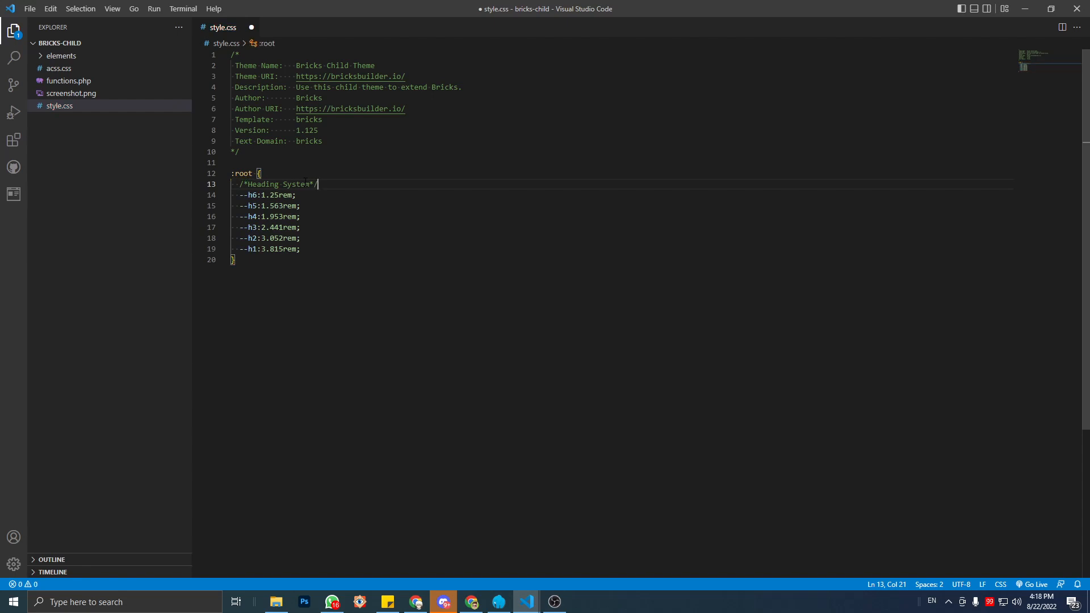
# Add the comment /*Text Size*/ on a new line below the --h1 variable.
pyautogui.press('Down')
pyautogui.press('Down')
pyautogui.press('Down')
pyautogui.press('Down')
pyautogui.press('Down')
pyautogui.press('Down')
pyautogui.press('Return')
pyautogui.write('/')
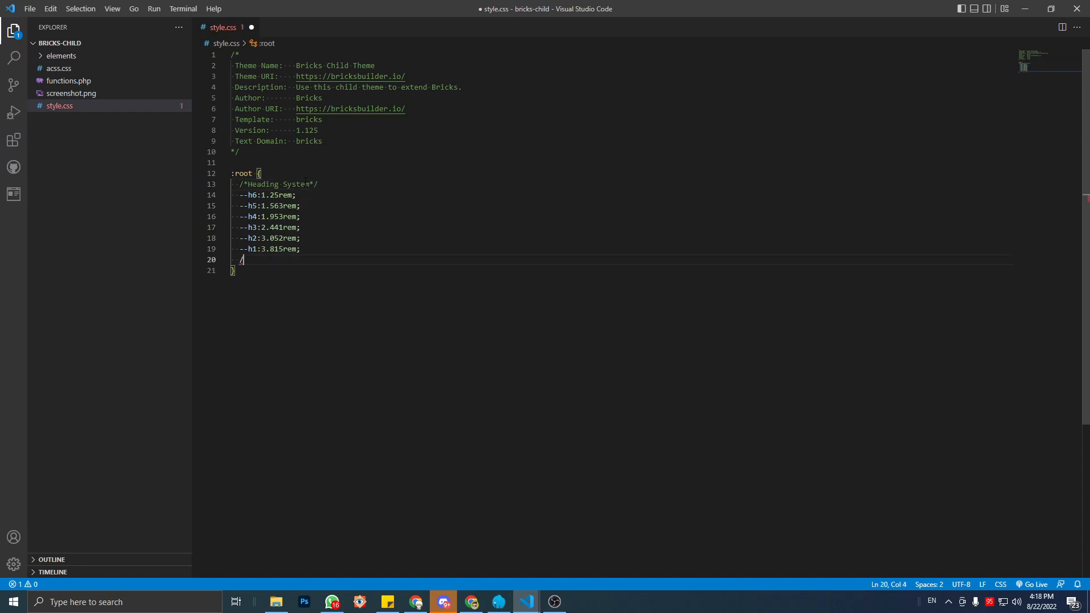
pyautogui.write('*')
pyautogui.press('BackSpace')
pyautogui.press('BackSpace')
pyautogui.write('/*Text Syst')
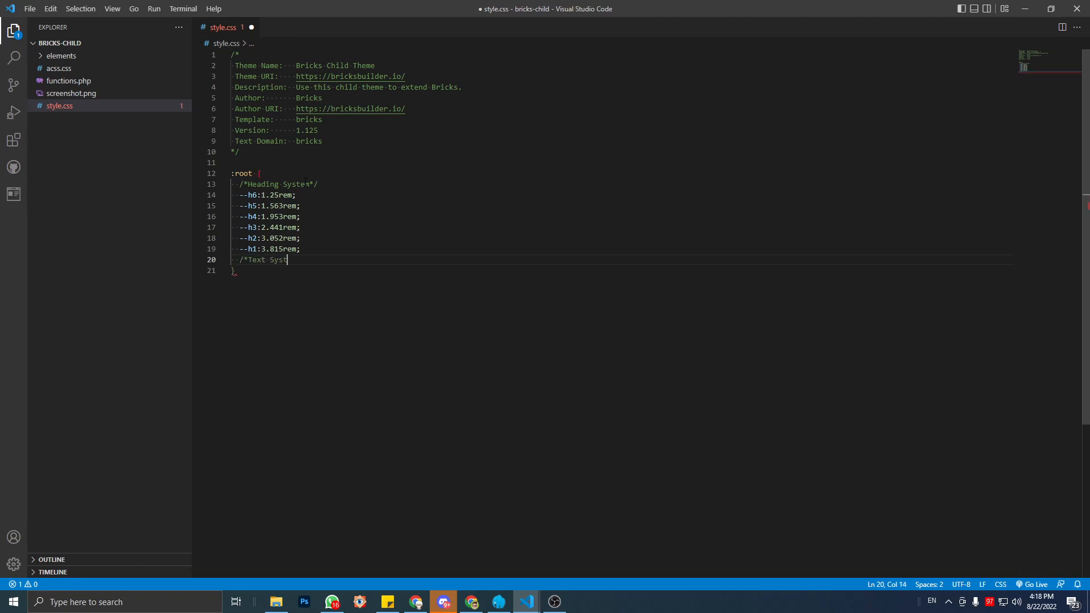
pyautogui.write('em')
pyautogui.press('BackSpace')
pyautogui.press('BackSpace')
pyautogui.press('BackSpace')
pyautogui.press('BackSpace')
pyautogui.press('BackSpace')
pyautogui.write('zie8?')
pyautogui.press('BackSpace')
pyautogui.press('BackSpace')
pyautogui.press('BackSpace')
pyautogui.write('ize*/')
# Reword the comment above the heading variables to /*Heading Size*/.
pyautogui.click(308, 188)
pyautogui.press('BackSpace')
pyautogui.press('BackSpace')
pyautogui.press('BackSpace')
pyautogui.press('BackSpace')
pyautogui.press('BackSpace')
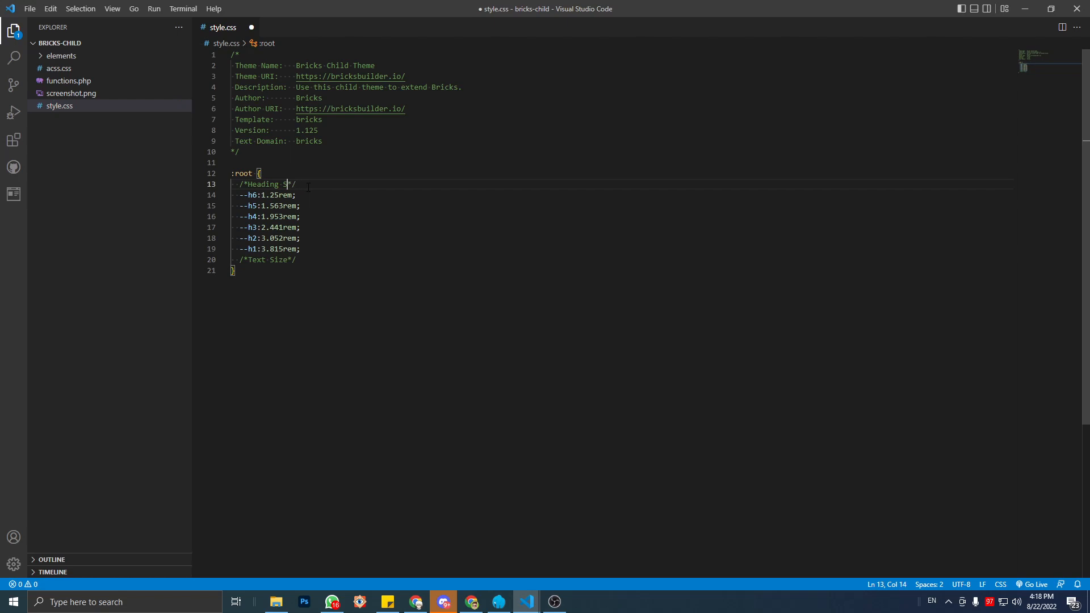
pyautogui.write('ize')
# Declare the variables --text-s and --text-xs without values below the Text Size comment.
pyautogui.click(322, 260)
pyautogui.press('Return')
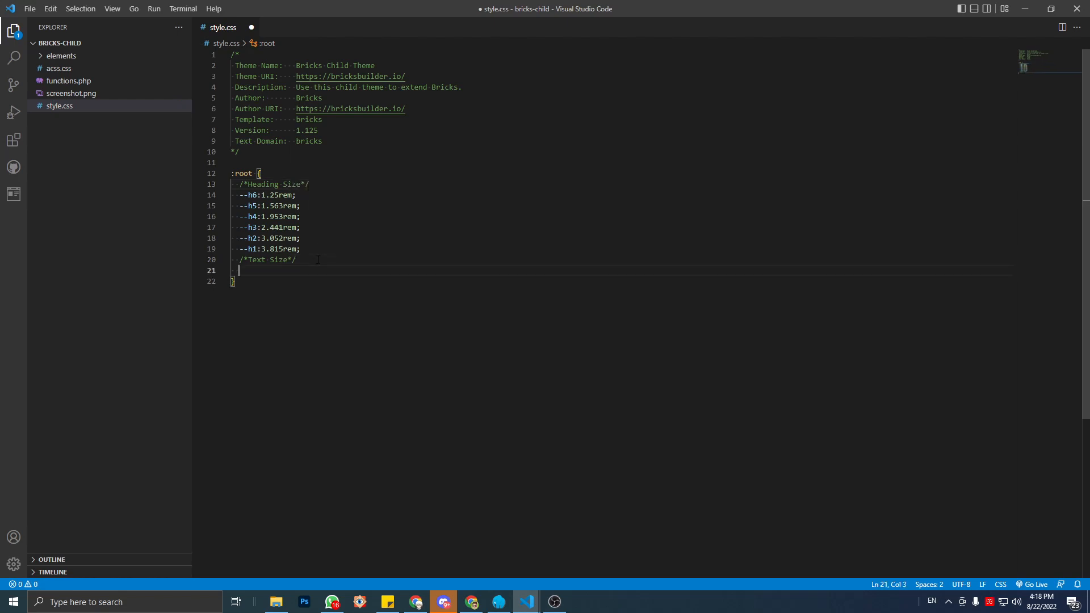
pyautogui.write('--')
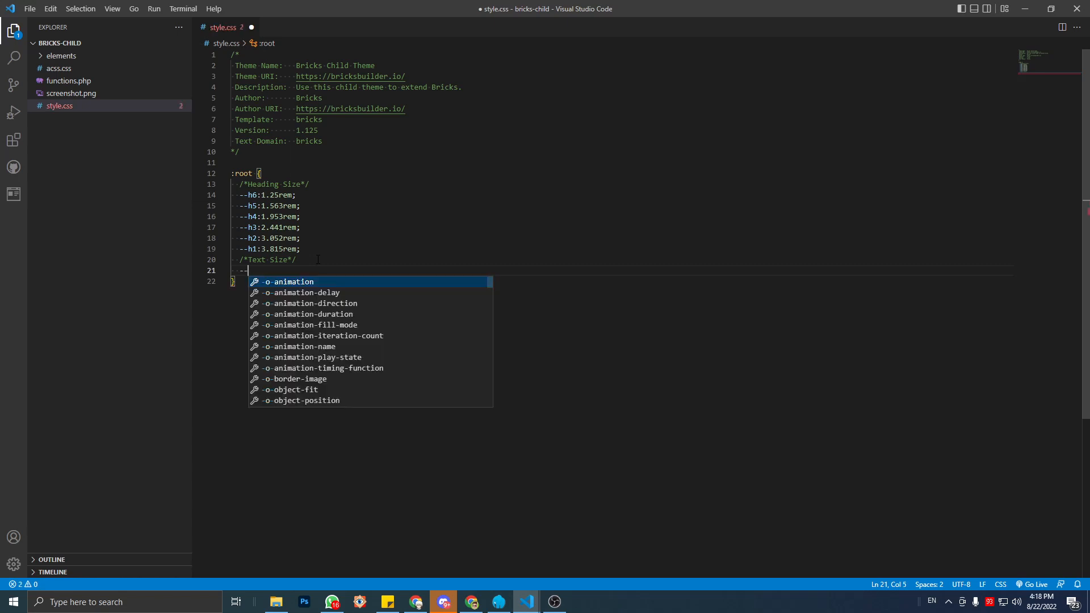
pyautogui.write('text-')
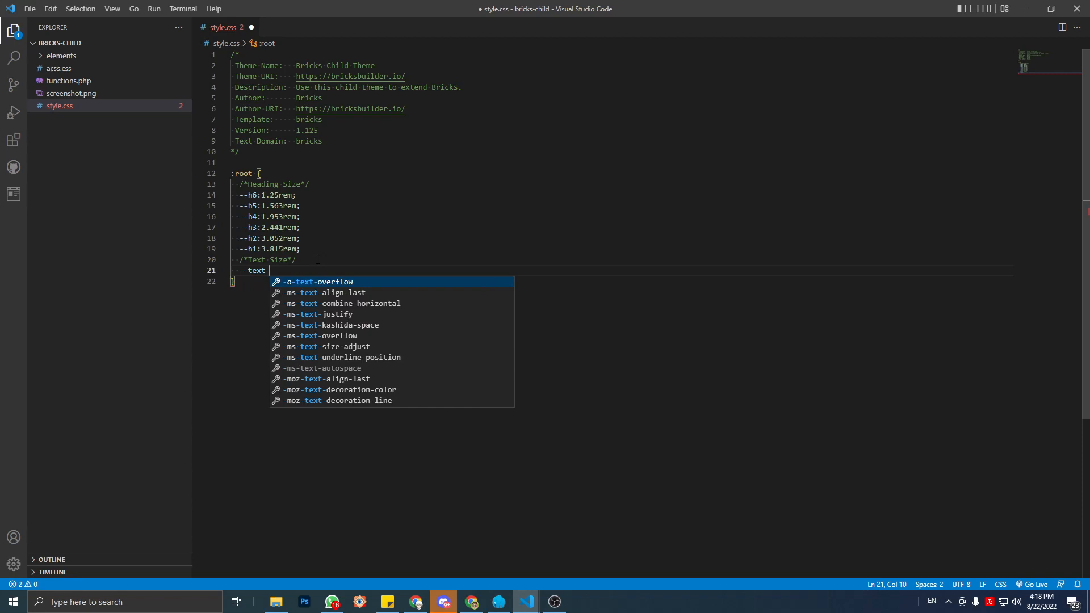
pyautogui.write('l')
pyautogui.press('BackSpace')
pyautogui.write('s')
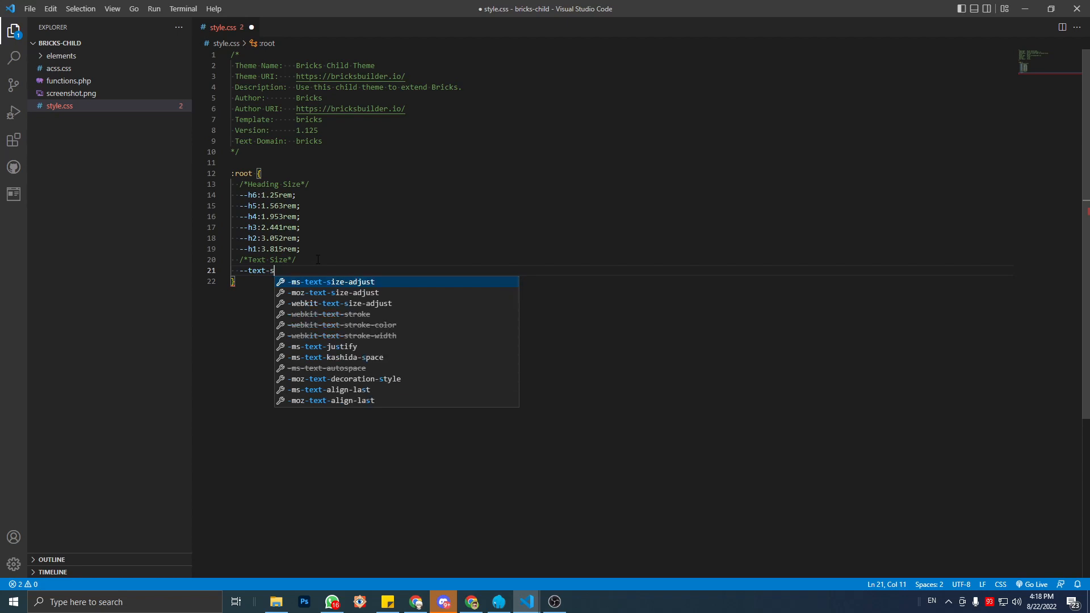
pyautogui.write(':')
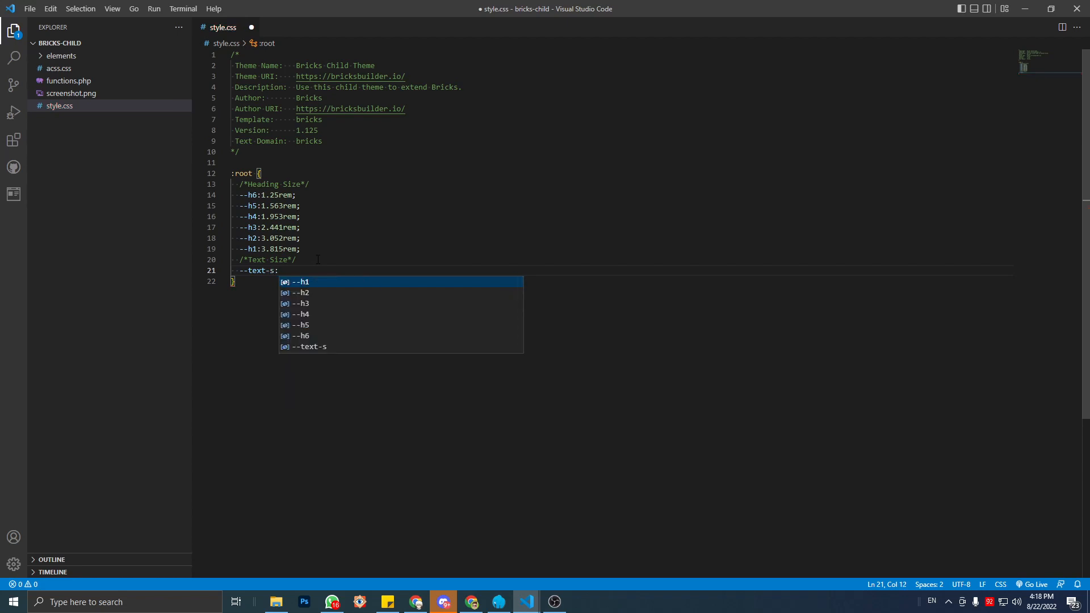
pyautogui.write(' ;')
pyautogui.press('Return')
pyautogui.write('--')
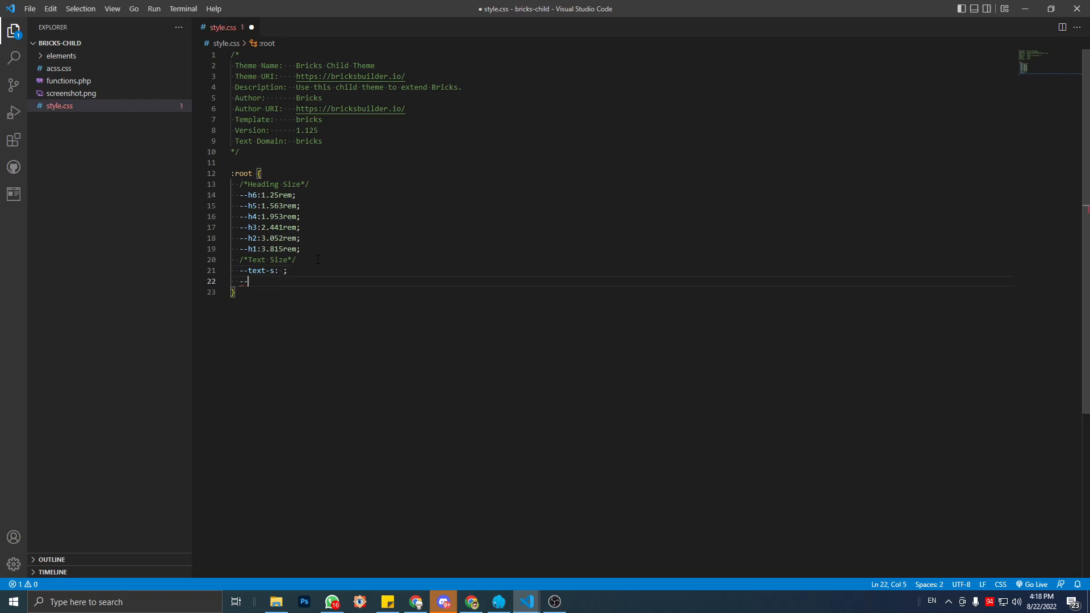
pyautogui.write('text-xs: ;')
# Copy 0.8rem from the Type Scale page in Chrome into --text-s in Visual Studio Code, with no space before the value.
pyautogui.click(471, 602)
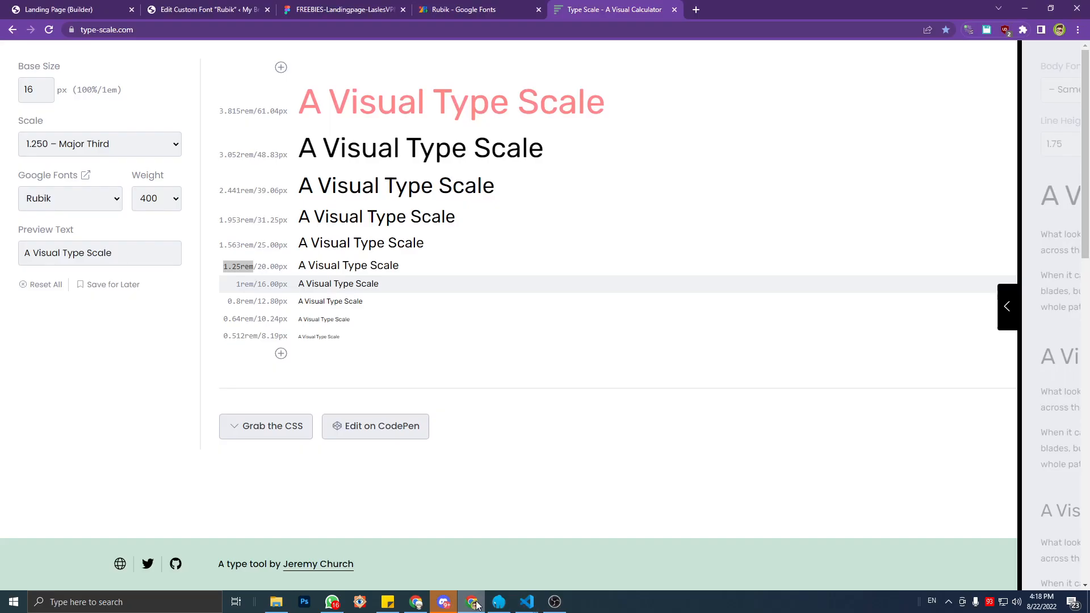
pyautogui.doubleClick(239, 284)
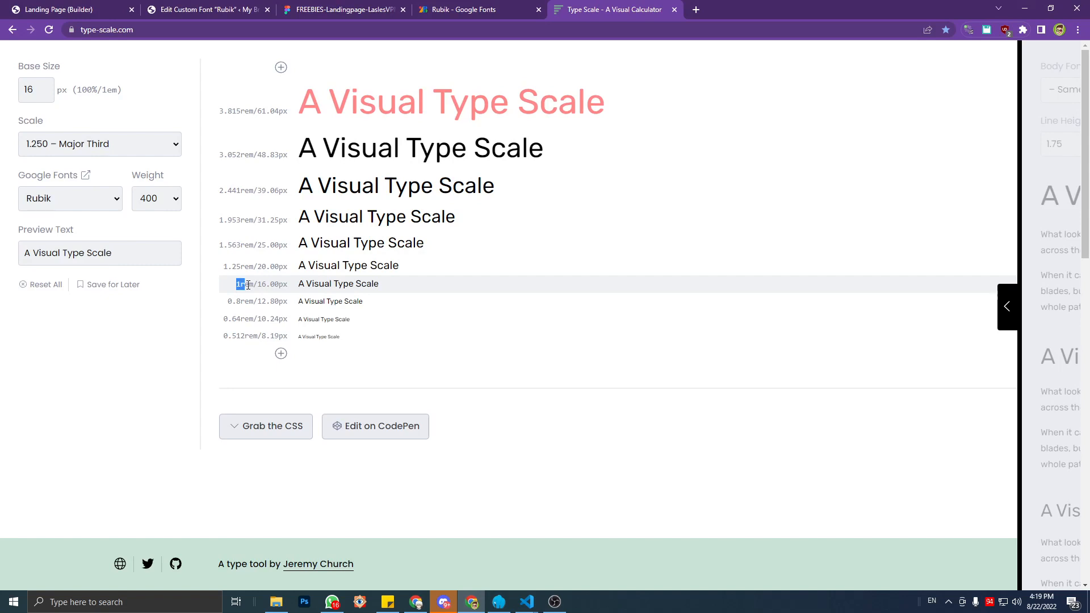
pyautogui.click(240, 298)
pyautogui.moveTo(235, 285); pyautogui.dragTo(256, 303)
pyautogui.hotkey('ctrl', 'c')
pyautogui.click(234, 301)
pyautogui.click(527, 601)
pyautogui.click(555, 564)
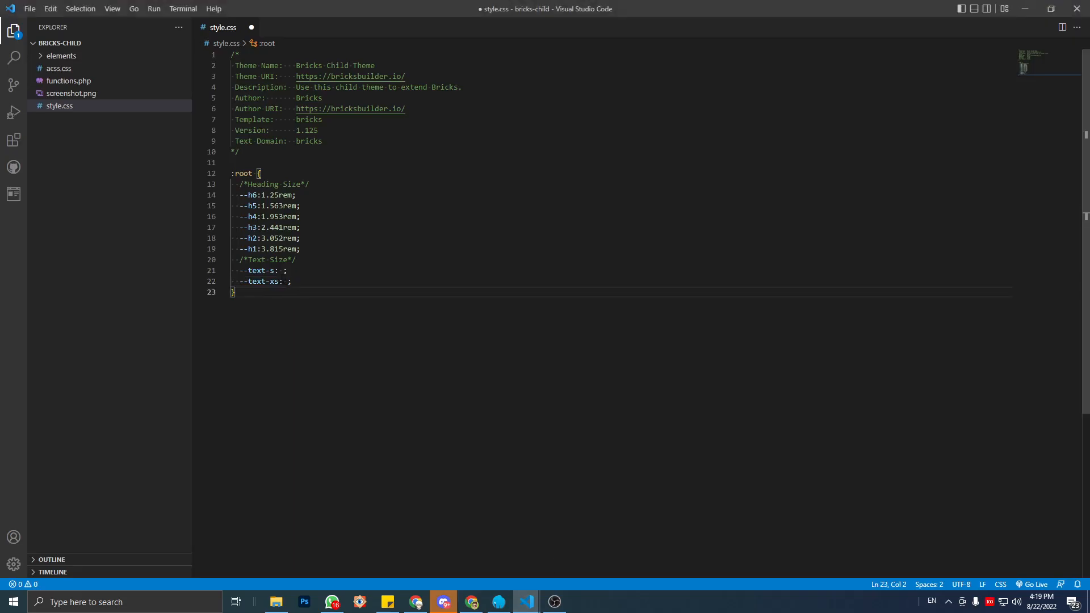
pyautogui.click(284, 271)
pyautogui.hotkey('ctrl', 'v')
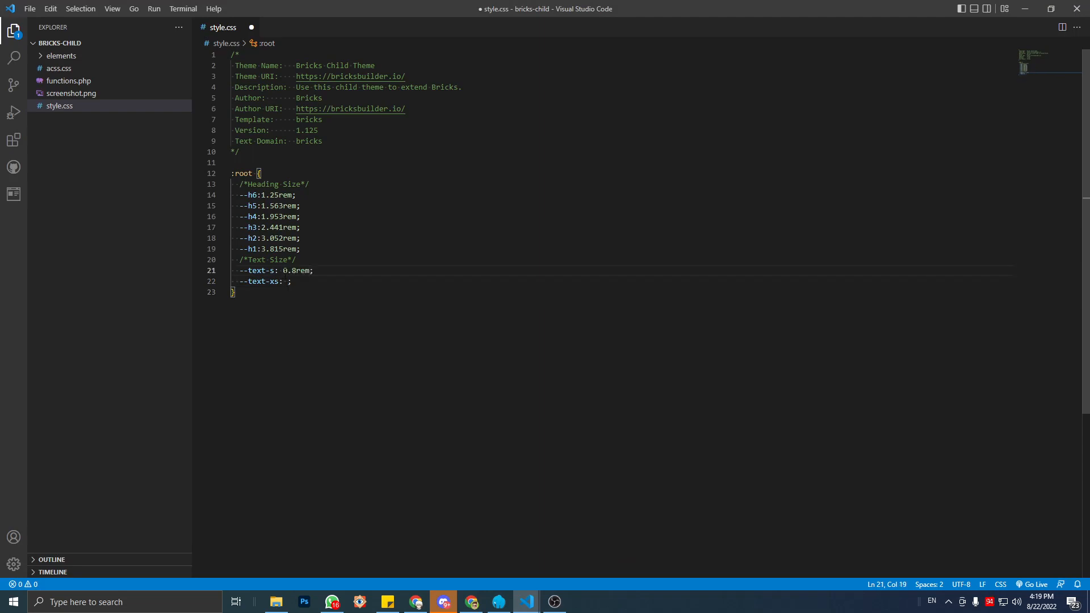
pyautogui.click(285, 274)
pyautogui.press('BackSpace')
# Copy 0.64rem from the Type Scale page in Chrome into the --text-xs variable of style.css in Visual Studio Code.
pyautogui.click(472, 602)
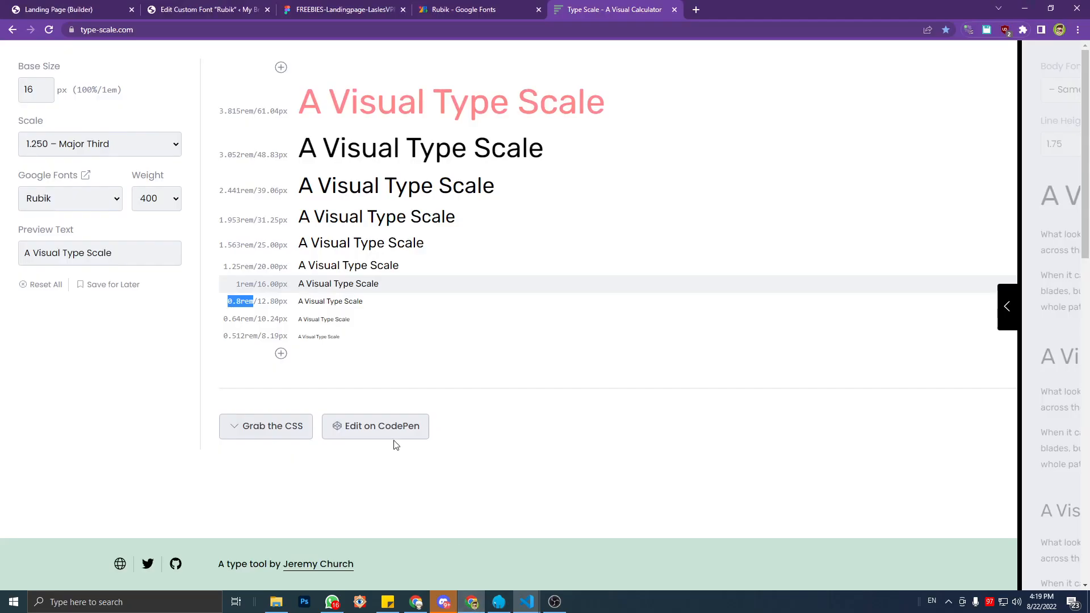
pyautogui.click(276, 335)
pyautogui.moveTo(224, 319); pyautogui.dragTo(255, 321)
pyautogui.hotkey('ctrl', 'c')
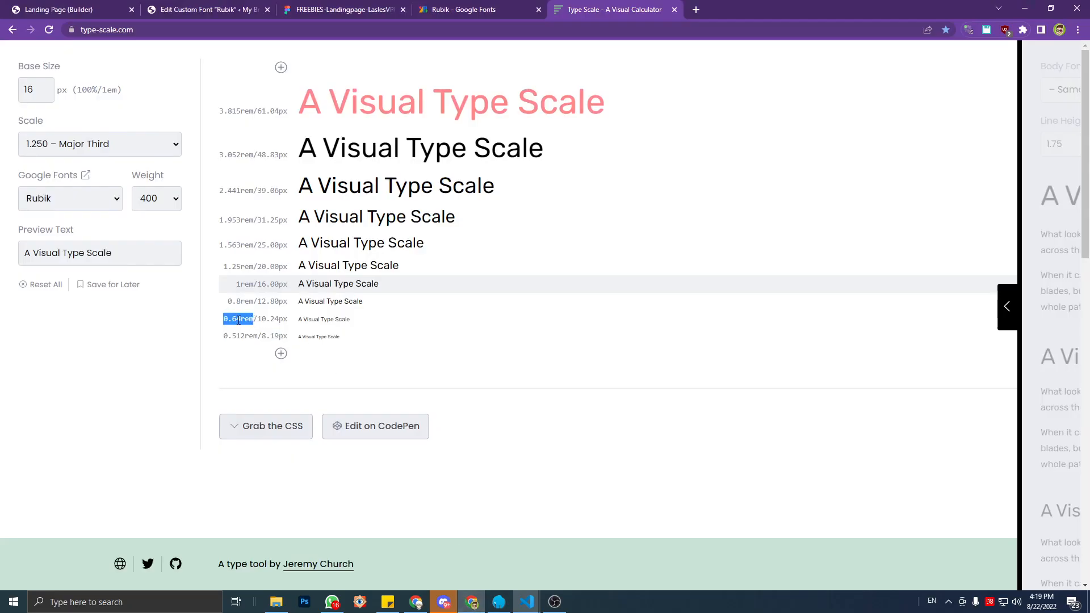
pyautogui.click(532, 600)
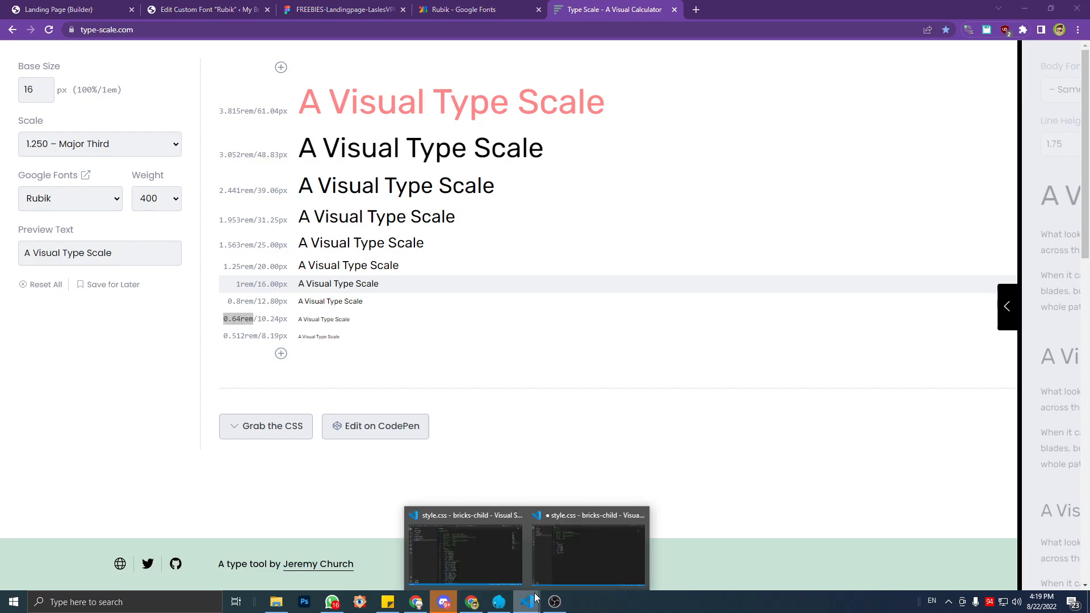
pyautogui.click(483, 552)
pyautogui.click(400, 349)
pyautogui.click(287, 282)
pyautogui.hotkey('ctrl', 'v')
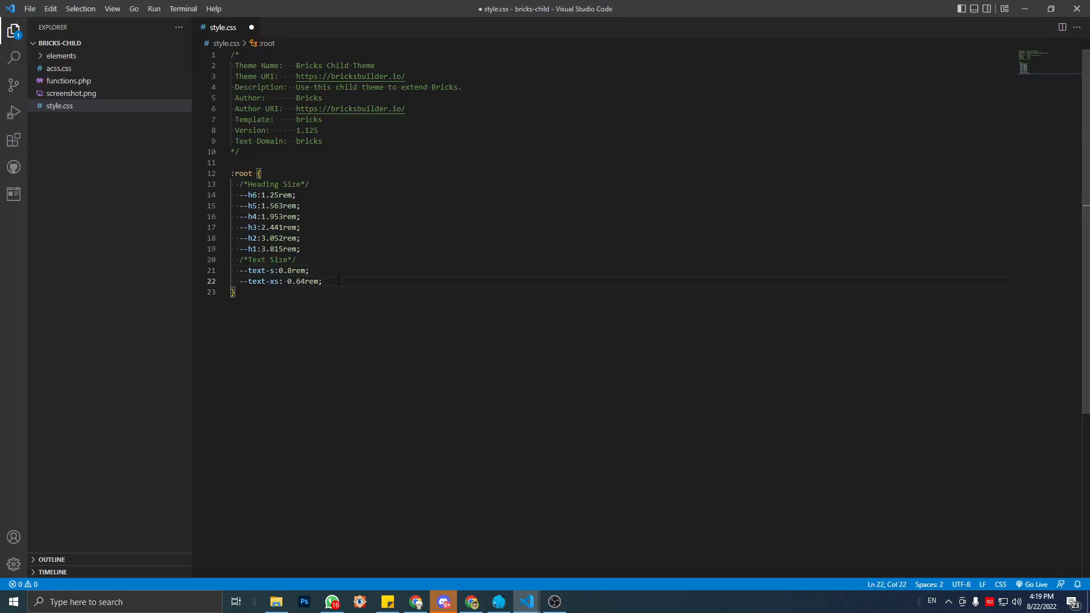
# Save style.css with no extra blank line after the --text-xs variable.
pyautogui.press('Return')
pyautogui.press('BackSpace')
pyautogui.press('BackSpace')
pyautogui.hotkey('ctrl', 's')
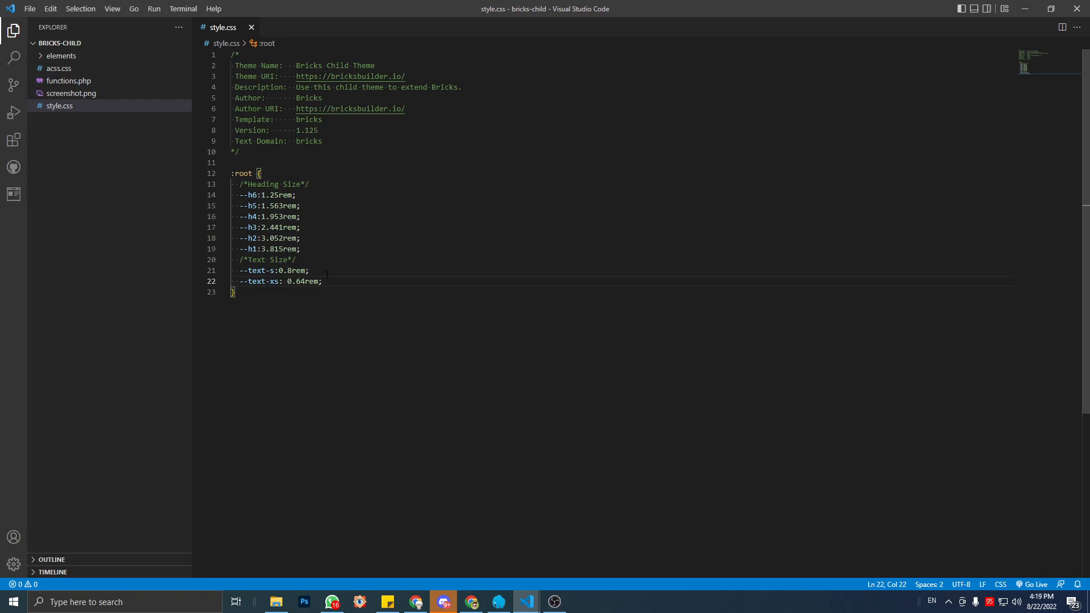
pyautogui.moveTo(310, 249); pyautogui.dragTo(231, 195)
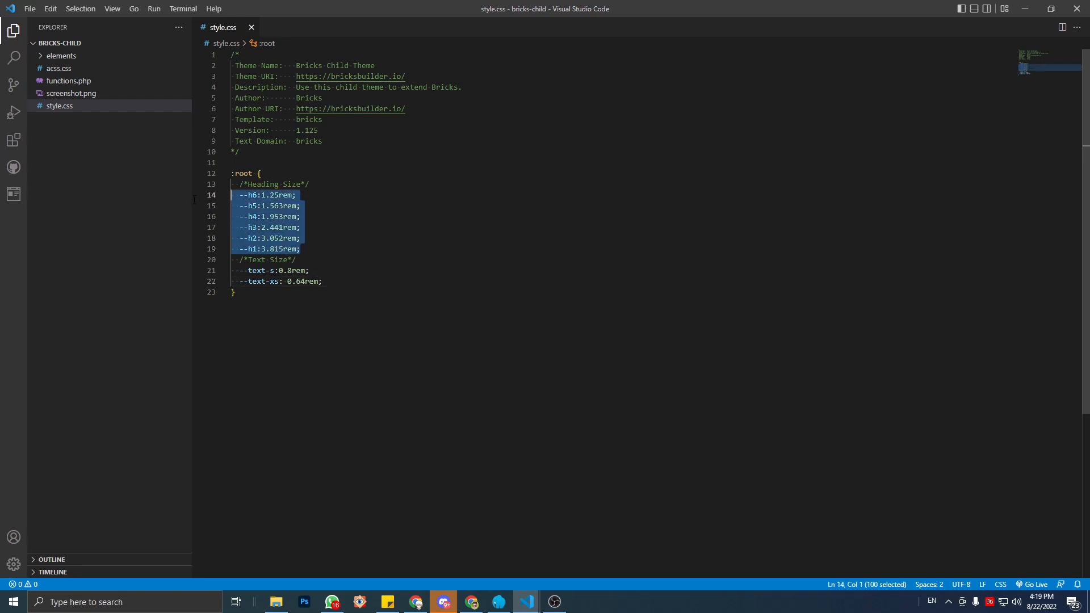
pyautogui.click(335, 231)
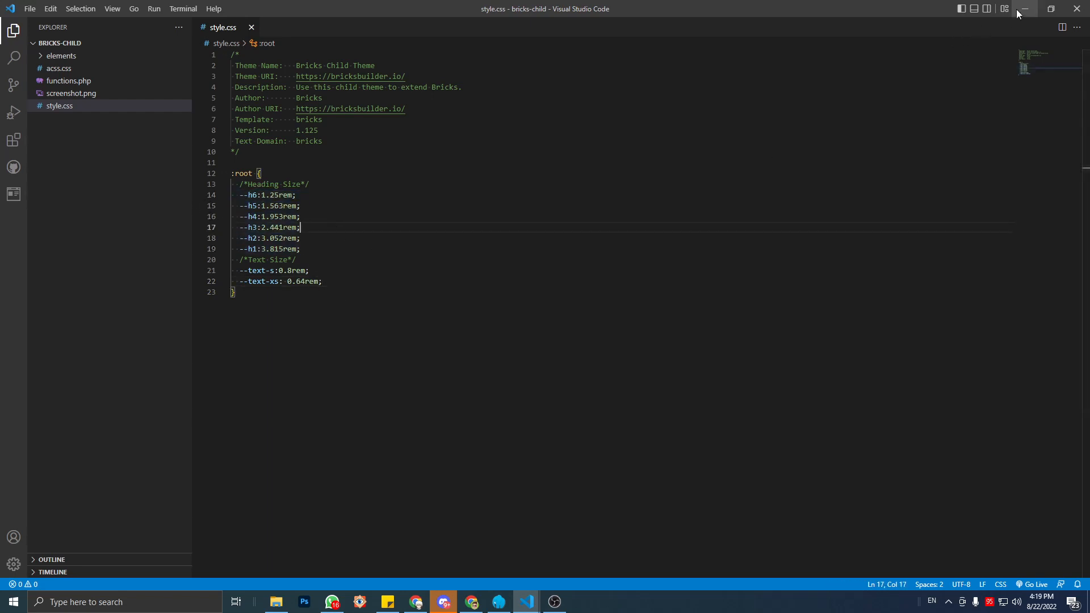
pyautogui.click(363, 271)
# Add the comment /*Line HEight*/ on a new line below the --text-xs variable.
pyautogui.click(355, 282)
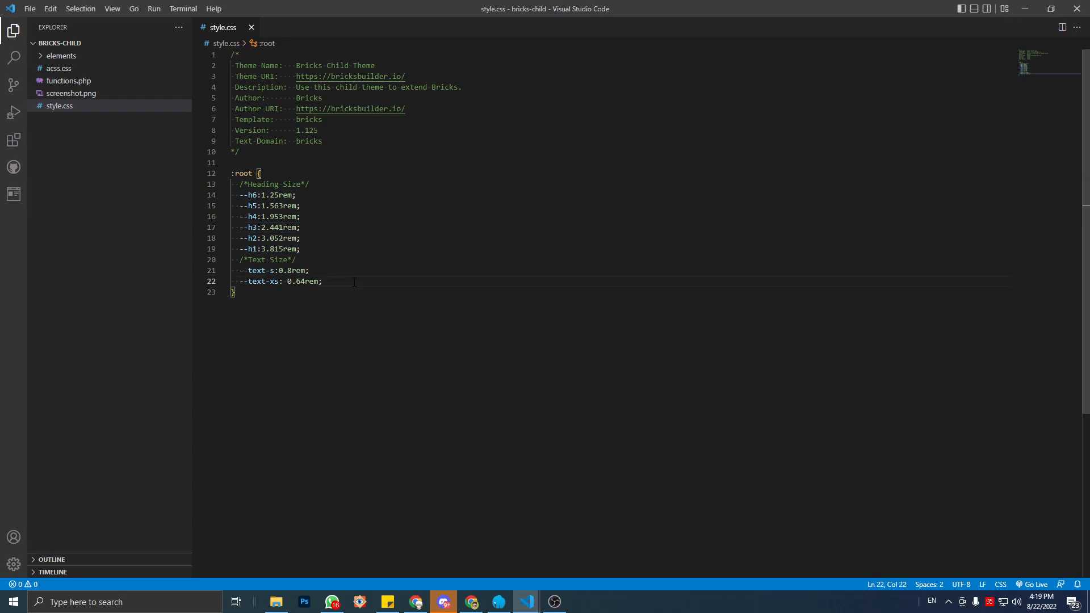
pyautogui.press('Return')
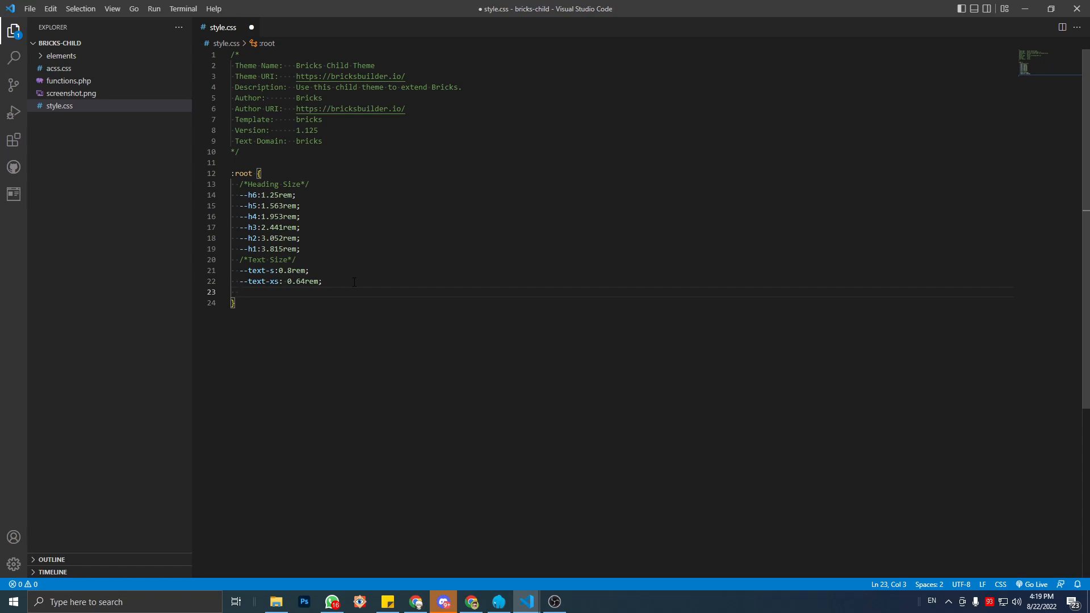
pyautogui.press('BackSpace')
pyautogui.press('Return')
pyautogui.write('/*Line H')
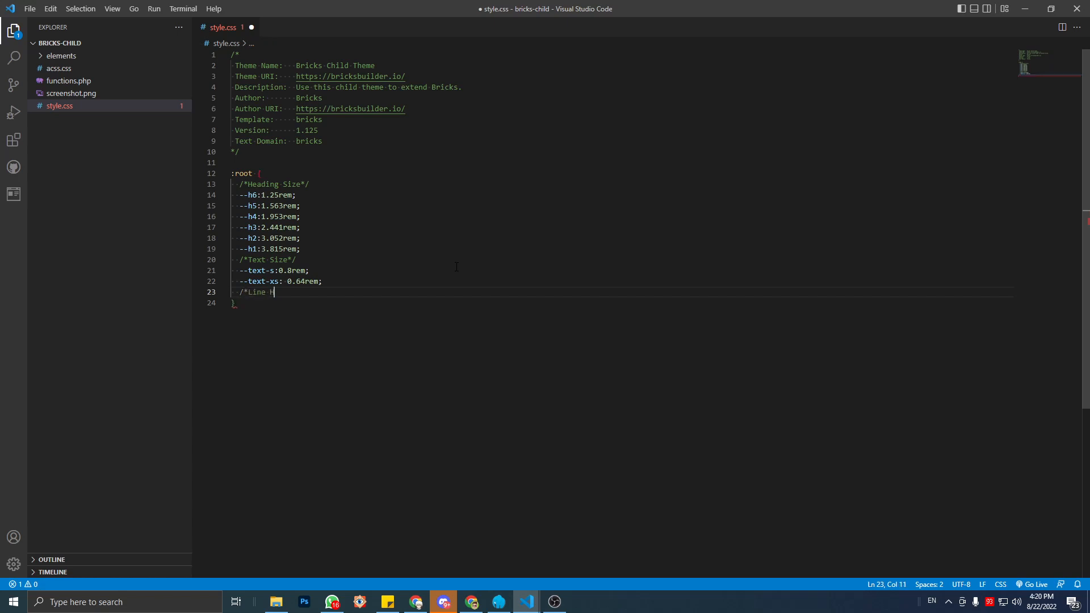
pyautogui.write('Eight/*')
pyautogui.press('End')
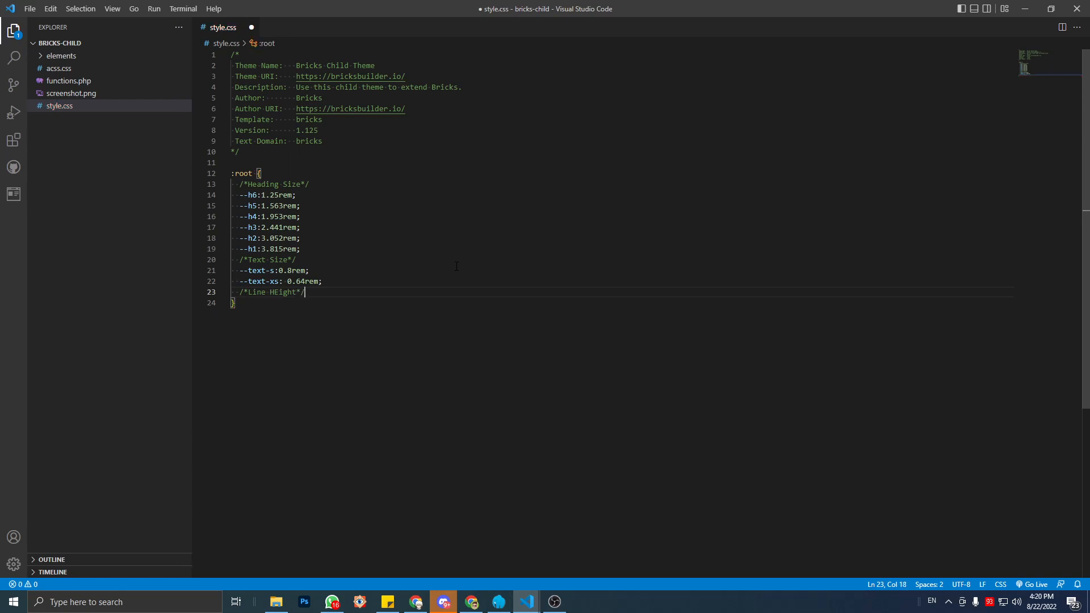
# Declare the variable --line-height-s without a value below the line height comment.
pyautogui.press('Return')
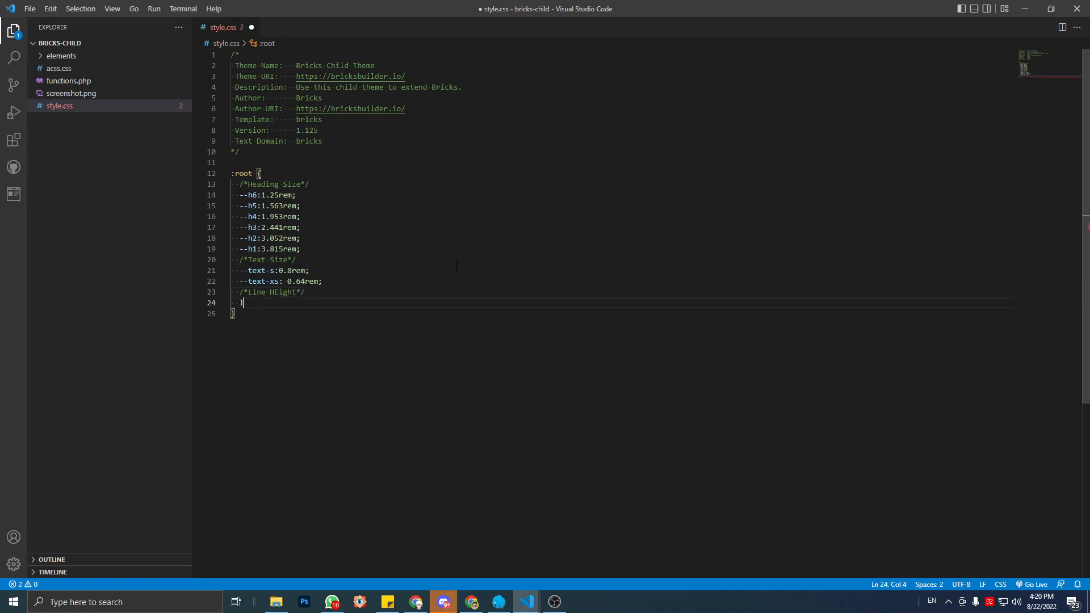
pyautogui.write('--line-0')
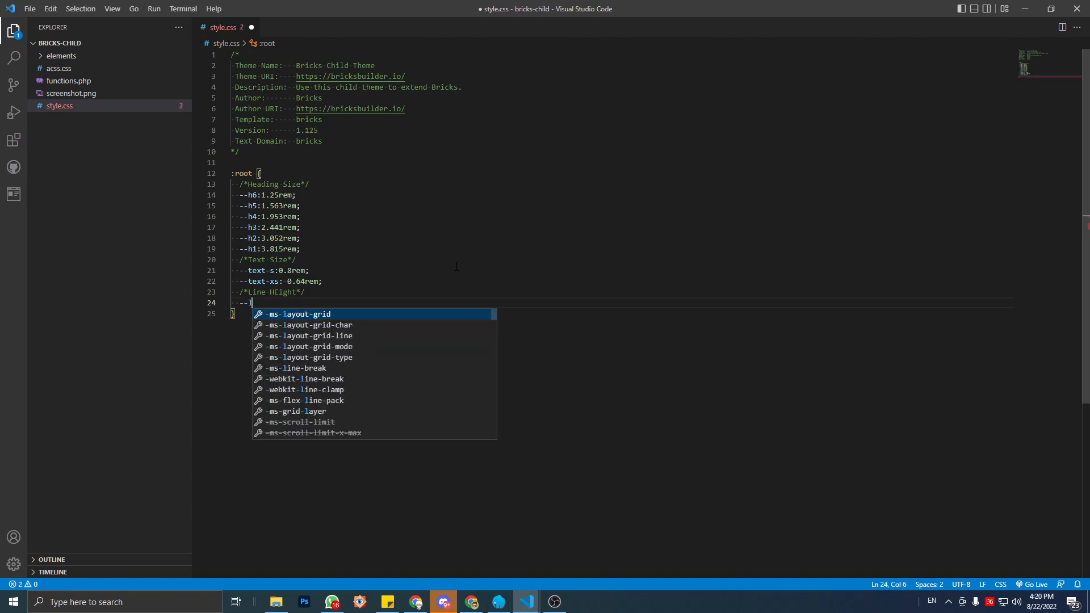
pyautogui.press('BackSpace')
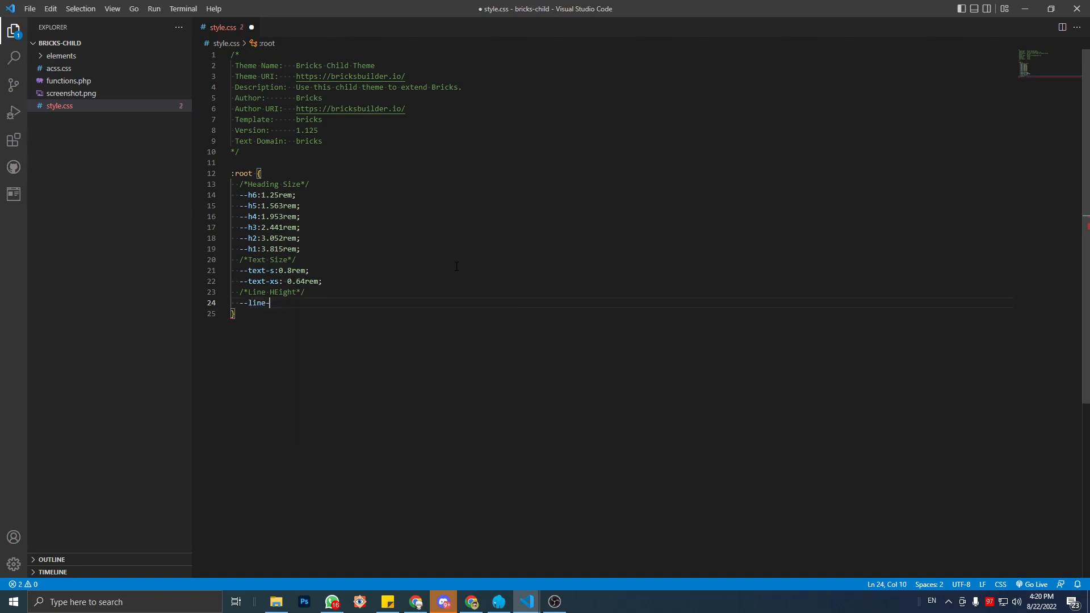
pyautogui.write('height-s:')
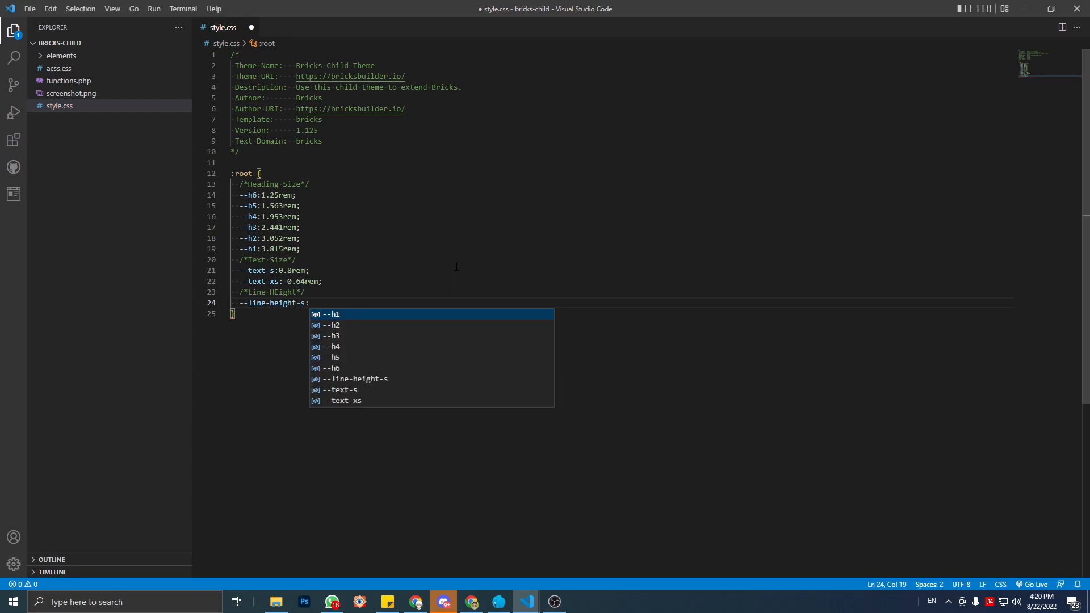
pyautogui.press('Return')
pyautogui.write('--lin')
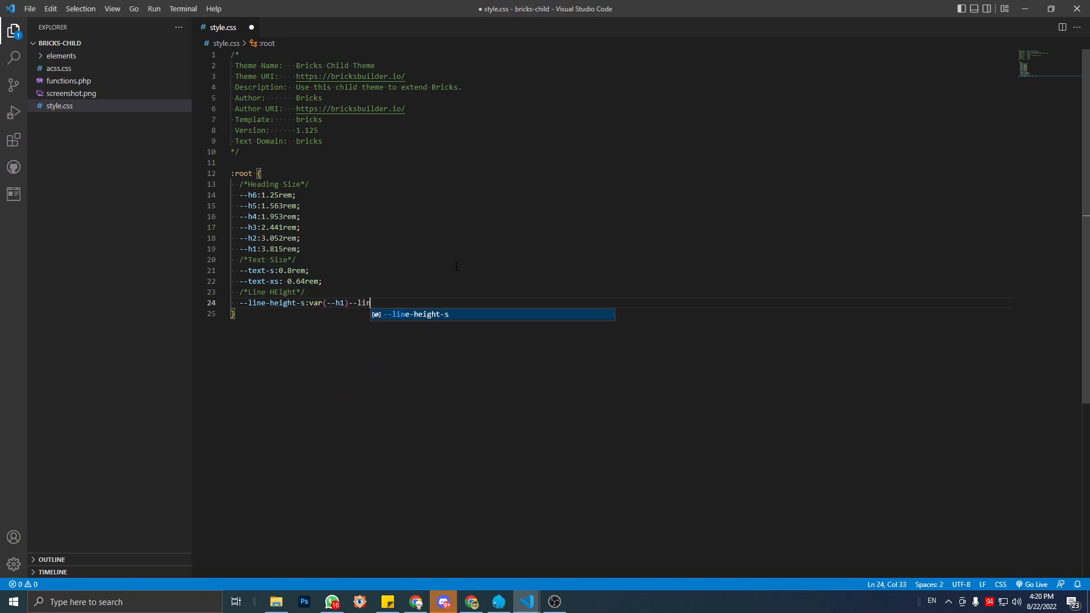
pyautogui.press('BackSpace')
pyautogui.press('BackSpace')
pyautogui.press('BackSpace')
pyautogui.press('BackSpace')
pyautogui.press('BackSpace')
pyautogui.press('BackSpace')
pyautogui.press('BackSpace')
pyautogui.press('BackSpace')
pyautogui.press('BackSpace')
pyautogui.press('BackSpace')
pyautogui.press('BackSpace')
pyautogui.press('BackSpace')
pyautogui.press('BackSpace')
pyautogui.press('BackSpace')
pyautogui.write(';')
pyautogui.press('Return')
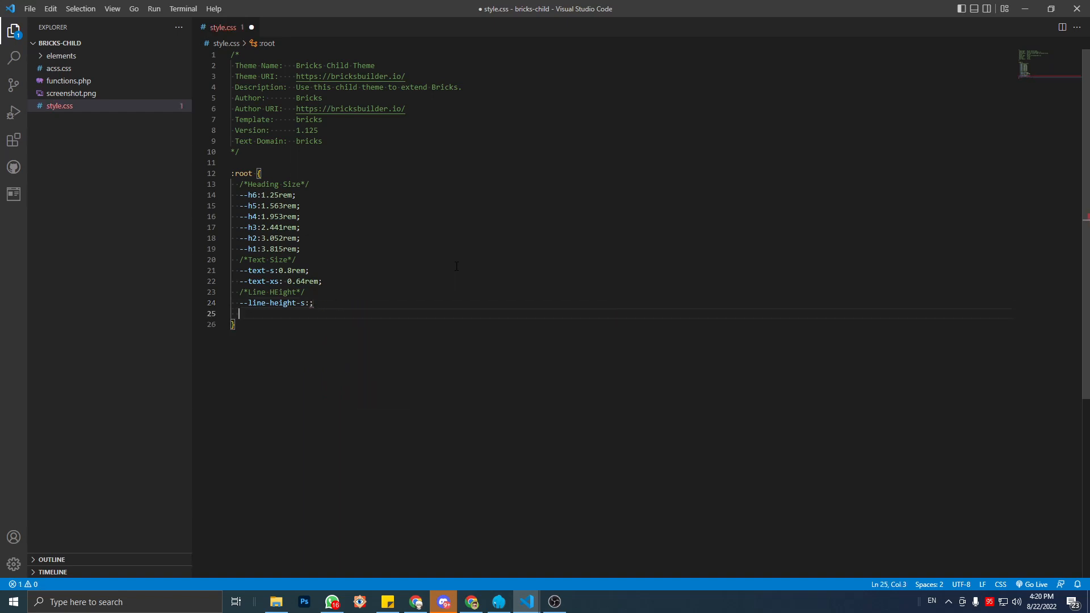
# Declare the variables --line-height-m and --line-height-l without values below --line-height-s.
pyautogui.write('--line-')
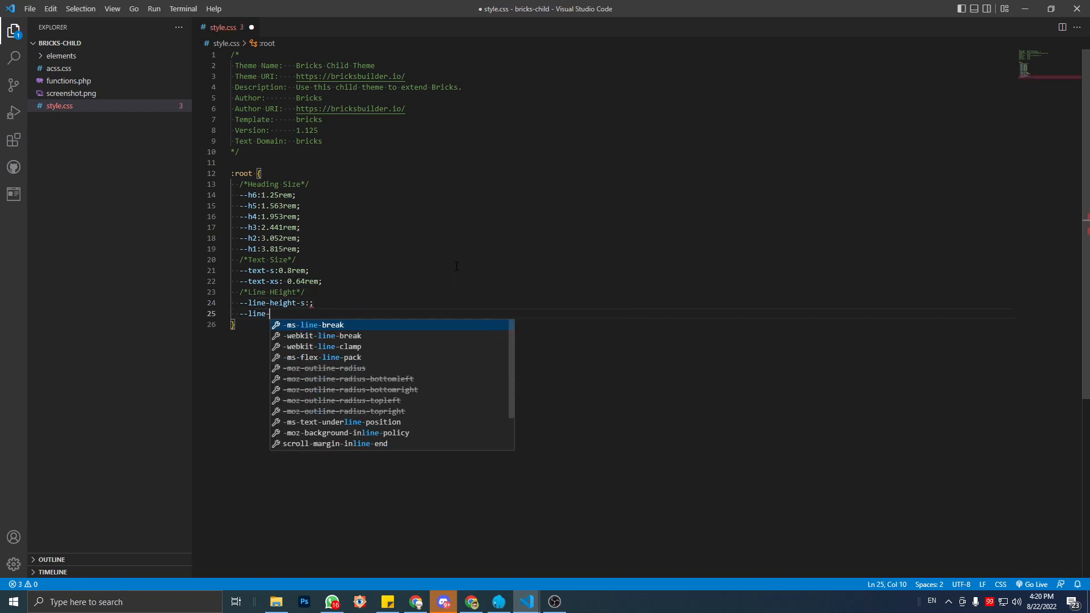
pyautogui.write('he')
pyautogui.write('i')
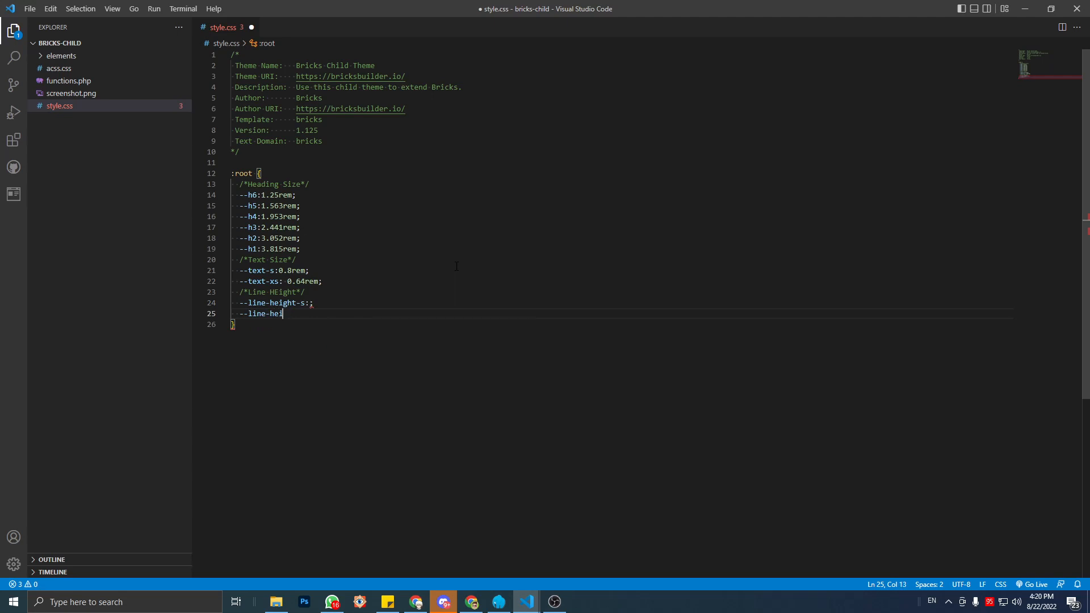
pyautogui.write('ght-m:')
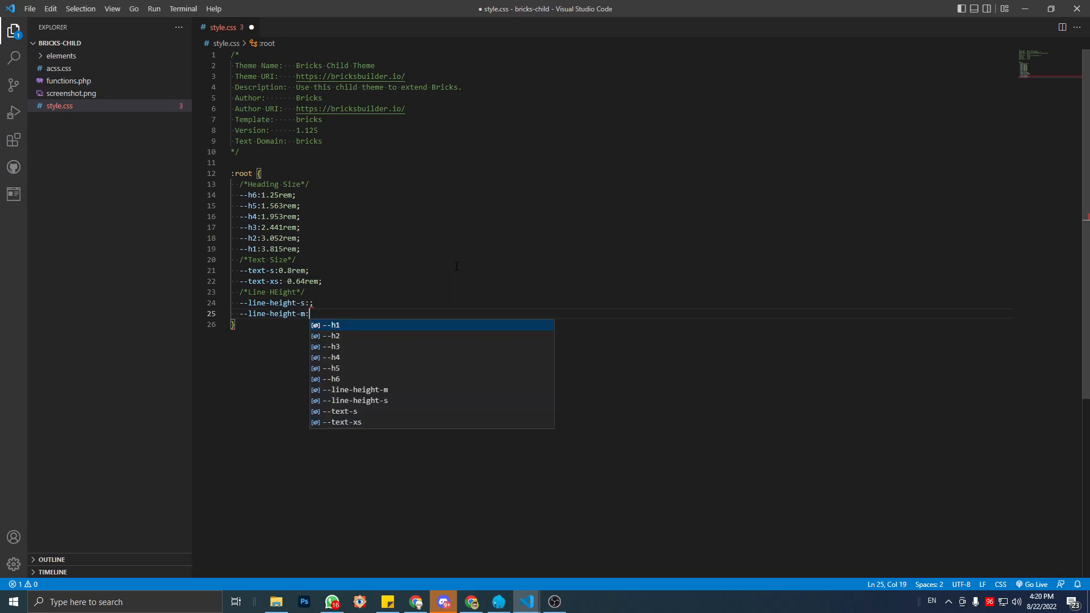
pyautogui.write(';')
pyautogui.press('Return')
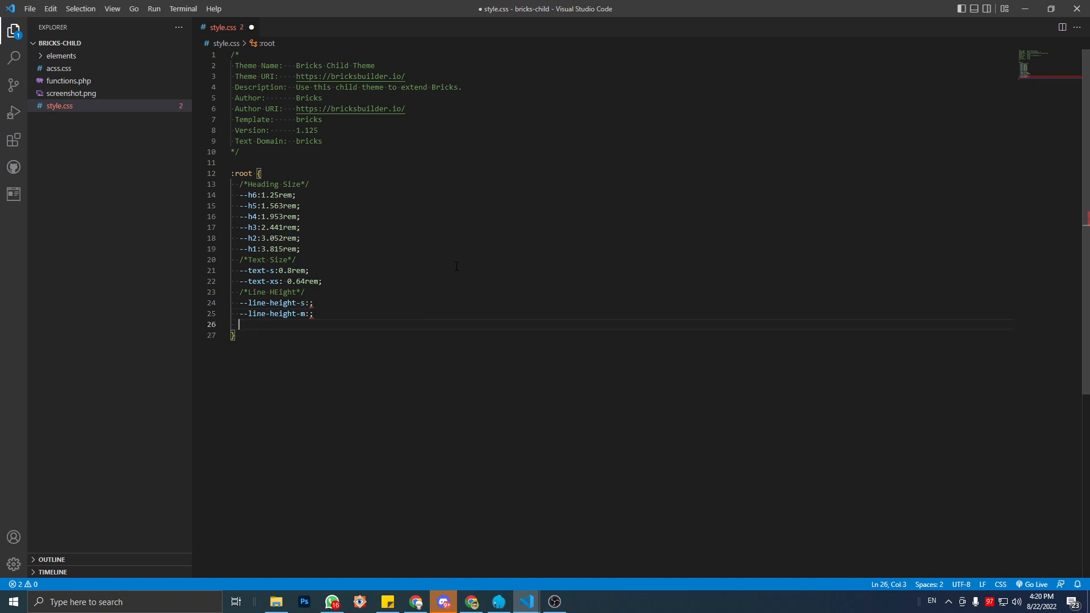
pyautogui.write('--line-')
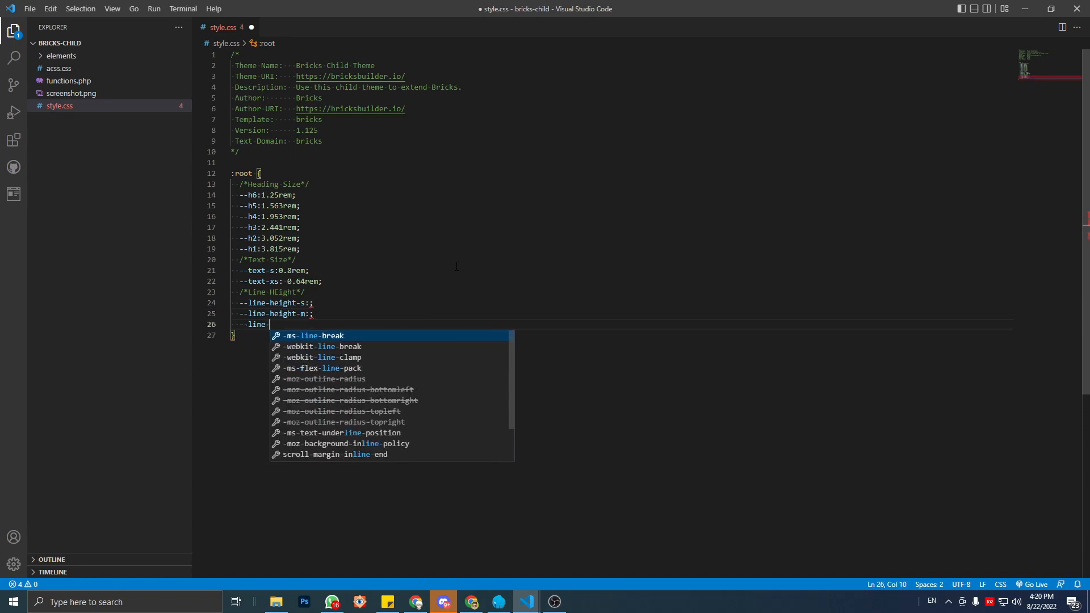
pyautogui.write('height-')
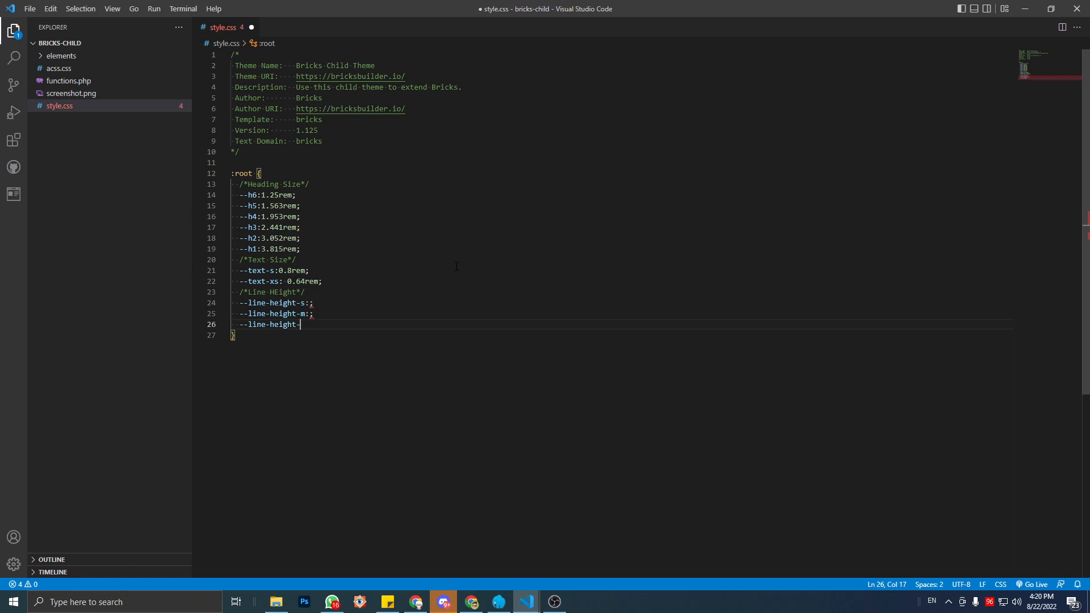
pyautogui.write('l:;')
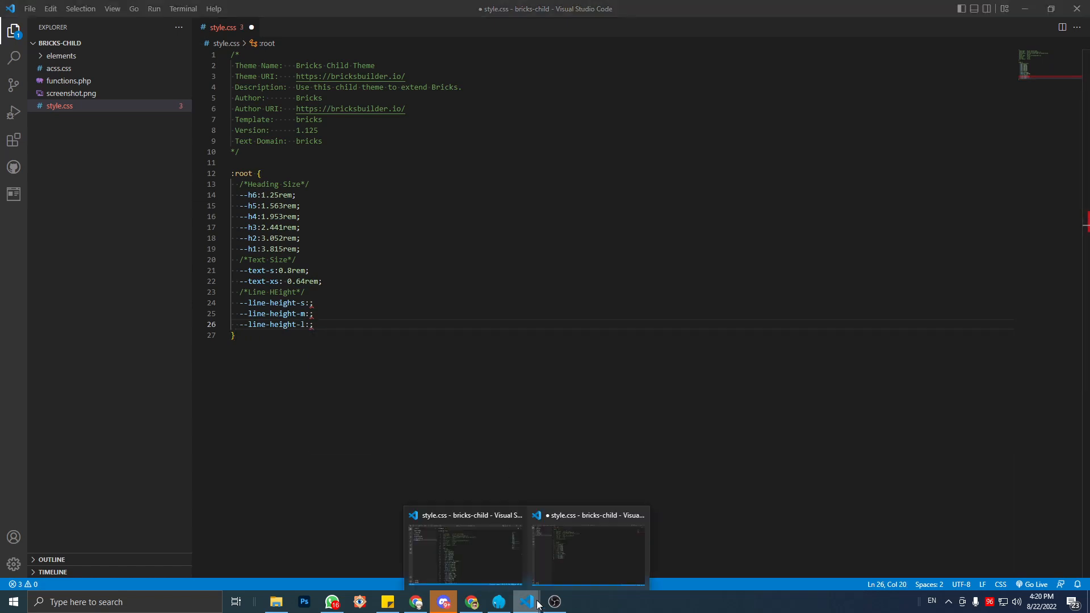
# Switch to the Type Scale page in Chrome and examine the line height setting and the headings in the body text preview.
pyautogui.moveTo(527, 603)
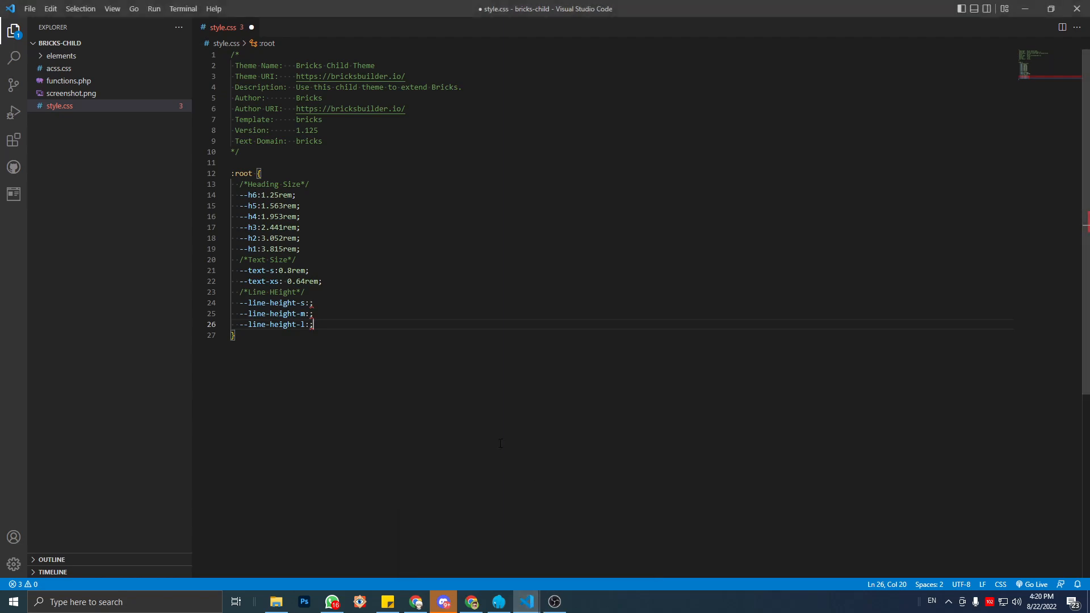
pyautogui.click(472, 602)
pyautogui.click(434, 282)
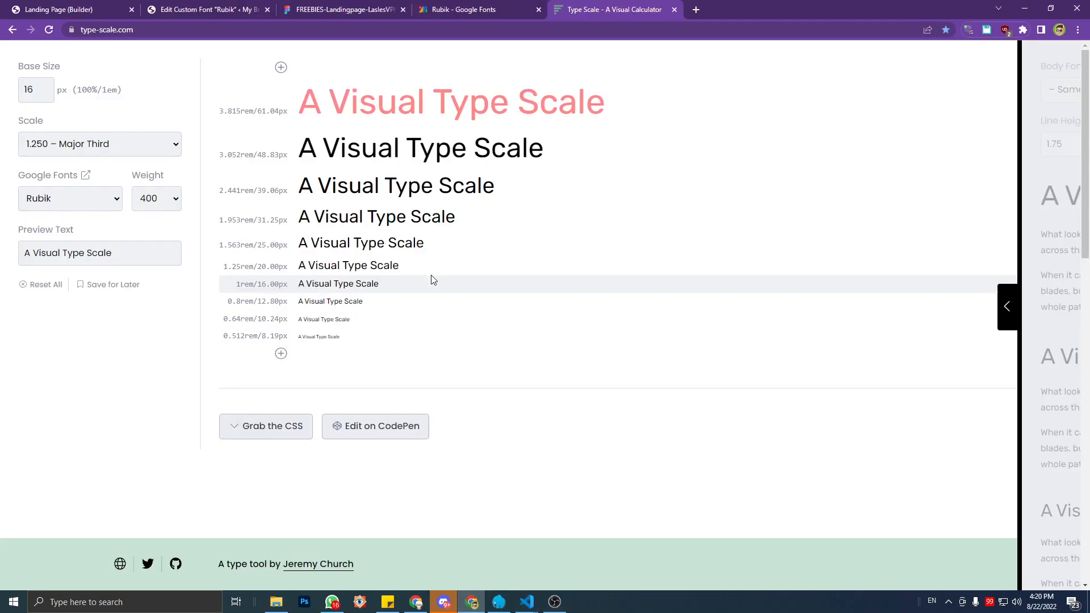
pyautogui.scroll(-1, 341, 398)
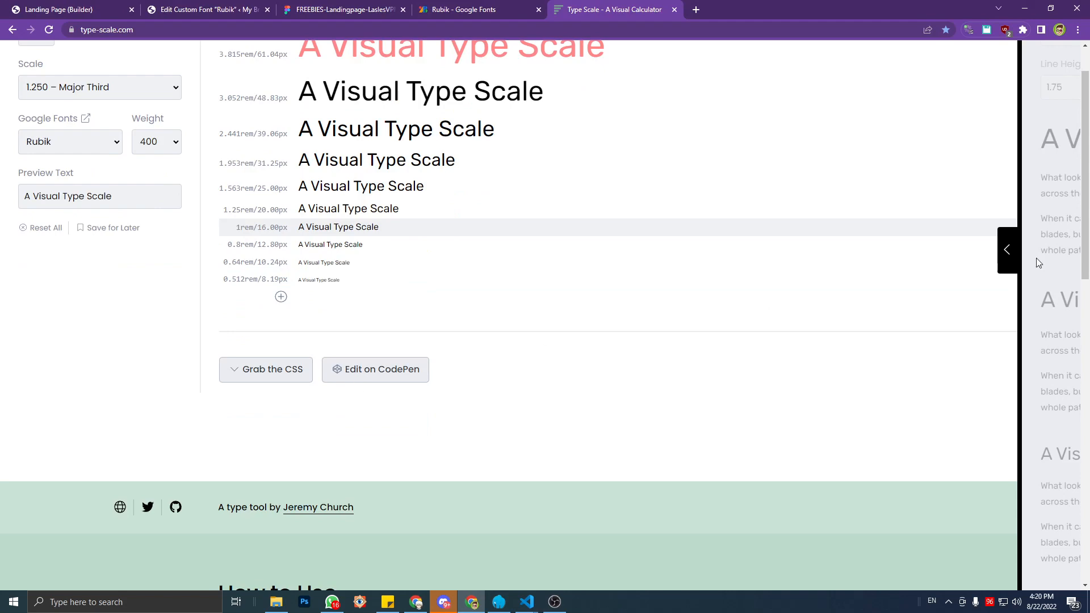
pyautogui.click(1009, 259)
pyautogui.scroll(1, 346, 149)
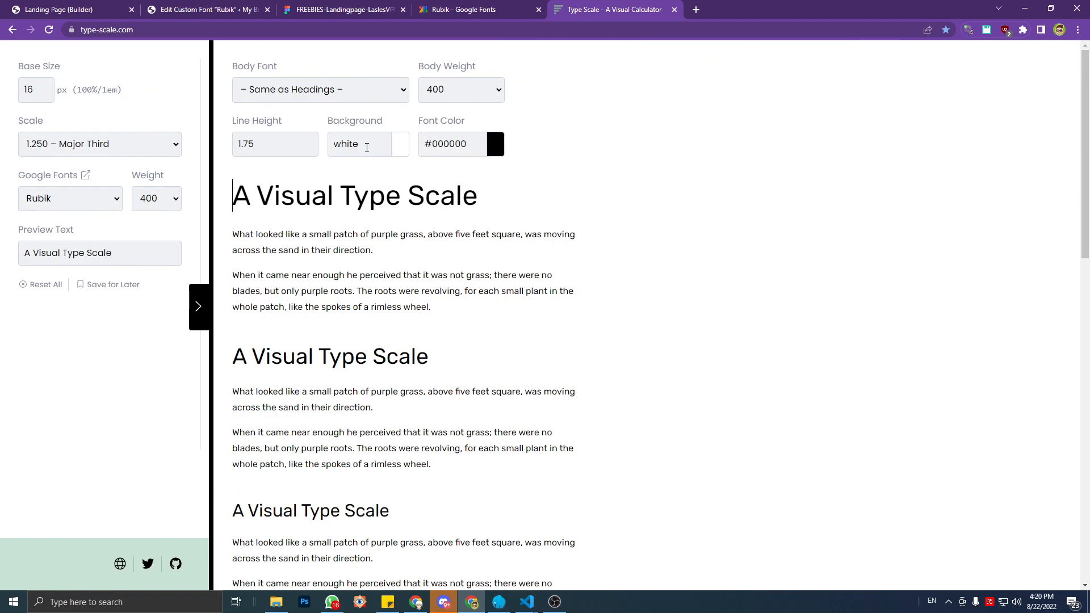
pyautogui.scroll(-3, 340, 171)
pyautogui.scroll(3, 397, 250)
pyautogui.moveTo(250, 196); pyautogui.dragTo(541, 196)
pyautogui.moveTo(429, 340); pyautogui.dragTo(266, 343)
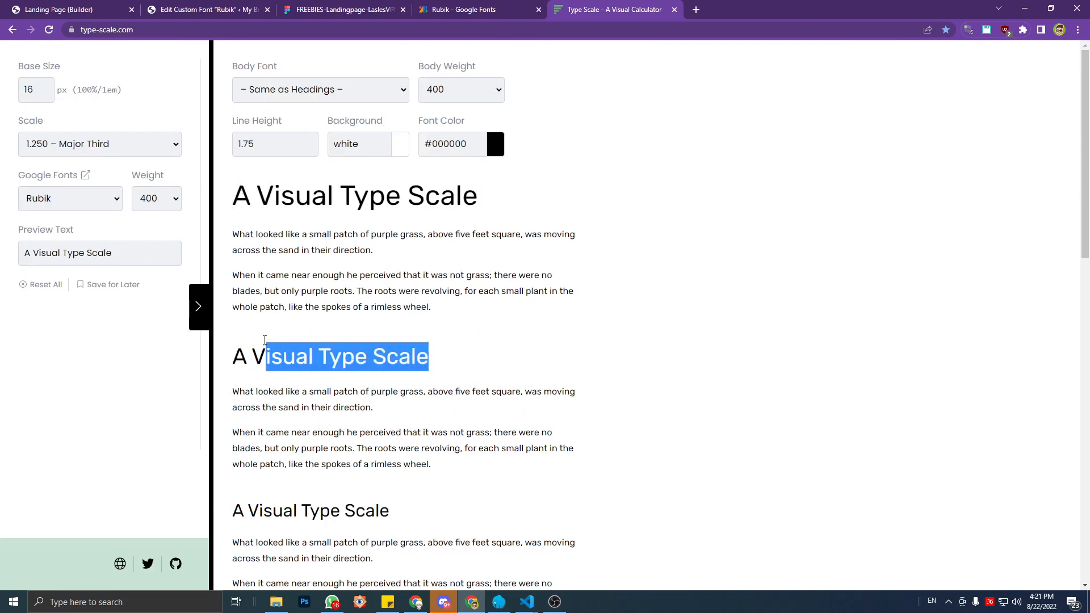
pyautogui.scroll(-3, 266, 342)
pyautogui.moveTo(392, 341); pyautogui.dragTo(244, 344)
pyautogui.scroll(-6, 328, 360)
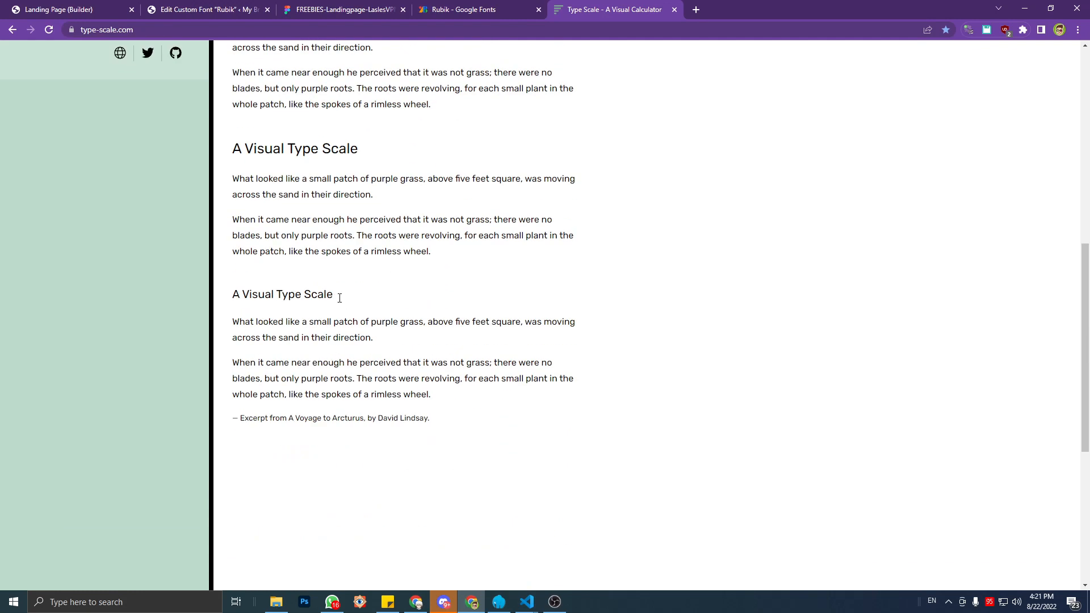
pyautogui.moveTo(339, 297); pyautogui.dragTo(231, 298)
pyautogui.scroll(2, 302, 305)
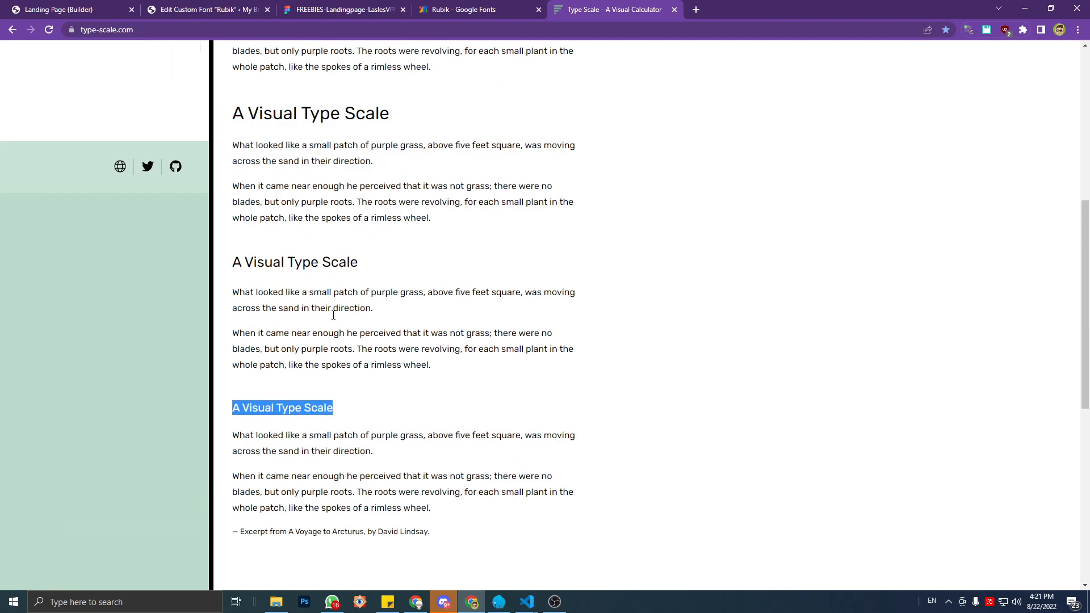
pyautogui.scroll(7, 333, 317)
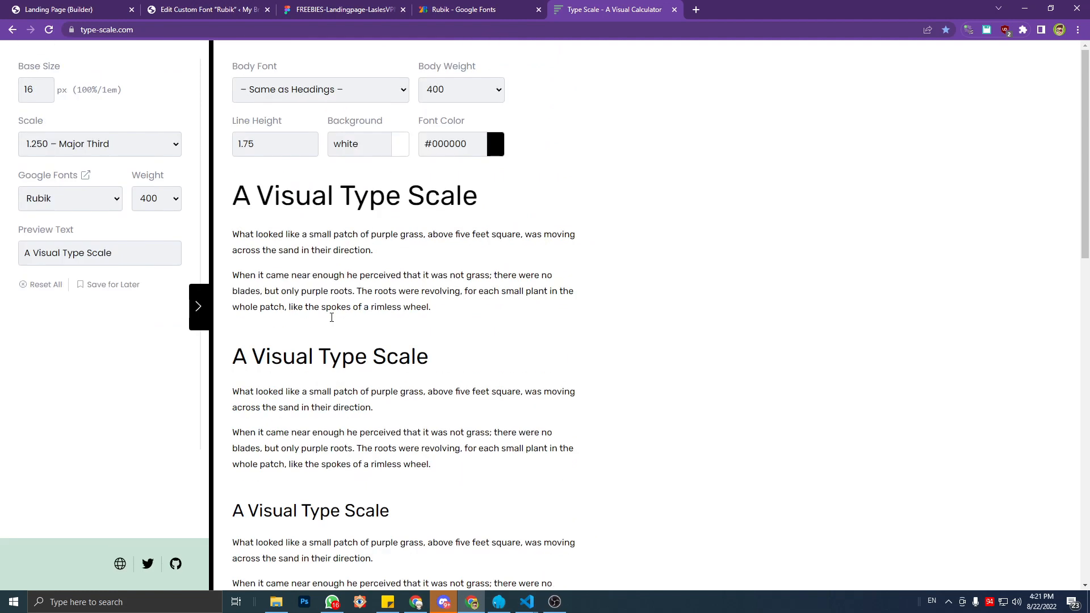
pyautogui.click(199, 307)
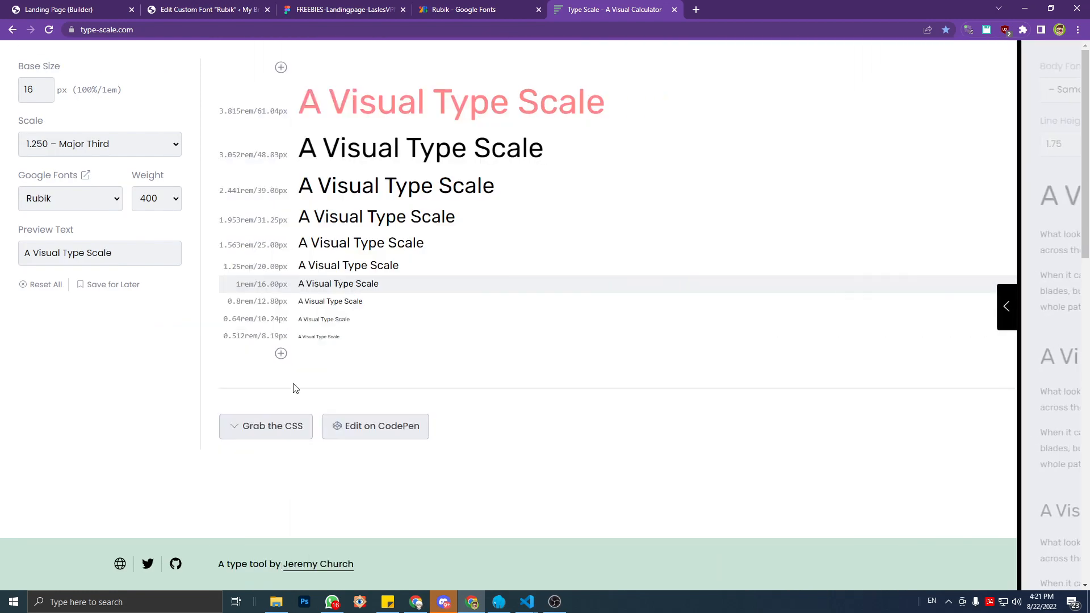
# Show the generated CSS for the type scale and locate the line-height declaration in the body rule.
pyautogui.click(274, 427)
pyautogui.scroll(-5, 324, 398)
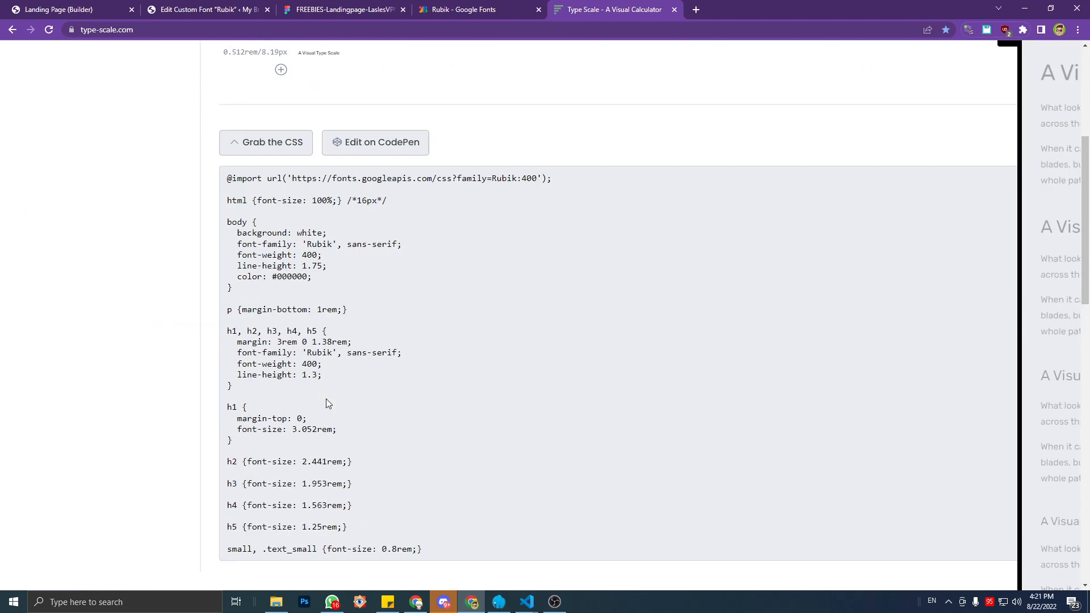
pyautogui.click(315, 278)
pyautogui.moveTo(236, 265); pyautogui.dragTo(329, 267)
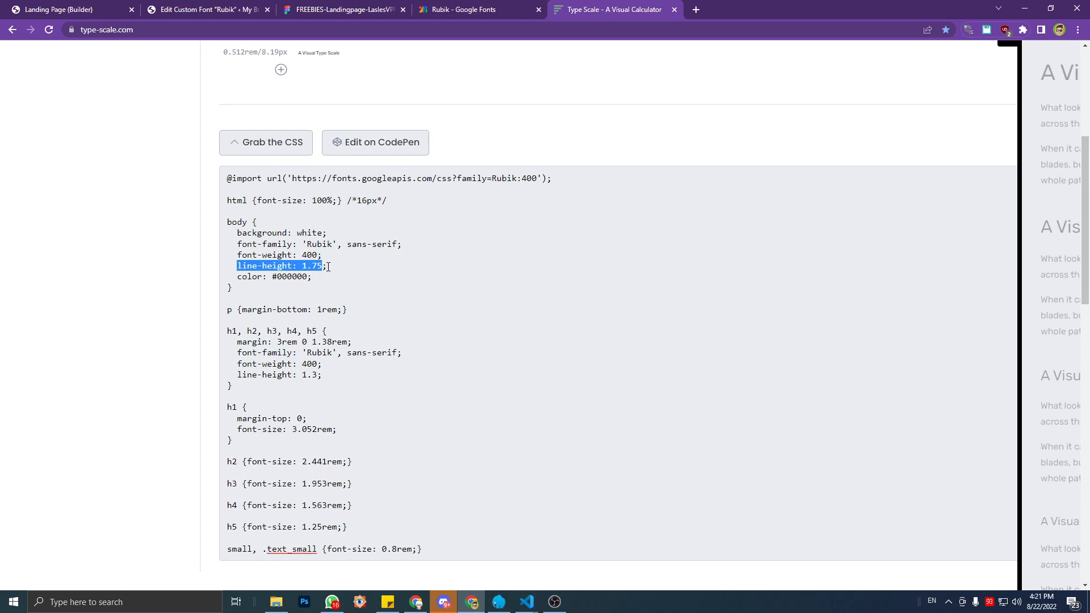
pyautogui.click(332, 267)
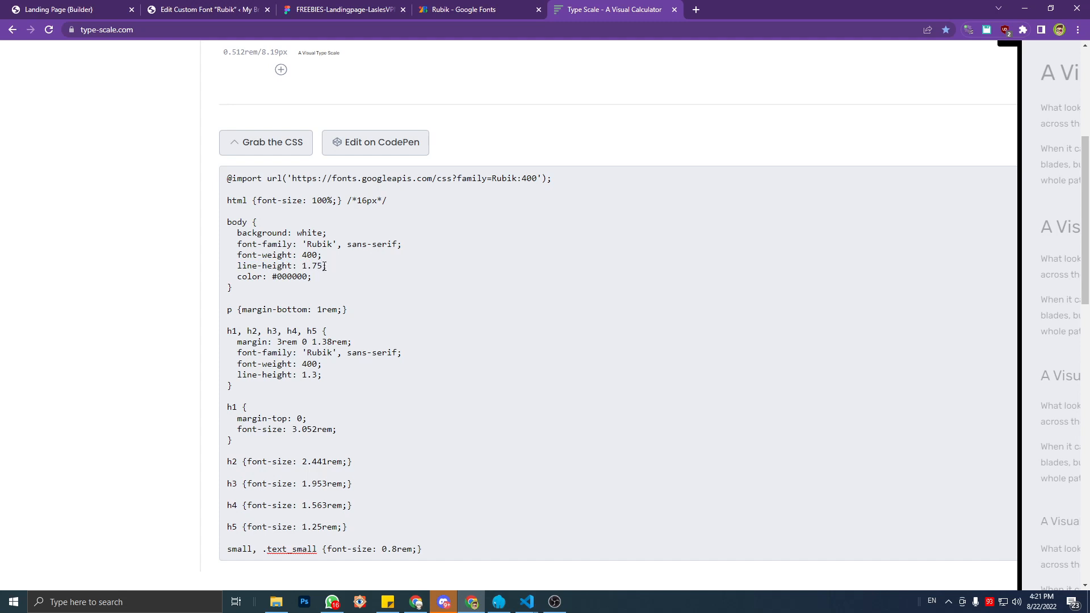
# Copy the body line-height value 1.75 from the generated CSS into --line-height-m of style.css in Visual Studio Code.
pyautogui.moveTo(322, 266); pyautogui.dragTo(303, 267)
pyautogui.hotkey('ctrl', 'c')
pyautogui.click(528, 602)
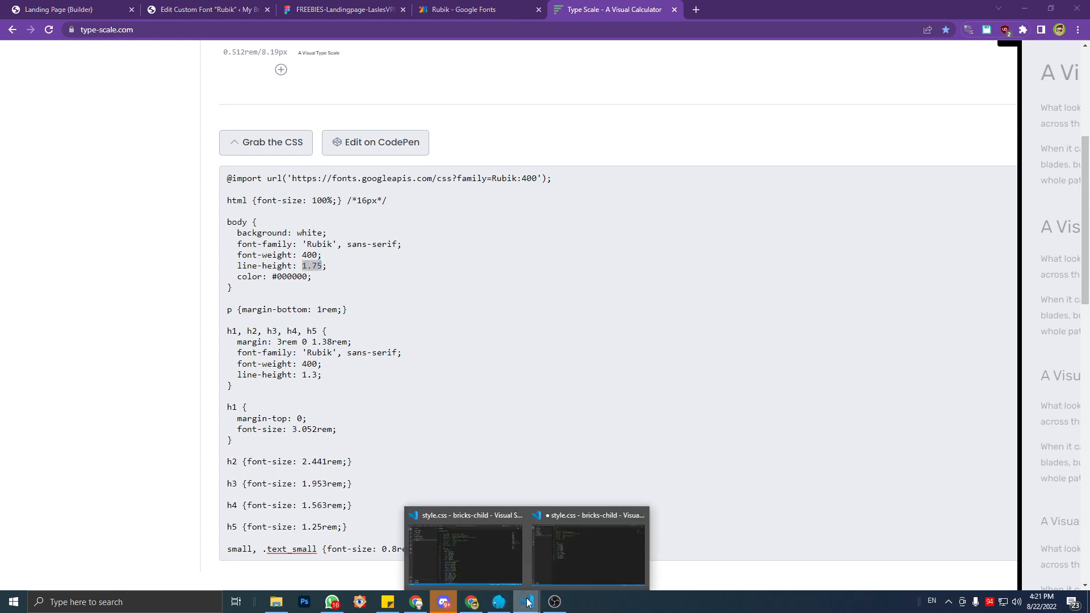
pyautogui.click(544, 557)
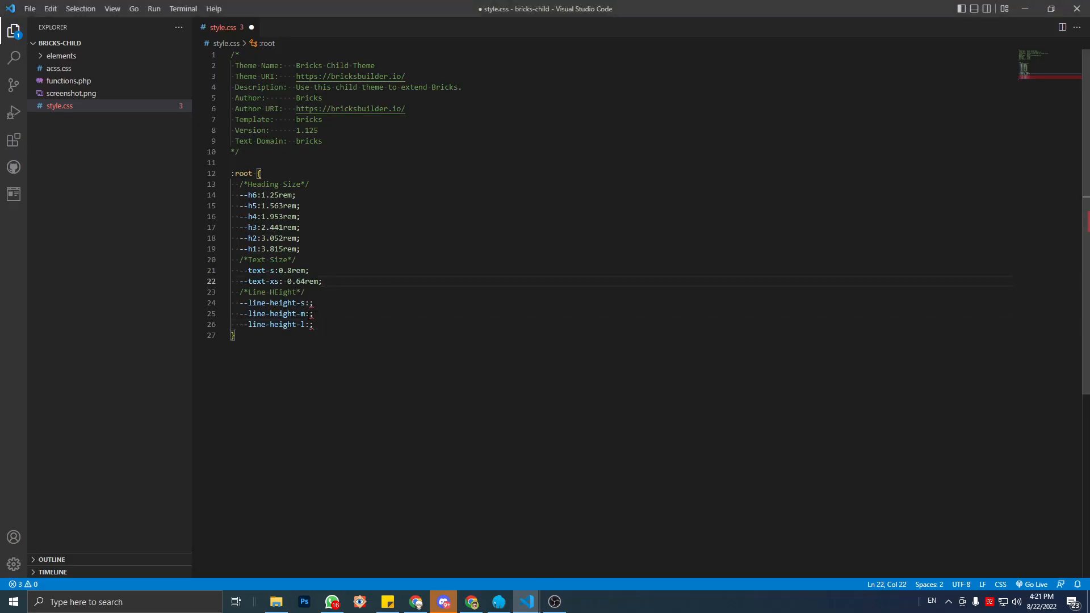
pyautogui.click(309, 313)
pyautogui.hotkey('ctrl', 'v')
# Copy the headings' line-height value 1.3 from the Type Scale CSS in Chrome into --line-height-s of style.css in Visual Studio Code.
pyautogui.click(421, 602)
pyautogui.click(421, 602)
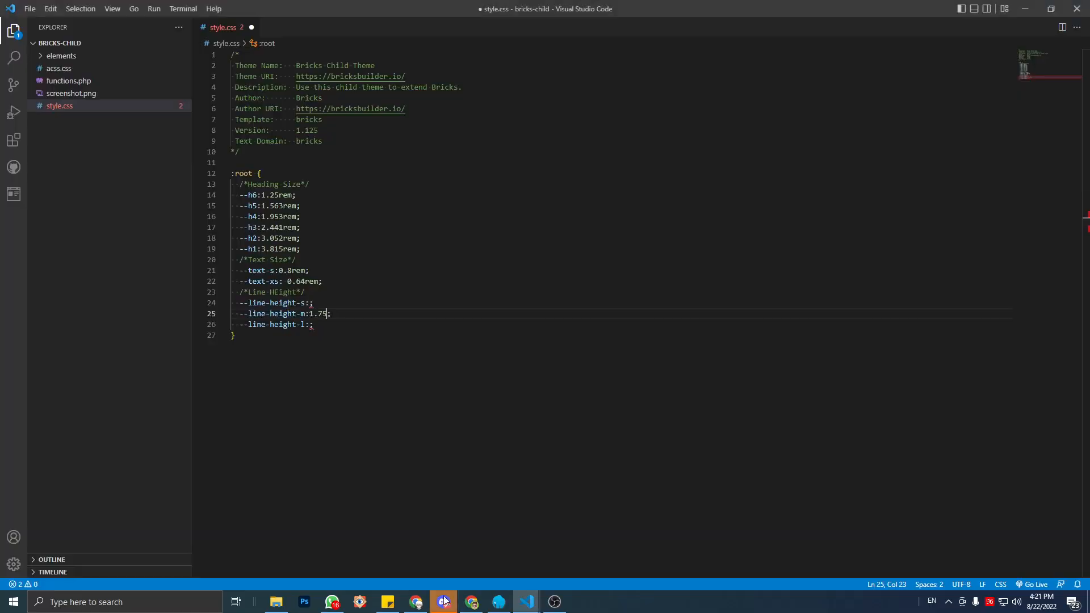
pyautogui.click(471, 602)
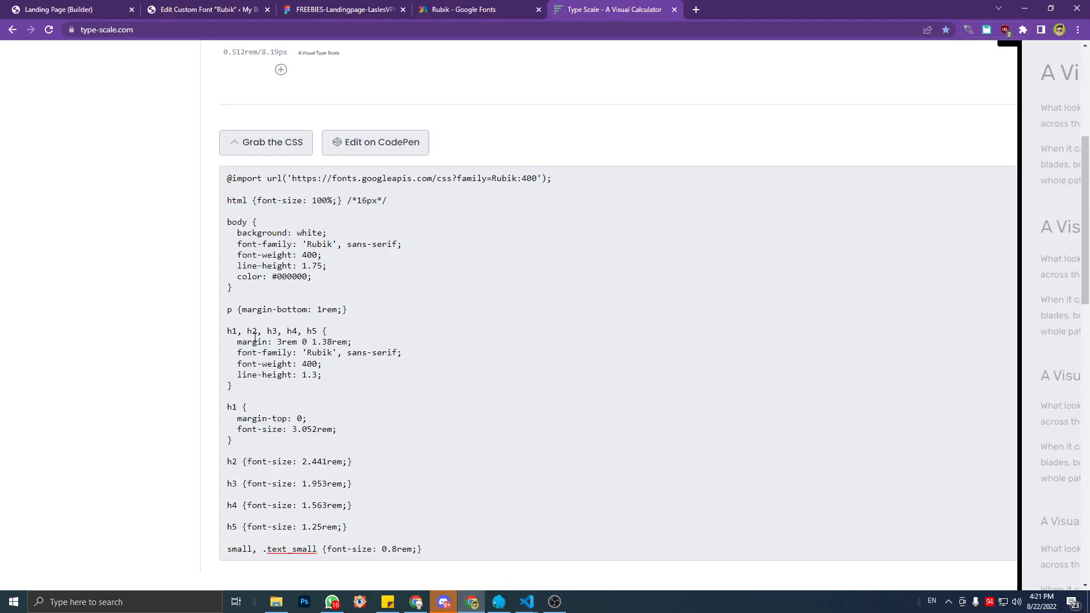
pyautogui.moveTo(301, 379); pyautogui.dragTo(319, 379)
pyautogui.hotkey('ctrl', 'c')
pyautogui.moveTo(534, 608)
pyautogui.click(569, 549)
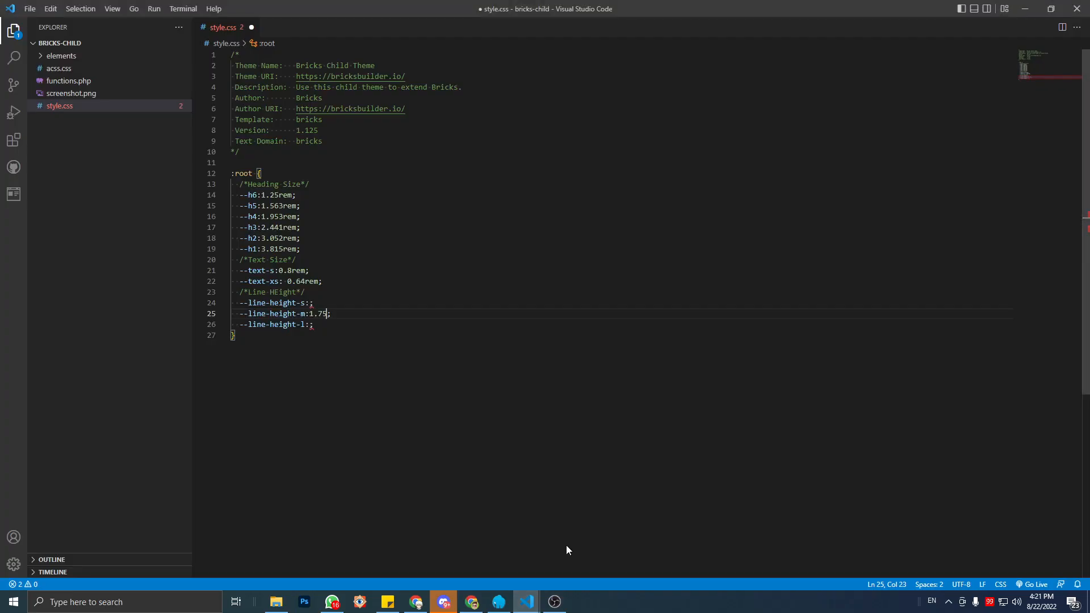
pyautogui.click(311, 303)
pyautogui.hotkey('ctrl', 'v')
# Copy the --h4 value into --line-height-l, shorten it to 1.9rem and save style.css.
pyautogui.click(310, 324)
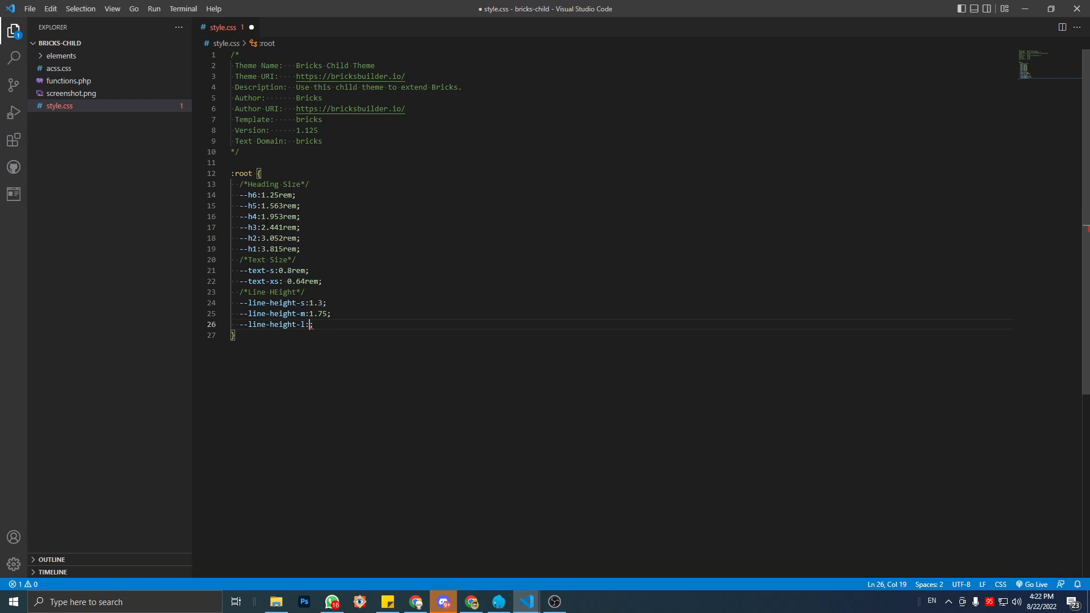
pyautogui.moveTo(261, 217); pyautogui.dragTo(296, 216)
pyautogui.hotkey('ctrl', 'c')
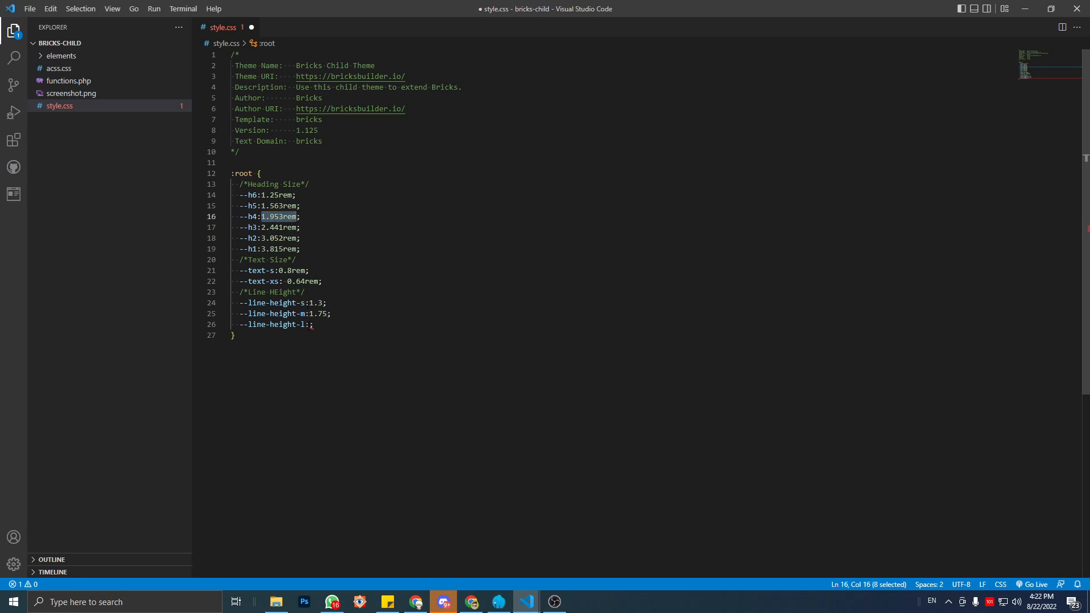
pyautogui.click(311, 324)
pyautogui.hotkey('ctrl', 'v')
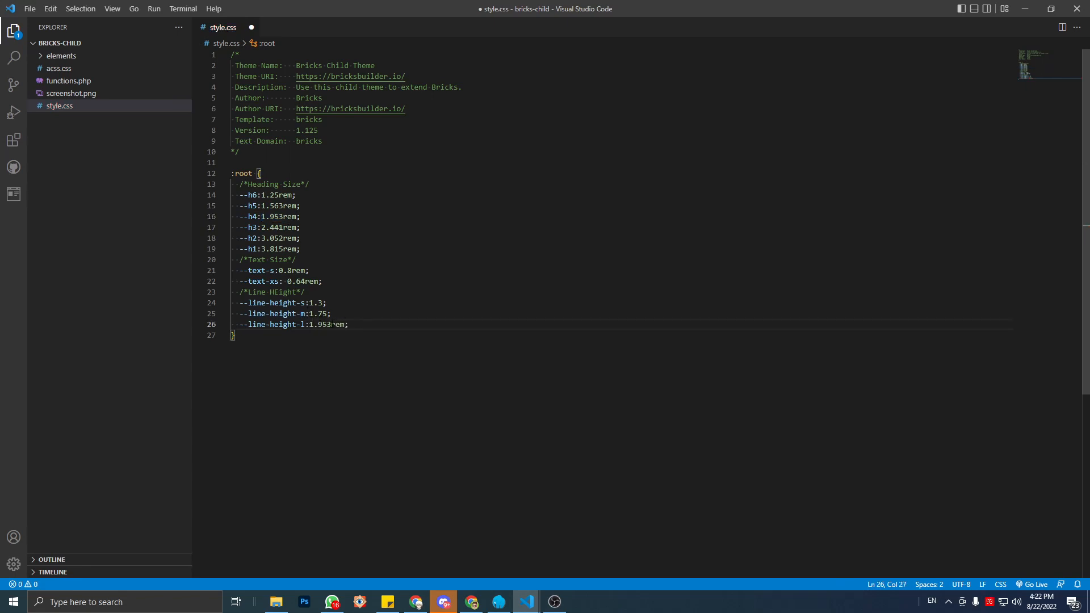
pyautogui.click(331, 325)
pyautogui.press('BackSpace')
pyautogui.press('BackSpace')
pyautogui.hotkey('ctrl', 's')
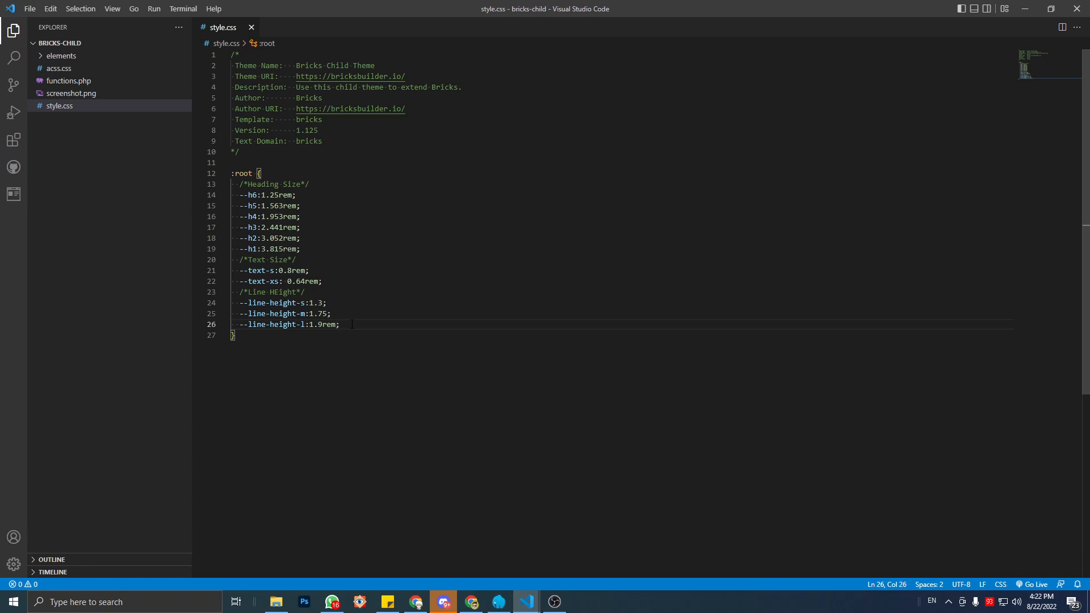
# Correct the capitalization of the line height comment to "Line Height" and save style.css.
pyautogui.press('Up')
pyautogui.press('Up')
pyautogui.press('Up')
pyautogui.press('Left')
pyautogui.press('Left')
pyautogui.press('Left')
pyautogui.press('Left')
pyautogui.press('Left')
pyautogui.press('Left')
pyautogui.press('BackSpace')
pyautogui.write('e')
pyautogui.press('Down')
pyautogui.press('Down')
pyautogui.press('Down')
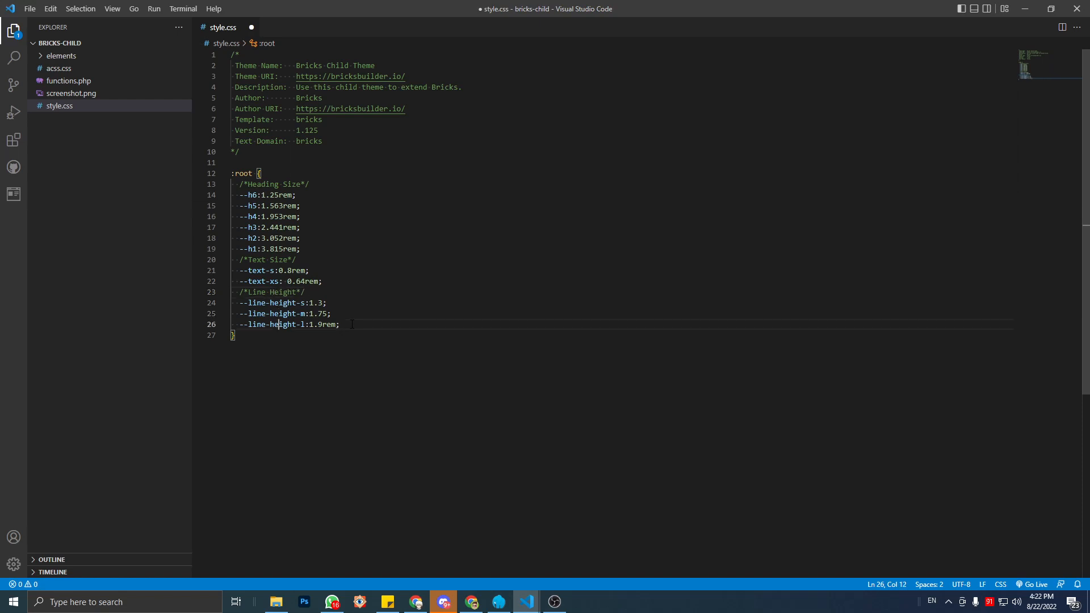
pyautogui.press('Right')
pyautogui.press('Right')
pyautogui.press('Right')
pyautogui.press('Right')
pyautogui.press('Right')
pyautogui.press('Right')
pyautogui.press('Right')
pyautogui.press('Right')
pyautogui.press('Right')
pyautogui.press('Right')
pyautogui.press('Right')
pyautogui.press('Right')
pyautogui.hotkey('ctrl', 's')
# Switch to the landing page's Bricks builder in Chrome, collapse the Typography settings and look through the theme style's element sections.
pyautogui.click(471, 602)
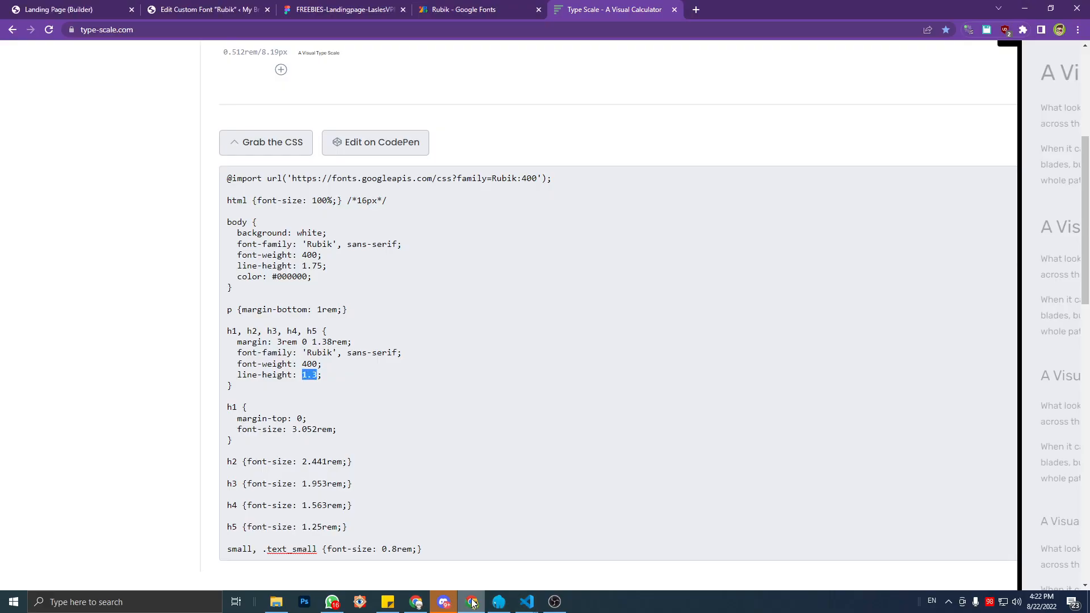
pyautogui.click(228, 9)
pyautogui.click(38, 9)
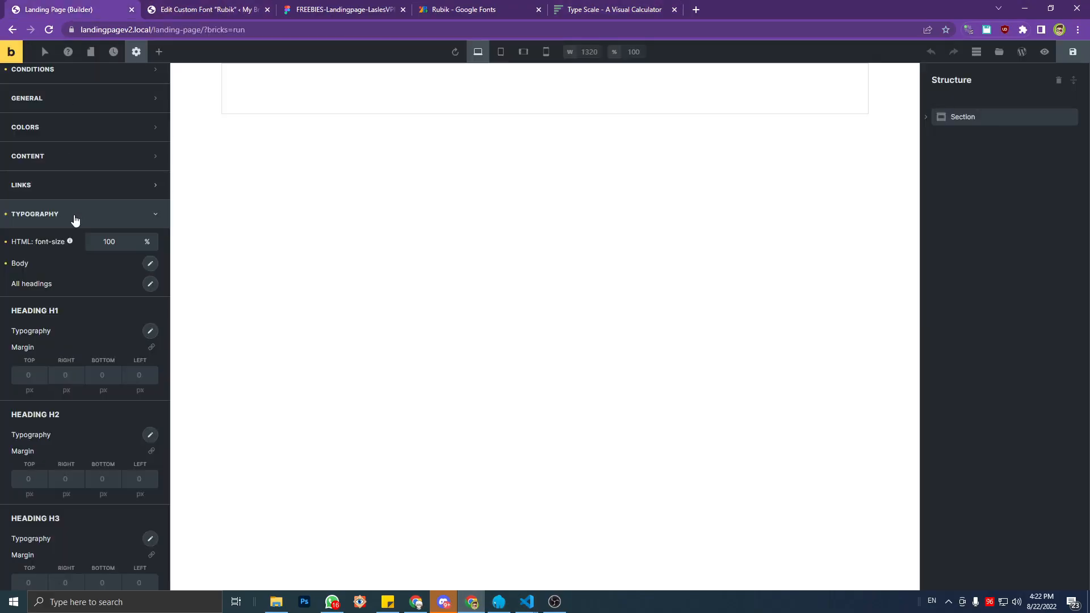
pyautogui.click(69, 221)
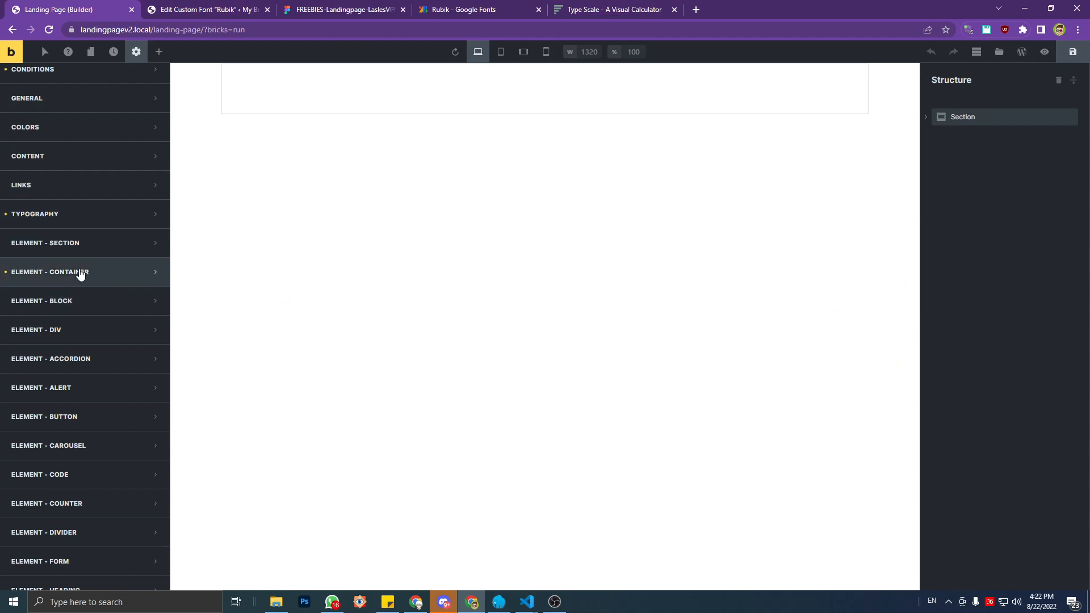
pyautogui.click(77, 275)
pyautogui.click(77, 277)
pyautogui.click(80, 310)
pyautogui.click(81, 314)
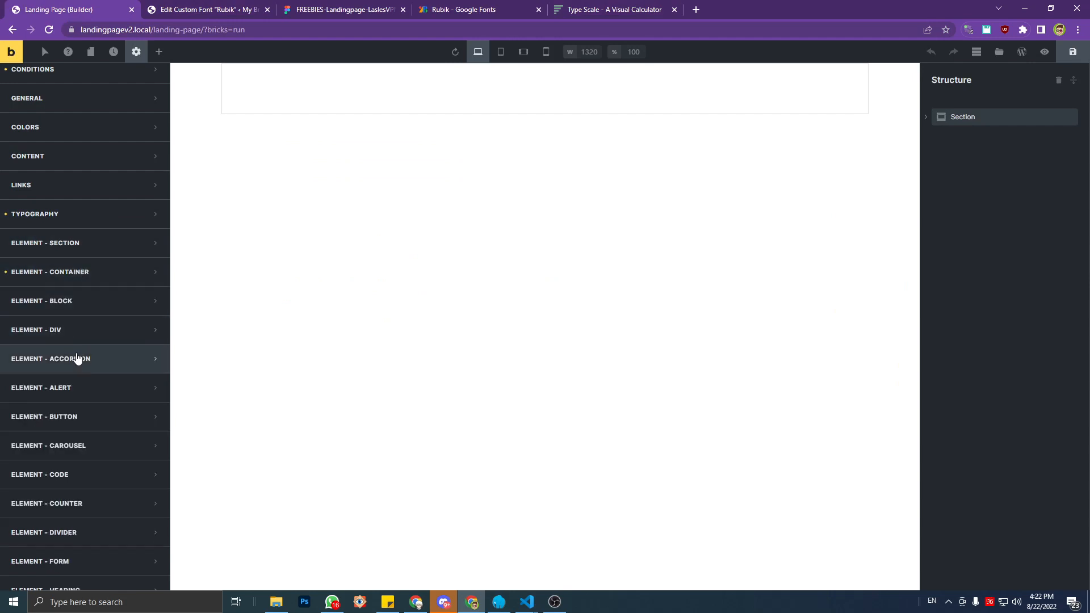
pyautogui.click(74, 423)
pyautogui.click(75, 423)
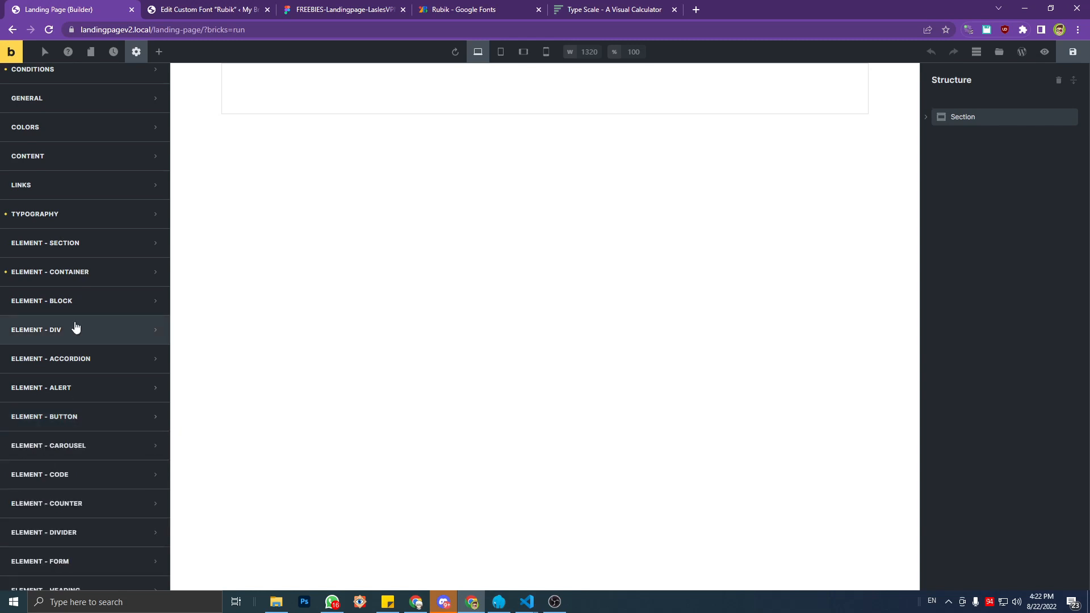
# Examine the palette choices for the primary color in the theme style's Colors settings and check the landing page design in Figma.
pyautogui.click(67, 129)
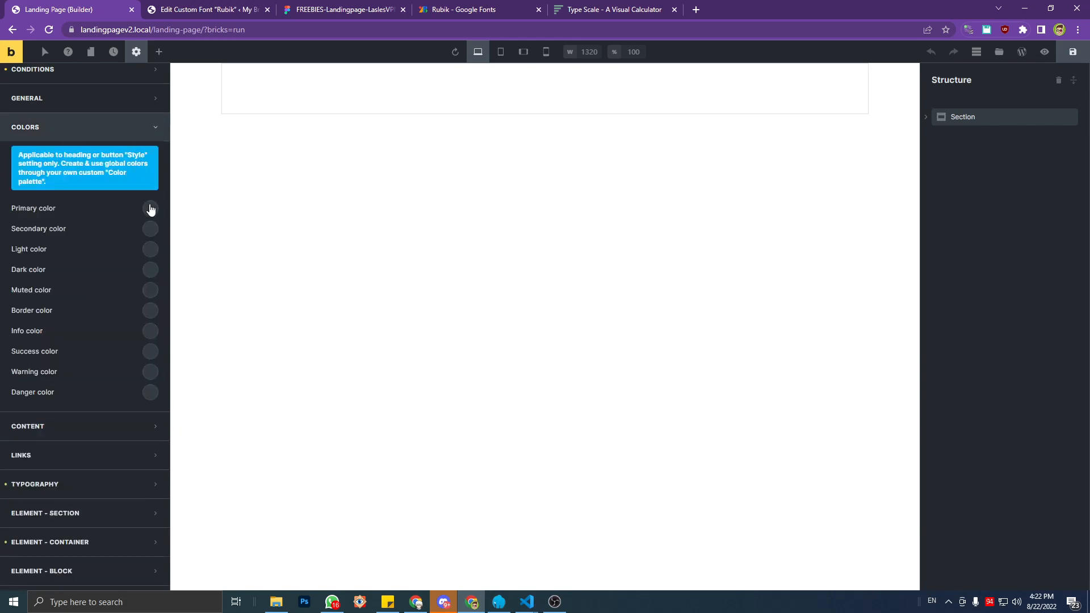
pyautogui.click(151, 209)
pyautogui.click(65, 464)
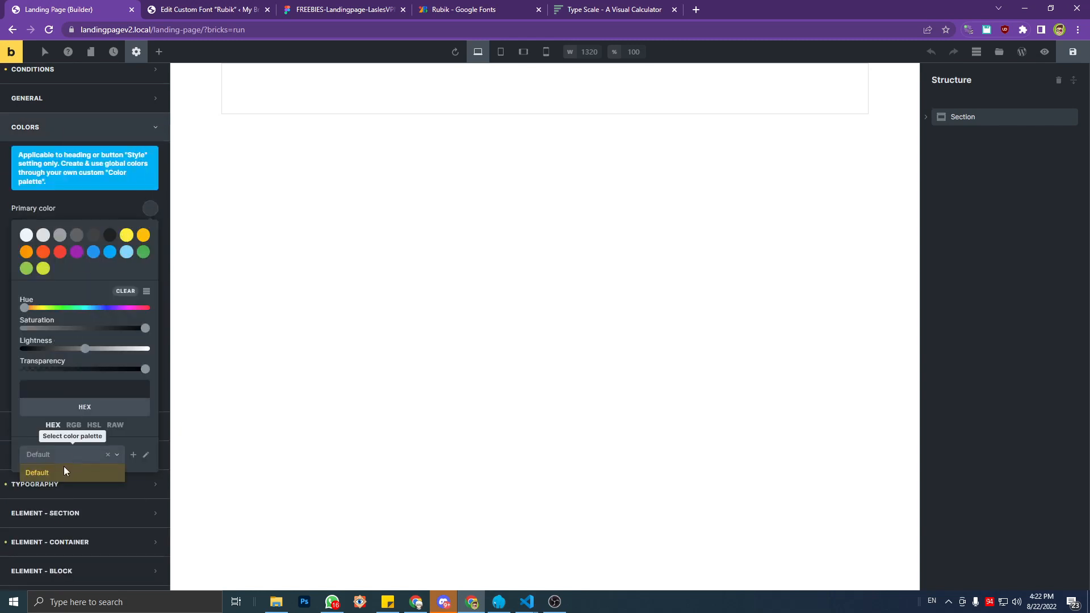
pyautogui.click(67, 470)
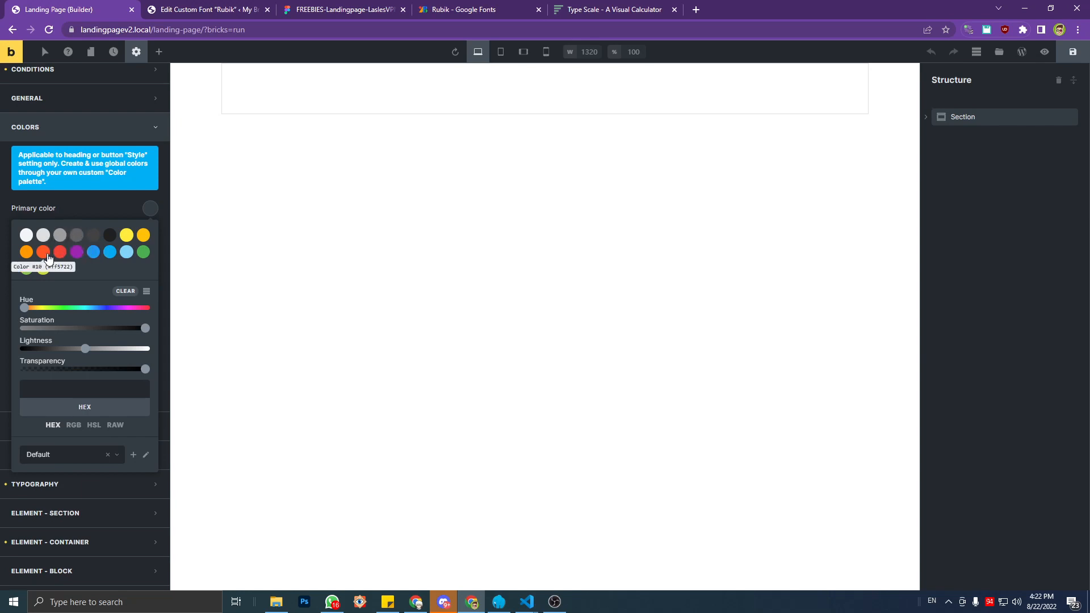
pyautogui.click(151, 209)
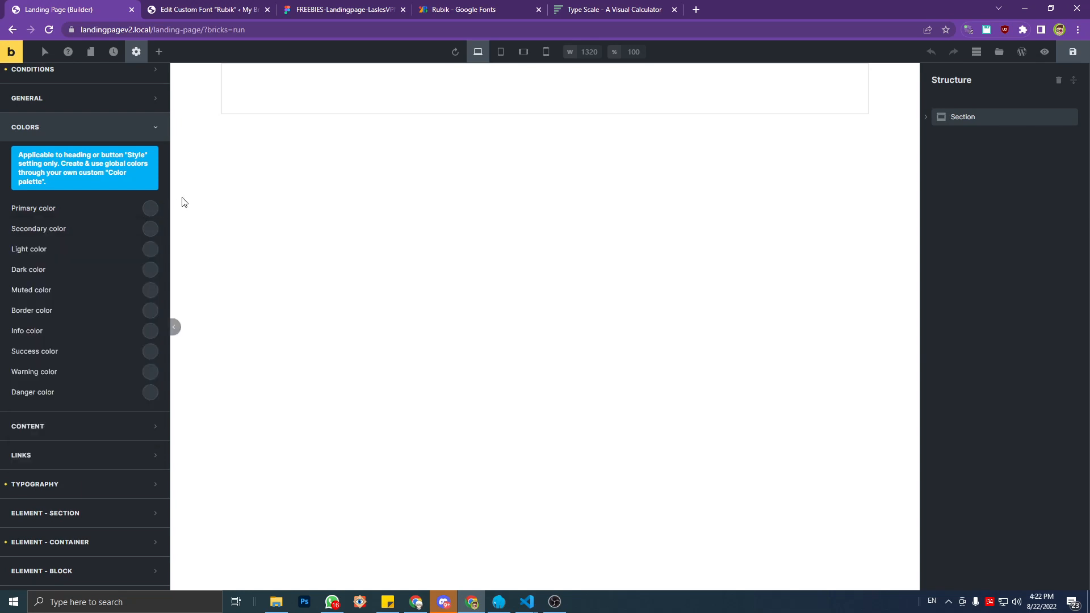
pyautogui.click(328, 4)
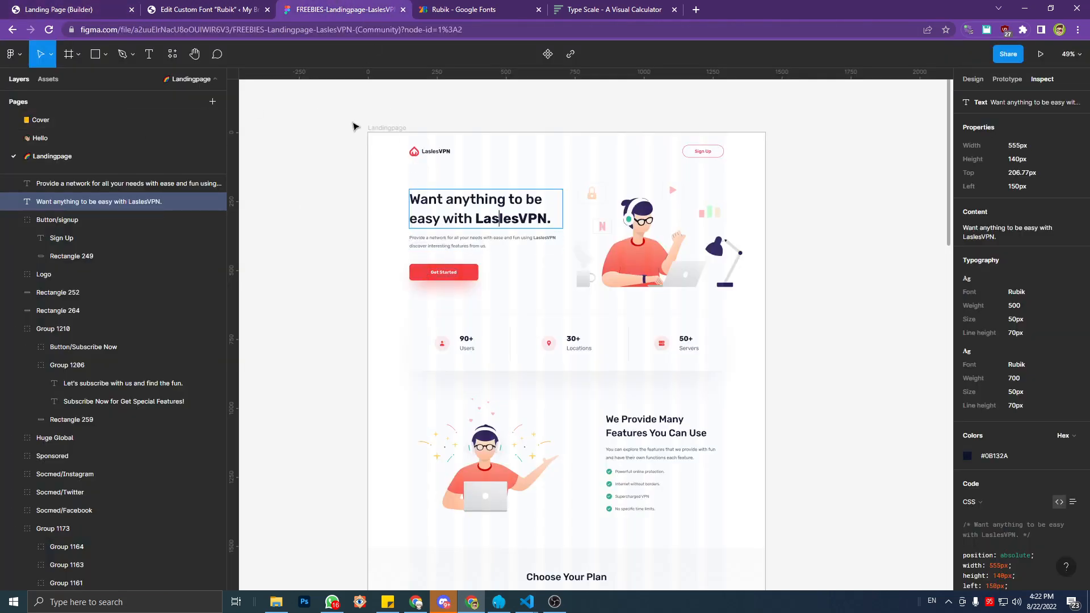
pyautogui.click(212, 9)
pyautogui.click(106, 9)
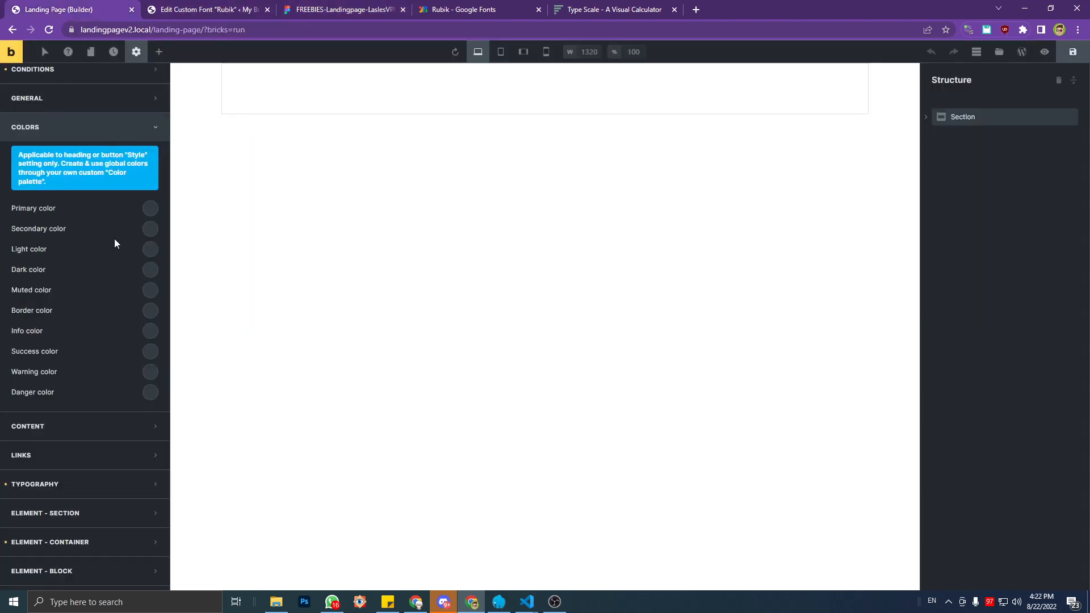
# Create a color palette named LandingPagev2 from the primary color picker and select it as the active palette.
pyautogui.click(147, 213)
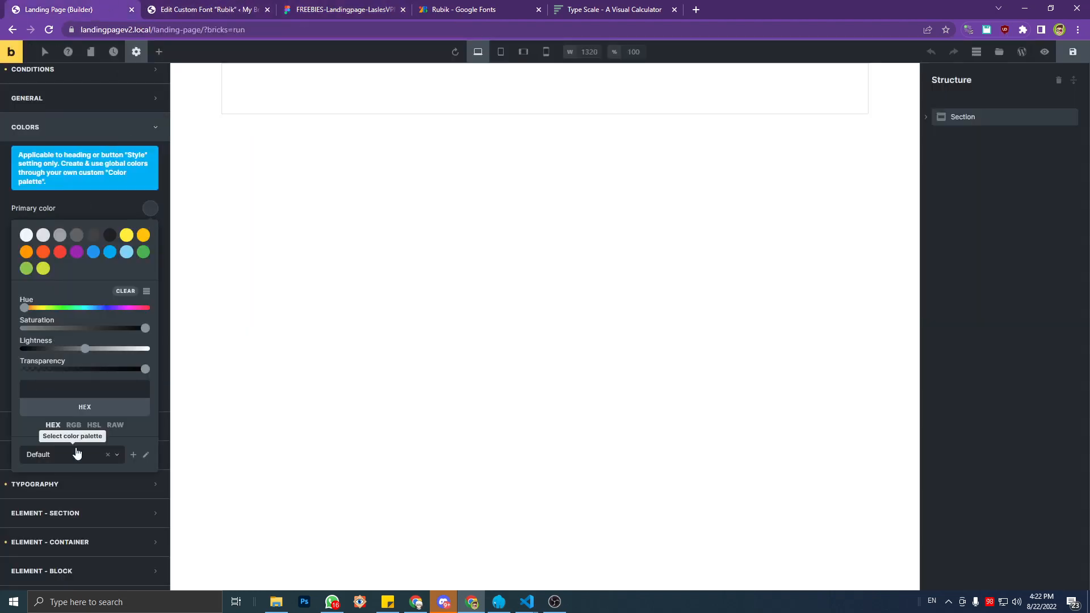
pyautogui.click(133, 455)
pyautogui.click(70, 399)
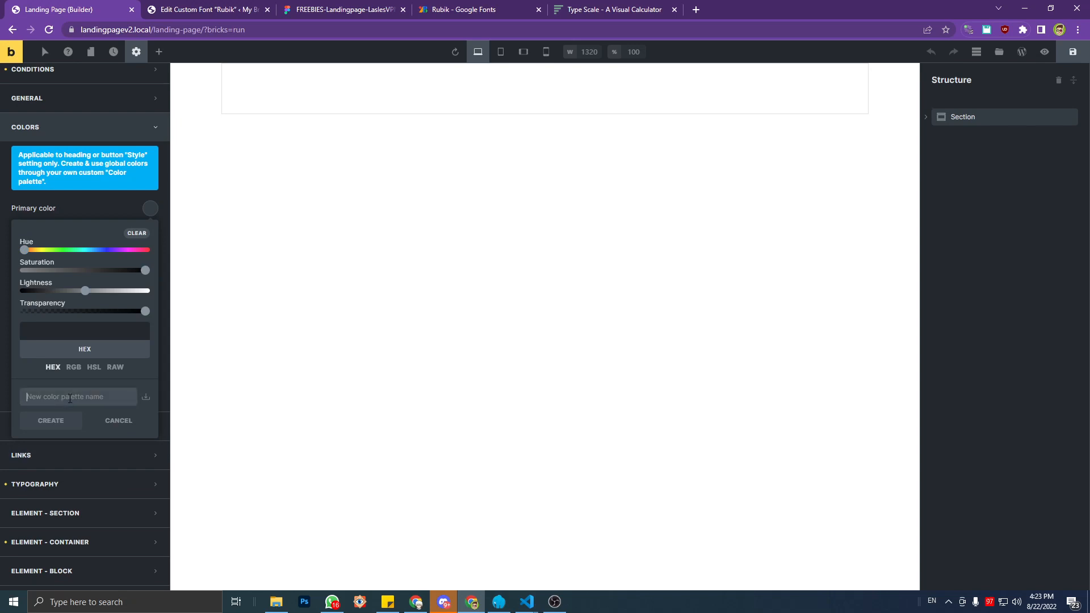
pyautogui.write('LandingPagev2')
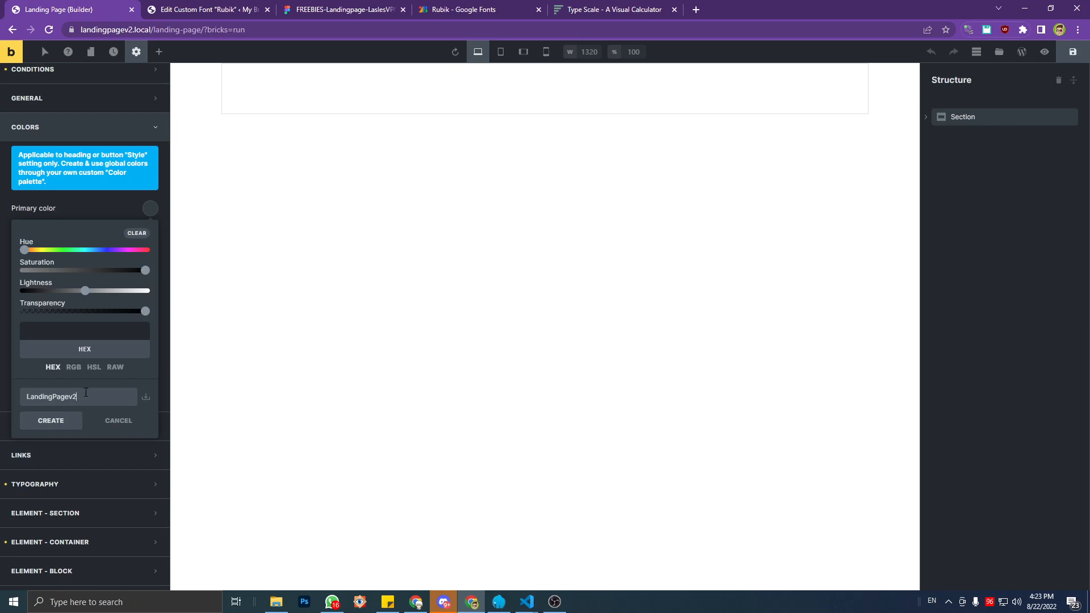
pyautogui.click(52, 420)
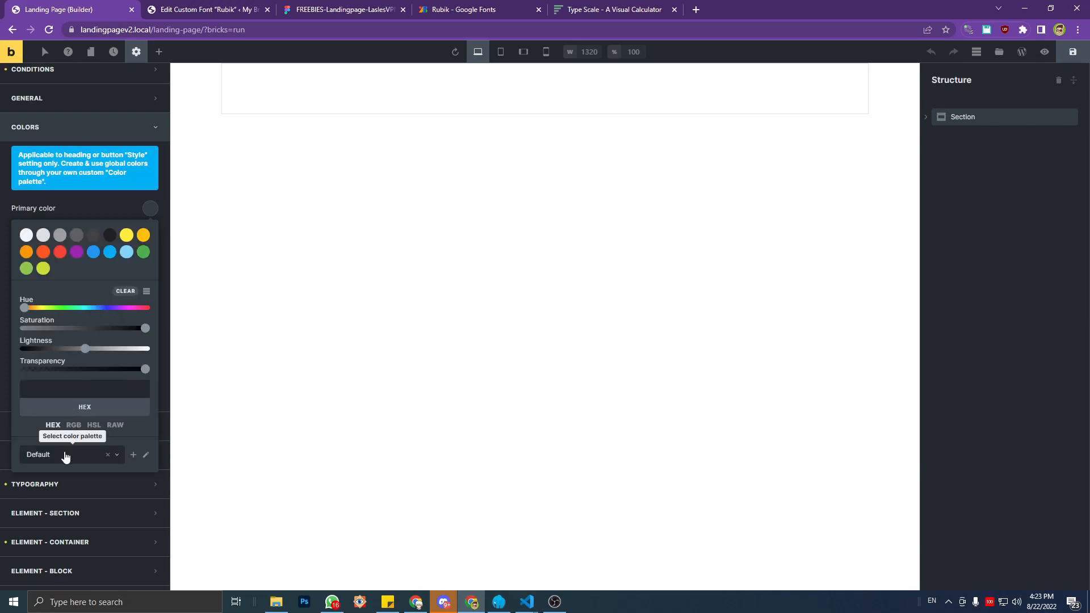
pyautogui.click(67, 455)
pyautogui.click(53, 490)
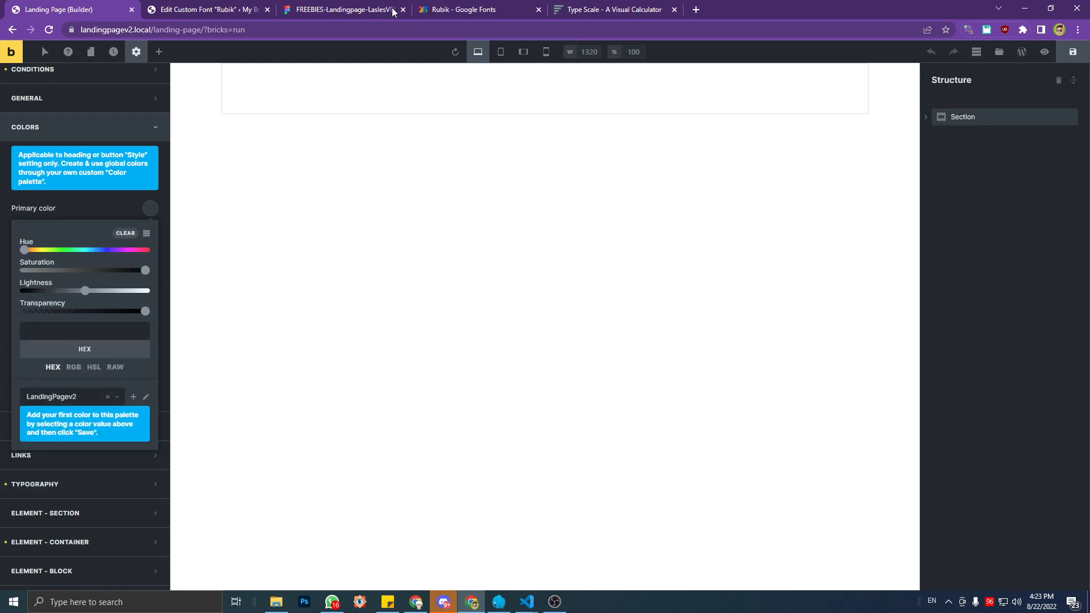
# Check the Figma design, set the primary color to #ffffff in the Bricks builder and save it to the LandingPagev2 palette.
pyautogui.click(469, 7)
pyautogui.click(570, 6)
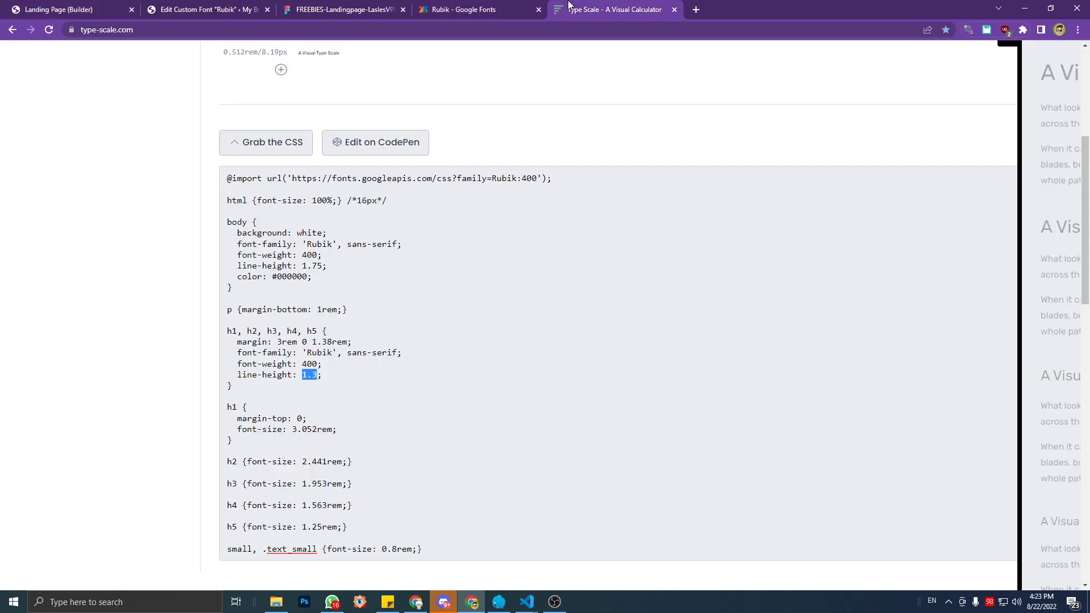
pyautogui.click(322, 6)
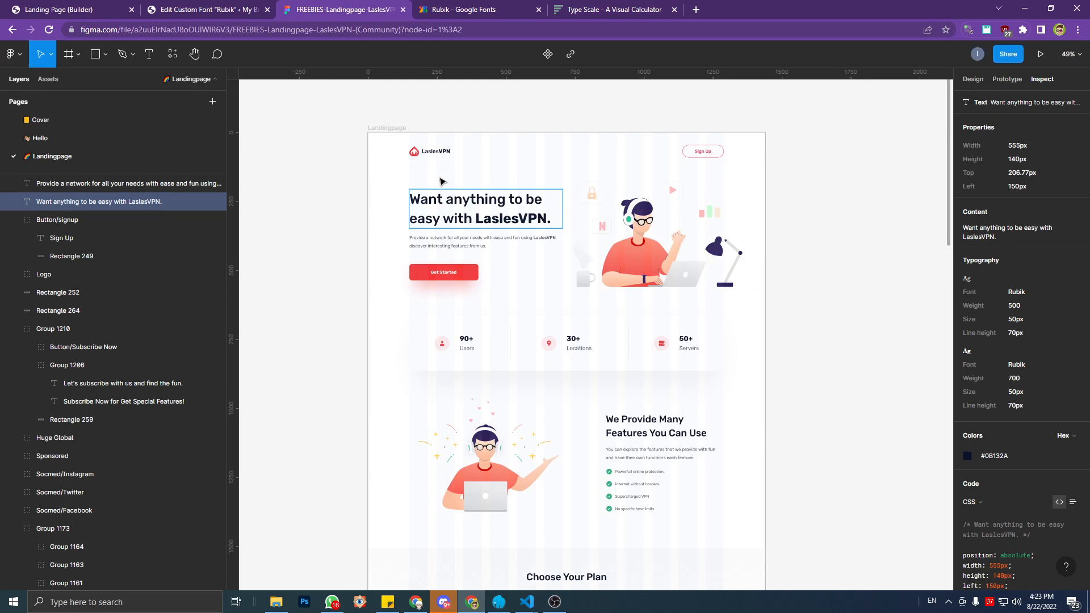
pyautogui.click(227, 8)
pyautogui.click(123, 8)
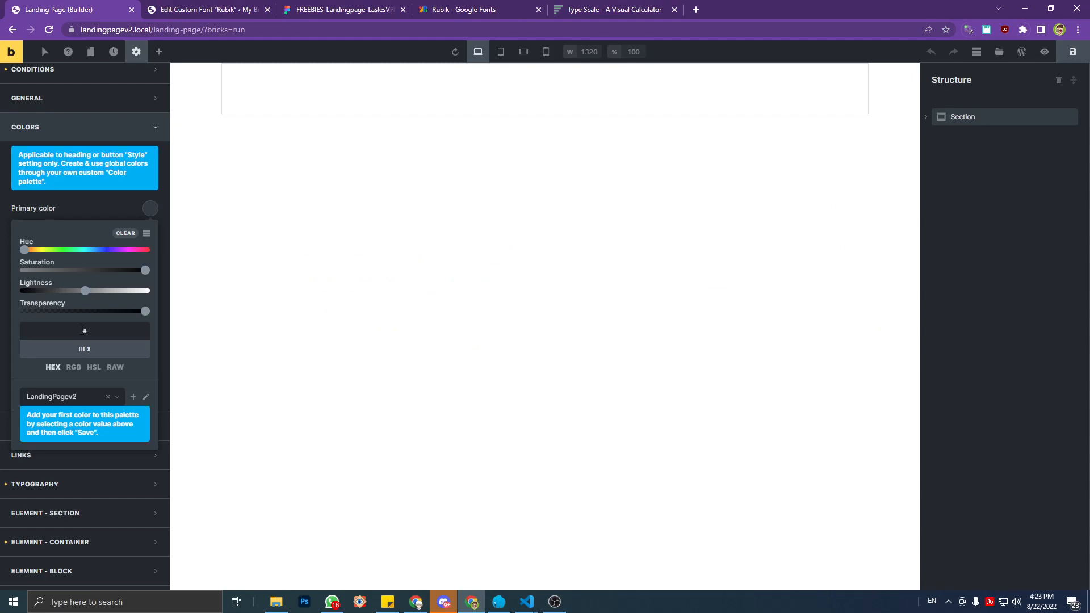
pyautogui.click(82, 331)
pyautogui.write('#000')
pyautogui.write('#f')
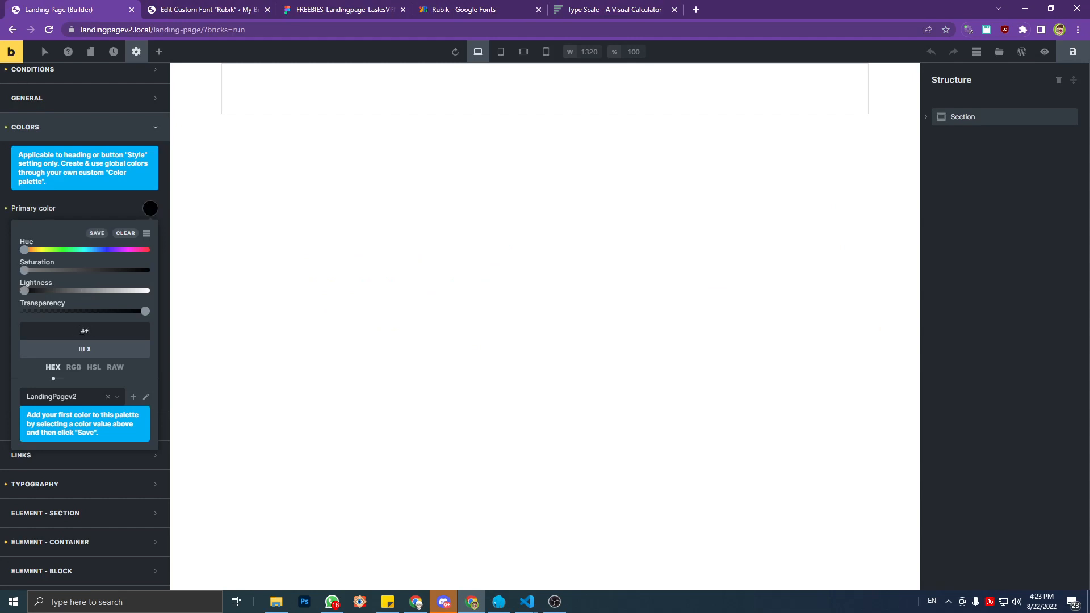
pyautogui.write('fffff')
pyautogui.click(97, 233)
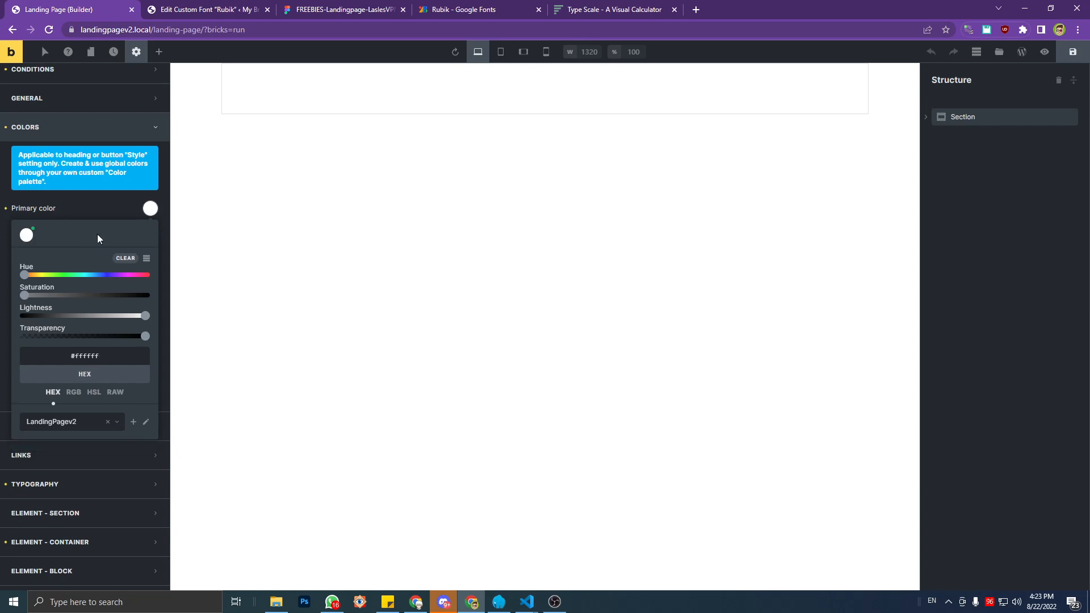
# Copy the hero heading's color #0B132A from the Figma design into the Bricks primary color and save it to the LandingPagev2 palette.
pyautogui.click(325, 9)
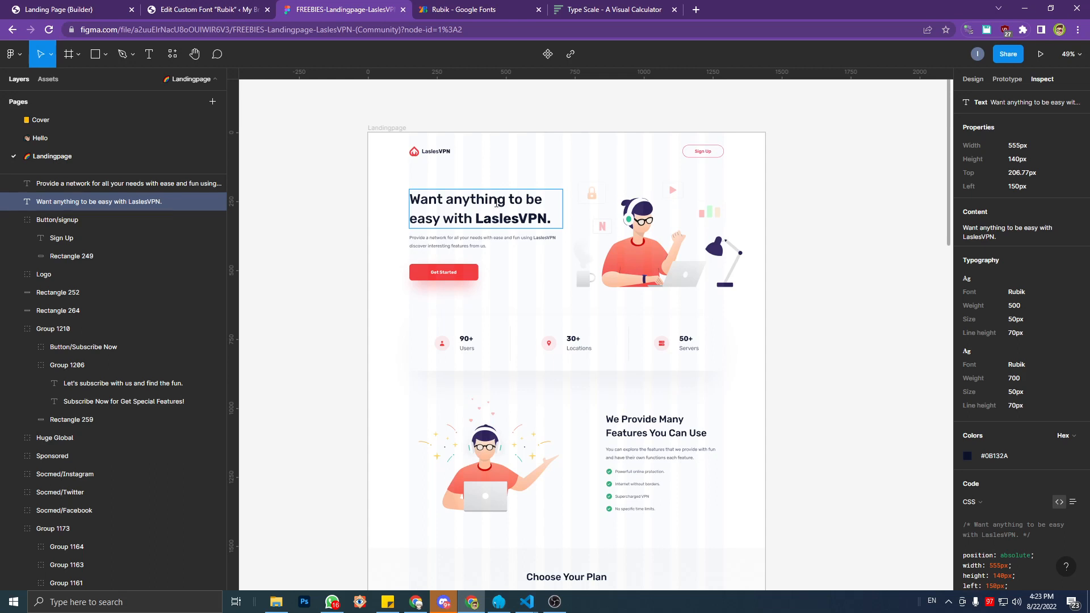
pyautogui.click(992, 456)
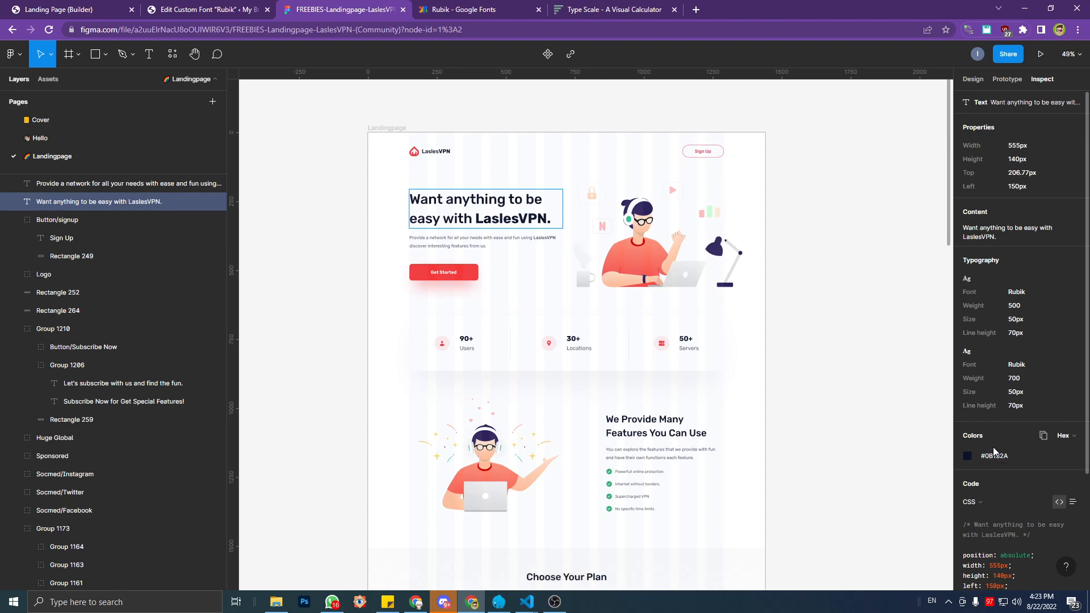
pyautogui.click(994, 456)
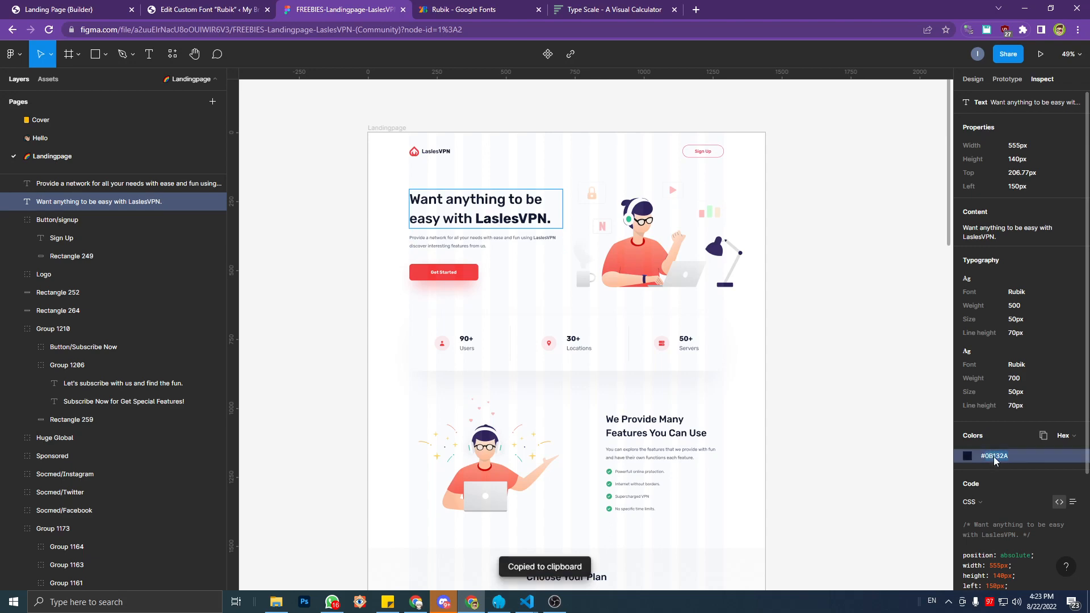
pyautogui.click(238, 7)
pyautogui.click(14, 7)
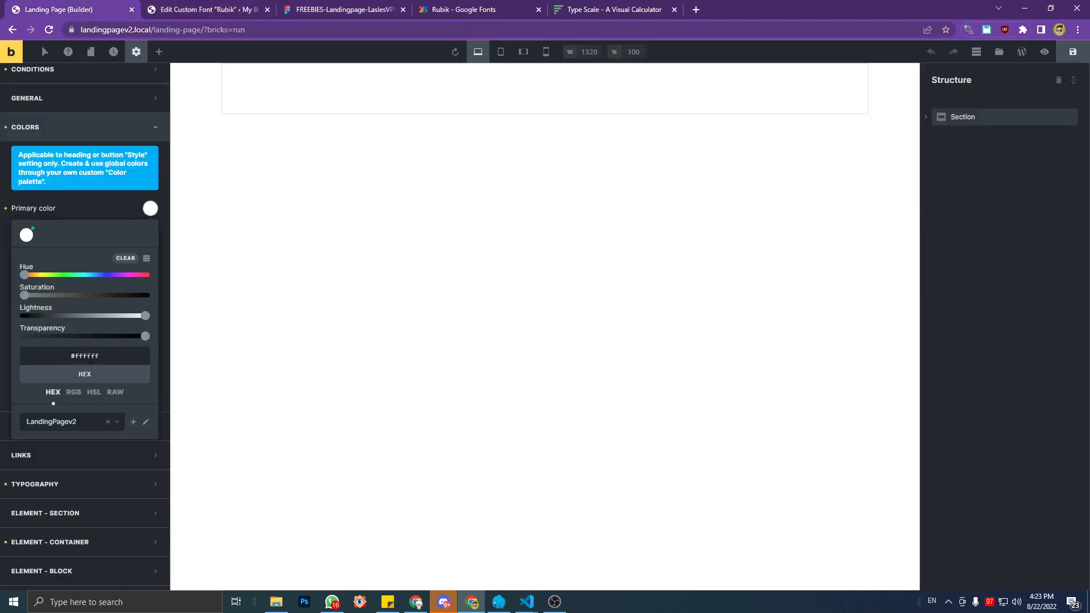
pyautogui.click(90, 356)
pyautogui.hotkey('ctrl', 'v')
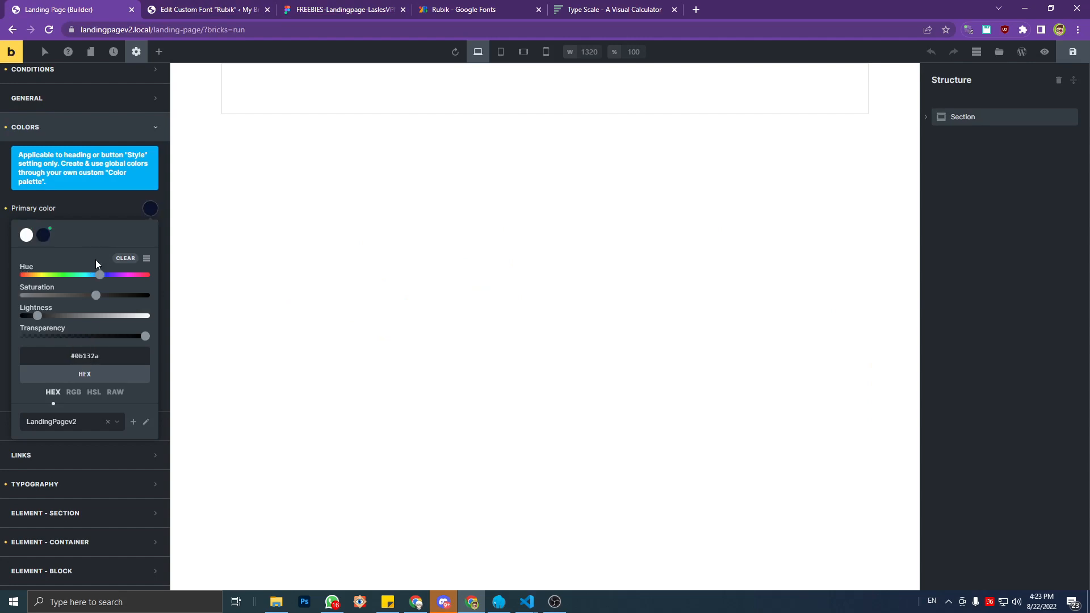
pyautogui.click(442, 7)
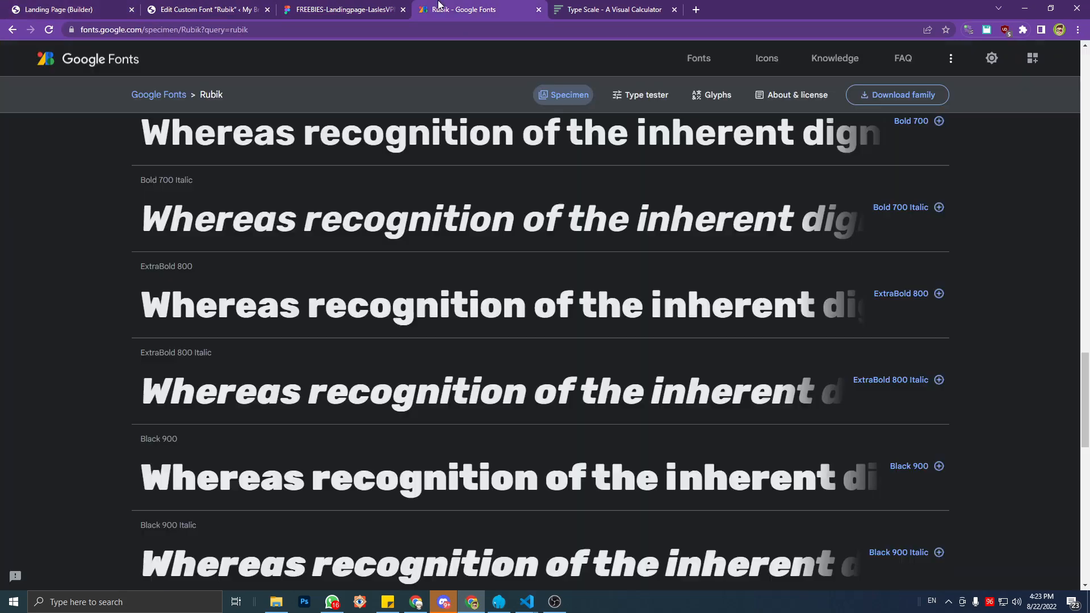
# Inspect the hero and features description texts in the Figma design and copy the features description's color #4F5665.
pyautogui.click(364, 6)
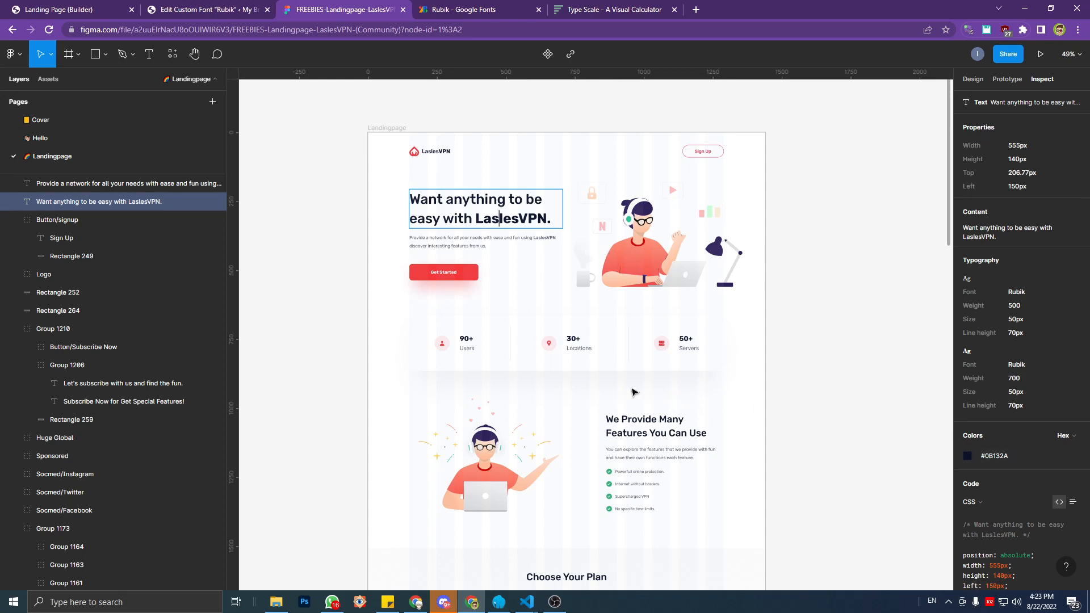
pyautogui.scroll(-1, 616, 385)
pyautogui.scroll(1, 514, 236)
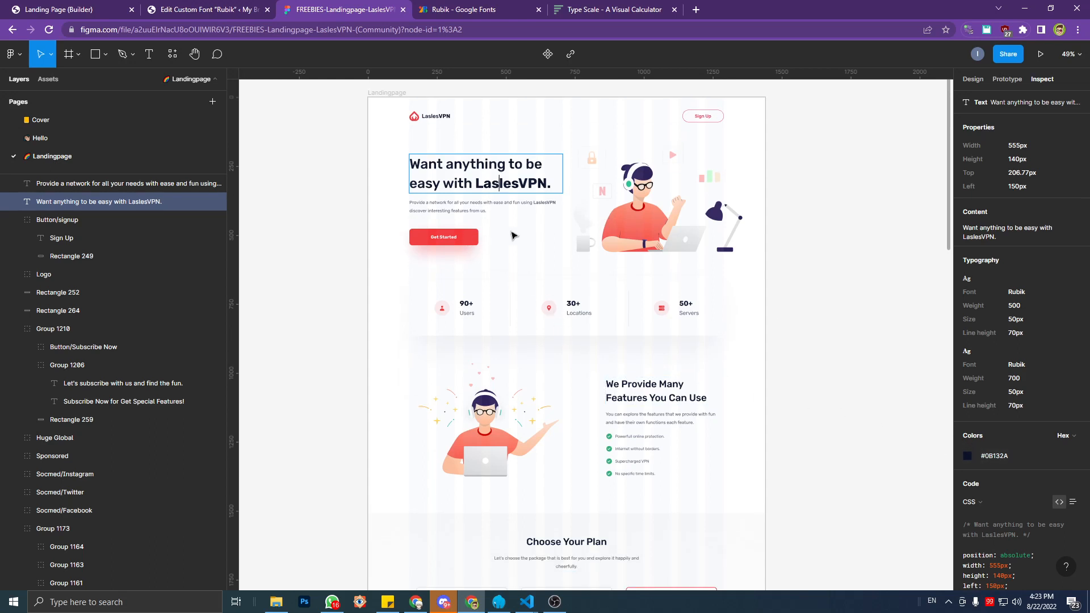
pyautogui.keyDown('ctrl'); pyautogui.scroll(5, 499, 182); pyautogui.keyUp('ctrl')
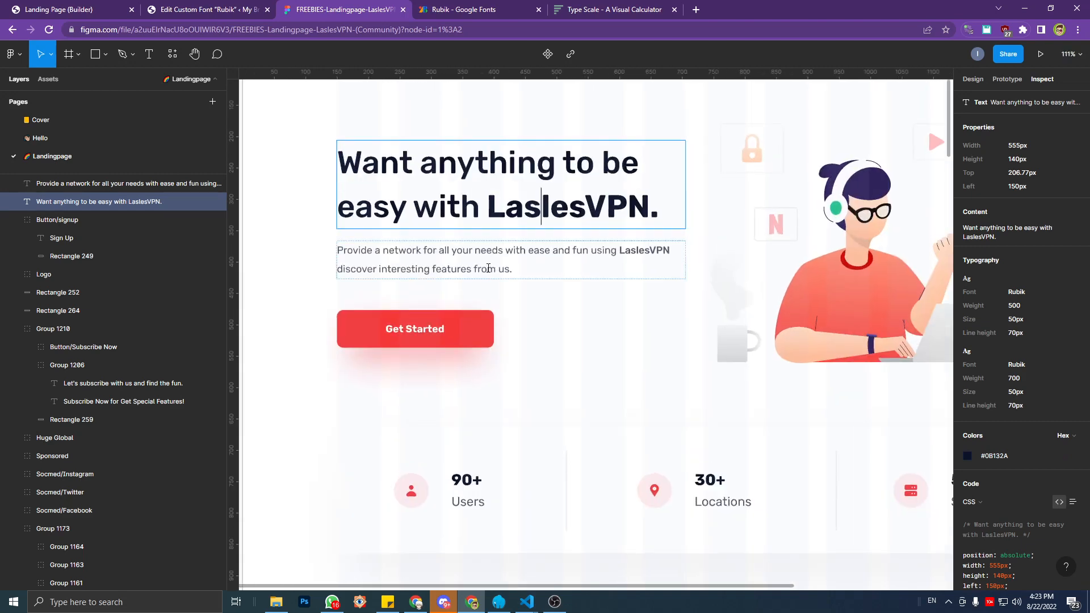
pyautogui.click(488, 258)
pyautogui.scroll(-8, 598, 380)
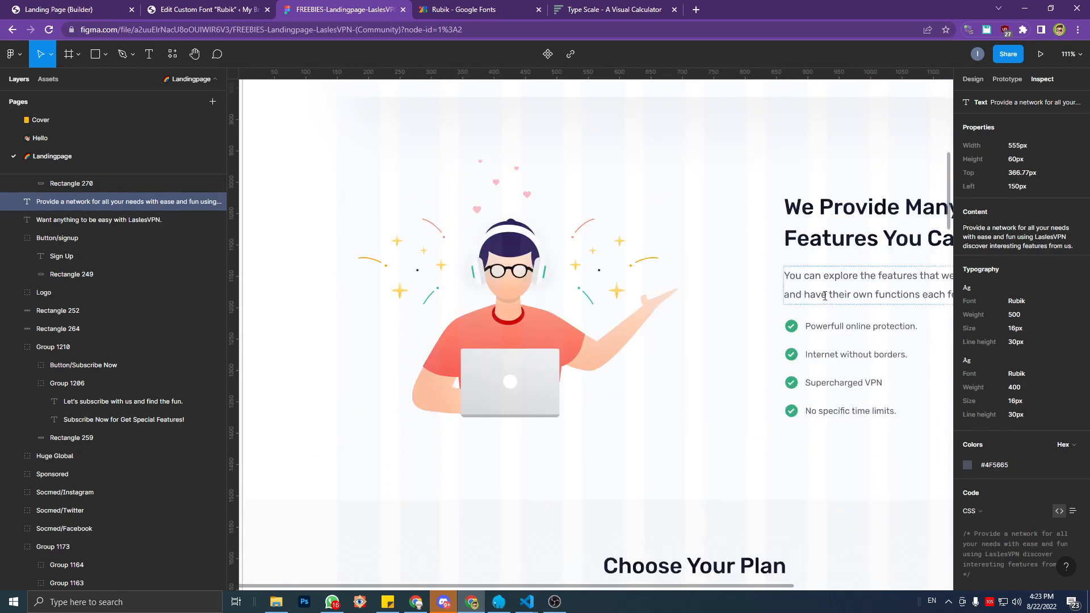
pyautogui.click(824, 295)
pyautogui.click(998, 394)
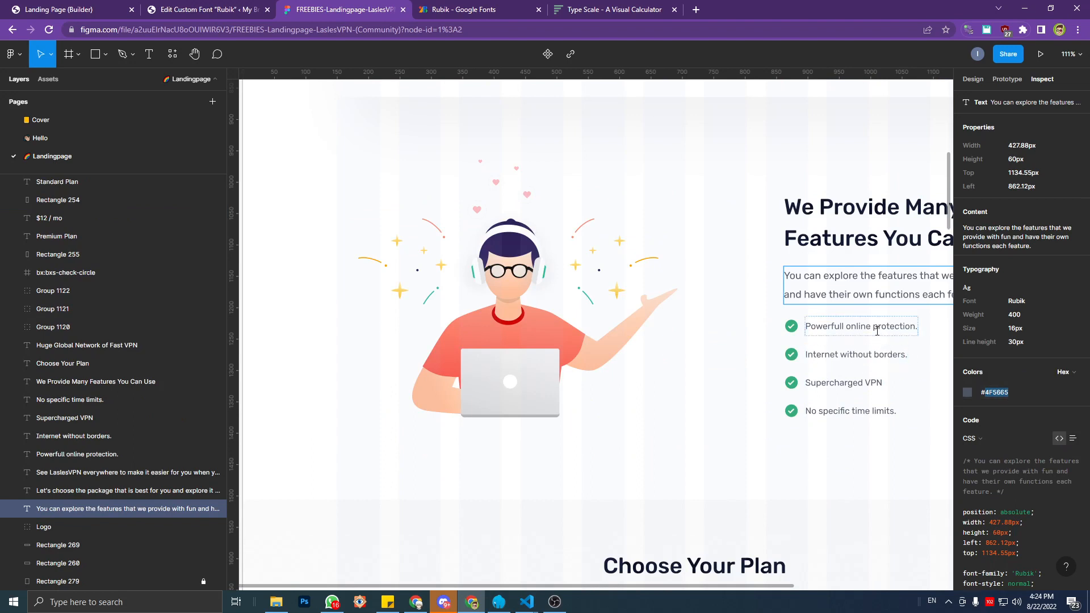
pyautogui.scroll(10, 878, 331)
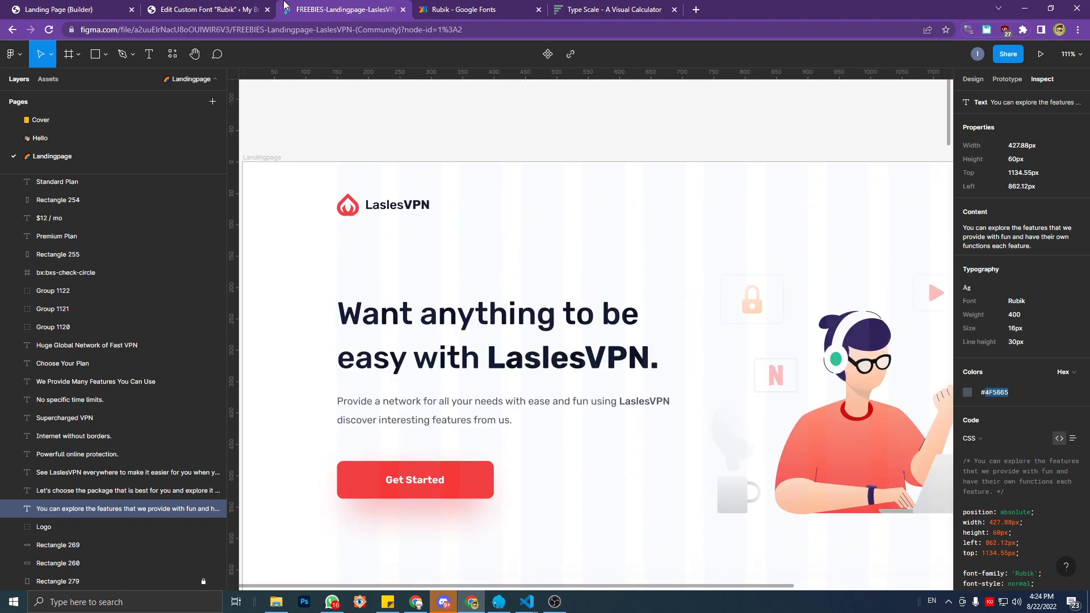
# Set the primary color to #4f5665 in the Bricks builder and save it to the LandingPagev2 palette.
pyautogui.click(258, 10)
pyautogui.click(79, 10)
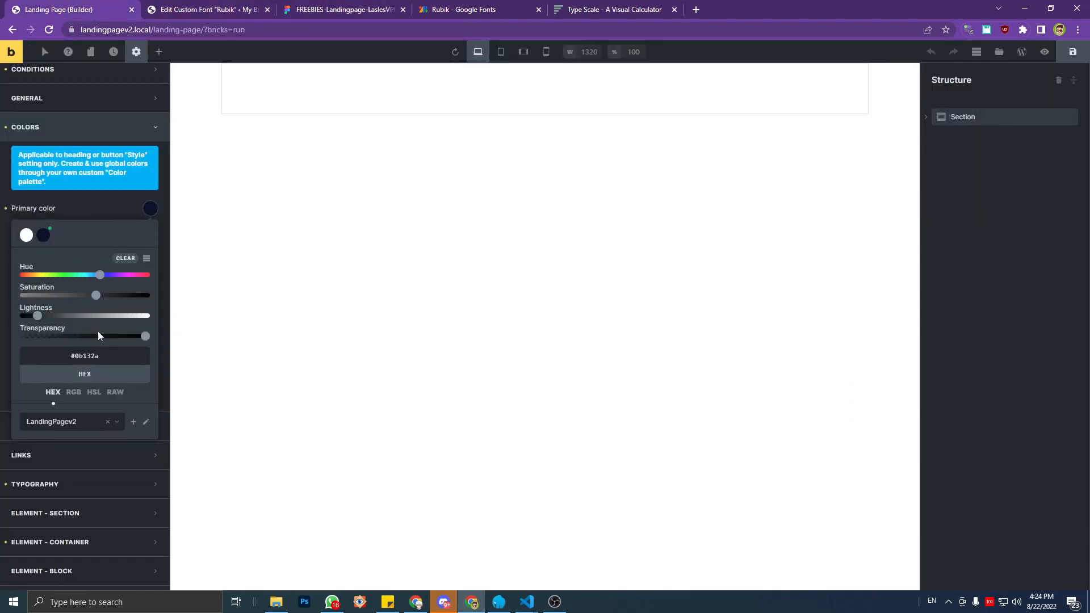
pyautogui.click(85, 355)
pyautogui.hotkey('ctrl', 'v')
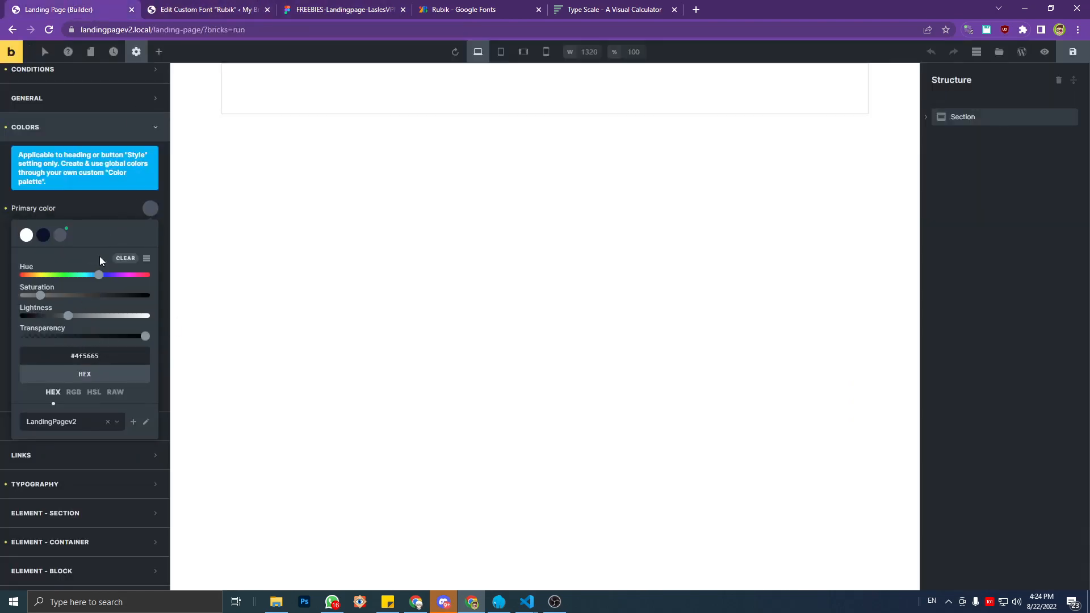
# Copy the Get Started button's color #F53838 from the Figma design into the Bricks primary color and save it to the LandingPagev2 palette.
pyautogui.click(370, 6)
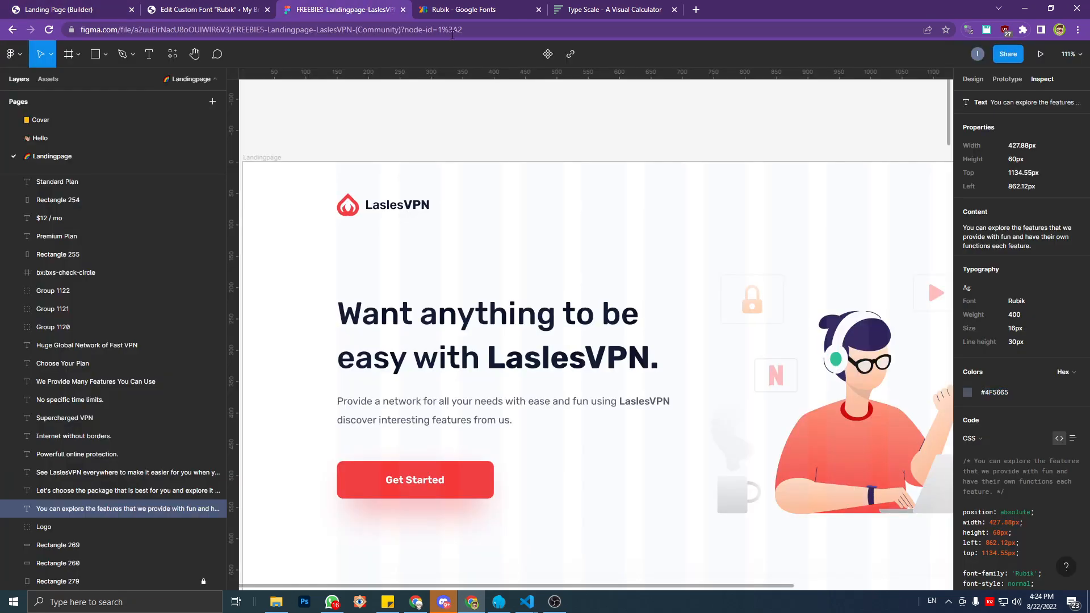
pyautogui.scroll(-5, 497, 352)
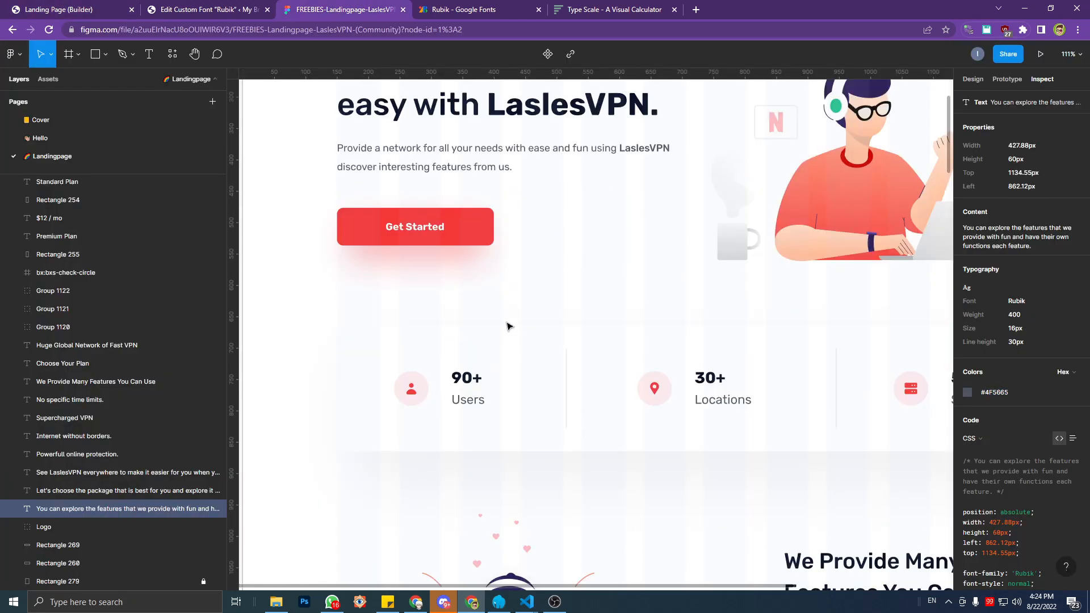
pyautogui.click(479, 226)
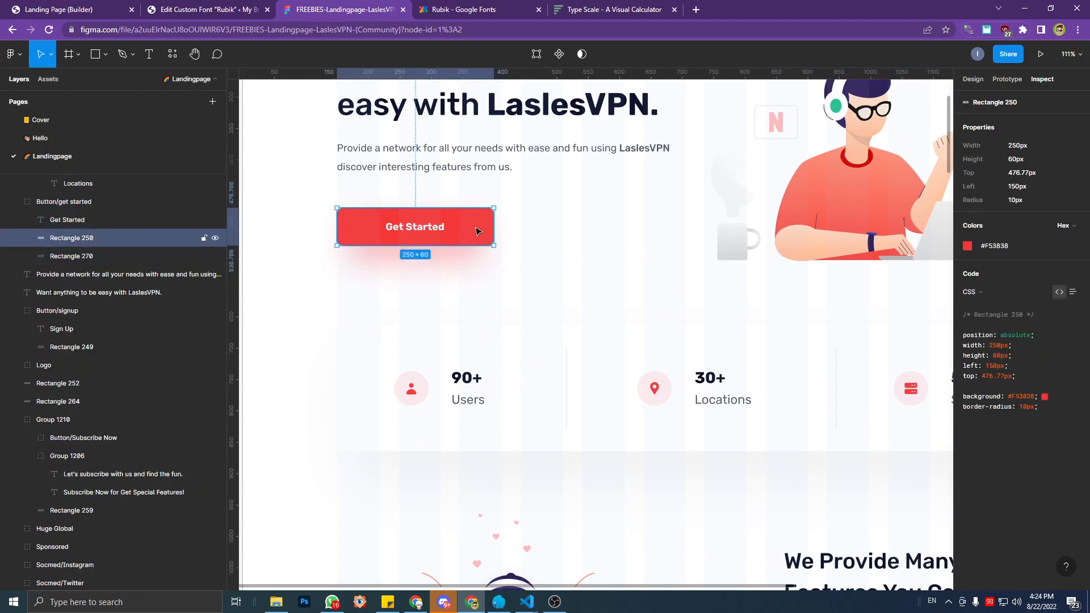
pyautogui.click(996, 247)
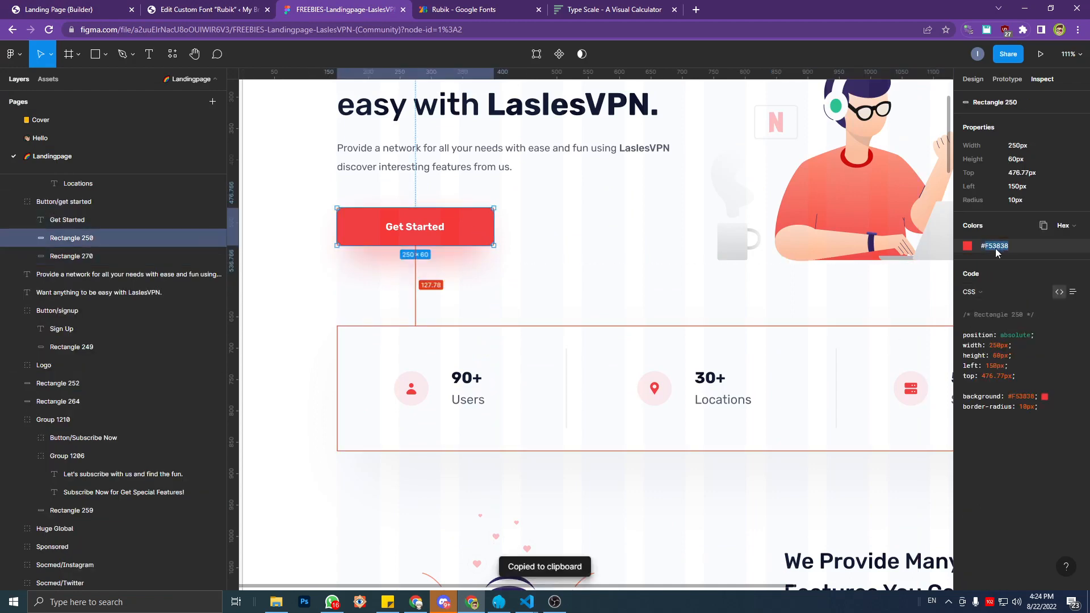
pyautogui.click(84, 9)
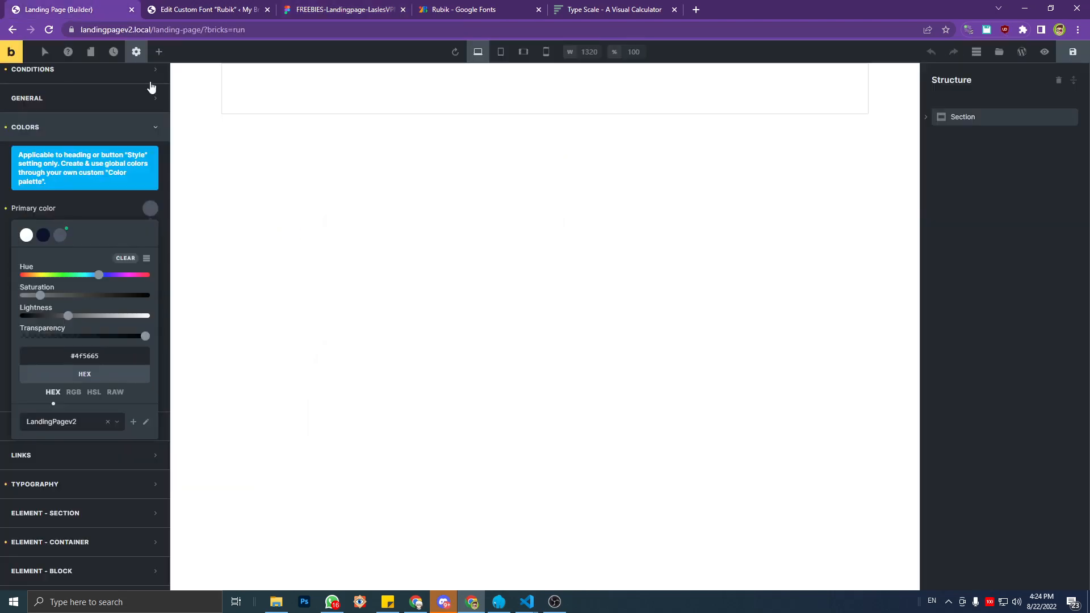
pyautogui.click(92, 356)
pyautogui.hotkey('ctrl', 'v')
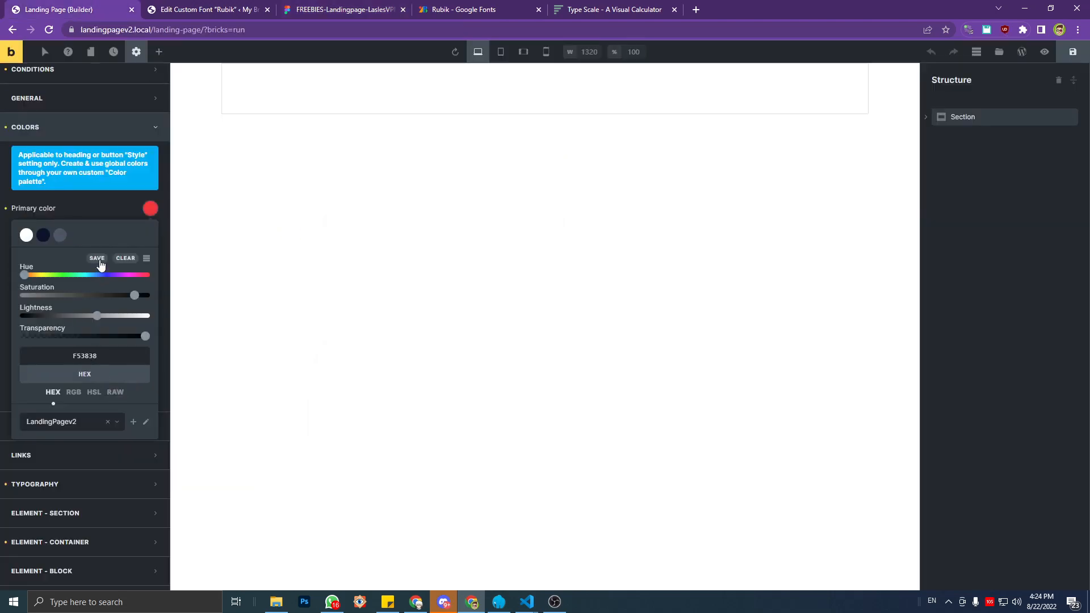
# In the Figma design, select the circle behind the Users icon and copy its background color #FFECEC.
pyautogui.click(515, 7)
pyautogui.click(327, 9)
pyautogui.scroll(-1, 596, 394)
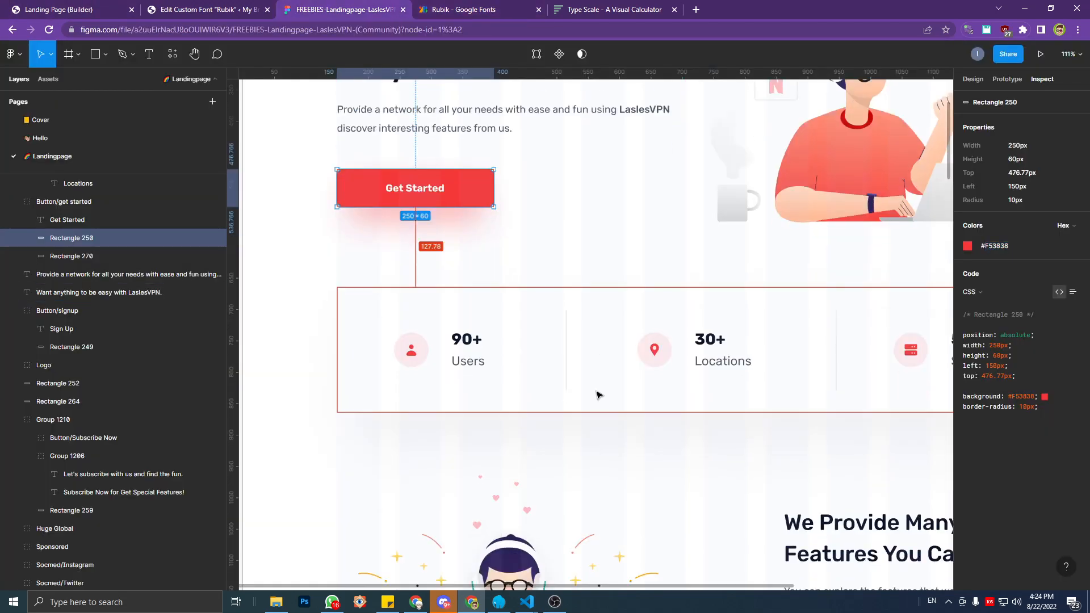
pyautogui.click(421, 348)
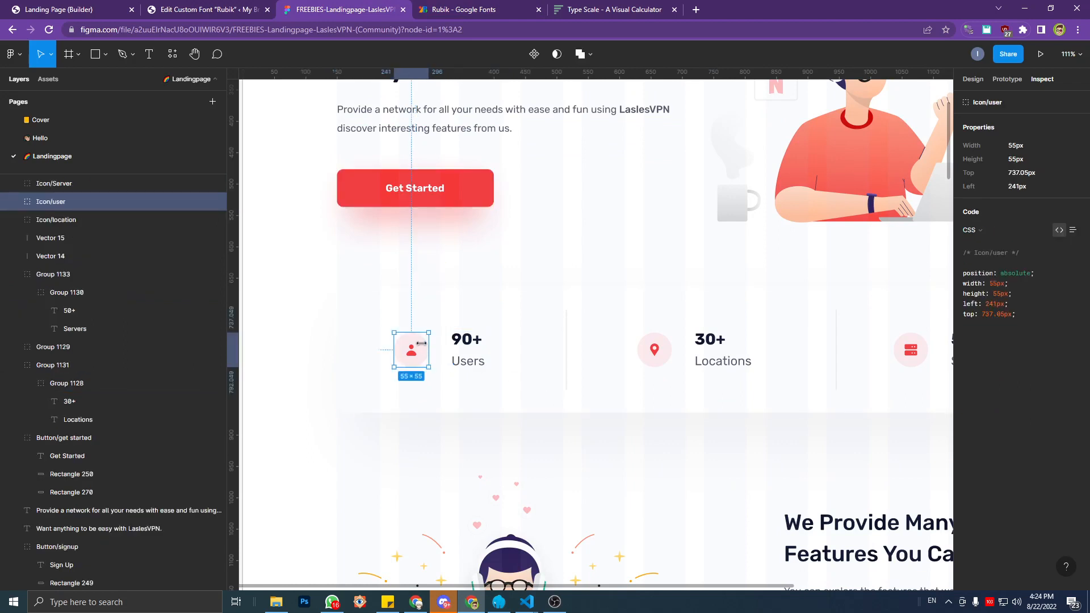
pyautogui.doubleClick(419, 350)
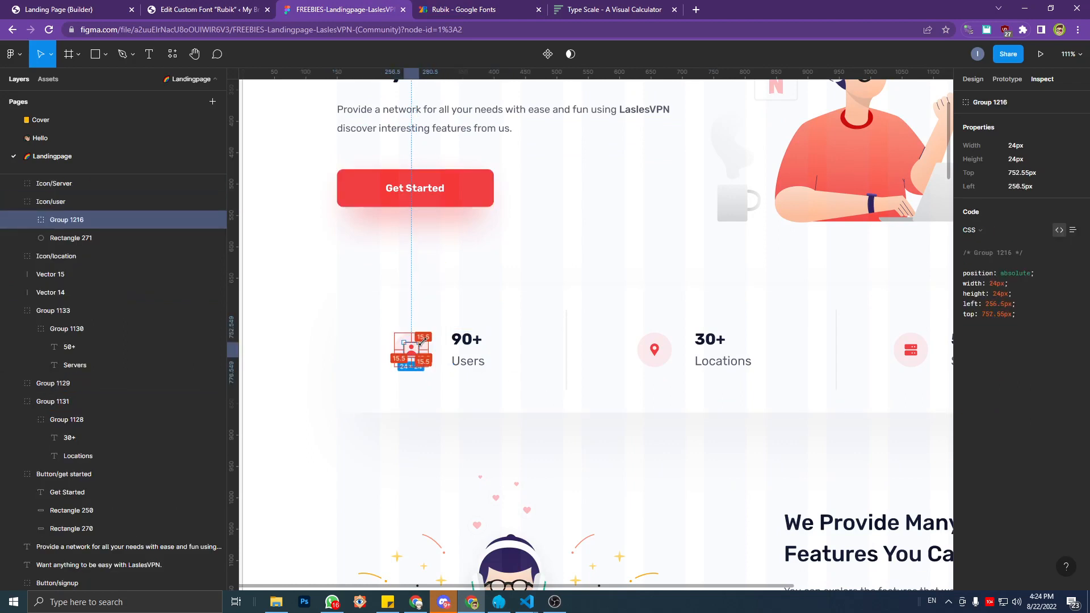
pyautogui.click(388, 342)
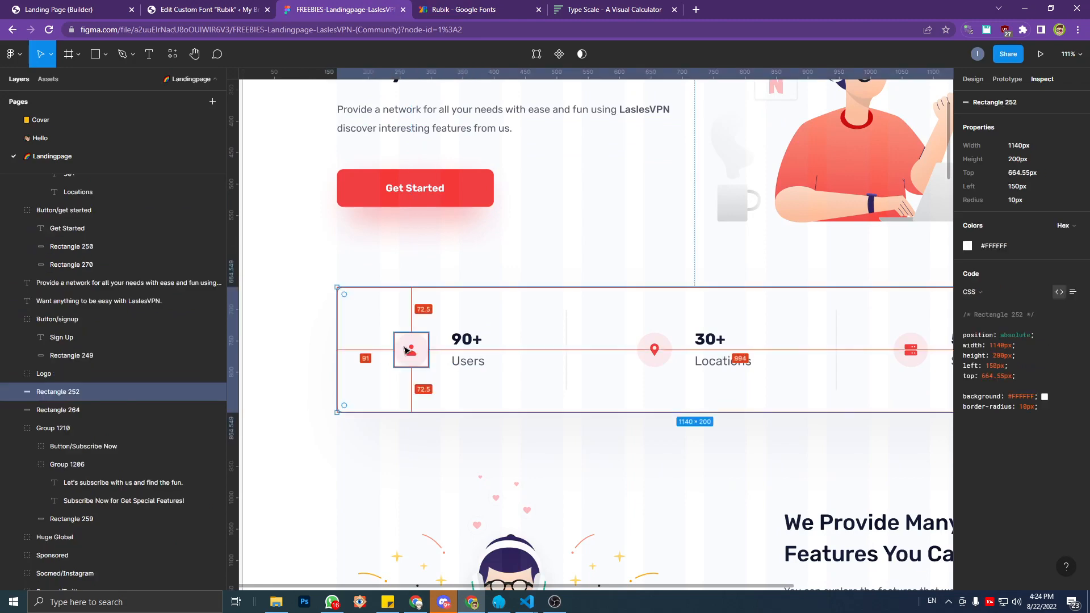
pyautogui.click(406, 348)
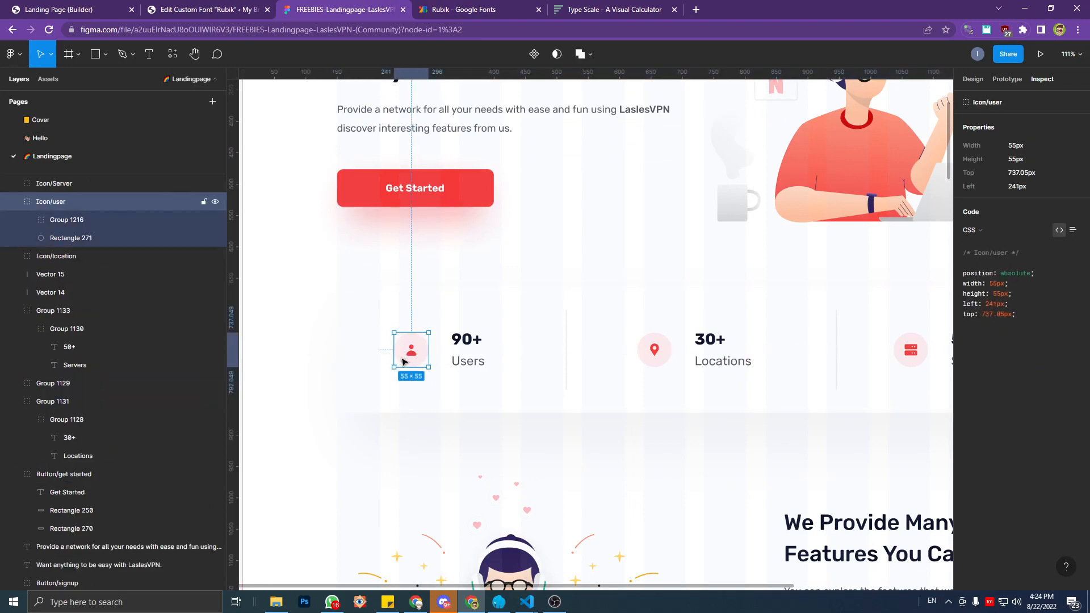
pyautogui.click(92, 238)
pyautogui.click(991, 247)
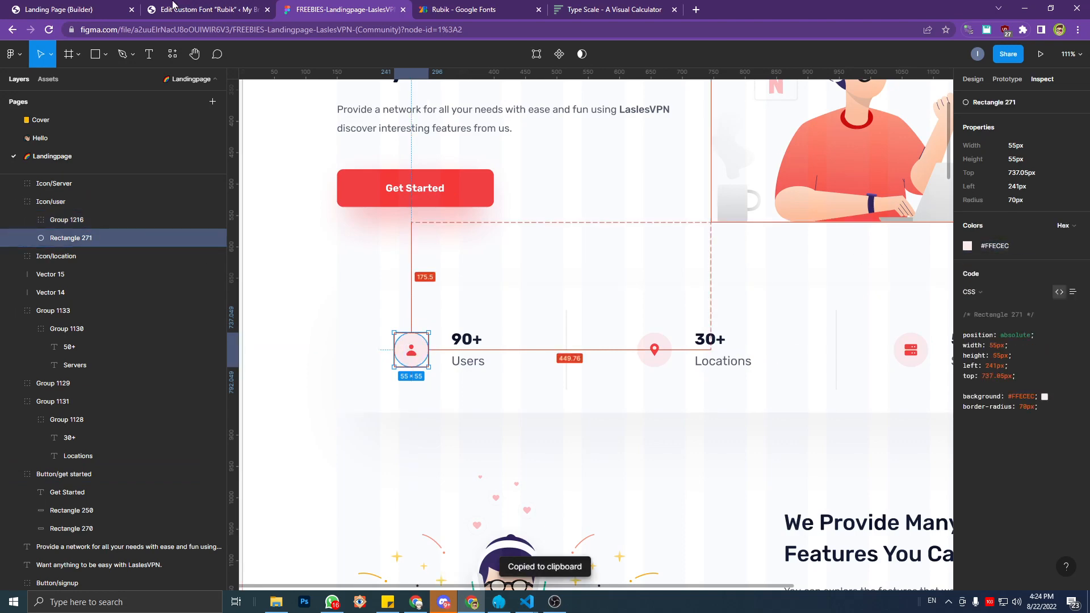
# Set the primary color to #ffecec in the Bricks builder and save it to the LandingPagev2 palette.
pyautogui.click(113, 5)
pyautogui.click(209, 5)
pyautogui.click(80, 6)
pyautogui.click(85, 356)
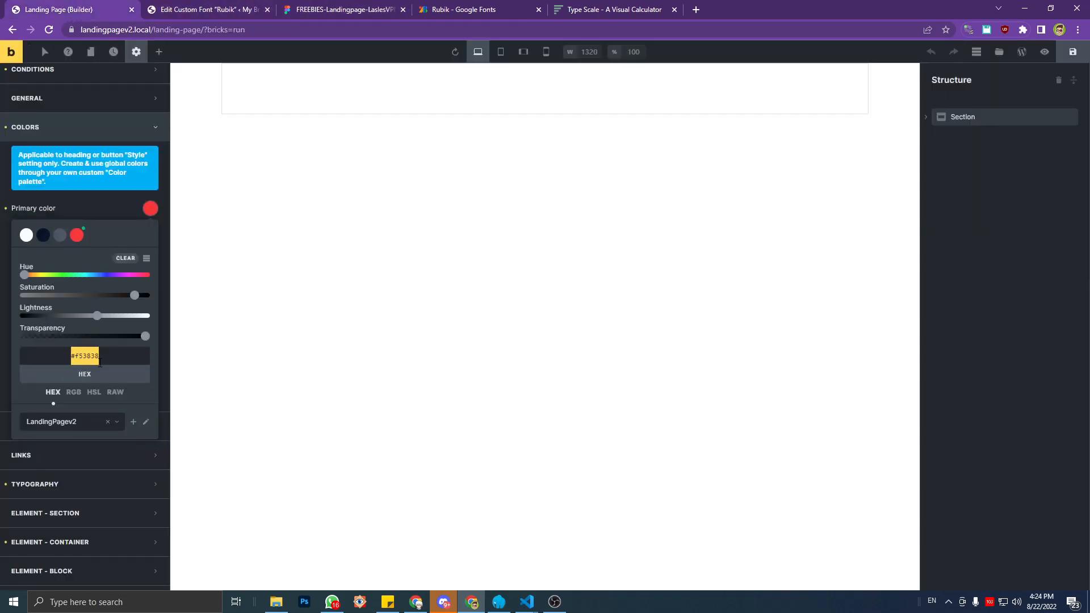
pyautogui.hotkey('ctrl', 'v')
# Inspect the colors of the Free Plan title and its Unlimited Bandwitch feature text in the Figma pricing section.
pyautogui.click(345, 9)
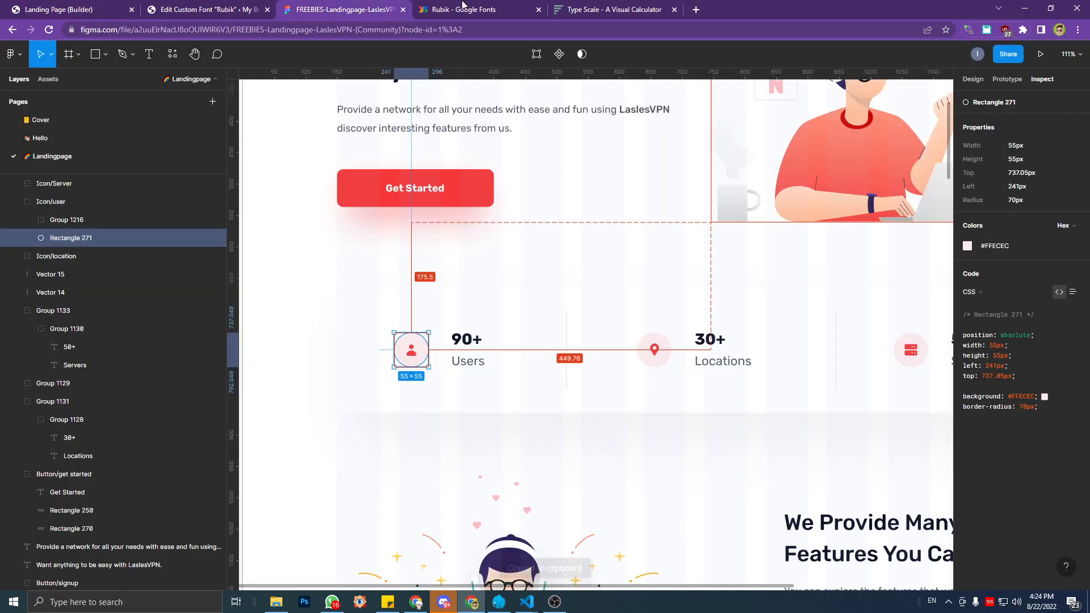
pyautogui.scroll(-4, 578, 403)
pyautogui.scroll(-10, 580, 421)
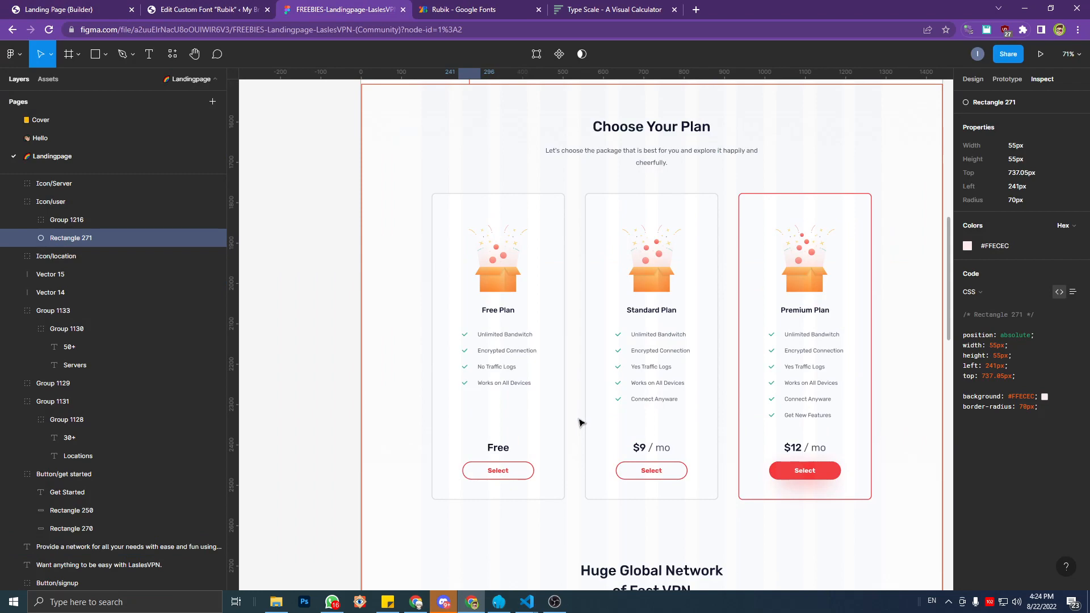
pyautogui.scroll(-2, 579, 422)
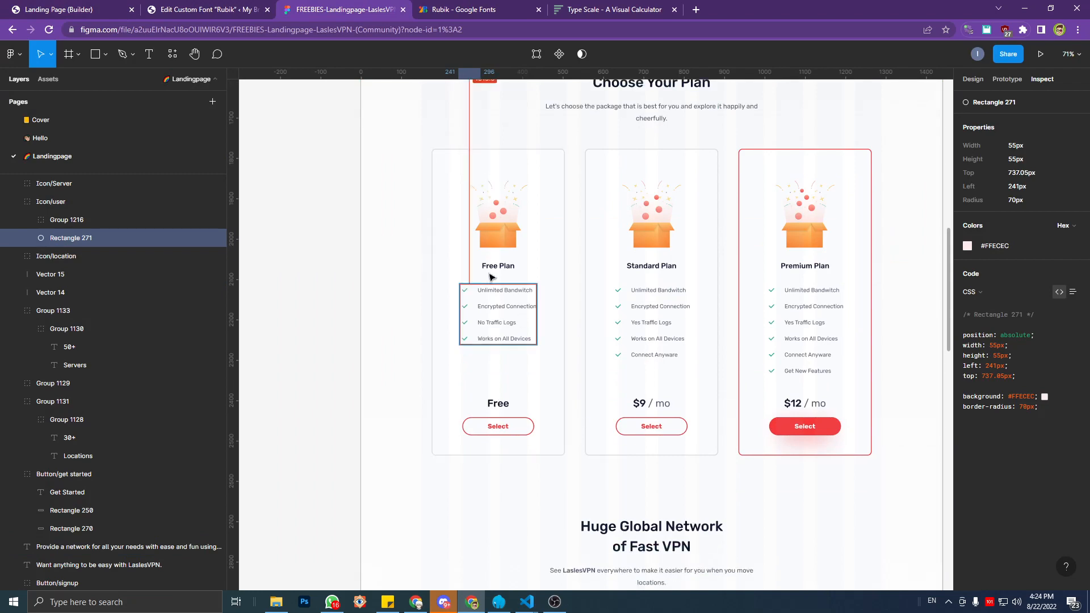
pyautogui.scroll(3, 483, 264)
pyautogui.click(505, 268)
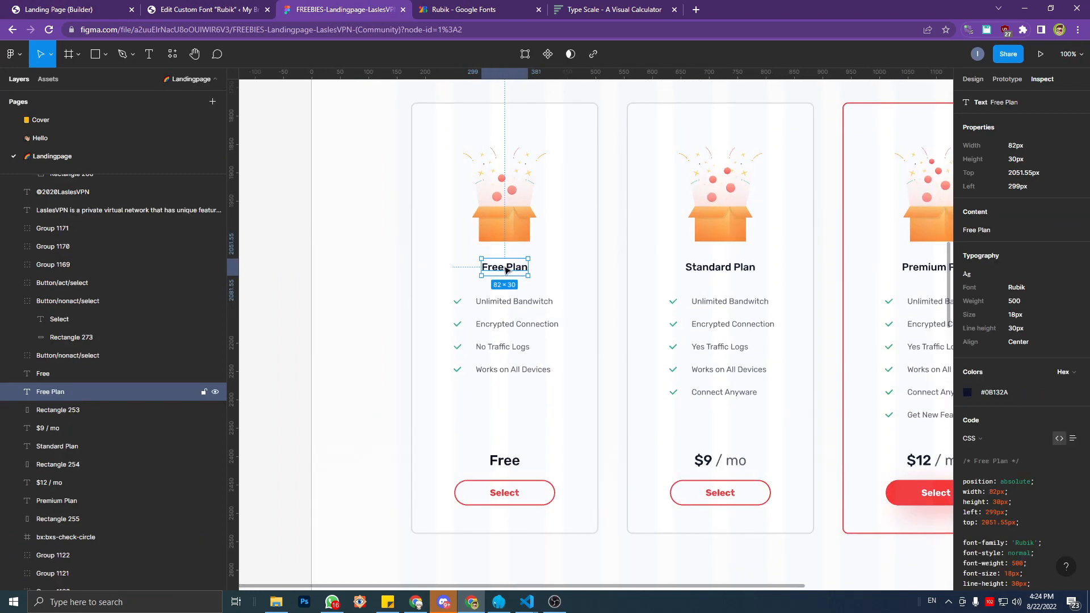
pyautogui.doubleClick(542, 308)
pyautogui.doubleClick(539, 305)
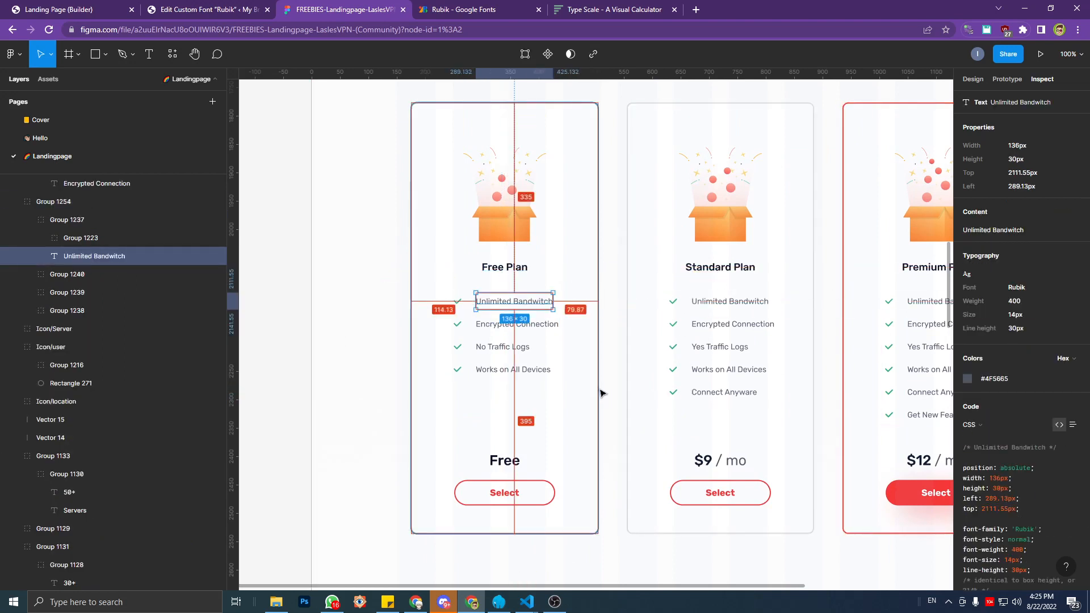
# Look through the map, sponsor and testimonial sections in Figma and inspect the first testimonial quote's text color.
pyautogui.scroll(-6, 601, 396)
pyautogui.scroll(-2, 583, 395)
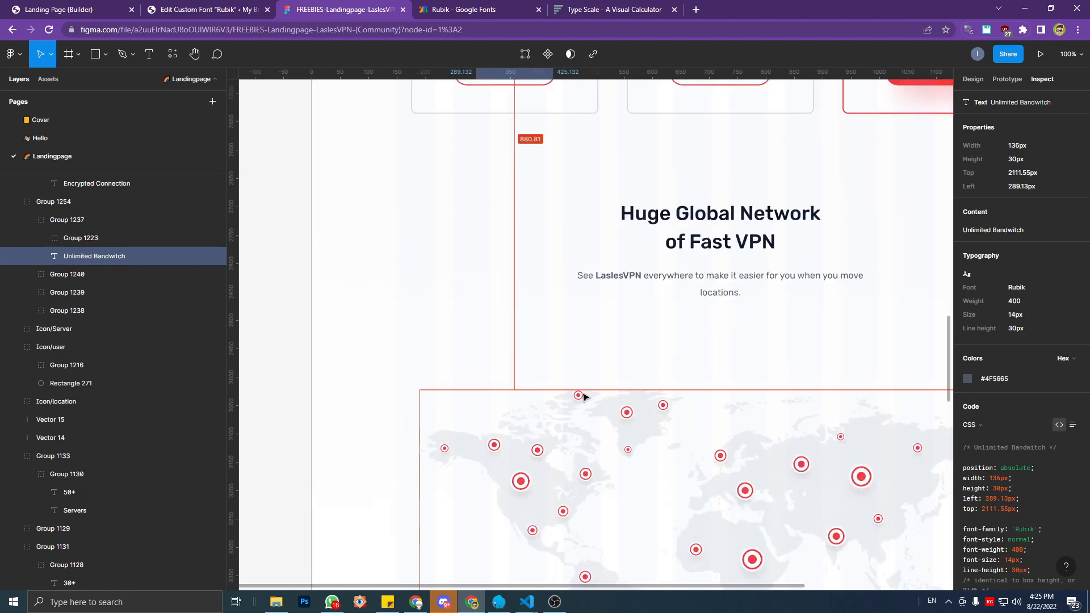
pyautogui.scroll(-3, 625, 329)
pyautogui.scroll(-10, 635, 336)
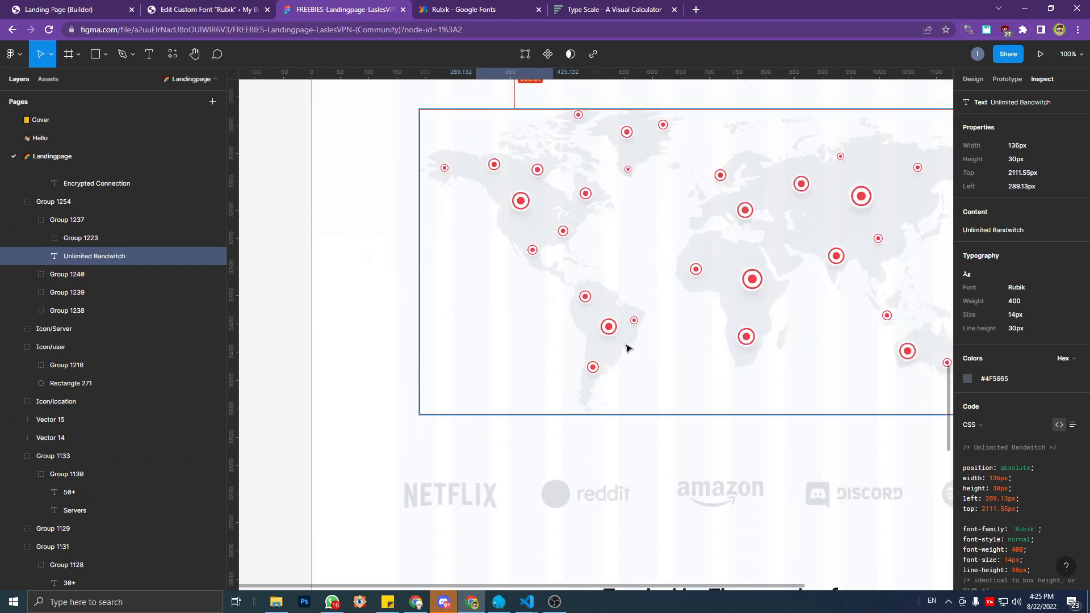
pyautogui.scroll(-2, 627, 348)
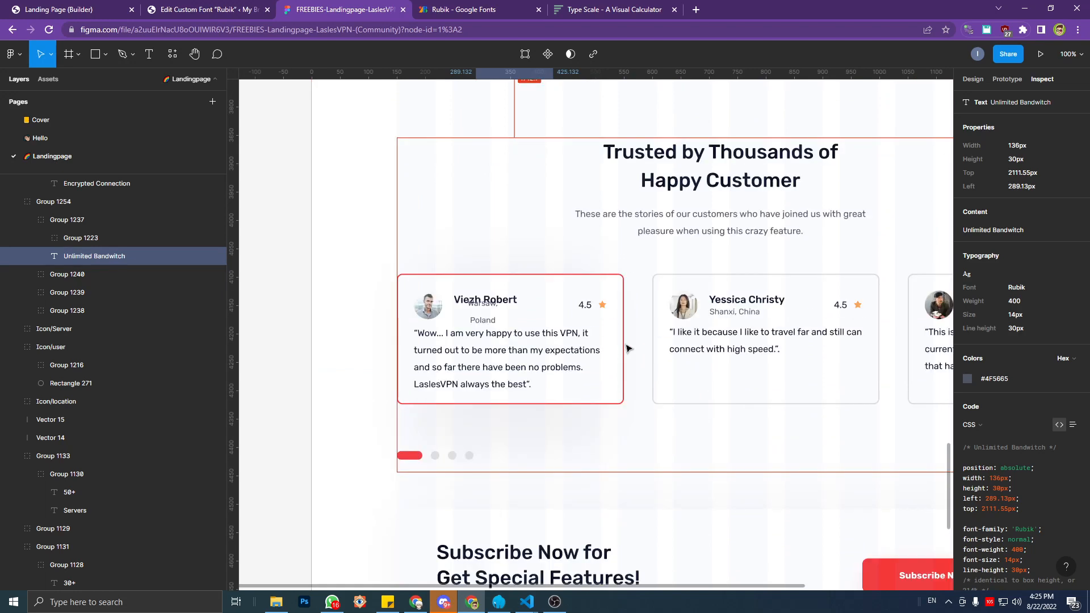
pyautogui.click(512, 360)
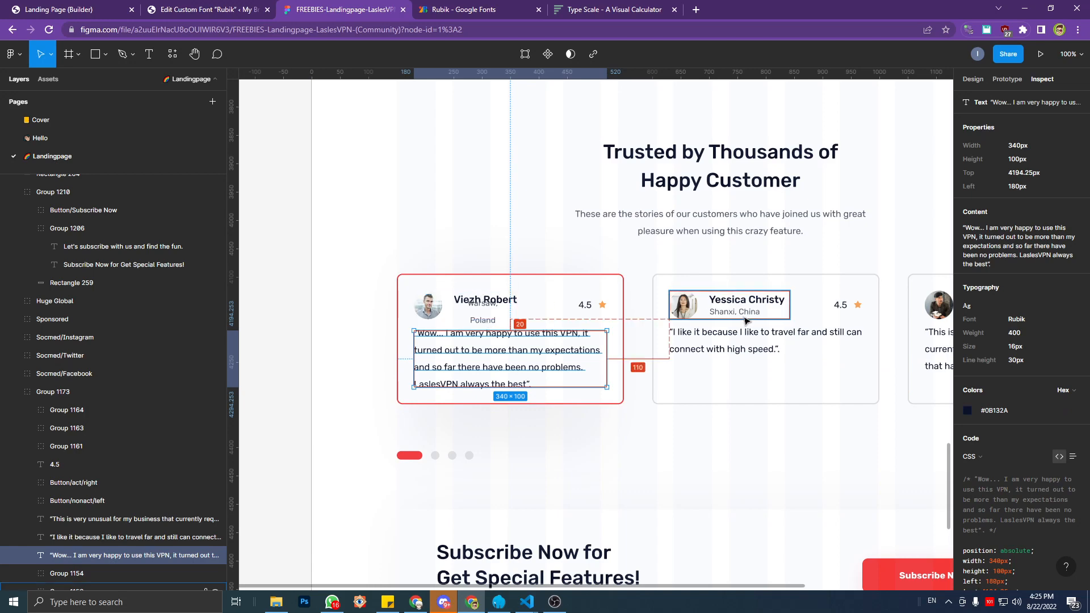
# Select the star vector beside the second testimonial's 4.5 rating and copy its fill color #FEA250.
pyautogui.doubleClick(859, 306)
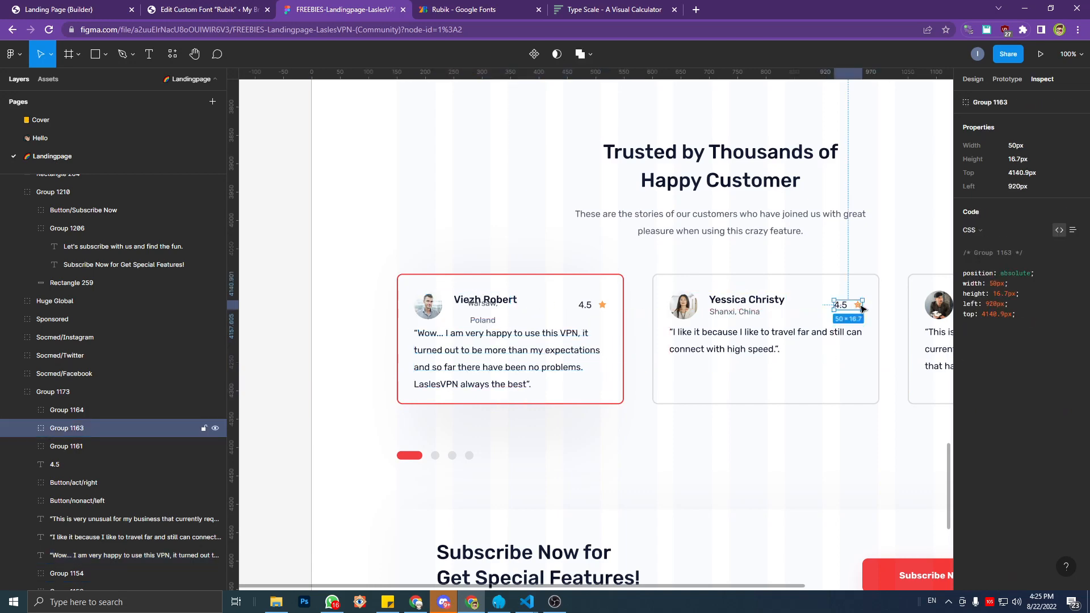
pyautogui.doubleClick(859, 306)
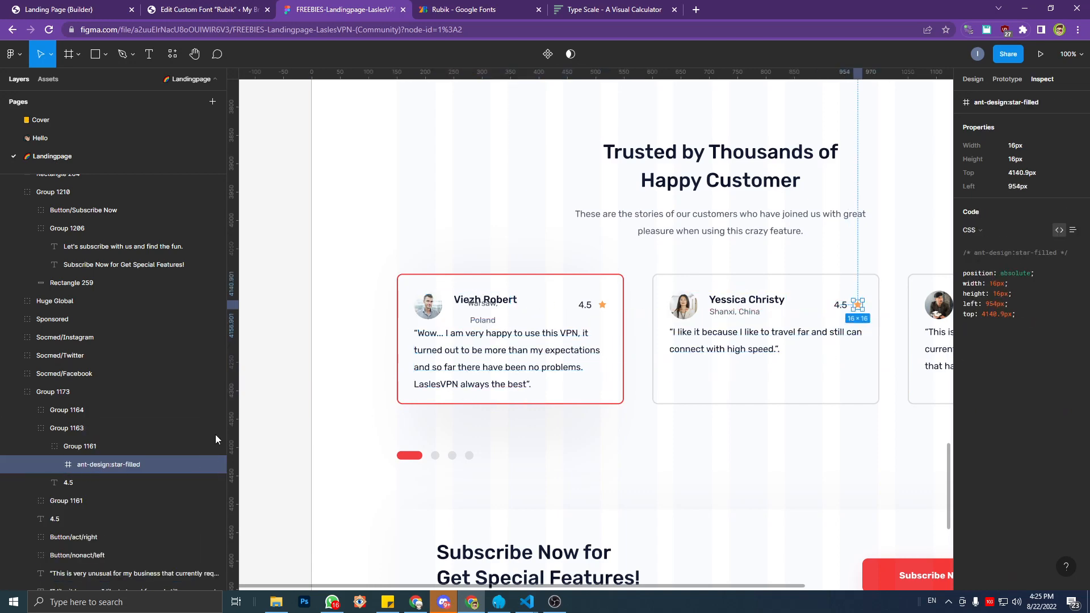
pyautogui.click(55, 464)
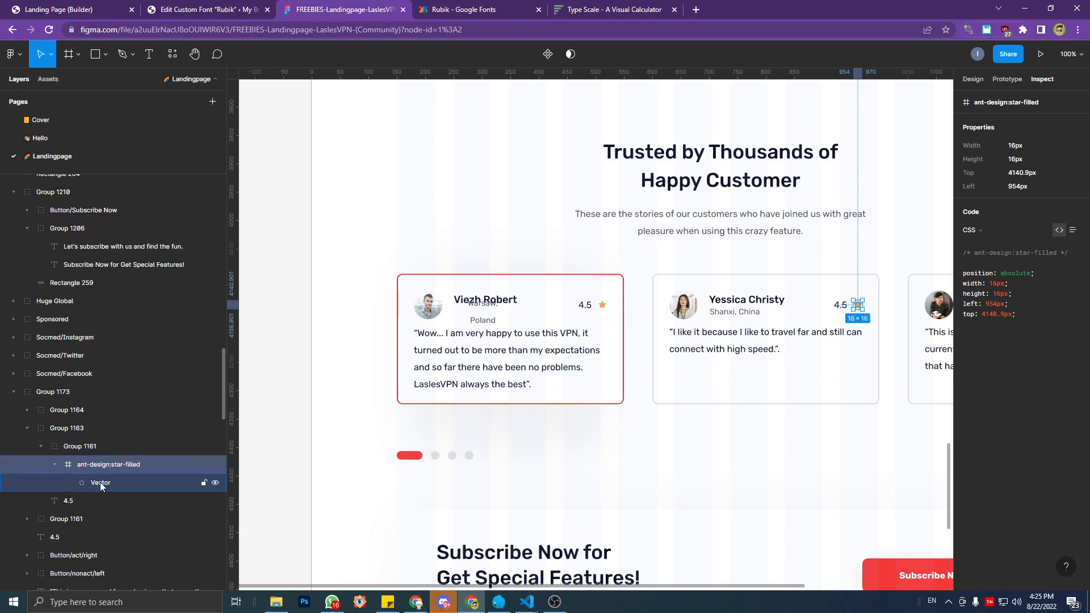
pyautogui.click(100, 483)
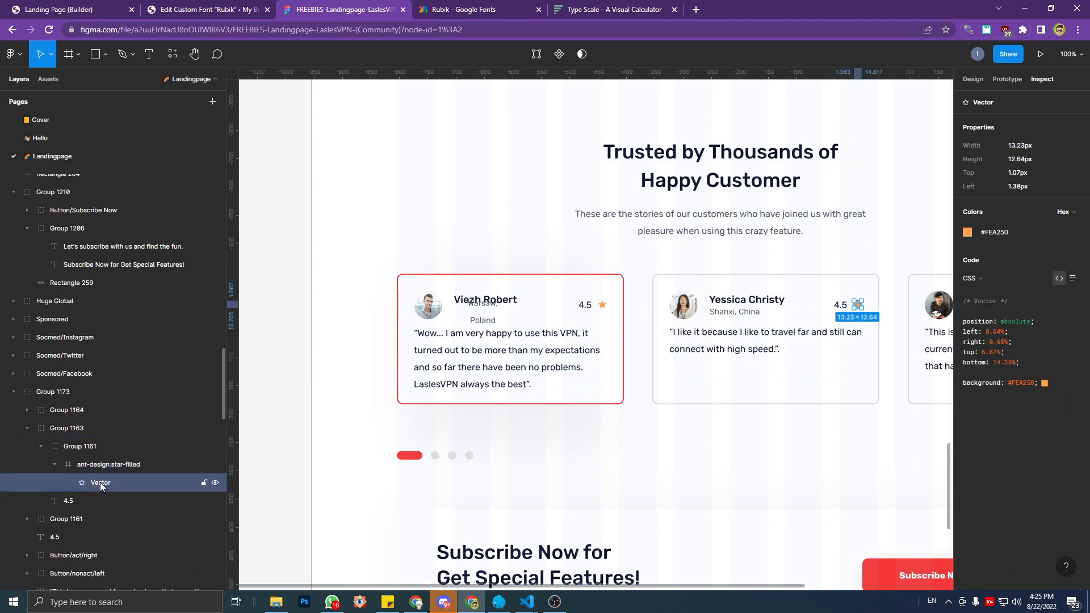
pyautogui.click(996, 233)
# Switch to the Bricks builder, set the primary color to #fea250 and save it to the LandingPagev2 palette.
pyautogui.click(72, 9)
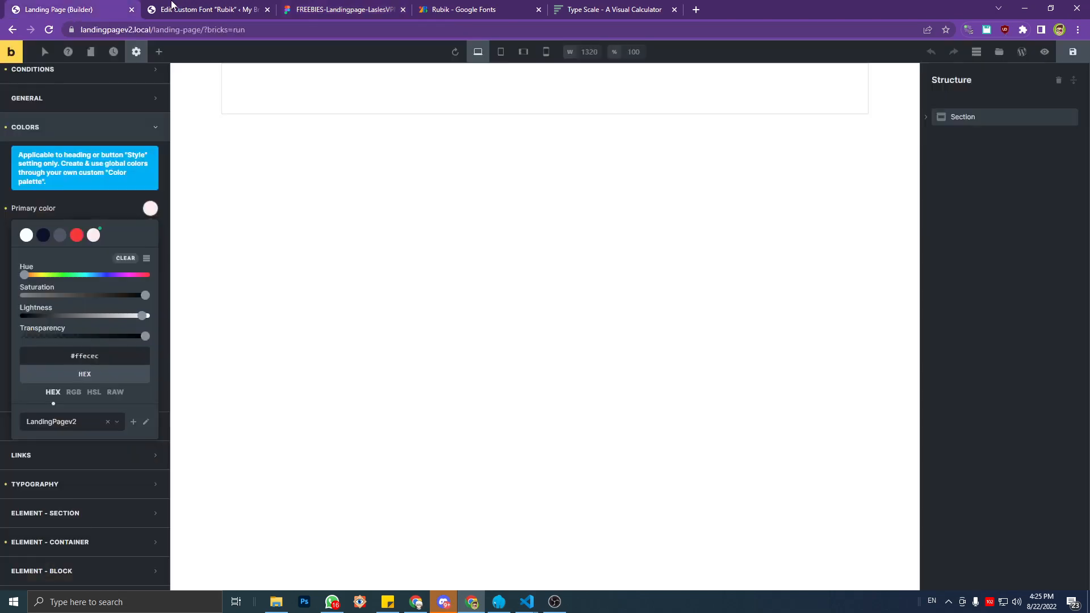
pyautogui.click(85, 355)
pyautogui.hotkey('ctrl', 'v')
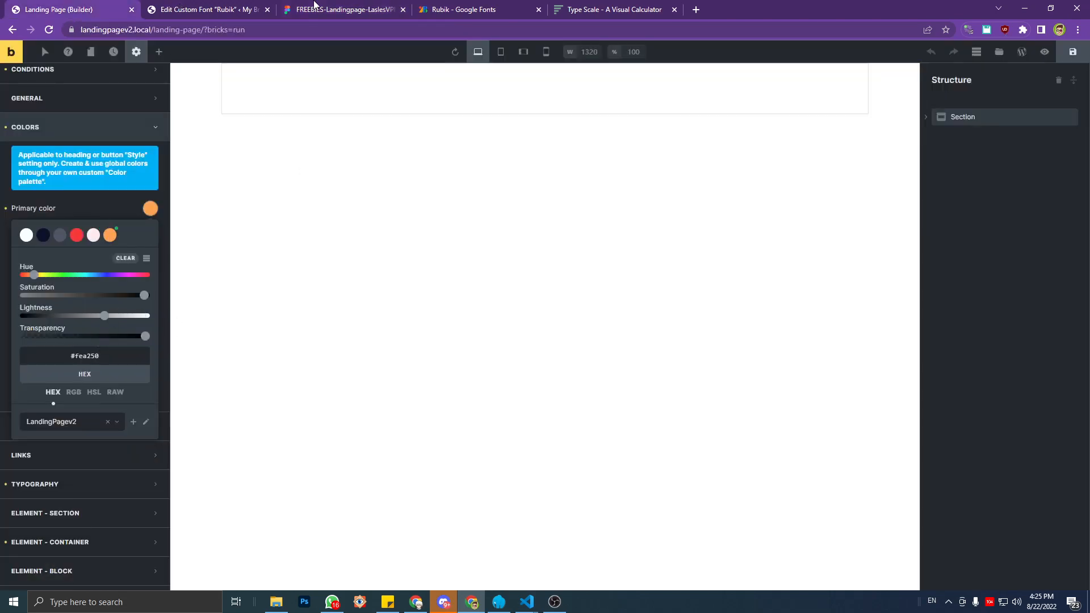
# Go back to the Figma design and examine the page from the footer up to the hero for colors missing from the palette.
pyautogui.click(259, 7)
pyautogui.click(300, 6)
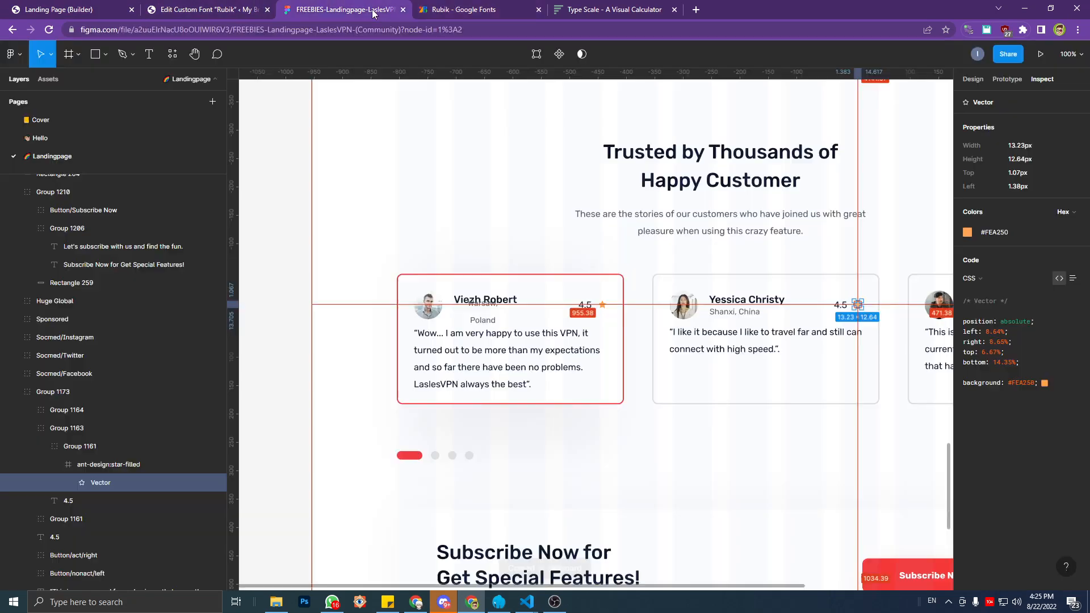
pyautogui.scroll(-3, 654, 367)
pyautogui.scroll(-3, 611, 340)
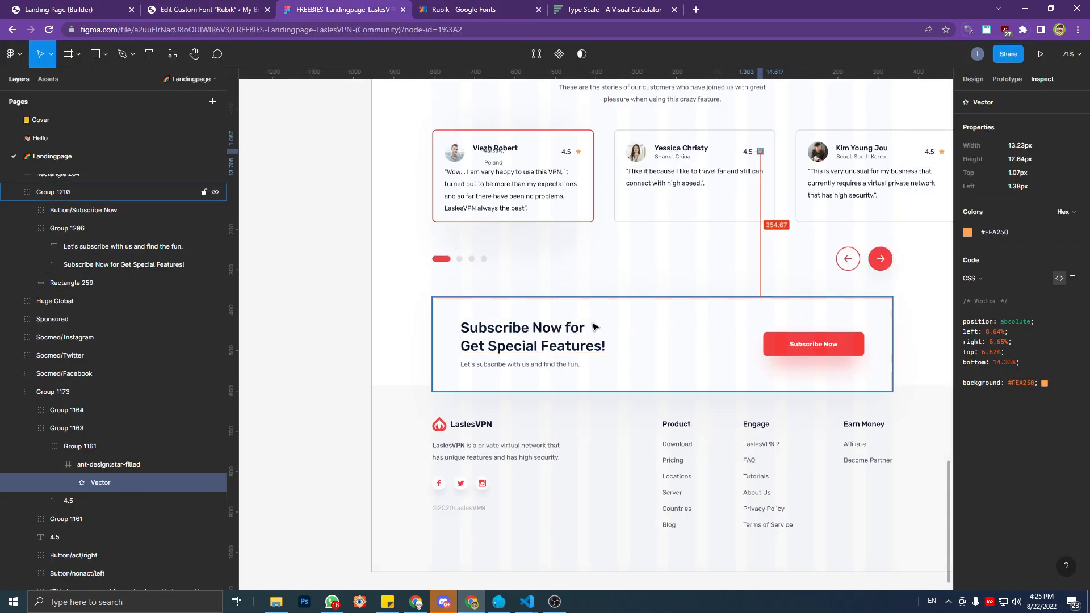
pyautogui.scroll(-2, 610, 339)
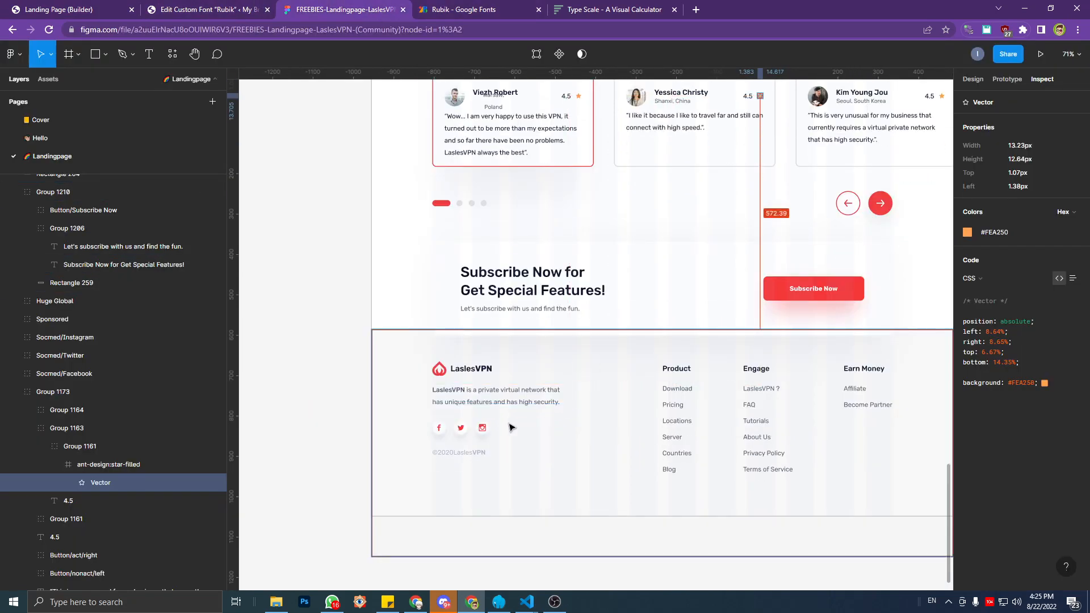
pyautogui.scroll(5, 510, 423)
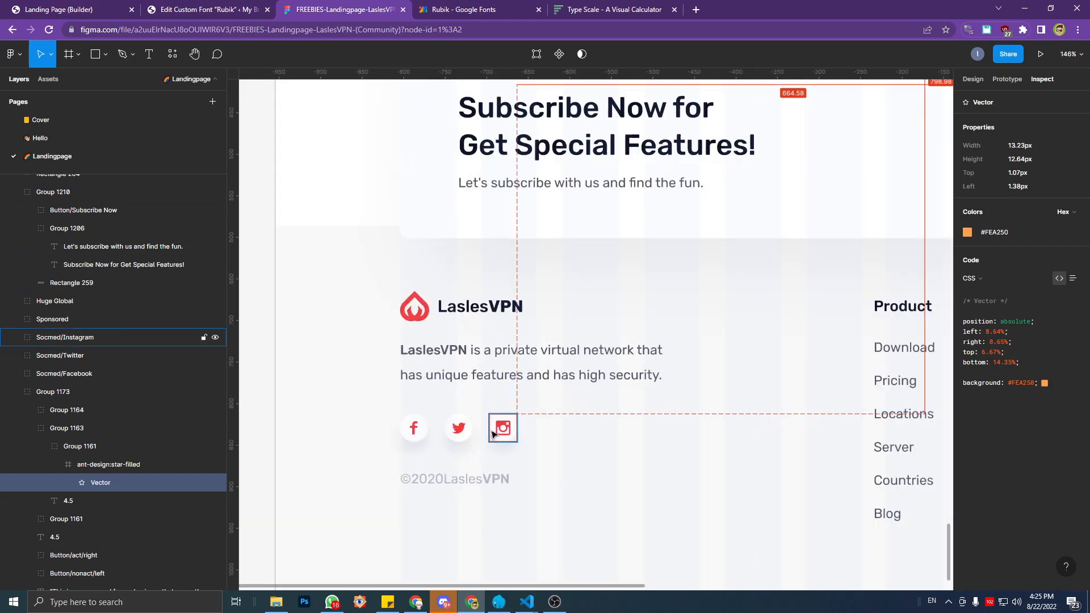
pyautogui.scroll(-3, 513, 353)
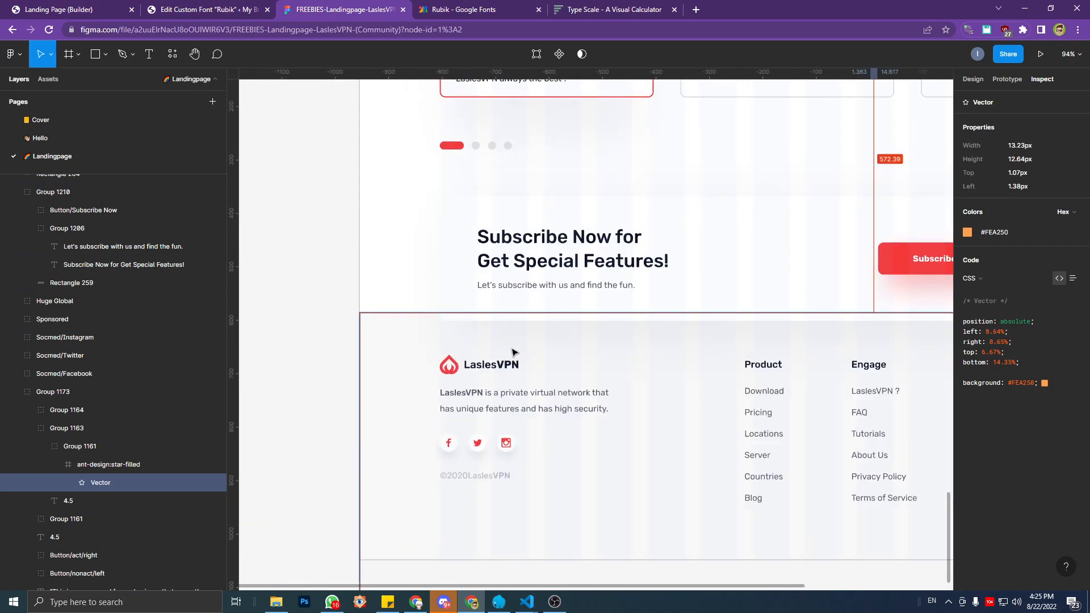
pyautogui.scroll(-5, 513, 353)
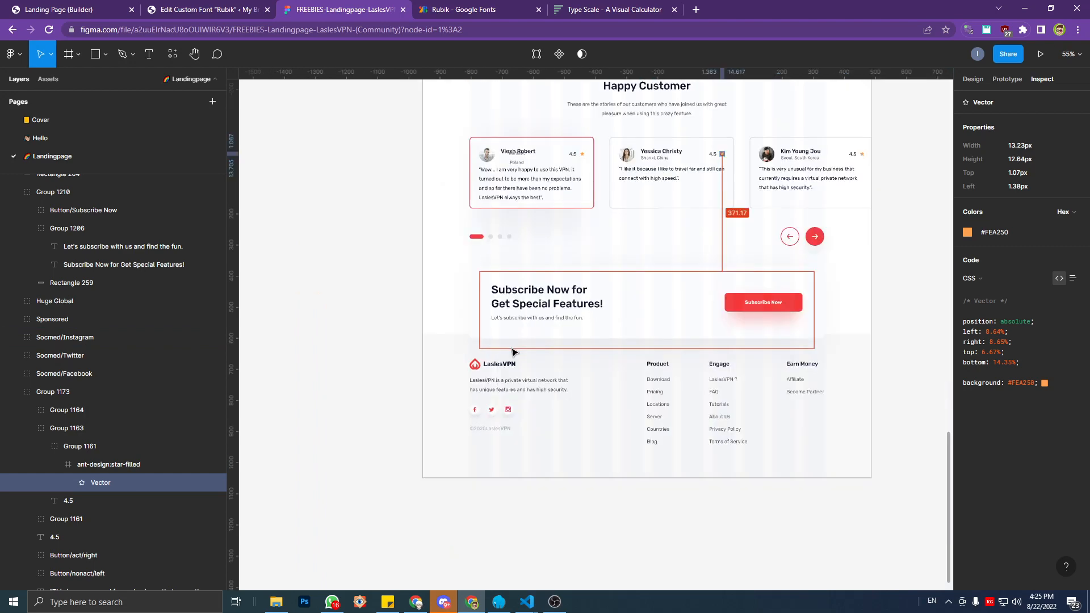
pyautogui.scroll(10, 513, 353)
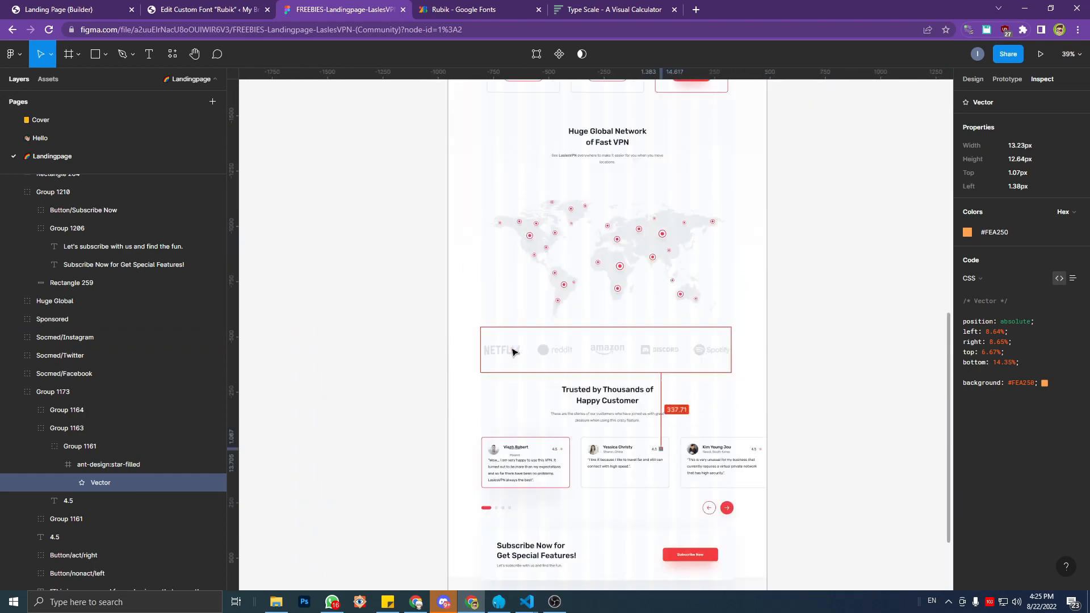
pyautogui.scroll(5, 513, 356)
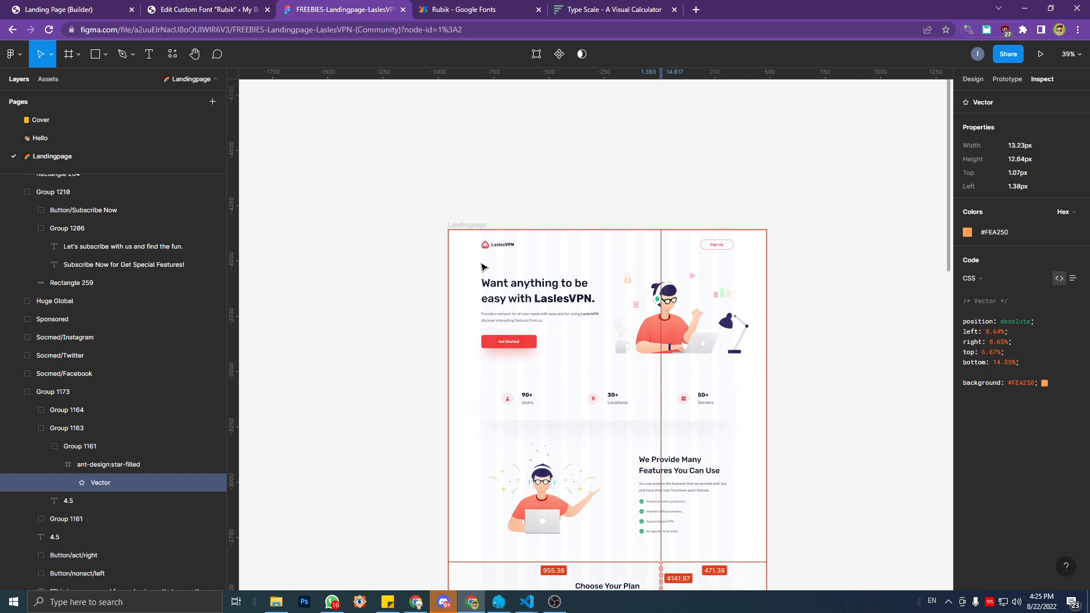
pyautogui.click(253, 7)
pyautogui.click(114, 8)
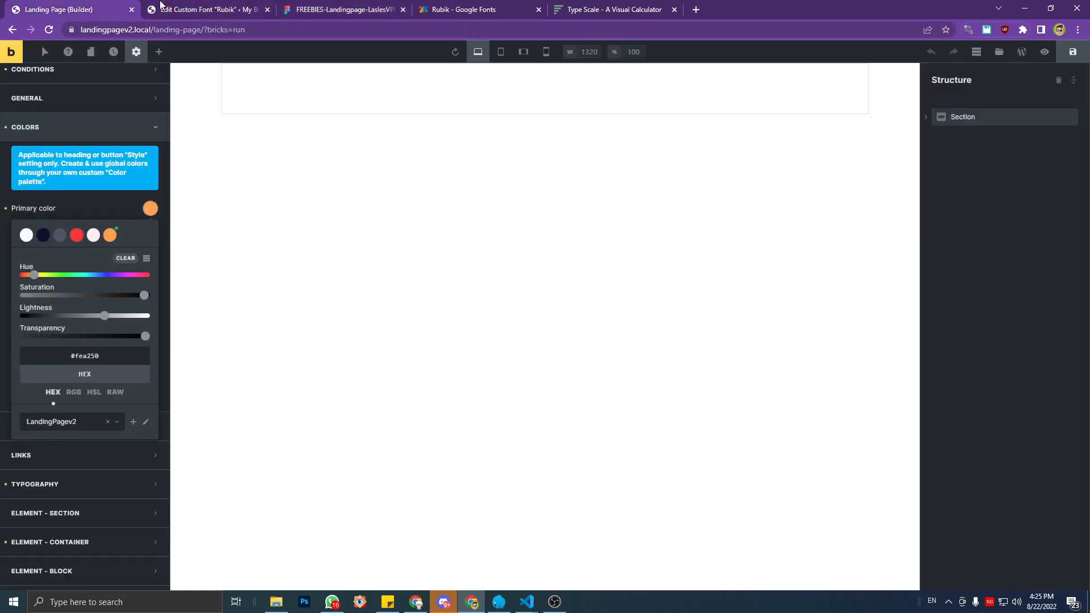
pyautogui.click(326, 7)
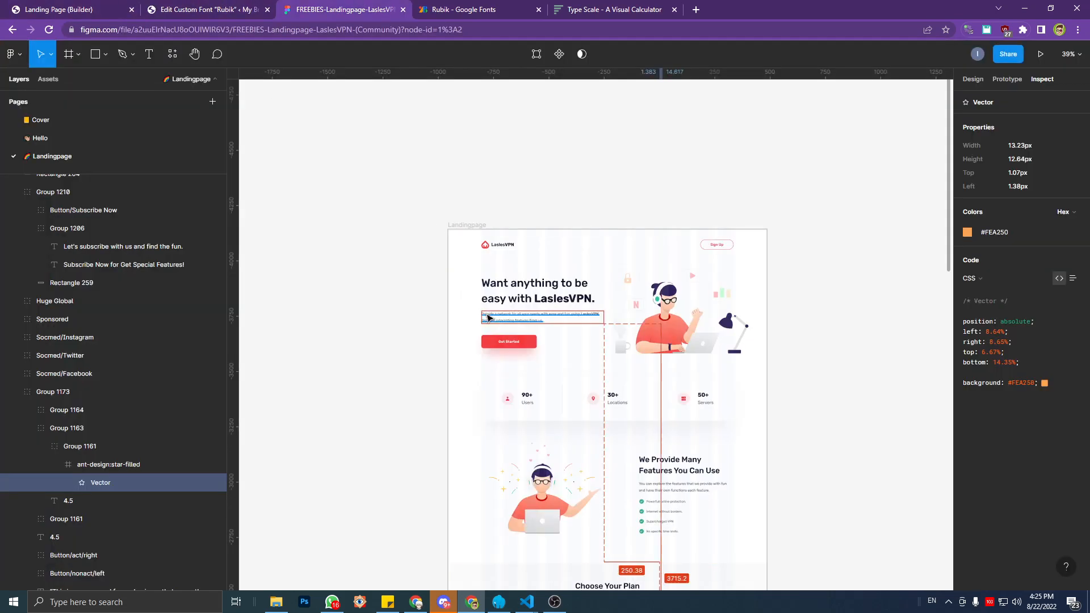
pyautogui.scroll(-1, 546, 353)
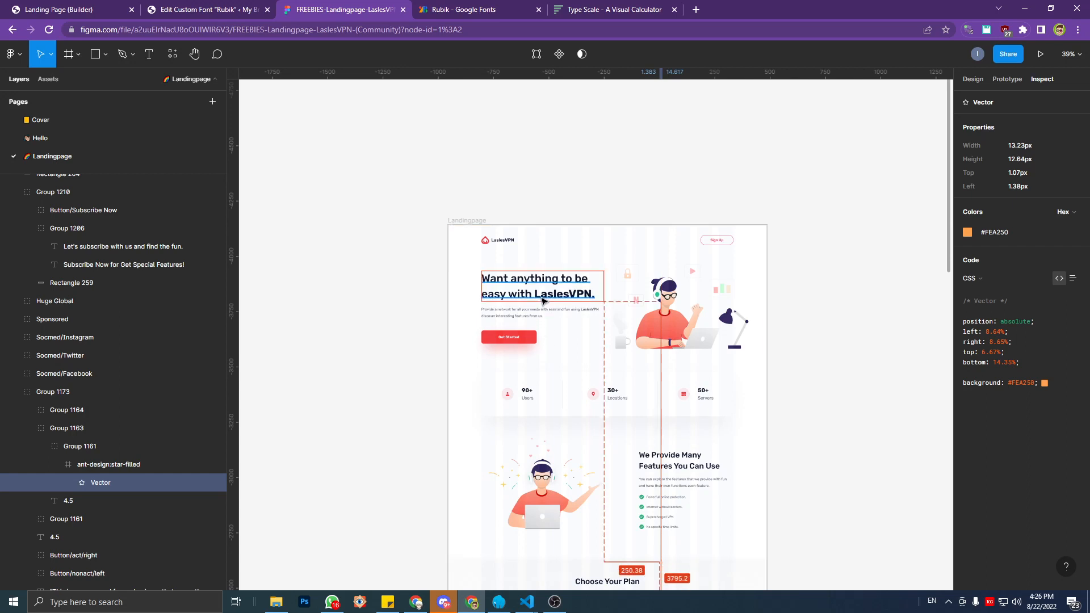
# Return to the Bricks builder and show the LandingPagev2 palette colors as a named list.
pyautogui.click(108, 9)
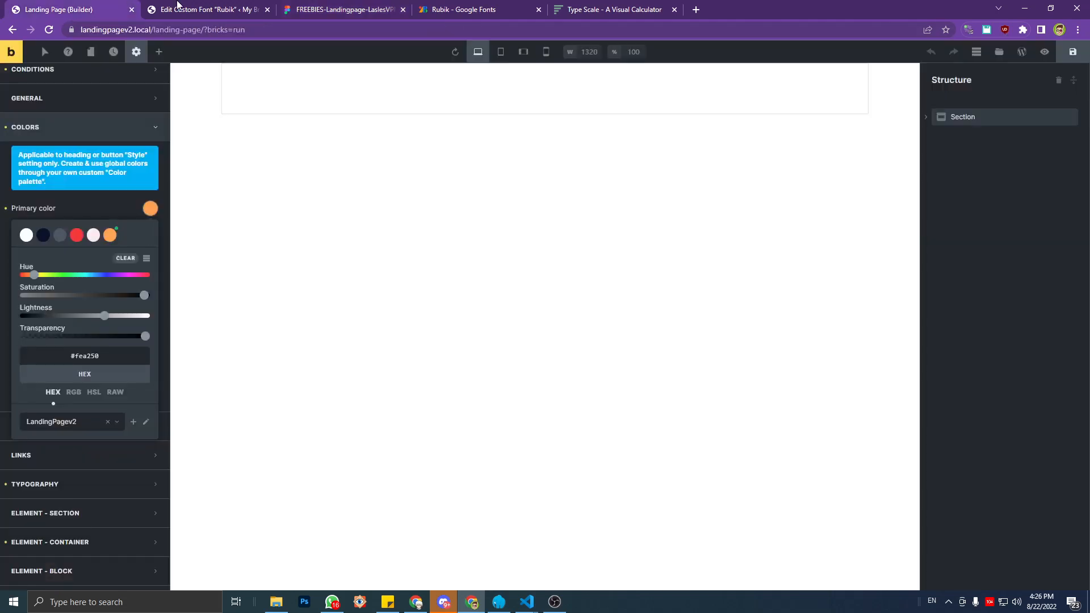
pyautogui.click(147, 259)
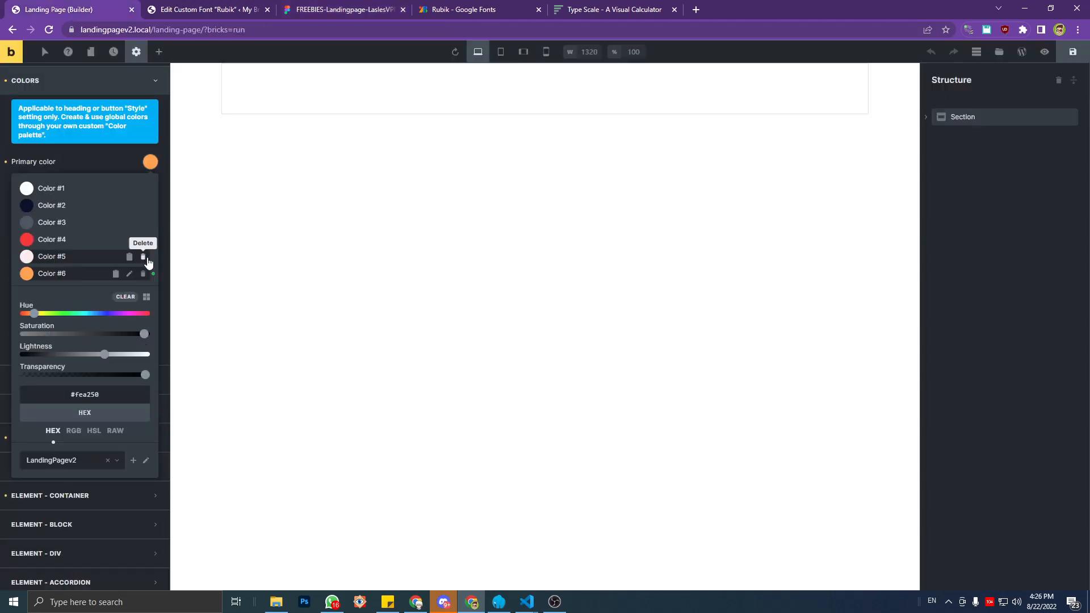
pyautogui.doubleClick(66, 193)
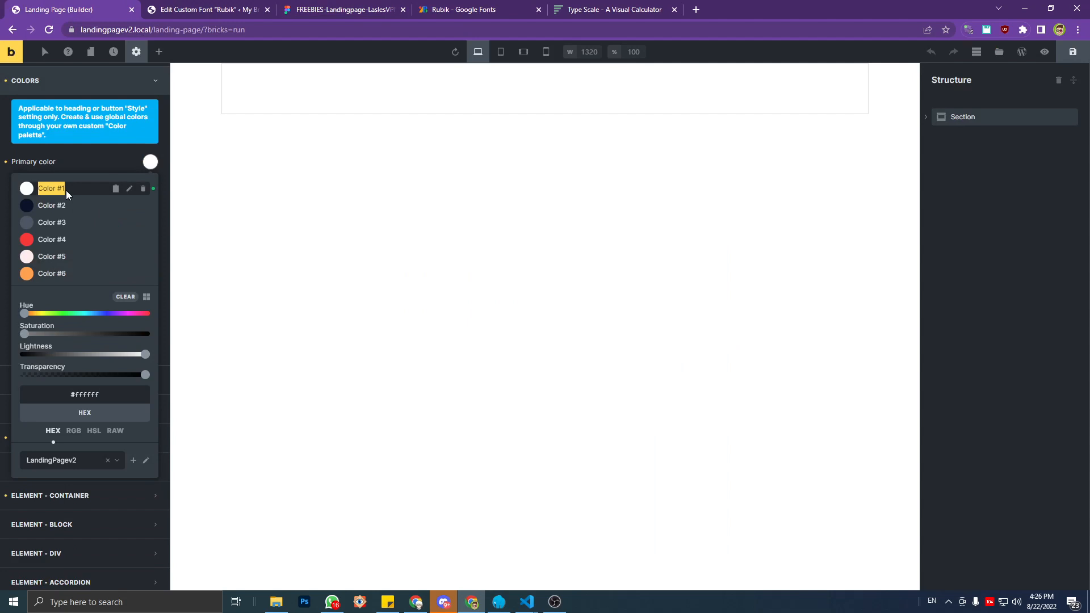
pyautogui.click(130, 189)
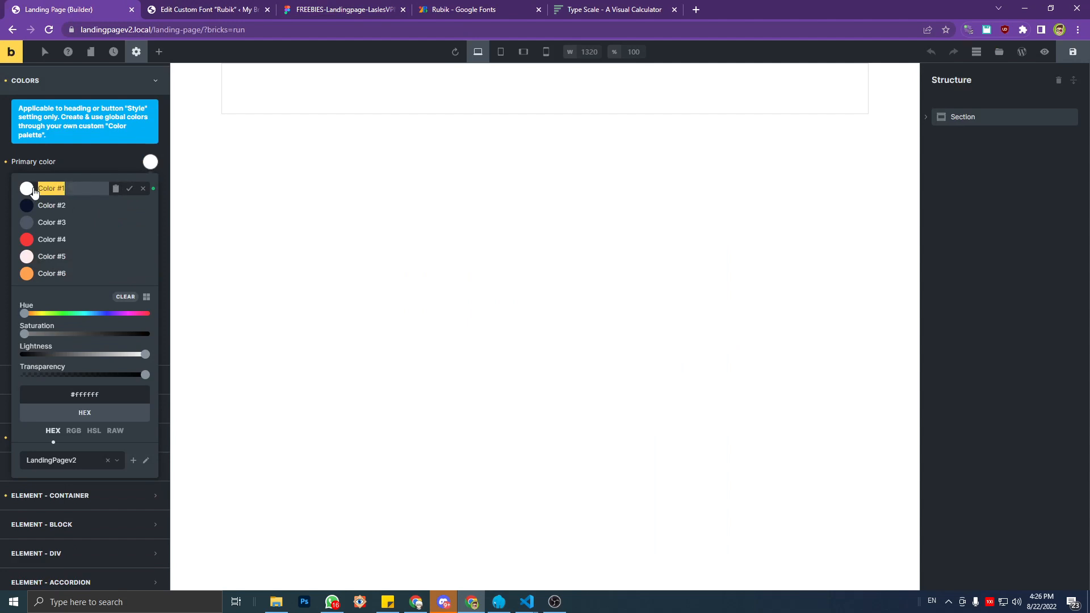
pyautogui.write('white')
pyautogui.click(52, 205)
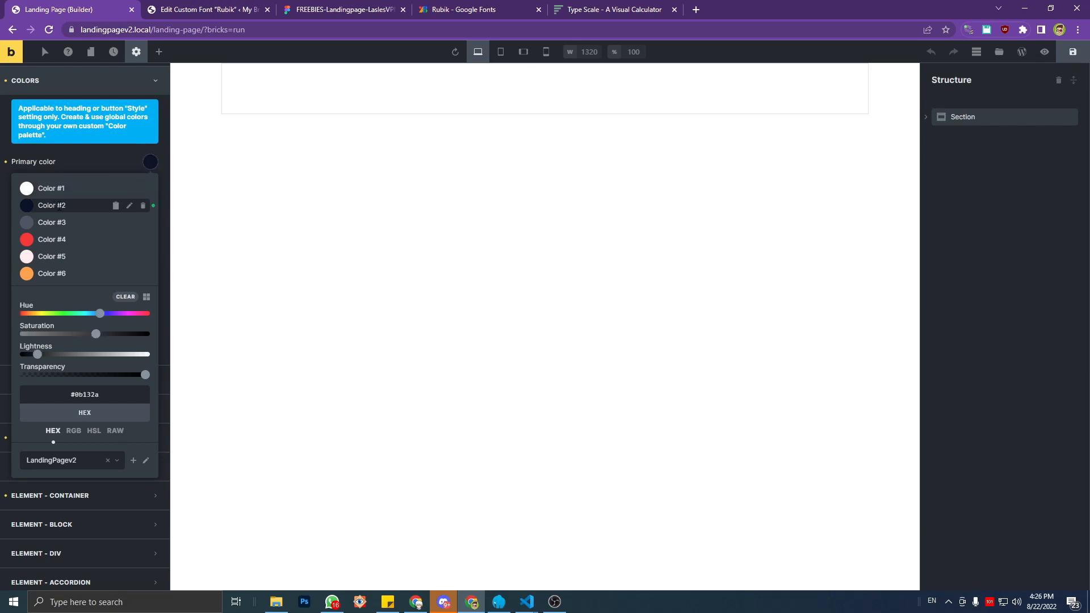
# Rename Color #1 in the LandingPagev2 palette to white and save the name.
pyautogui.click(117, 192)
pyautogui.click(129, 189)
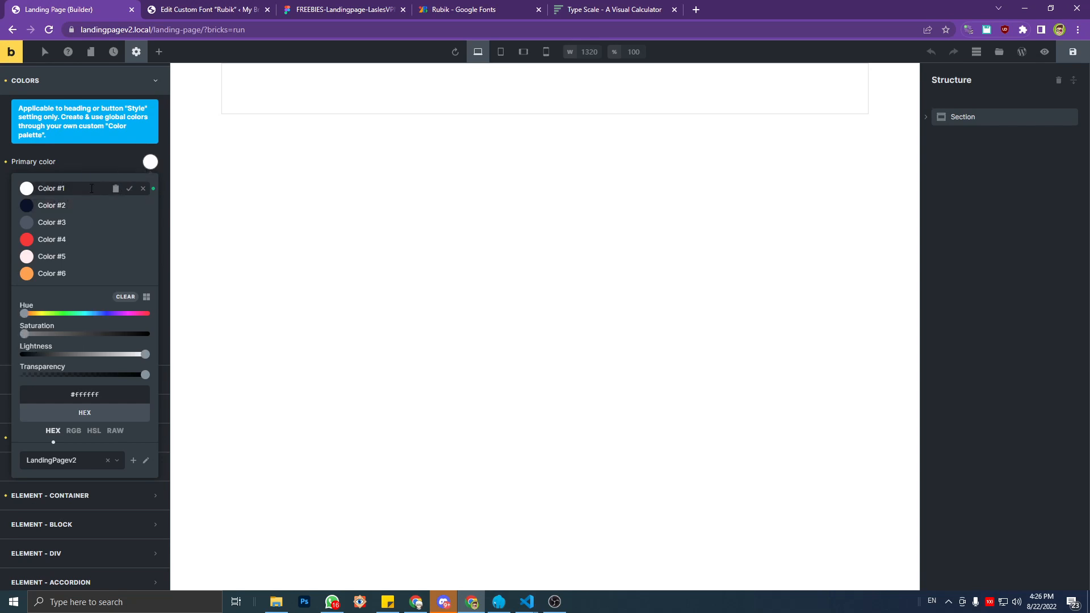
pyautogui.moveTo(91, 189); pyautogui.dragTo(2, 188)
pyautogui.click(2, 192)
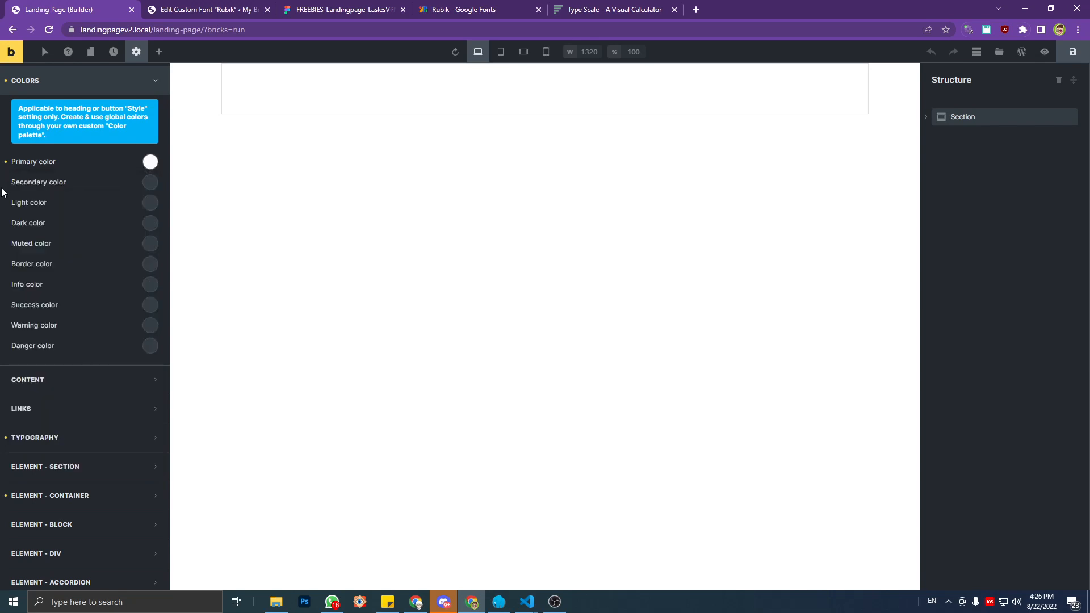
pyautogui.click(150, 164)
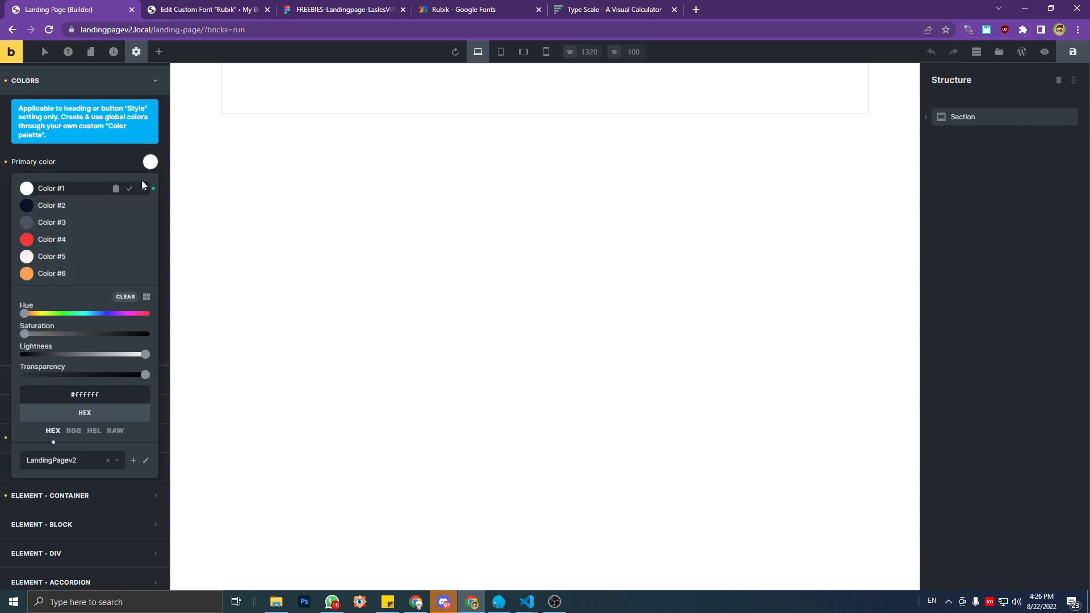
pyautogui.click(70, 188)
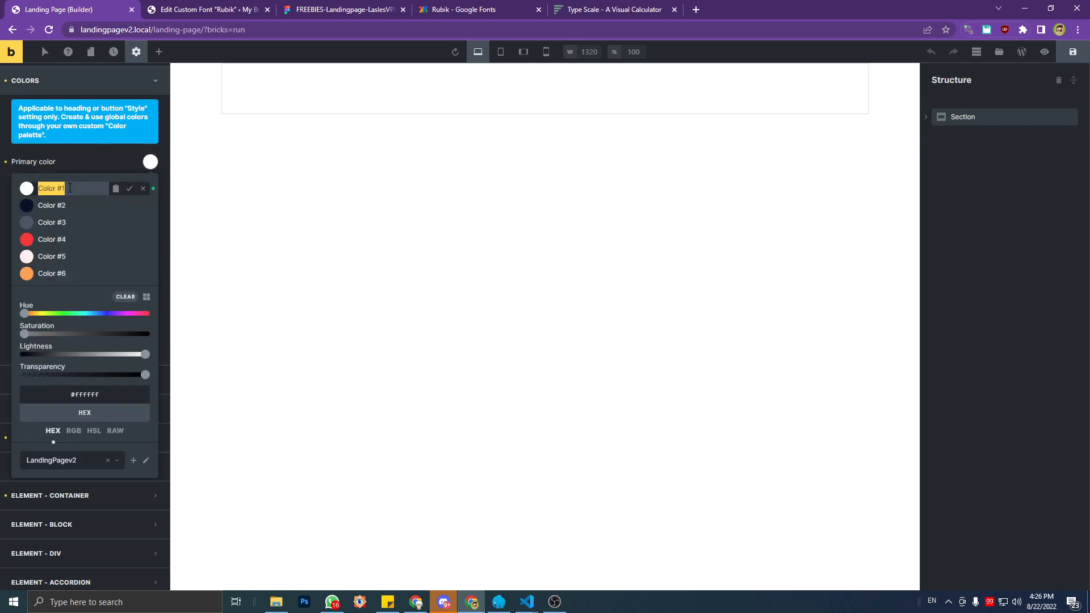
pyautogui.write('white')
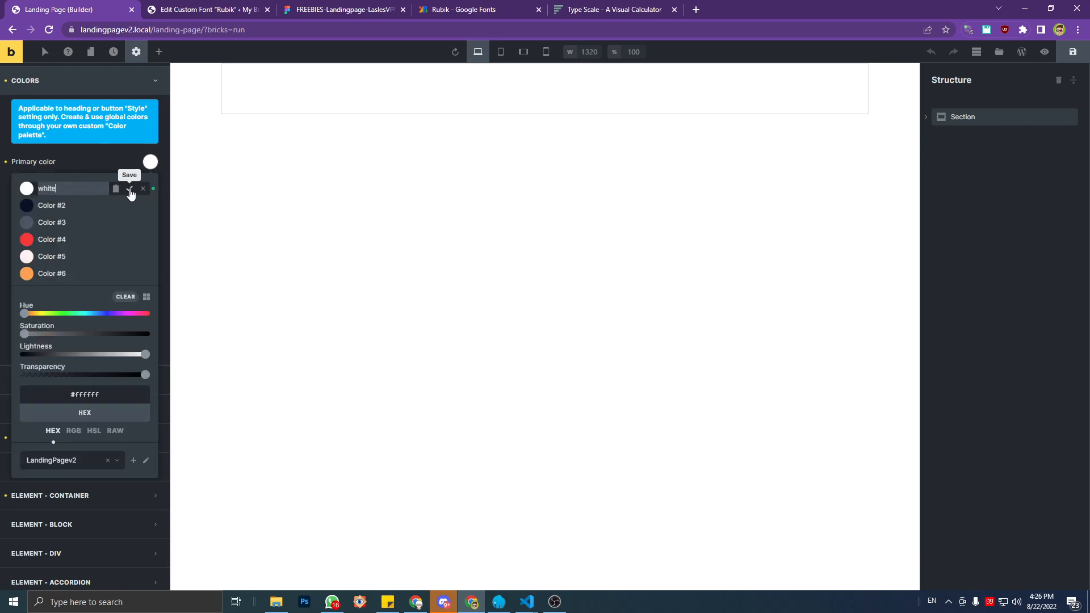
pyautogui.click(130, 191)
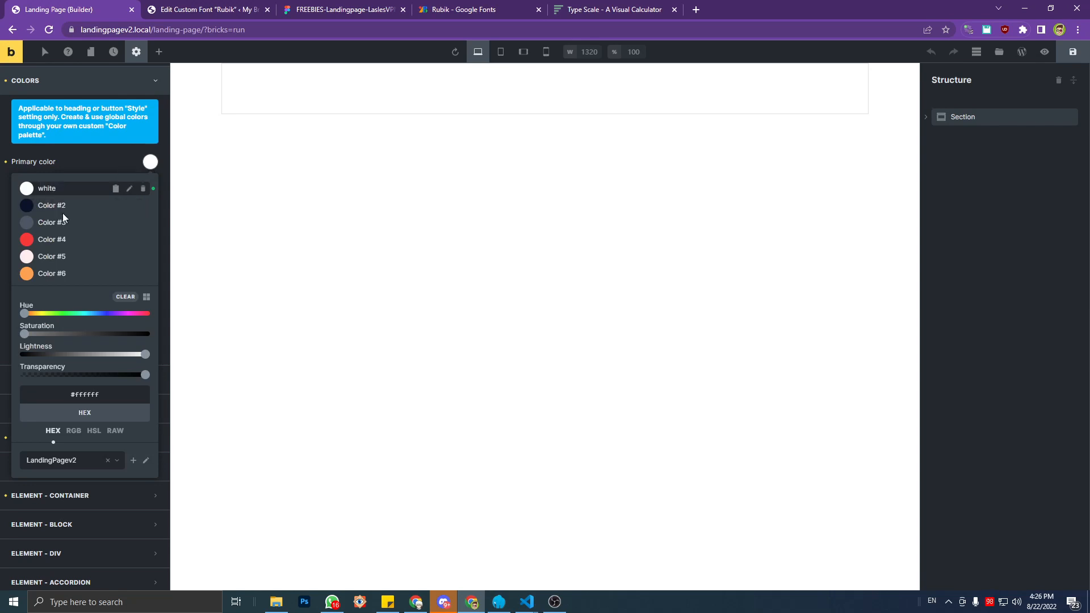
# Rename the dark blue Color #2 in the palette to blue-01 and save the name.
pyautogui.click(62, 206)
pyautogui.click(130, 206)
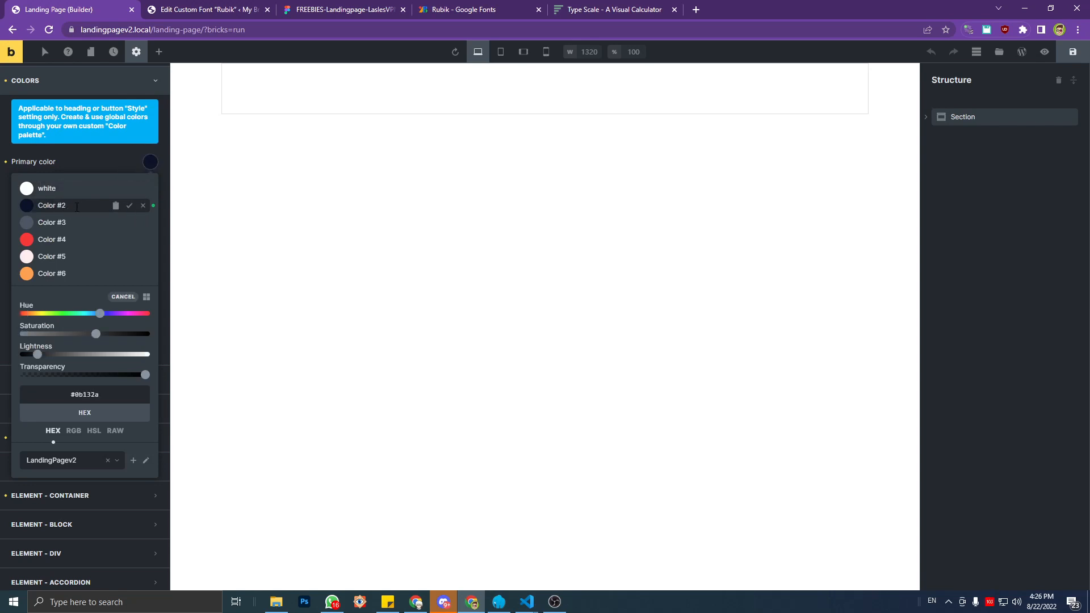
pyautogui.tripleClick(76, 207)
pyautogui.write('primary')
pyautogui.press('BackSpace')
pyautogui.press('BackSpace')
pyautogui.press('BackSpace')
pyautogui.press('BackSpace')
pyautogui.press('BackSpace')
pyautogui.press('BackSpace')
pyautogui.write('blue-01')
pyautogui.click(130, 205)
# Rename Color #3 in the palette to grey-01 and save the name.
pyautogui.click(81, 224)
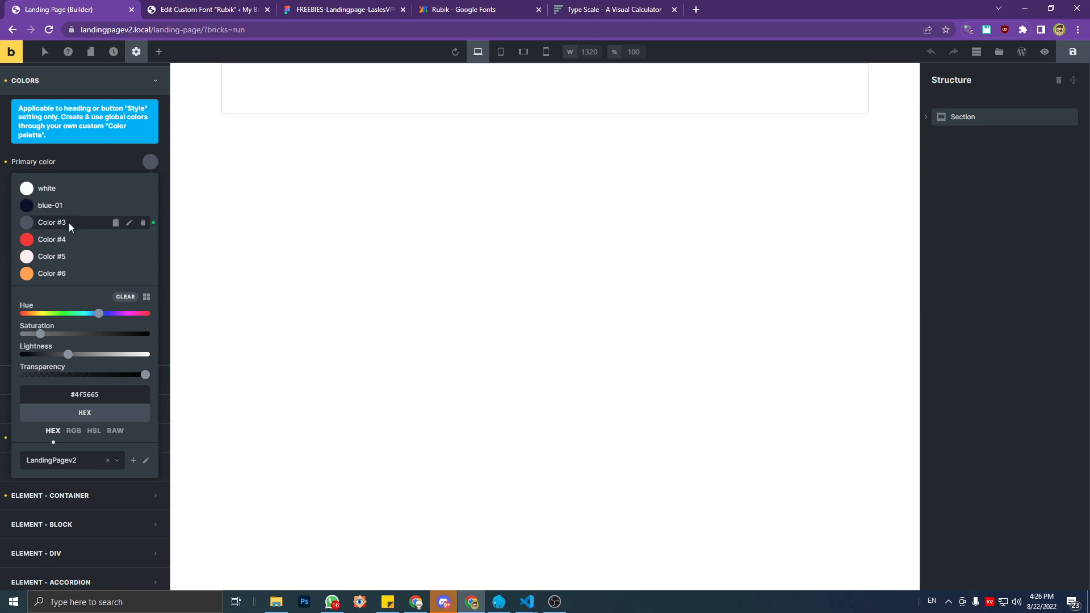
pyautogui.click(129, 222)
pyautogui.tripleClick(71, 224)
pyautogui.write('grey')
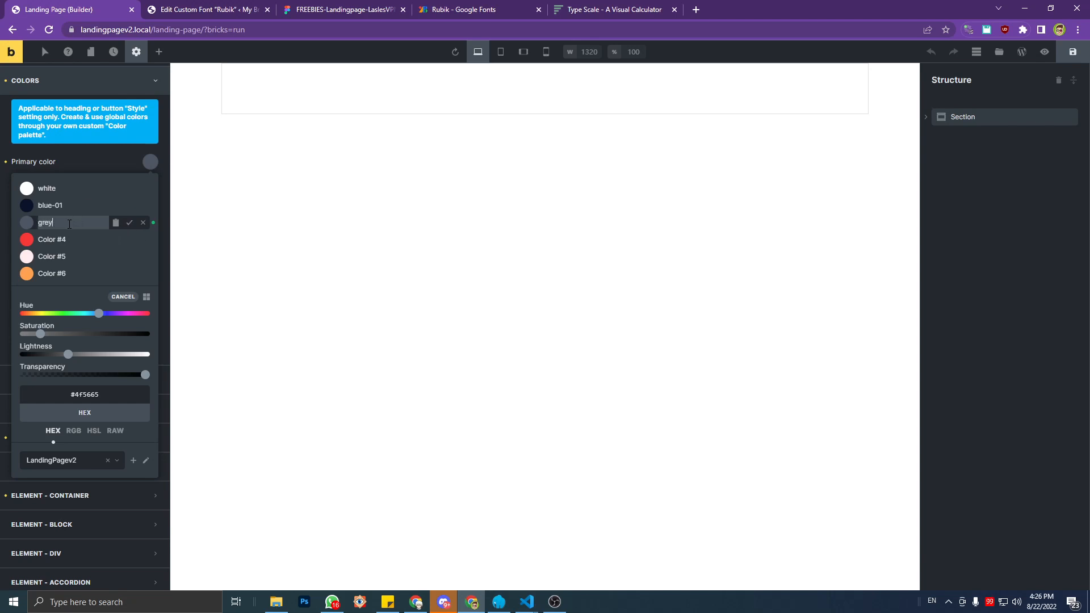
pyautogui.write('-01')
pyautogui.click(130, 222)
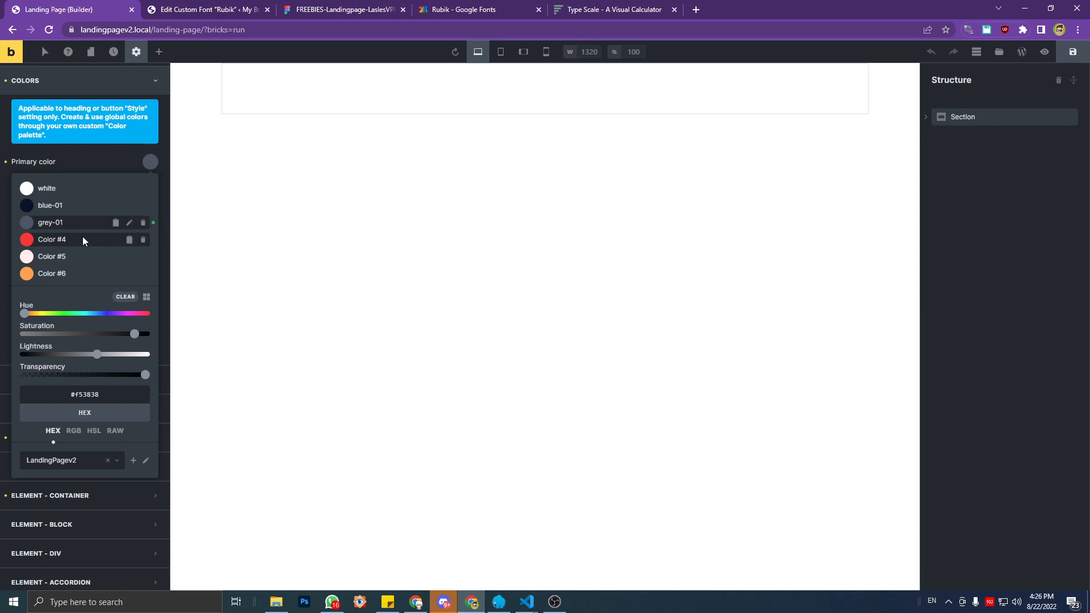
# Rename Color #4 in the palette to red-01 and save the name.
pyautogui.click(83, 239)
pyautogui.click(129, 240)
pyautogui.click(79, 239)
pyautogui.hotkey('ctrl', 'a')
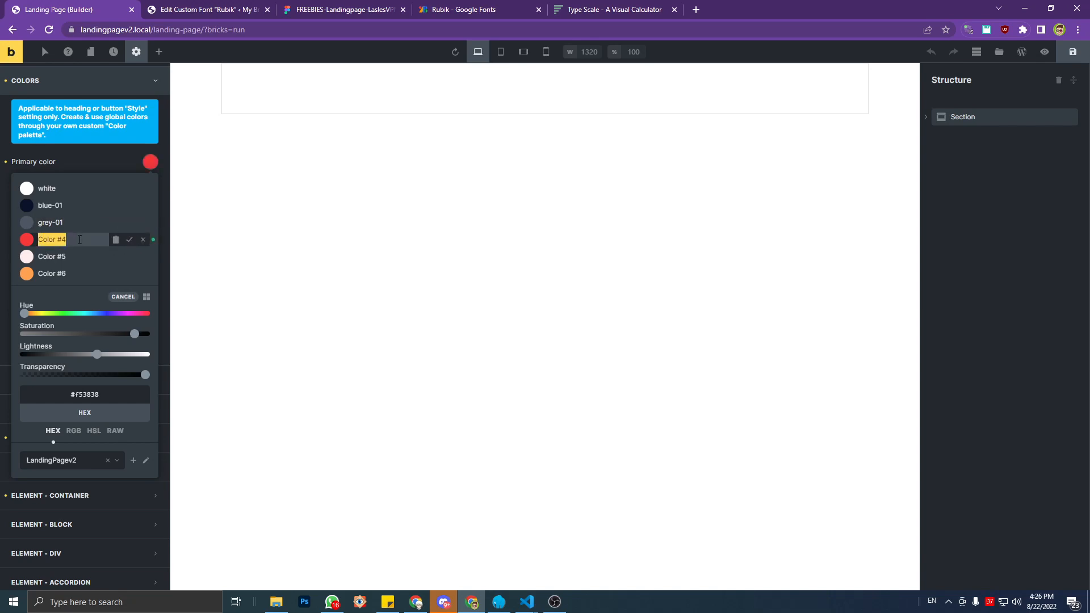
pyautogui.write('red-01')
pyautogui.click(129, 240)
# Rename the pale pink Color #5 in the LandingPagev2 palette to red-02 and save the name.
pyautogui.click(78, 259)
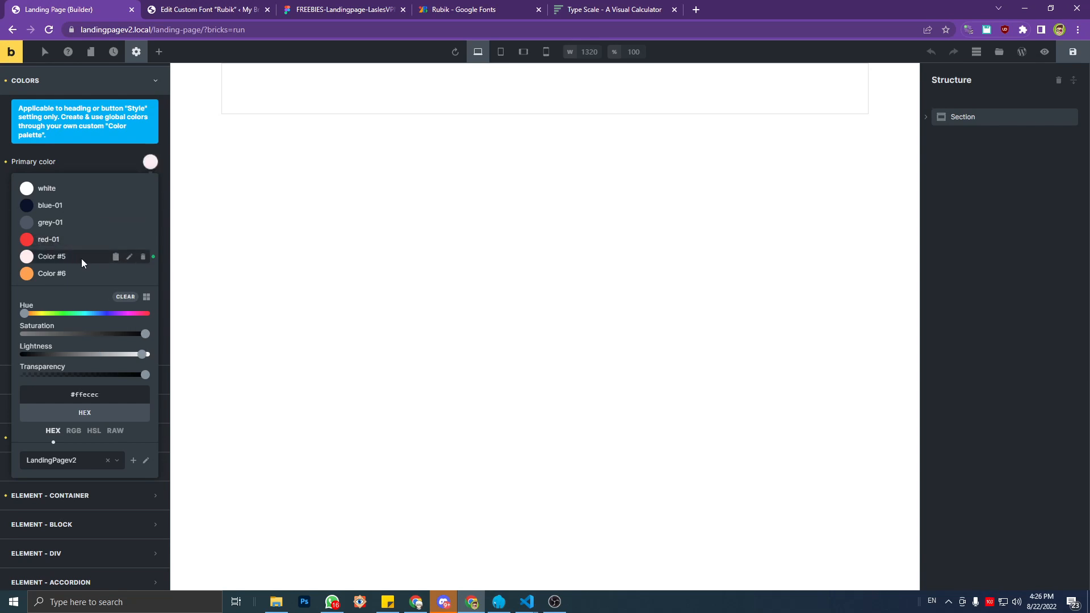
pyautogui.click(130, 258)
pyautogui.click(64, 256)
pyautogui.hotkey('ctrl', 'a')
pyautogui.write('red-')
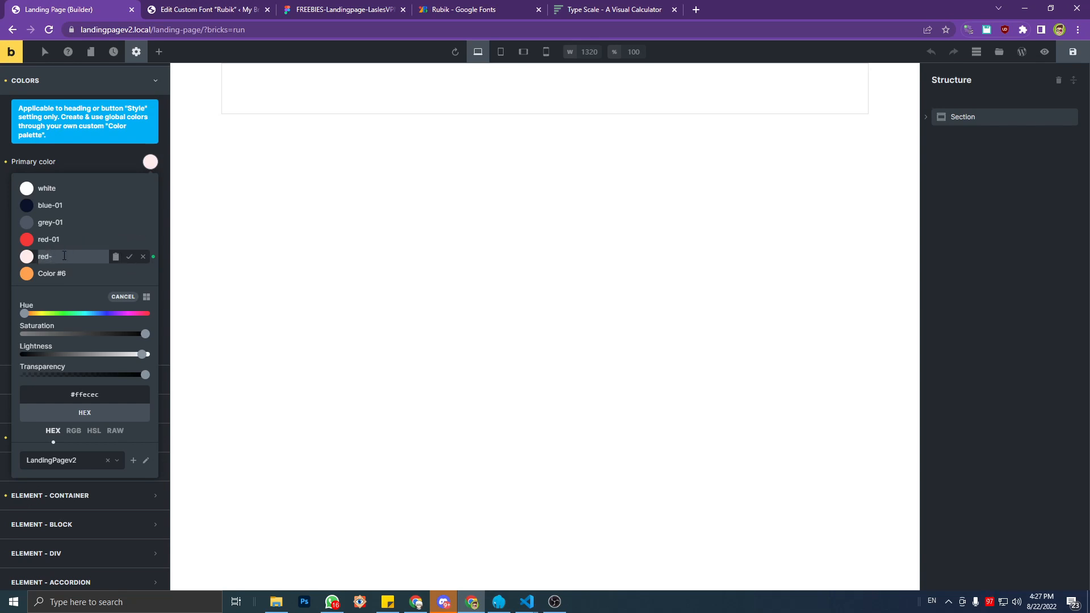
pyautogui.write('02')
pyautogui.click(129, 256)
# Rename the orange Color #6 in the palette to yellow-01 and save the page with the palette in grid view.
pyautogui.click(61, 271)
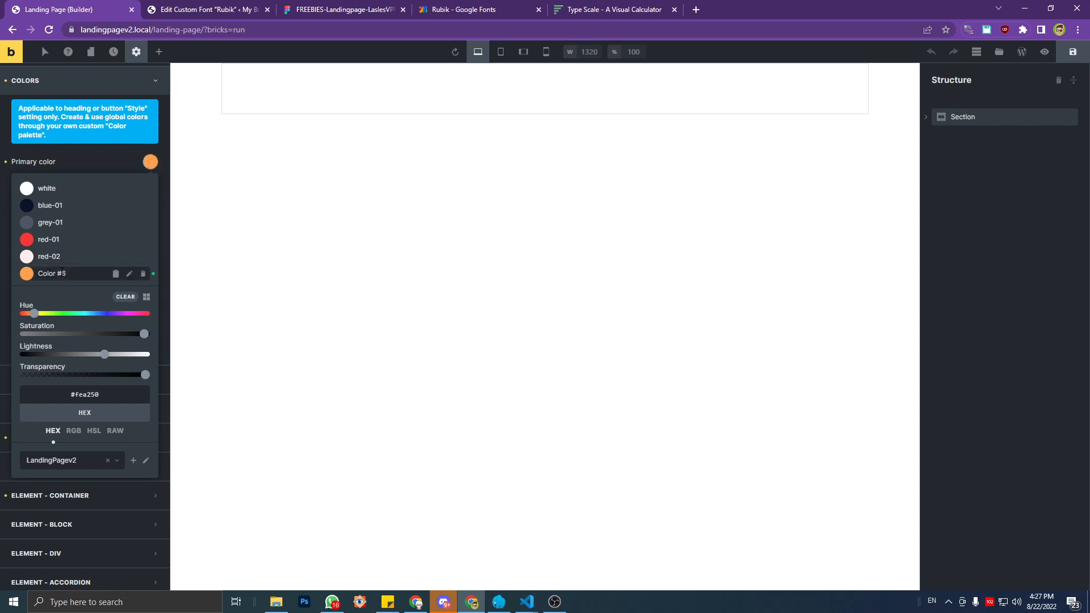
pyautogui.click(129, 274)
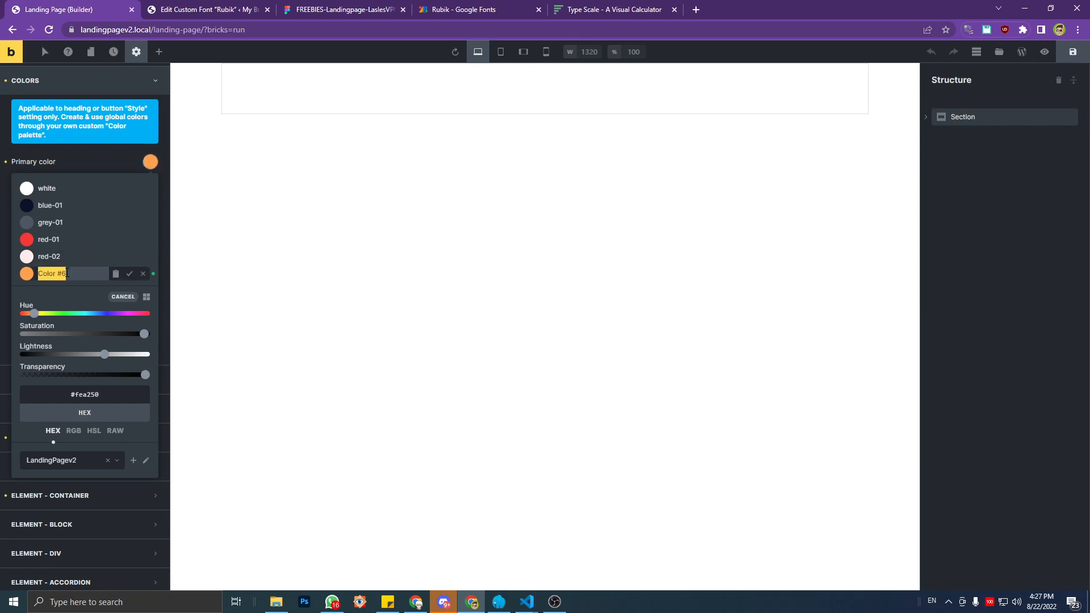
pyautogui.write('tellow-')
pyautogui.press('BackSpace')
pyautogui.write('y')
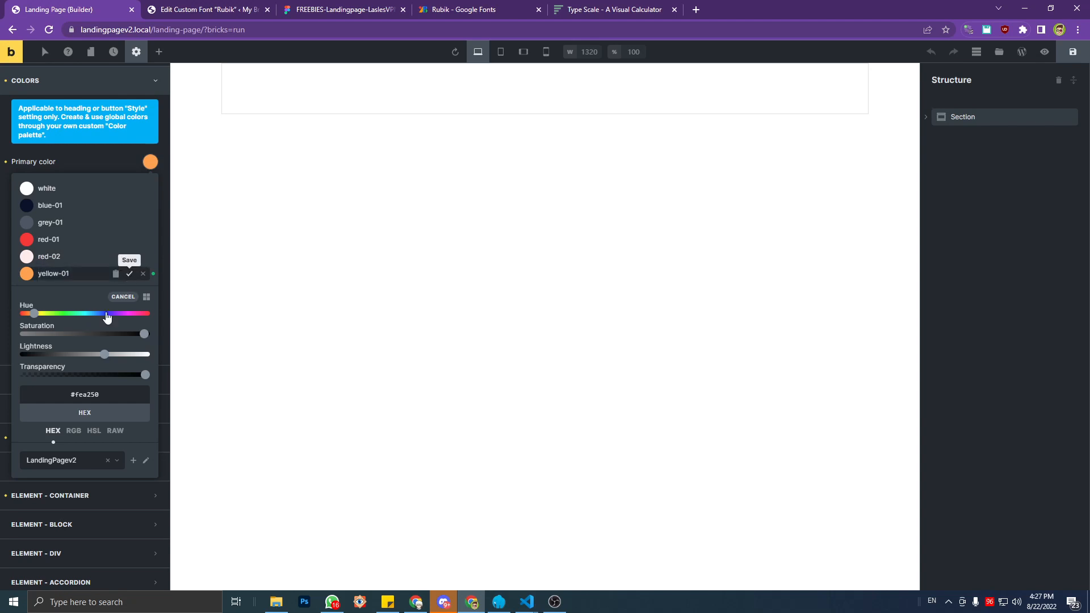
pyautogui.click(129, 275)
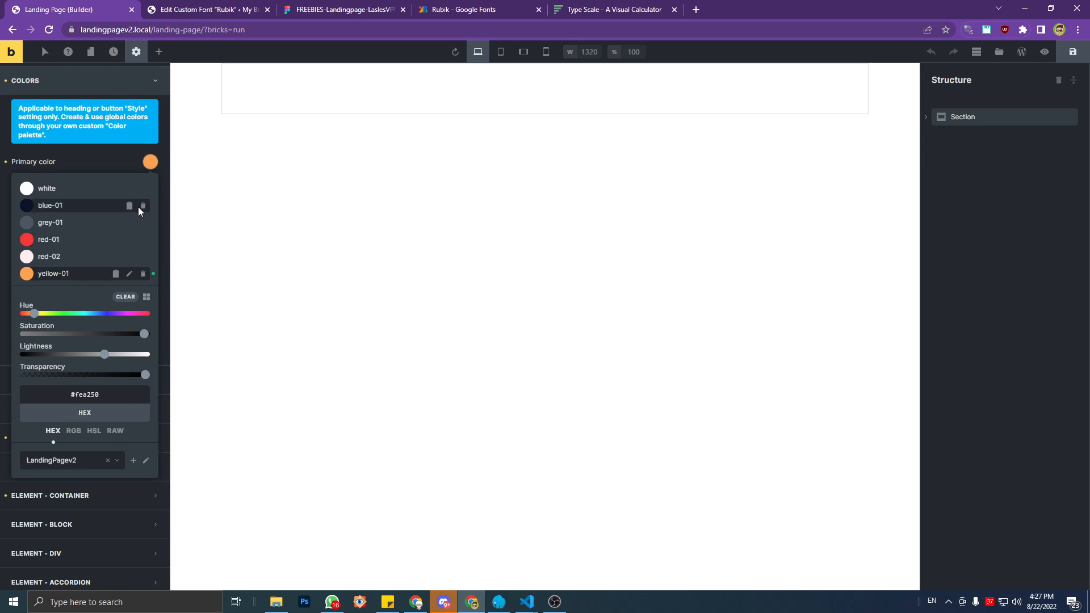
pyautogui.click(147, 297)
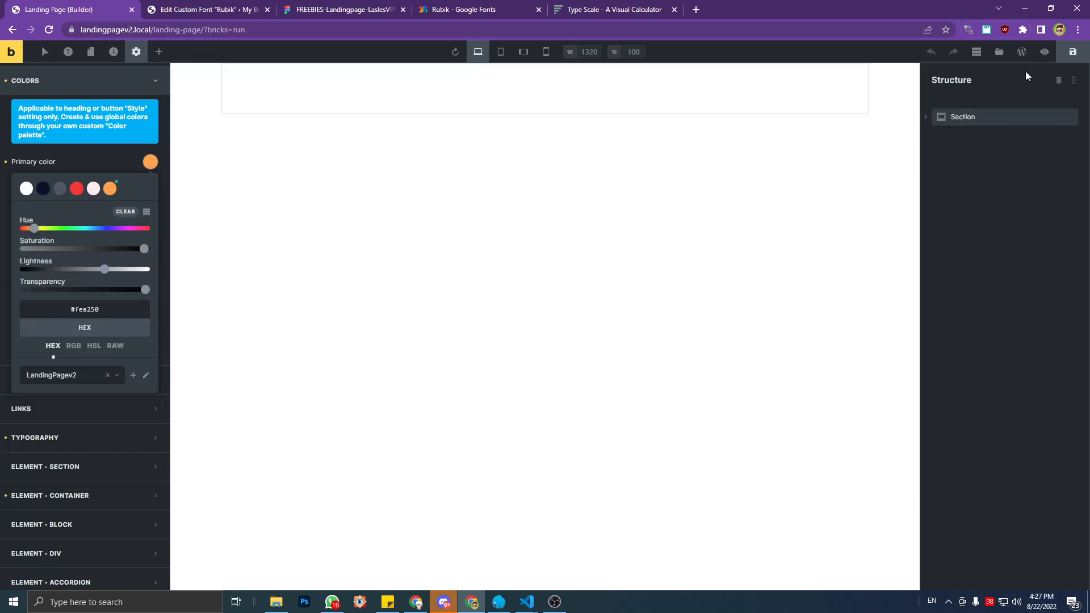
pyautogui.click(1073, 53)
# Inspect the typography and color of the hero heading "Want anything to be easy with LaslesVPN." in the Figma design.
pyautogui.click(359, 6)
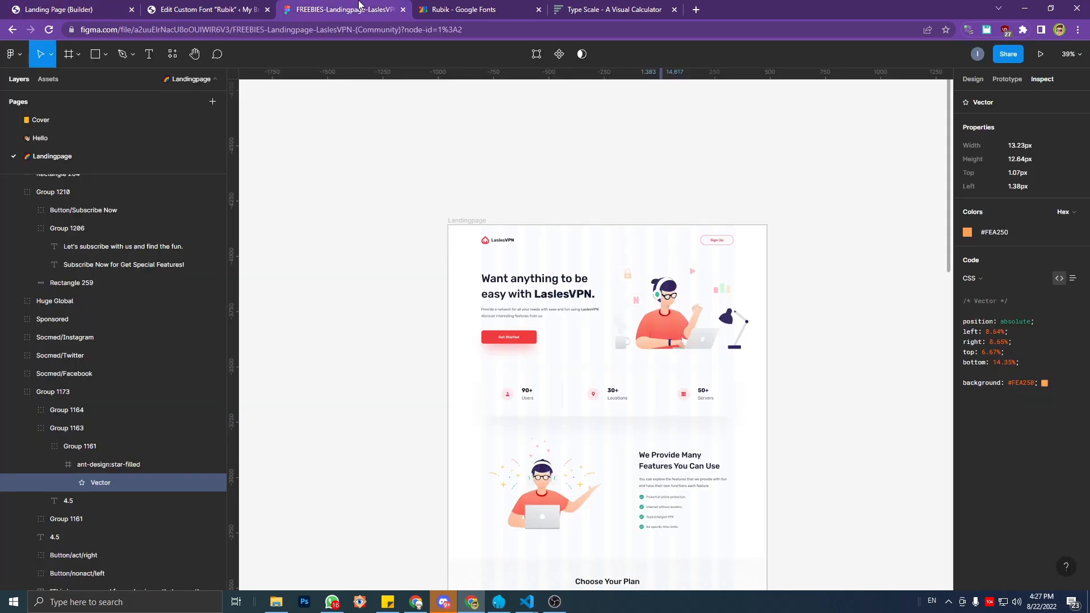
pyautogui.click(241, 7)
pyautogui.click(321, 7)
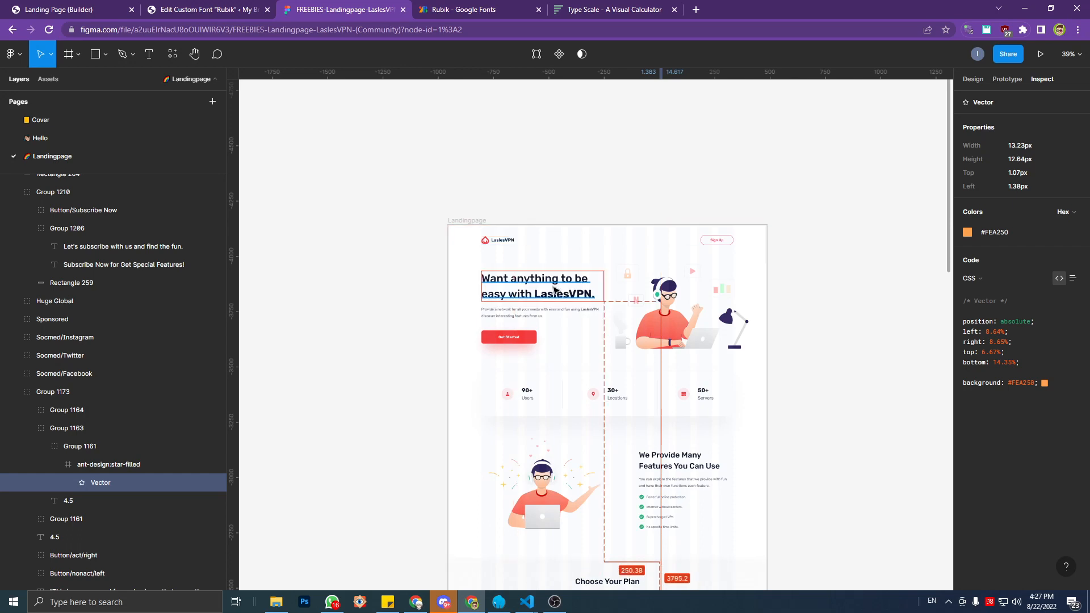
pyautogui.scroll(-2, 555, 289)
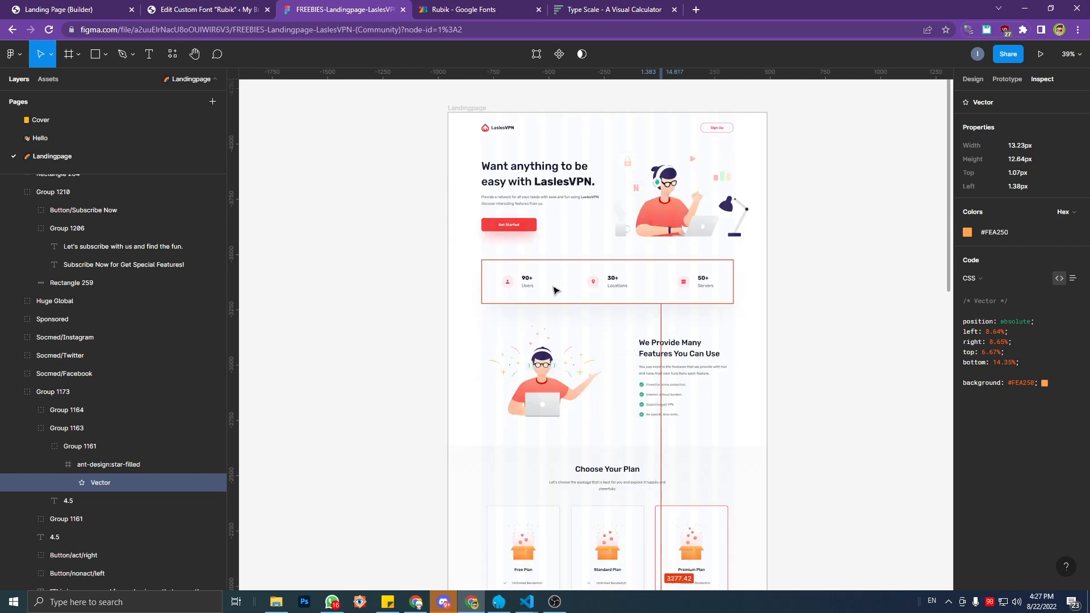
pyautogui.scroll(5, 539, 180)
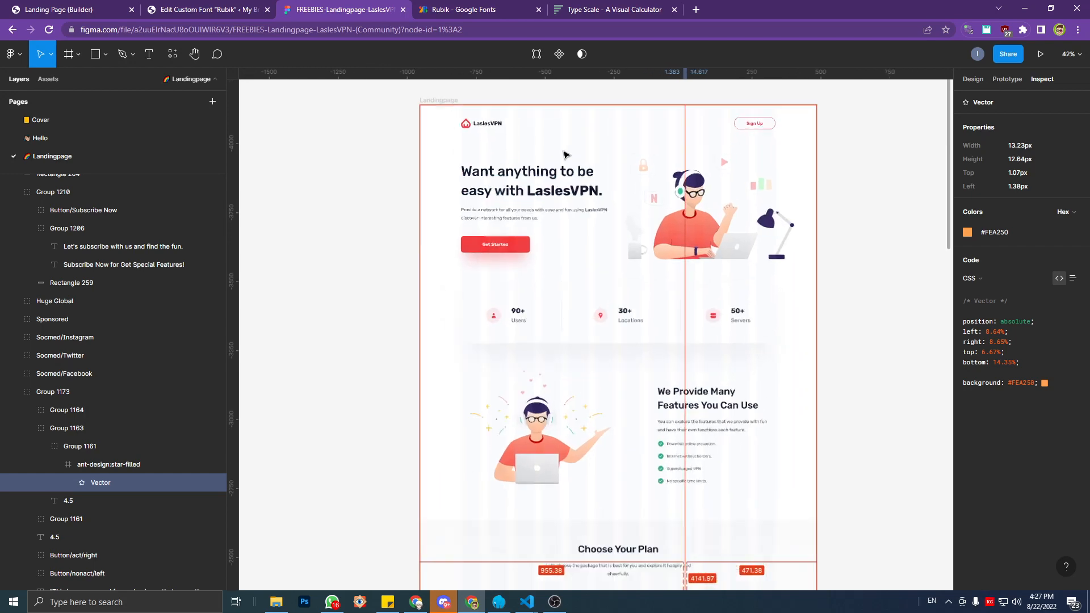
pyautogui.click(531, 196)
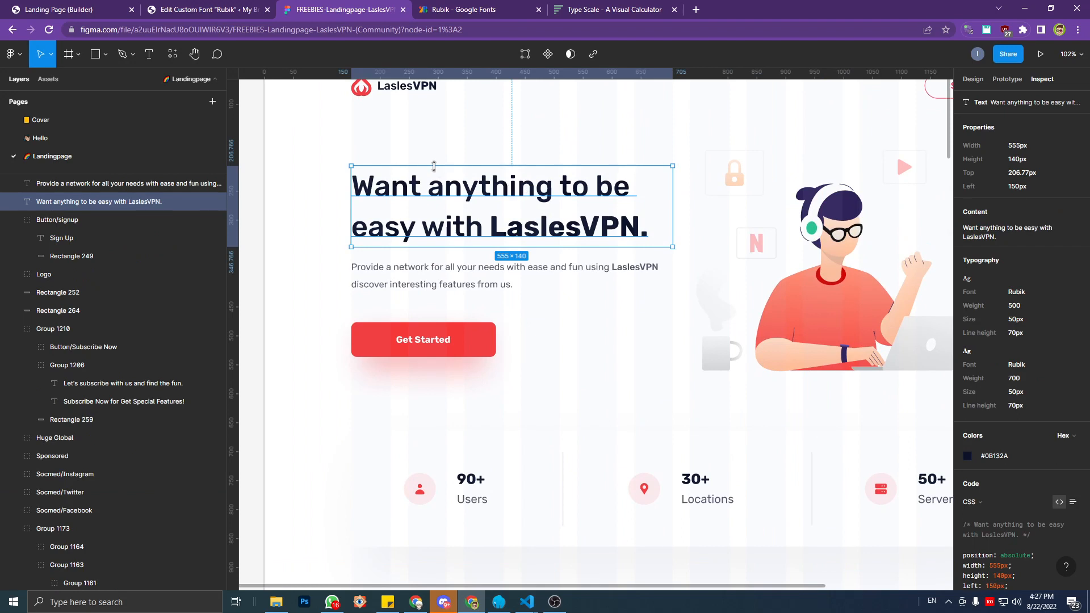
# Return to the Bricks builder, expand the LandingPagev2 theme style's Typography settings and check the All headings options.
pyautogui.click(118, 4)
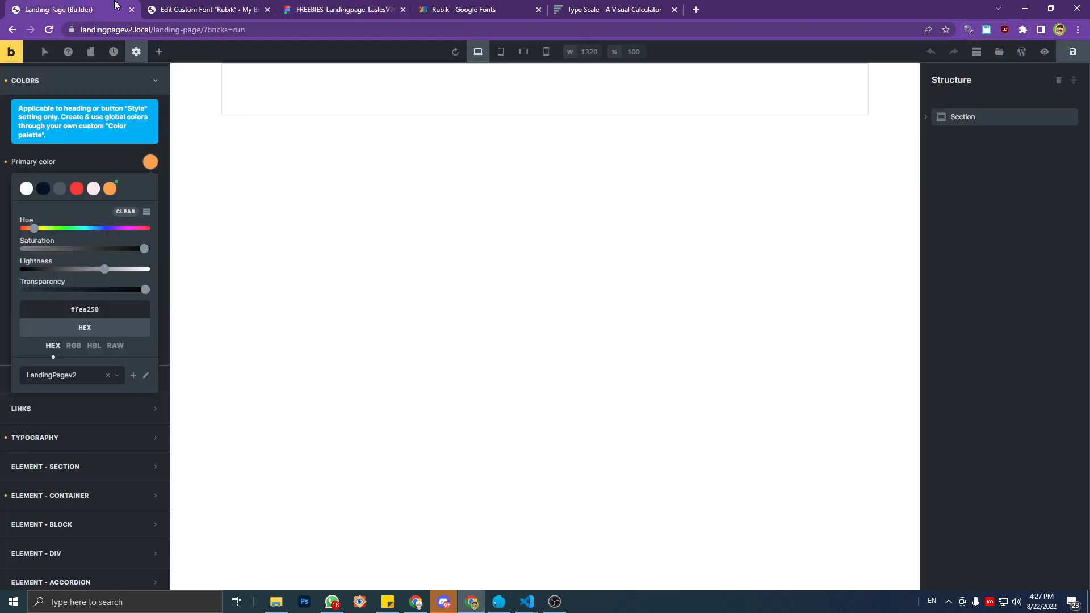
pyautogui.click(135, 50)
pyautogui.click(90, 110)
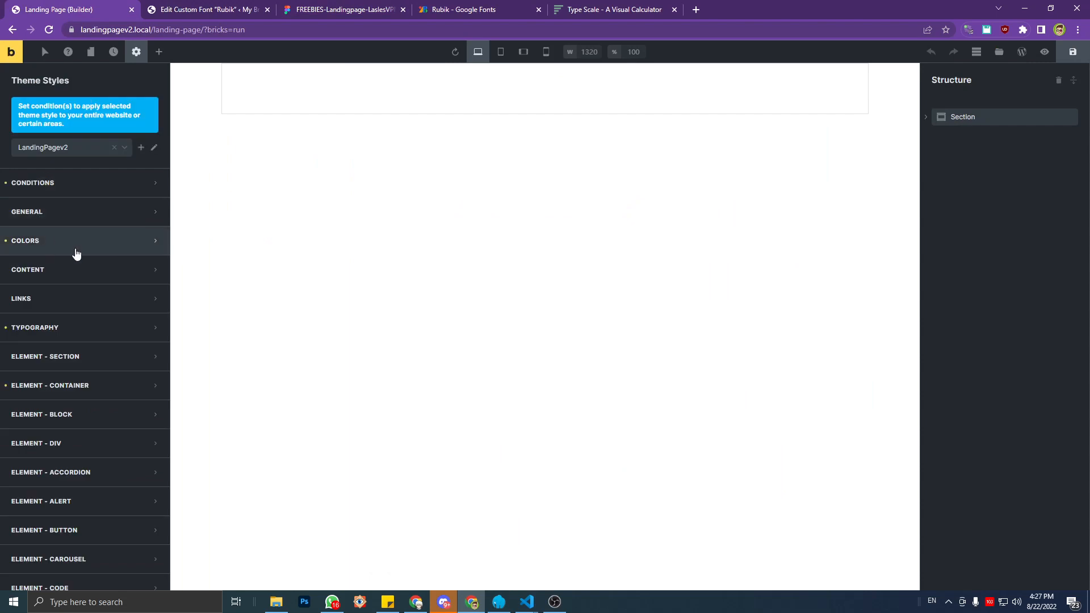
pyautogui.scroll(-1, 86, 307)
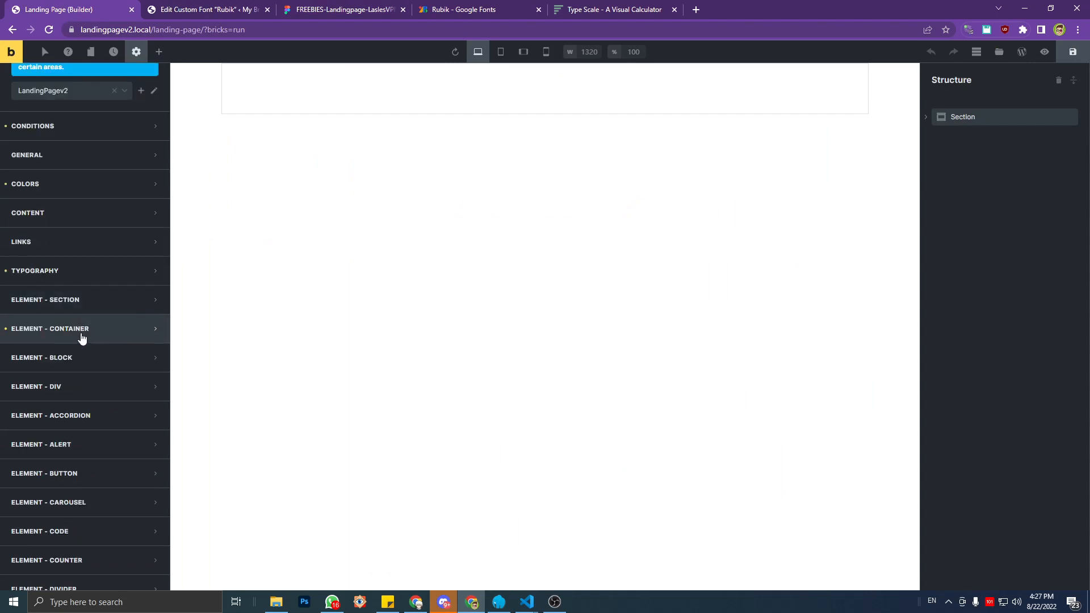
pyautogui.scroll(-2, 90, 358)
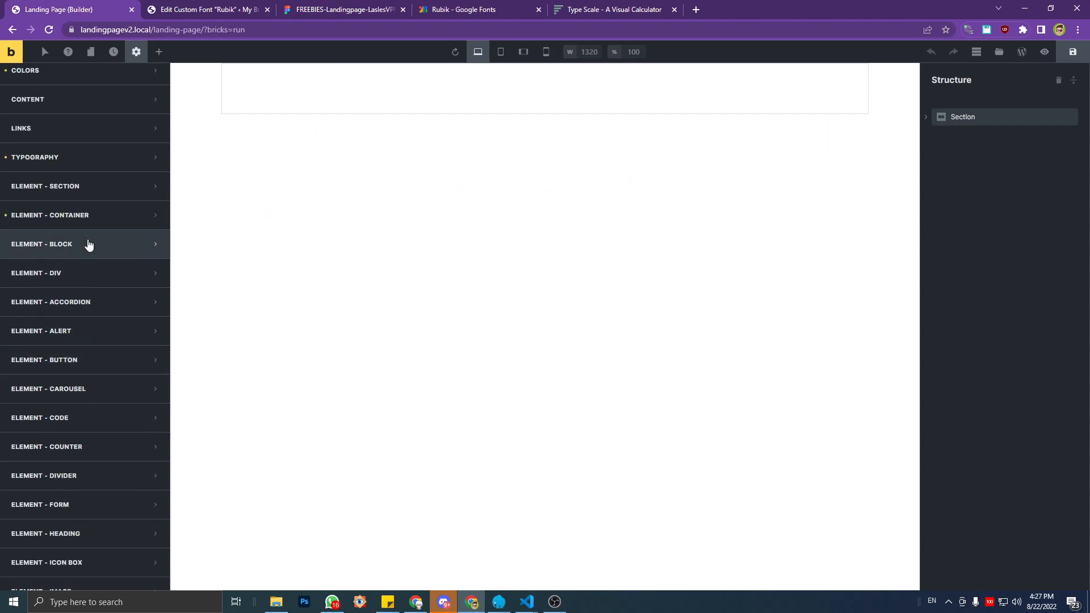
pyautogui.scroll(2, 88, 244)
pyautogui.click(72, 272)
pyautogui.scroll(-3, 79, 274)
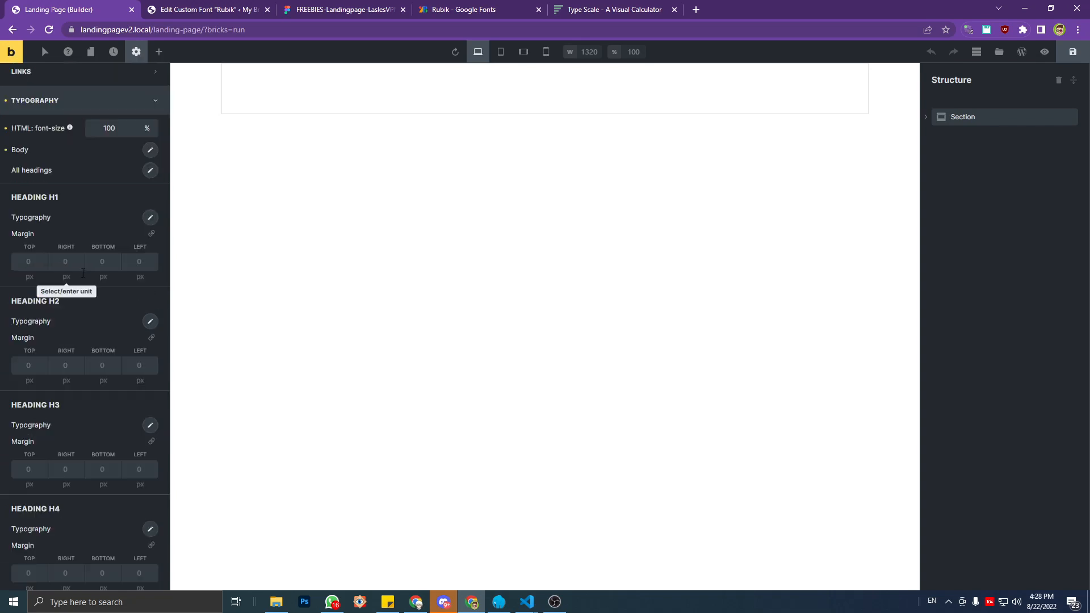
pyautogui.click(150, 171)
pyautogui.click(150, 172)
# Compare the font weights and colors of the hero, "We Provide Many Features You Can Use" and "Choose Your Plan" headings in Figma.
pyautogui.click(199, 9)
pyautogui.click(305, 5)
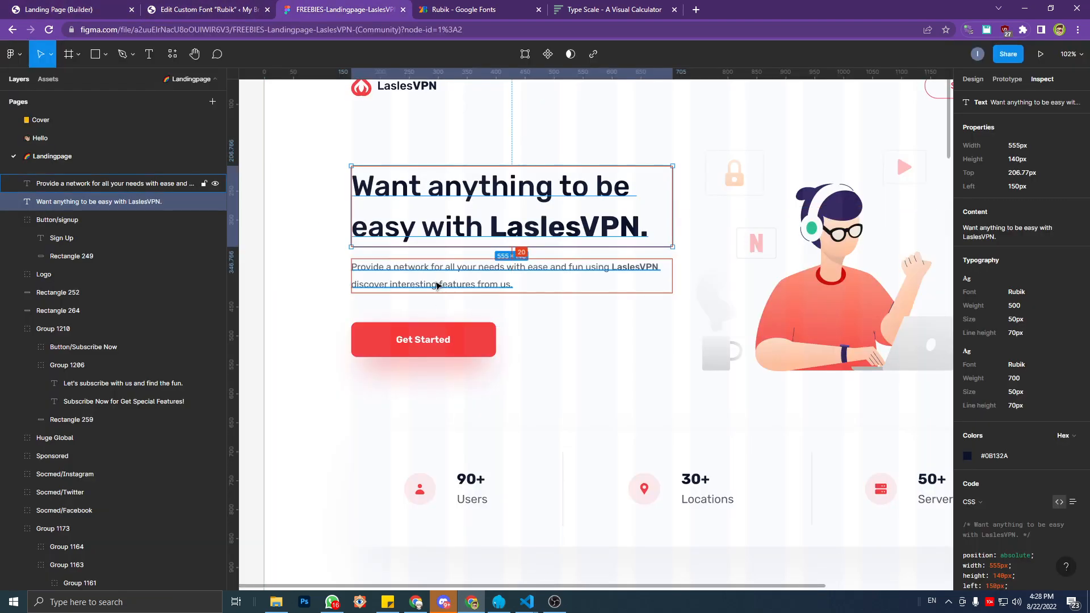
pyautogui.click(439, 282)
pyautogui.click(452, 217)
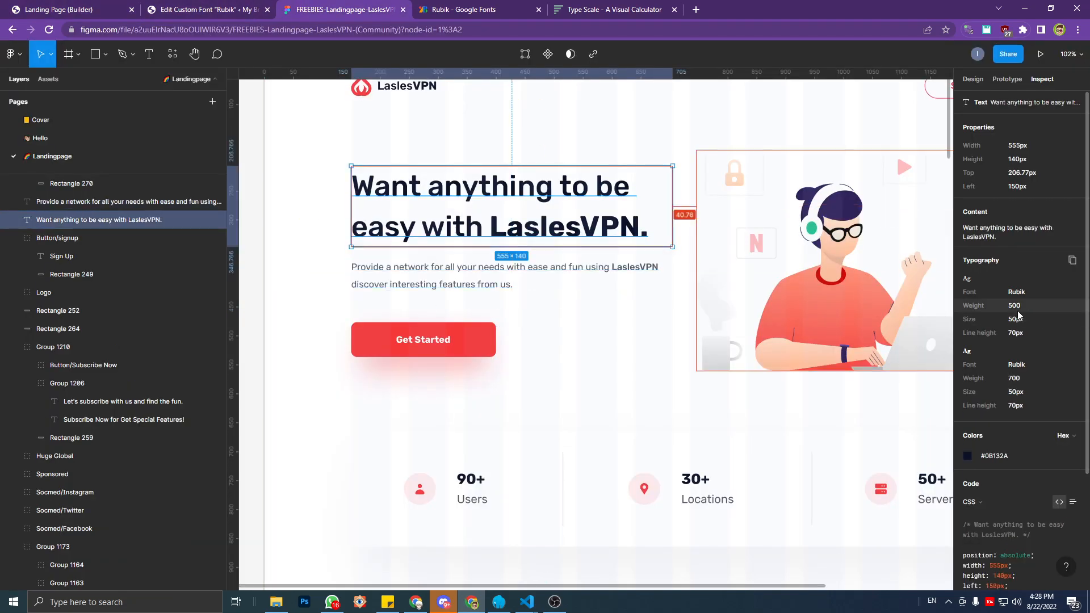
pyautogui.scroll(-3, 590, 357)
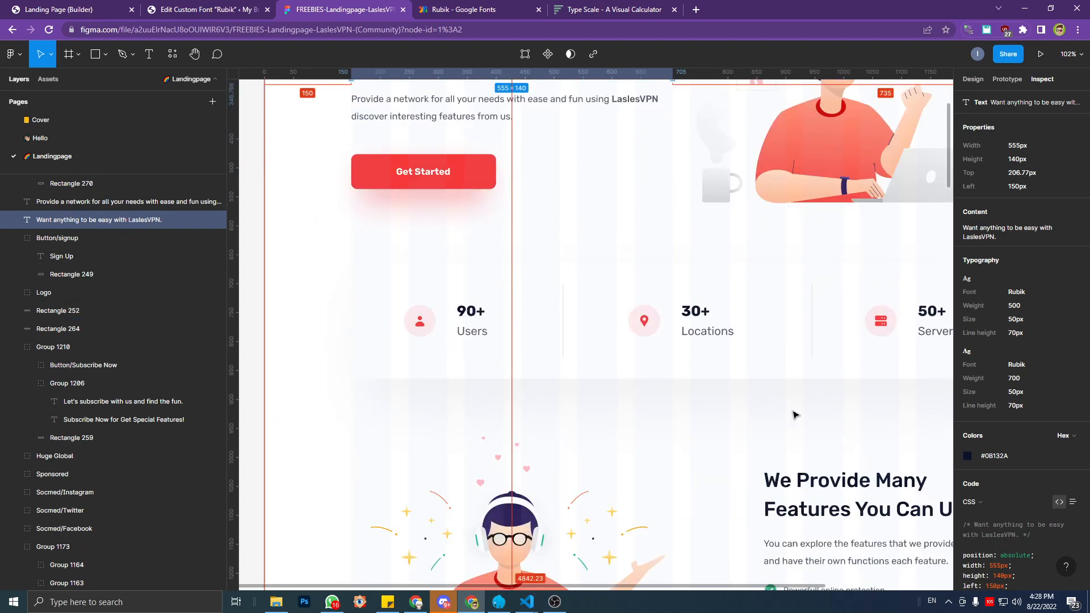
pyautogui.click(834, 494)
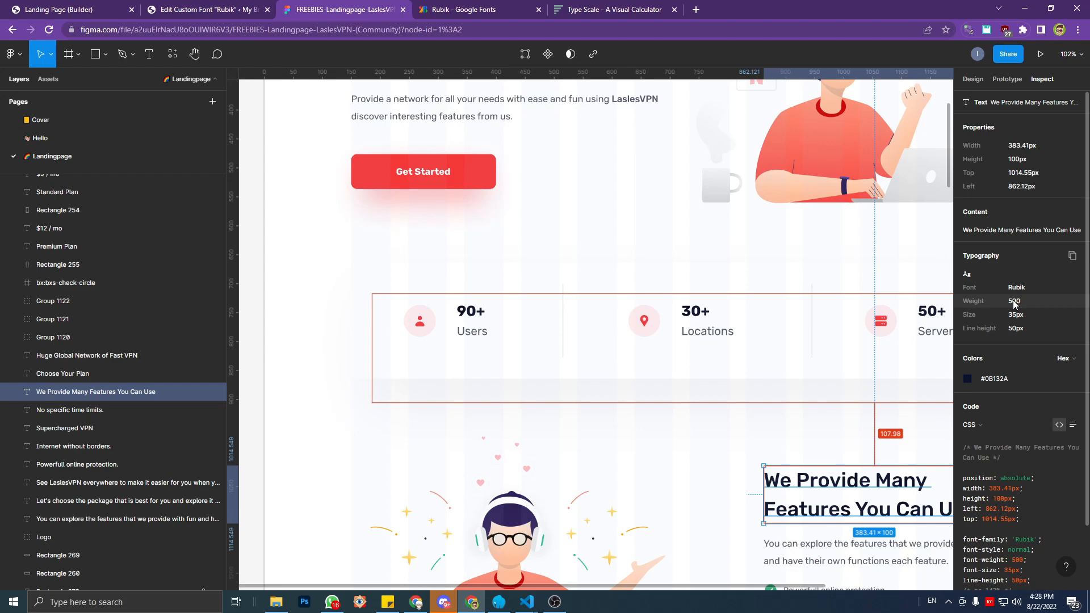
pyautogui.scroll(-7, 682, 397)
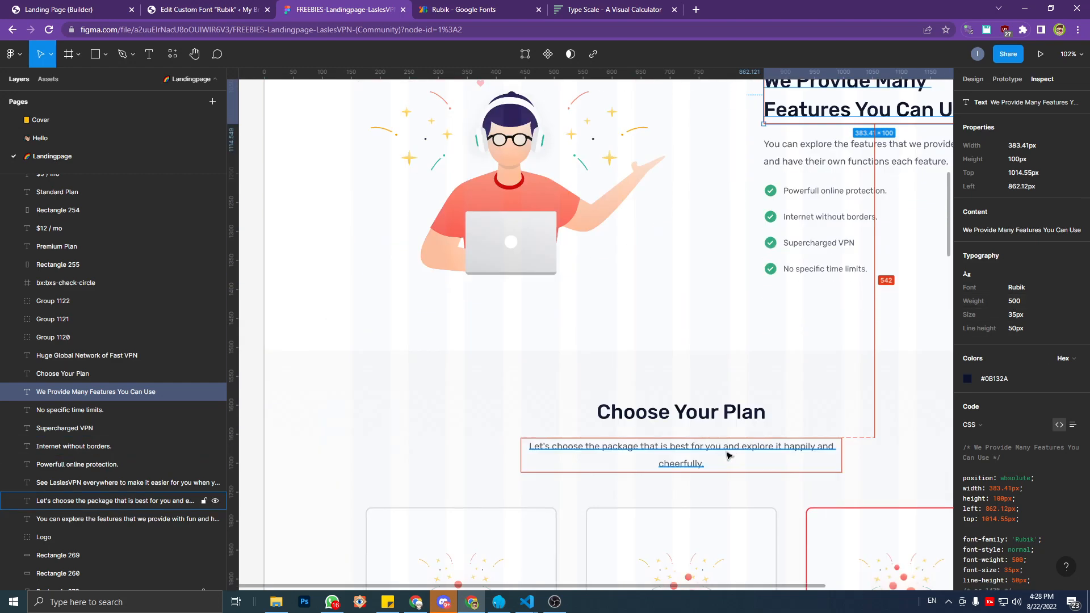
pyautogui.click(714, 418)
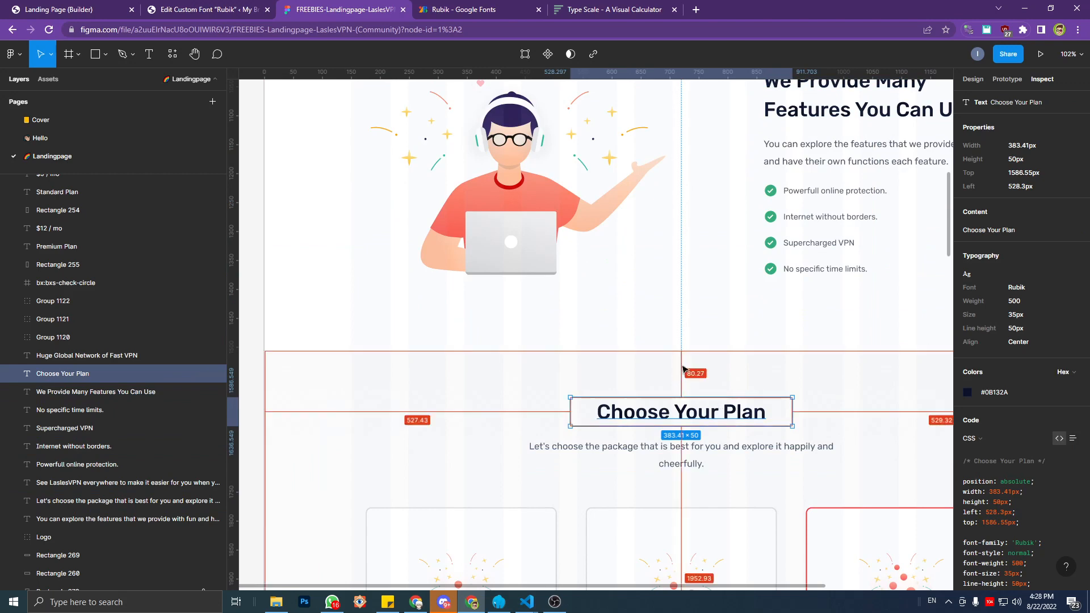
pyautogui.scroll(15, 687, 364)
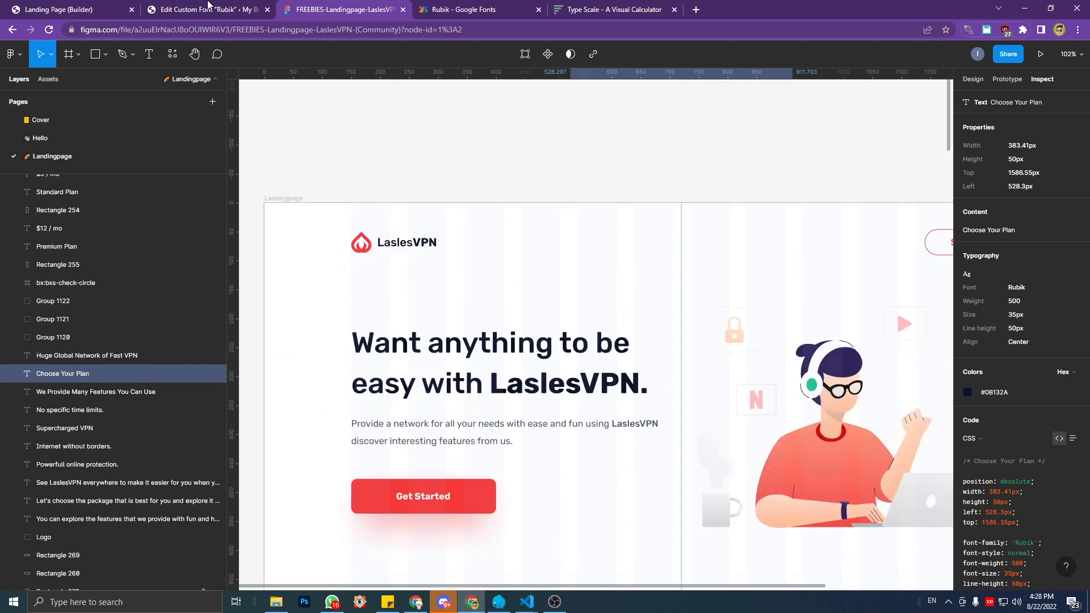
# Set the Bricks theme style's All headings typography to font weight 500 and color blue-01, and save the page.
pyautogui.click(76, 9)
pyautogui.click(148, 176)
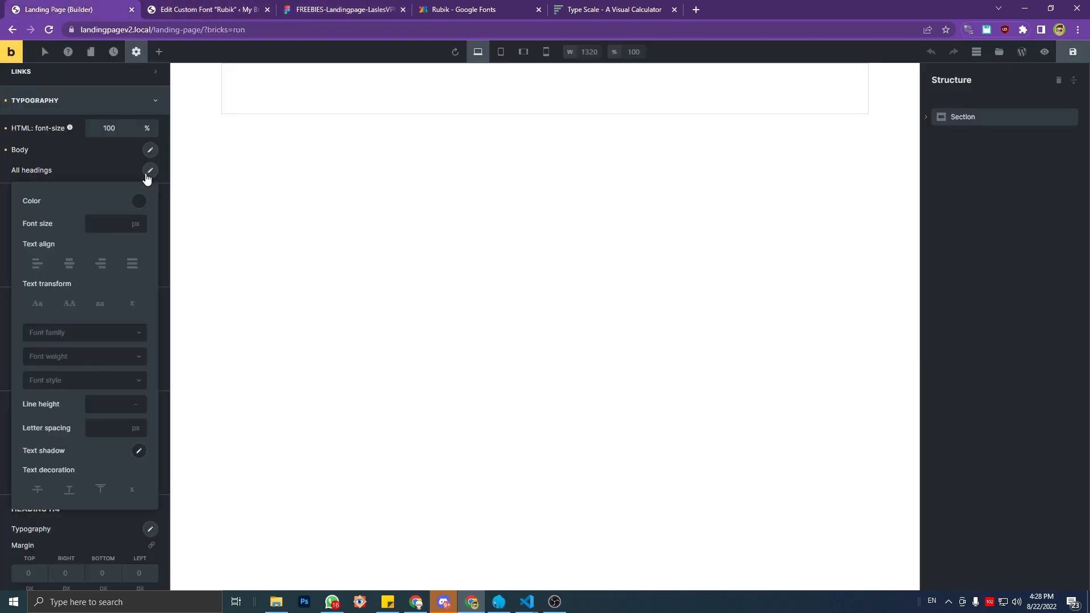
pyautogui.click(62, 358)
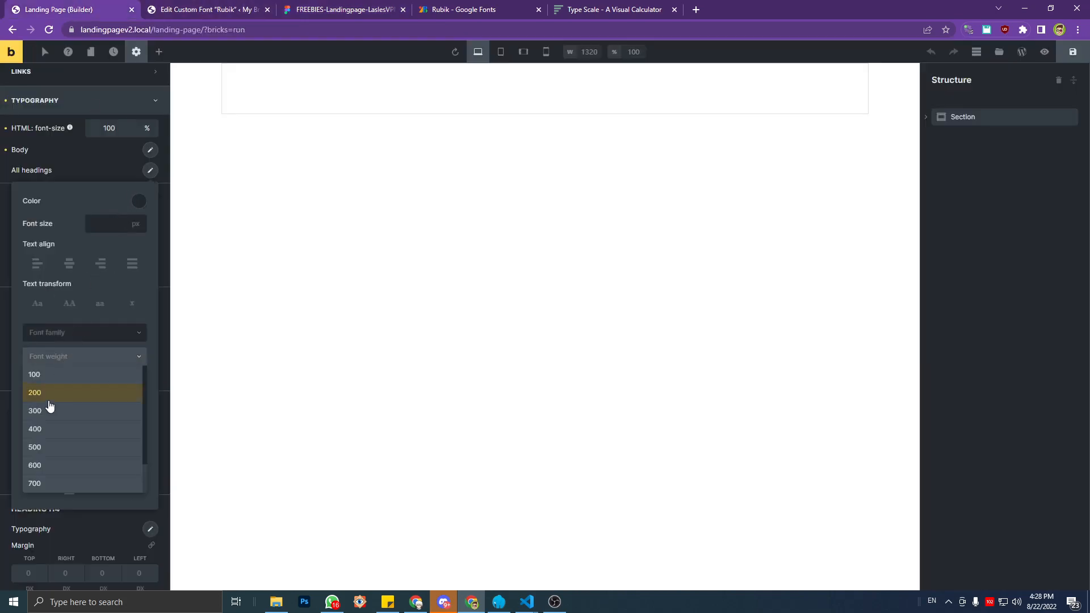
pyautogui.click(45, 446)
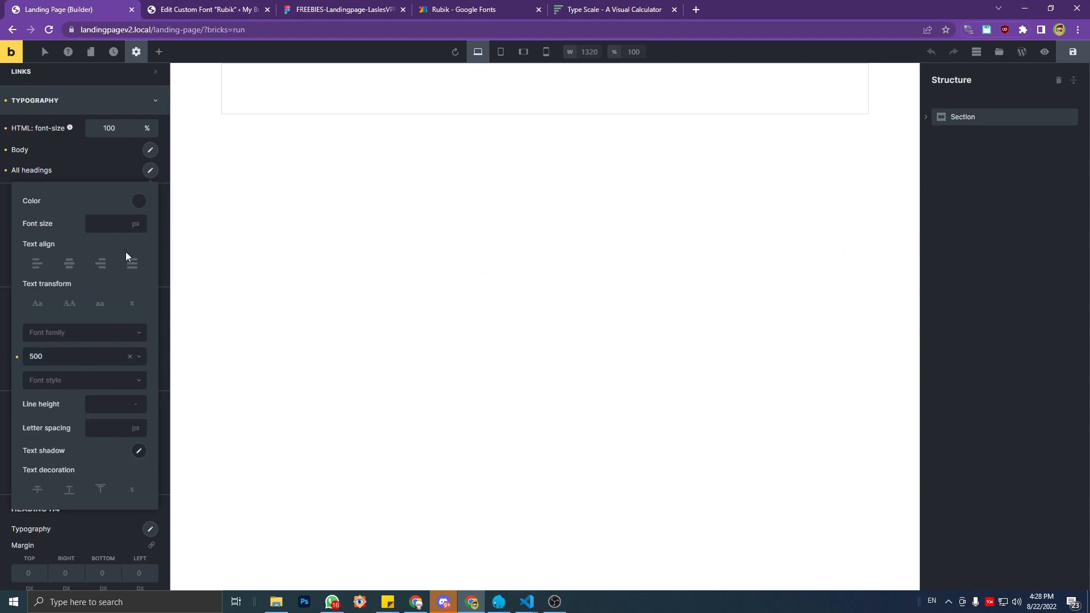
pyautogui.click(138, 201)
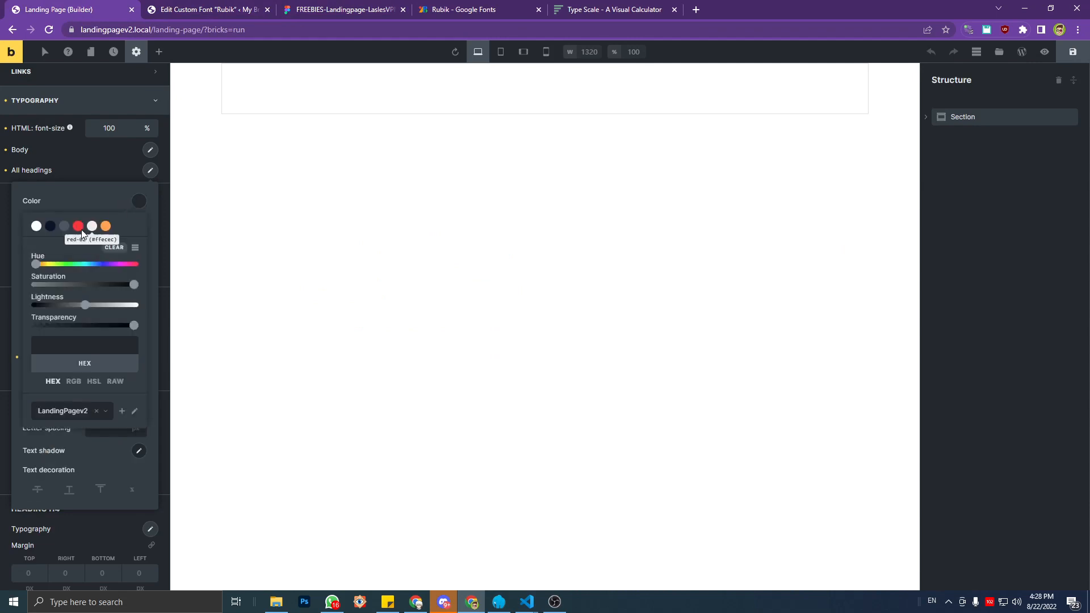
pyautogui.click(51, 227)
pyautogui.click(134, 204)
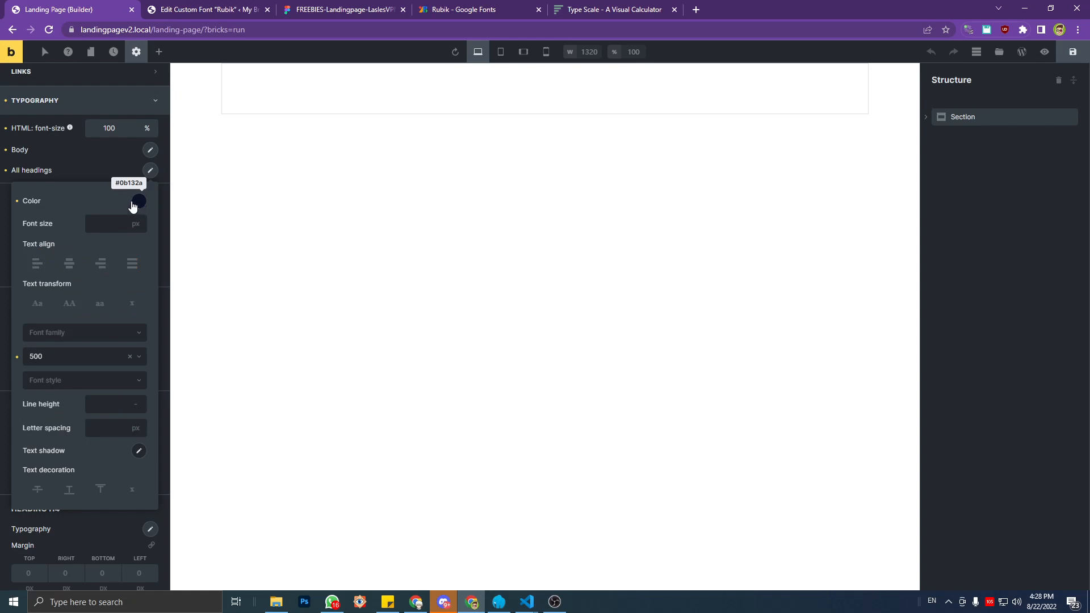
pyautogui.click(1067, 57)
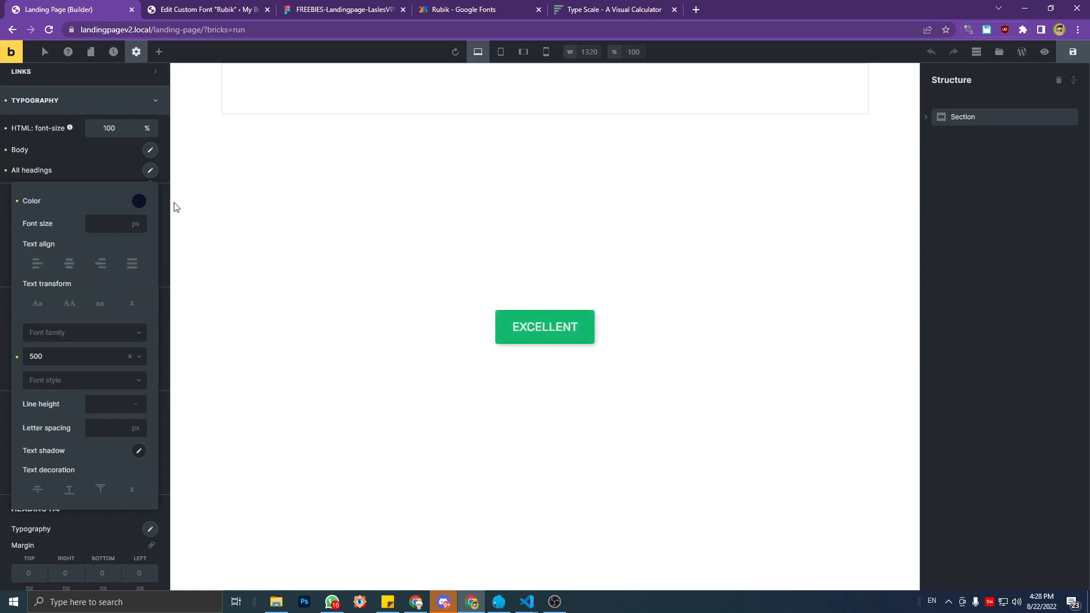
pyautogui.click(151, 177)
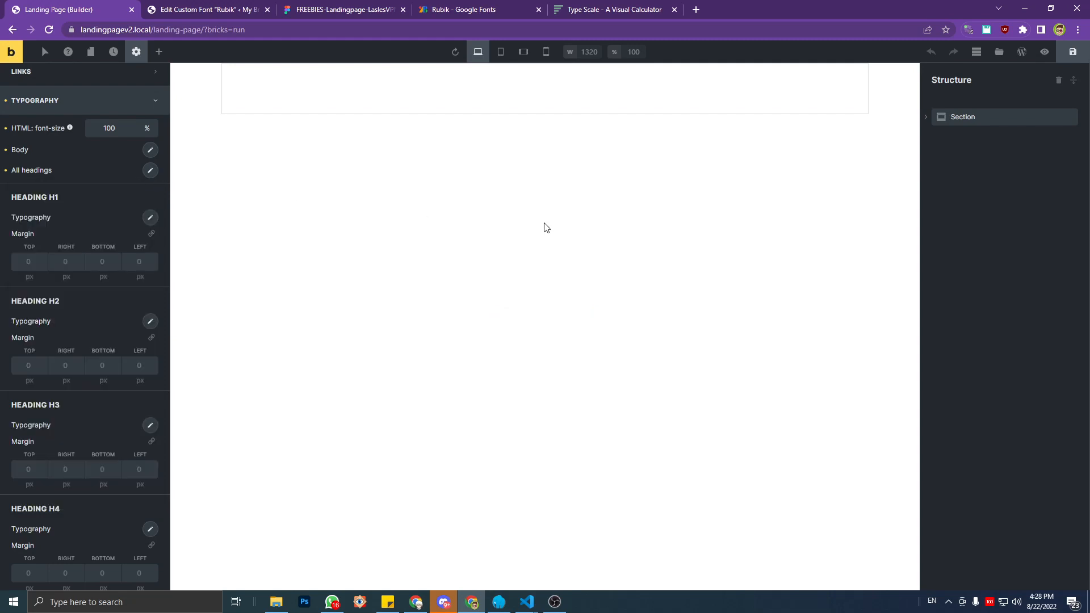
# Check the Type Scale CSS and the Rubik custom font's variants, and switch to Visual Studio Code.
pyautogui.hotkey('alt', 'Tab')
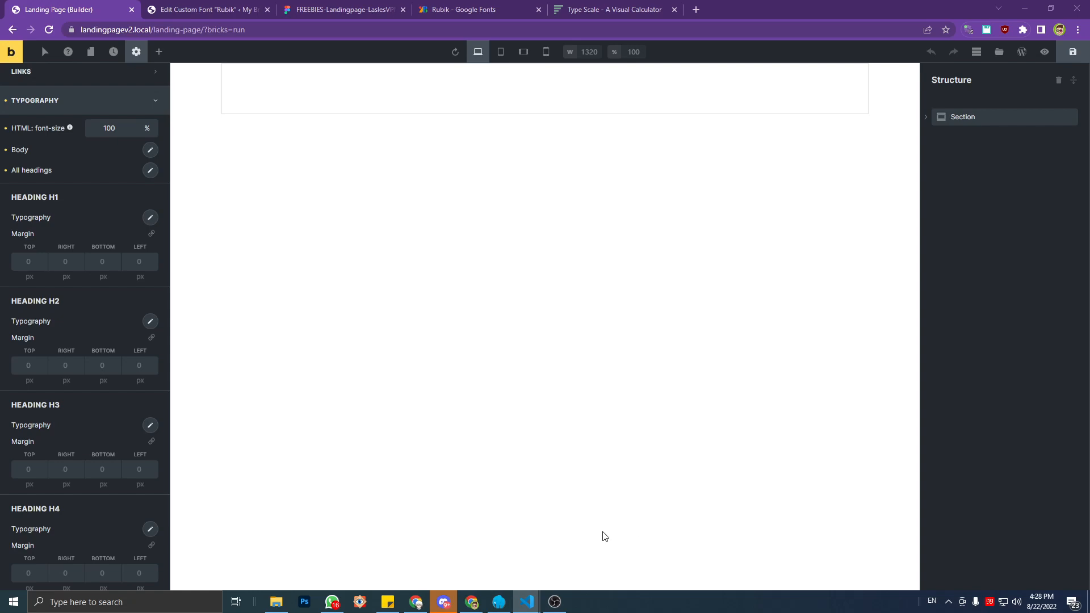
pyautogui.click(591, 6)
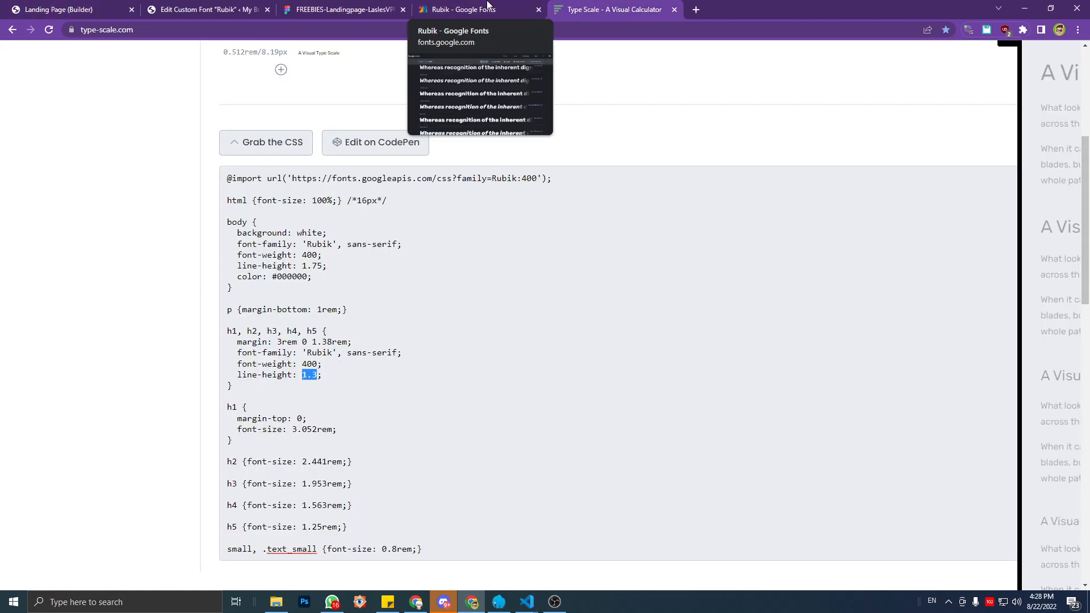
pyautogui.click(488, 5)
pyautogui.click(237, 7)
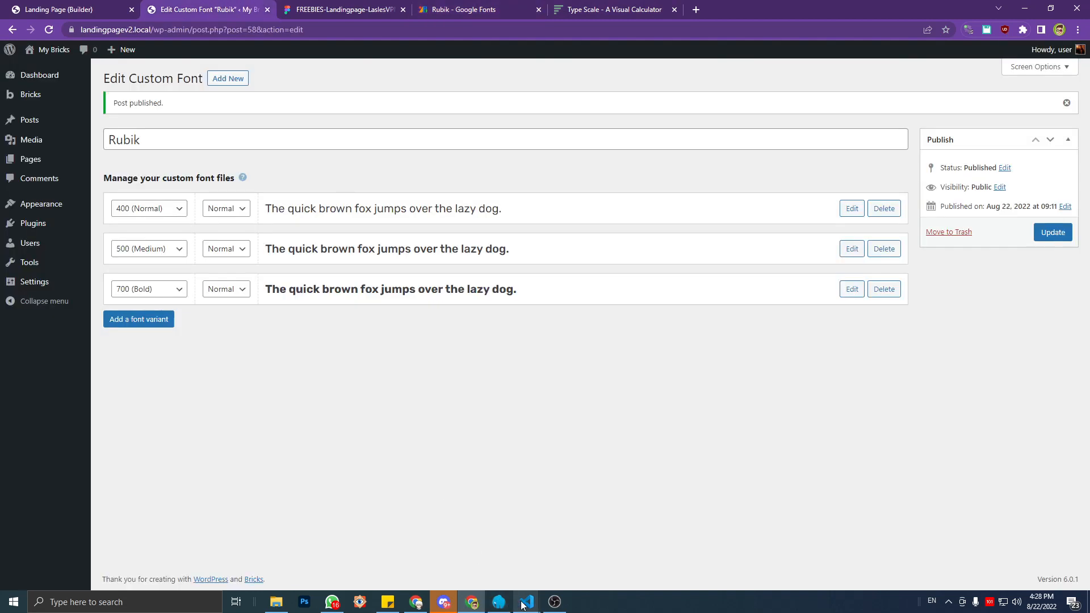
pyautogui.moveTo(523, 605)
pyautogui.click(508, 567)
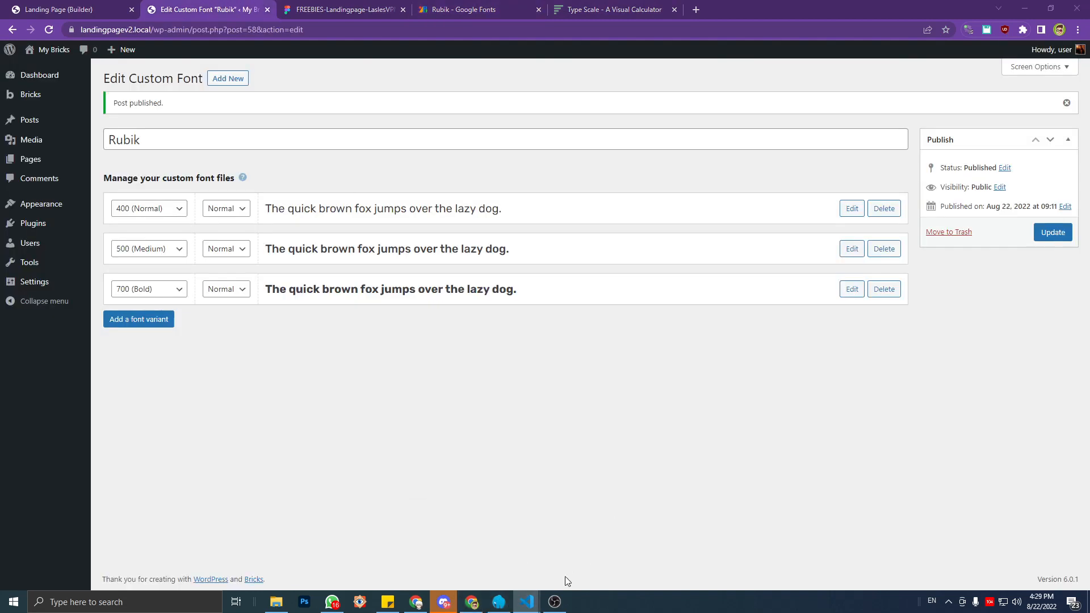
# Start an h1 rule directly below the :root block in style.css.
pyautogui.click(606, 550)
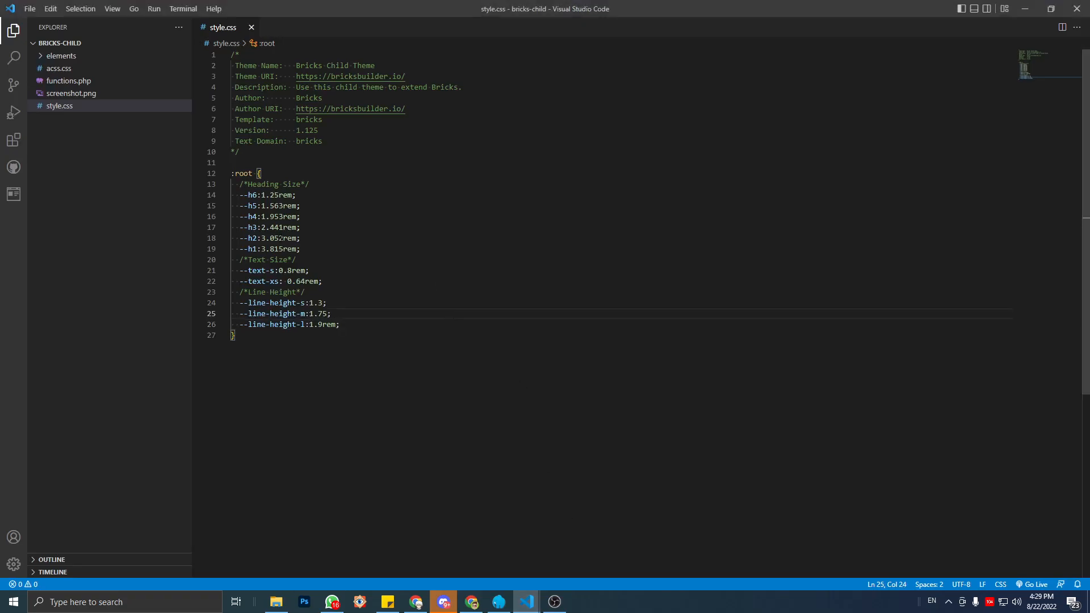
pyautogui.moveTo(239, 249); pyautogui.dragTo(257, 250)
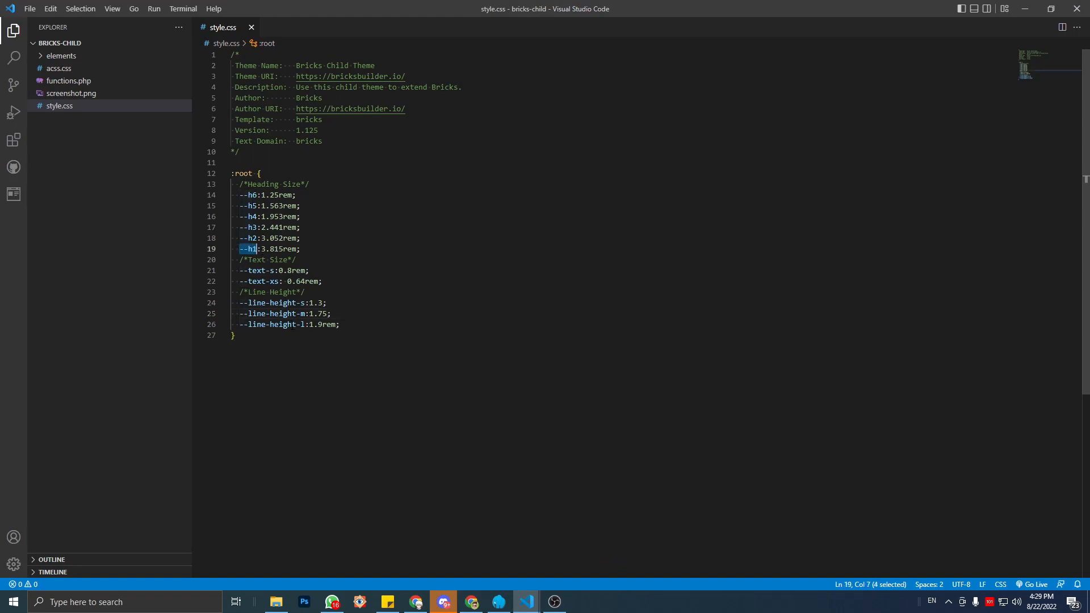
pyautogui.click(288, 336)
pyautogui.press('Return')
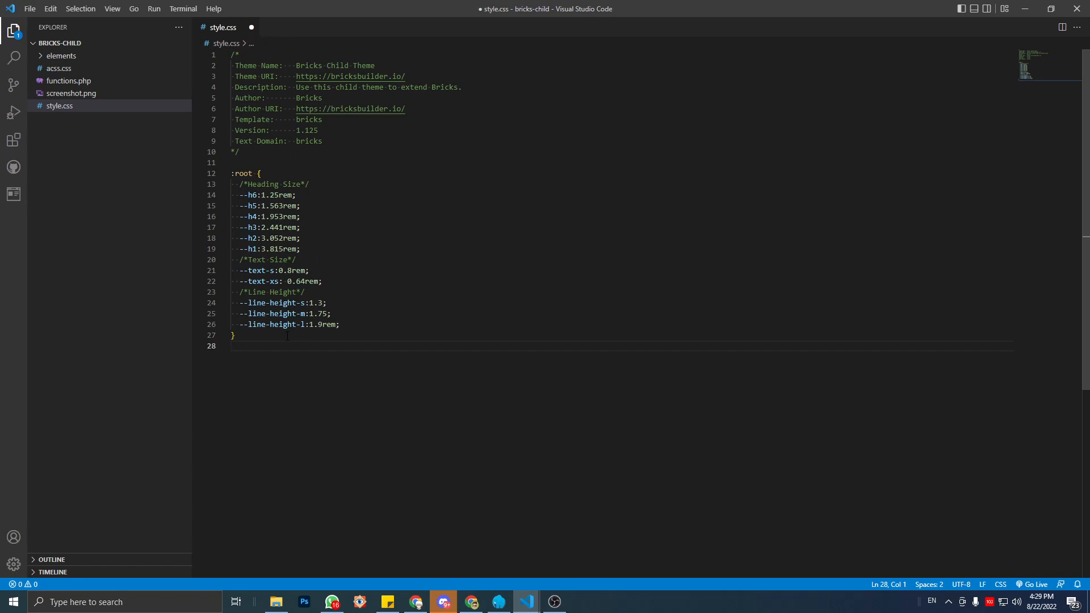
pyautogui.write('h1 {')
pyautogui.press('Return')
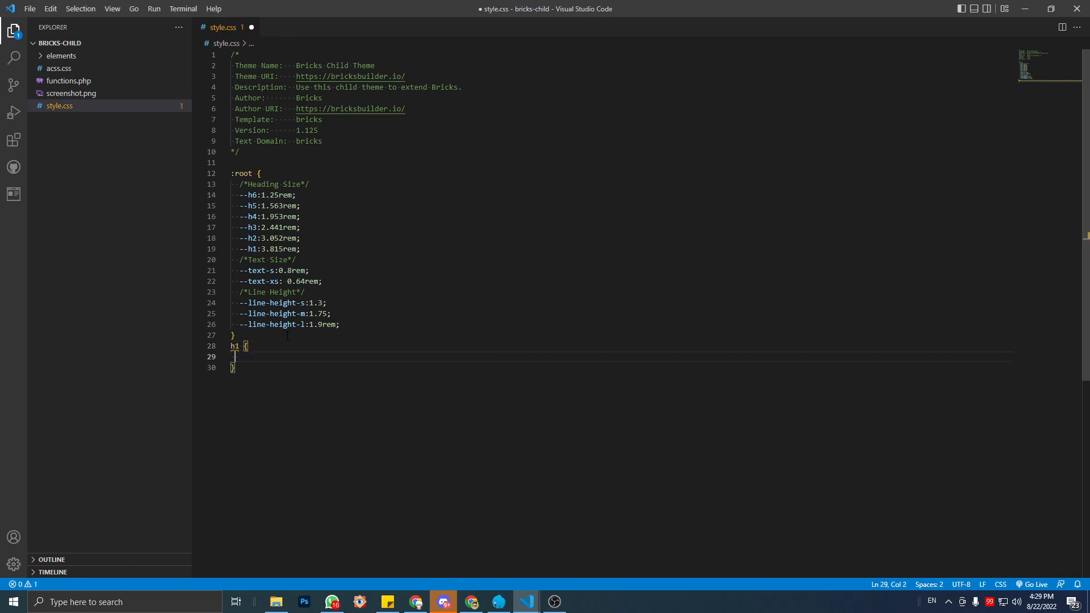
# Add a font-size property to the h1 rule.
pyautogui.press('Up')
pyautogui.press('Return')
pyautogui.write('font')
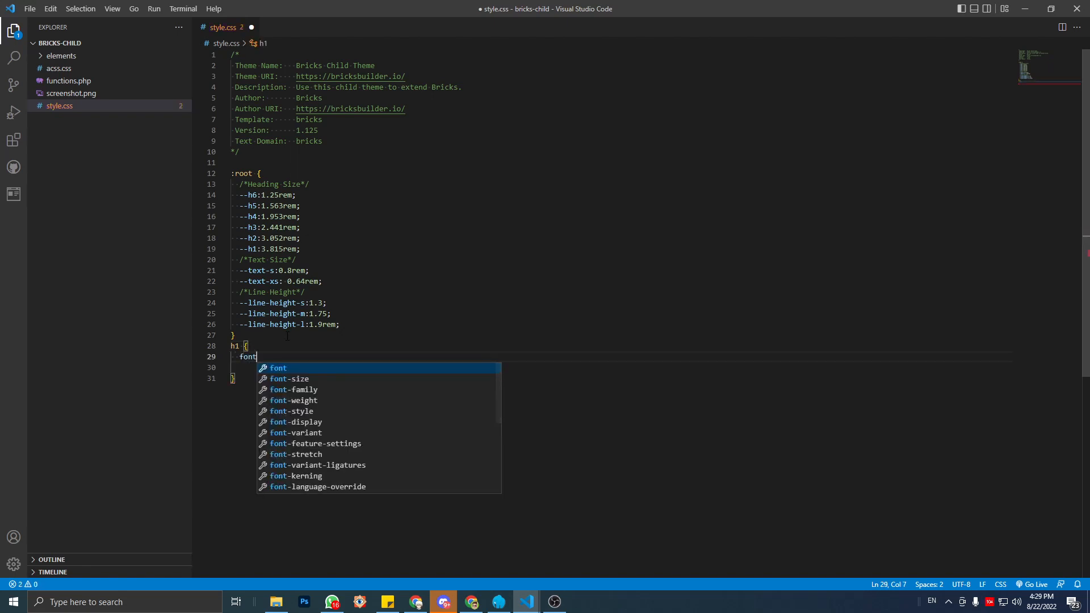
pyautogui.write('-w')
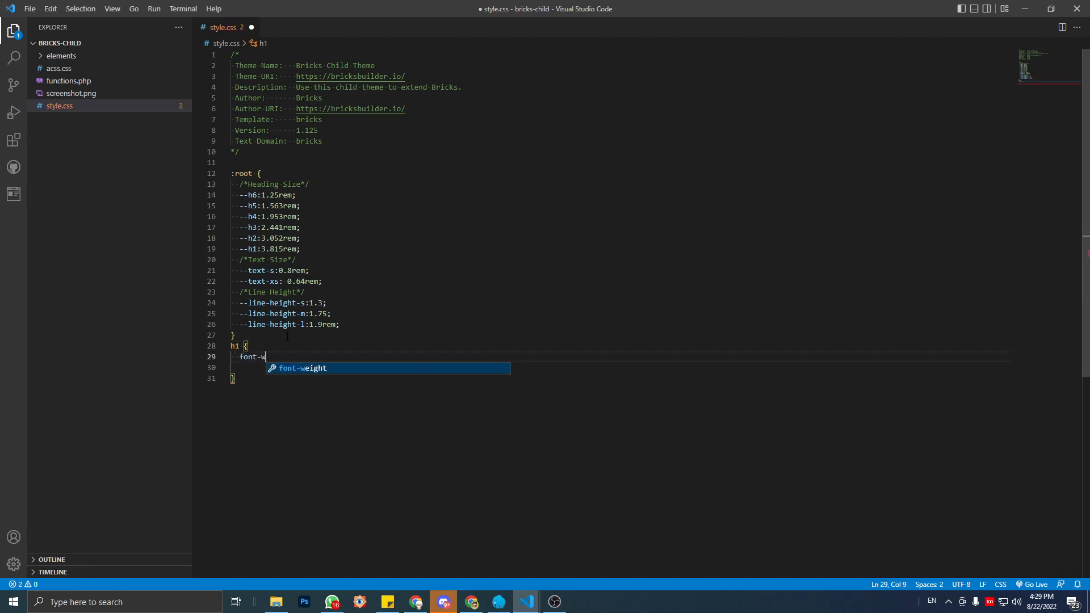
pyautogui.press('Return')
pyautogui.press('BackSpace')
pyautogui.press('BackSpace')
pyautogui.press('BackSpace')
pyautogui.press('BackSpace')
pyautogui.press('BackSpace')
pyautogui.press('BackSpace')
pyautogui.press('BackSpace')
pyautogui.press('BackSpace')
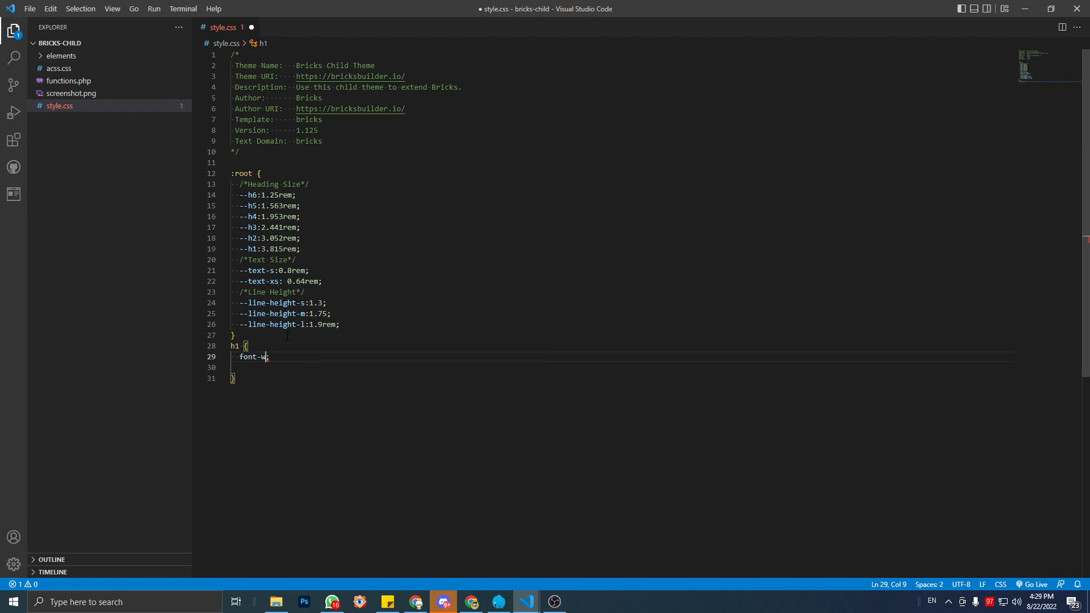
pyautogui.write('siz')
pyautogui.press('Return')
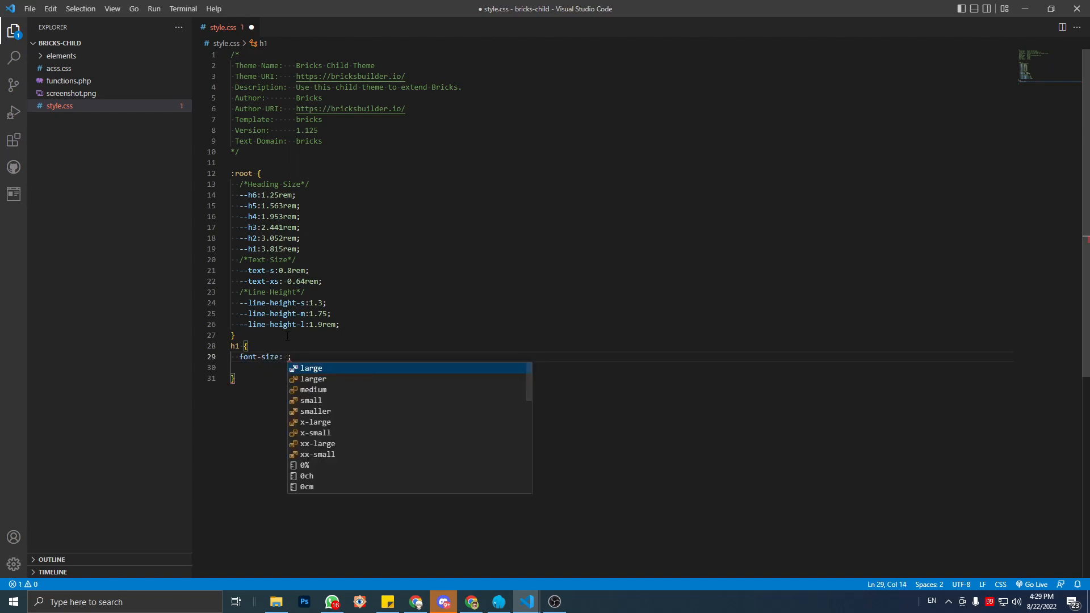
# Set the h1 rule's font-size to var(--h1) and remove the empty line before its closing brace.
pyautogui.click(255, 217)
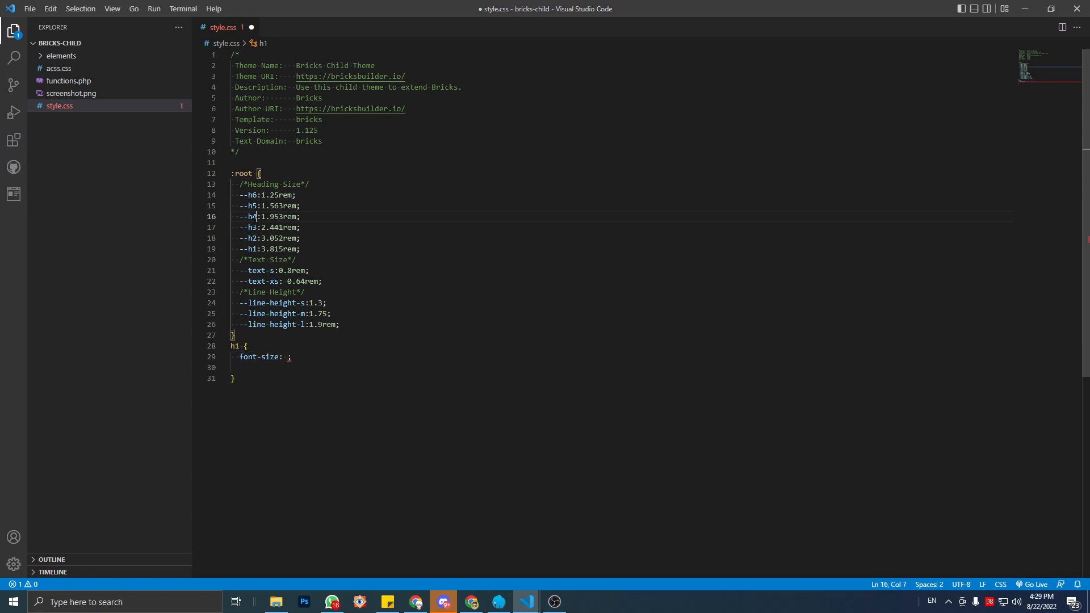
pyautogui.moveTo(244, 250); pyautogui.dragTo(265, 249)
pyautogui.click(302, 356)
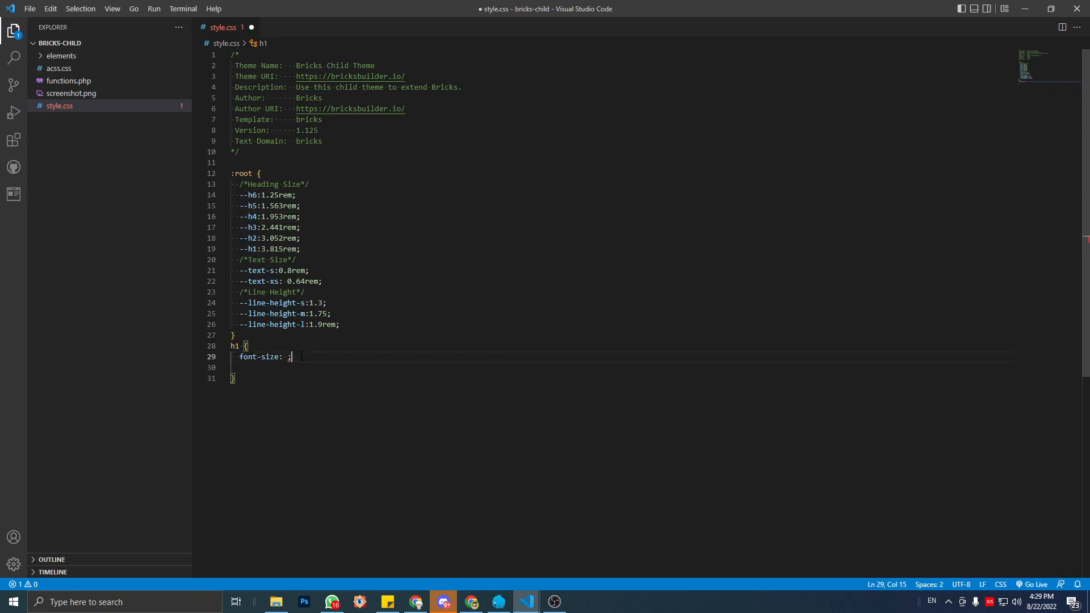
pyautogui.write('var')
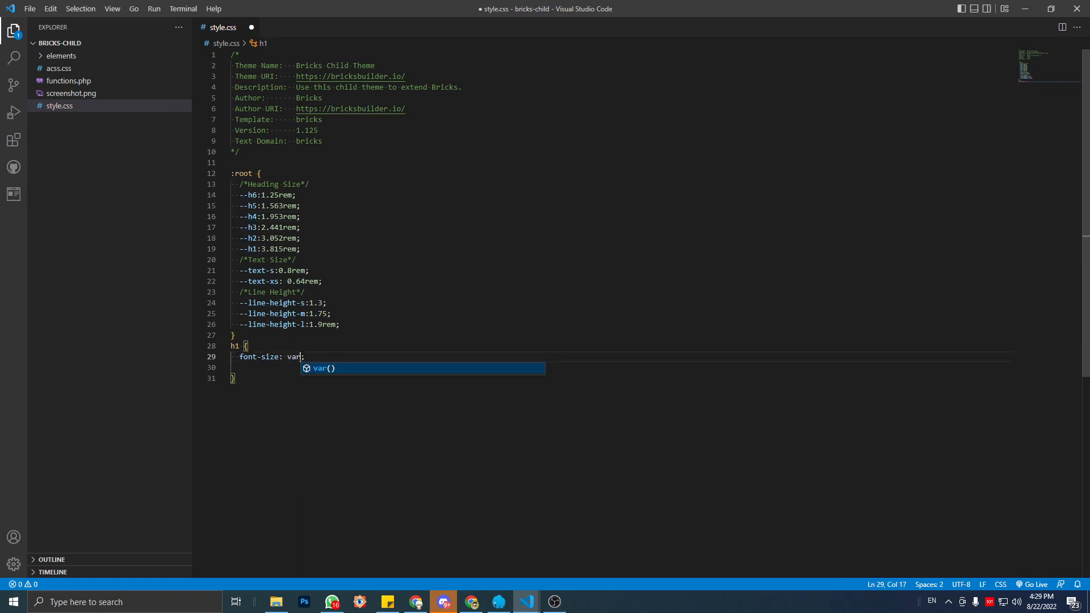
pyautogui.write('(')
pyautogui.press('BackSpace')
pyautogui.press('BackSpace')
pyautogui.press('BackSpace')
pyautogui.press('BackSpace')
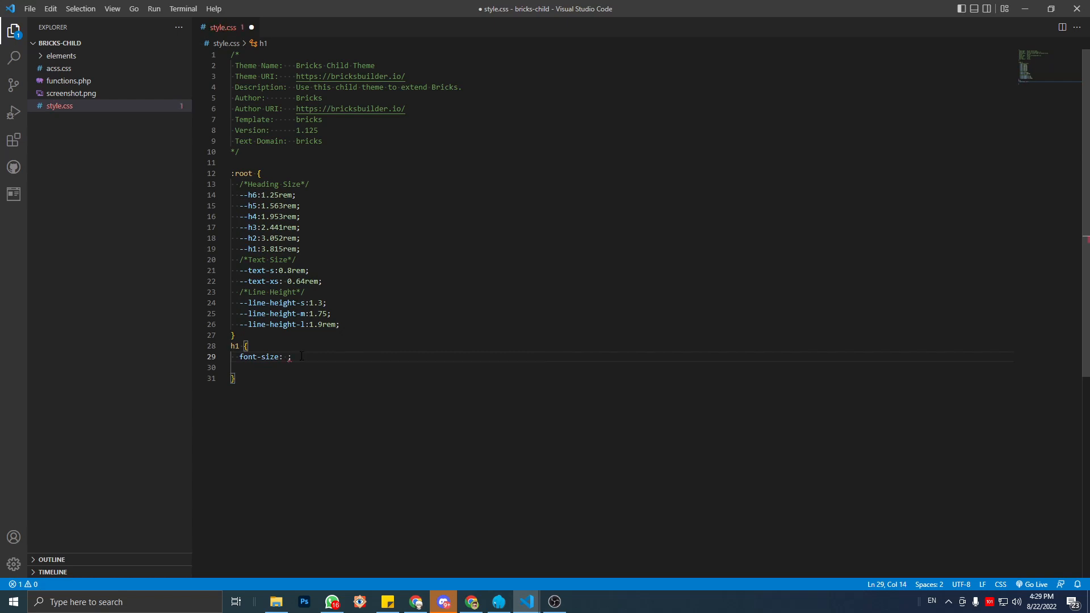
pyautogui.press('Delete')
pyautogui.press('BackSpace')
pyautogui.write('--')
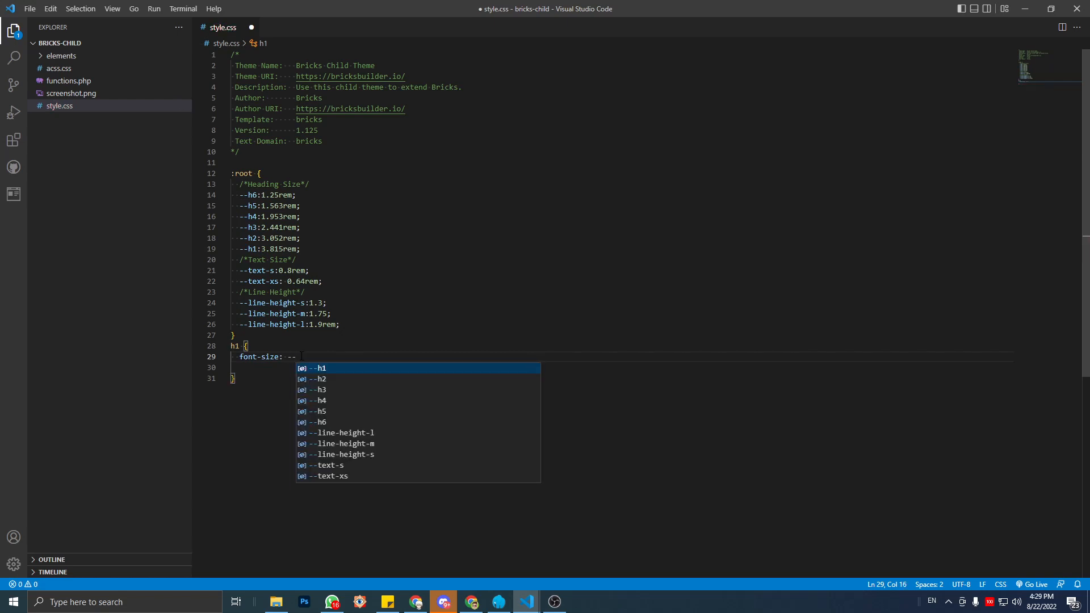
pyautogui.press('Down')
pyautogui.press('Up')
pyautogui.press('Return')
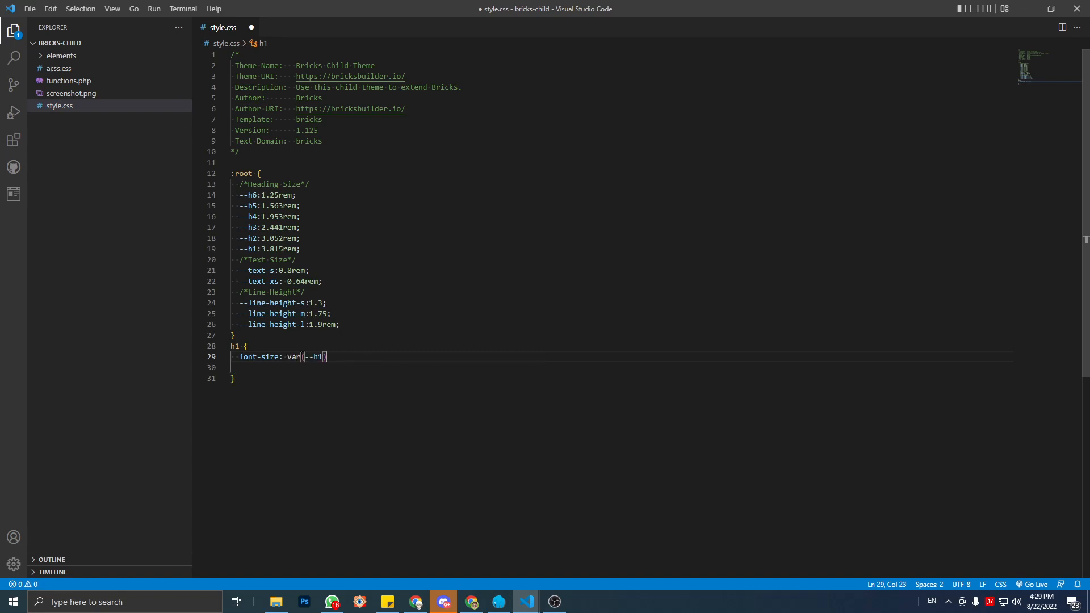
pyautogui.write(';')
pyautogui.click(292, 368)
pyautogui.press('BackSpace')
# Duplicate the h1 rule below itself and change the copy's selector to h2.
pyautogui.moveTo(244, 368); pyautogui.dragTo(217, 350)
pyautogui.hotkey('ctrl', 'c')
pyautogui.click(249, 370)
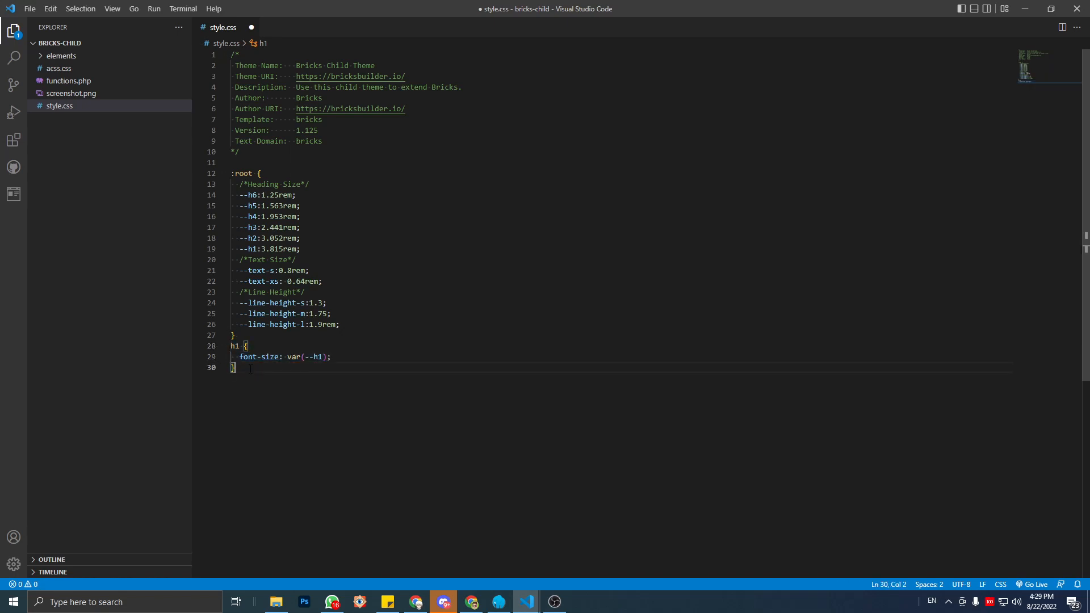
pyautogui.press('Return')
pyautogui.hotkey('ctrl', 'v')
pyautogui.press('Up')
pyautogui.press('Up')
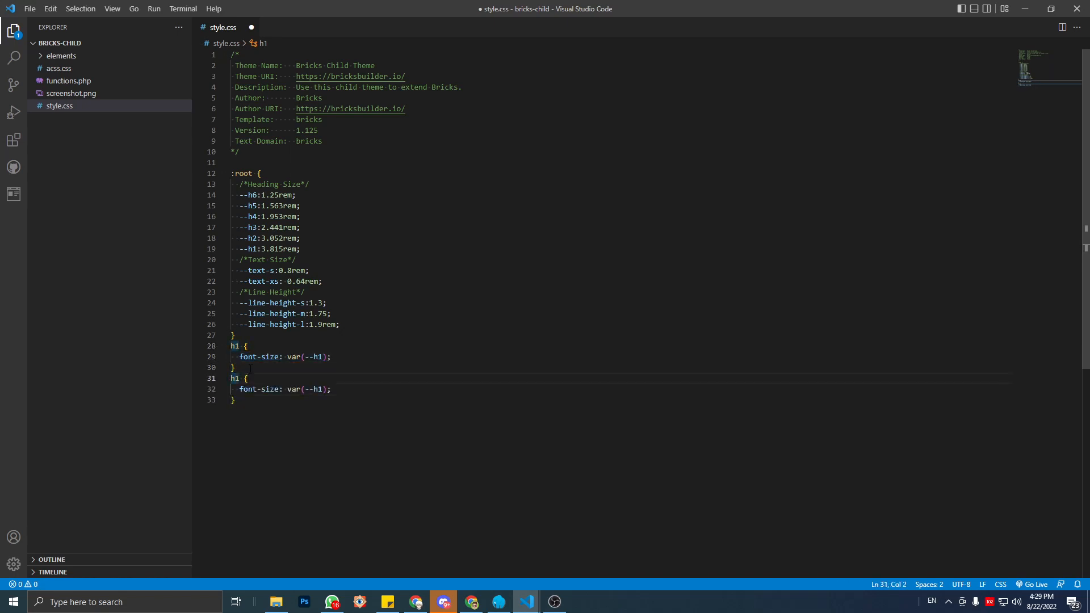
pyautogui.press('BackSpace')
pyautogui.write('2')
# Set the h2 rule's font-size to var(--h2).
pyautogui.click(263, 370)
pyautogui.click(323, 390)
pyautogui.press('BackSpace')
pyautogui.write('1')
pyautogui.press('BackSpace')
pyautogui.write('2')
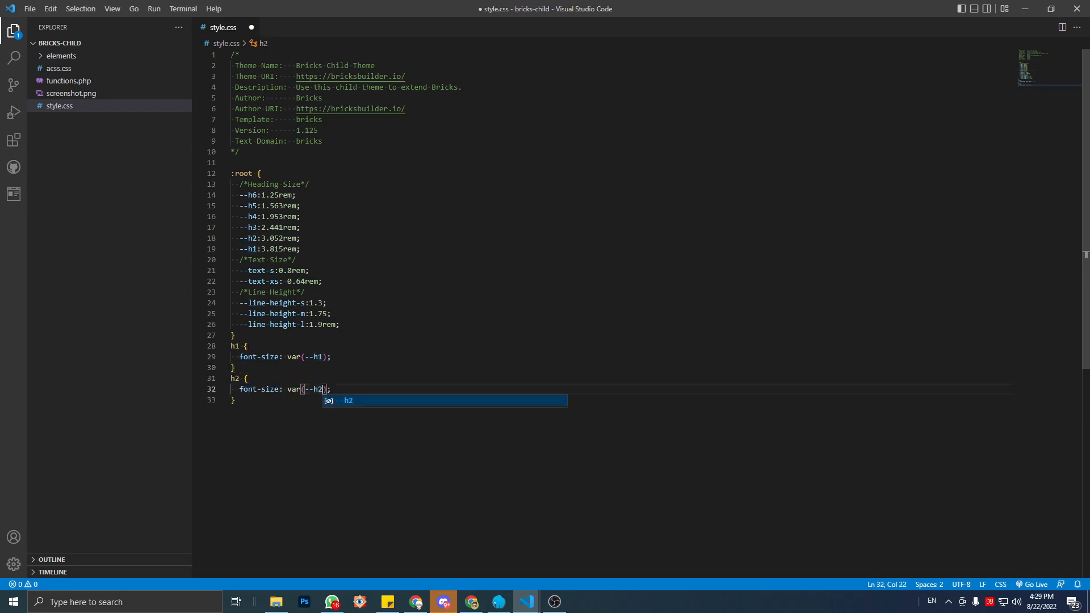
pyautogui.press('Escape')
# Add an h3 rule below the h2 rule with font-size set to var(--h3).
pyautogui.press('Down')
pyautogui.press('Return')
pyautogui.write('h3 ')
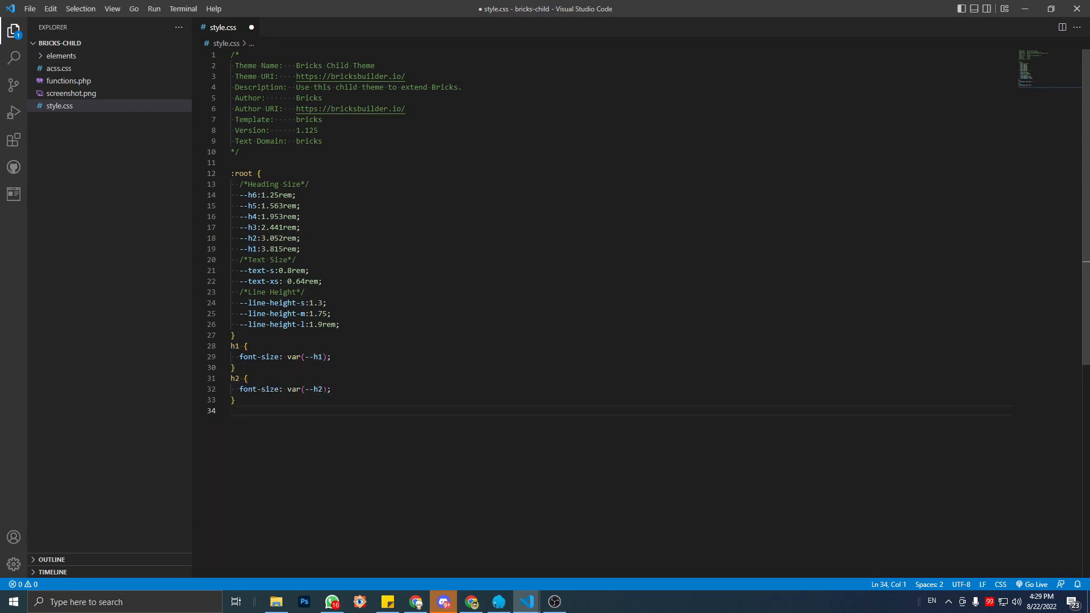
pyautogui.write('{')
pyautogui.press('Return')
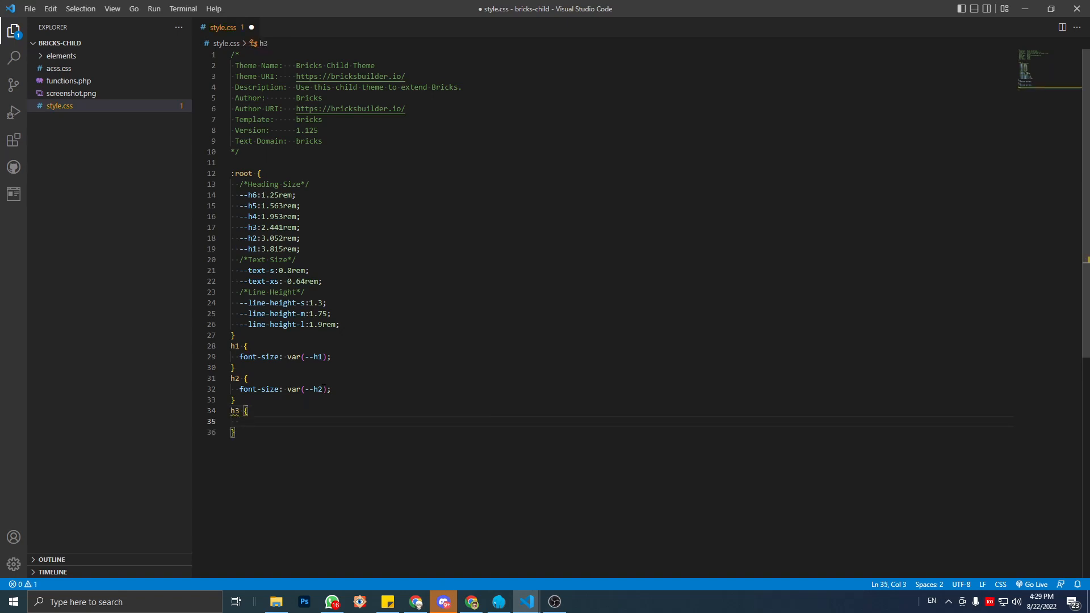
pyautogui.write('font')
pyautogui.press('Down')
pyautogui.press('Return')
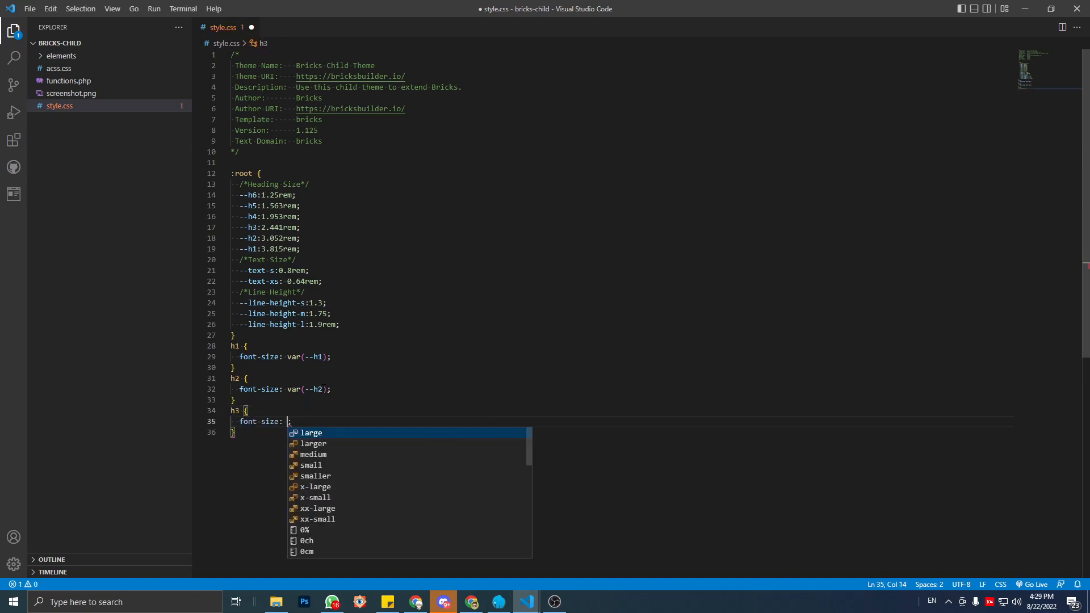
pyautogui.write('var(')
pyautogui.press('Down')
pyautogui.press('Down')
pyautogui.press('Return')
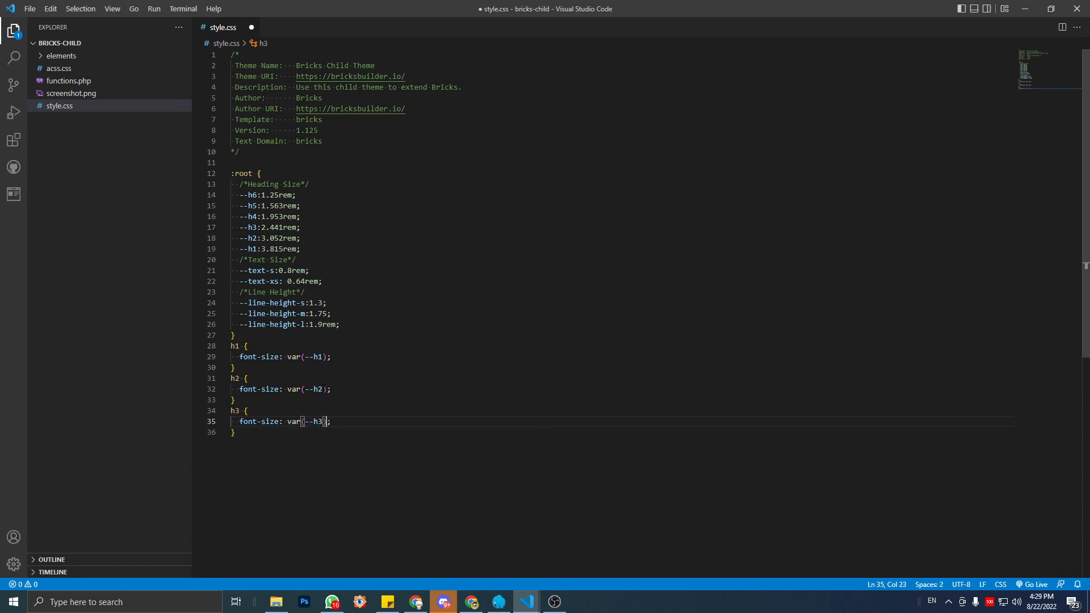
# Add an h4 rule below the h3 rule with font-size set to var(--h4).
pyautogui.press('Down')
pyautogui.press('Return')
pyautogui.write('h4')
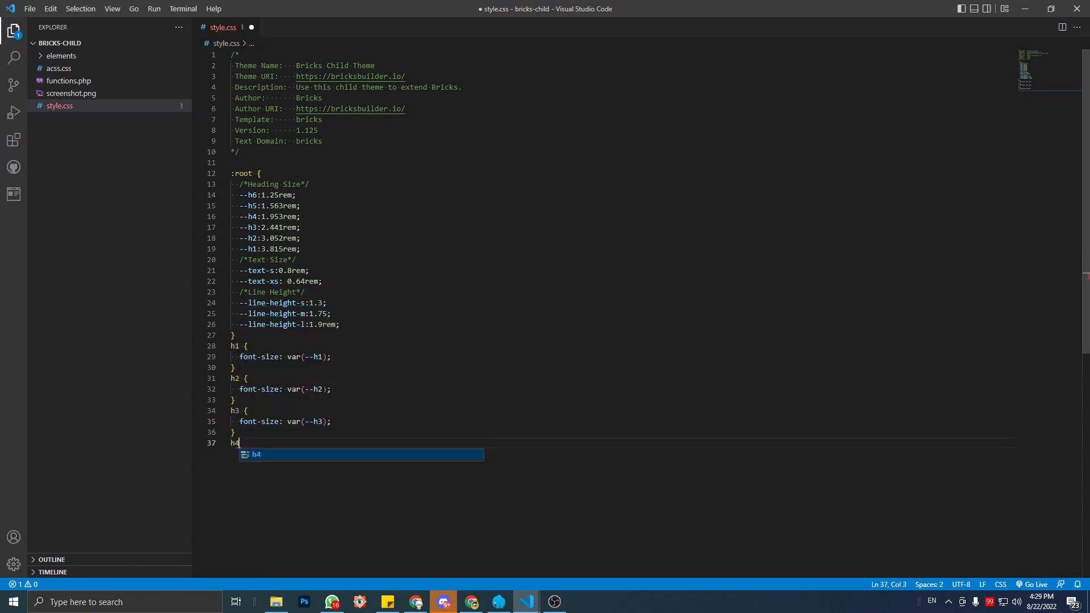
pyautogui.write(' {')
pyautogui.press('Return')
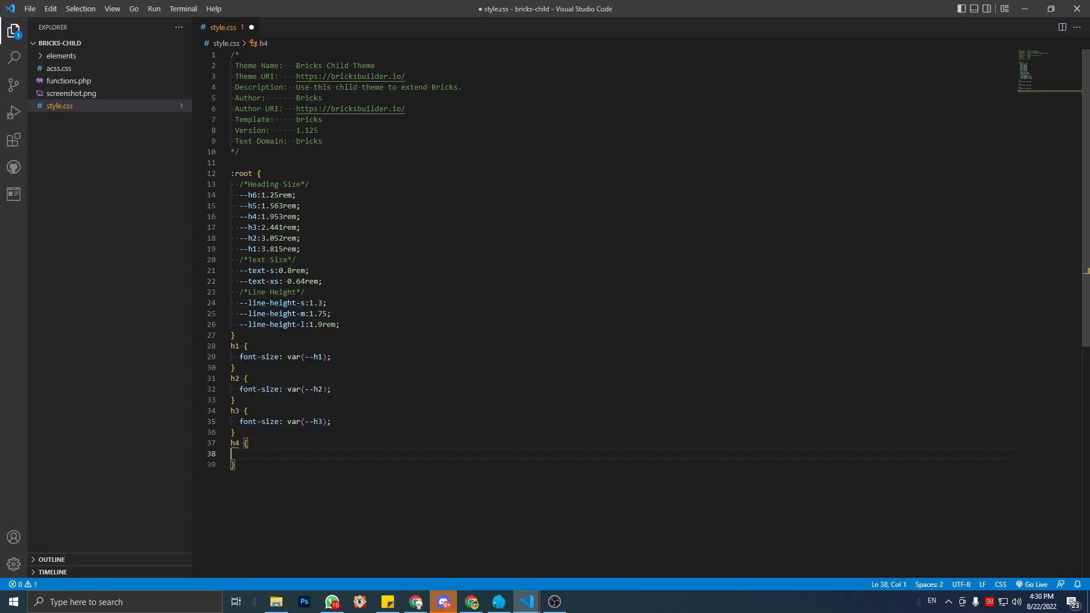
pyautogui.press('Tab')
pyautogui.write('font-s')
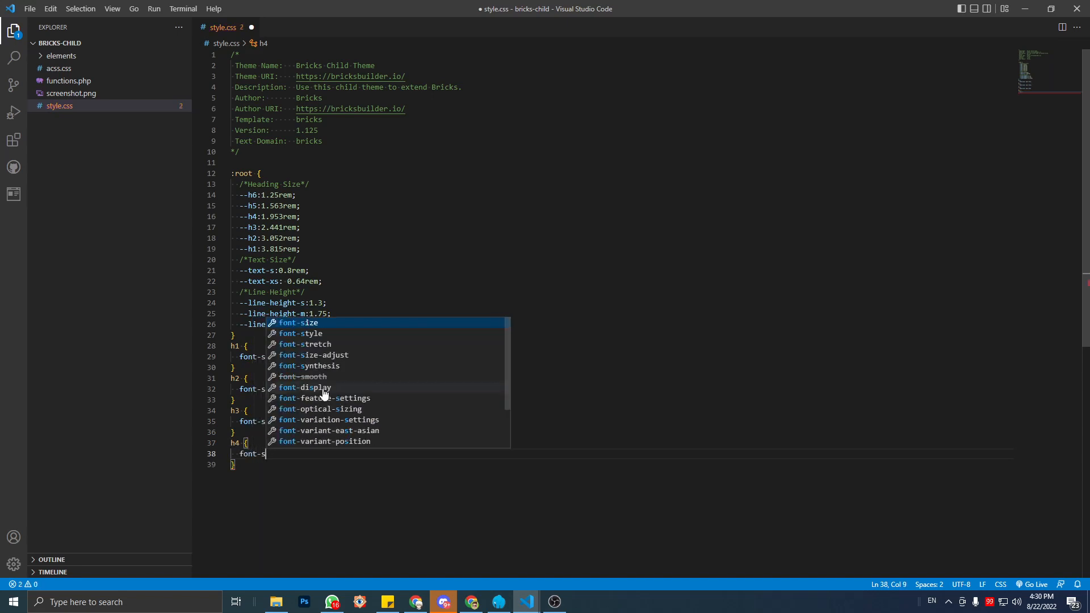
pyautogui.press('Return')
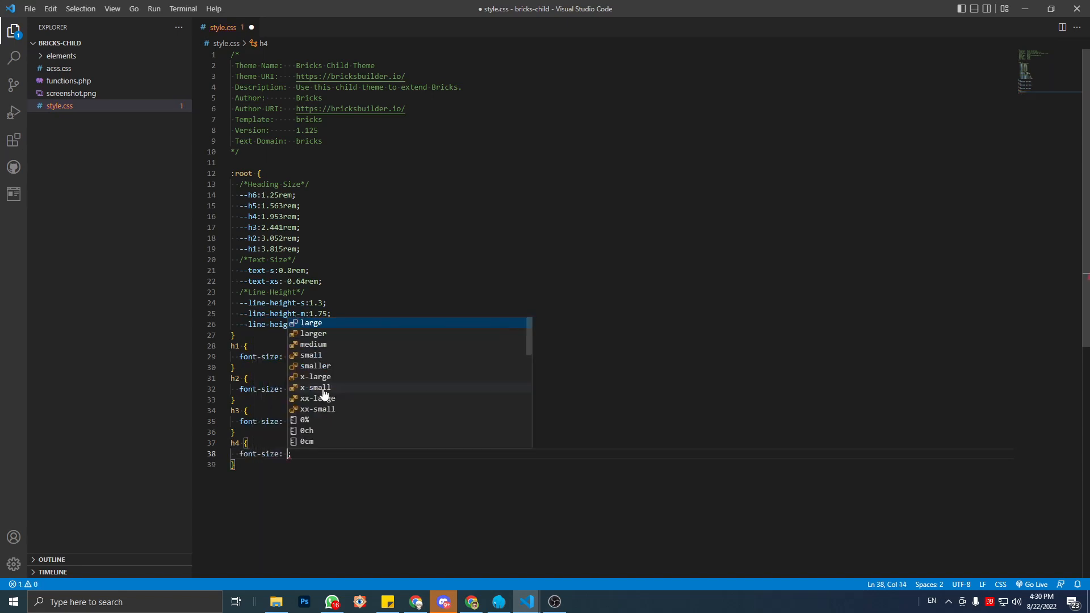
pyautogui.write('--')
pyautogui.press('Down')
pyautogui.press('Down')
pyautogui.press('Down')
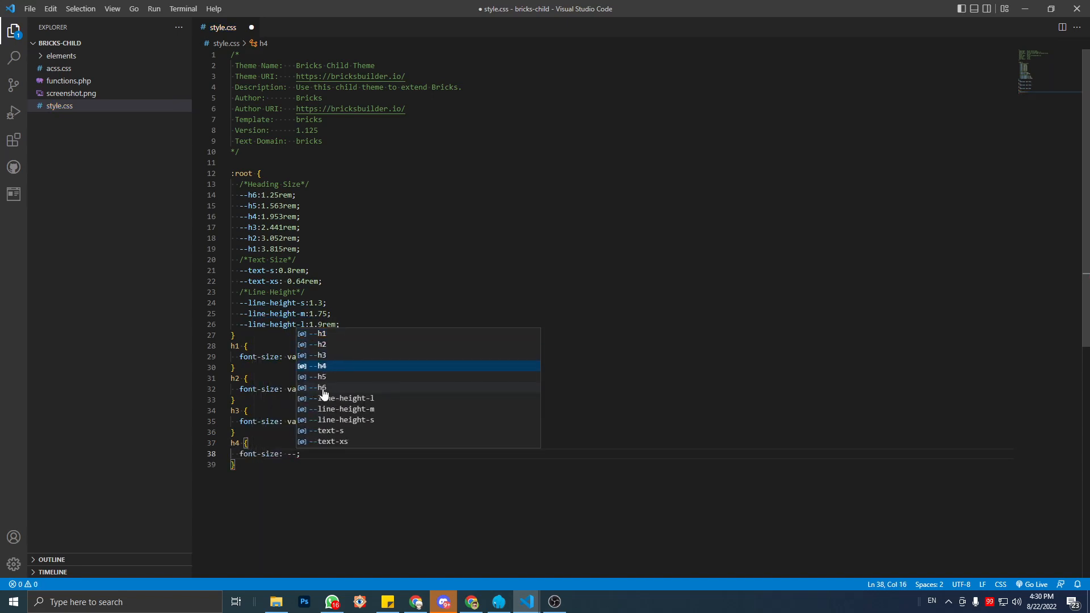
pyautogui.press('Return')
# Add an h5 rule with a font-size property below the h4 rule.
pyautogui.press('Down')
pyautogui.press('Return')
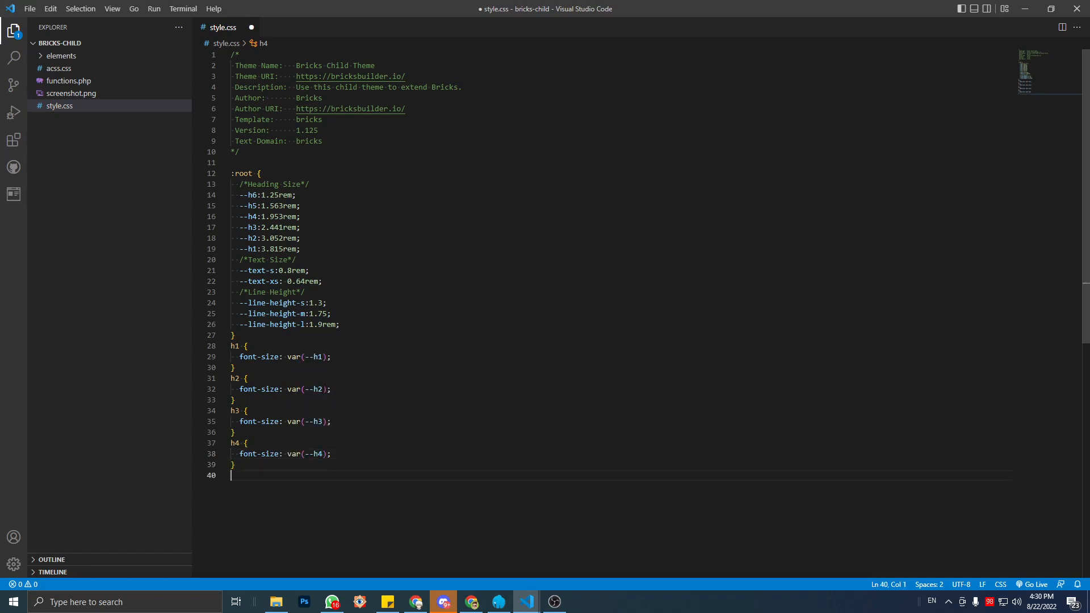
pyautogui.write('h5 {')
pyautogui.press('Return')
pyautogui.write('font')
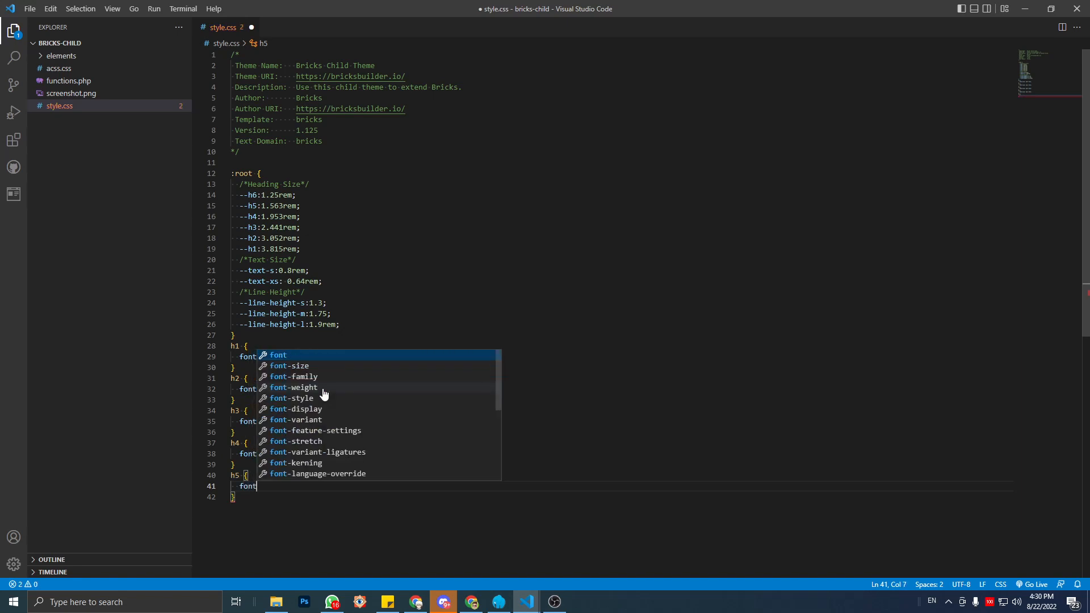
pyautogui.press('Down')
pyautogui.press('Return')
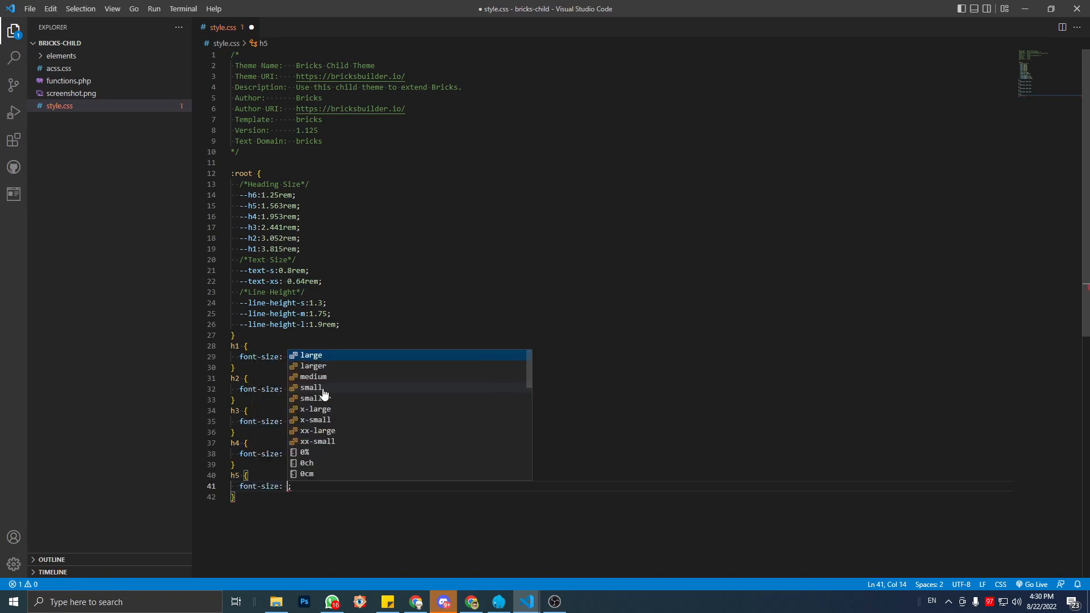
# Set the h5 rule's font-size to var(--h5).
pyautogui.write('5-5')
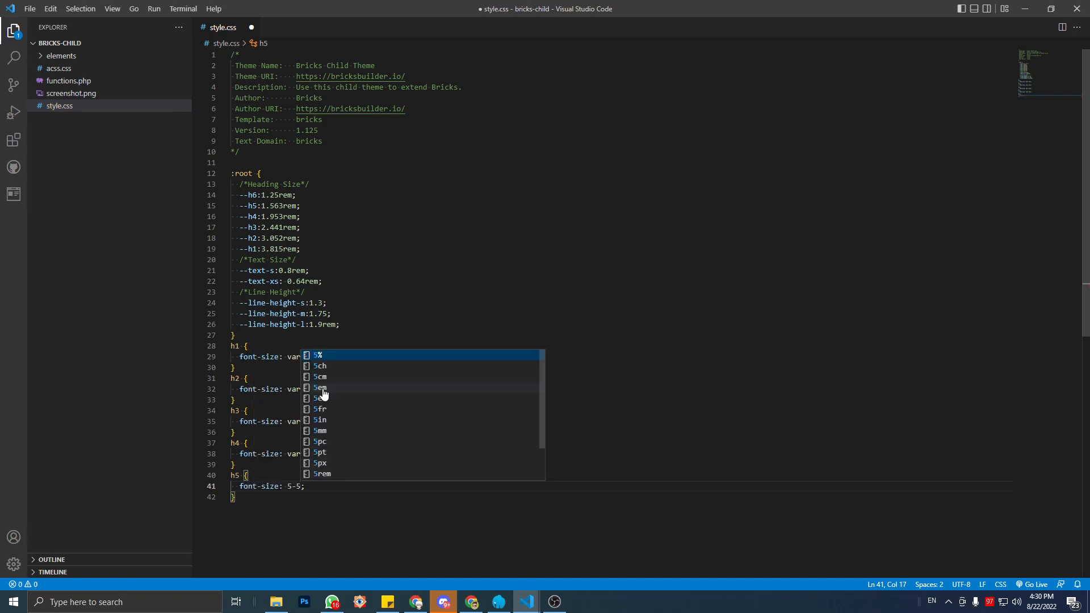
pyautogui.press('BackSpace')
pyautogui.press('BackSpace')
pyautogui.press('BackSpace')
pyautogui.write('--')
pyautogui.press('Down')
pyautogui.press('Down')
pyautogui.press('Down')
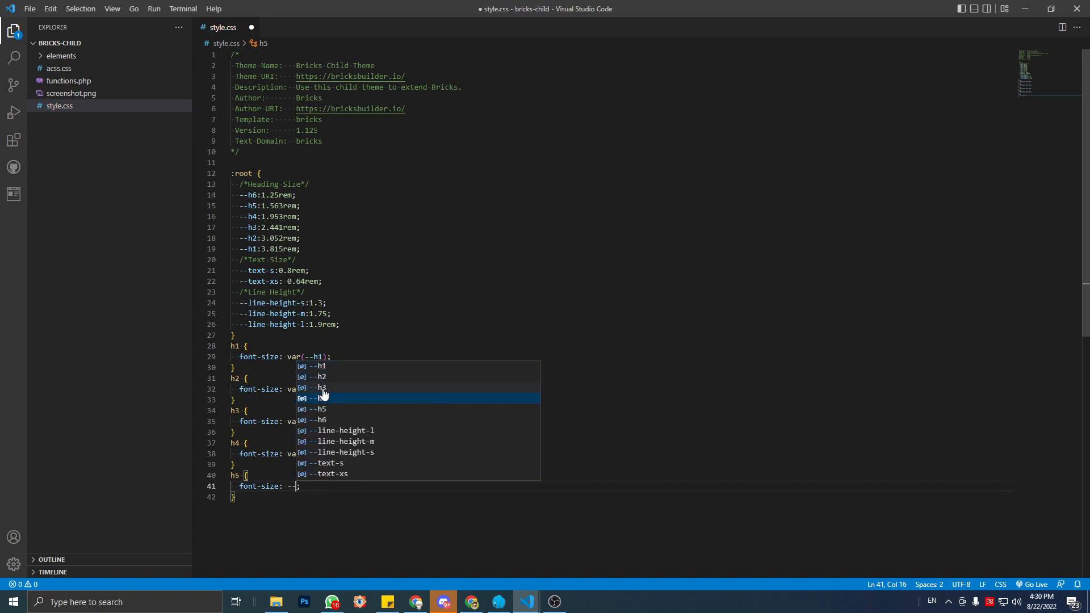
pyautogui.press('Down')
pyautogui.press('Return')
# Complete the h5 rule's var(--h5) font-size value and open another rule with the selector h5 below it.
pyautogui.press('Down')
pyautogui.press('Return')
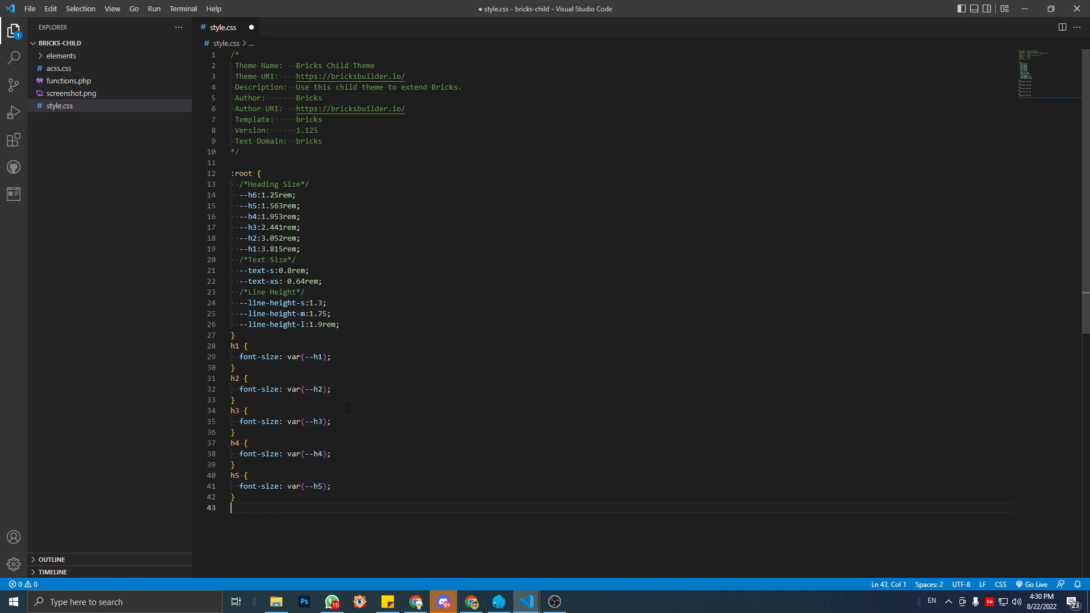
pyautogui.write('h5 {')
pyautogui.press('Return')
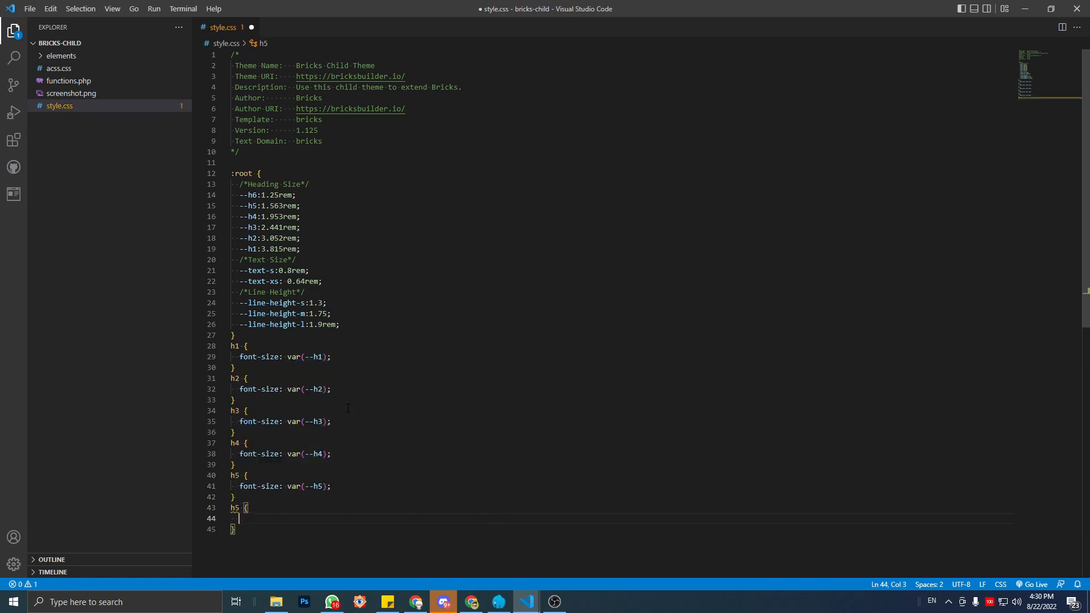
# Give the new last rule a font-size of var(--h6).
pyautogui.write('font-s')
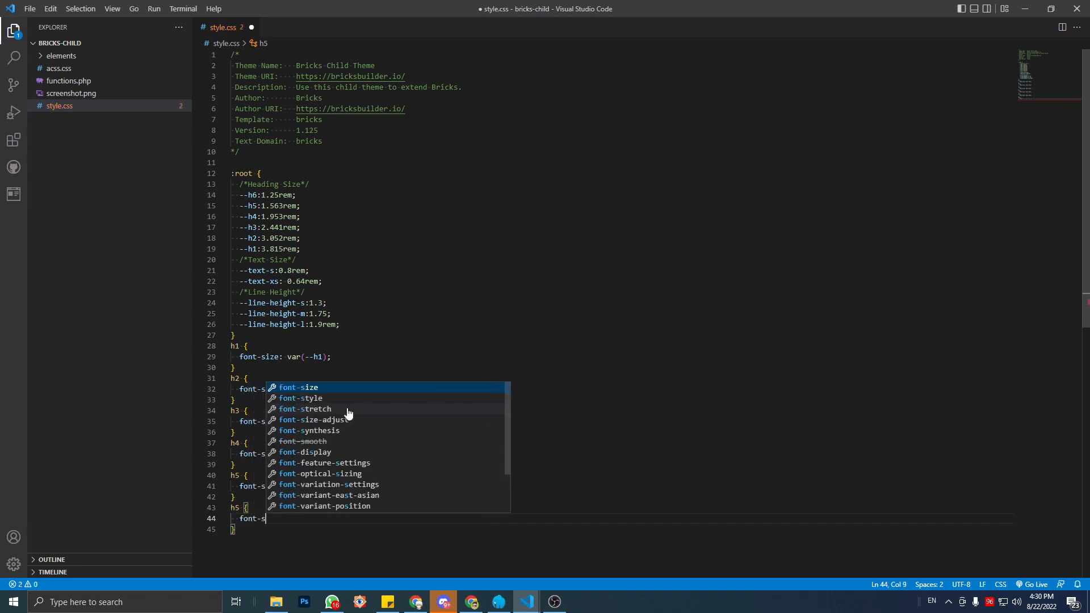
pyautogui.press('Return')
pyautogui.press('Down')
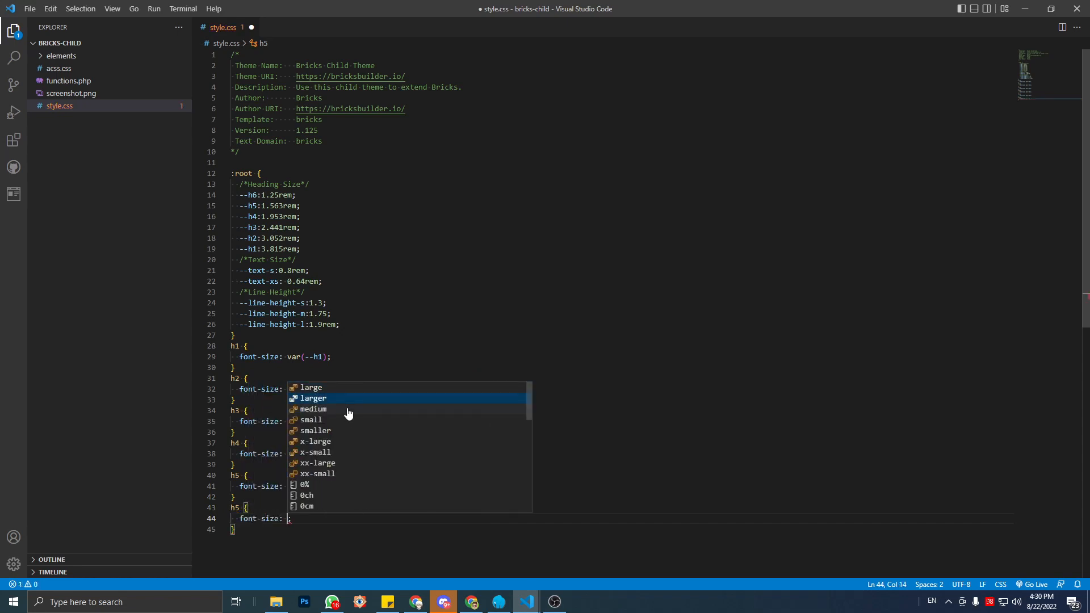
pyautogui.write('--')
pyautogui.press('Down')
pyautogui.press('Down')
pyautogui.press('Down')
pyautogui.press('Down')
pyautogui.press('Down')
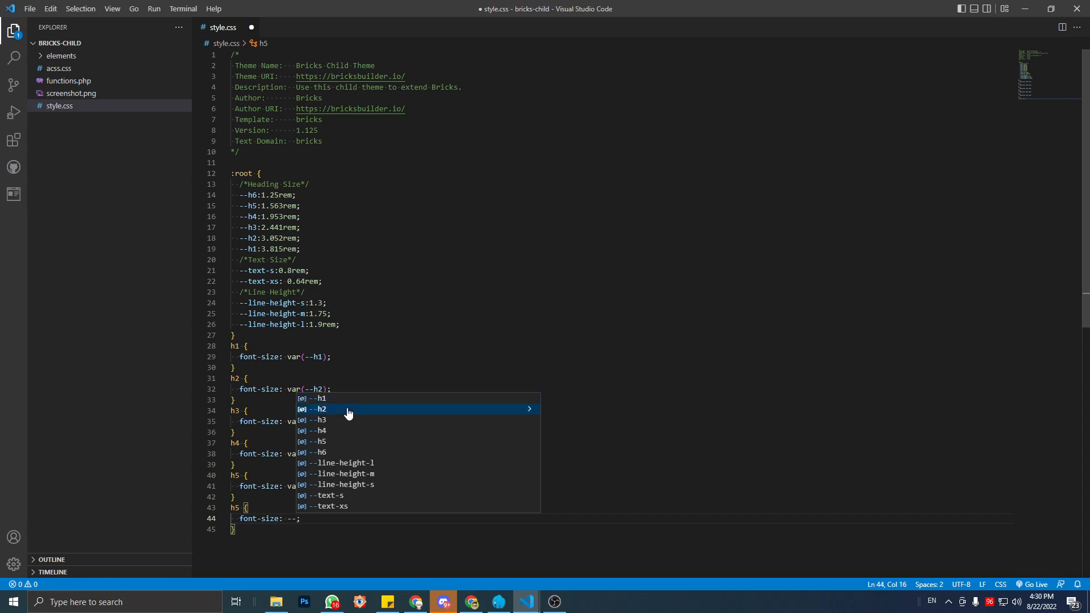
pyautogui.press('Return')
pyautogui.press('Down')
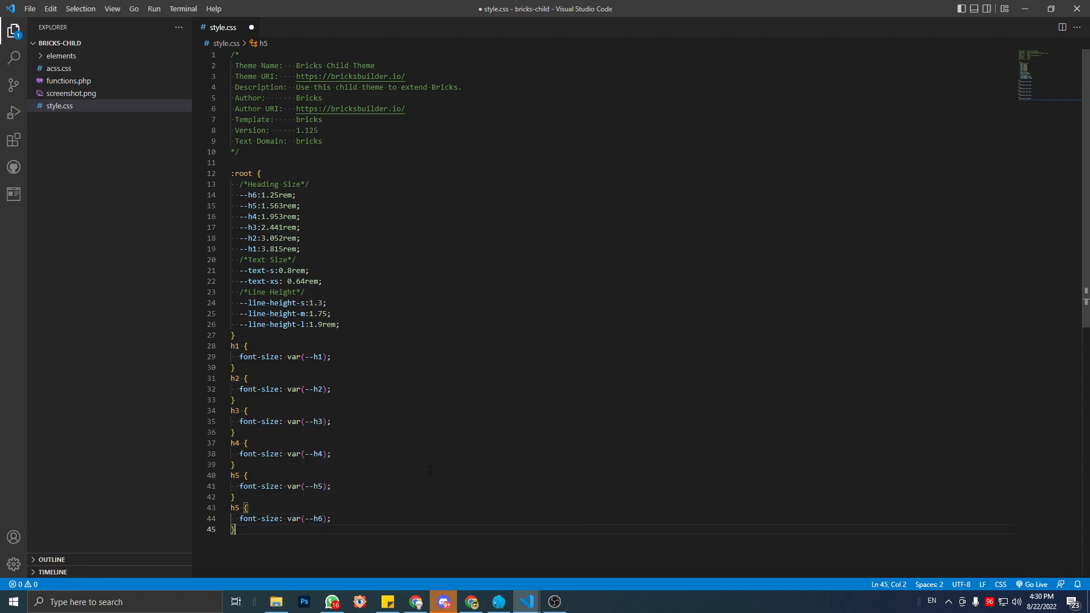
# Save the stylesheet and change the last rule's selector to h6.
pyautogui.hotkey('ctrl', 's')
pyautogui.press('Up')
pyautogui.press('Up')
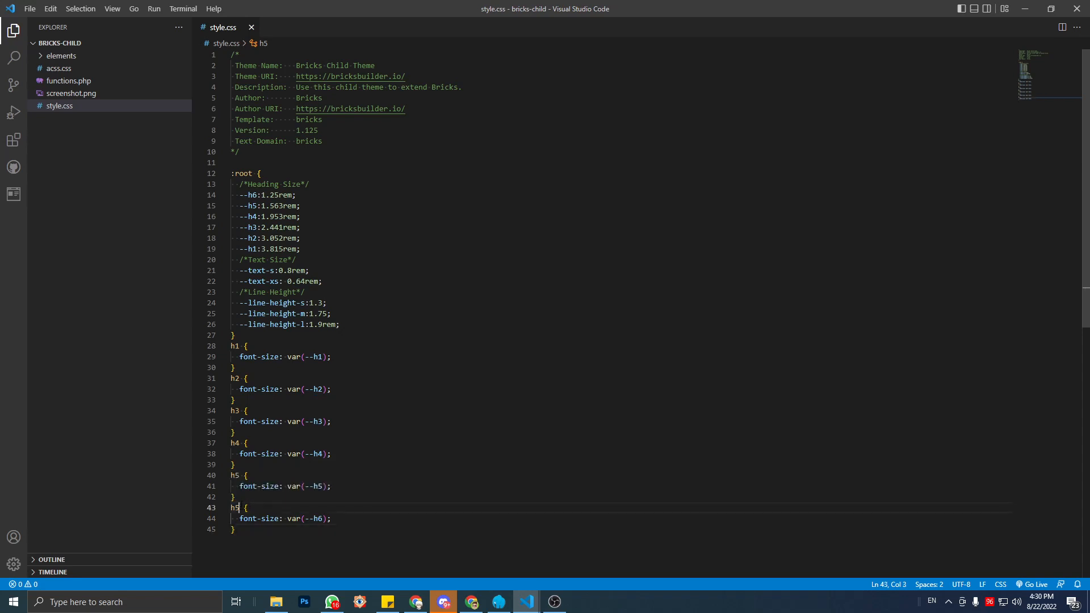
pyautogui.press('Delete')
pyautogui.write('6')
pyautogui.click(264, 494)
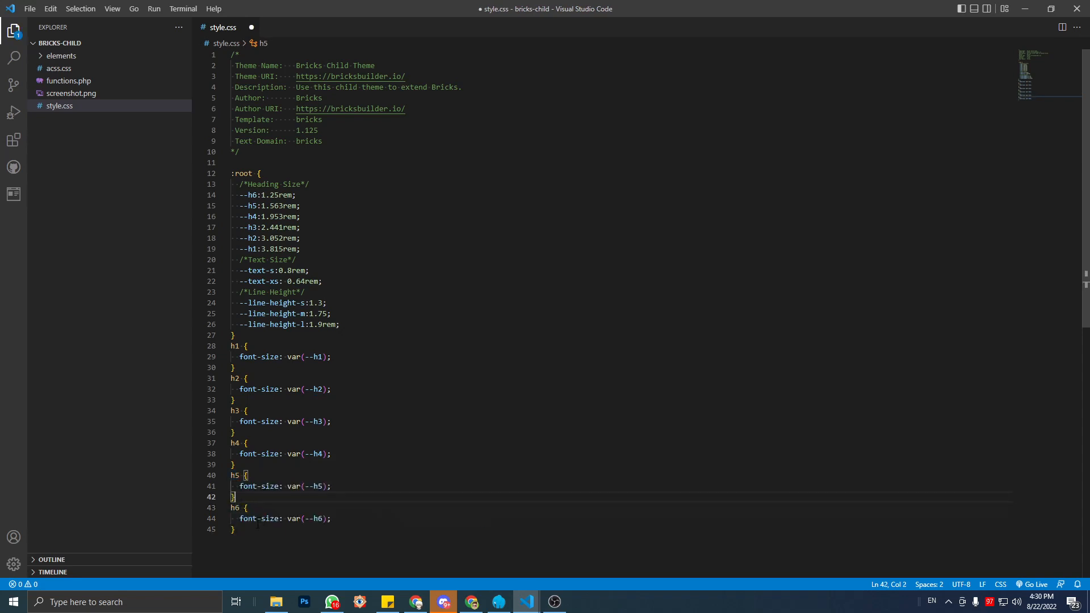
# Add an empty p rule below the h6 rule.
pyautogui.click(257, 527)
pyautogui.press('Return')
pyautogui.write('p {')
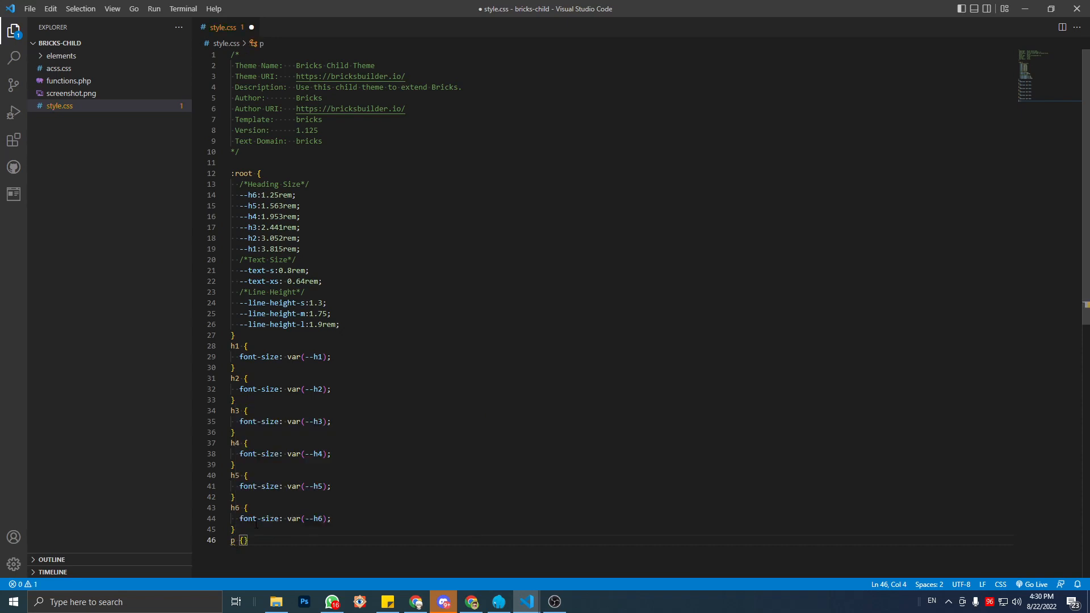
pyautogui.press('Return')
# Duplicate the --text-s variable in the Text Size group and turn the upper copy into --text-base:1rem.
pyautogui.click(311, 264)
pyautogui.click(317, 271)
pyautogui.hotkey('ctrl', 'shift', 'Left')
pyautogui.hotkey('ctrl', 'shift', 'Left')
pyautogui.hotkey('ctrl', 'shift', 'Left')
pyautogui.hotkey('ctrl', 'shift', 'Left')
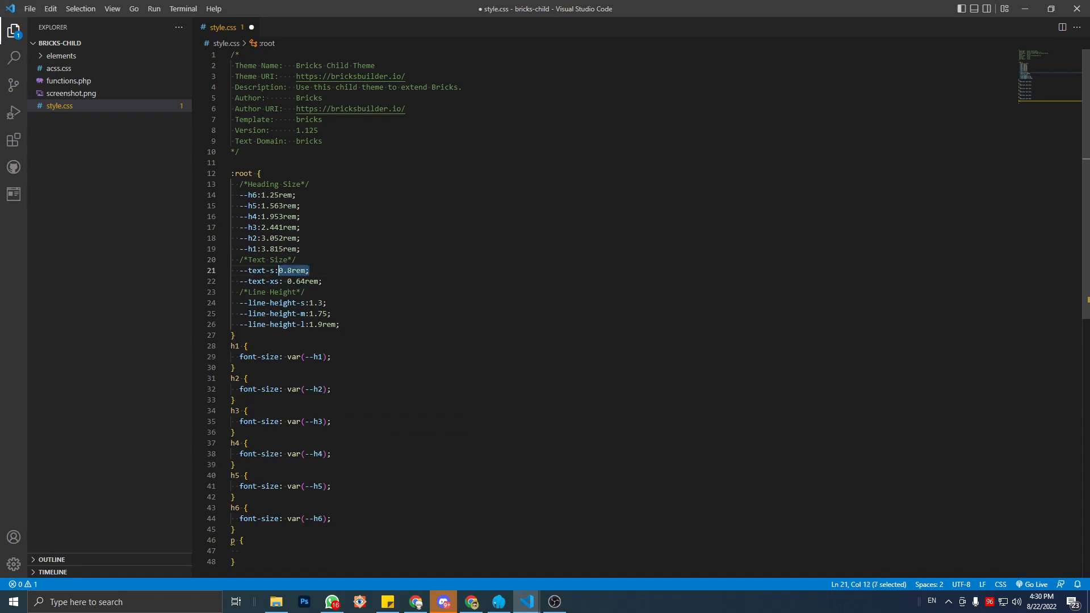
pyautogui.click(328, 272)
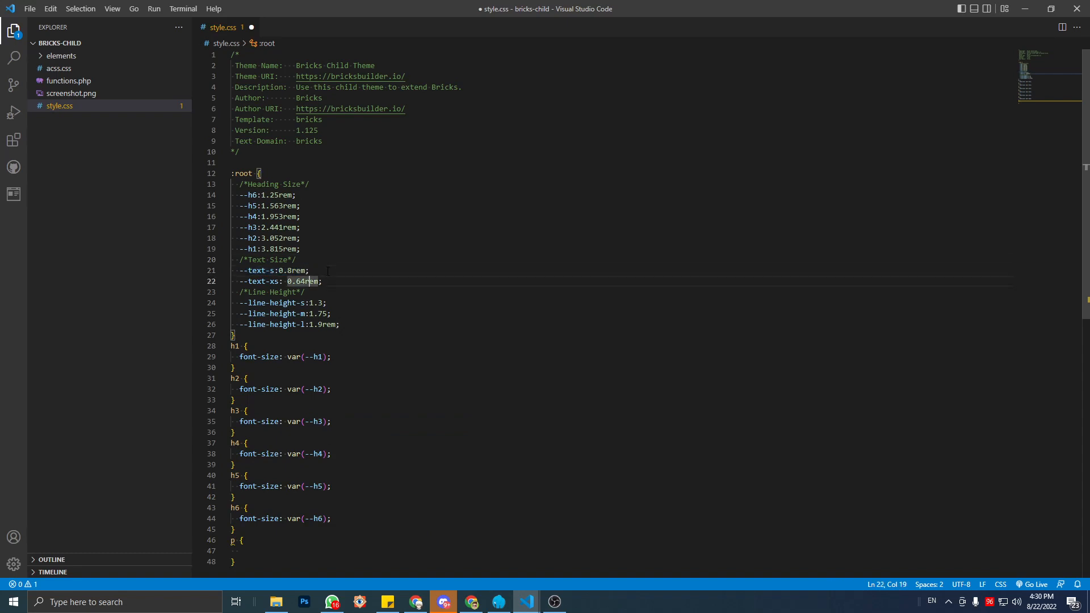
pyautogui.hotkey('shift', 'alt', 'Up')
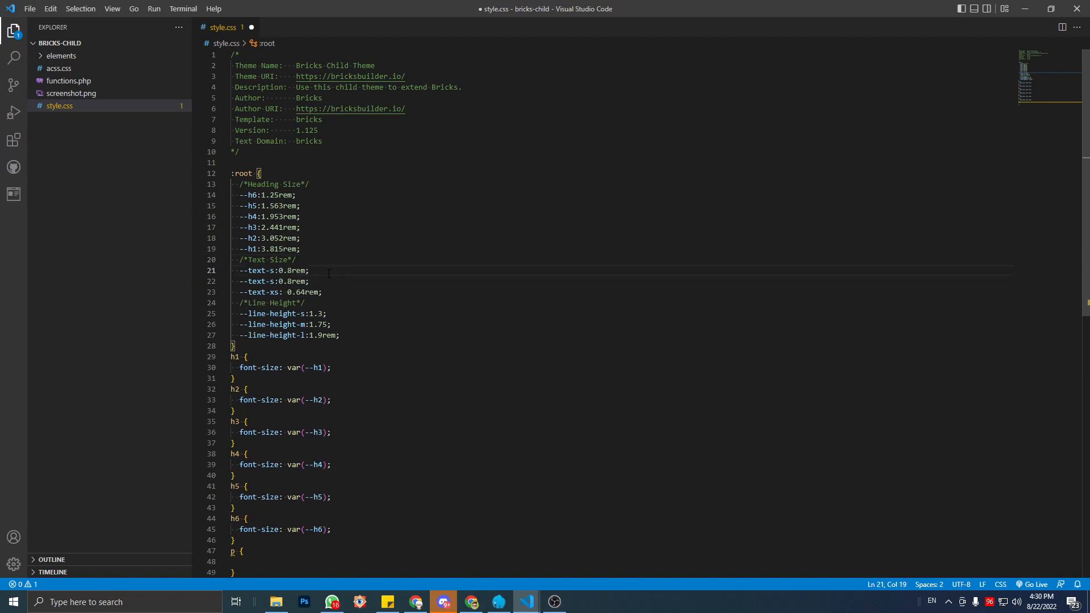
pyautogui.click(278, 271)
pyautogui.press('BackSpace')
pyautogui.write('base')
pyautogui.press('BackSpace')
pyautogui.press('BackSpace')
pyautogui.press('BackSpace')
pyautogui.write('1')
# Set the p rule's font-size to var(--text-base) and save the stylesheet.
pyautogui.click(276, 558)
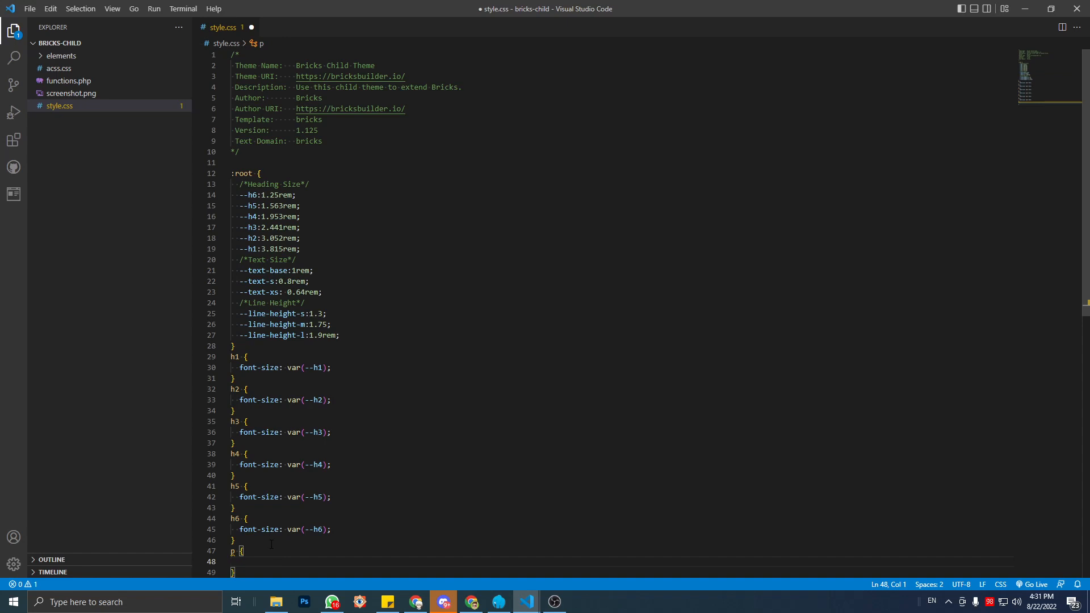
pyautogui.write('font')
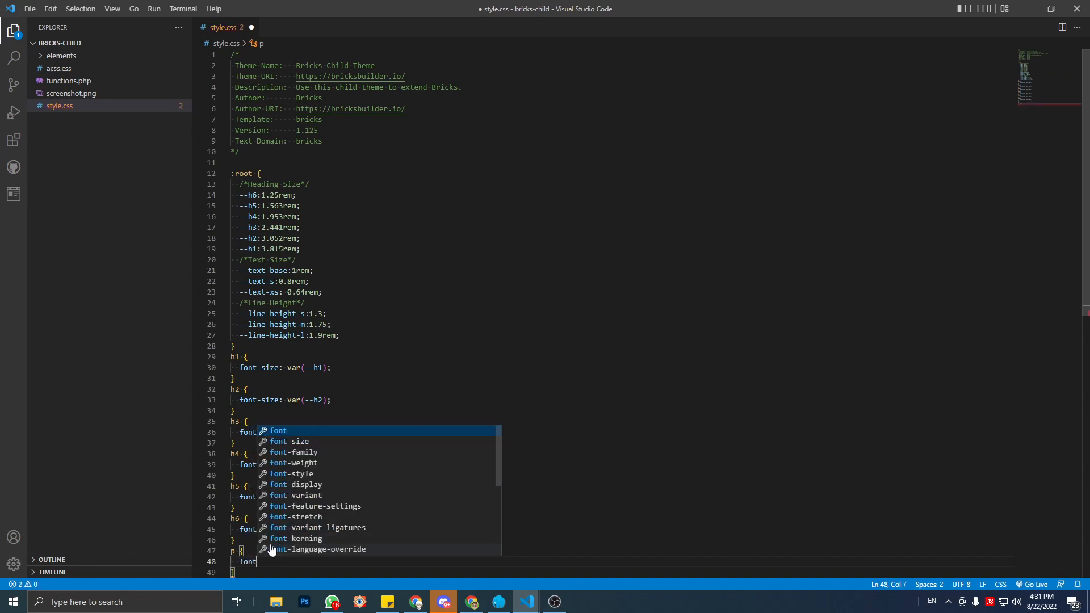
pyautogui.press('Down')
pyautogui.press('Return')
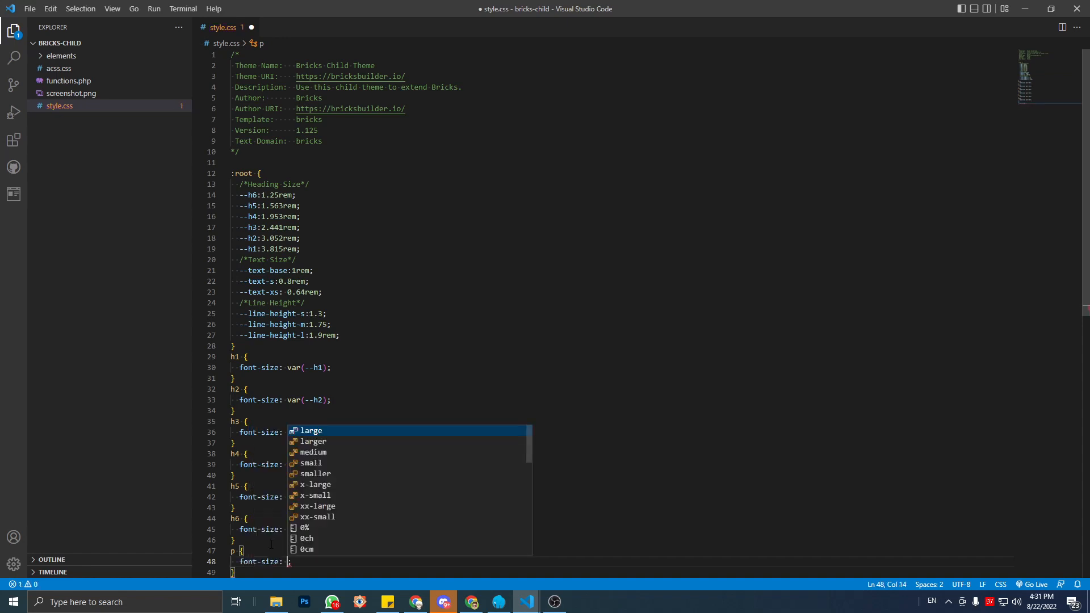
pyautogui.write('--')
pyautogui.press('Down')
pyautogui.press('Down')
pyautogui.press('Down')
pyautogui.press('Down')
pyautogui.press('Down')
pyautogui.press('Down')
pyautogui.press('Down')
pyautogui.press('Down')
pyautogui.press('Down')
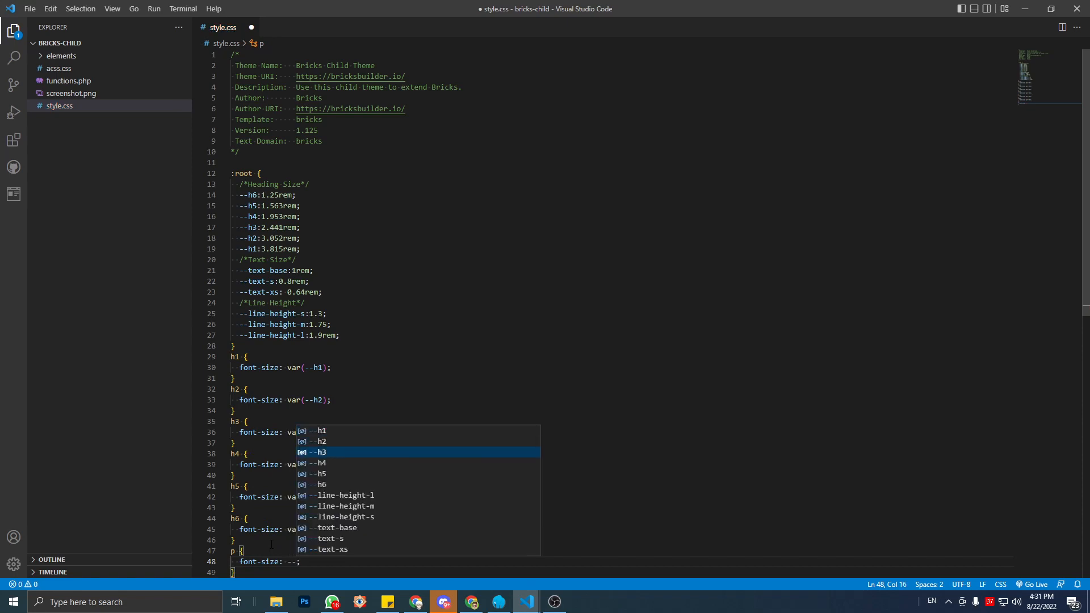
pyautogui.press('Return')
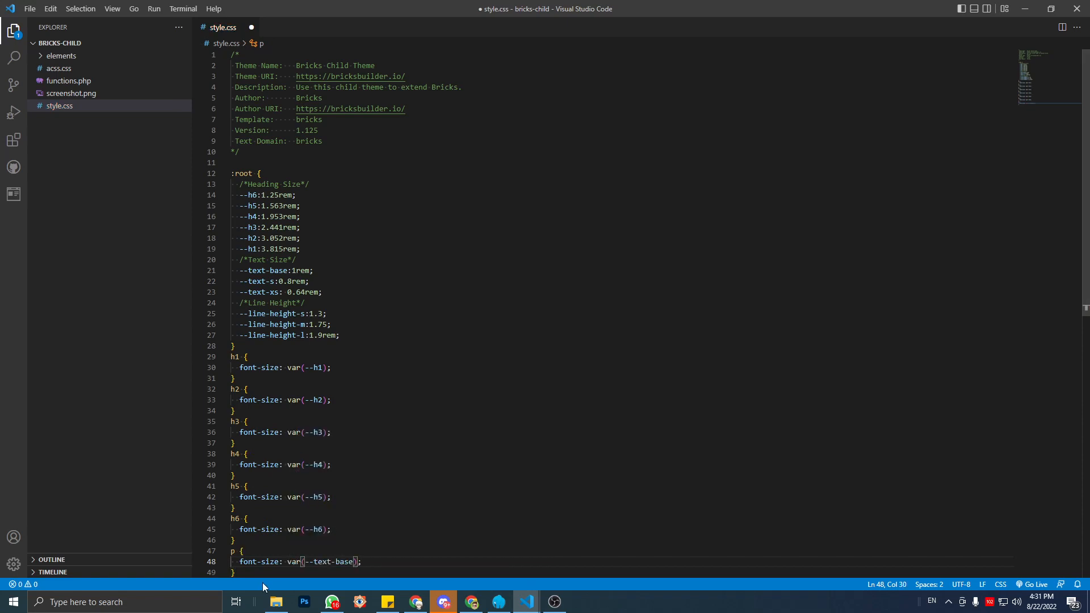
pyautogui.hotkey('ctrl', 's')
pyautogui.click(244, 453)
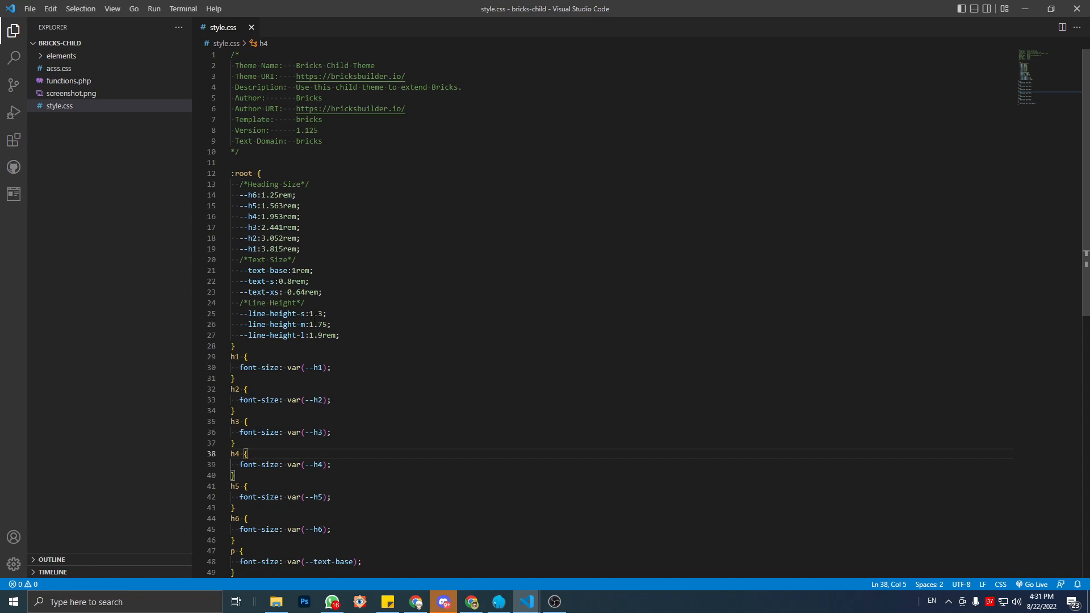
pyautogui.click(349, 324)
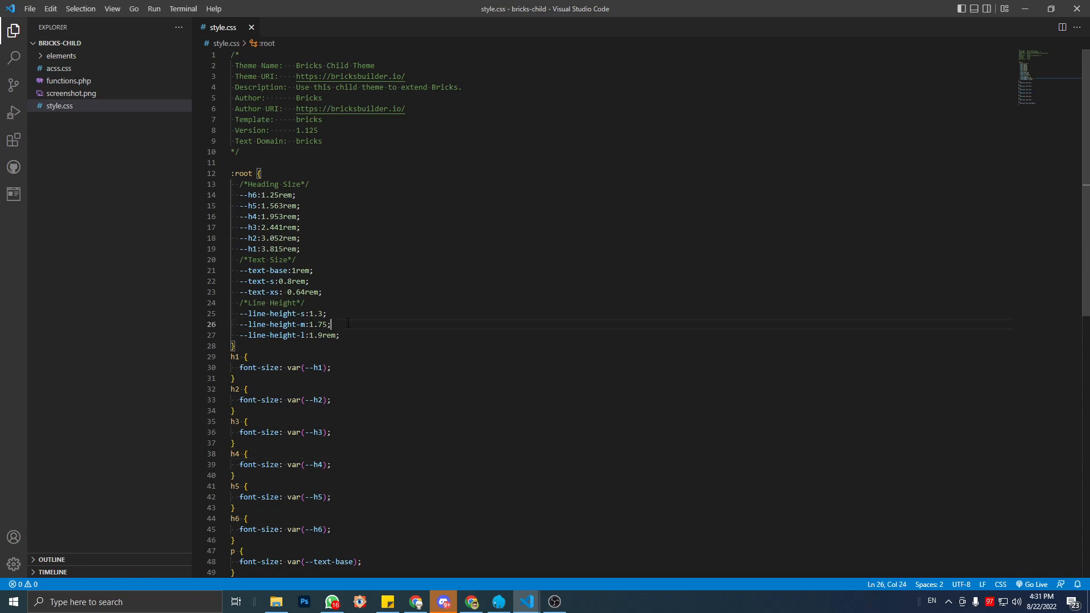
pyautogui.moveTo(335, 314); pyautogui.dragTo(269, 313)
pyautogui.click(270, 314)
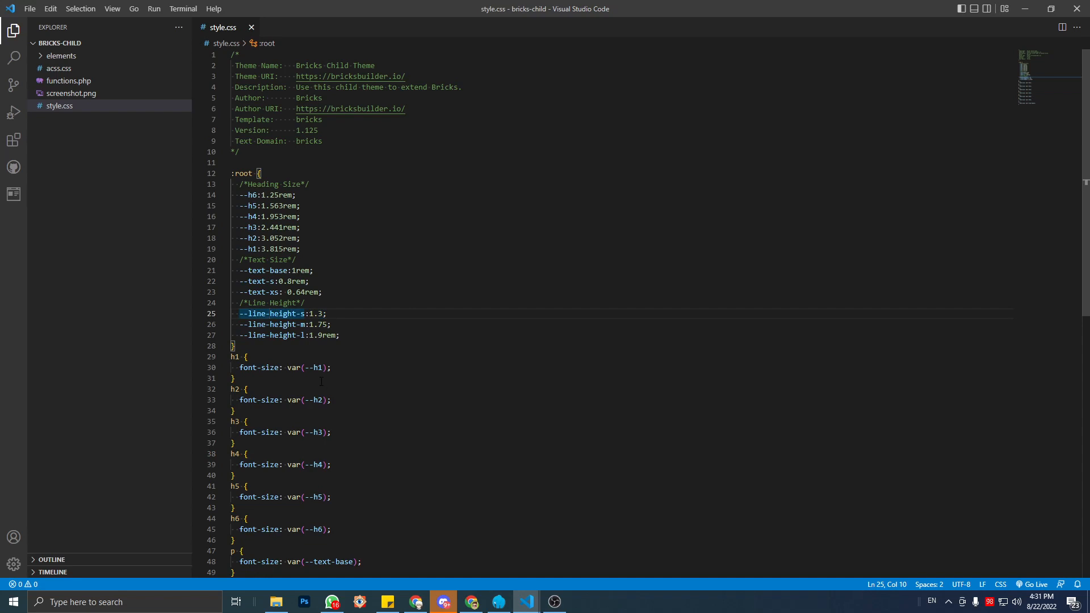
# Add an empty rule for the grouped selector h1, h2, h3, h4, h5, h6 directly below the :root block.
pyautogui.click(270, 348)
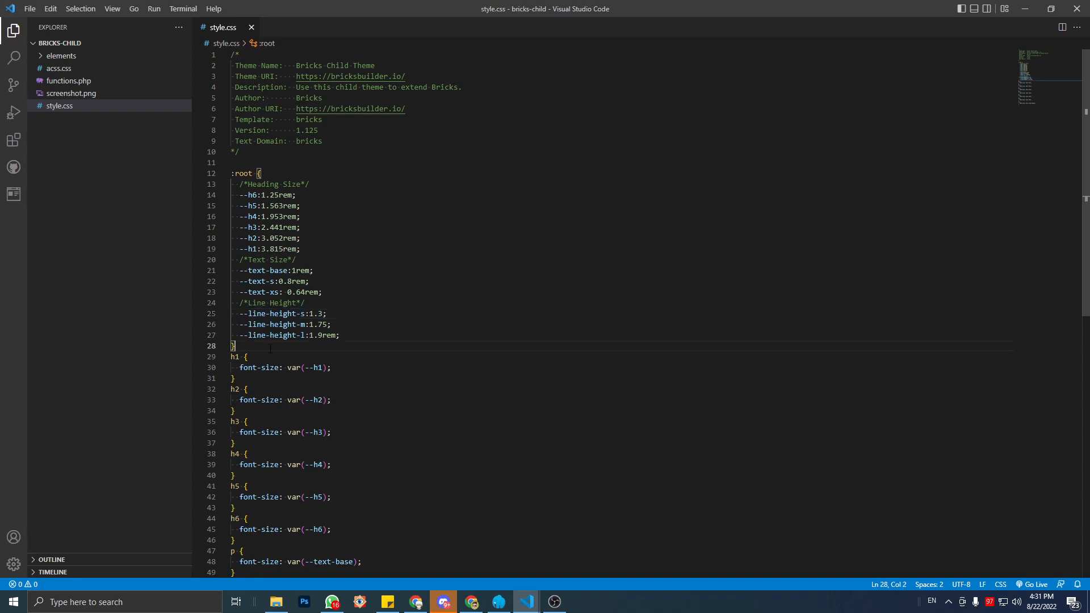
pyautogui.press('Return')
pyautogui.write('h2')
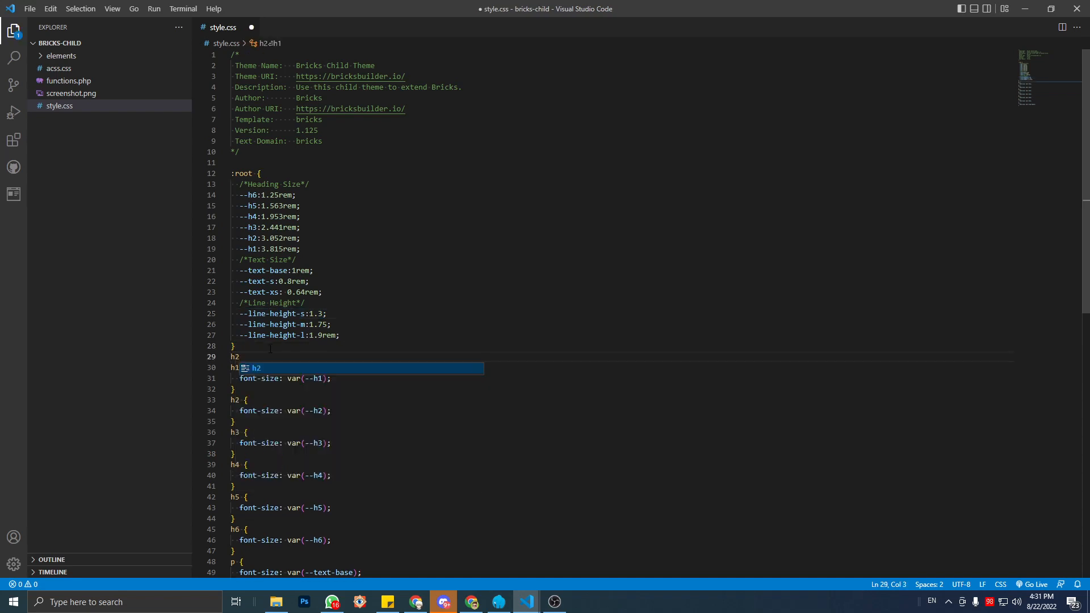
pyautogui.press('BackSpace')
pyautogui.press('BackSpace')
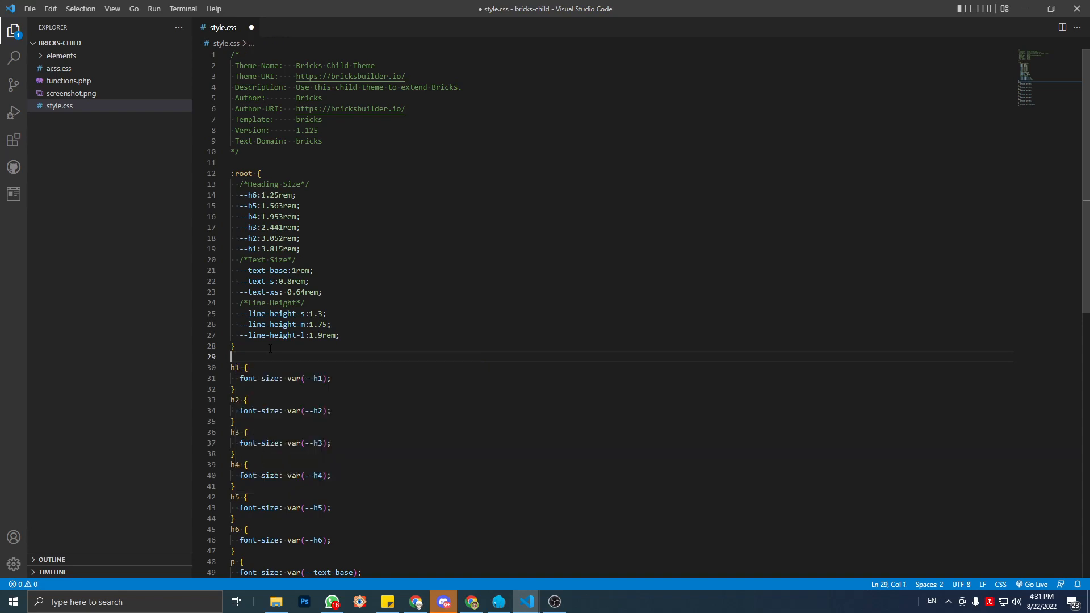
pyautogui.write('h1')
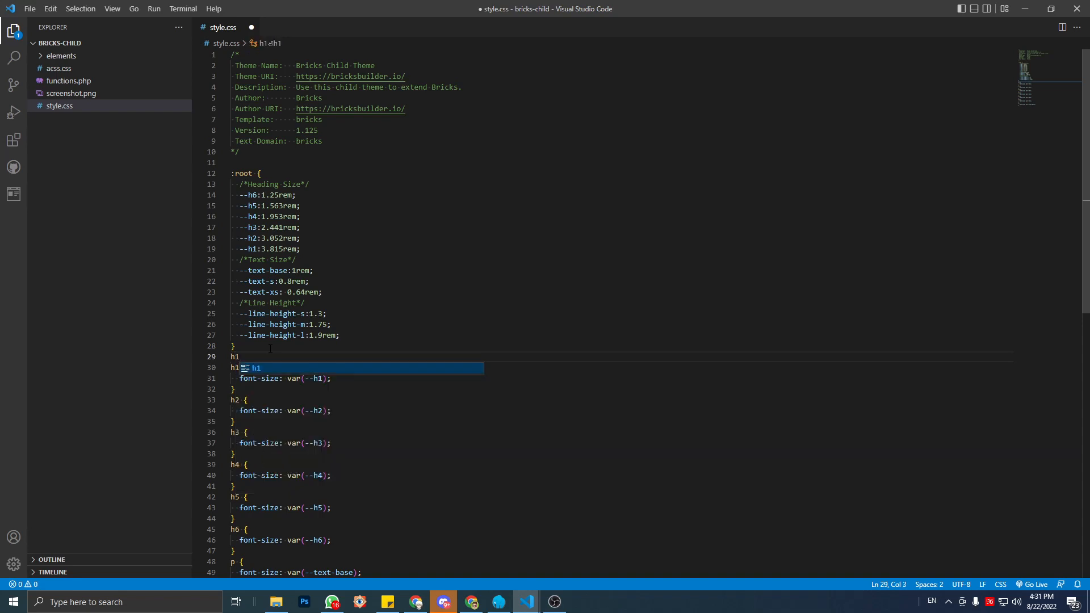
pyautogui.write(', h2, ')
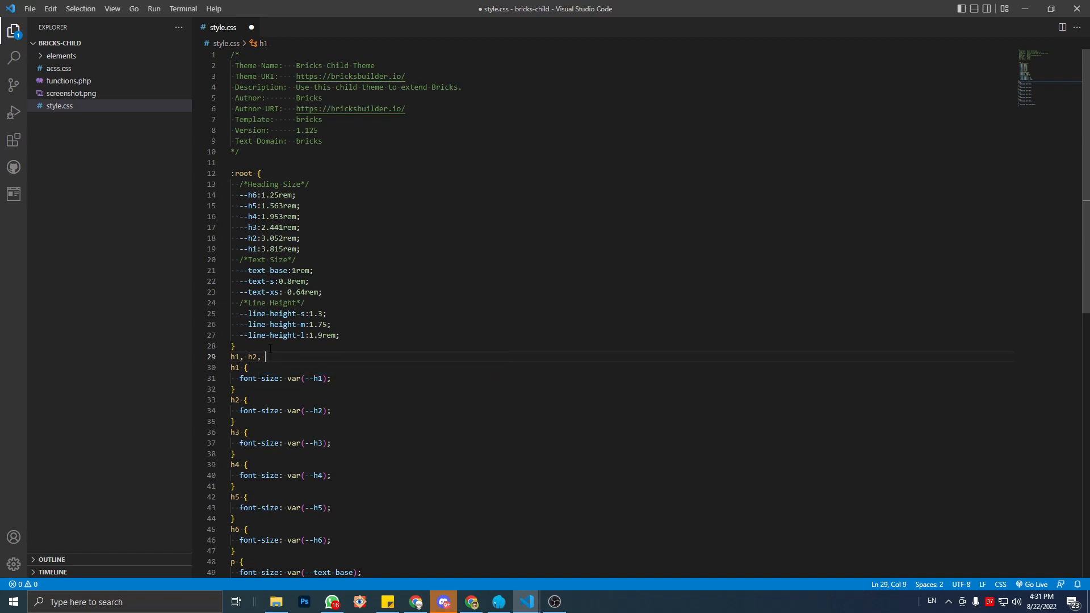
pyautogui.write('h3, h4')
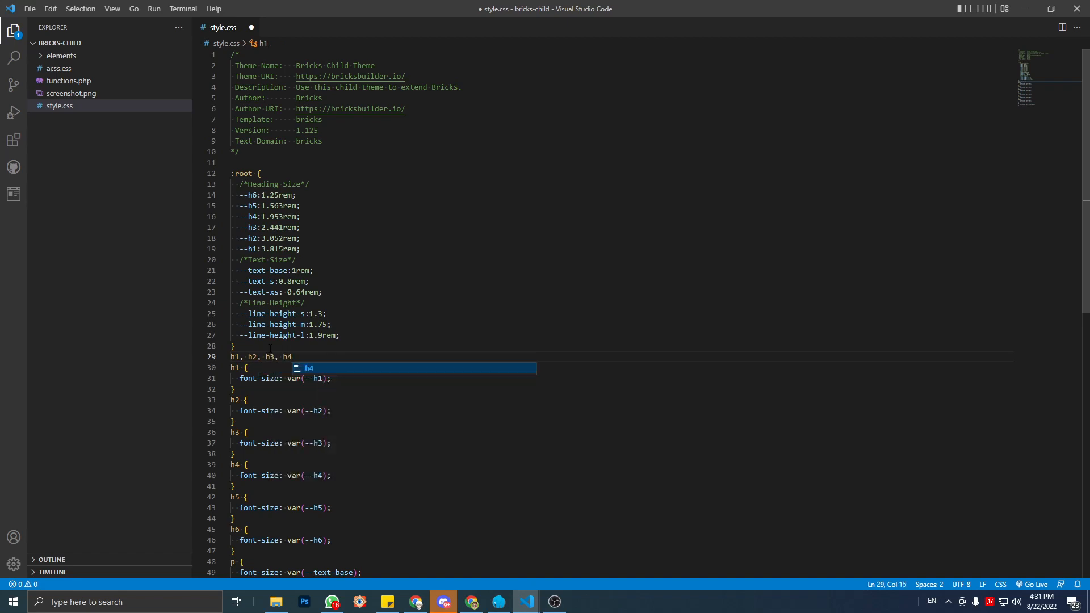
pyautogui.write(', h')
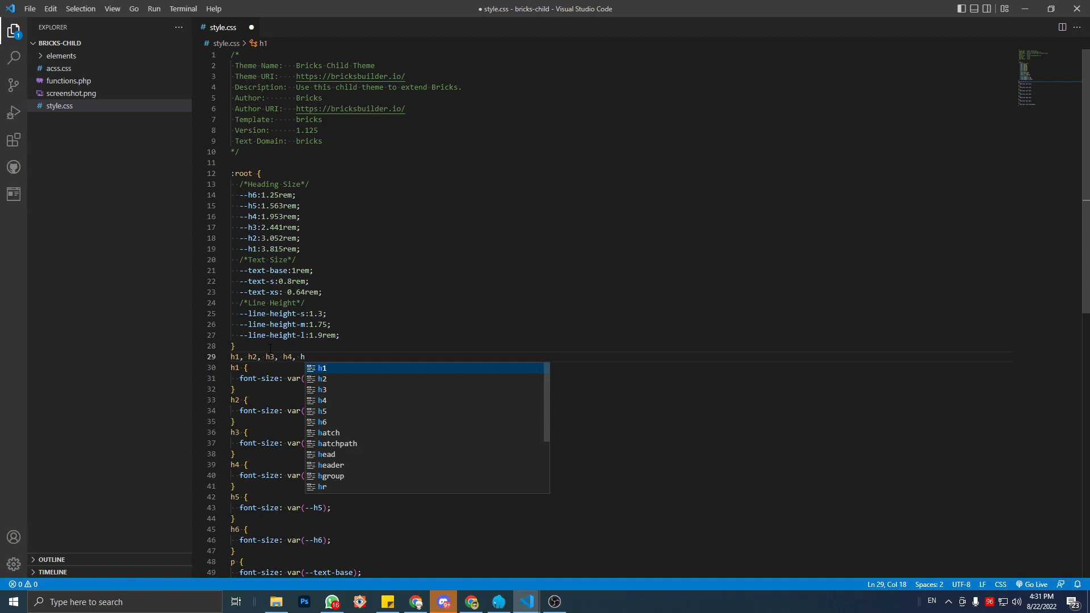
pyautogui.write('5, h')
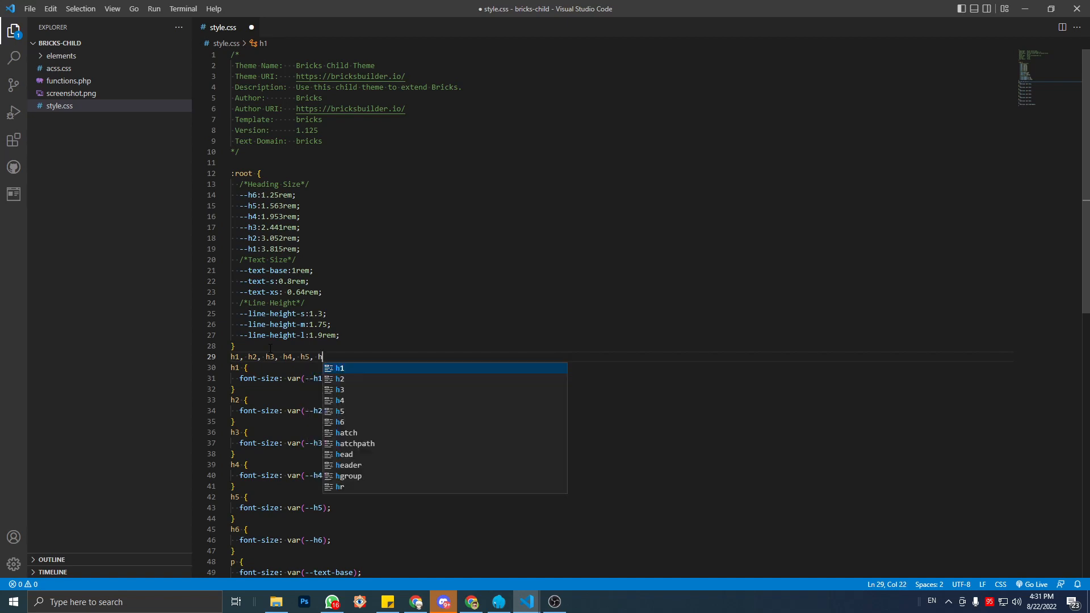
pyautogui.write('6 {')
pyautogui.press('Return')
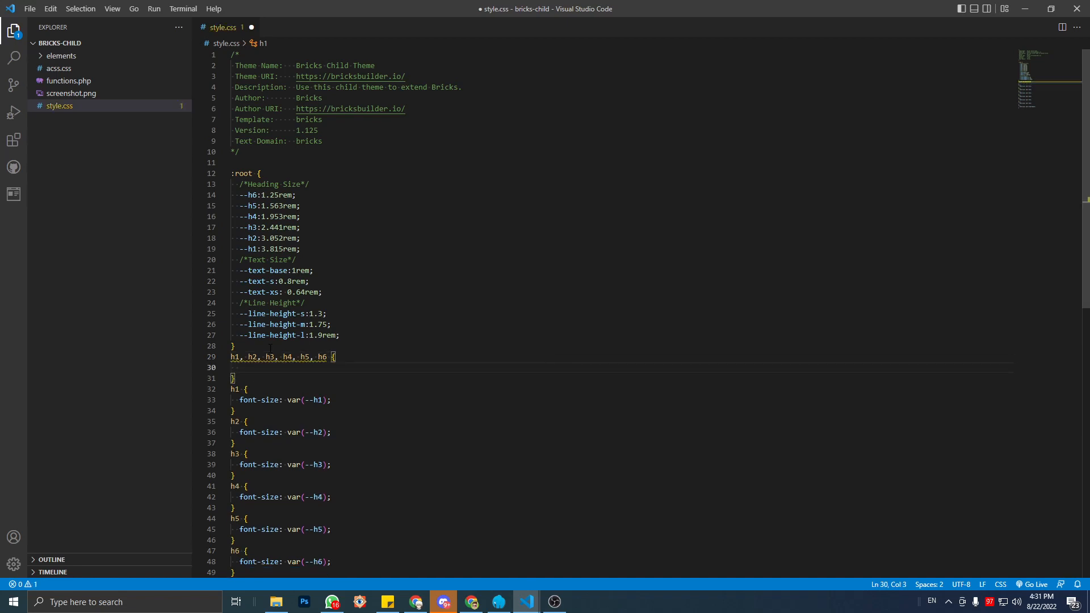
# Set the line-height in the grouped heading rule to var(--line-height-s).
pyautogui.write('line')
pyautogui.press('Down')
pyautogui.press('Return')
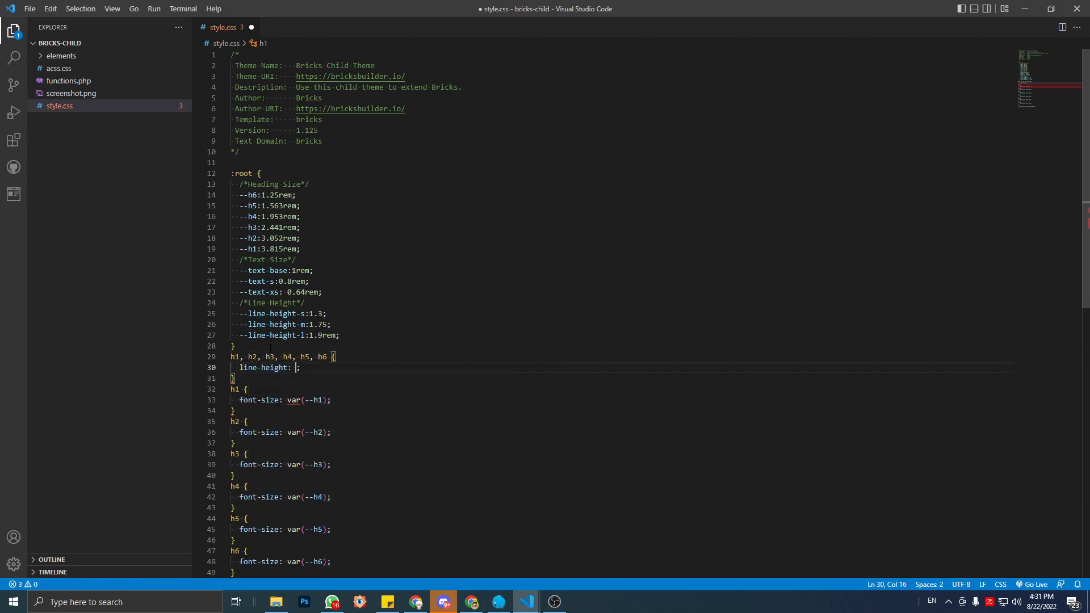
pyautogui.write('--l')
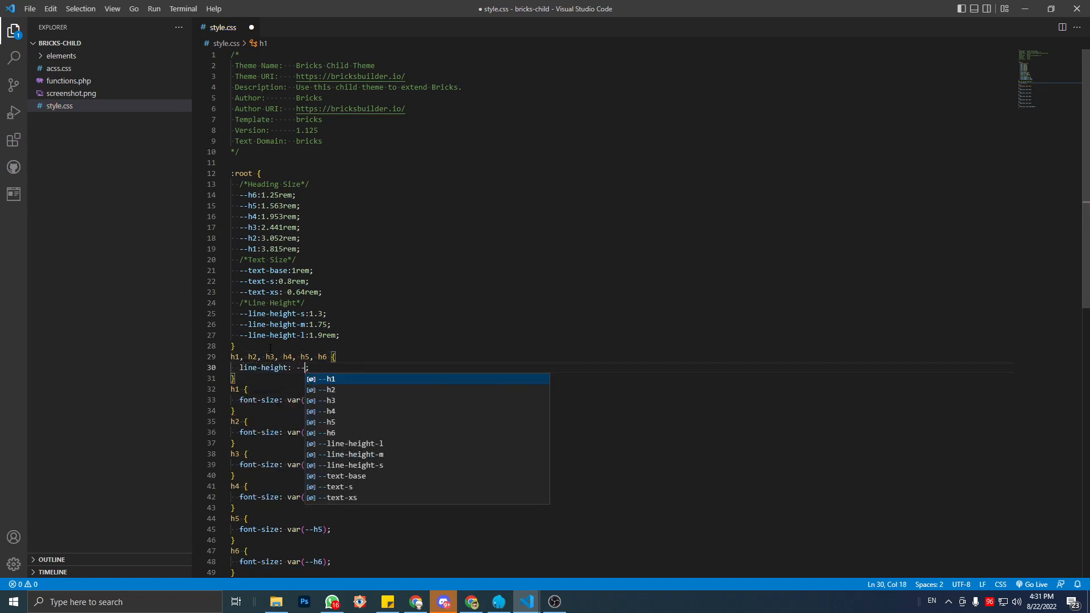
pyautogui.press('Down')
pyautogui.press('Down')
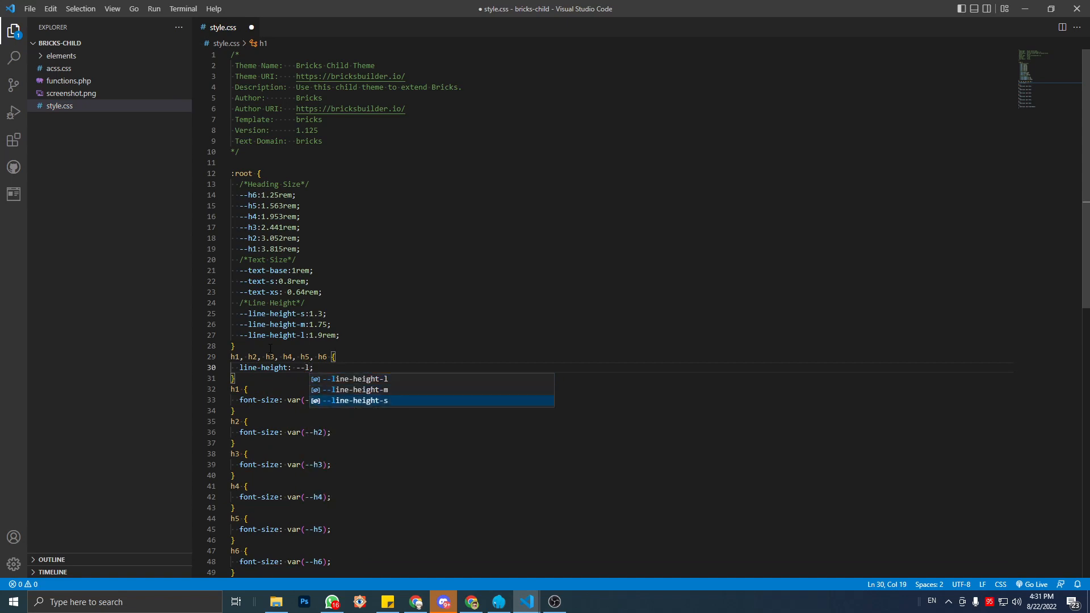
pyautogui.press('Up')
pyautogui.press('Up')
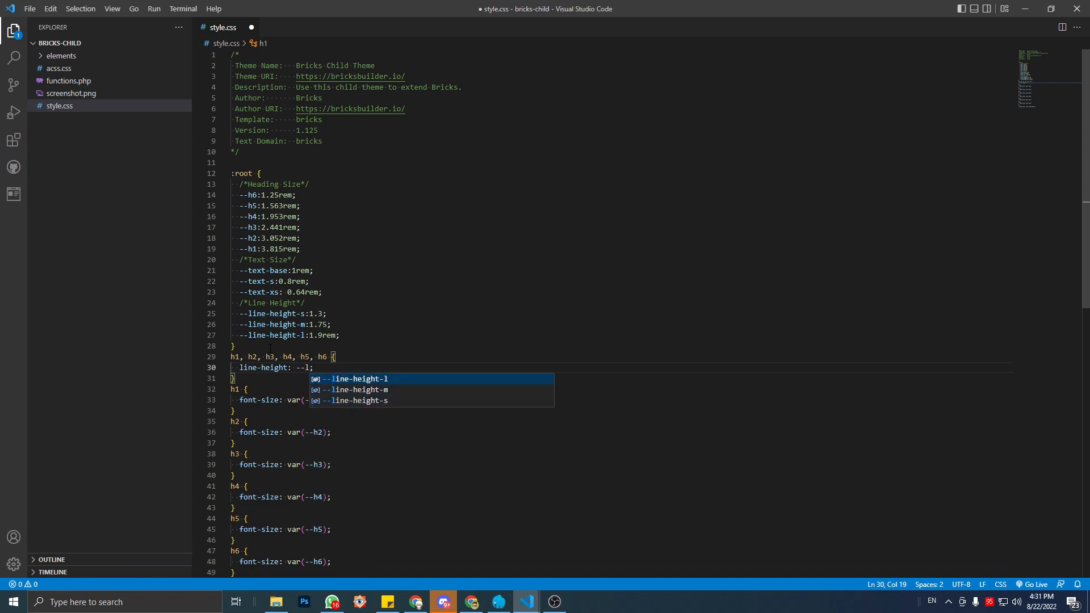
pyautogui.press('Down')
pyautogui.press('Down')
pyautogui.press('Return')
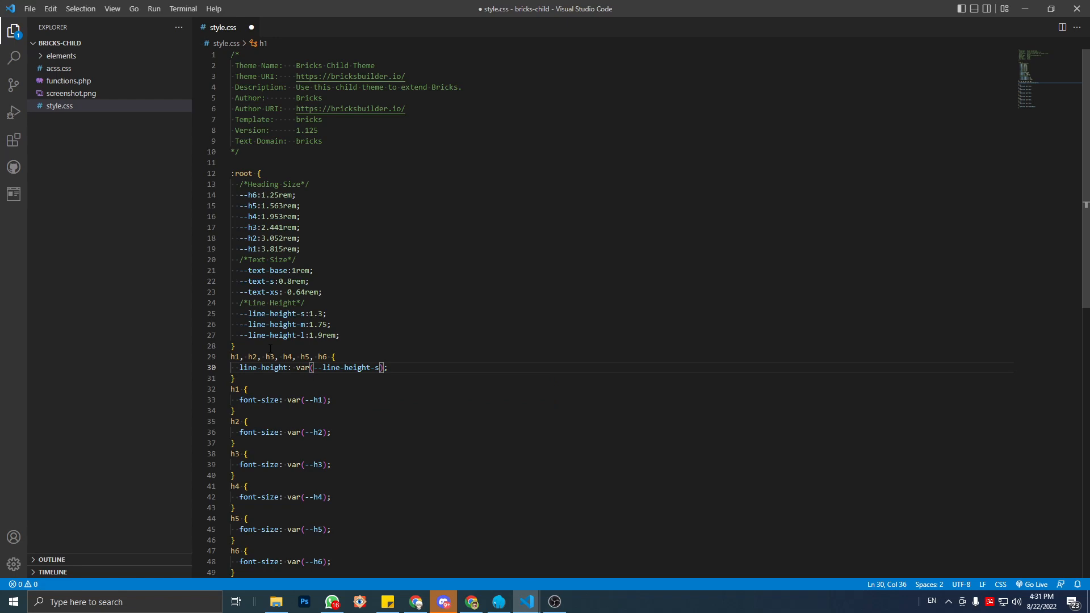
# Add a line-height of var(--line-height-m) to the p rule below its font-size and save the stylesheet.
pyautogui.scroll(-3, 365, 396)
pyautogui.click(376, 483)
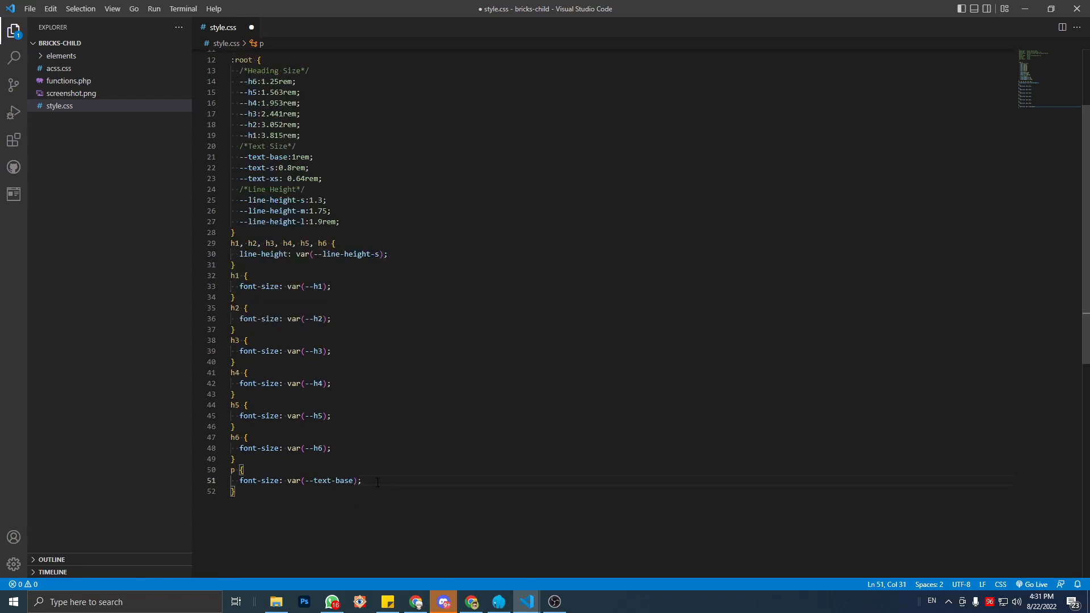
pyautogui.press('Return')
pyautogui.write('line')
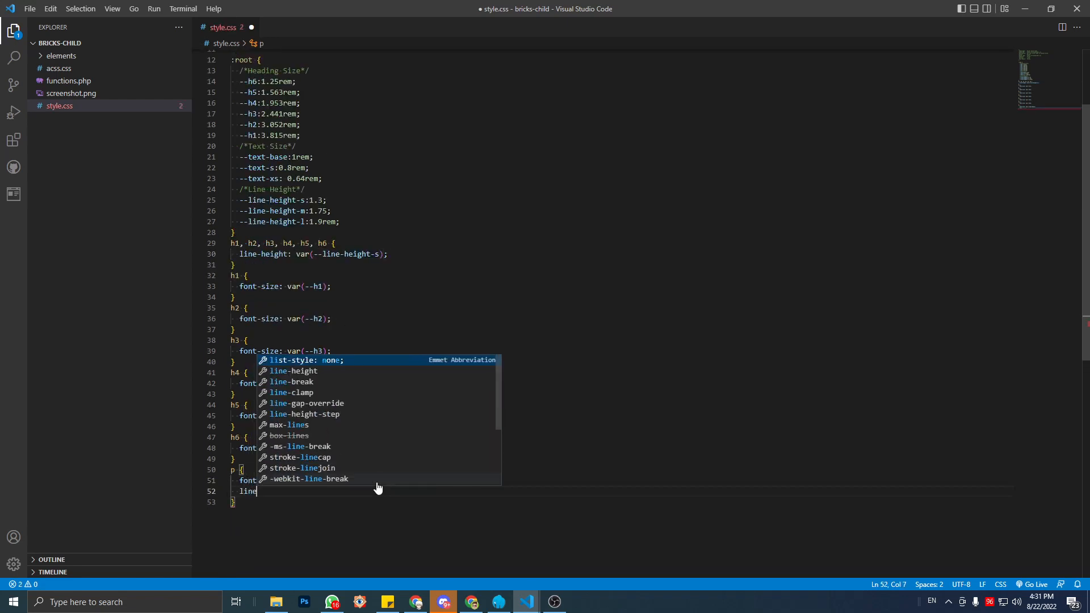
pyautogui.press('Down')
pyautogui.press('Return')
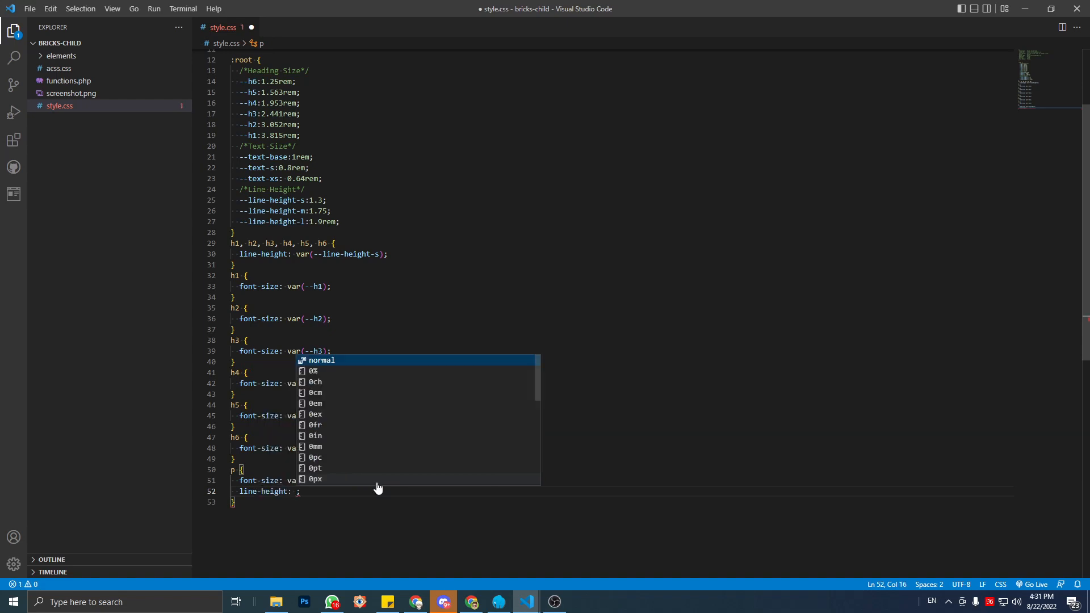
pyautogui.write('--')
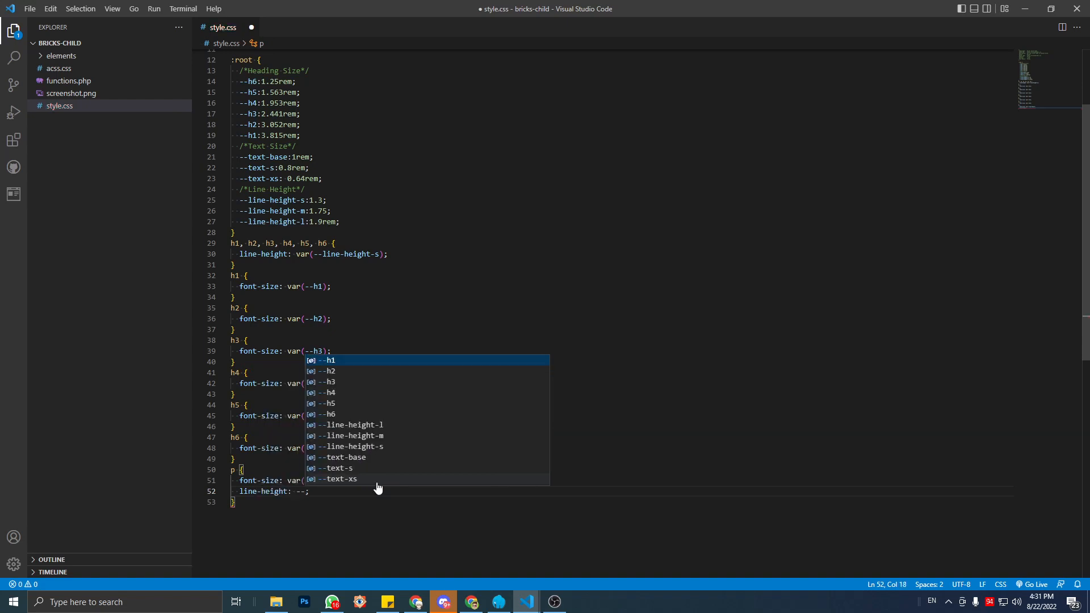
pyautogui.press('Down')
pyautogui.press('Down')
pyautogui.press('Down')
pyautogui.press('Down')
pyautogui.press('Down')
pyautogui.press('Down')
pyautogui.press('Down')
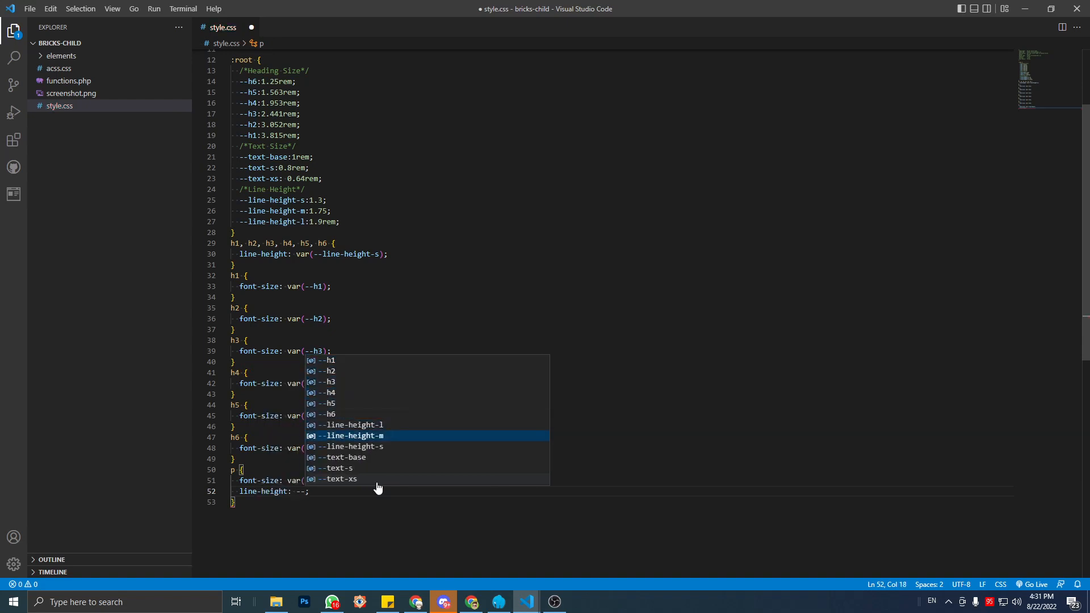
pyautogui.press('Return')
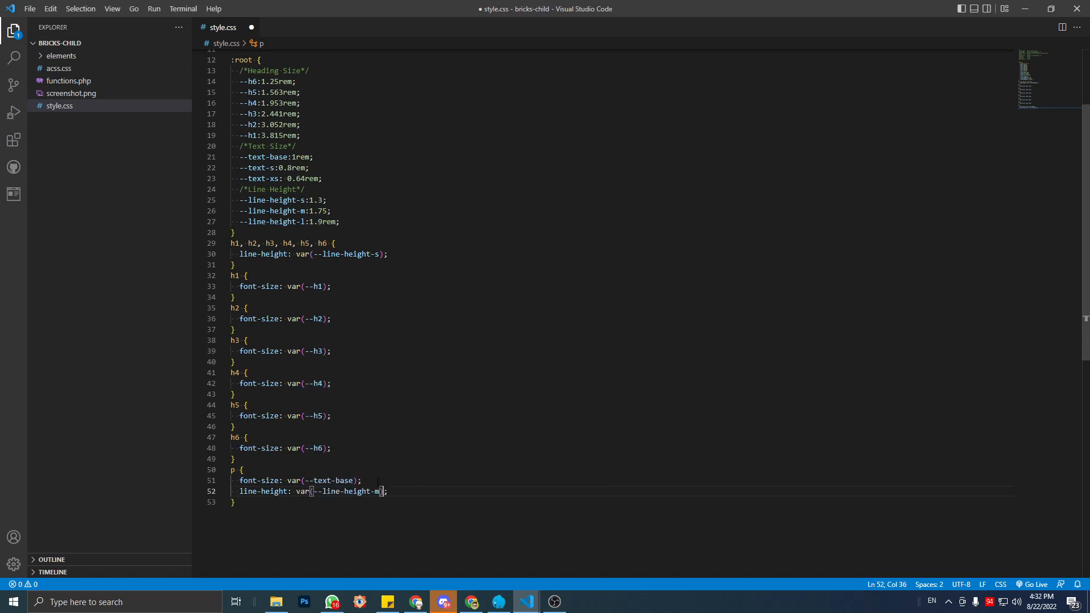
pyautogui.hotkey('ctrl', 's')
# Review the :root variables and the heading and paragraph rules in the saved stylesheet.
pyautogui.click(358, 450)
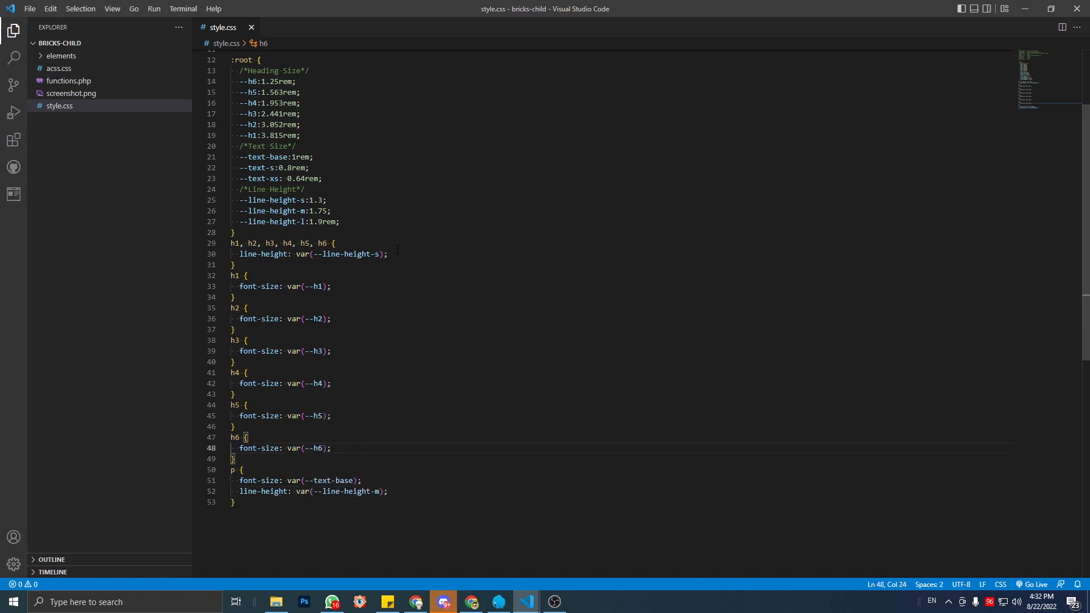
pyautogui.scroll(4, 385, 259)
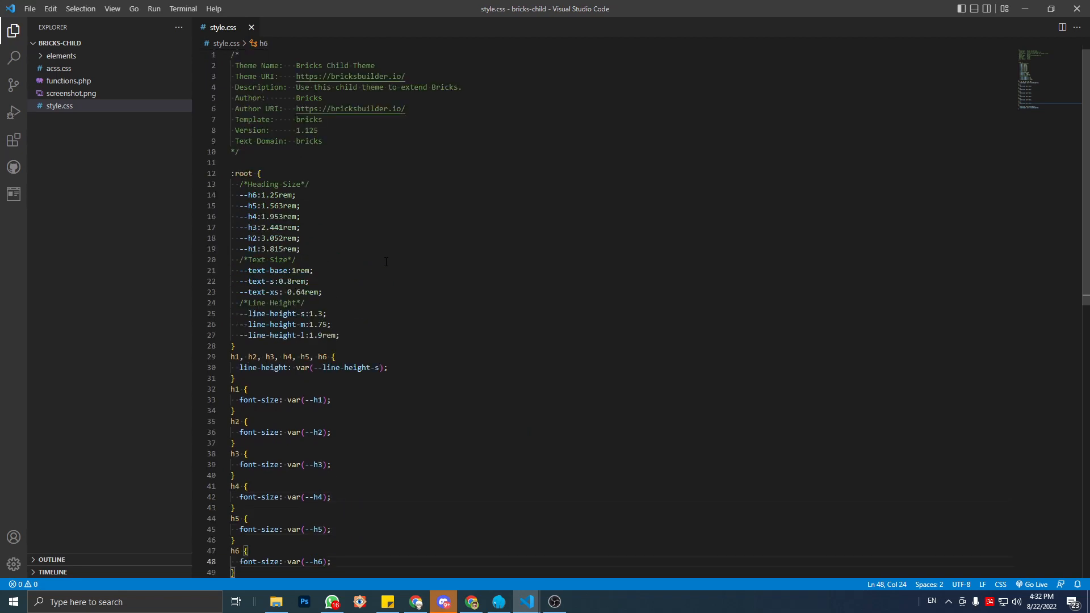
pyautogui.scroll(-5, 386, 261)
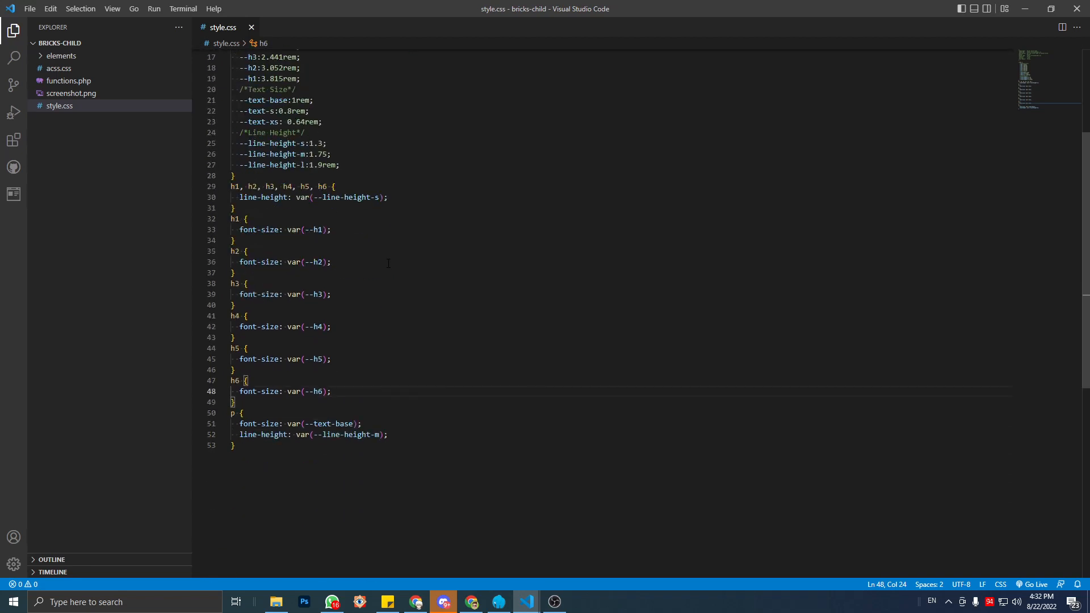
pyautogui.scroll(4, 388, 263)
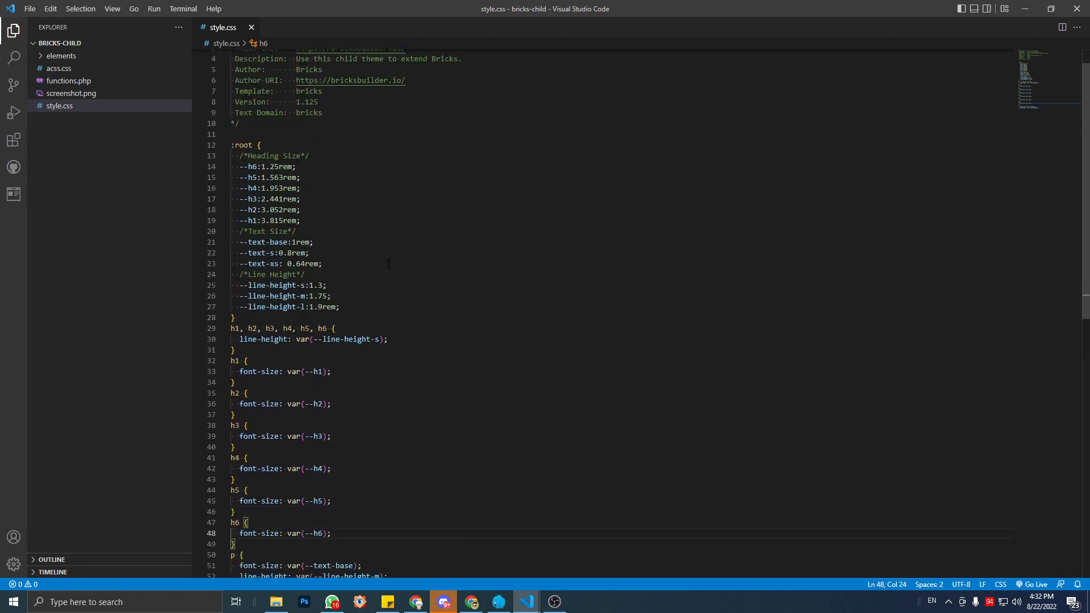
pyautogui.scroll(-3, 388, 264)
pyautogui.click(390, 257)
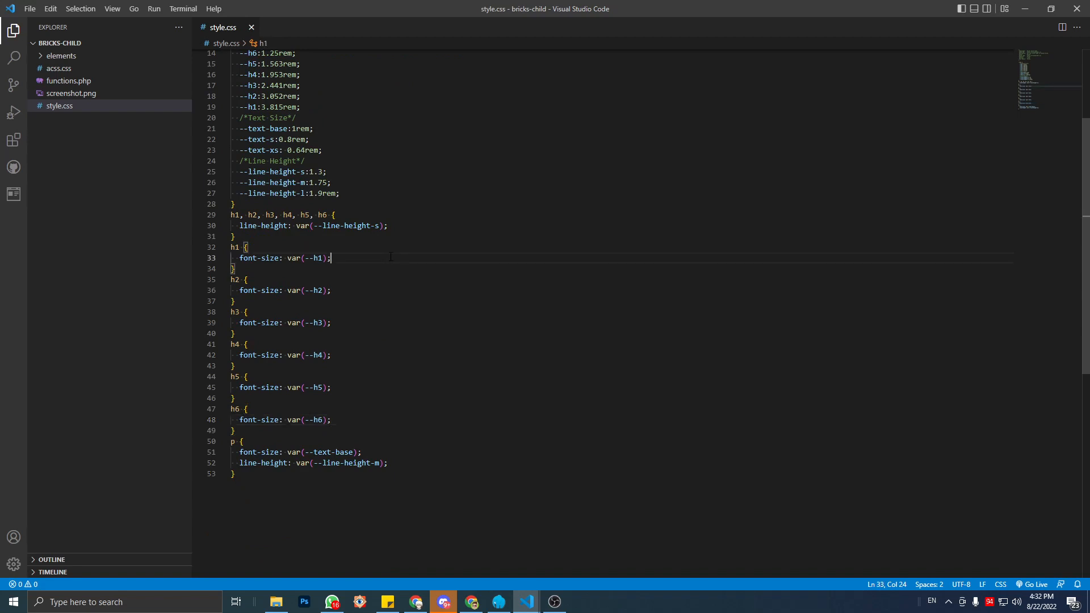
pyautogui.scroll(3, 386, 258)
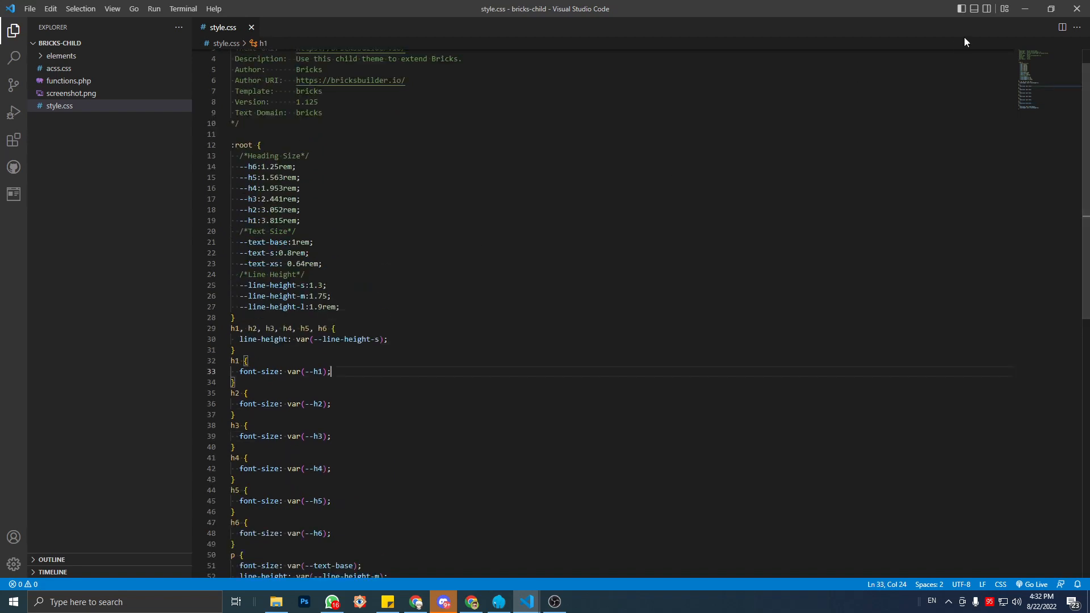
# Switch to the Bricks builder in Chrome, save the landing page and add a Heading element below the section.
pyautogui.hotkey('alt', 'Tab')
pyautogui.click(100, 7)
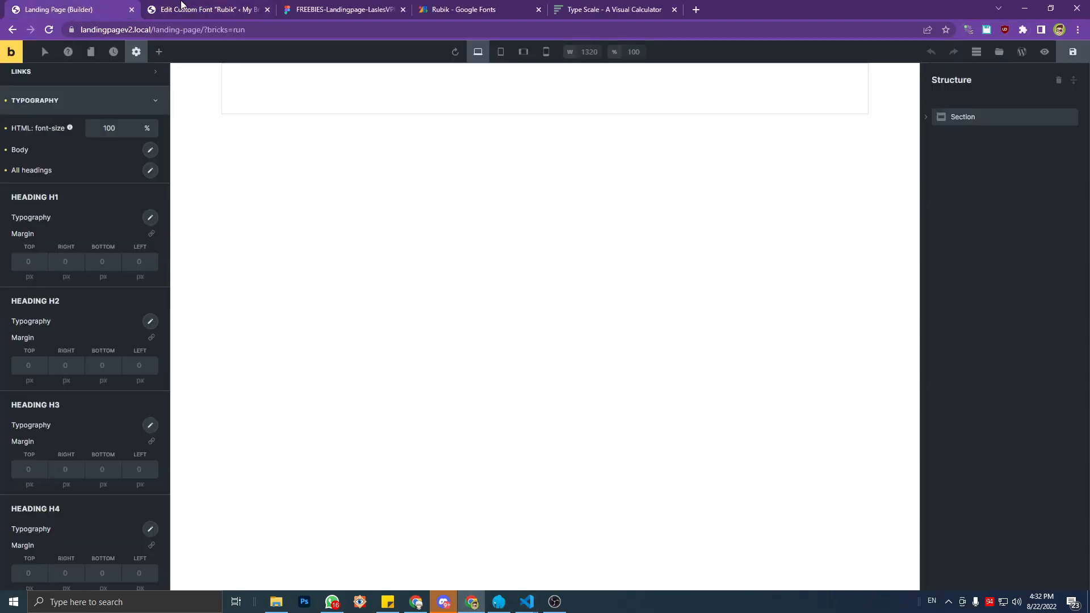
pyautogui.click(1073, 52)
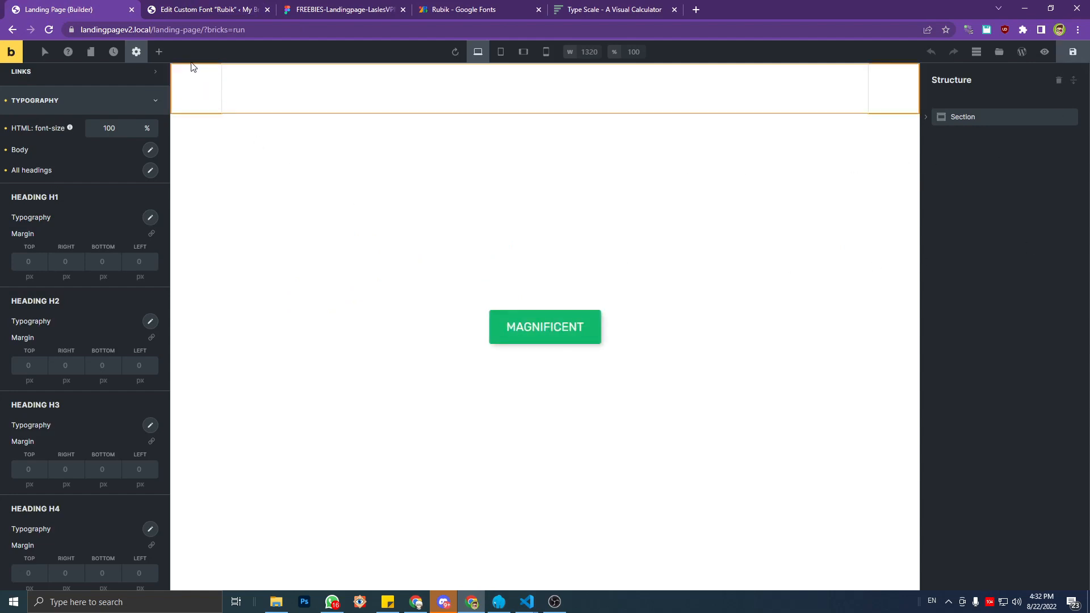
pyautogui.click(159, 51)
pyautogui.click(59, 289)
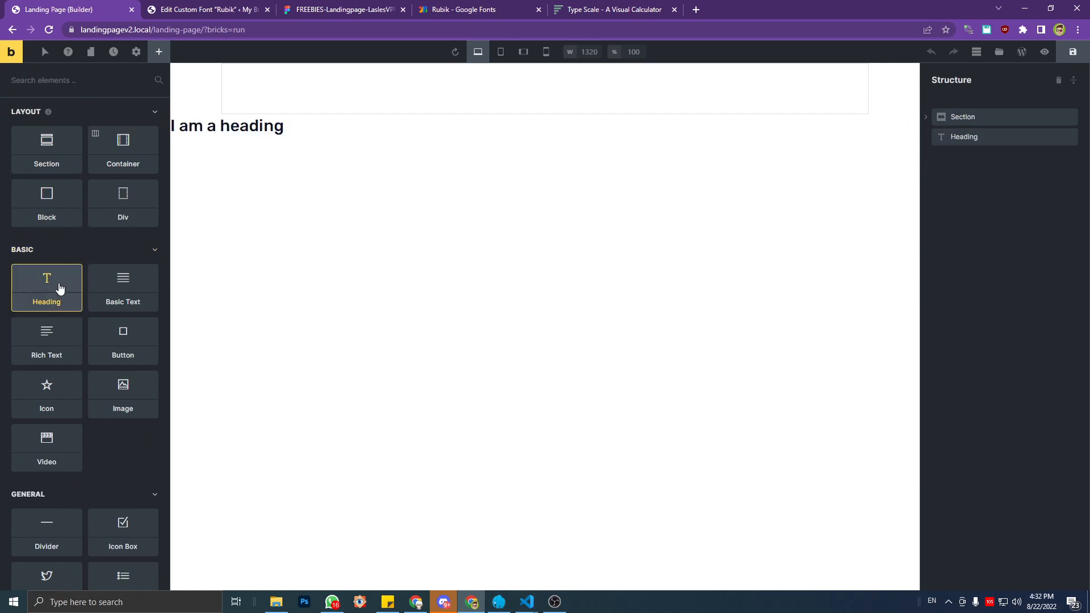
# Set the new heading's tag to h1, save the page and reload the builder.
pyautogui.click(964, 141)
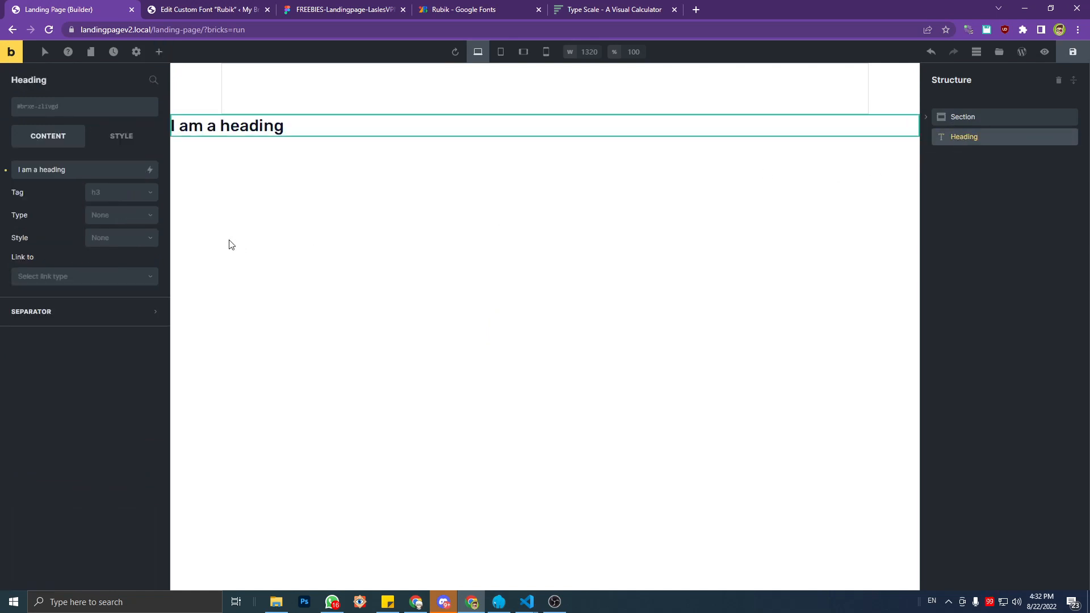
pyautogui.click(116, 194)
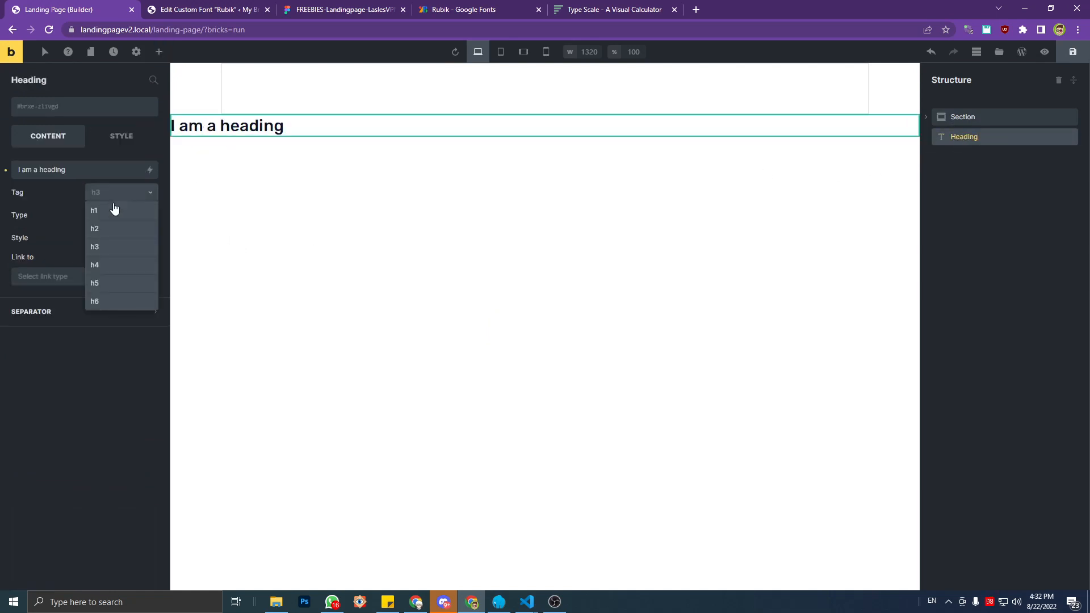
pyautogui.click(114, 210)
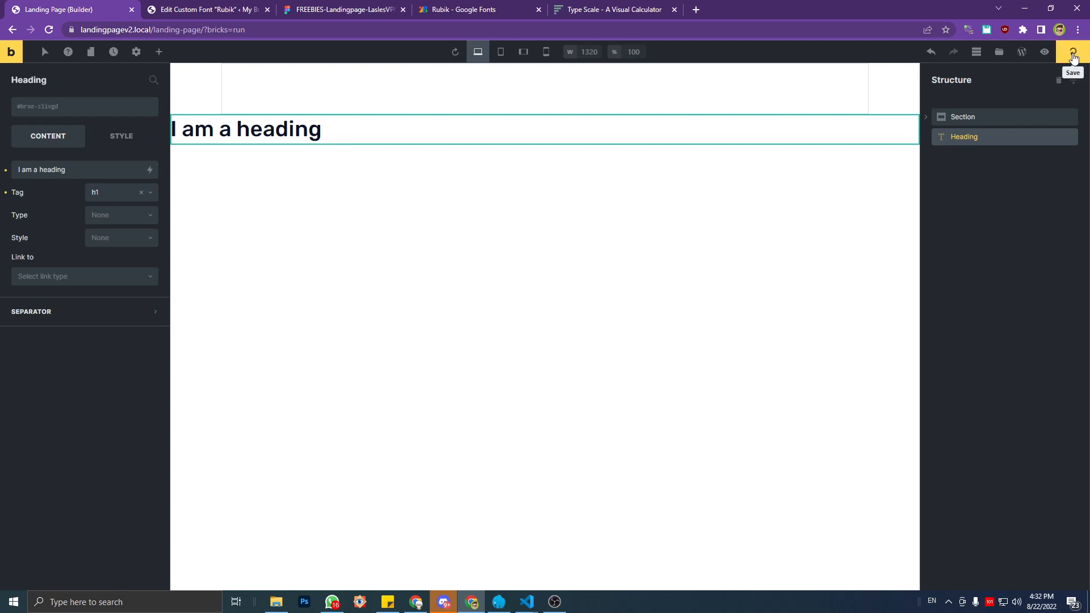
pyautogui.click(1074, 53)
pyautogui.press('F5')
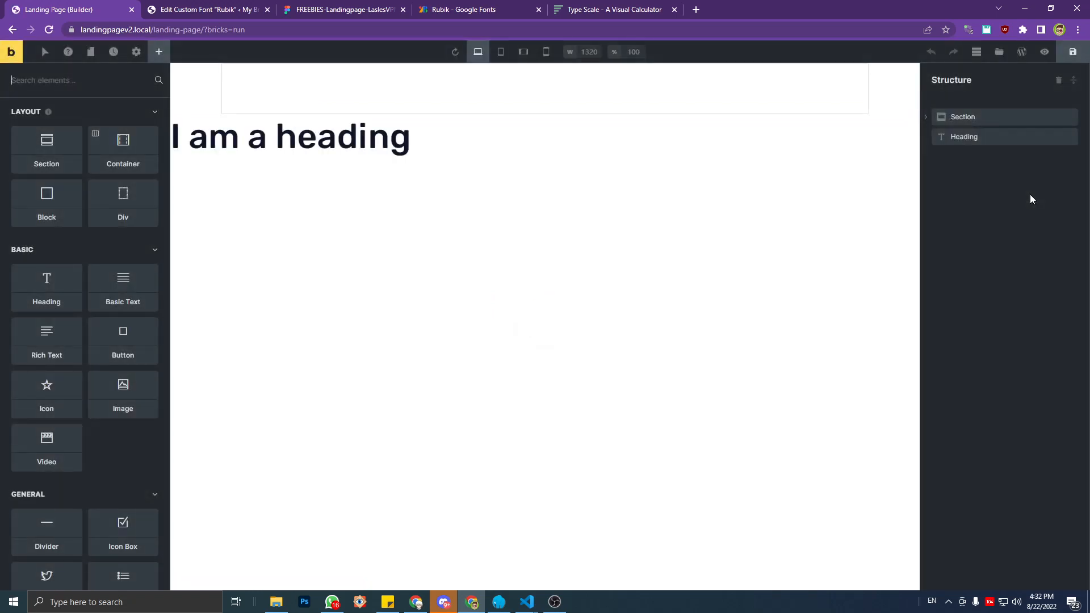
# View the landing page on the frontend and inspect the h1 heading element in the browser's developer tools.
pyautogui.click(994, 136)
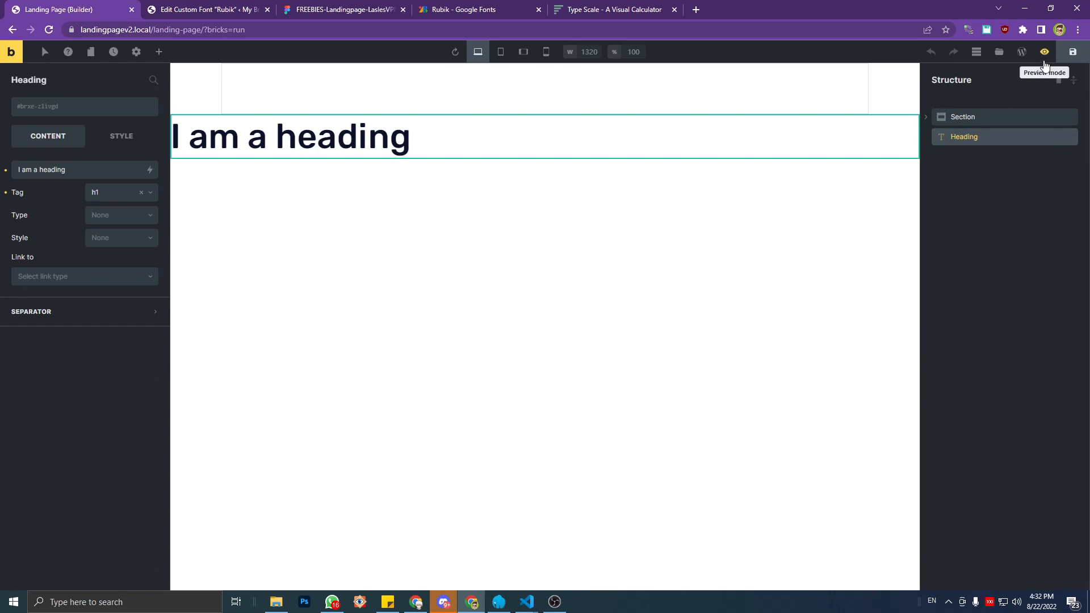
pyautogui.click(1045, 52)
pyautogui.click(1022, 50)
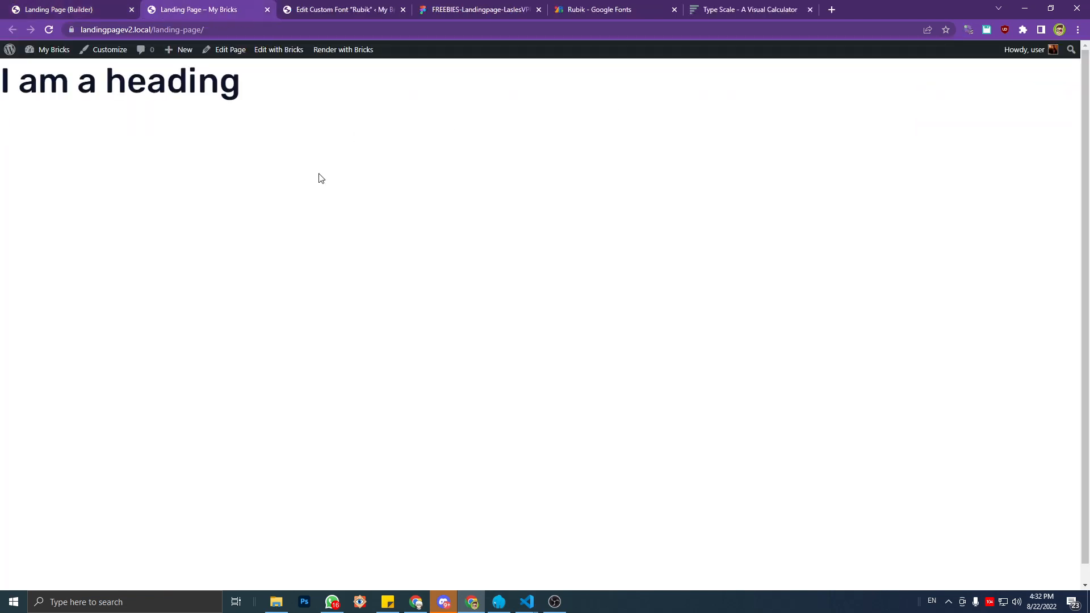
pyautogui.hotkey('ctrl', 'shift', 'c')
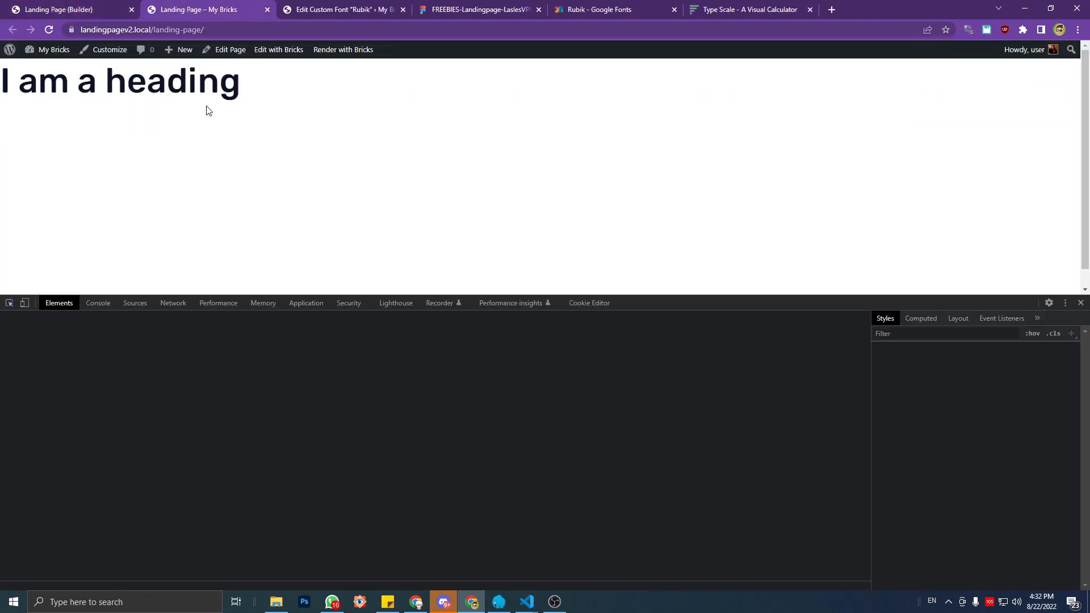
pyautogui.click(211, 98)
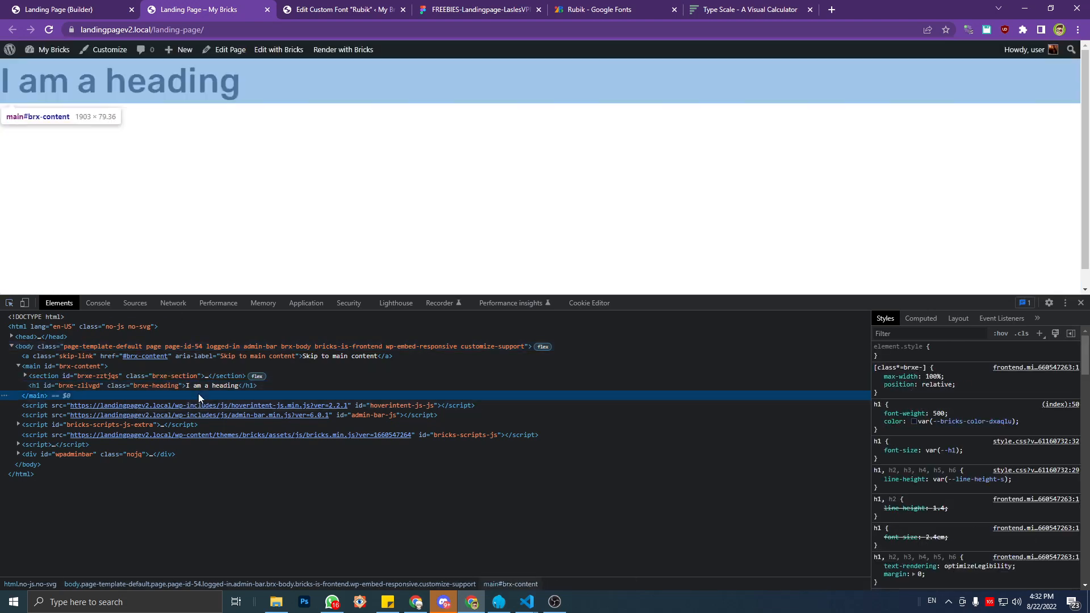
pyautogui.click(199, 395)
pyautogui.click(485, 386)
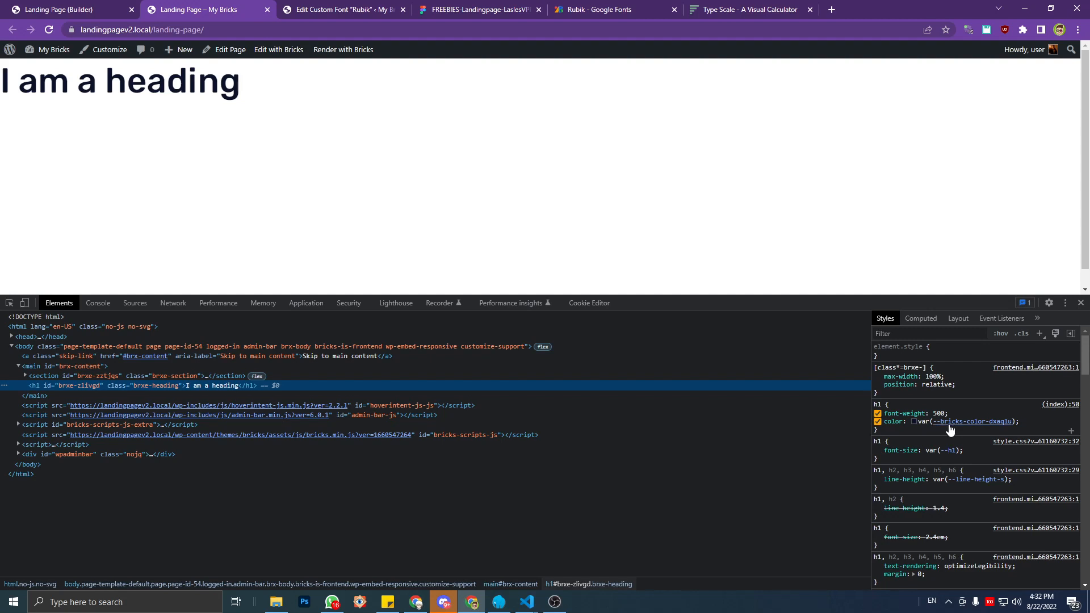
# Trace the heading's color and --h1 font-size variables to their :root definitions, and close the developer tools.
pyautogui.moveTo(941, 428)
pyautogui.click(947, 424)
pyautogui.scroll(10, 974, 492)
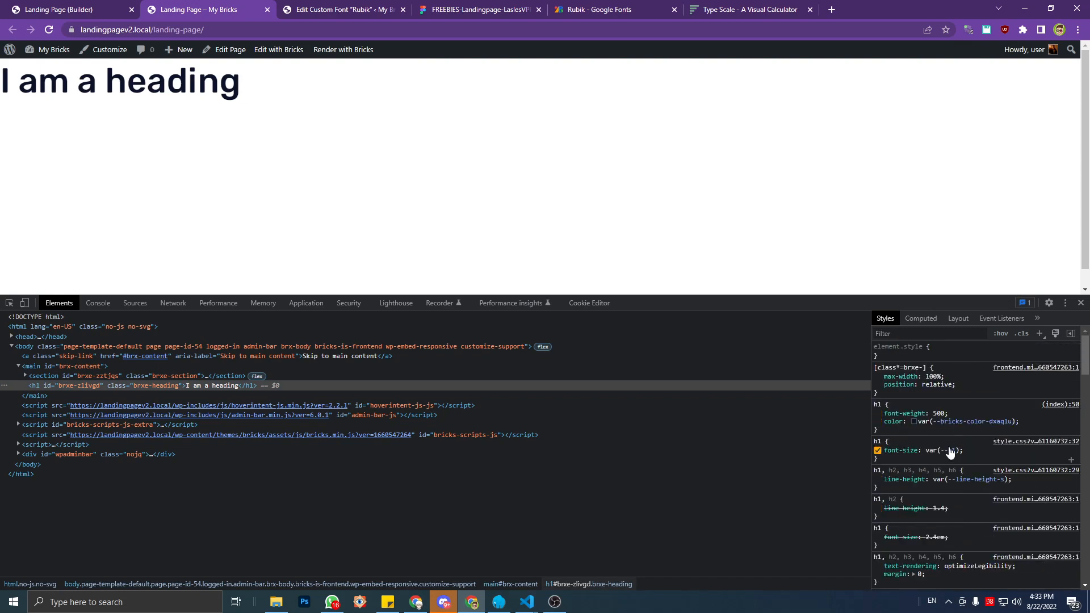
pyautogui.click(949, 449)
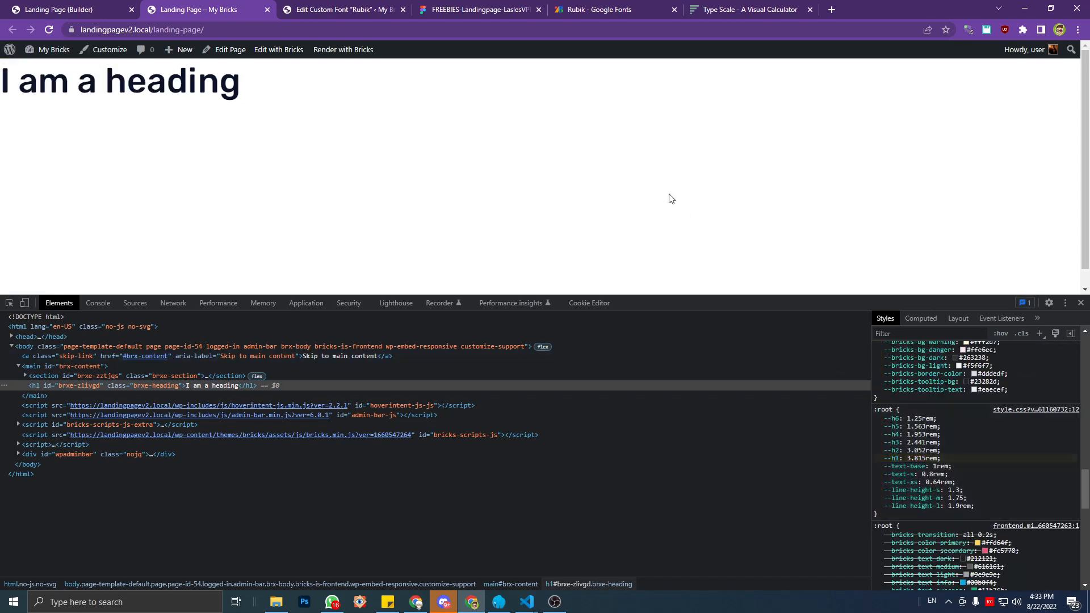
pyautogui.click(1081, 302)
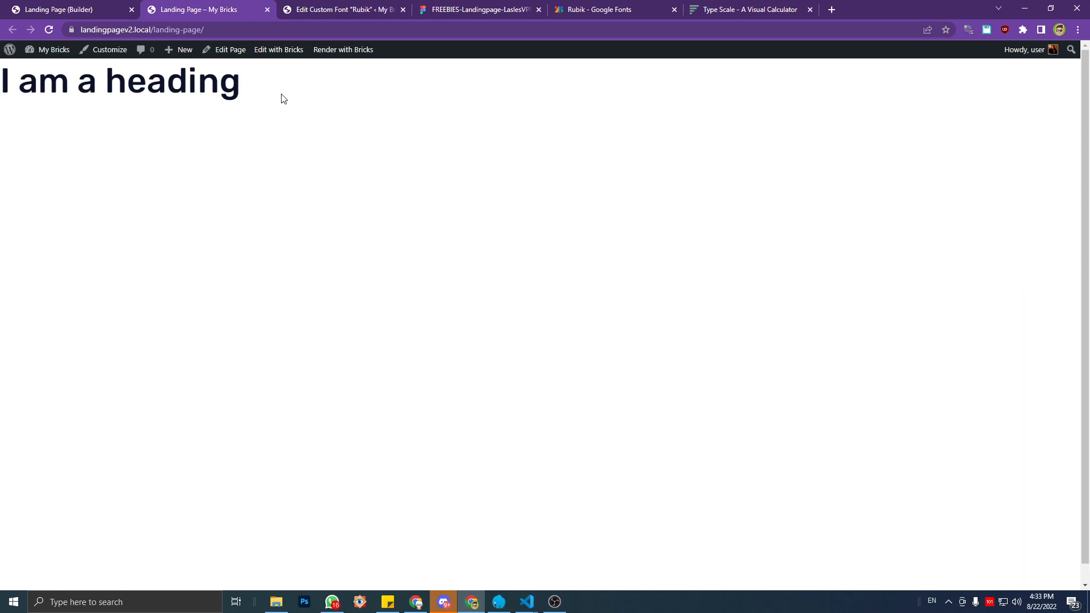
# Return to the builder, leave preview mode and add two Button elements below the heading.
pyautogui.click(54, 6)
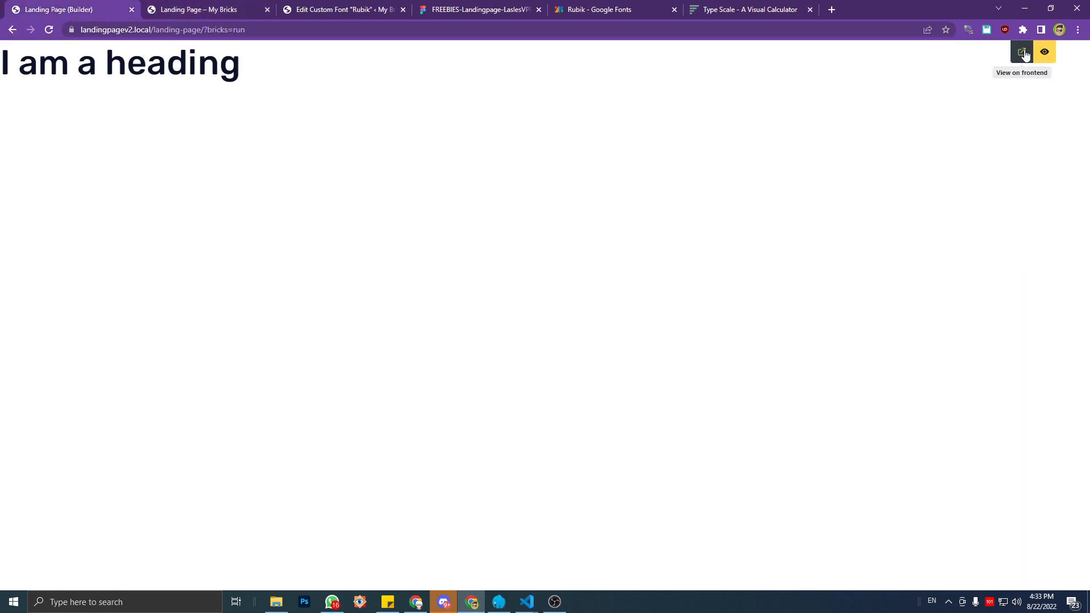
pyautogui.click(1023, 52)
pyautogui.click(420, 213)
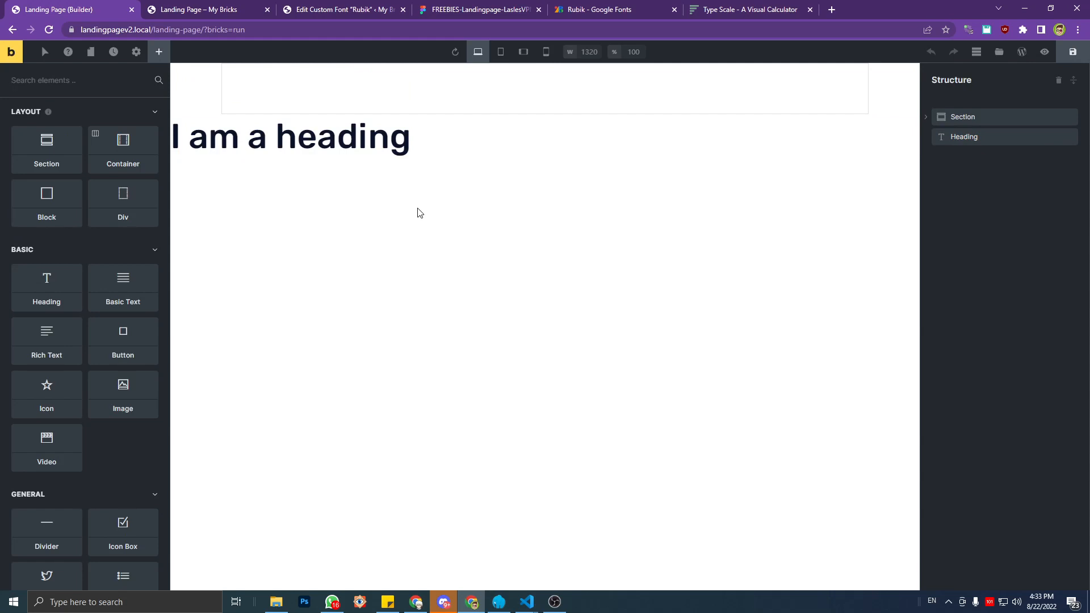
pyautogui.click(85, 80)
pyautogui.write('bu')
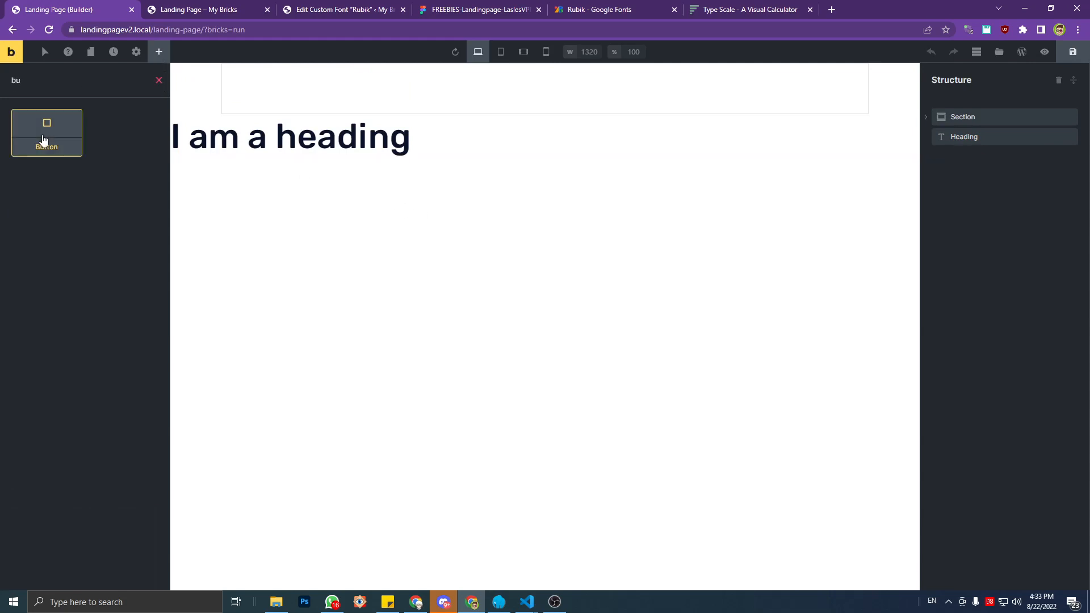
pyautogui.doubleClick(44, 140)
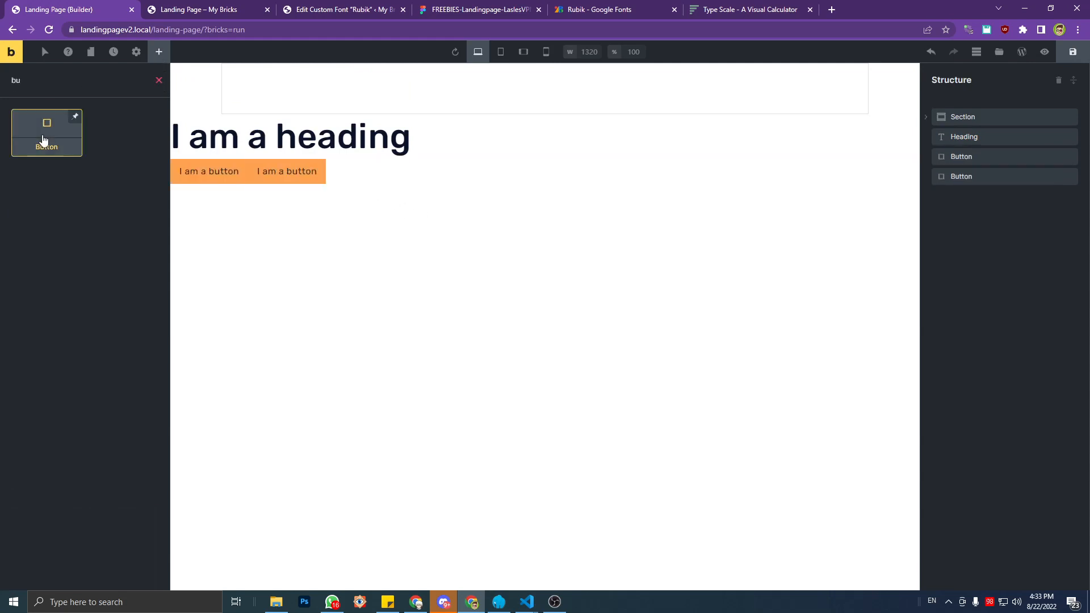
# Switch to the Figma design and inspect the hero's Get Started button background and the header's Sign Up button.
pyautogui.click(962, 145)
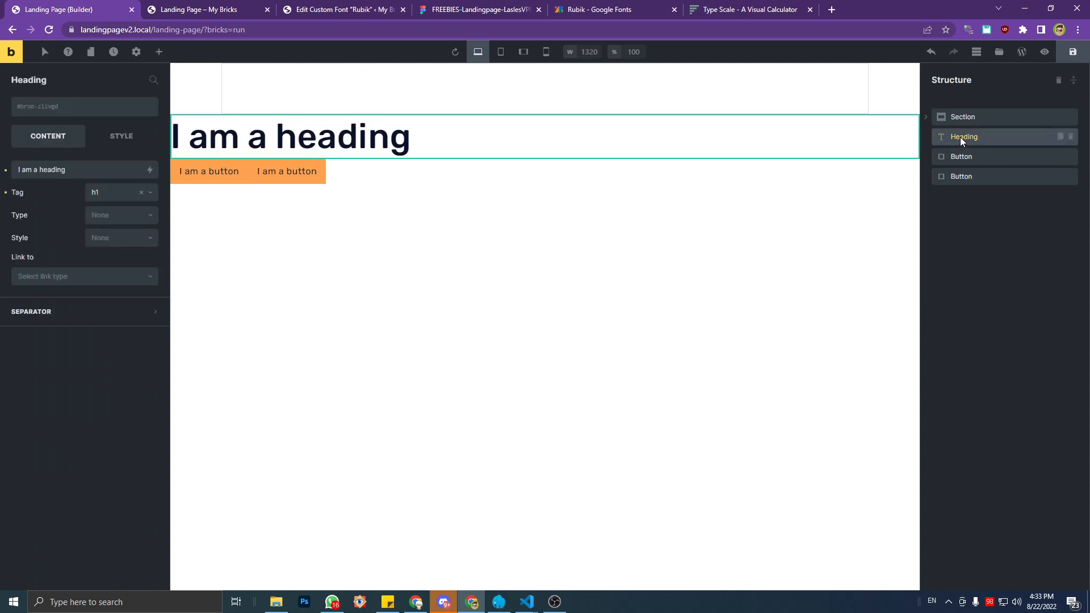
pyautogui.click(961, 156)
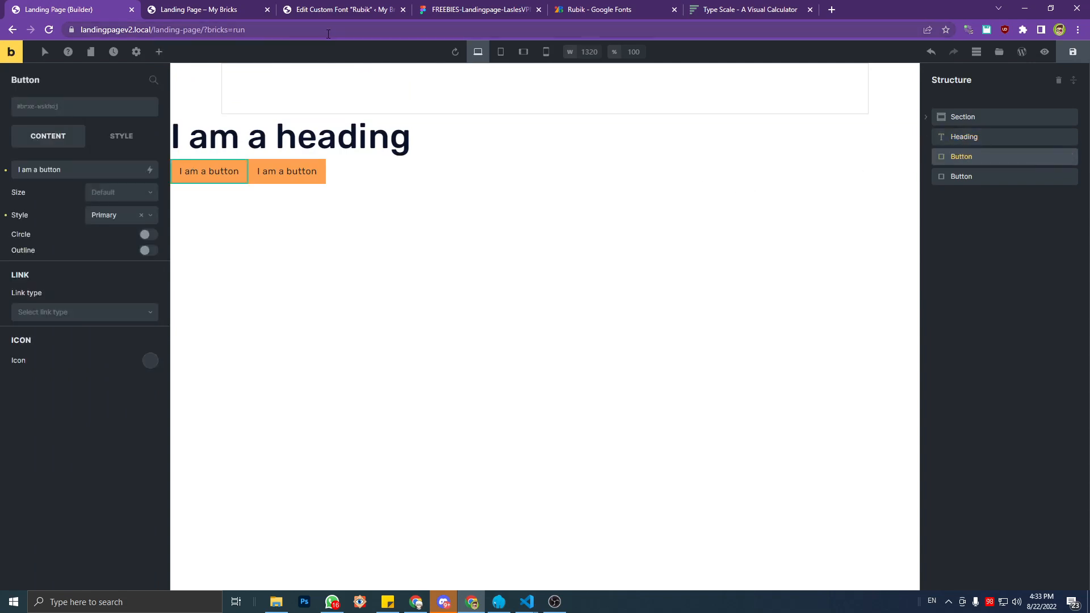
pyautogui.hotkey('ctrl', 'Tab')
pyautogui.hotkey('ctrl', 'Tab')
pyautogui.hotkey('ctrl', 'Tab')
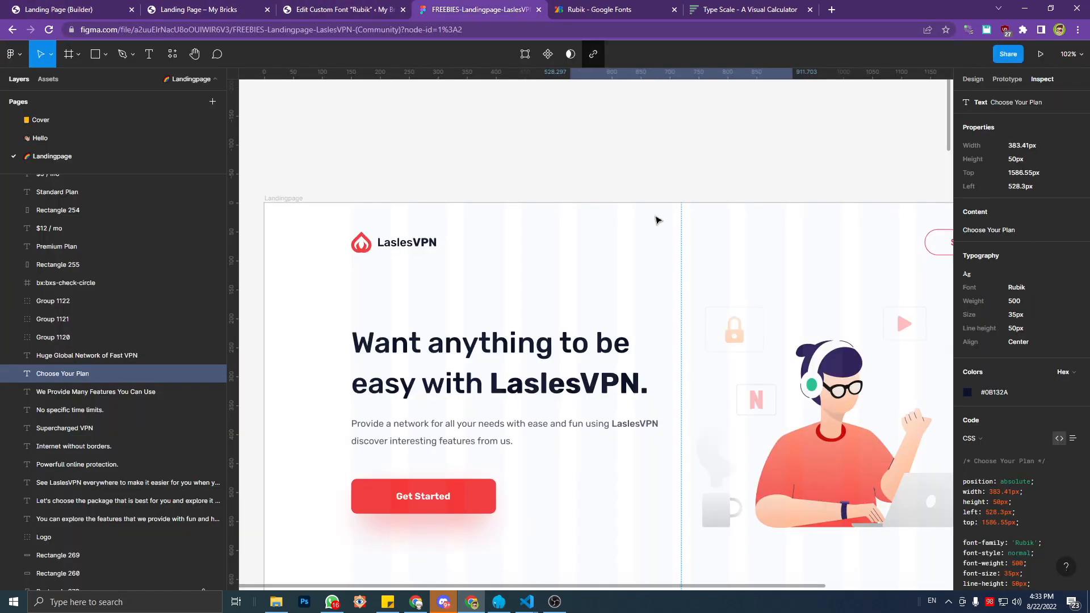
pyautogui.scroll(-3, 540, 312)
pyautogui.scroll(-4, 474, 278)
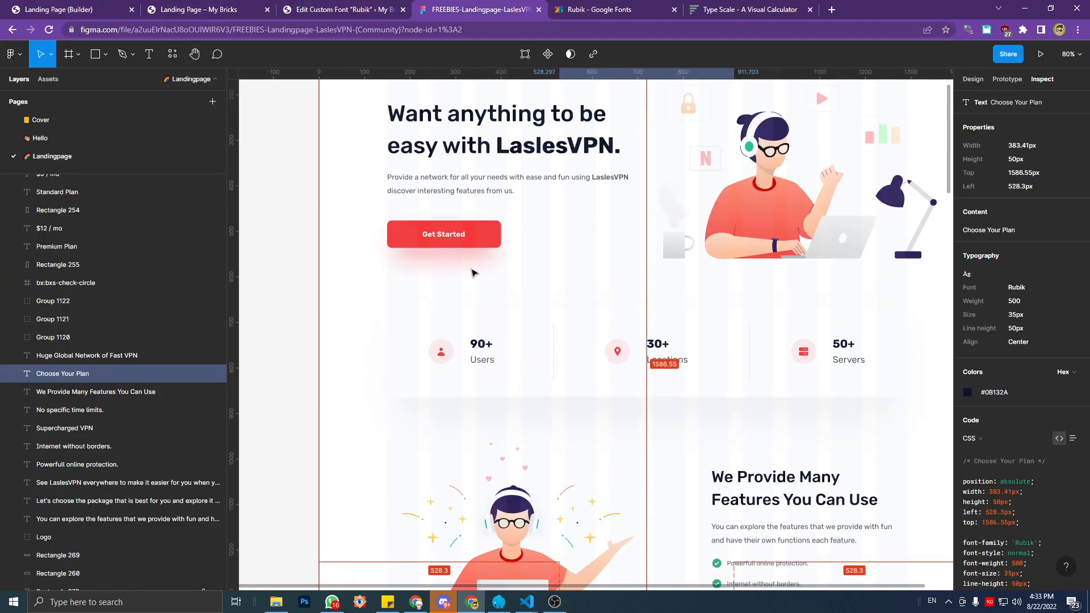
pyautogui.scroll(3, 475, 273)
pyautogui.click(470, 334)
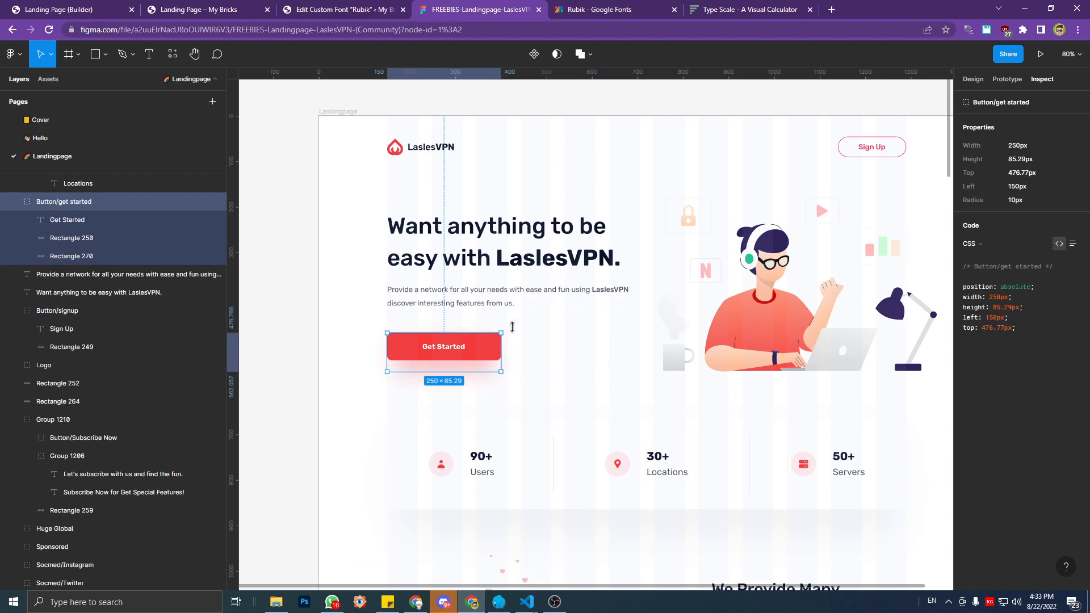
pyautogui.doubleClick(477, 349)
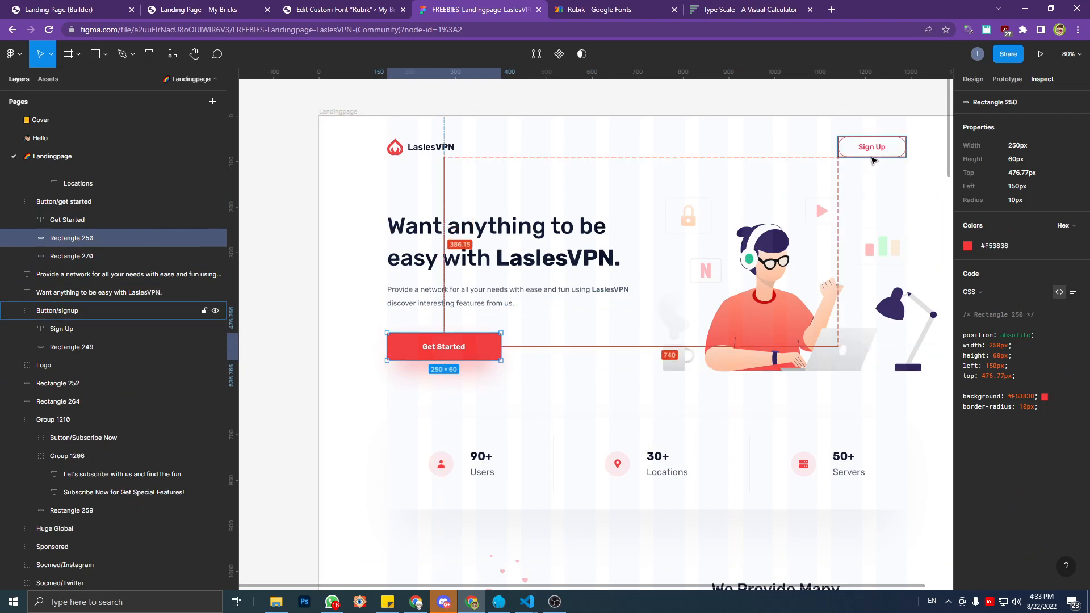
pyautogui.click(874, 149)
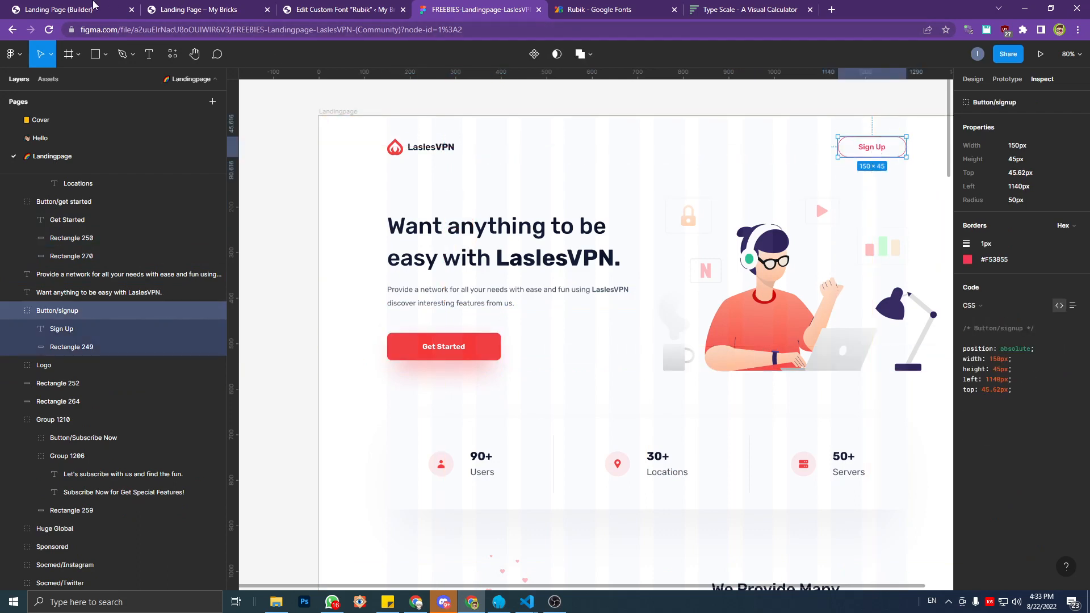
# Examine the Select buttons on the Standard and Premium plan cards in the Figma design, including the Premium button's label typography.
pyautogui.click(93, 7)
pyautogui.click(518, 8)
pyautogui.scroll(-4, 577, 316)
pyautogui.scroll(3, 821, 223)
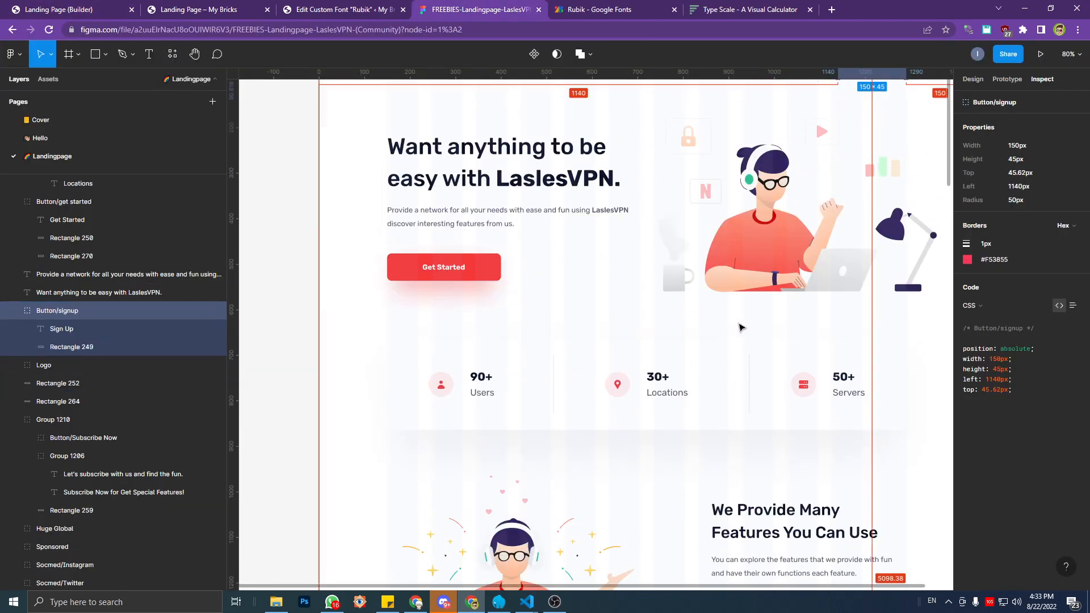
pyautogui.scroll(1, 821, 224)
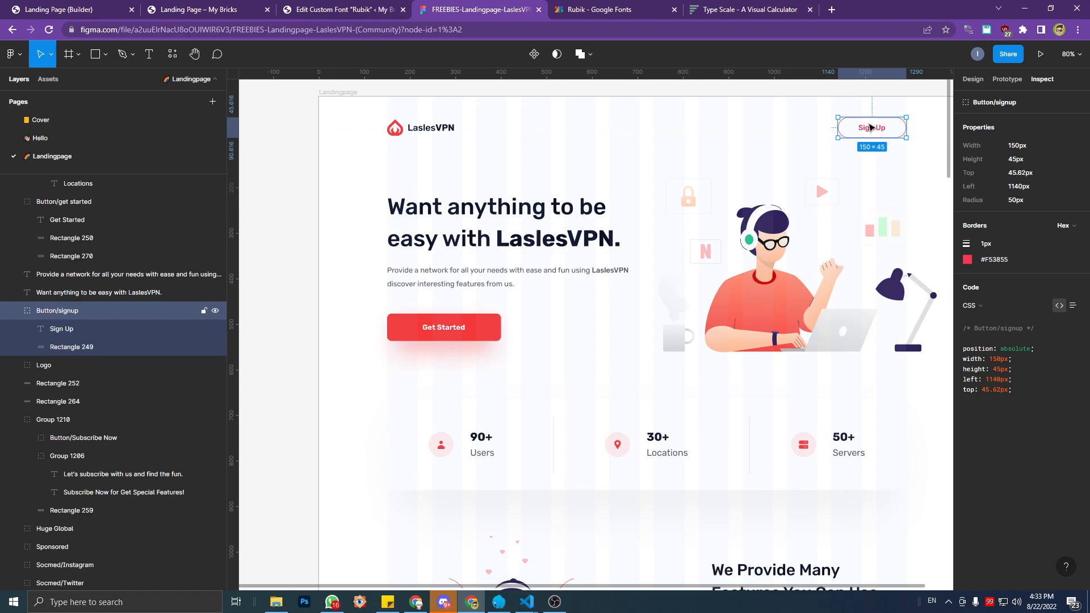
pyautogui.scroll(-5, 762, 360)
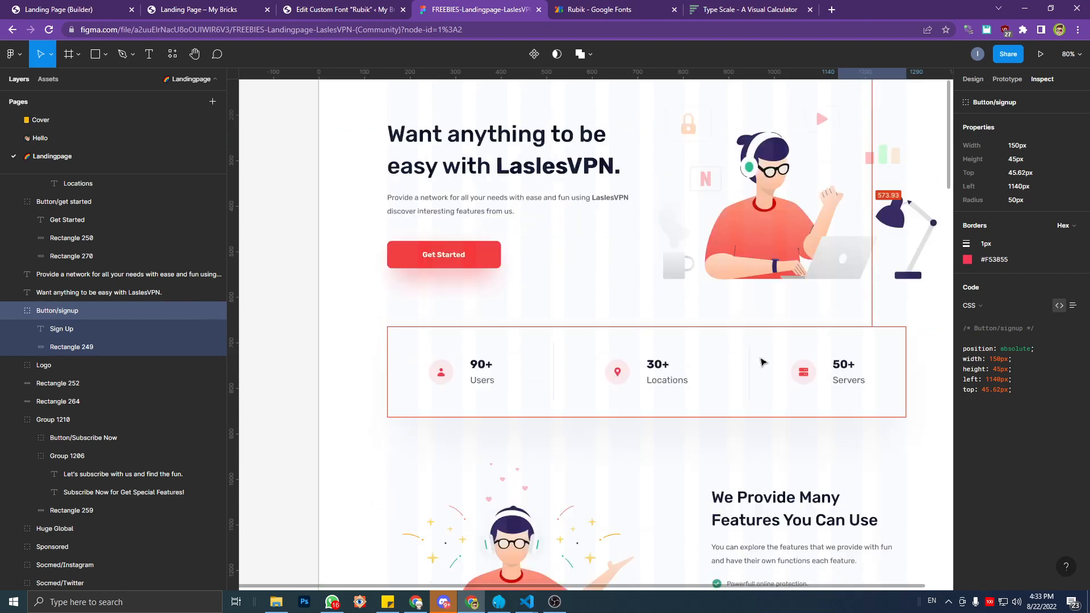
pyautogui.scroll(-10, 775, 375)
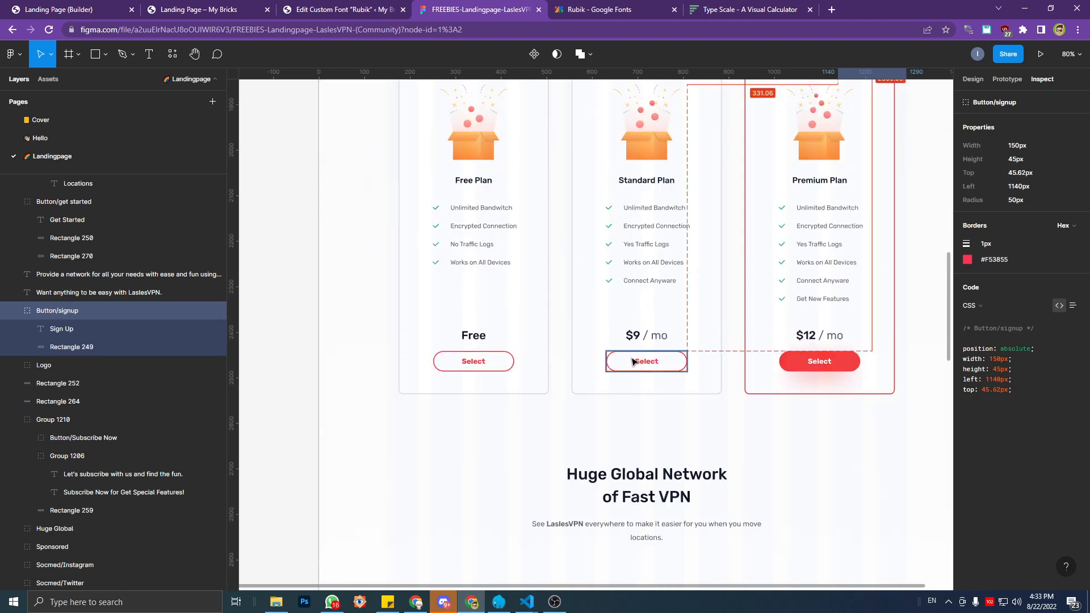
pyautogui.click(672, 363)
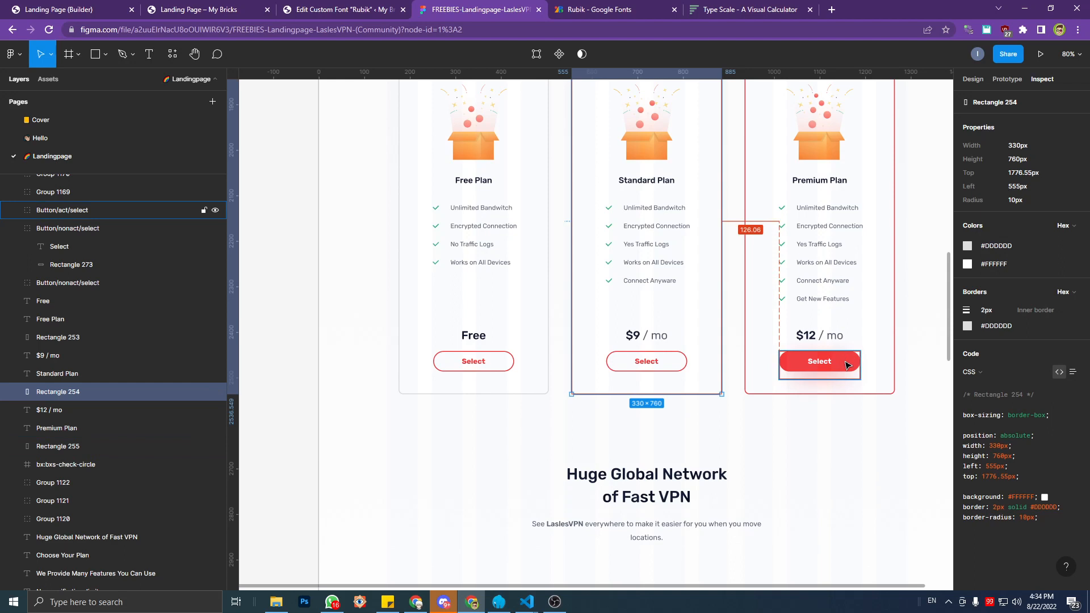
pyautogui.click(819, 366)
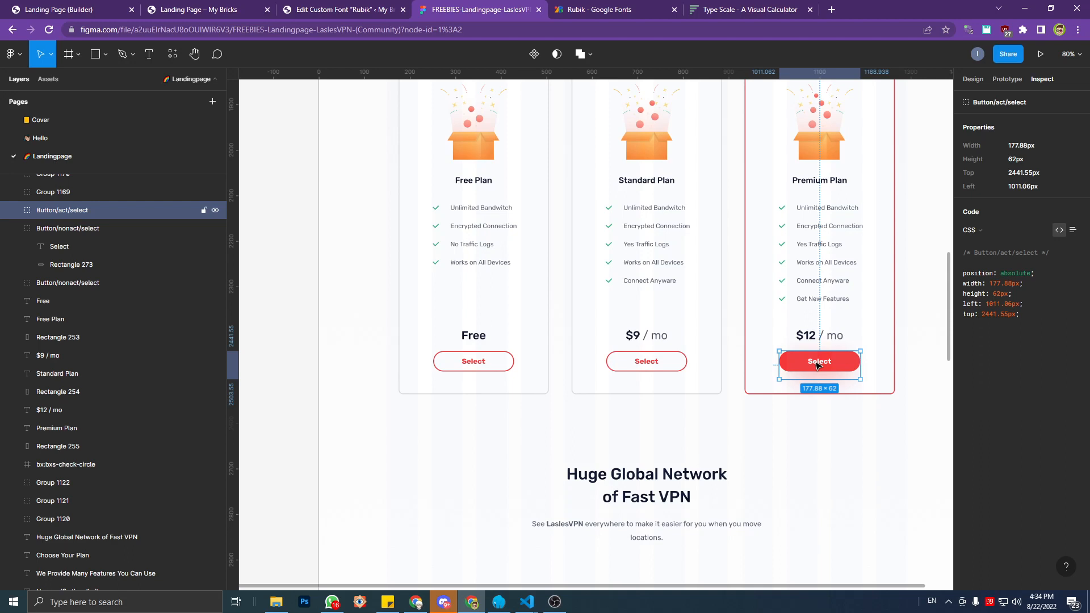
pyautogui.doubleClick(819, 365)
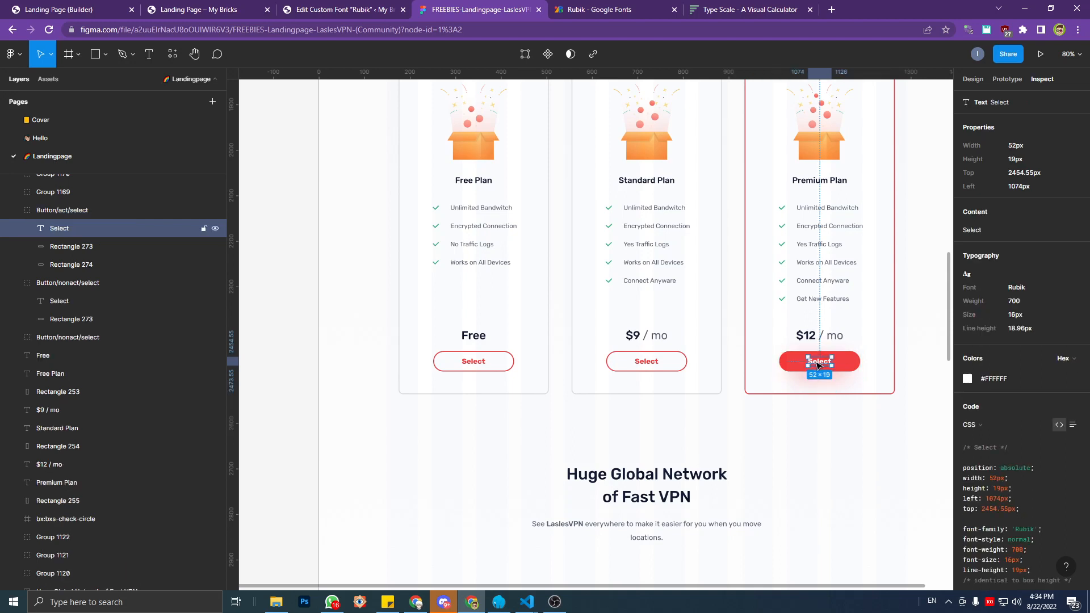
pyautogui.click(852, 364)
pyautogui.click(814, 365)
# Return to the Bricks builder and open the Button element section of the theme styles.
pyautogui.click(84, 6)
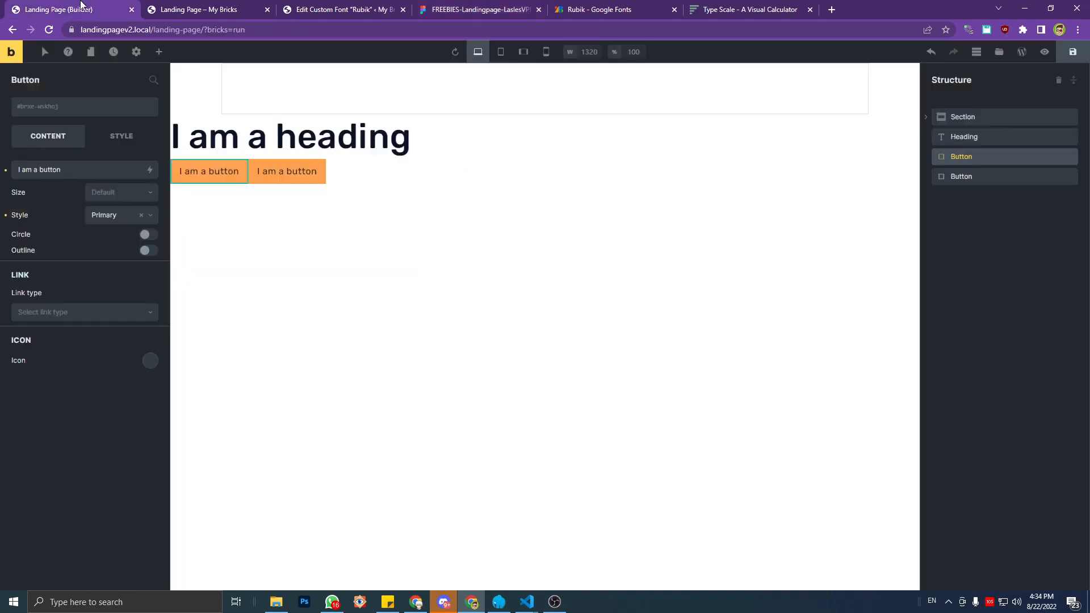
pyautogui.click(160, 6)
pyautogui.click(74, 6)
pyautogui.click(137, 51)
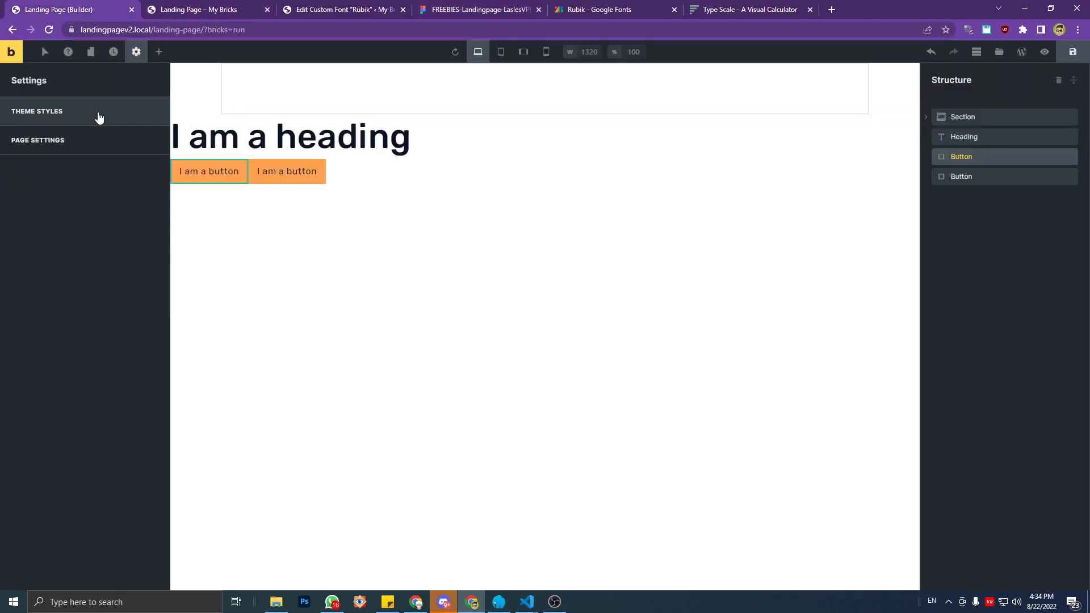
pyautogui.click(97, 113)
pyautogui.scroll(-4, 74, 293)
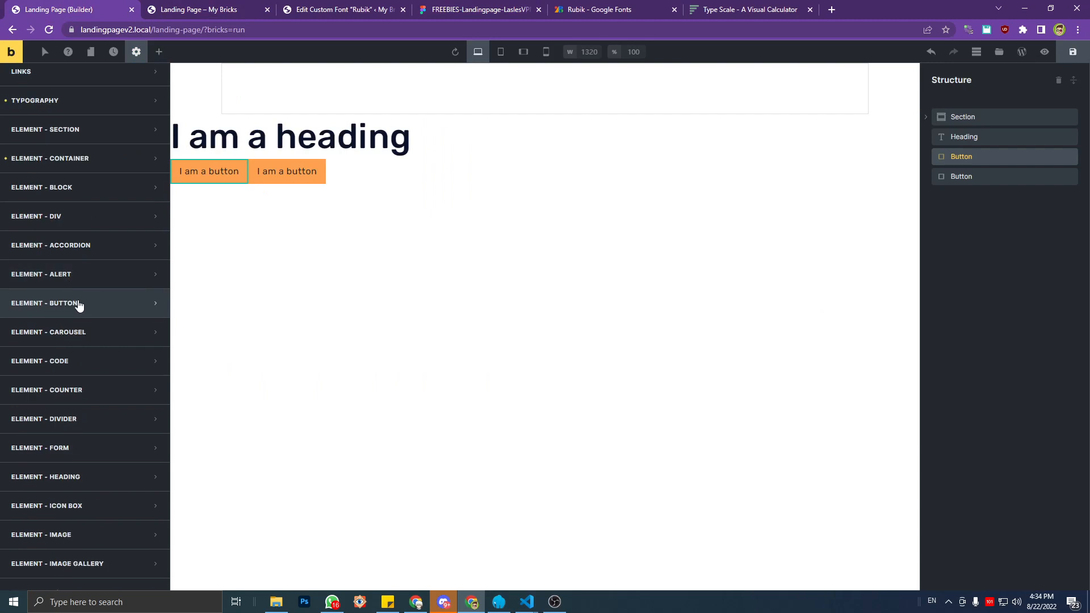
pyautogui.click(79, 303)
pyautogui.scroll(-2, 98, 268)
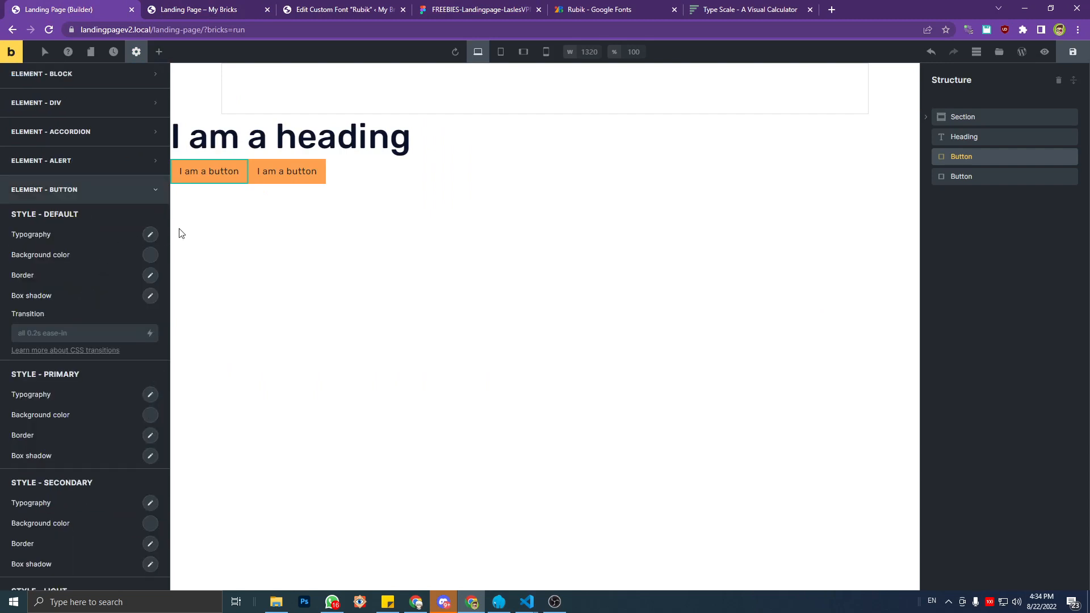
# Inspect the label typography of the Free plan's Select button and the hero's Get Started button in Figma.
pyautogui.click(378, 3)
pyautogui.click(428, 3)
pyautogui.click(609, 3)
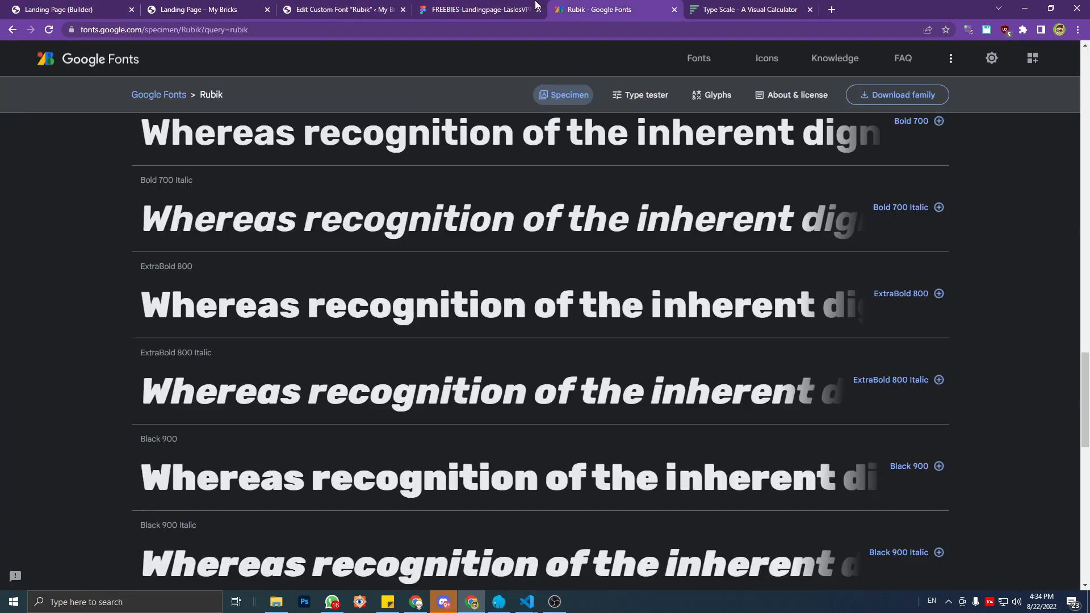
pyautogui.click(536, 4)
pyautogui.click(474, 361)
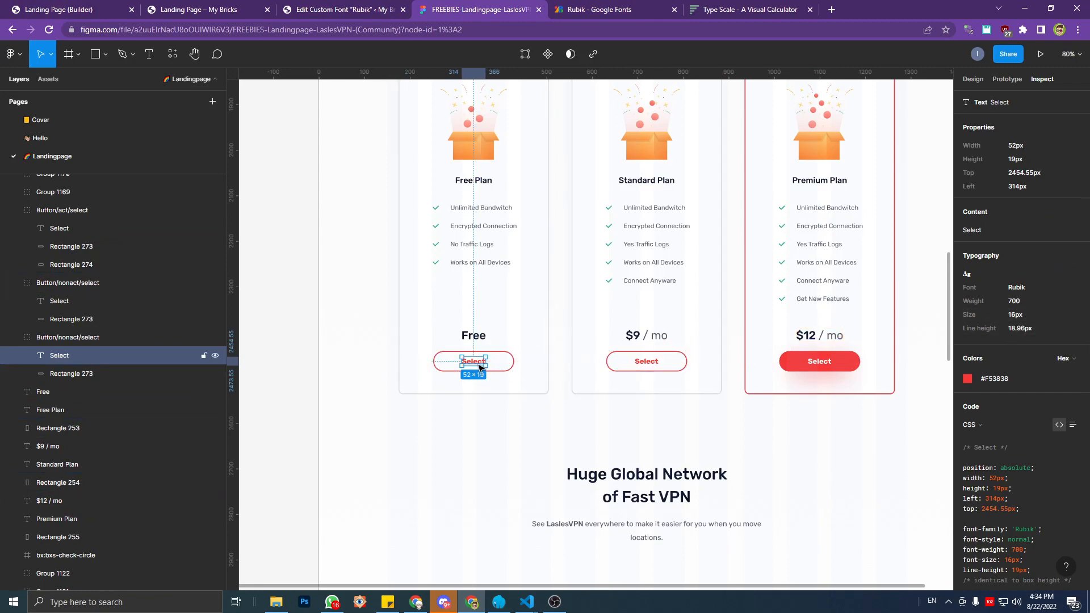
pyautogui.scroll(5, 461, 319)
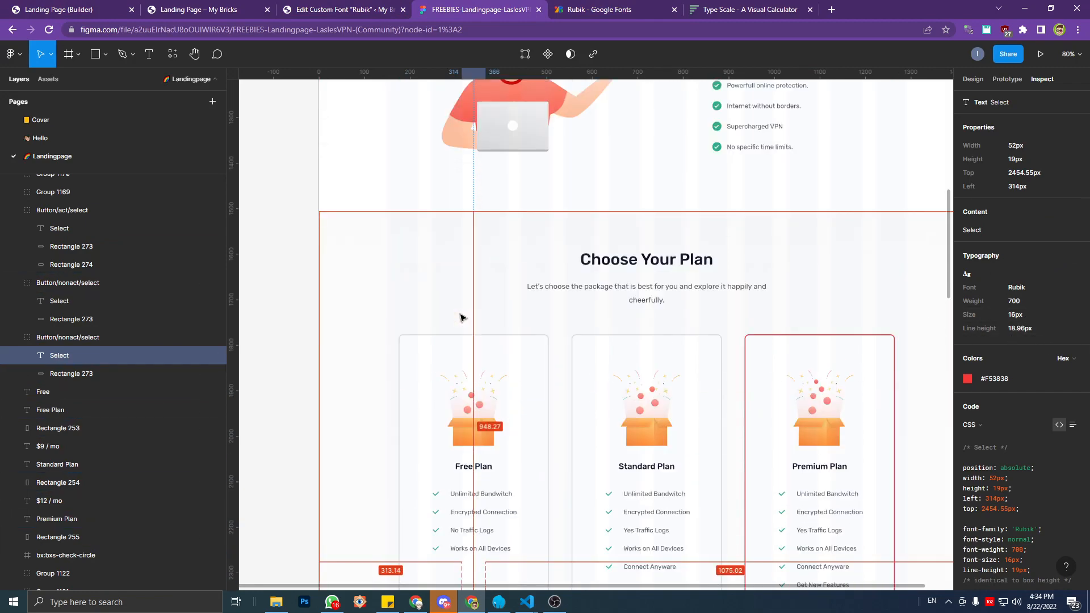
pyautogui.scroll(8, 461, 319)
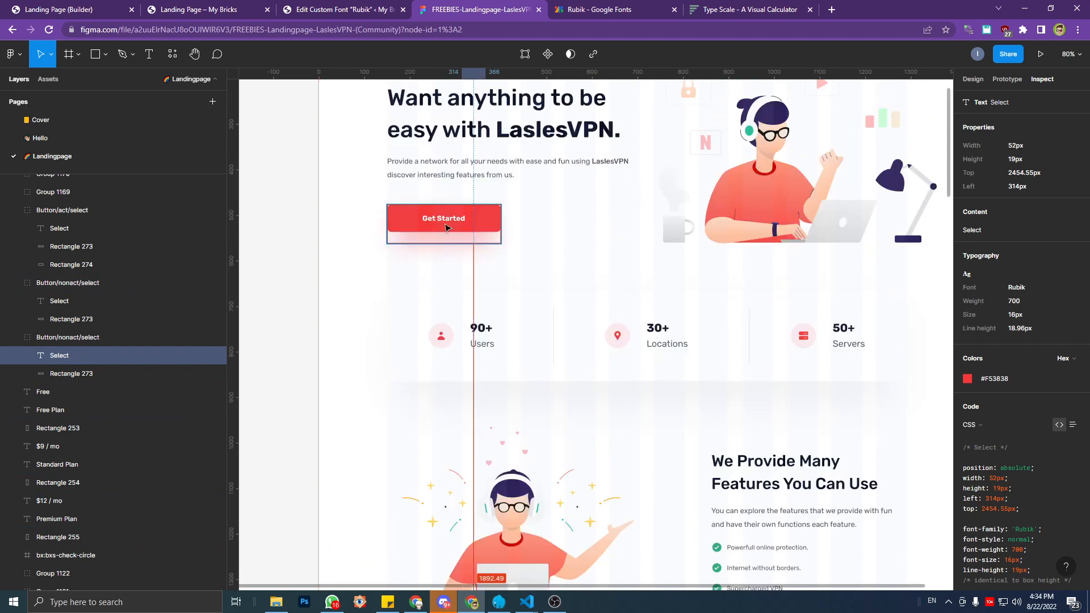
pyautogui.click(446, 221)
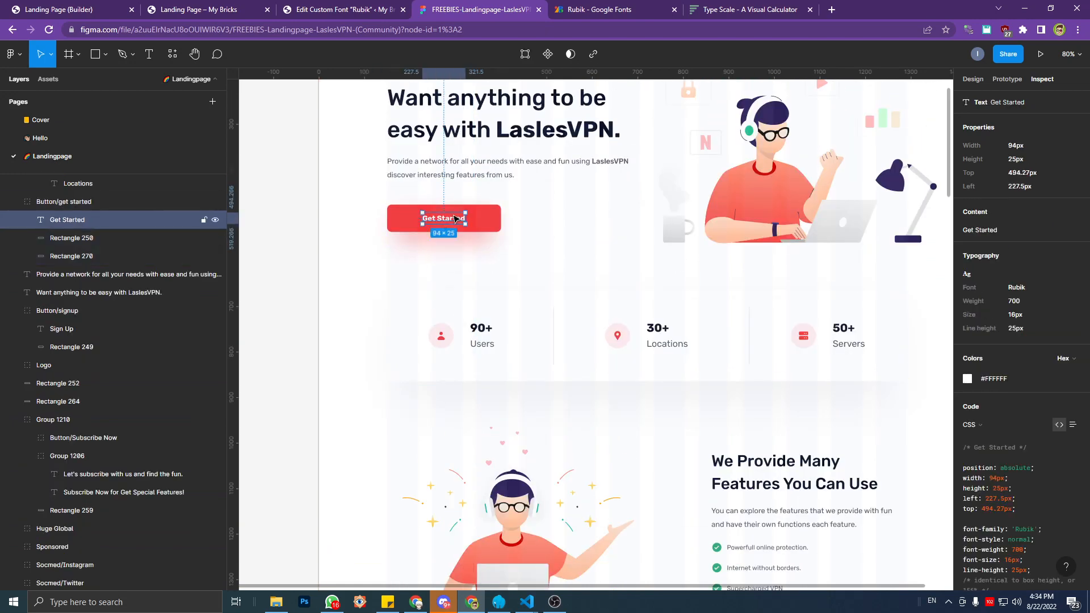
# Return to the builder and look through the default, primary and secondary style groups in the Button theme styles.
pyautogui.click(85, 8)
pyautogui.scroll(-1, 124, 222)
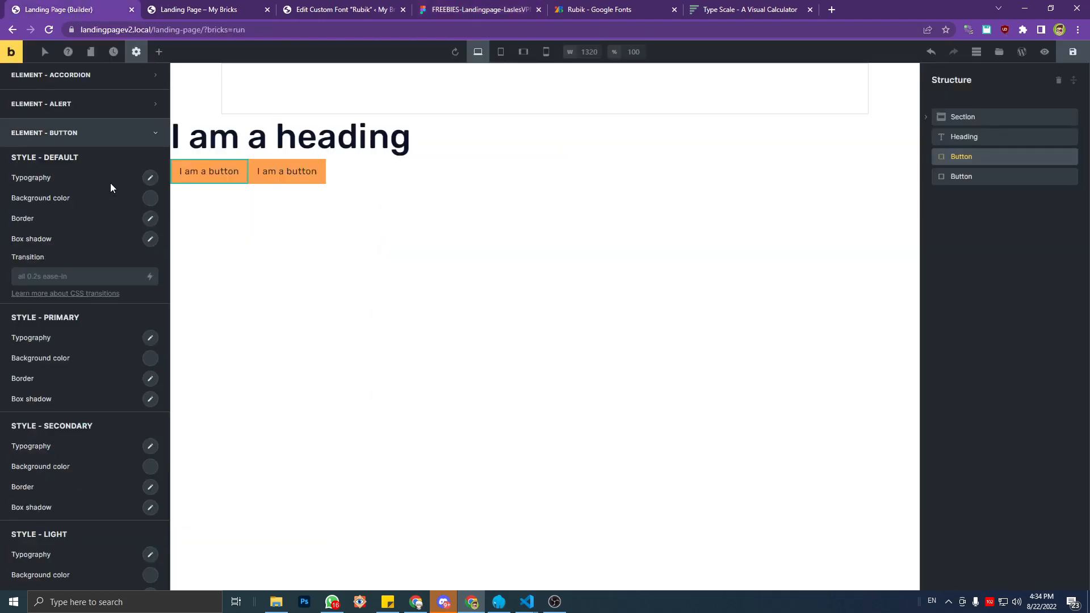
pyautogui.click(90, 143)
pyautogui.click(88, 139)
pyautogui.scroll(-1, 102, 190)
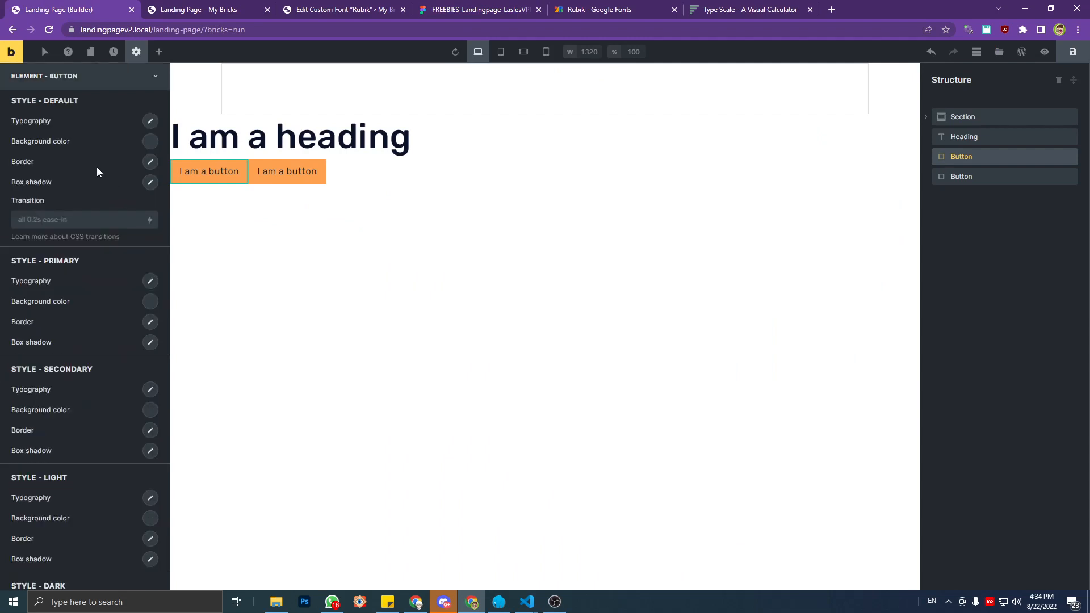
pyautogui.scroll(1, 109, 147)
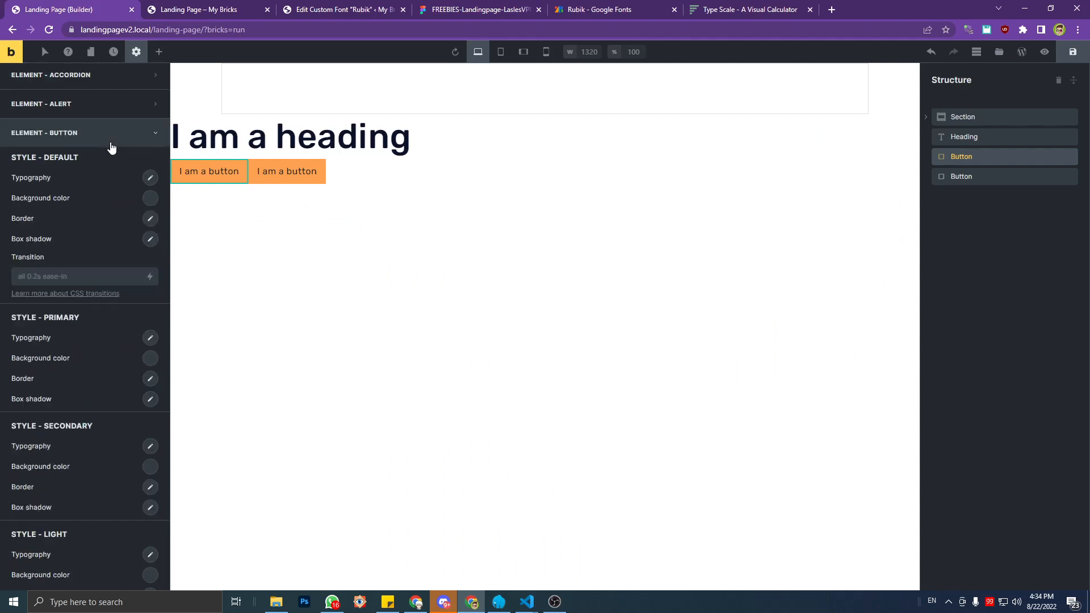
pyautogui.scroll(-1, 132, 343)
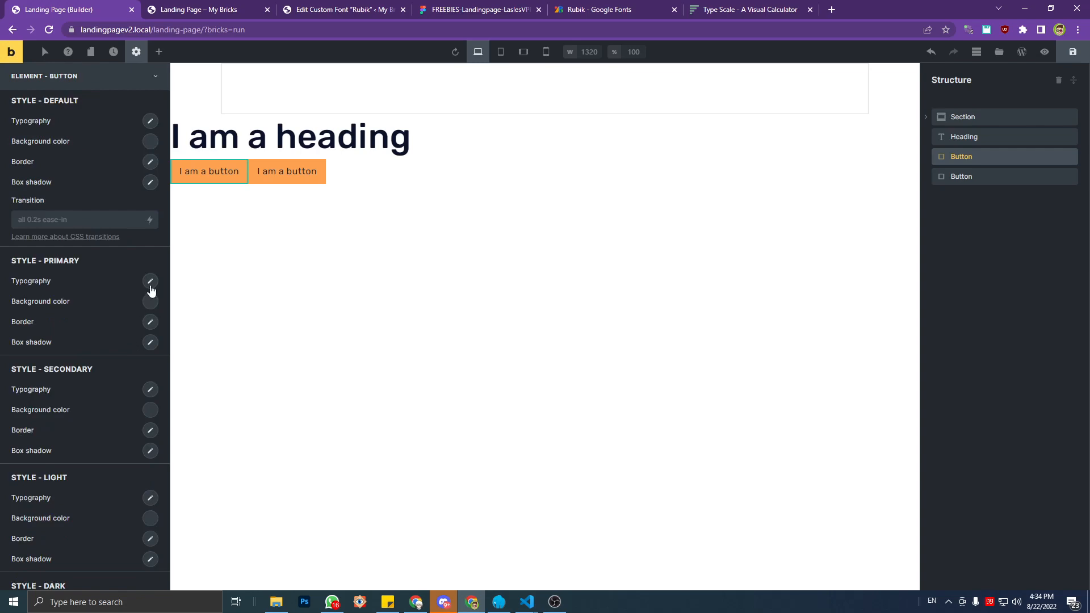
# Check the Get Started button in Figma, and set the primary button style's background color to the red-01 (#f53838) palette color.
pyautogui.hotkey('ctrl', 'Tab')
pyautogui.hotkey('ctrl', 'Tab')
pyautogui.hotkey('ctrl', 'Tab')
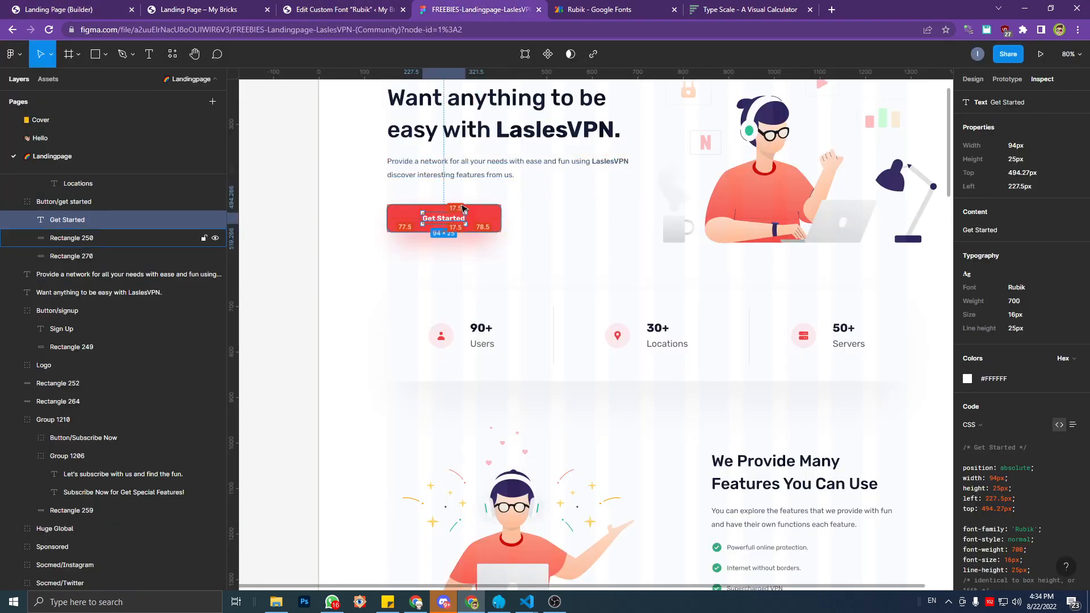
pyautogui.hotkey('ctrl', '1')
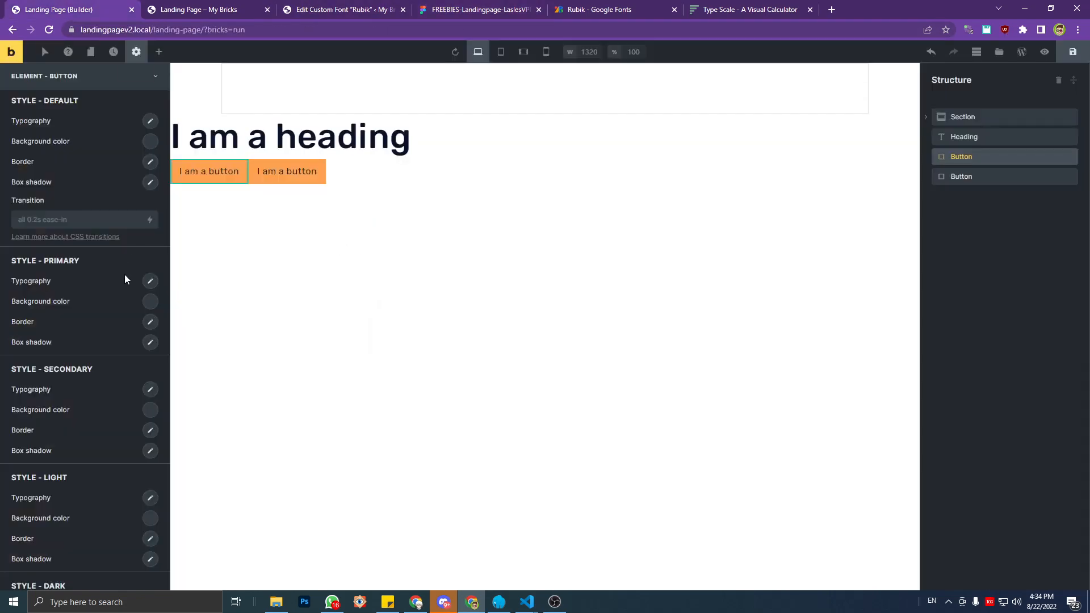
pyautogui.click(150, 302)
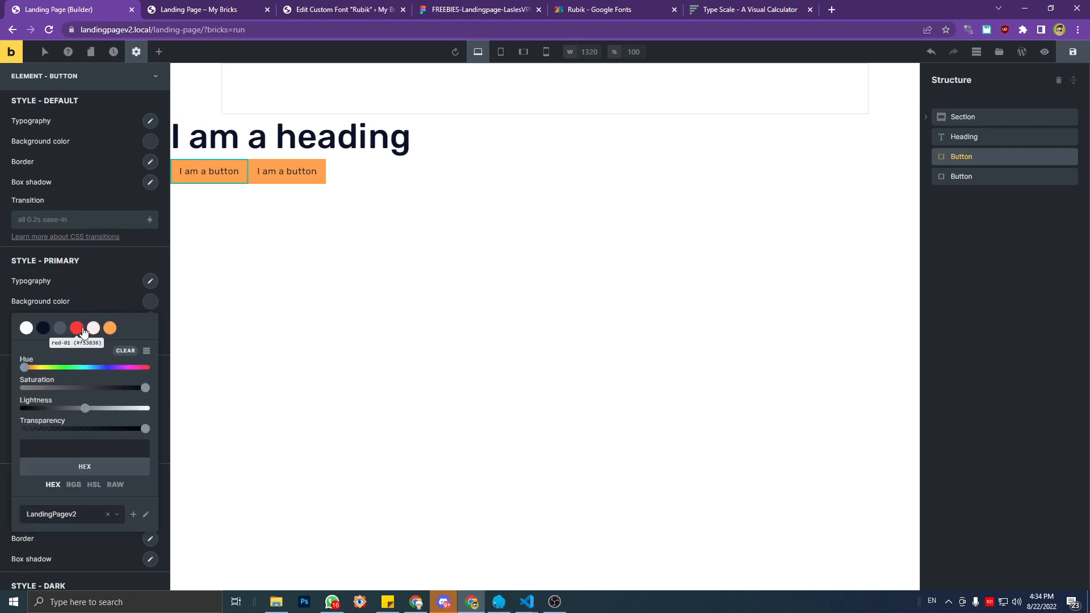
pyautogui.click(82, 331)
pyautogui.click(149, 304)
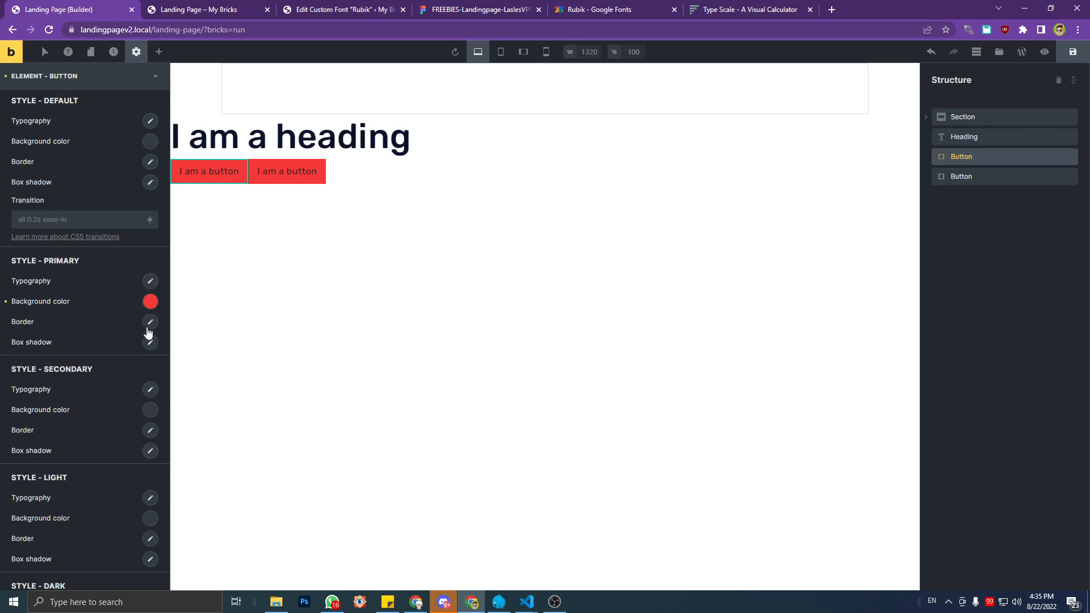
# Set the primary button style's text color to white (#ffffff) from the palette and reopen its typography settings.
pyautogui.click(149, 283)
pyautogui.click(138, 316)
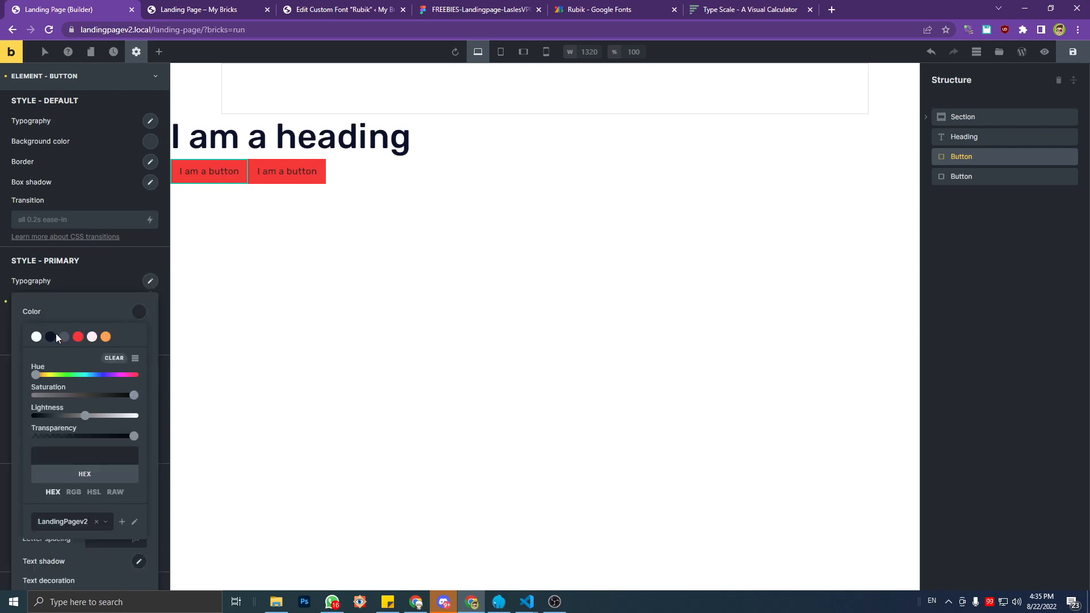
pyautogui.click(37, 337)
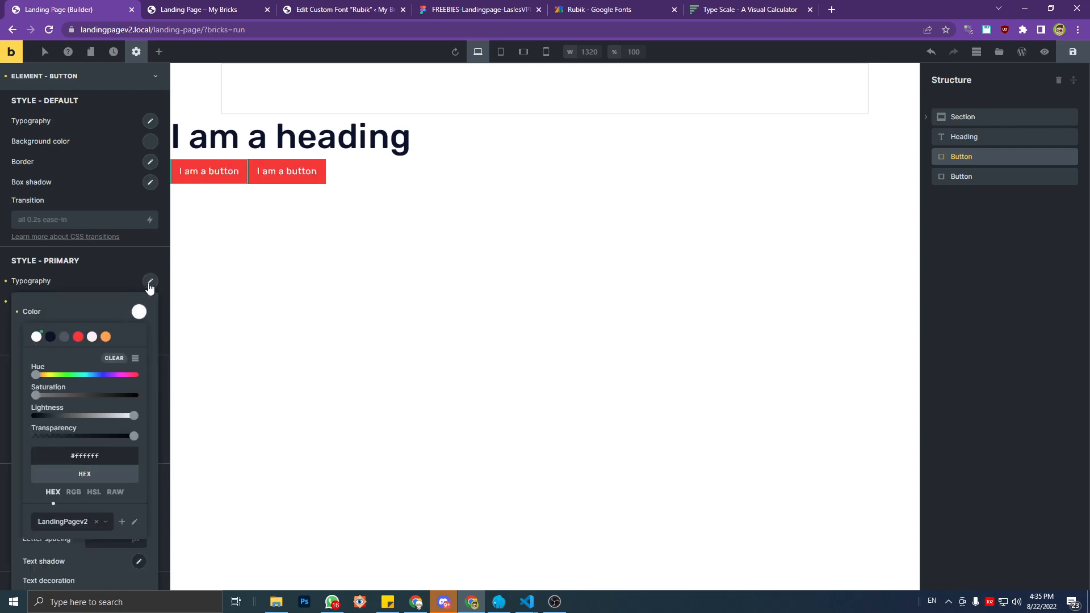
pyautogui.click(150, 283)
pyautogui.click(150, 284)
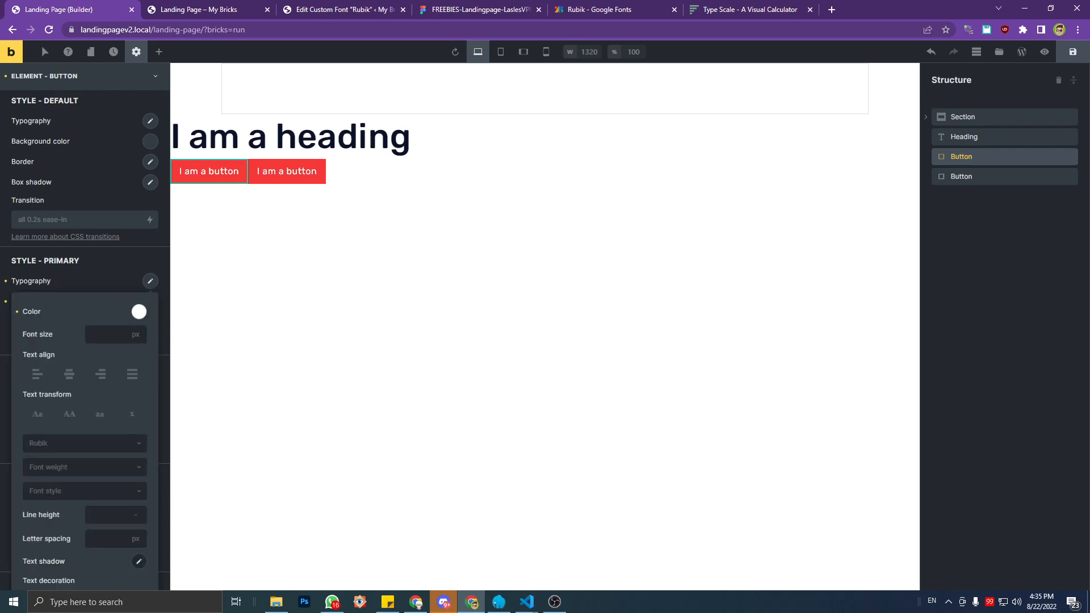
pyautogui.hotkey('alt', 'Tab')
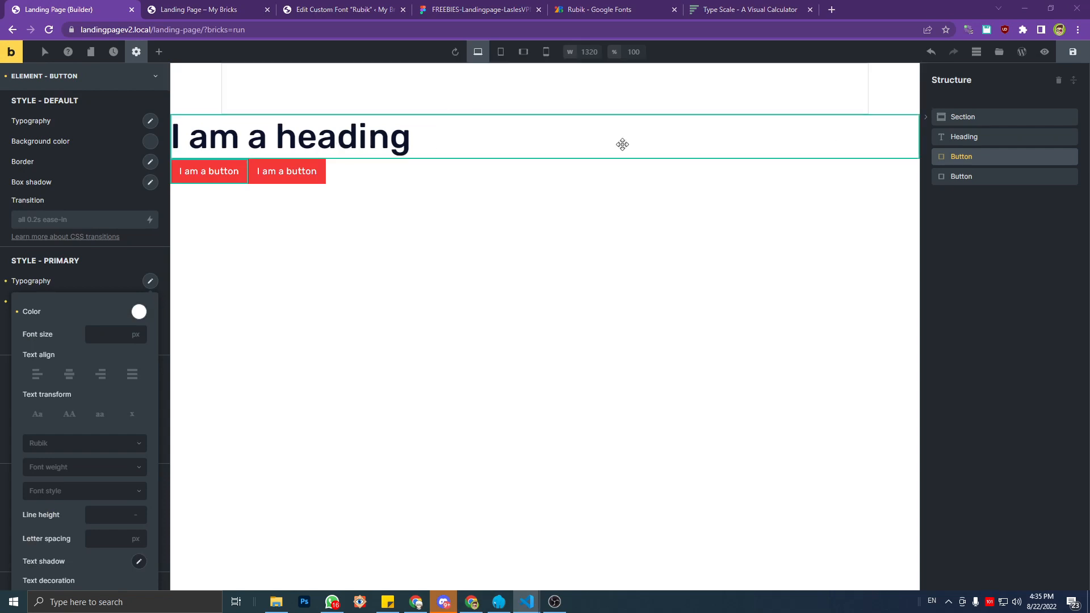
# Save the builder changes and inspect the second test button's applied CSS rules on the live landing page.
pyautogui.click(1075, 54)
pyautogui.click(199, 9)
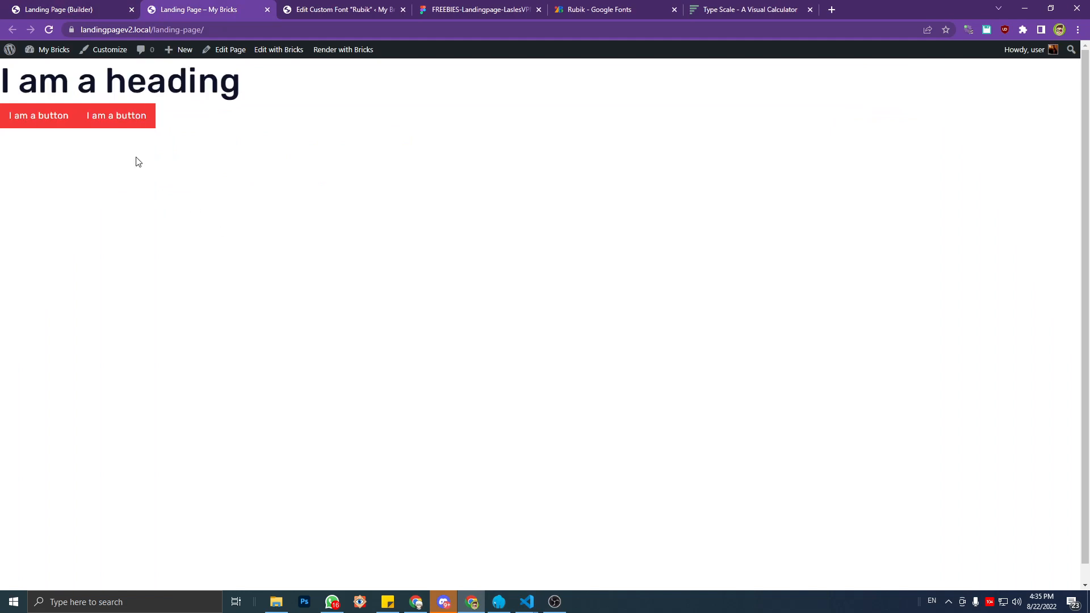
pyautogui.hotkey('ctrl', 'shift', 'c')
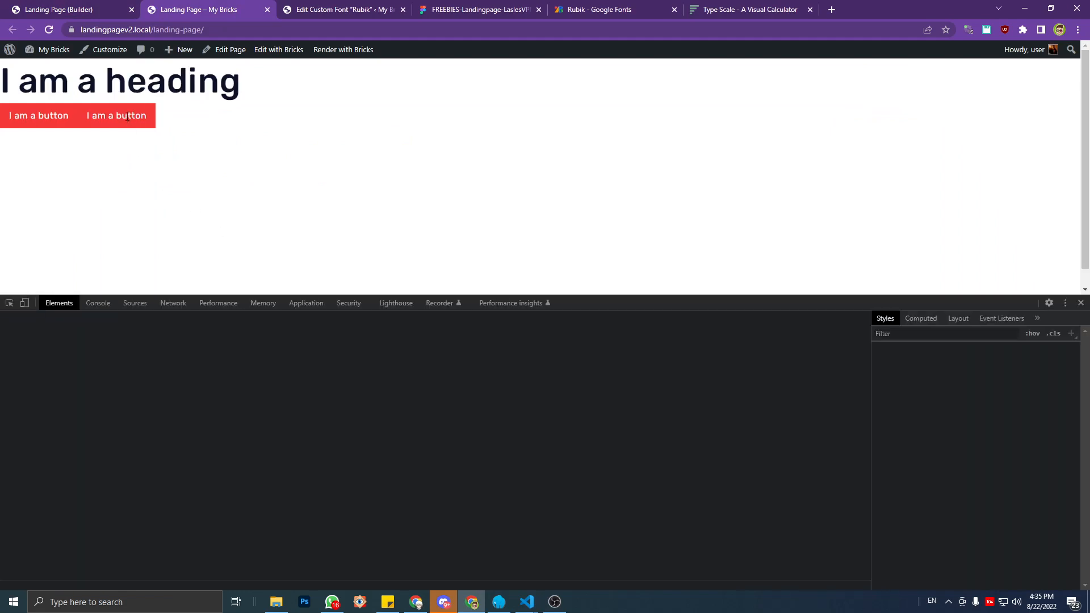
pyautogui.click(127, 119)
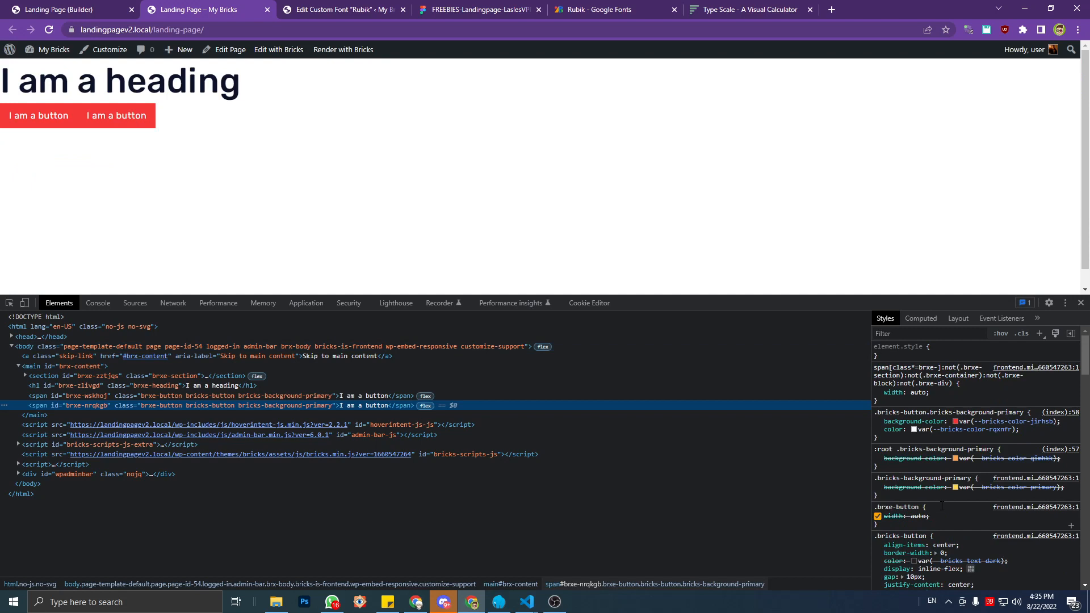
pyautogui.scroll(-2, 943, 505)
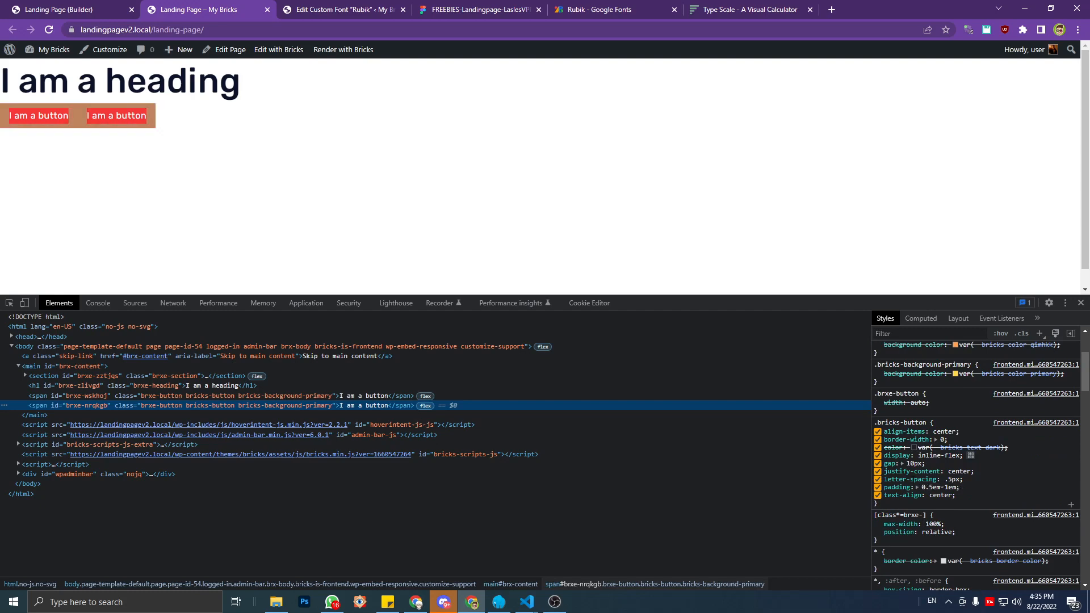
pyautogui.scroll(-4, 932, 414)
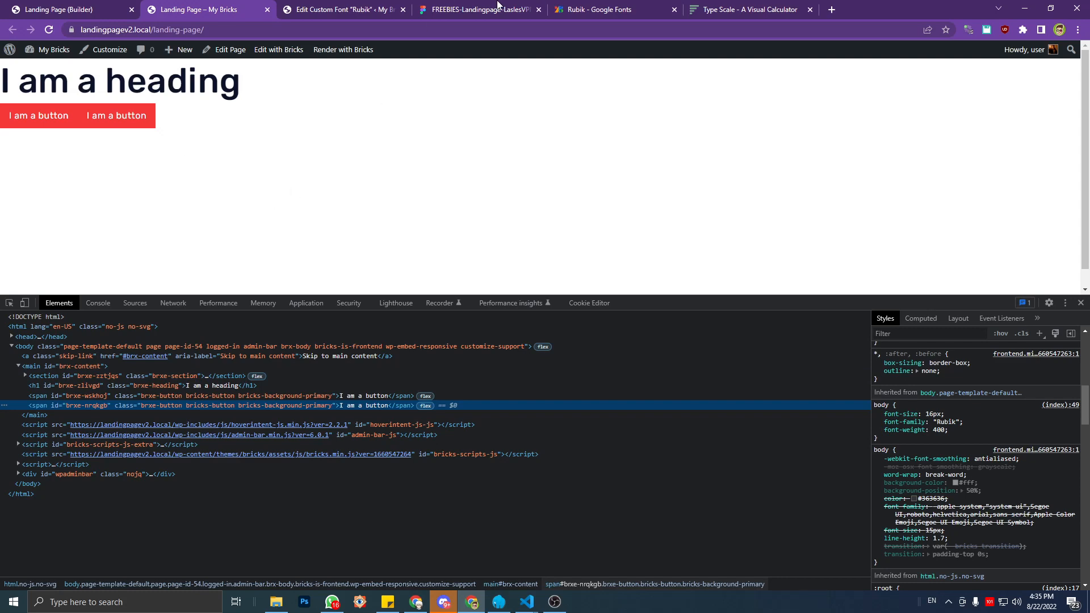
# Check the Get Started label's typography in Figma and look through the font weights and families offered for the builder's primary button style.
pyautogui.click(498, 8)
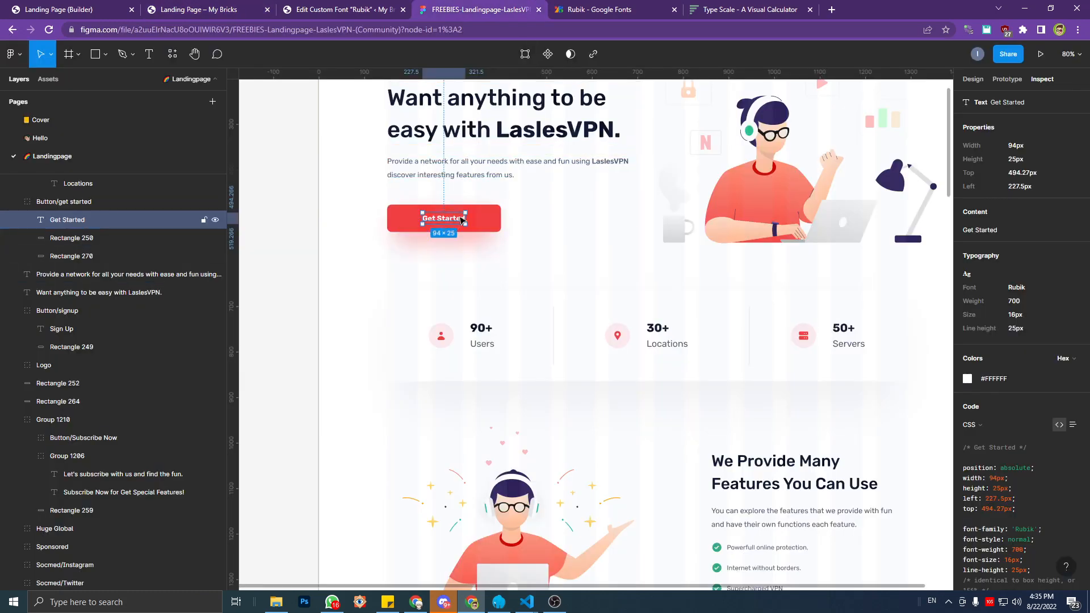
pyautogui.click(1014, 302)
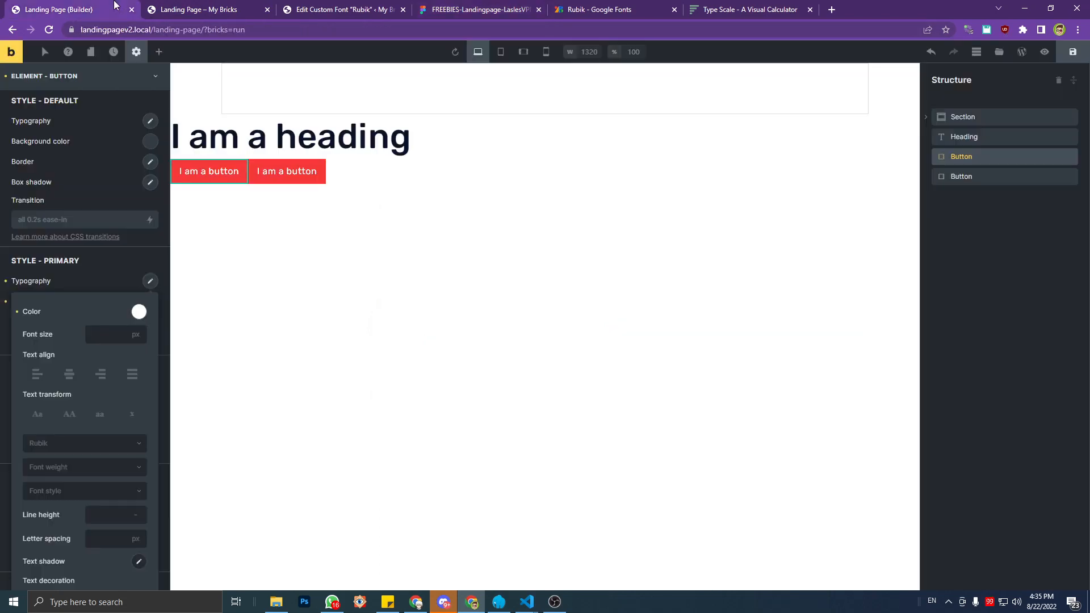
pyautogui.click(51, 9)
pyautogui.click(74, 471)
pyautogui.scroll(-1, 63, 531)
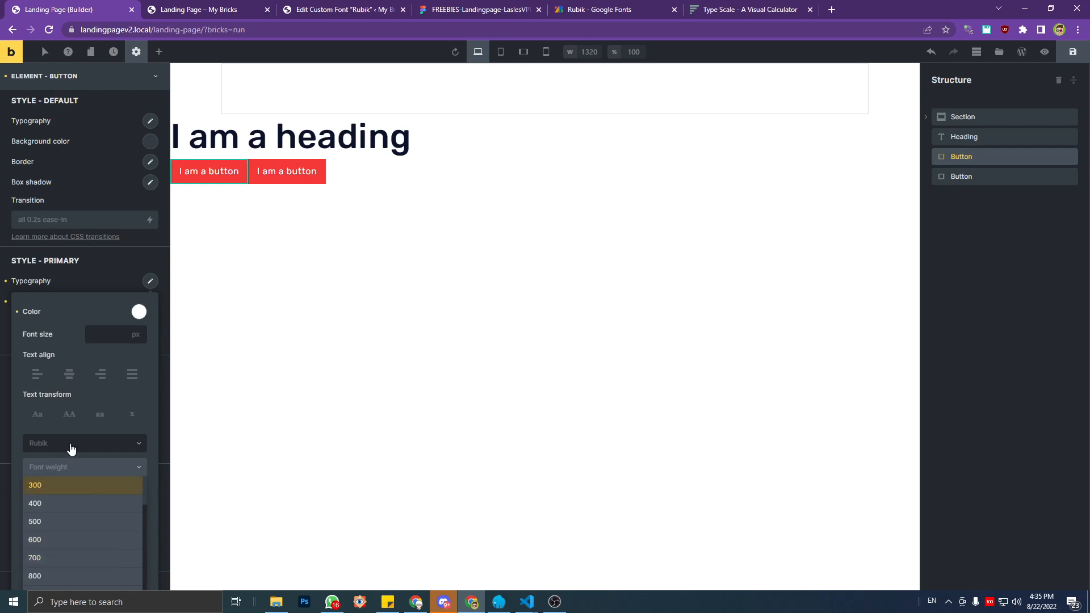
pyautogui.click(70, 446)
pyautogui.scroll(3, 65, 480)
pyautogui.scroll(-5, 74, 448)
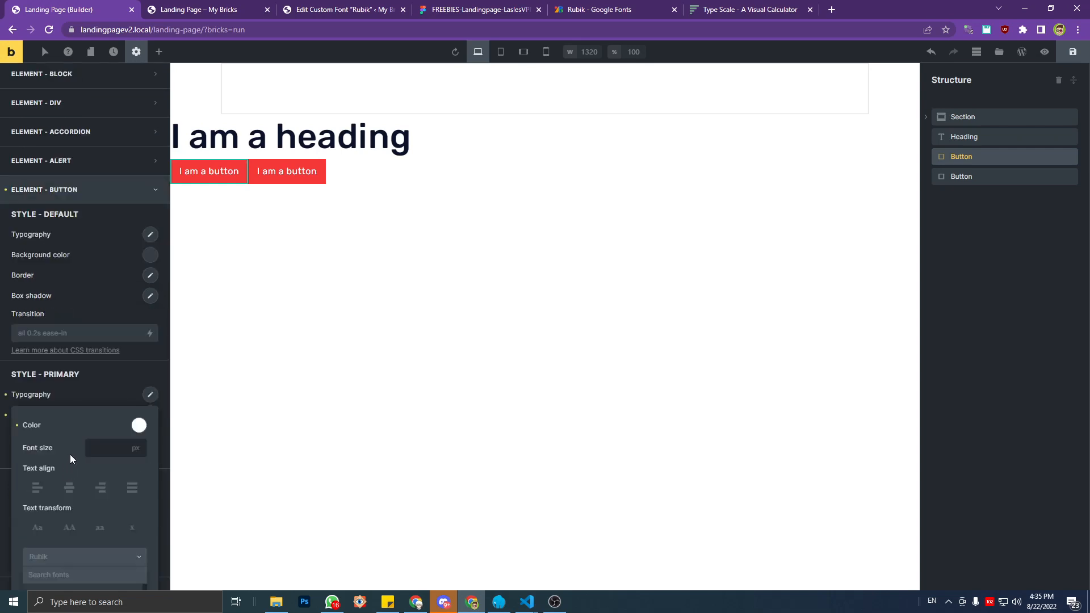
pyautogui.scroll(-2, 73, 464)
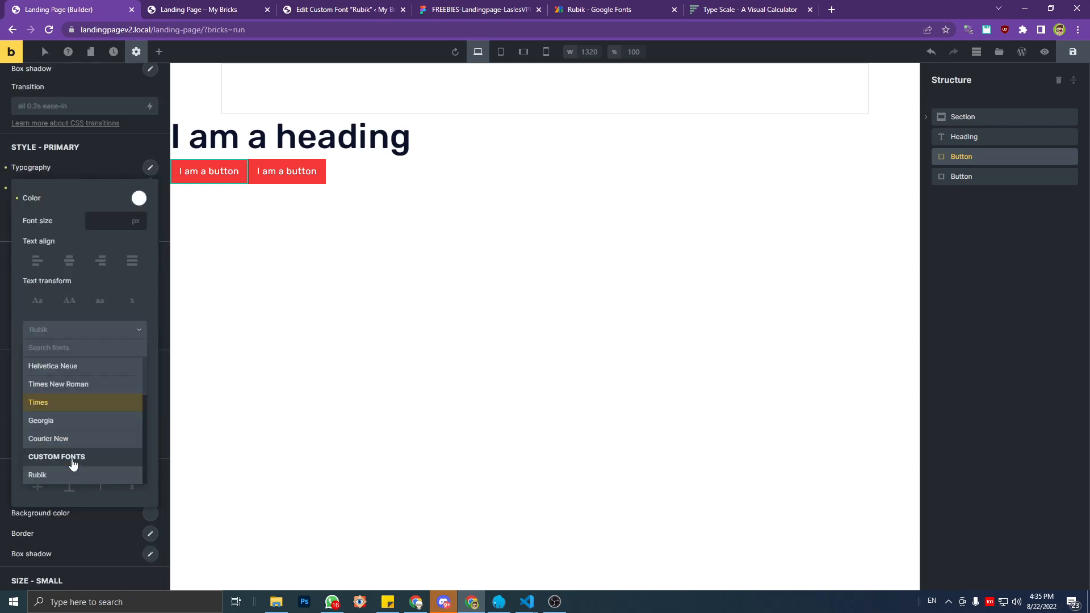
pyautogui.click(21, 319)
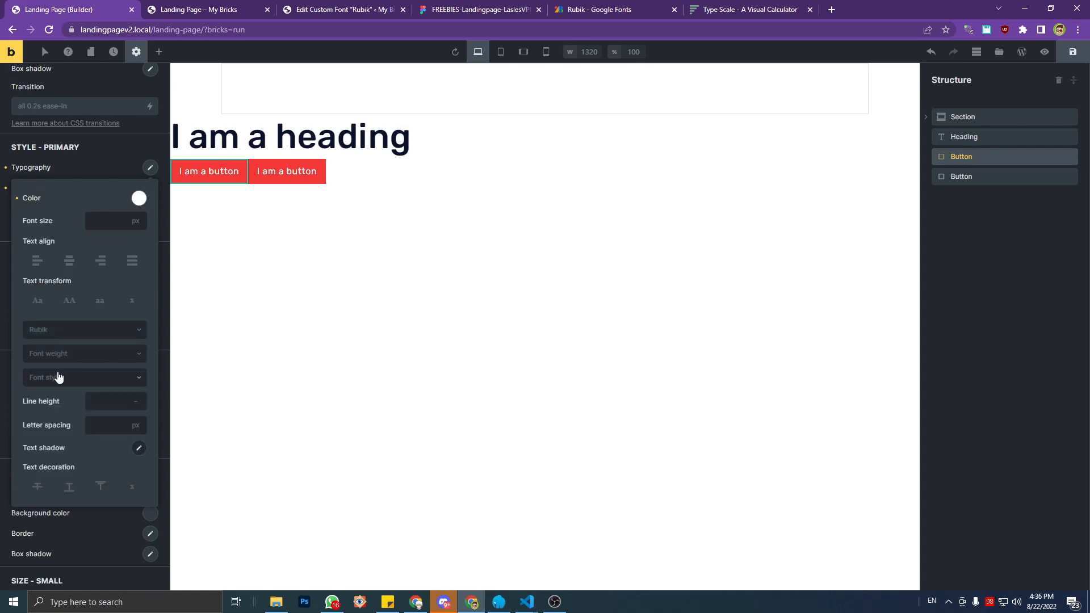
# Set the primary button style's font weight to 700, save, and return to the live landing page.
pyautogui.click(67, 357)
pyautogui.click(52, 448)
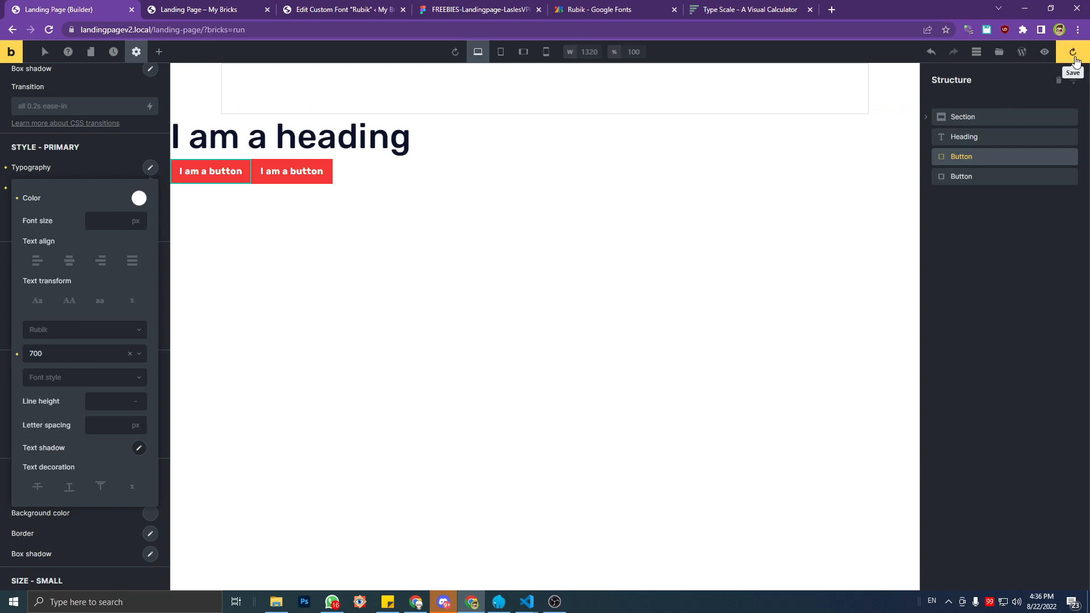
pyautogui.click(1073, 52)
pyautogui.click(222, 6)
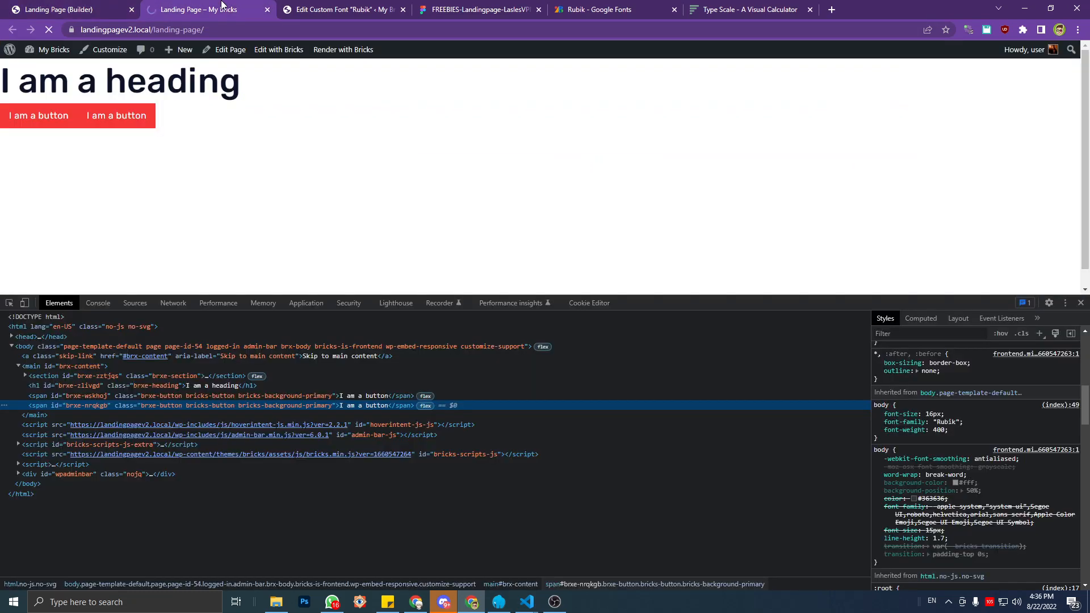
# Measure the spacing around the Get Started label inside its button in Figma, and open Calculator beside the button.
pyautogui.click(545, 8)
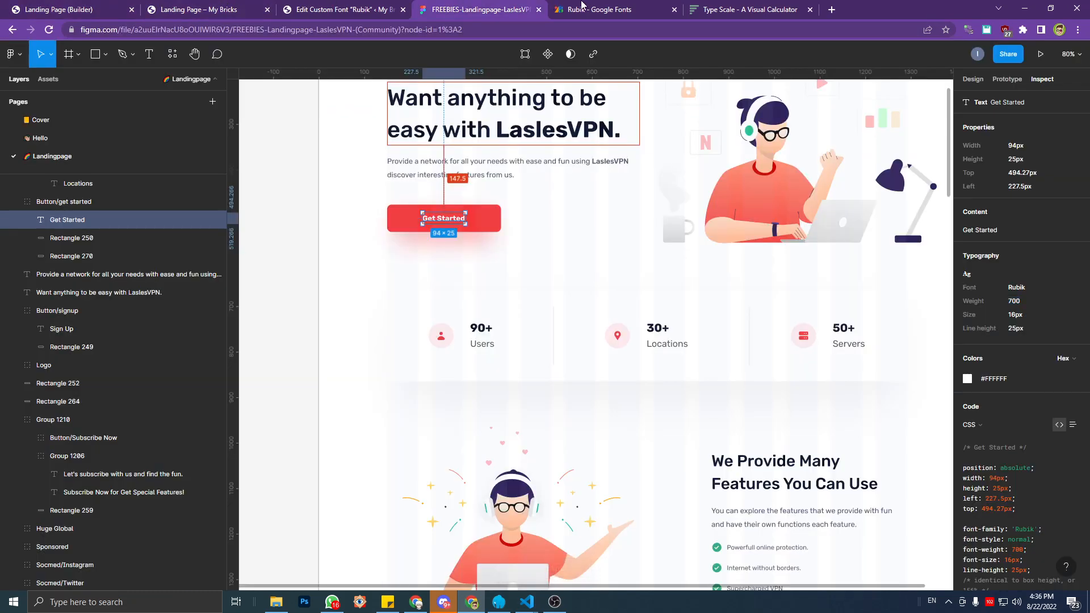
pyautogui.click(478, 218)
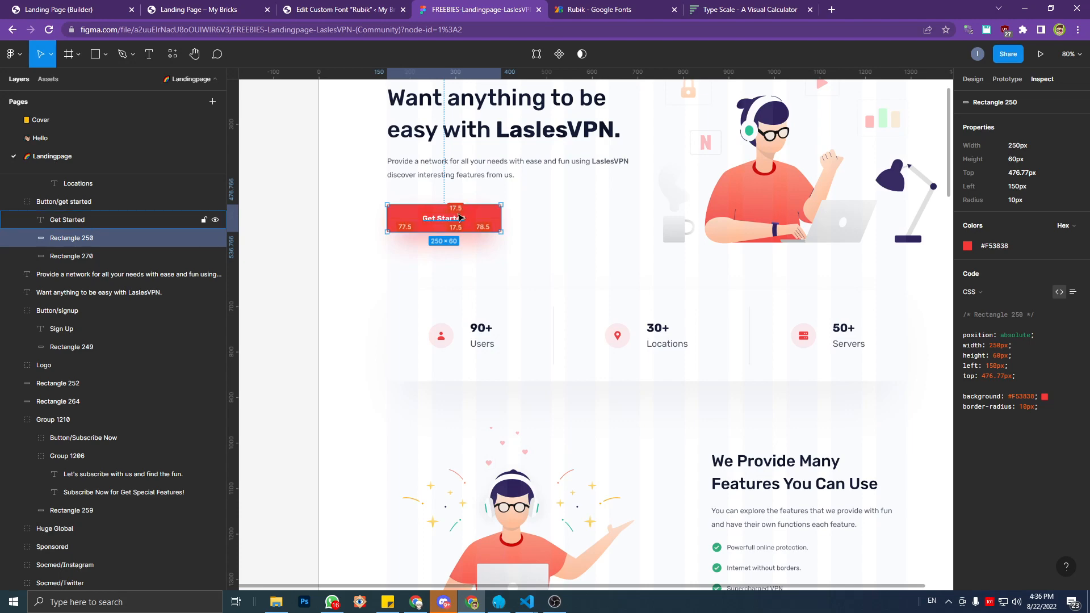
pyautogui.press('super')
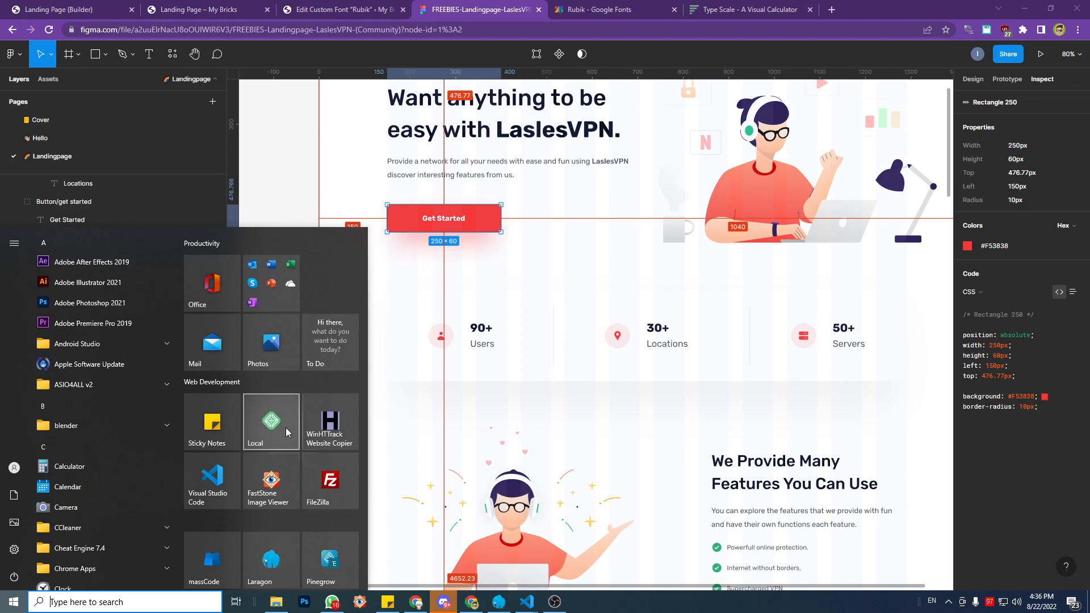
pyautogui.click(102, 466)
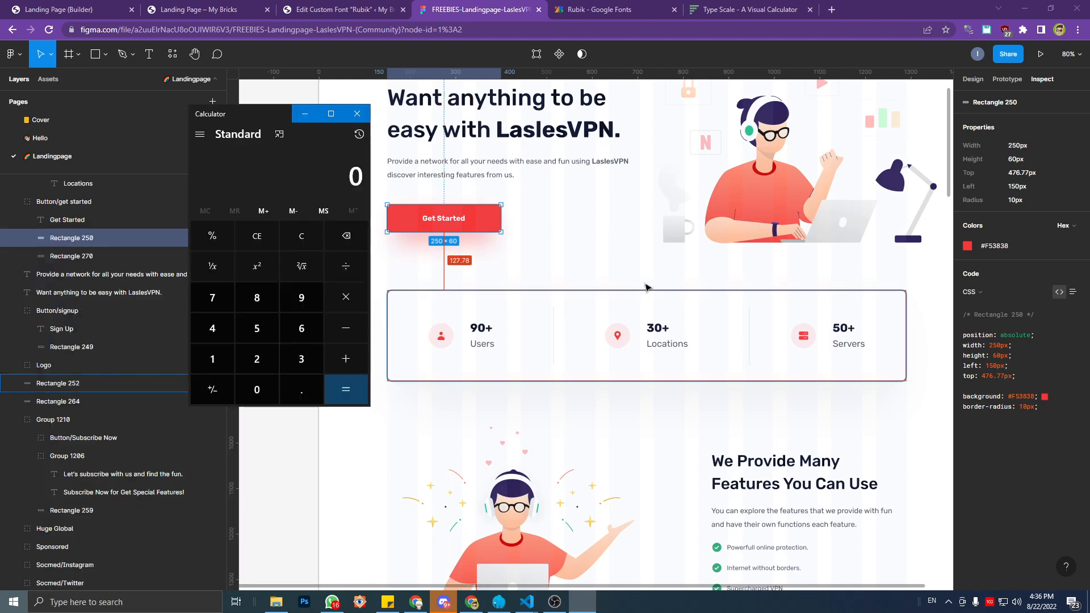
pyautogui.moveTo(263, 117); pyautogui.dragTo(765, 155)
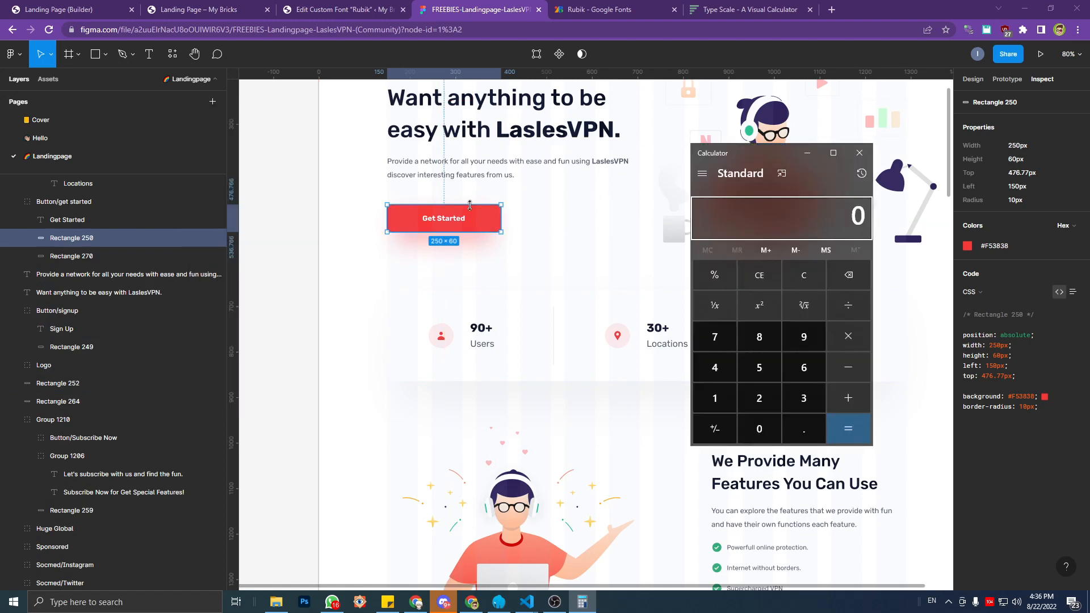
# Divide the button's 17.5 px vertical padding by 16 in Calculator.
pyautogui.click(715, 398)
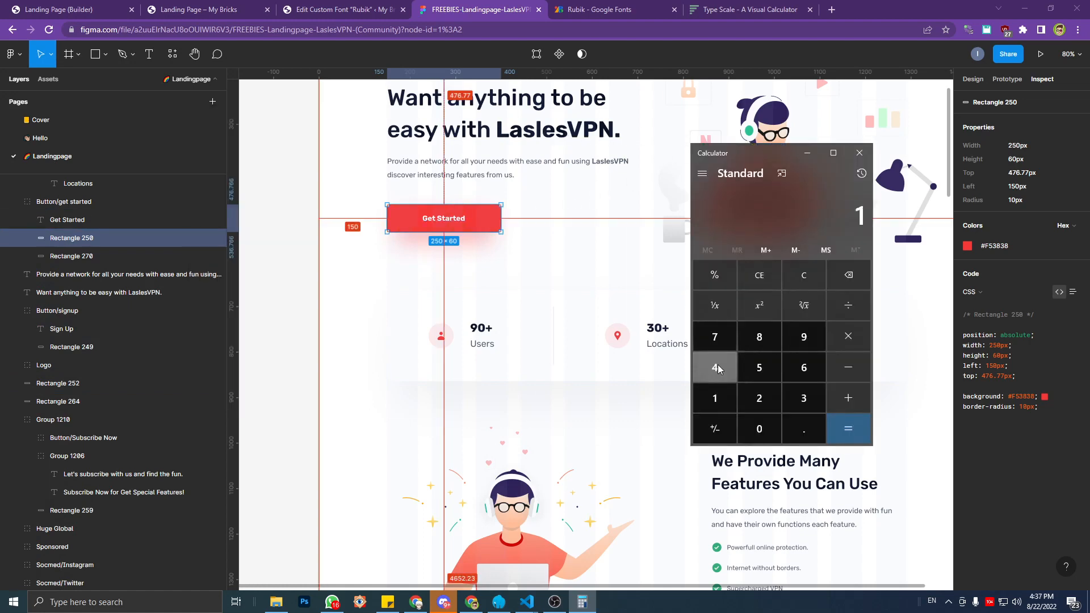
pyautogui.click(715, 336)
pyautogui.click(793, 430)
pyautogui.click(759, 367)
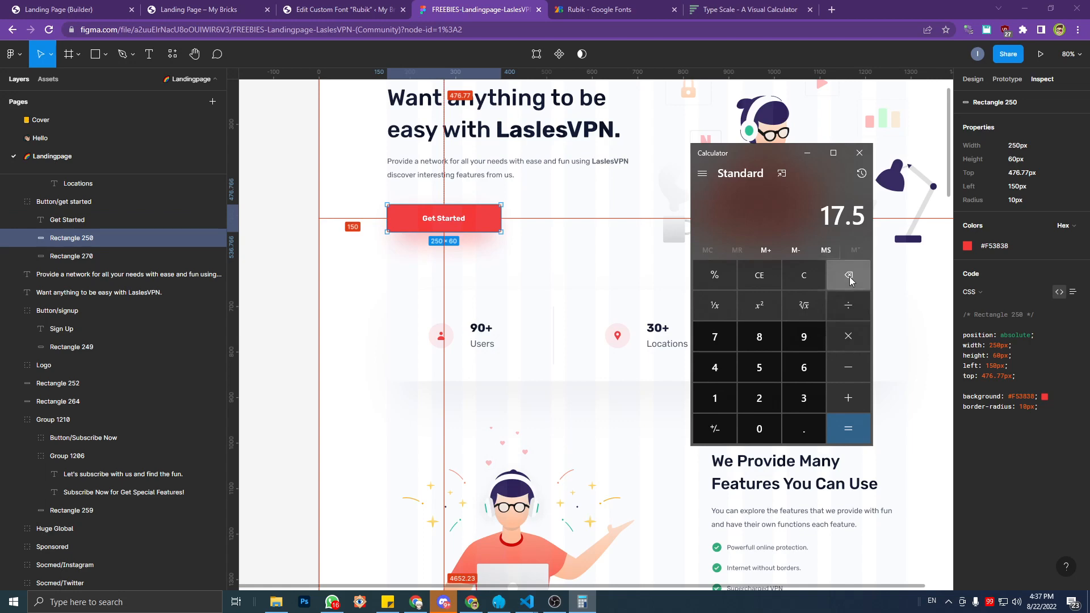
pyautogui.click(852, 309)
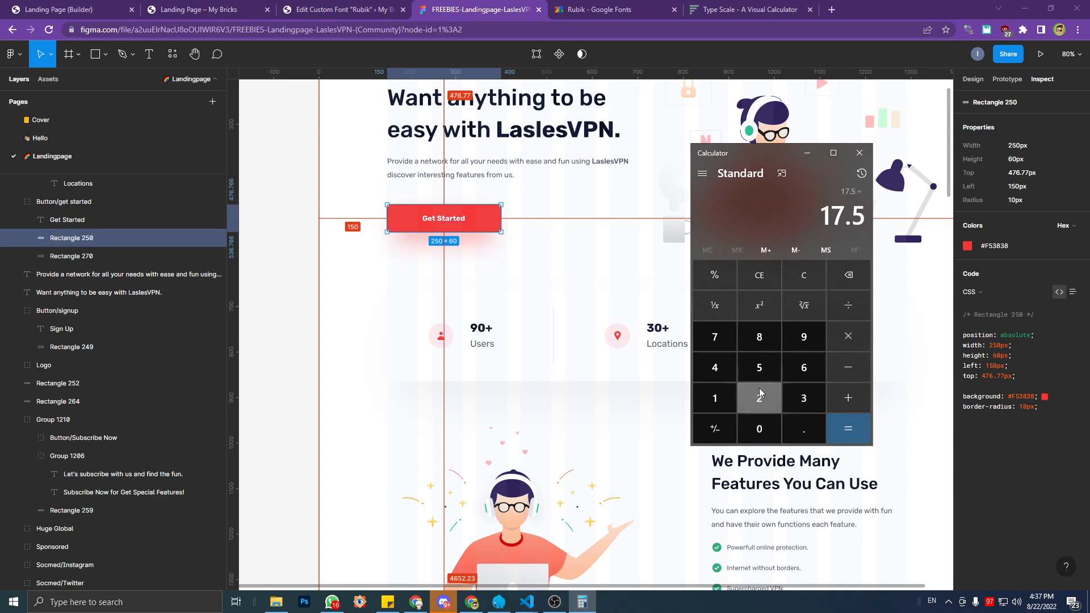
pyautogui.click(724, 398)
pyautogui.click(805, 368)
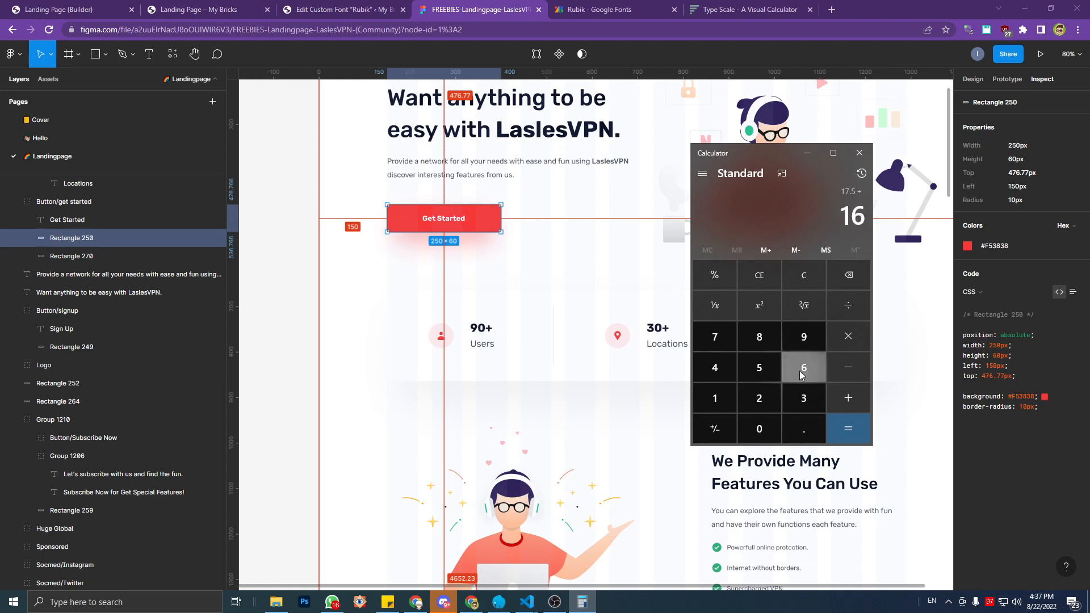
pyautogui.click(849, 428)
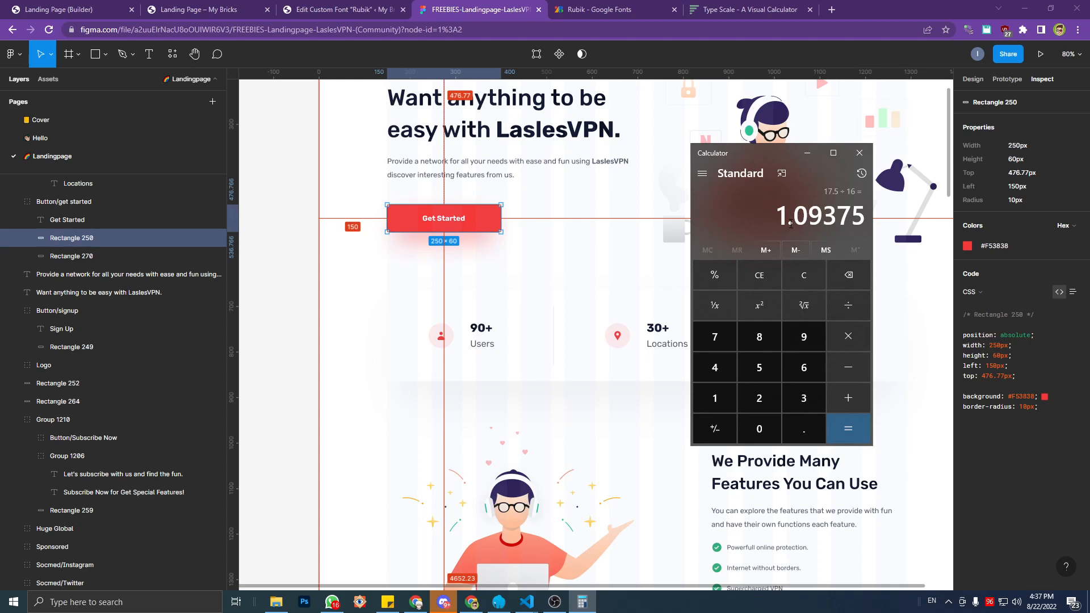
# Review the rem and pixel sizes of the 1.250 Major Third scale on the Type Scale website.
pyautogui.hotkey('alt', 'Tab')
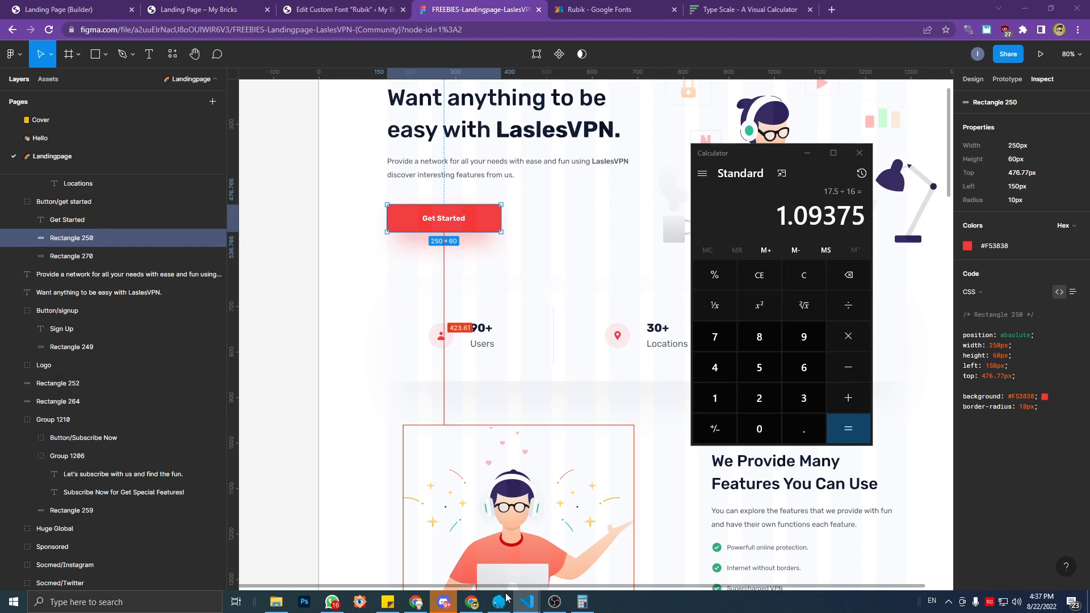
pyautogui.click(327, 8)
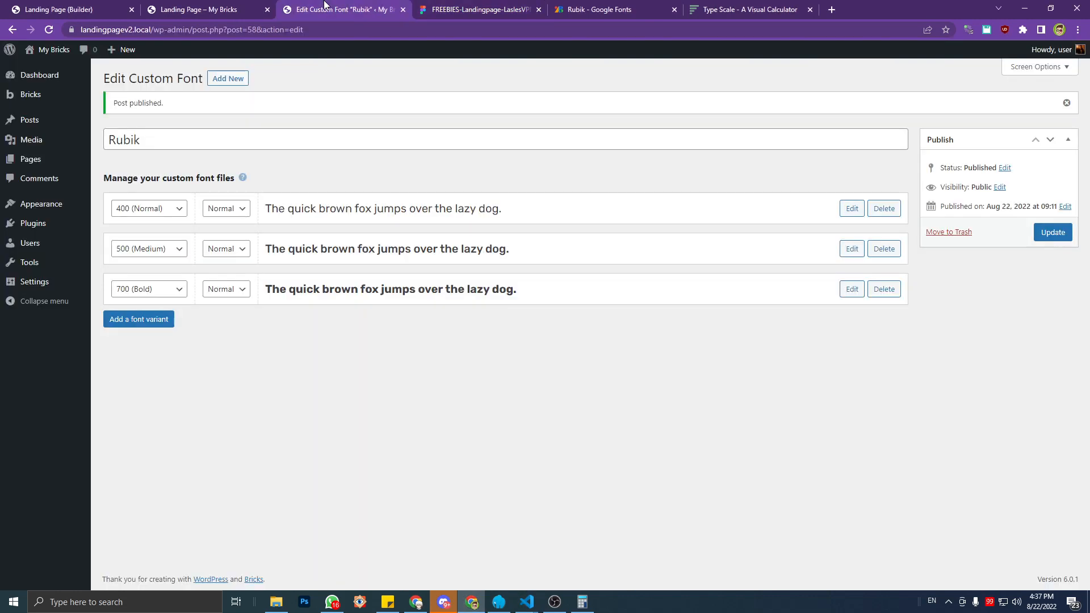
pyautogui.click(700, 6)
pyautogui.scroll(5, 316, 165)
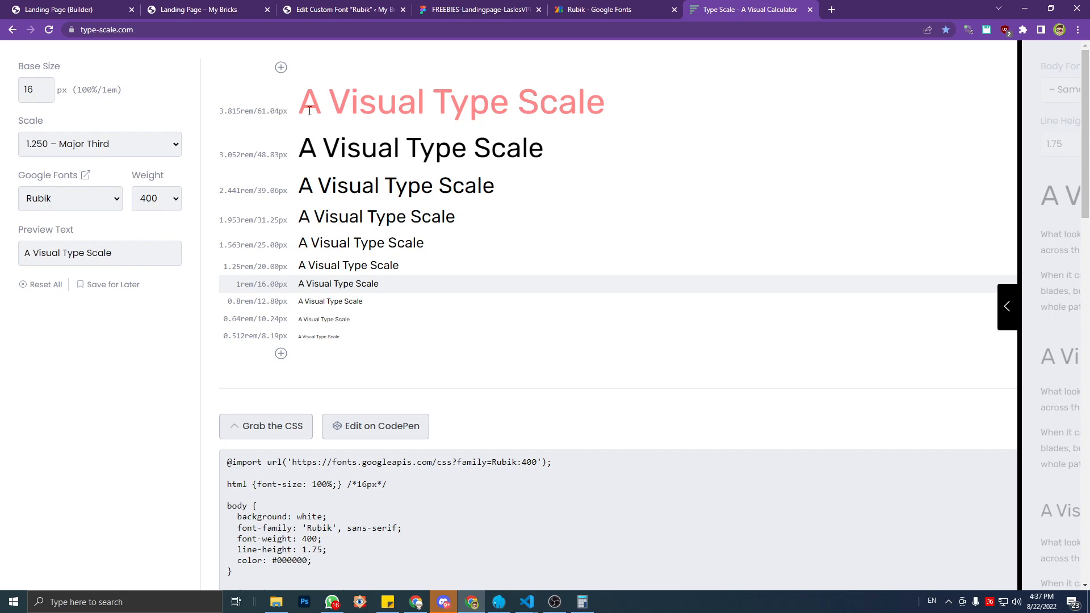
# Switch to style.css in Visual Studio Code and add a /*spacing*/ comment after the --line-height-l variable in the :root block.
pyautogui.click(527, 602)
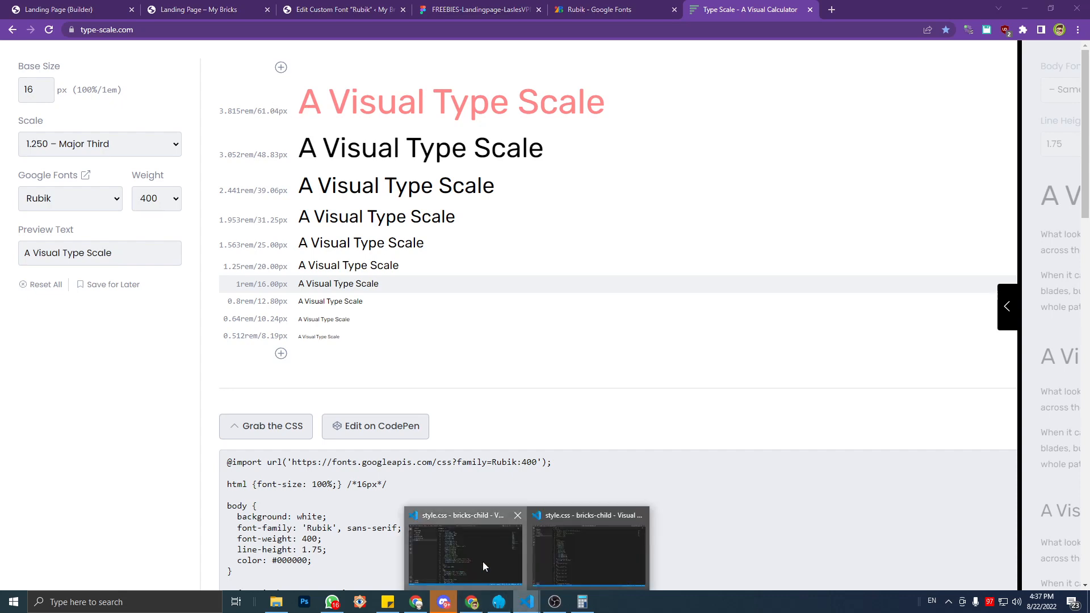
pyautogui.click(484, 566)
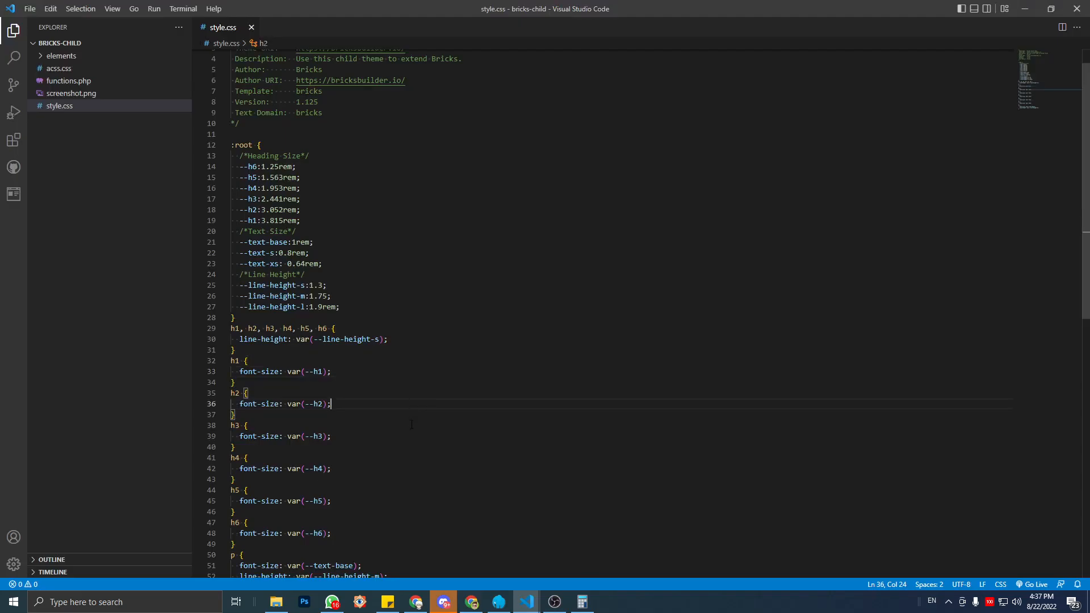
pyautogui.scroll(-3, 398, 409)
pyautogui.click(362, 216)
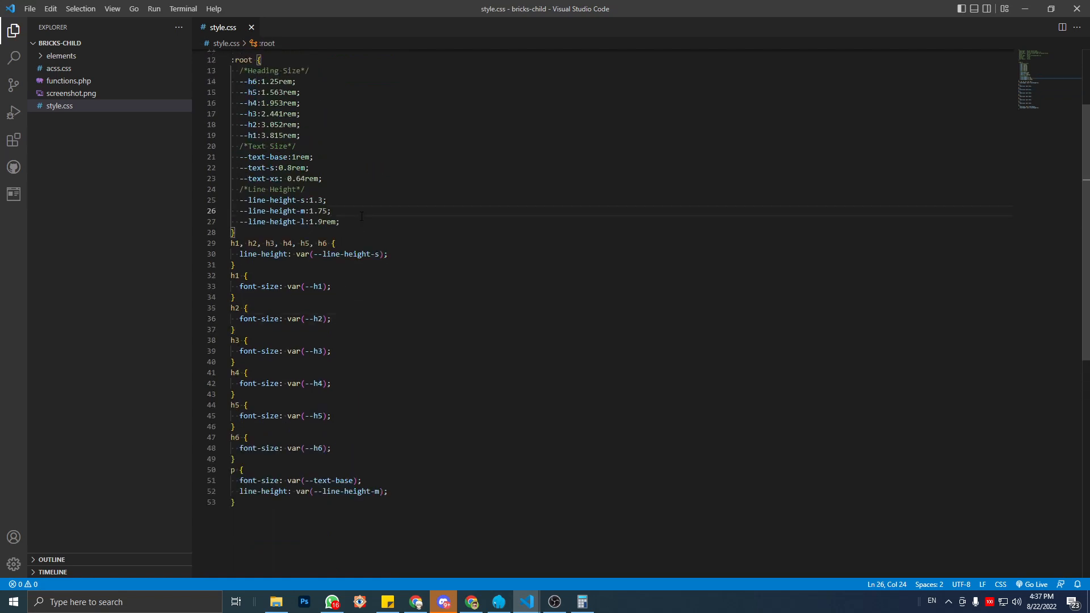
pyautogui.press('Down')
pyautogui.press('End')
pyautogui.press('Return')
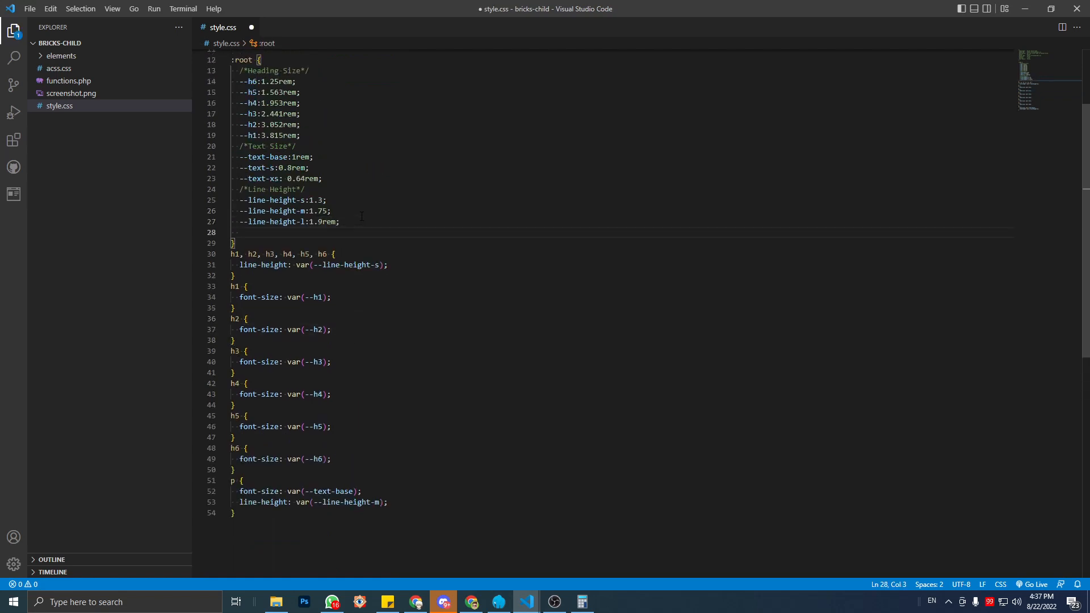
pyautogui.write('/*spacing')
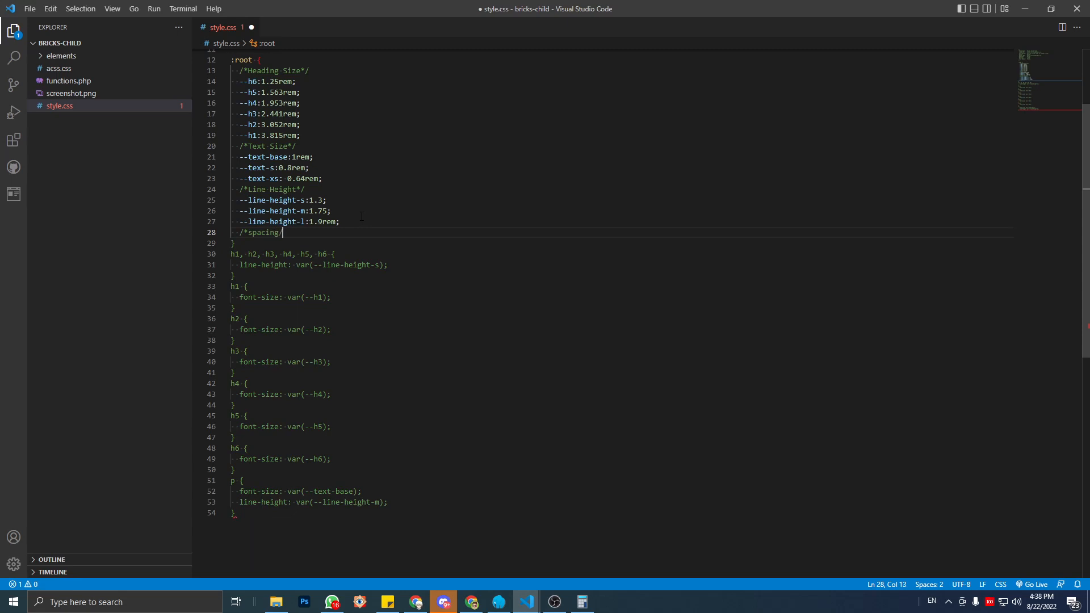
pyautogui.write('*')
# Capitalize the new comment in the :root block so that it reads /*Spacing*/.
pyautogui.press('Left')
pyautogui.press('Left')
pyautogui.press('Left')
pyautogui.press('Left')
pyautogui.press('Left')
pyautogui.press('Left')
pyautogui.press('Left')
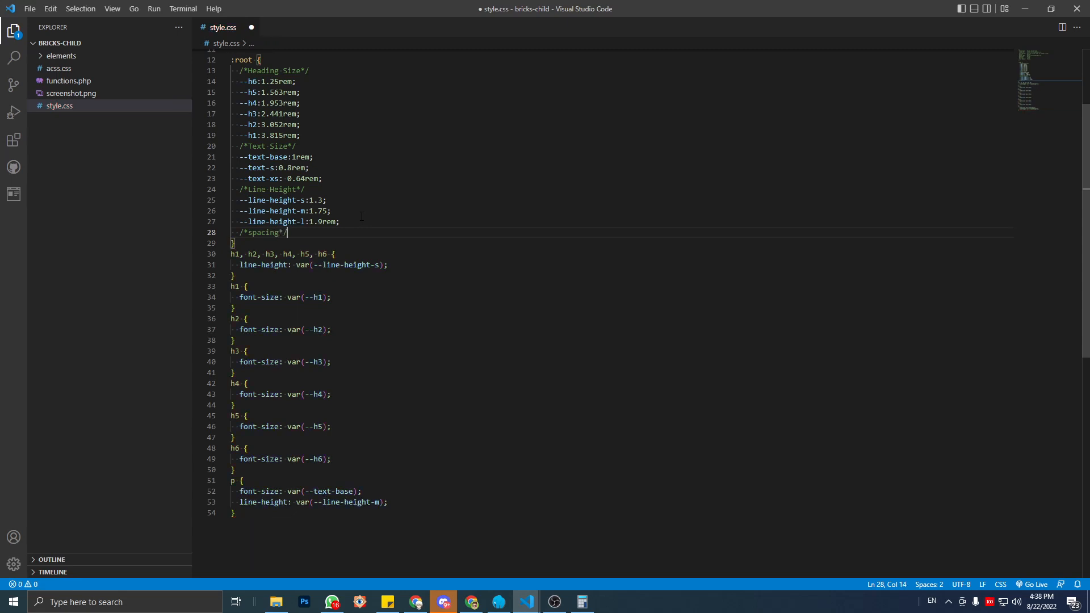
pyautogui.press('BackSpace')
pyautogui.write('S')
pyautogui.press('Right')
pyautogui.press('Right')
pyautogui.press('Right')
pyautogui.press('Right')
pyautogui.press('Right')
pyautogui.press('Right')
pyautogui.press('Right')
pyautogui.press('Right')
# Declare the variables --space-m and --space-l without values on separate lines below the Spacing comment.
pyautogui.press('Return')
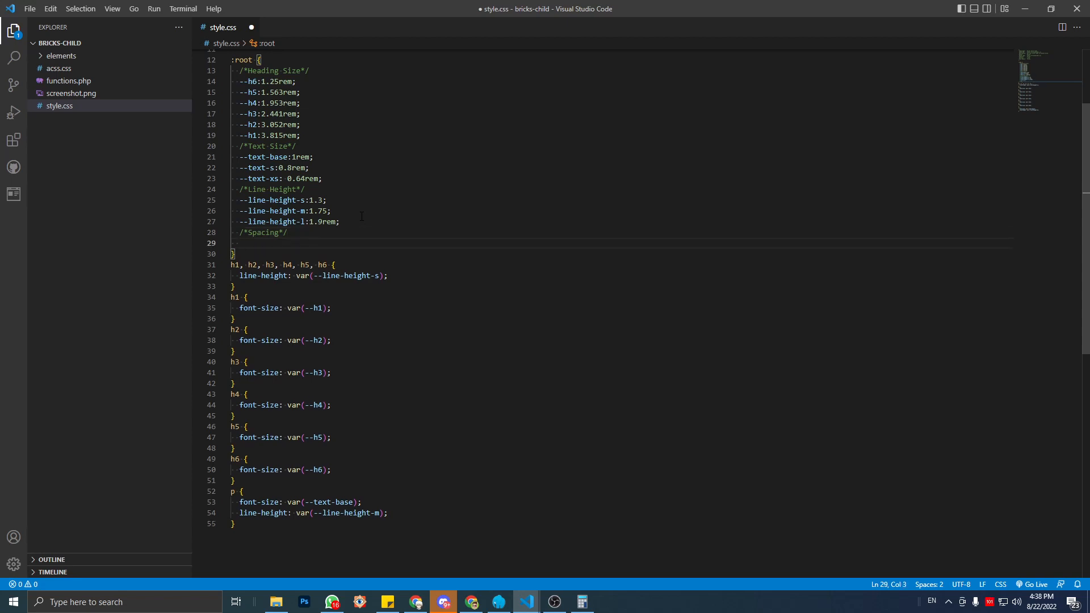
pyautogui.write('--')
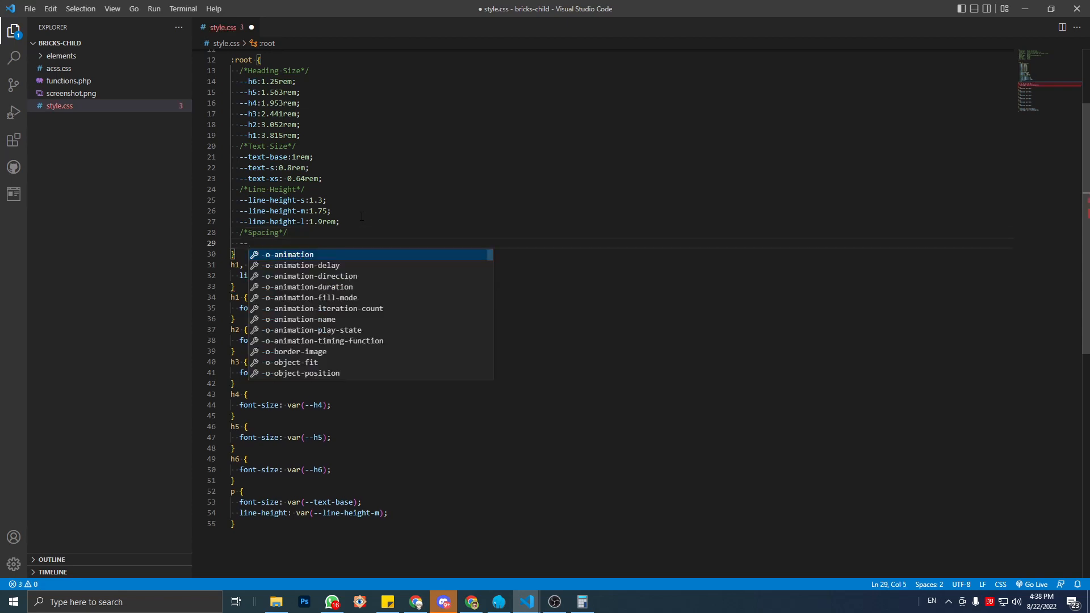
pyautogui.write('space')
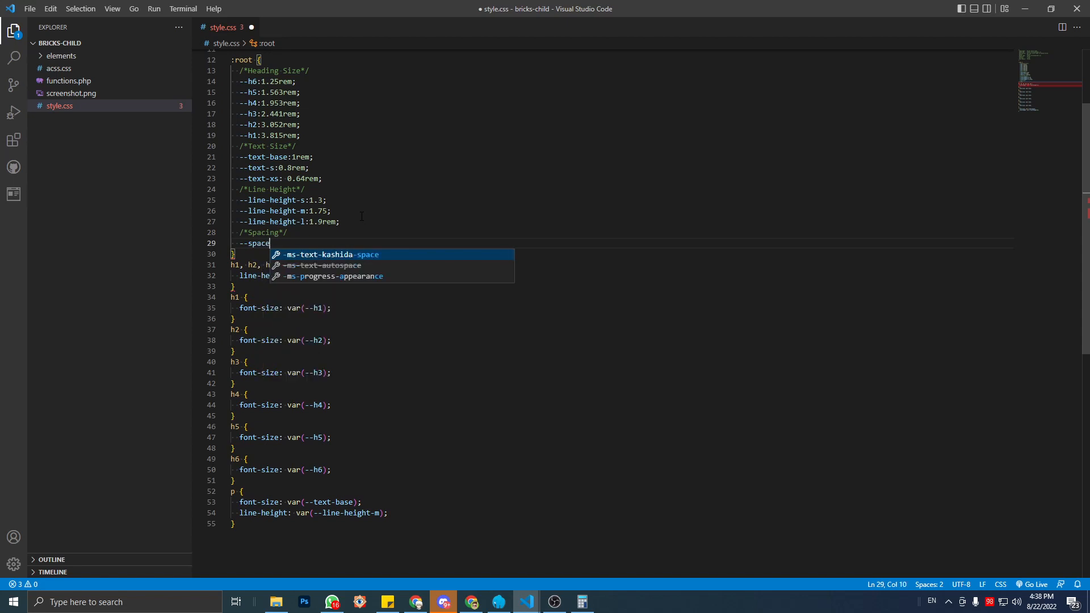
pyautogui.write('-')
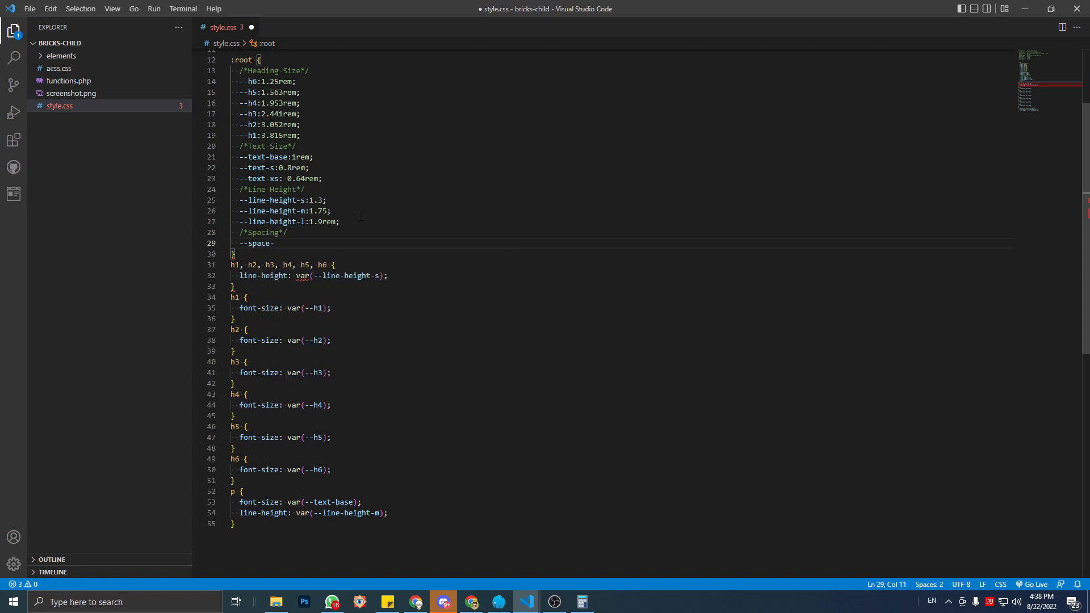
pyautogui.write('m:;')
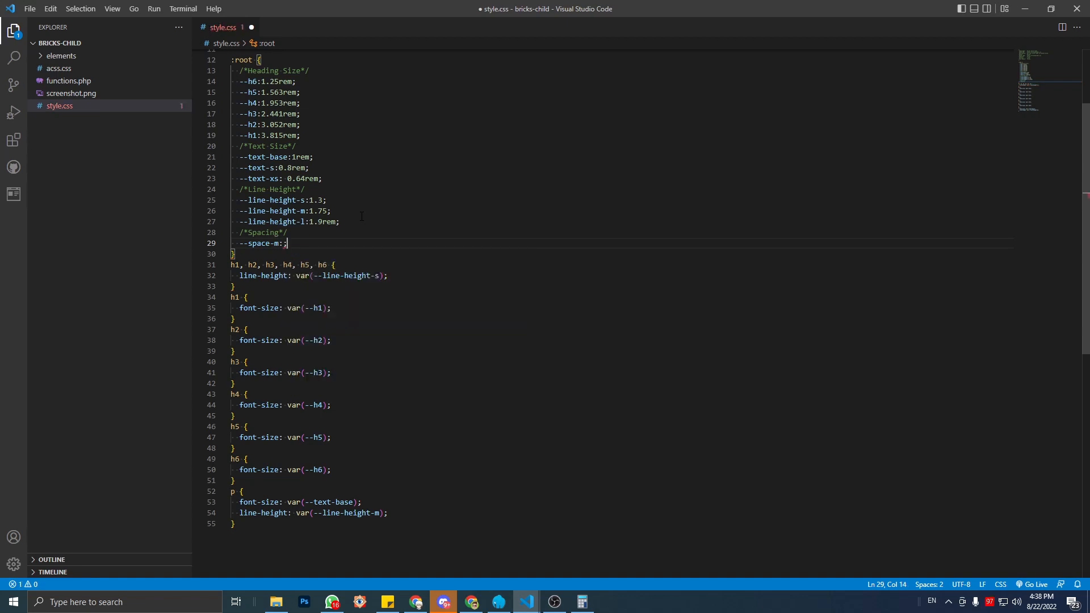
pyautogui.press('Return')
pyautogui.write('--space')
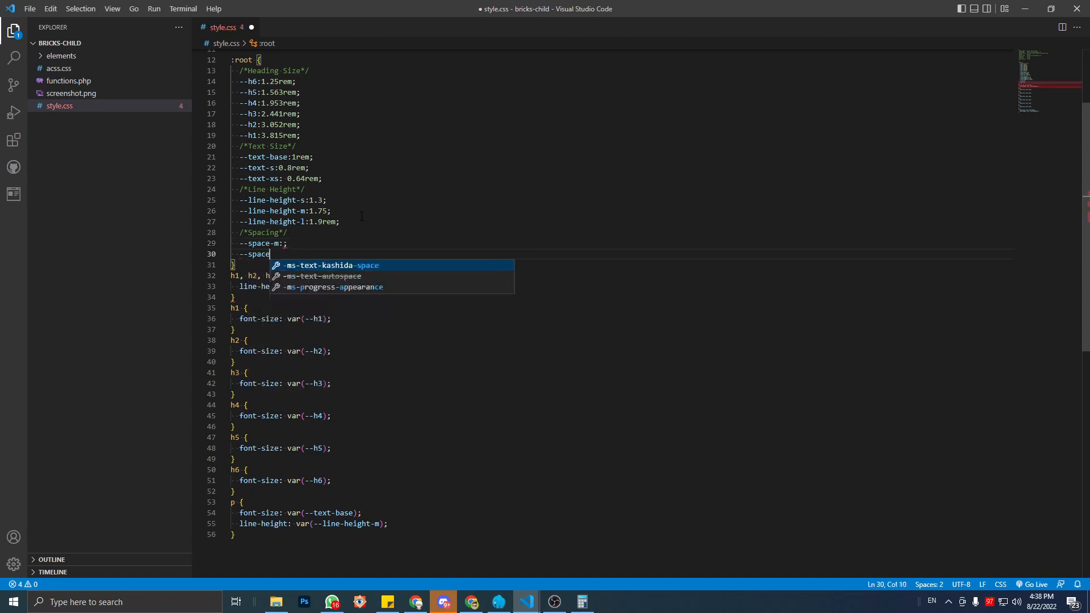
pyautogui.write('-')
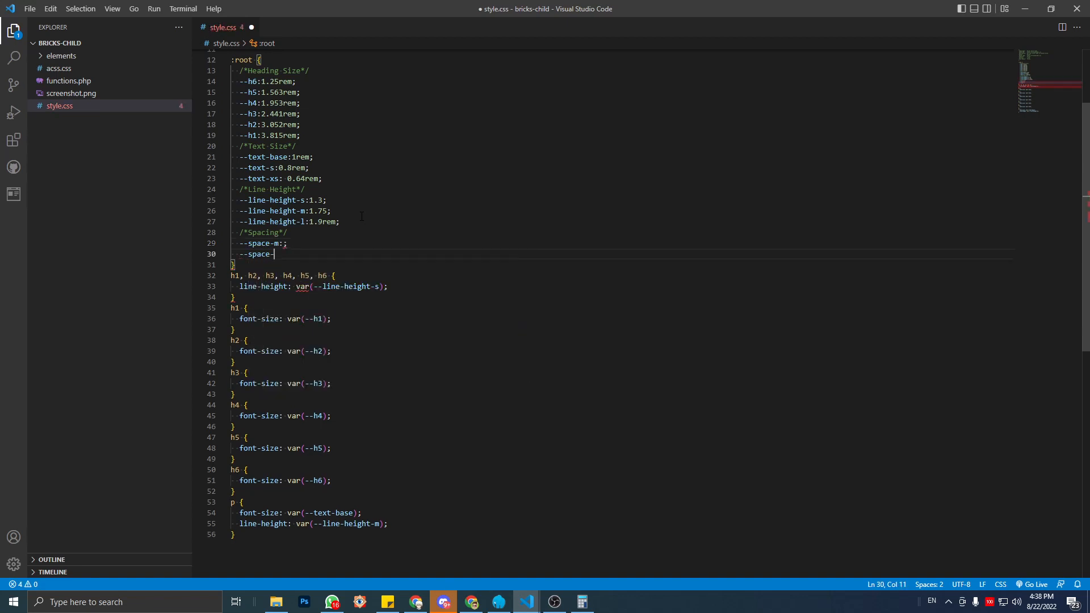
pyautogui.write('l:;')
# Add an empty --space-xl: declaration on a new line below --space-l.
pyautogui.press('Return')
pyautogui.write('--space')
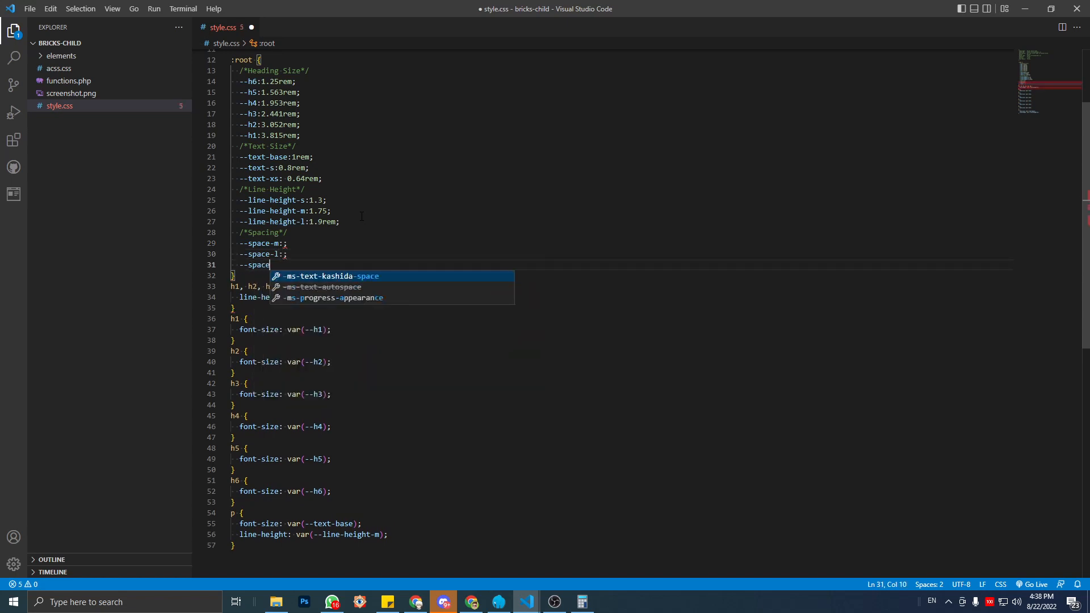
pyautogui.write(":'")
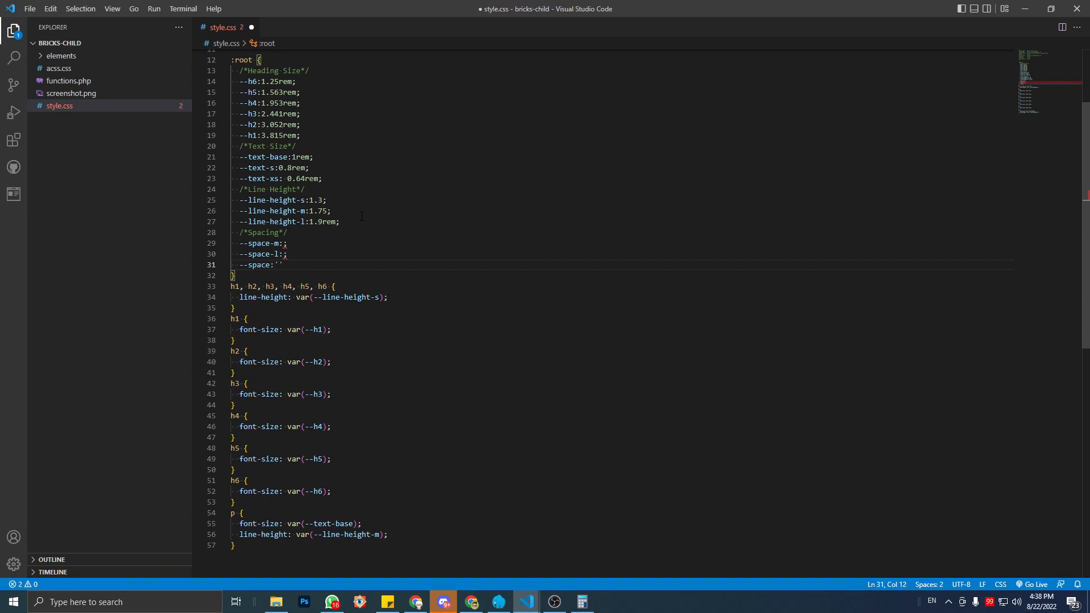
pyautogui.press('BackSpace')
pyautogui.press('Left')
pyautogui.write('-xl')
# Insert an empty --space-s:; declaration on its own line above --space-m.
pyautogui.press('Up')
pyautogui.press('Up')
pyautogui.press('Up')
pyautogui.press('End')
pyautogui.press('Return')
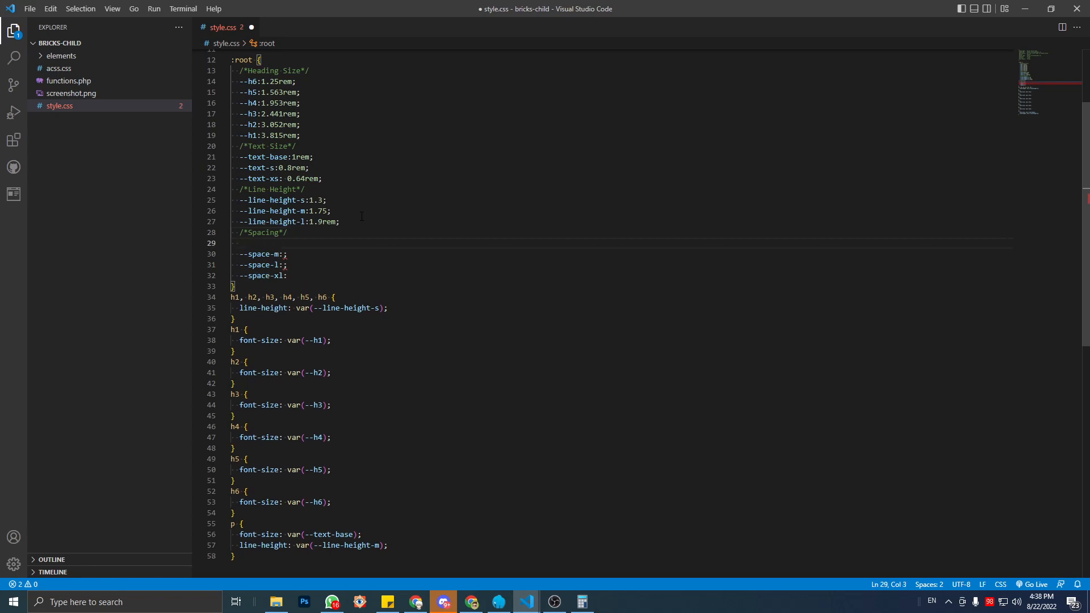
pyautogui.write('--space')
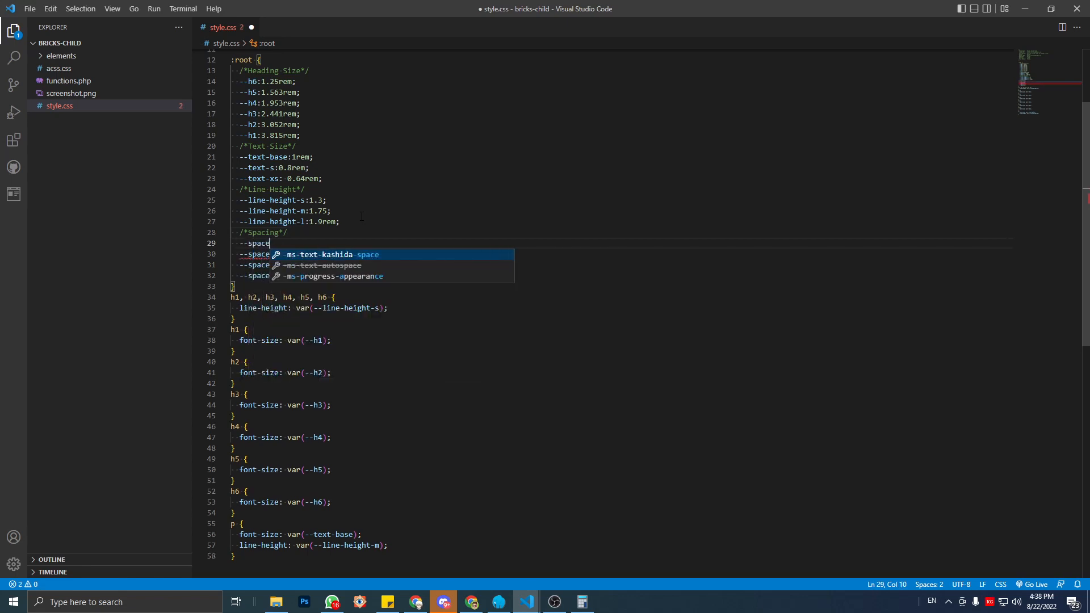
pyautogui.write('-s')
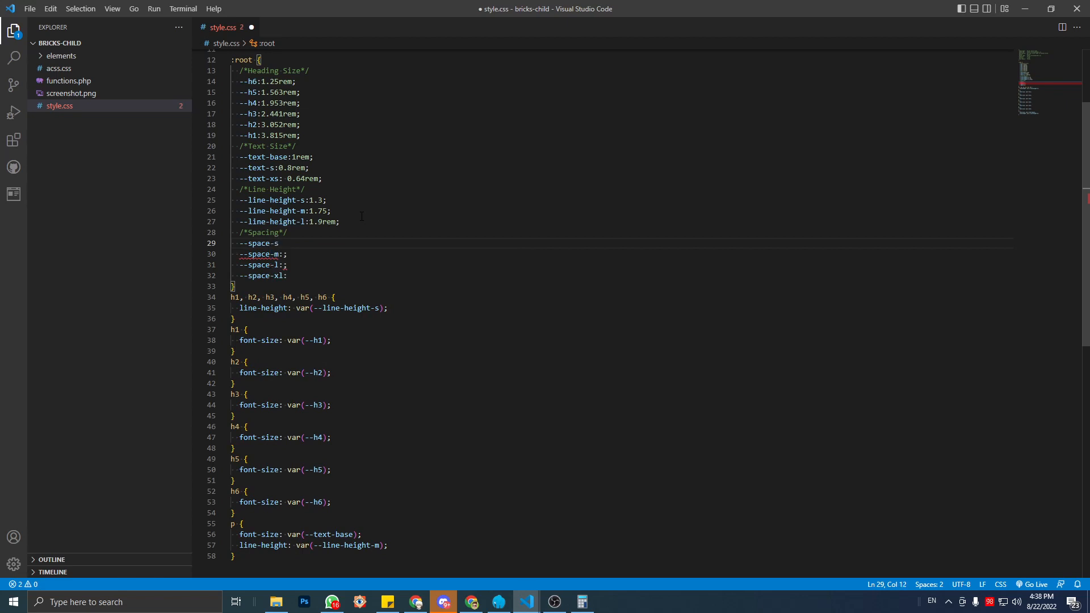
pyautogui.write(':')
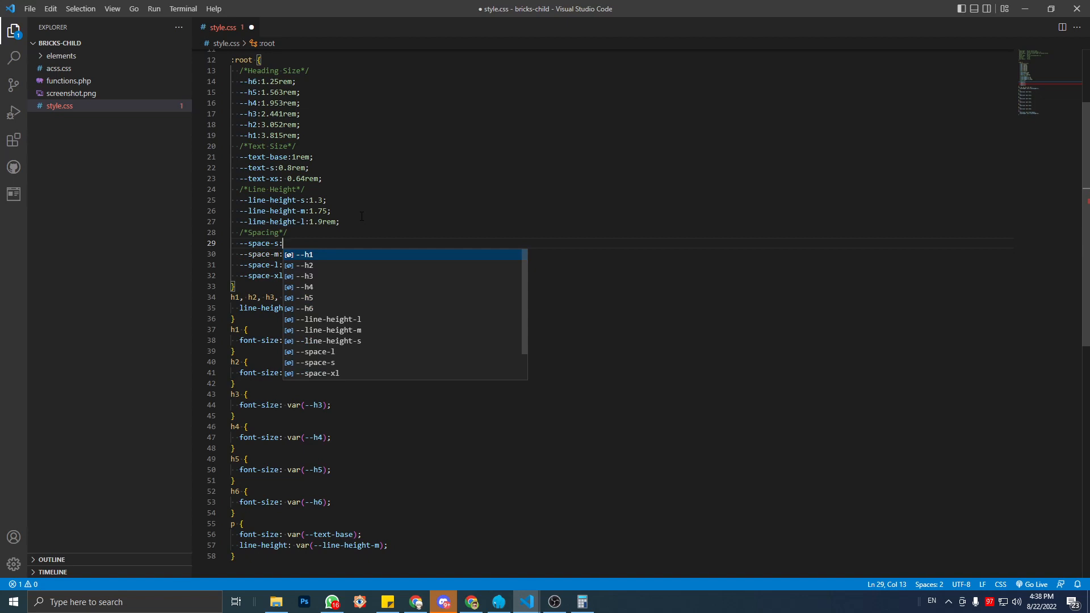
pyautogui.write(';')
# Insert an empty --space-xs:; declaration directly under the Spacing comment, above --space-s.
pyautogui.press('Up')
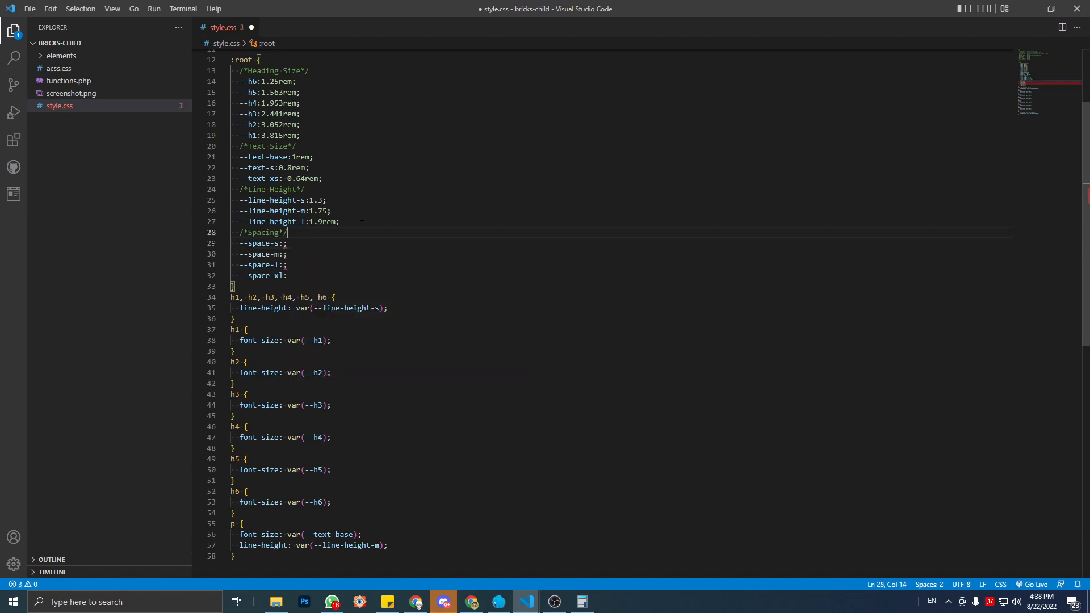
pyautogui.press('Return')
pyautogui.write('--s')
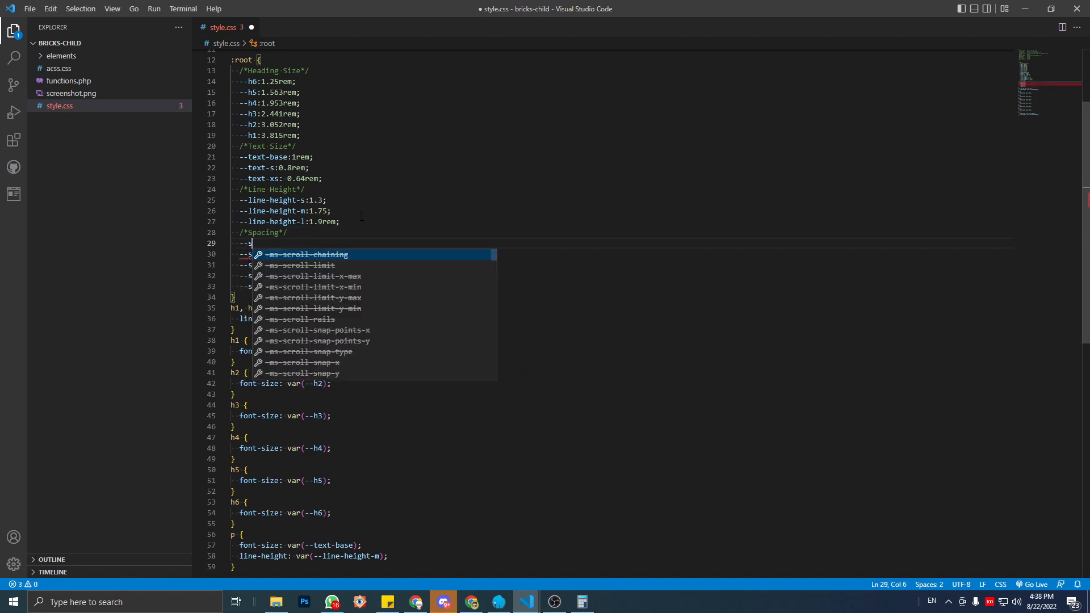
pyautogui.write('pace-')
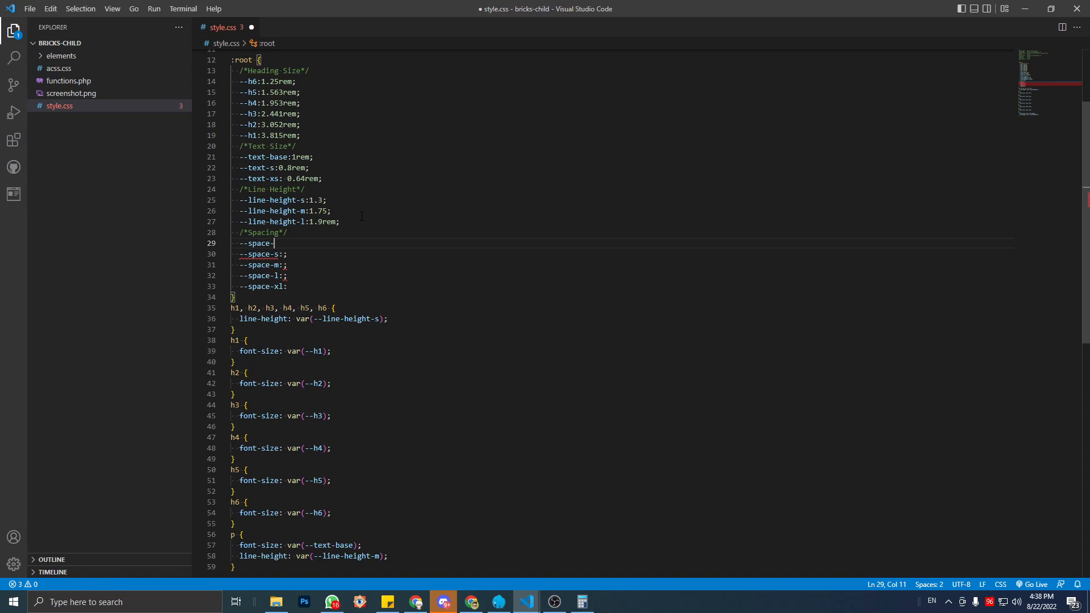
pyautogui.write('xs:')
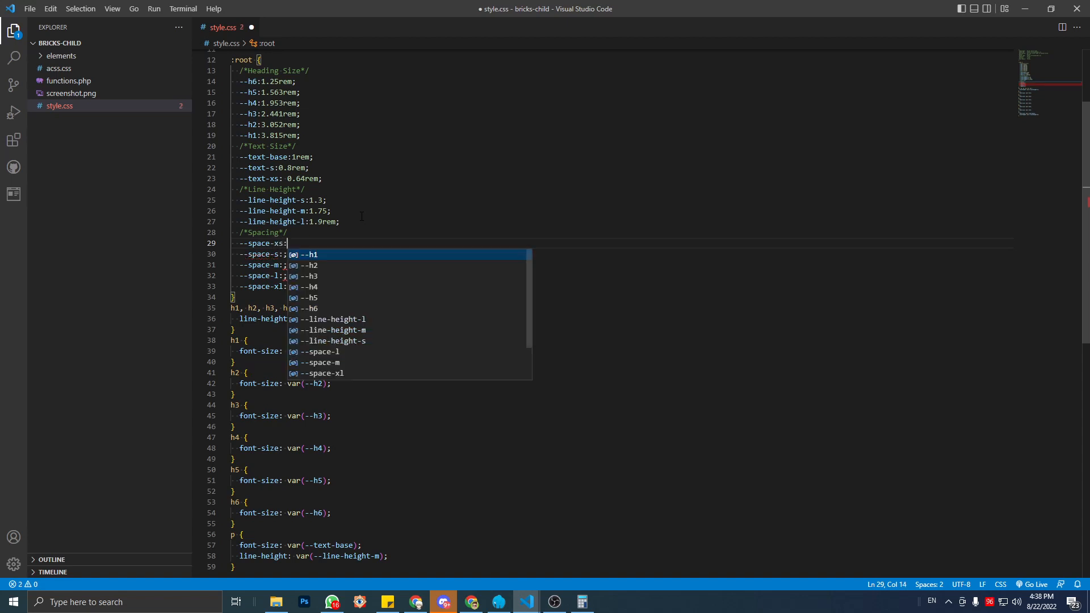
pyautogui.write(';')
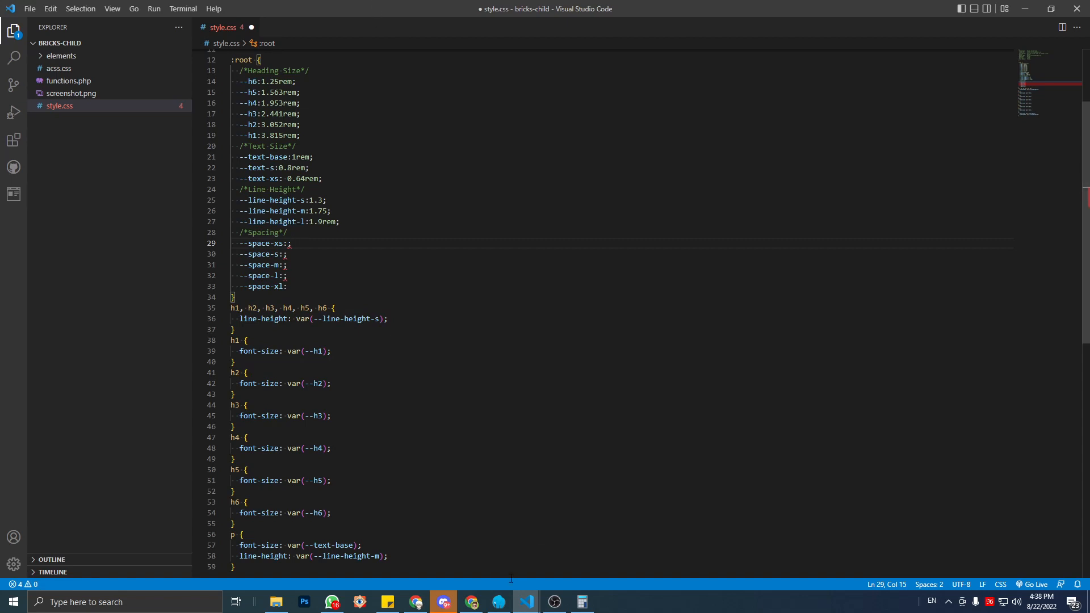
# Inspect the Get Started button's text properties in the Figma landing page and check them against the Type Scale sizes and the calculator.
pyautogui.click(495, 603)
pyautogui.click(478, 604)
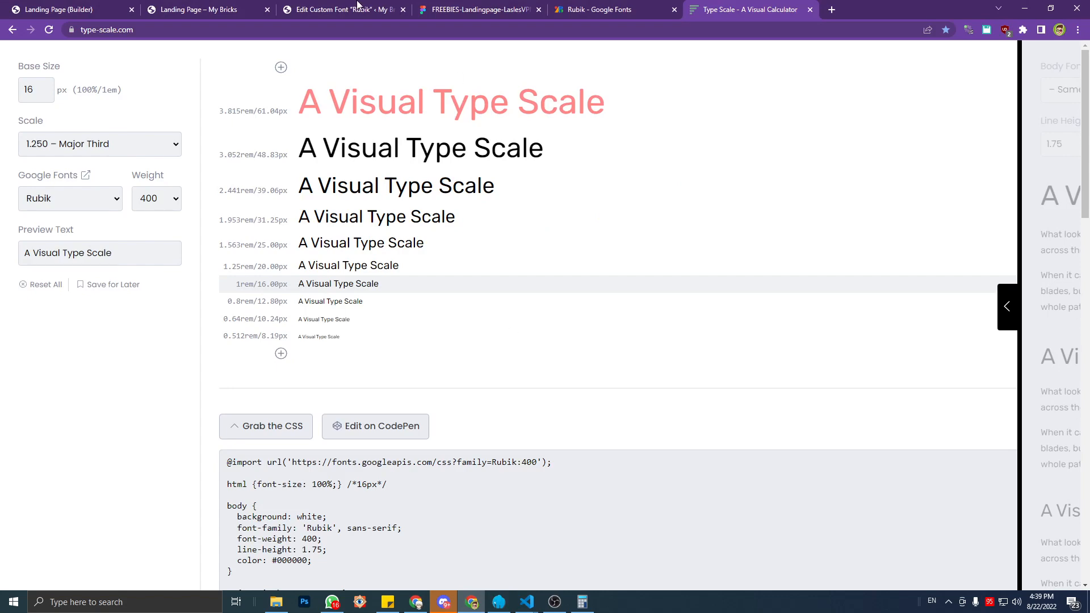
pyautogui.click(416, 7)
pyautogui.click(458, 221)
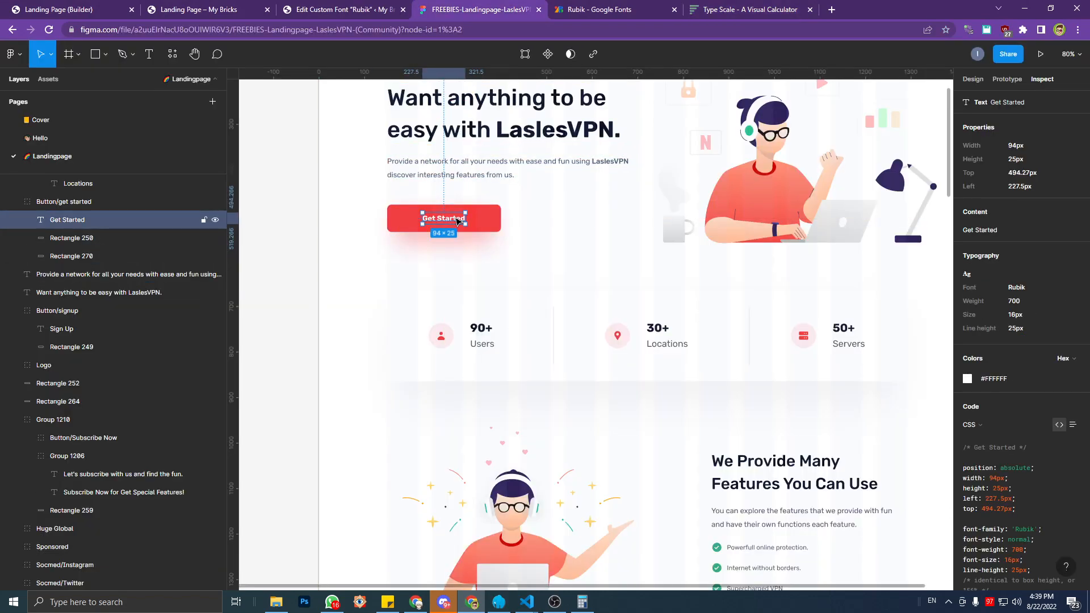
pyautogui.scroll(1, 458, 221)
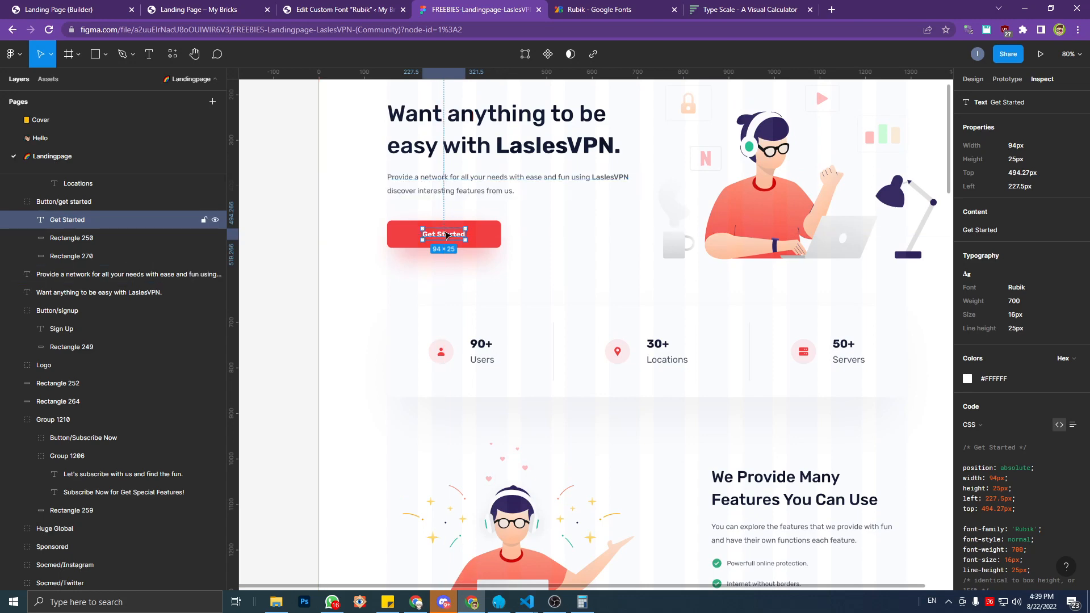
pyautogui.scroll(1, 447, 237)
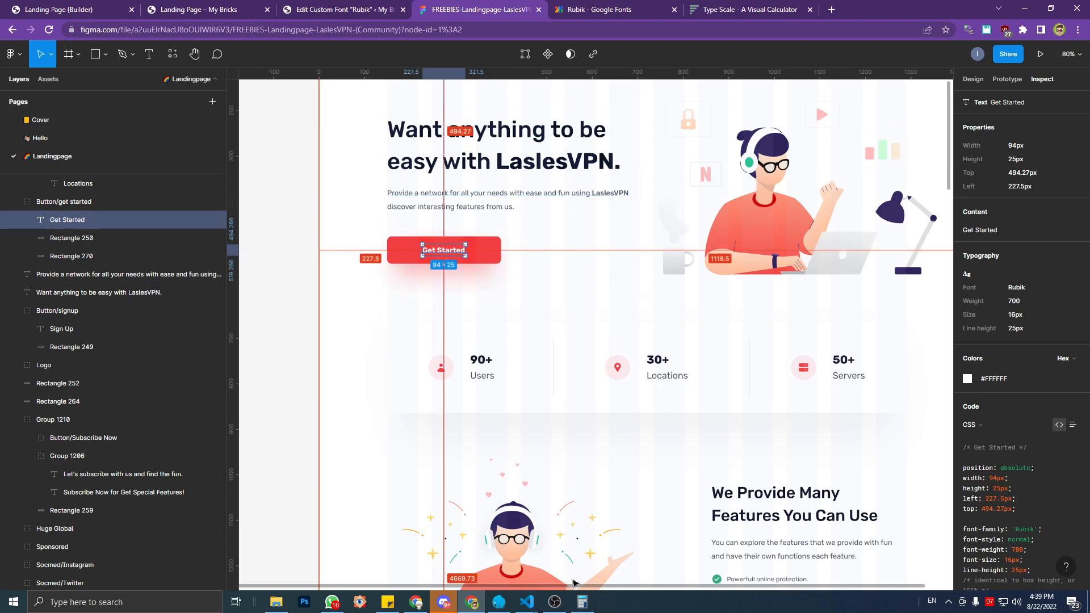
pyautogui.click(578, 602)
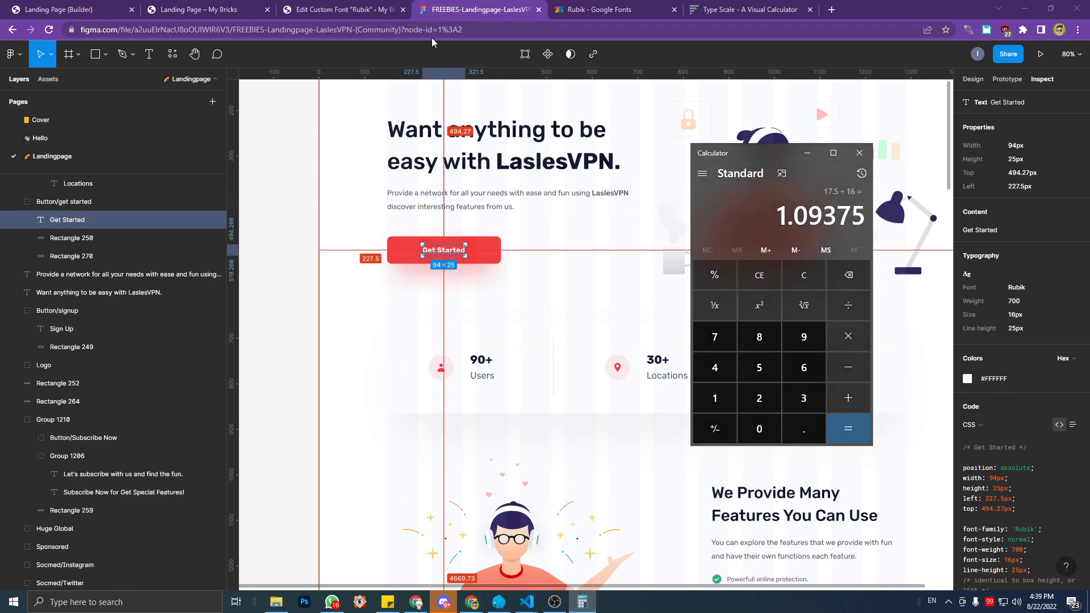
pyautogui.click(738, 9)
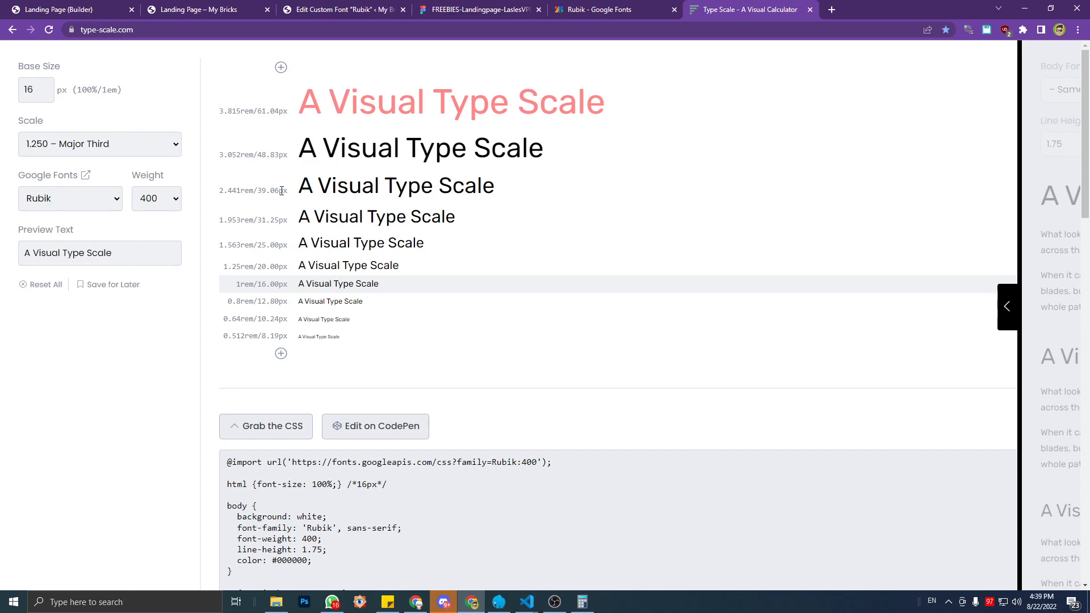
pyautogui.click(487, 9)
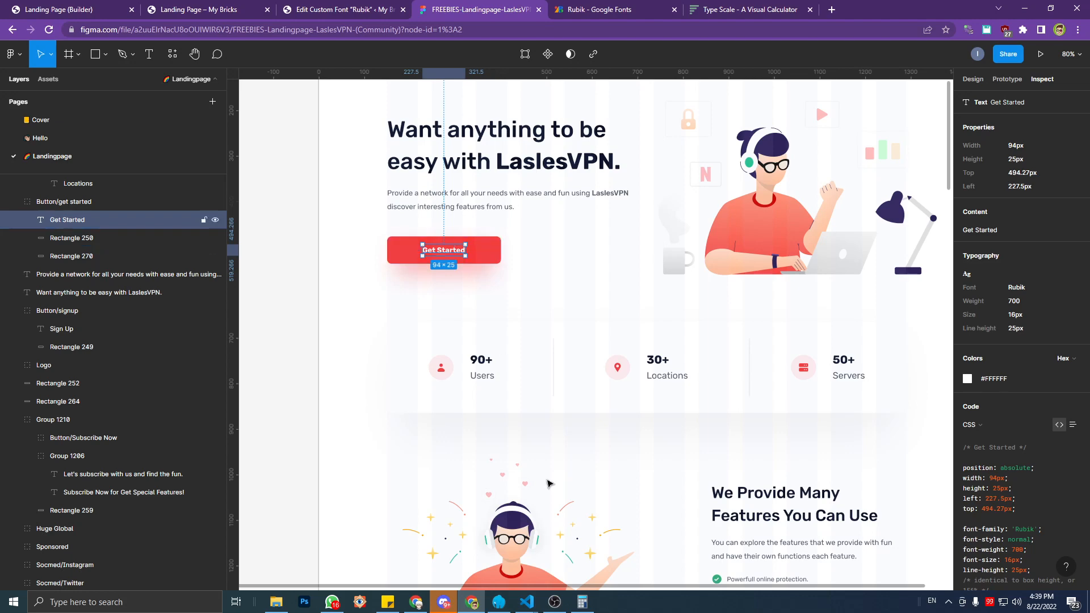
pyautogui.hotkey('alt', 'Tab')
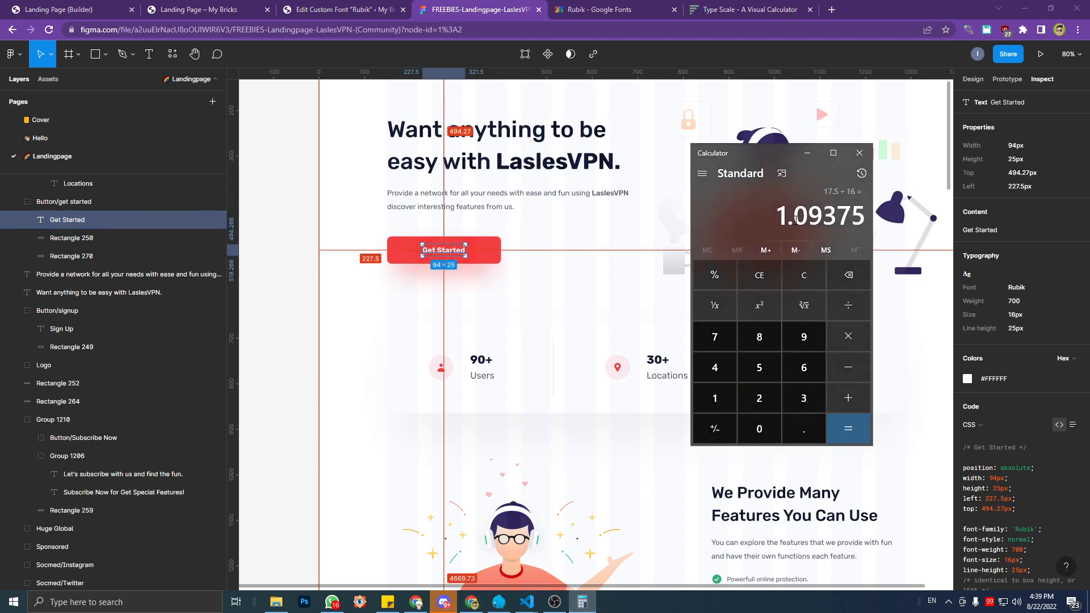
# Take the 1rem size from the Type Scale page and set --space-s to 1rem in style.css in Visual Studio Code.
pyautogui.click(732, 6)
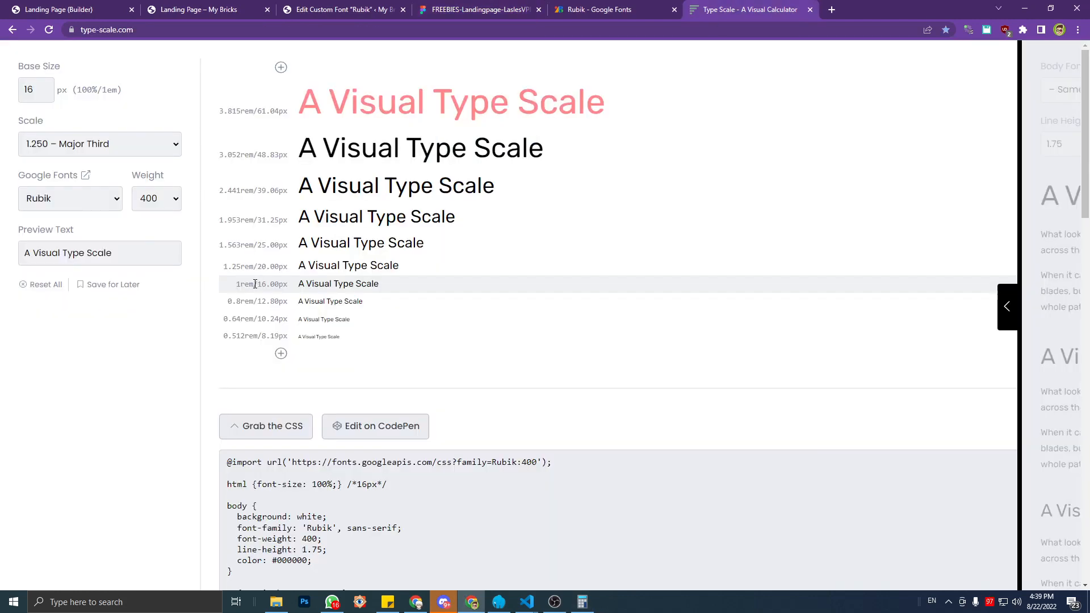
pyautogui.moveTo(238, 285); pyautogui.dragTo(250, 284)
pyautogui.moveTo(536, 602)
pyautogui.click(546, 568)
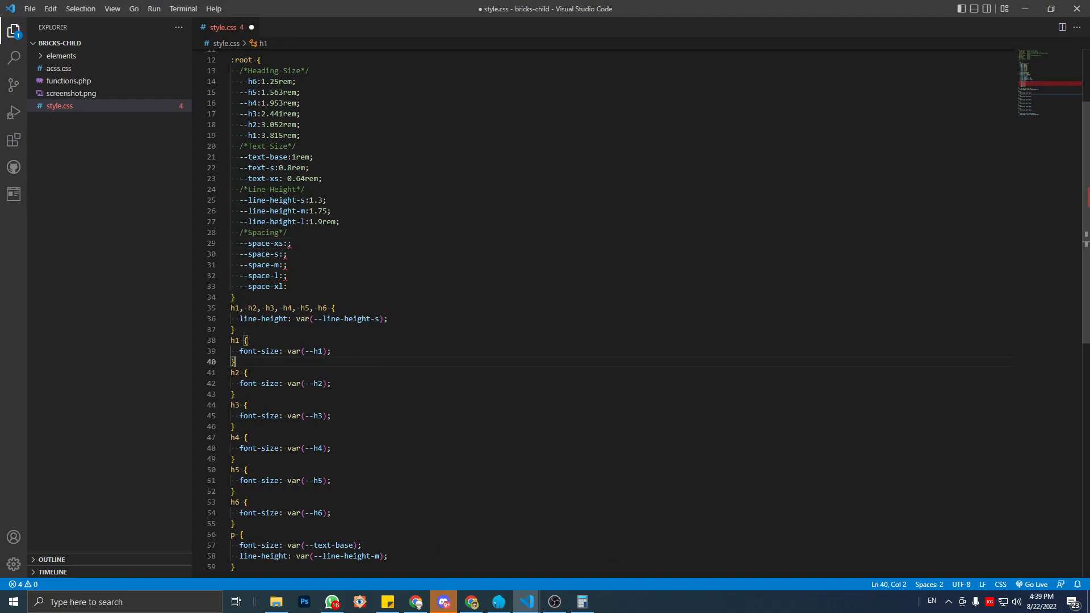
pyautogui.click(283, 276)
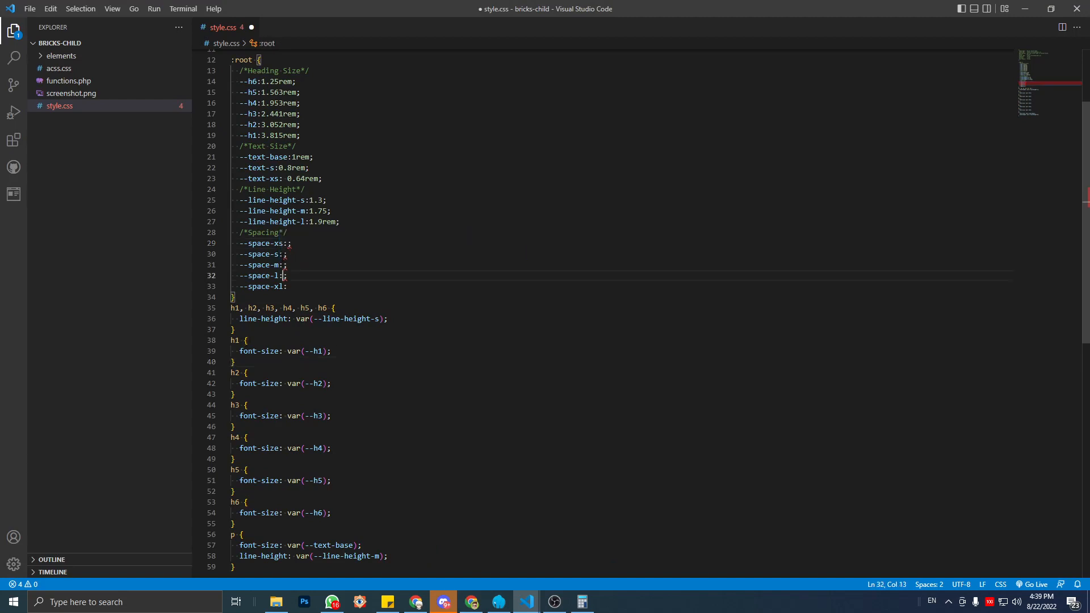
pyautogui.click(284, 254)
pyautogui.write('1rem')
pyautogui.click(304, 265)
# Switch back to the Figma landing page and measure the spacing between the Get Started text and its red button rectangle.
pyautogui.click(1025, 8)
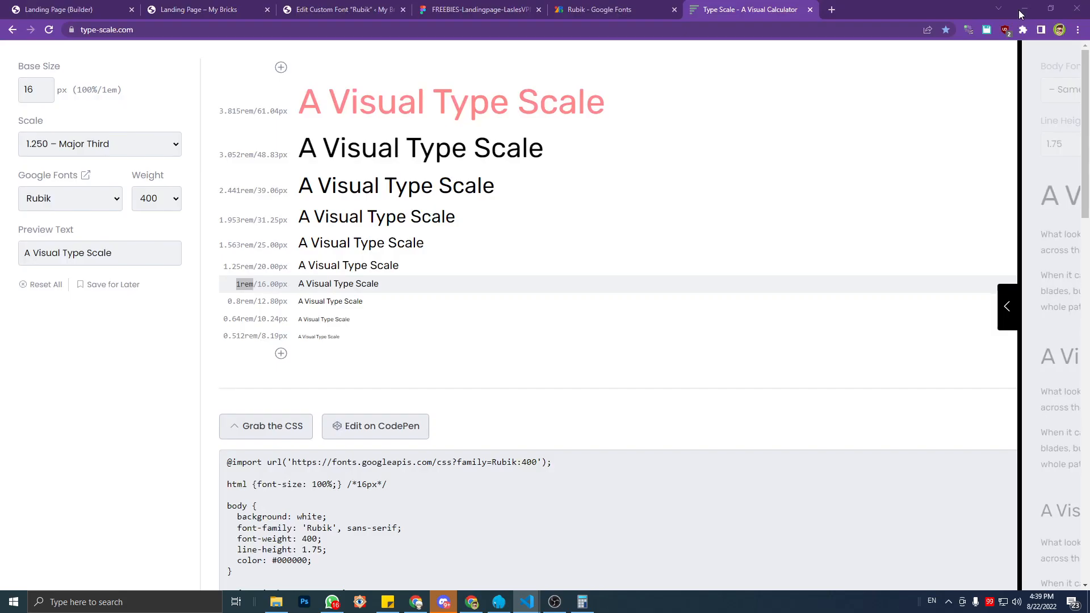
pyautogui.hotkey('ctrl', 'shift', 'Tab')
pyautogui.hotkey('ctrl', 'shift', 'Tab')
pyautogui.hotkey('ctrl', 'shift', 'Tab')
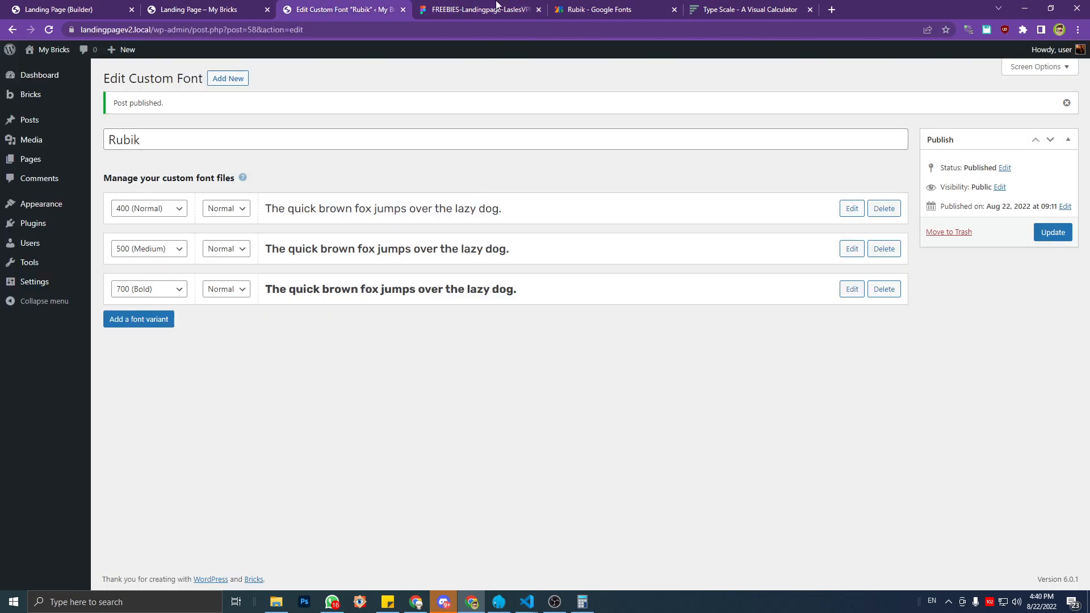
pyautogui.hotkey('ctrl', 'Tab')
pyautogui.click(405, 250)
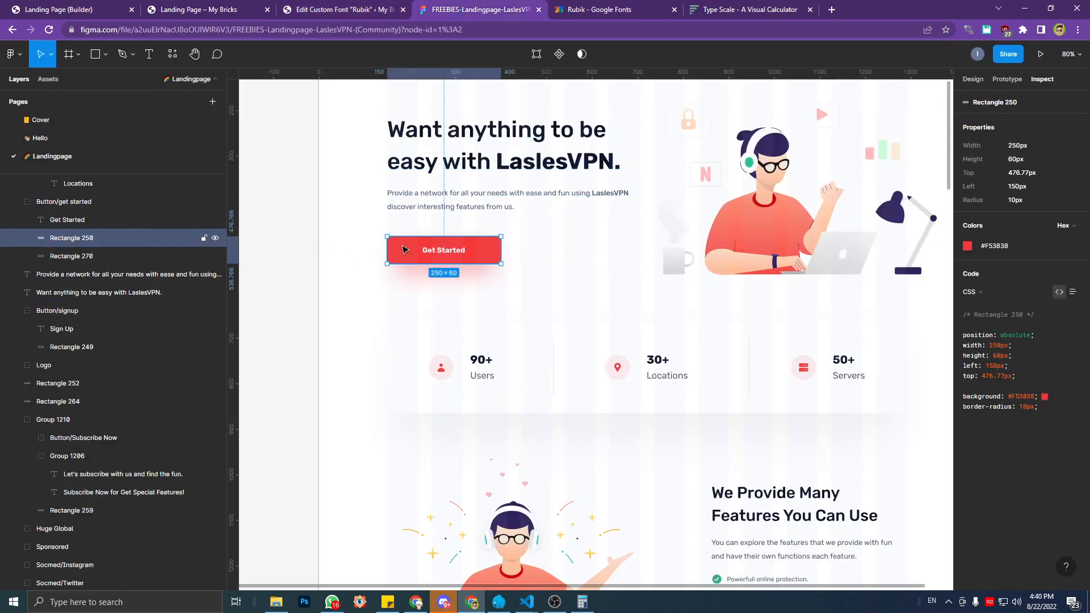
pyautogui.click(420, 254)
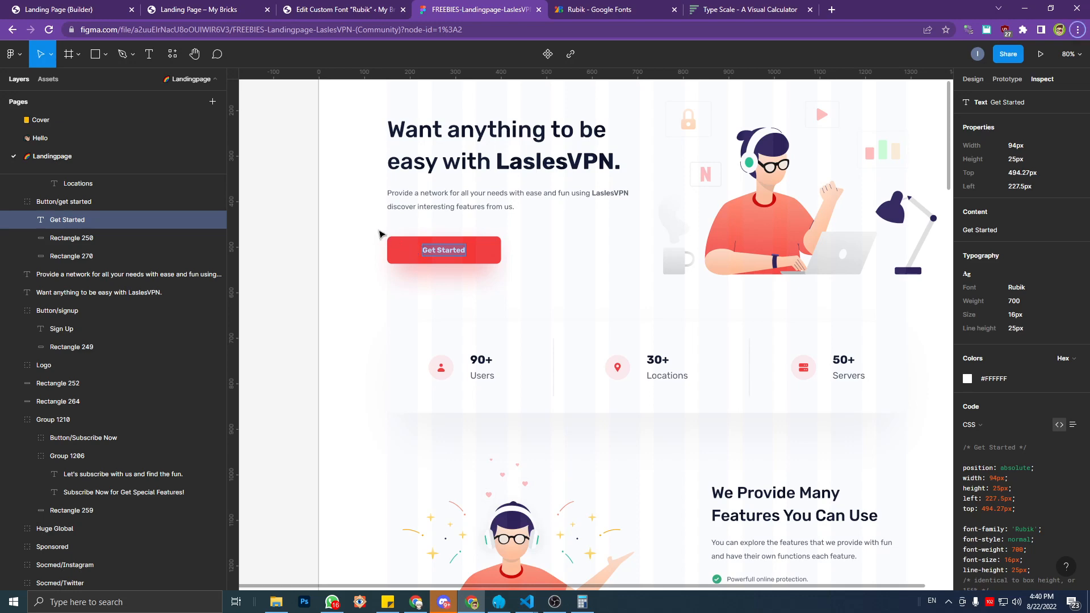
pyautogui.click(421, 251)
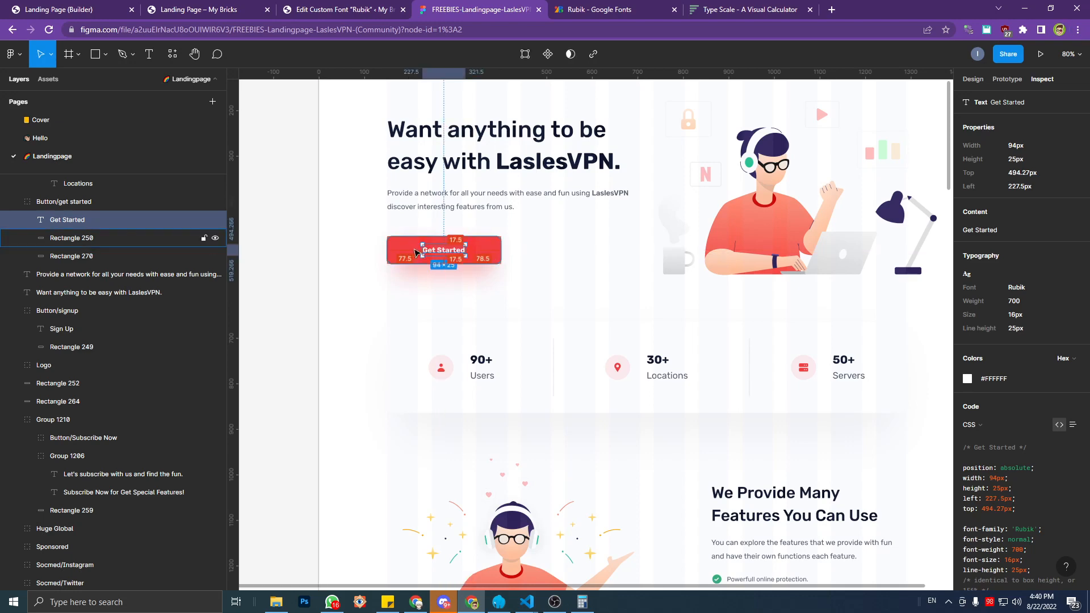
# Clear the calculator and divide the button's 77.5 px horizontal spacing by 16 to convert it to rem.
pyautogui.click(583, 603)
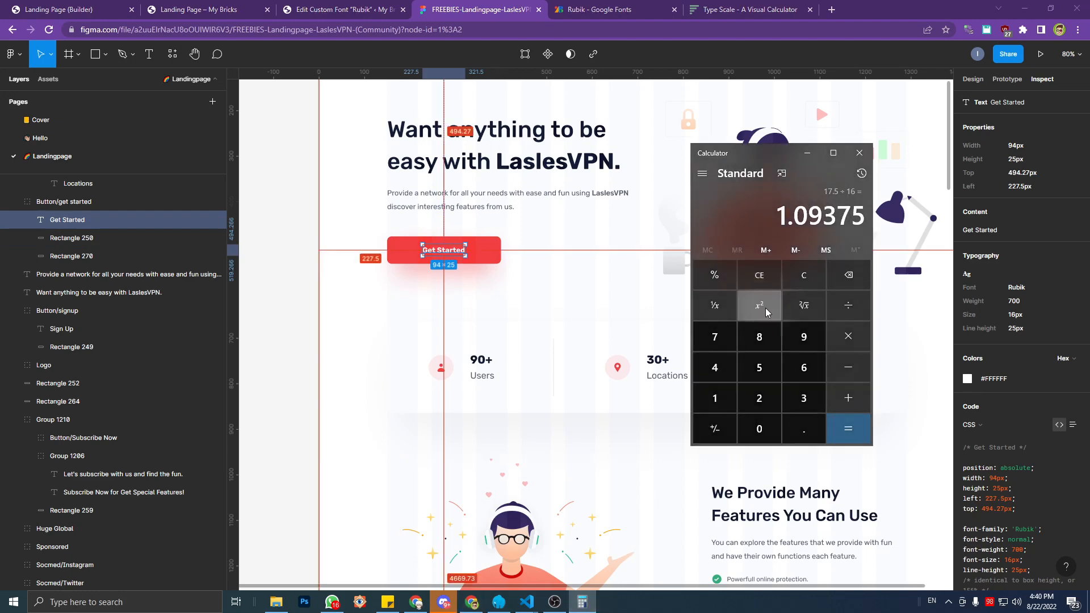
pyautogui.click(853, 278)
pyautogui.click(806, 278)
pyautogui.write('77')
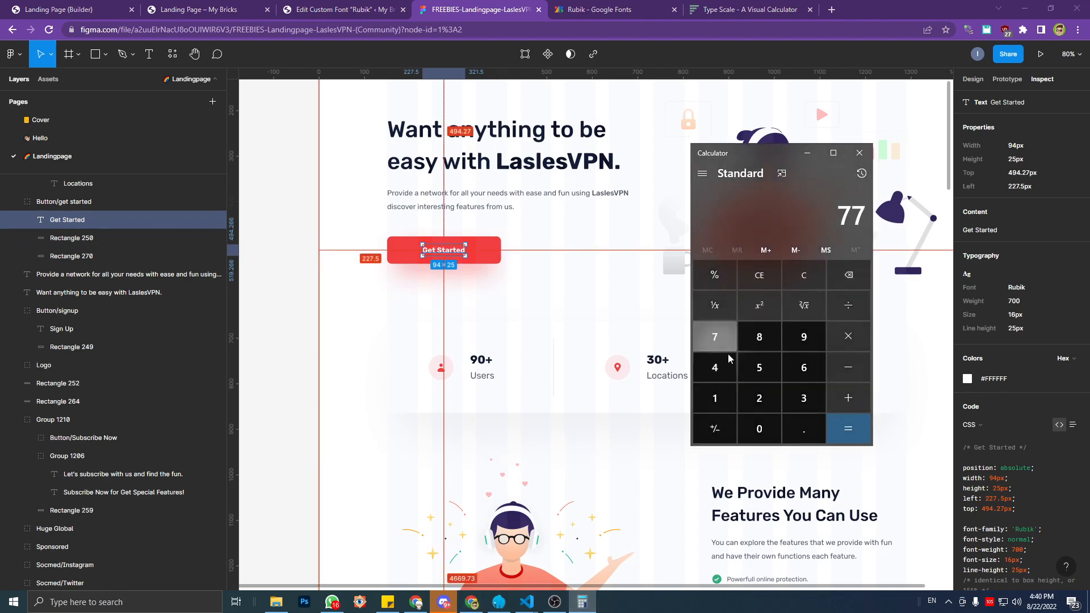
pyautogui.click(797, 427)
pyautogui.click(772, 370)
pyautogui.click(851, 312)
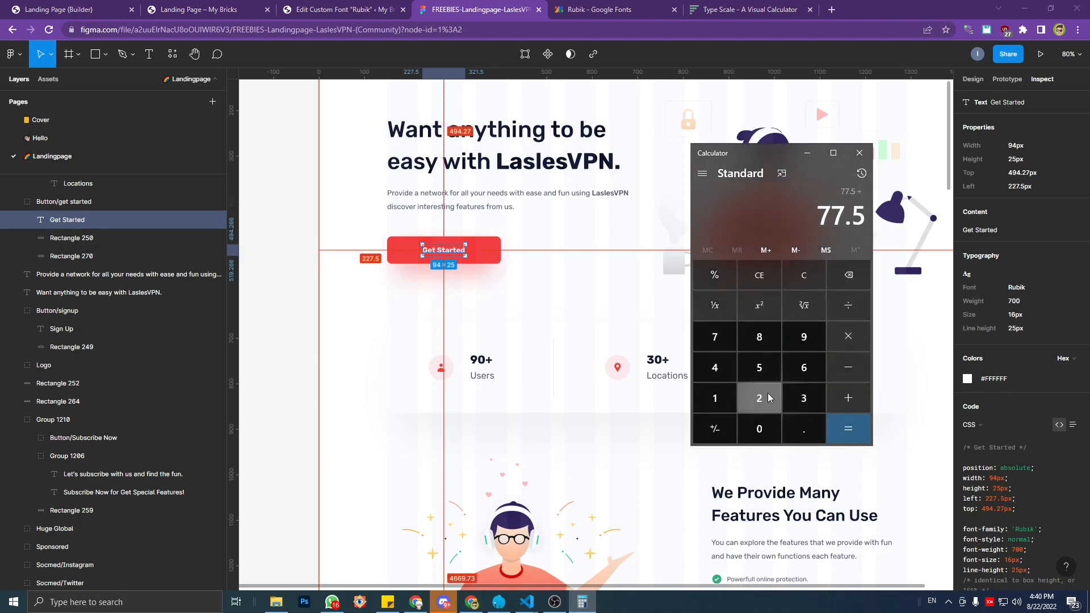
pyautogui.click(713, 396)
pyautogui.click(804, 368)
pyautogui.click(844, 429)
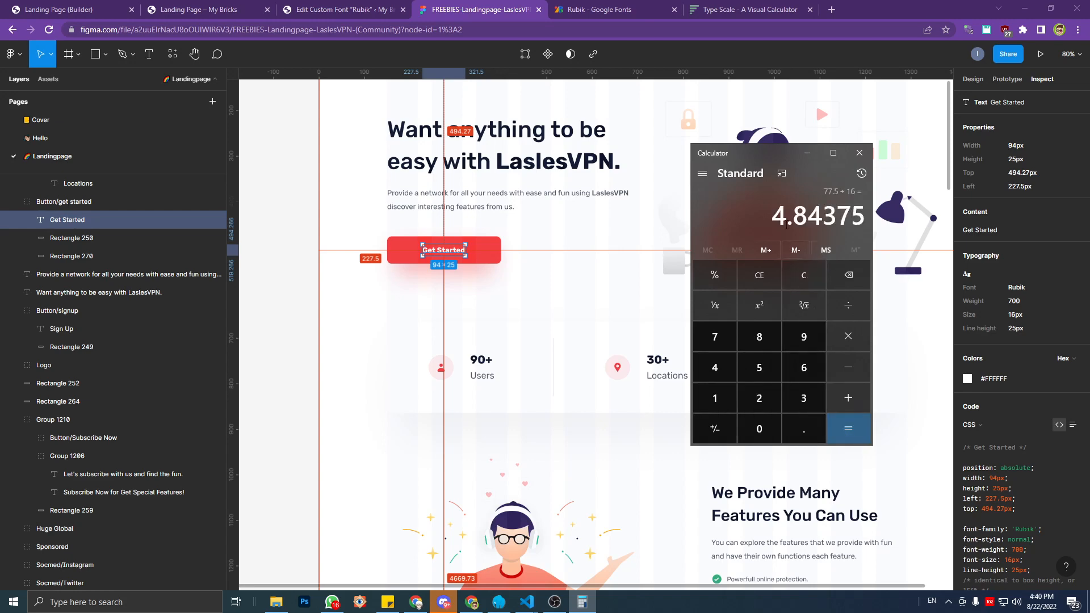
# Add one larger size above the biggest entry on the Type Scale page and compare it with the calculator result.
pyautogui.click(740, 6)
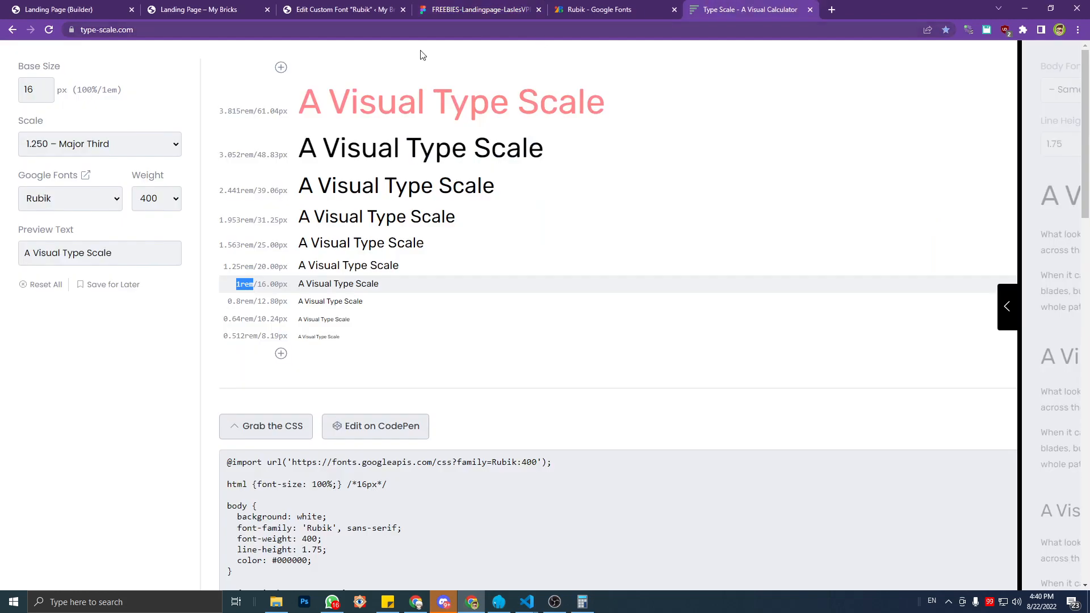
pyautogui.click(280, 69)
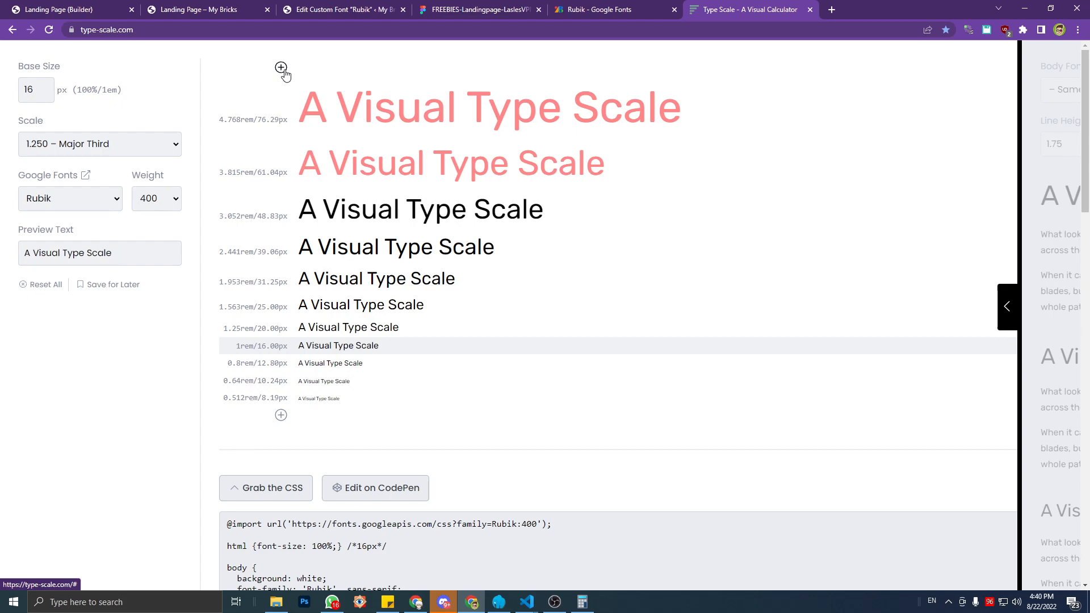
pyautogui.click(635, 8)
pyautogui.click(715, 8)
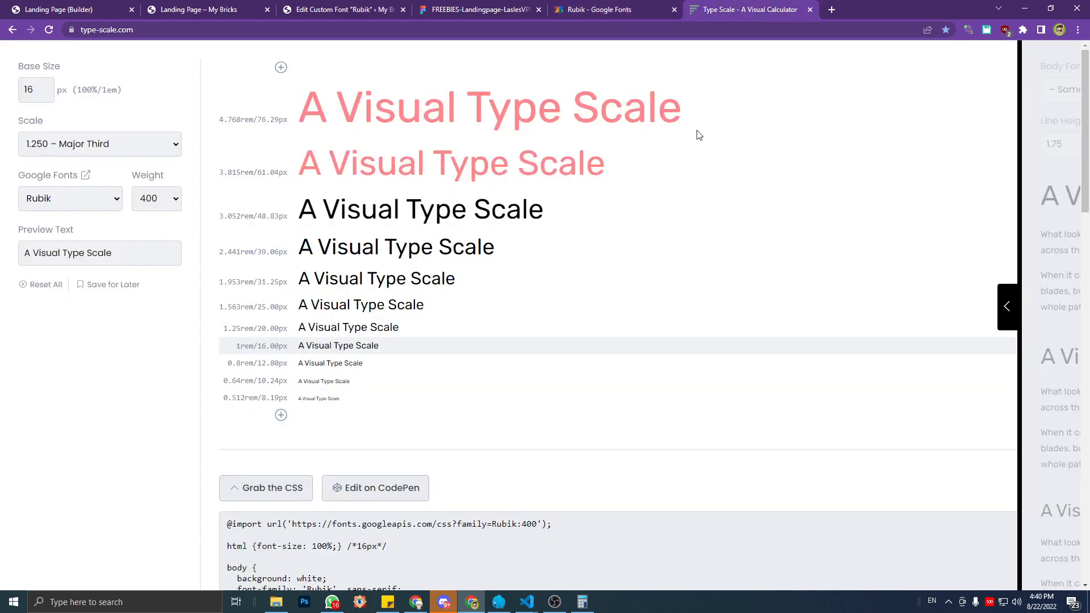
pyautogui.click(589, 601)
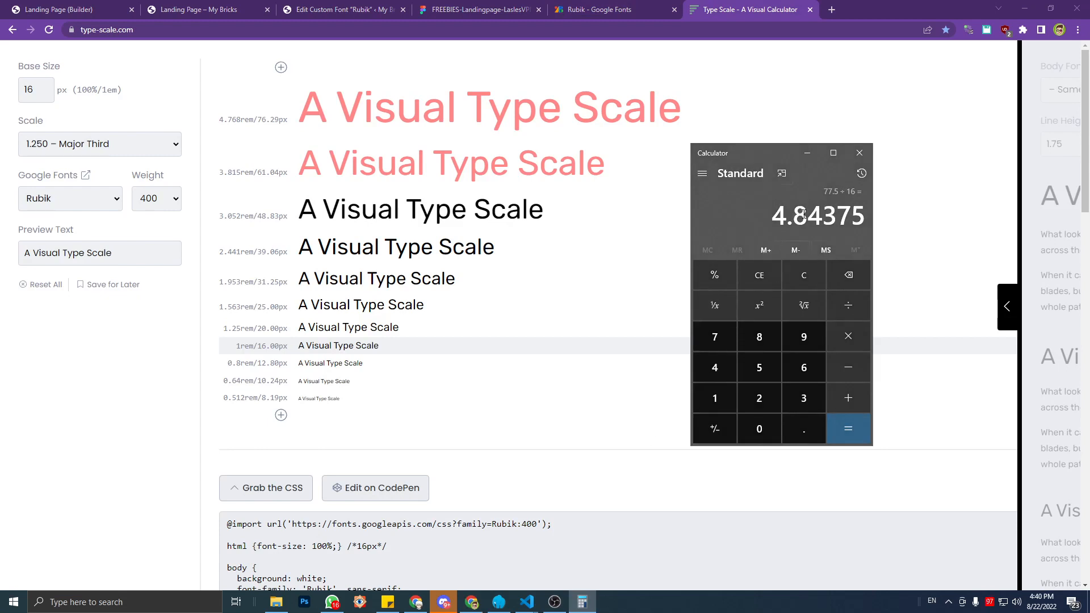
# Copy the value 4.768re from the largest Type Scale size and enter it, ending with a semicolon, as --space-xl in style.css.
pyautogui.click(239, 122)
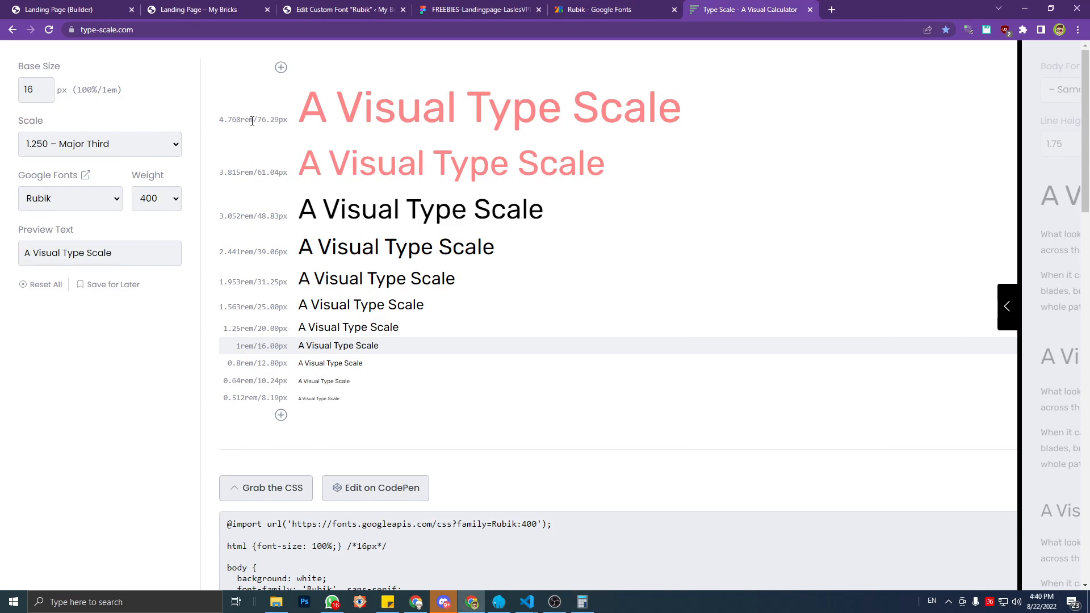
pyautogui.moveTo(250, 120); pyautogui.dragTo(221, 120)
pyautogui.hotkey('alt', 'Tab')
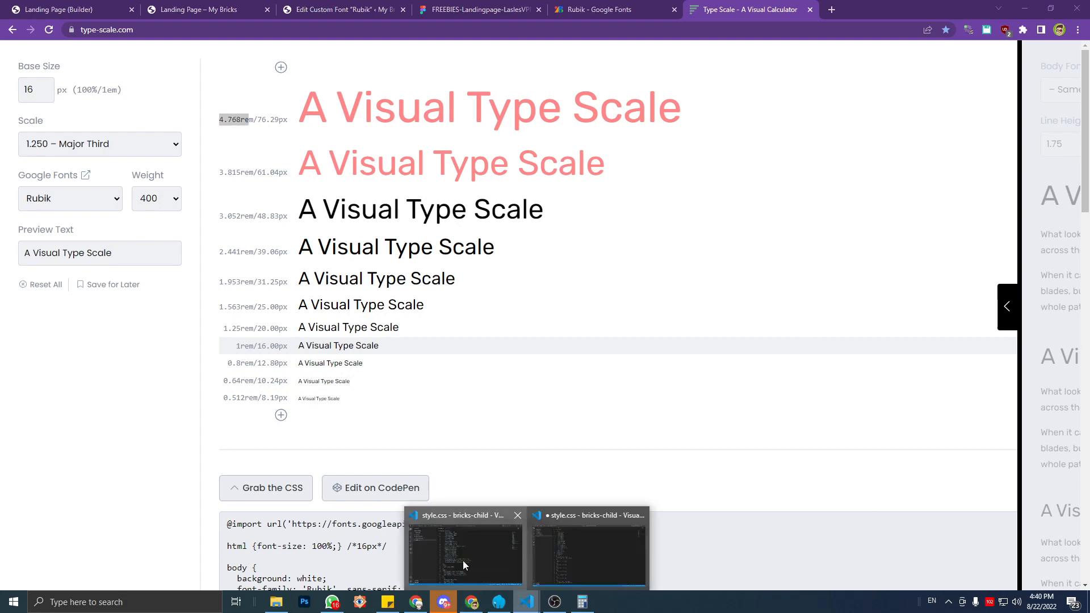
pyautogui.click(467, 523)
pyautogui.click(414, 308)
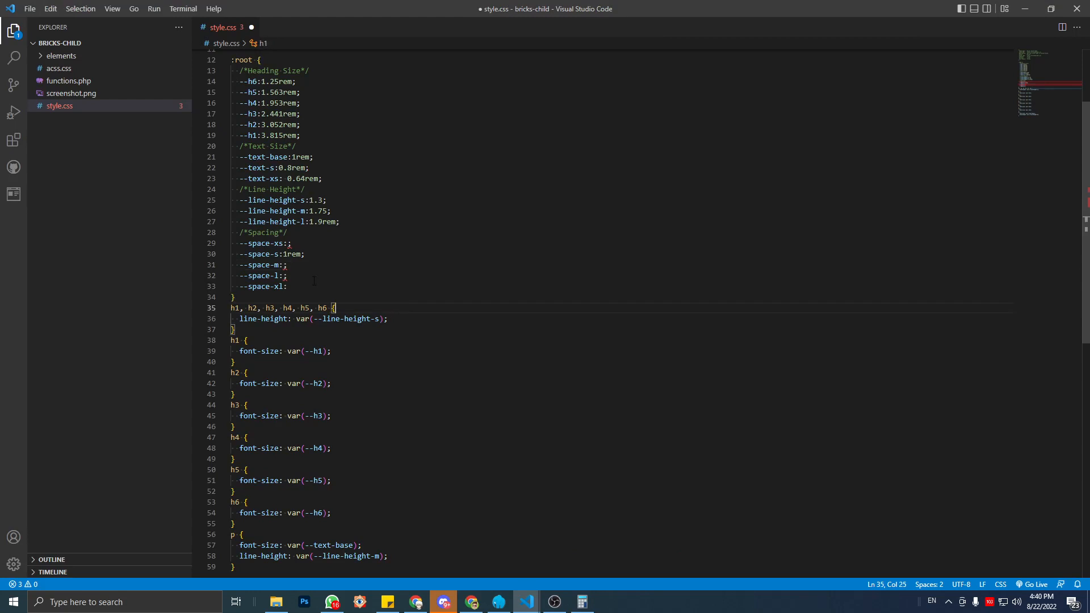
pyautogui.click(284, 287)
pyautogui.press('Right')
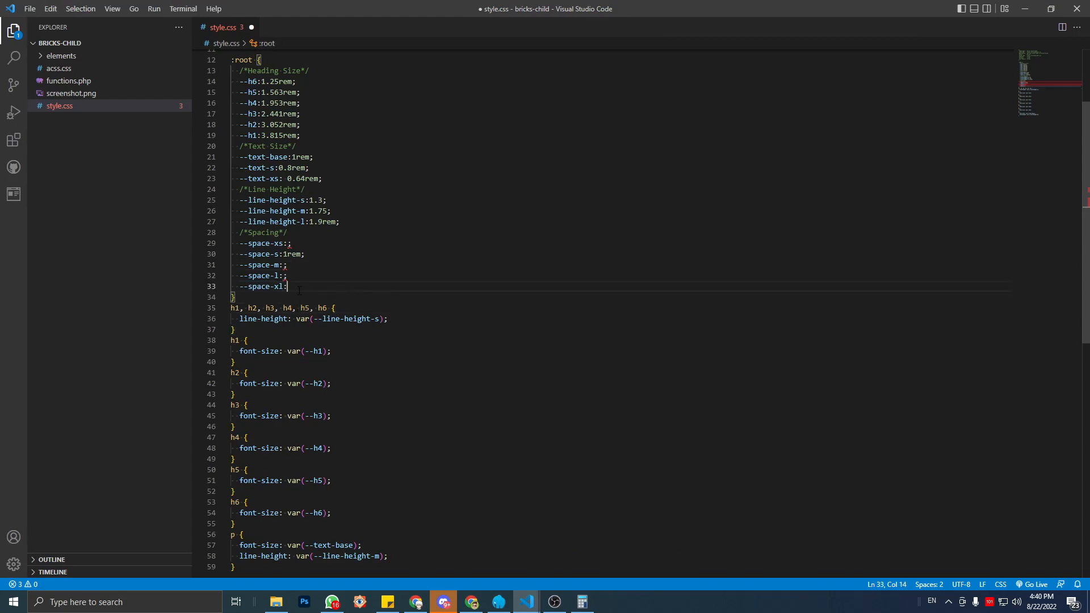
pyautogui.write('4.768re;')
# Return to the Figma landing page and inspect the Sign Up text inside its outlined header button.
pyautogui.hotkey('alt', 'Tab')
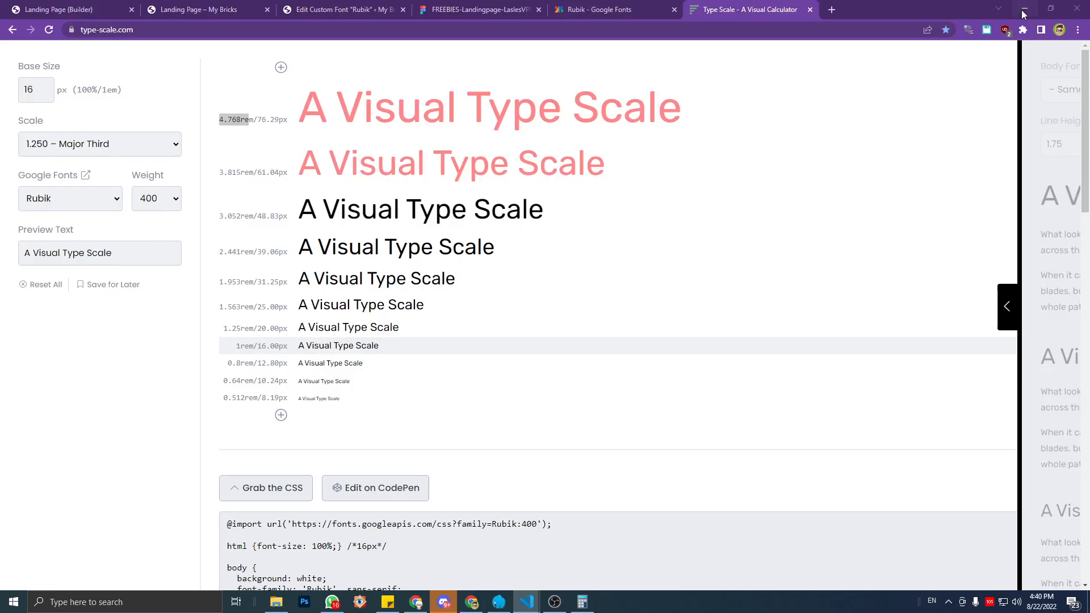
pyautogui.click(602, 10)
pyautogui.click(511, 8)
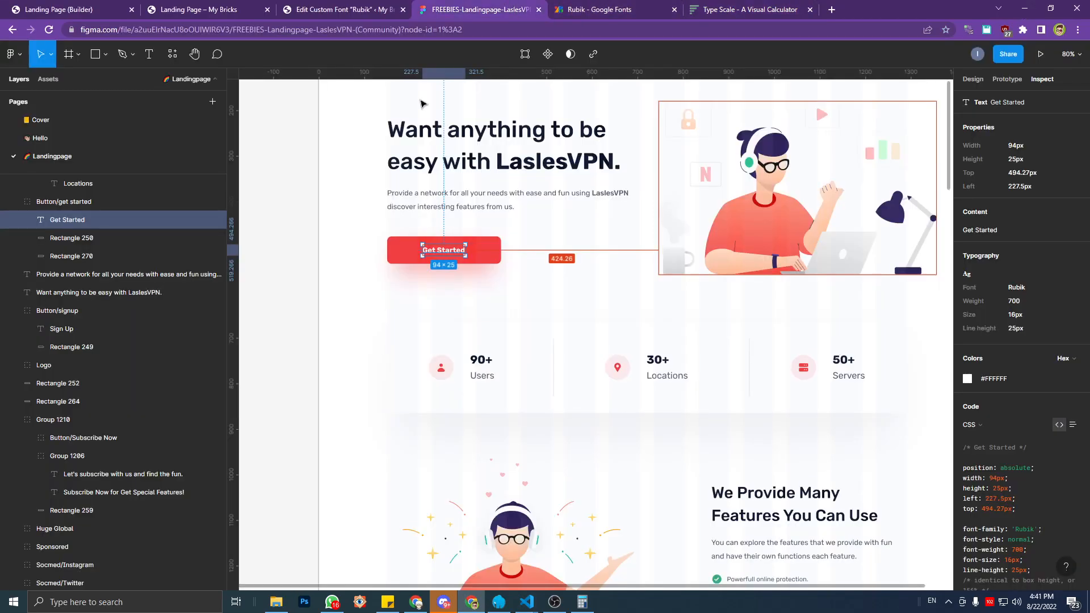
pyautogui.scroll(2, 811, 182)
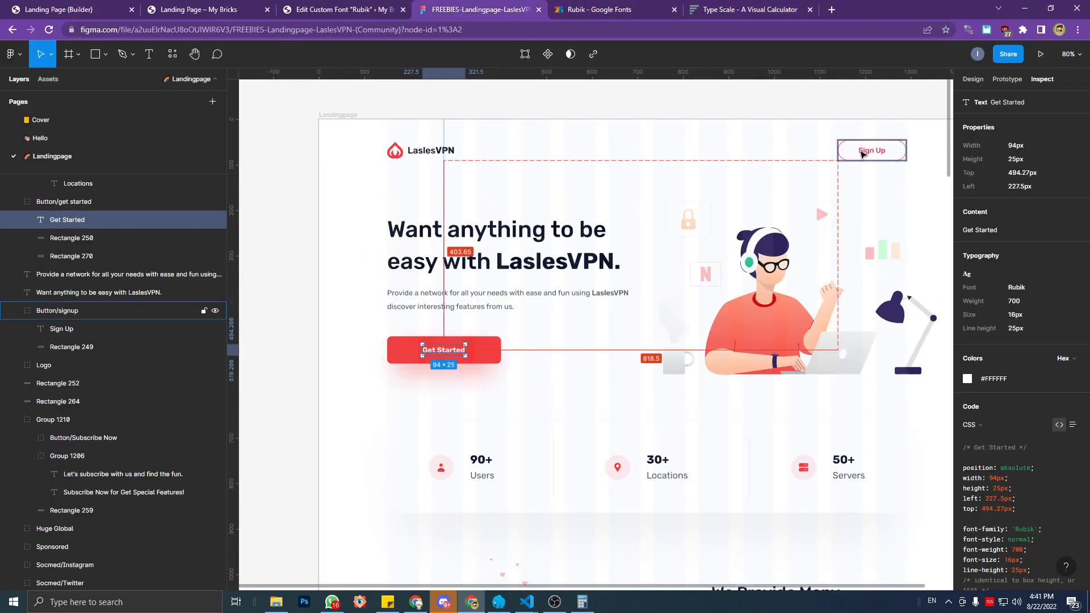
pyautogui.click(869, 150)
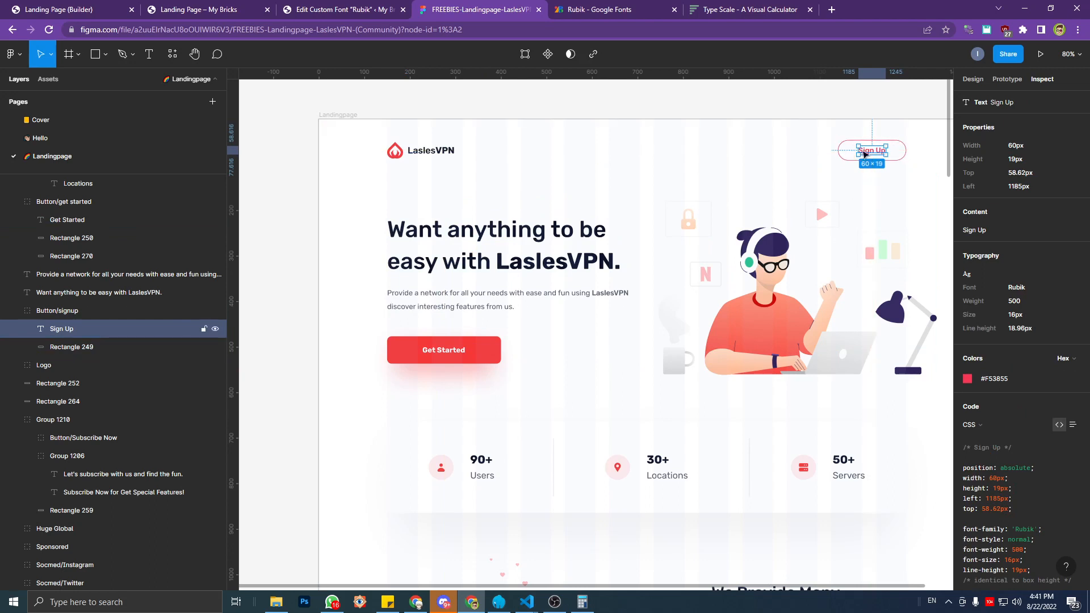
# Divide the Sign Up button's 45 px spacing by 16 in Calculator and move the calculator clear of the button.
pyautogui.click(582, 602)
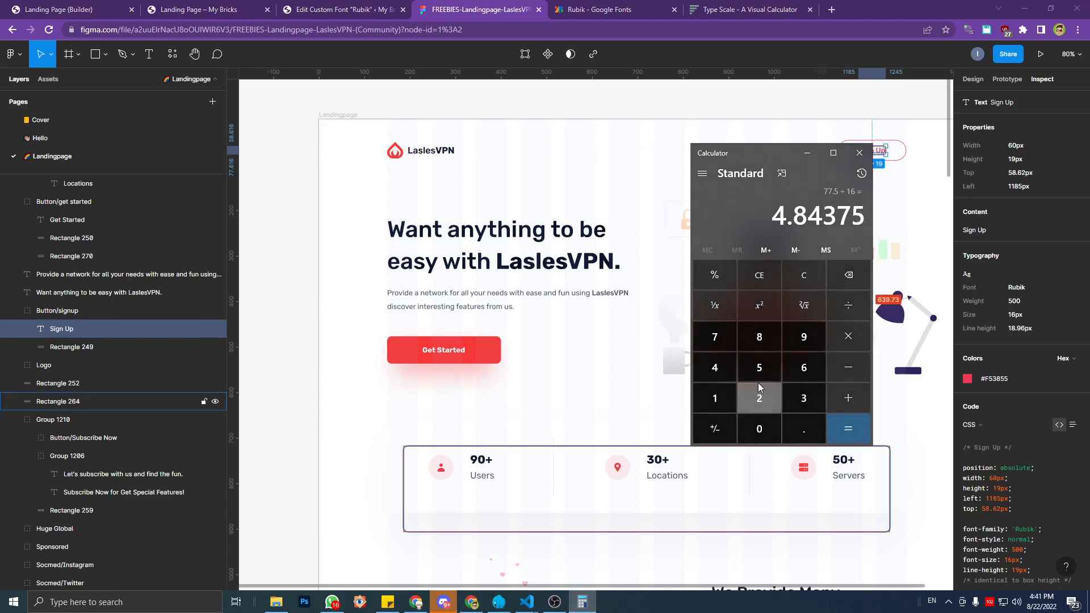
pyautogui.press('BackSpace')
pyautogui.click(795, 279)
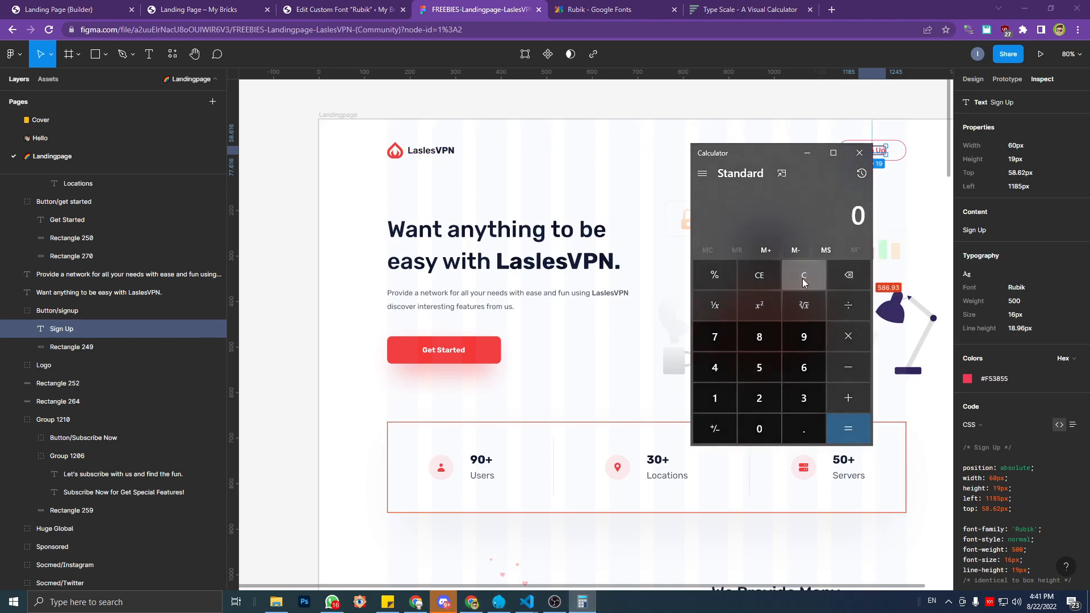
pyautogui.click(721, 364)
pyautogui.click(761, 363)
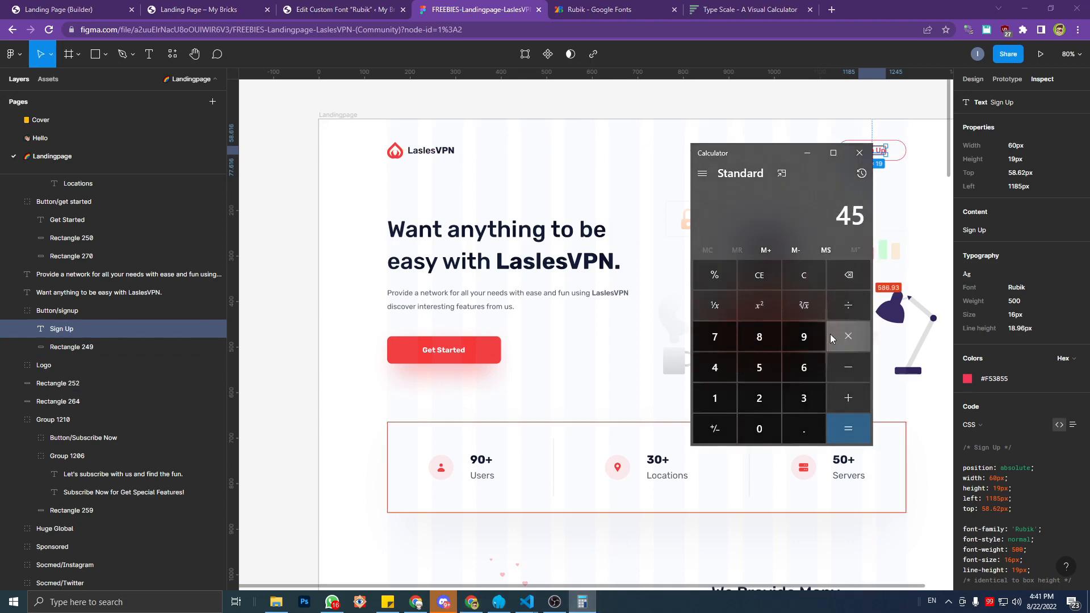
pyautogui.click(849, 305)
pyautogui.click(728, 398)
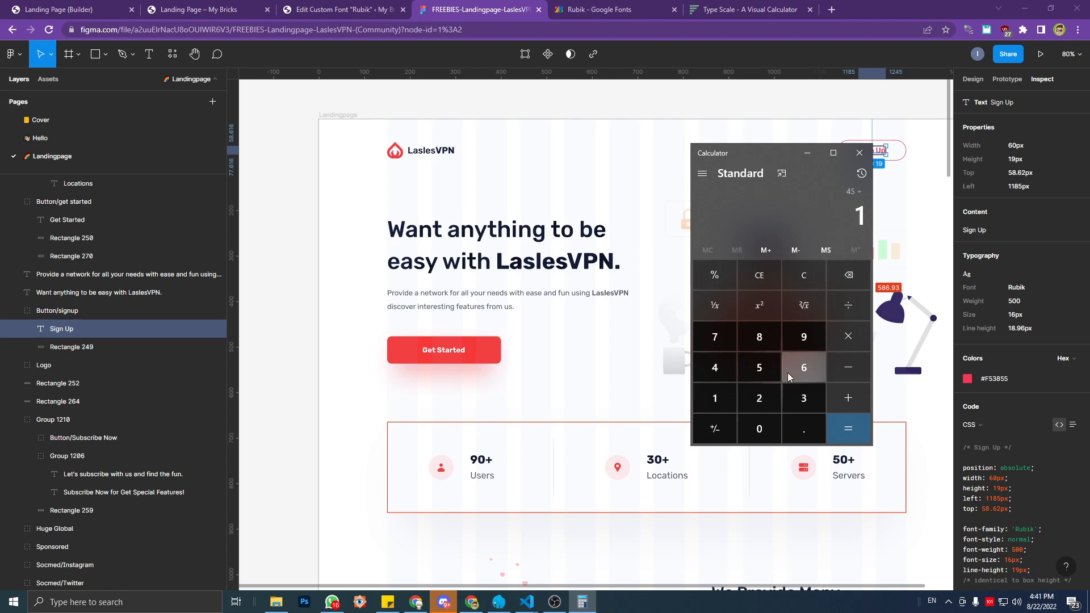
pyautogui.click(795, 369)
pyautogui.click(844, 423)
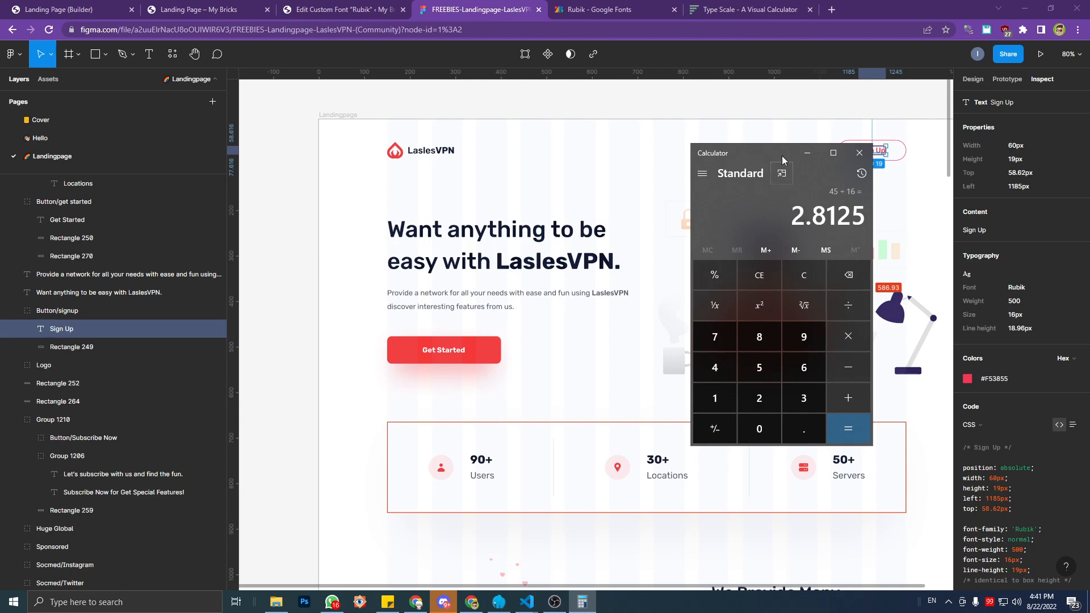
pyautogui.moveTo(783, 156); pyautogui.dragTo(649, 147)
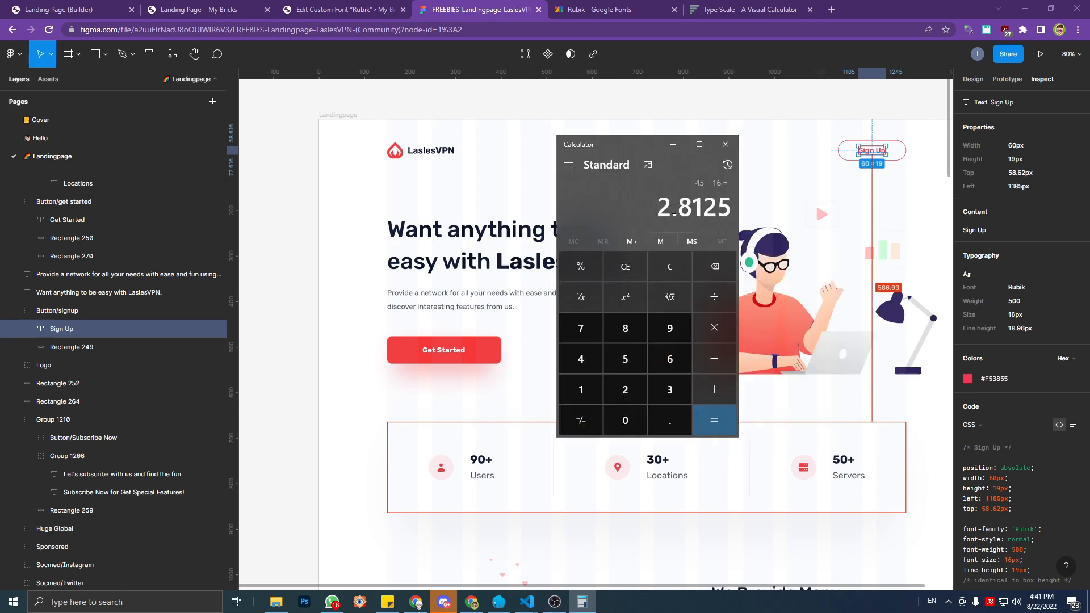
# Copy 3.052rem from the Type Scale page and paste it as the value of --space-l in style.css.
pyautogui.click(742, 7)
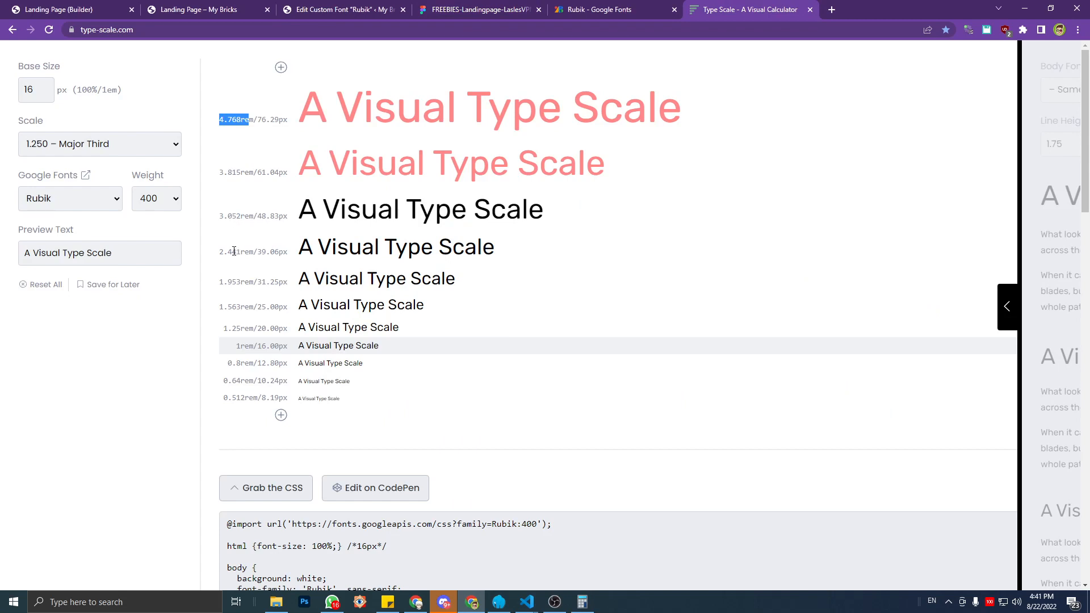
pyautogui.moveTo(220, 216); pyautogui.dragTo(255, 215)
pyautogui.hotkey('ctrl', 'c')
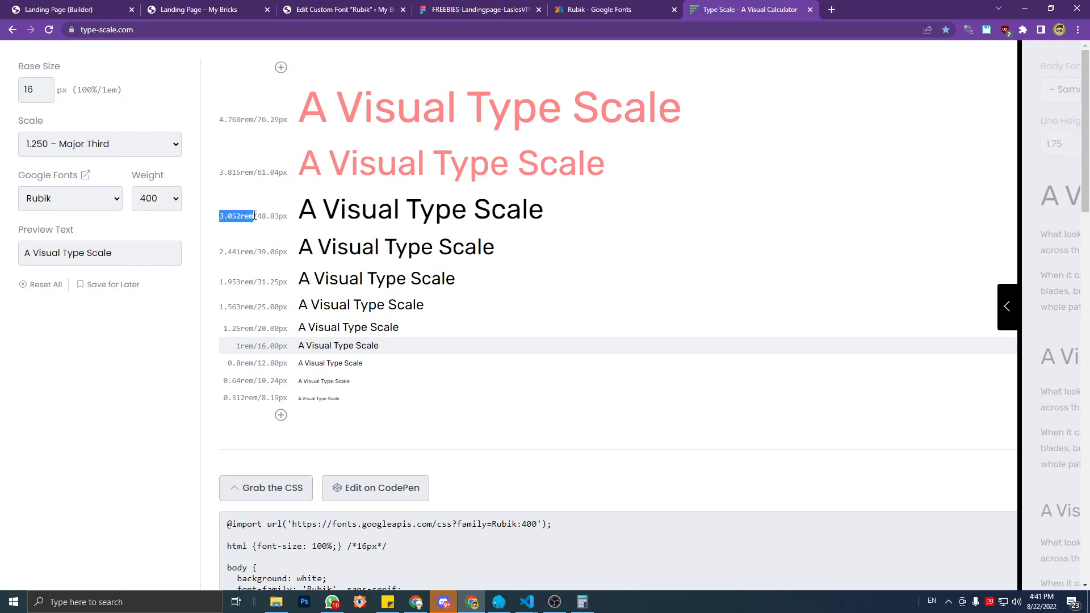
pyautogui.moveTo(527, 600)
pyautogui.click(585, 540)
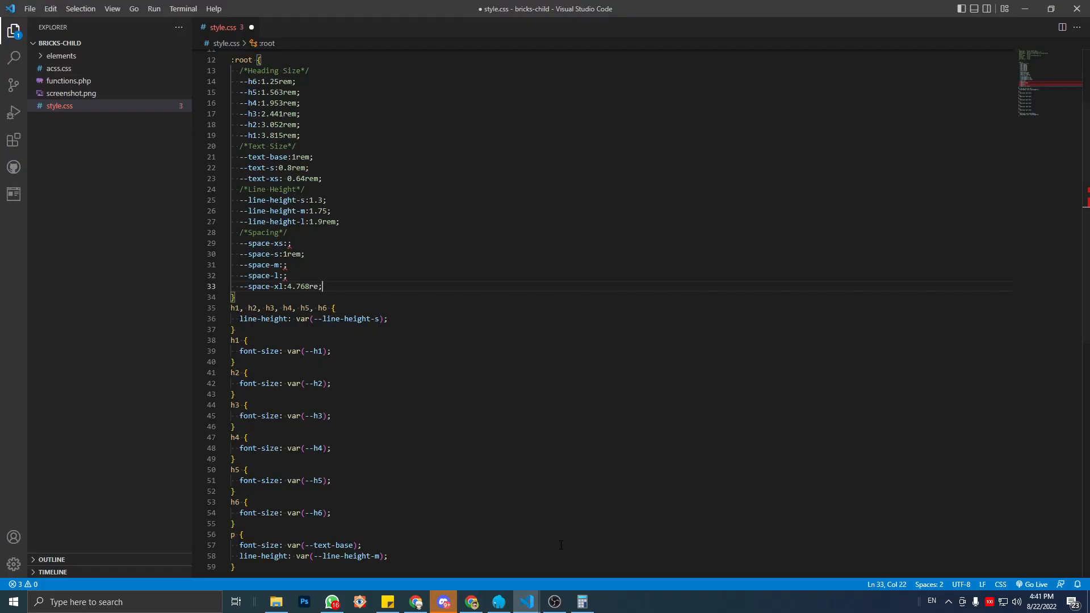
pyautogui.click(283, 276)
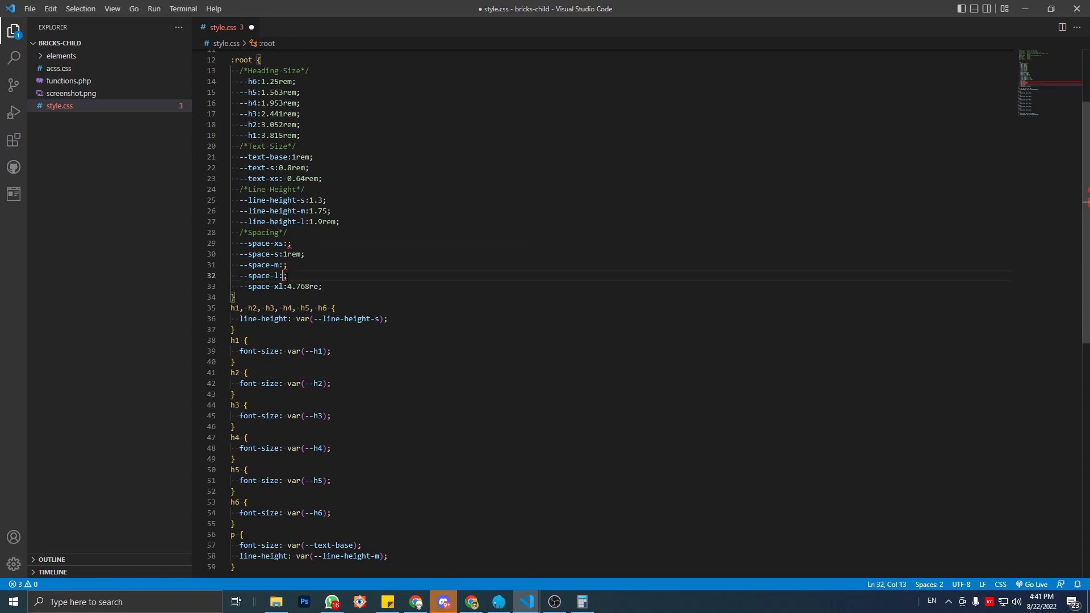
pyautogui.hotkey('ctrl', 'v')
pyautogui.click(1018, 14)
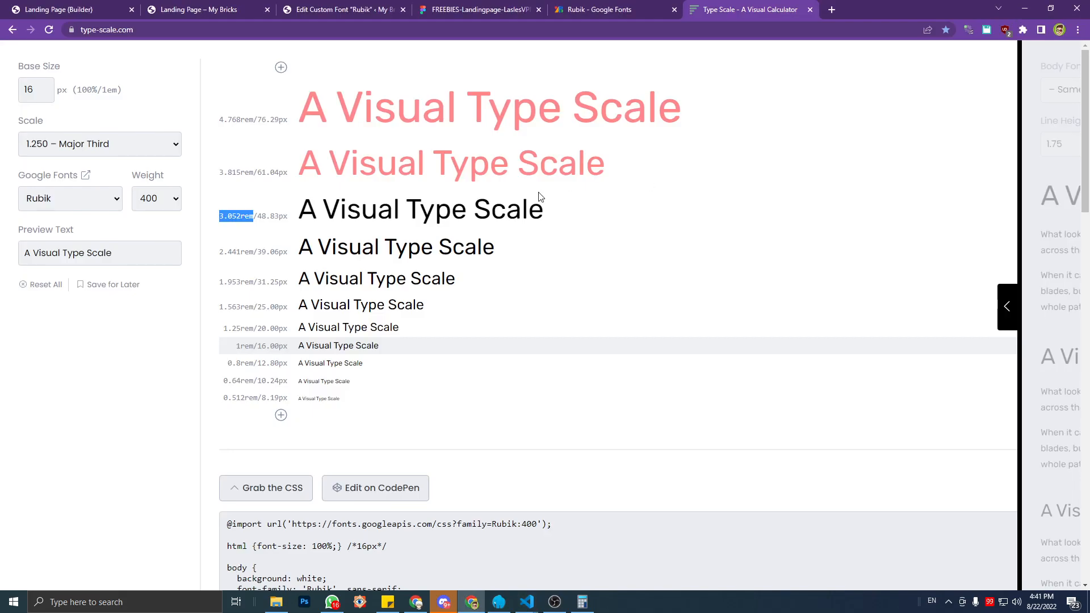
# Inspect the spacing around the hero paragraph and between the user icon and the 90+ Users text in Figma.
pyautogui.hotkey('ctrl', 'shift', 'Tab')
pyautogui.hotkey('ctrl', 'shift', 'Tab')
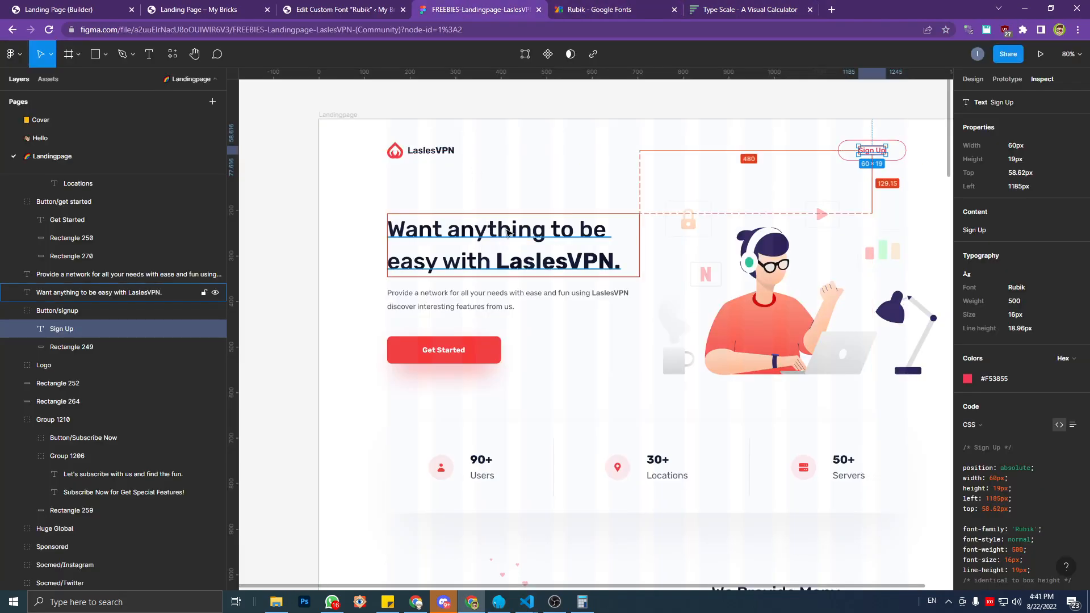
pyautogui.click(469, 312)
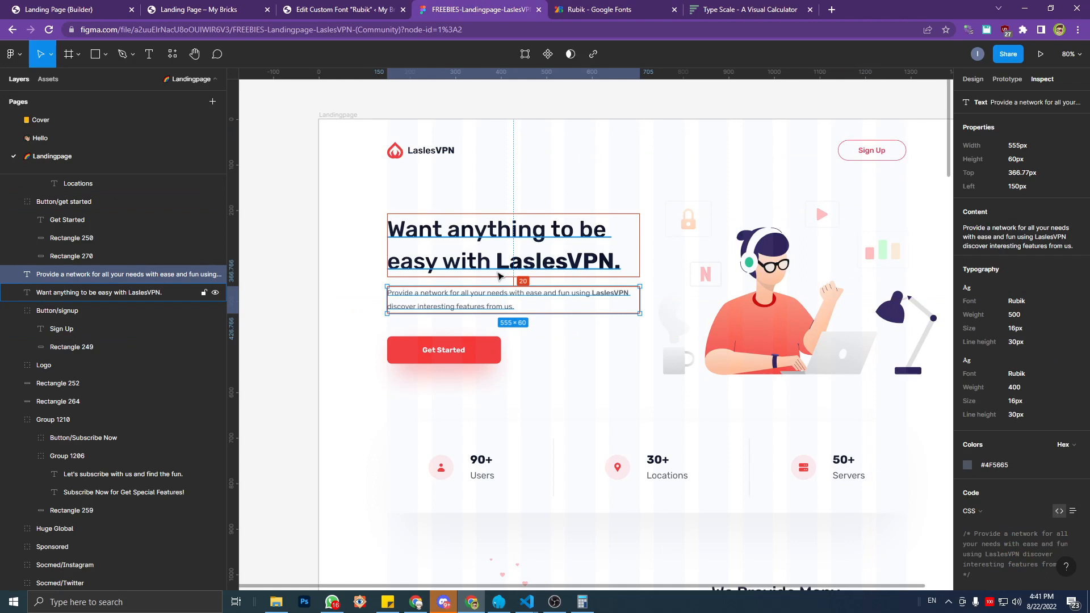
pyautogui.click(582, 601)
pyautogui.click(583, 602)
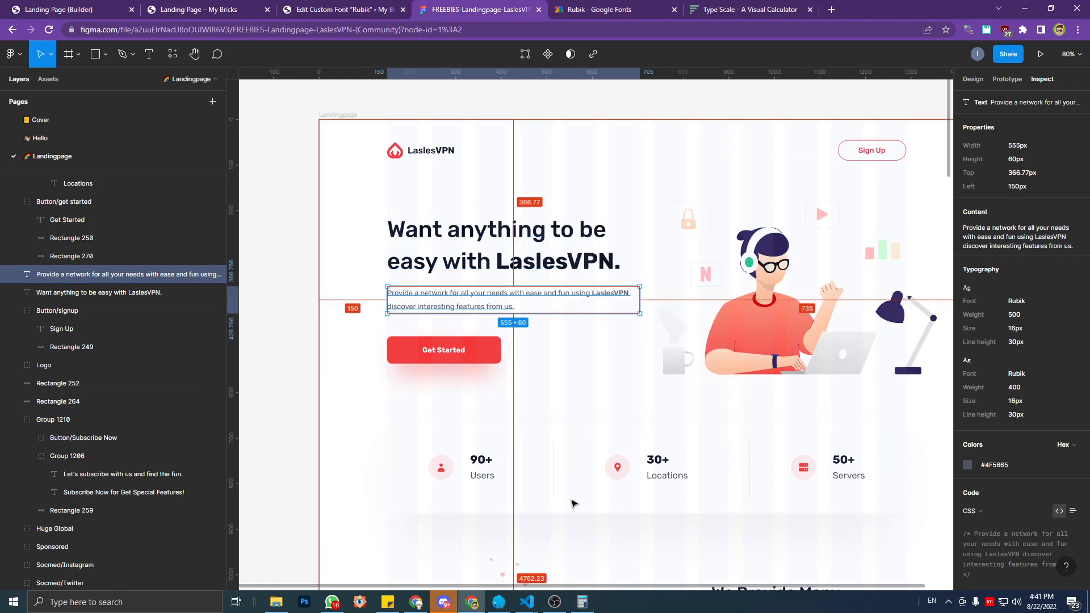
pyautogui.scroll(-3, 573, 504)
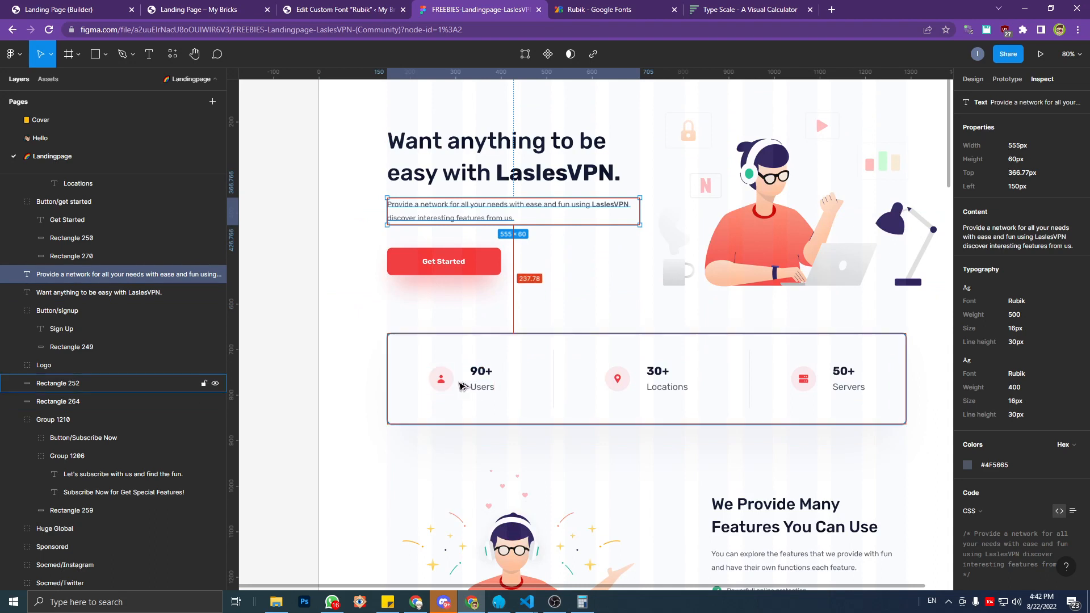
pyautogui.click(453, 381)
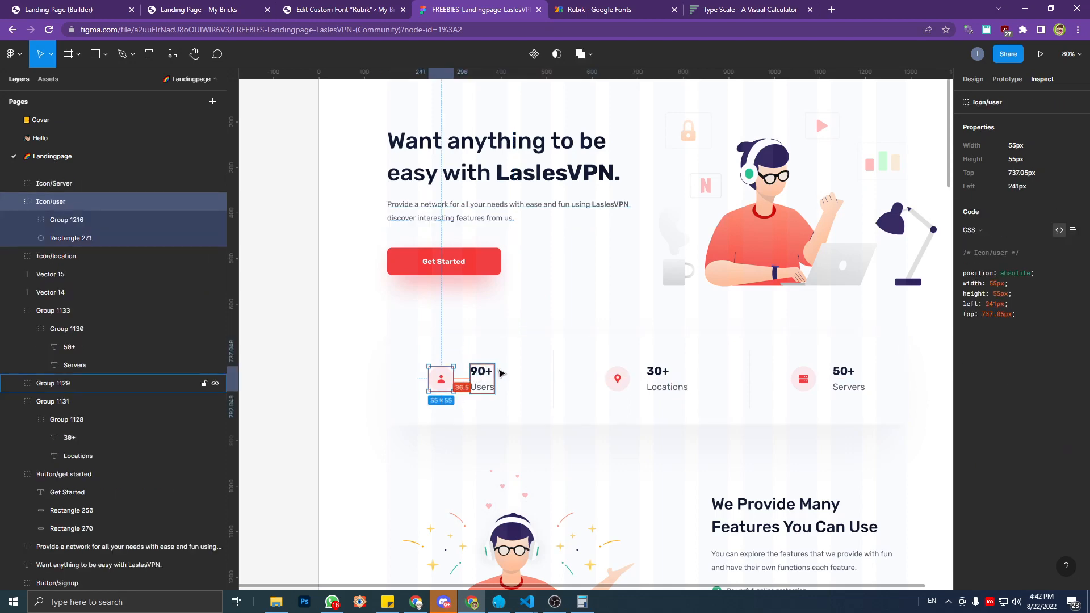
# Bring up Calculator and clear the previous calculation.
pyautogui.click(582, 602)
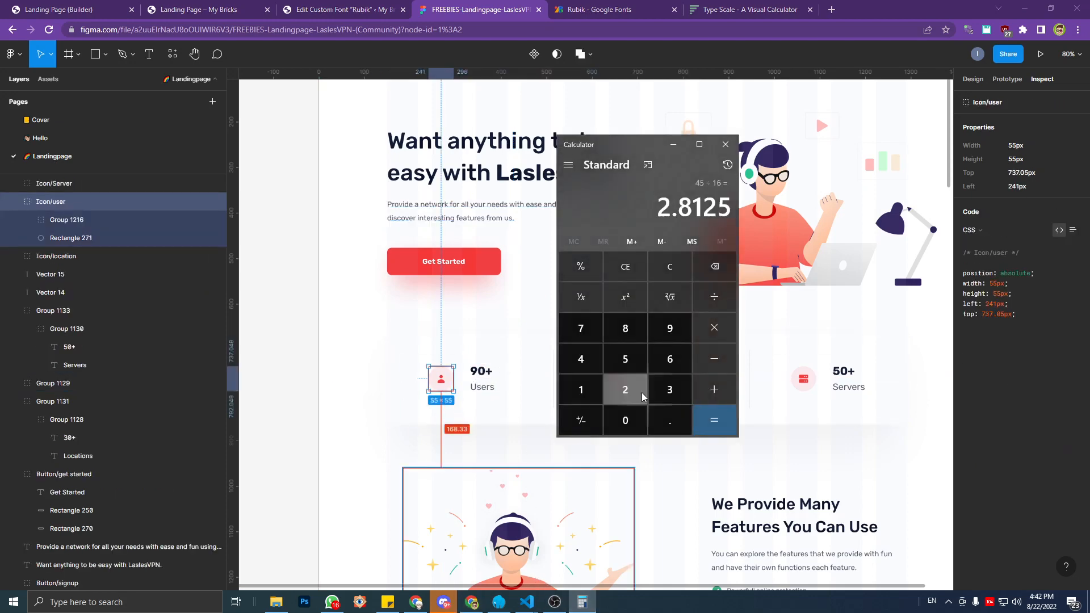
pyautogui.click(713, 267)
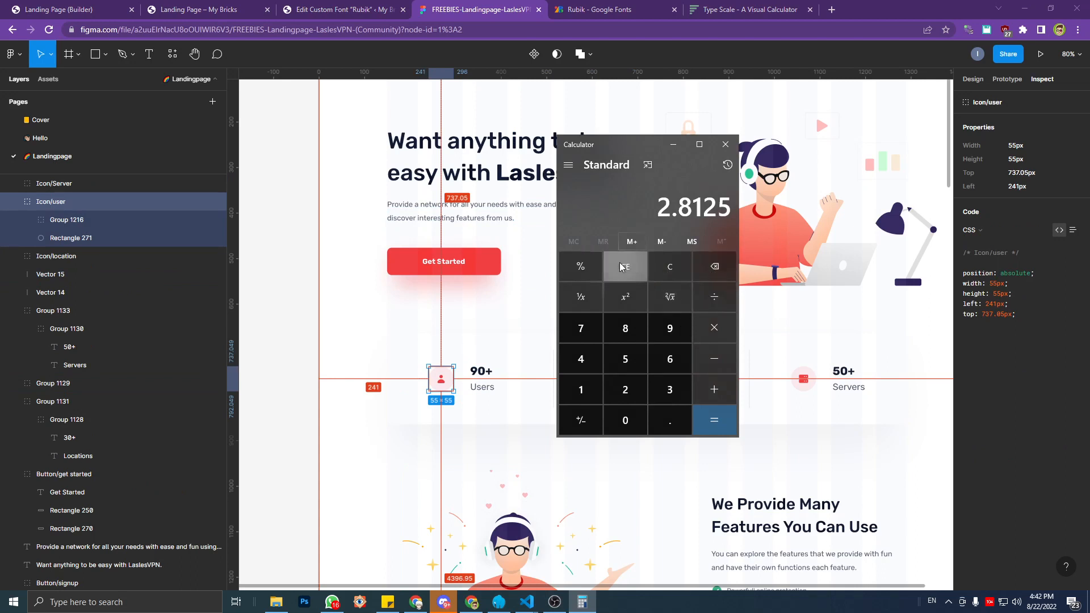
pyautogui.click(625, 267)
pyautogui.click(670, 390)
pyautogui.click(670, 359)
pyautogui.click(714, 267)
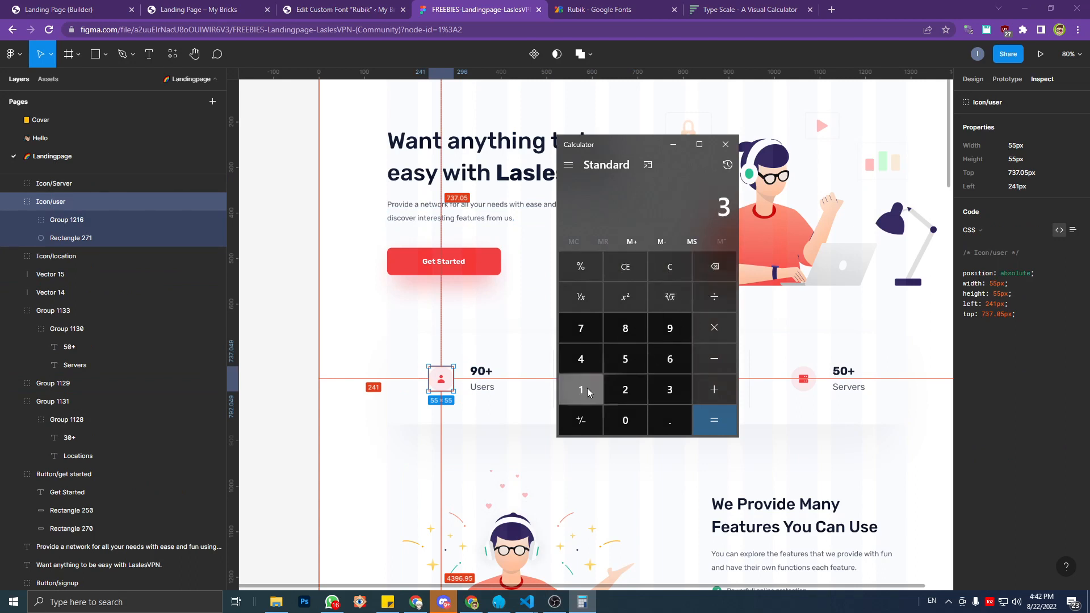
pyautogui.click(581, 390)
pyautogui.click(671, 359)
pyautogui.click(710, 420)
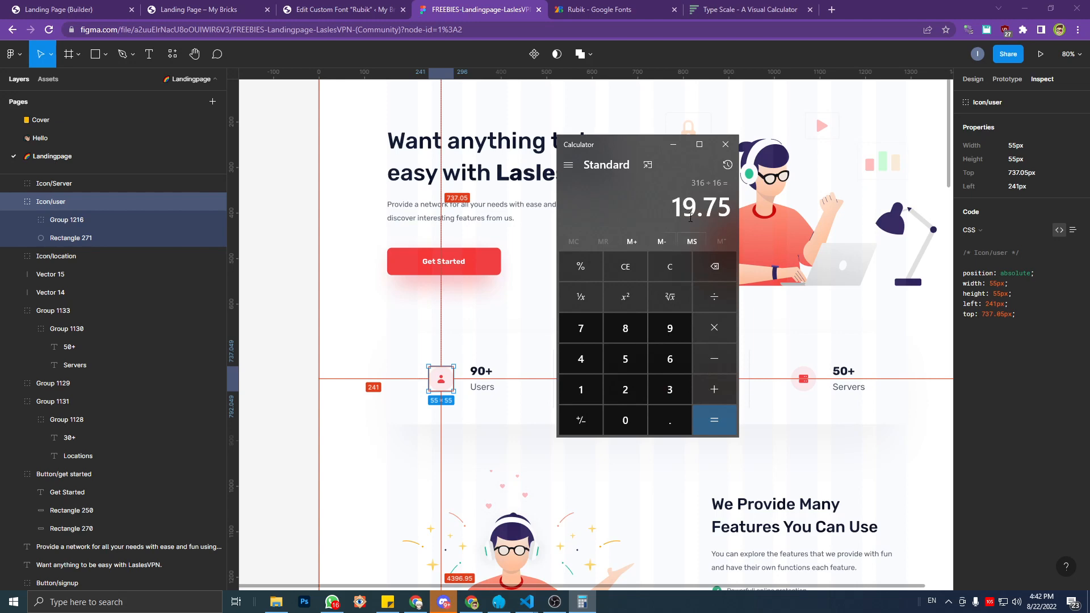
pyautogui.click(657, 270)
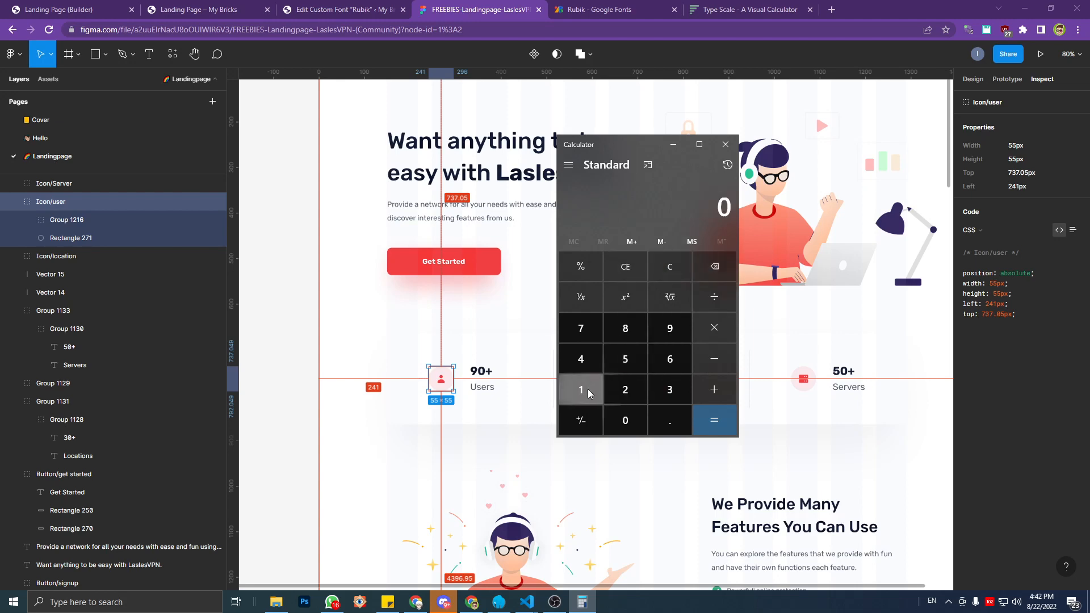
# Divide the user icon's 36 px spacing by 16 in Calculator and select the result.
pyautogui.click(670, 389)
pyautogui.click(673, 360)
pyautogui.click(715, 297)
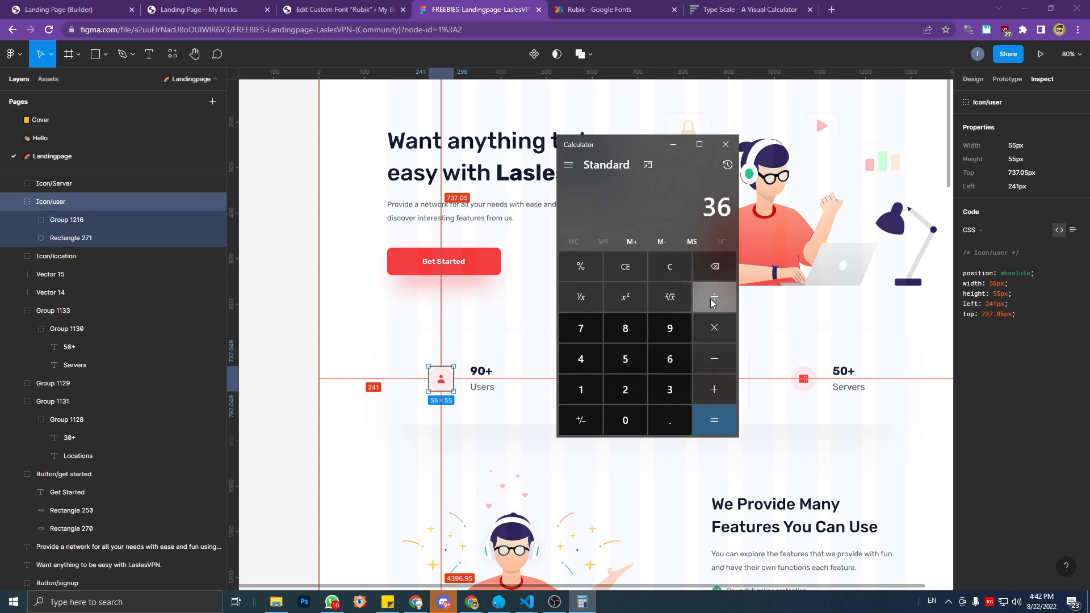
pyautogui.click(581, 386)
pyautogui.click(671, 364)
pyautogui.click(711, 422)
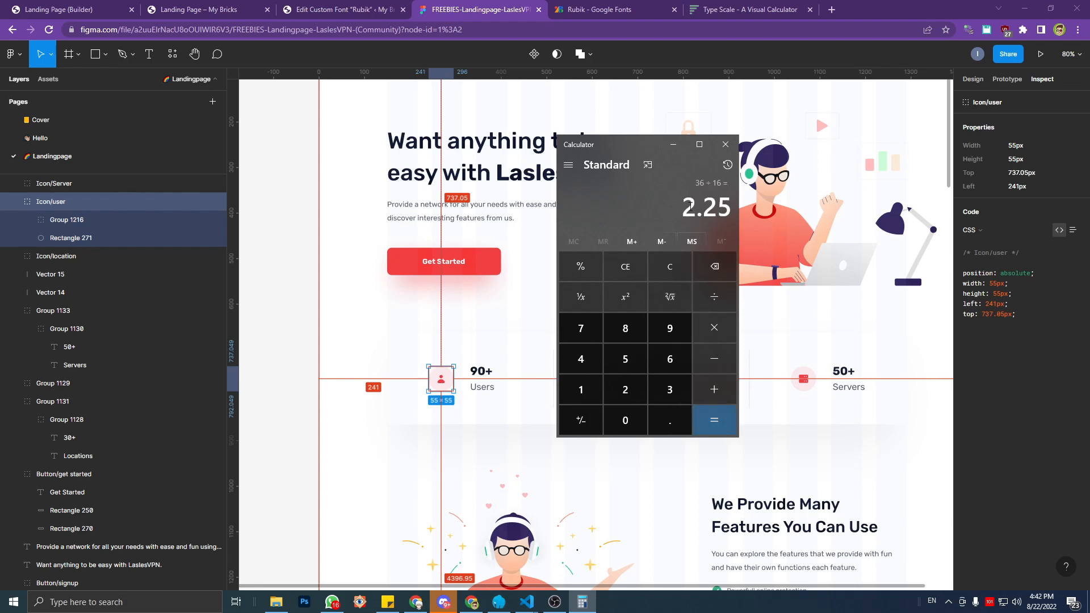
pyautogui.moveTo(682, 208); pyautogui.dragTo(728, 212)
pyautogui.click(527, 603)
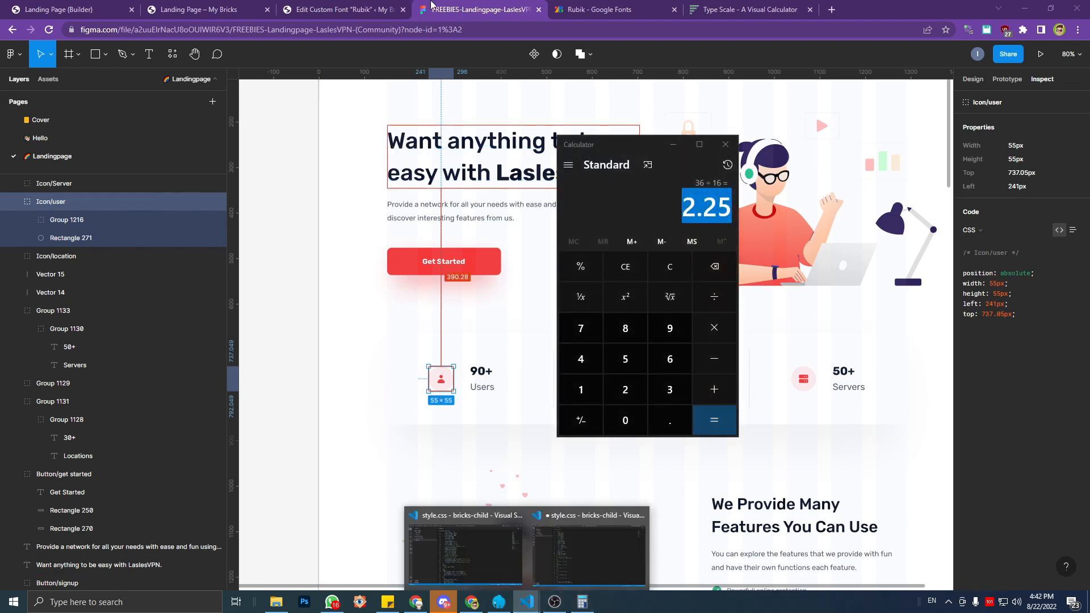
pyautogui.click(610, 8)
pyautogui.click(710, 6)
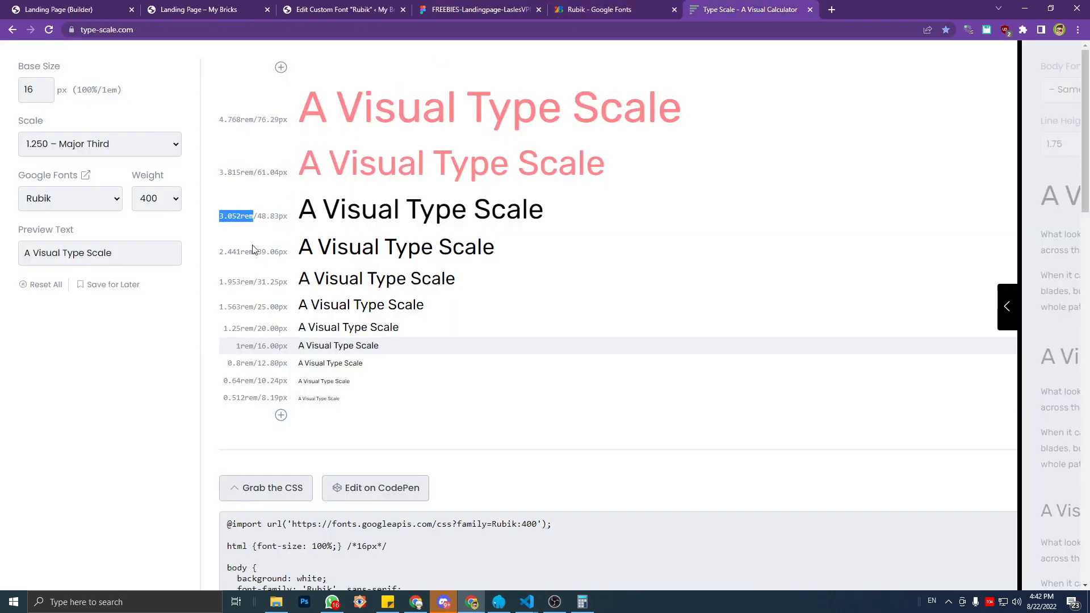
pyautogui.click(621, 5)
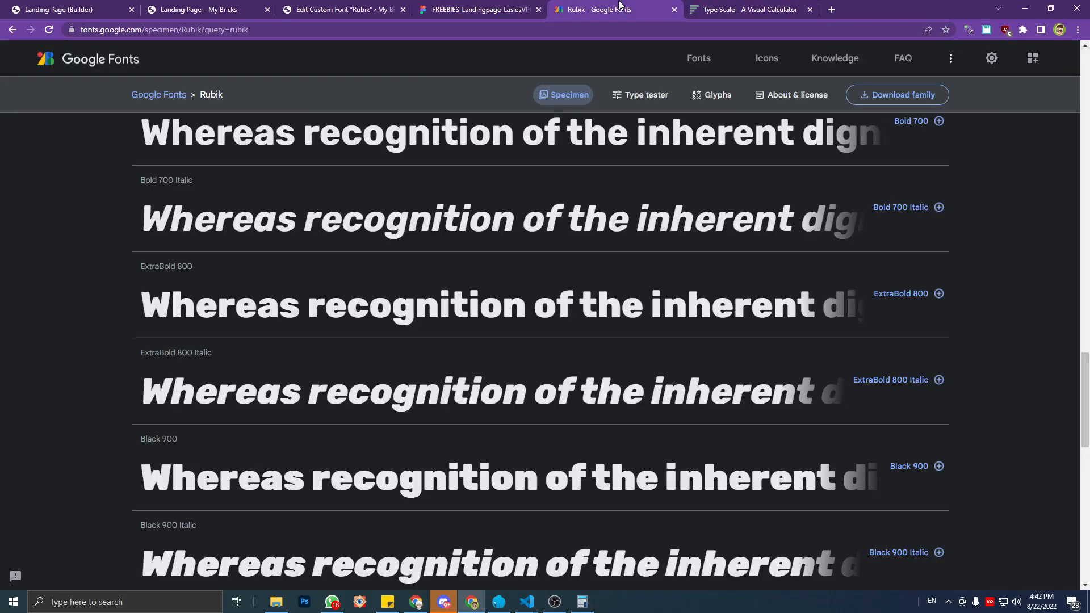
pyautogui.click(507, 5)
pyautogui.click(340, 7)
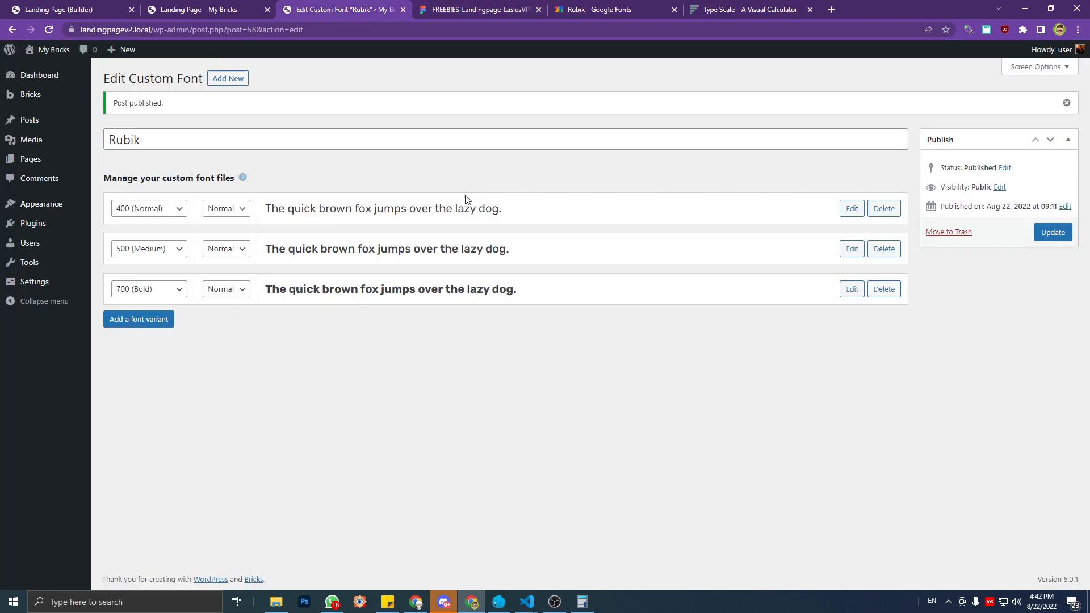
pyautogui.click(204, 7)
pyautogui.click(582, 603)
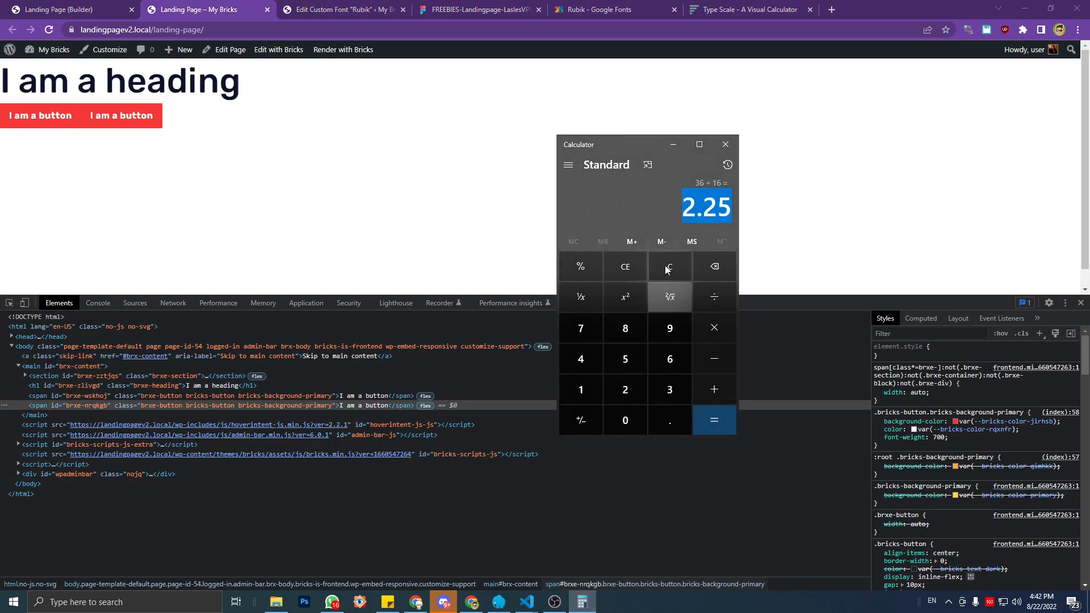
# Copy 2.441rem from the Type Scale page and paste it as the value of --space-m in style.css.
pyautogui.click(754, 6)
pyautogui.moveTo(219, 253); pyautogui.dragTo(255, 255)
pyautogui.hotkey('ctrl', 'c')
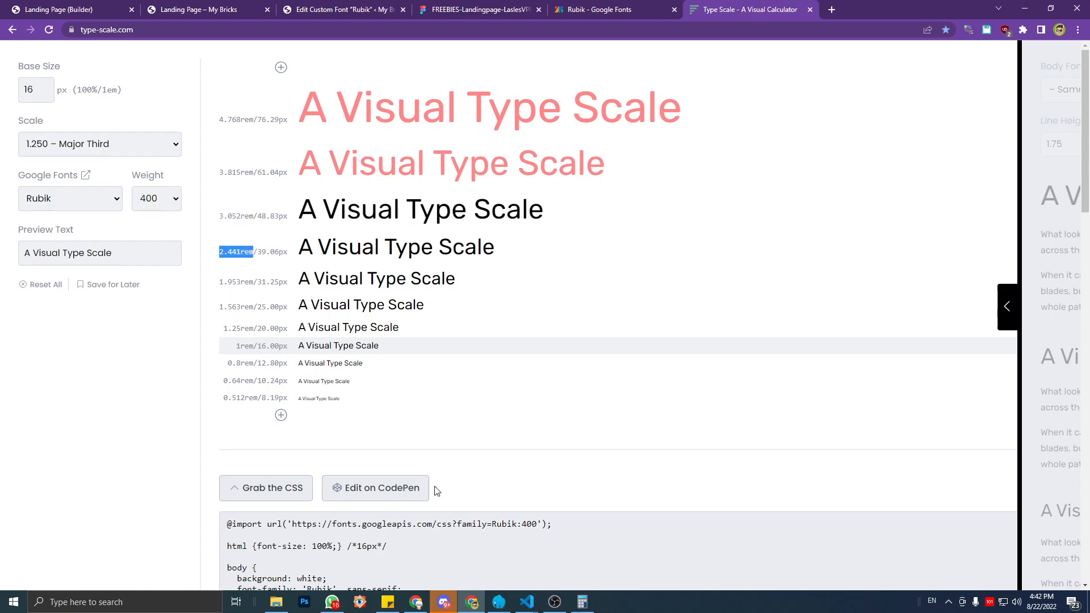
pyautogui.moveTo(527, 602)
pyautogui.click(536, 564)
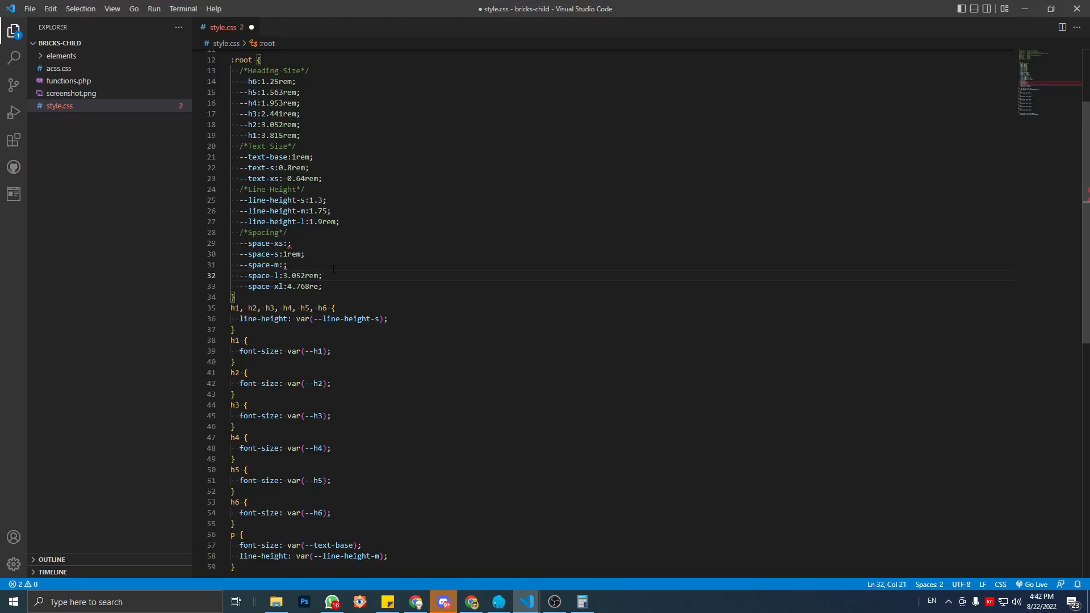
pyautogui.click(285, 265)
pyautogui.hotkey('ctrl', 'v')
pyautogui.click(291, 243)
pyautogui.click(1029, 14)
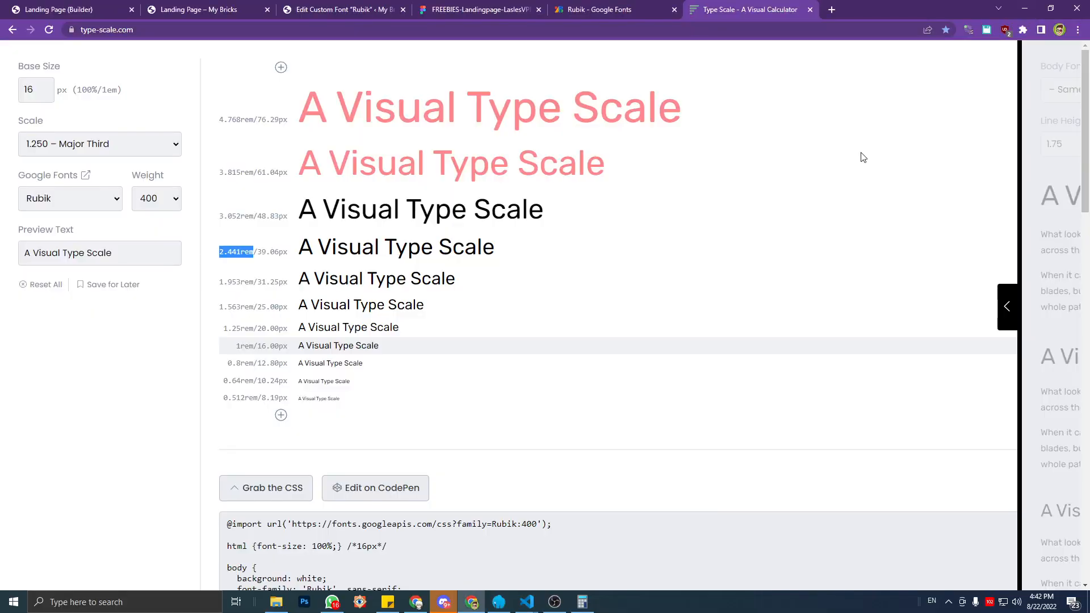
# Go back to the Figma landing page and measure the spacing between the Sign Up text and its button outline.
pyautogui.click(622, 8)
pyautogui.click(331, 8)
pyautogui.click(244, 5)
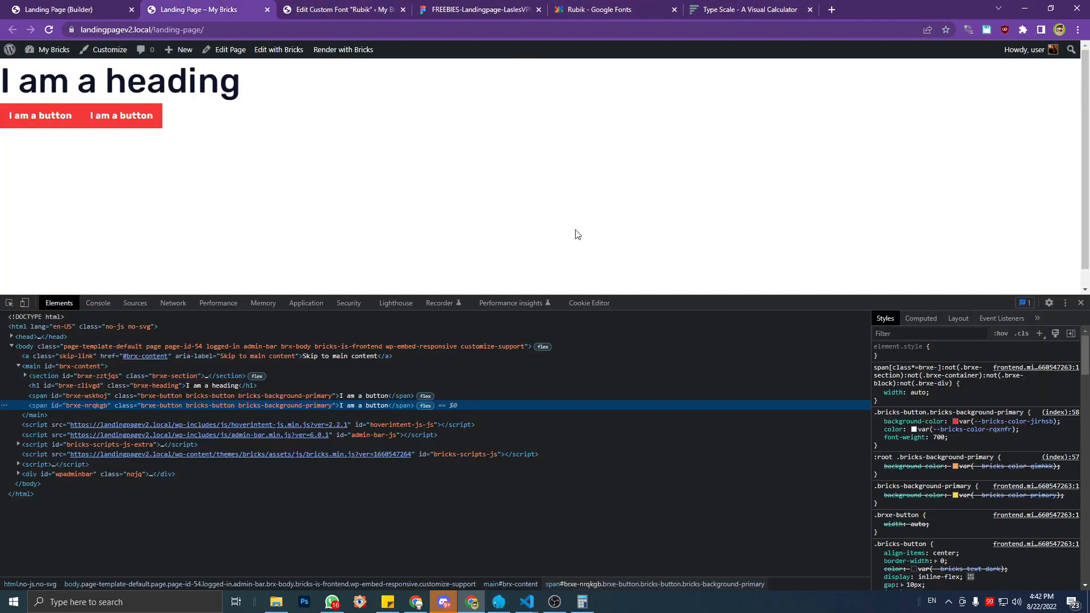
pyautogui.click(572, 7)
pyautogui.click(535, 5)
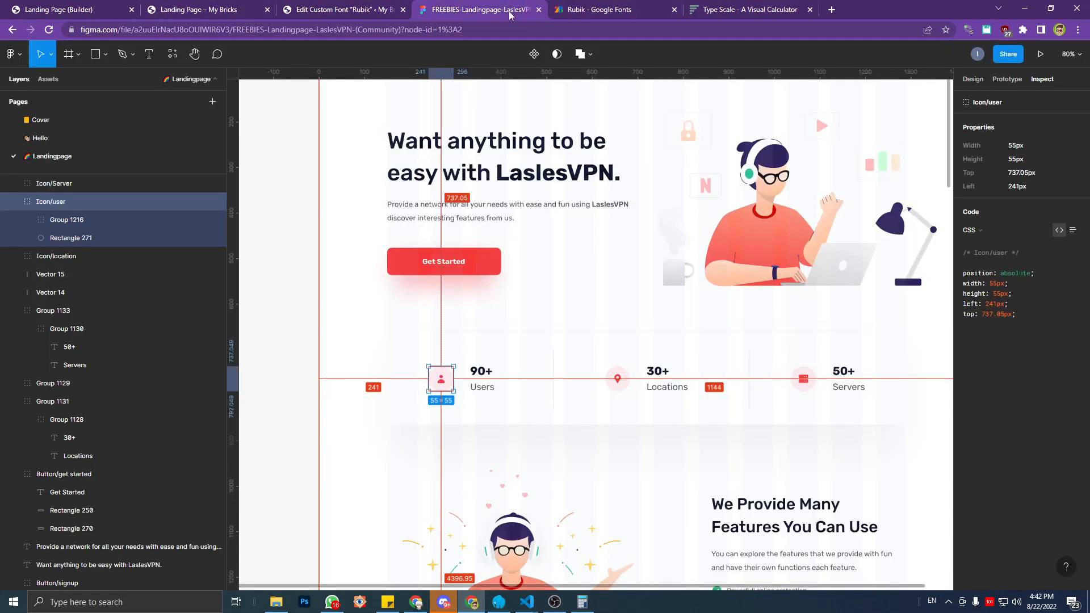
pyautogui.scroll(5, 784, 214)
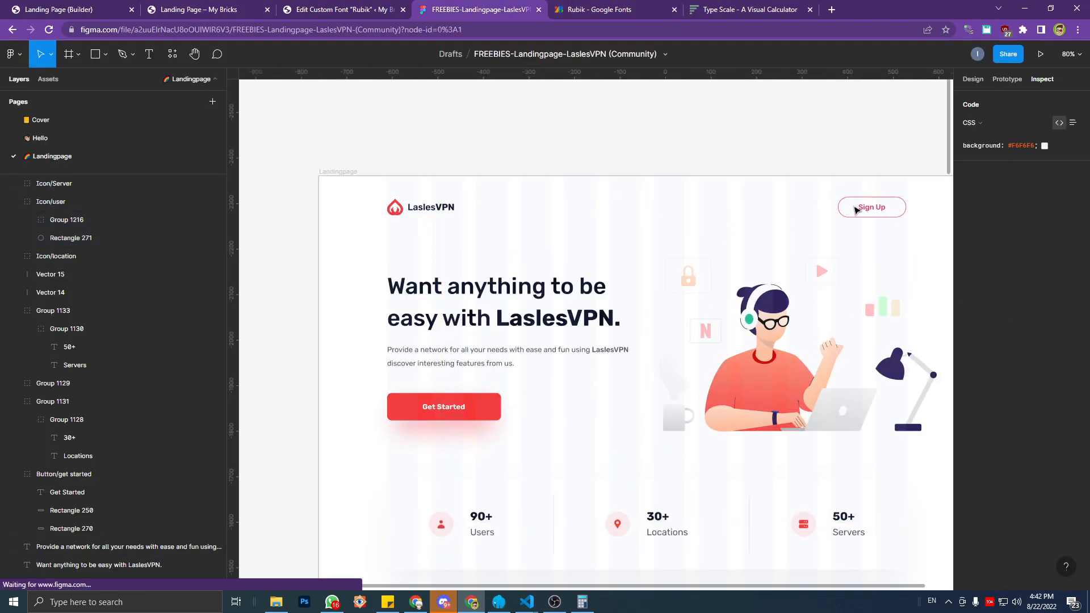
pyautogui.click(862, 212)
pyautogui.doubleClick(862, 211)
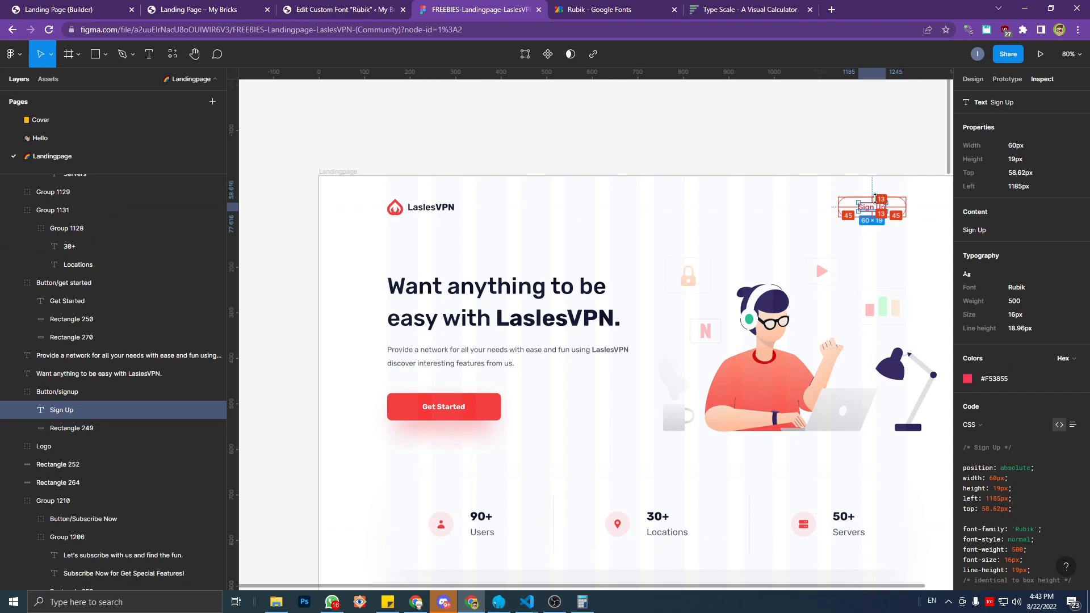
# Copy 0.8rem from the Type Scale page, paste it as the value of --space-xs in style.css and save the file.
pyautogui.click(613, 7)
pyautogui.click(368, 8)
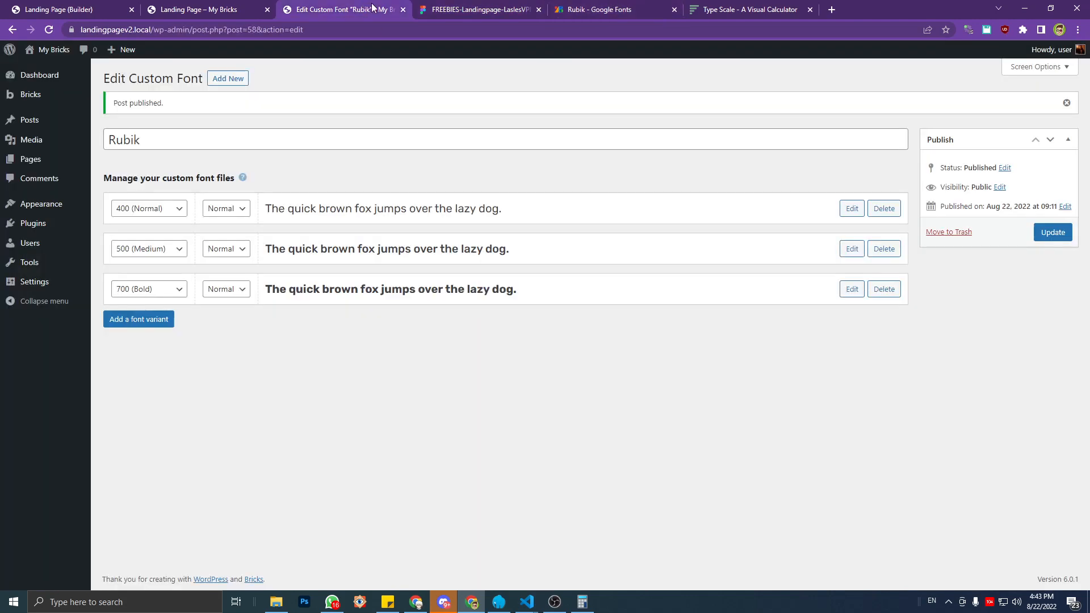
pyautogui.click(717, 7)
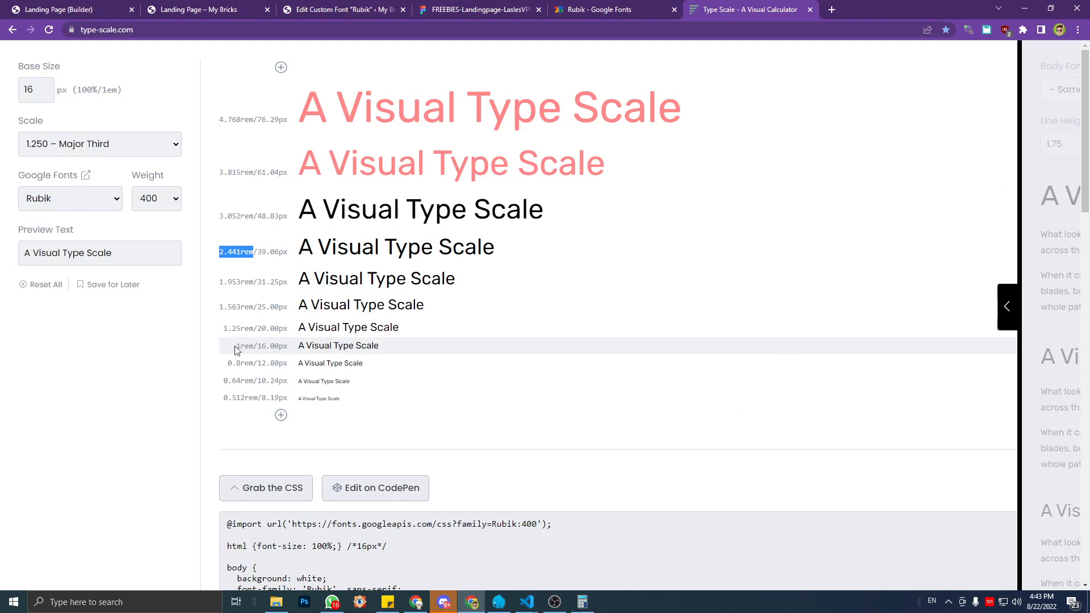
pyautogui.moveTo(228, 364); pyautogui.dragTo(258, 366)
pyautogui.hotkey('ctrl', 'c')
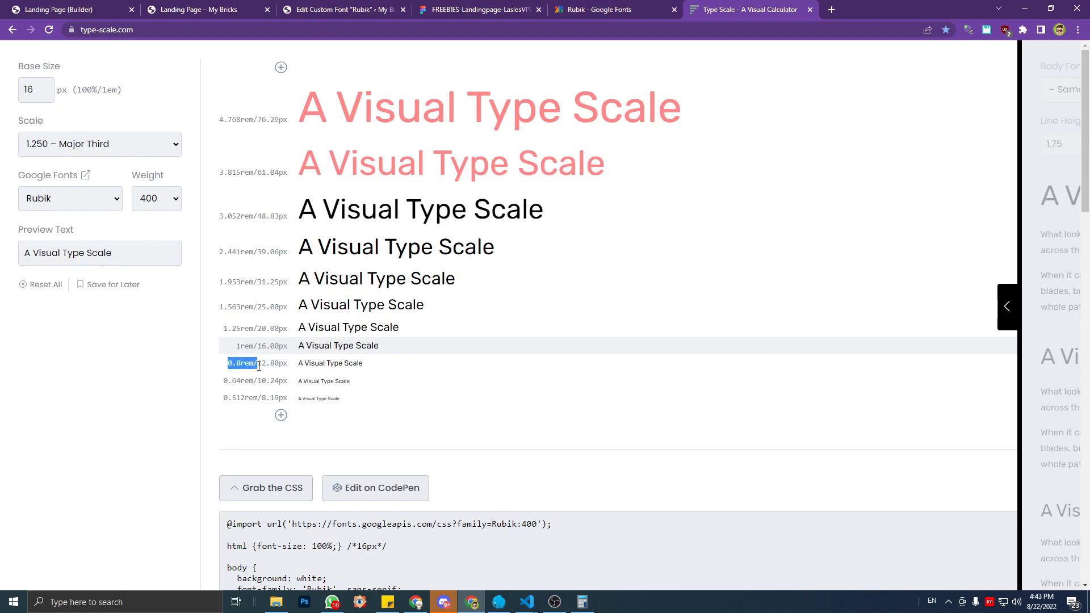
pyautogui.click(582, 602)
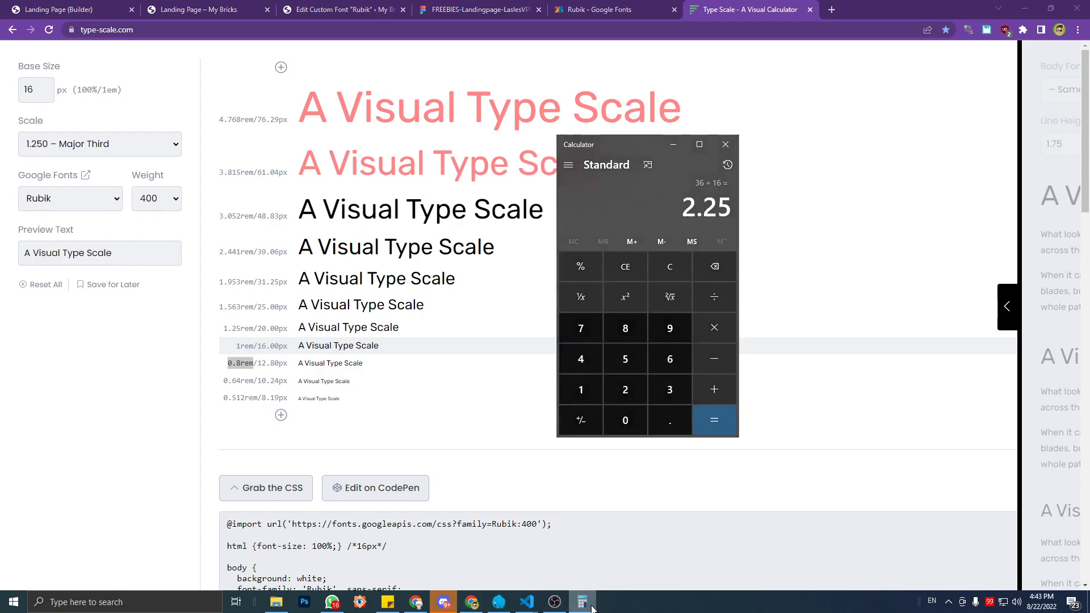
pyautogui.moveTo(537, 605)
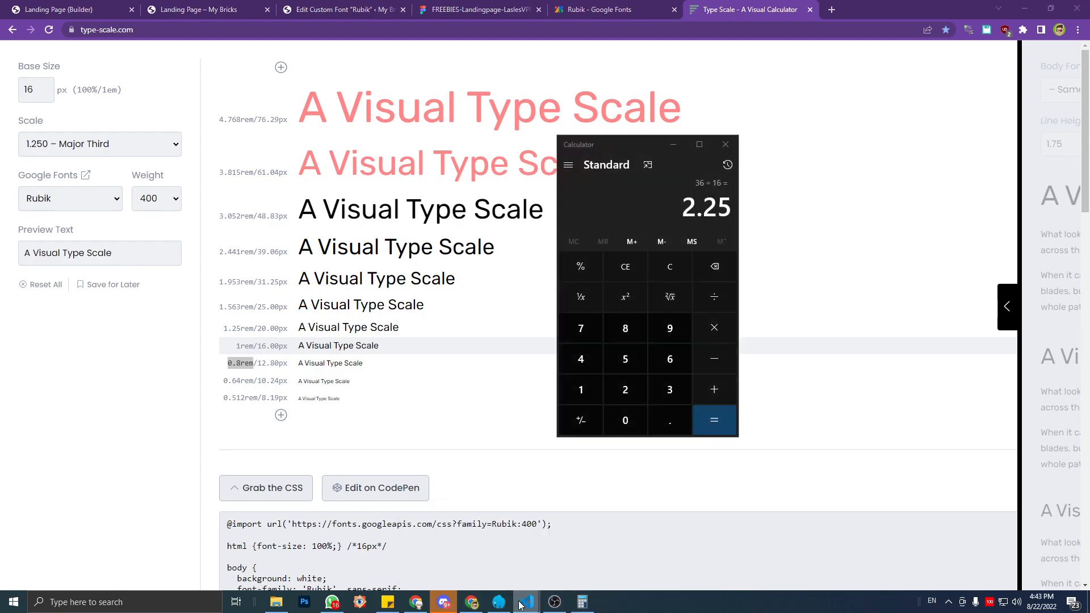
pyautogui.click(589, 554)
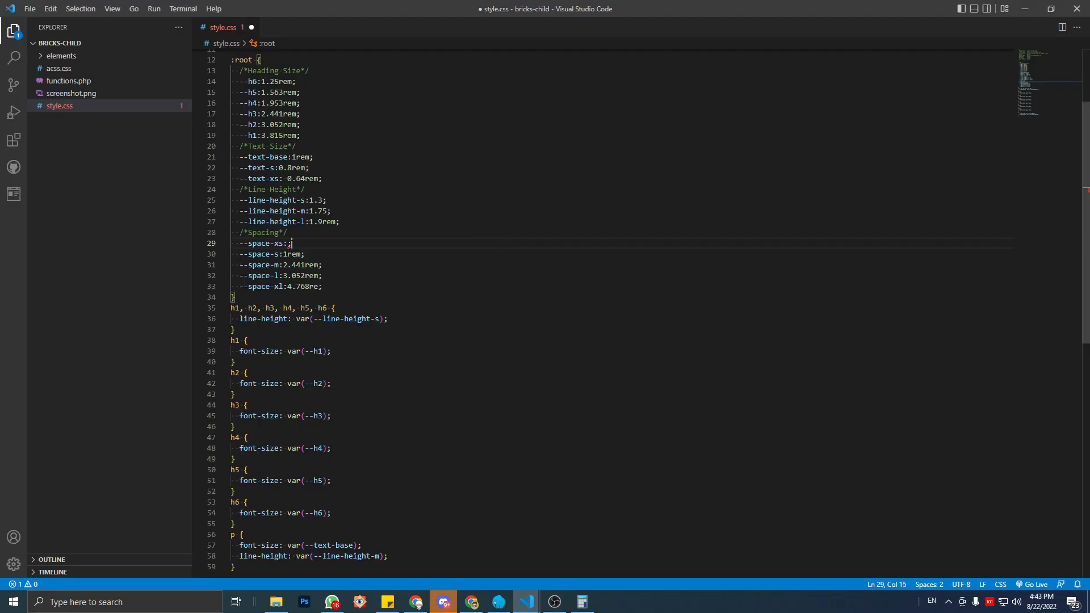
pyautogui.hotkey('ctrl', 'v')
pyautogui.click(315, 255)
pyautogui.hotkey('ctrl', 's')
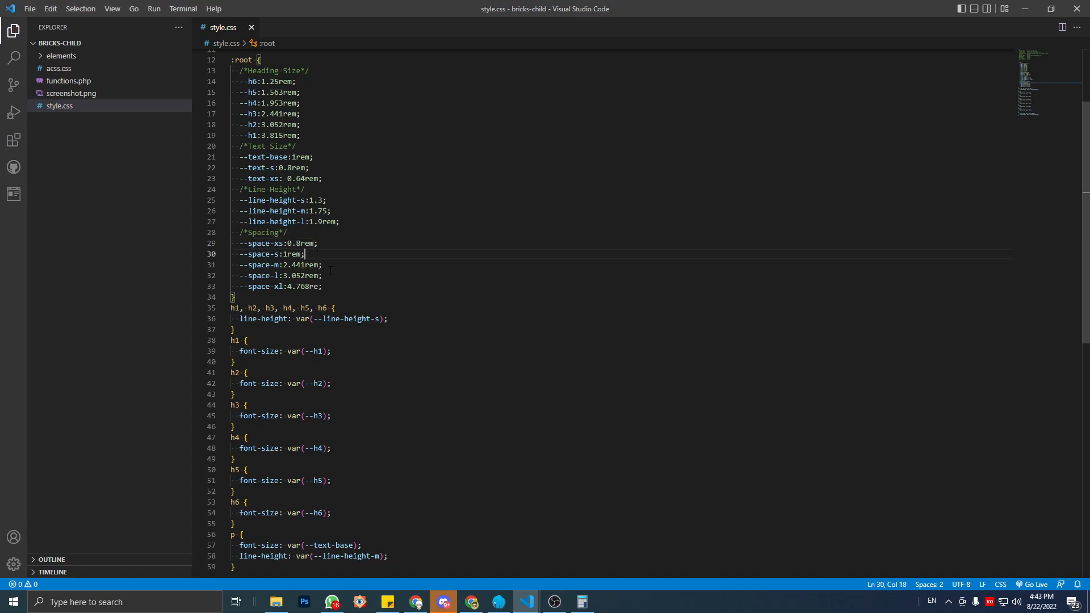
# Switch to the Bricks builder for the landing page and select the first button to show its element settings.
pyautogui.click(1017, 9)
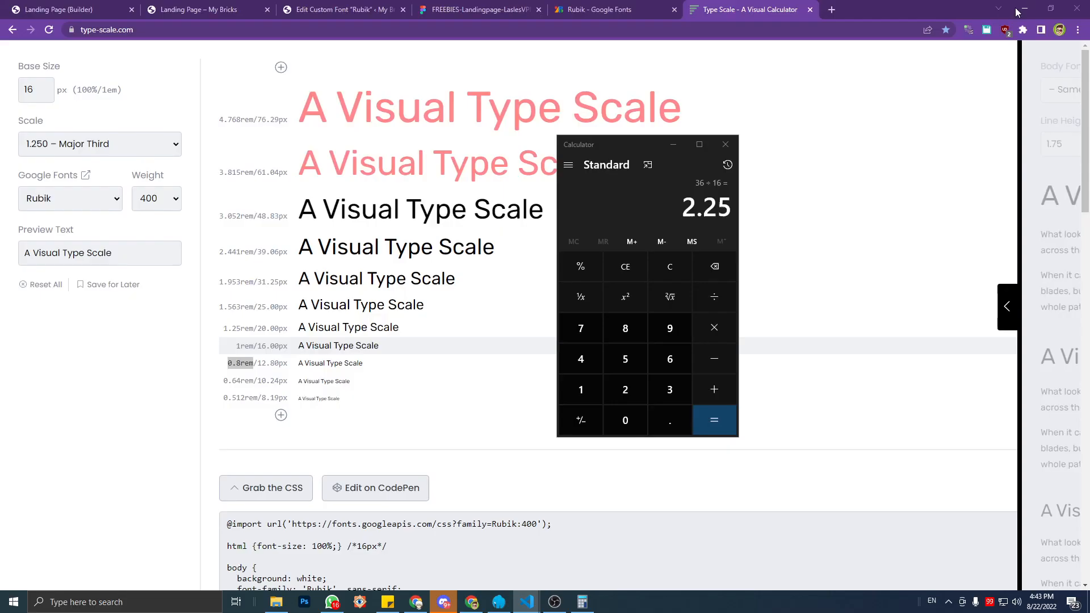
pyautogui.click(254, 7)
pyautogui.click(254, 7)
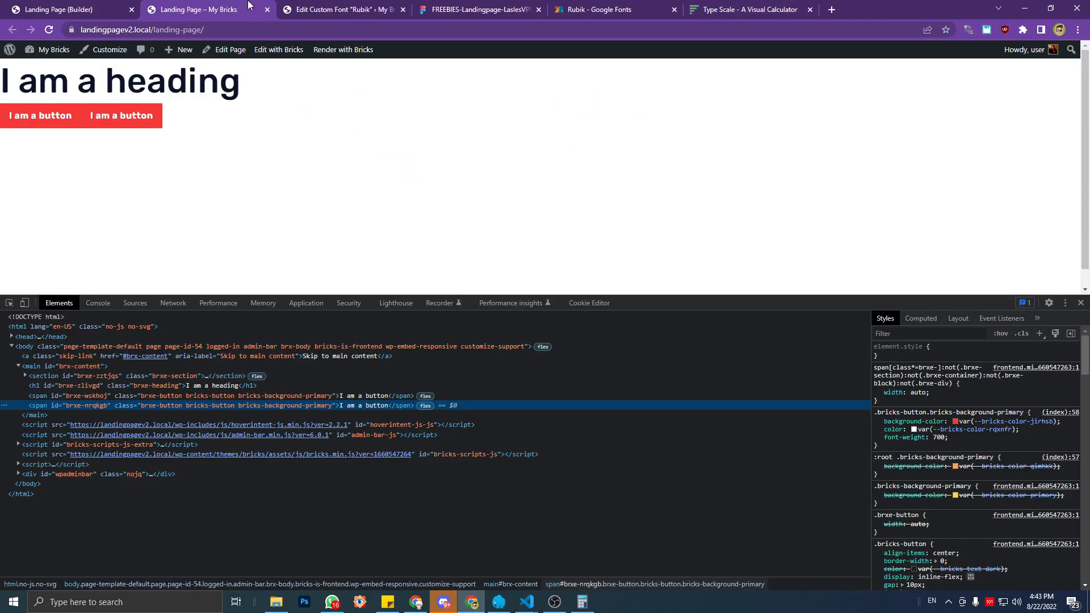
pyautogui.click(110, 7)
pyautogui.click(165, 7)
pyautogui.click(122, 6)
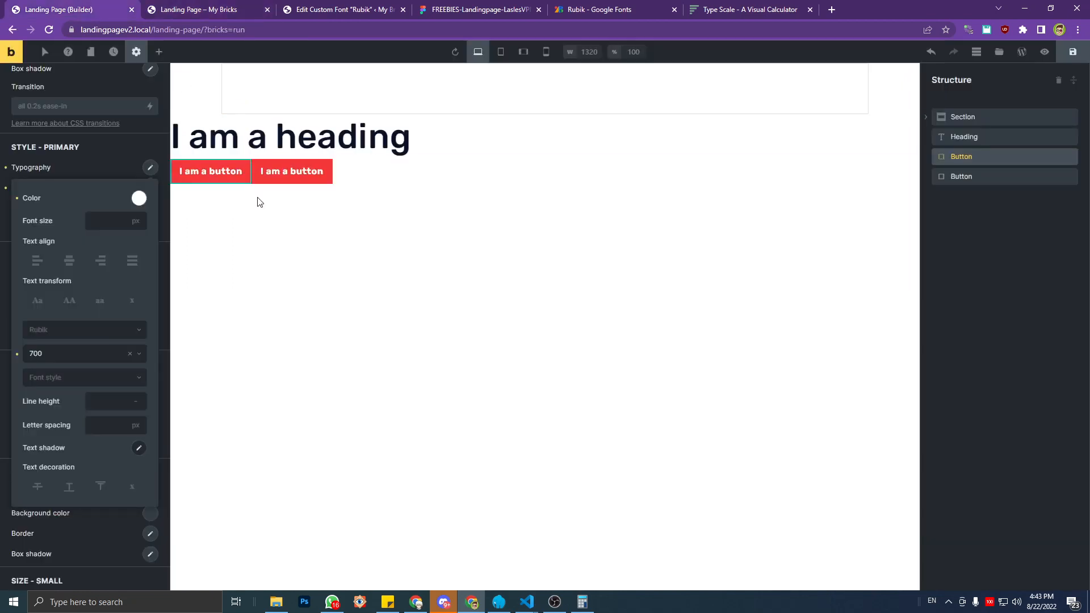
pyautogui.click(231, 176)
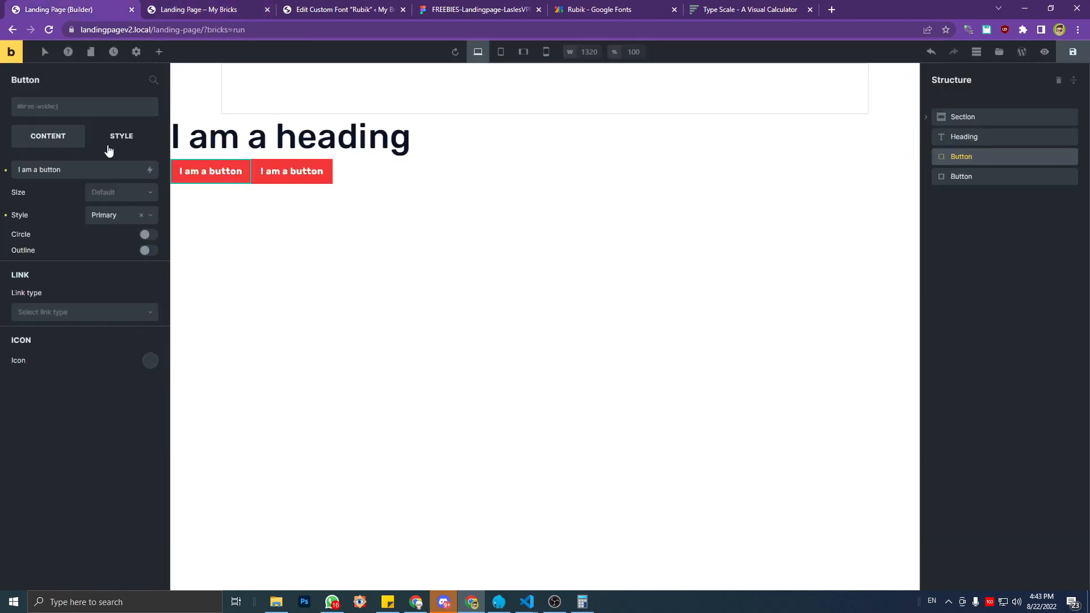
# Open the Button element options in the theme styles and find the padding settings for the Small, Medium and Large sizes.
pyautogui.click(136, 51)
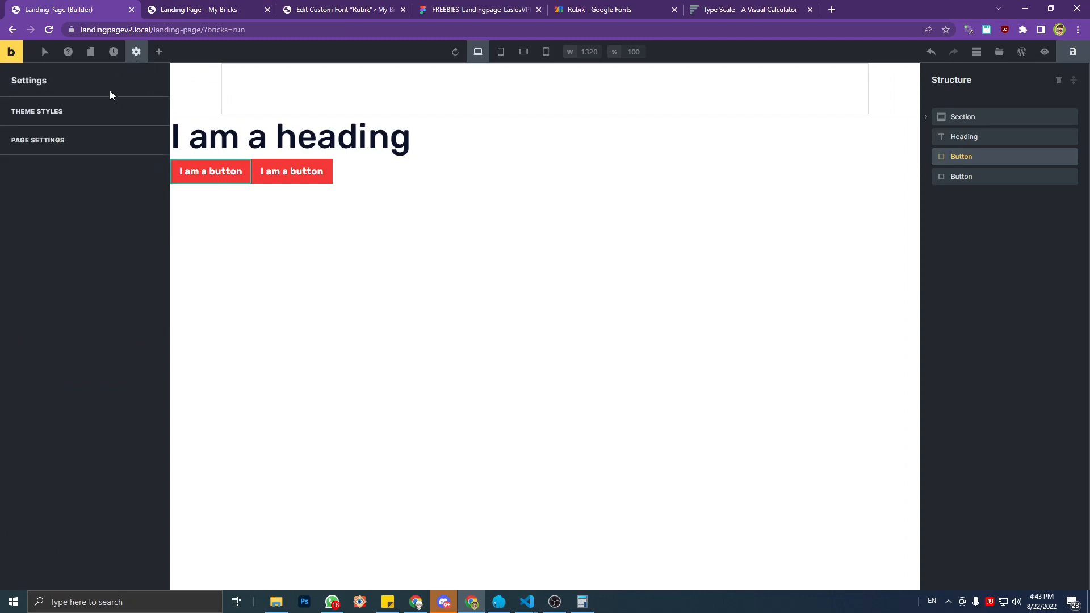
pyautogui.click(102, 109)
pyautogui.scroll(-2, 85, 409)
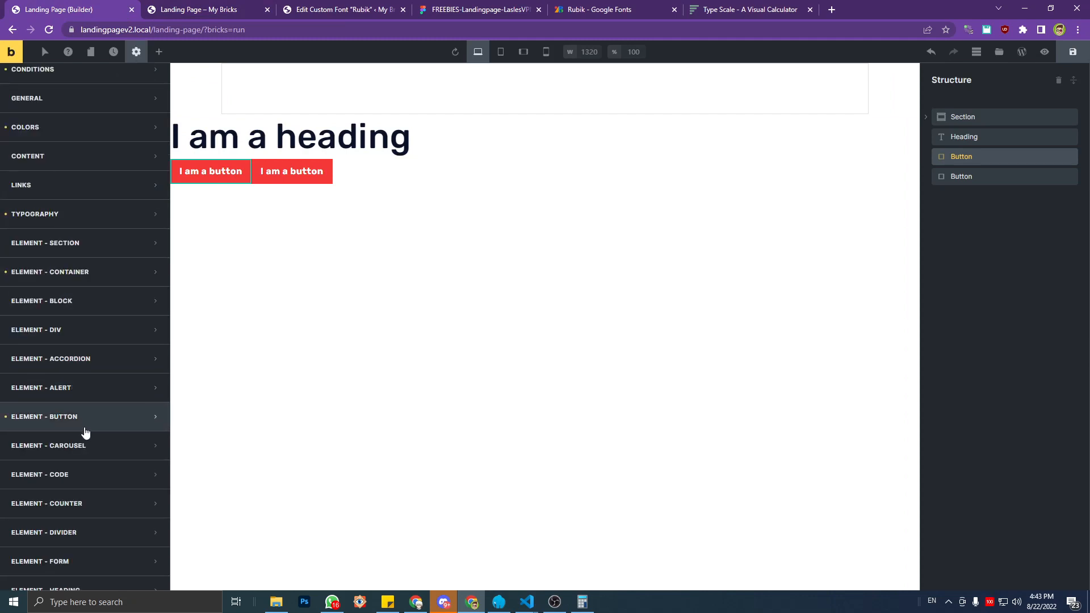
pyautogui.click(85, 420)
pyautogui.scroll(-4, 87, 423)
pyautogui.scroll(-1, 89, 425)
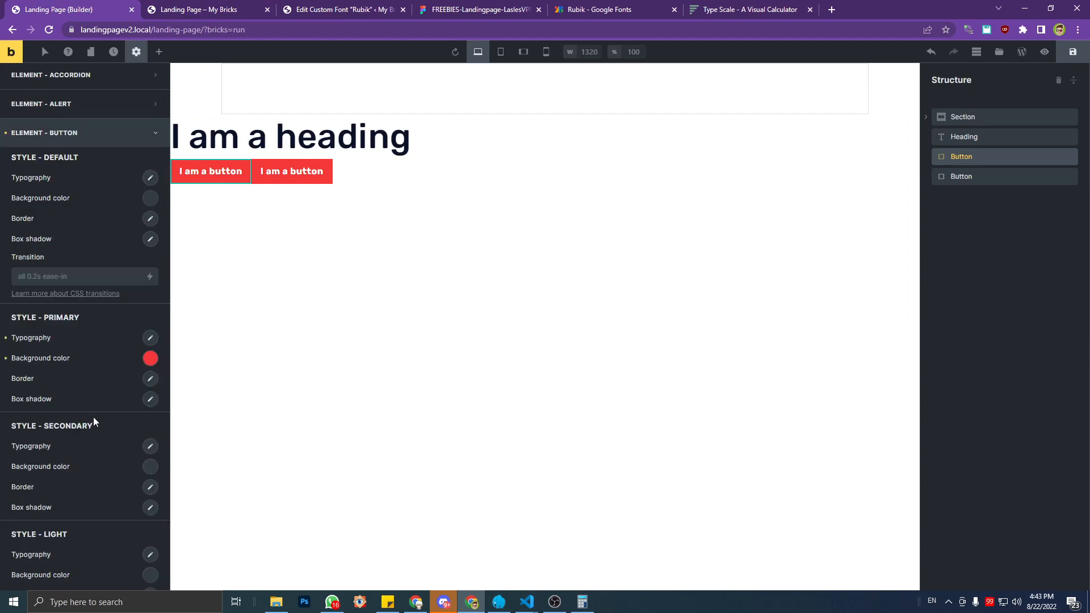
pyautogui.scroll(-1, 127, 392)
pyautogui.scroll(-5, 127, 392)
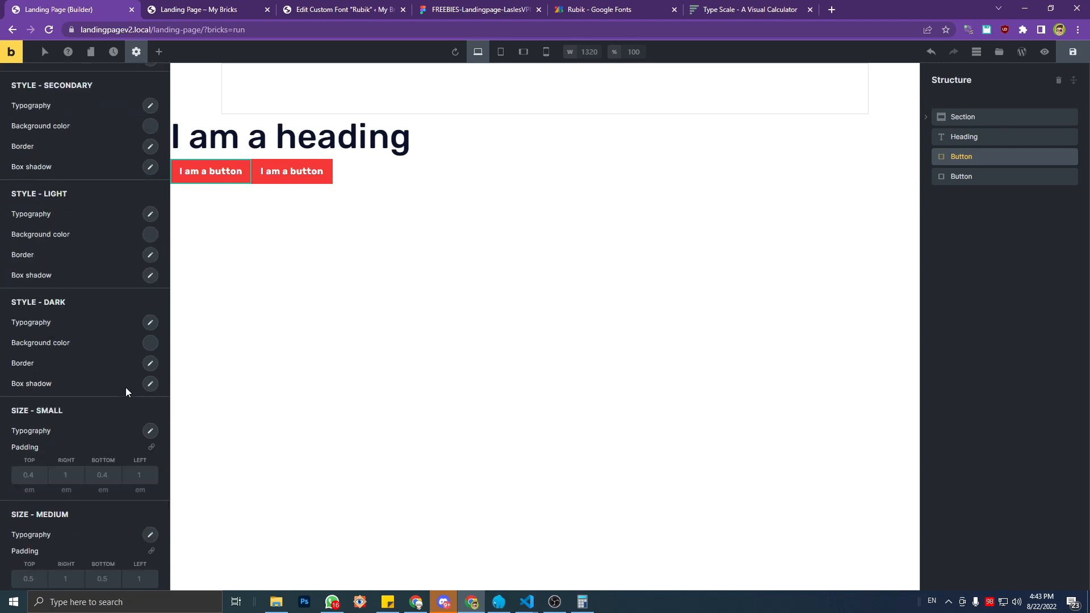
pyautogui.scroll(-3, 128, 392)
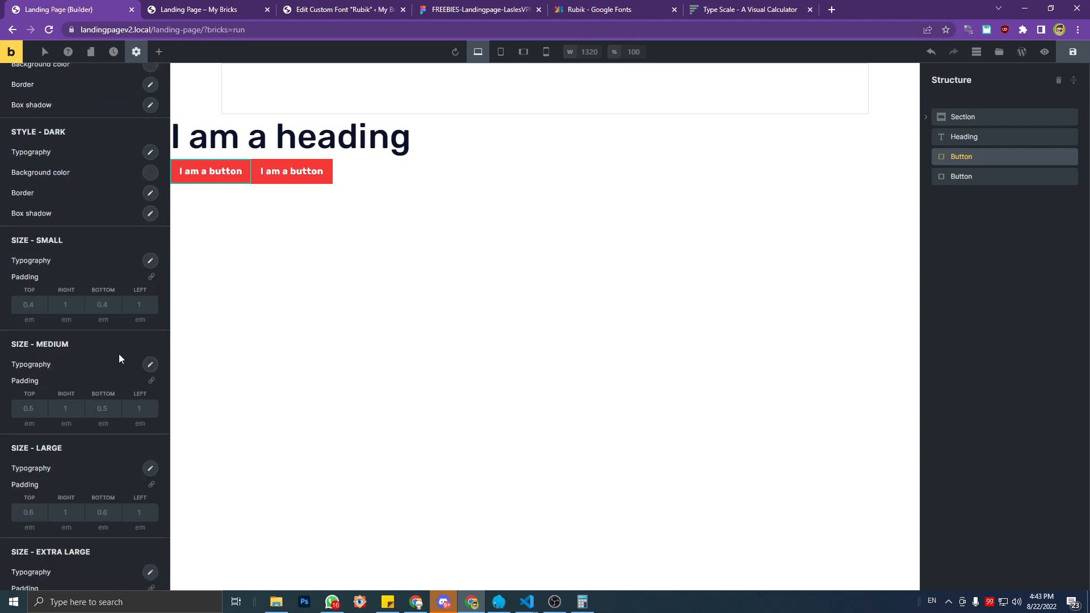
pyautogui.scroll(1, 120, 270)
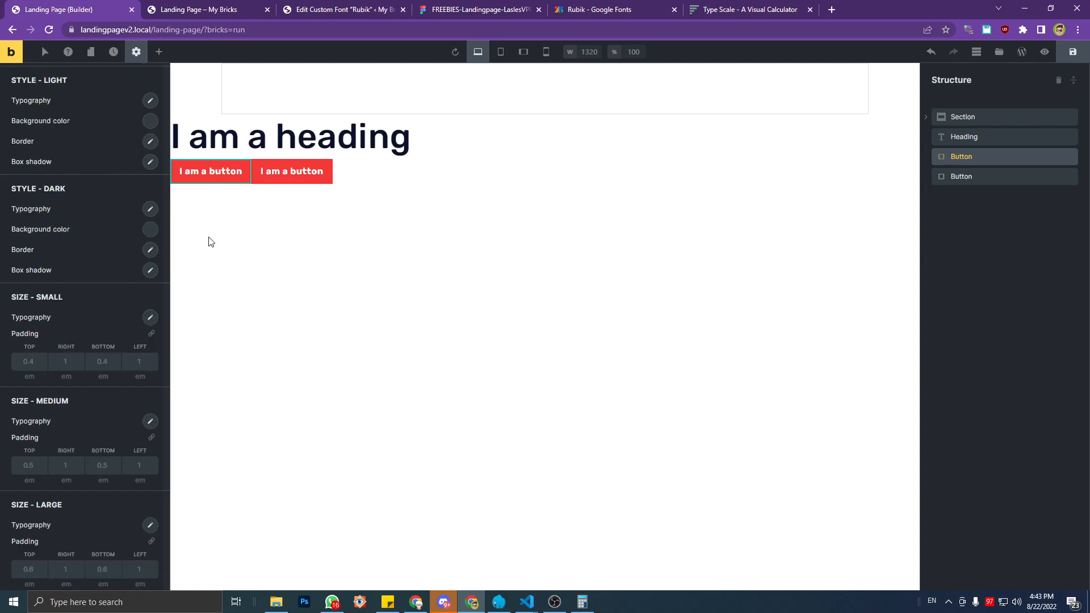
# Switch to the Figma landing page and inspect the Get Started and Sign Up buttons to compare their dimensions.
pyautogui.click(474, 8)
pyautogui.click(476, 406)
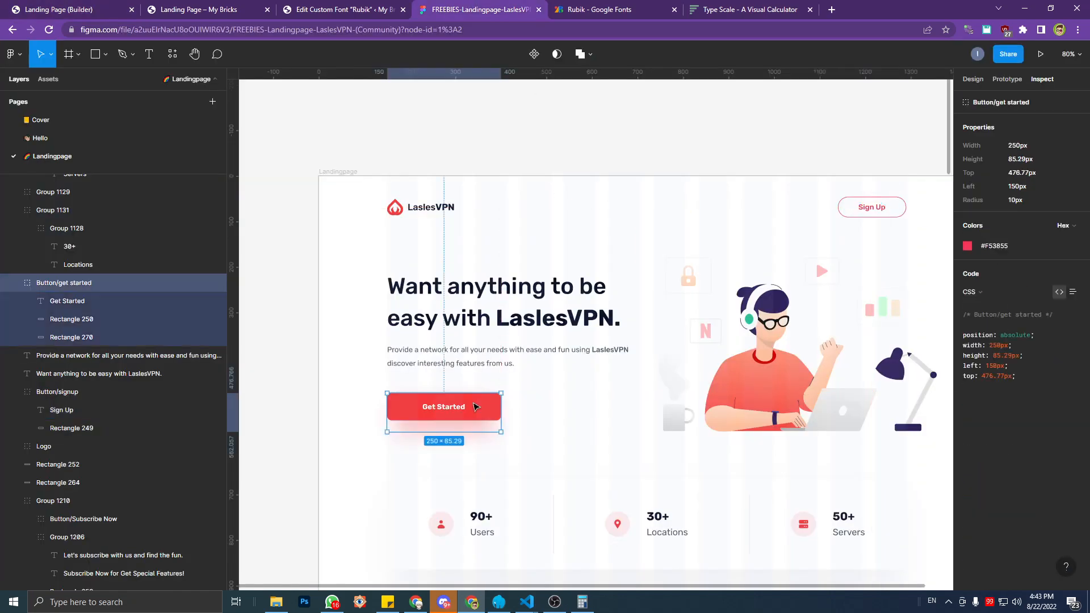
pyautogui.click(871, 211)
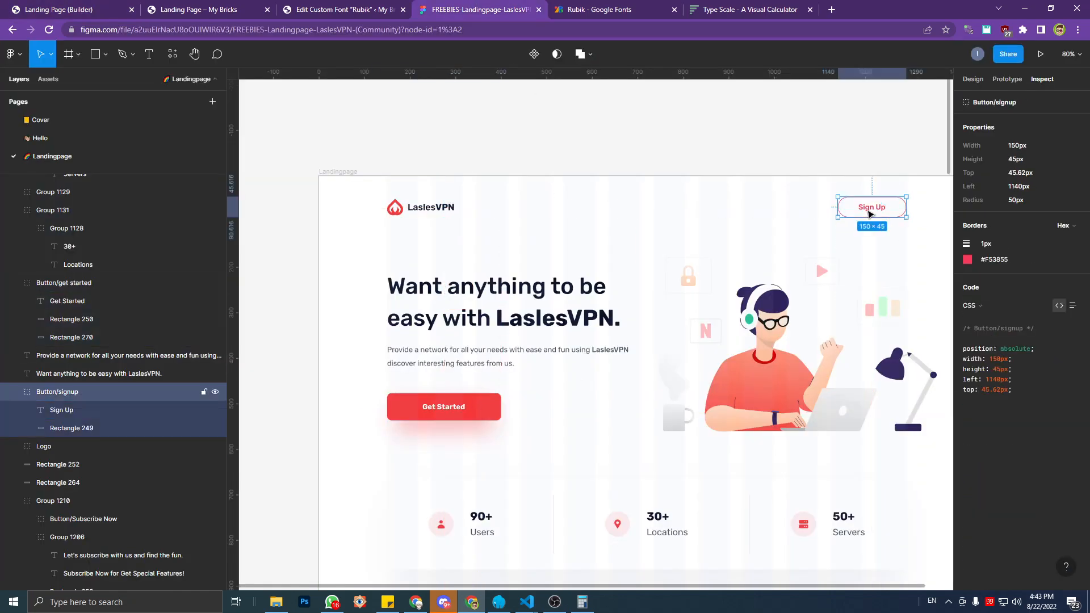
pyautogui.click(487, 408)
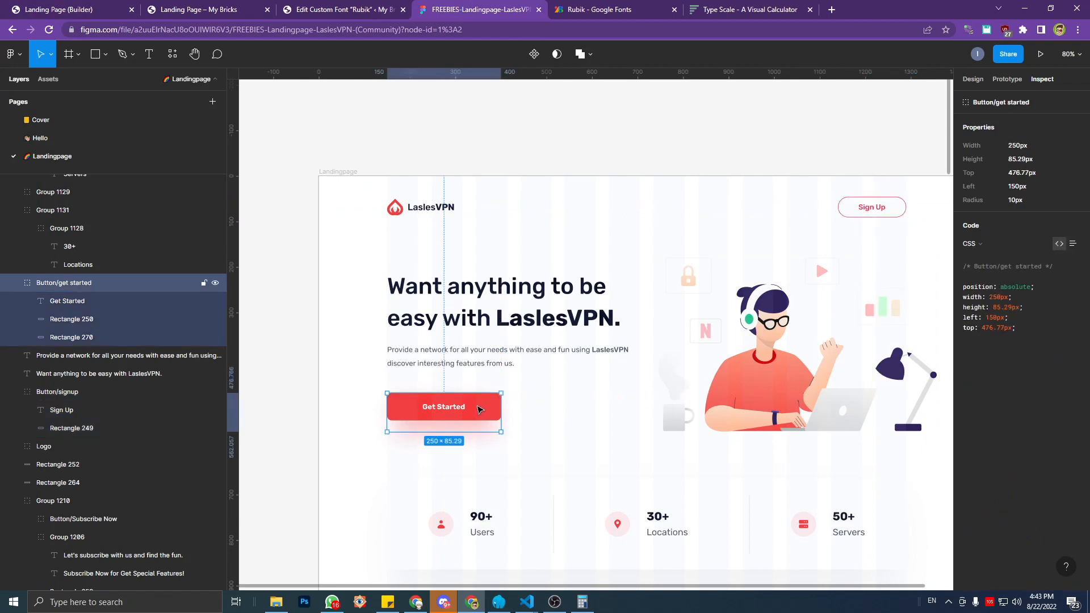
pyautogui.click(887, 209)
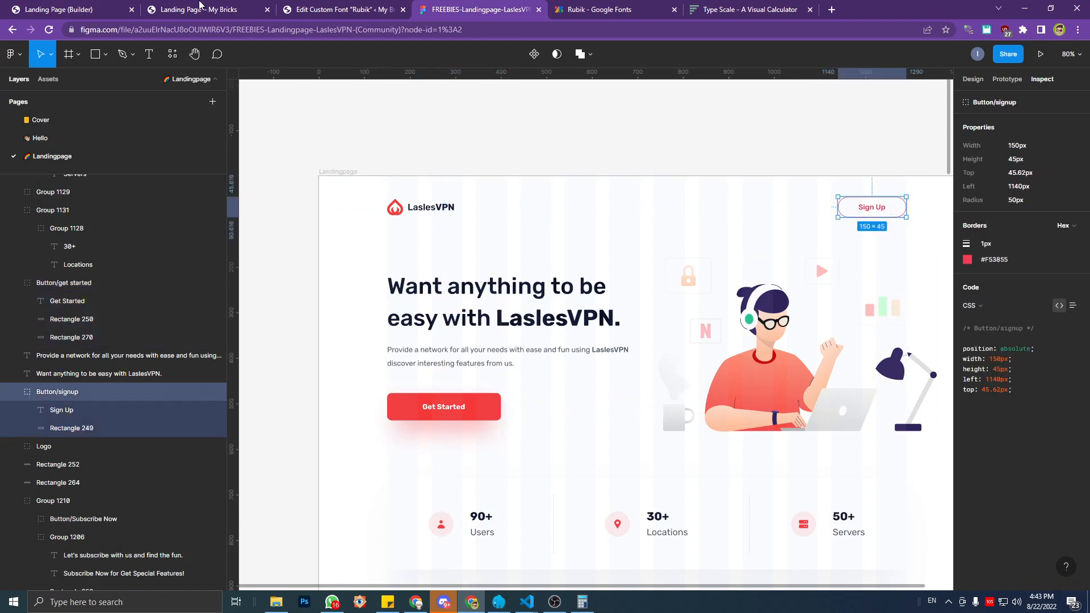
# Return to the Bricks builder and review the padding settings of the theme's button sizes.
pyautogui.click(197, 4)
pyautogui.click(115, 4)
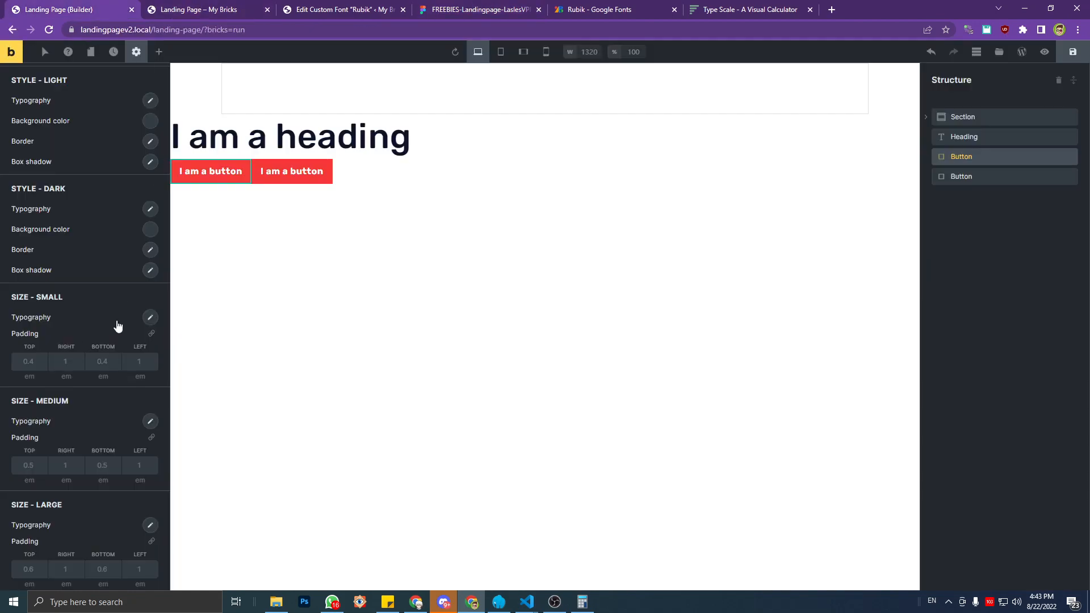
pyautogui.scroll(-2, 121, 346)
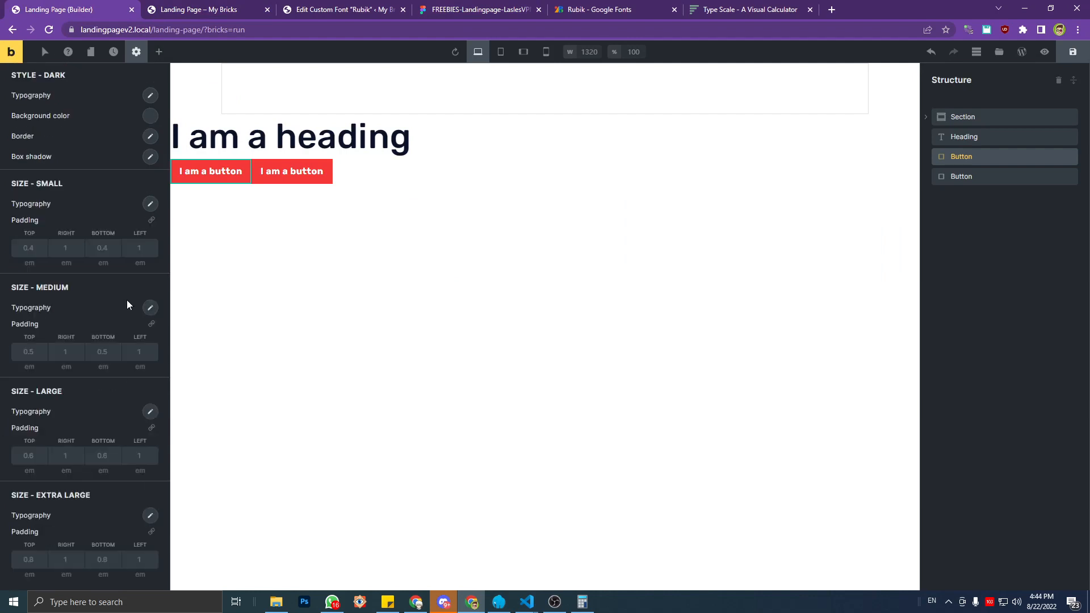
pyautogui.scroll(1, 127, 305)
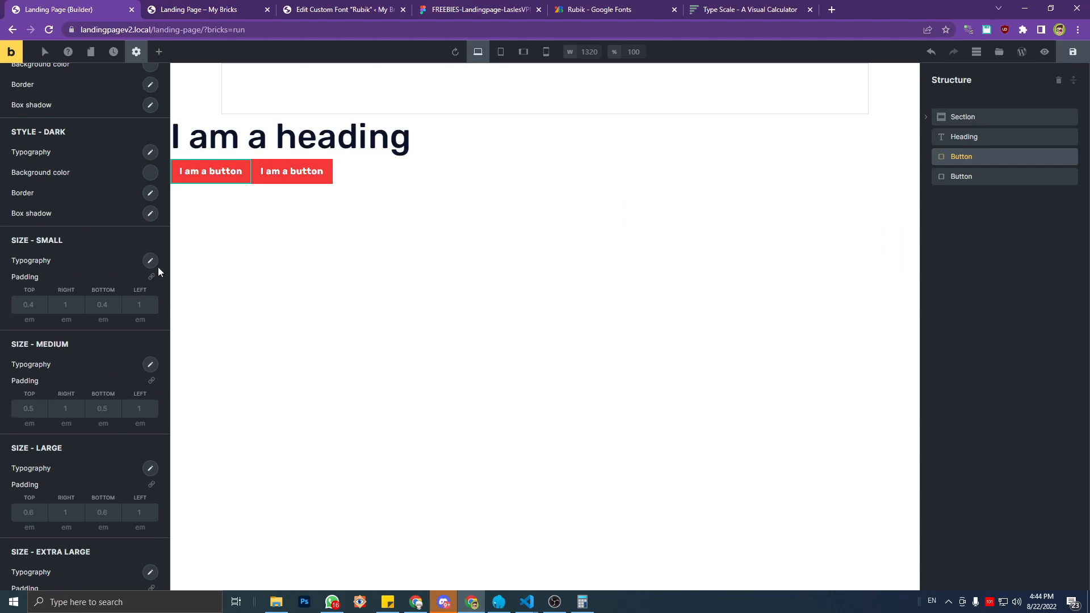
# Go back to the Figma landing page and check the spacing of the Sign Up button.
pyautogui.click(235, 7)
pyautogui.click(361, 7)
pyautogui.click(480, 10)
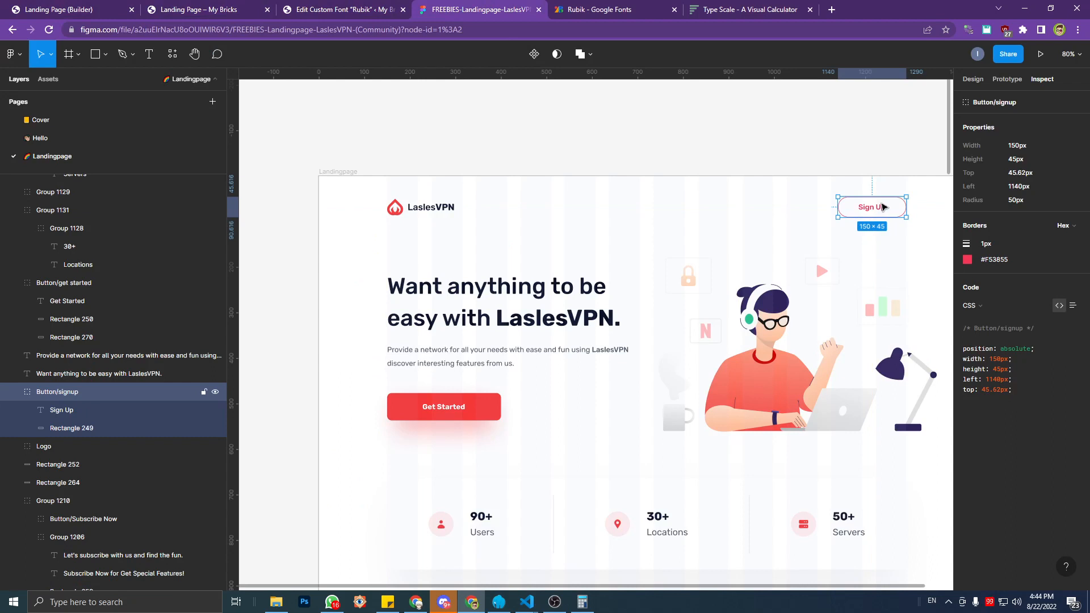
pyautogui.press('alt')
# Switch to style.css in Visual Studio Code and copy the variable name --space-xs from the Spacing section.
pyautogui.click(57, 9)
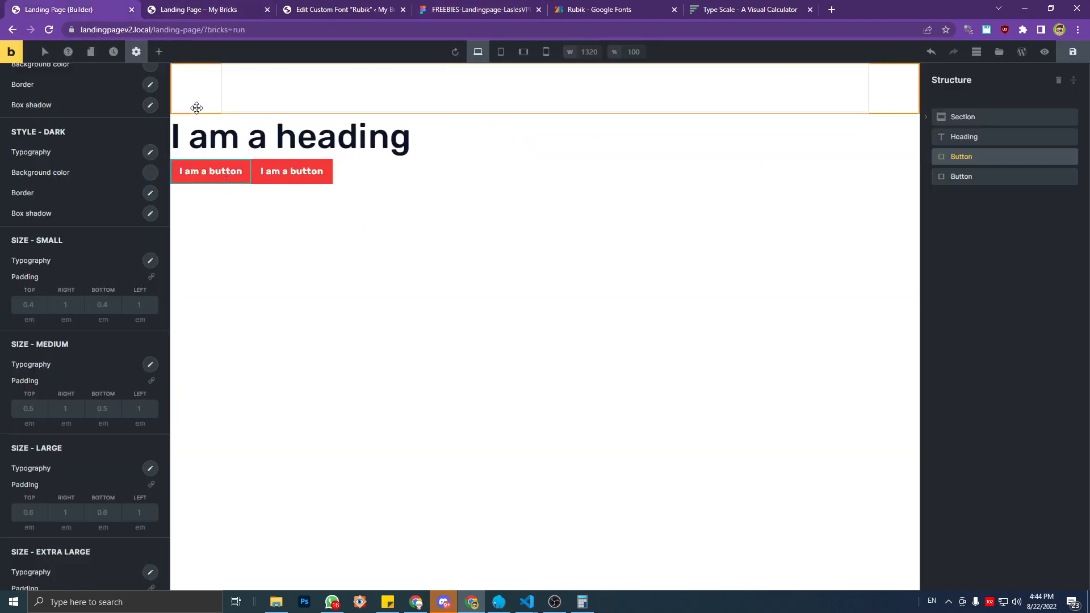
pyautogui.scroll(-1, 86, 360)
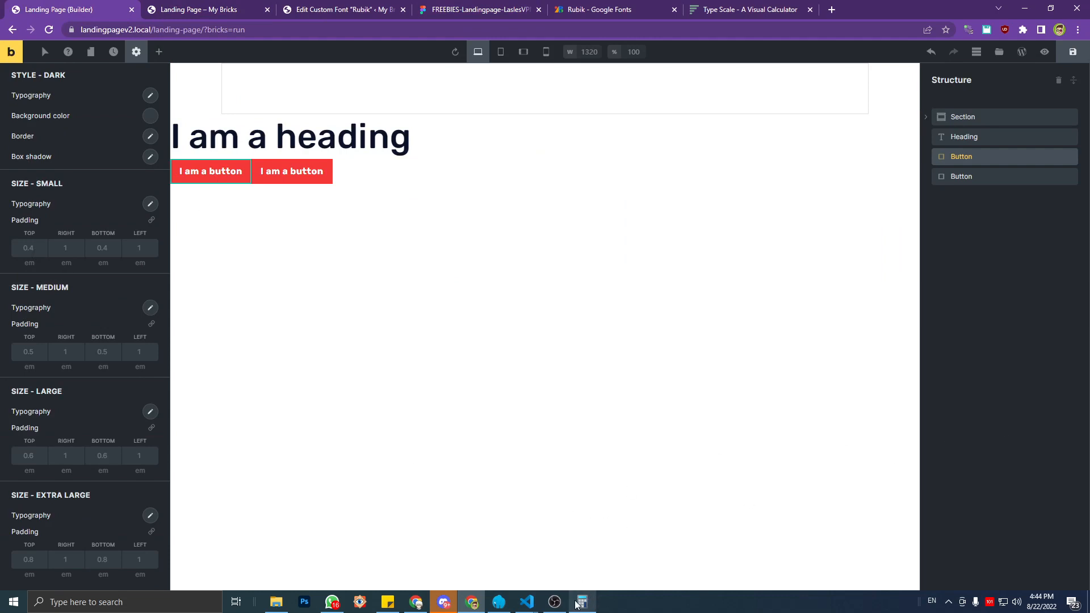
pyautogui.moveTo(528, 597)
pyautogui.click(537, 554)
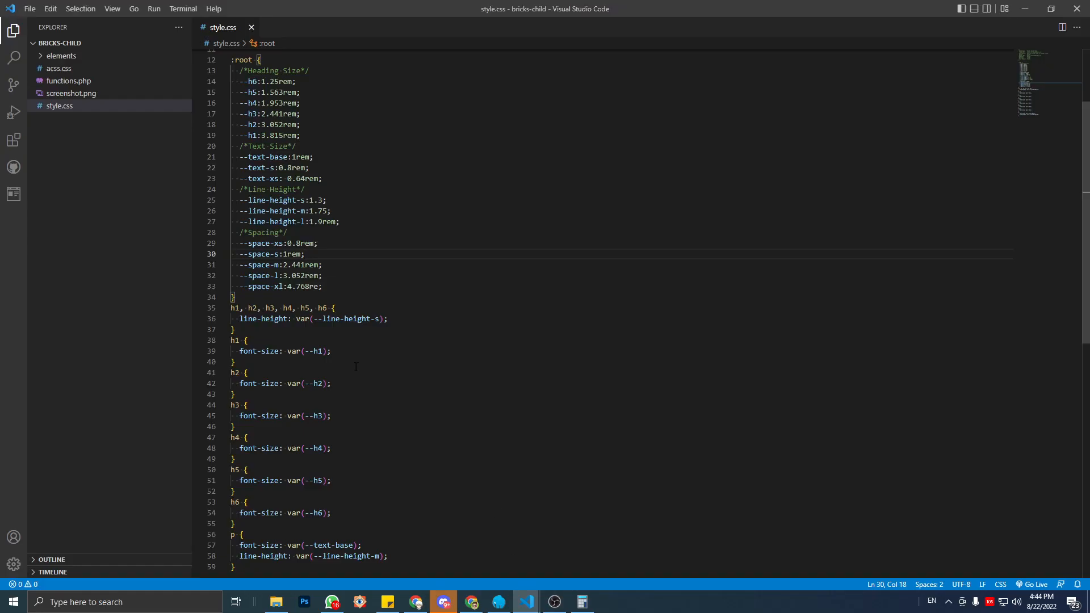
pyautogui.click(311, 294)
pyautogui.moveTo(239, 244); pyautogui.dragTo(283, 244)
pyautogui.hotkey('ctrl', 'c')
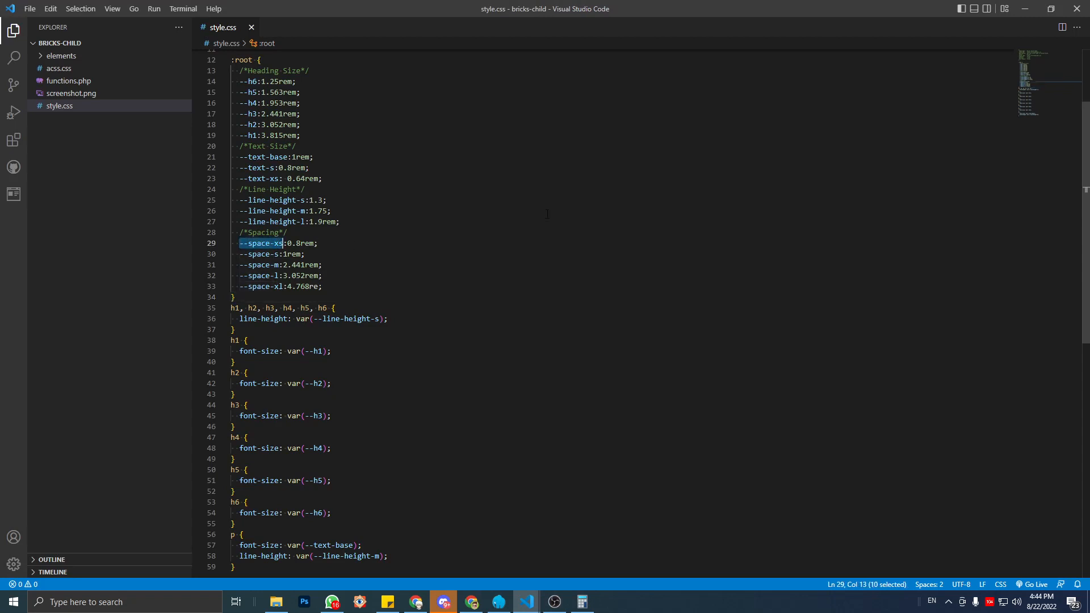
# In Bricks, set the top and bottom padding of the theme's Small button size to var(--space-xs) and save.
pyautogui.hotkey('alt', 'Tab')
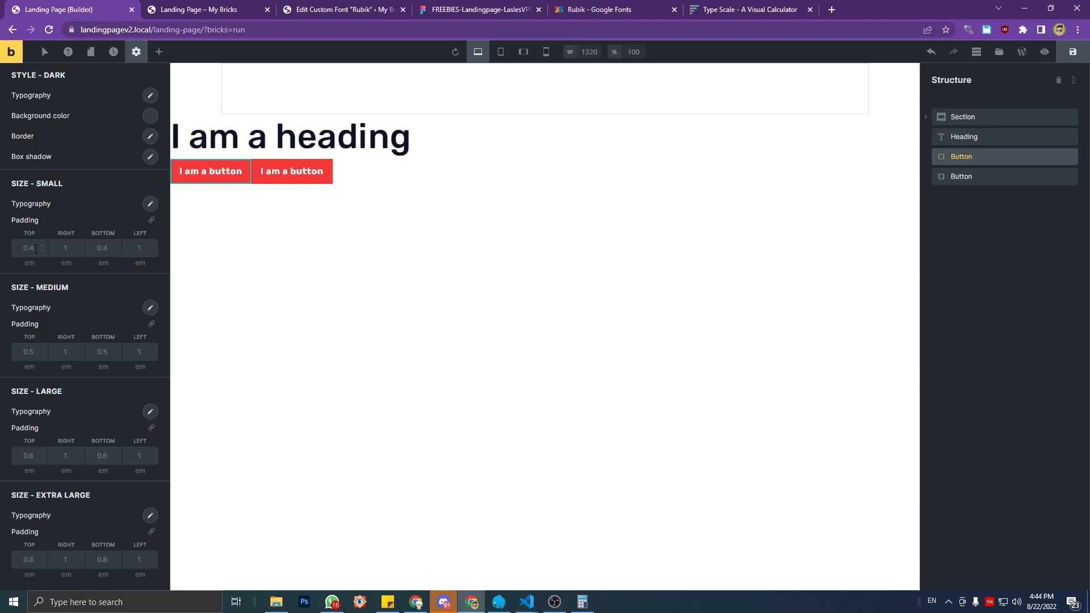
pyautogui.click(30, 250)
pyautogui.write('var(')
pyautogui.hotkey('ctrl', 'v')
pyautogui.click(109, 245)
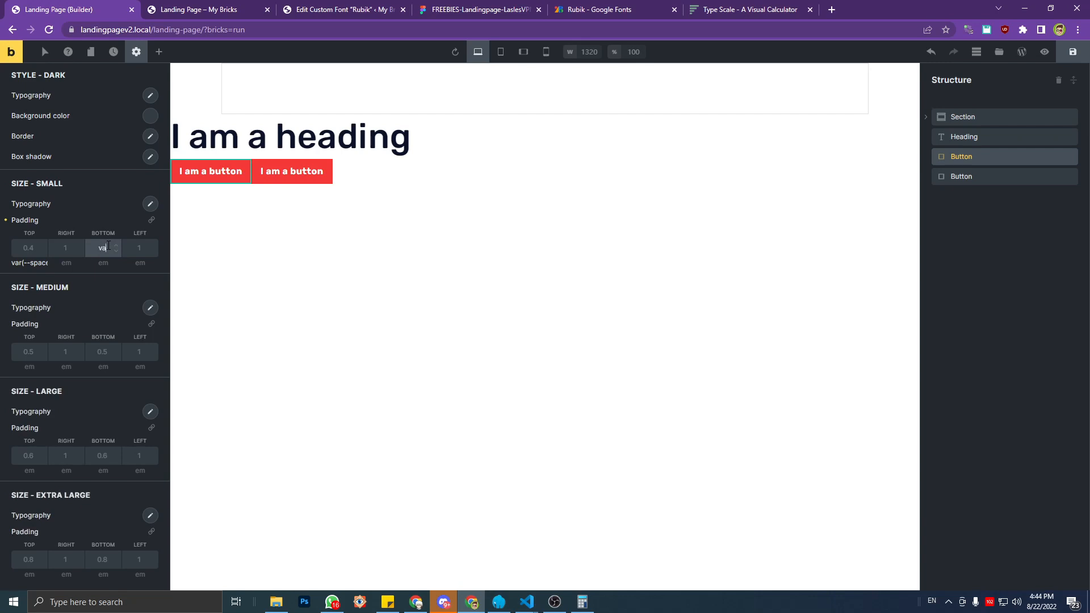
pyautogui.write('var(')
pyautogui.hotkey('ctrl', 'v')
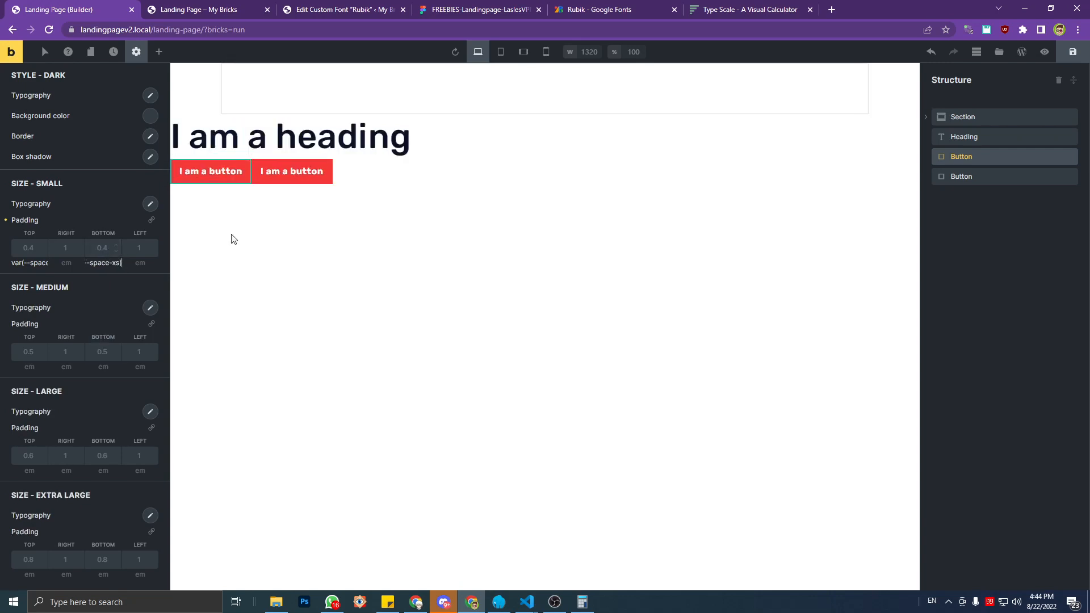
pyautogui.click(1066, 59)
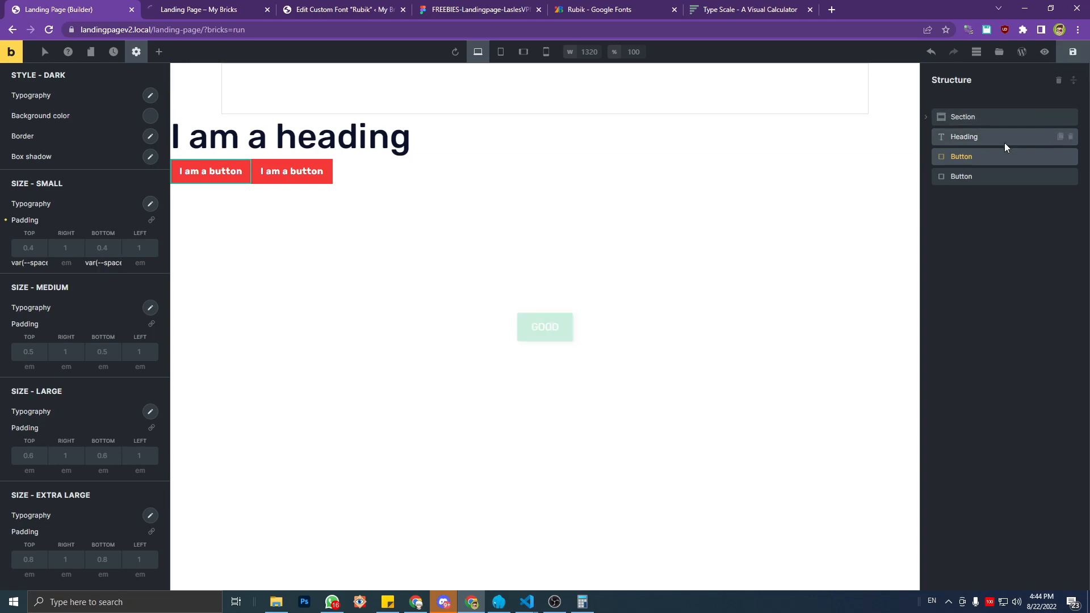
# Set the size of the first button on the page to Small and save the page.
pyautogui.click(980, 161)
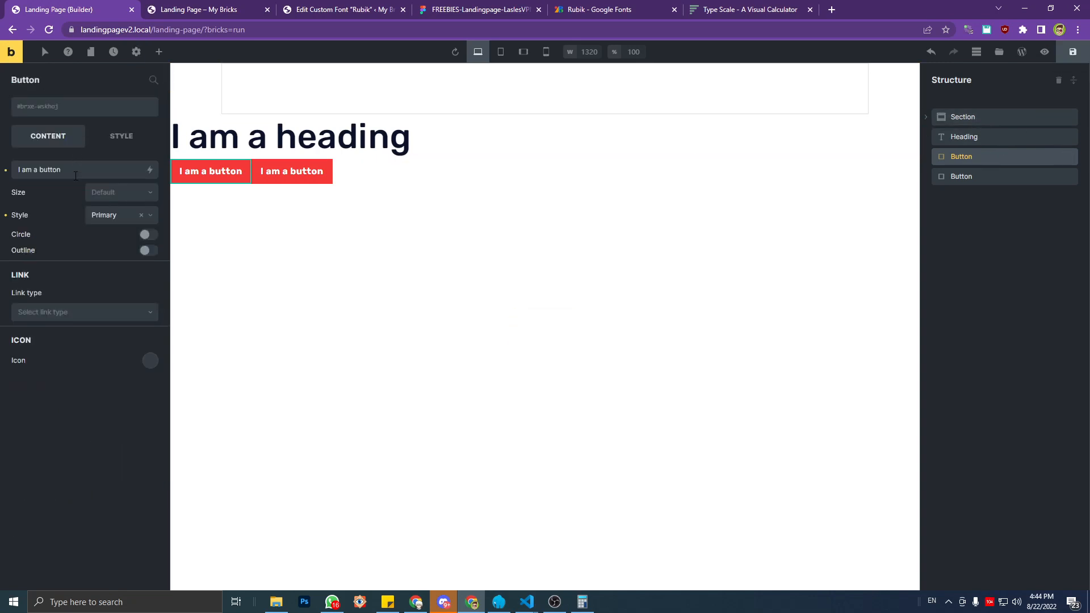
pyautogui.click(96, 195)
pyautogui.click(105, 211)
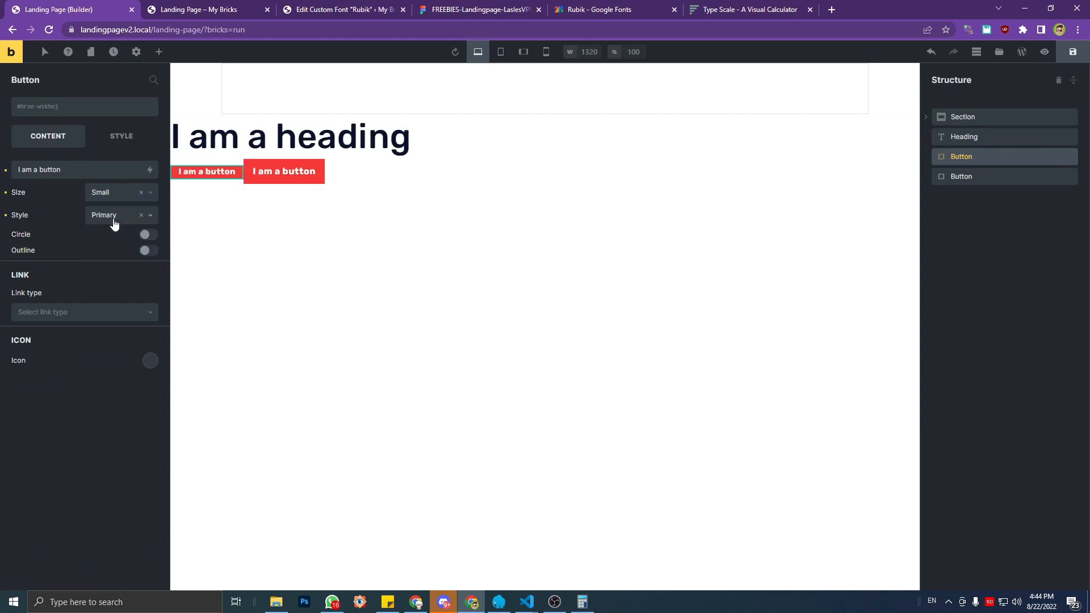
pyautogui.click(989, 179)
pyautogui.click(126, 197)
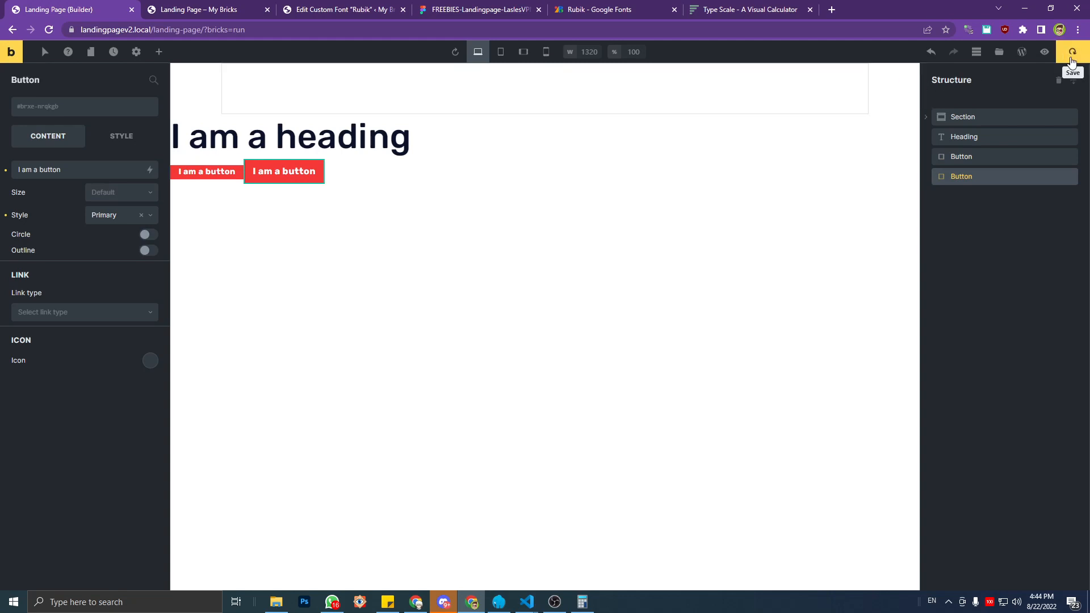
pyautogui.click(1071, 57)
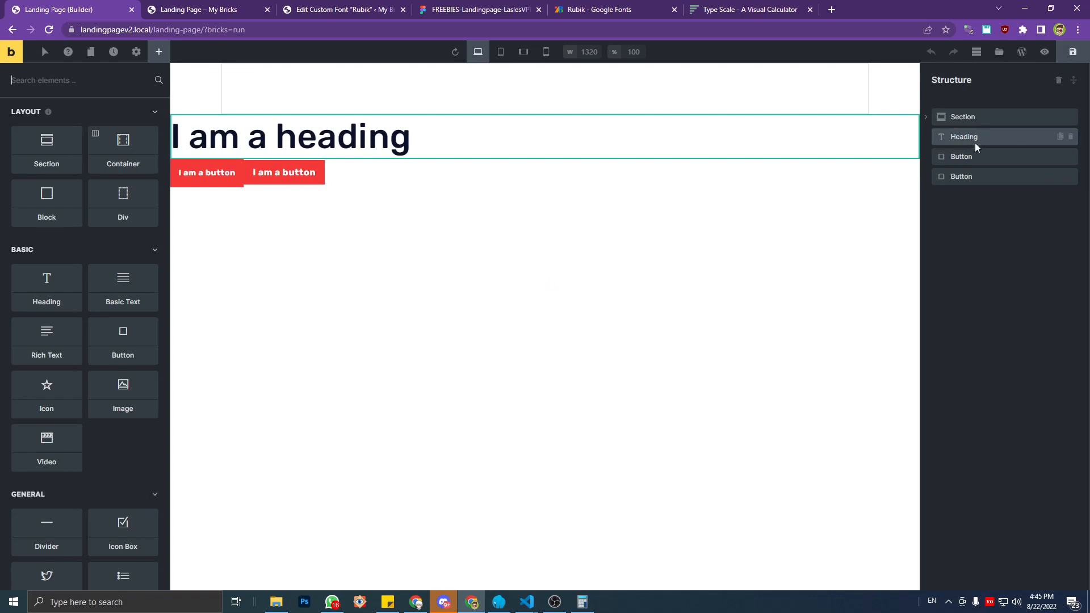
# Select the first button, reopen the theme's Button element styles and review the Small size padding.
pyautogui.click(977, 161)
pyautogui.click(109, 147)
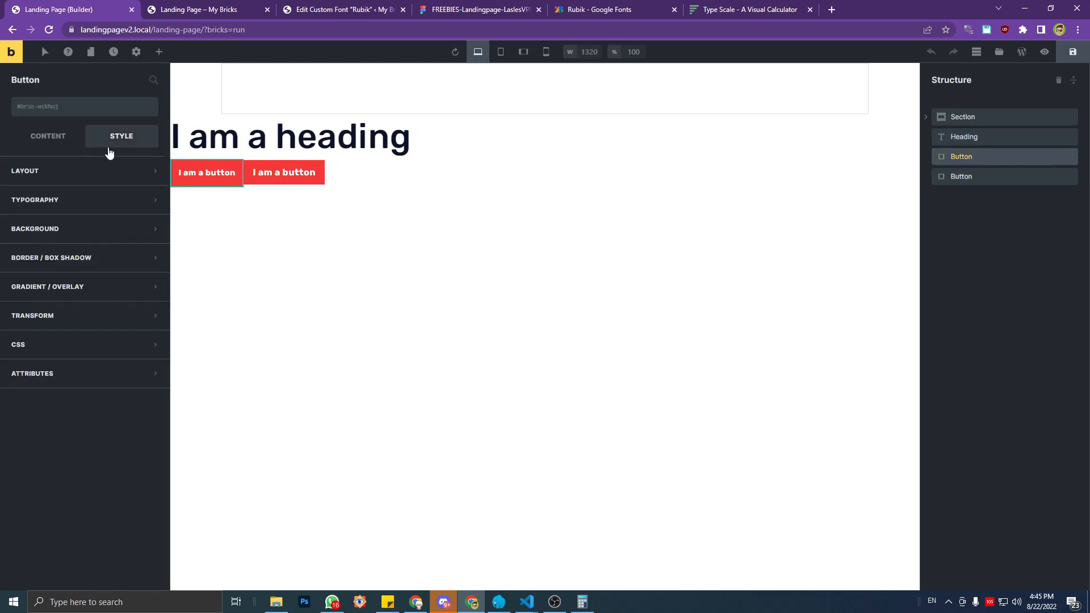
pyautogui.click(82, 134)
pyautogui.click(136, 52)
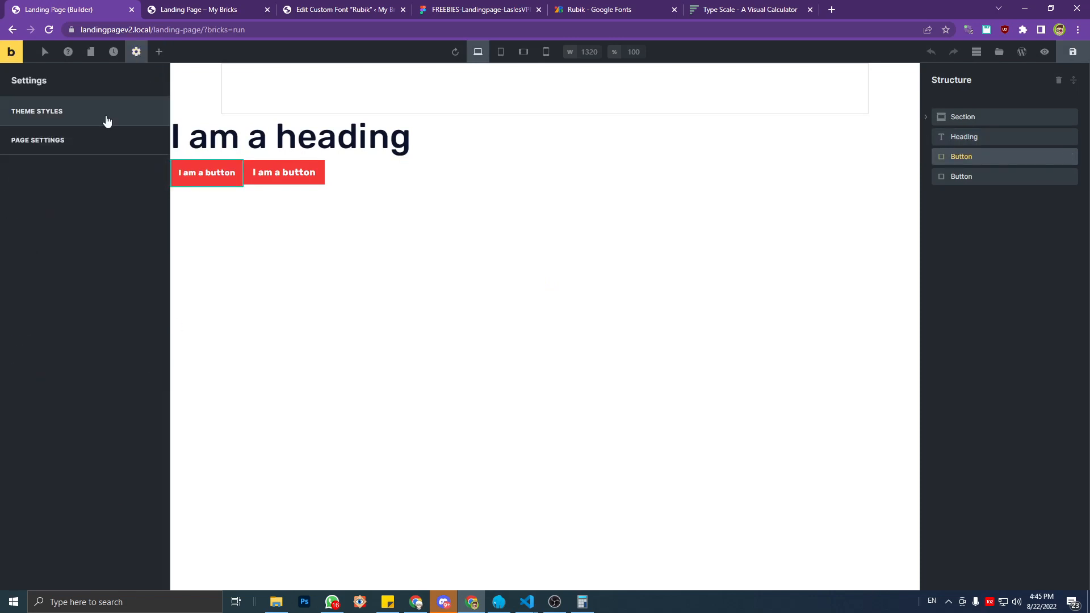
pyautogui.click(107, 121)
pyautogui.scroll(-3, 85, 363)
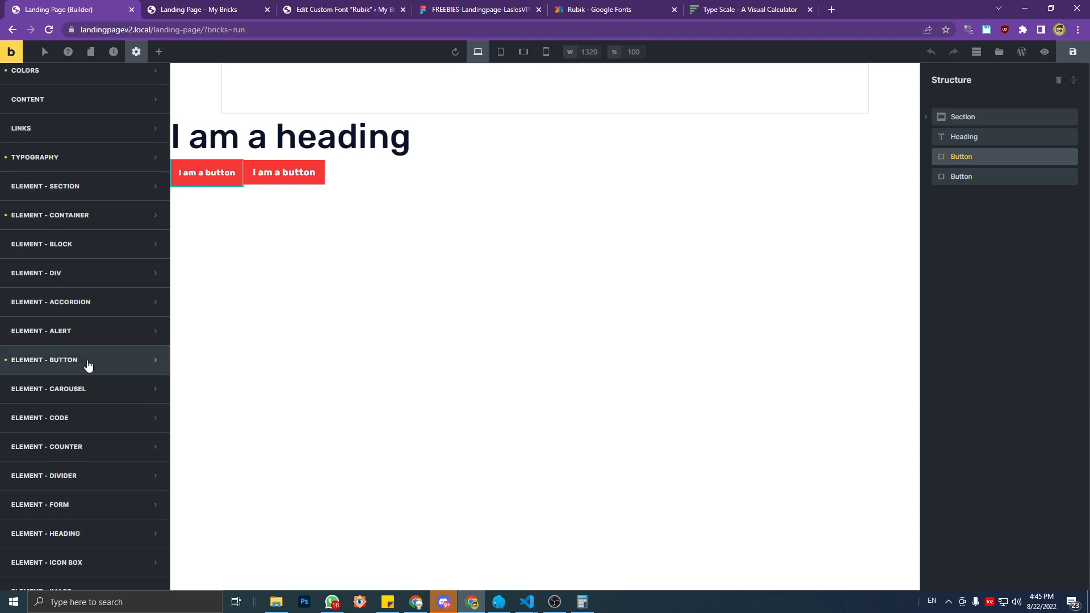
pyautogui.click(88, 365)
pyautogui.scroll(-4, 88, 369)
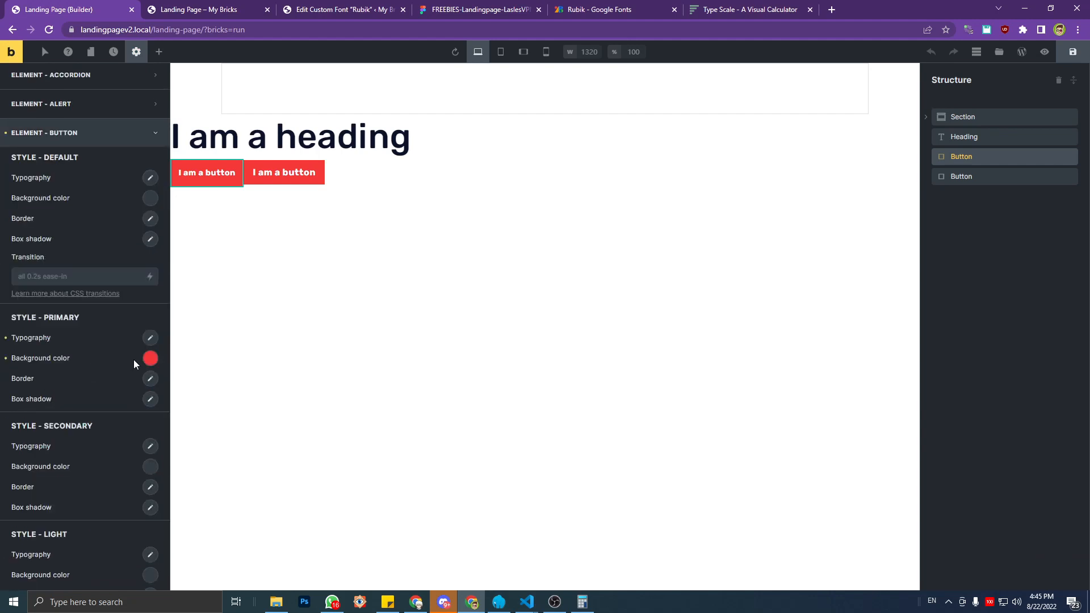
pyautogui.scroll(-5, 133, 365)
pyautogui.scroll(2, 130, 365)
pyautogui.scroll(-1, 130, 365)
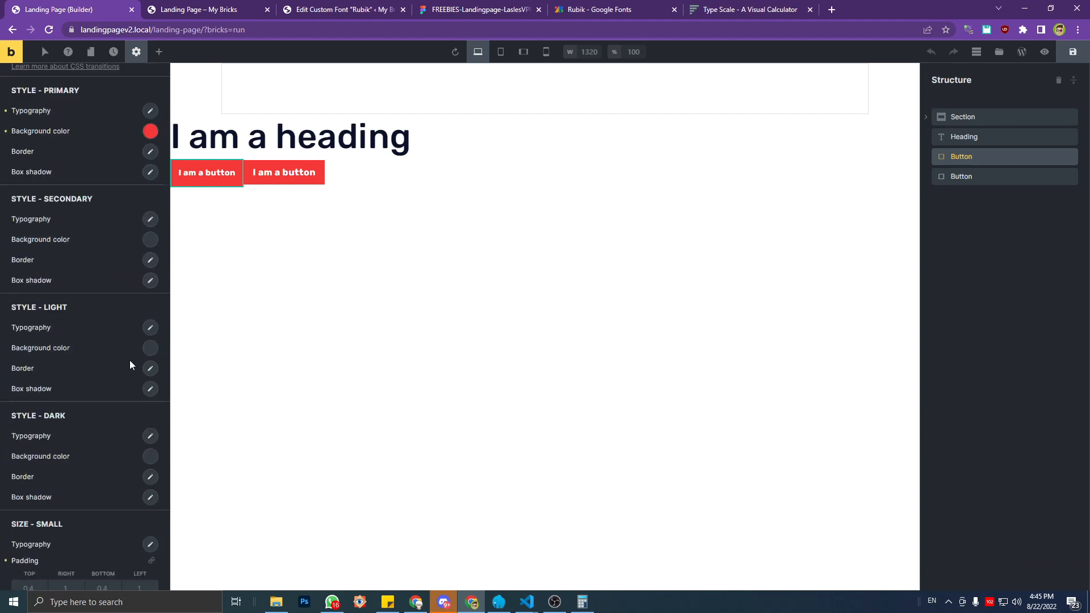
pyautogui.scroll(-4, 130, 365)
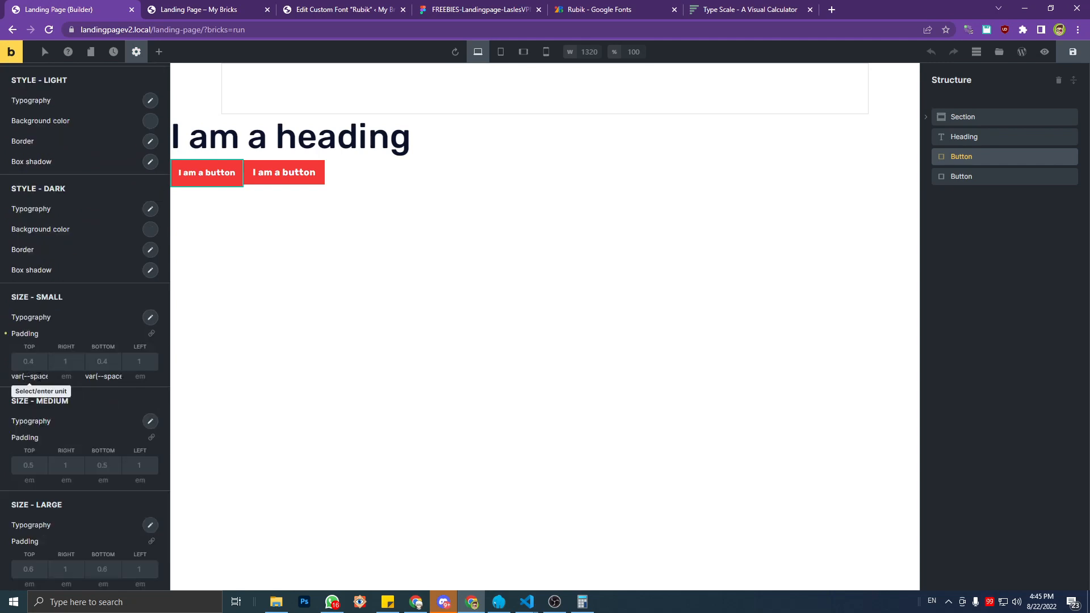
# Check the spacing variables in style.css in Visual Studio Code and return to the browser.
pyautogui.click(582, 602)
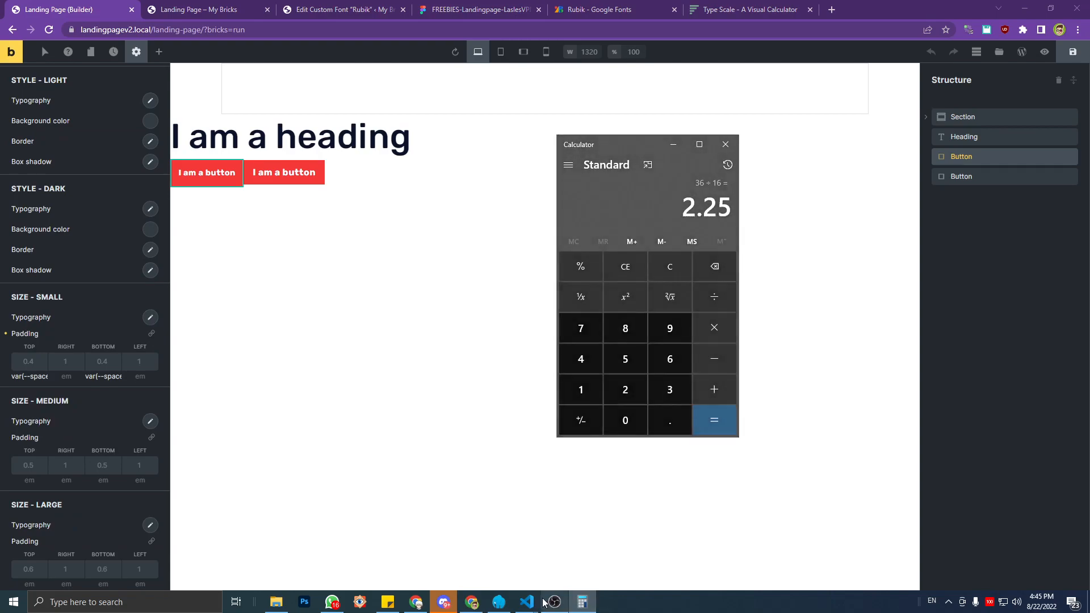
pyautogui.moveTo(539, 602)
pyautogui.click(569, 555)
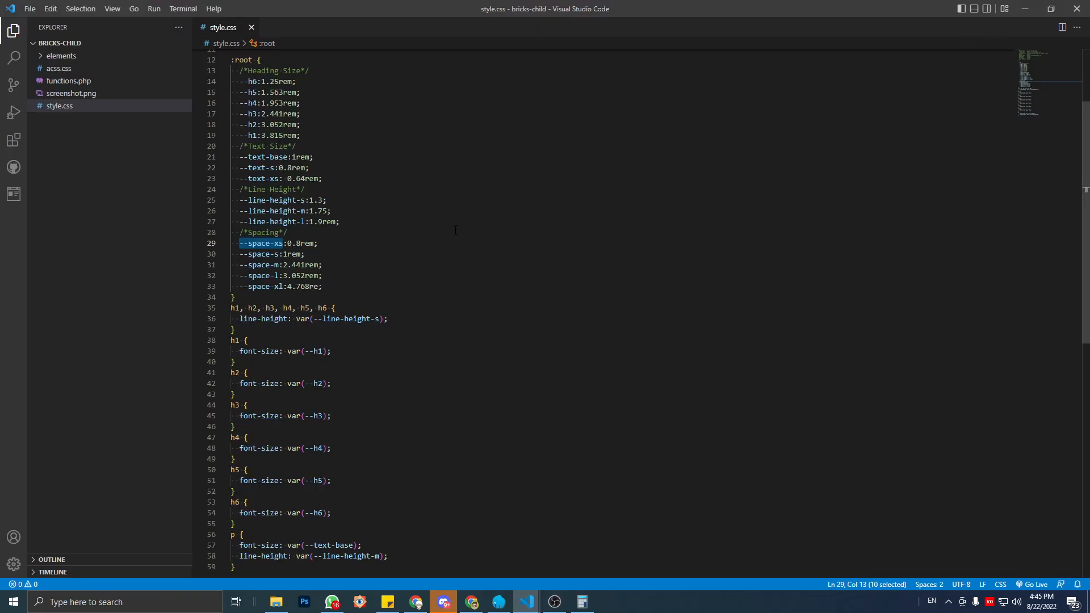
pyautogui.click(1019, 4)
pyautogui.click(367, 3)
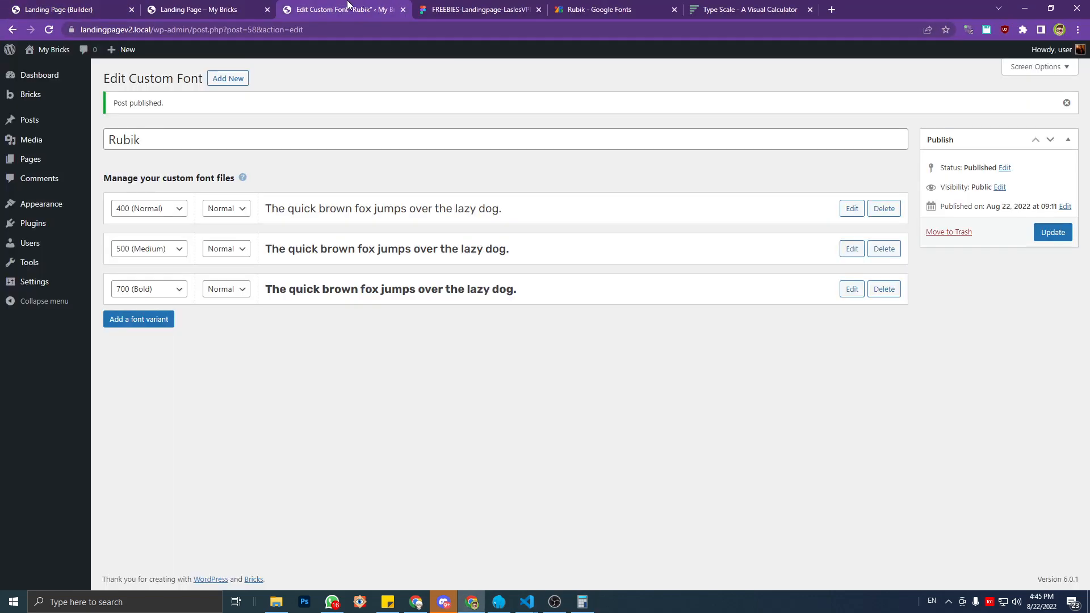
# In the Figma landing page design, inspect the dimensions of the Sign Up button and of its text label.
pyautogui.click(256, 5)
pyautogui.click(455, 5)
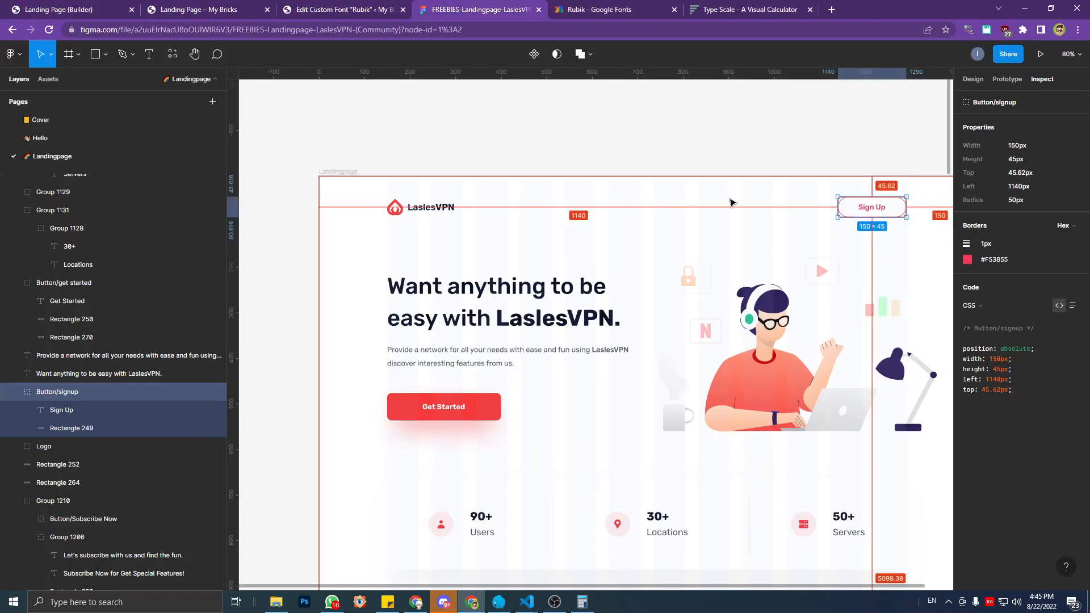
pyautogui.press('Escape')
pyautogui.doubleClick(863, 209)
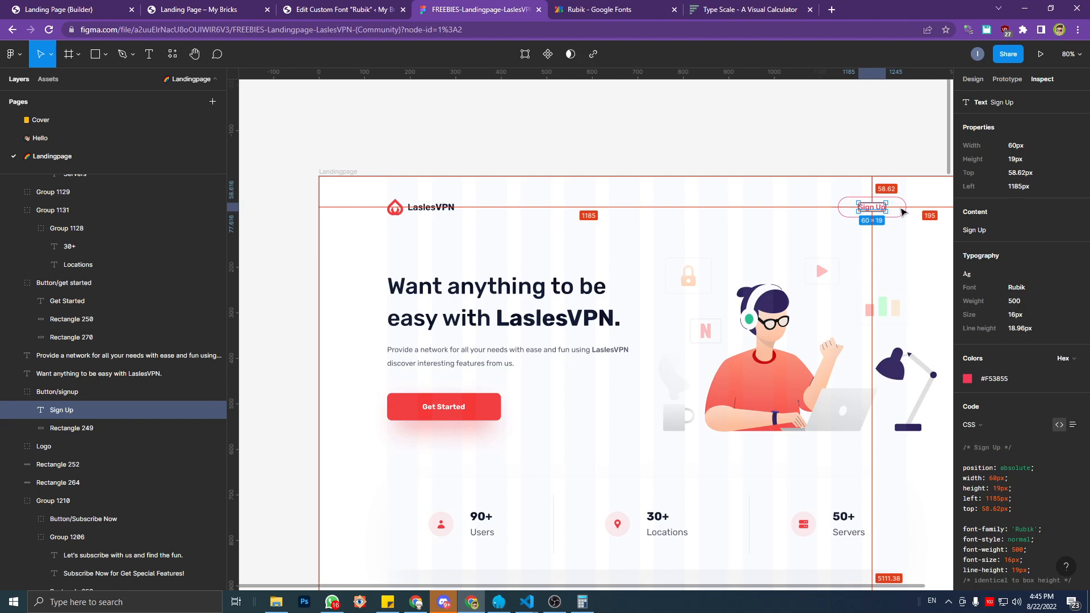
pyautogui.press('Escape')
pyautogui.click(874, 208)
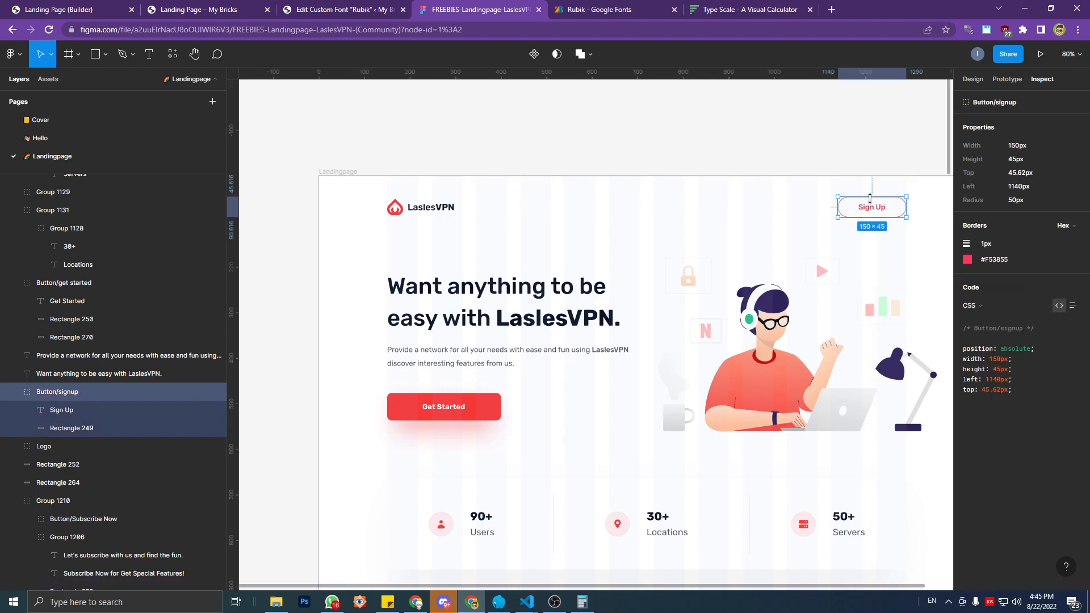
pyautogui.press('Escape')
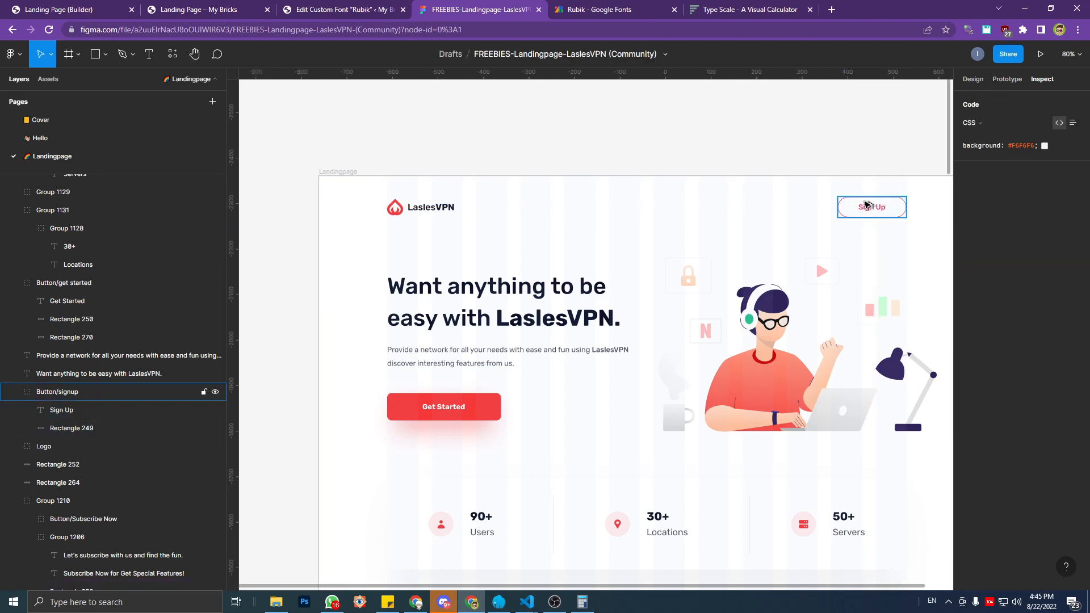
pyautogui.click(863, 209)
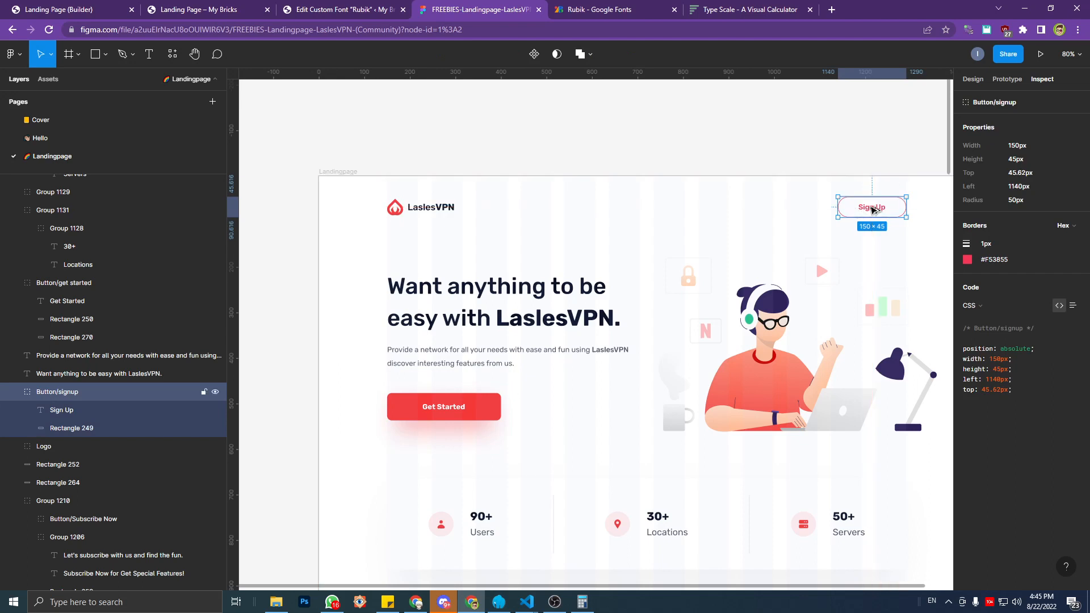
pyautogui.doubleClick(867, 209)
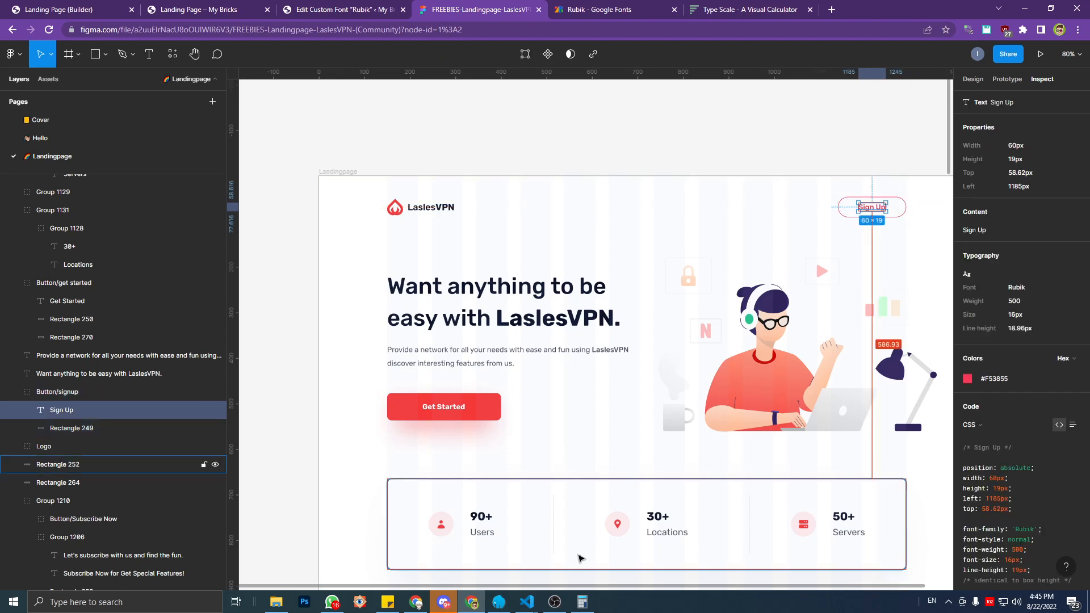
# Open Calculator and divide 45 by 16 to convert the Sign Up button's height from pixels to rem.
pyautogui.click(582, 602)
pyautogui.click(661, 277)
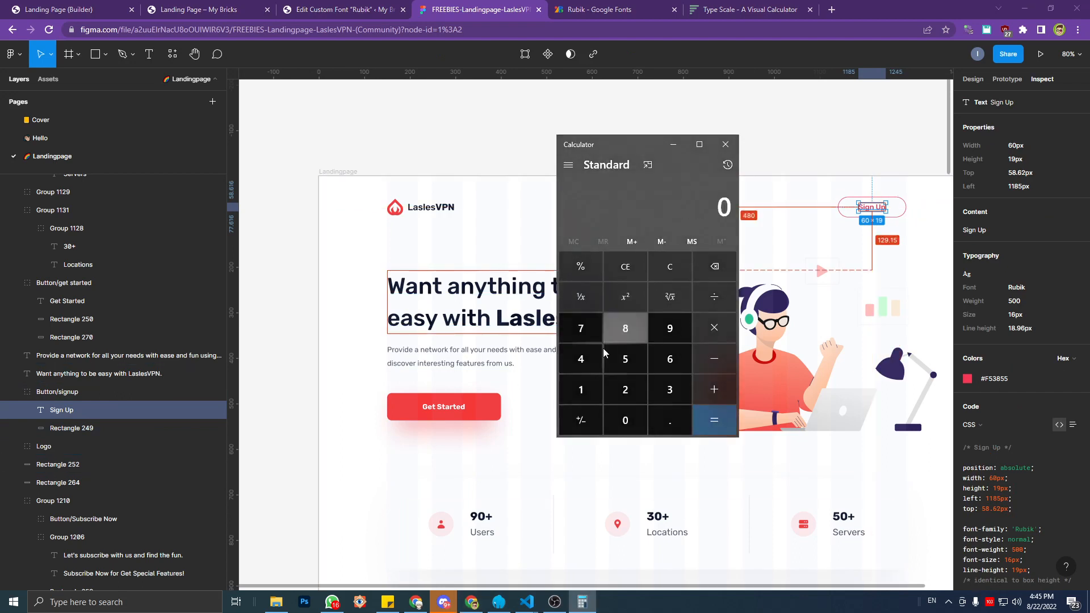
pyautogui.click(581, 359)
pyautogui.click(626, 359)
pyautogui.click(703, 299)
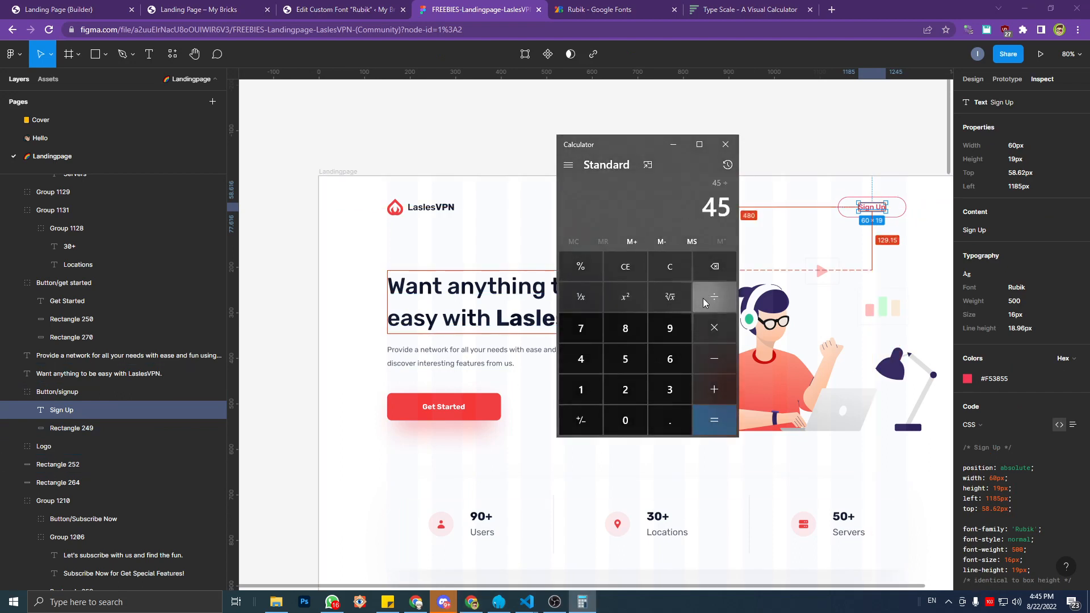
pyautogui.click(581, 387)
pyautogui.click(666, 370)
pyautogui.click(721, 424)
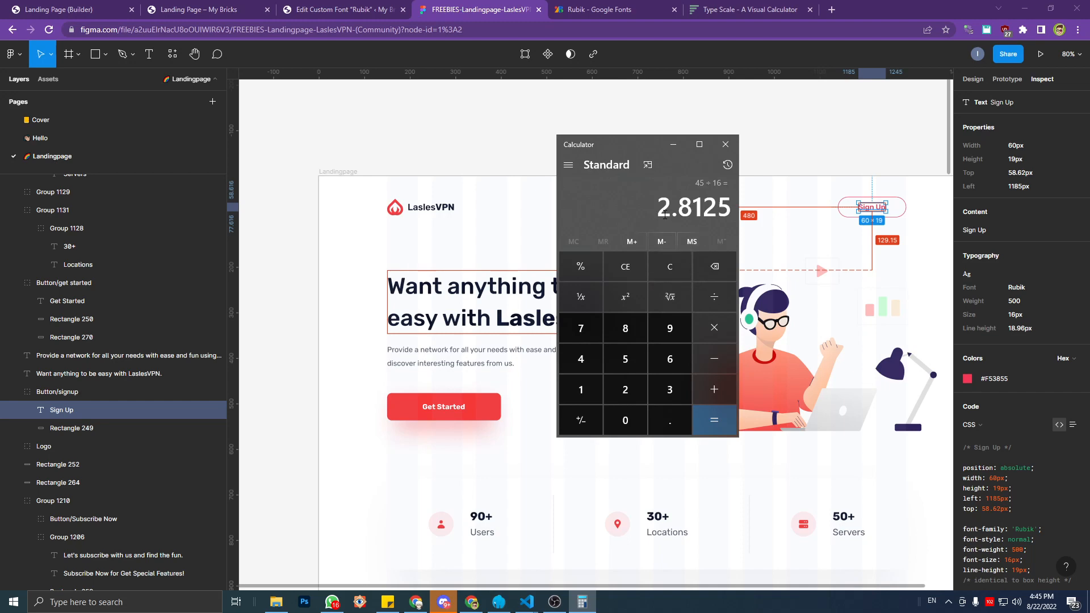
pyautogui.moveTo(657, 207); pyautogui.dragTo(692, 208)
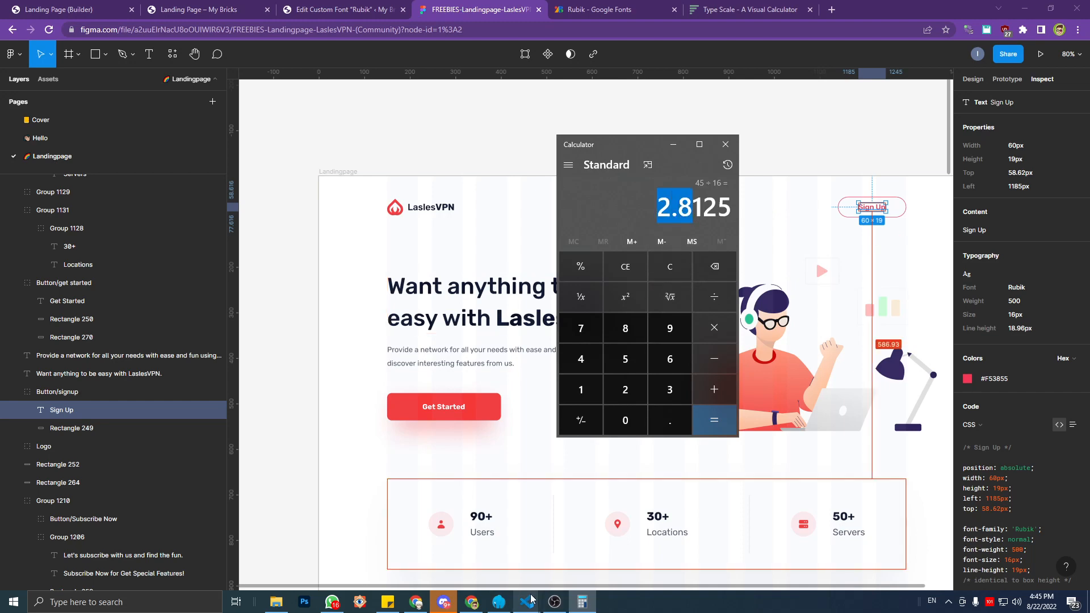
# Check the spacing variables in style.css in Visual Studio Code, then open the Type Scale page in the browser to compare rem values.
pyautogui.moveTo(526, 602)
pyautogui.click(557, 560)
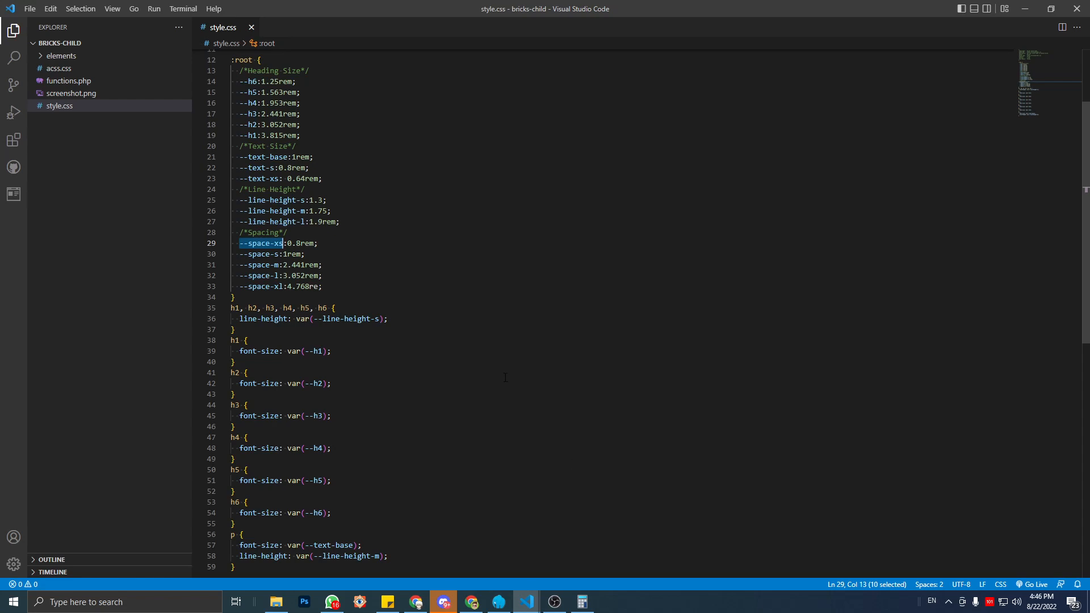
pyautogui.click(1025, 9)
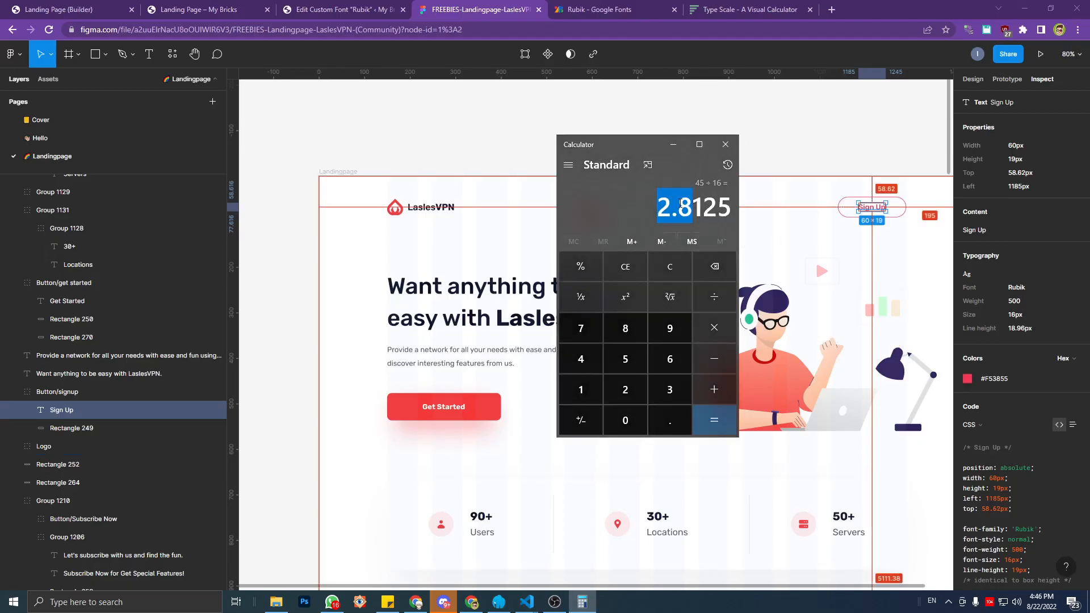
pyautogui.click(634, 5)
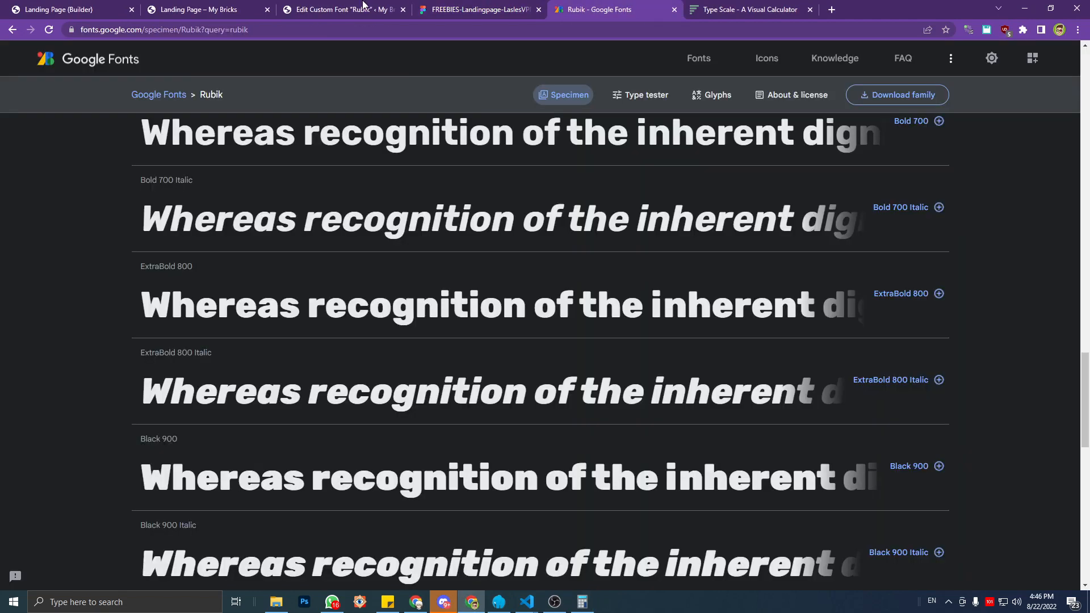
pyautogui.click(363, 5)
pyautogui.click(728, 5)
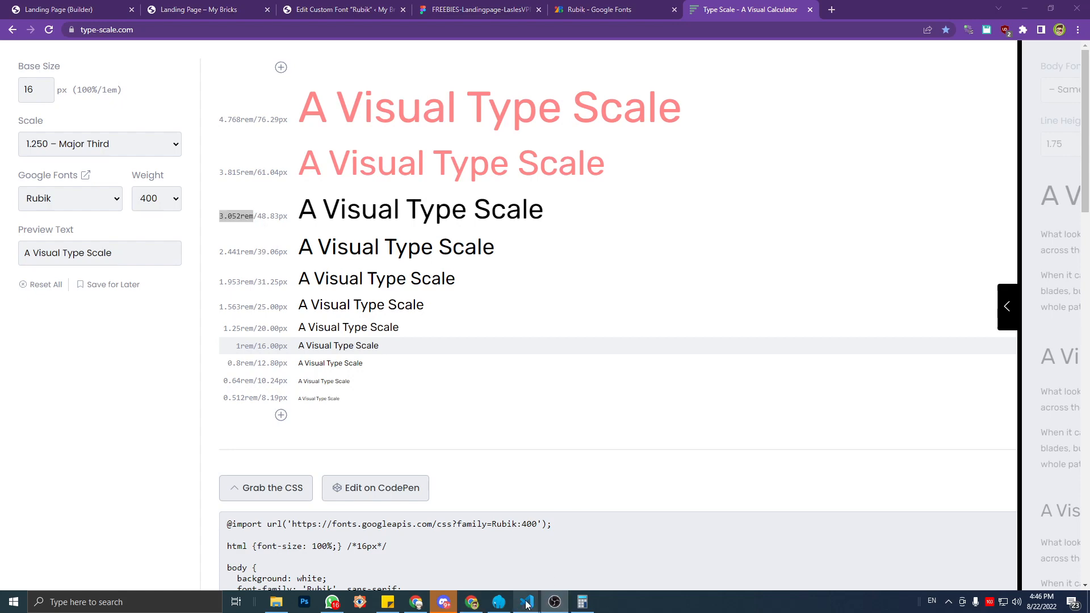
# In style.css in Visual Studio Code, add the variable --space-l:3.052rem on a new line below --space-m.
pyautogui.moveTo(527, 601)
pyautogui.click(551, 563)
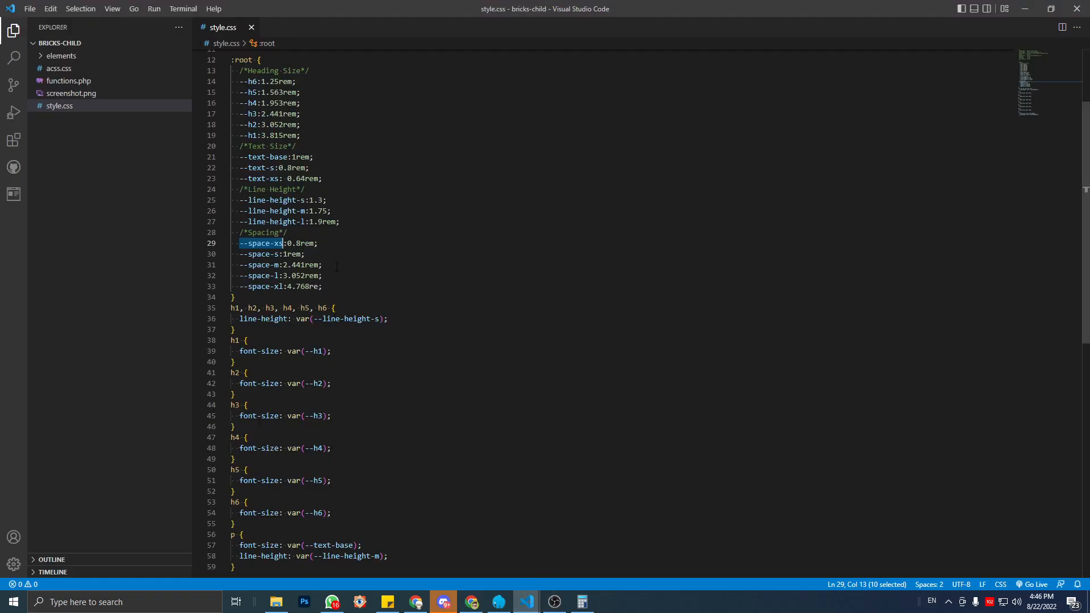
pyautogui.click(337, 267)
pyautogui.press('Return')
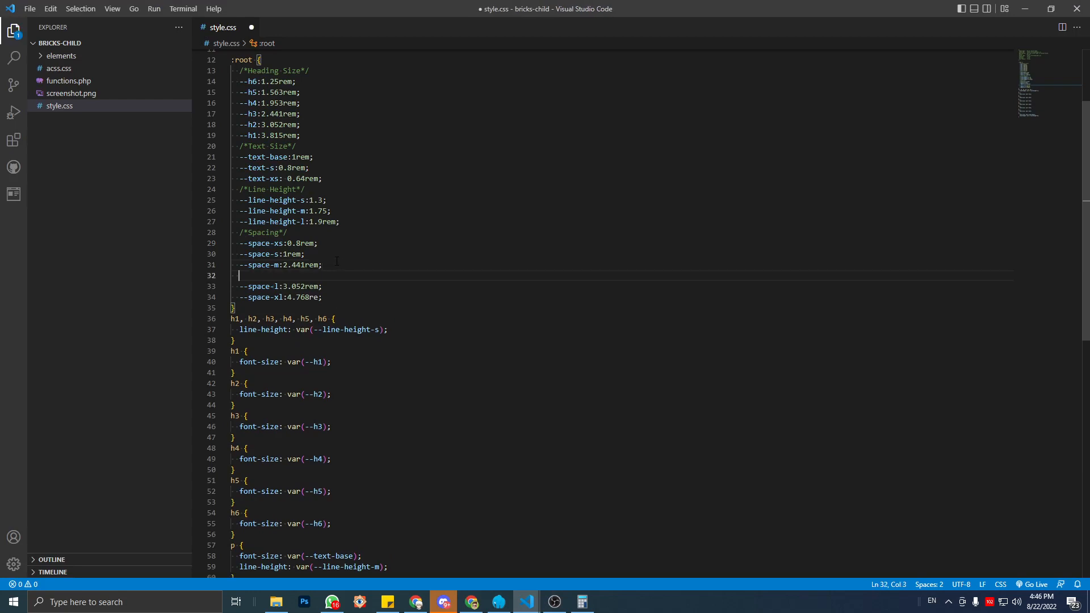
pyautogui.write('--space-')
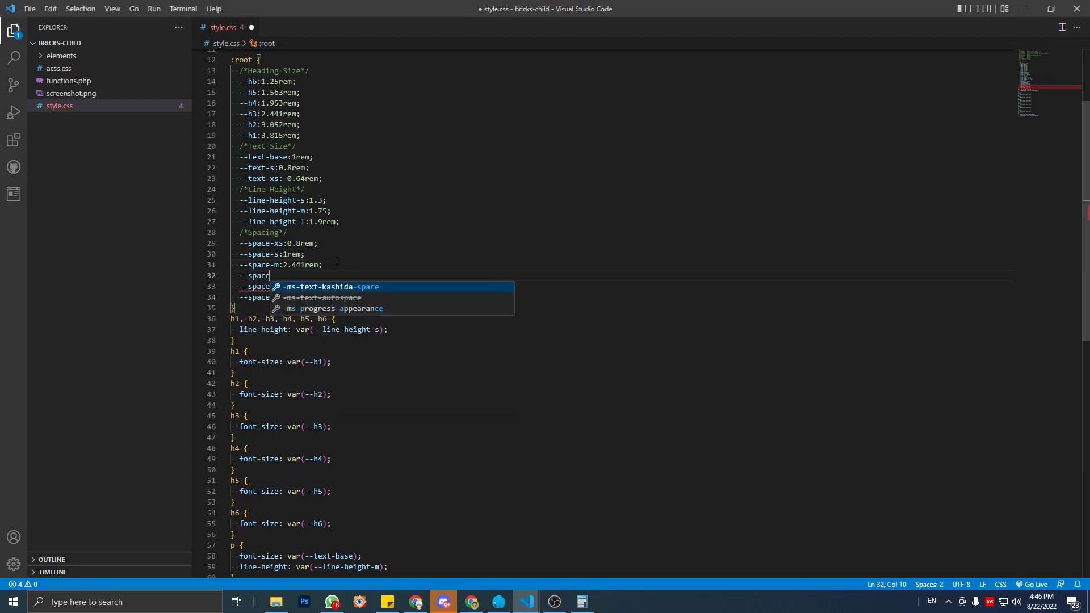
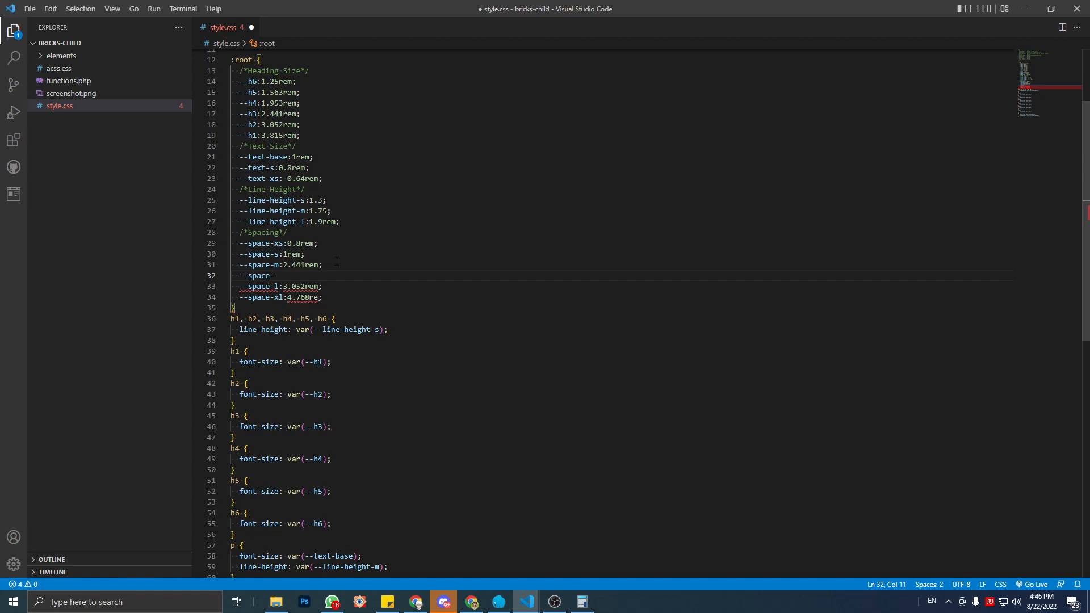
pyautogui.write('l:3.052rem')
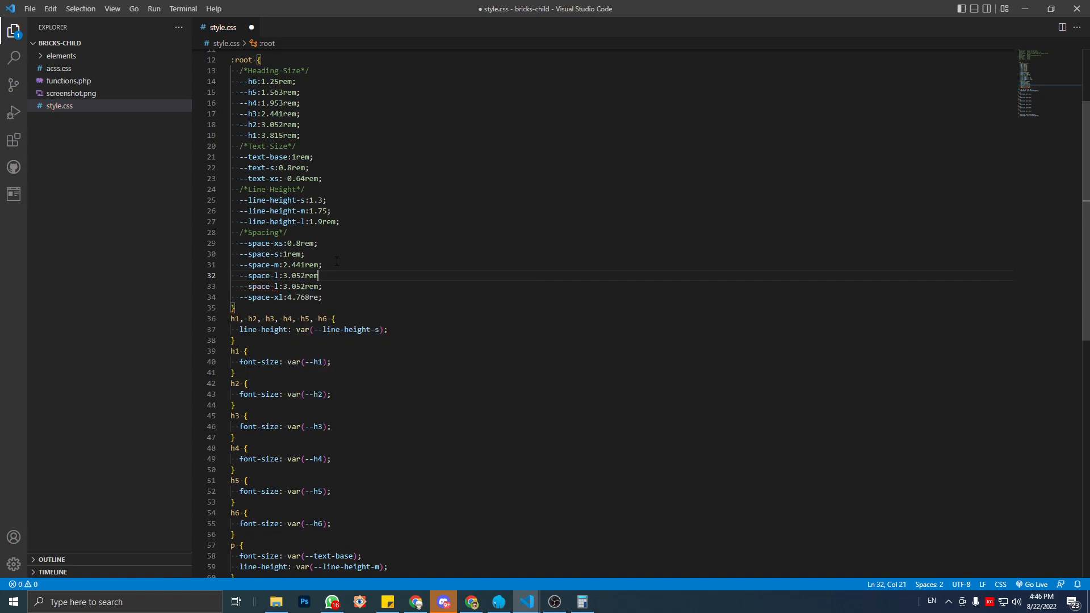
# Rename the two spacing variables below the new --space-l line to --space-xl and --space-xxl, and save style.css.
pyautogui.press('Down')
pyautogui.hotkey('ctrl', 'Left')
pyautogui.hotkey('ctrl', 'Left')
pyautogui.hotkey('ctrl', 'Left')
pyautogui.write('x')
pyautogui.press('Down')
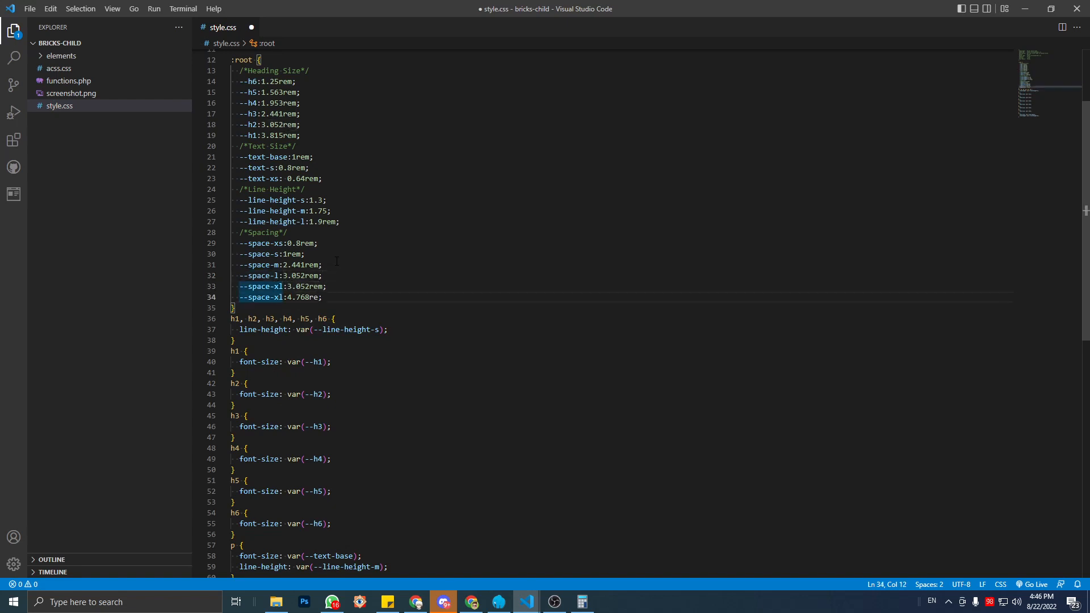
pyautogui.write('x')
pyautogui.press('Right')
pyautogui.hotkey('ctrl', 's')
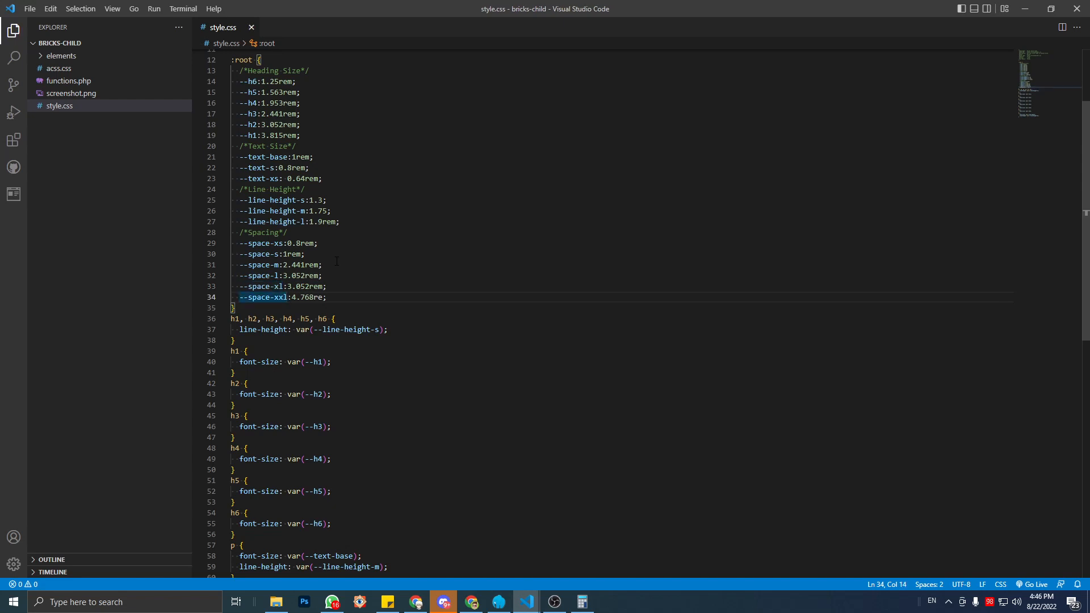
# Select the new --space-l variable name in style.css and return to the Landing Page builder in the browser.
pyautogui.click(322, 276)
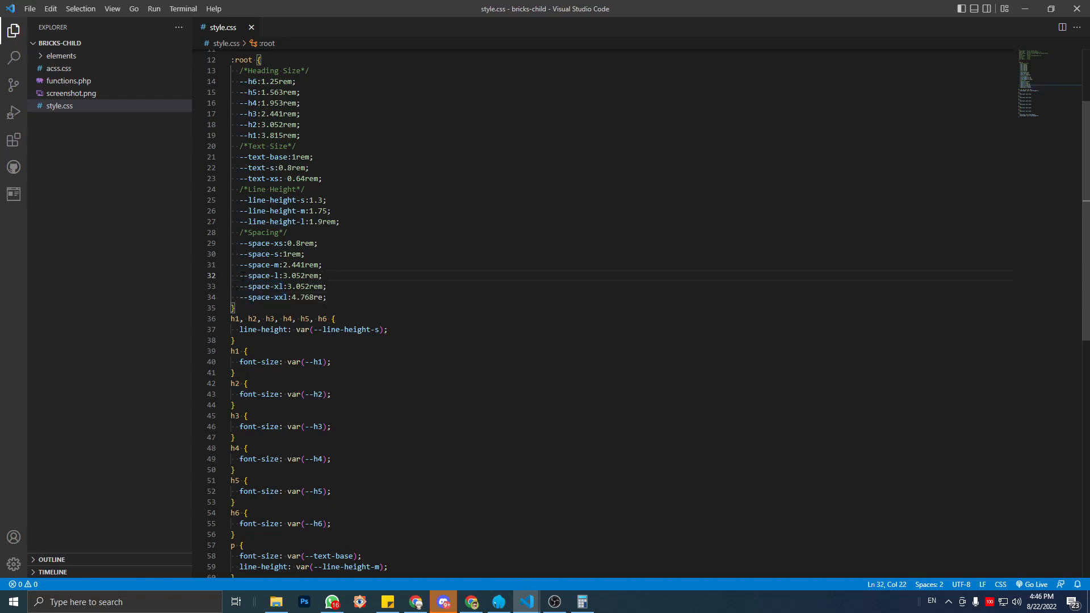
pyautogui.moveTo(243, 277); pyautogui.dragTo(280, 277)
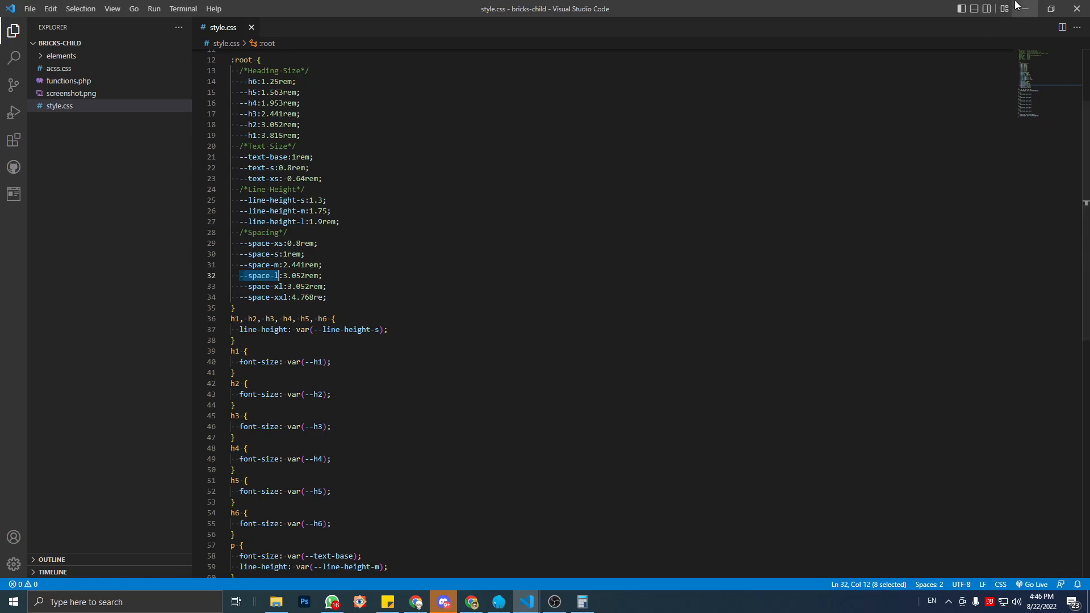
pyautogui.hotkey('alt', 'Tab')
pyautogui.click(202, 9)
pyautogui.click(318, 9)
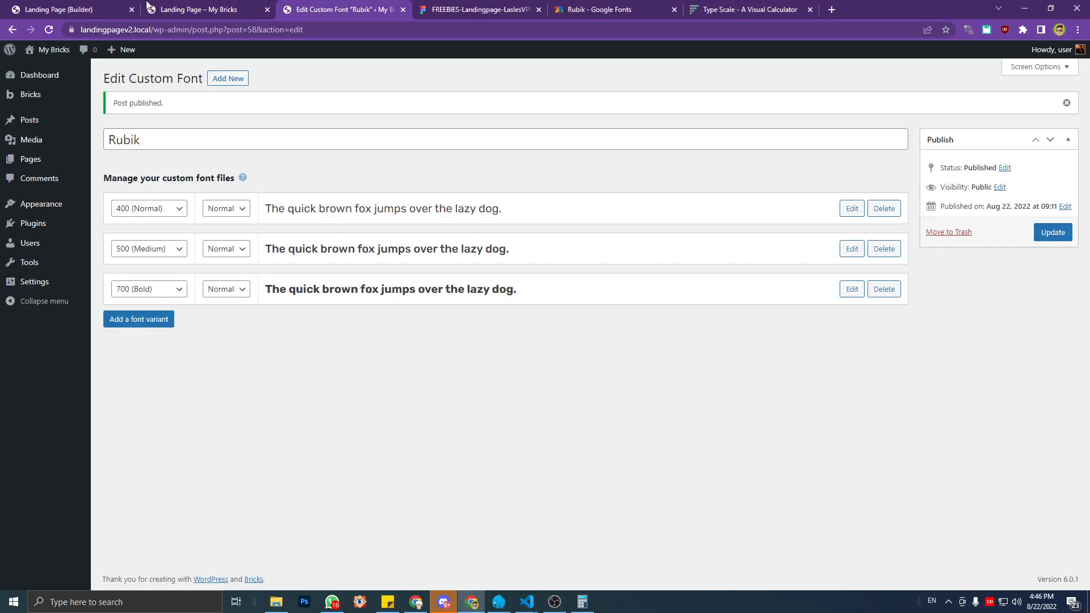
pyautogui.click(114, 9)
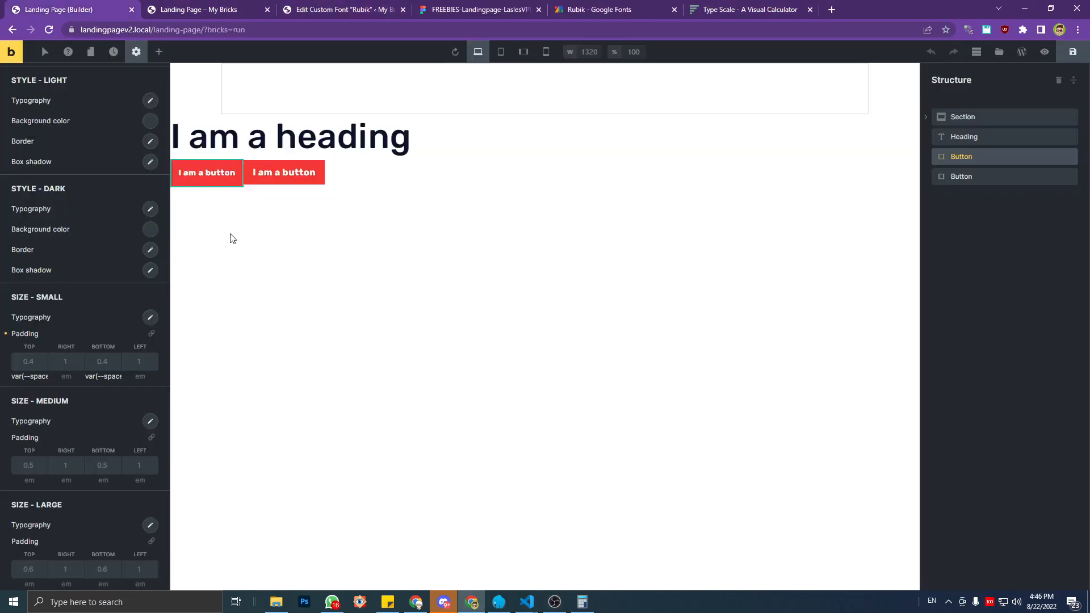
# Set the right and left padding of the theme's Small button size to var(-space-l) and save.
pyautogui.scroll(-3, 43, 345)
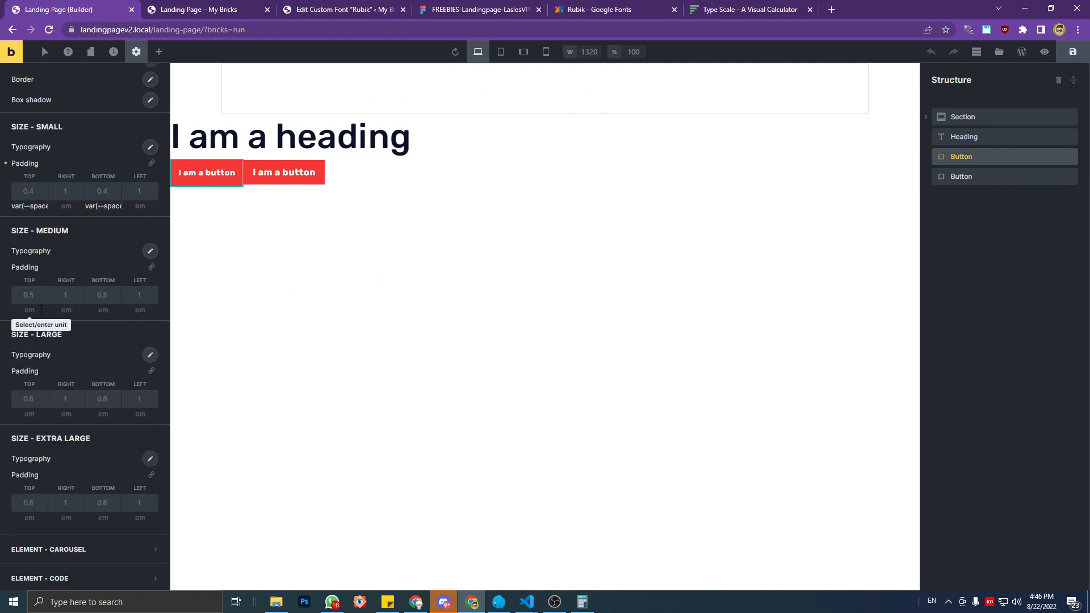
pyautogui.click(64, 191)
pyautogui.write('va')
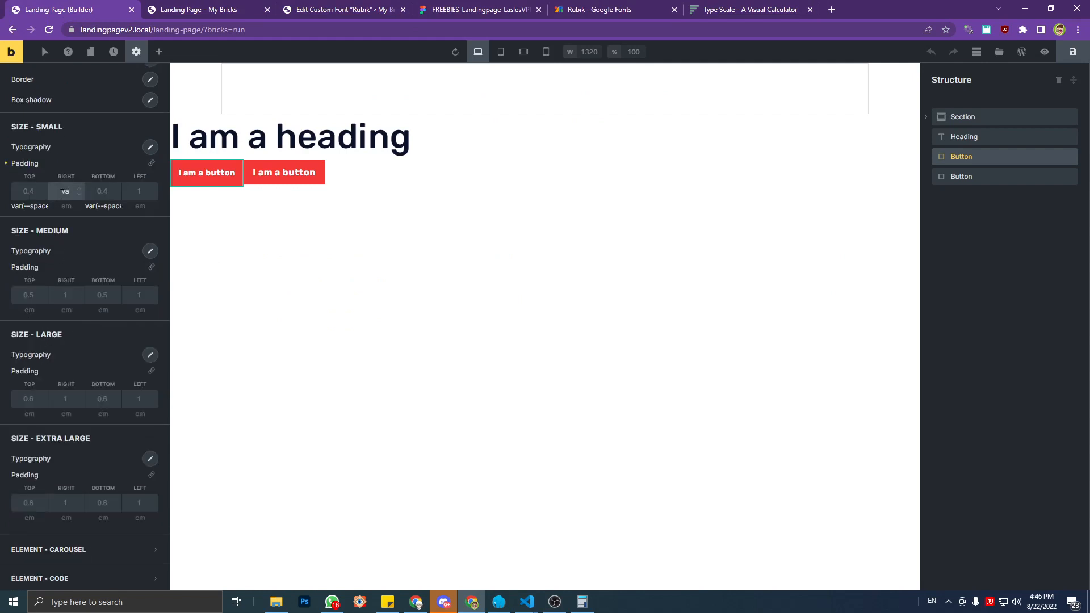
pyautogui.write('r(-space-l)')
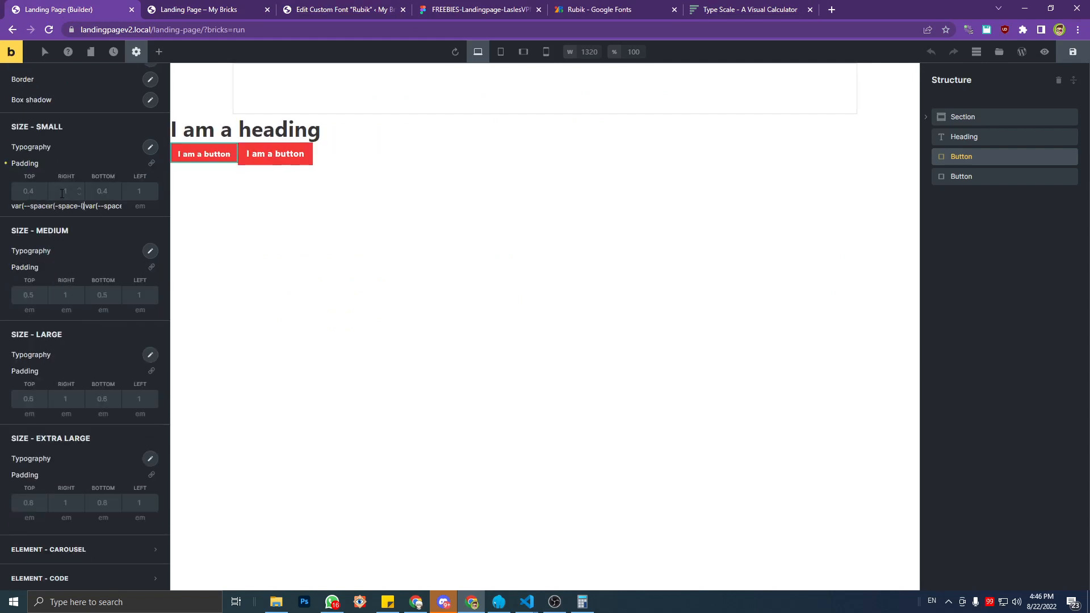
pyautogui.click(131, 189)
pyautogui.write('va')
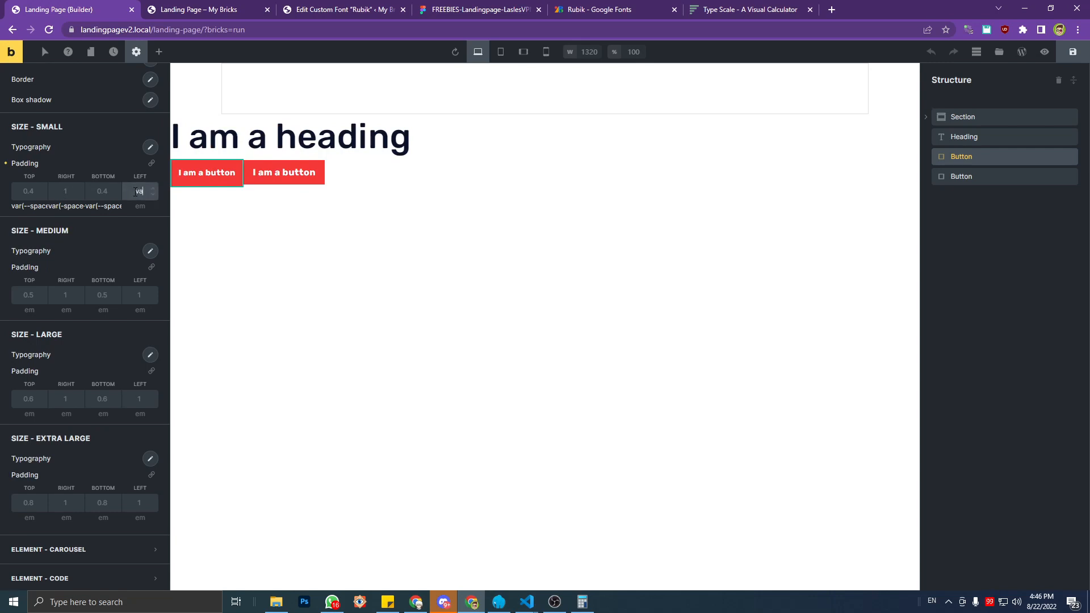
pyautogui.write('r(-space-l)')
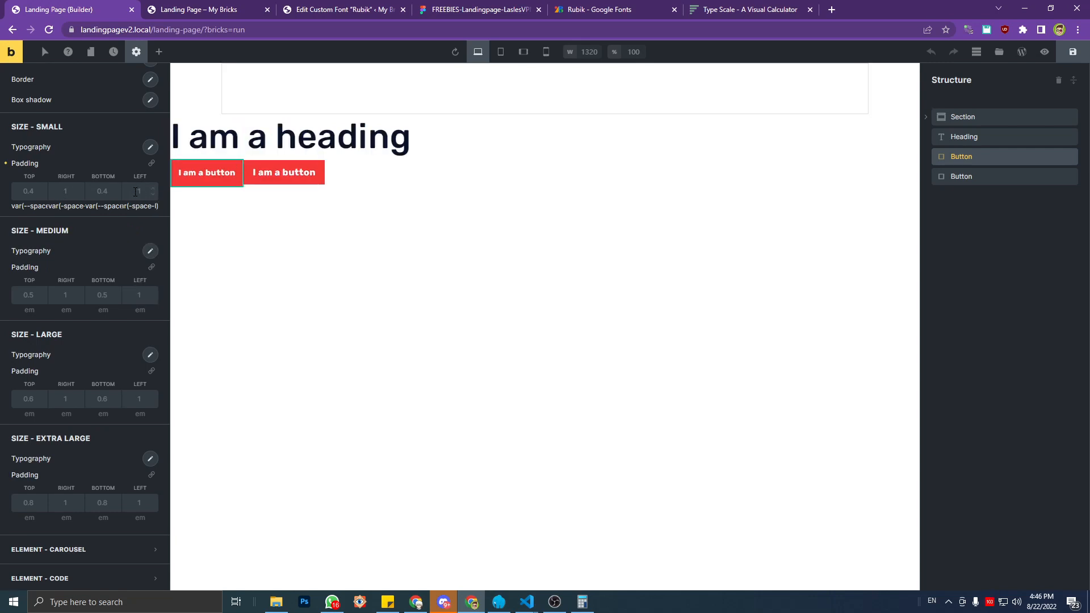
pyautogui.click(1073, 52)
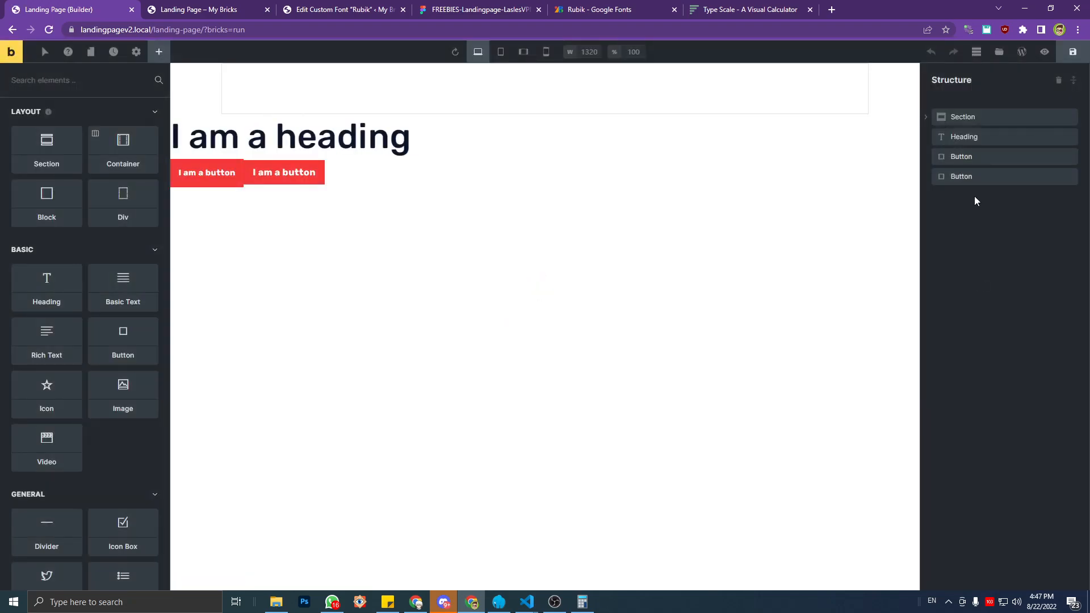
# Open the live landing page, inspect the first button's padding rules in the developer tools and reload the page.
pyautogui.click(227, 9)
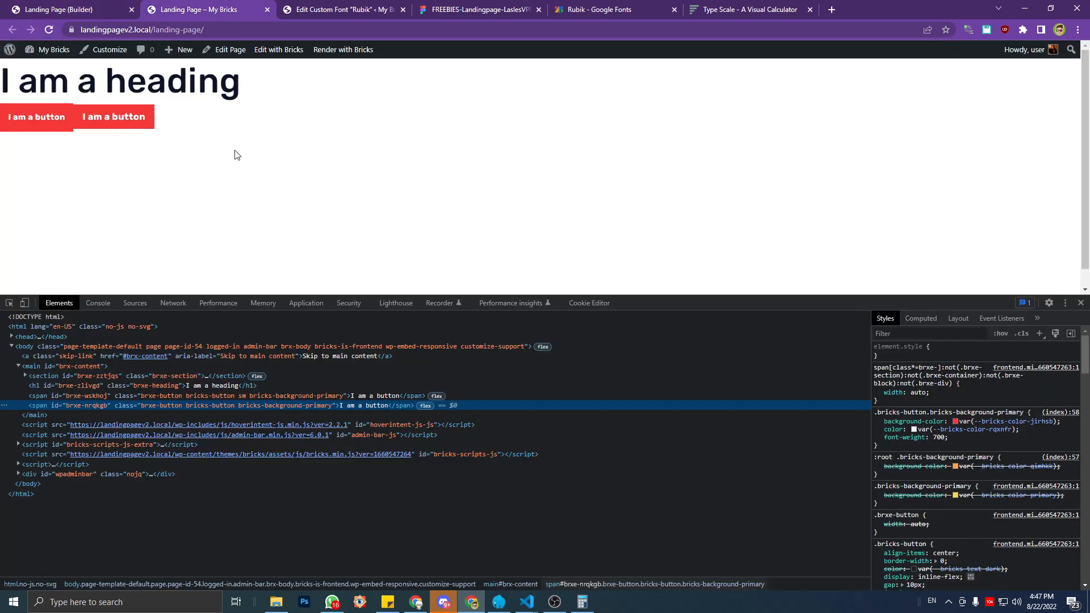
pyautogui.click(255, 396)
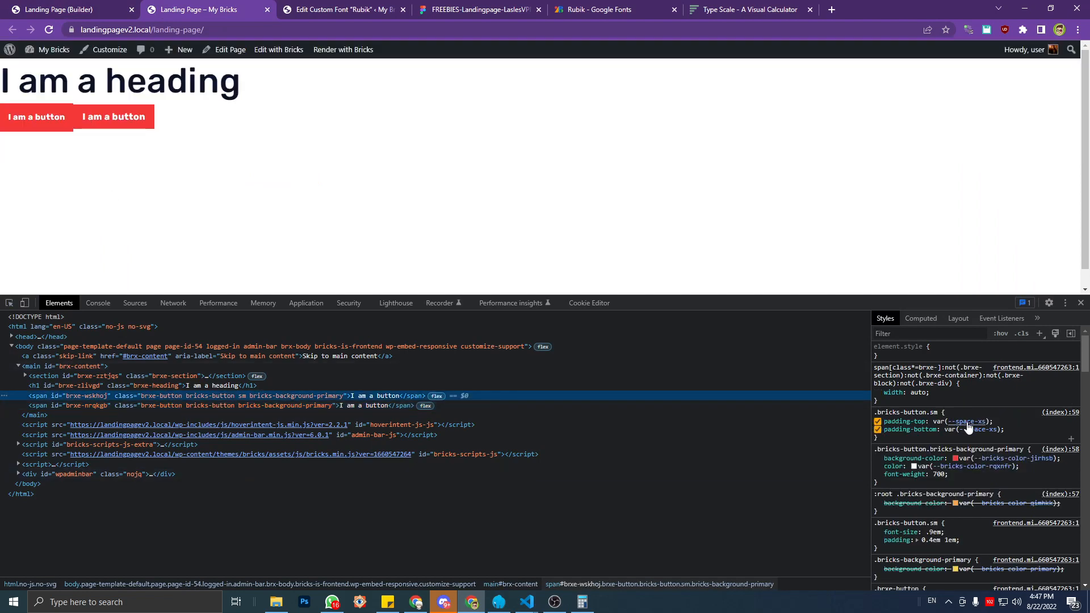
pyautogui.moveTo(969, 435)
pyautogui.scroll(-1, 966, 434)
pyautogui.click(747, 264)
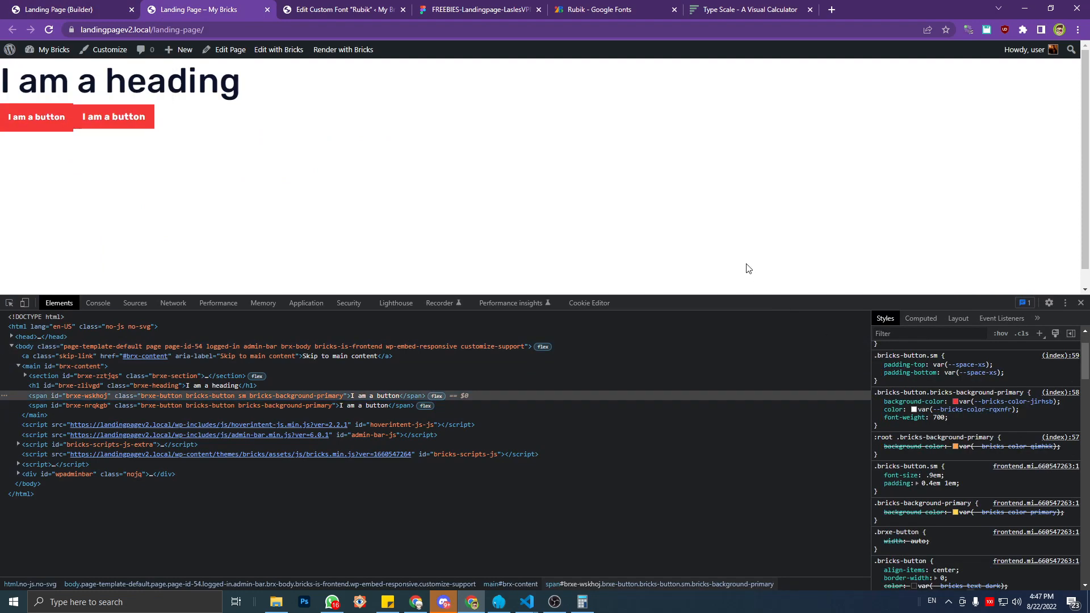
pyautogui.press('F5')
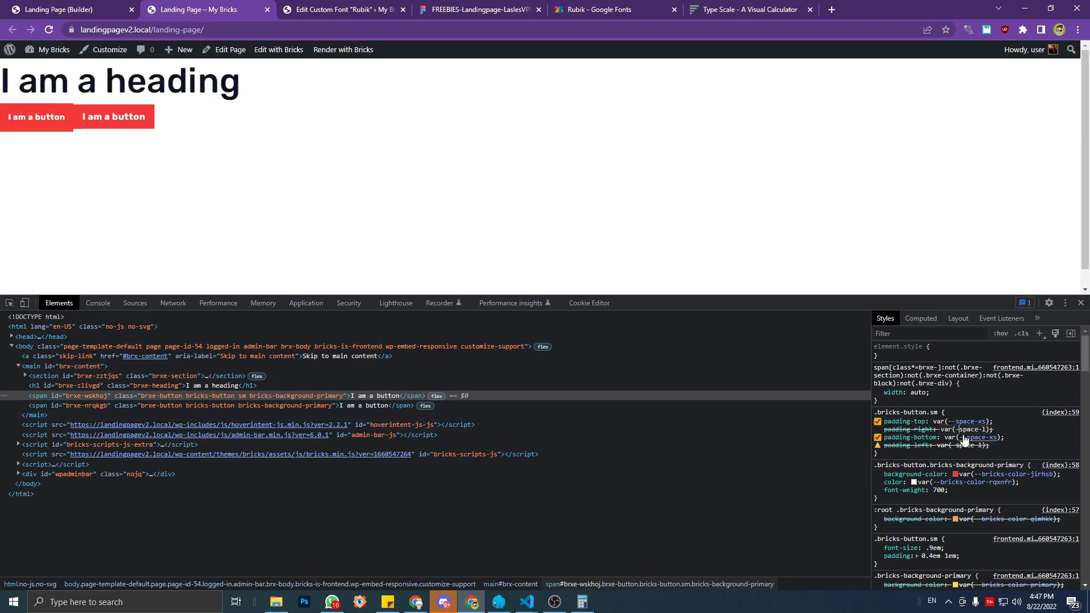
# In the builder's theme styles, correct the Small button size's right and left padding to var(--space-l) and save.
pyautogui.click(599, 9)
pyautogui.click(720, 9)
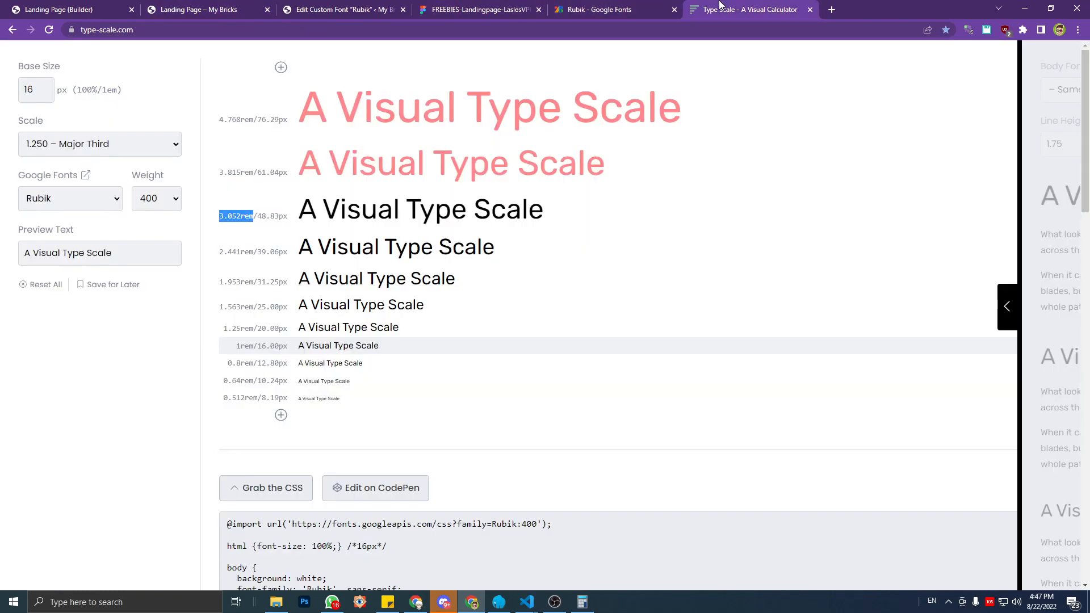
pyautogui.click(73, 7)
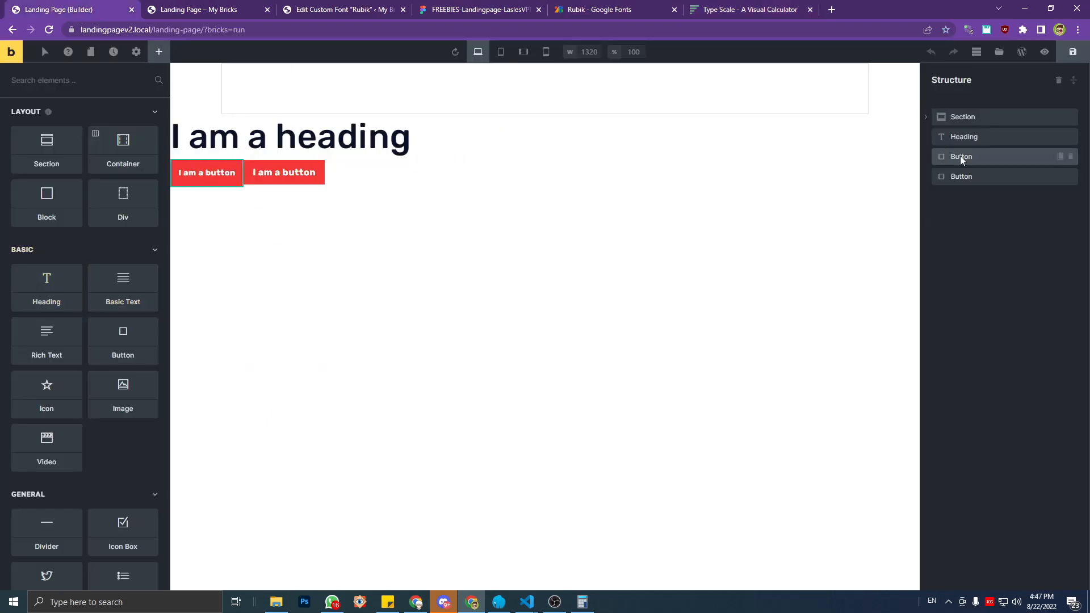
pyautogui.click(136, 51)
pyautogui.click(78, 117)
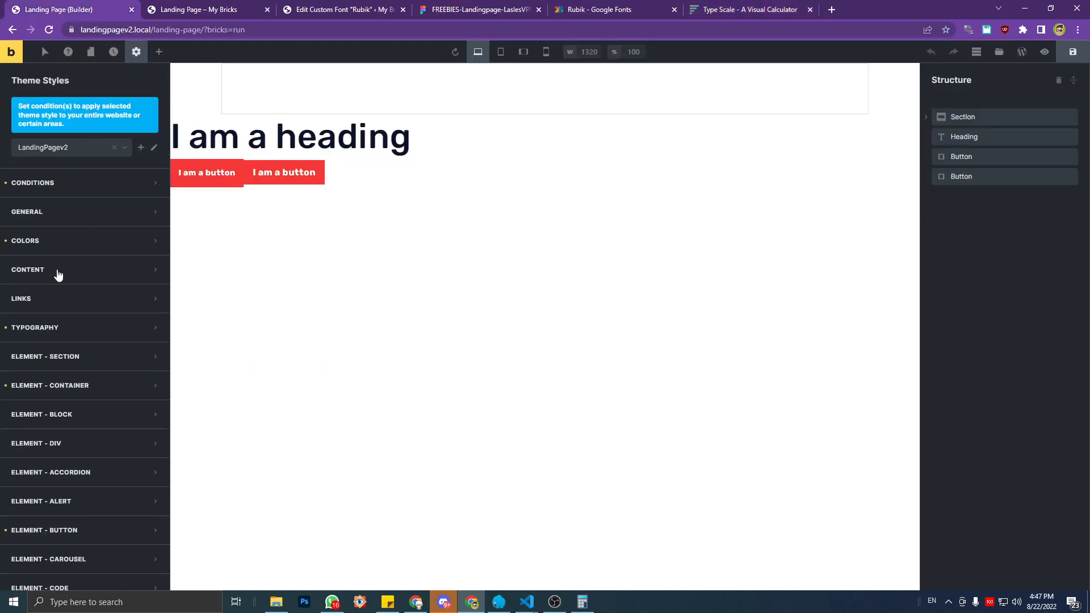
pyautogui.scroll(-1, 74, 407)
pyautogui.click(78, 474)
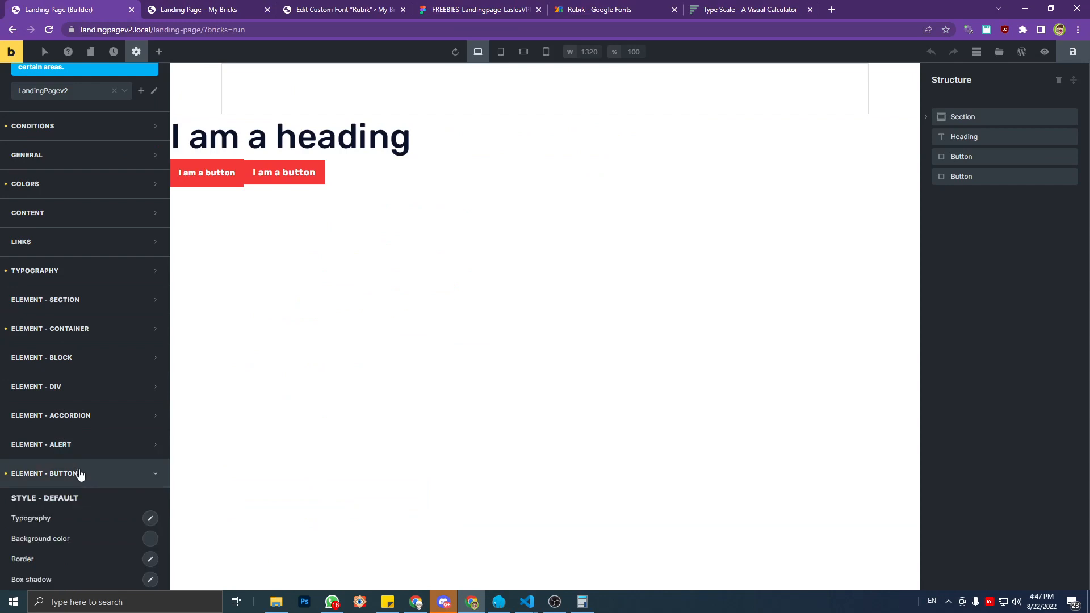
pyautogui.scroll(-7, 82, 460)
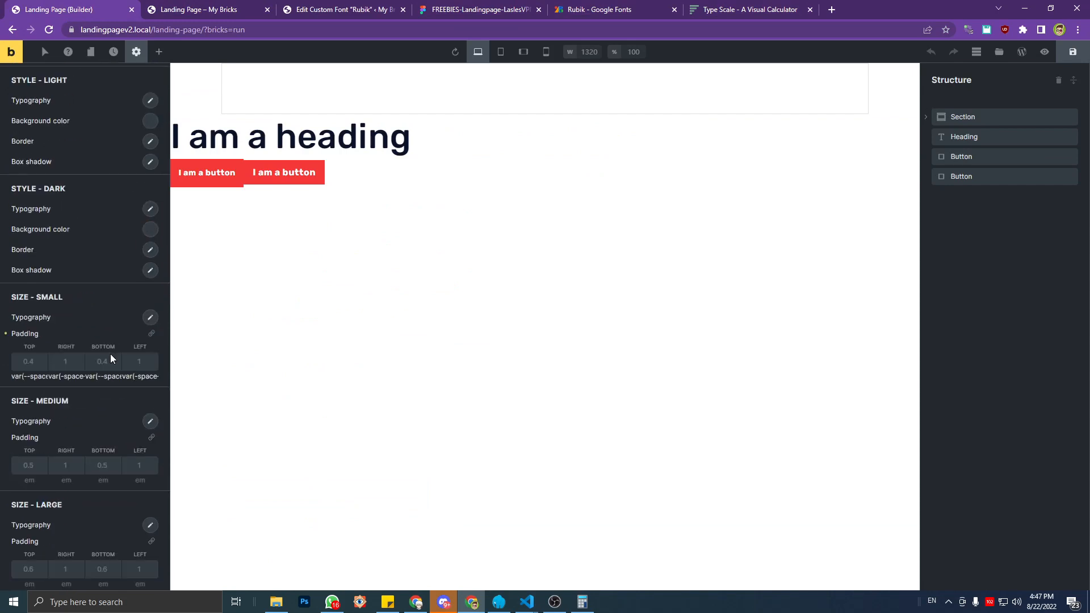
pyautogui.click(64, 376)
pyautogui.write('-')
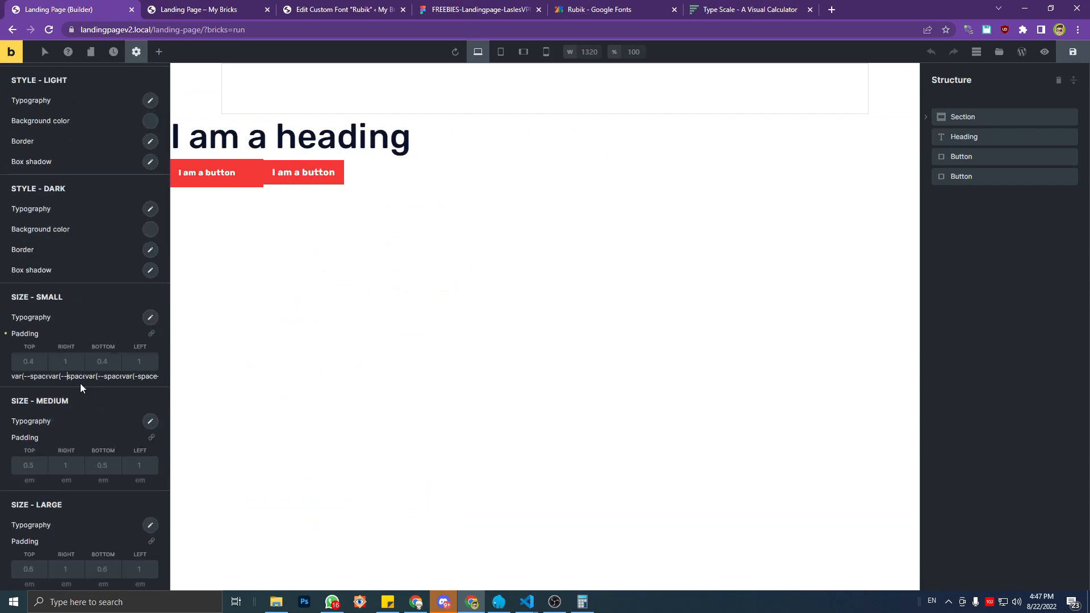
pyautogui.click(137, 377)
pyautogui.write('-')
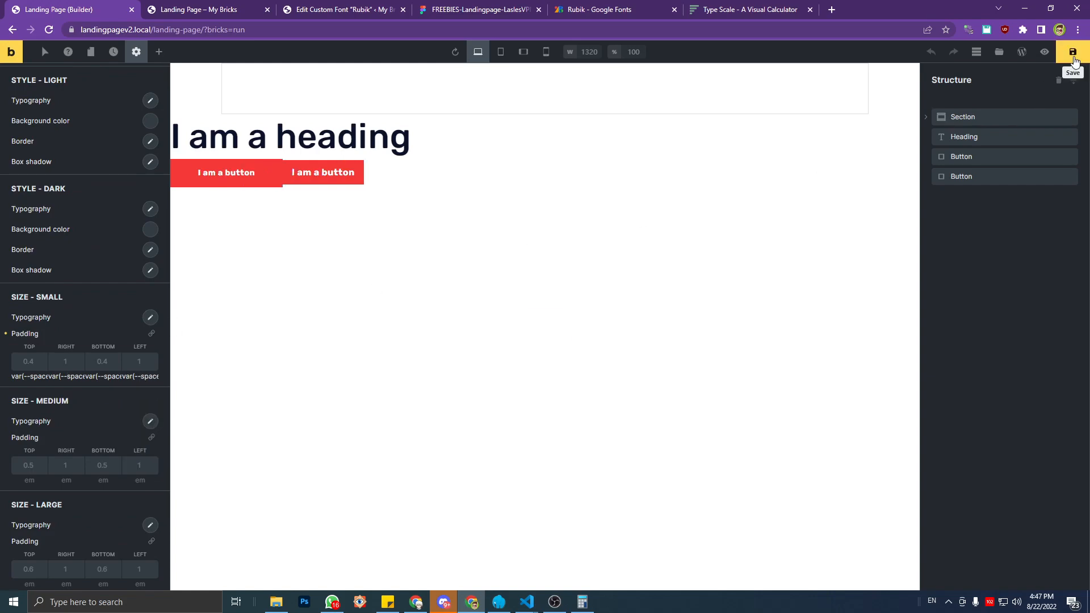
pyautogui.click(1073, 52)
# Reload the live landing page to check the button padding, and select the Sign Up button group in the Figma design.
pyautogui.click(223, 6)
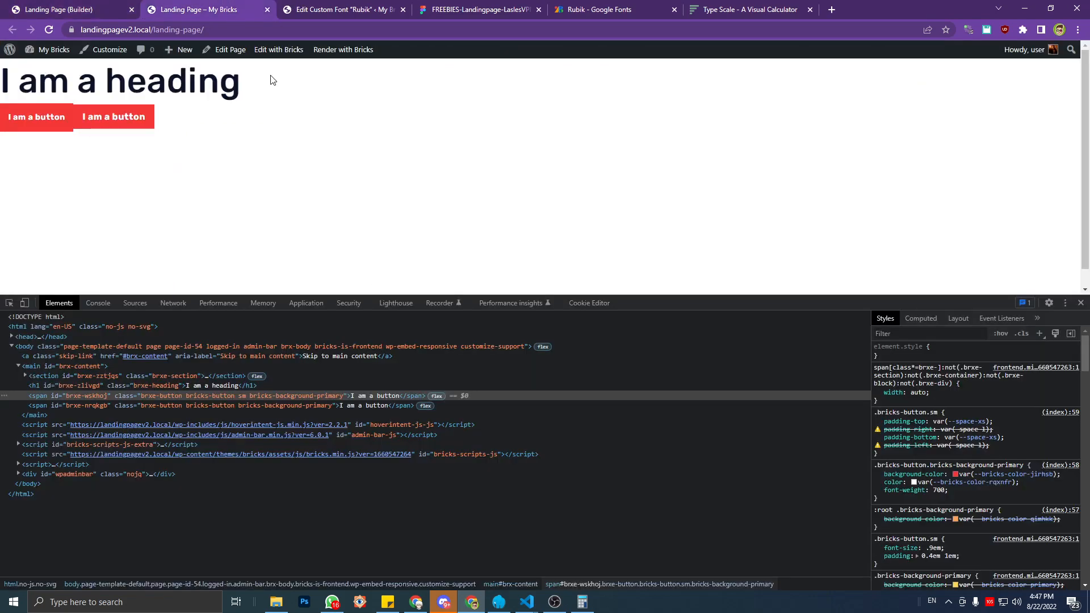
pyautogui.hotkey('ctrl', 'r')
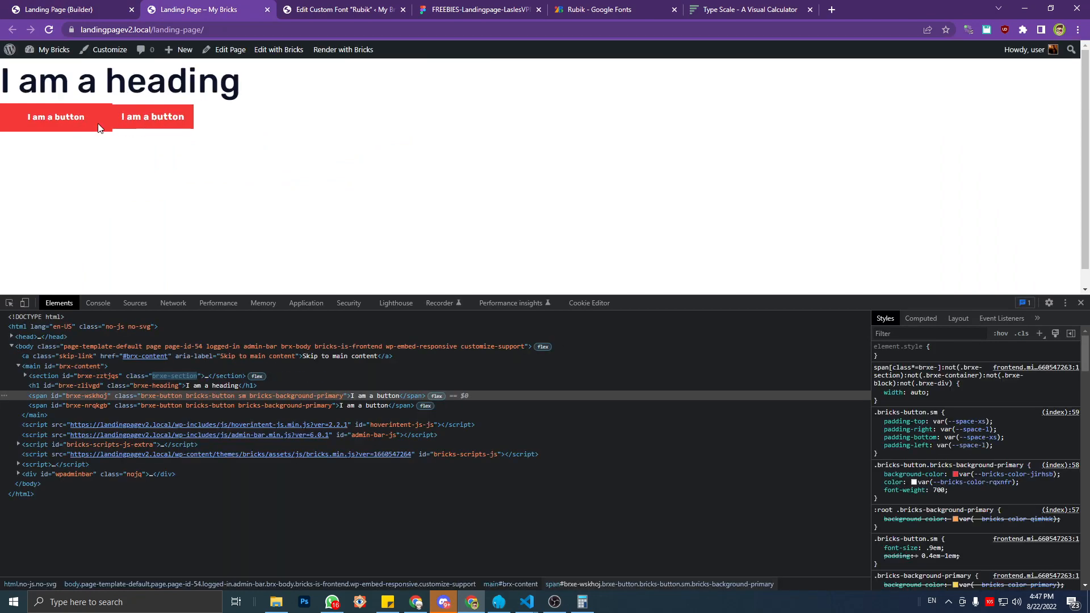
pyautogui.click(388, 8)
pyautogui.click(439, 7)
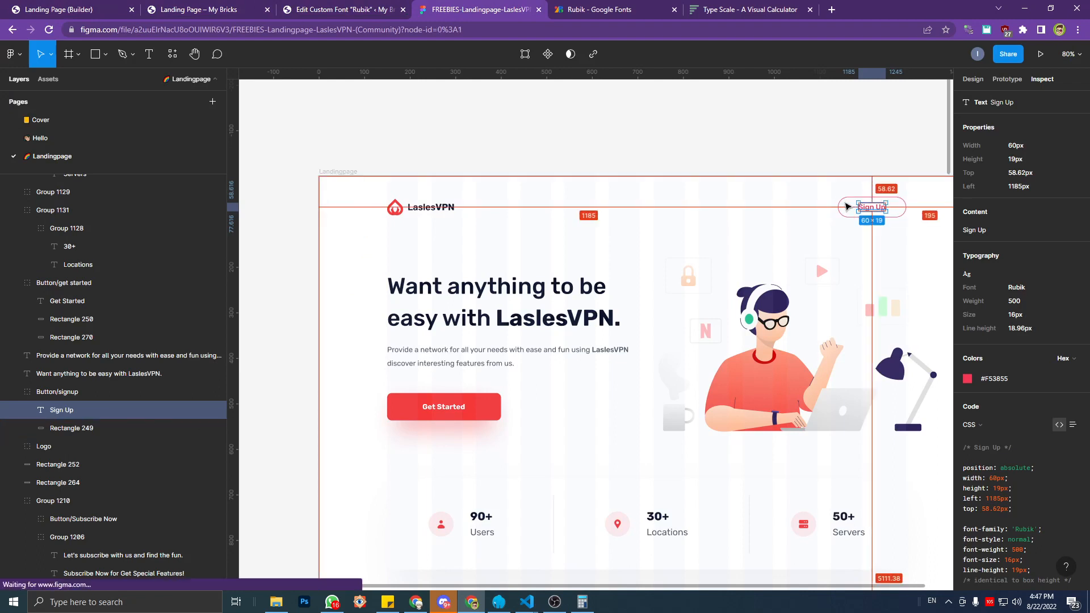
pyautogui.press('Escape')
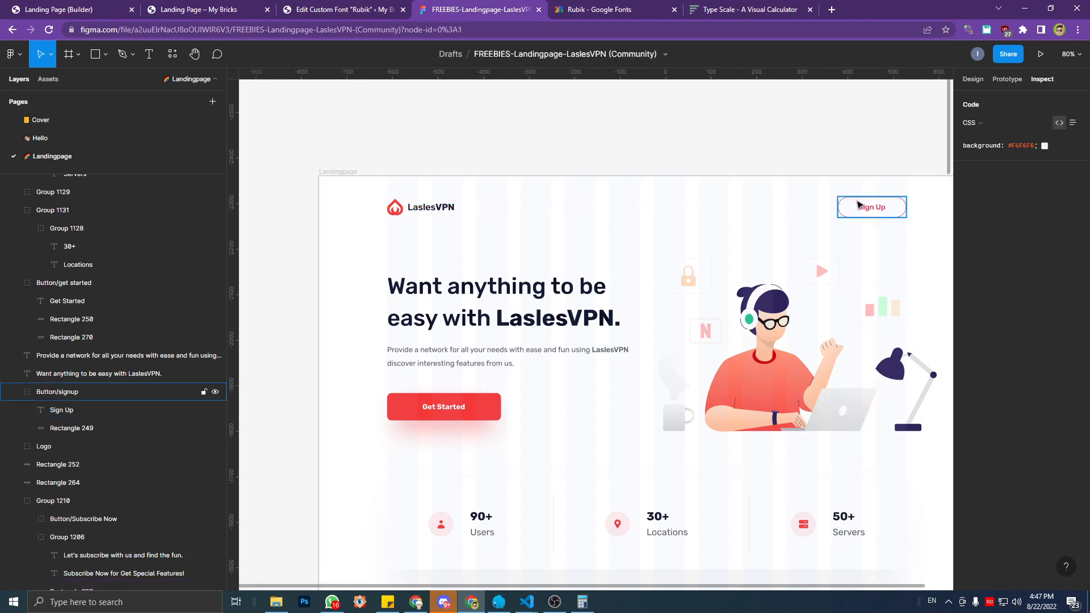
pyautogui.click(857, 202)
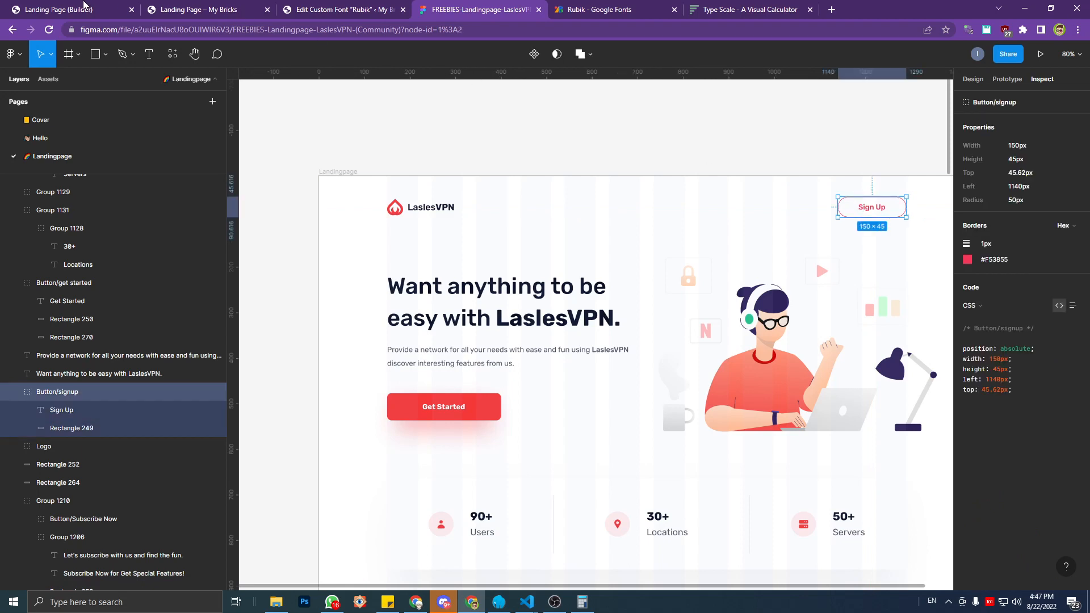
# Return to the Landing Page builder and set the first button's style to Secondary.
pyautogui.hotkey('ctrl', '1')
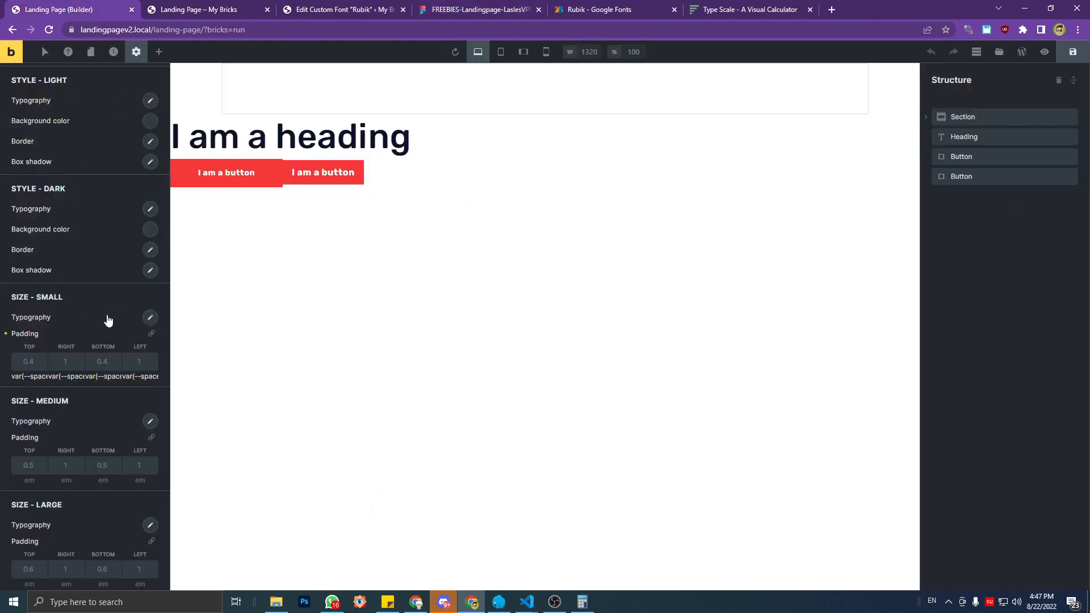
pyautogui.scroll(4, 107, 315)
pyautogui.click(982, 158)
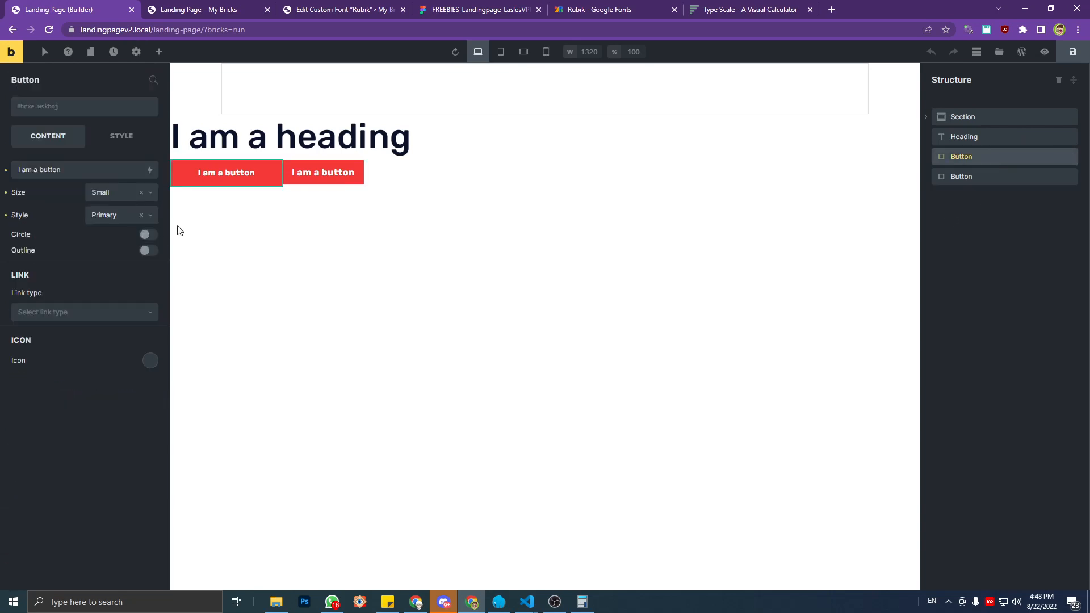
pyautogui.click(122, 218)
pyautogui.click(108, 249)
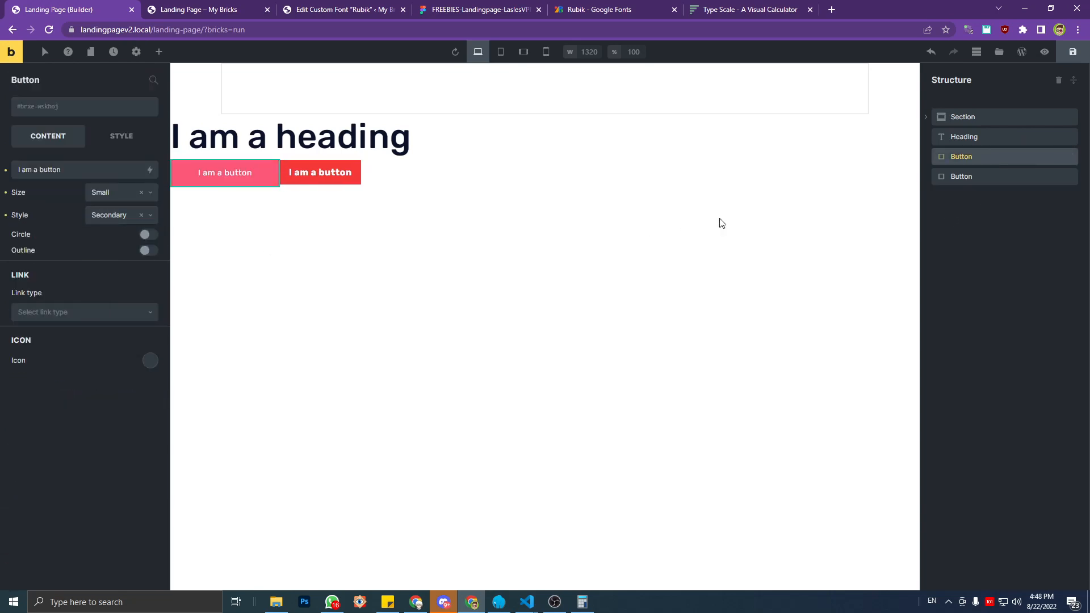
# Set the background color of the theme's Secondary button style to white (#ffffff).
pyautogui.click(136, 51)
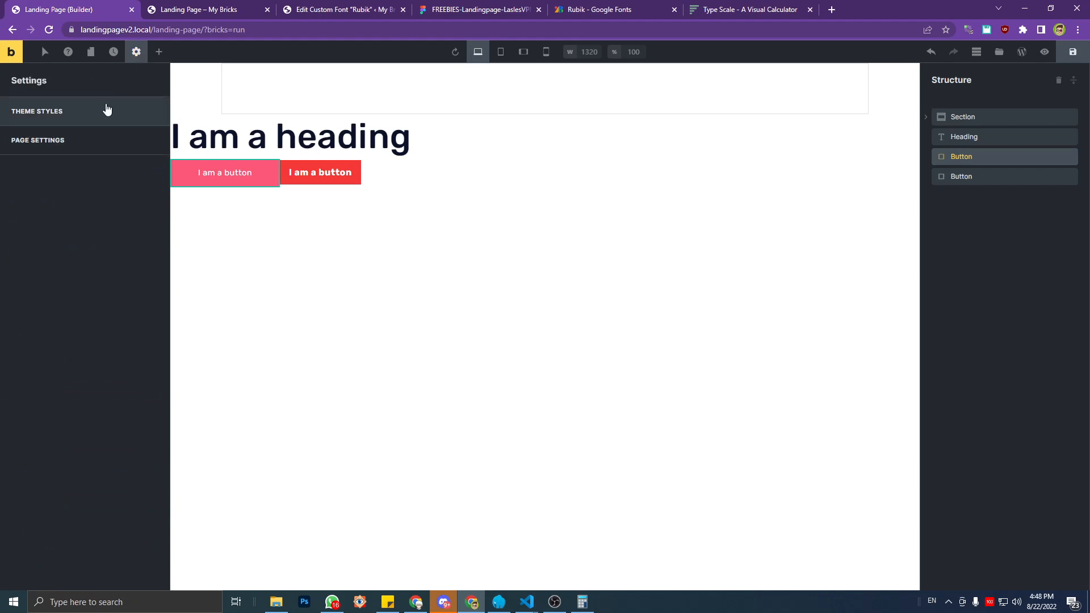
pyautogui.click(105, 107)
pyautogui.scroll(-3, 64, 309)
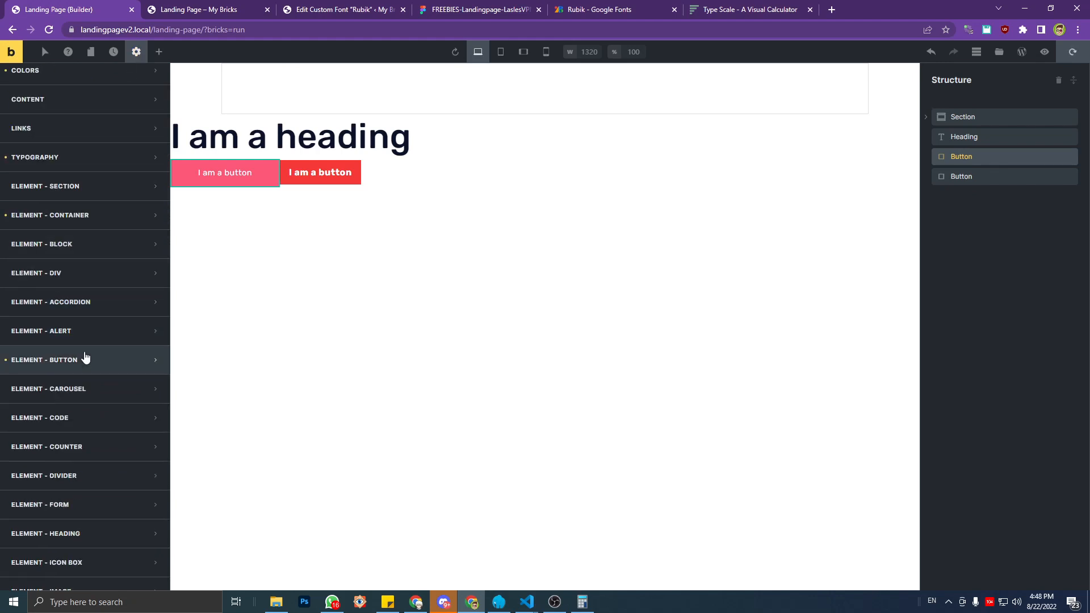
pyautogui.click(85, 358)
pyautogui.scroll(-4, 85, 359)
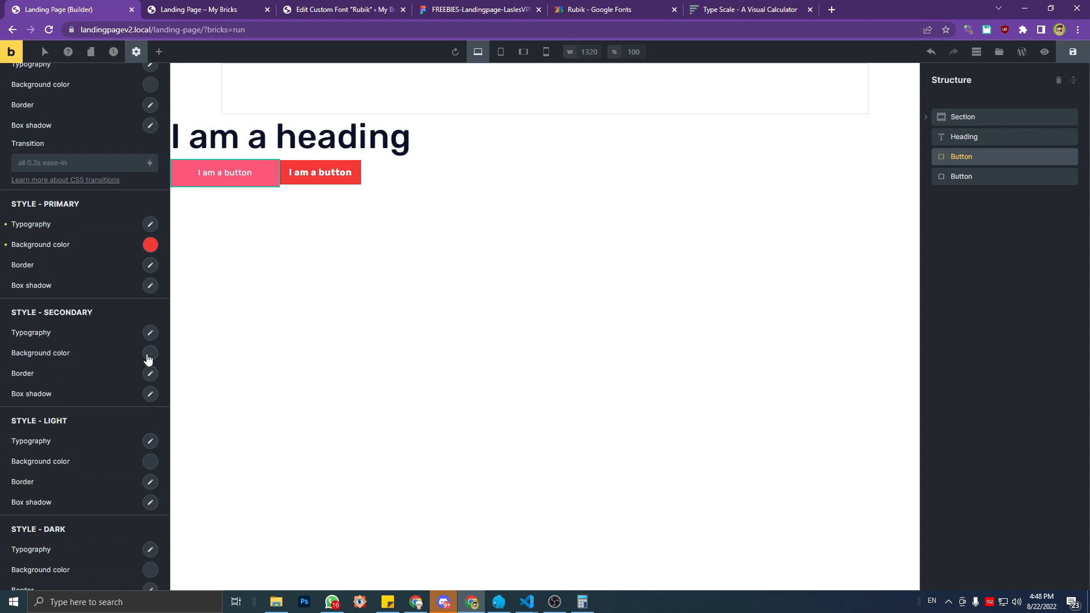
pyautogui.click(150, 353)
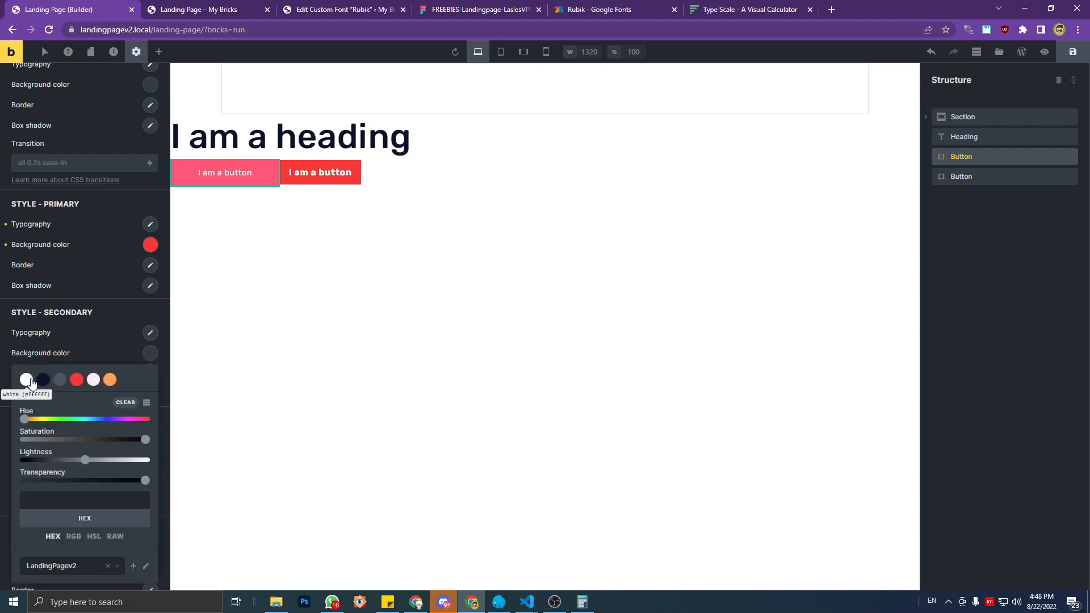
pyautogui.click(25, 381)
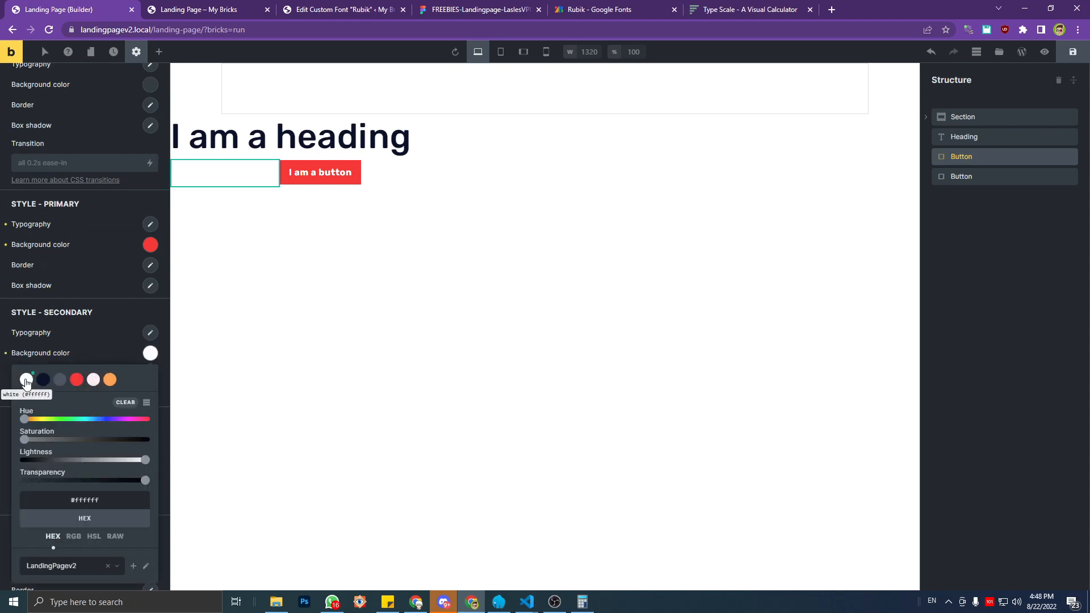
pyautogui.click(150, 353)
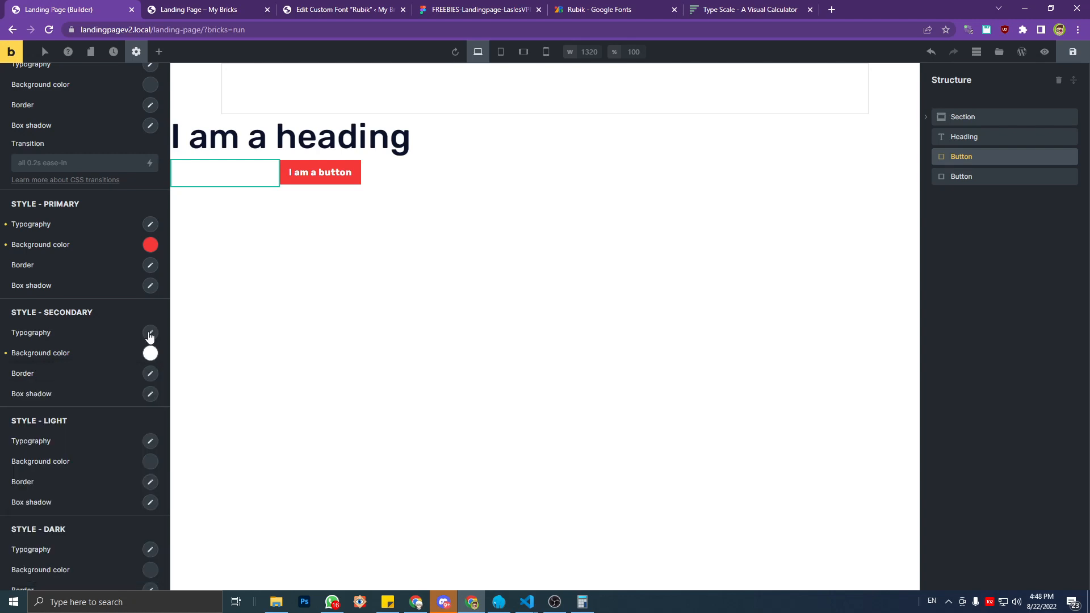
# Set the Secondary button style's text color to red-01 from the LandingPagev2 palette.
pyautogui.click(150, 333)
pyautogui.click(139, 364)
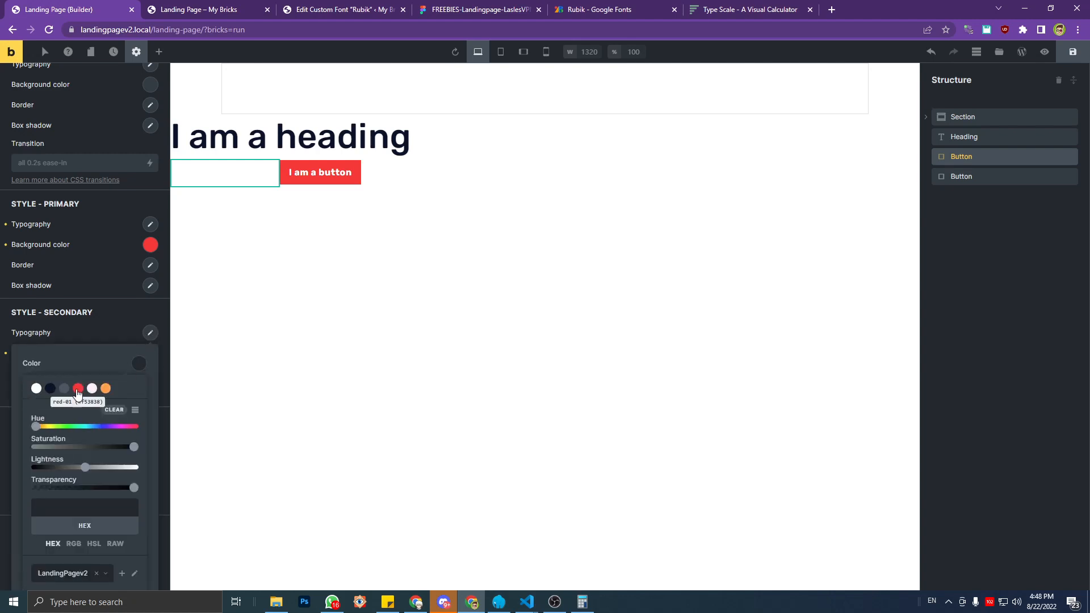
pyautogui.click(78, 391)
pyautogui.click(139, 365)
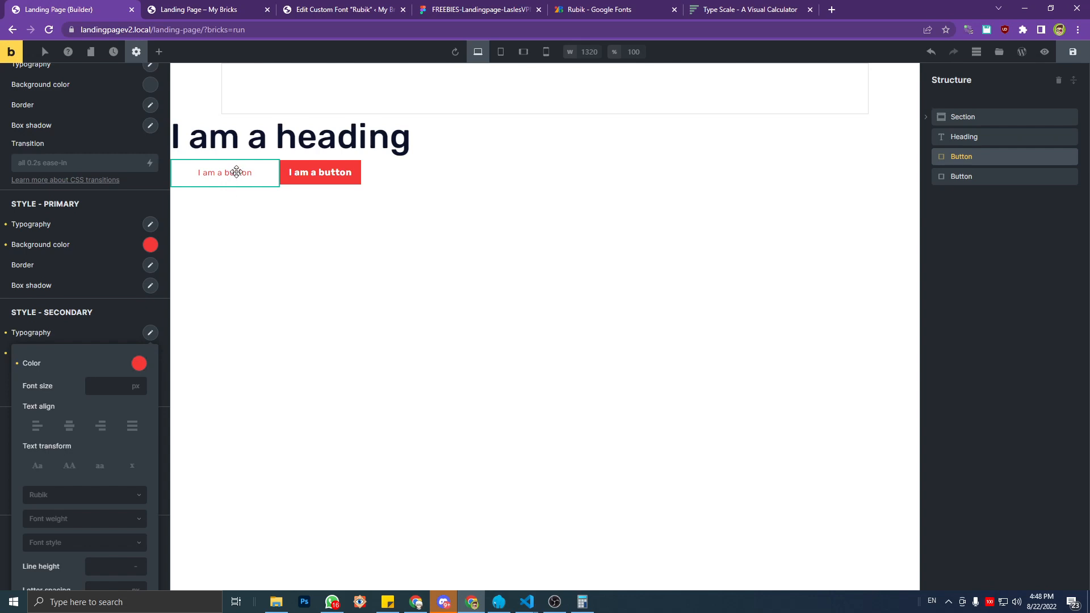
# Inspect the Sign Up text's typography in Figma and set the Secondary button style's font weight to 500 in the builder.
pyautogui.scroll(-3, 142, 332)
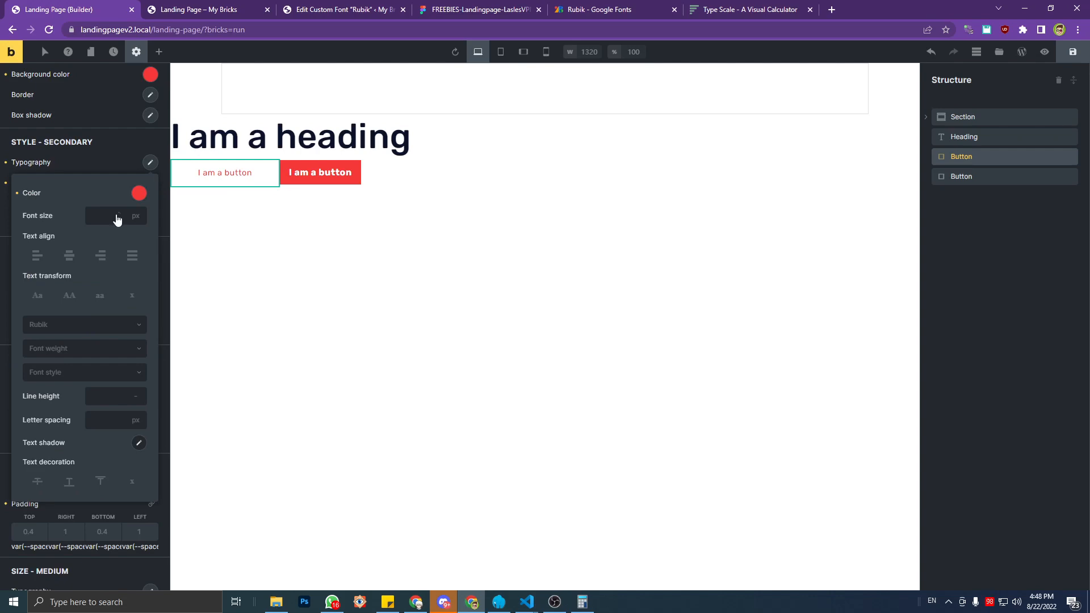
pyautogui.click(319, 8)
pyautogui.click(189, 6)
pyautogui.click(479, 9)
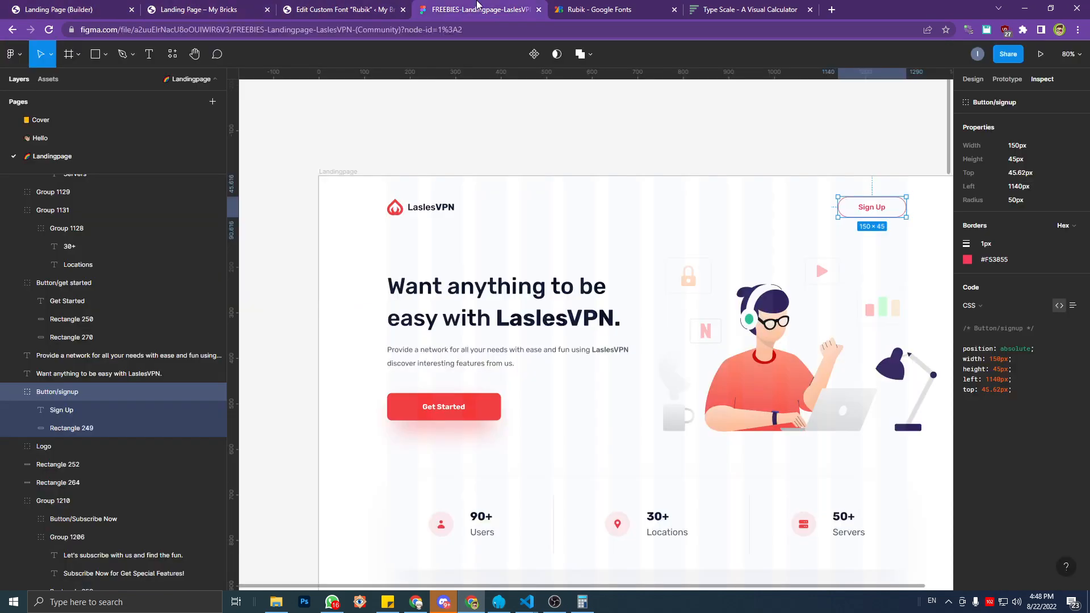
pyautogui.doubleClick(872, 211)
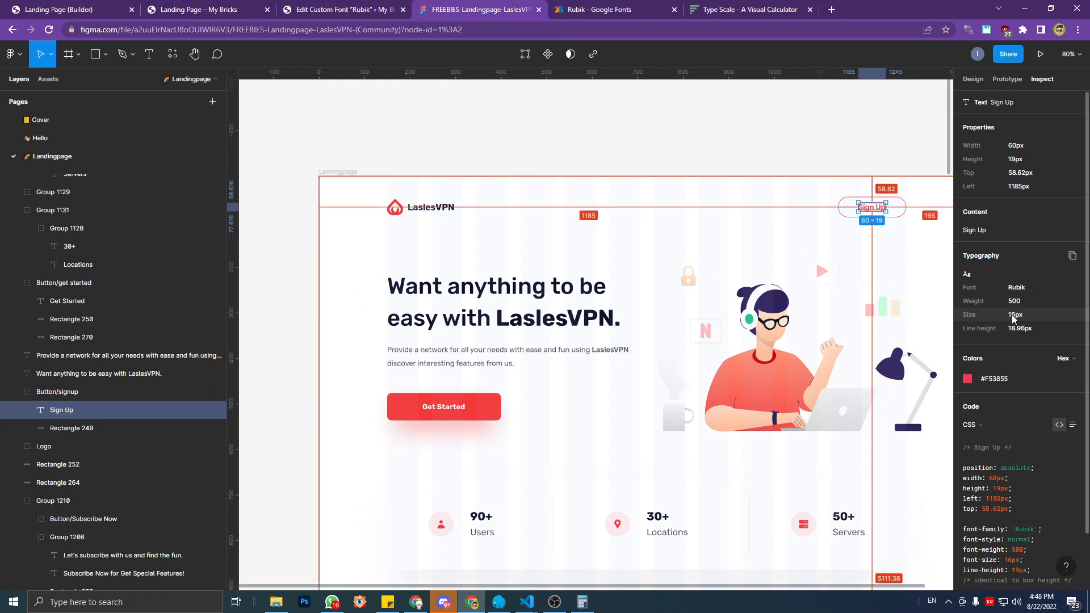
pyautogui.click(67, 9)
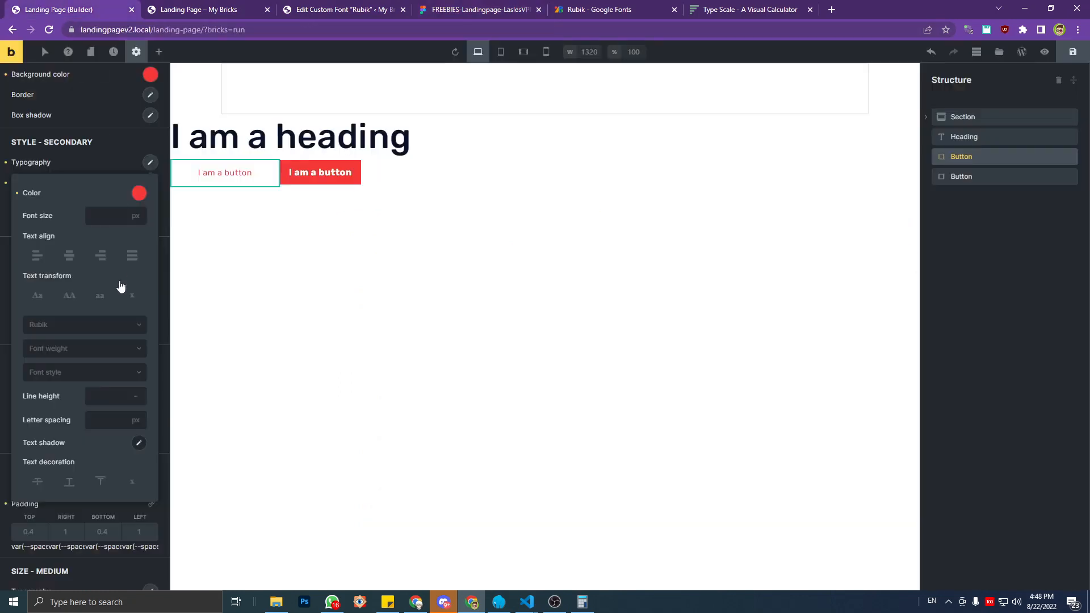
pyautogui.click(67, 352)
pyautogui.click(50, 441)
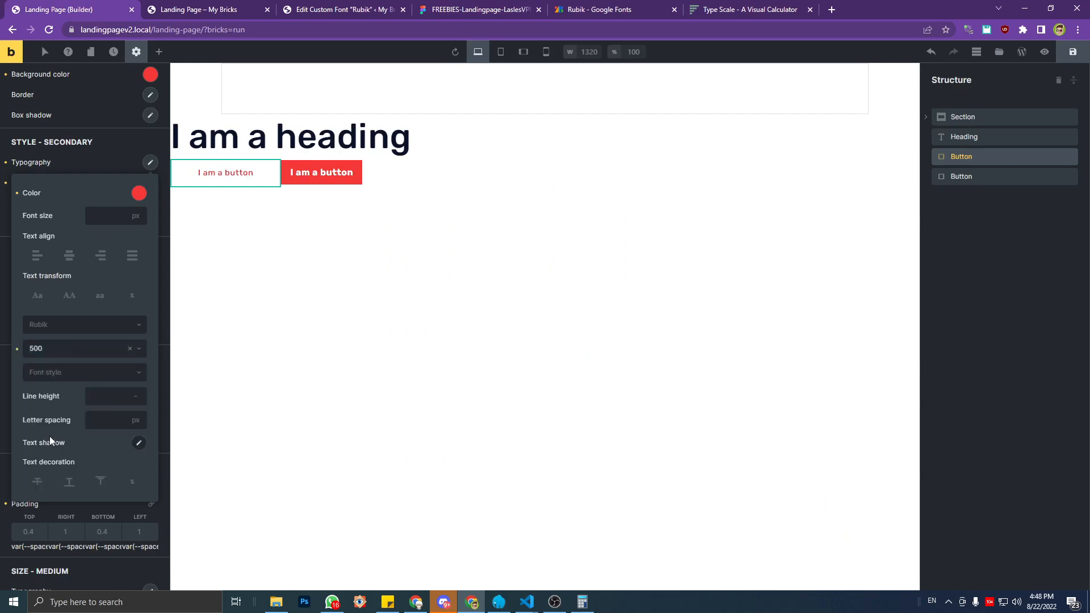
# Copy the --text-base variable name from the :root block of style.css and return to the builder.
pyautogui.click(99, 219)
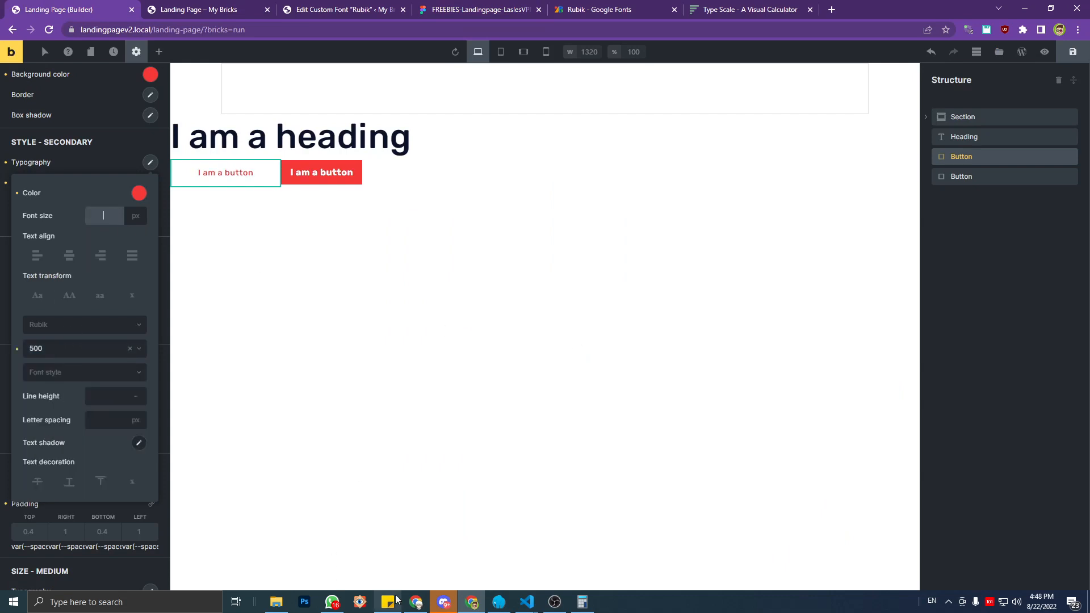
pyautogui.click(478, 544)
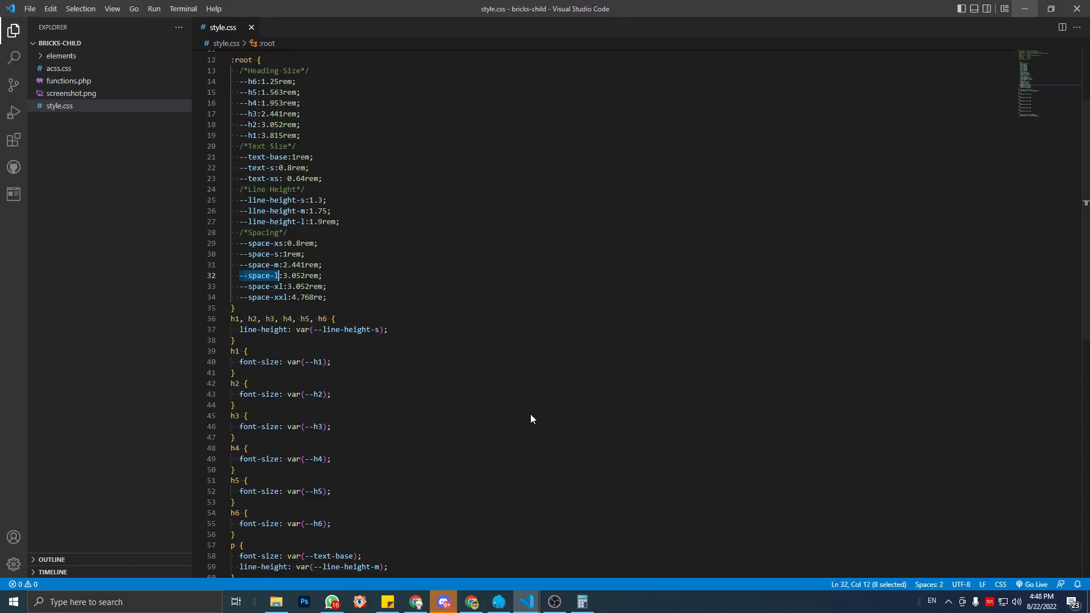
pyautogui.click(350, 270)
pyautogui.scroll(3, 289, 254)
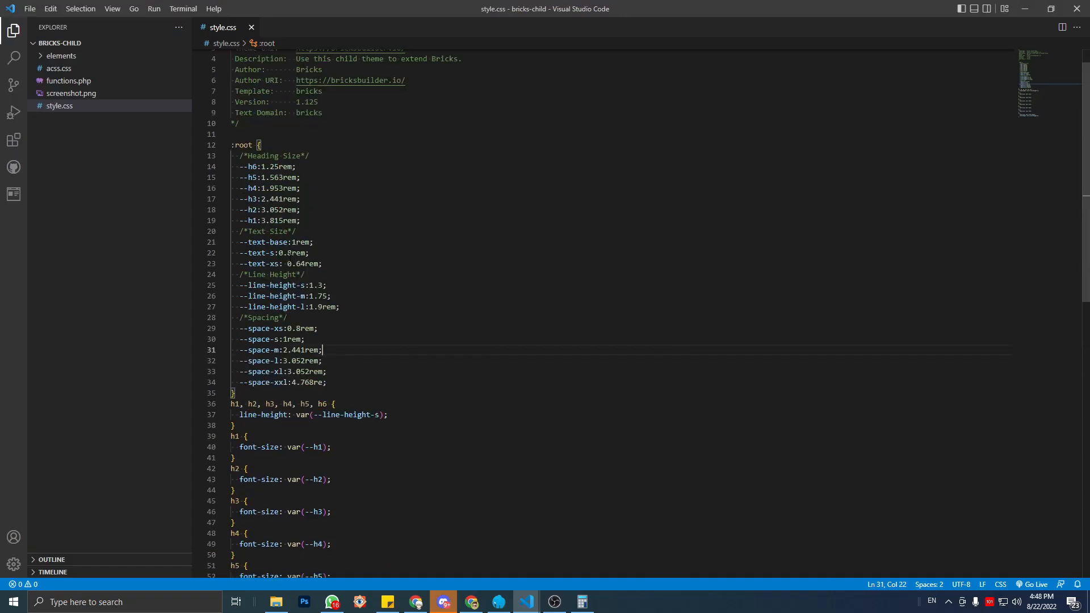
pyautogui.scroll(-2, 340, 231)
pyautogui.scroll(1, 315, 192)
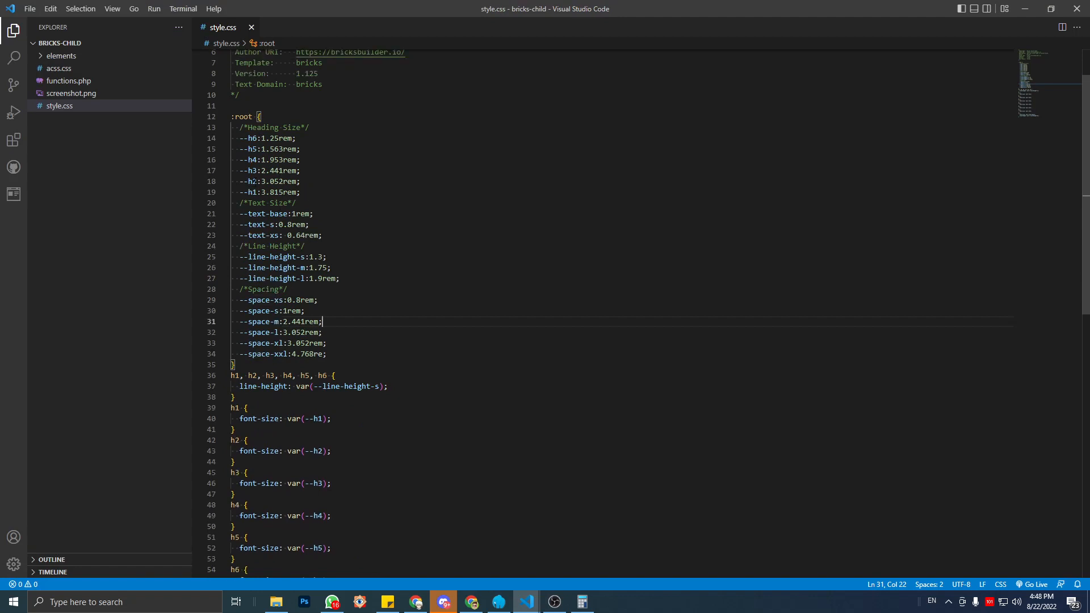
pyautogui.moveTo(239, 214); pyautogui.dragTo(288, 214)
pyautogui.hotkey('ctrl', 'c')
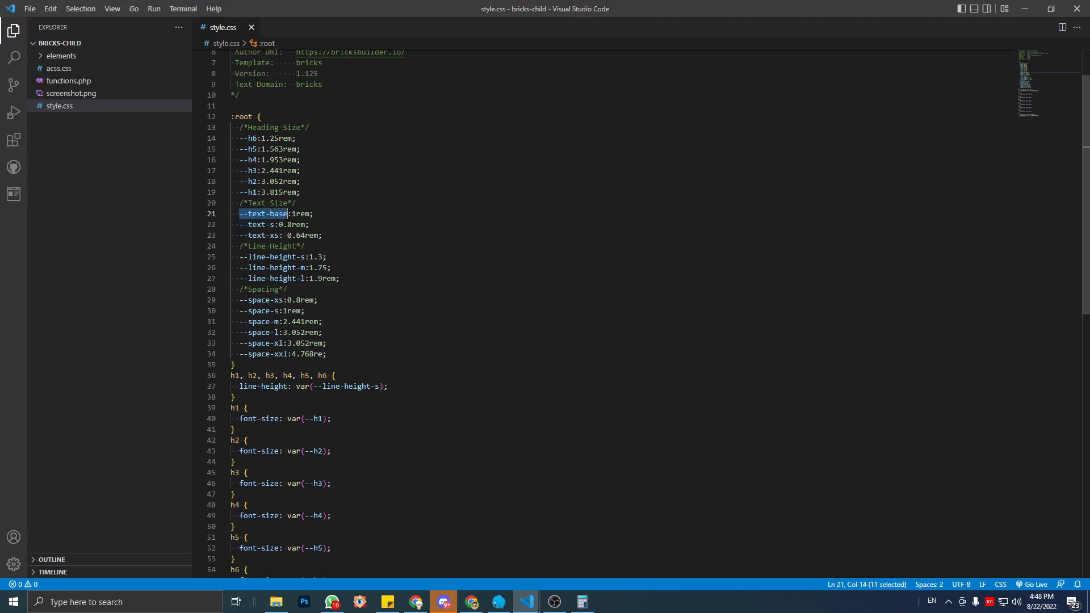
pyautogui.click(1021, 8)
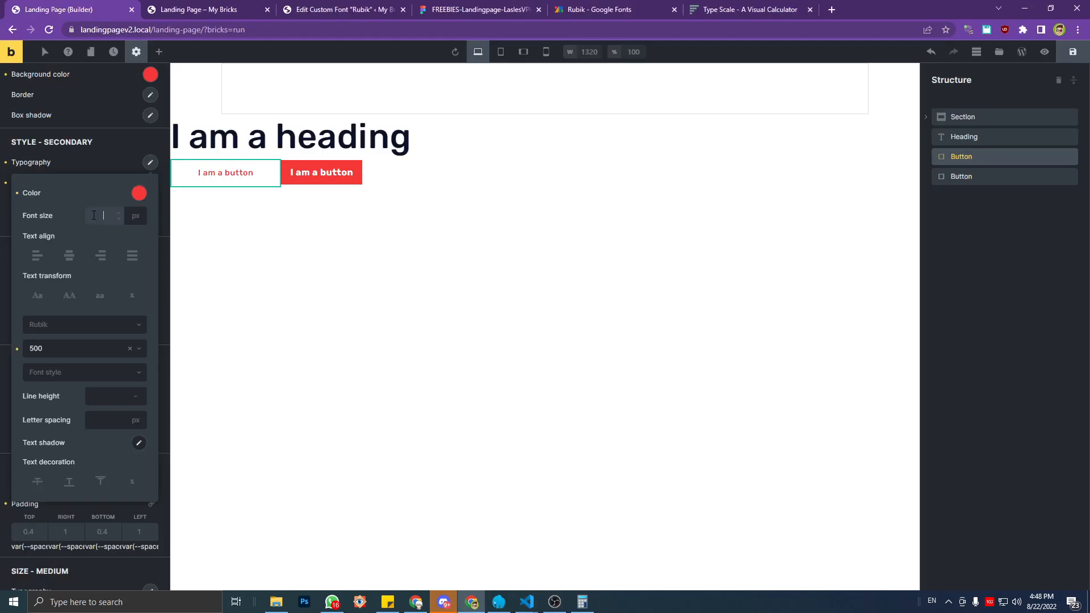
# Set the Secondary button style's font size to var(--text-base).
pyautogui.click(102, 225)
pyautogui.write('var(')
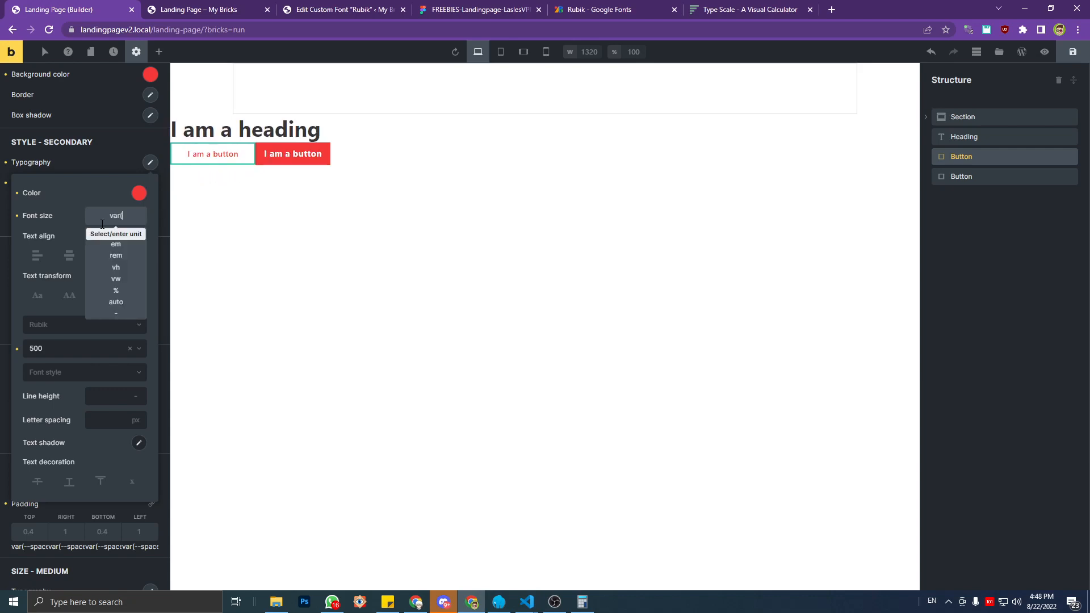
pyautogui.hotkey('ctrl', 'v')
pyautogui.write(')')
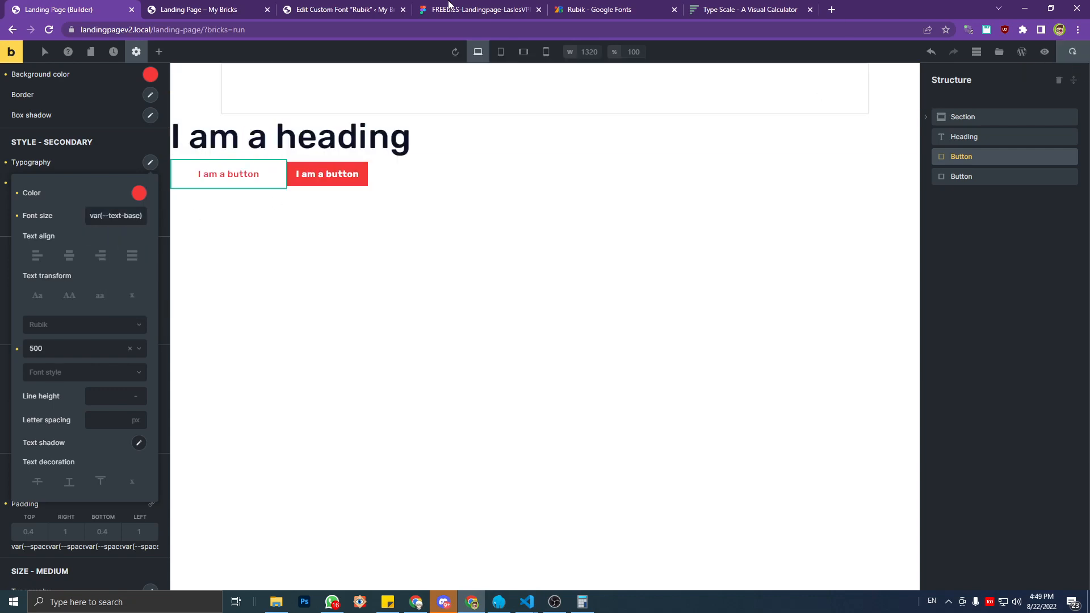
# Inspect the border and corner radius of the Sign Up button's rectangle in the Figma landing page.
pyautogui.click(394, 6)
pyautogui.click(449, 5)
pyautogui.click(580, 6)
pyautogui.click(514, 7)
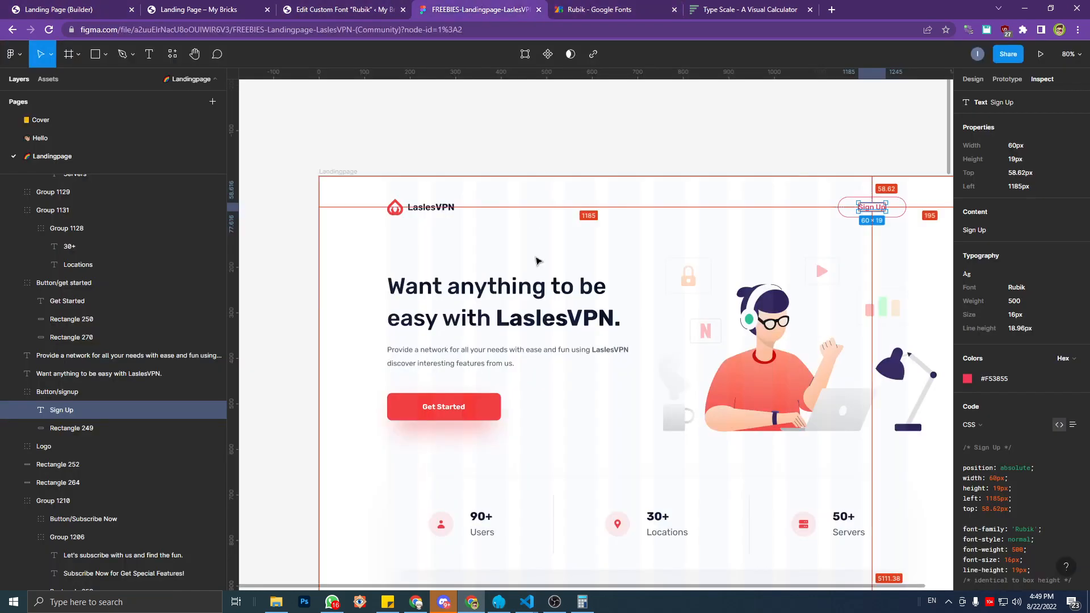
pyautogui.click(108, 5)
pyautogui.click(489, 6)
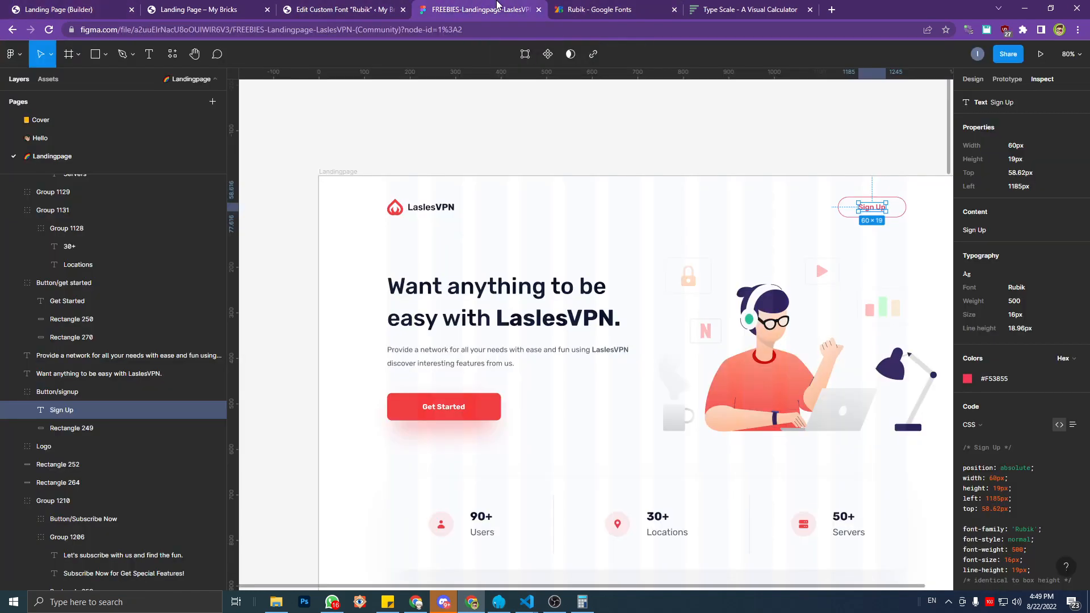
pyautogui.scroll(2, 888, 202)
pyautogui.scroll(3, 851, 221)
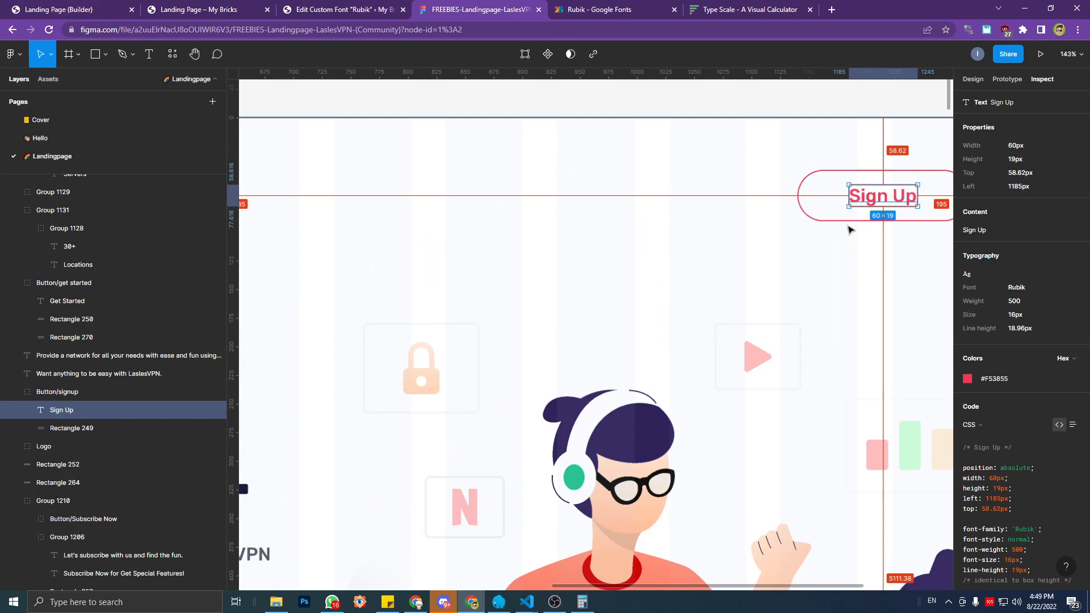
pyautogui.press('Escape')
pyautogui.click(809, 189)
pyautogui.click(809, 188)
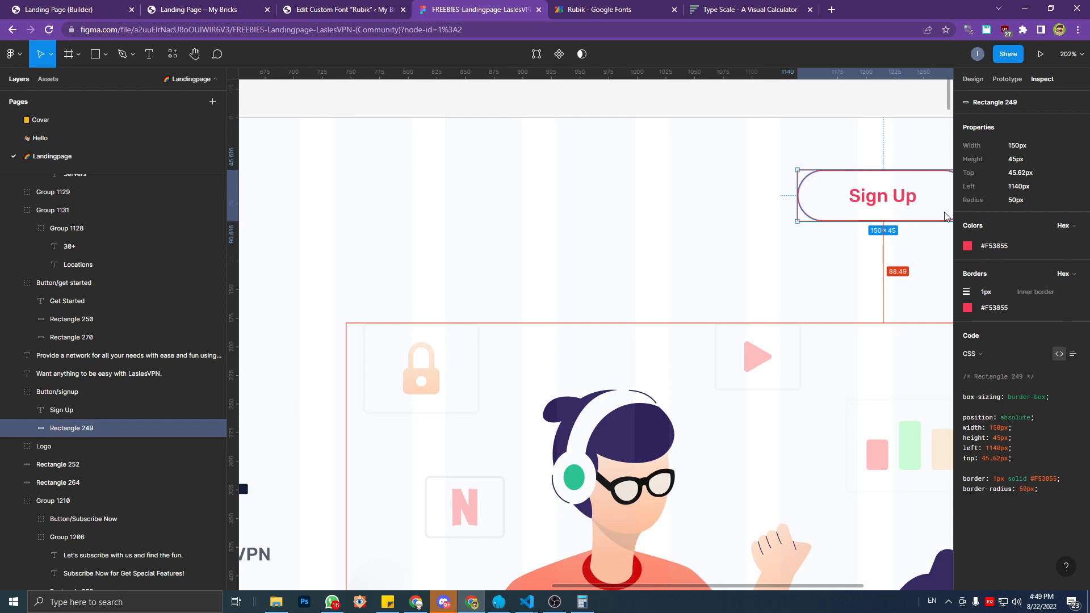
# Switch to style.css in Visual Studio Code and add a /*Border Radius*/ comment at the end of the :root block.
pyautogui.click(614, 8)
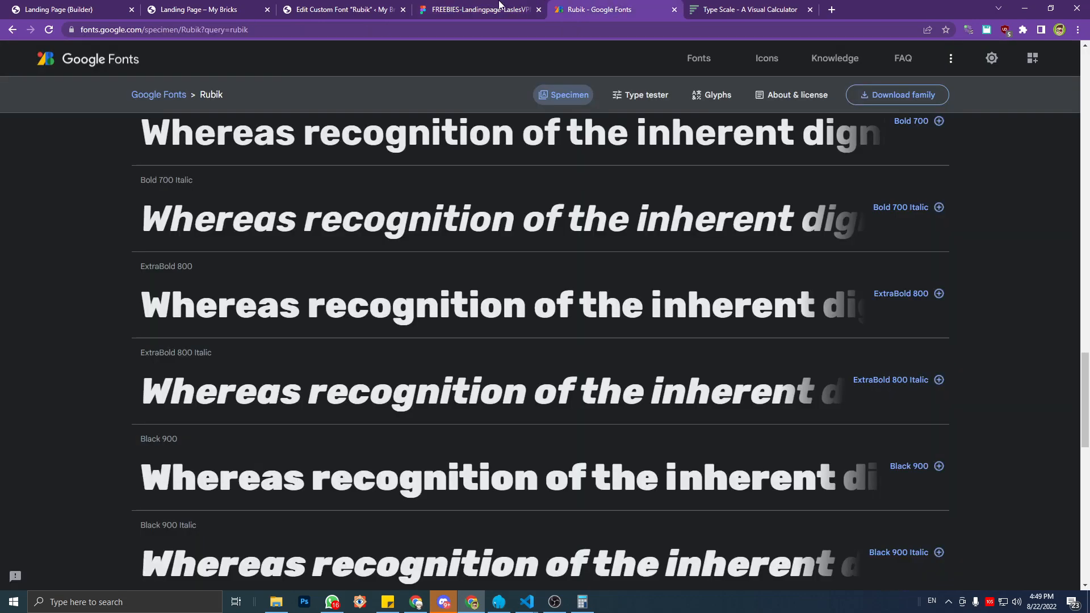
pyautogui.click(500, 4)
pyautogui.click(386, 5)
pyautogui.click(225, 5)
pyautogui.click(529, 603)
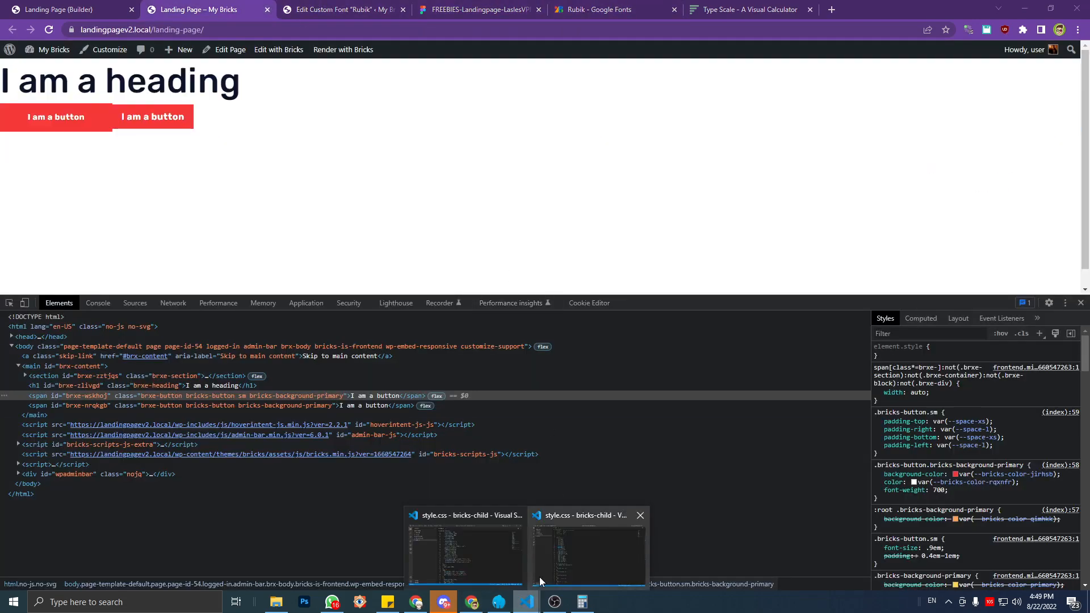
pyautogui.click(540, 581)
pyautogui.click(361, 353)
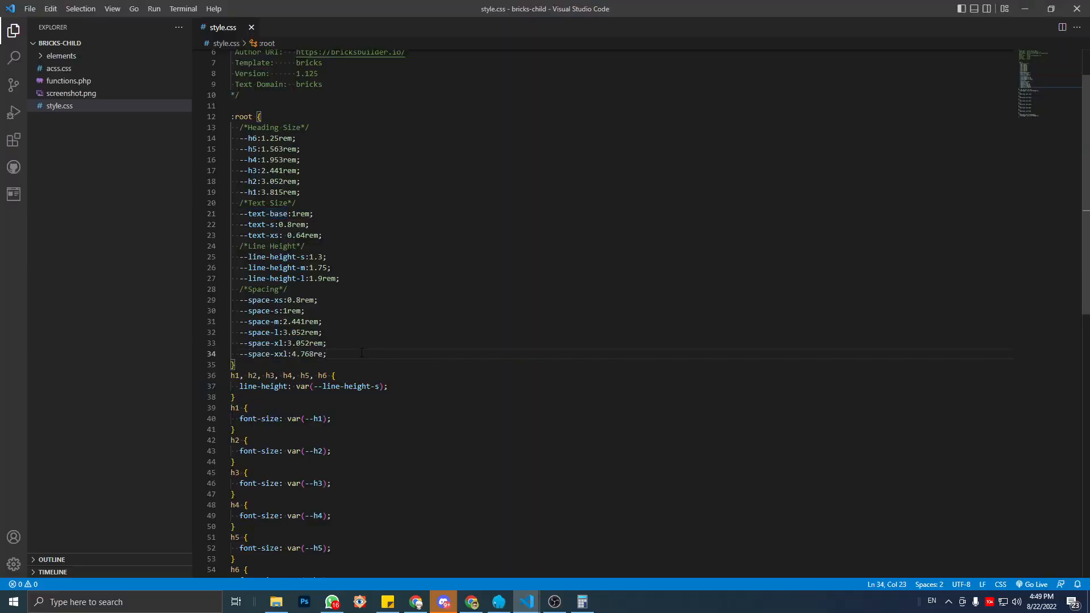
pyautogui.press('Return')
pyautogui.write('/')
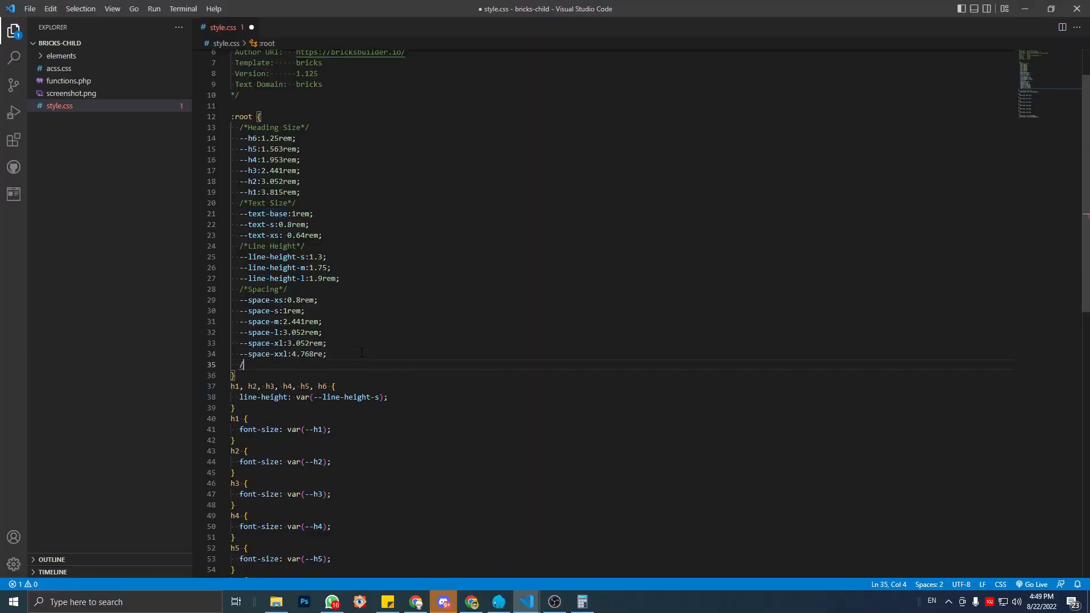
pyautogui.write('*')
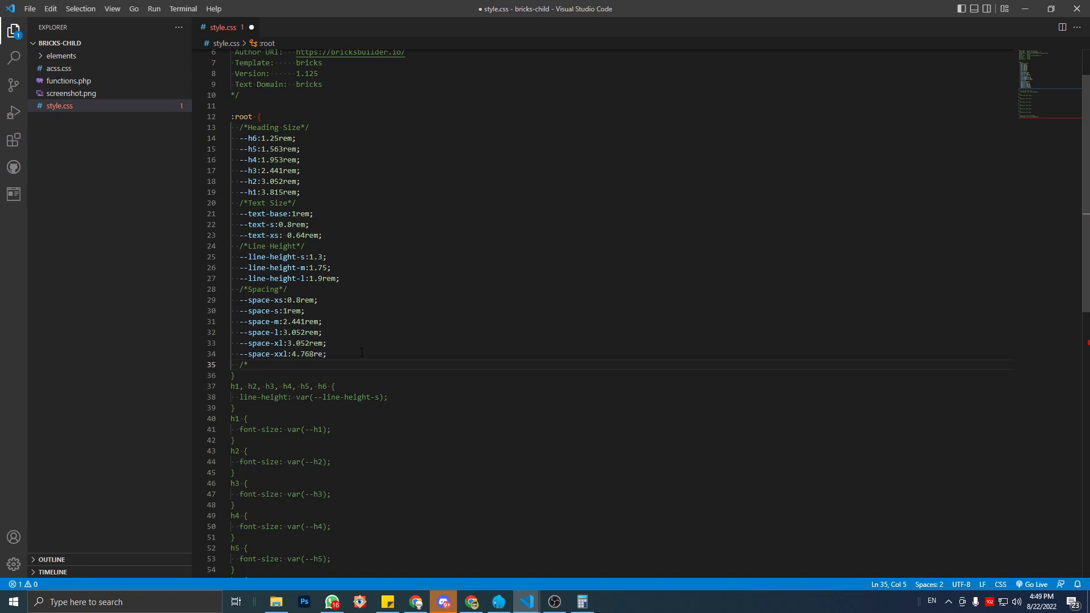
pyautogui.write('Border Radius*/')
pyautogui.press('Return')
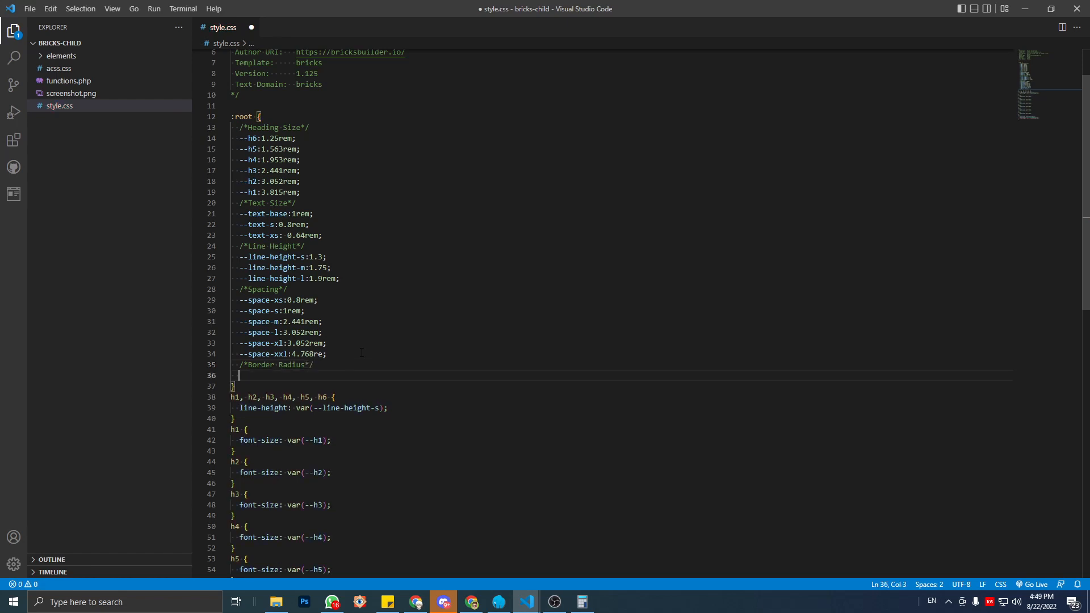
# Start a variable named --border-radius on the line under the Border Radius comment.
pyautogui.write('-b')
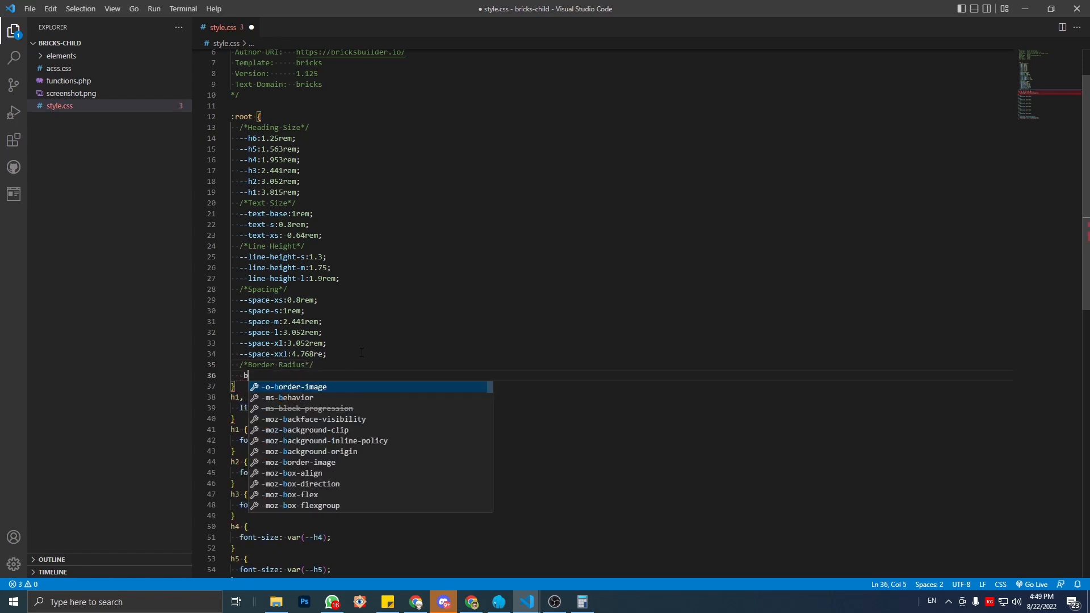
pyautogui.press('BackSpace')
pyautogui.write('radi')
pyautogui.press('BackSpace')
pyautogui.press('BackSpace')
pyautogui.press('BackSpace')
pyautogui.press('BackSpace')
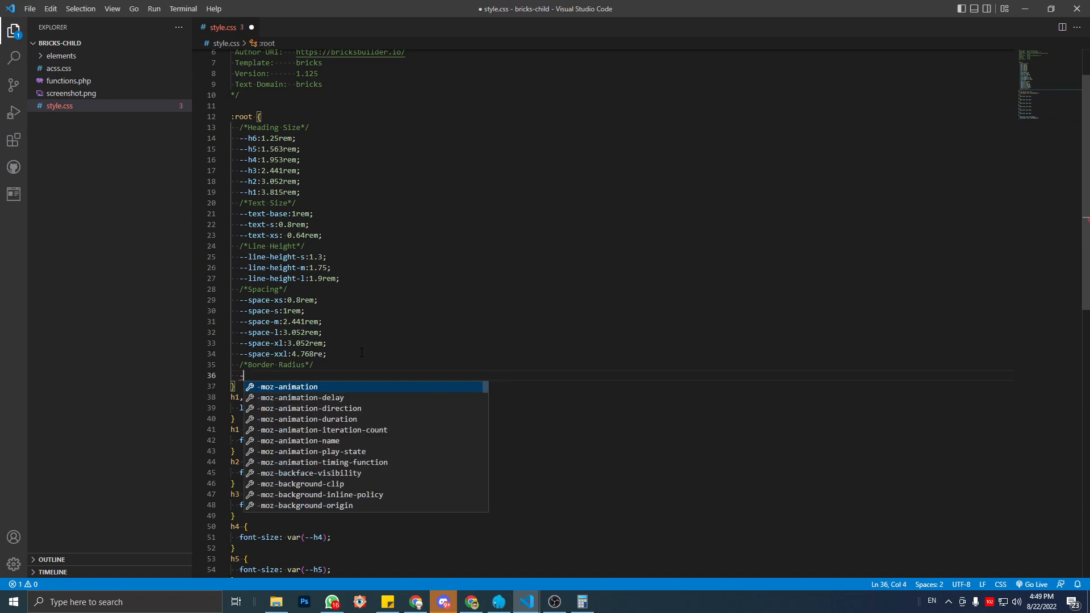
pyautogui.write('b')
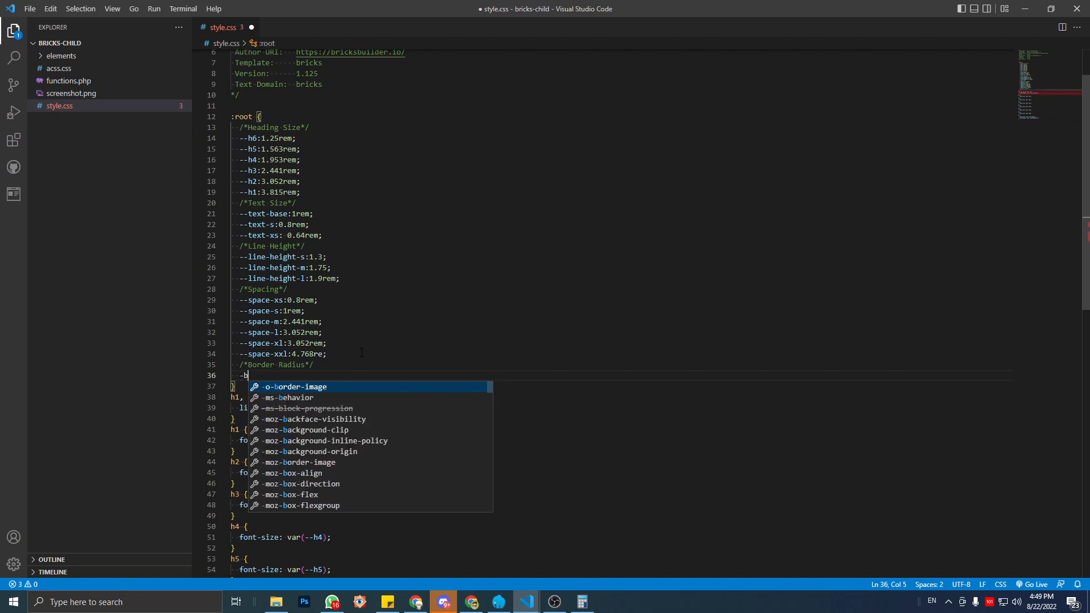
pyautogui.write('order-radi')
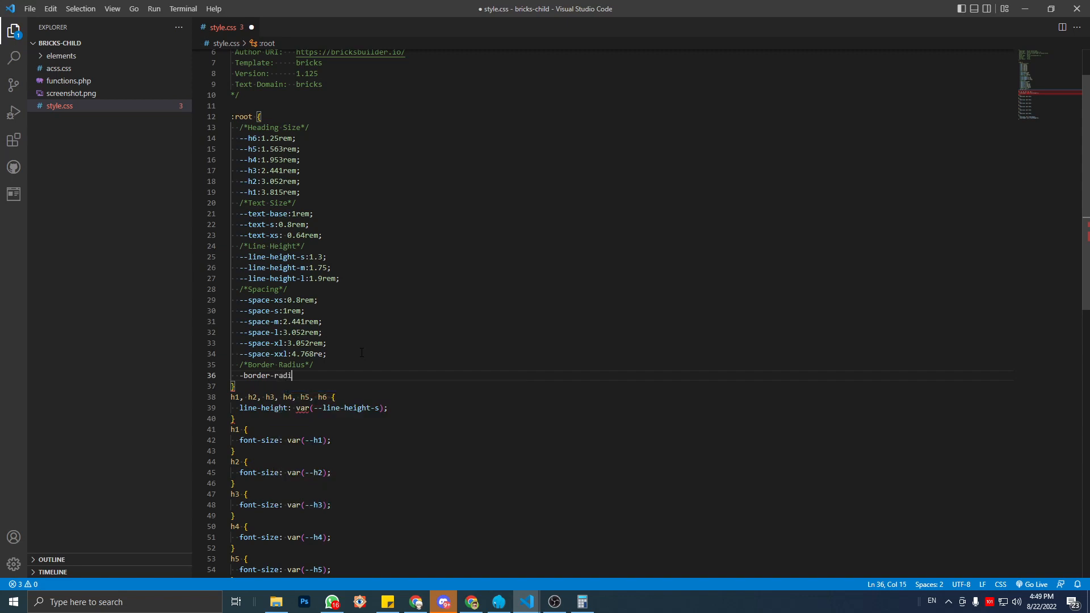
pyautogui.write('us')
pyautogui.press('Left')
pyautogui.press('Left')
pyautogui.press('Left')
pyautogui.press('Left')
pyautogui.press('Left')
pyautogui.press('Left')
pyautogui.press('Left')
pyautogui.press('Left')
pyautogui.press('Left')
pyautogui.press('Left')
pyautogui.press('Left')
pyautogui.press('Left')
pyautogui.press('Left')
pyautogui.write('-')
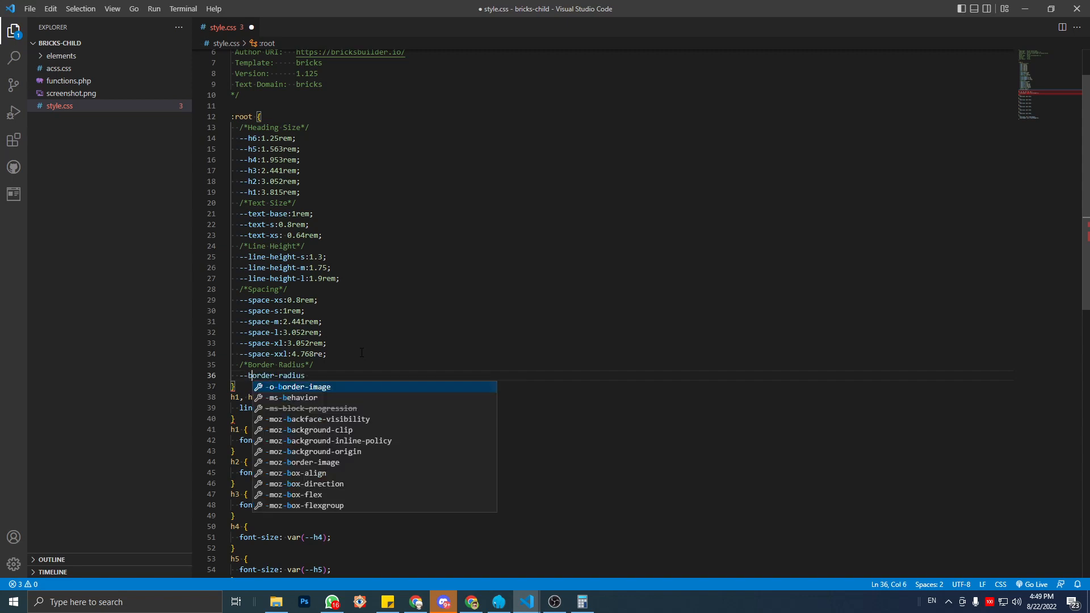
pyautogui.press('Right')
pyautogui.press('Right')
pyautogui.press('Right')
pyautogui.press('Right')
pyautogui.press('Right')
pyautogui.press('Right')
pyautogui.press('Right')
pyautogui.press('Right')
pyautogui.press('Right')
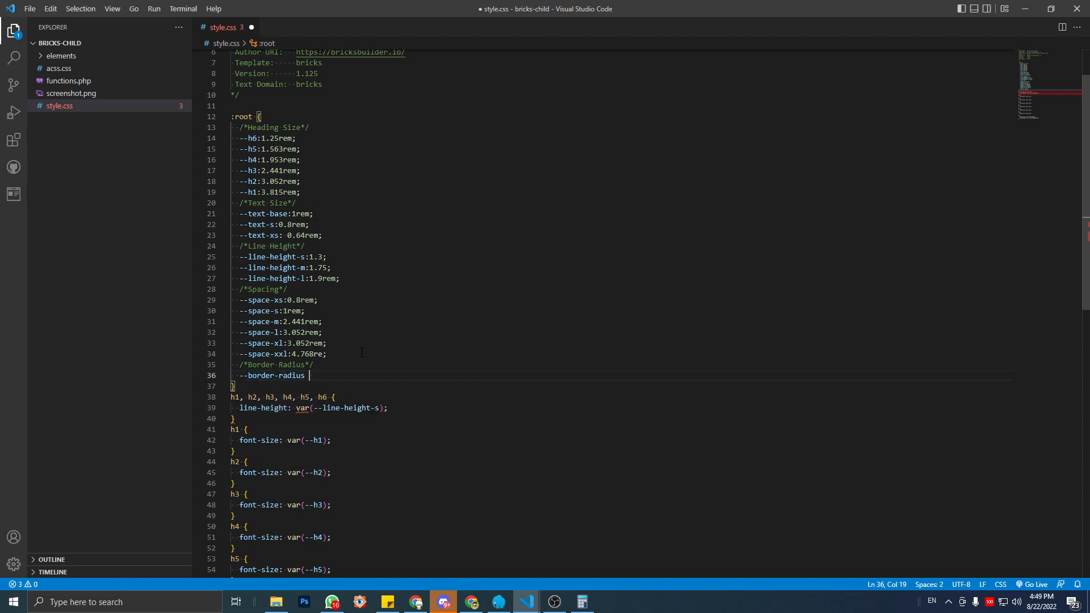
pyautogui.write('[')
pyautogui.press('Return')
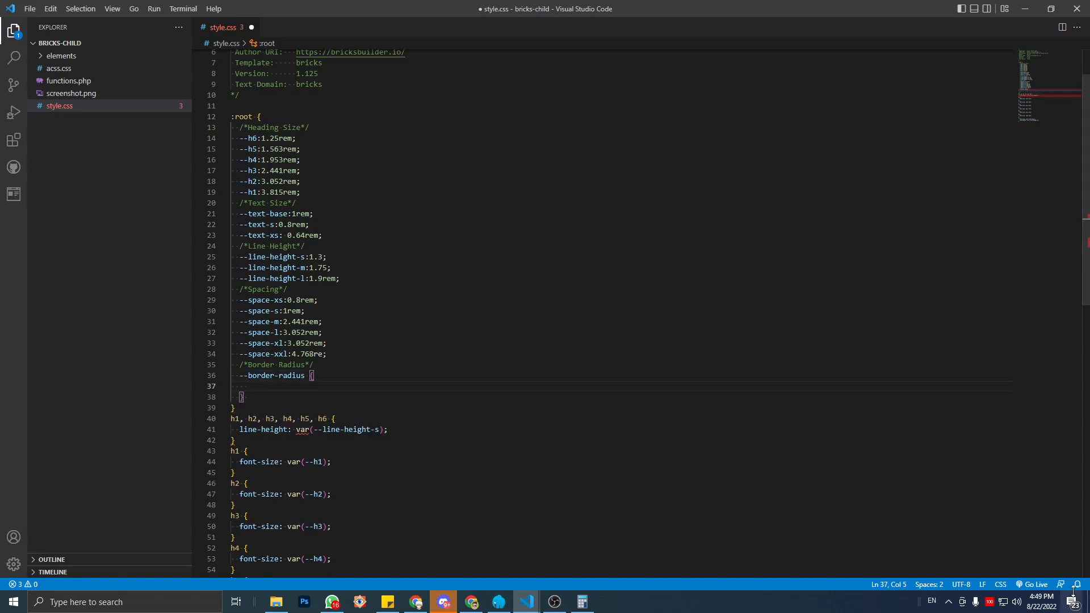
pyautogui.moveTo(230, 408); pyautogui.dragTo(230, 386)
pyautogui.press('BackSpace')
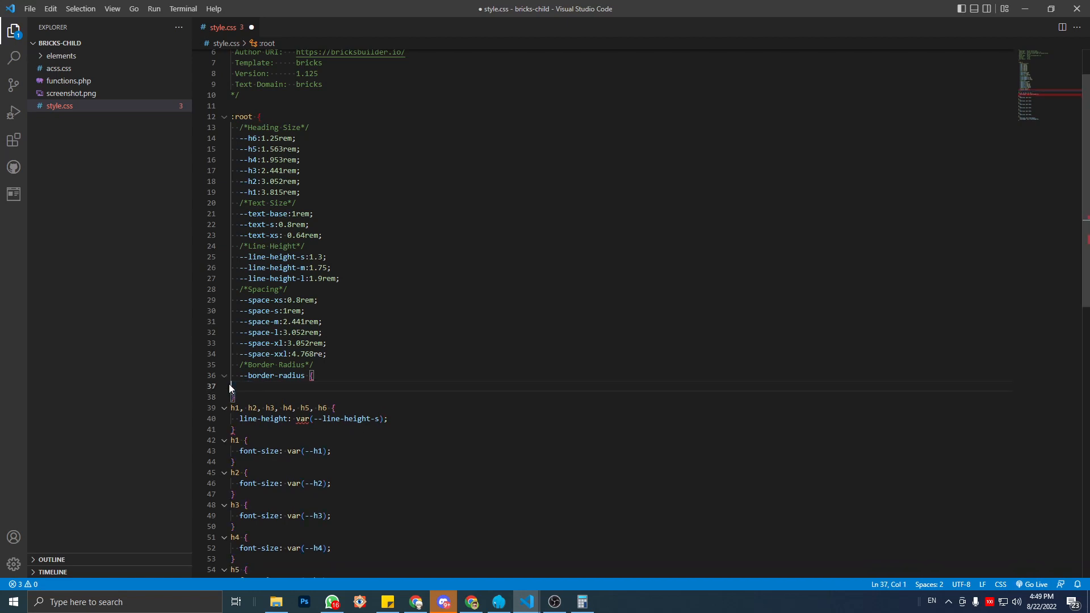
pyautogui.press('Left')
pyautogui.press('BackSpace')
pyautogui.press('BackSpace')
# Complete the variable as --border-radius-100:100%; and save style.css.
pyautogui.write('-100:')
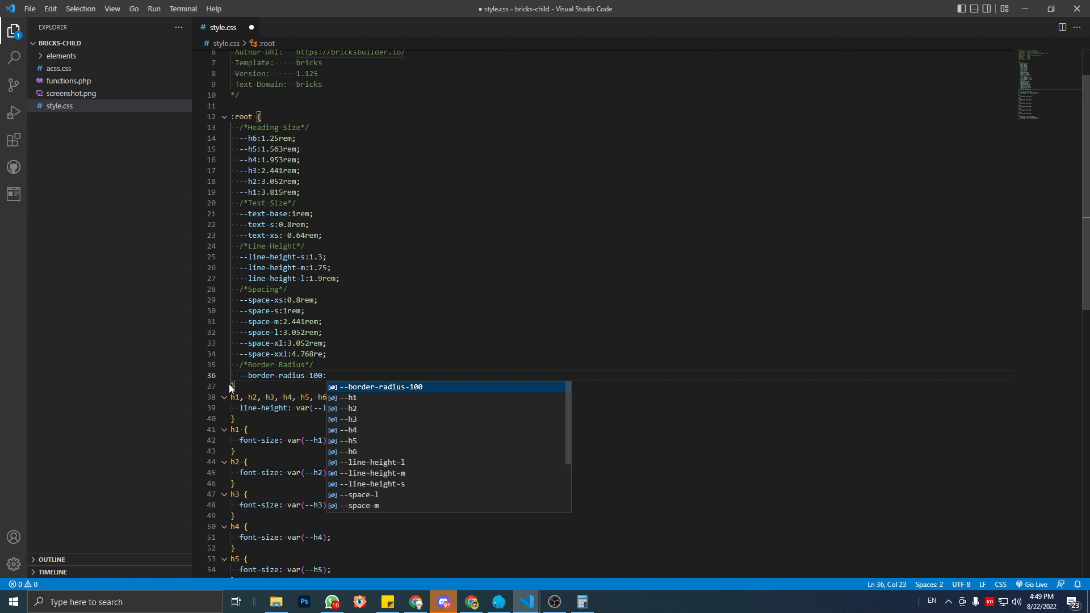
pyautogui.press('Left')
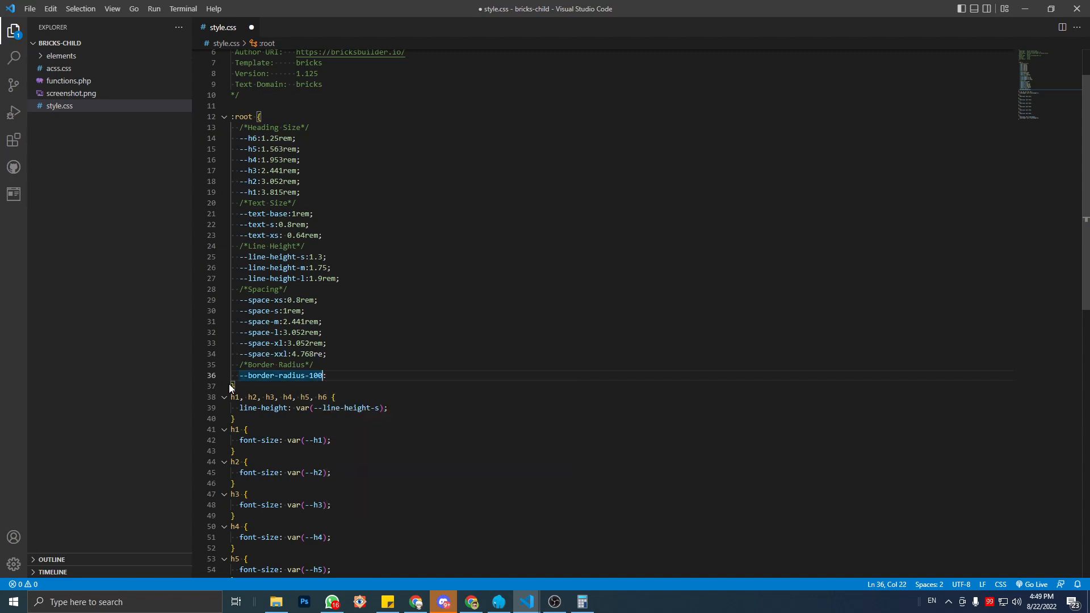
pyautogui.press('Right')
pyautogui.write('100%;')
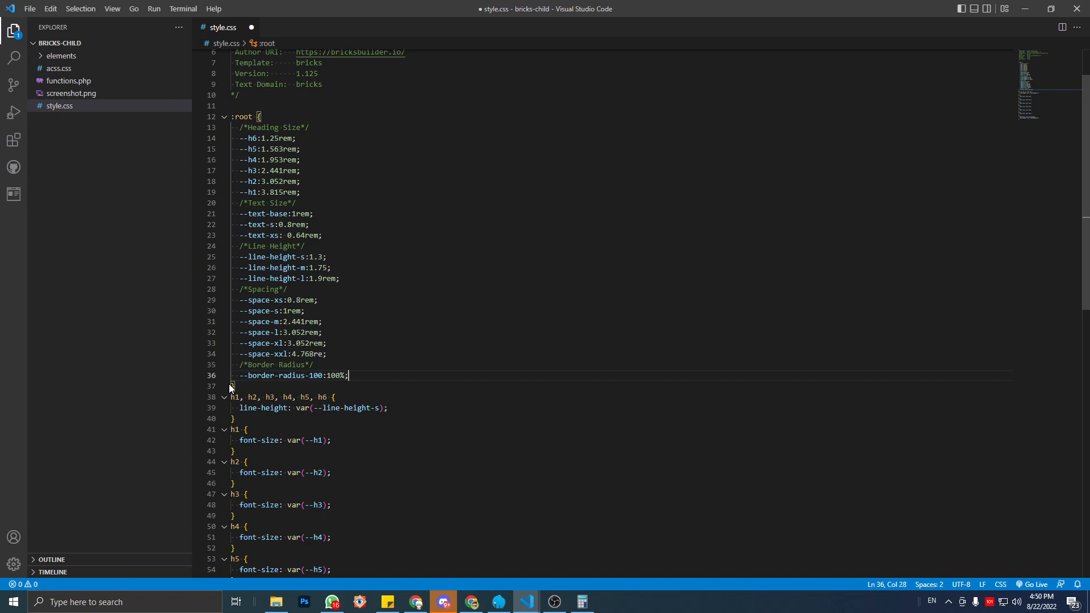
pyautogui.hotkey('ctrl', 's')
# Copy the --border-radius-100 variable name from style.css and return to the Bricks builder.
pyautogui.click(322, 376)
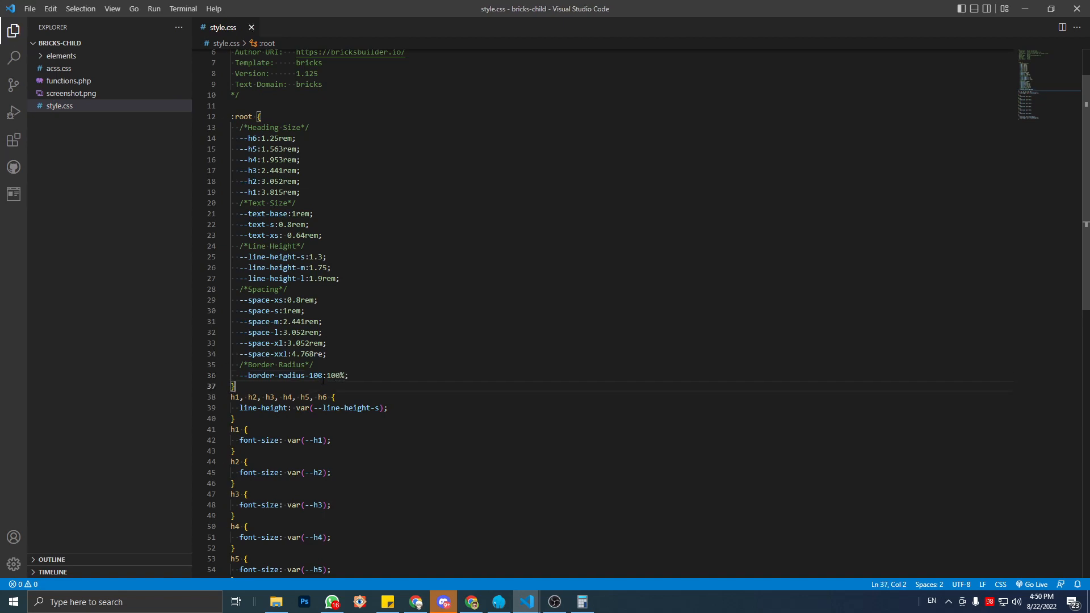
pyautogui.hotkey('ctrl', 'shift', 'Left')
pyautogui.hotkey('ctrl', 'shift', 'Left')
pyautogui.hotkey('ctrl', 'shift', 'Left')
pyautogui.hotkey('ctrl', 'shift', 'Left')
pyautogui.hotkey('ctrl', 'c')
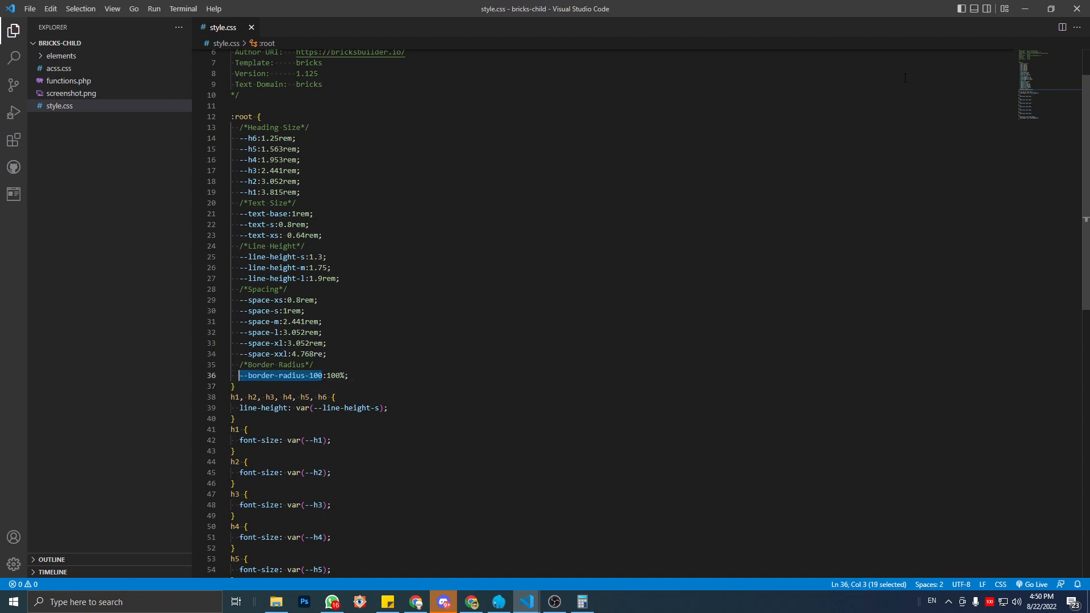
pyautogui.hotkey('alt', 'Tab')
pyautogui.click(104, 7)
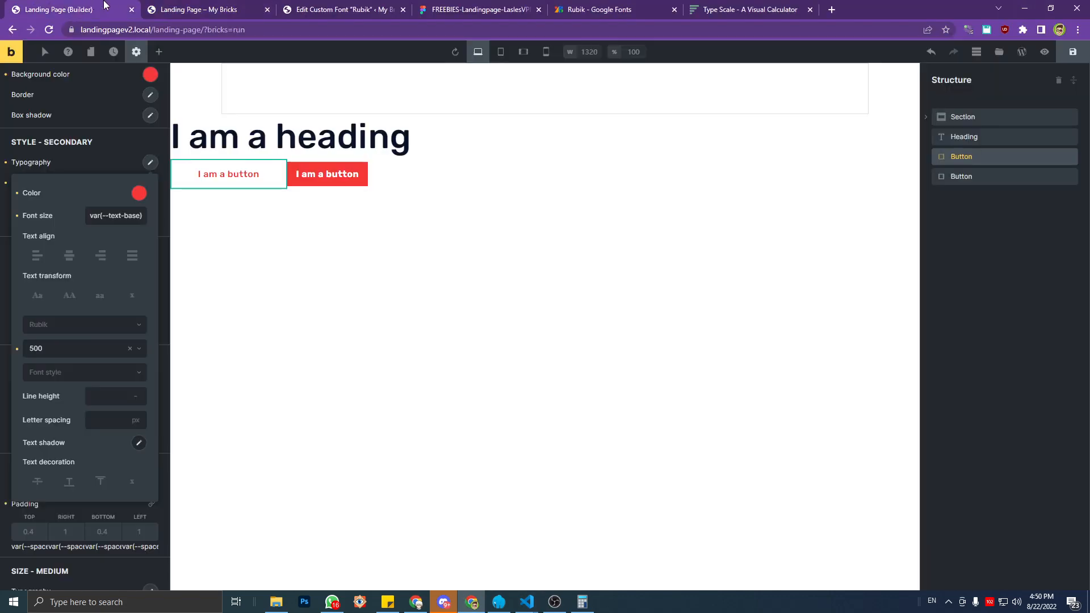
# Set the Secondary button style's border radius to var(--border-radius-100) on all corners and save the page.
pyautogui.click(149, 163)
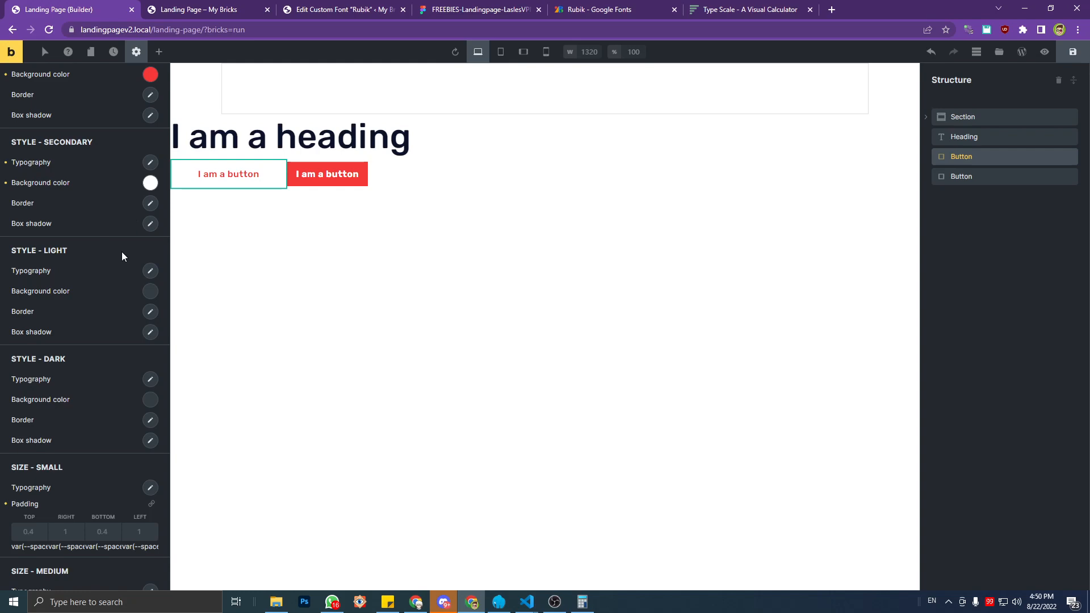
pyautogui.scroll(-1, 103, 358)
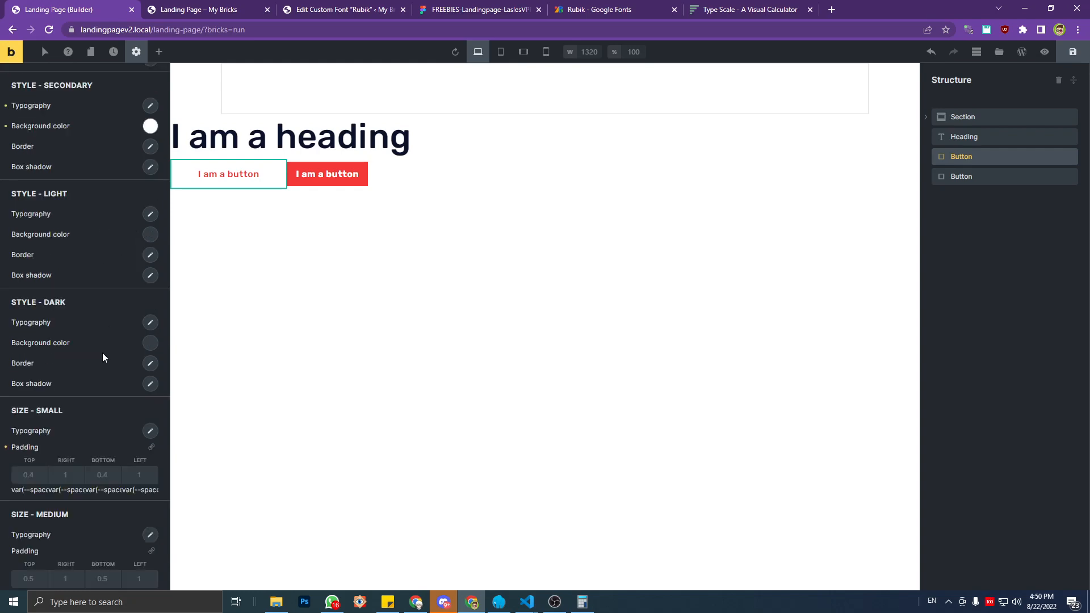
pyautogui.scroll(-5, 103, 357)
pyautogui.scroll(6, 103, 359)
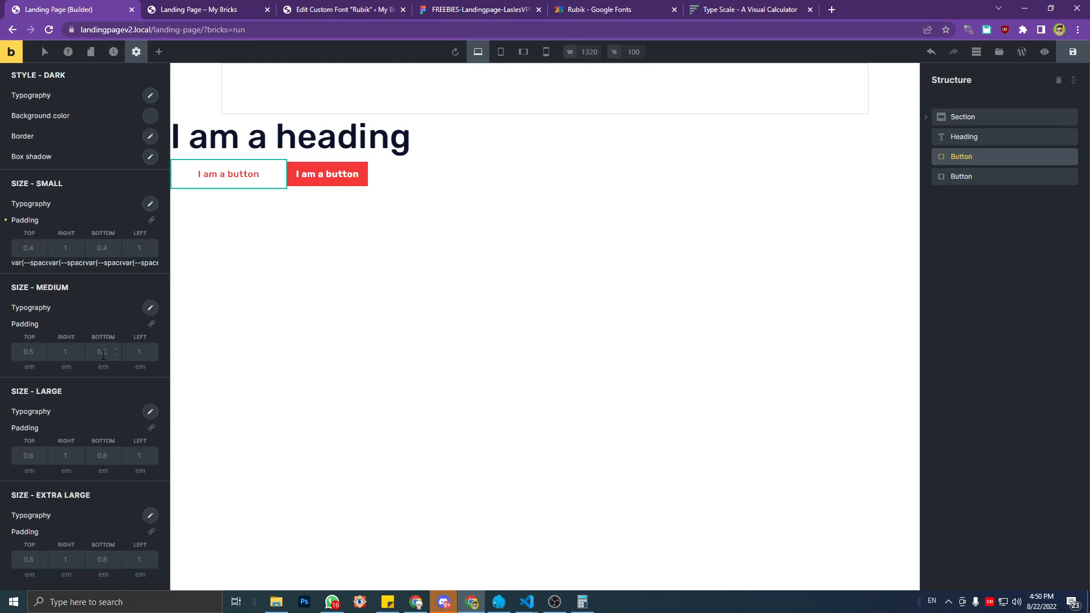
pyautogui.scroll(-4, 102, 357)
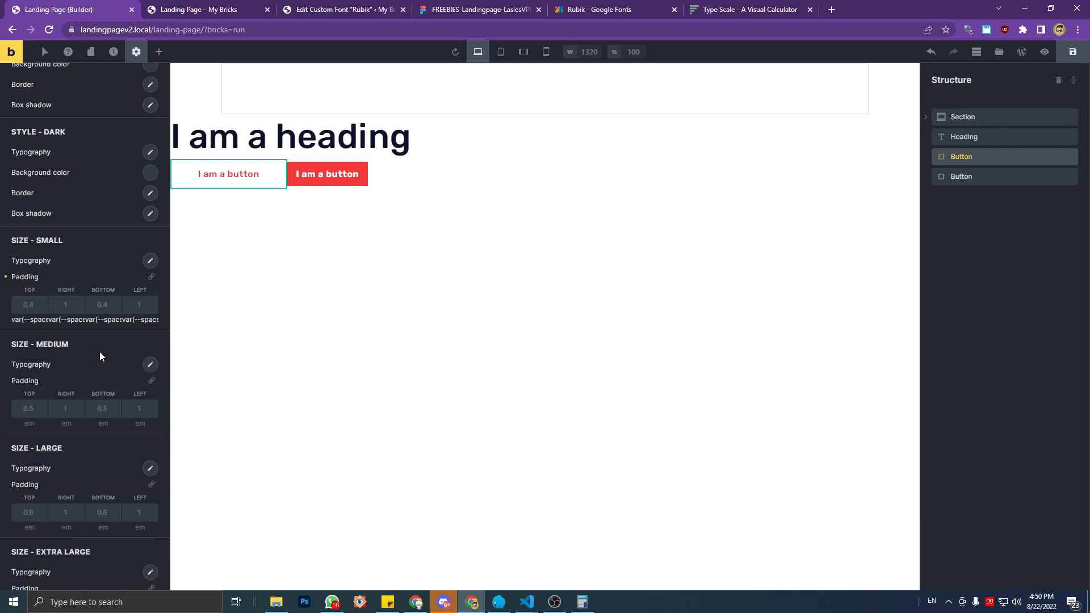
pyautogui.scroll(-4, 100, 352)
pyautogui.scroll(7, 100, 352)
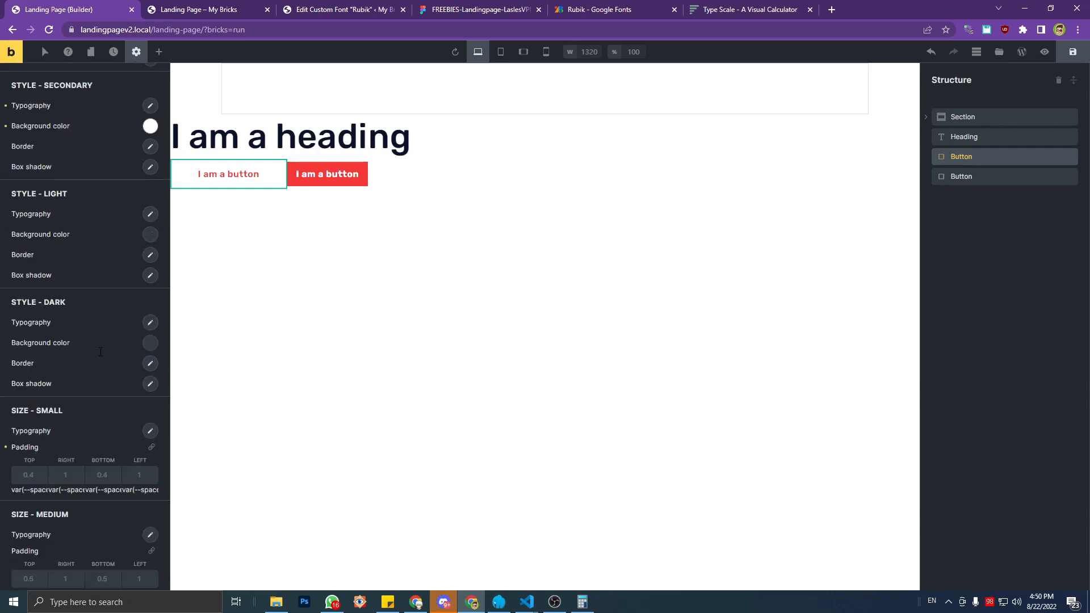
pyautogui.scroll(1, 100, 352)
pyautogui.click(150, 204)
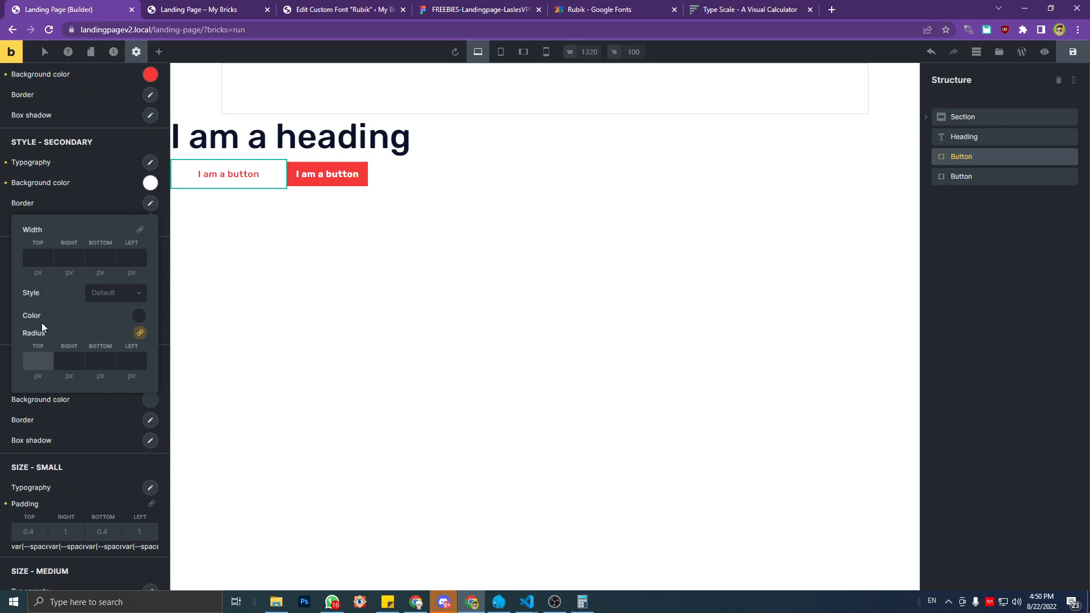
pyautogui.write('ca')
pyautogui.press('BackSpace')
pyautogui.press('BackSpace')
pyautogui.write('var(')
pyautogui.hotkey('ctrl', 'v')
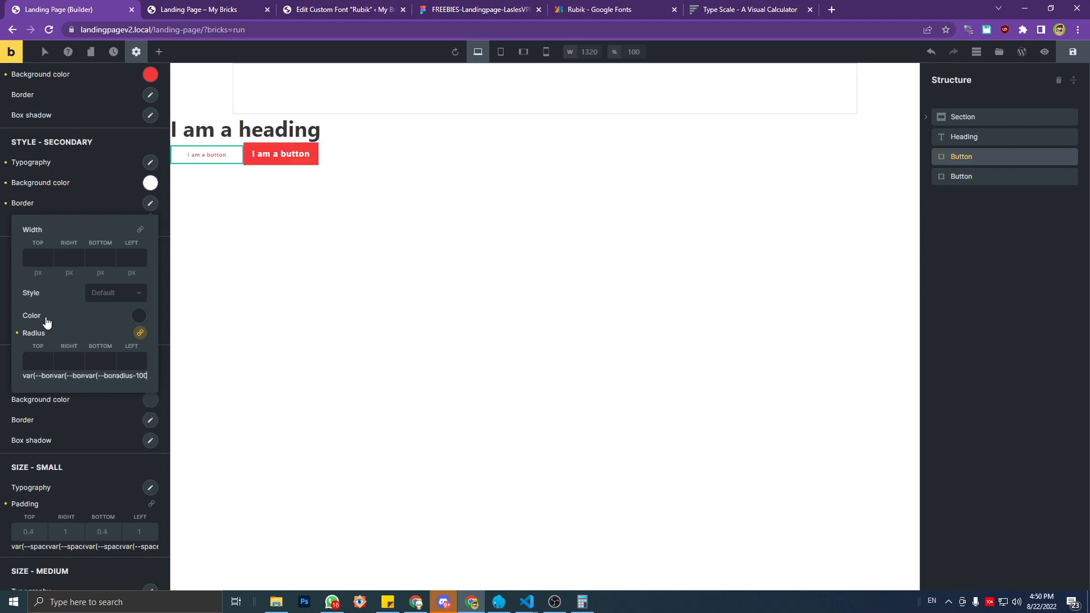
pyautogui.write(')')
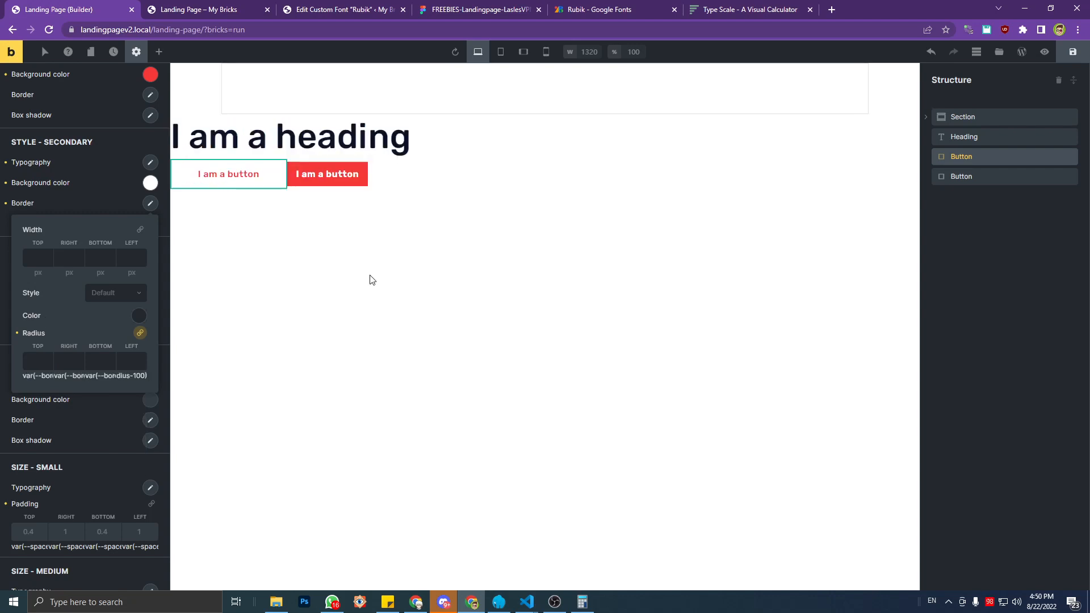
pyautogui.click(1073, 52)
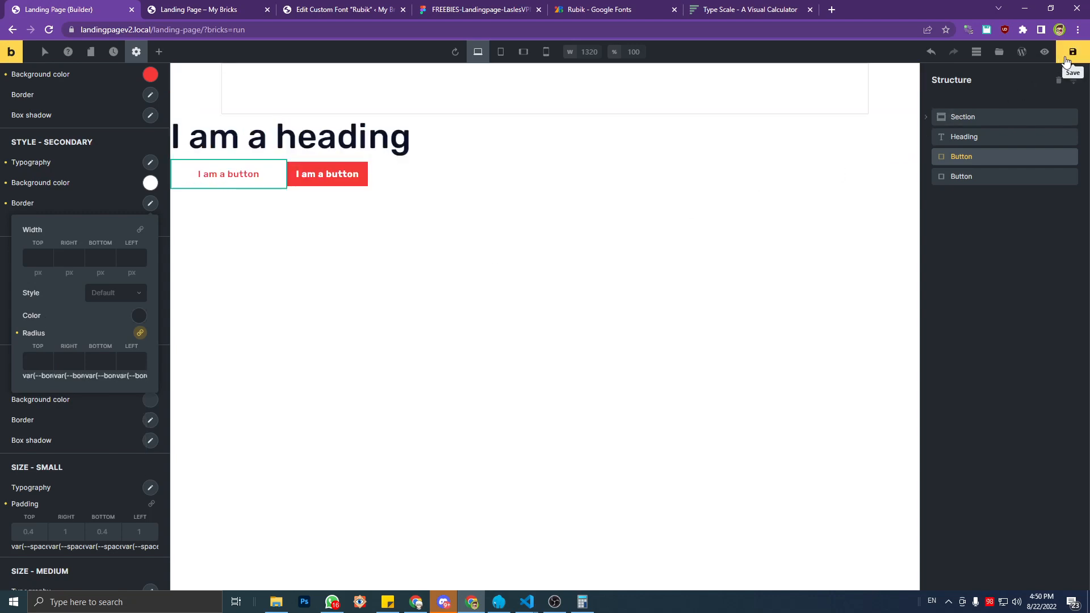
# Reload the live landing page and examine the first button's applied CSS rules in the page inspector.
pyautogui.click(245, 8)
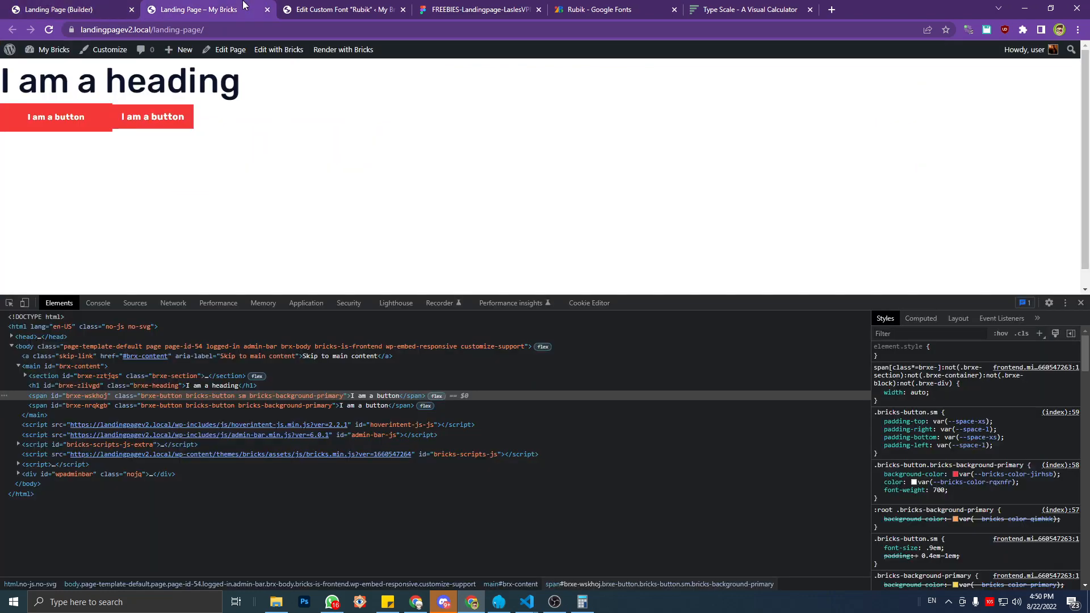
pyautogui.press('F5')
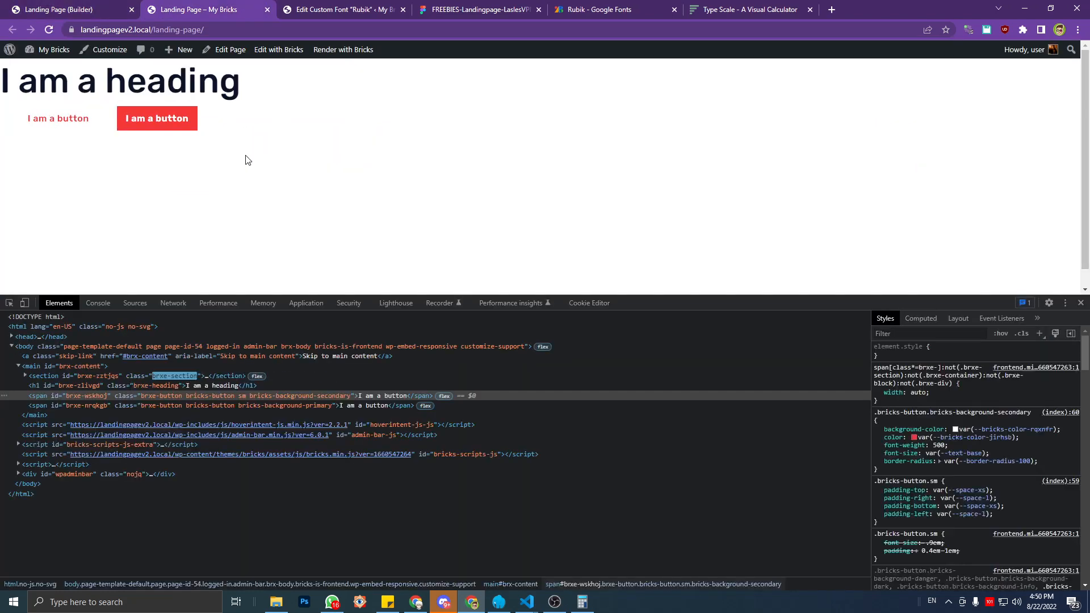
pyautogui.click(145, 397)
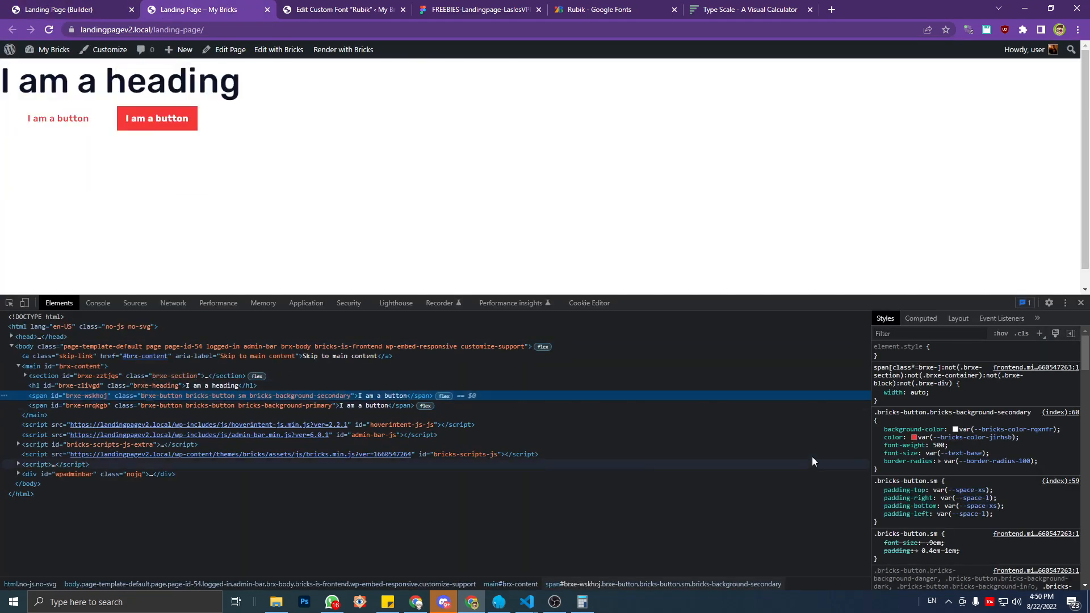
pyautogui.click(973, 465)
pyautogui.scroll(5, 977, 454)
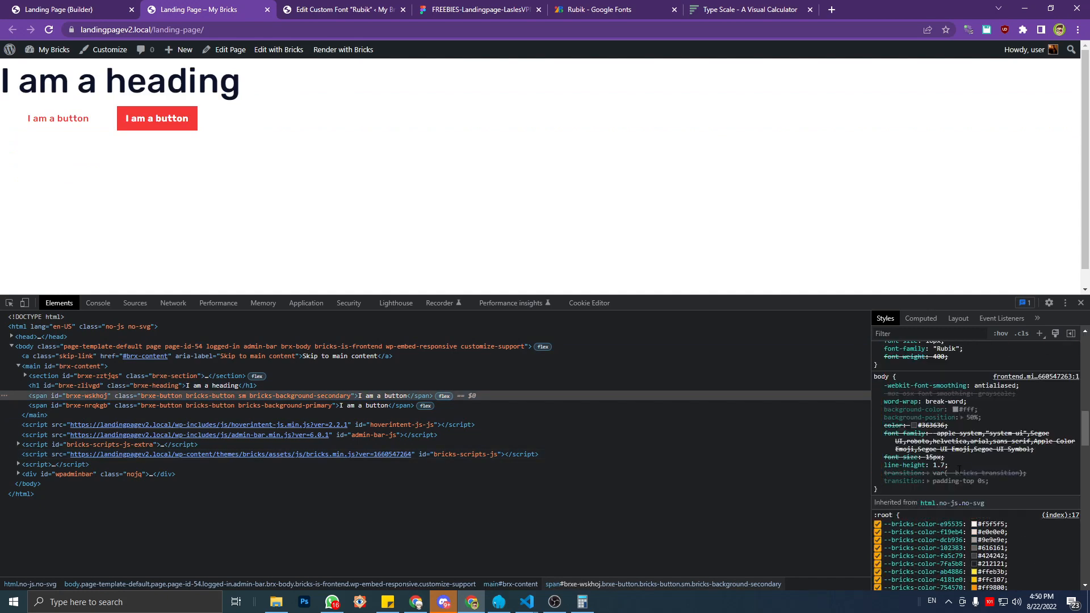
# In the Bricks builder, give the Secondary button style a 1 px solid red #f53838 border on all sides and save the page.
pyautogui.click(102, 8)
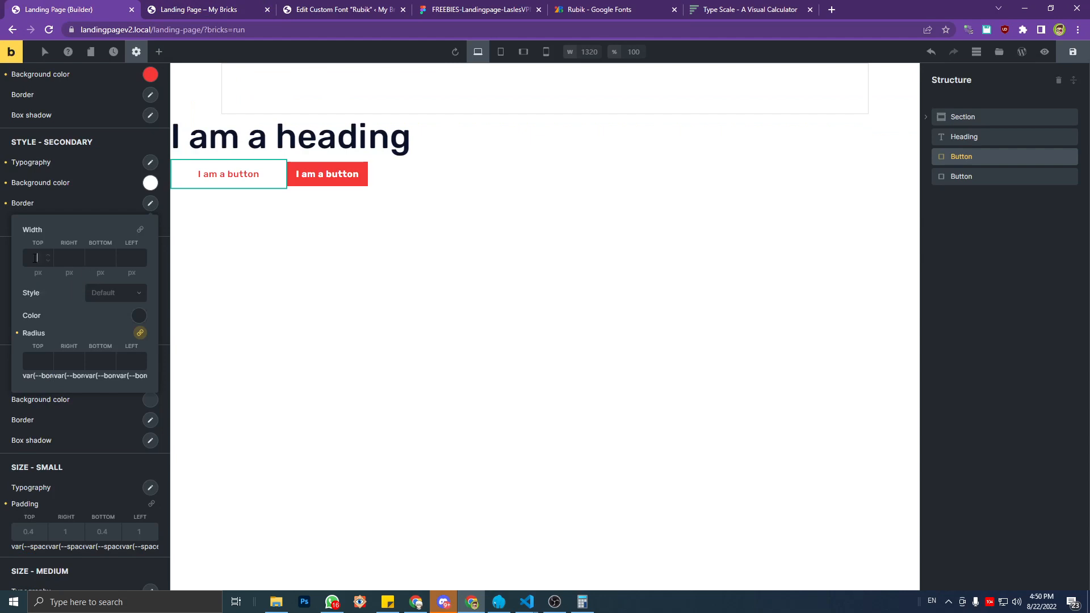
pyautogui.click(140, 229)
pyautogui.click(134, 293)
pyautogui.click(110, 346)
pyautogui.click(139, 316)
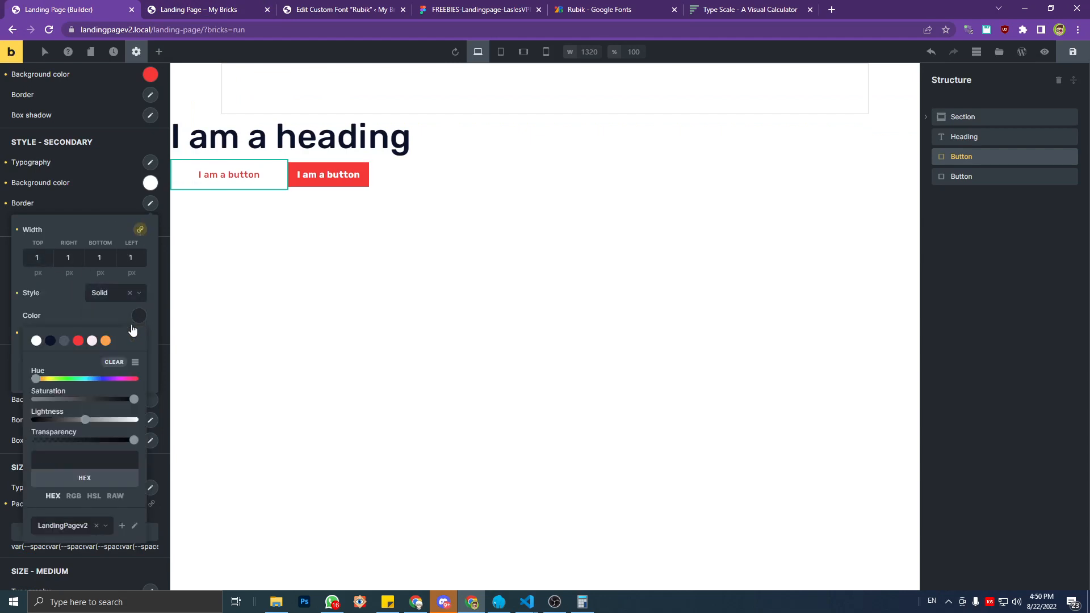
pyautogui.click(79, 341)
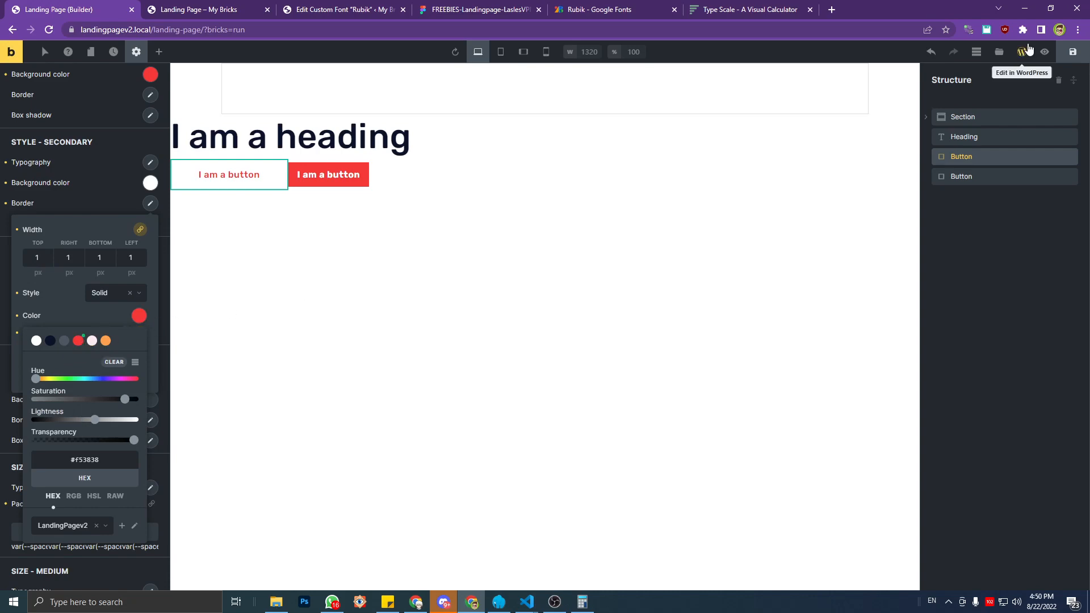
pyautogui.click(1073, 52)
# Reload the live landing page and inspect the first button's border.
pyautogui.click(147, 6)
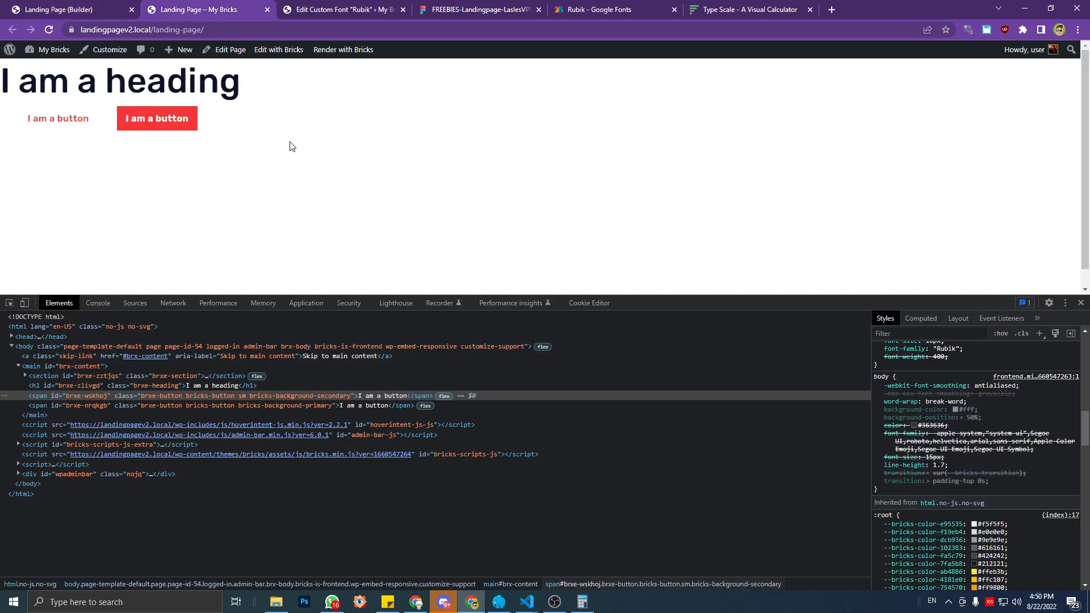
pyautogui.press('F5')
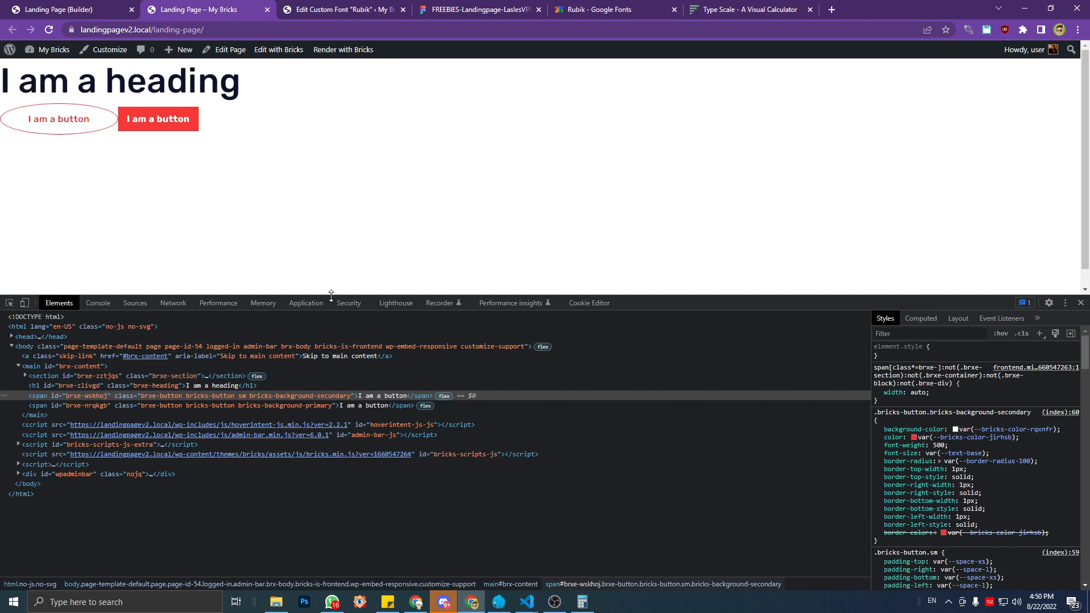
pyautogui.click(358, 397)
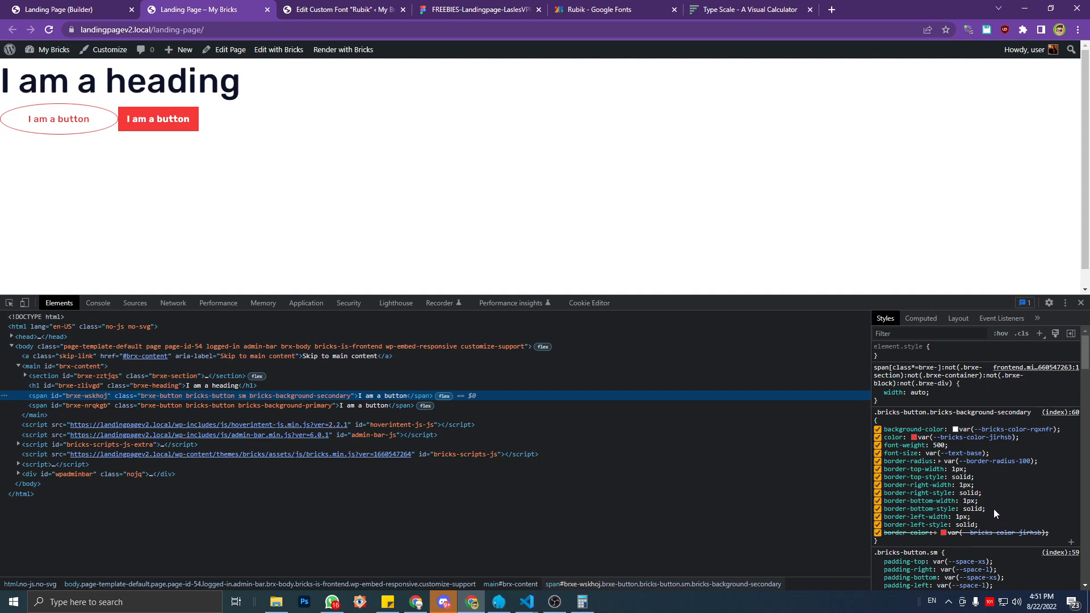
# Try border-radius values of 50%, 50rem and 25% on the secondary button's rule in the page inspector.
pyautogui.click(988, 461)
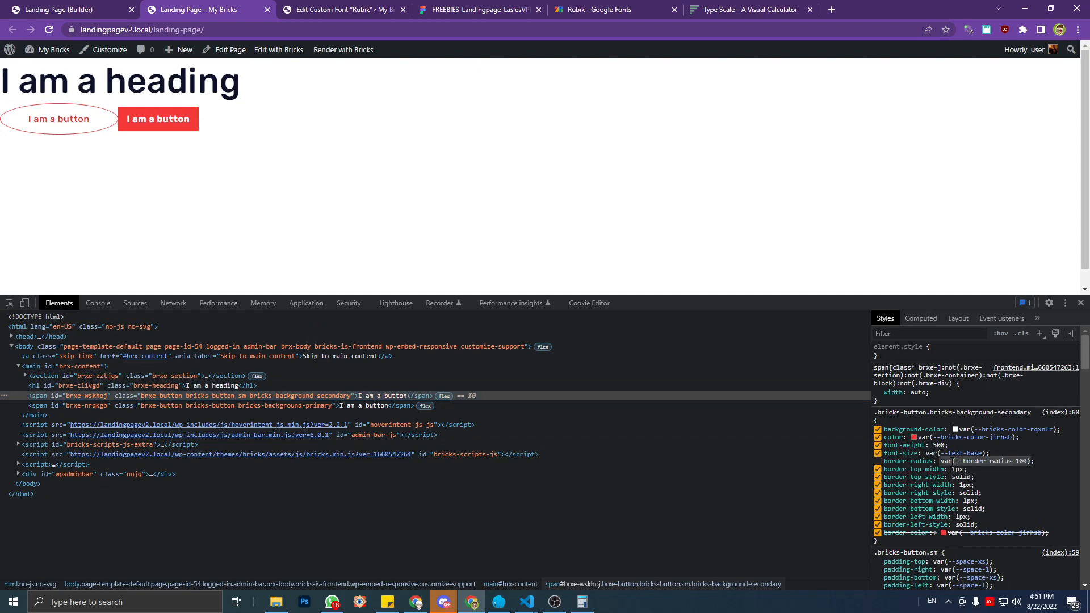
pyautogui.write('50%')
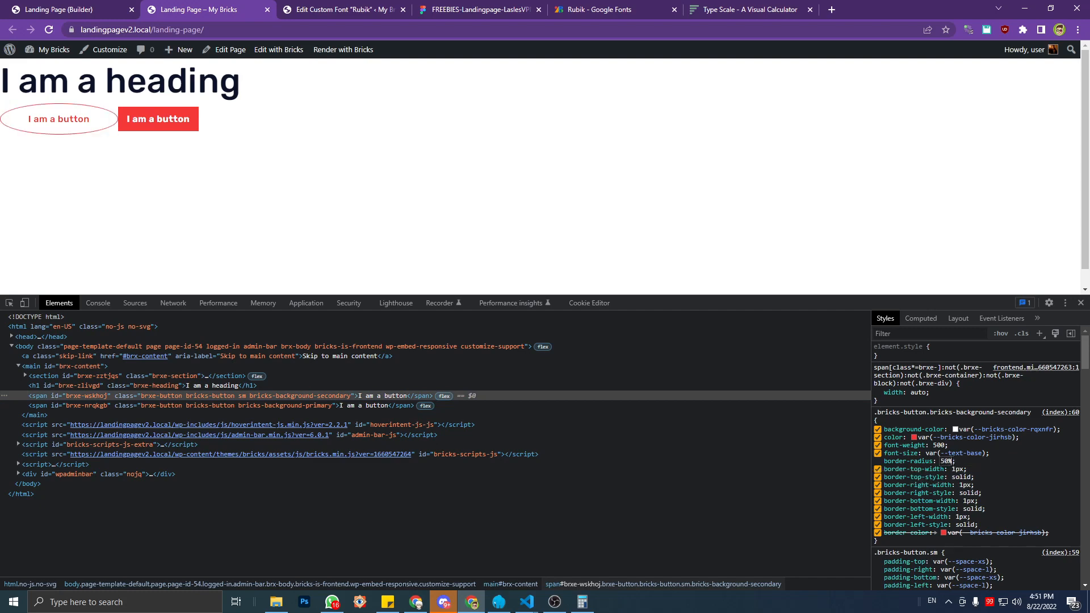
pyautogui.write('50rem')
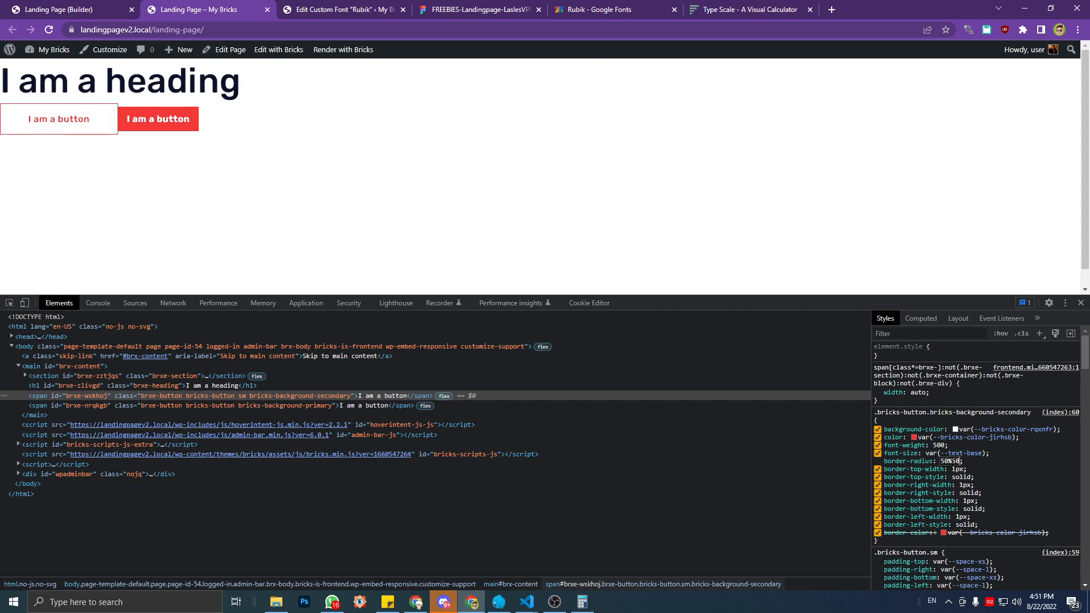
pyautogui.press('BackSpace')
pyautogui.press('BackSpace')
pyautogui.press('BackSpace')
pyautogui.press('BackSpace')
pyautogui.press('BackSpace')
pyautogui.press('BackSpace')
pyautogui.press('BackSpace')
pyautogui.press('BackSpace')
pyautogui.write('25%')
pyautogui.press('BackSpace')
pyautogui.press('BackSpace')
pyautogui.press('BackSpace')
# Check the Sign Up button's radius in the Figma design and convert it to rem by calculating 50 ÷ 16 in Calculator.
pyautogui.click(481, 9)
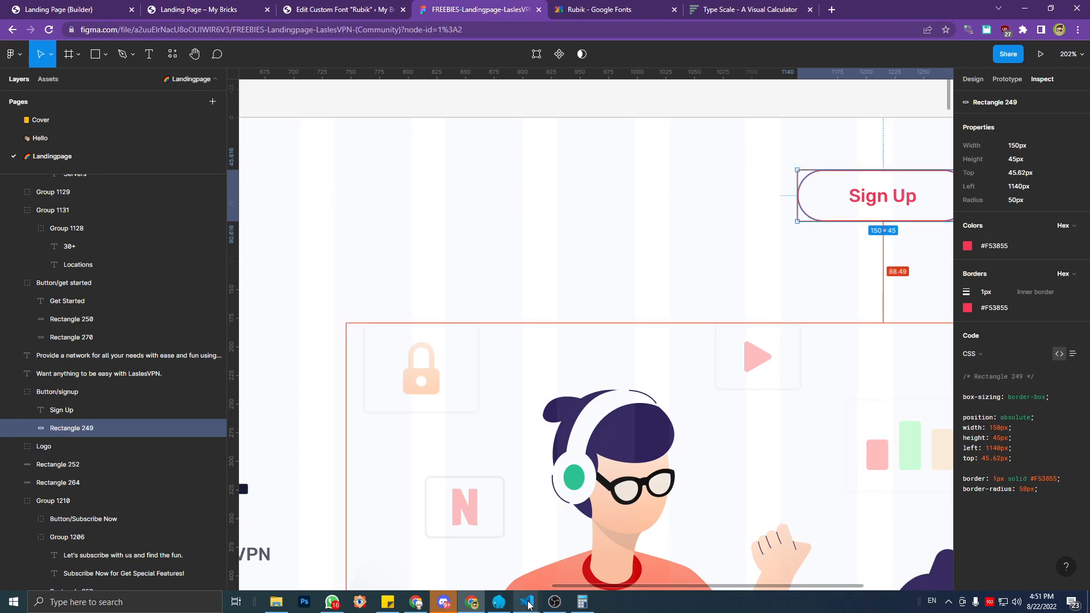
pyautogui.moveTo(527, 601)
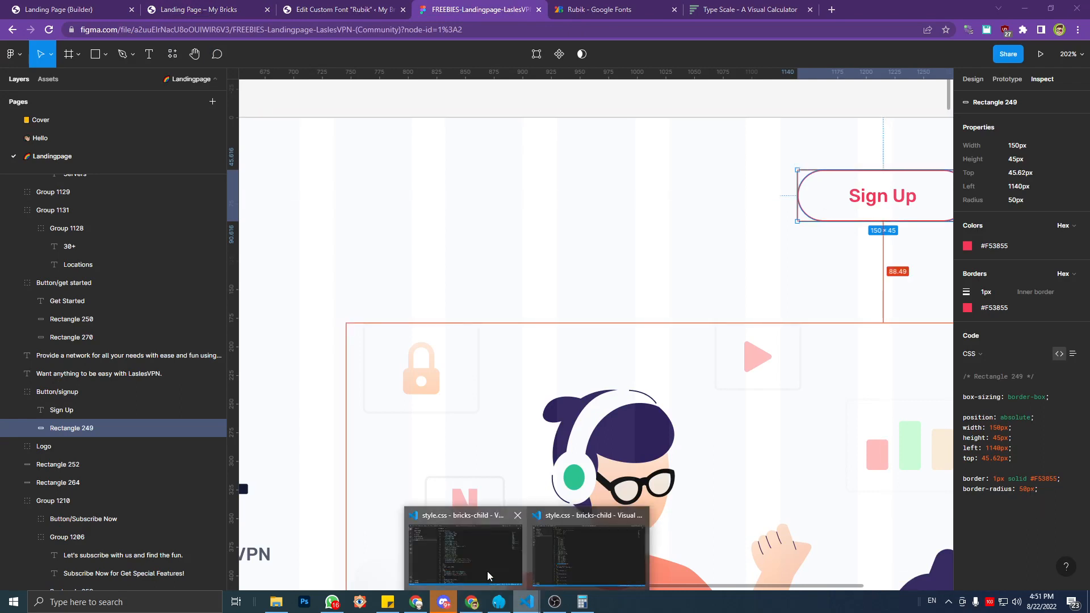
pyautogui.click(582, 602)
pyautogui.click(676, 230)
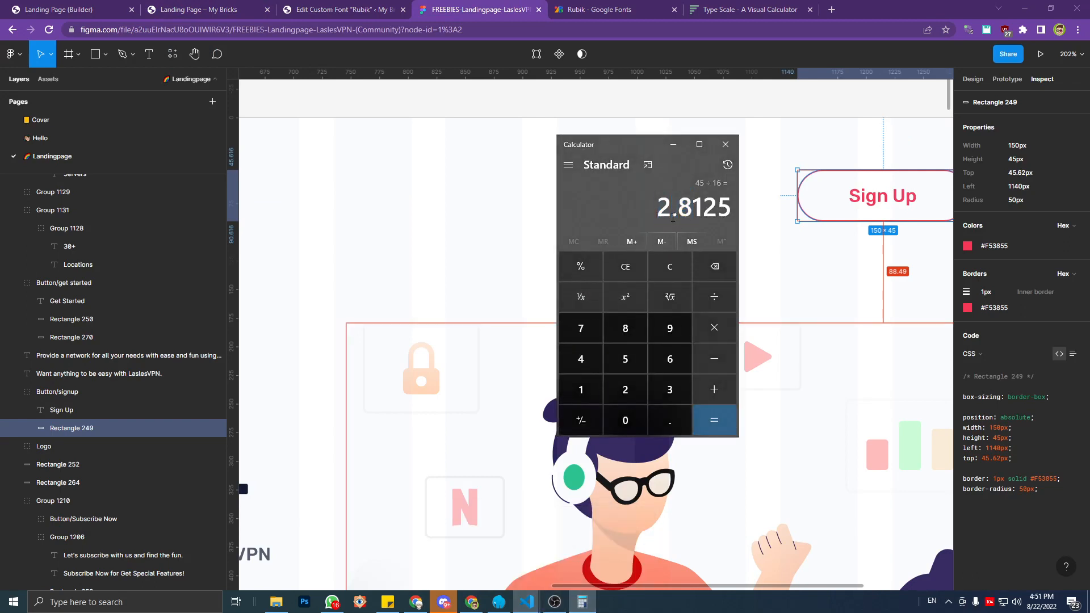
pyautogui.click(667, 263)
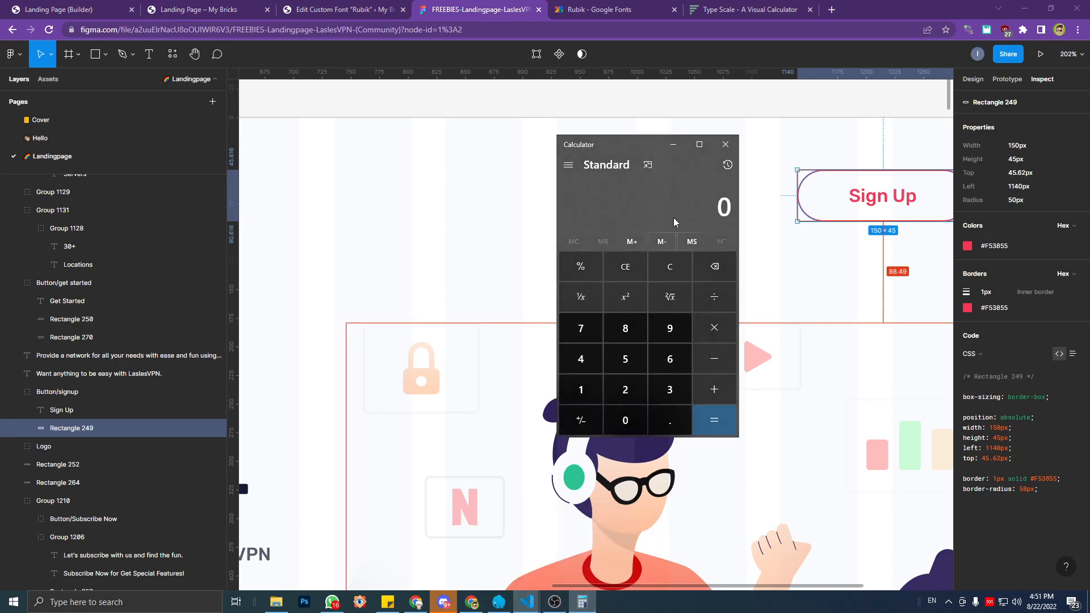
pyautogui.write('50')
pyautogui.click(714, 296)
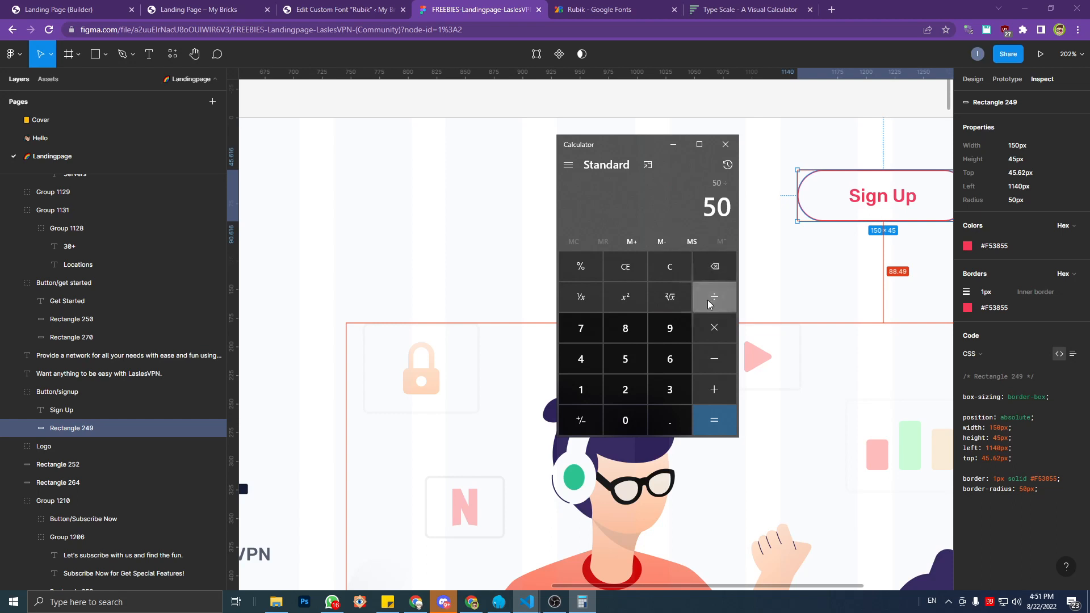
pyautogui.click(579, 389)
pyautogui.click(663, 364)
pyautogui.click(713, 420)
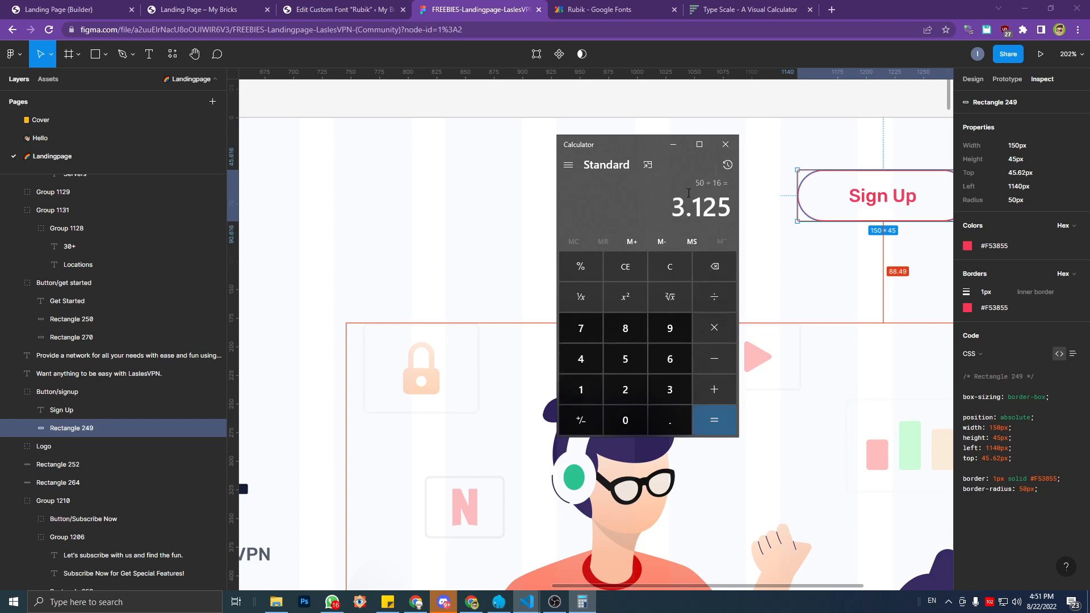
pyautogui.moveTo(673, 206); pyautogui.dragTo(702, 207)
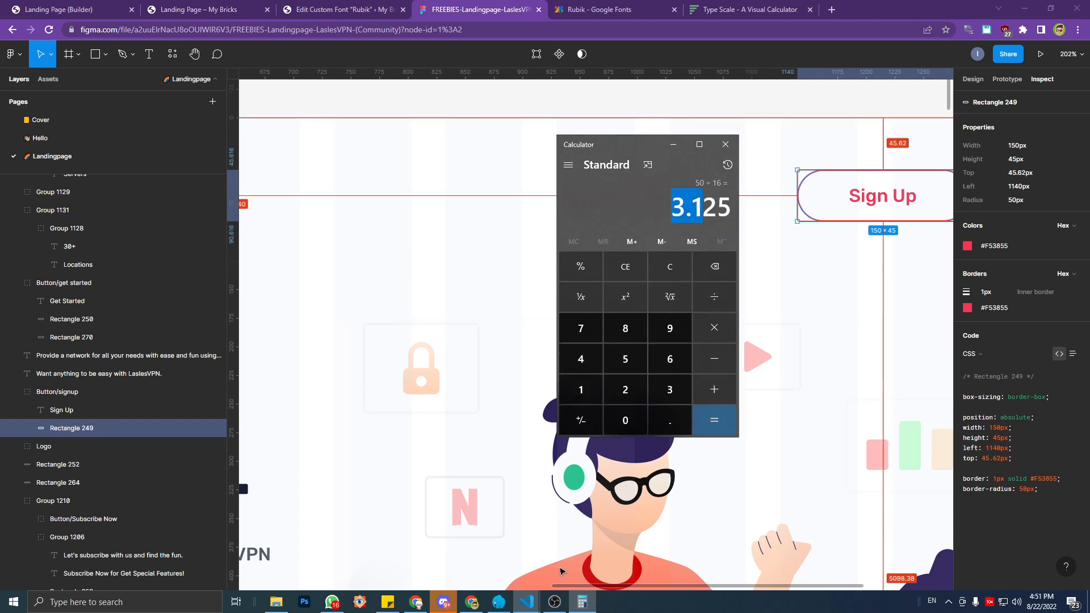
# Switch to the Visual Studio Code window where style.css shows the :root variables.
pyautogui.click(526, 602)
pyautogui.click(492, 563)
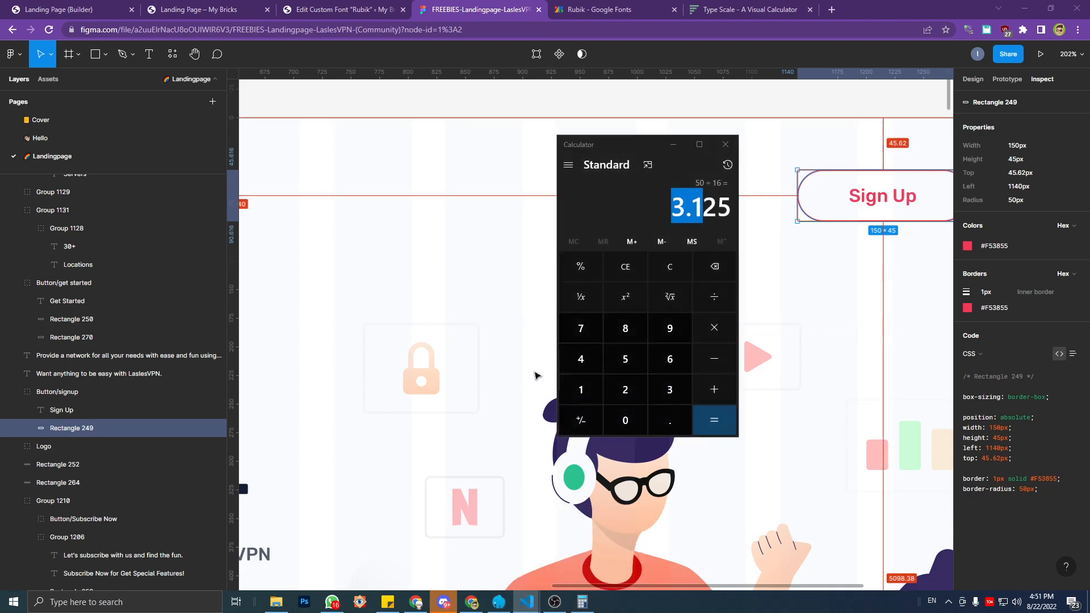
pyautogui.click(531, 599)
pyautogui.click(591, 554)
pyautogui.click(319, 190)
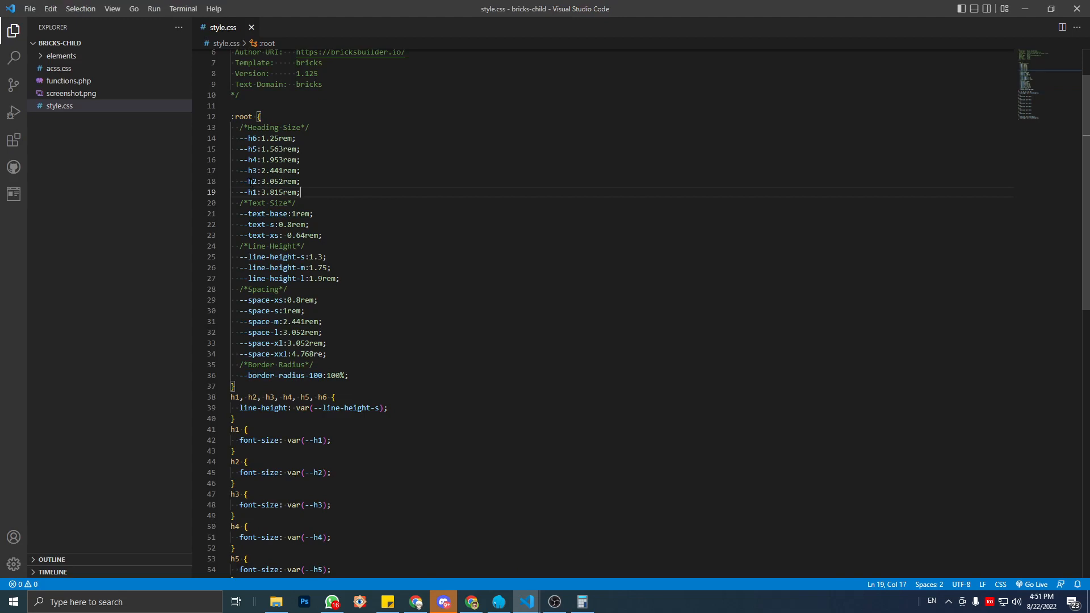
# Add an empty variable --border-radius-x:; on a new line below --border-radius-100 and open another line beneath it.
pyautogui.click(354, 374)
pyautogui.press('Return')
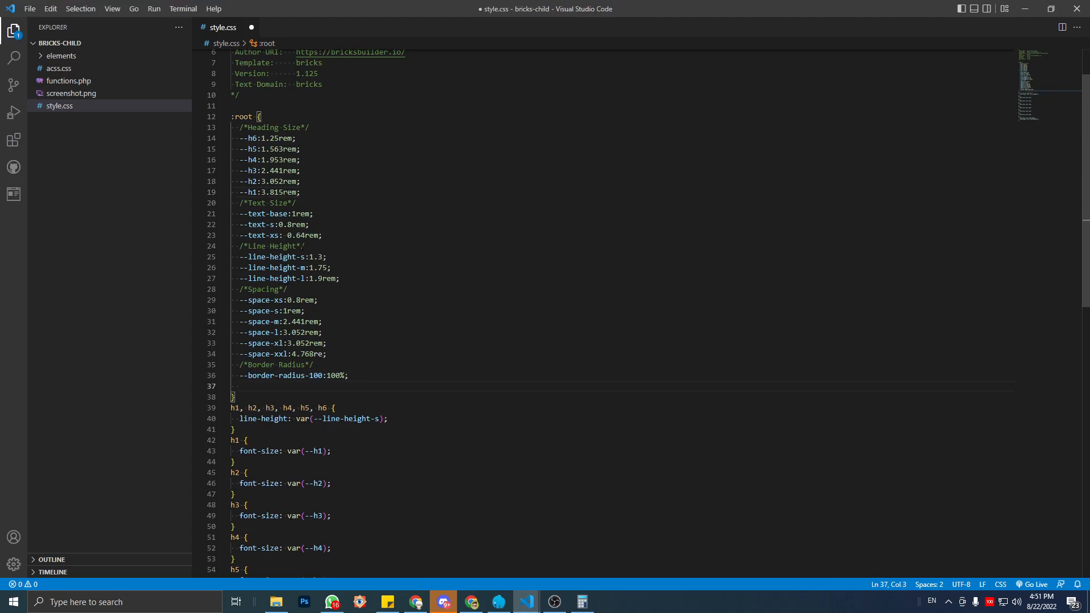
pyautogui.write('-bore')
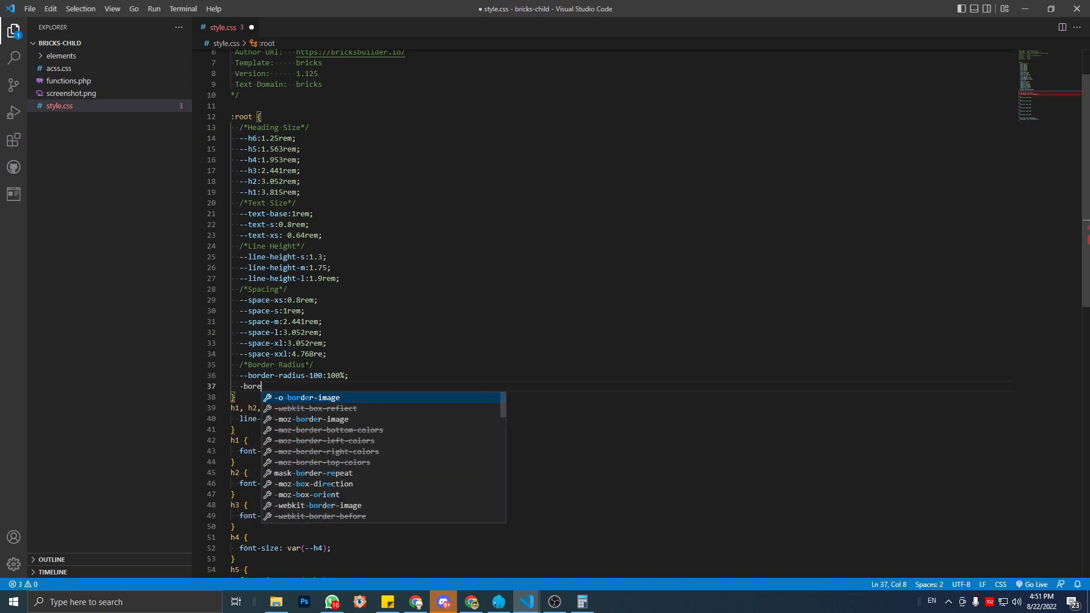
pyautogui.press('BackSpace')
pyautogui.write('der')
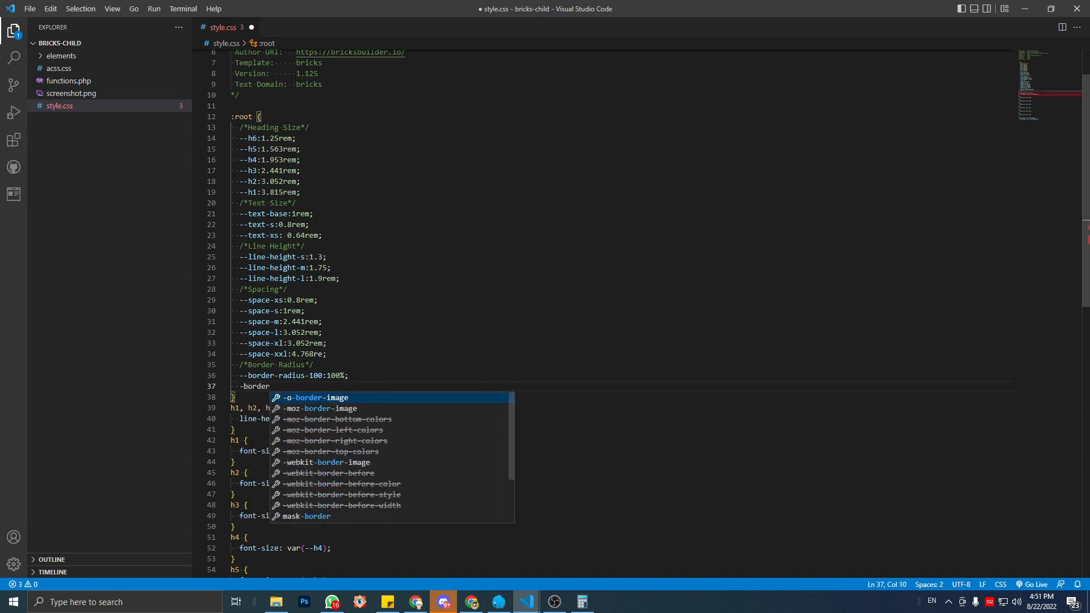
pyautogui.write('-radius')
pyautogui.press('BackSpace')
pyautogui.write('-')
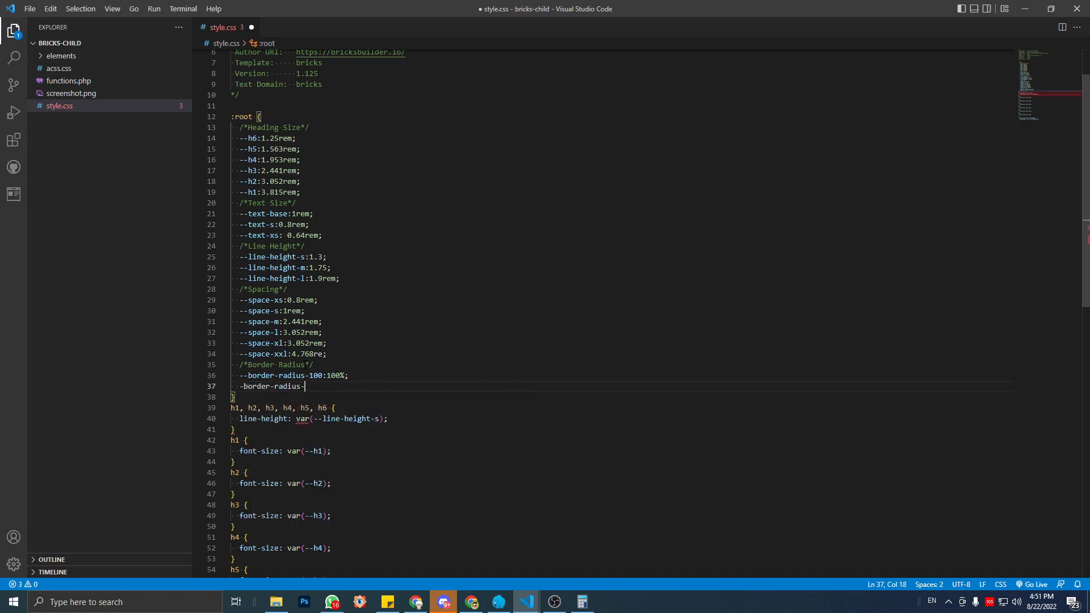
pyautogui.write('x:;')
pyautogui.press('Return')
pyautogui.write('-')
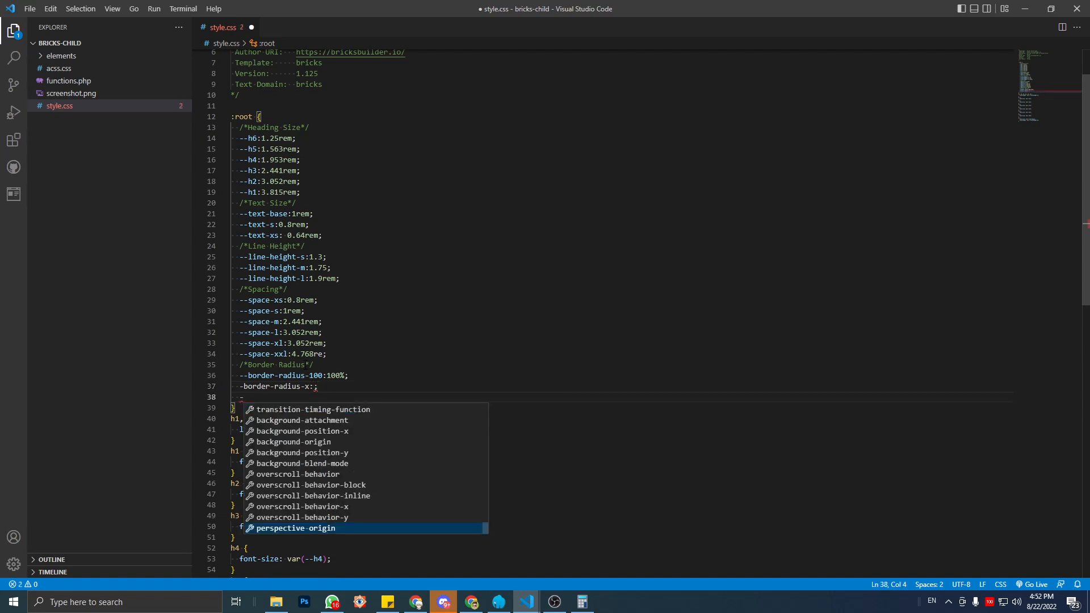
pyautogui.press('Escape')
pyautogui.press('Up')
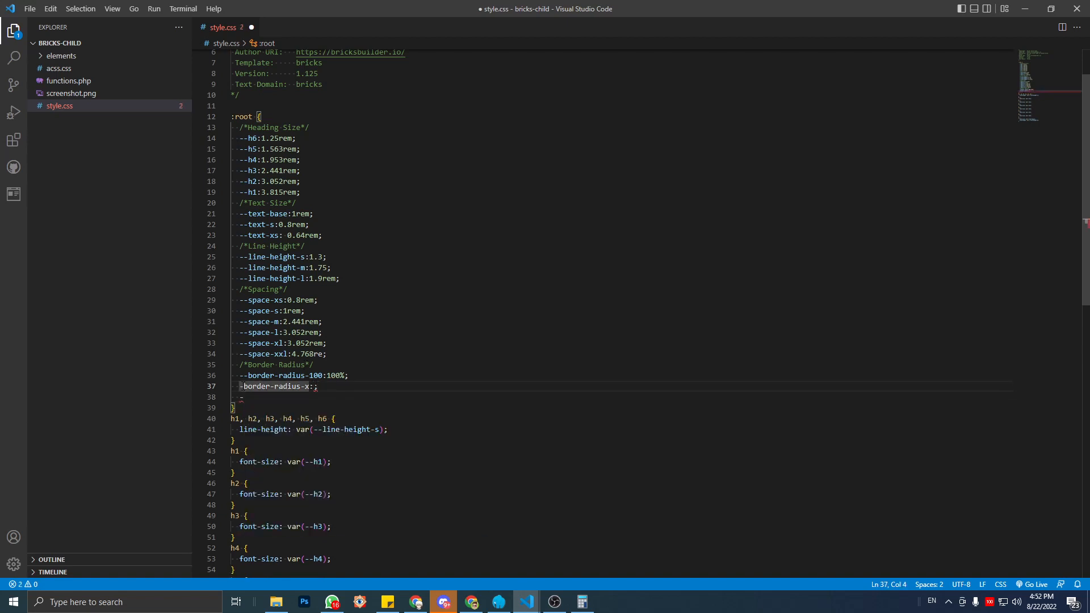
pyautogui.write('-')
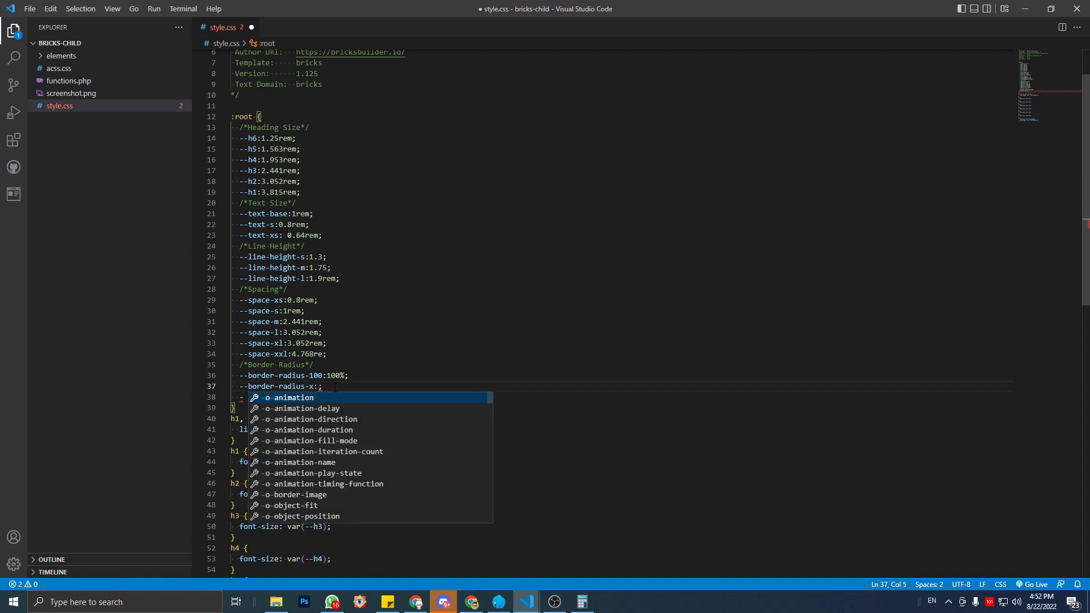
# Rename --border-radius-x to --border-radius-s and add an empty --border-radius-m variable on the line below.
pyautogui.press('Escape')
pyautogui.press('Down')
pyautogui.write('-b')
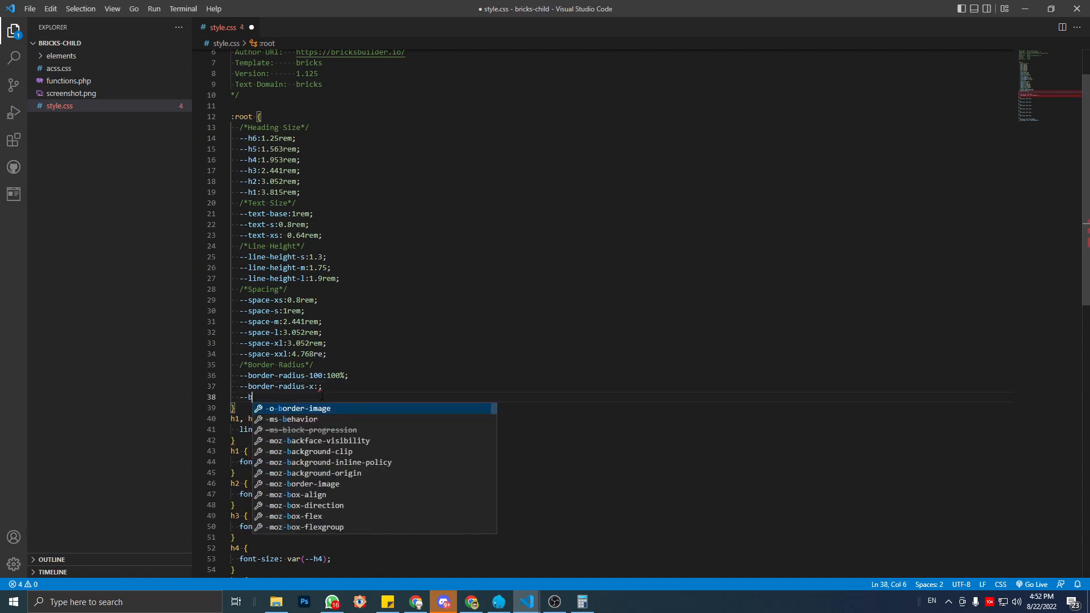
pyautogui.write('order-radius-')
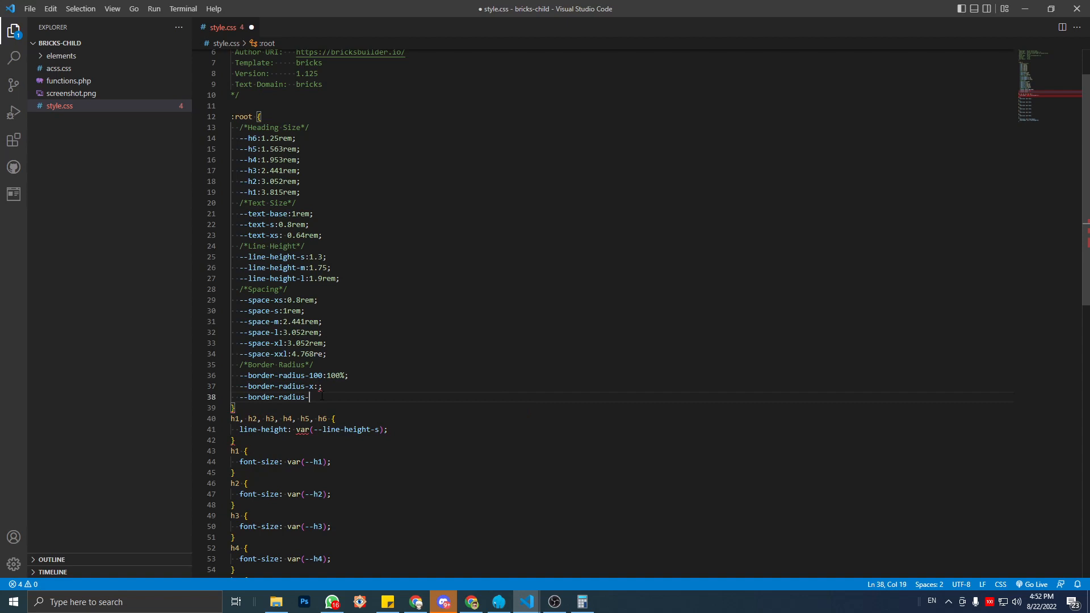
pyautogui.press('Up')
pyautogui.doubleClick(322, 396)
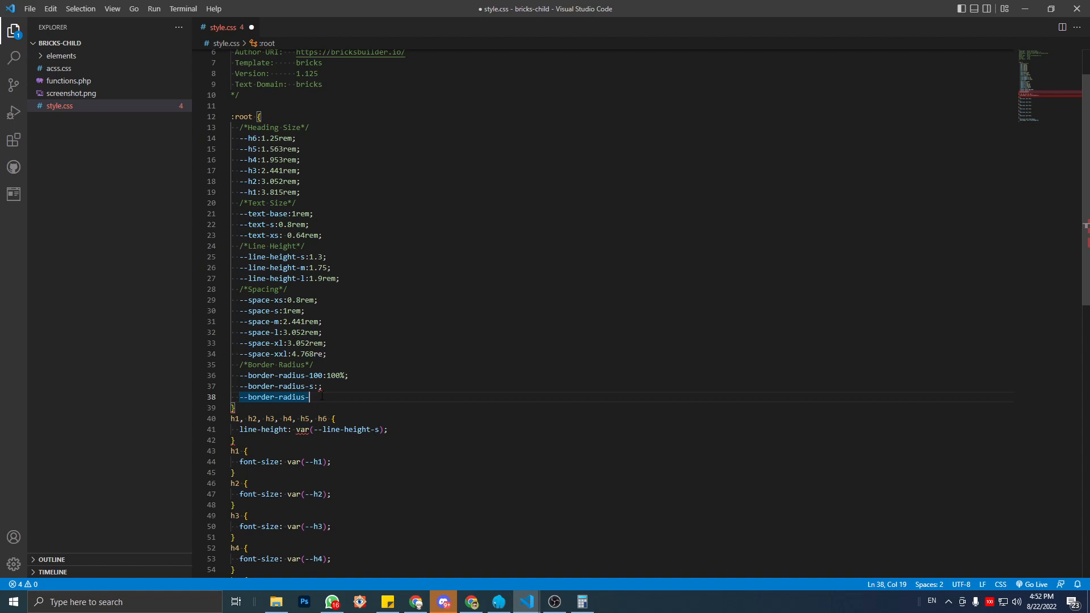
pyautogui.write('m: ')
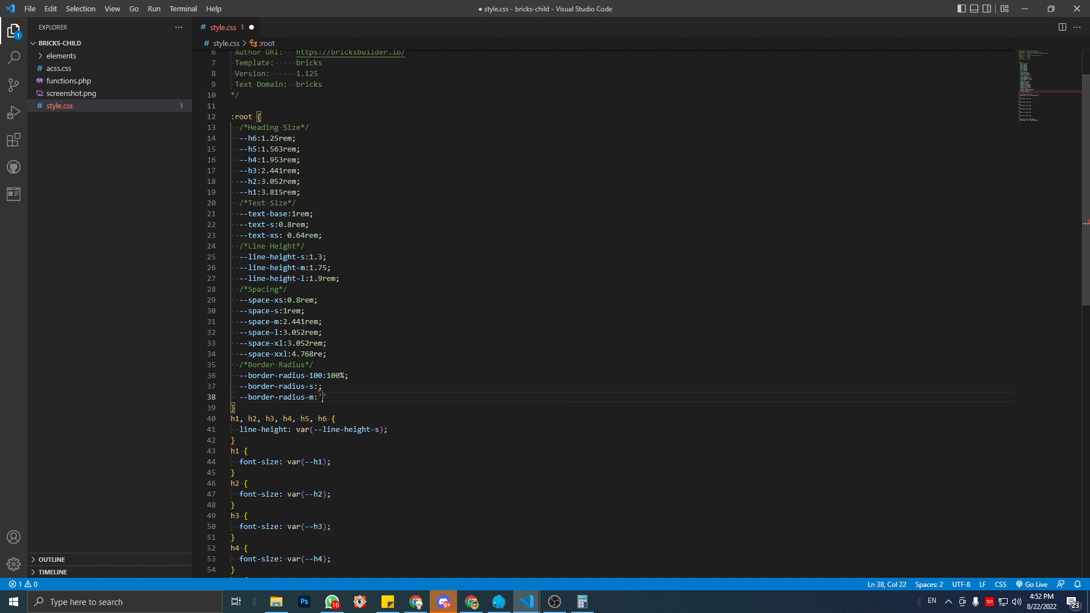
pyautogui.write(';')
# Add an empty variable --bored-radius-l:; on a new line below --border-radius-m.
pyautogui.press('Return')
pyautogui.write('--bored')
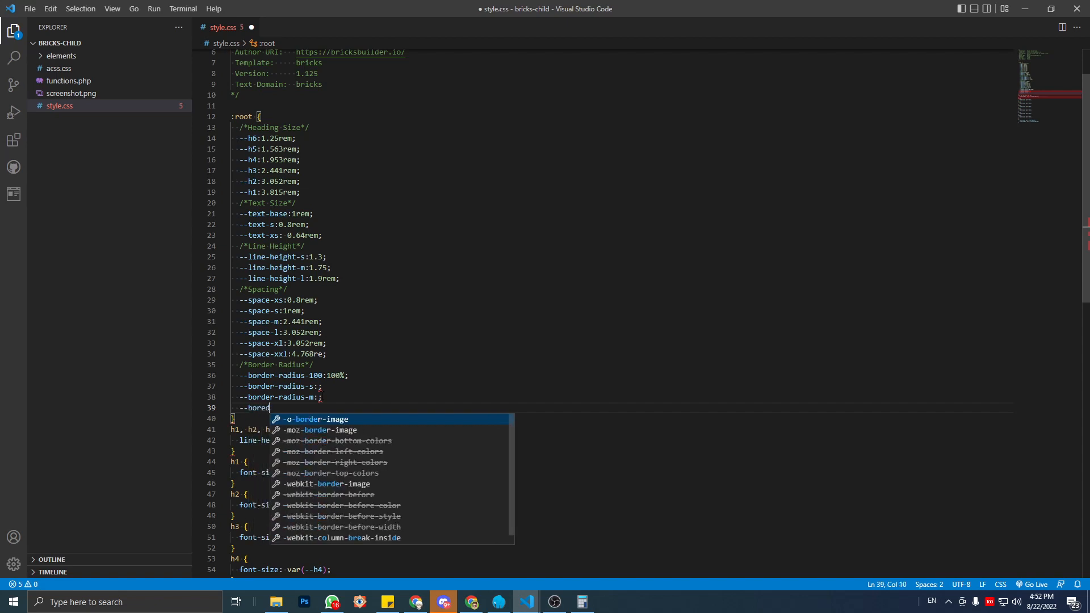
pyautogui.write('-radius:large')
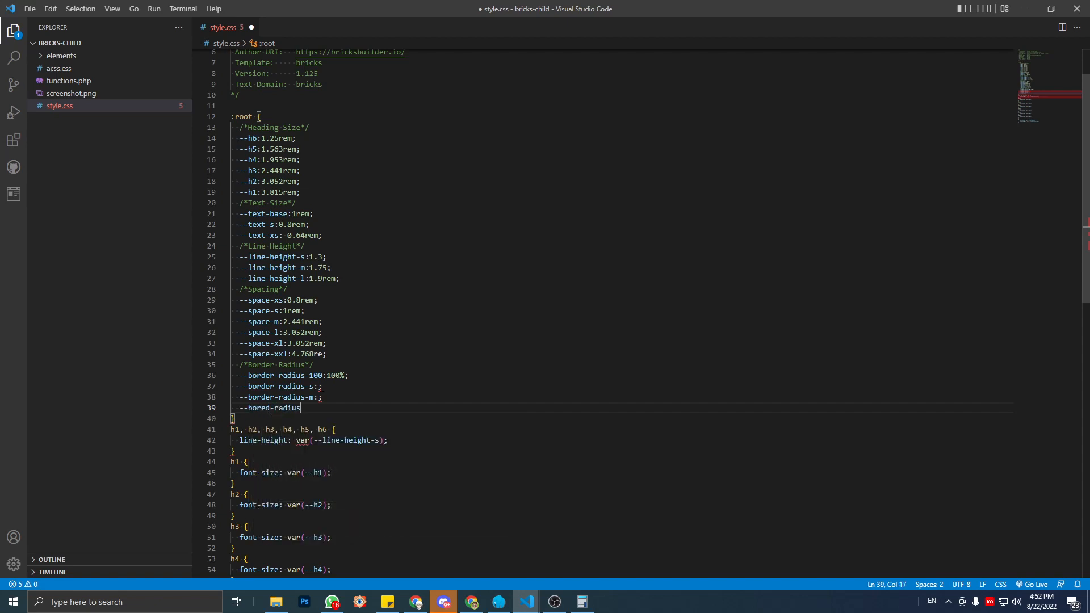
pyautogui.press('BackSpace')
pyautogui.press('BackSpace')
pyautogui.press('BackSpace')
pyautogui.press('BackSpace')
pyautogui.press('BackSpace')
pyautogui.press('BackSpace')
pyautogui.write('-l')
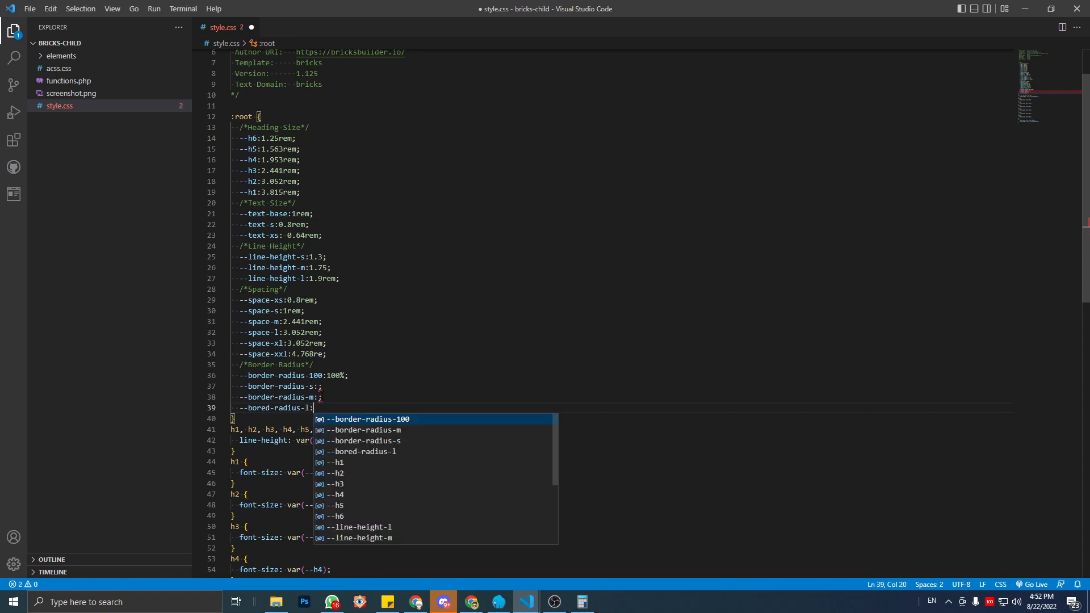
pyautogui.write(':;')
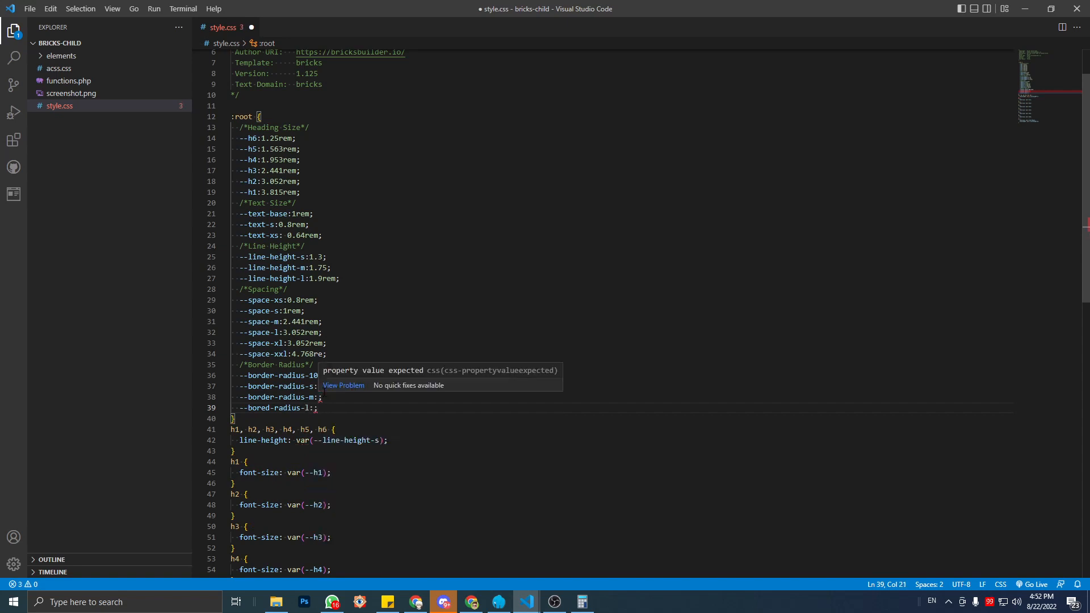
# Copy the 3.052rem value from --h2 and paste it as the value of --border-radius-m.
pyautogui.click(296, 310)
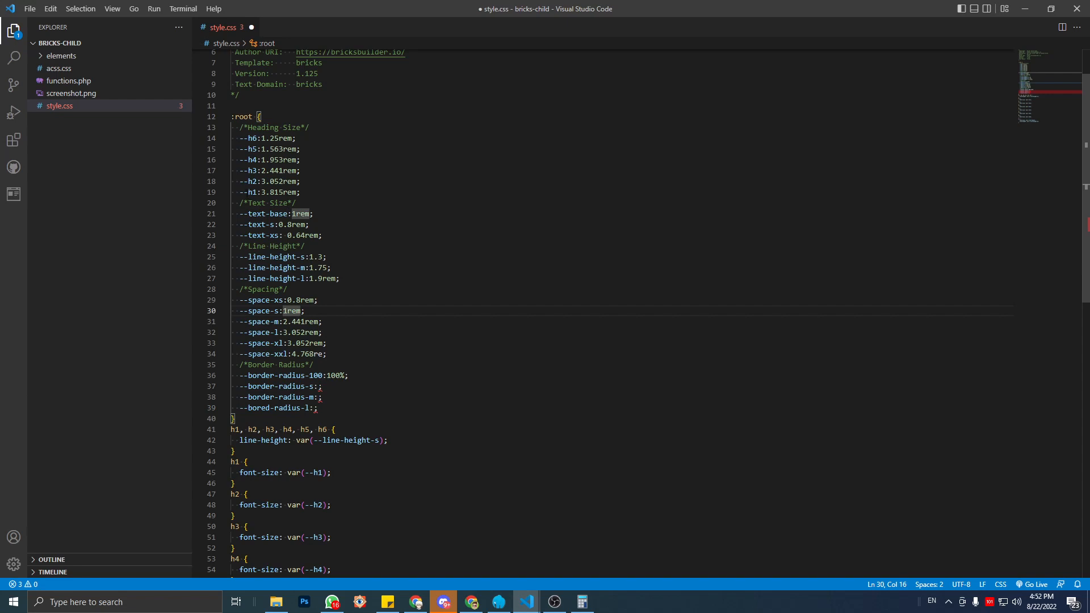
pyautogui.click(243, 181)
pyautogui.moveTo(261, 181); pyautogui.dragTo(296, 181)
pyautogui.hotkey('ctrl', 'c')
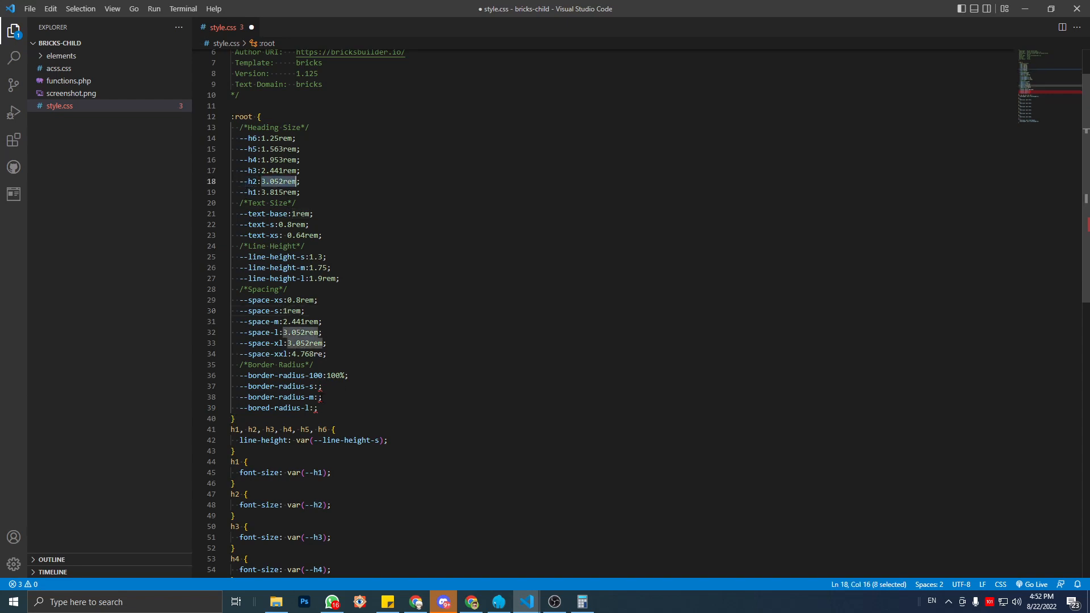
pyautogui.click(318, 397)
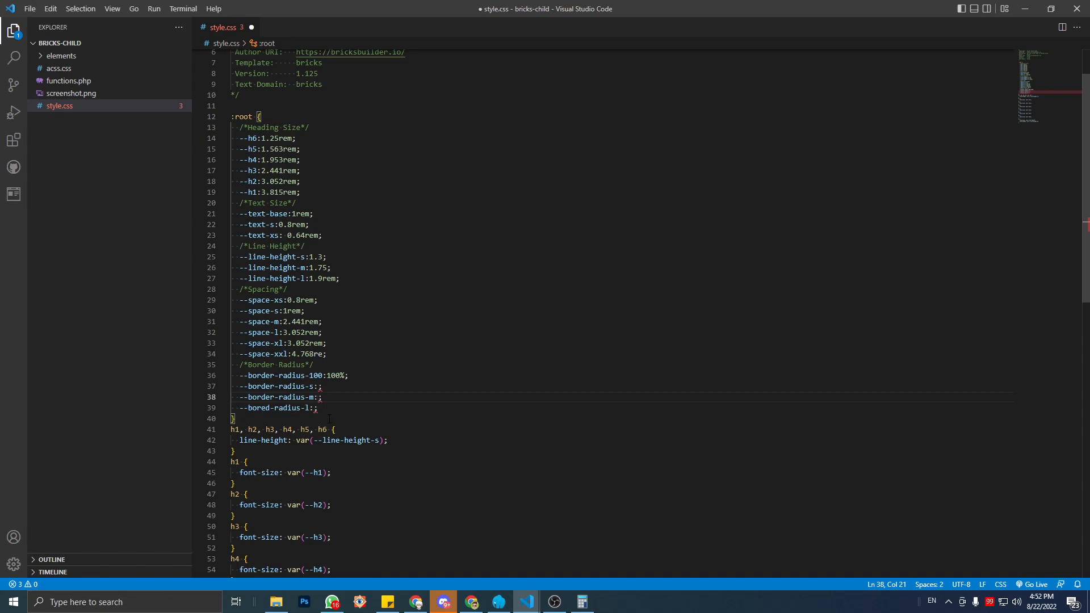
pyautogui.hotkey('ctrl', 'v')
# Correct the name --bored-radius-l to --border-radius-l and save style.css.
pyautogui.click(328, 387)
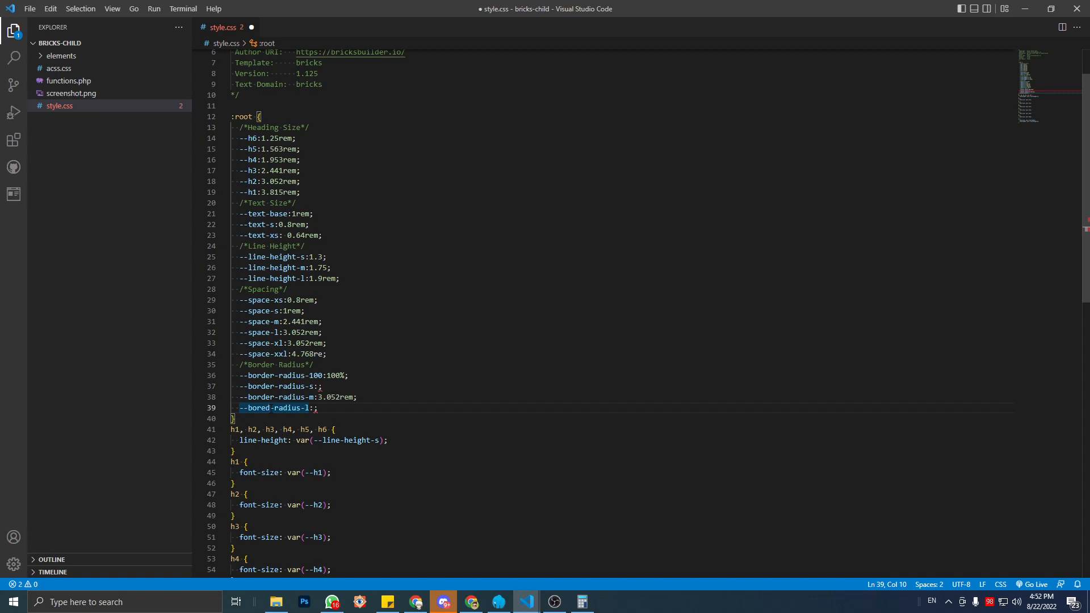
pyautogui.press('BackSpace')
pyautogui.press('BackSpace')
pyautogui.write('der')
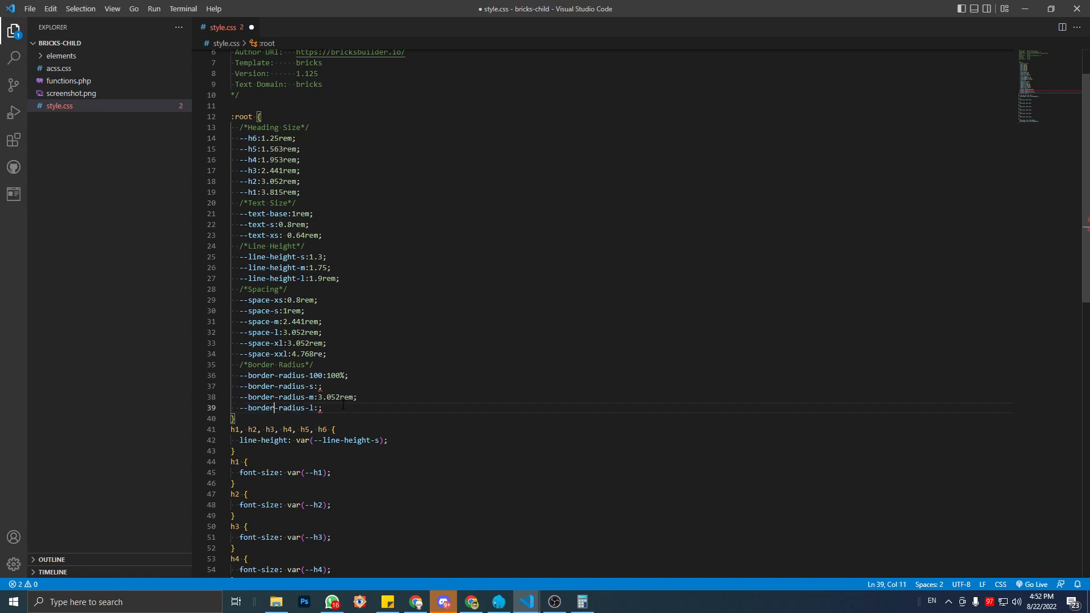
pyautogui.hotkey('ctrl', 's')
# Copy the variable name --border-radius-m and switch to the Bricks builder in the browser, closing the border color picker of the Secondary style.
pyautogui.moveTo(235, 397); pyautogui.dragTo(318, 397)
pyautogui.hotkey('ctrl', 'c')
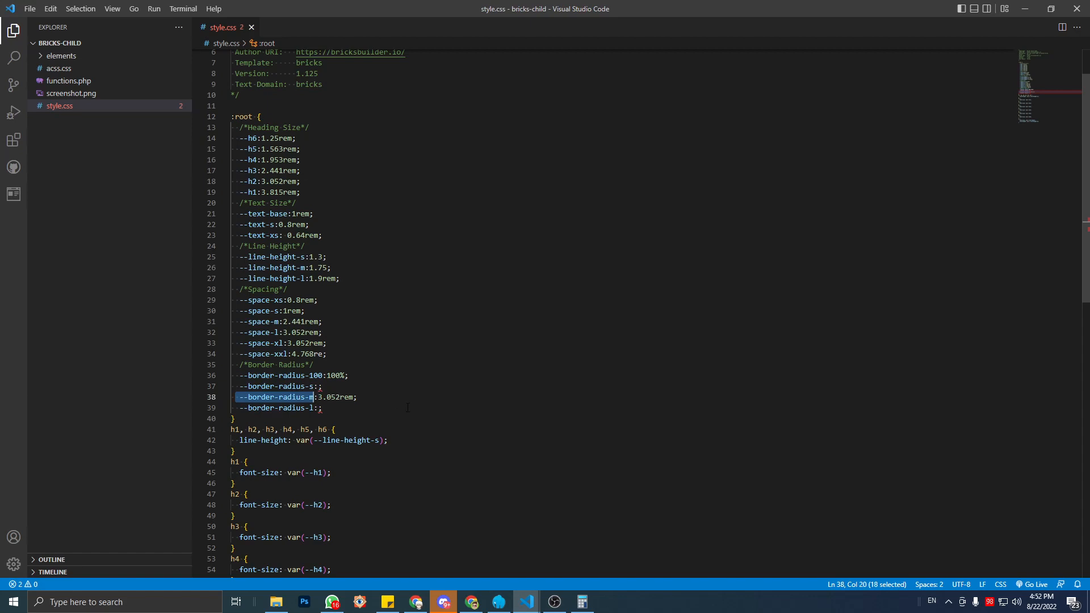
pyautogui.hotkey('alt', 'Tab')
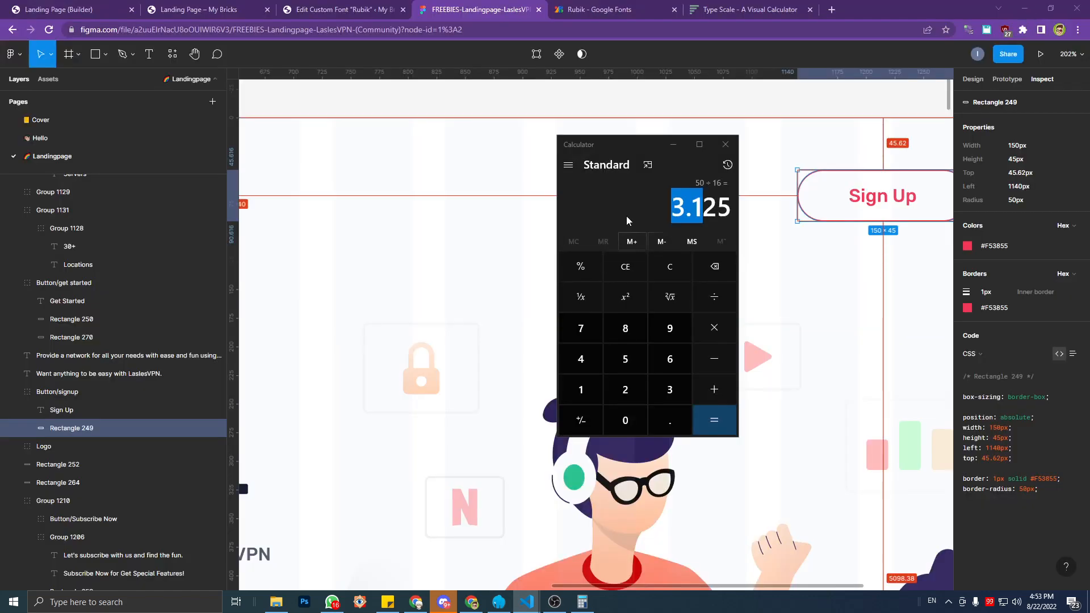
pyautogui.click(363, 5)
pyautogui.click(196, 5)
pyautogui.click(106, 5)
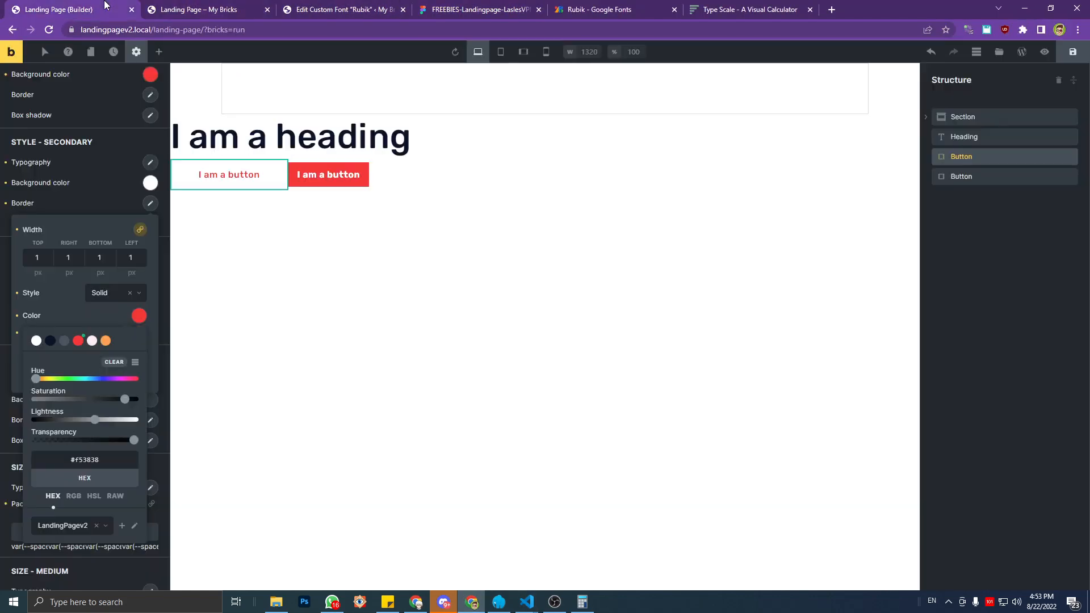
pyautogui.click(139, 317)
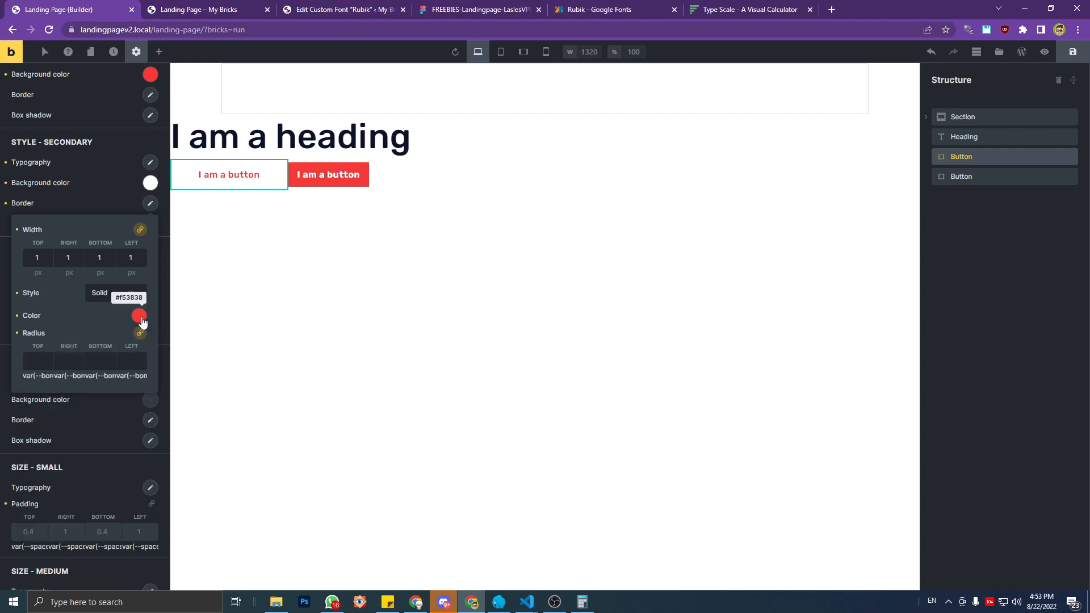
# Enter vae( --border-radius-m) as the Secondary button style's border radius on all sides.
pyautogui.click(38, 361)
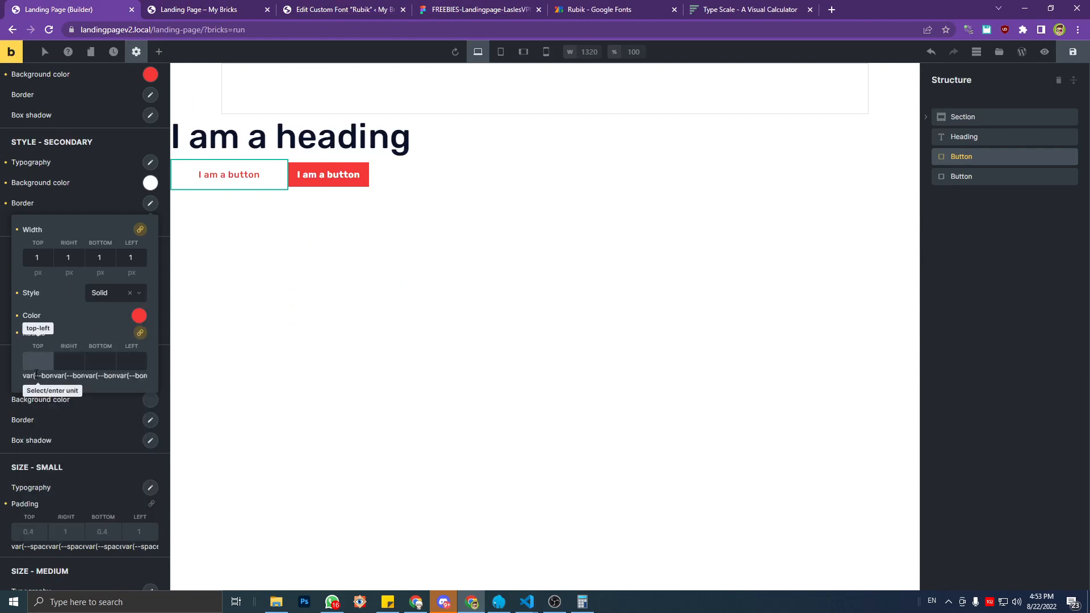
pyautogui.click(33, 375)
pyautogui.hotkey('ctrl', 'a')
pyautogui.write('va')
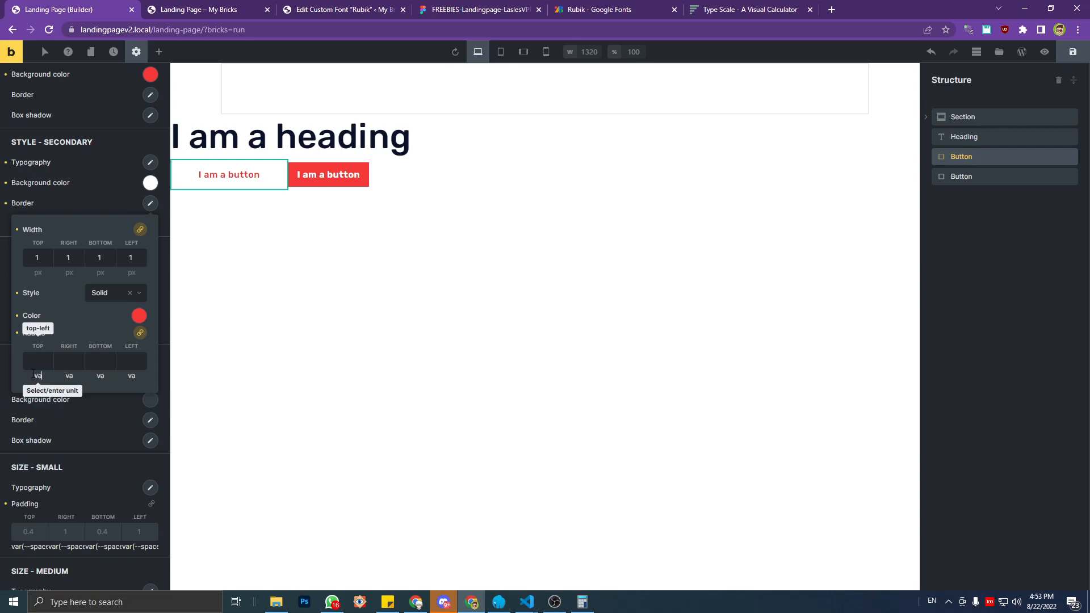
pyautogui.write('e(')
pyautogui.hotkey('ctrl', 'v')
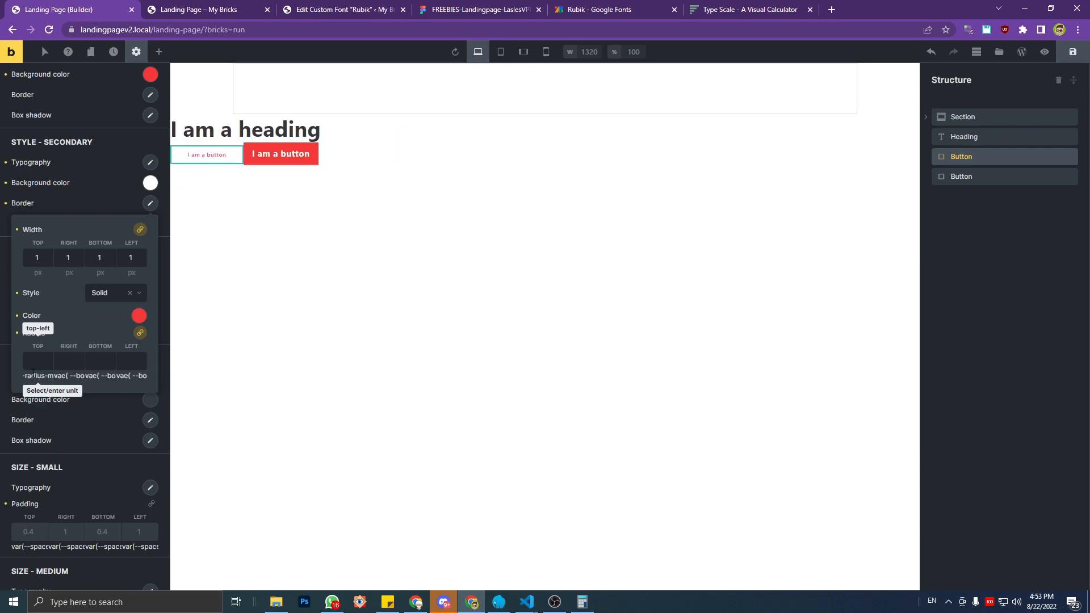
pyautogui.write(')')
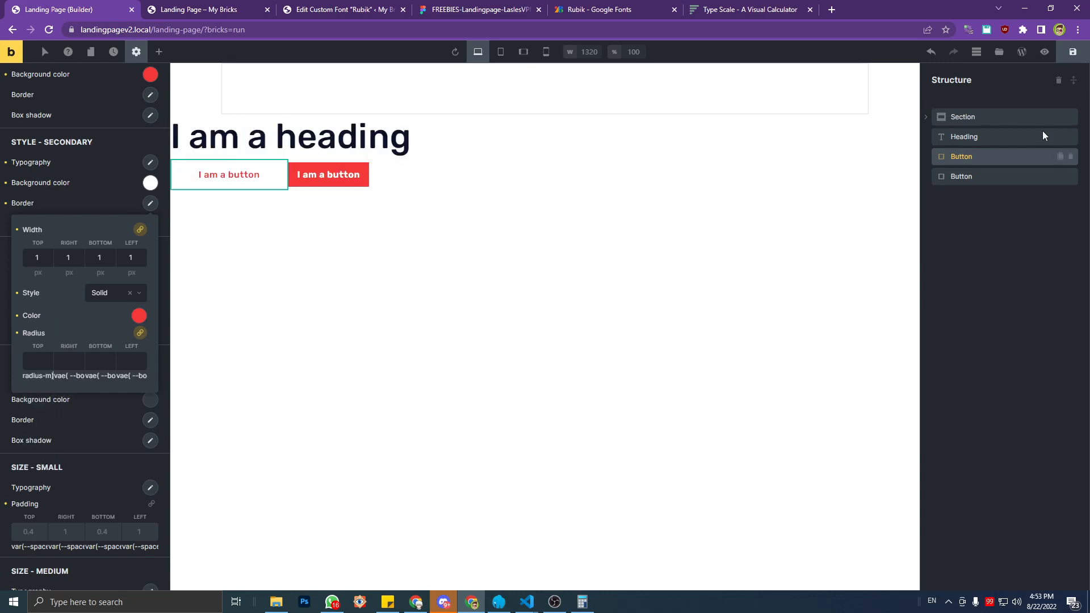
# Save the page in the builder and reload the published landing page to check the secondary button's corners.
pyautogui.click(1073, 52)
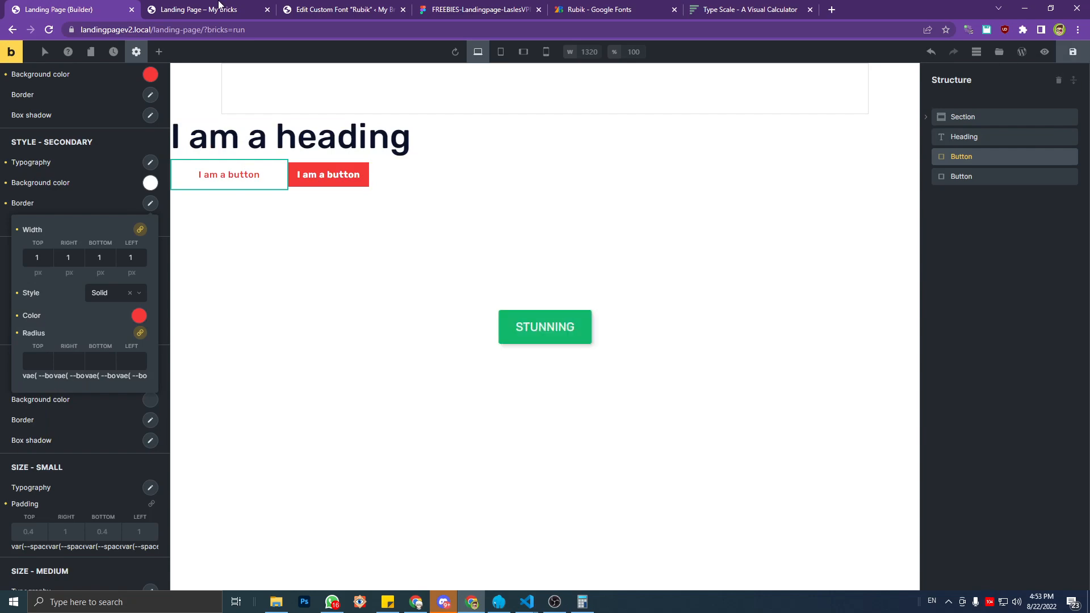
pyautogui.click(218, 7)
pyautogui.press('F5')
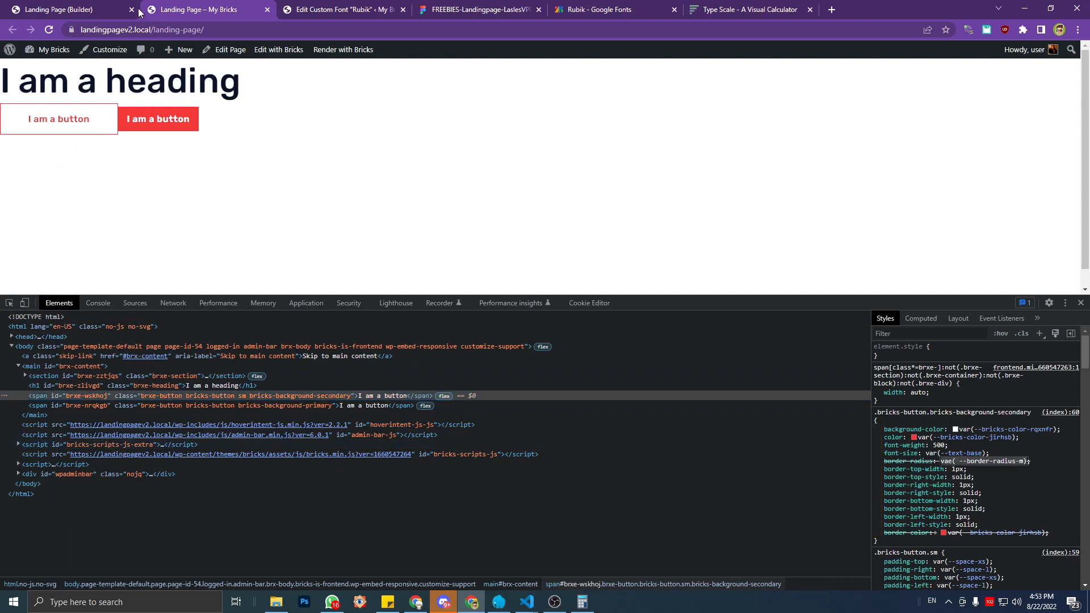
# Set the Secondary button style's border radius to var(--border-radius-m) on all sides, without an inner space, and save the page.
pyautogui.click(74, 9)
pyautogui.tripleClick(26, 376)
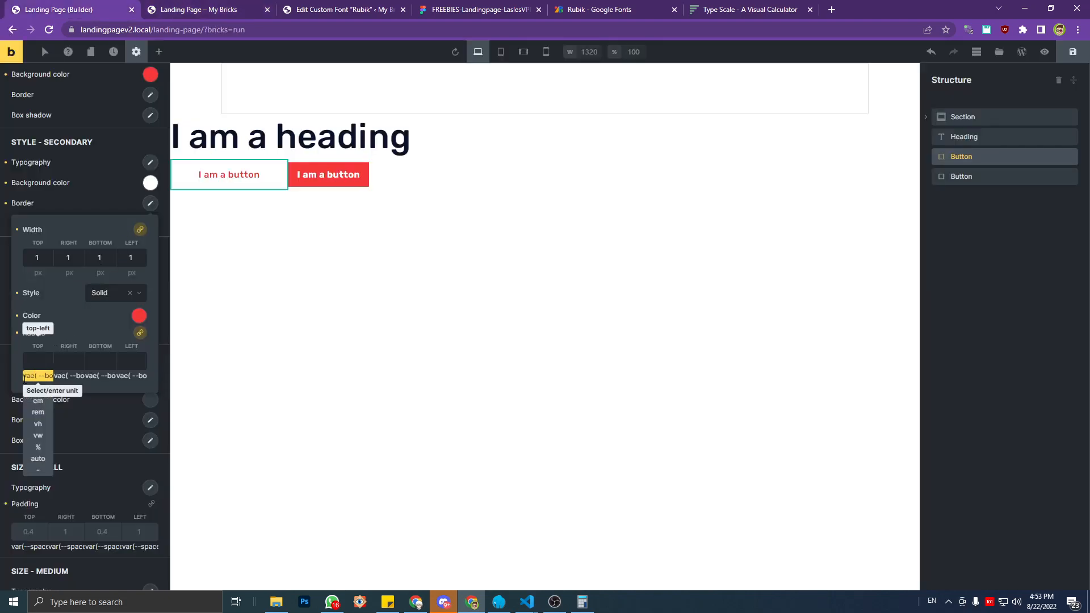
pyautogui.write('var(')
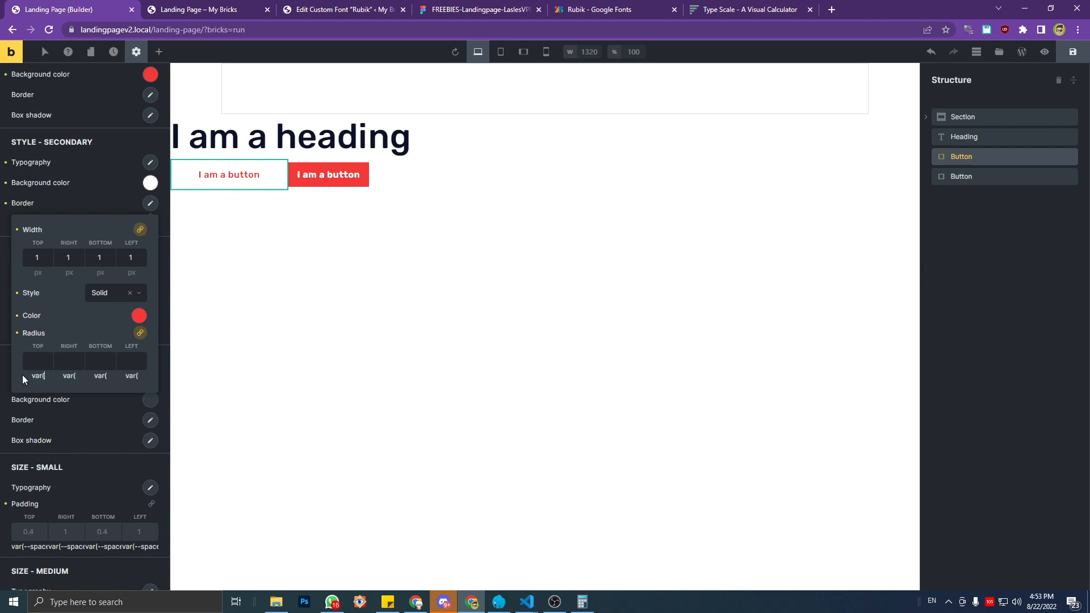
pyautogui.hotkey('ctrl', 'v')
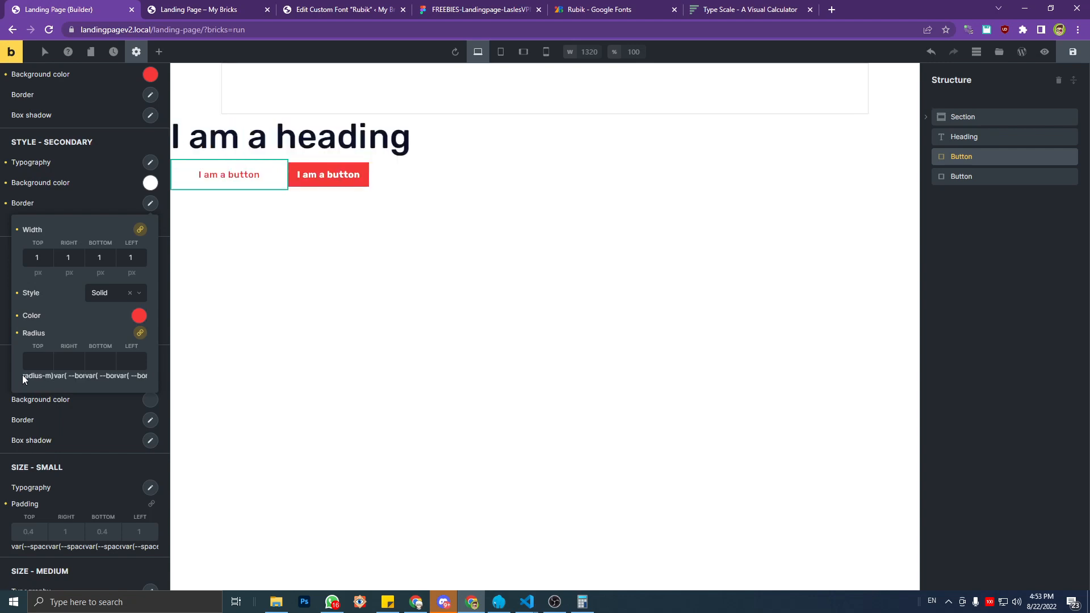
pyautogui.click(29, 375)
pyautogui.press('Left')
pyautogui.press('Left')
pyautogui.press('Left')
pyautogui.press('Left')
pyautogui.press('Left')
pyautogui.press('Left')
pyautogui.press('Left')
pyautogui.press('Left')
pyautogui.press('Left')
pyautogui.press('Left')
pyautogui.press('Left')
pyautogui.press('Left')
pyautogui.press('Left')
pyautogui.press('Left')
pyautogui.press('Left')
pyautogui.press('Left')
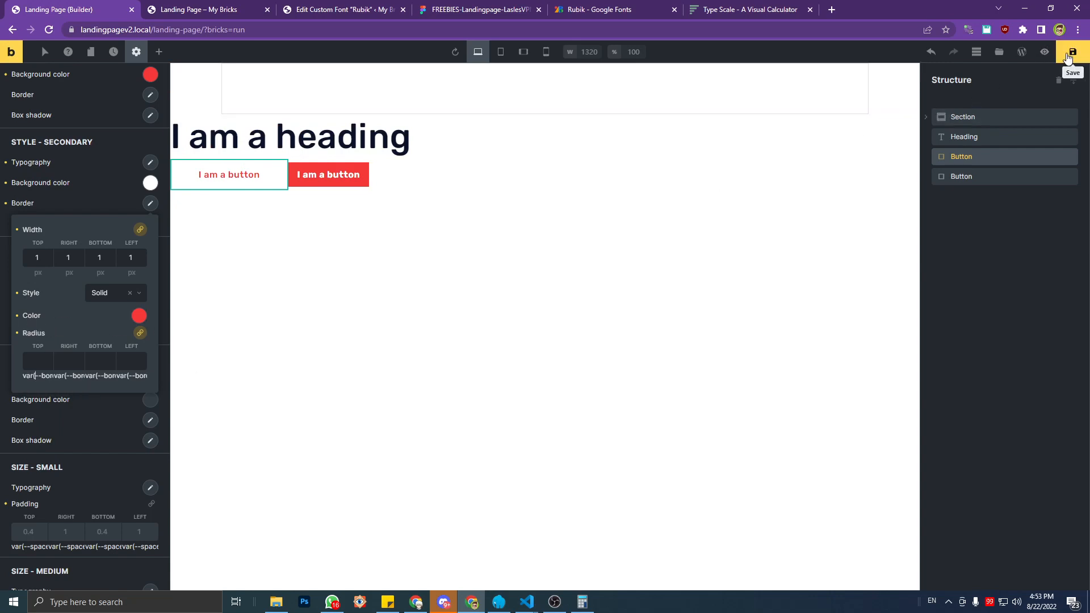
pyautogui.click(1074, 53)
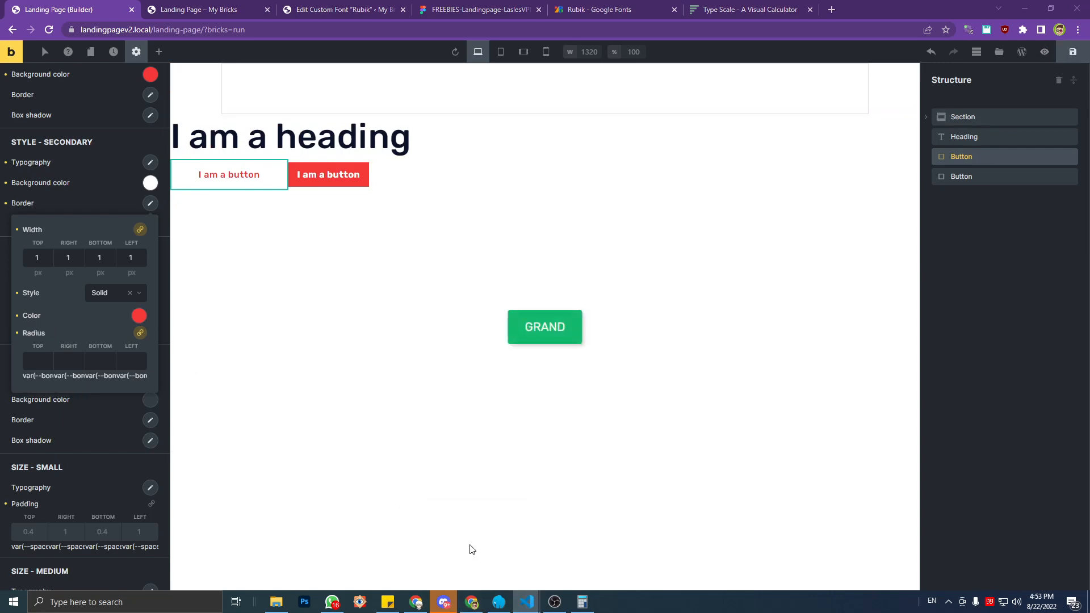
# Reload the published landing page and inspect the secondary button's rounded border in the developer tools.
pyautogui.click(581, 532)
pyautogui.click(389, 380)
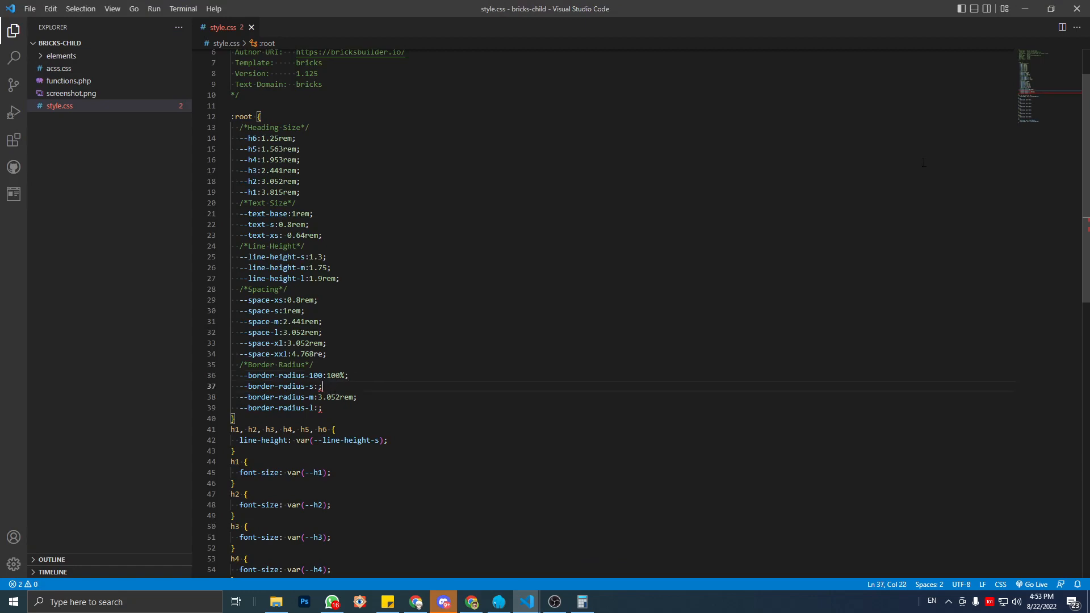
pyautogui.click(1025, 8)
pyautogui.click(222, 7)
pyautogui.hotkey('ctrl', 'r')
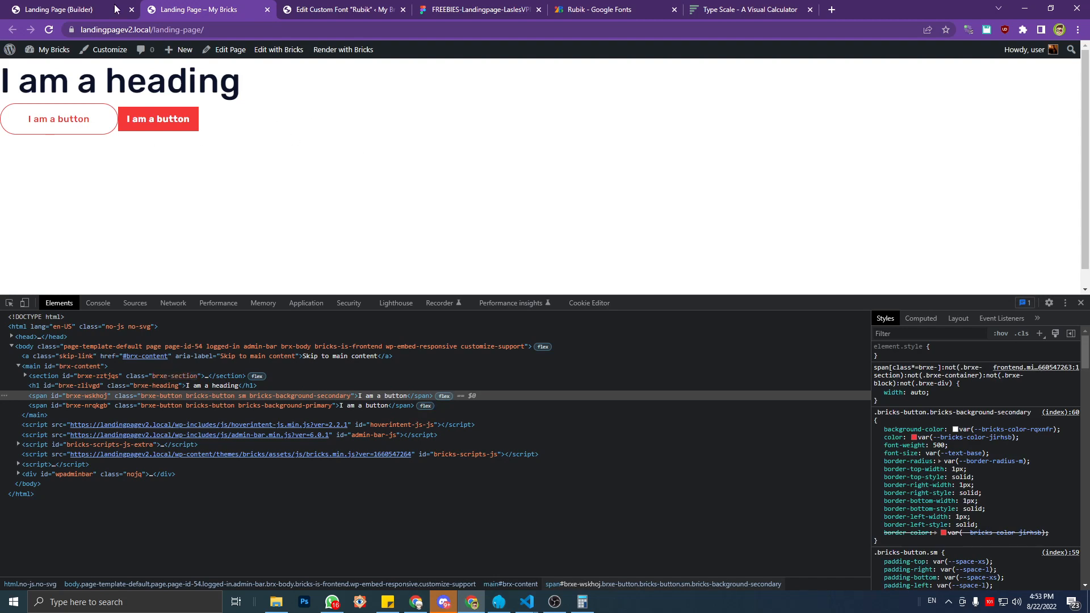
pyautogui.hotkey('ctrl', 'shift', 'c')
pyautogui.click(98, 119)
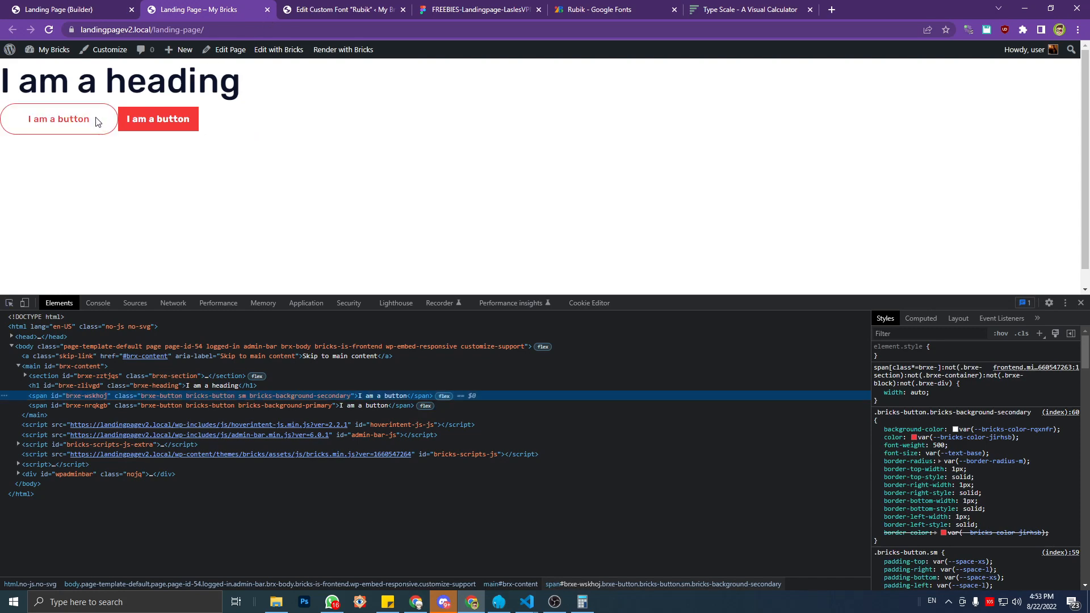
# Switch to the Figma landing page design and examine the Get Started button up close.
pyautogui.click(86, 6)
pyautogui.click(176, 7)
pyautogui.click(359, 7)
pyautogui.click(480, 8)
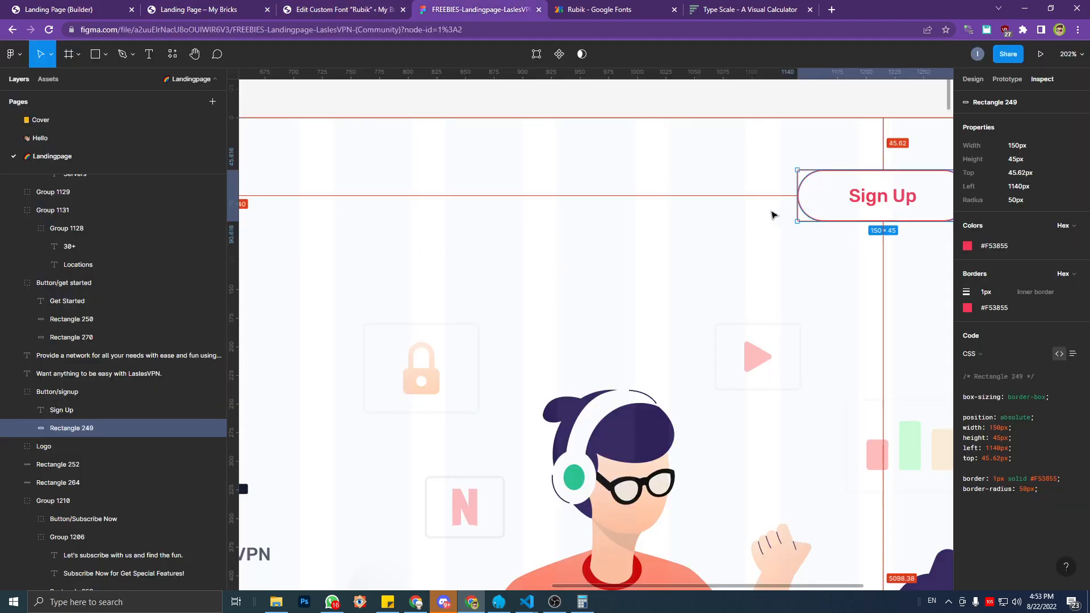
pyautogui.scroll(-10, 772, 215)
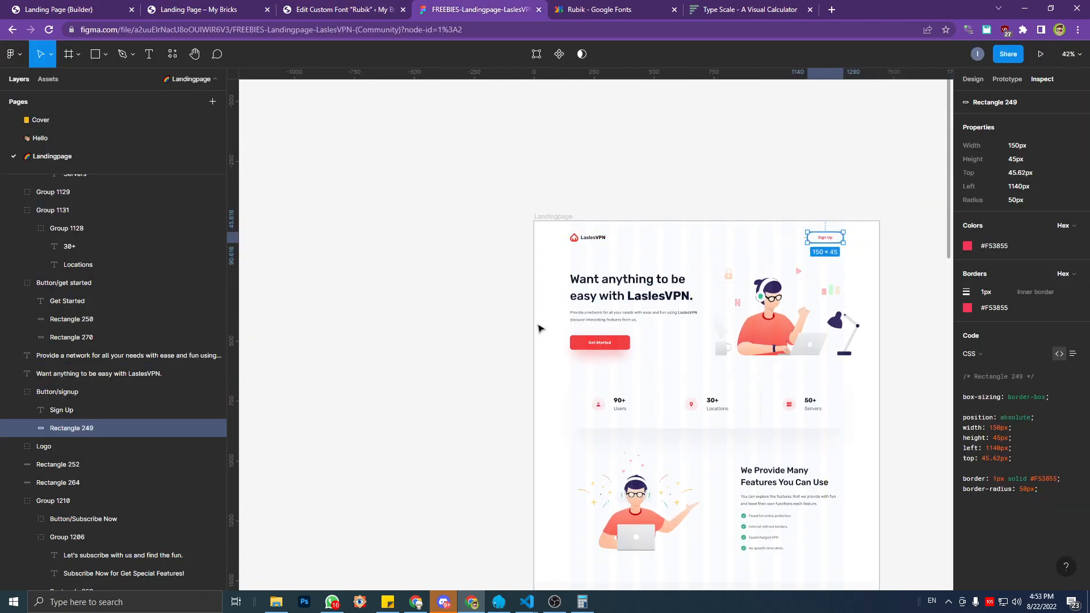
pyautogui.scroll(10, 539, 328)
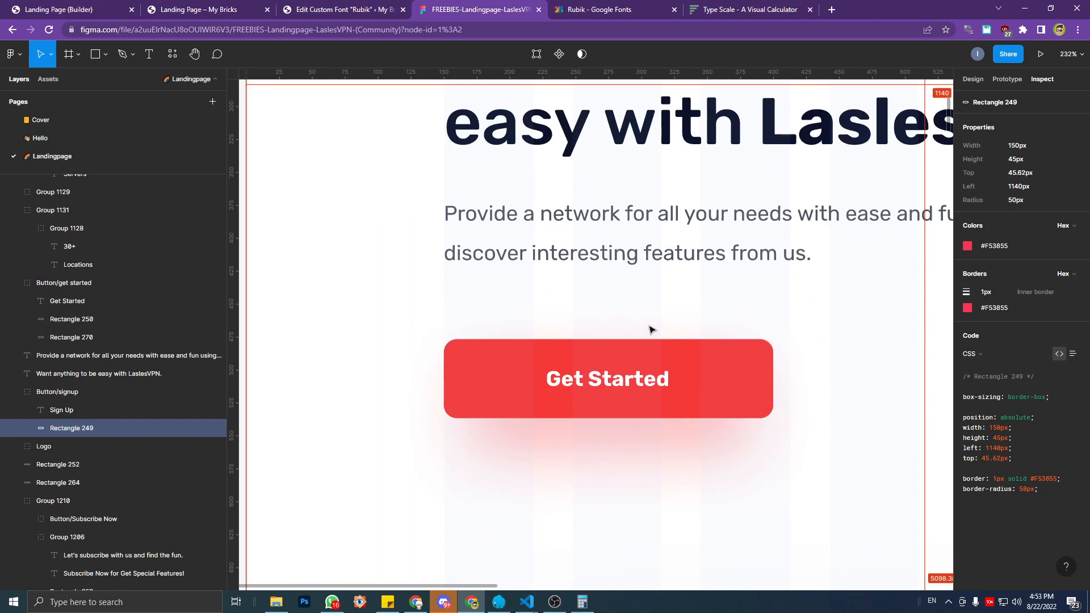
# Switch to the Bricks builder and review the typography settings of the Secondary and Primary button styles.
pyautogui.click(74, 9)
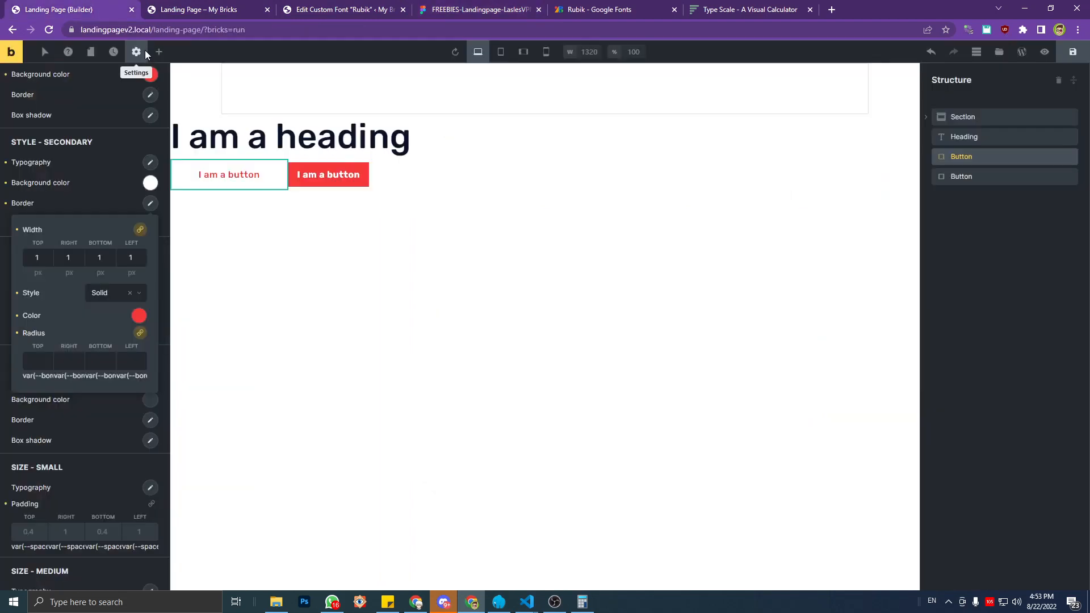
pyautogui.scroll(1, 122, 170)
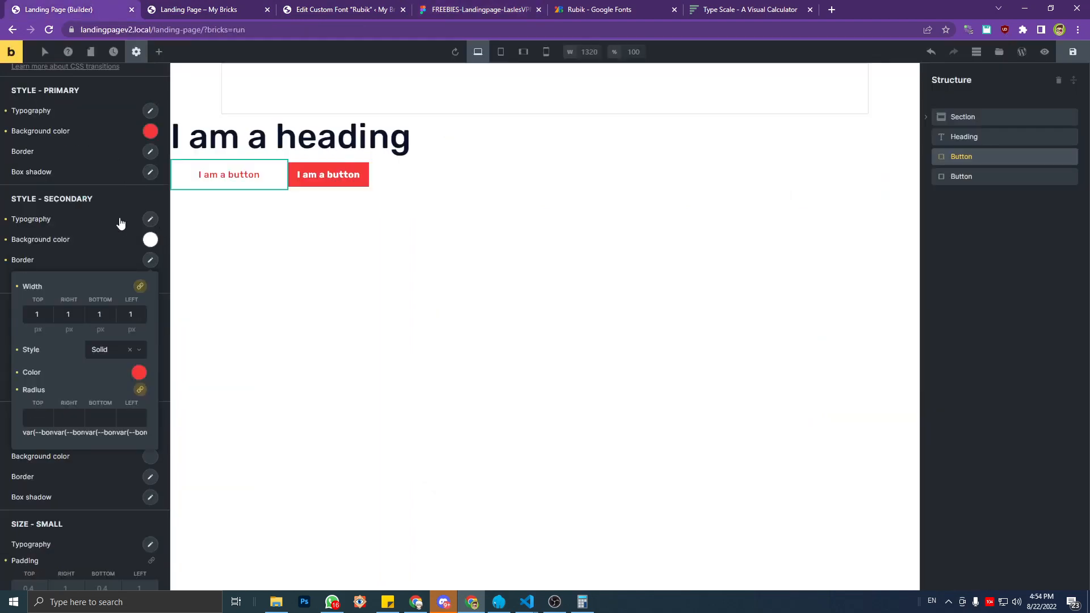
pyautogui.click(121, 224)
pyautogui.scroll(1, 121, 216)
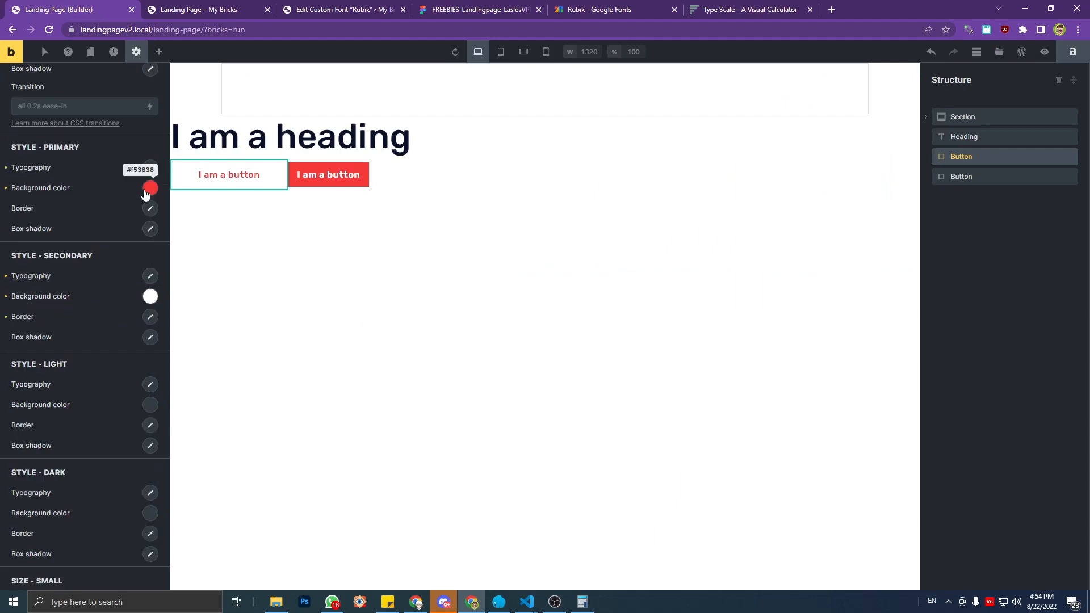
pyautogui.click(150, 276)
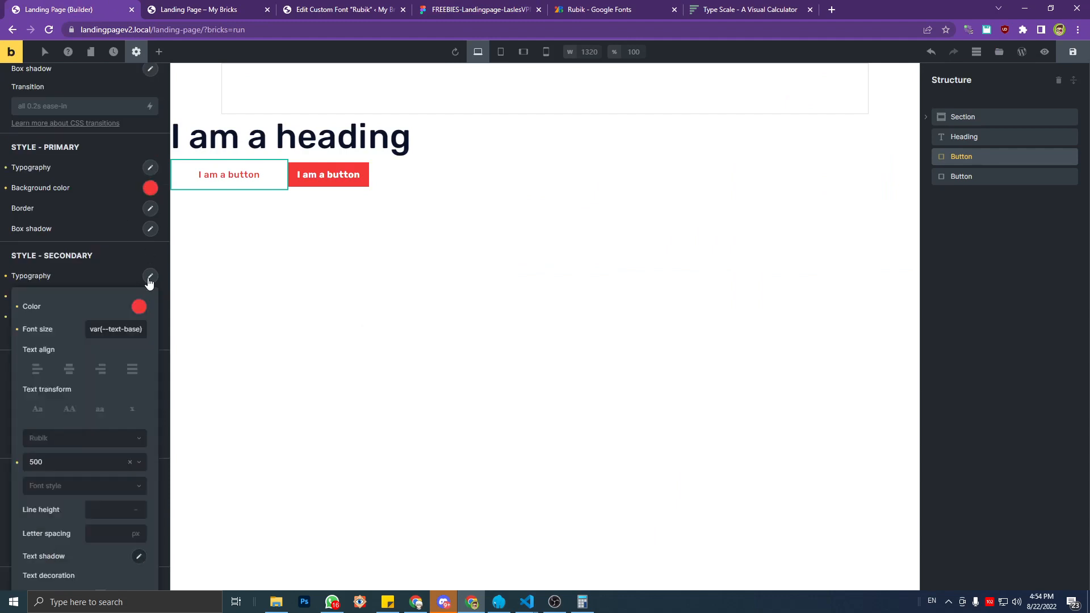
pyautogui.click(150, 277)
pyautogui.click(151, 167)
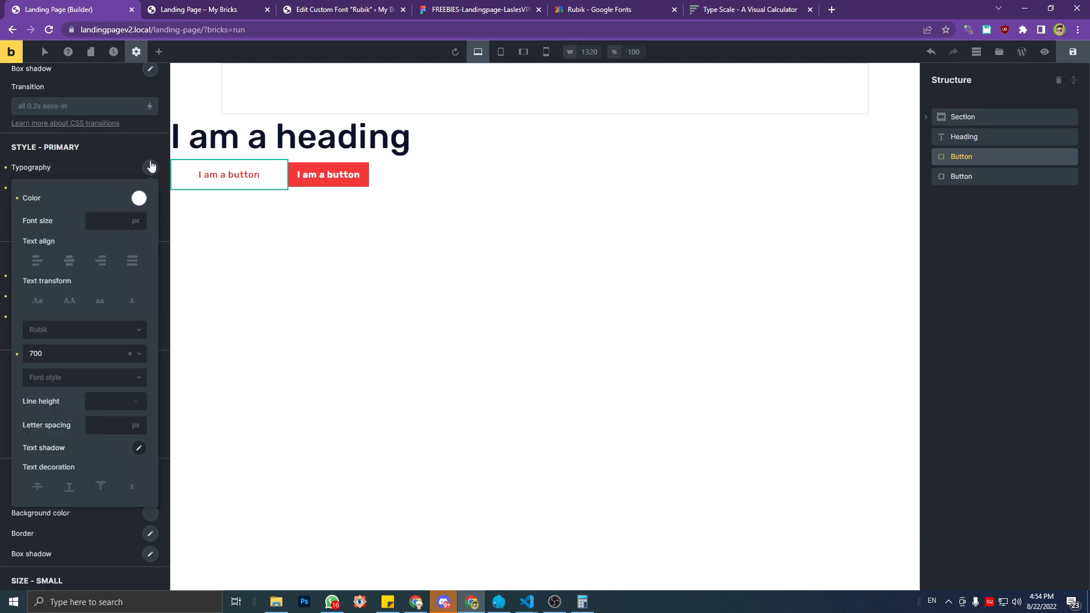
pyautogui.click(151, 166)
# Switch to the Figma landing page design and inspect the typography of the Get Started label.
pyautogui.click(188, 8)
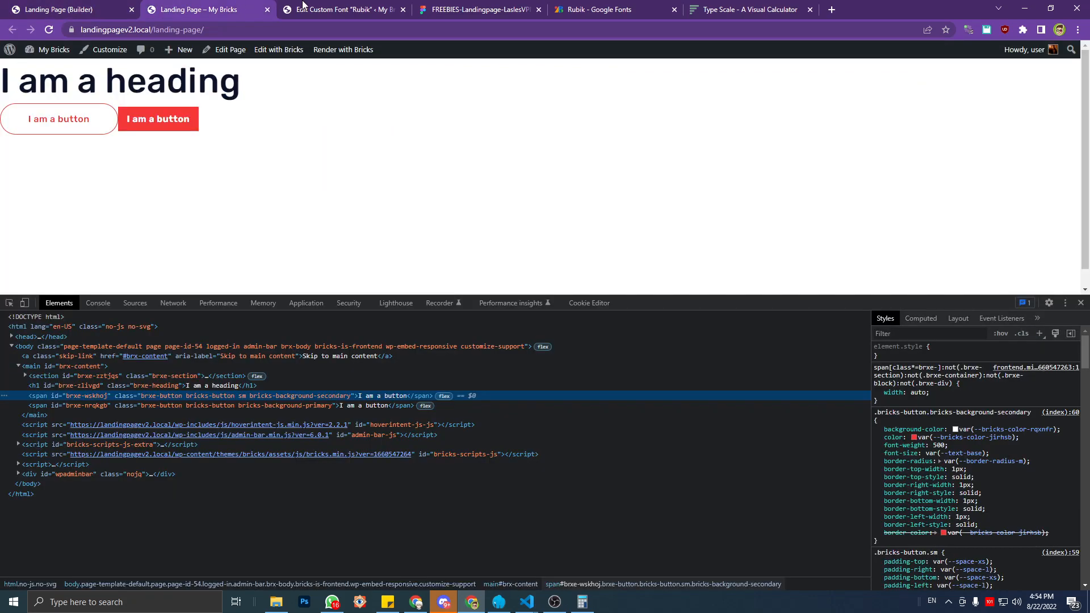
pyautogui.click(305, 8)
pyautogui.click(475, 8)
pyautogui.doubleClick(579, 392)
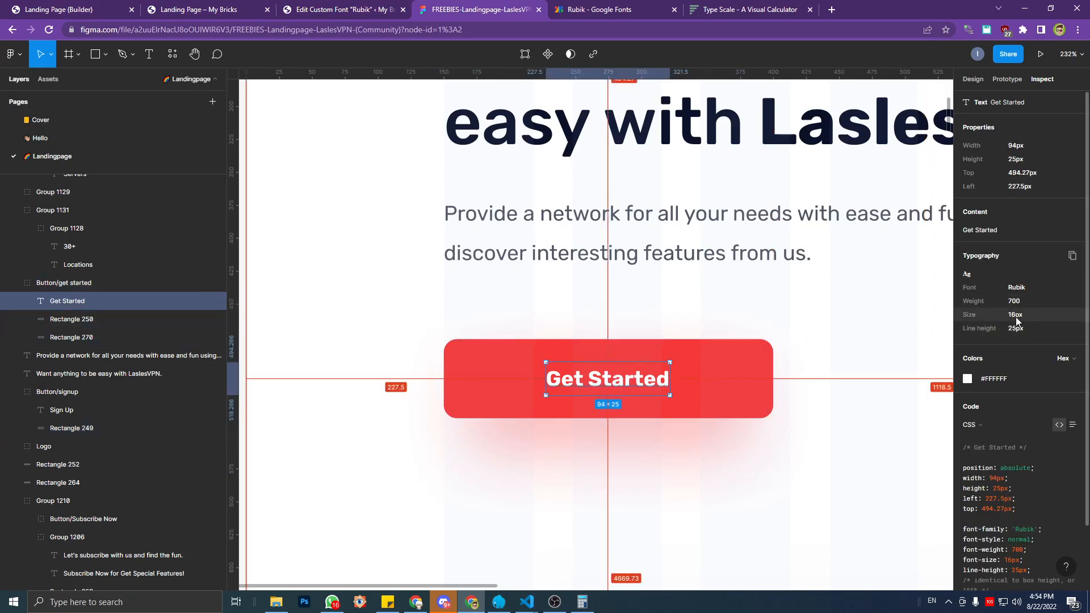
pyautogui.click(64, 7)
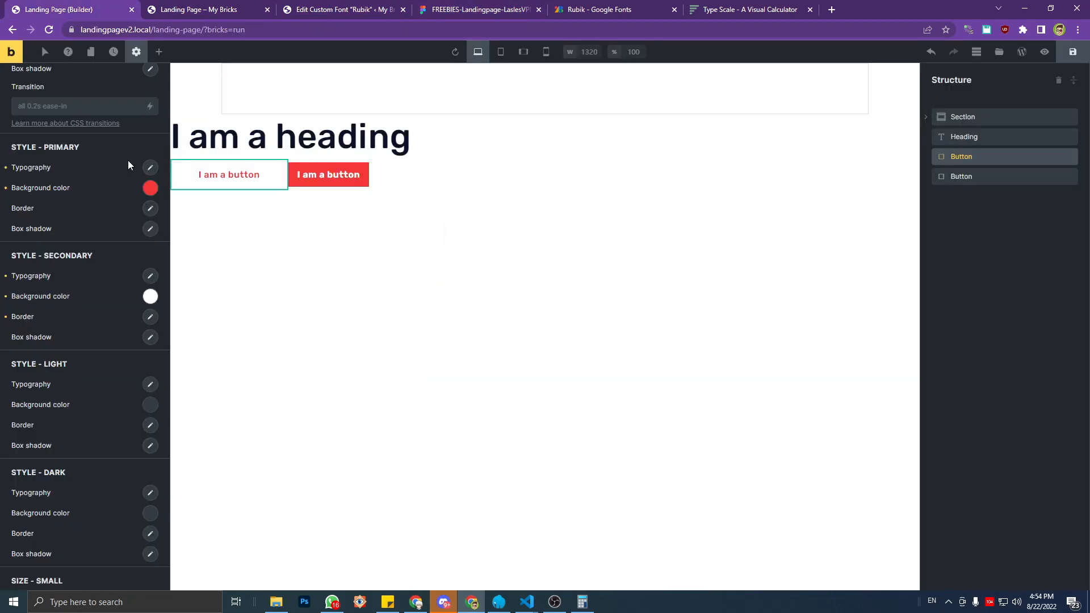
pyautogui.scroll(1, 131, 170)
pyautogui.click(233, 7)
pyautogui.click(334, 6)
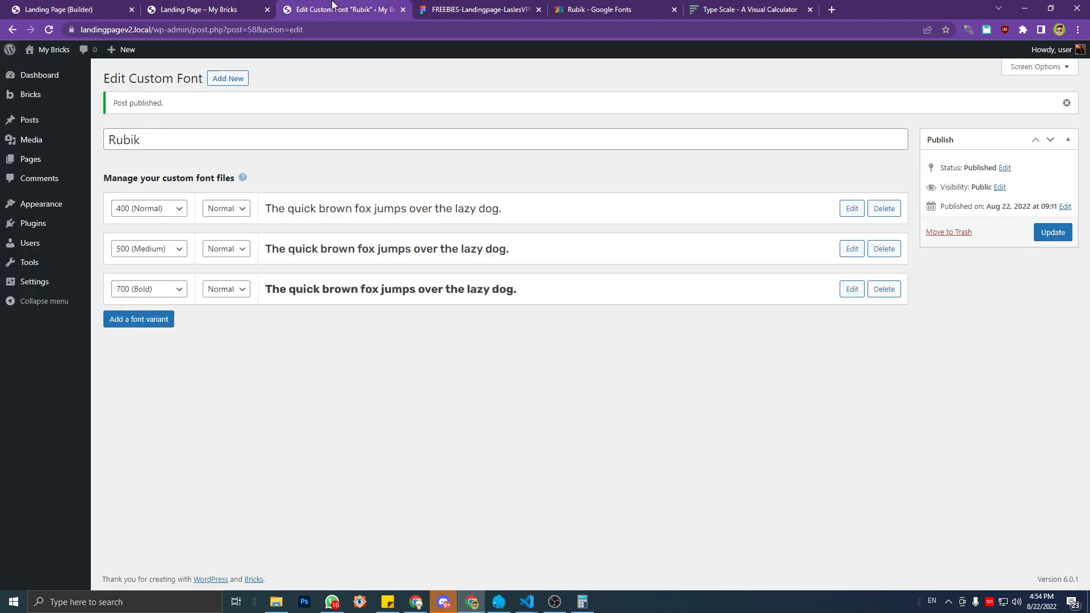
pyautogui.click(452, 6)
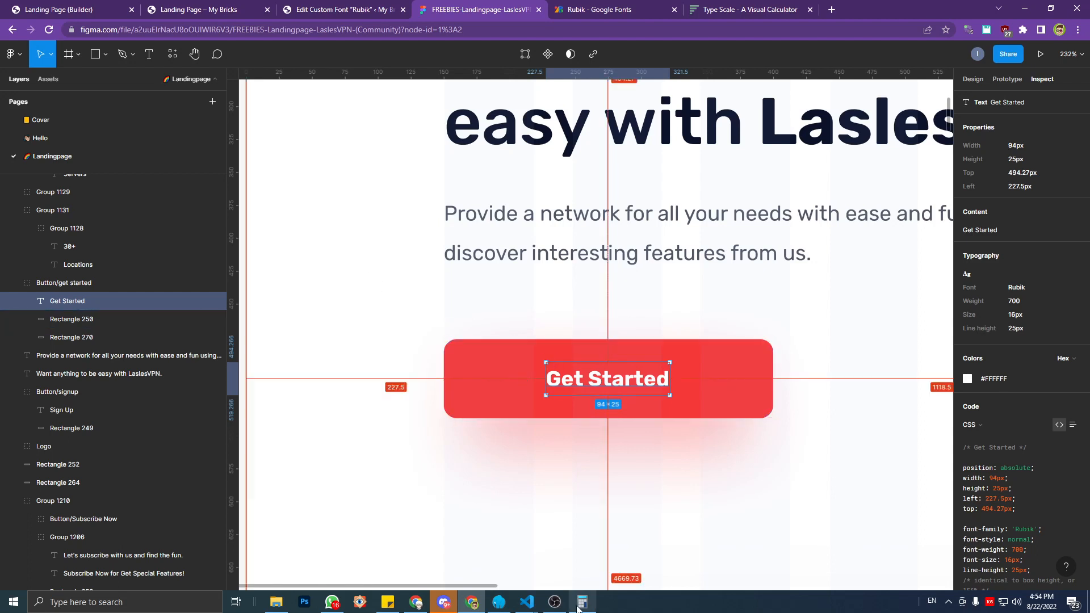
# Look up the --space-s variable in style.css in Visual Studio Code and measure the Get Started label's spacing inside its button in Figma.
pyautogui.moveTo(527, 602)
pyautogui.click(544, 558)
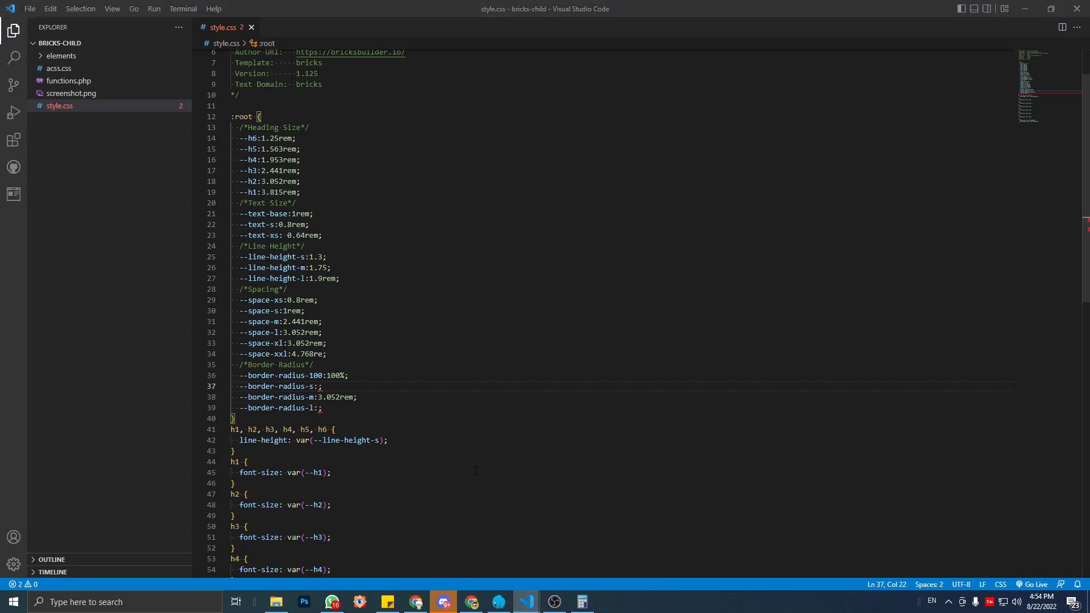
pyautogui.click(393, 345)
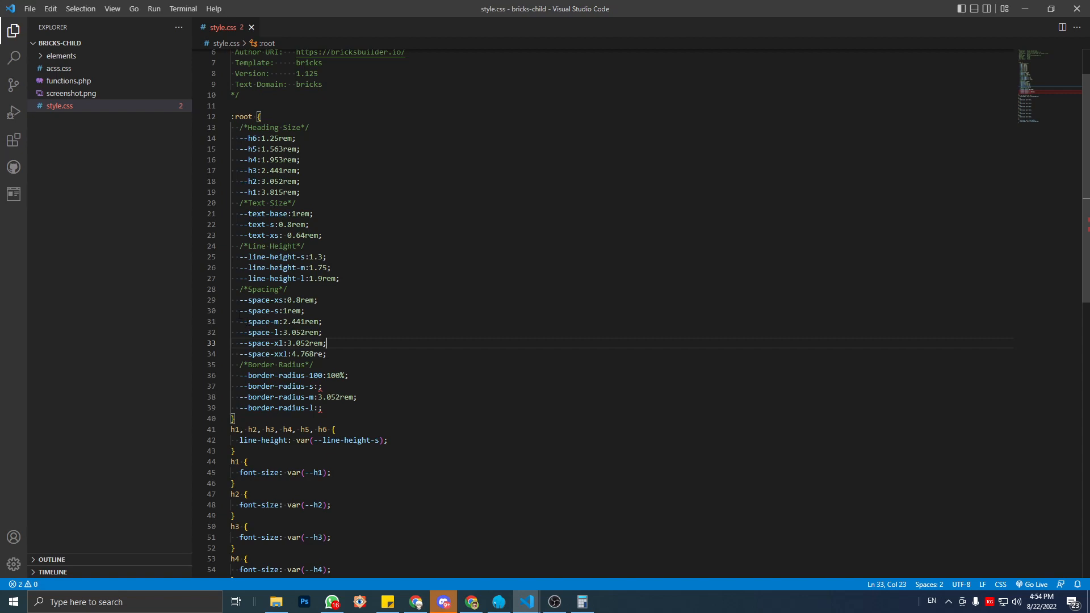
pyautogui.moveTo(239, 310); pyautogui.dragTo(279, 311)
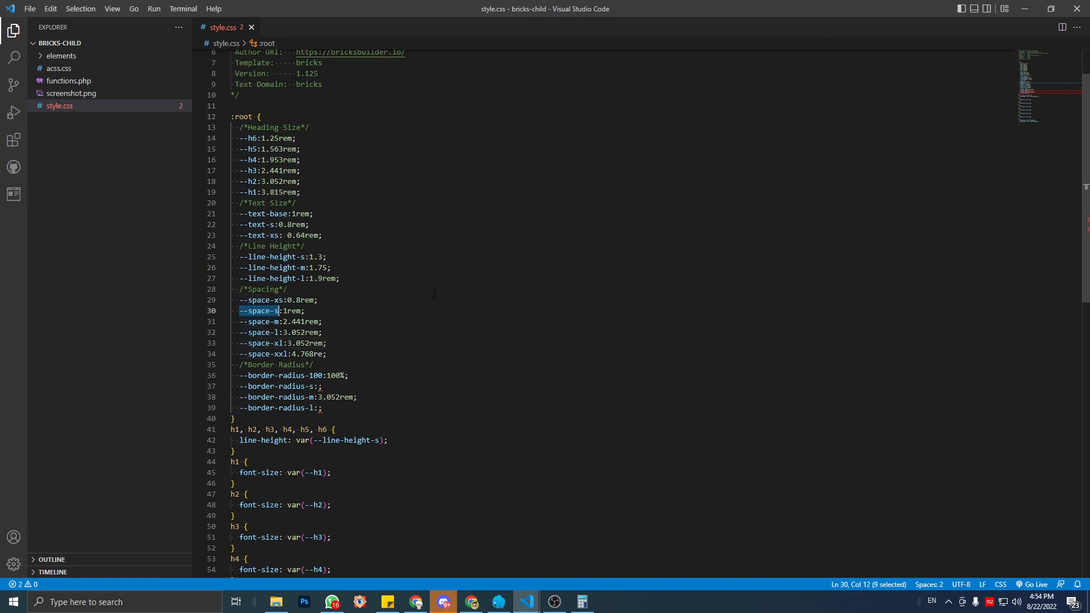
pyautogui.hotkey('alt', 'Tab')
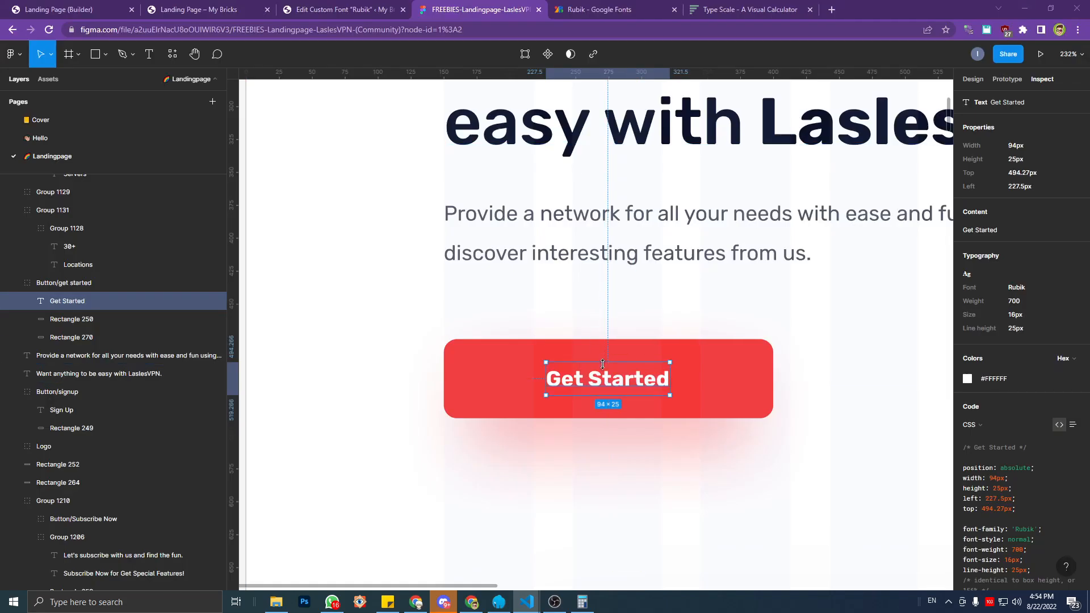
pyautogui.moveTo(612, 359)
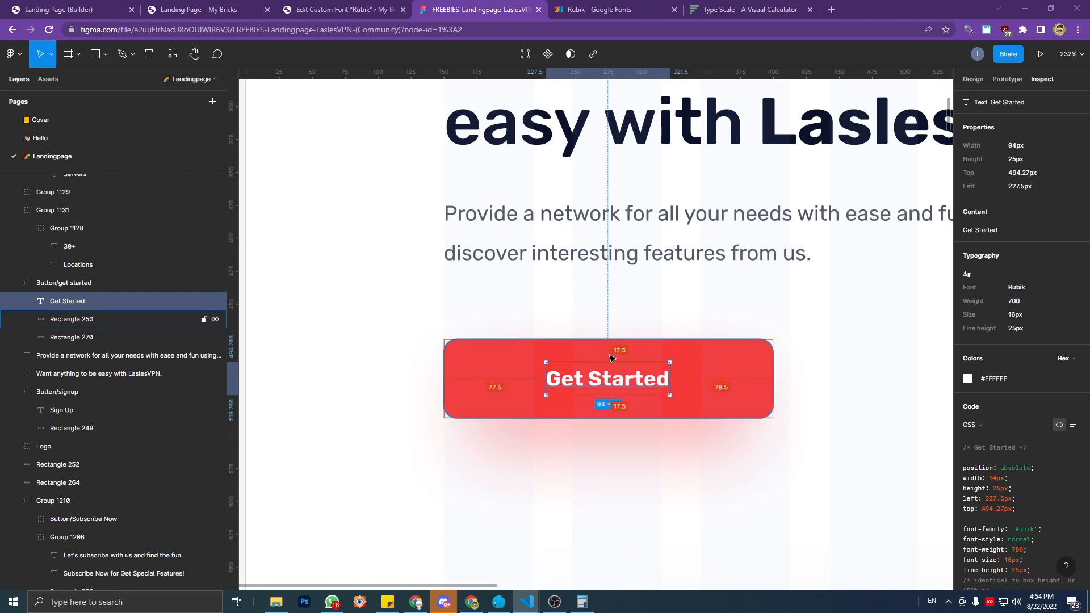
# Switch to the Bricks builder and set the Medium button size's top padding to var(--space-s) in the theme styles.
pyautogui.click(111, 4)
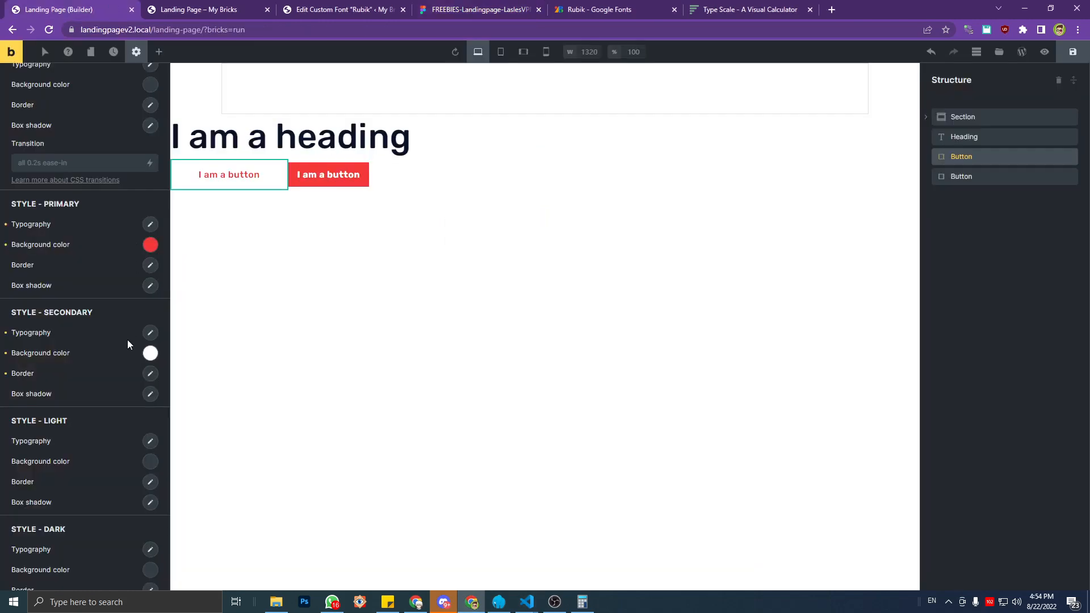
pyautogui.scroll(-12, 125, 364)
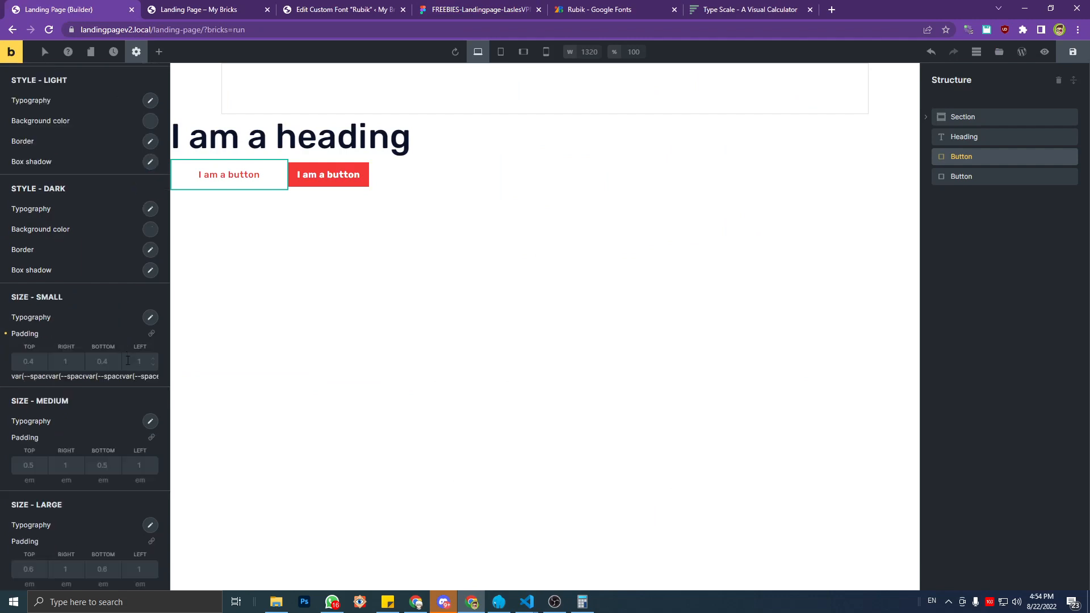
pyautogui.scroll(5, 123, 371)
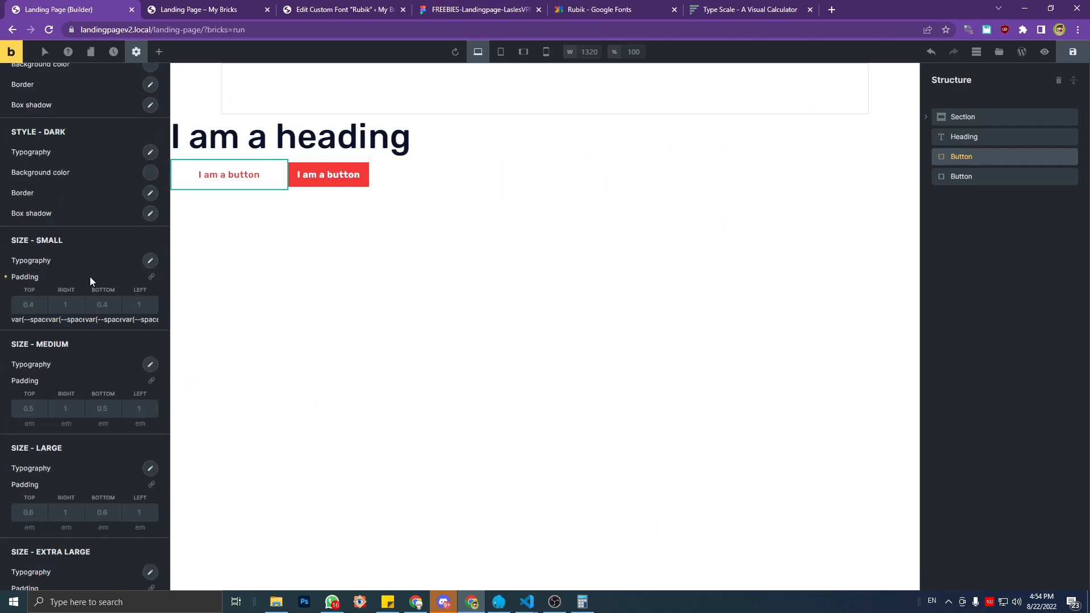
pyautogui.scroll(-2, 110, 375)
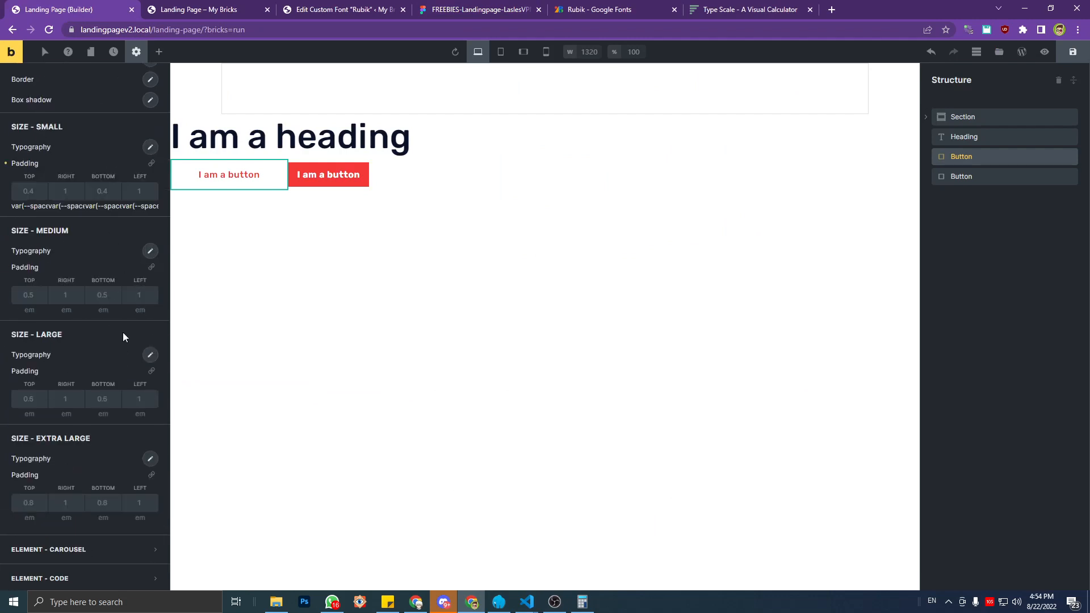
pyautogui.click(150, 250)
pyautogui.click(150, 250)
pyautogui.click(24, 295)
pyautogui.write('var(')
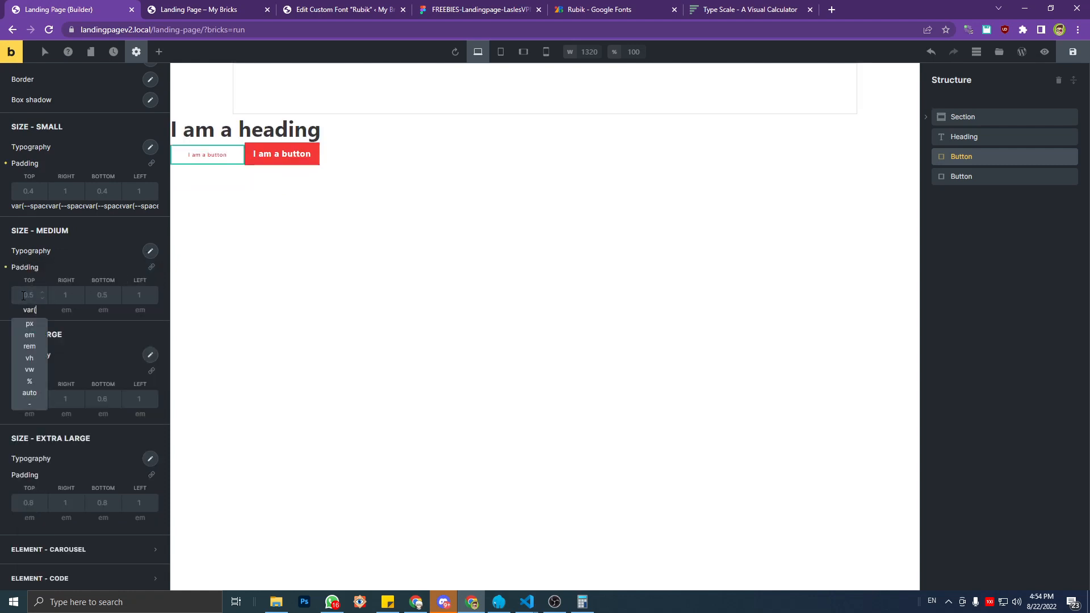
pyautogui.write('--space-s)')
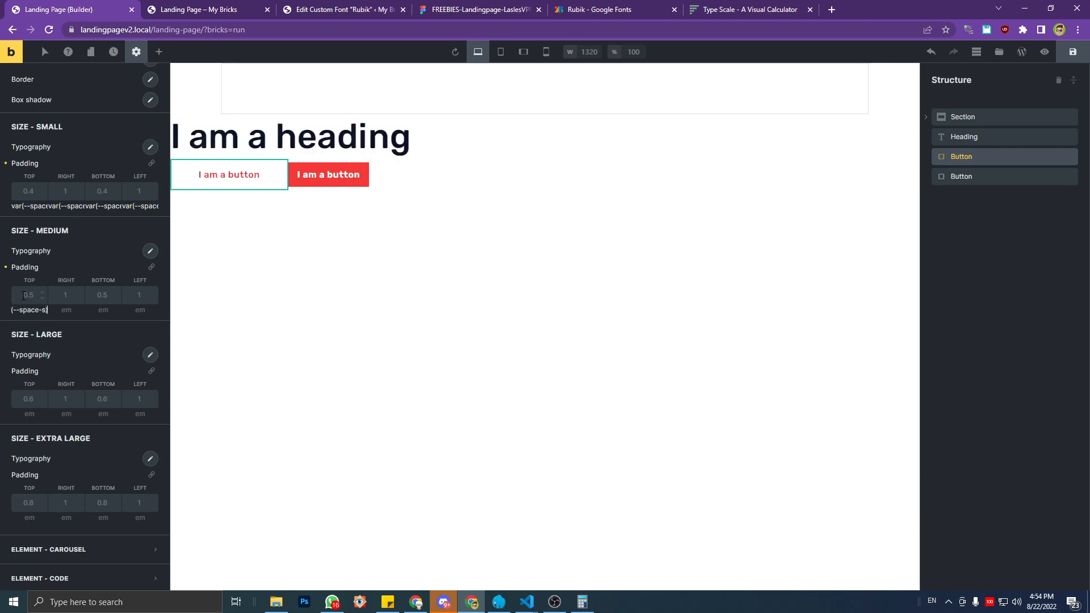
# Copy the Medium button size's top padding value var(--space-s) into its bottom padding.
pyautogui.hotkey('ctrl', 'a')
pyautogui.hotkey('ctrl', 'c')
pyautogui.click(102, 296)
pyautogui.hotkey('ctrl', 'v')
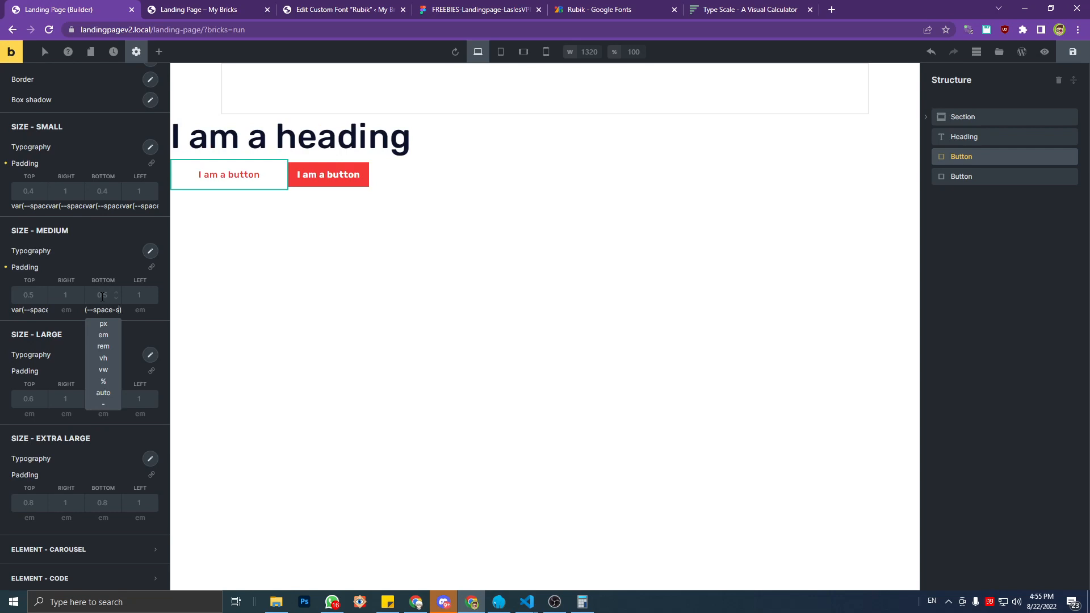
pyautogui.press('Home')
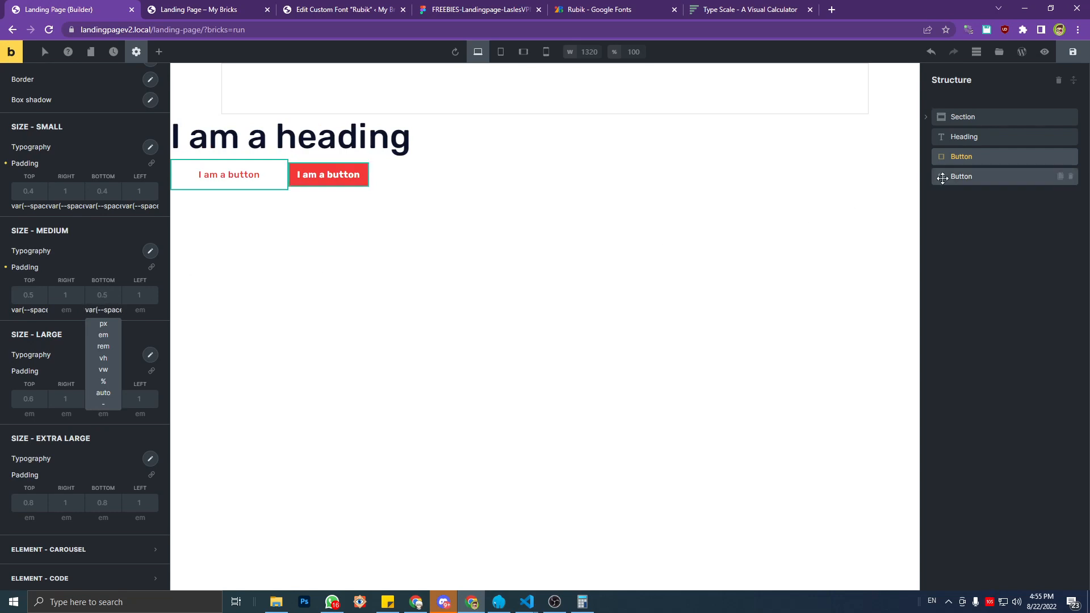
# Set the red primary button's size to Medium and select the secondary button again.
pyautogui.click(961, 178)
pyautogui.click(116, 194)
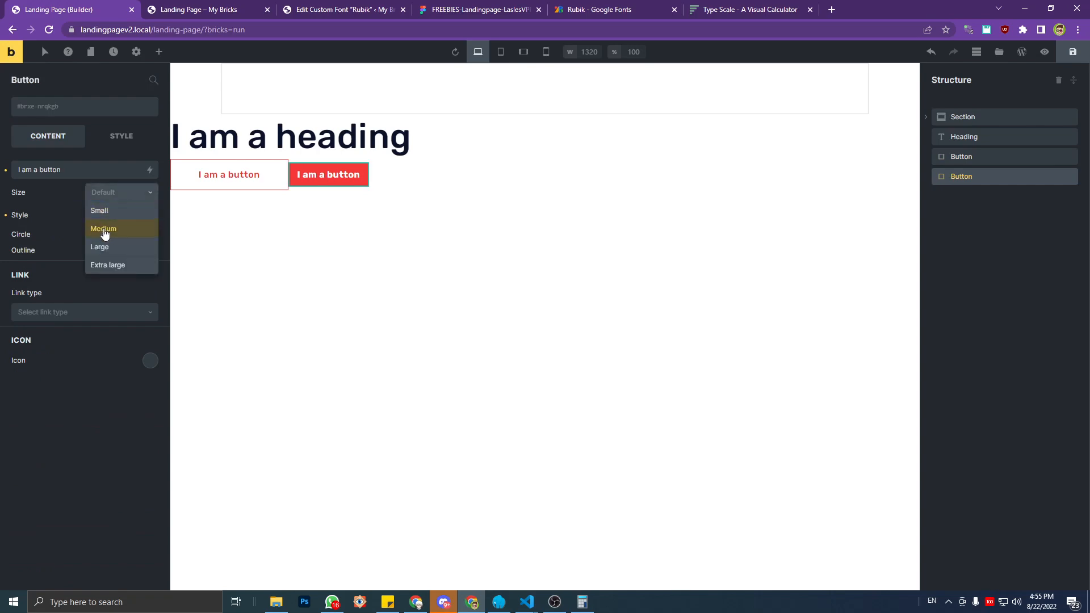
pyautogui.click(108, 234)
pyautogui.click(995, 161)
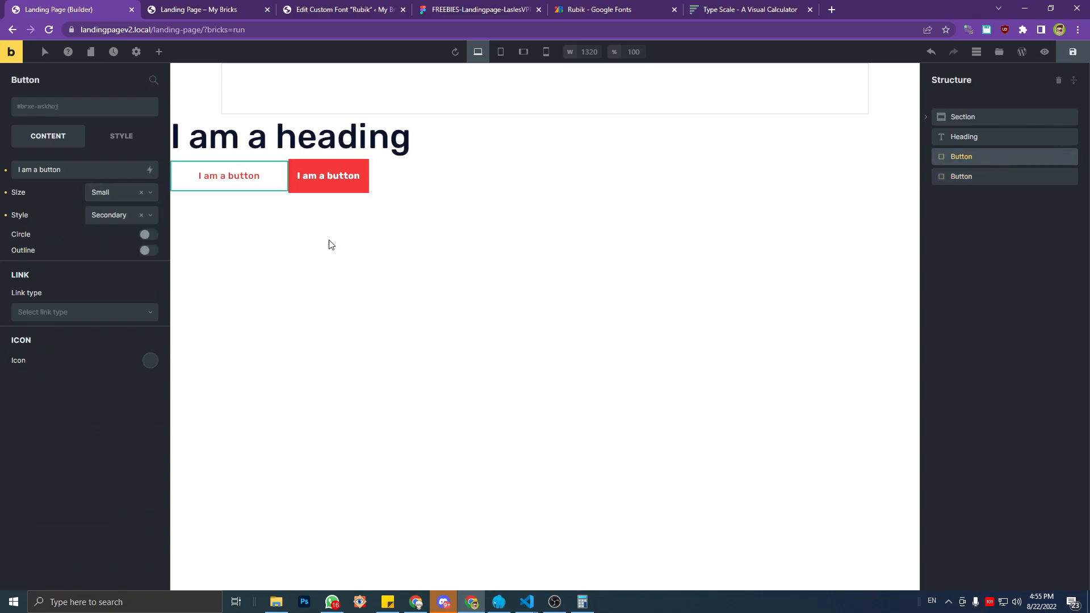
# Switch to the Figma landing page design and inspect the Get Started button's background rectangle.
pyautogui.click(250, 9)
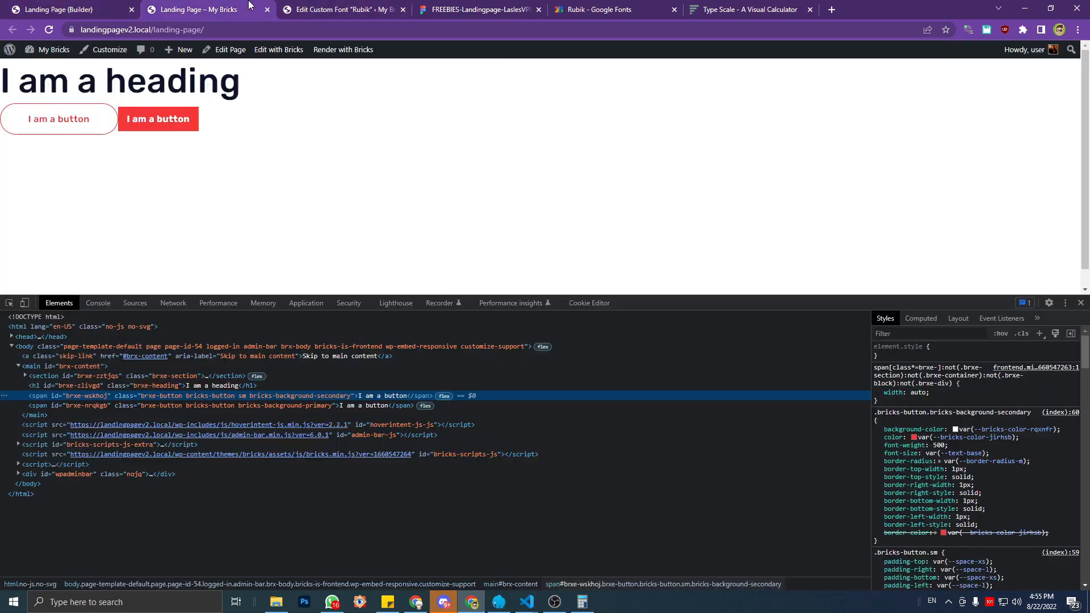
pyautogui.click(503, 13)
pyautogui.doubleClick(507, 382)
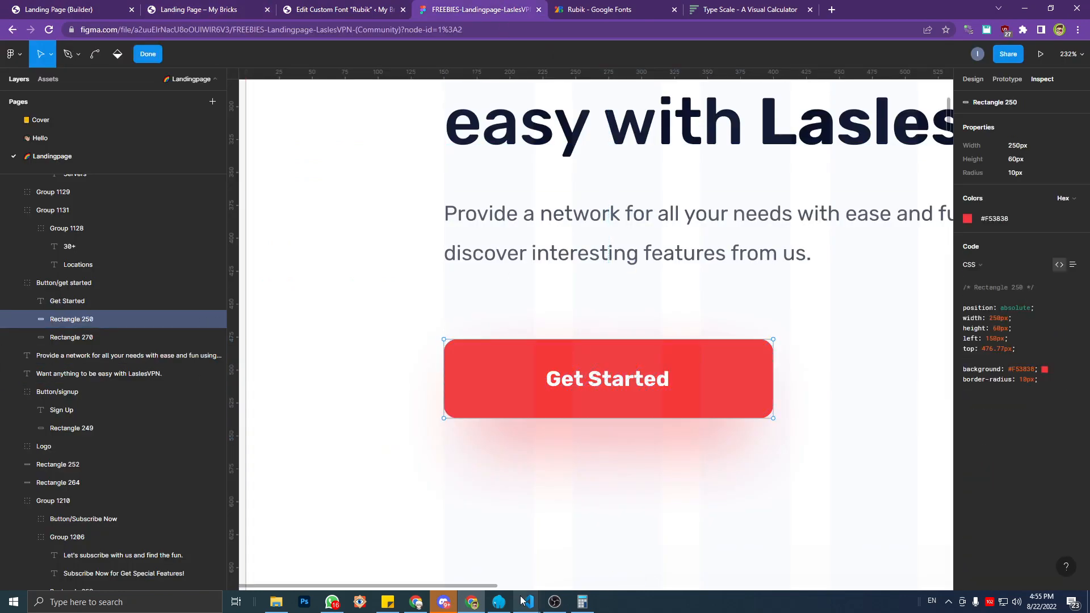
# Convert the Get Started button's 77.5 px side padding to rem by dividing it by 16 in Calculator.
pyautogui.click(576, 602)
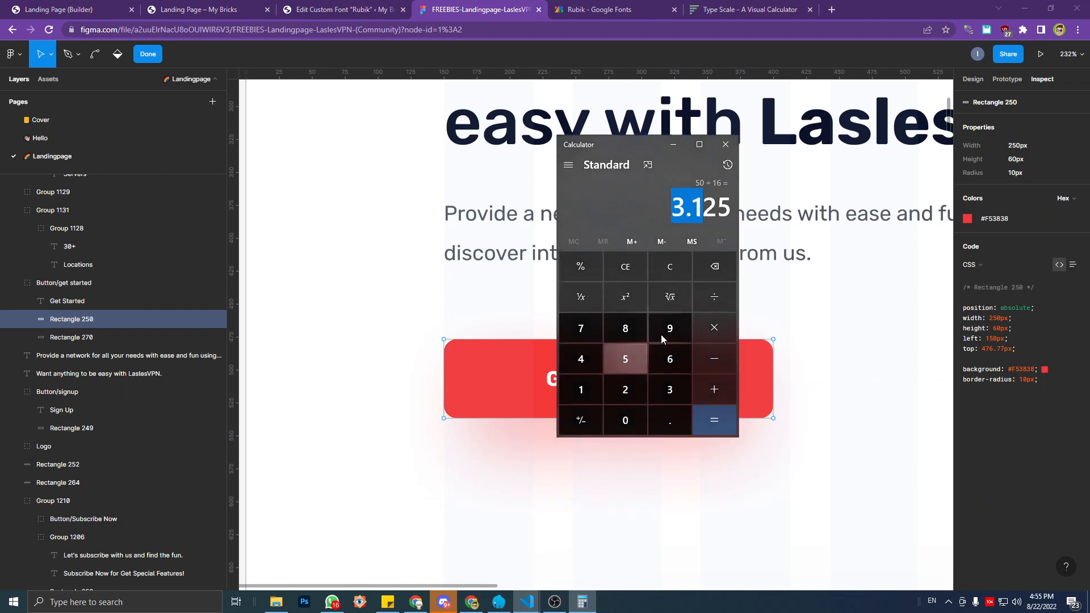
pyautogui.click(670, 267)
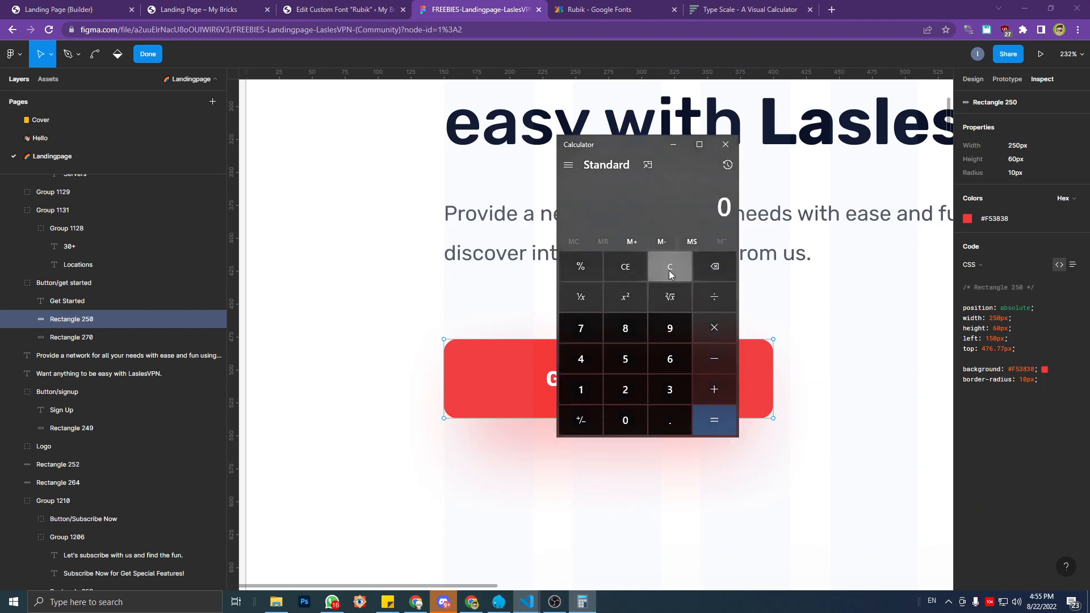
pyautogui.doubleClick(584, 335)
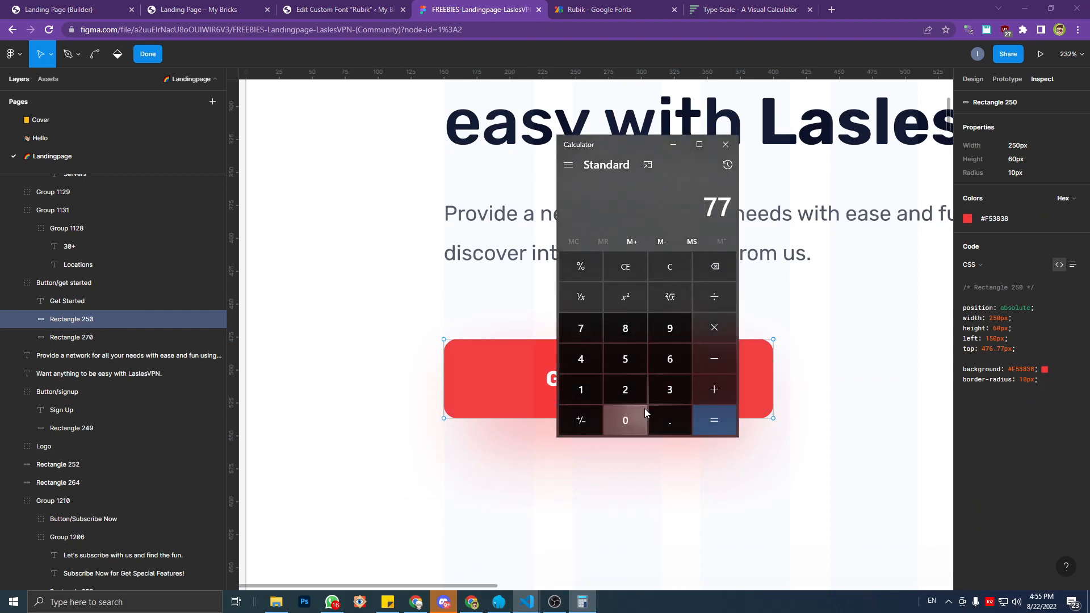
pyautogui.click(664, 419)
pyautogui.press('5')
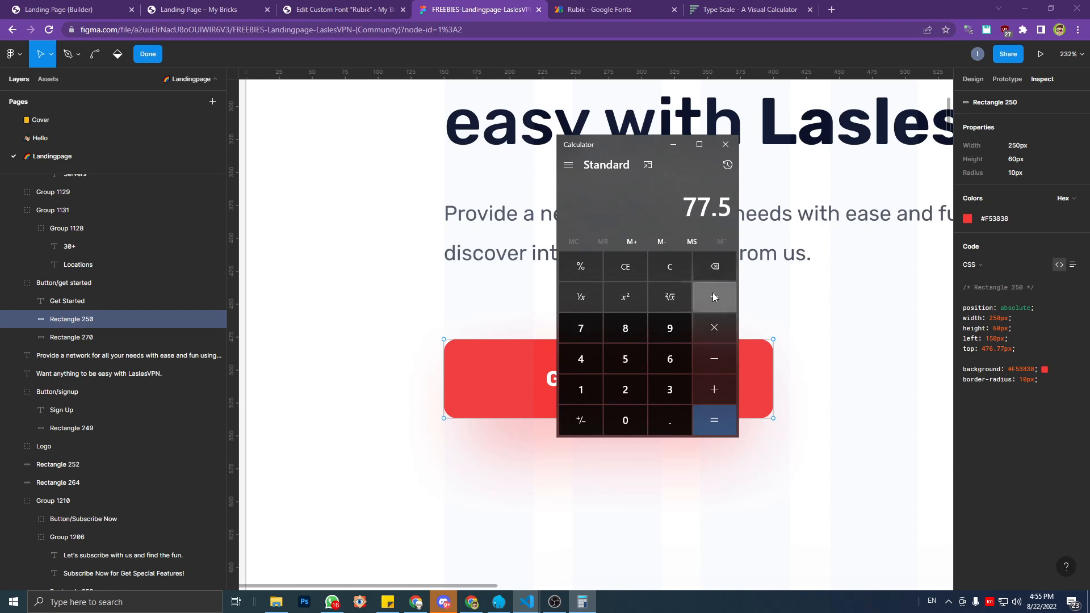
pyautogui.click(713, 296)
pyautogui.write('16')
pyautogui.click(710, 412)
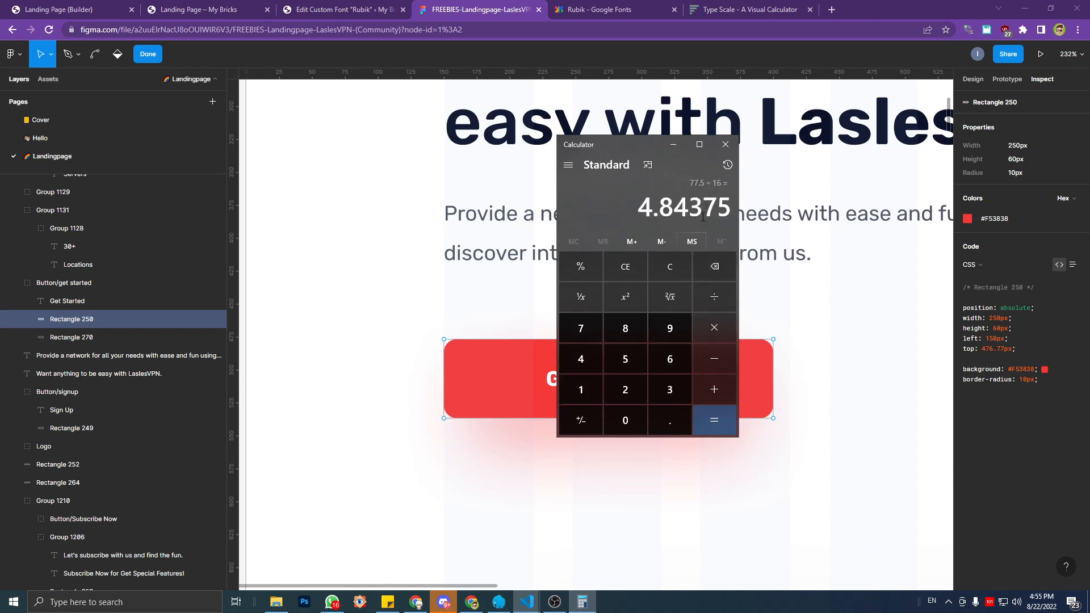
# Look up the --space-xxl variable in style.css in Visual Studio Code and return to the Bricks builder.
pyautogui.moveTo(531, 601)
pyautogui.click(557, 559)
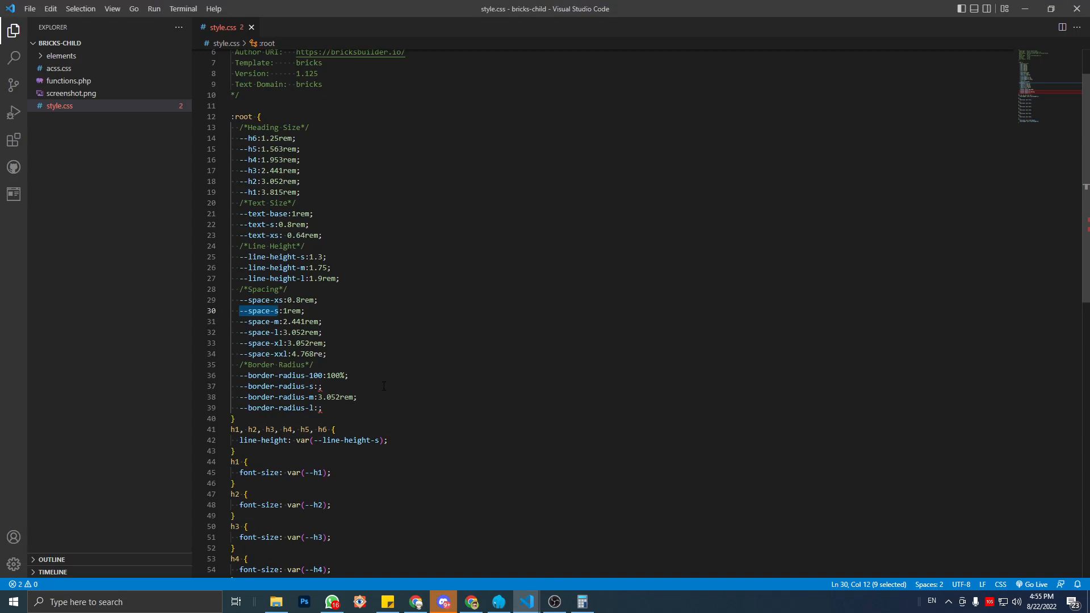
pyautogui.click(291, 364)
pyautogui.moveTo(246, 354); pyautogui.dragTo(288, 354)
pyautogui.hotkey('alt', 'Tab')
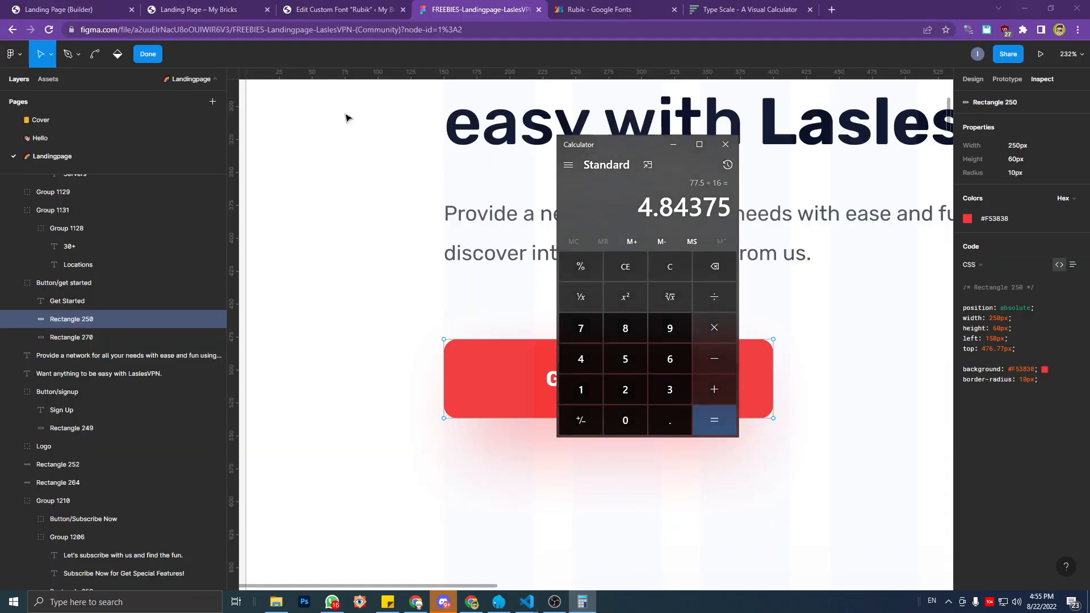
pyautogui.click(84, 4)
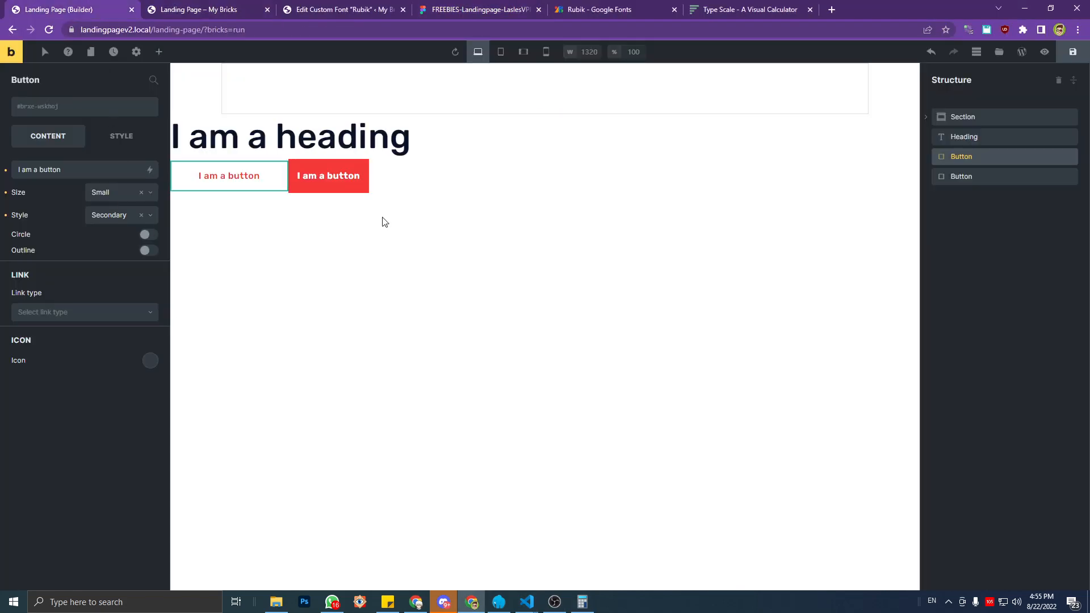
# Select the red primary button and enter the --space-xxl variable as the right padding of the Medium size in the theme's button styles.
pyautogui.click(998, 178)
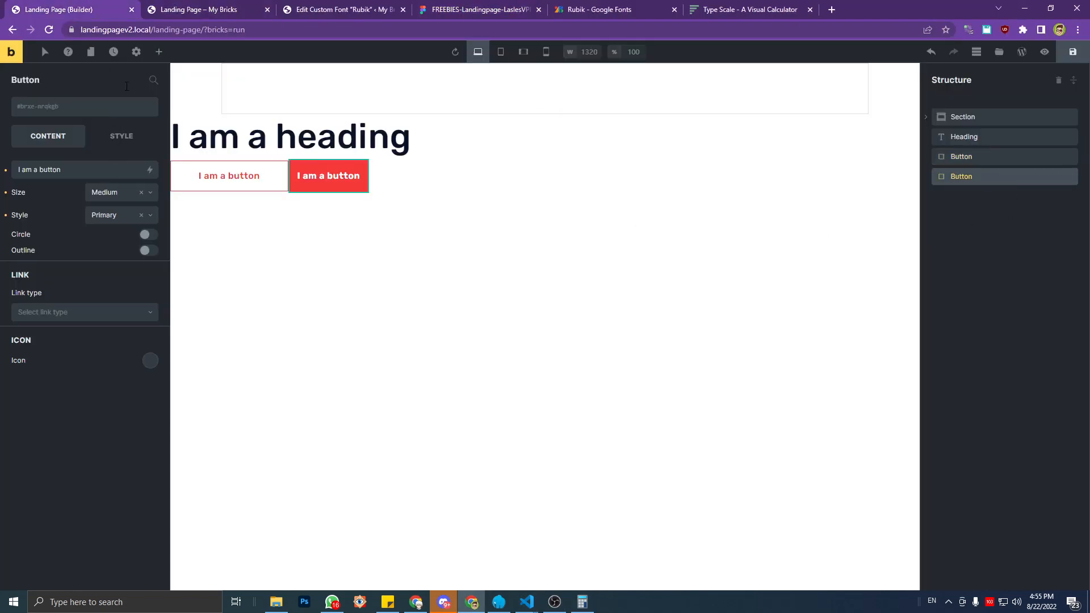
pyautogui.click(136, 51)
pyautogui.click(103, 107)
pyautogui.scroll(-4, 85, 284)
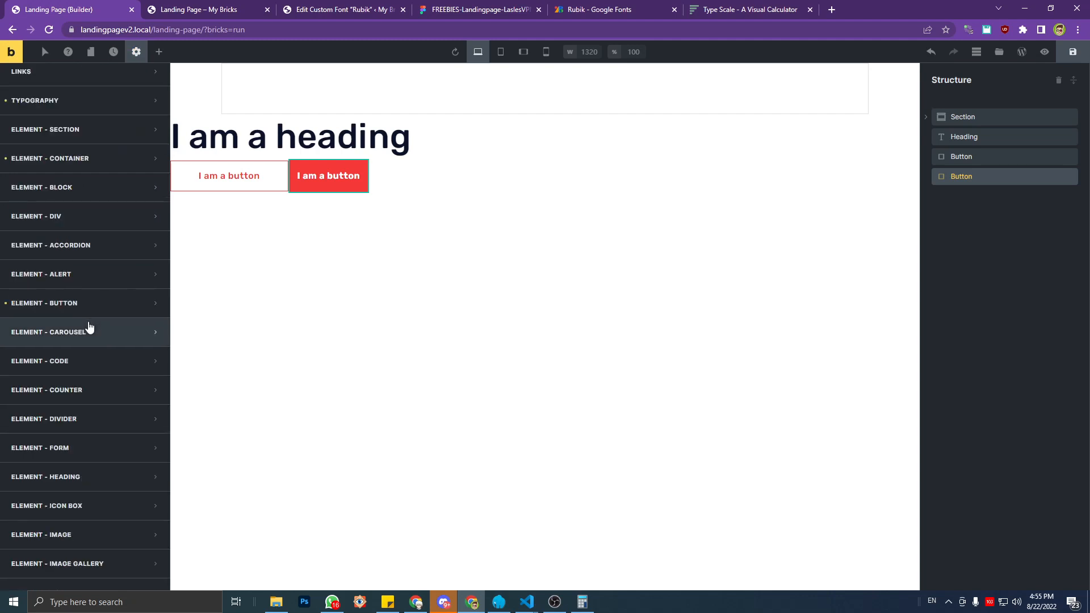
pyautogui.click(83, 304)
pyautogui.scroll(-15, 85, 363)
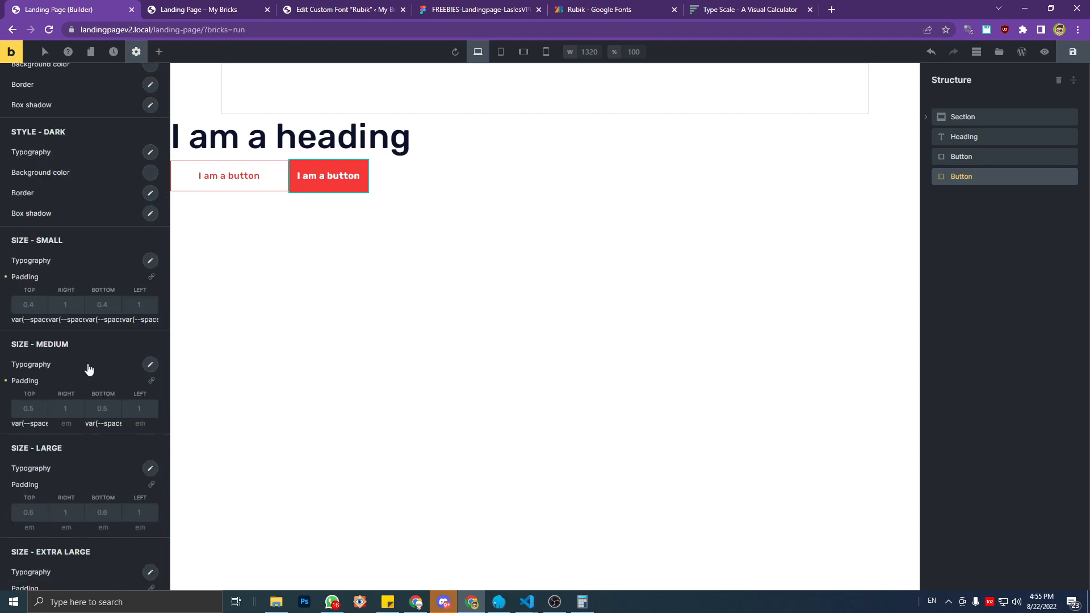
pyautogui.scroll(1, 90, 362)
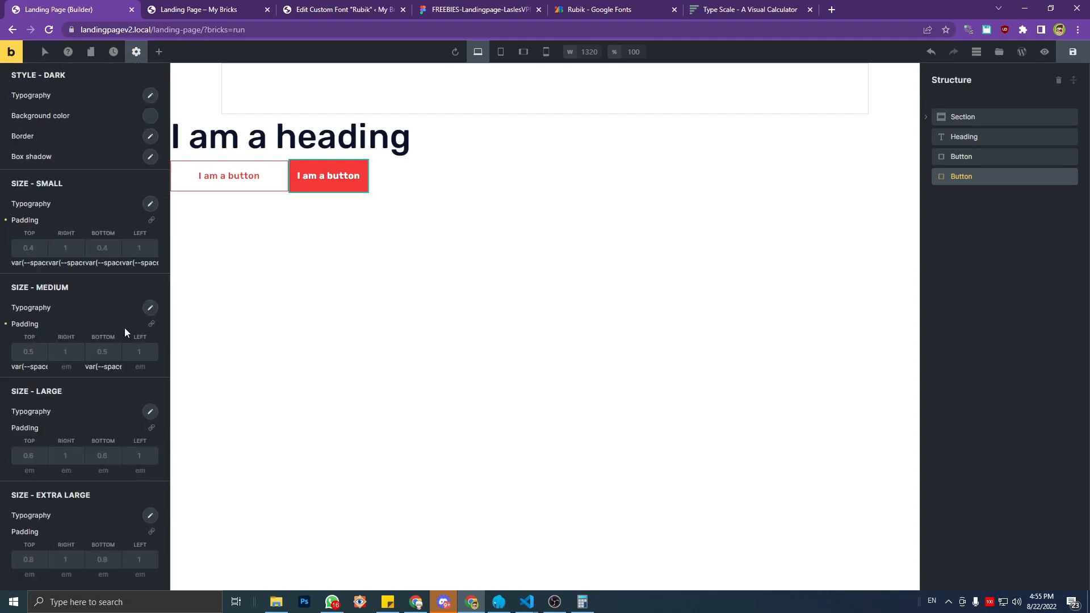
pyautogui.click(64, 353)
pyautogui.write('va')
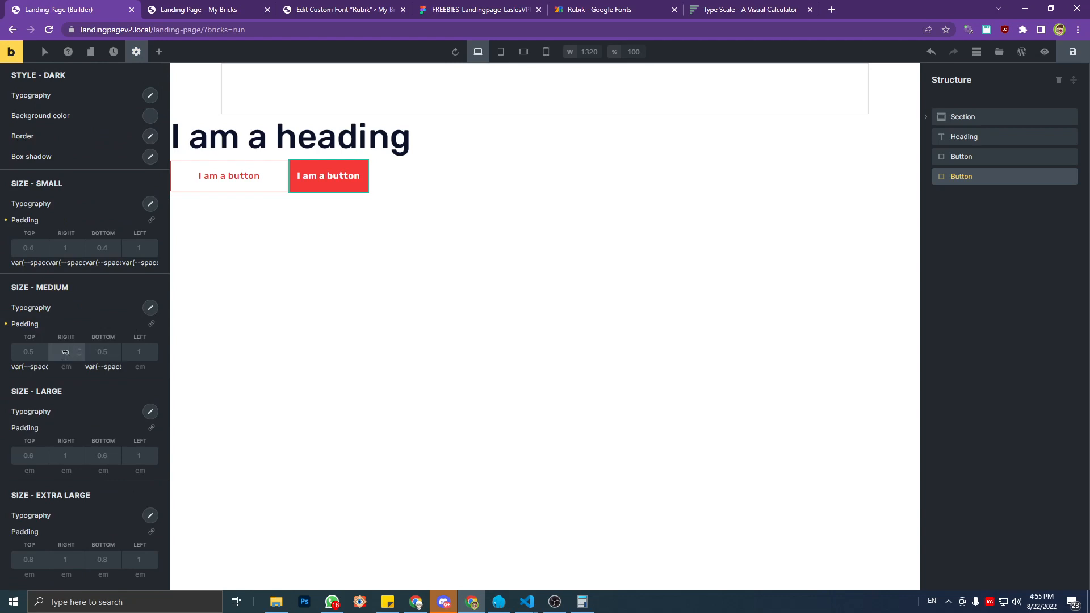
pyautogui.write('r(--space-xxl')
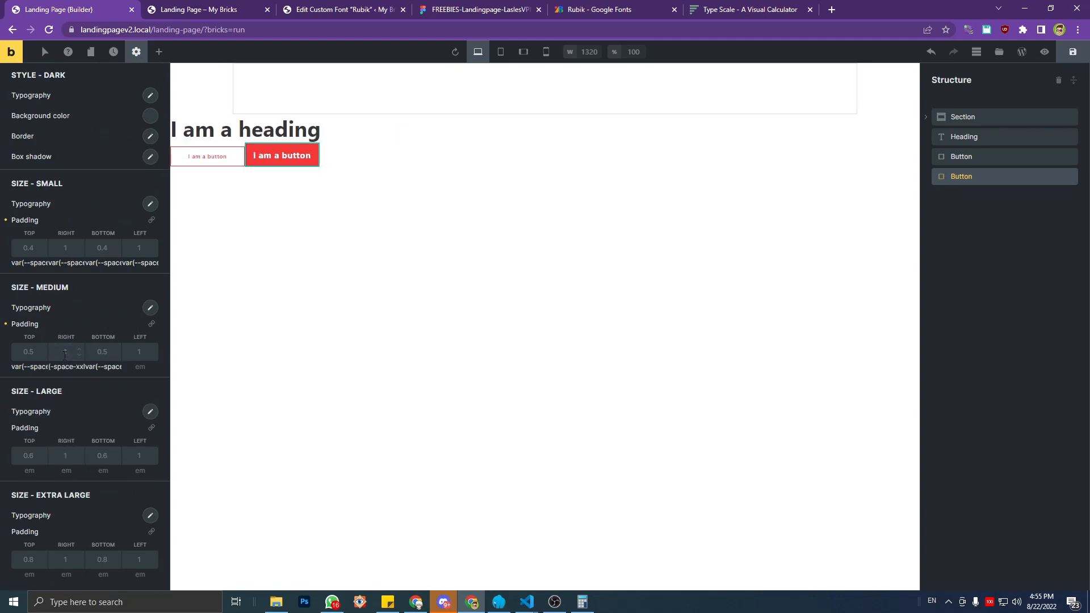
pyautogui.write(')')
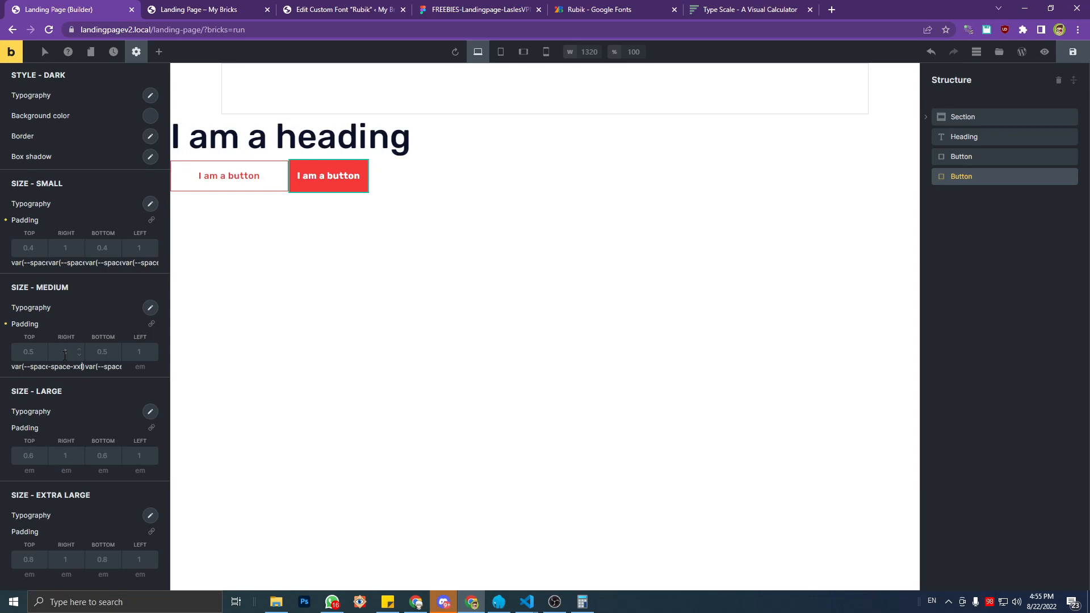
# Correct the Medium size's right padding to var(--space-xxl) by adding the missing dash, and copy the value to the left padding.
pyautogui.press('Left')
pyautogui.press('Left')
pyautogui.press('Left')
pyautogui.press('Left')
pyautogui.press('Left')
pyautogui.press('Left')
pyautogui.press('Left')
pyautogui.write('-')
pyautogui.hotkey('ctrl', 'a')
pyautogui.hotkey('ctrl', 'c')
pyautogui.click(142, 353)
pyautogui.hotkey('ctrl', 'v')
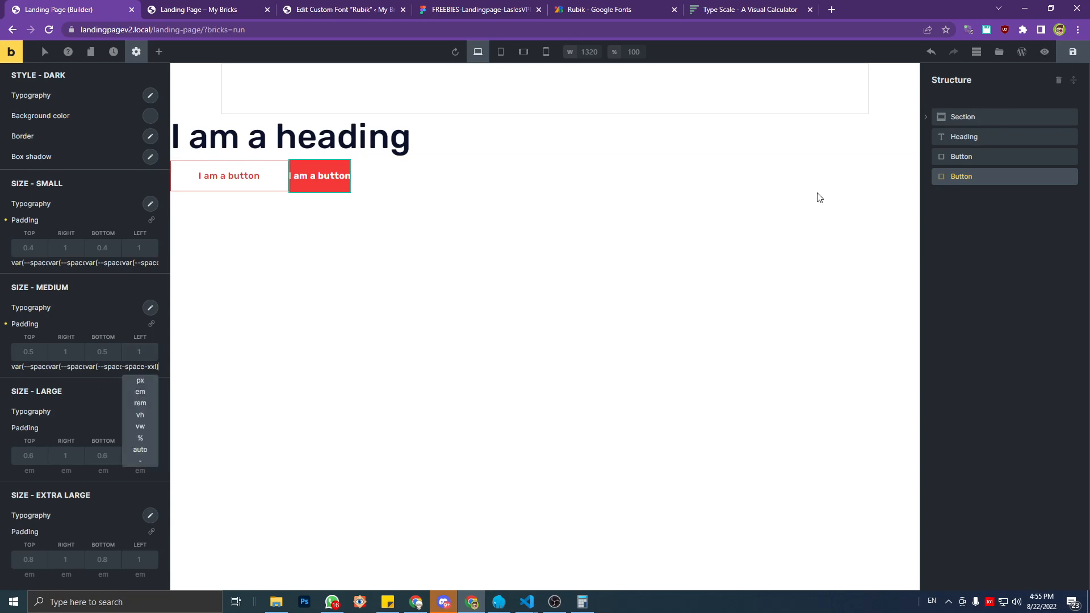
pyautogui.tripleClick(141, 367)
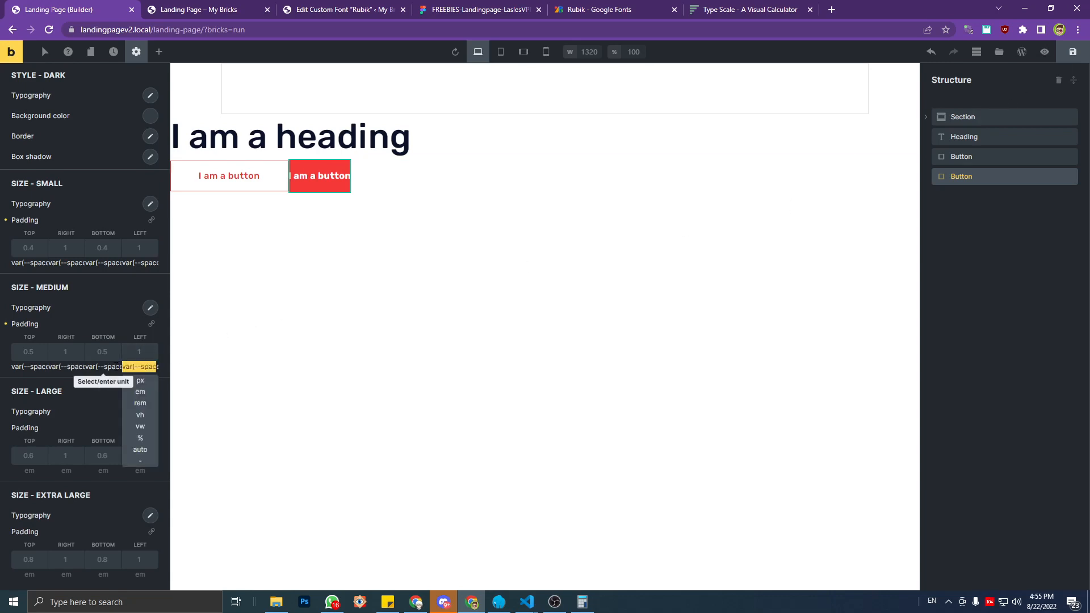
# Save the Bricks page and reload its front-end view to check the primary button's padding.
pyautogui.click(1073, 51)
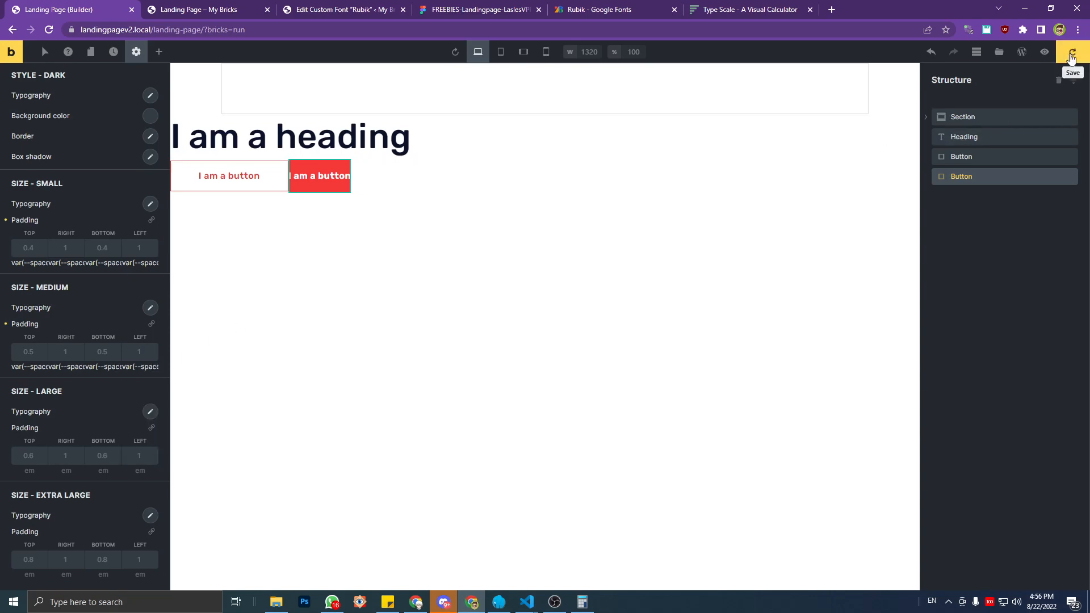
pyautogui.click(206, 8)
pyautogui.press('F5')
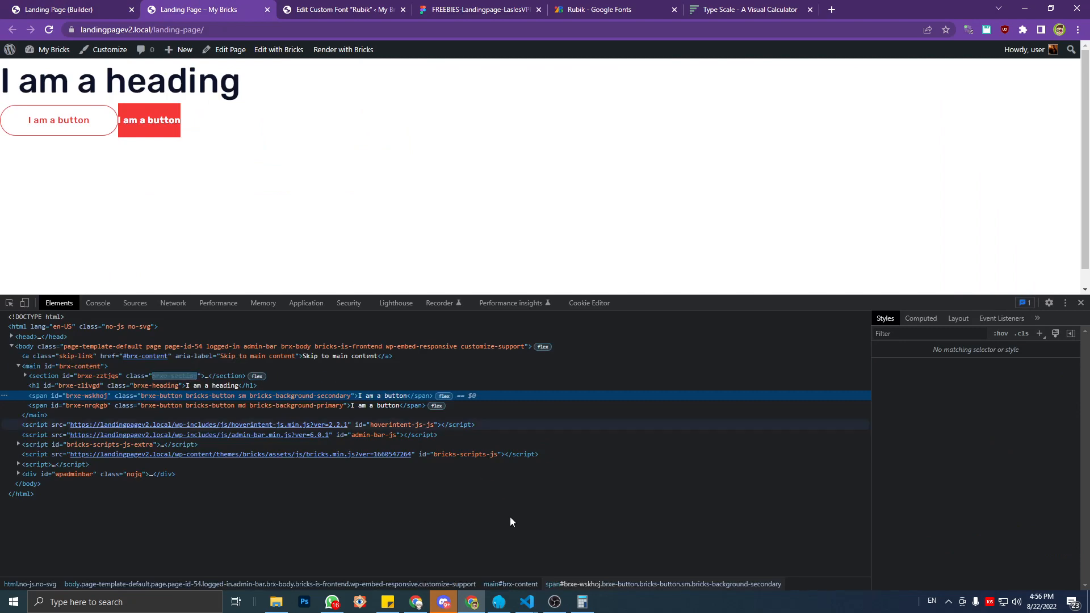
# Switch to style.css in Visual Studio Code to check the --space-xxl variable's definition.
pyautogui.moveTo(527, 601)
pyautogui.click(579, 562)
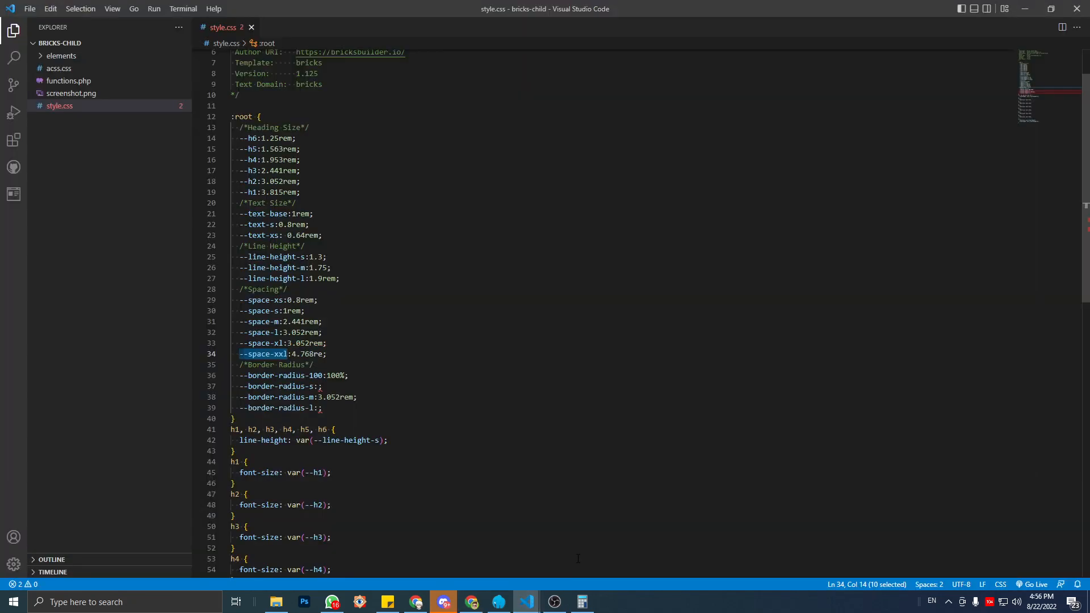
# Correct the --space-xxl value to 4.768rem, save the stylesheet, and reload the landing page in Chrome.
pyautogui.click(584, 463)
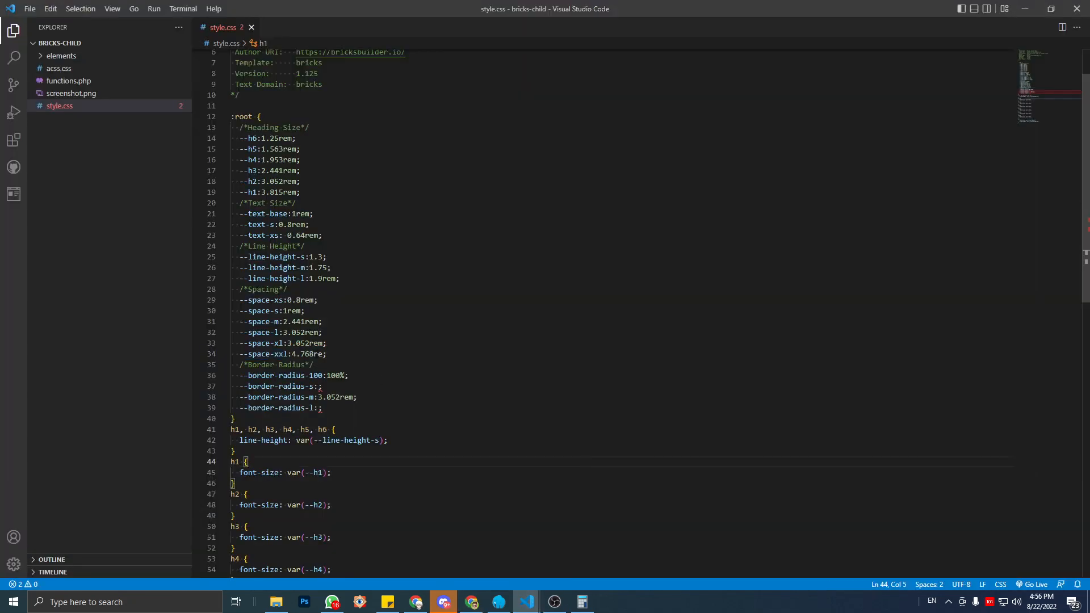
pyautogui.click(327, 354)
pyautogui.write('m')
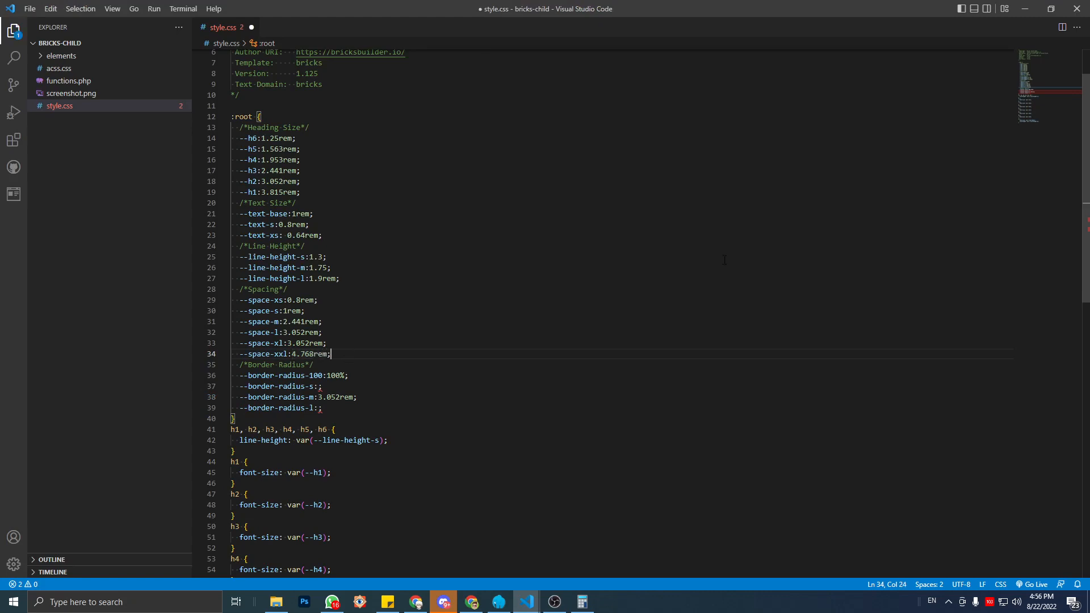
pyautogui.hotkey('ctrl', 's')
pyautogui.hotkey('alt', 'Tab')
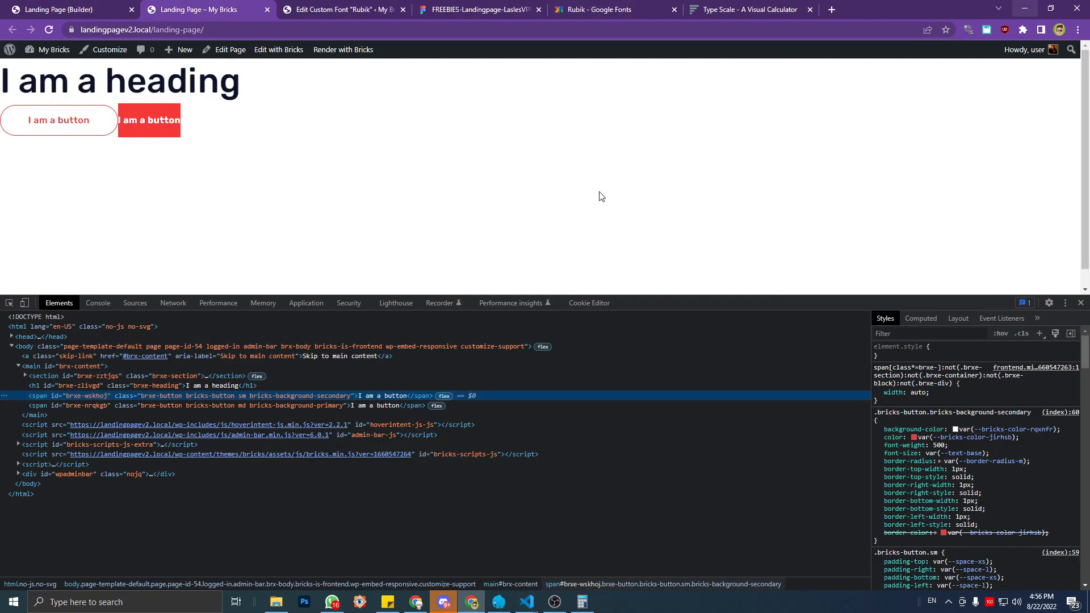
pyautogui.press('F5')
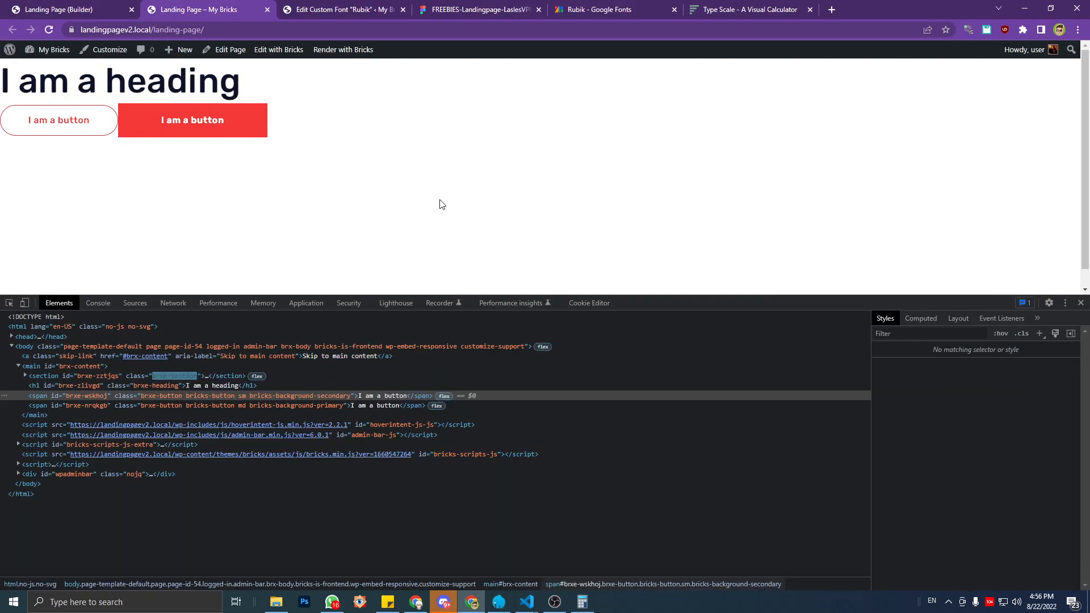
# Check the Get Started rectangle's border radius in Figma against the radius and spacing variables in style.css.
pyautogui.hotkey('ctrl', 'Tab')
pyautogui.hotkey('ctrl', 'Tab')
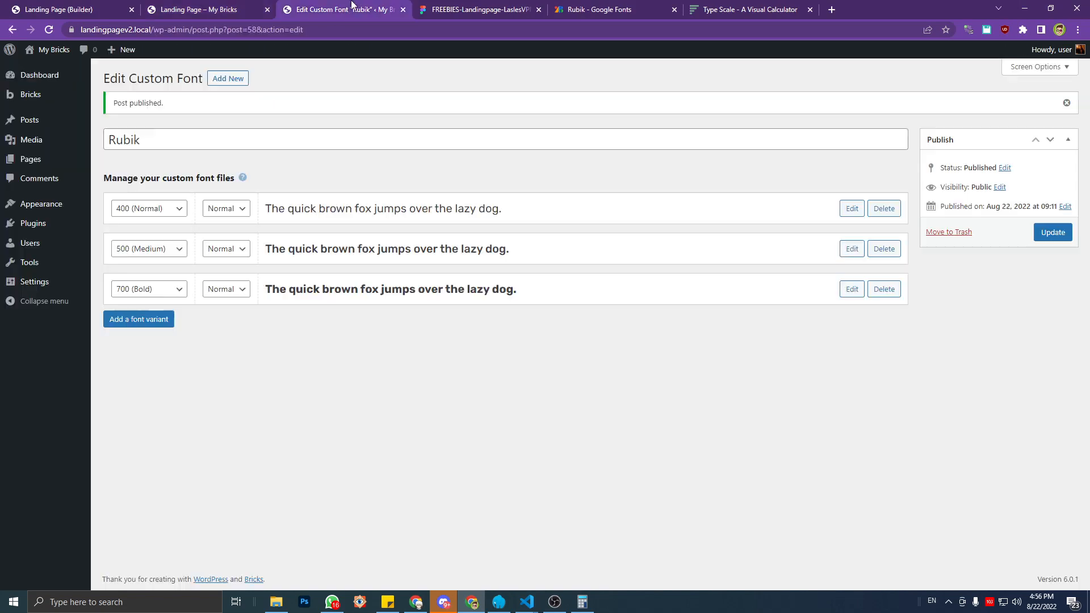
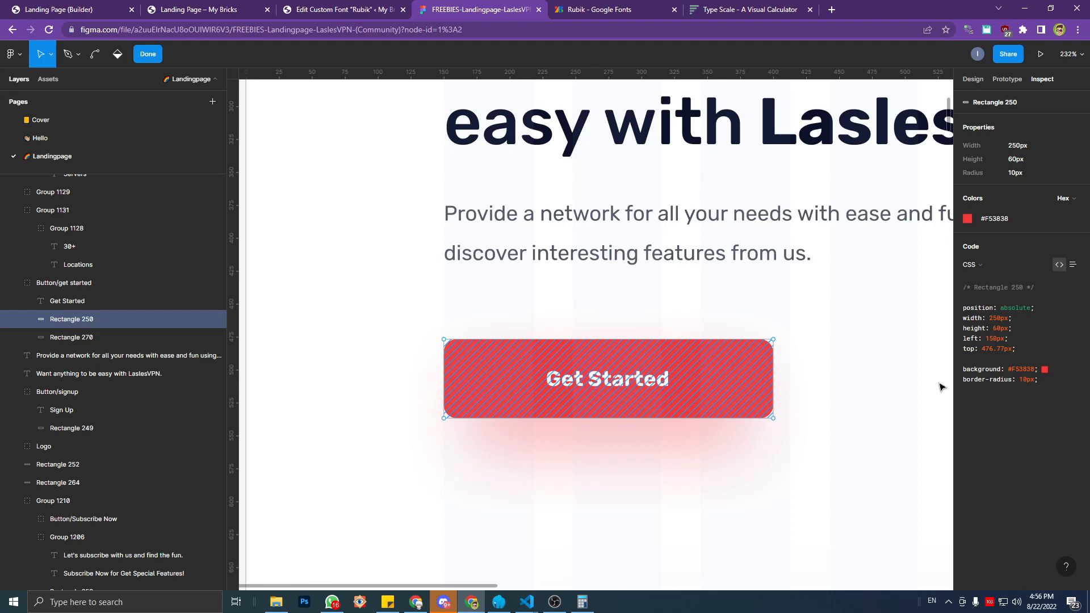
pyautogui.doubleClick(1029, 380)
pyautogui.moveTo(530, 602)
pyautogui.click(557, 554)
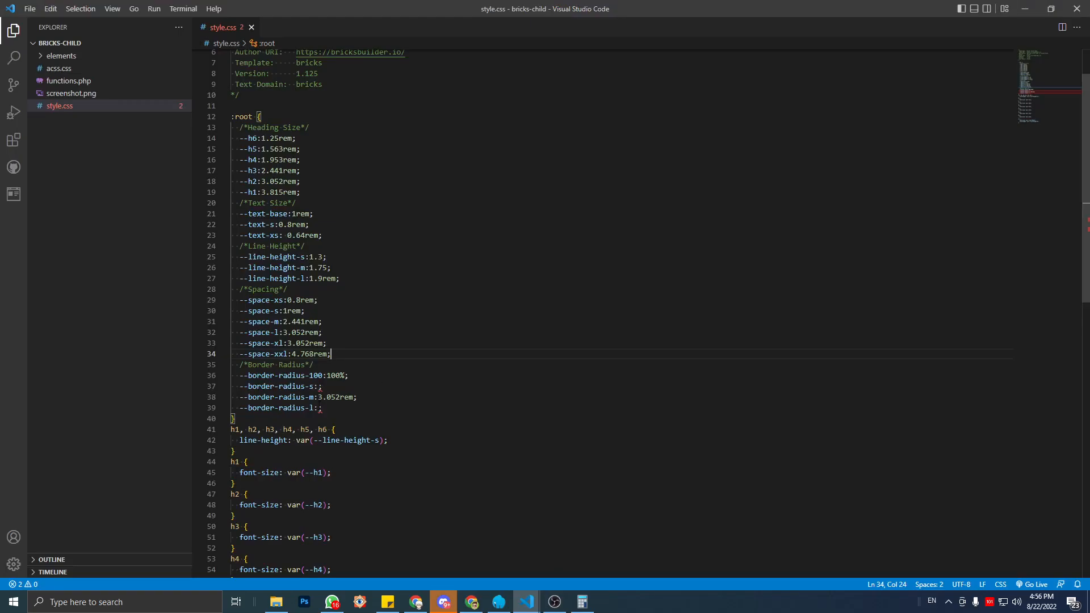
pyautogui.click(318, 387)
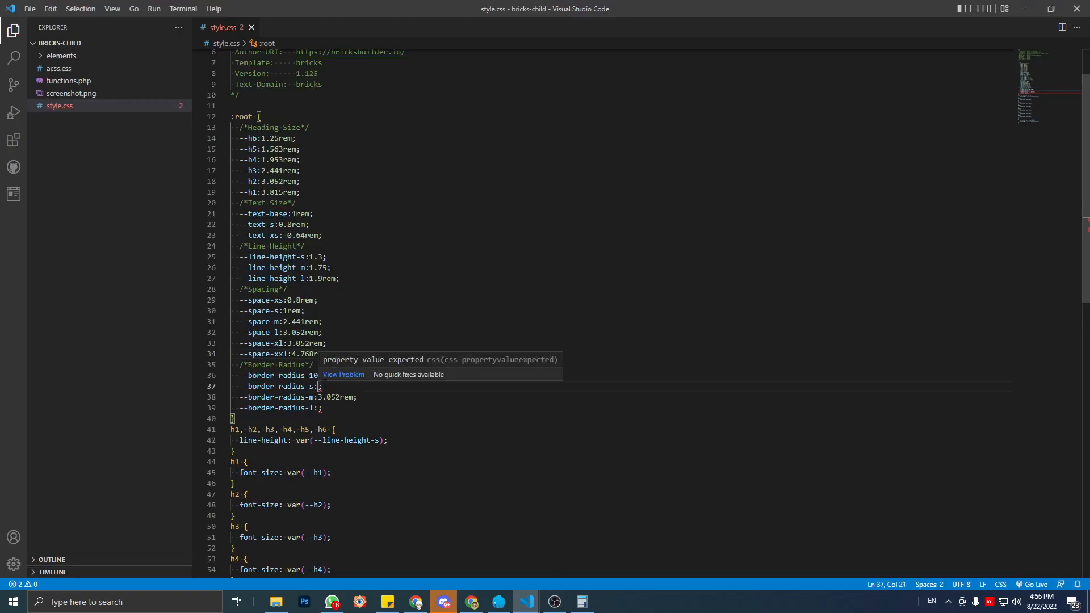
pyautogui.click(301, 343)
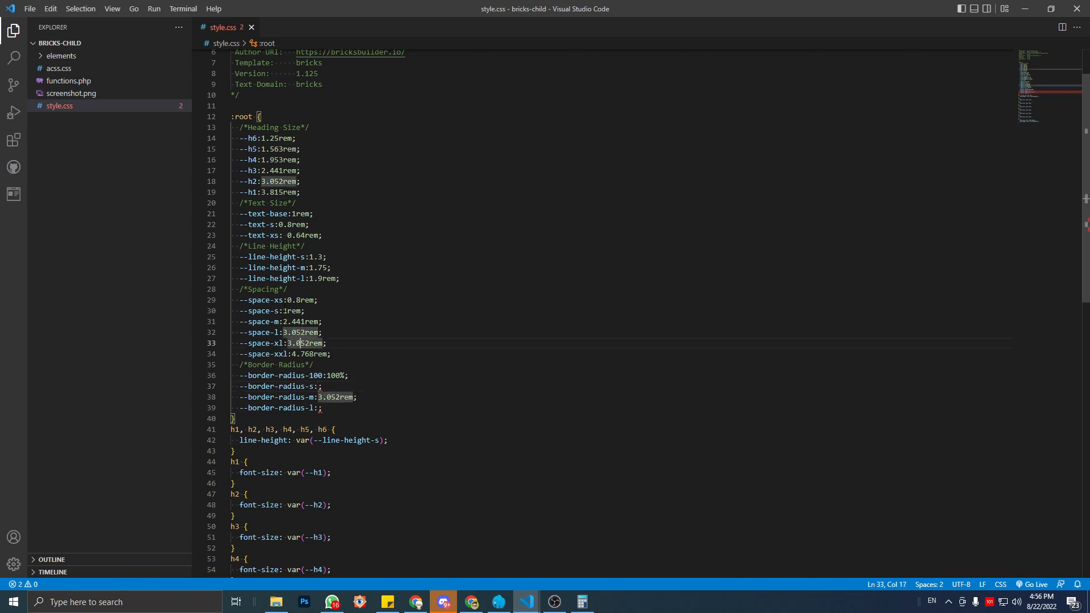
pyautogui.click(288, 300)
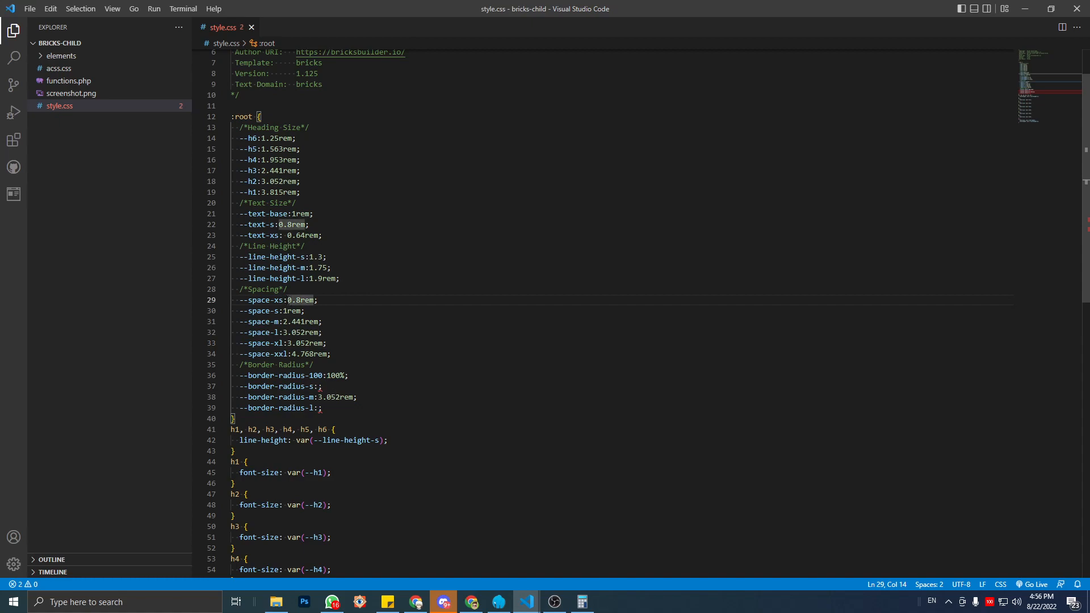
pyautogui.click(1028, 8)
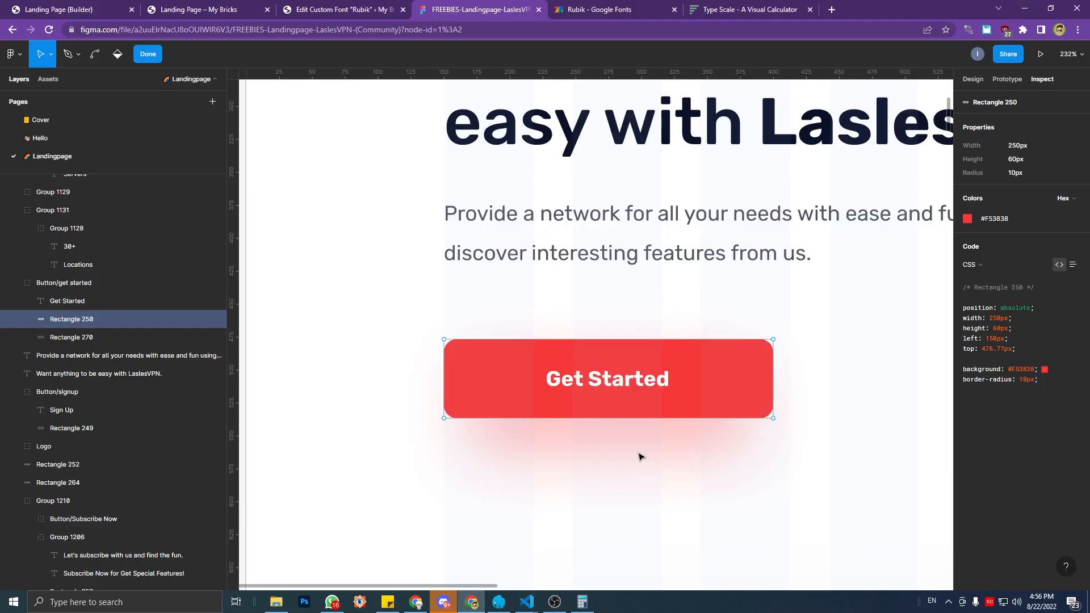
# Calculate 10 ÷ 16 in Calculator to convert the button's corner radius to rem, and select the result.
pyautogui.click(589, 601)
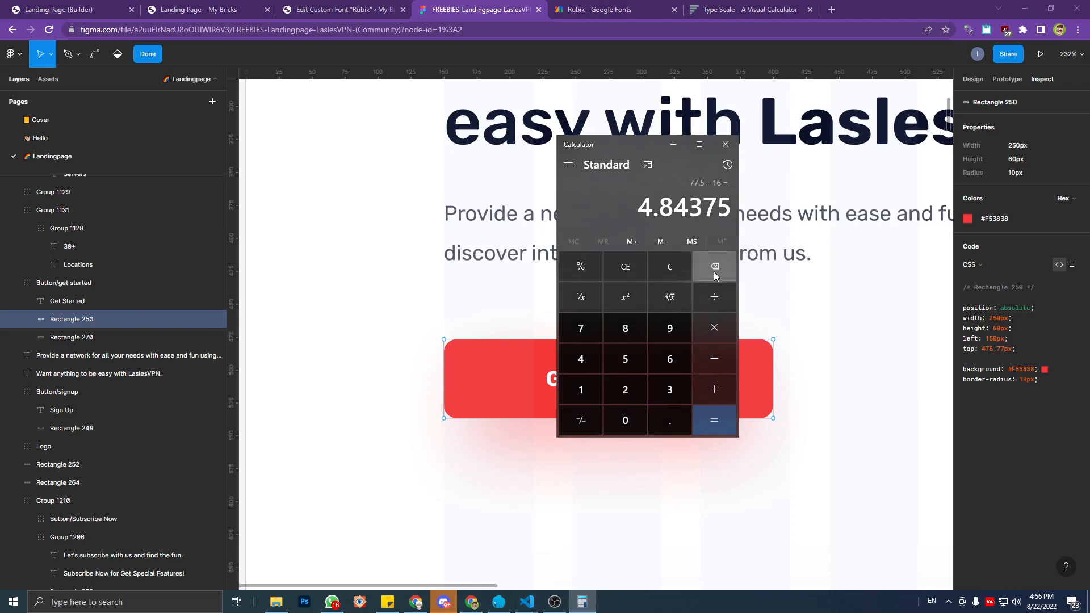
pyautogui.click(679, 268)
pyautogui.click(593, 390)
pyautogui.click(632, 405)
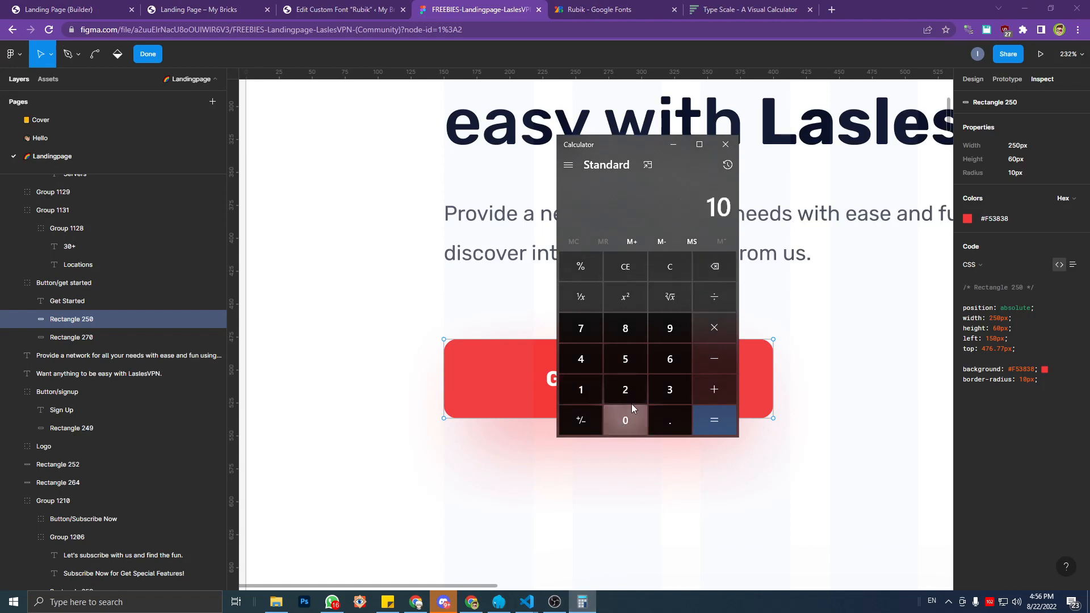
pyautogui.click(715, 298)
pyautogui.click(587, 392)
pyautogui.click(680, 369)
pyautogui.click(712, 418)
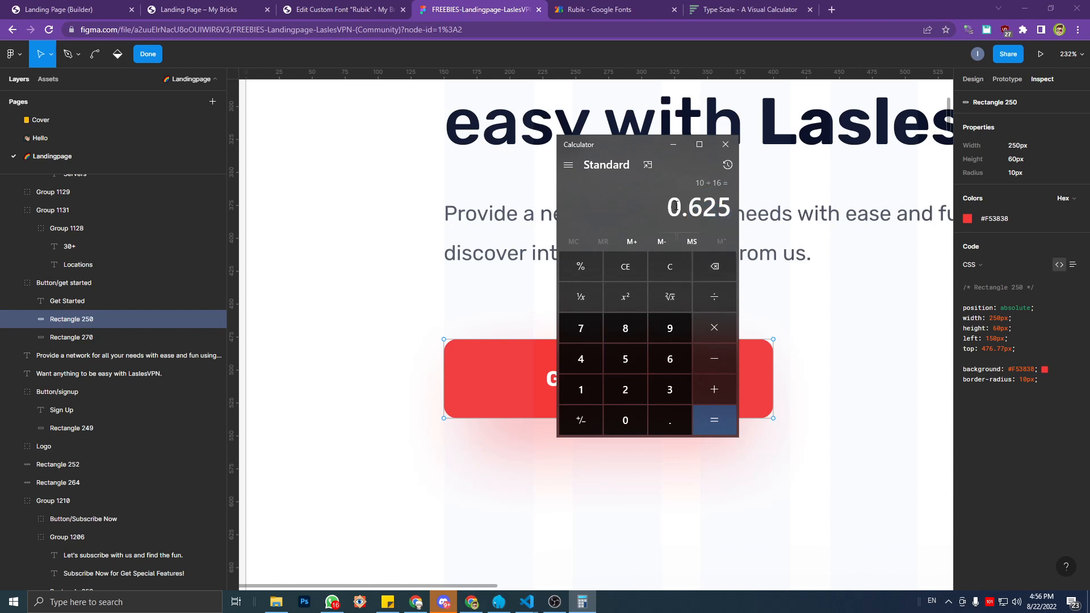
pyautogui.moveTo(671, 208); pyautogui.dragTo(729, 209)
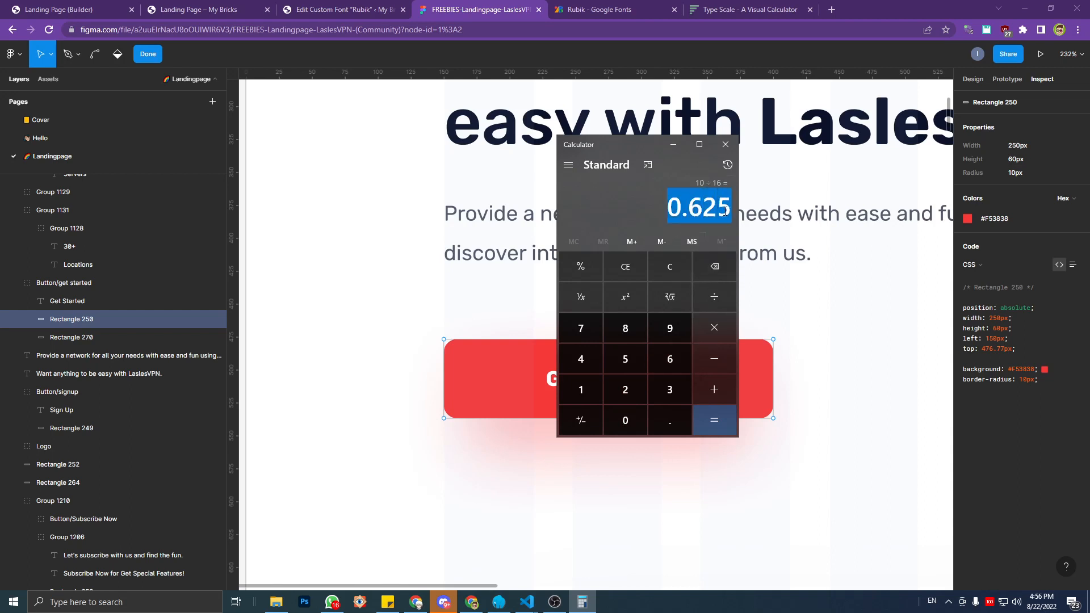
# Switch to the Type Scale page in Chrome and select the 0.64rem size in the scale.
pyautogui.click(505, 603)
pyautogui.click(516, 602)
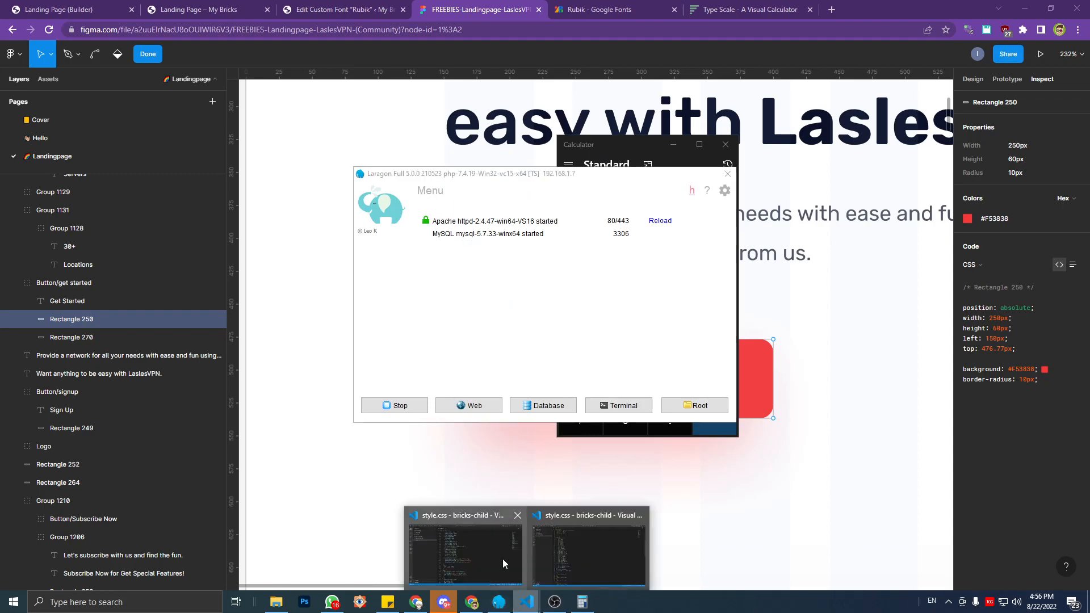
pyautogui.click(503, 559)
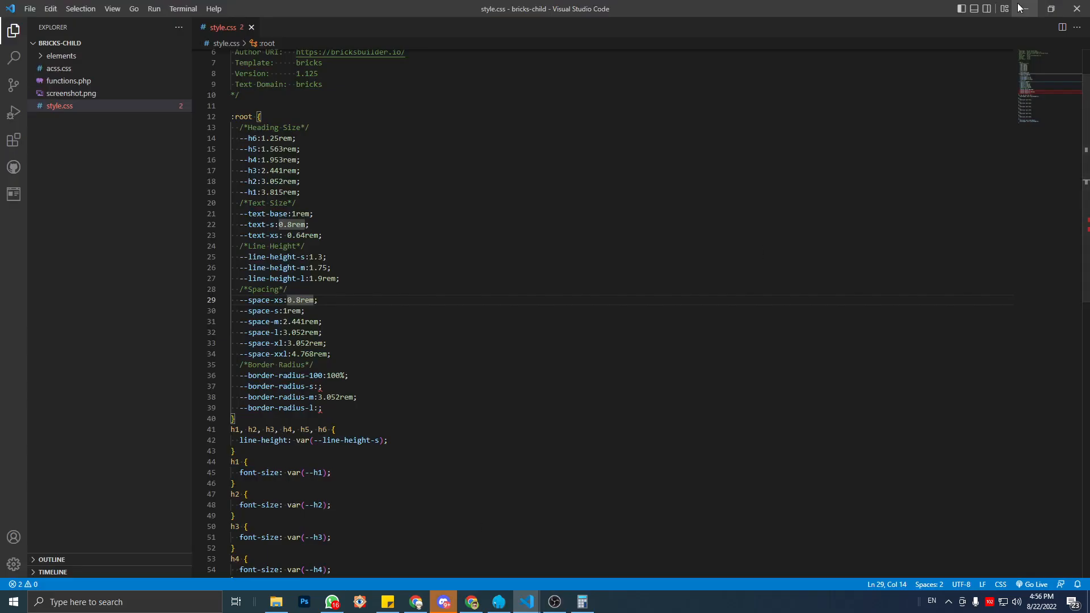
pyautogui.click(1020, 8)
pyautogui.click(624, 10)
pyautogui.click(703, 10)
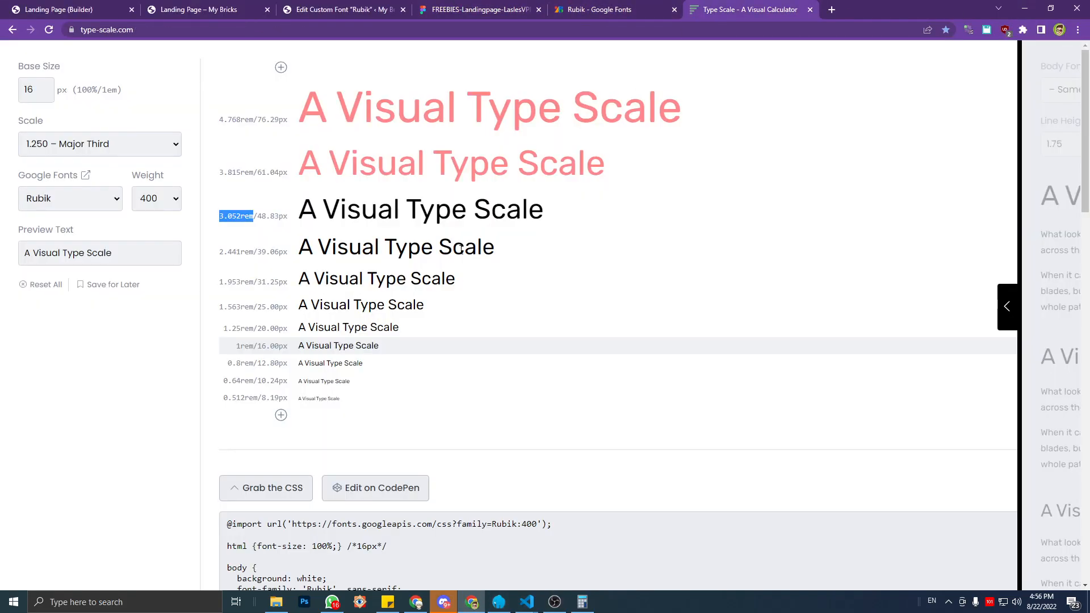
pyautogui.moveTo(224, 381); pyautogui.dragTo(256, 380)
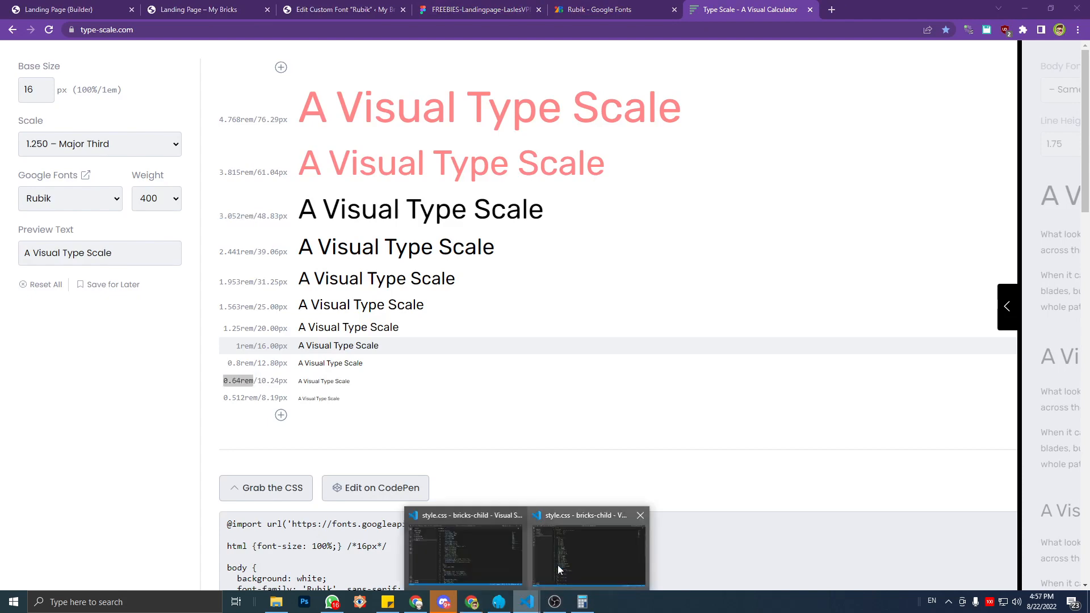
# Add the variable --border-radius-xs:0.64rem; below --border-radius-100 in style.css and save the file.
pyautogui.click(537, 585)
pyautogui.click(377, 465)
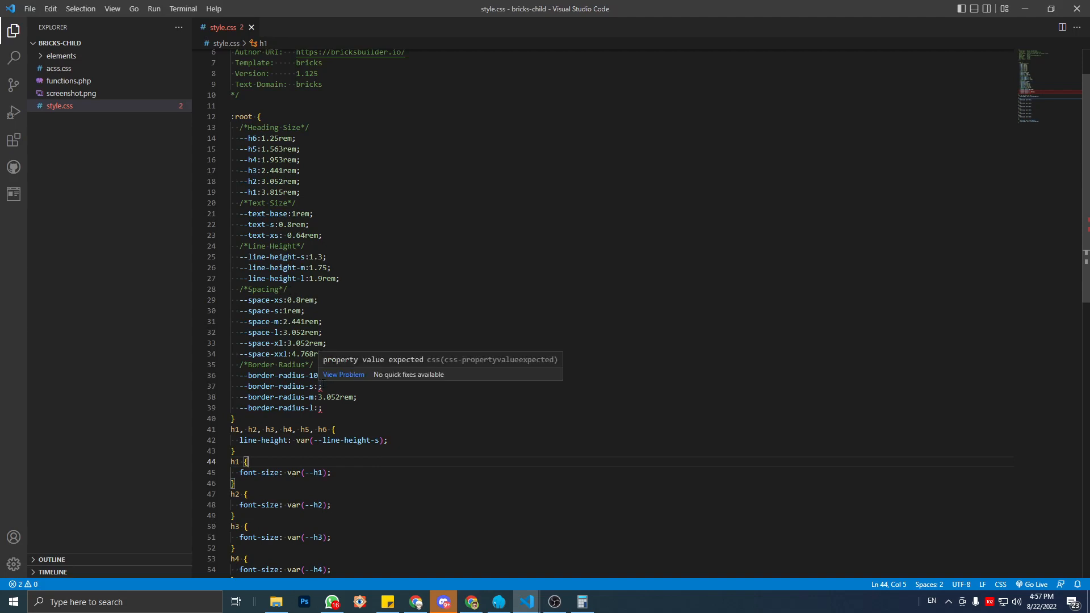
pyautogui.click(356, 375)
pyautogui.press('Return')
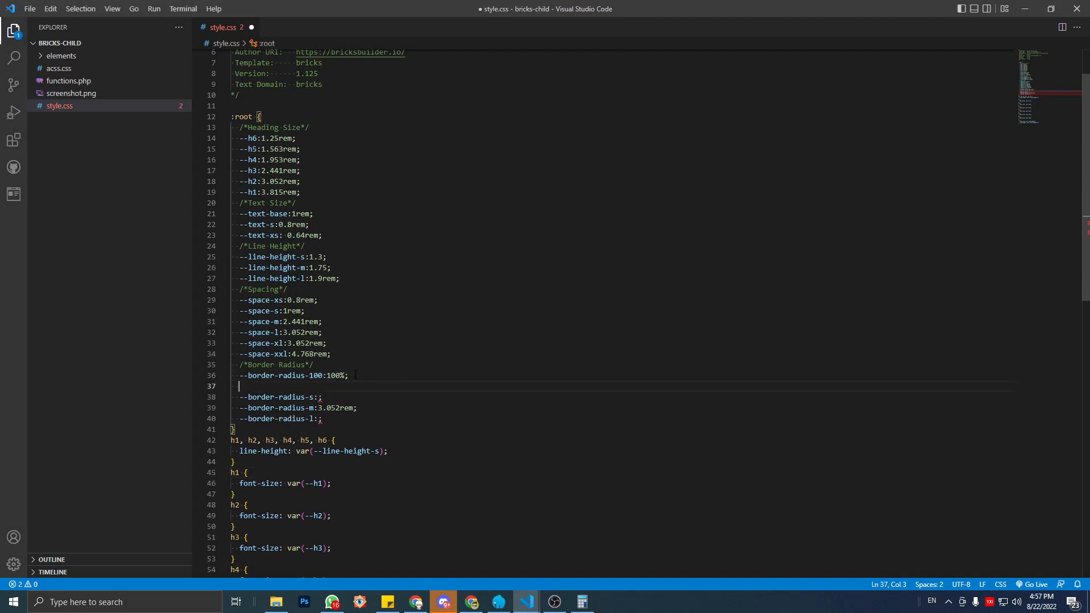
pyautogui.write('--border')
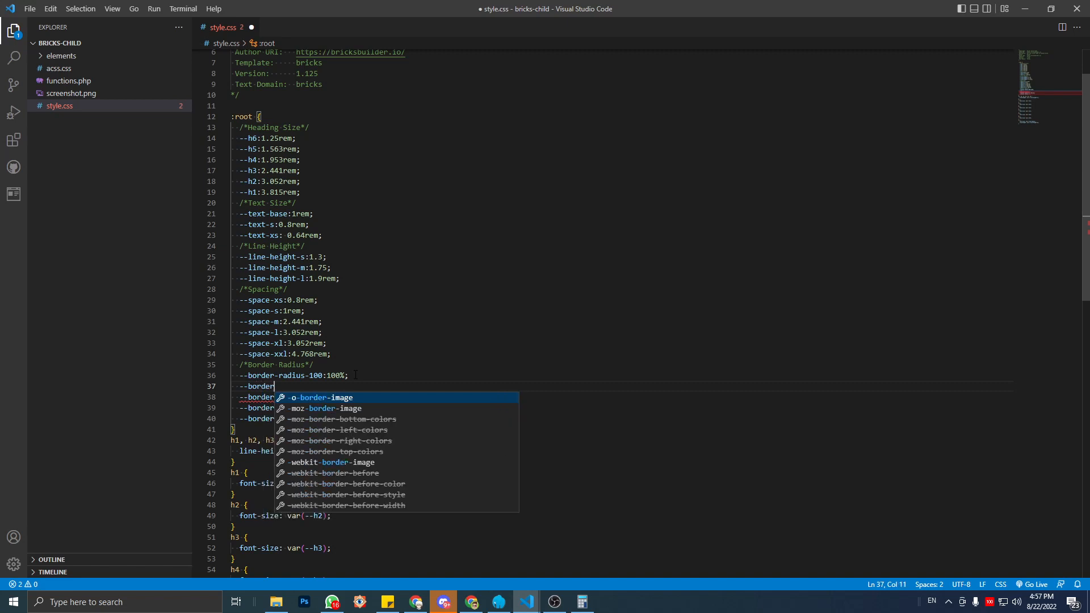
pyautogui.write('-')
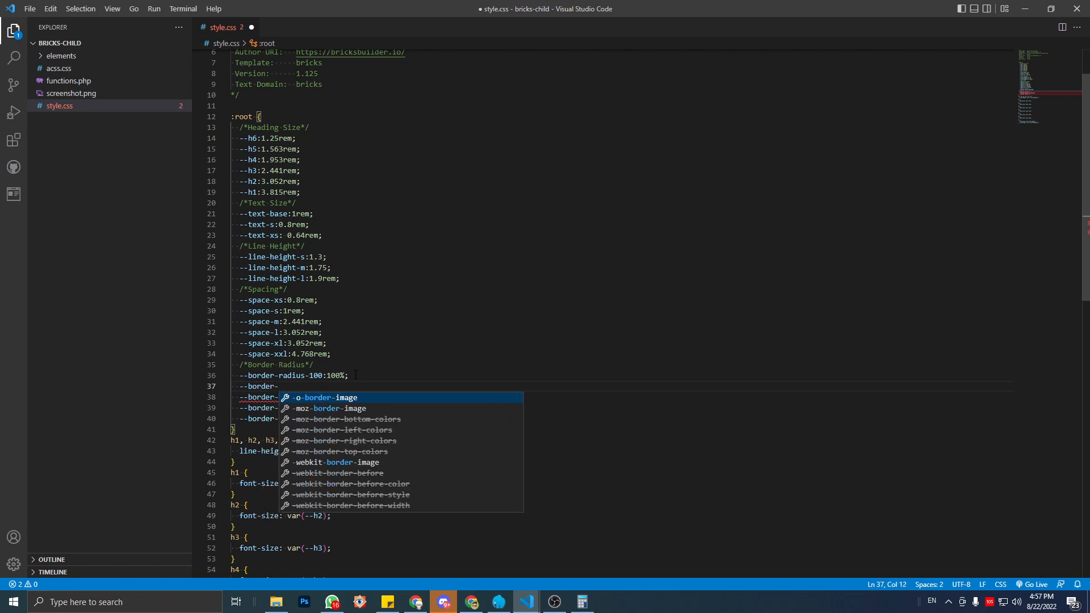
pyautogui.write('radius')
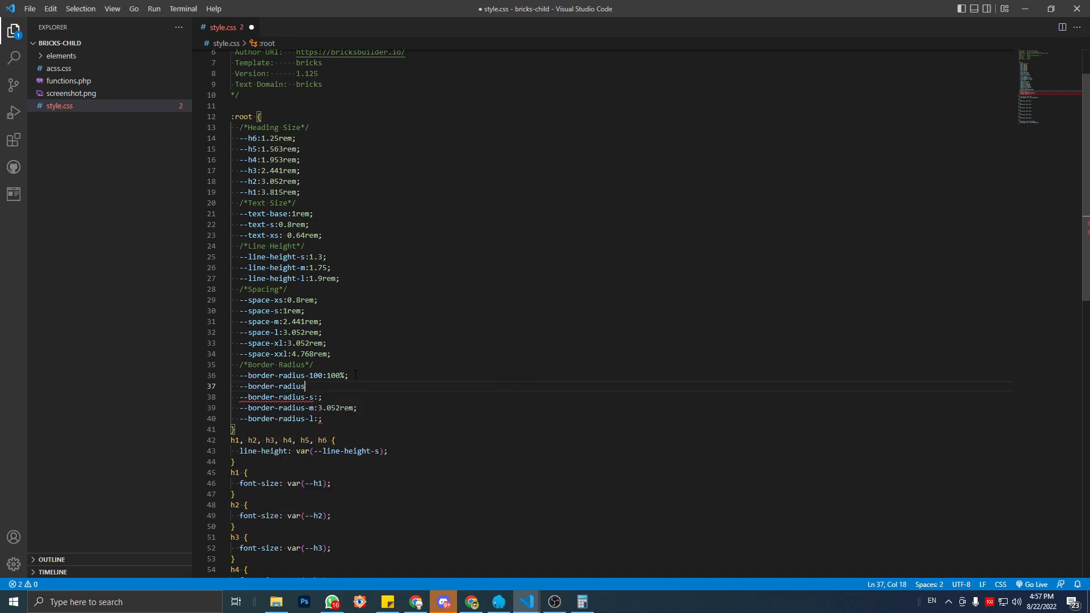
pyautogui.write('-xs:0.64rem;')
pyautogui.click(344, 395)
pyautogui.hotkey('ctrl', 's')
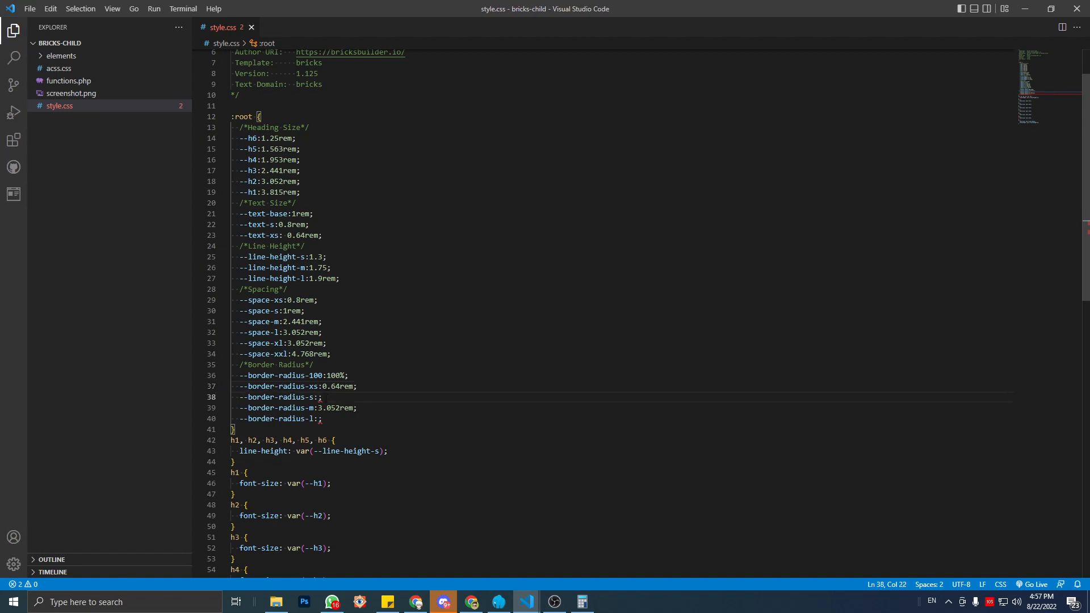
# Delete the empty --border-radius-s and --border-radius-l variables and save the stylesheet.
pyautogui.hotkey('ctrl', 'l')
pyautogui.press('BackSpace')
pyautogui.press('Down')
pyautogui.hotkey('ctrl', 'l')
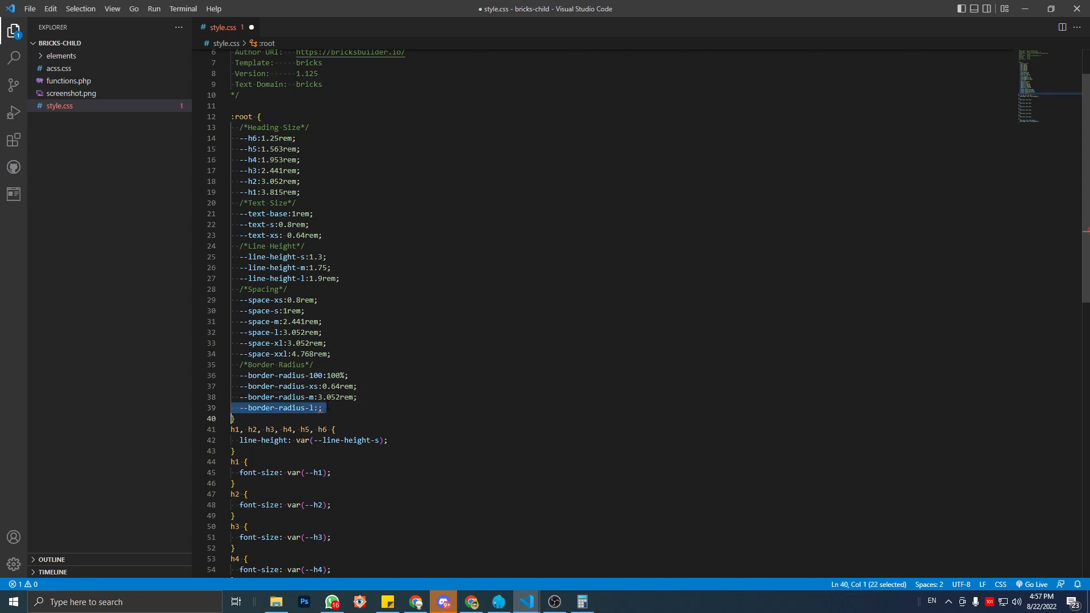
pyautogui.press('BackSpace')
pyautogui.click(381, 387)
pyautogui.hotkey('ctrl', 's')
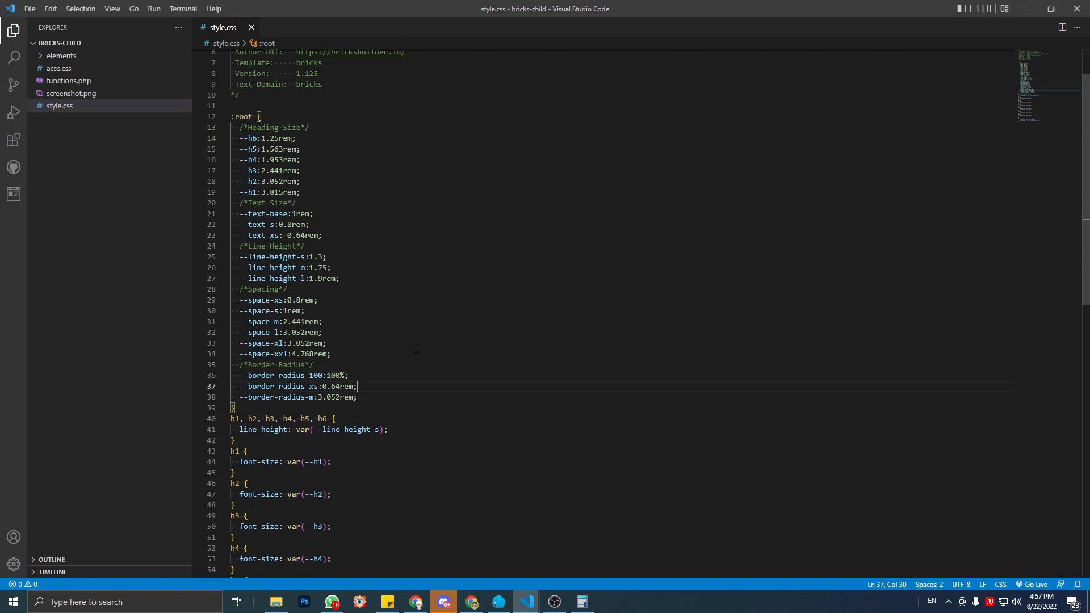
# Select the border-radius-xs variable name in style.css and switch to the Bricks landing page builder in Chrome.
pyautogui.moveTo(318, 387); pyautogui.dragTo(243, 387)
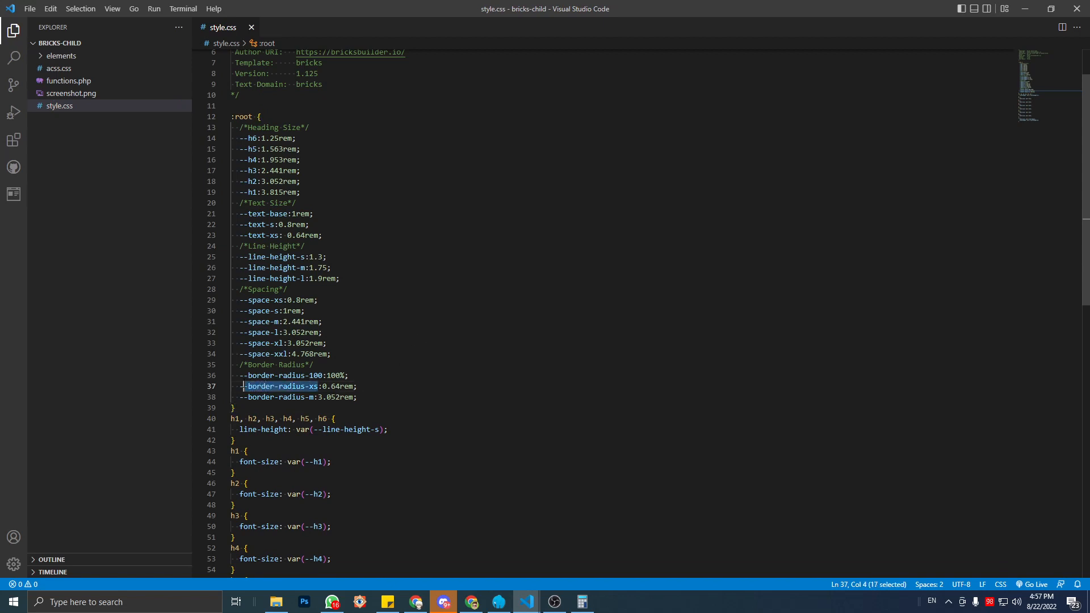
pyautogui.click(1024, 9)
pyautogui.click(392, 10)
pyautogui.click(483, 9)
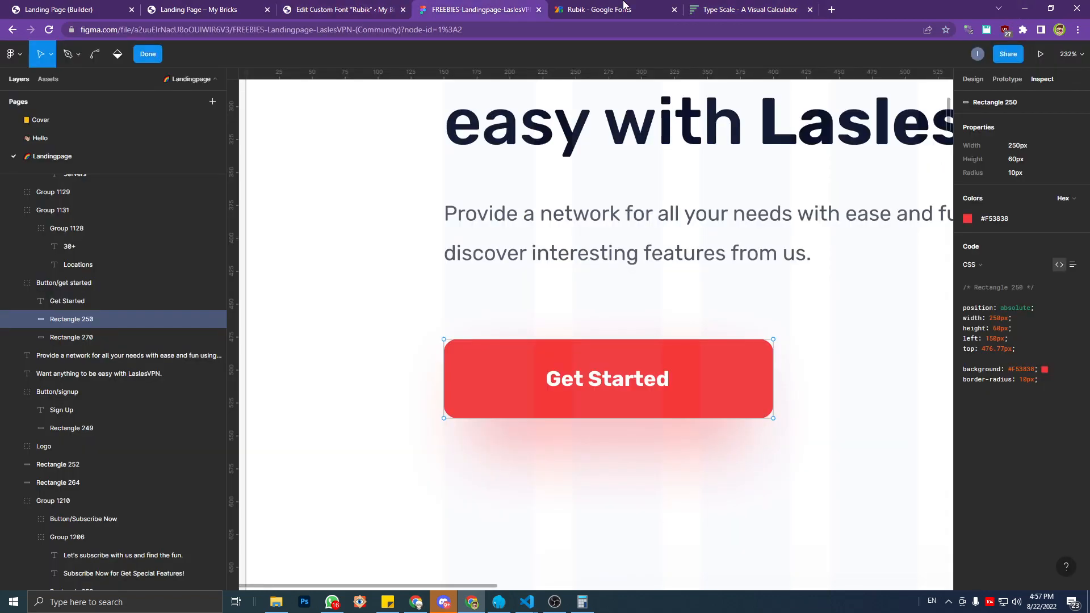
pyautogui.click(233, 7)
pyautogui.click(111, 7)
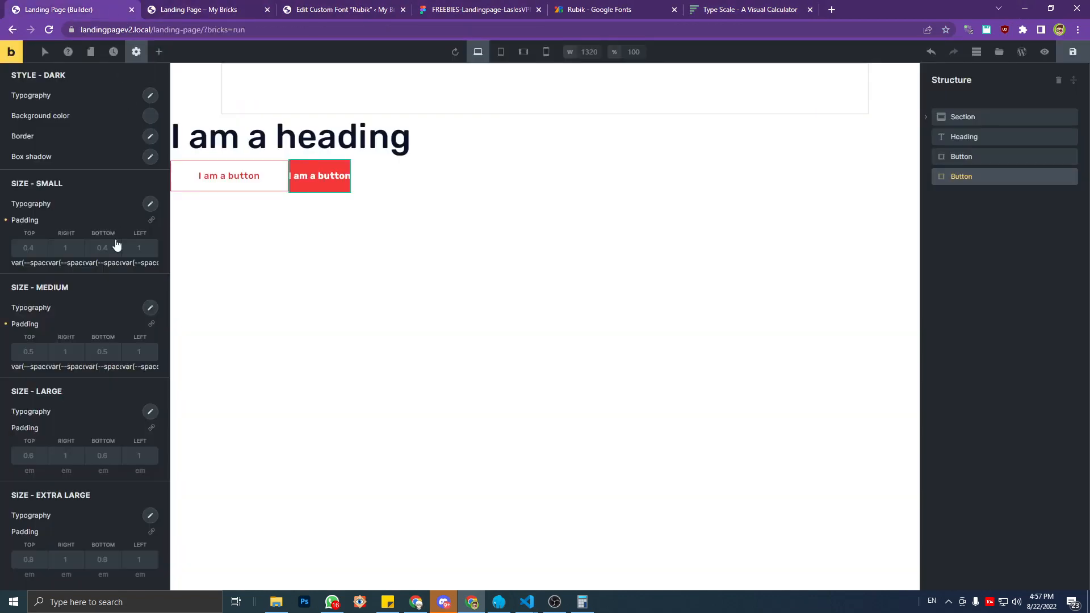
# Set the primary button style's border width to 1 px on all four sides.
pyautogui.scroll(2, 74, 243)
pyautogui.scroll(4, 85, 244)
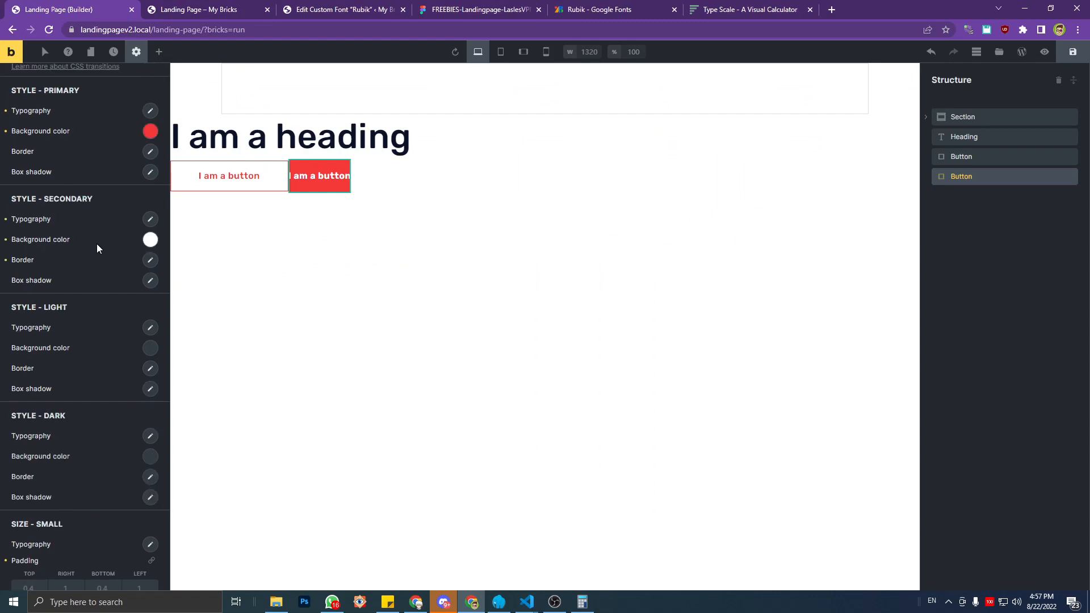
pyautogui.scroll(-1, 97, 248)
pyautogui.scroll(2, 111, 227)
pyautogui.click(149, 209)
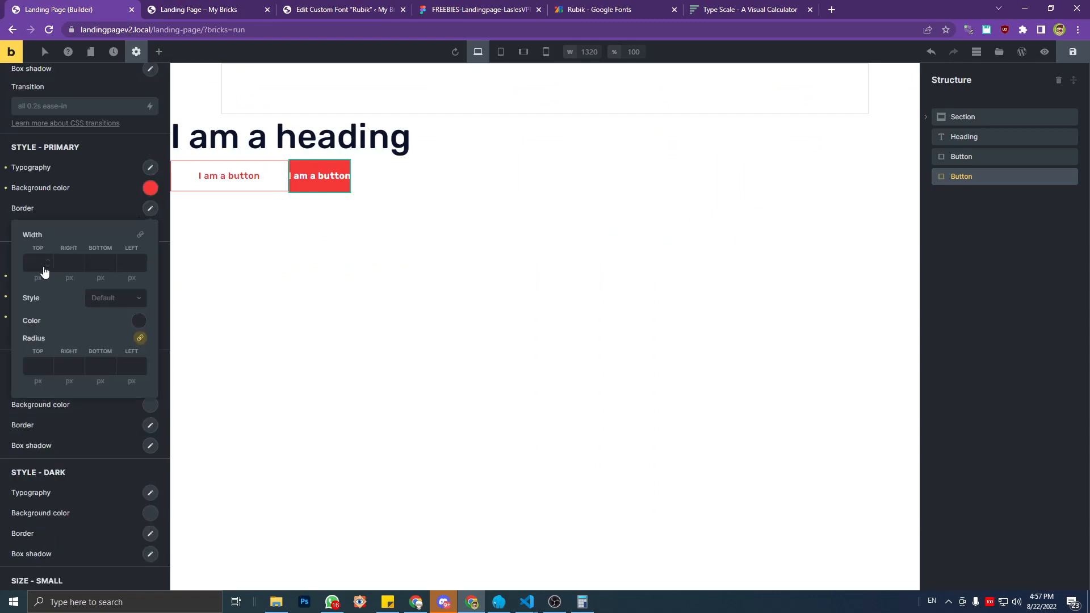
pyautogui.click(71, 265)
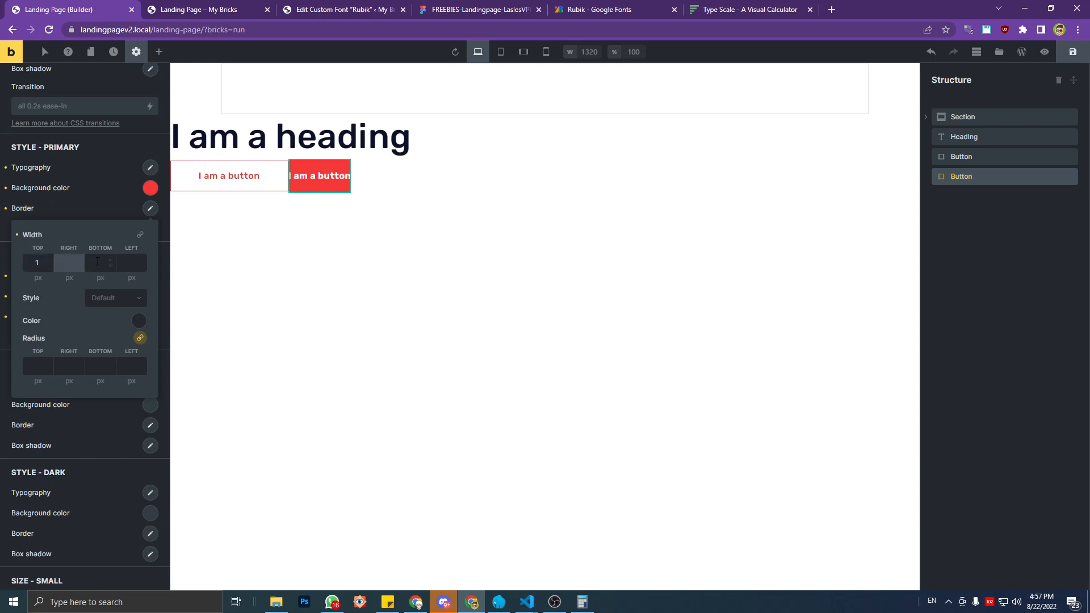
pyautogui.write('1')
pyautogui.press('Tab')
pyautogui.write('1')
pyautogui.press('Tab')
pyautogui.write('1')
pyautogui.press('Tab')
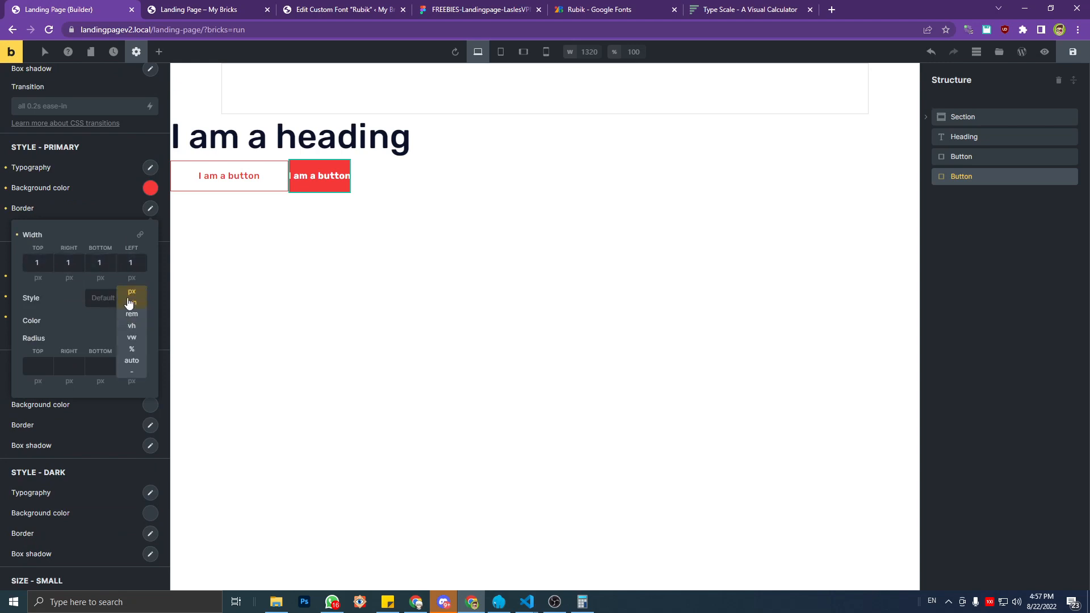
pyautogui.click(130, 293)
pyautogui.click(132, 302)
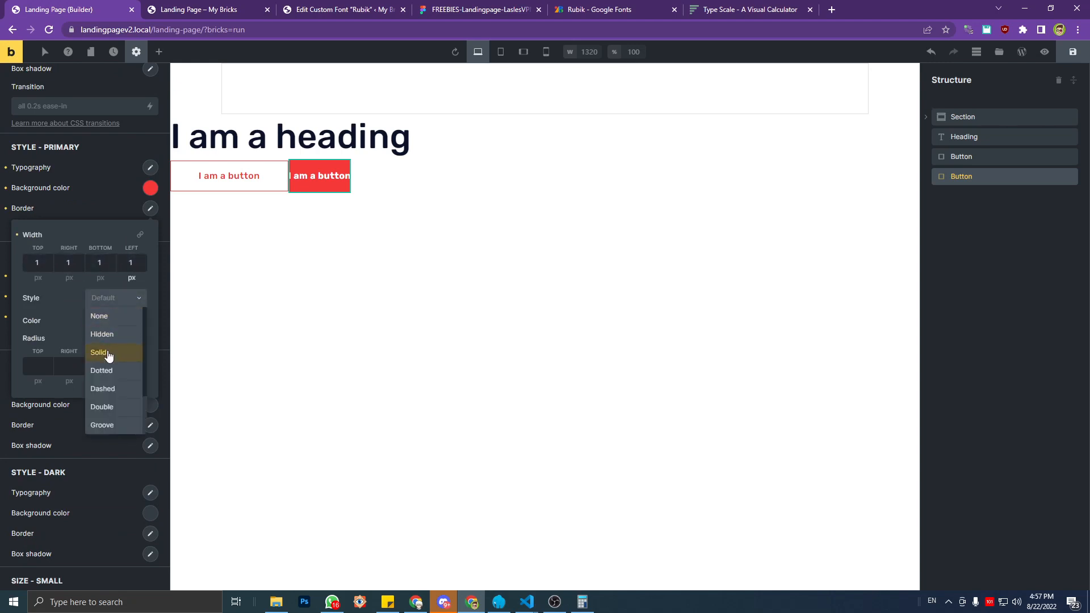
# Make the primary button style's border solid and colour it with the red palette swatch.
pyautogui.click(107, 358)
pyautogui.click(139, 321)
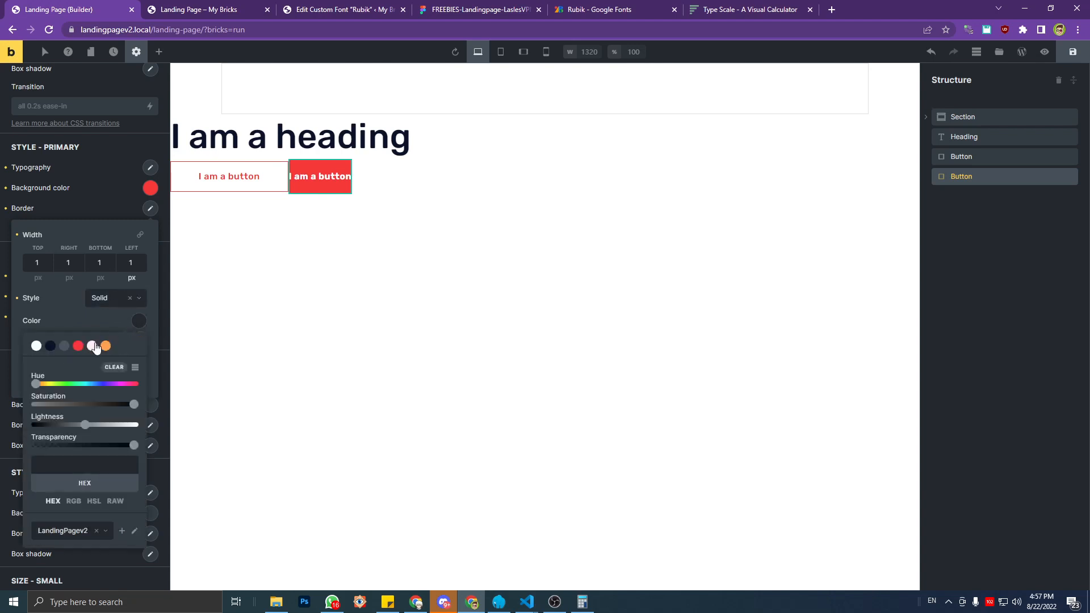
pyautogui.click(78, 346)
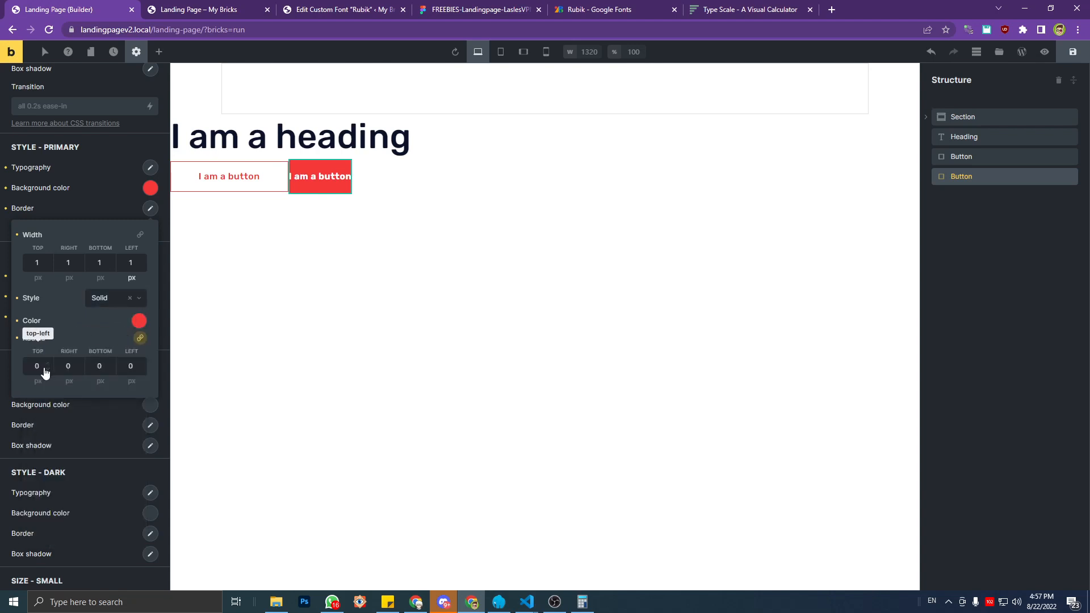
# Set the primary button style's border radius to var(--border-radius-xs) on all corners and save the page.
pyautogui.doubleClick(38, 366)
pyautogui.write('var(')
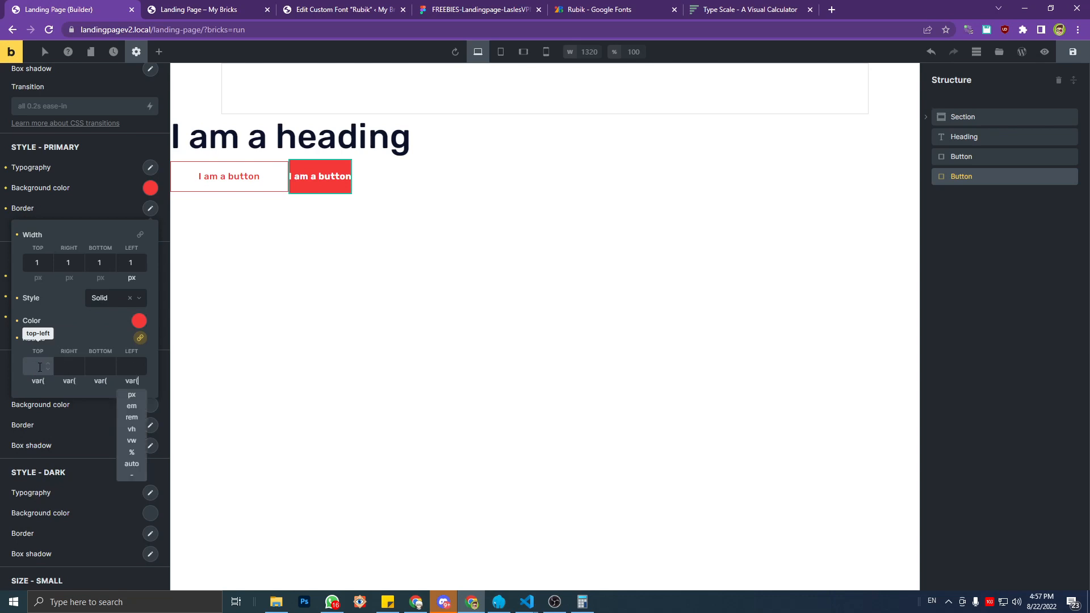
pyautogui.write('--border-radius-xs')
pyautogui.write(')')
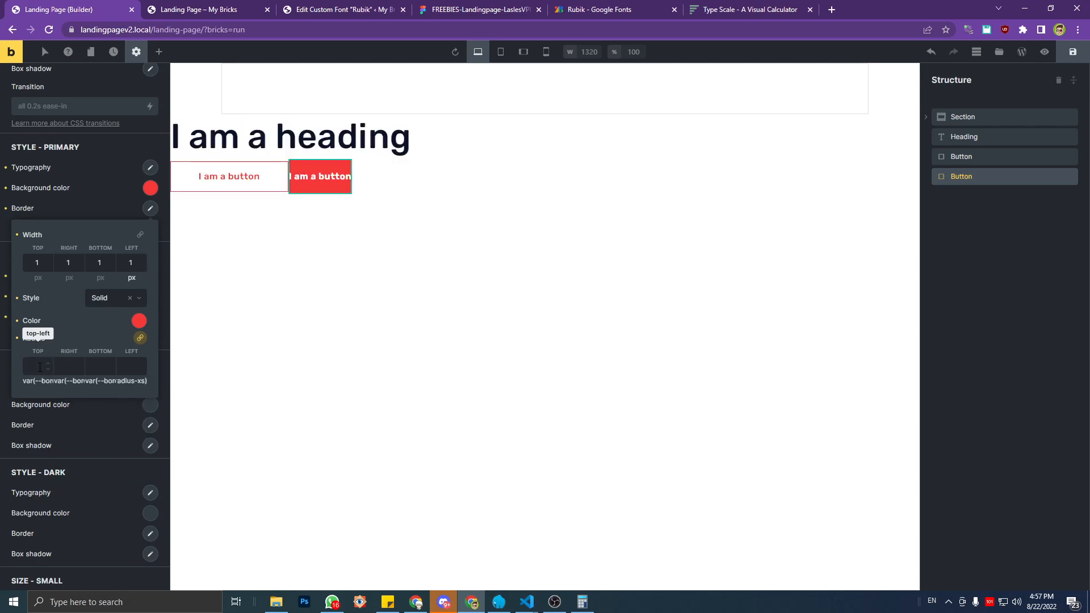
pyautogui.click(1071, 55)
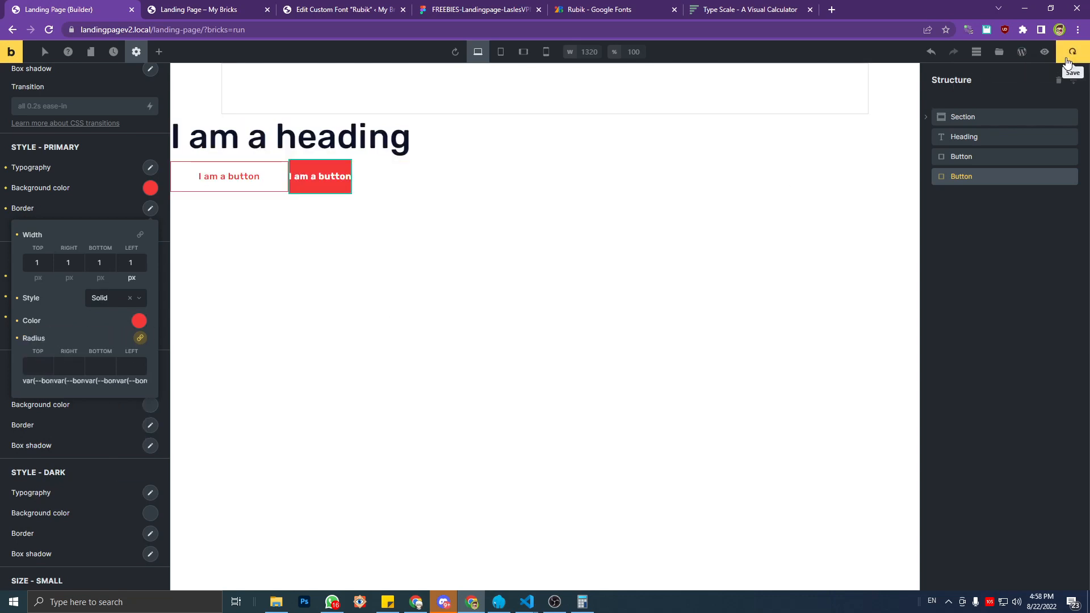
# Switch to the live landing page, reload it and inspect the outlined secondary button.
pyautogui.click(269, 4)
pyautogui.hotkey('ctrl', 'r')
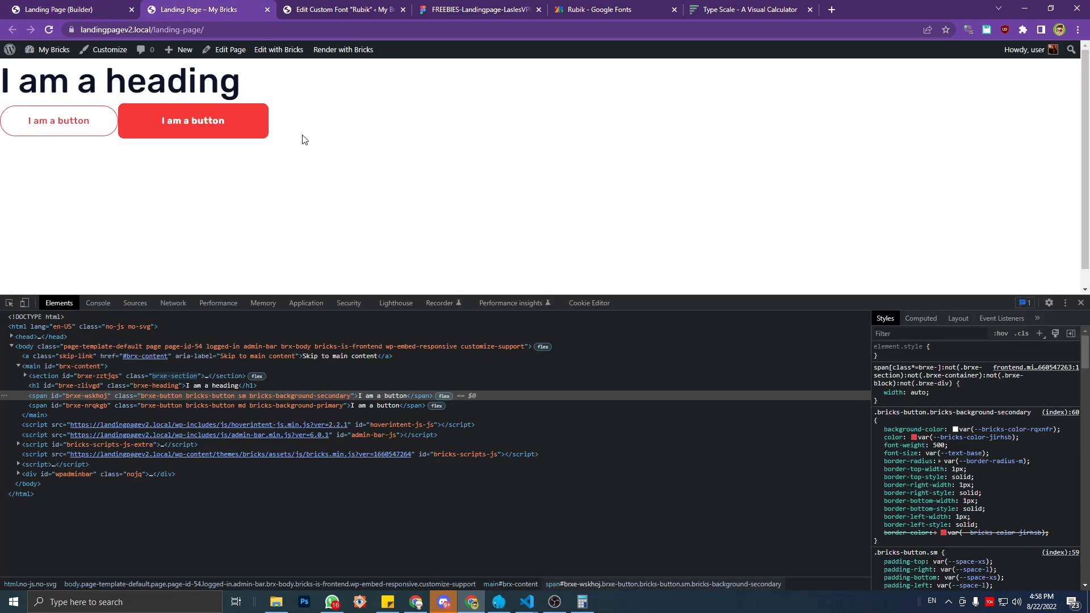
pyautogui.hotkey('ctrl', 'shift', 'c')
pyautogui.click(78, 123)
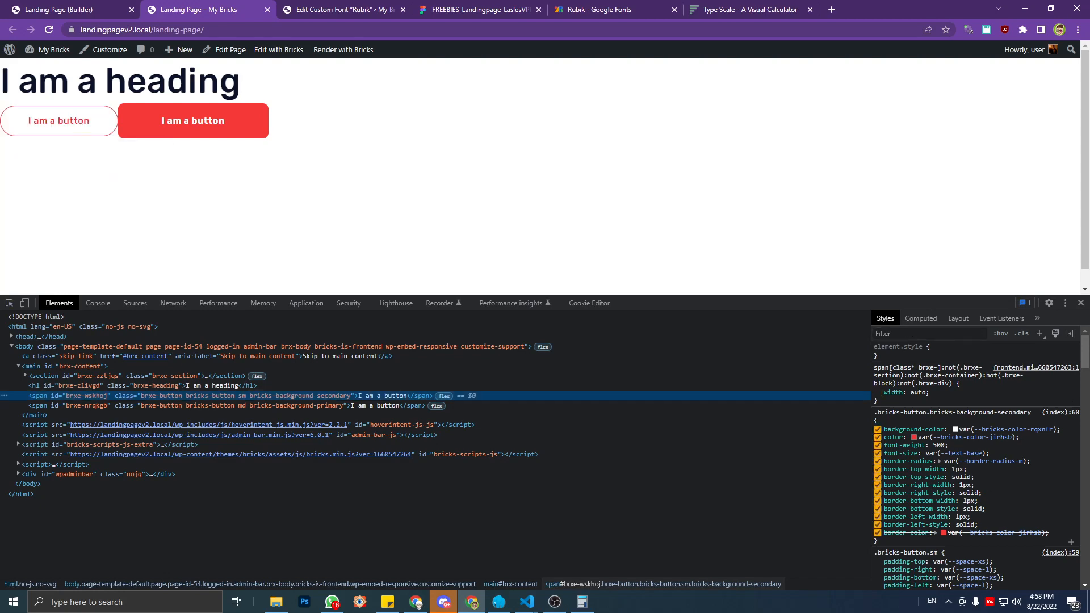
# Toggle the secondary button's border-color declaration off and back on, and review the button's CSS rules for border, font and padding.
pyautogui.moveTo(974, 538)
pyautogui.click(879, 532)
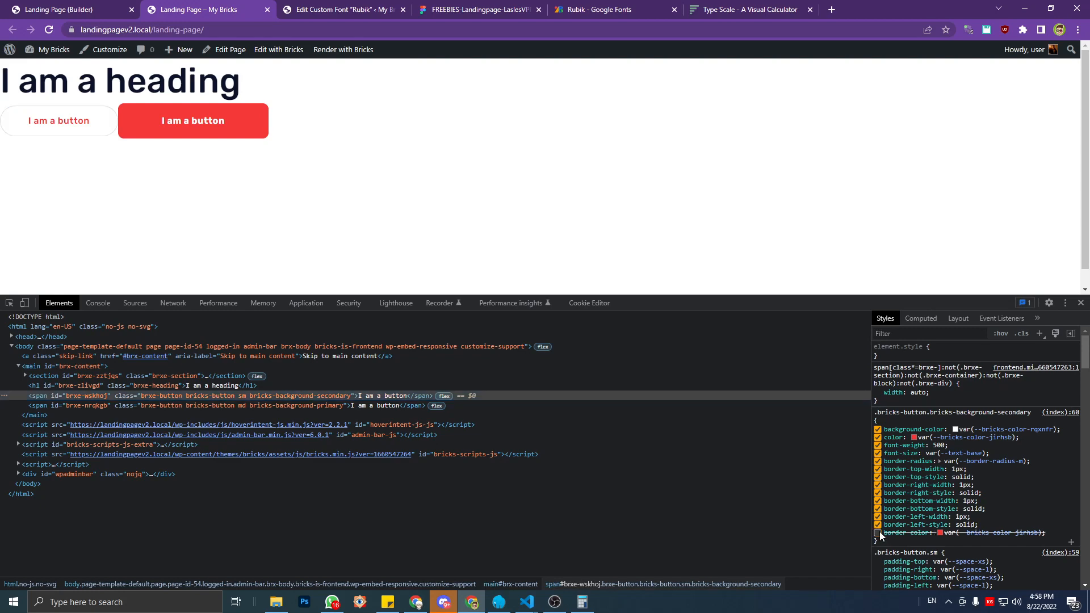
pyautogui.click(878, 533)
pyautogui.click(965, 534)
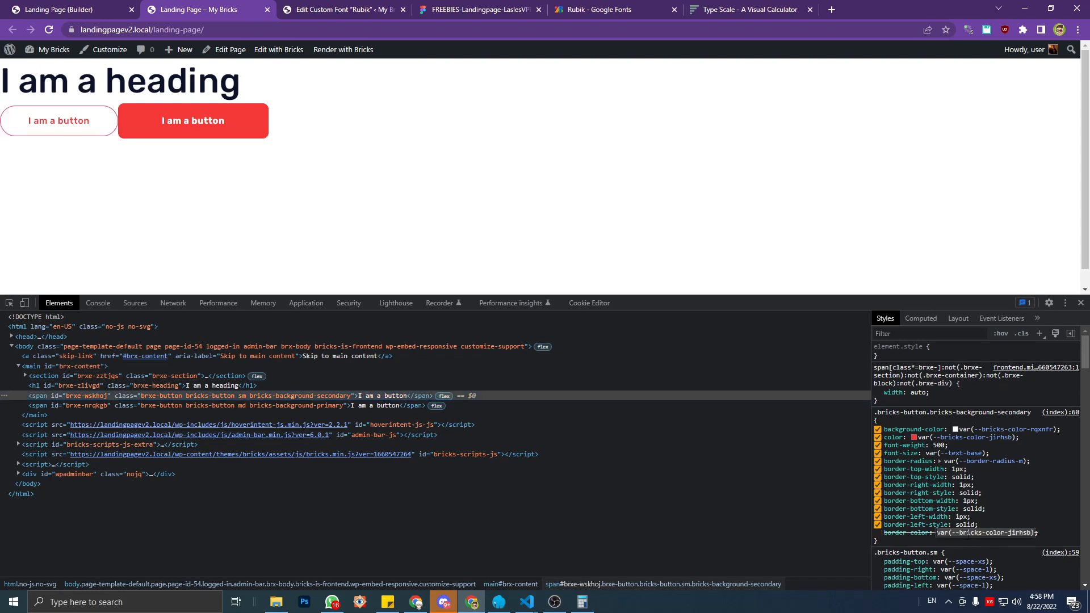
pyautogui.press('Escape')
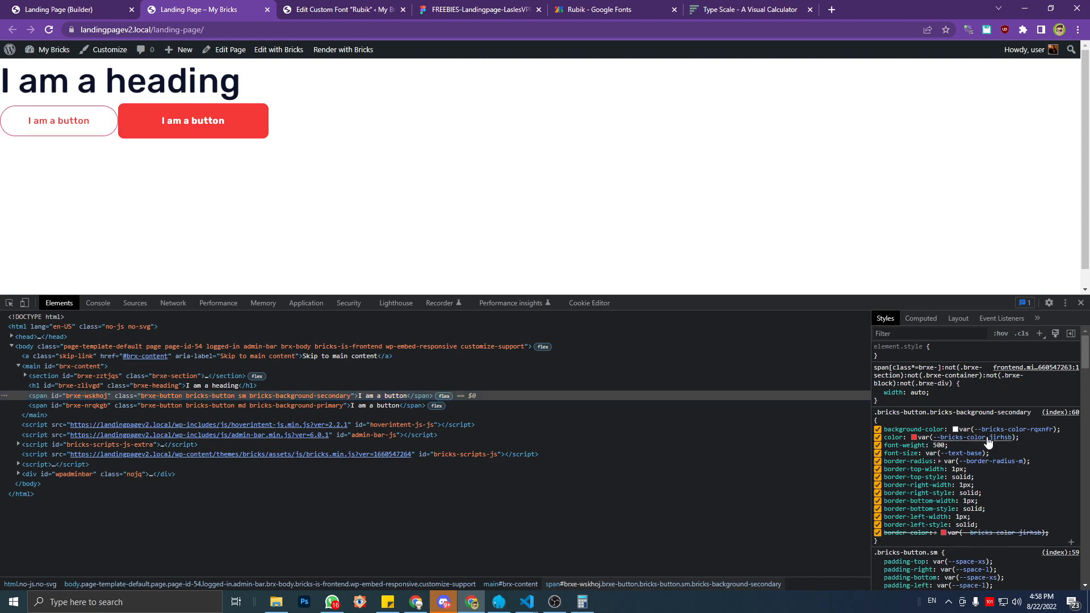
pyautogui.scroll(-2, 985, 433)
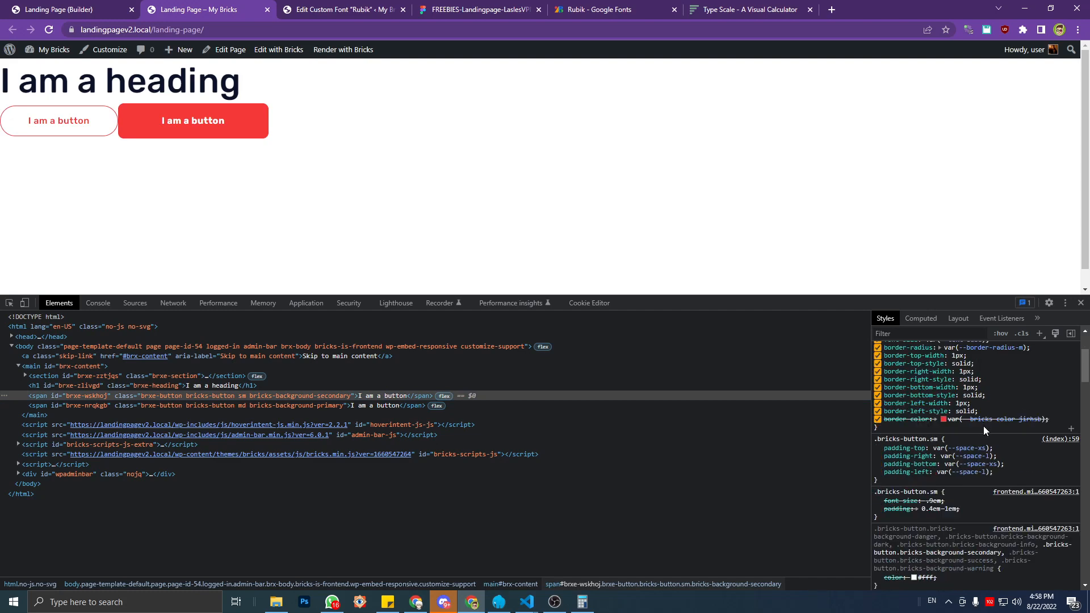
pyautogui.scroll(2, 984, 426)
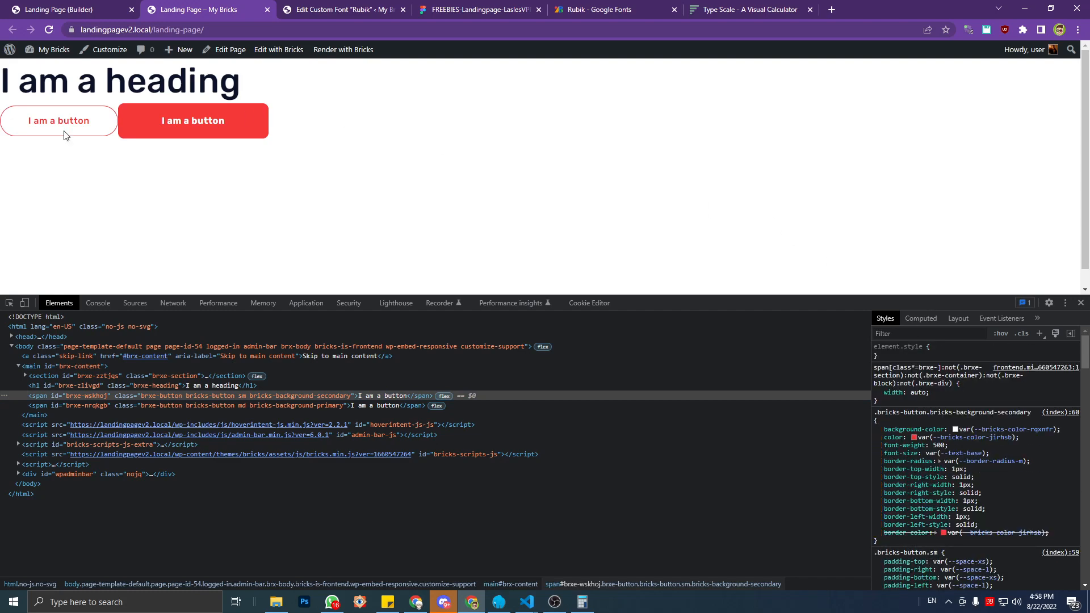
pyautogui.click(238, 396)
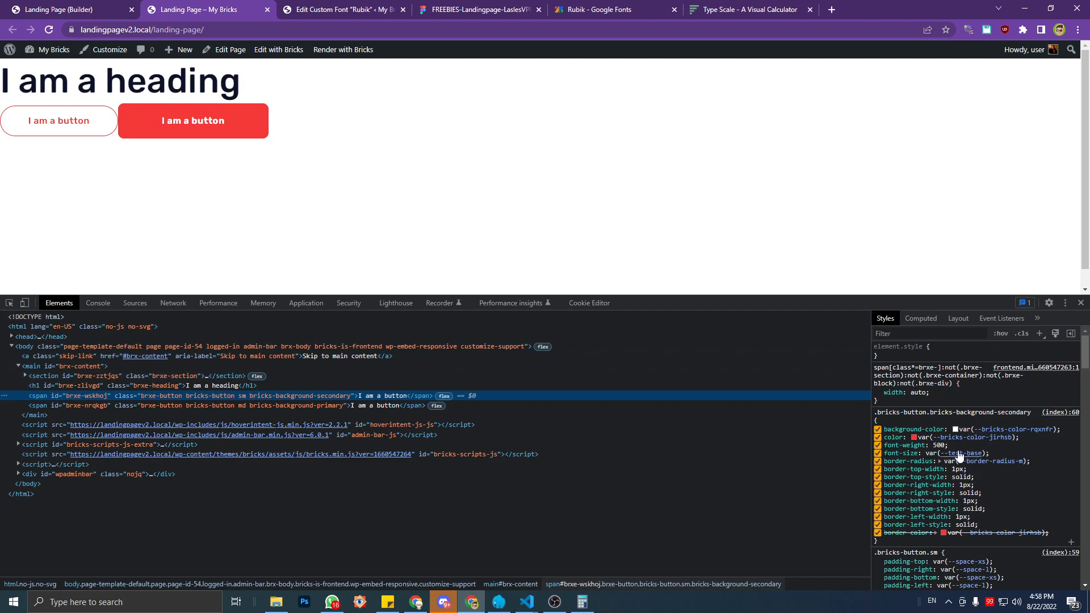
pyautogui.scroll(-2, 977, 518)
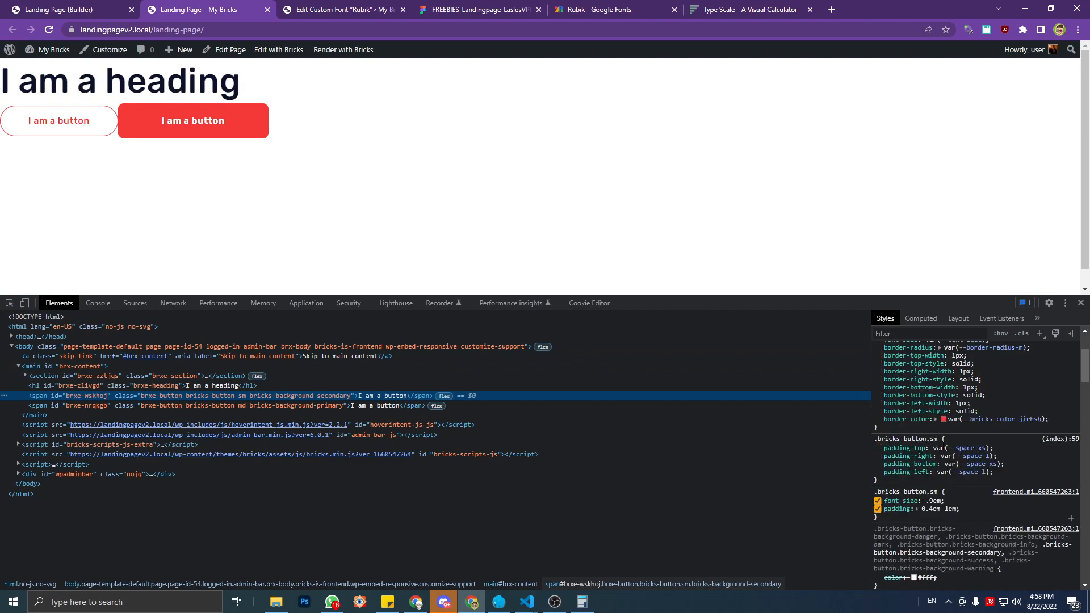
pyautogui.scroll(2, 952, 458)
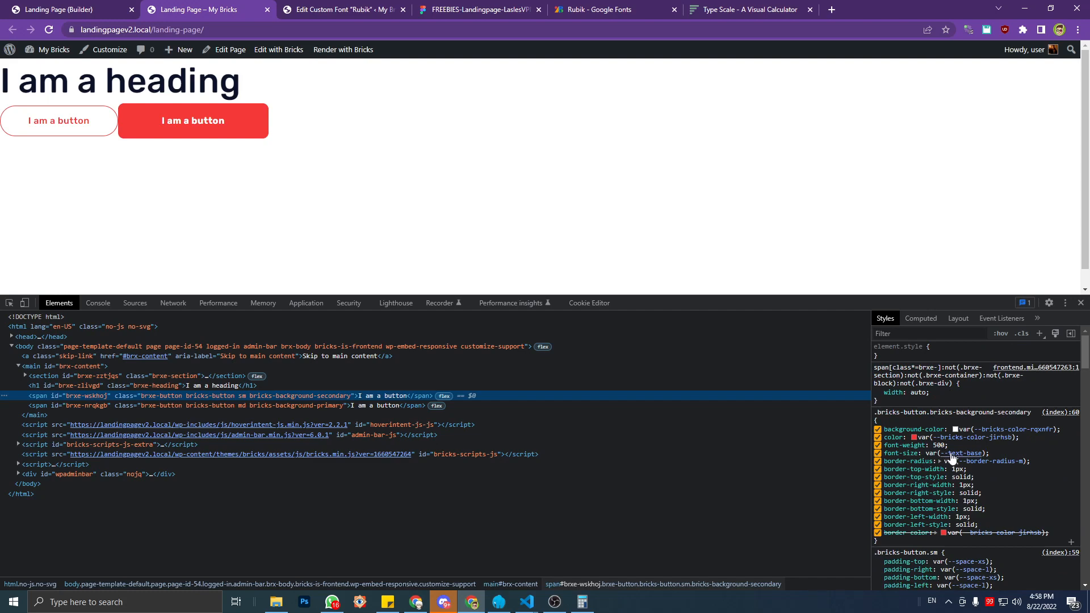
# Switch to the LaslesVPN design in Figma and inspect the typography of the Sign Up button's text.
pyautogui.click(435, 8)
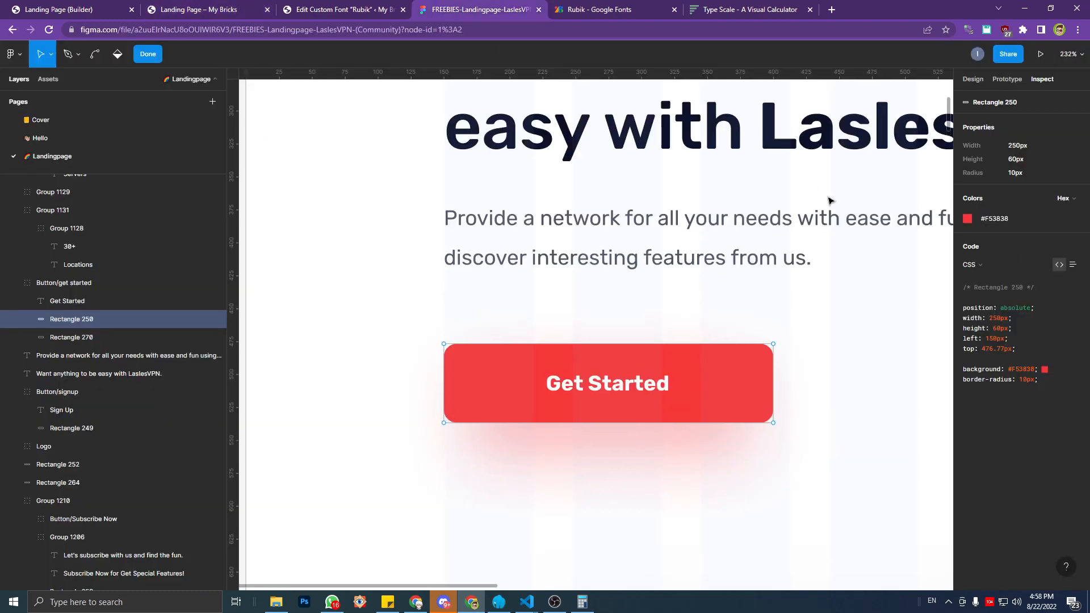
pyautogui.scroll(-8, 643, 209)
pyautogui.scroll(8, 681, 164)
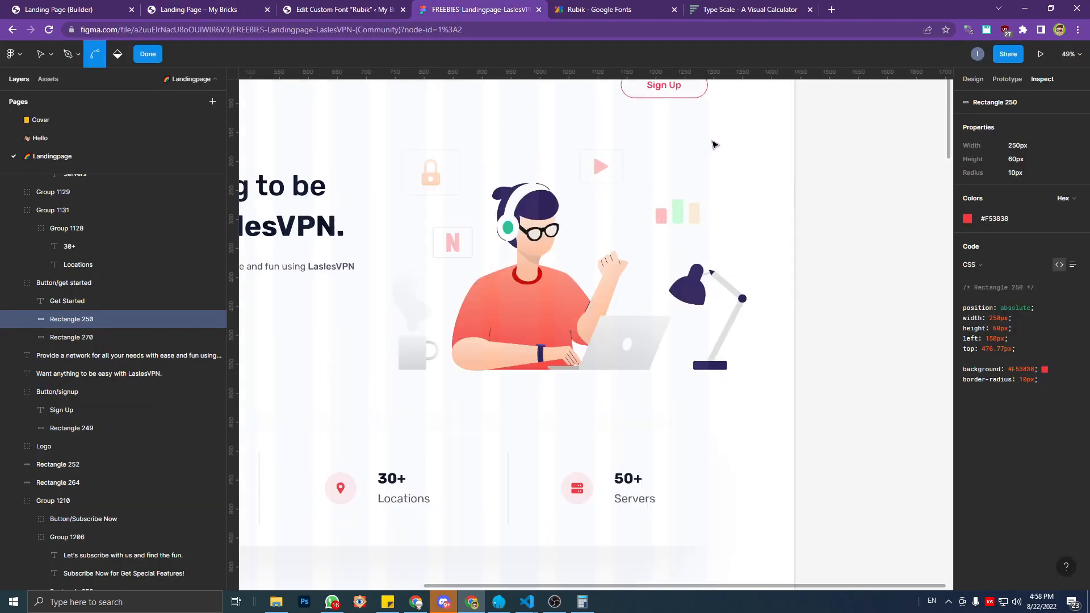
pyautogui.scroll(5, 645, 198)
pyautogui.keyDown('ctrl'); pyautogui.scroll(3, 625, 459); pyautogui.keyUp('ctrl')
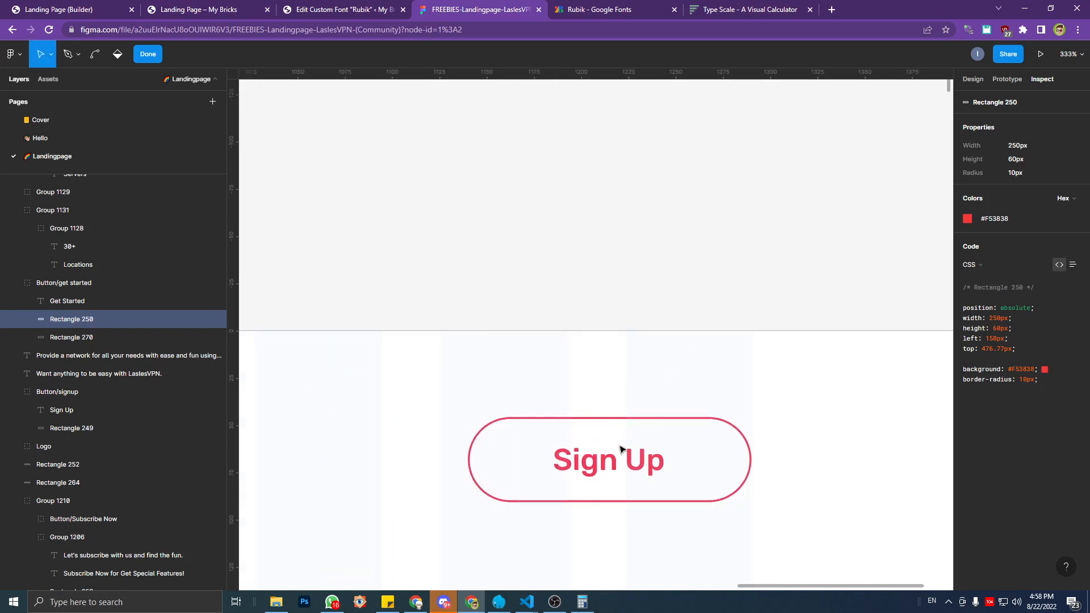
pyautogui.click(620, 465)
pyautogui.doubleClick(620, 464)
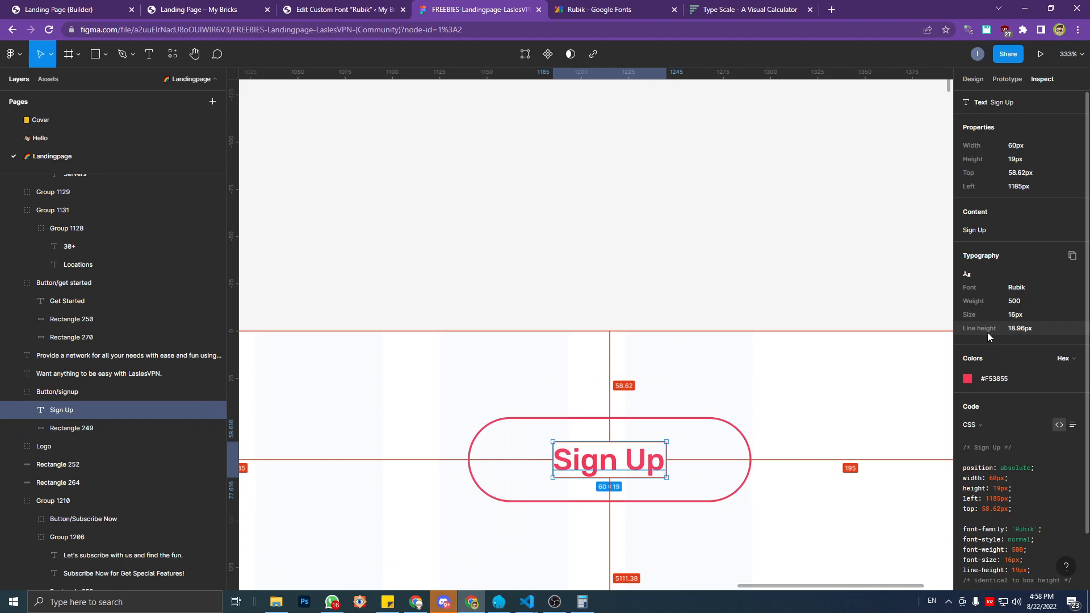
# Inspect the font weights, size and line height of the paragraph below the hero heading.
pyautogui.scroll(-2, 665, 364)
pyautogui.scroll(-5, 653, 366)
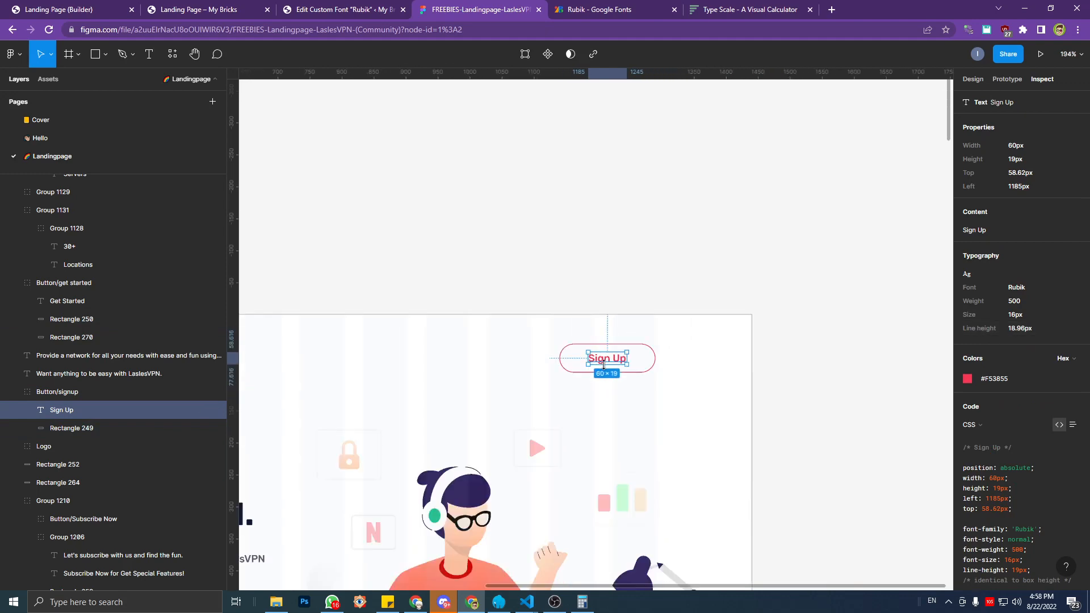
pyautogui.scroll(-3, 638, 371)
pyautogui.scroll(-3, 494, 216)
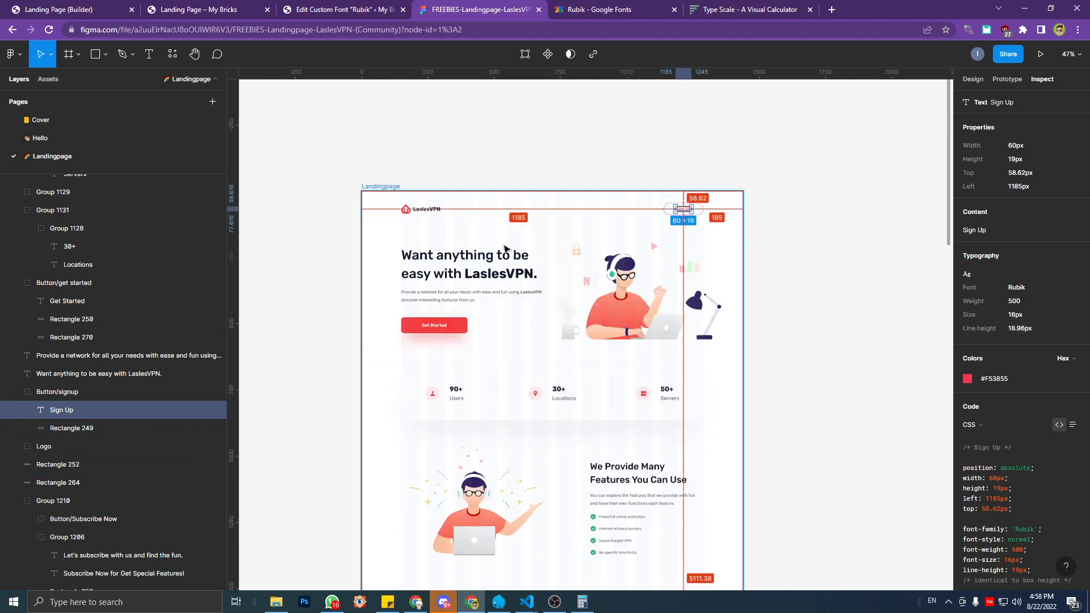
pyautogui.scroll(3, 479, 249)
pyautogui.scroll(3, 479, 248)
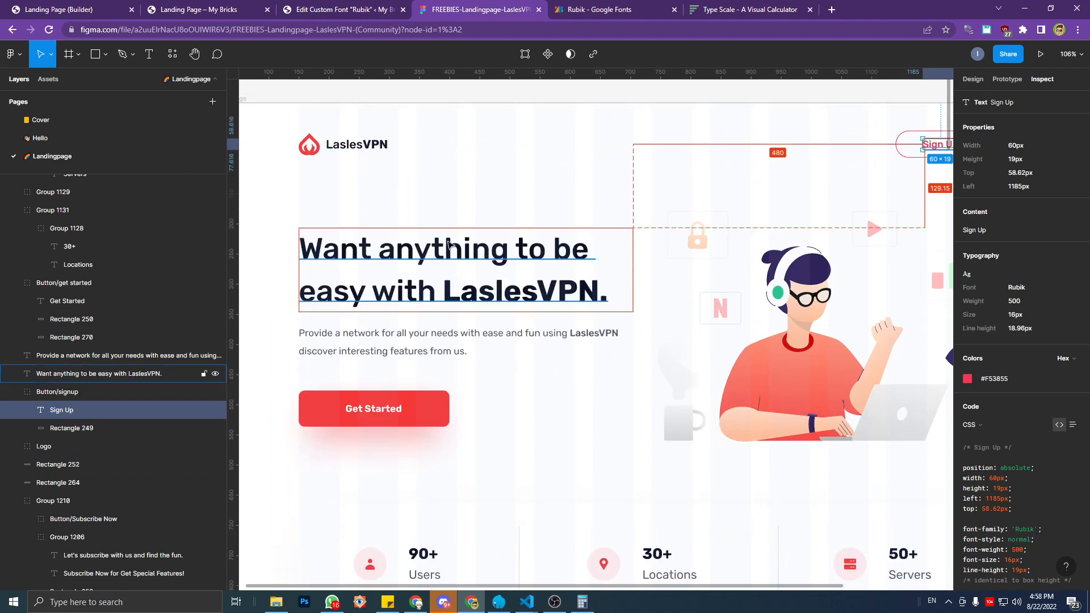
pyautogui.click(428, 346)
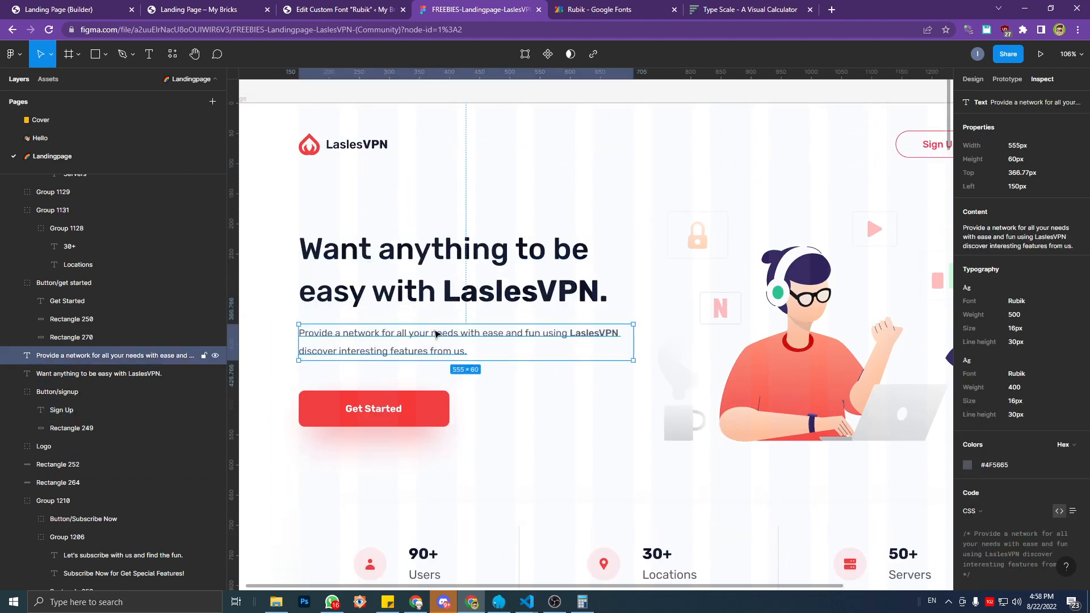
pyautogui.scroll(-3, 476, 267)
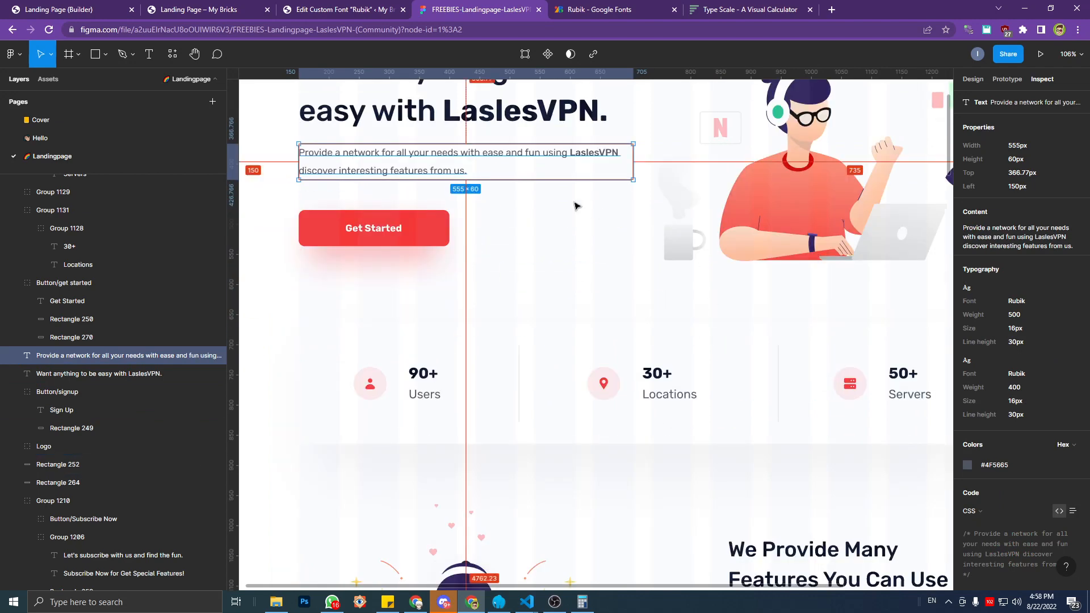
pyautogui.scroll(1, 568, 205)
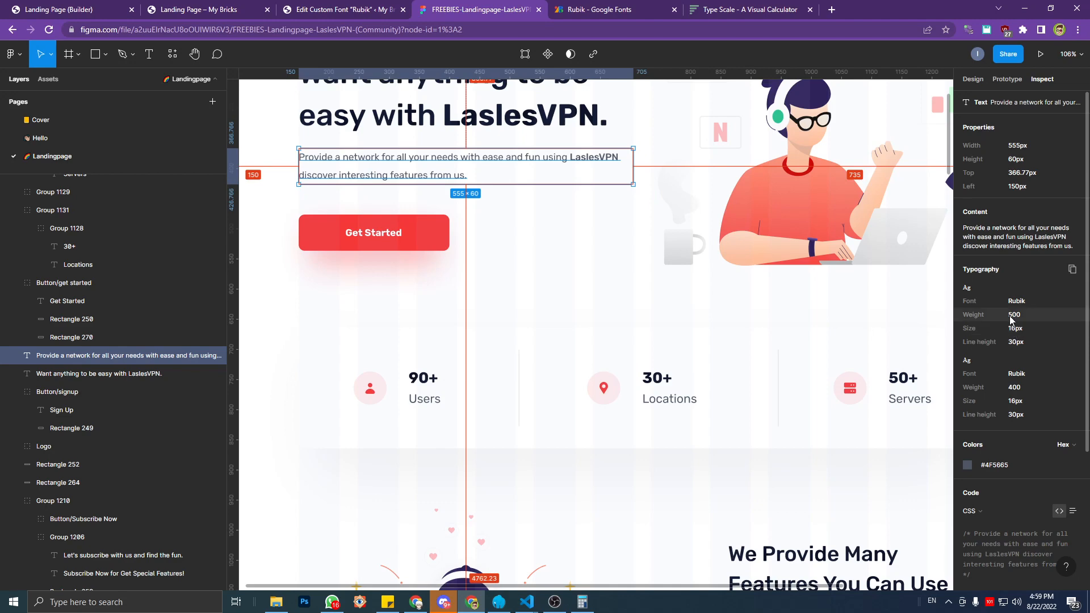
# Compare the typography of the paragraph under "We Provide Many Features You Can Use" with the hero paragraph.
pyautogui.scroll(-3, 795, 352)
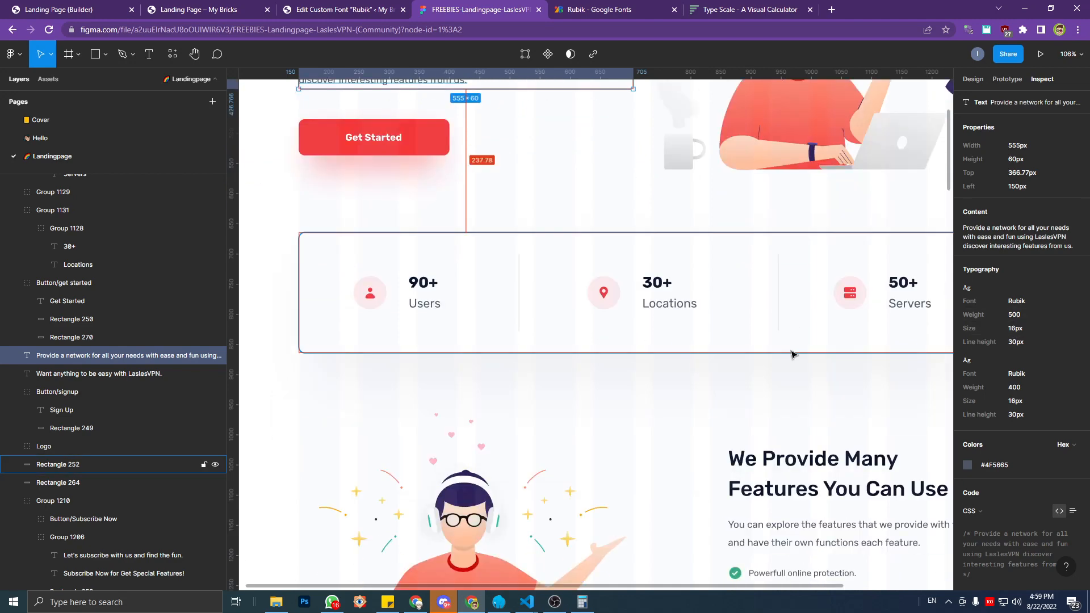
pyautogui.click(789, 456)
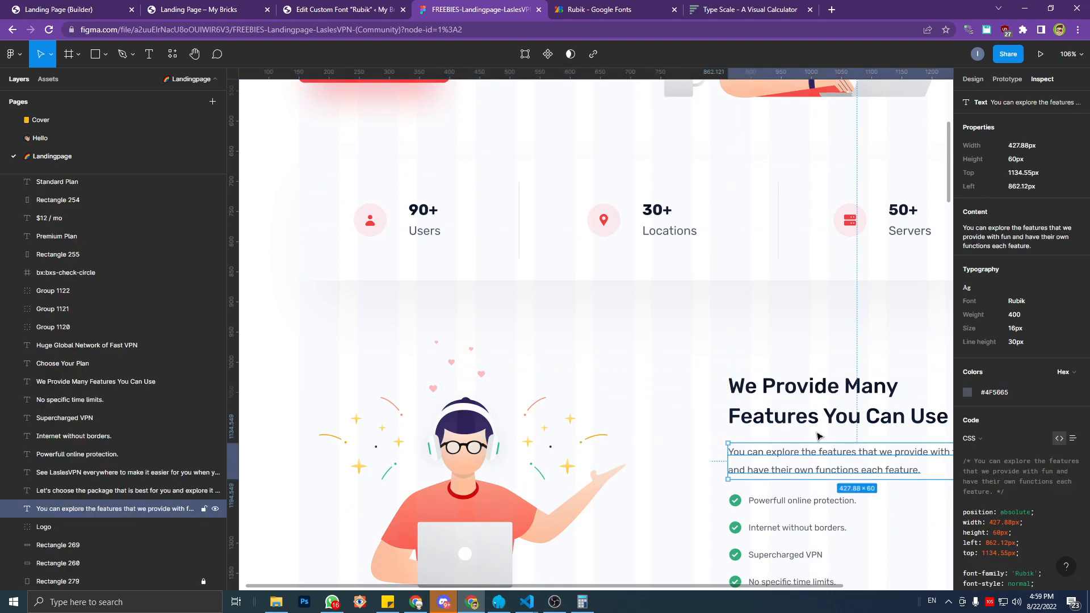
pyautogui.scroll(5, 624, 381)
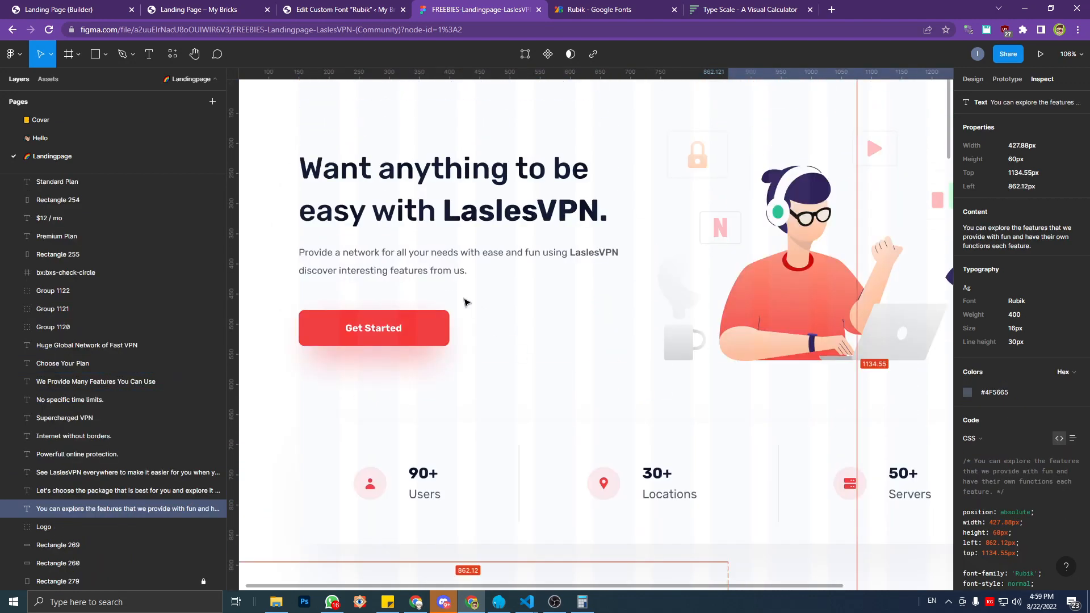
pyautogui.click(432, 272)
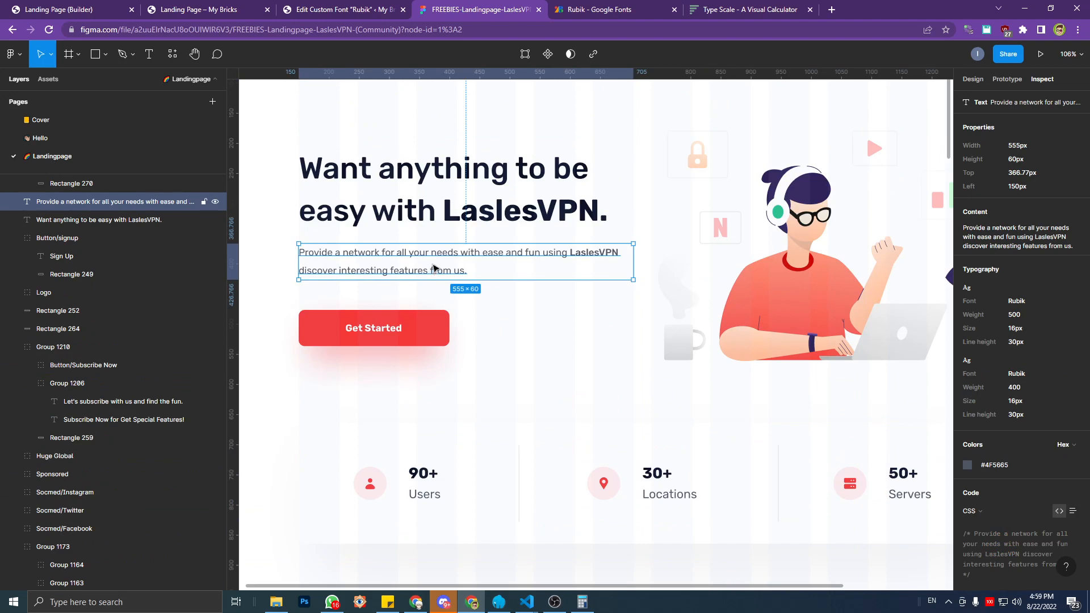
pyautogui.scroll(-6, 585, 352)
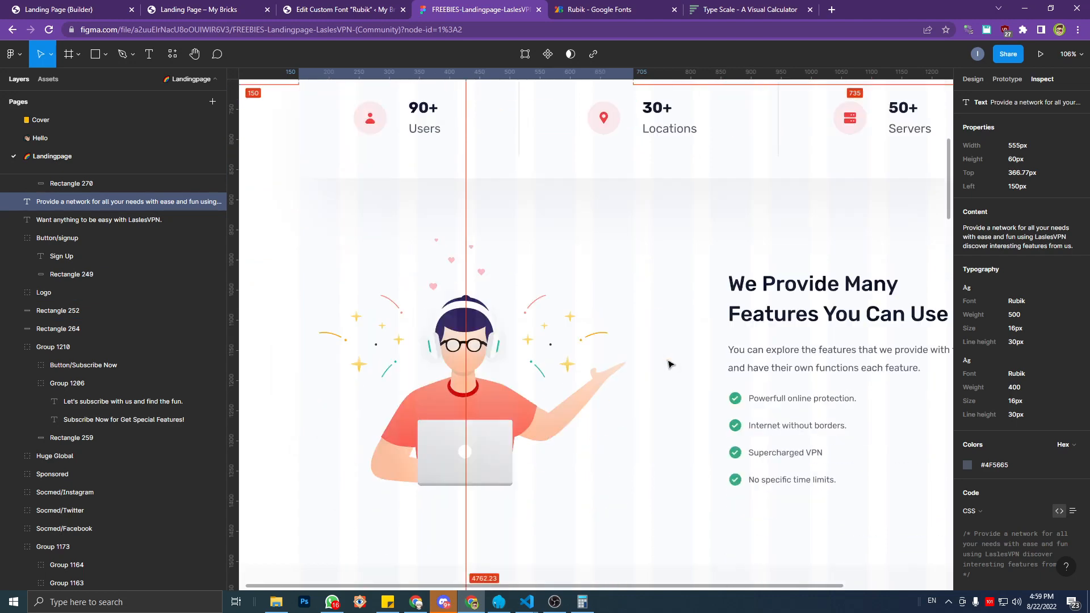
# Inspect the typography of the bold word "LaslesVPN" and the surrounding text in the hero paragraph.
pyautogui.scroll(7, 670, 364)
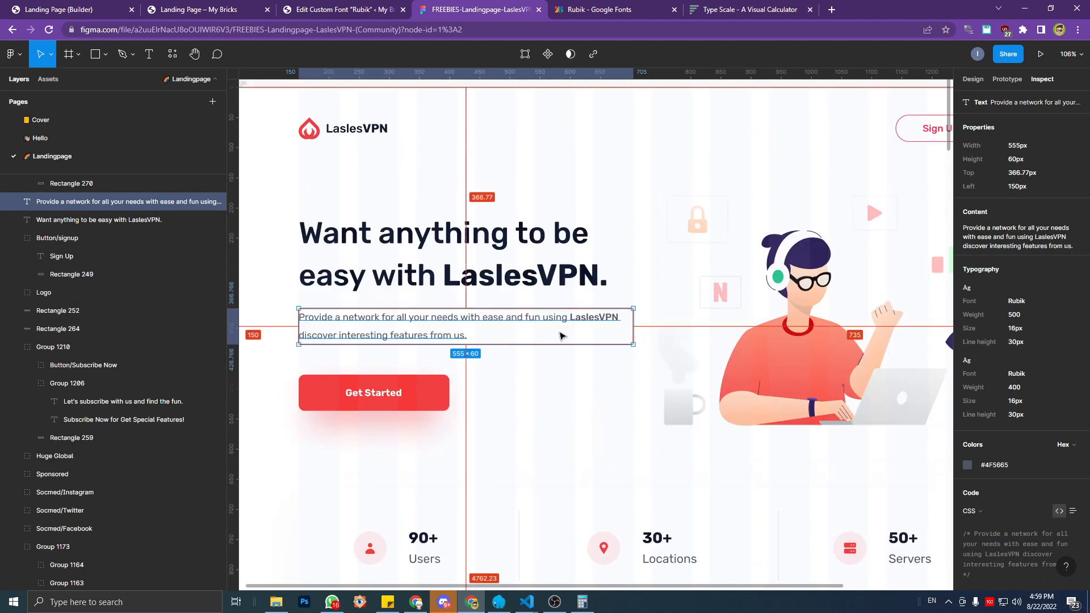
pyautogui.doubleClick(574, 318)
pyautogui.moveTo(571, 318); pyautogui.dragTo(617, 320)
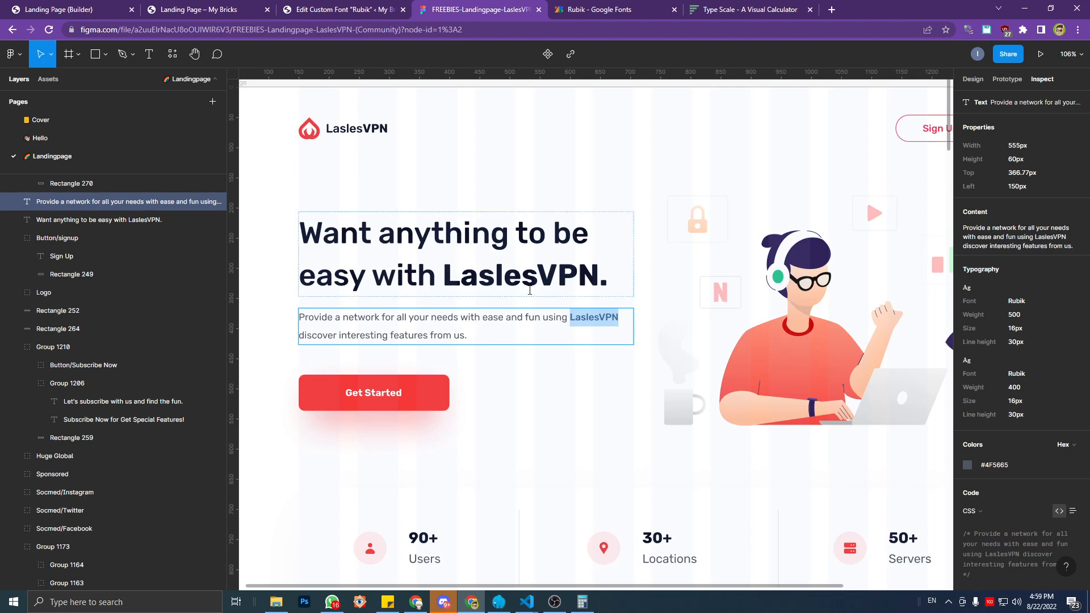
pyautogui.click(524, 287)
pyautogui.click(526, 318)
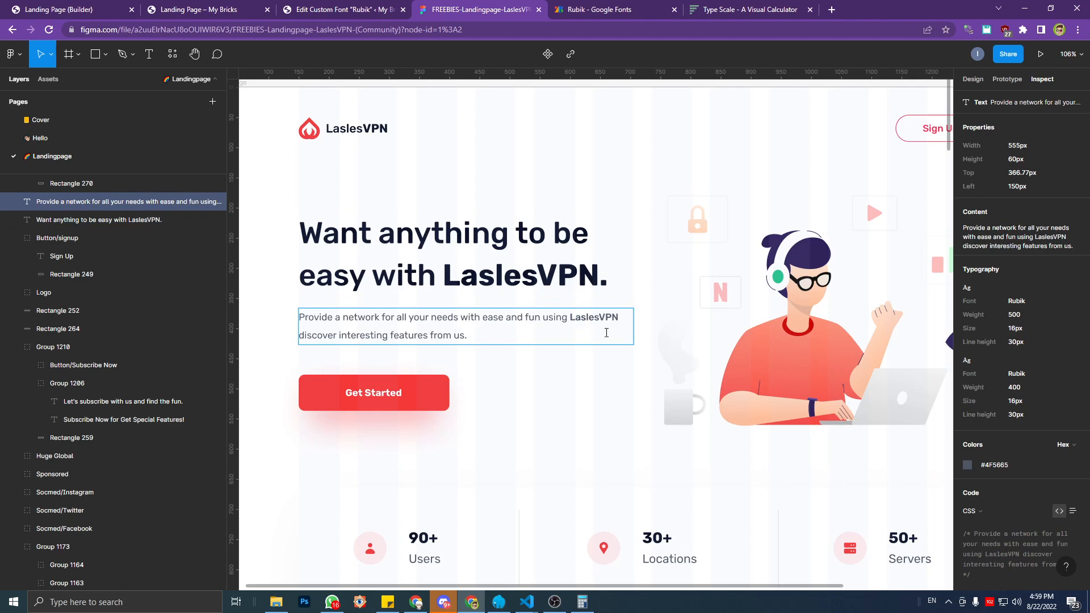
# Inspect the typography of the paragraphs under "We Provide Many Features You Can Use" and "Choose Your Plan".
pyautogui.scroll(-10, 580, 324)
pyautogui.click(796, 281)
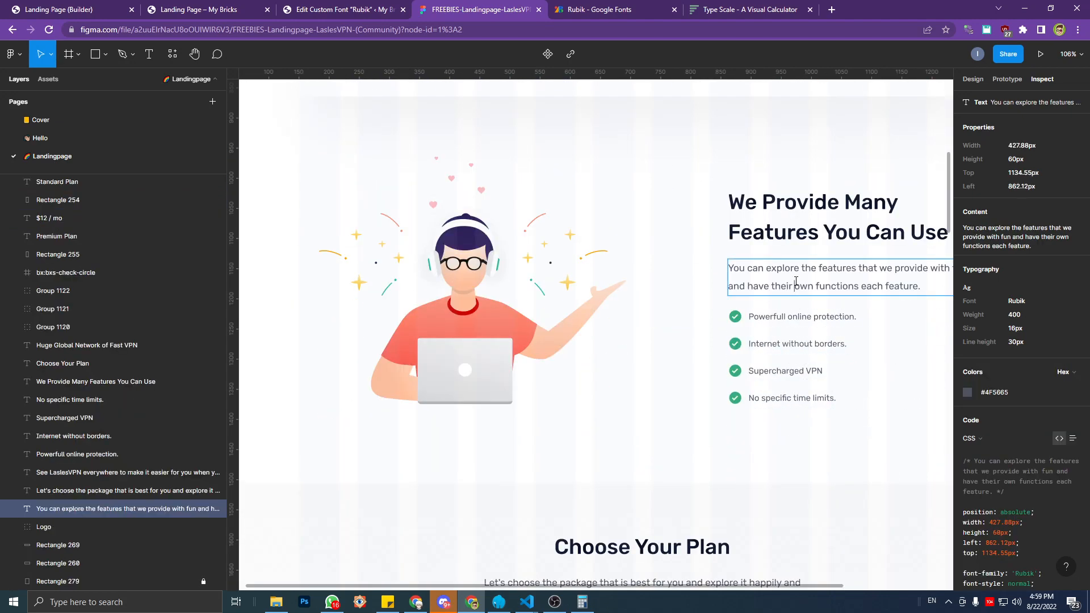
pyautogui.scroll(-6, 747, 319)
pyautogui.scroll(-5, 641, 270)
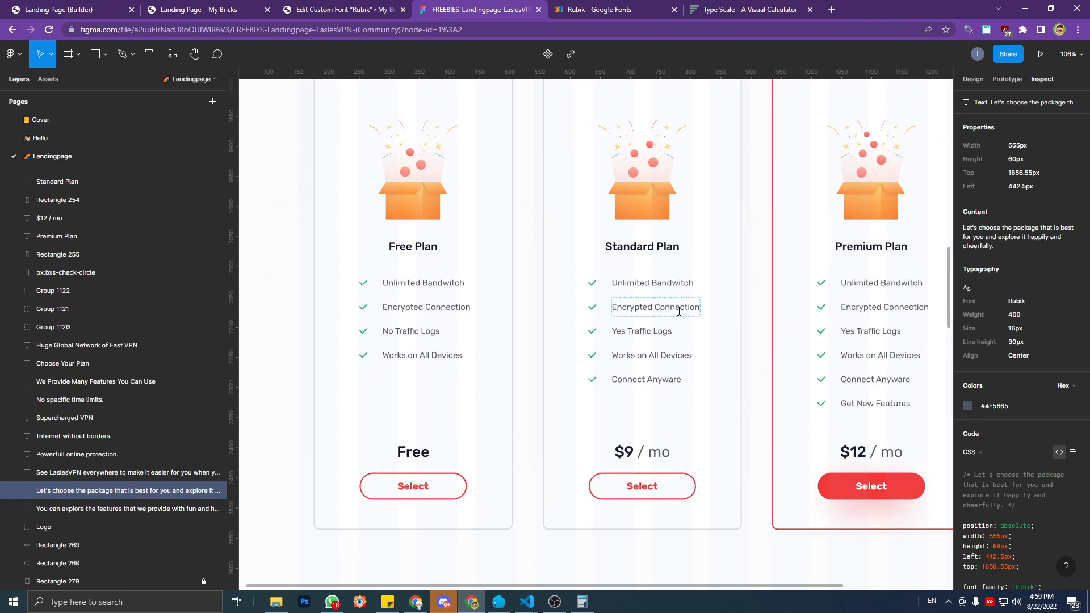
pyautogui.scroll(-6, 679, 311)
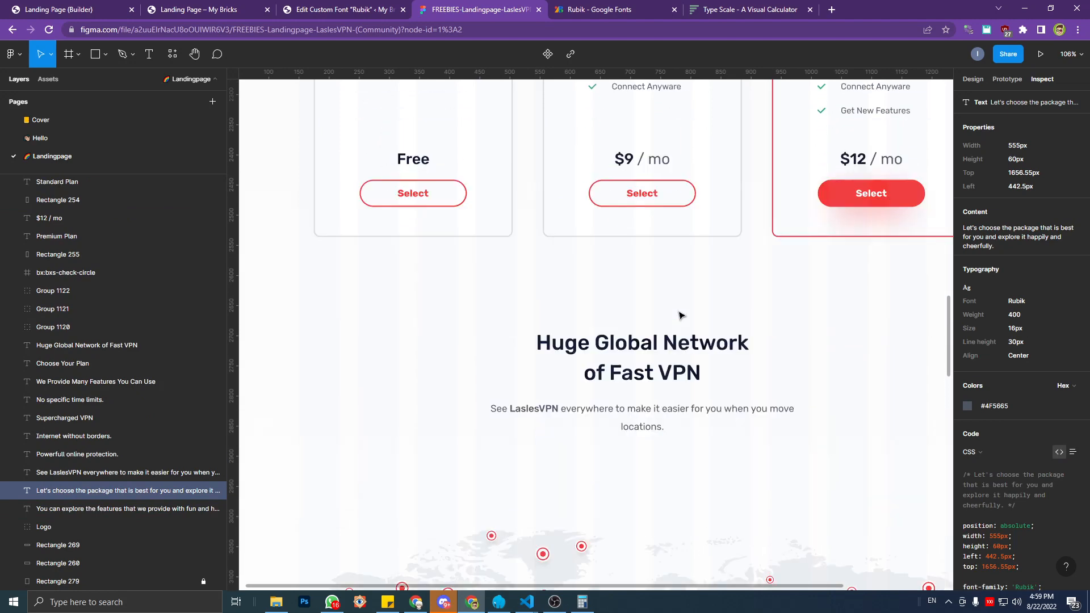
# Inspect the typography of the "Huge Global Network of Fast VPN" heading and the paragraph below it.
pyautogui.click(652, 410)
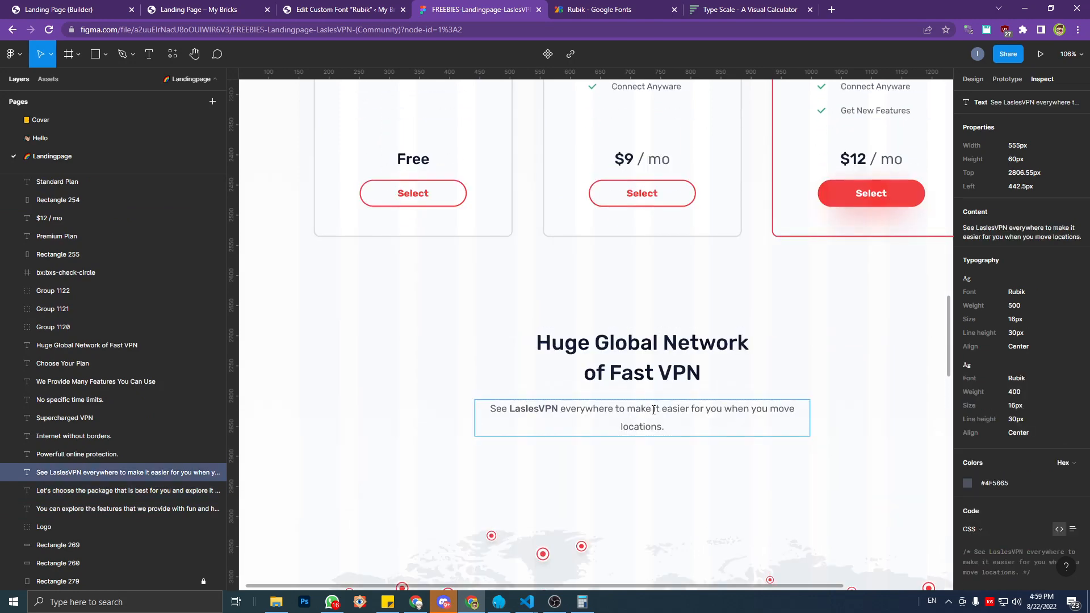
pyautogui.click(651, 362)
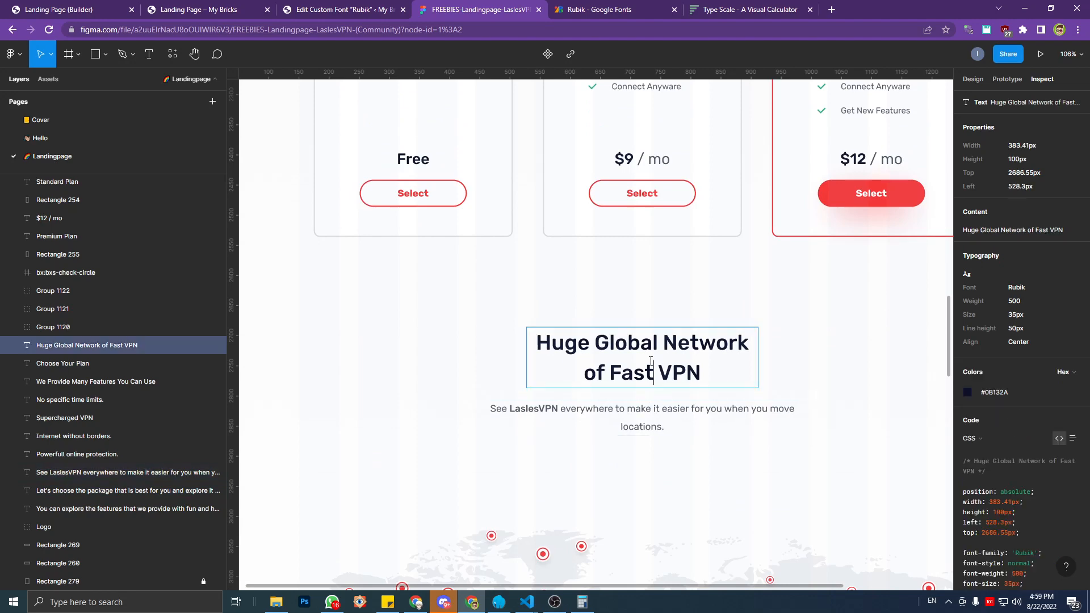
pyautogui.scroll(-3, 652, 364)
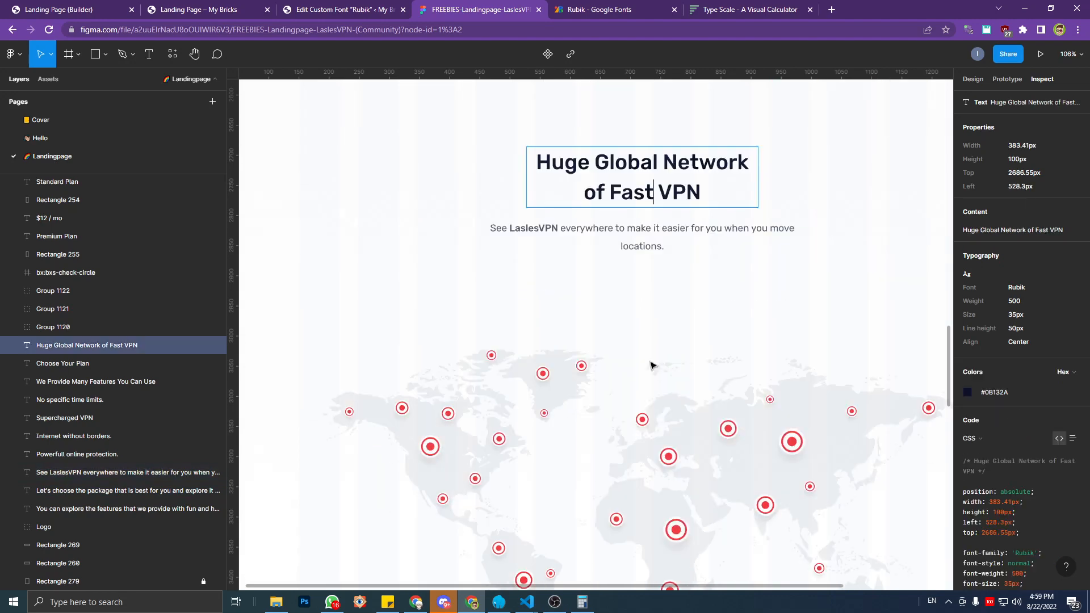
pyautogui.scroll(11, 642, 353)
pyautogui.scroll(2, 568, 330)
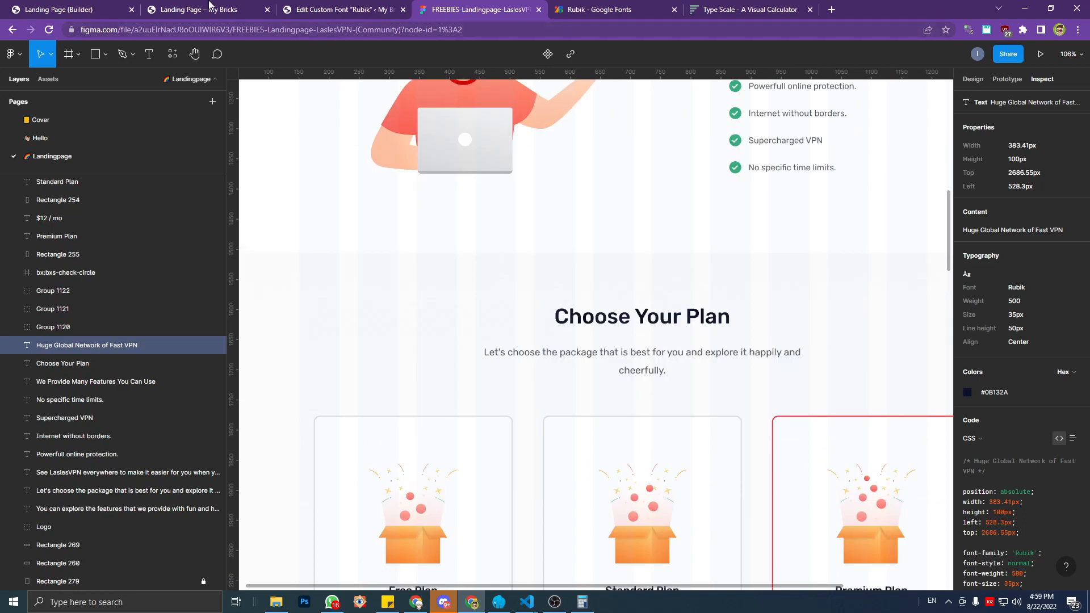
# Switch to the Bricks builder, collapse the Button element's theme styles, and open the Heading H1 typography settings.
pyautogui.hotkey('ctrl', '1')
pyautogui.scroll(4, 145, 172)
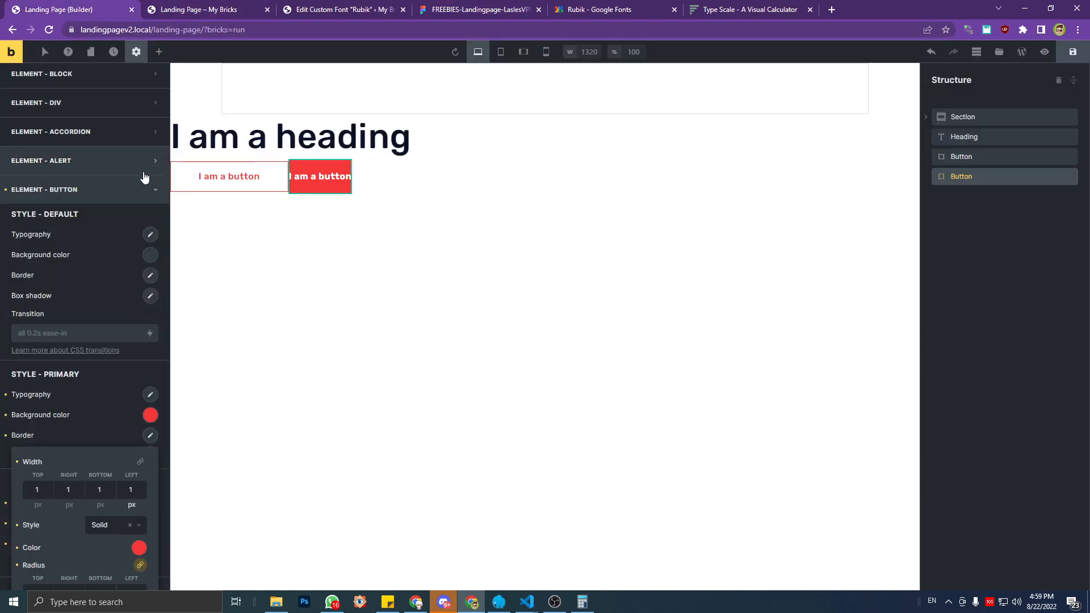
pyautogui.click(149, 195)
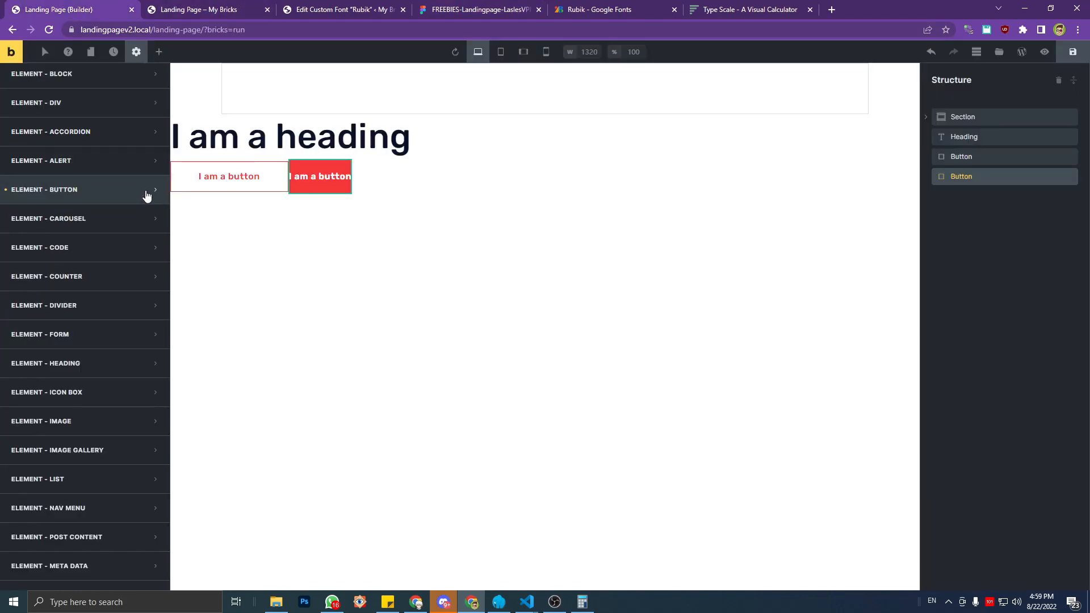
pyautogui.scroll(3, 126, 275)
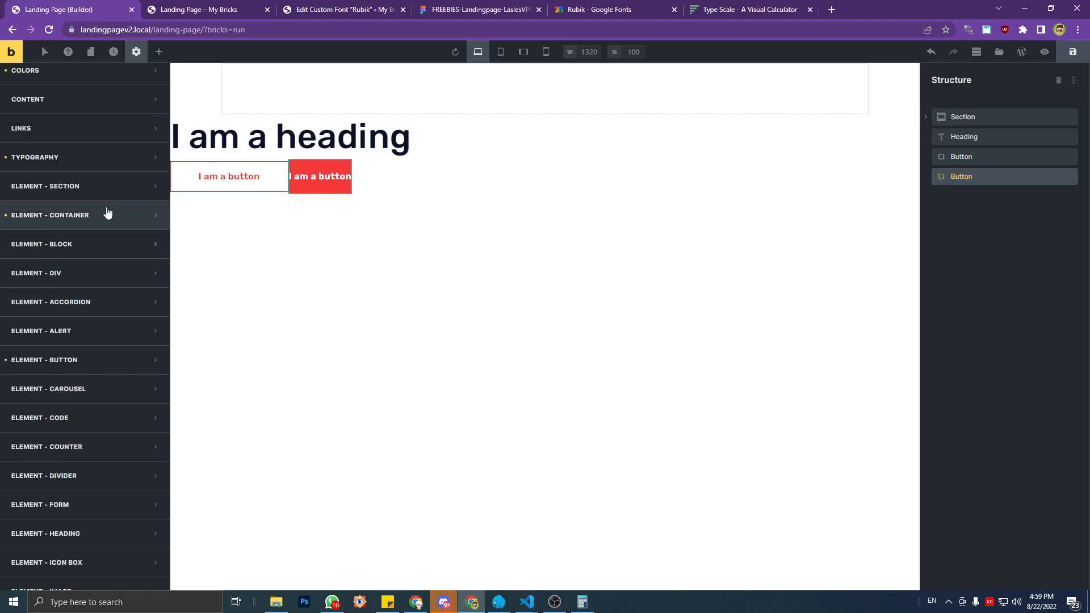
pyautogui.click(100, 159)
pyautogui.scroll(-1, 117, 254)
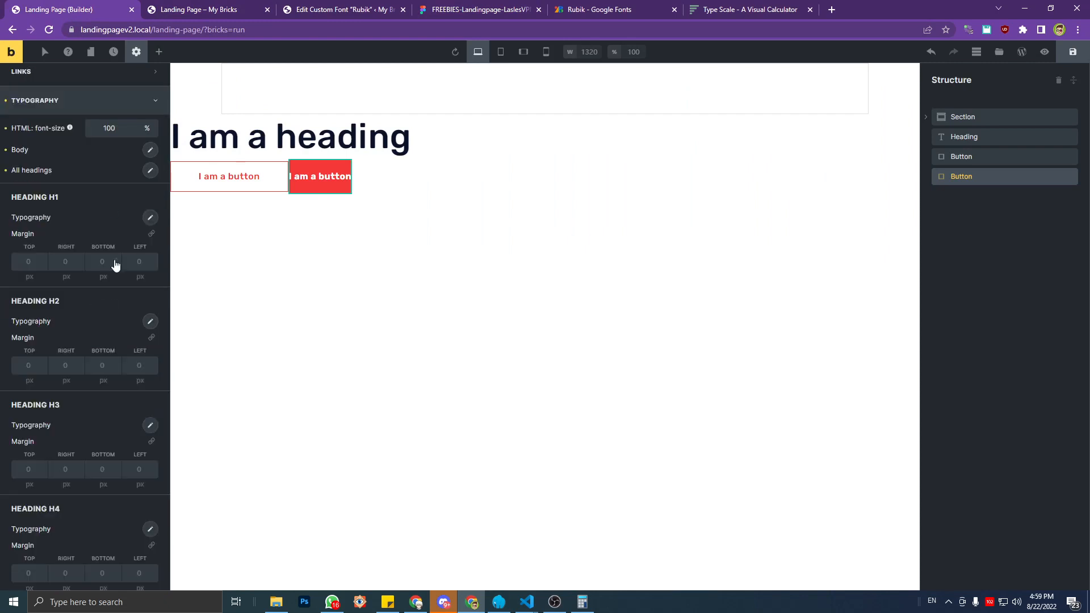
pyautogui.click(149, 219)
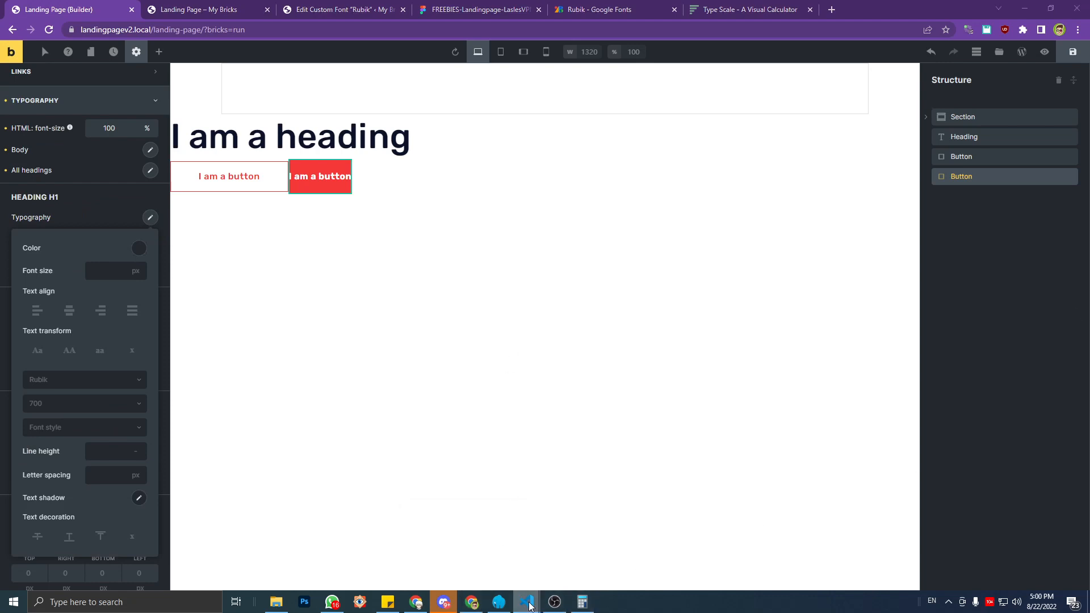
# Switch to Visual Studio Code and review the heading size variables from --h1 to --h6 in style.css.
pyautogui.moveTo(529, 603)
pyautogui.click(599, 554)
pyautogui.click(341, 311)
pyautogui.scroll(2, 268, 230)
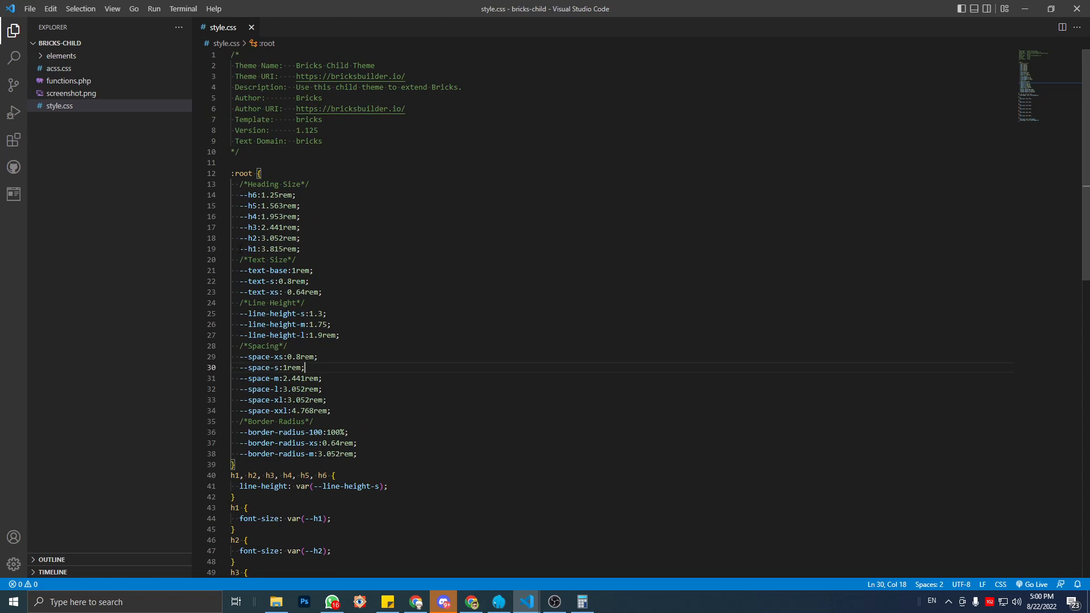
pyautogui.moveTo(240, 249); pyautogui.dragTo(254, 194)
# Review the h1 to h6 and paragraph rules that use the size and line-height variables in style.css, and return to the Bricks builder.
pyautogui.scroll(-4, 337, 350)
pyautogui.click(286, 368)
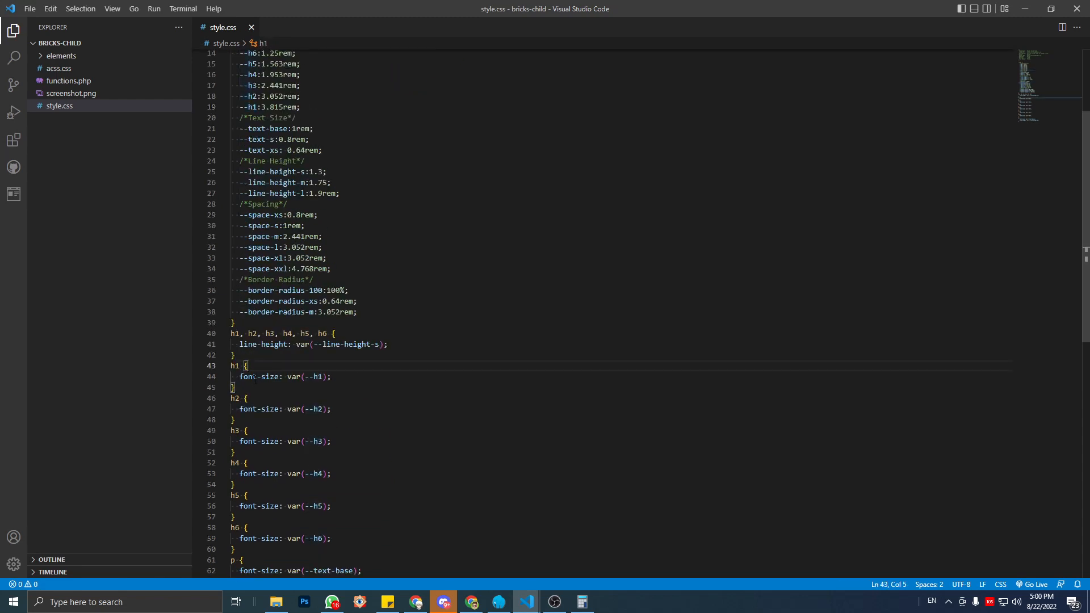
pyautogui.doubleClick(261, 376)
pyautogui.click(272, 389)
pyautogui.scroll(-3, 269, 313)
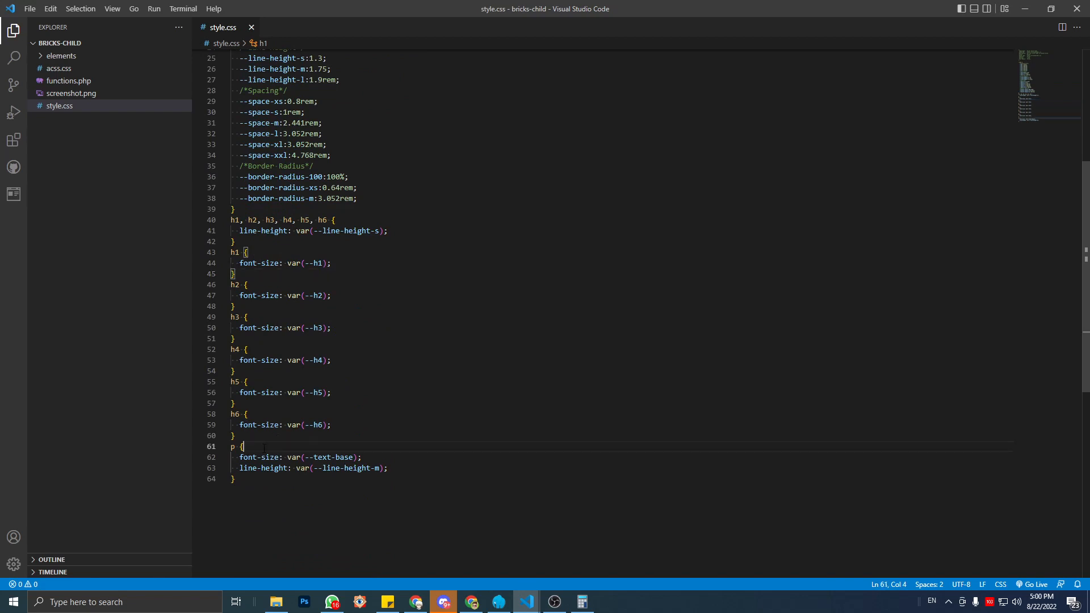
pyautogui.click(244, 447)
pyautogui.scroll(2, 298, 349)
pyautogui.hotkey('alt', 'Tab')
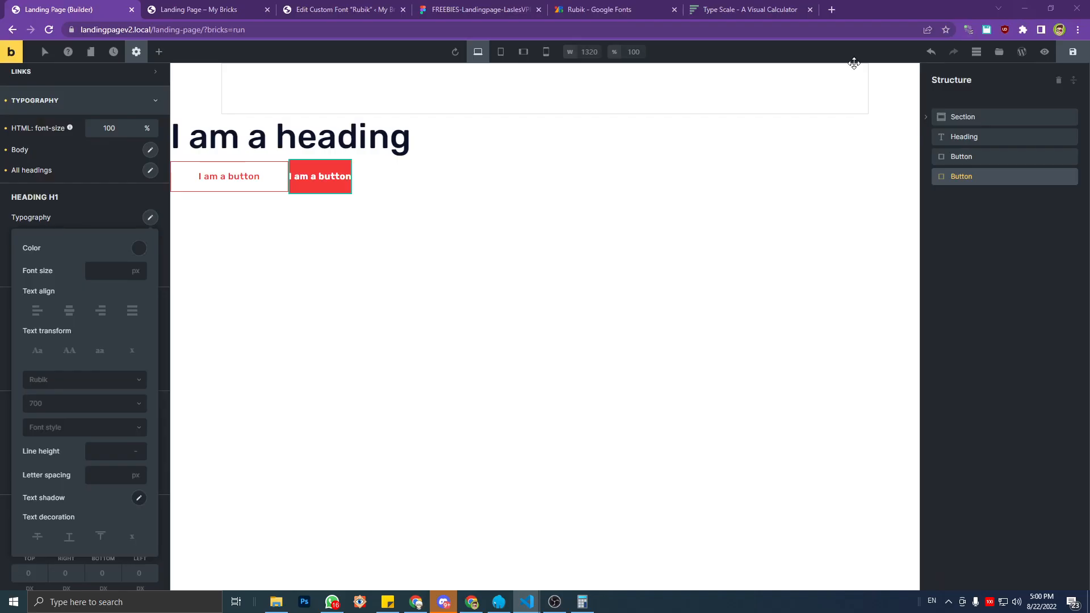
pyautogui.click(736, 7)
pyautogui.click(499, 6)
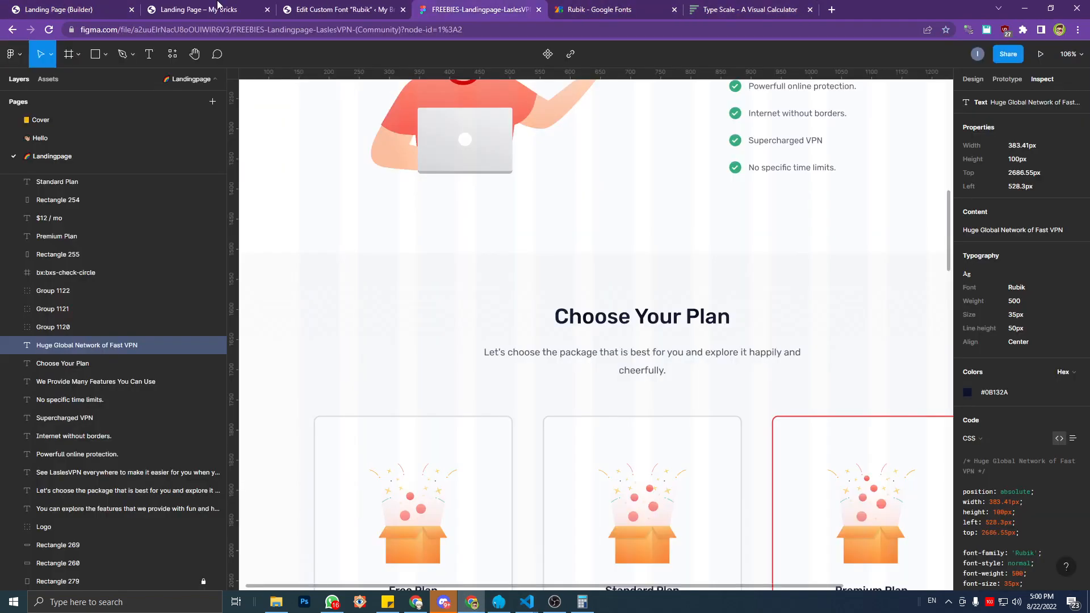
pyautogui.click(233, 7)
pyautogui.click(109, 8)
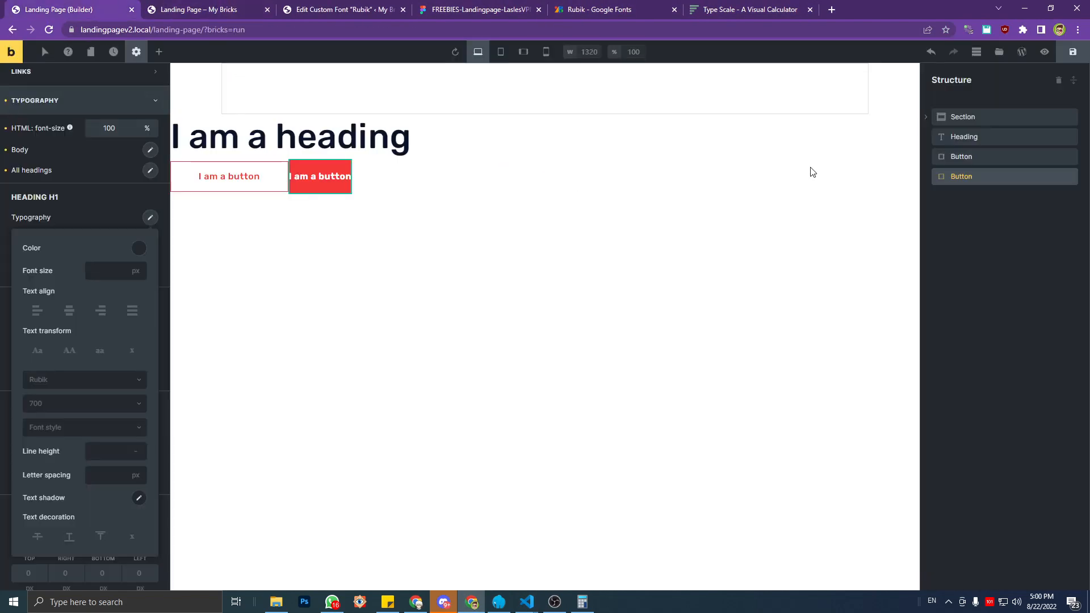
# Add a Rich Text element to the landing page and open its content settings.
pyautogui.click(159, 52)
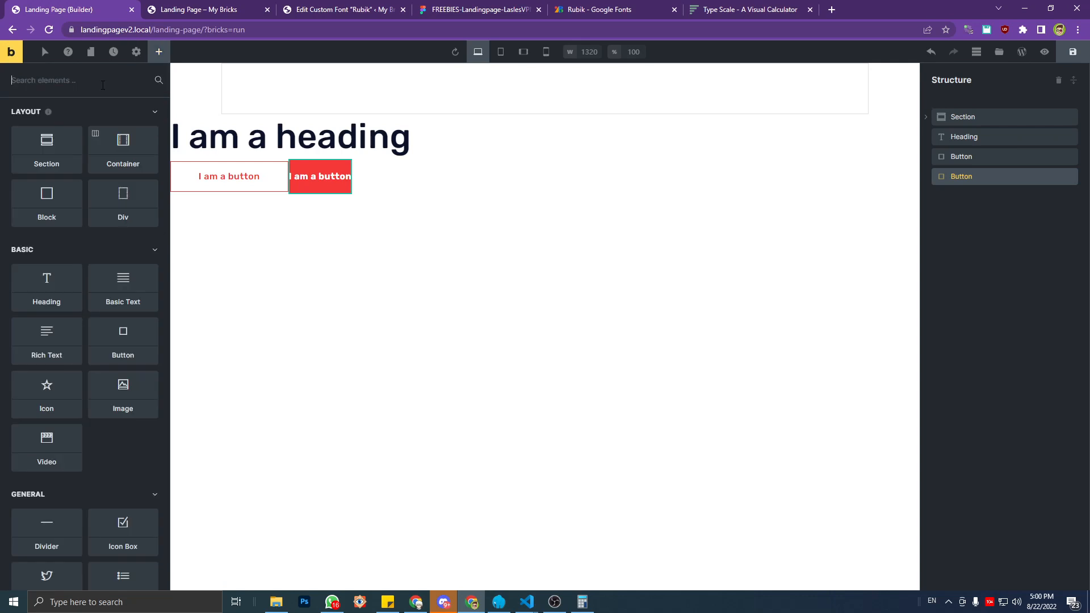
pyautogui.write('tex')
pyautogui.click(111, 140)
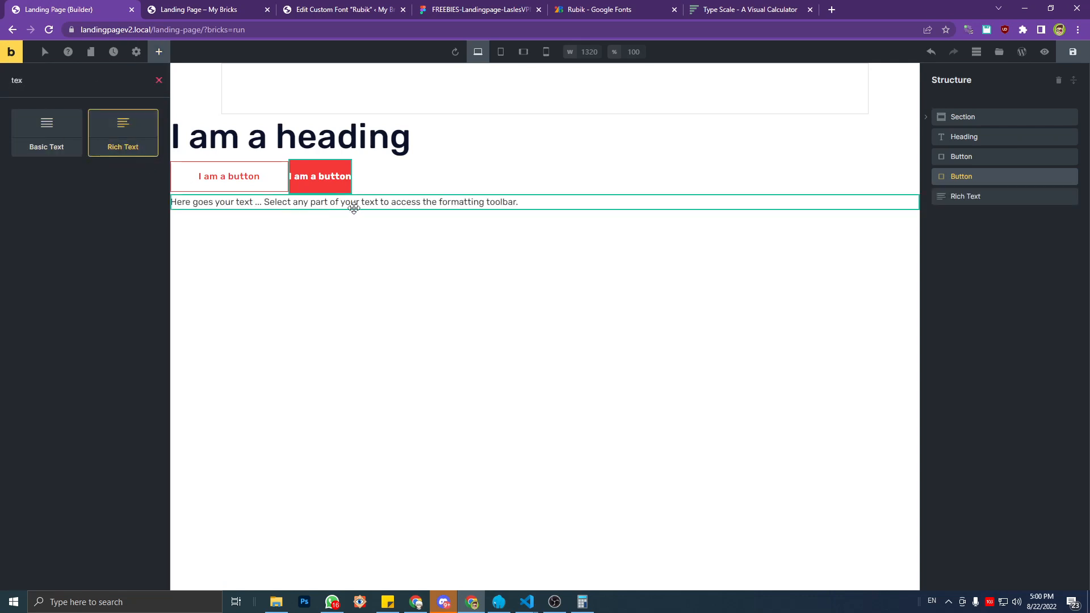
pyautogui.click(960, 197)
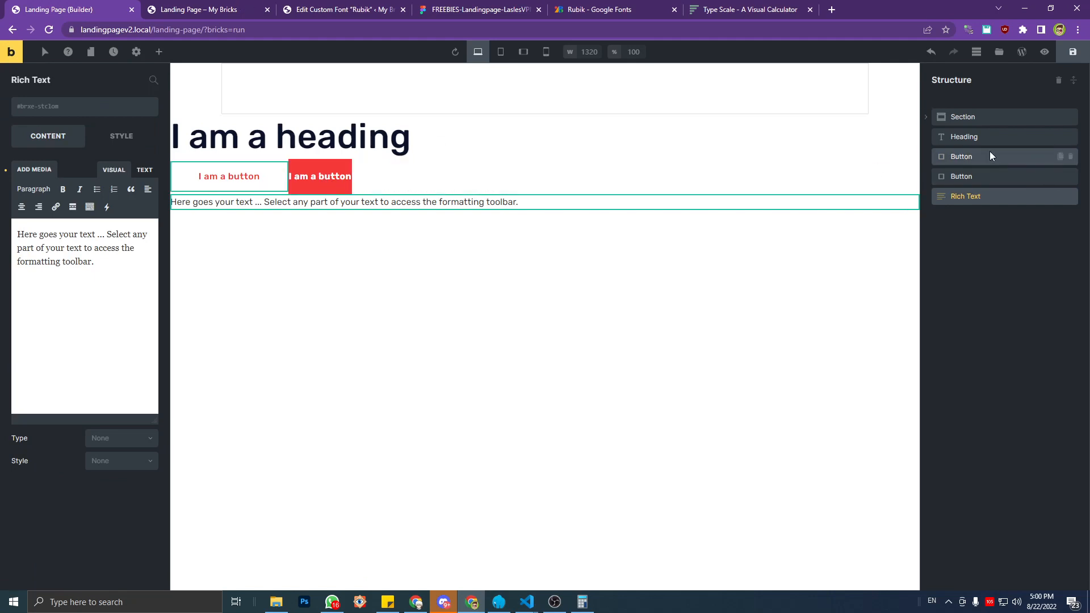
# Preview the heading with the tags h2, h3, h4 and h6, and clear its tag and text settings.
pyautogui.click(989, 137)
pyautogui.click(109, 196)
pyautogui.click(107, 227)
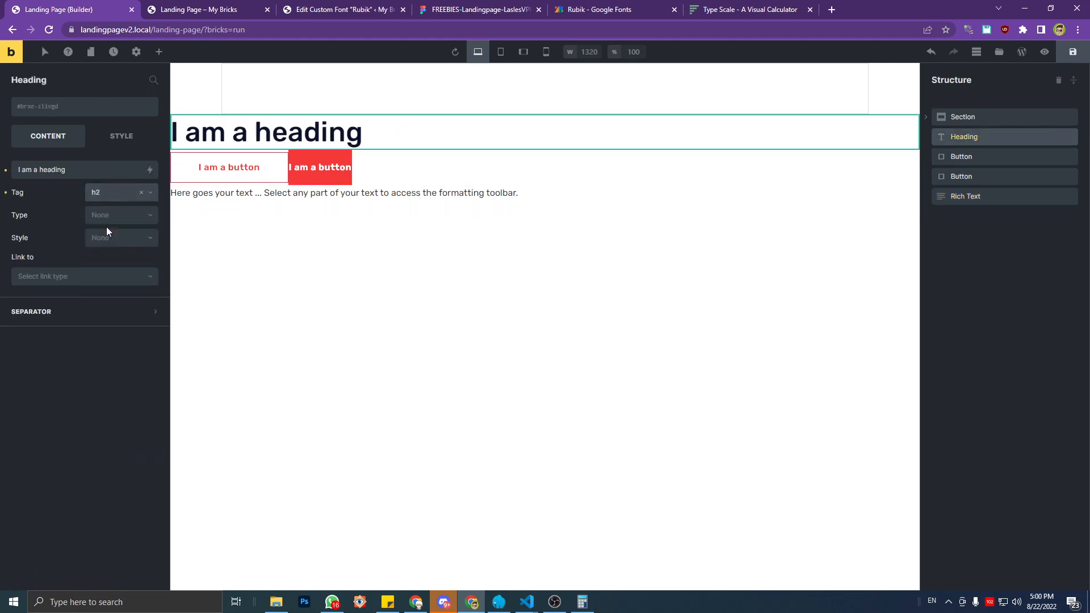
pyautogui.click(105, 196)
pyautogui.click(93, 250)
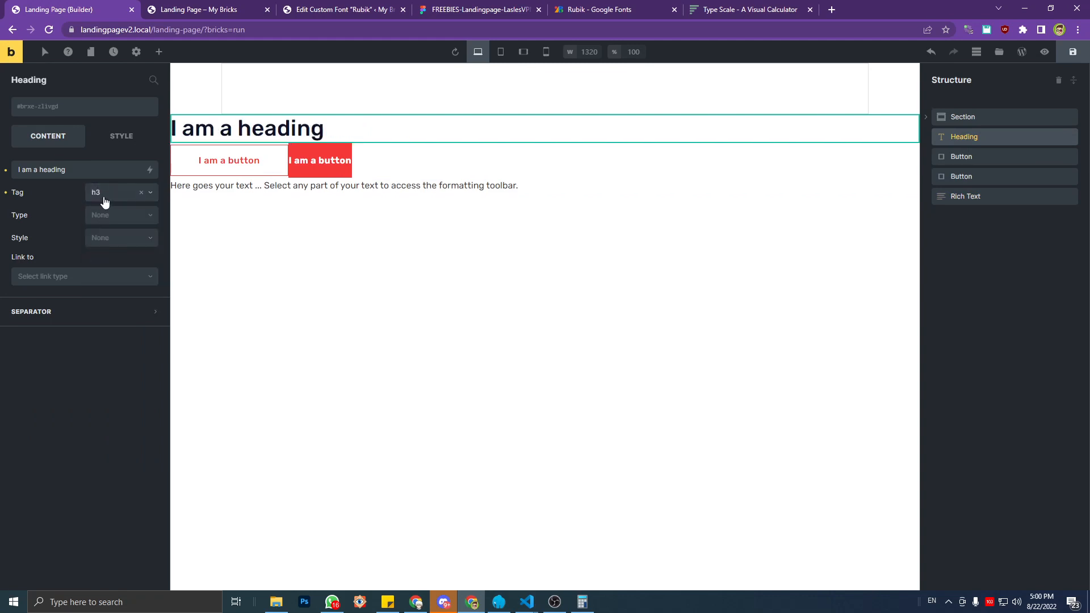
pyautogui.click(105, 196)
pyautogui.click(107, 264)
pyautogui.click(107, 199)
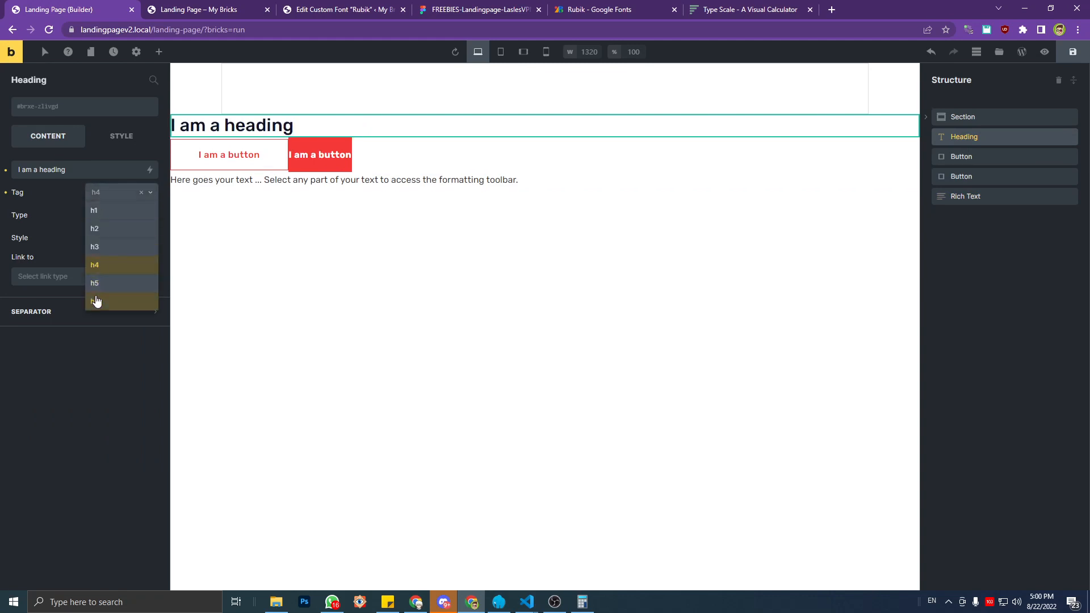
pyautogui.click(95, 301)
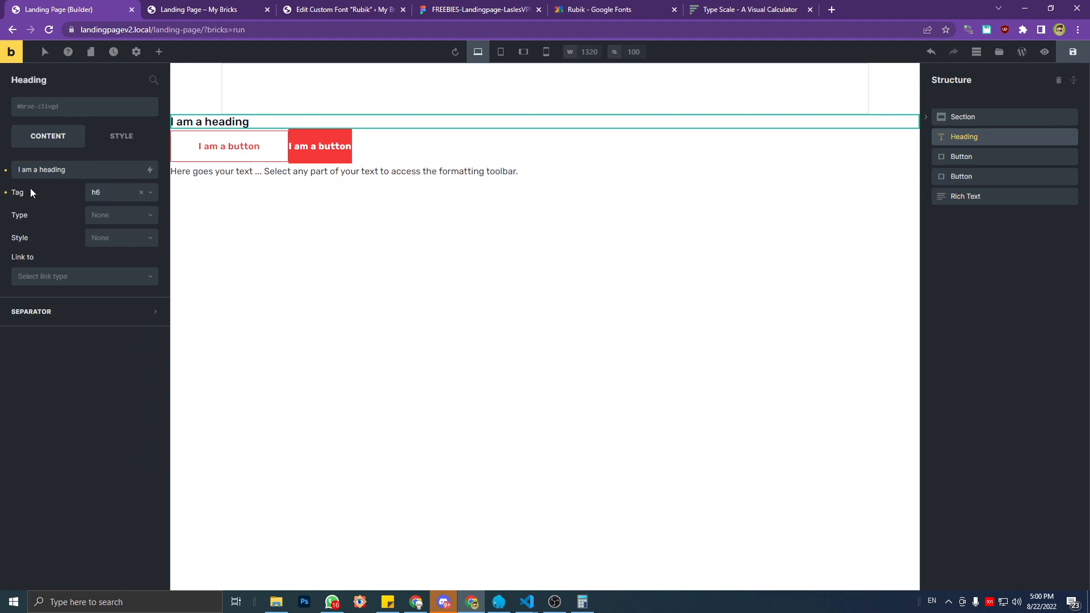
pyautogui.click(6, 192)
pyautogui.click(5, 169)
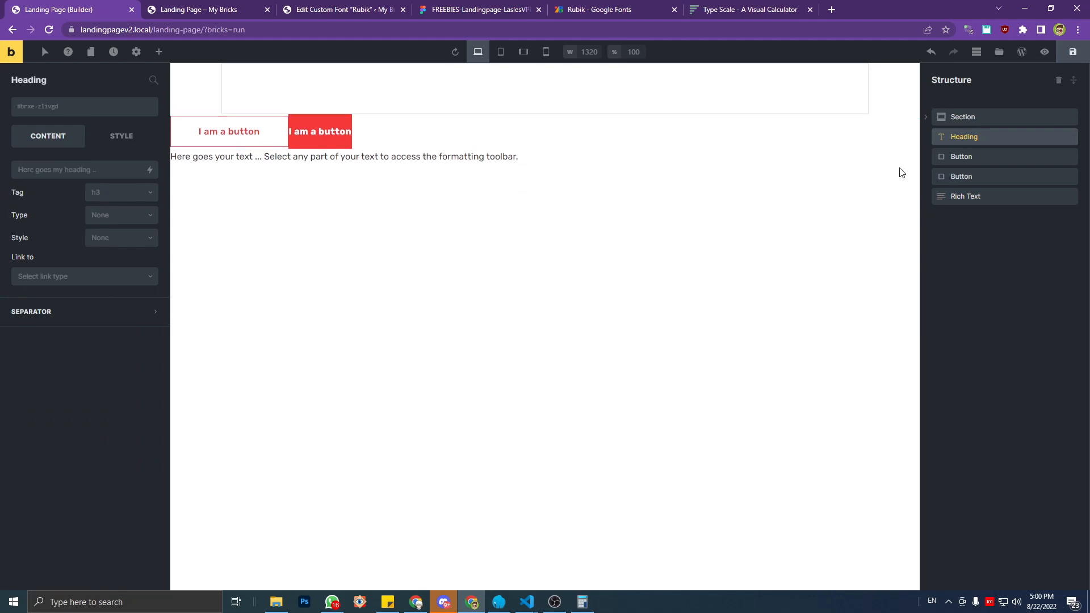
# Delete the section, heading, both buttons and the rich text from the landing page, and save the page.
pyautogui.rightClick(983, 120)
pyautogui.click(990, 183)
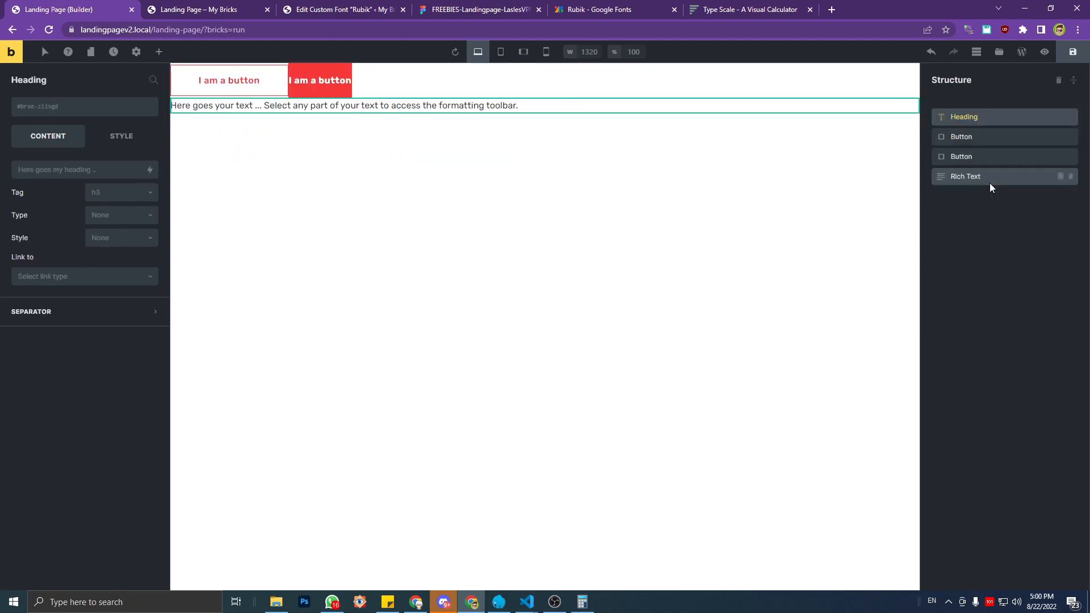
pyautogui.rightClick(994, 121)
pyautogui.click(991, 190)
pyautogui.rightClick(974, 118)
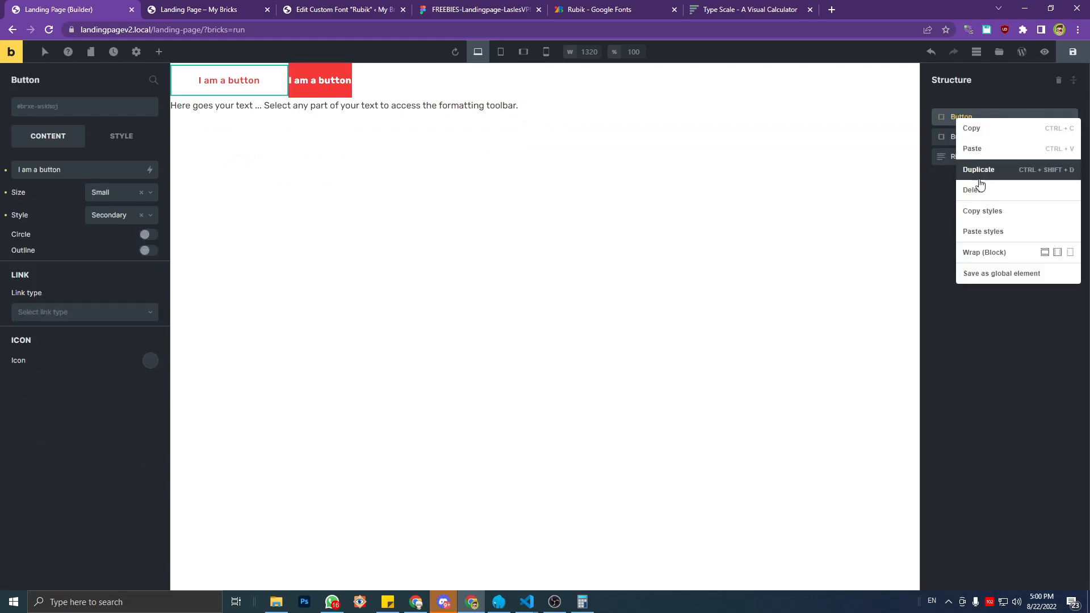
pyautogui.click(981, 190)
pyautogui.rightClick(967, 118)
pyautogui.click(976, 190)
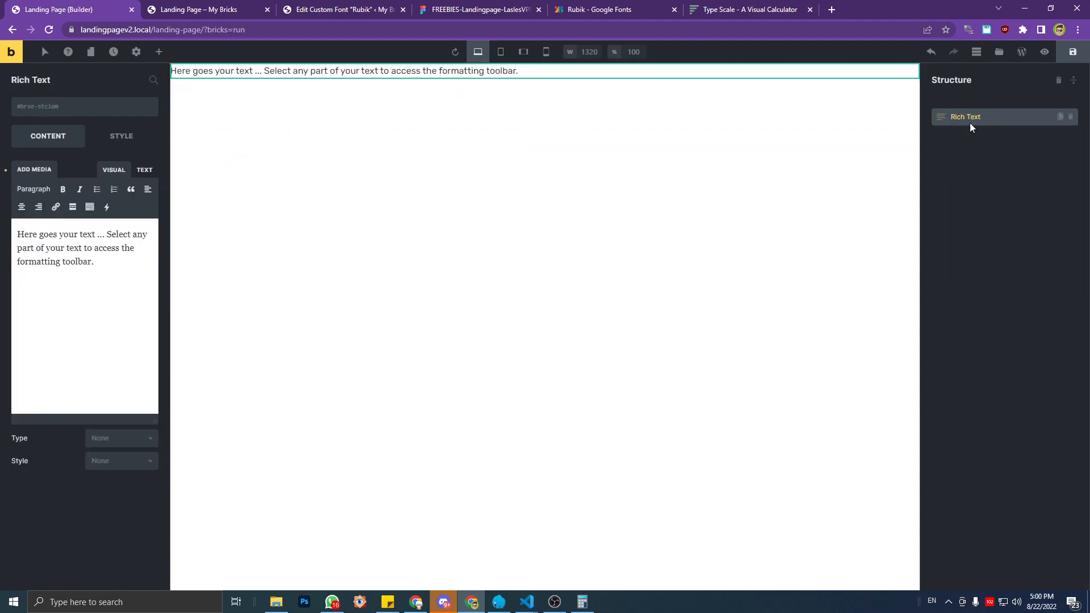
pyautogui.rightClick(970, 122)
pyautogui.click(979, 186)
pyautogui.click(1073, 51)
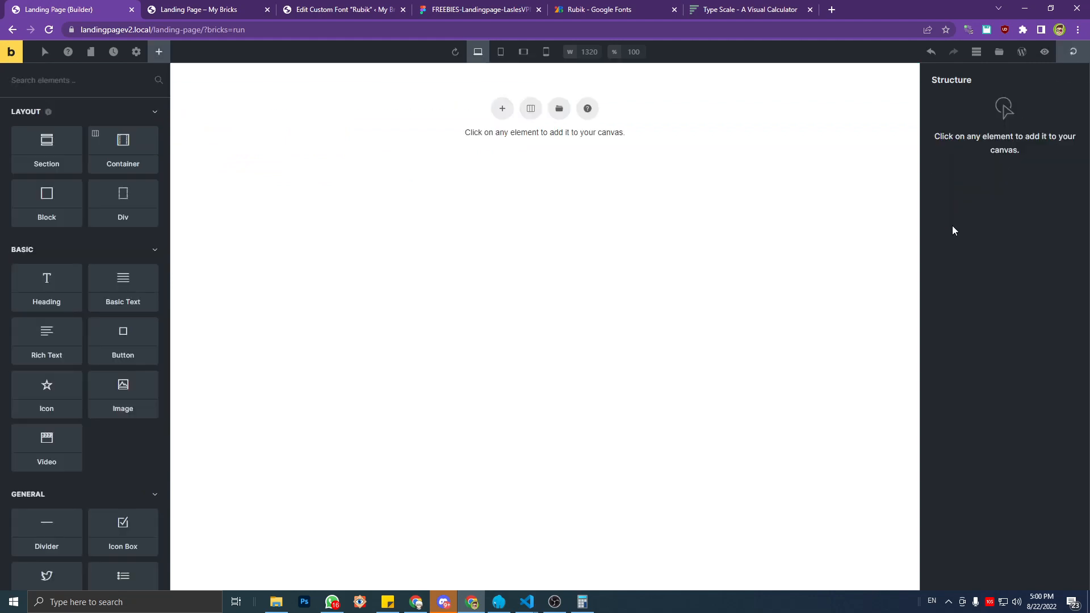
# Review the Figma landing page design from the plan and features sections up to the hero section.
pyautogui.click(460, 9)
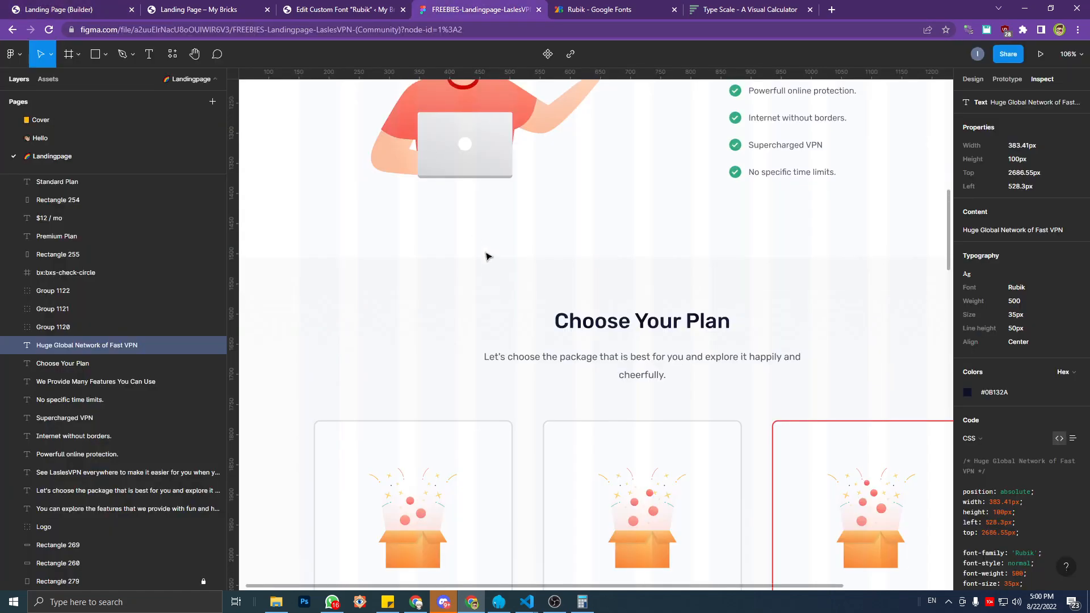
pyautogui.scroll(3, 485, 262)
pyautogui.scroll(4, 486, 263)
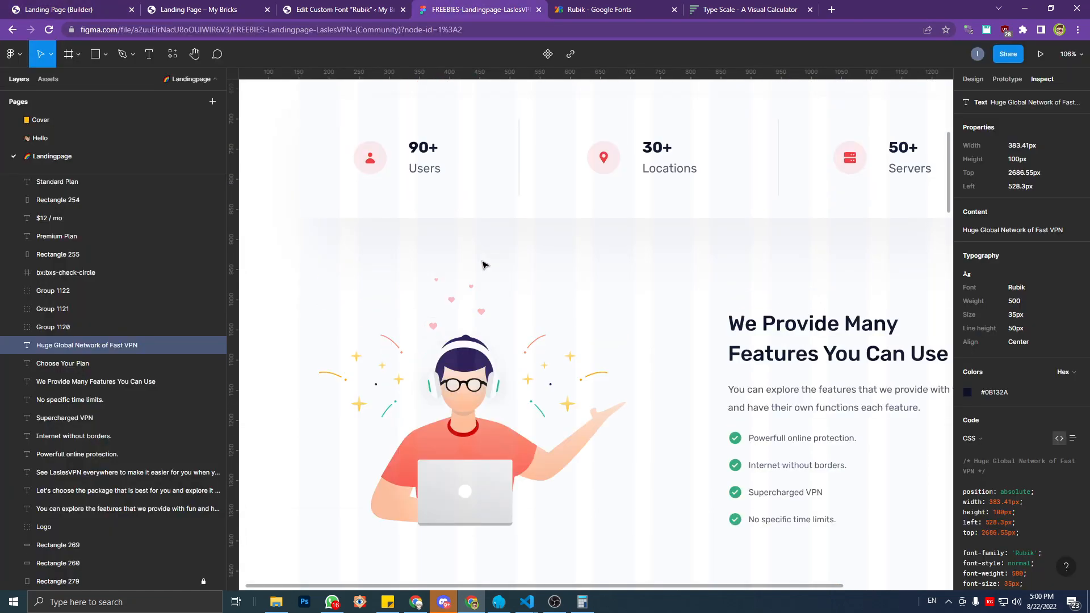
pyautogui.scroll(6, 484, 265)
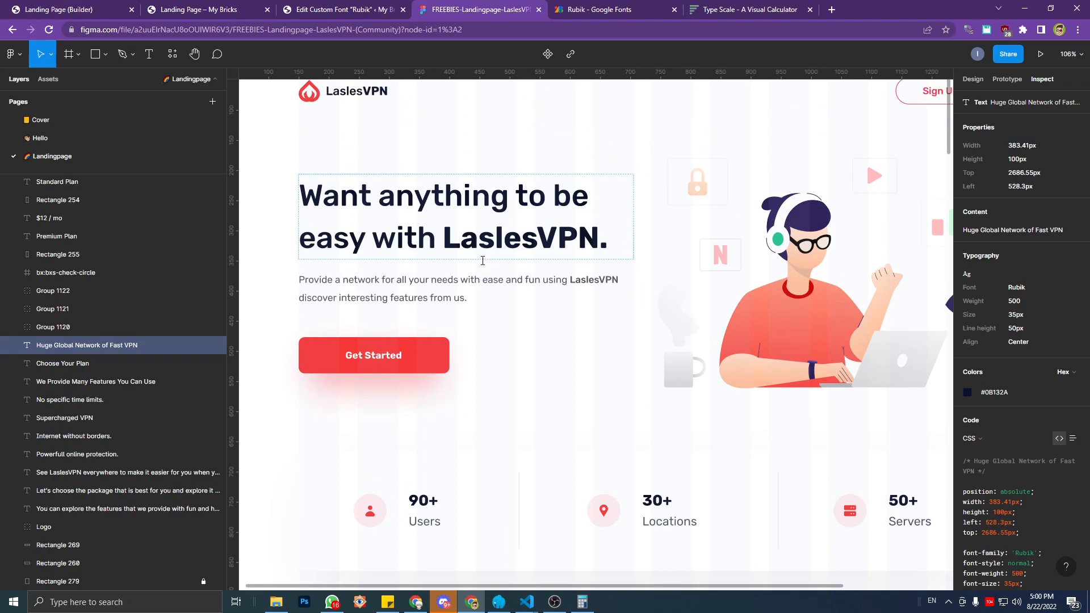
pyautogui.click(181, 7)
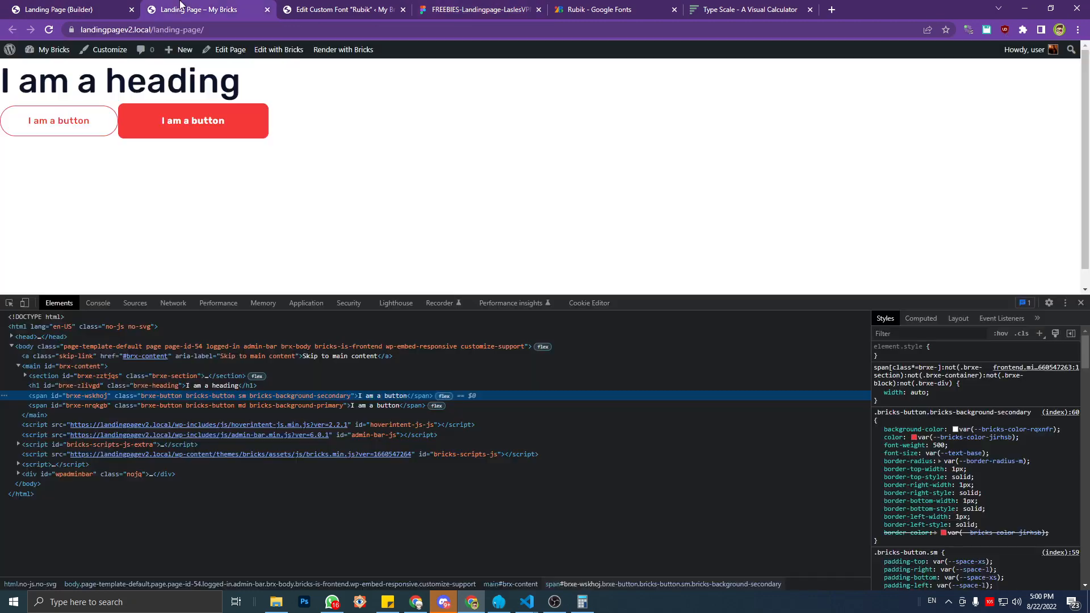
pyautogui.click(113, 5)
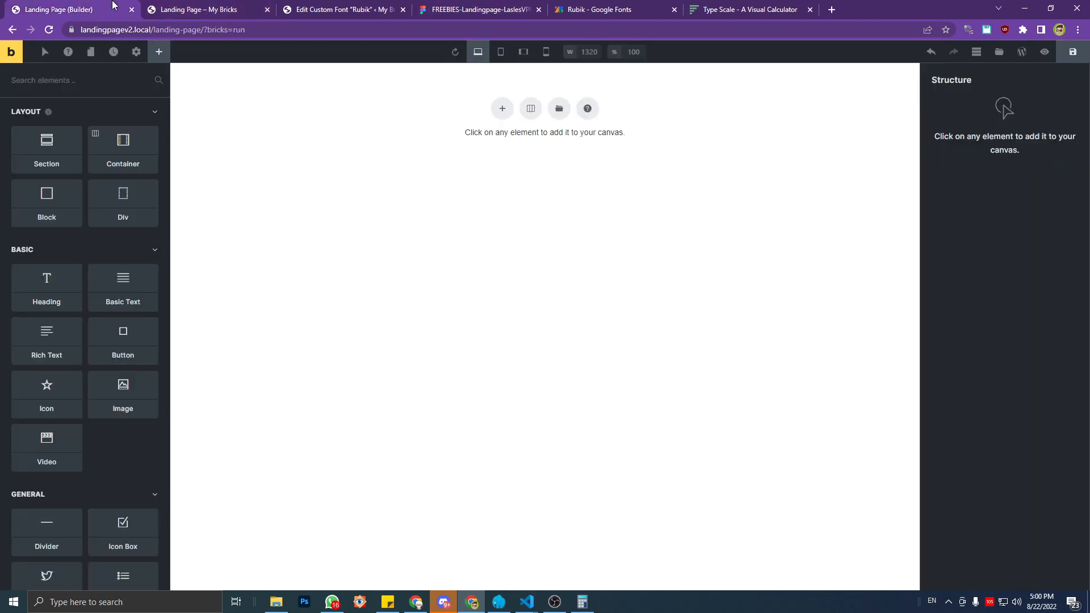
pyautogui.click(168, 5)
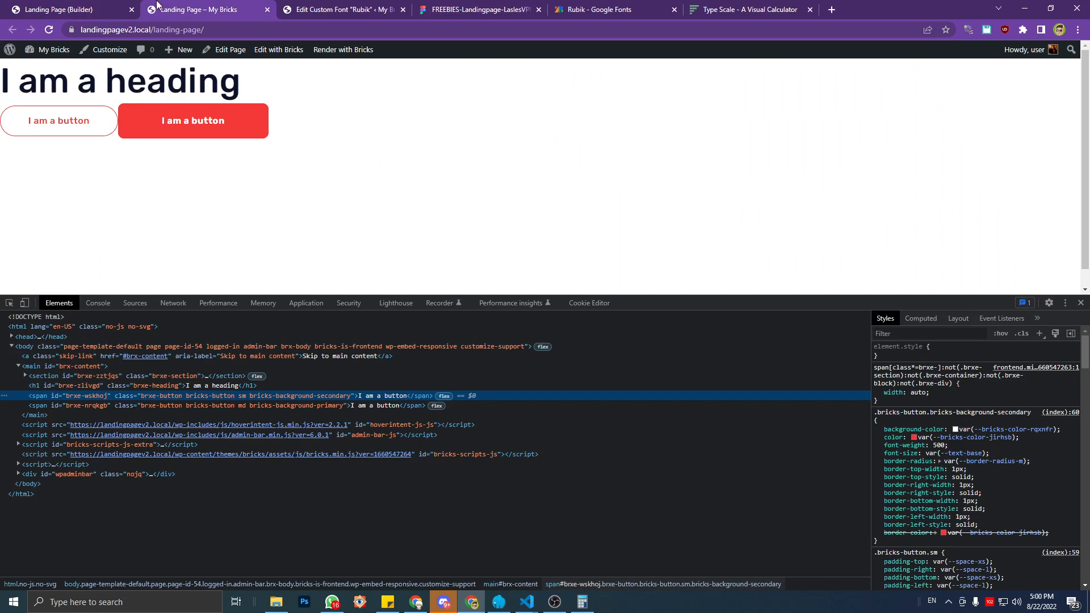
pyautogui.click(126, 6)
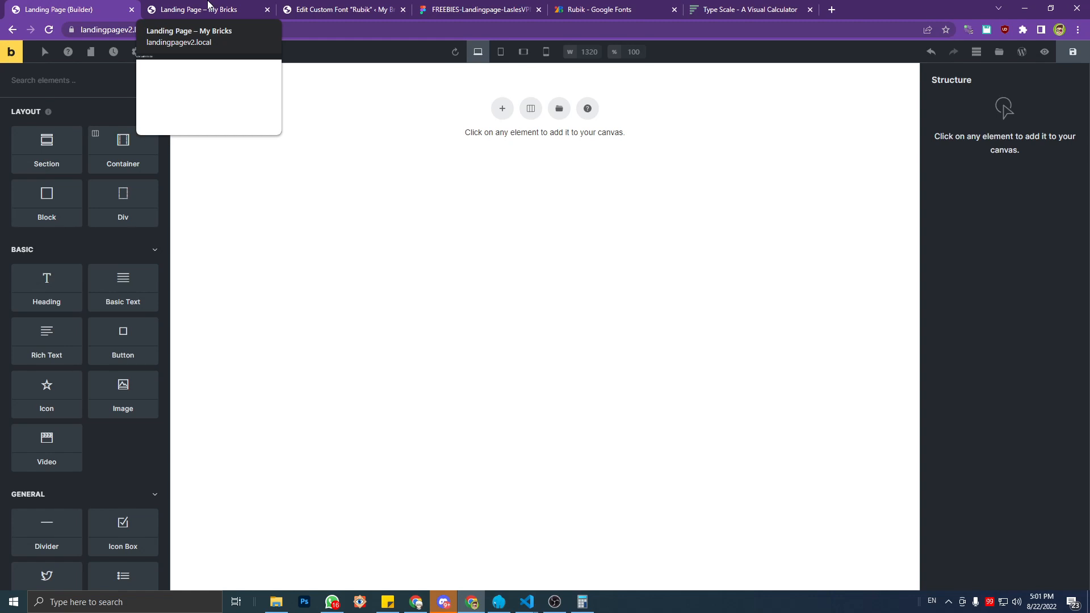
pyautogui.click(208, 4)
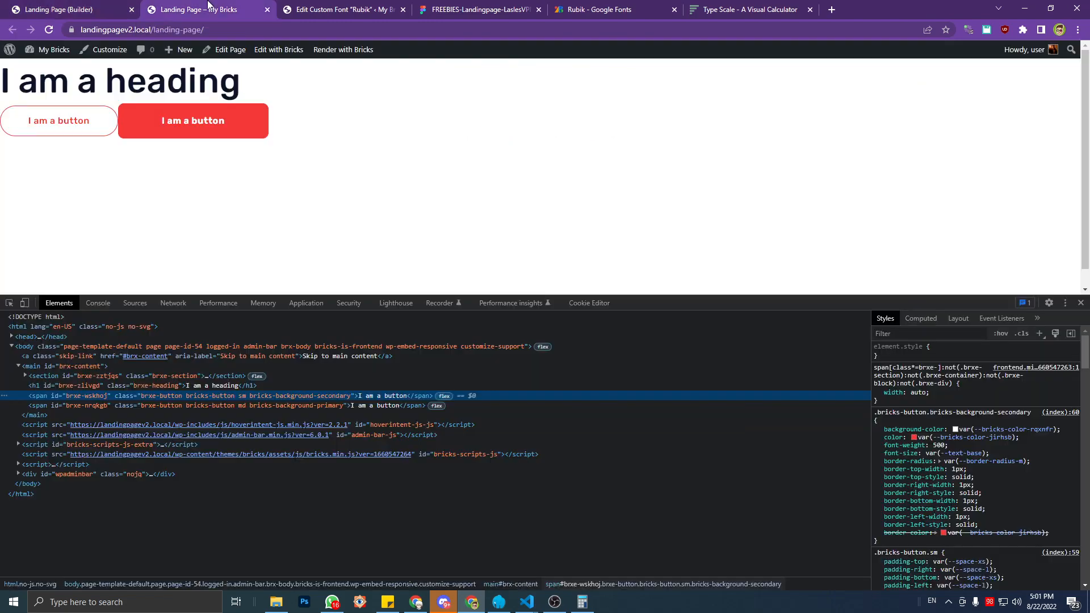
pyautogui.click(131, 5)
pyautogui.click(212, 6)
pyautogui.click(307, 5)
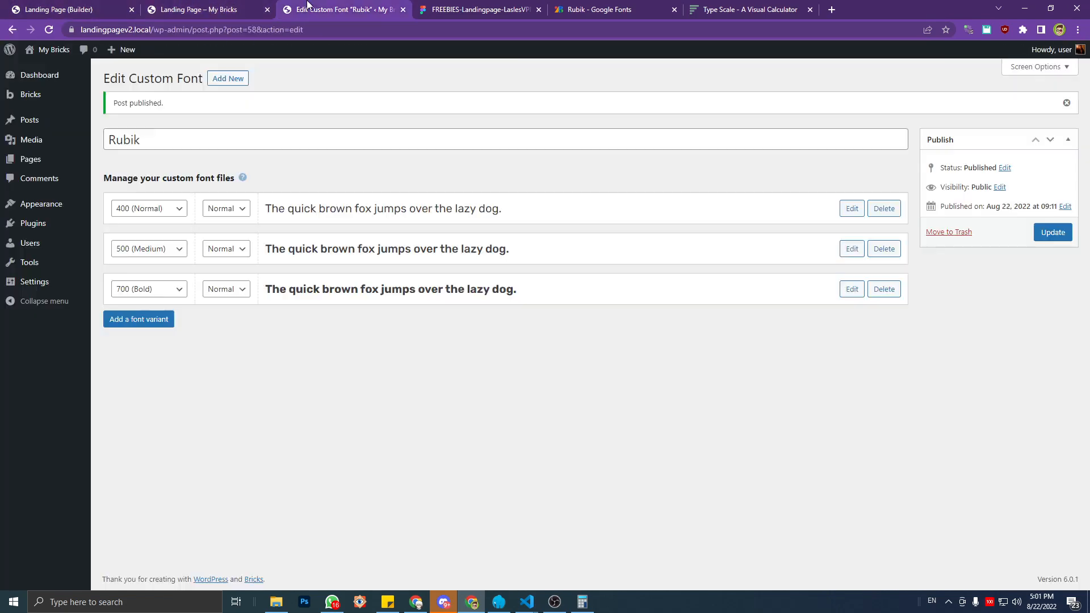
pyautogui.click(440, 4)
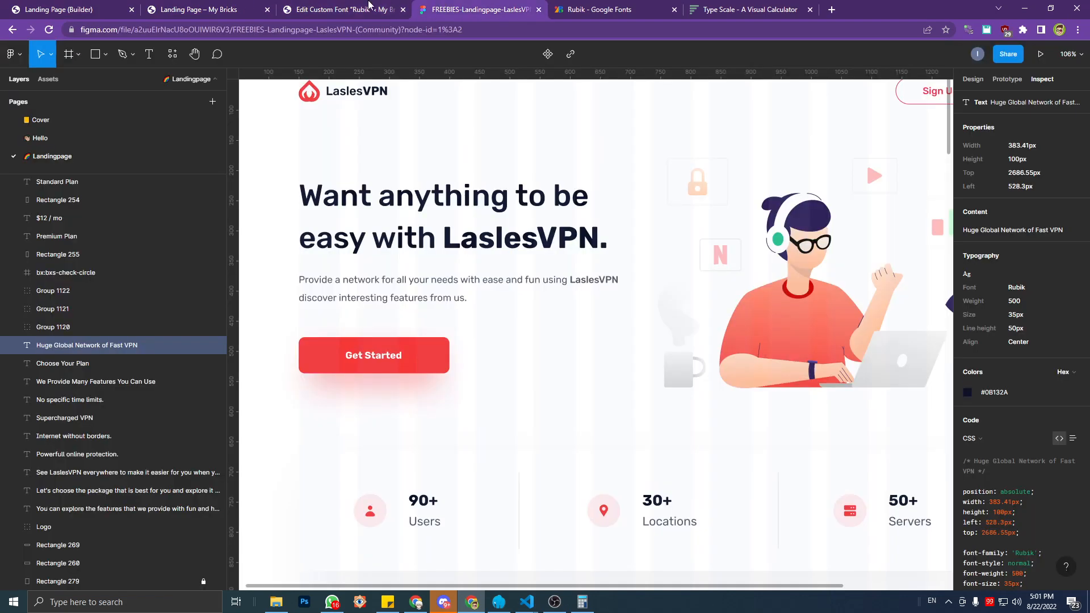
pyautogui.click(337, 6)
pyautogui.click(248, 4)
# Copy the colour #F8F8F8 of the footer's background rectangle from the Figma landing page design.
pyautogui.click(464, 5)
pyautogui.scroll(-3, 644, 255)
pyautogui.scroll(-3, 644, 256)
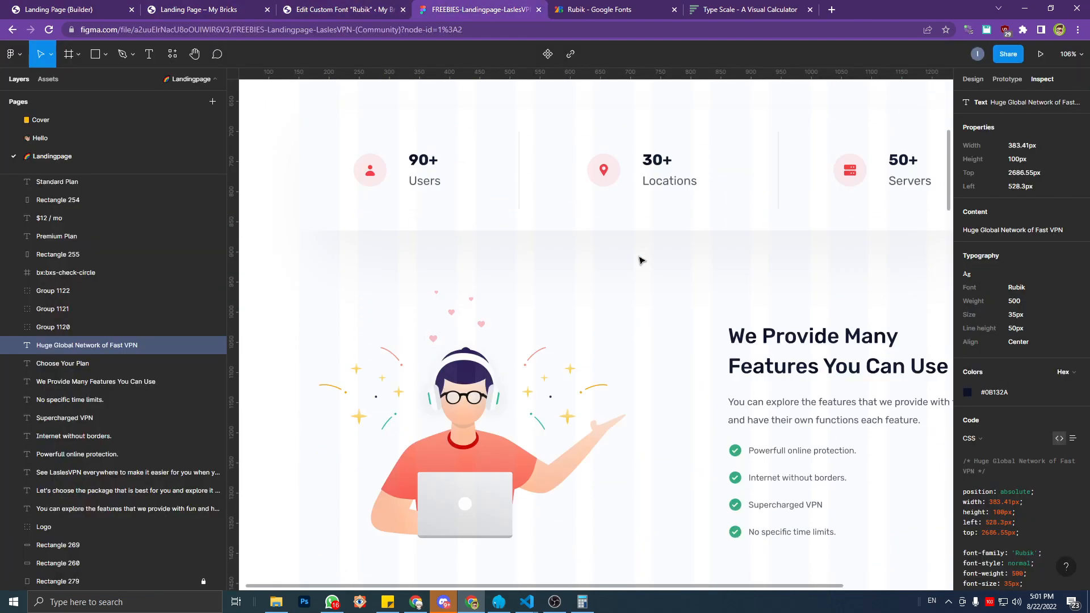
pyautogui.scroll(-5, 536, 284)
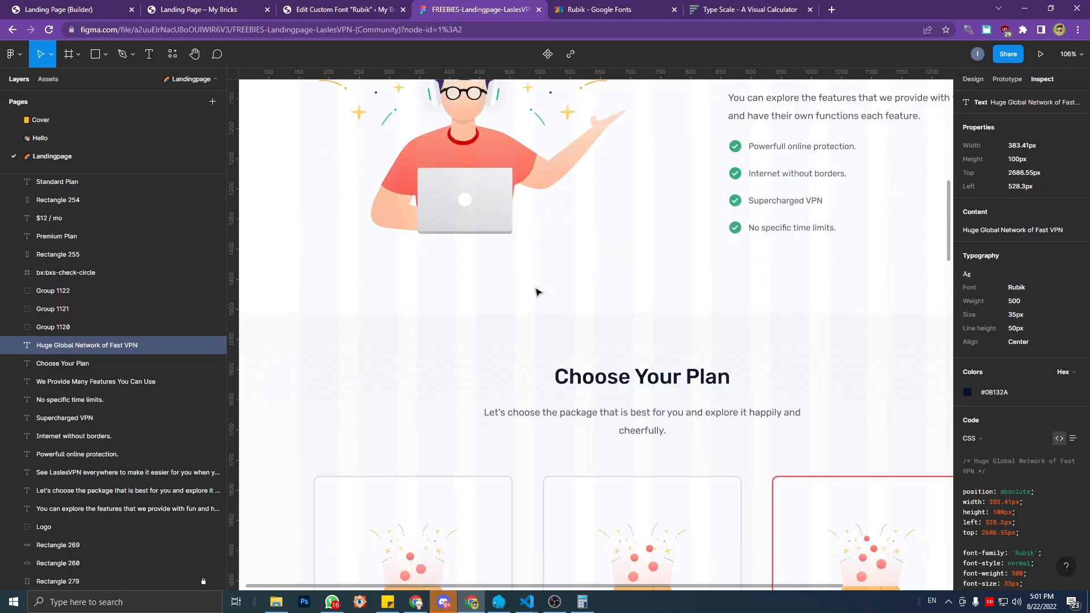
pyautogui.scroll(-3, 537, 292)
pyautogui.scroll(-12, 641, 301)
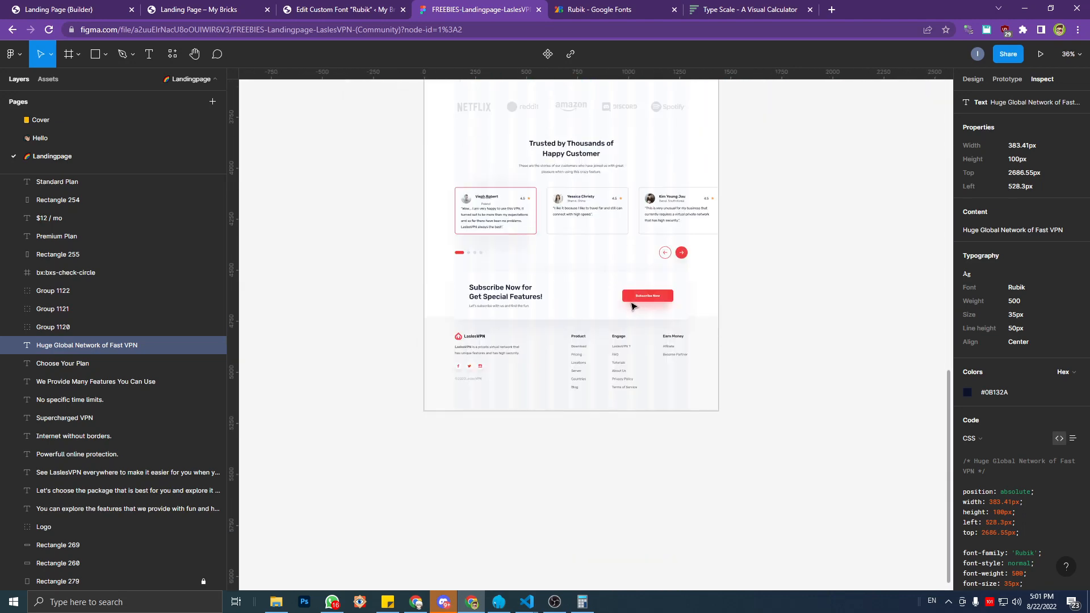
pyautogui.click(551, 328)
pyautogui.click(432, 335)
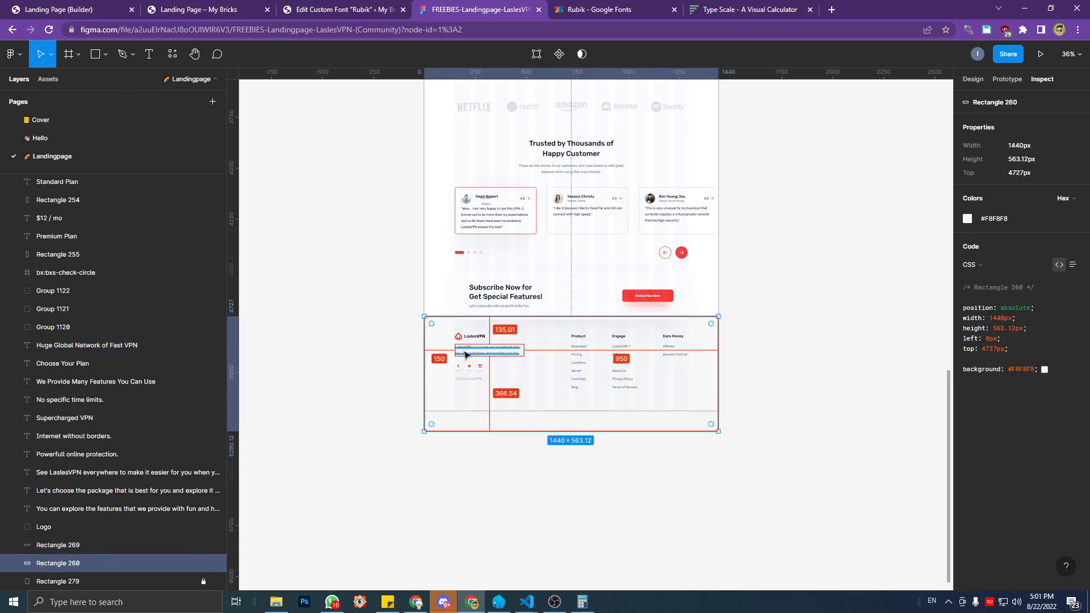
pyautogui.scroll(3, 464, 358)
pyautogui.scroll(3, 465, 358)
pyautogui.click(989, 225)
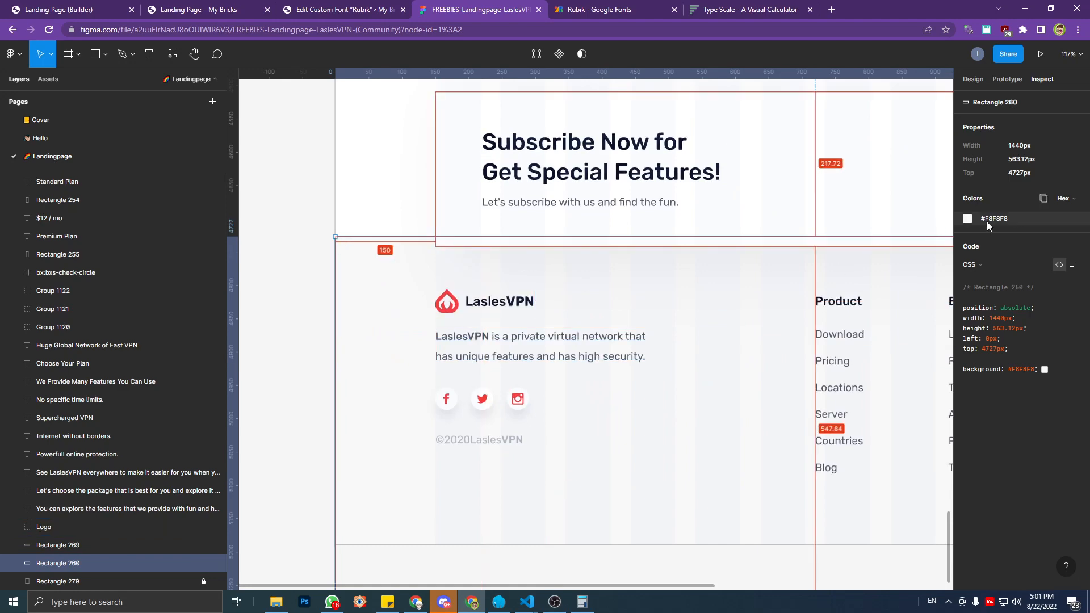
# Return to the Bricks builder and open the colour settings of the LandingPagev2 theme style.
pyautogui.click(57, 7)
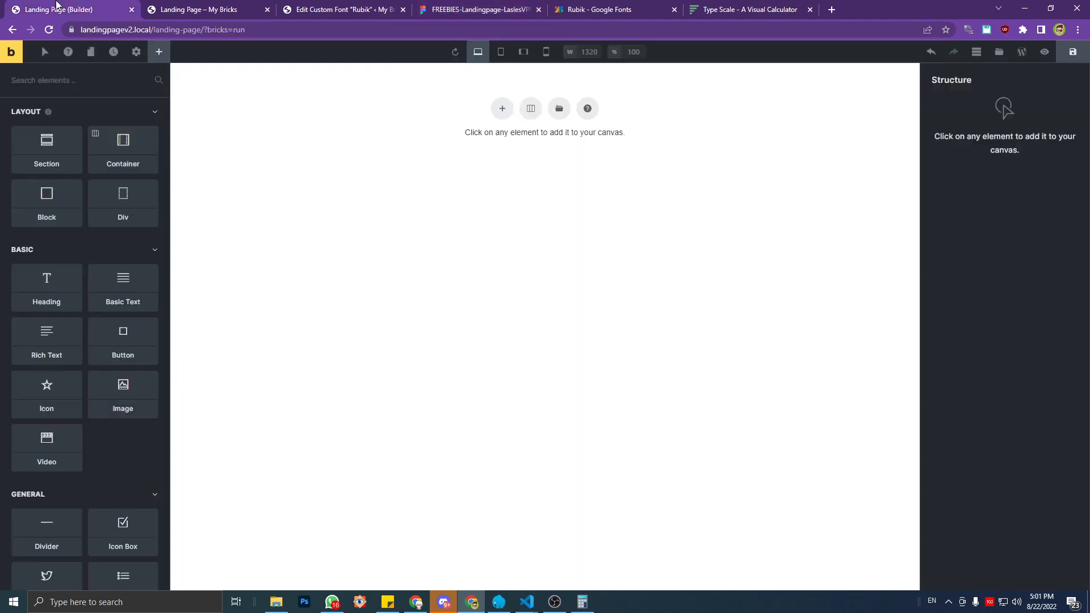
pyautogui.click(174, 6)
pyautogui.click(79, 8)
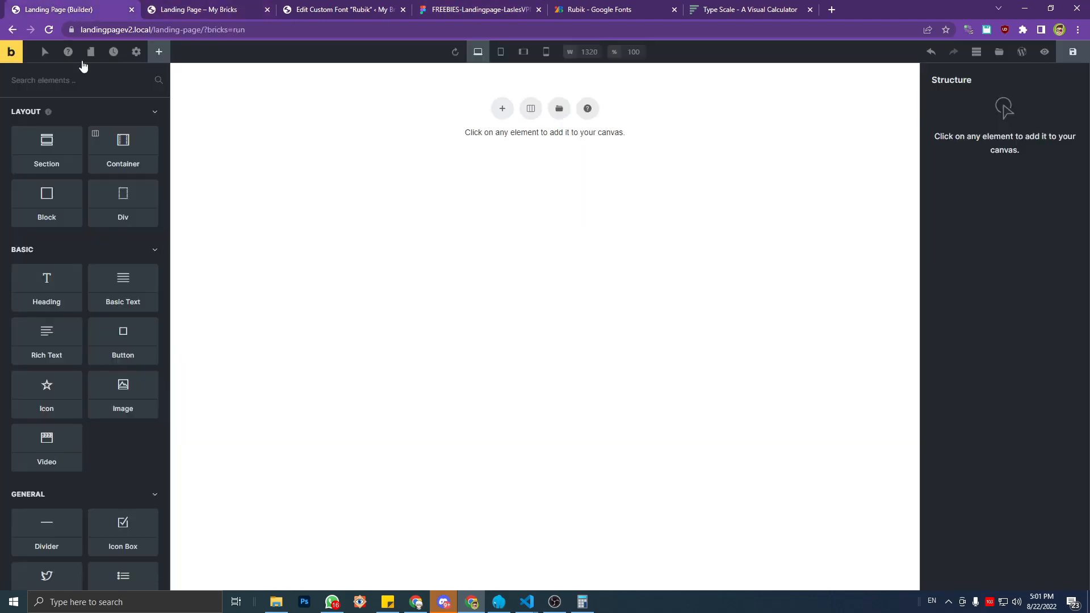
pyautogui.click(136, 52)
pyautogui.click(80, 112)
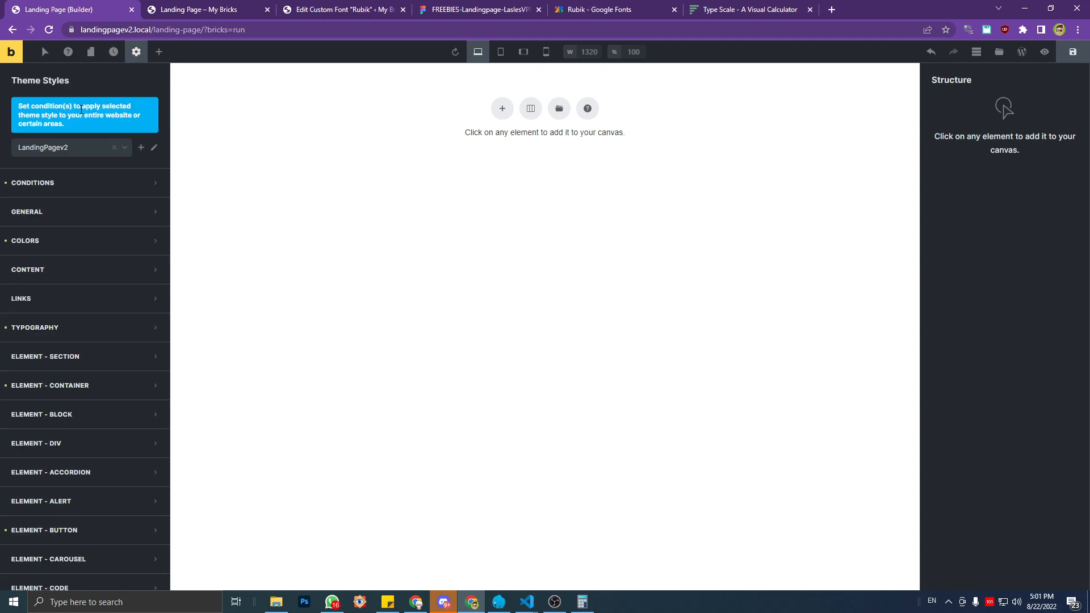
pyautogui.click(136, 51)
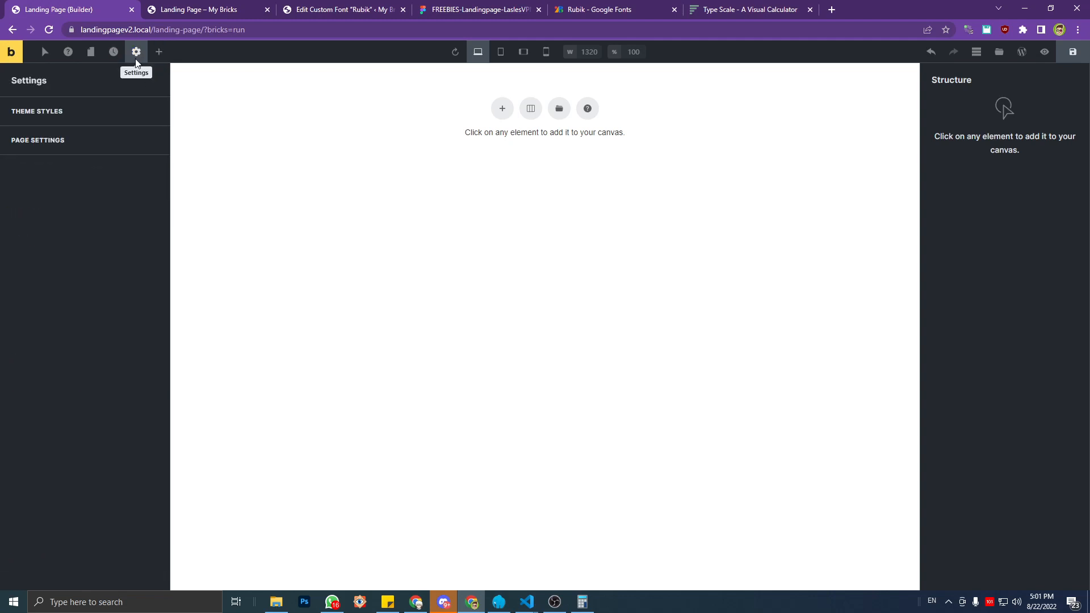
pyautogui.click(80, 118)
pyautogui.click(61, 241)
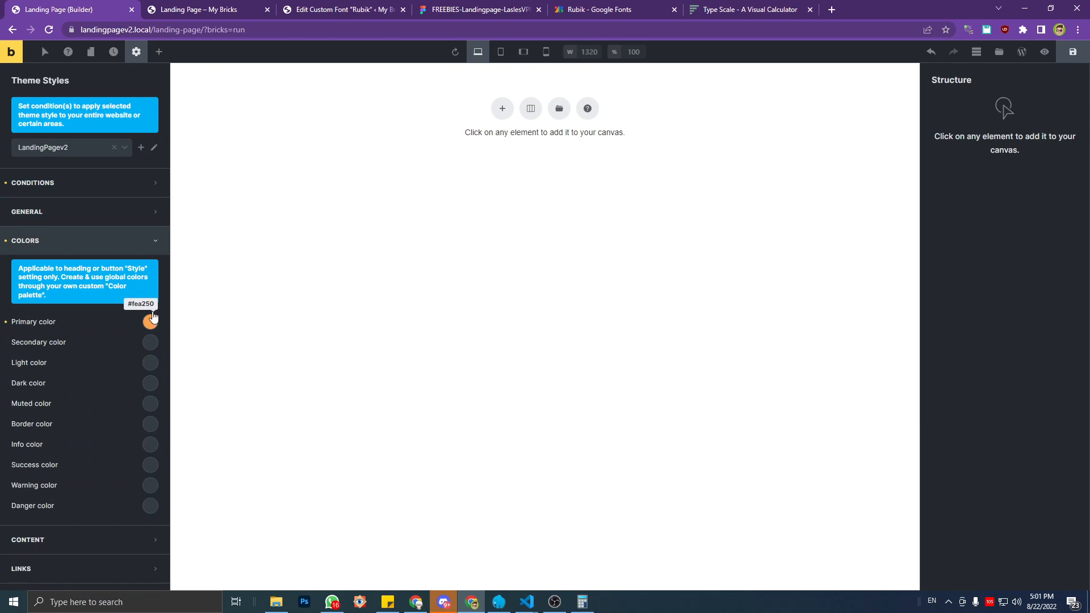
pyautogui.scroll(-3, 150, 316)
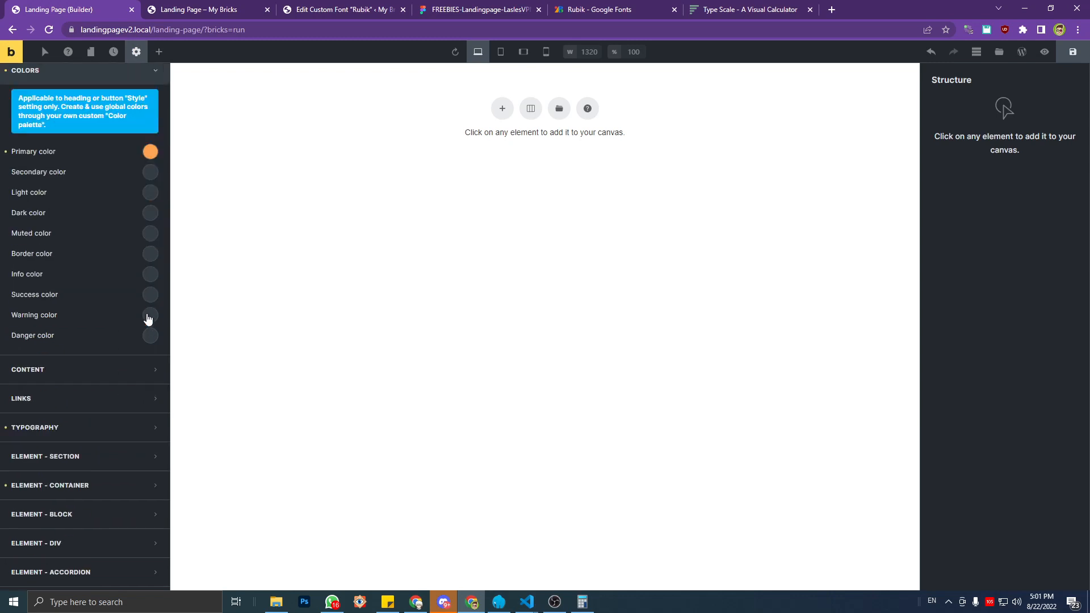
# Set the theme style's primary color to the palette's red-01.
pyautogui.click(150, 152)
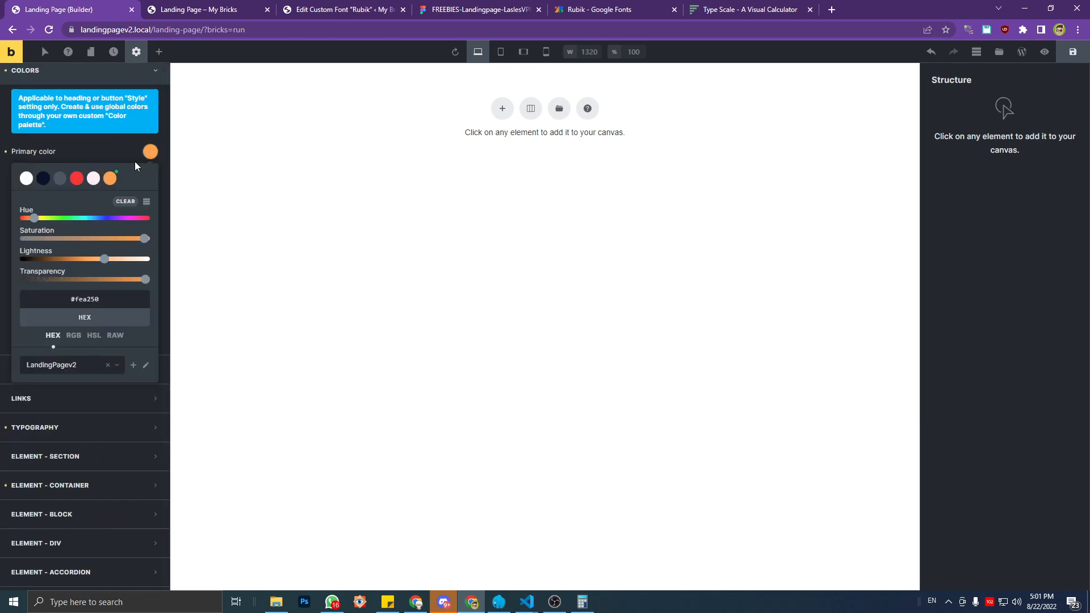
pyautogui.click(80, 180)
pyautogui.click(150, 152)
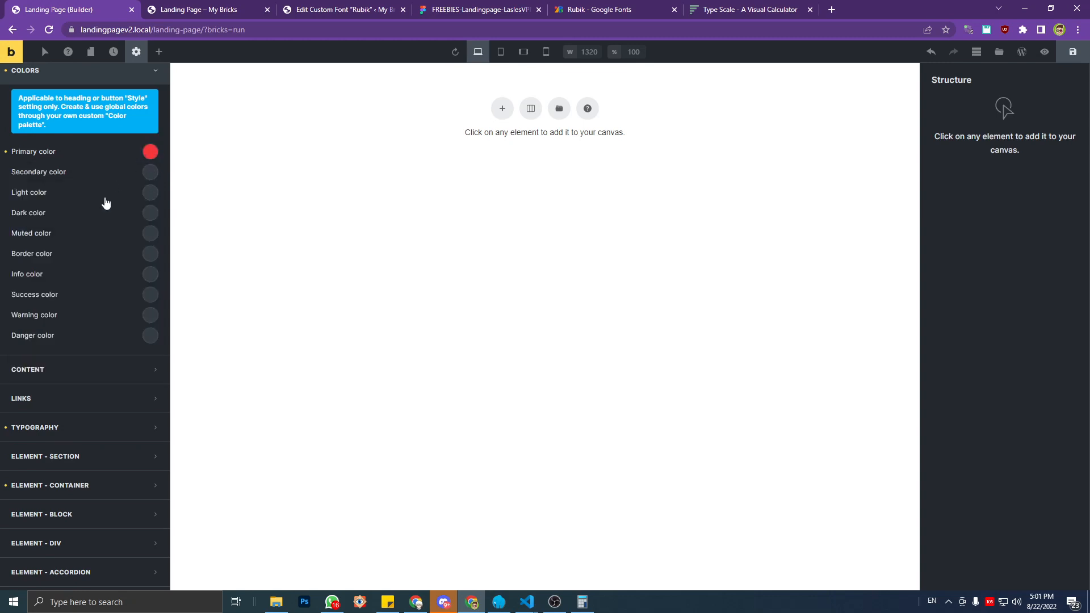
# Enter #F8F8F8 as the primary color's hex value and save it as a new colour in the LandingPagev2 palette.
pyautogui.click(150, 158)
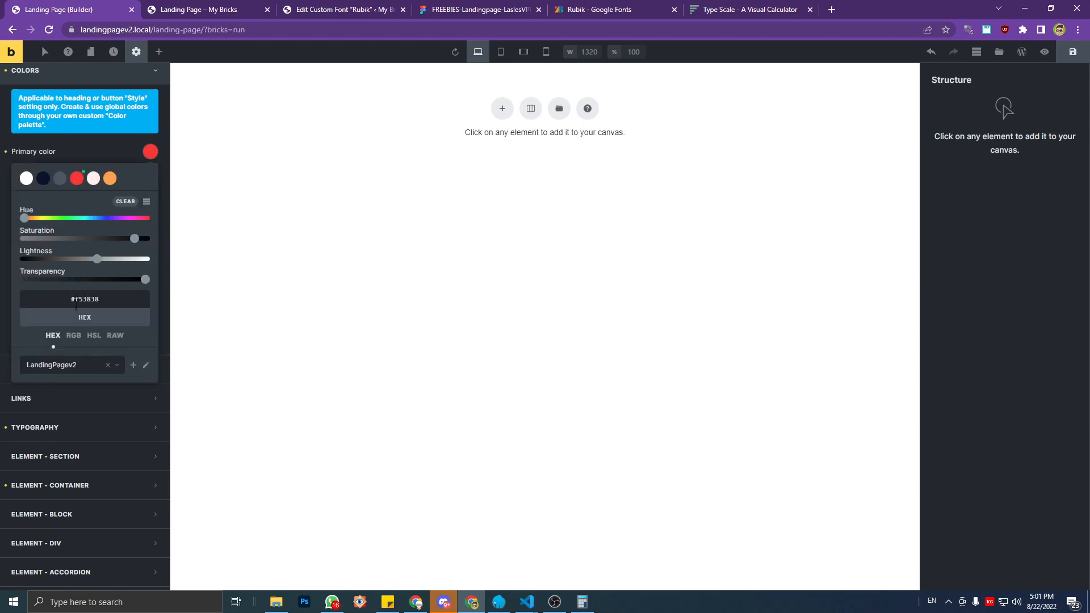
pyautogui.hotkey('ctrl', 'a')
pyautogui.hotkey('ctrl', 'v')
pyautogui.click(95, 202)
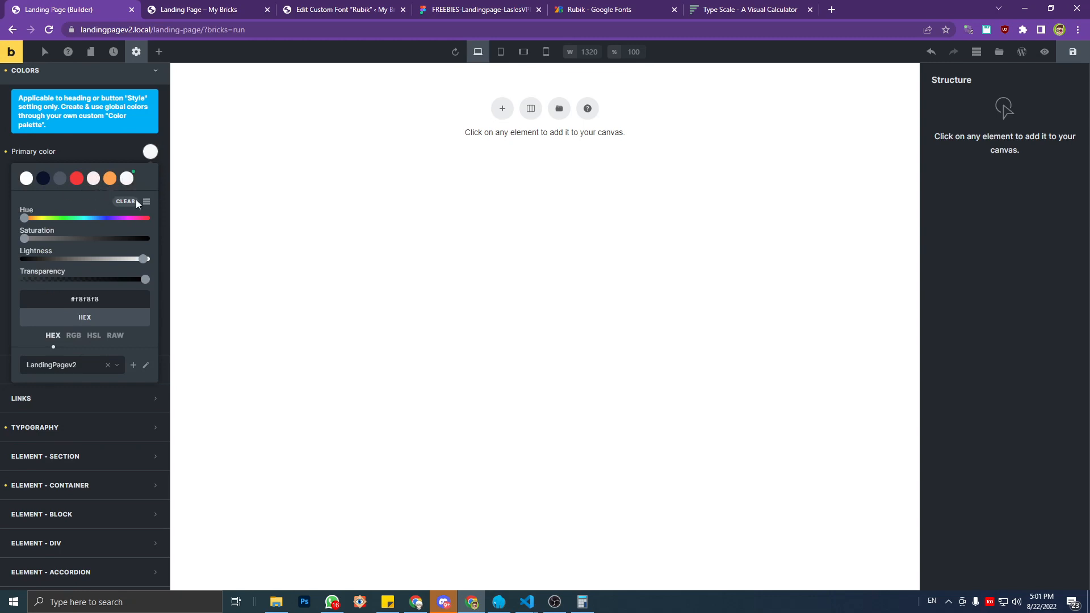
# Show the palette colours as a list and rename the new #f8f8f8 colour to grey-02.
pyautogui.click(148, 209)
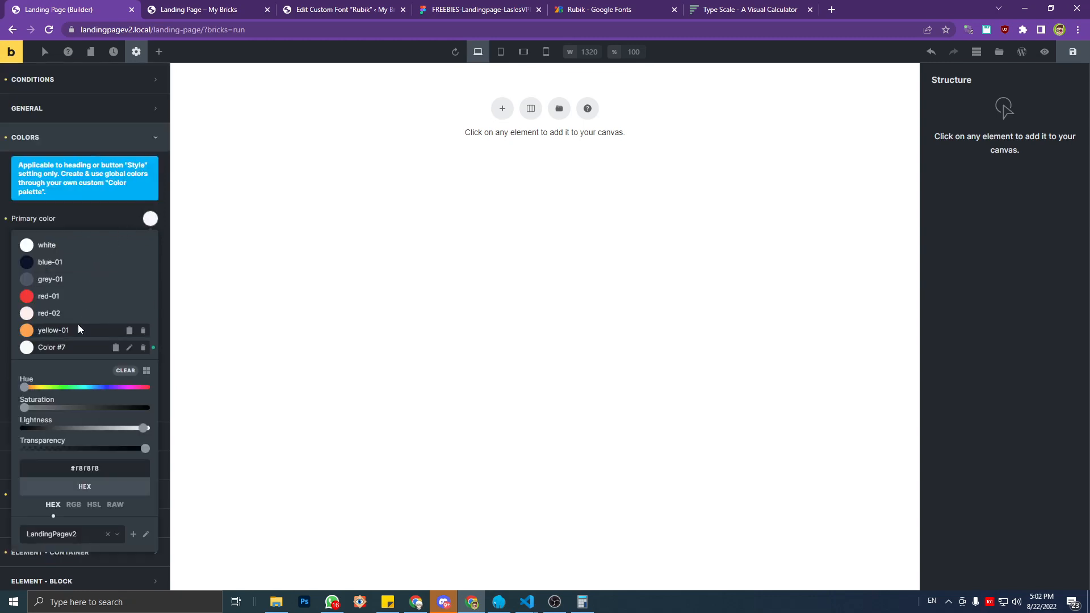
pyautogui.click(55, 347)
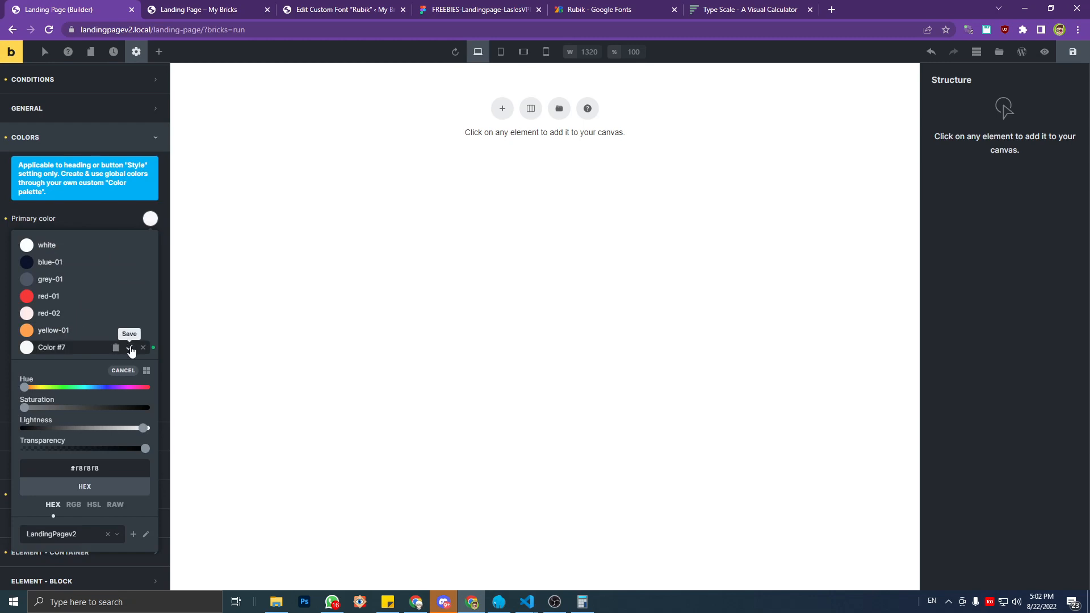
pyautogui.click(129, 347)
pyautogui.write('grey-02')
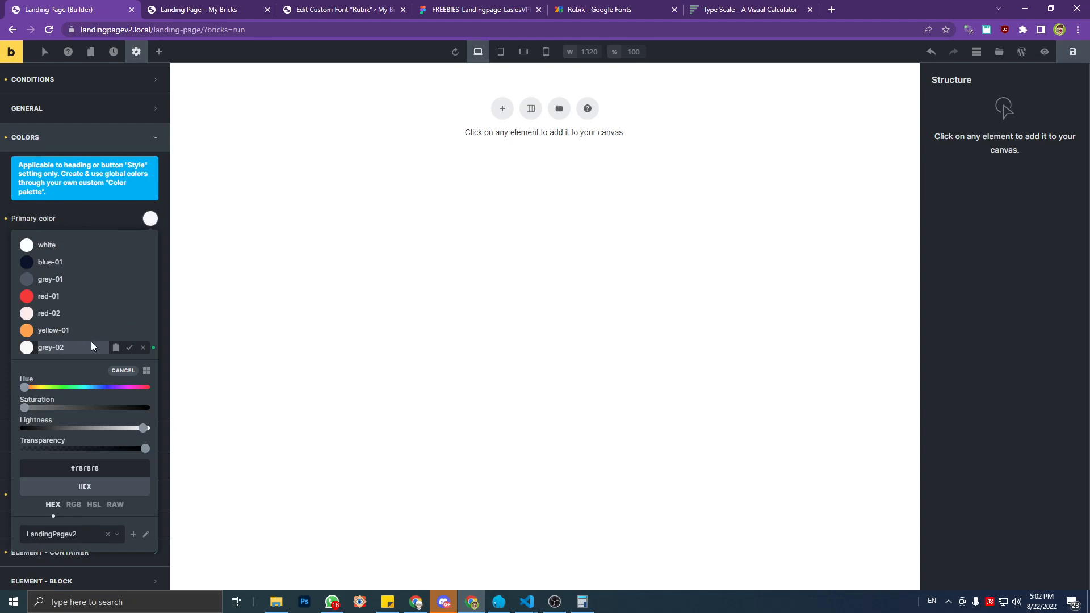
pyautogui.click(129, 347)
# Reorder the palette with grey-02 below grey-01 and the selected blue-01 below red-01, and save the page.
pyautogui.moveTo(32, 352); pyautogui.dragTo(30, 294)
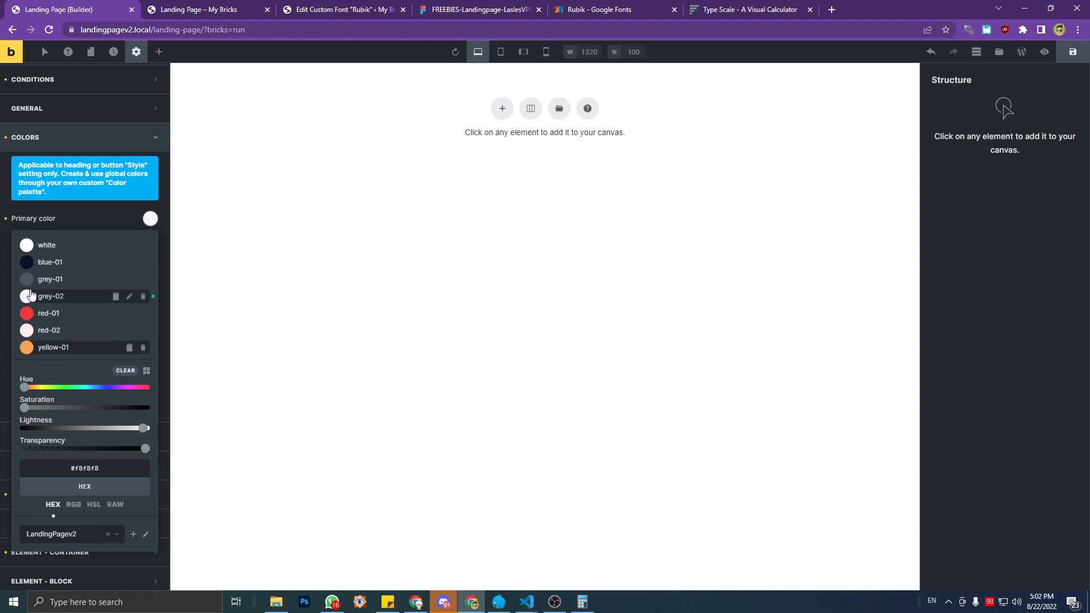
pyautogui.click(28, 263)
pyautogui.moveTo(28, 270); pyautogui.dragTo(29, 316)
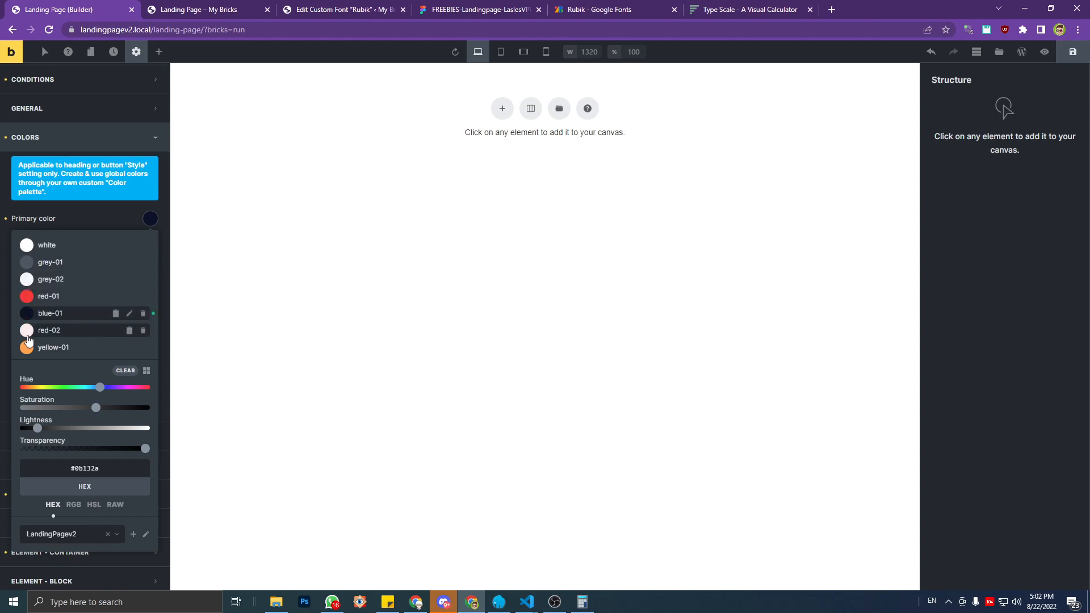
pyautogui.click(1073, 51)
pyautogui.click(242, 8)
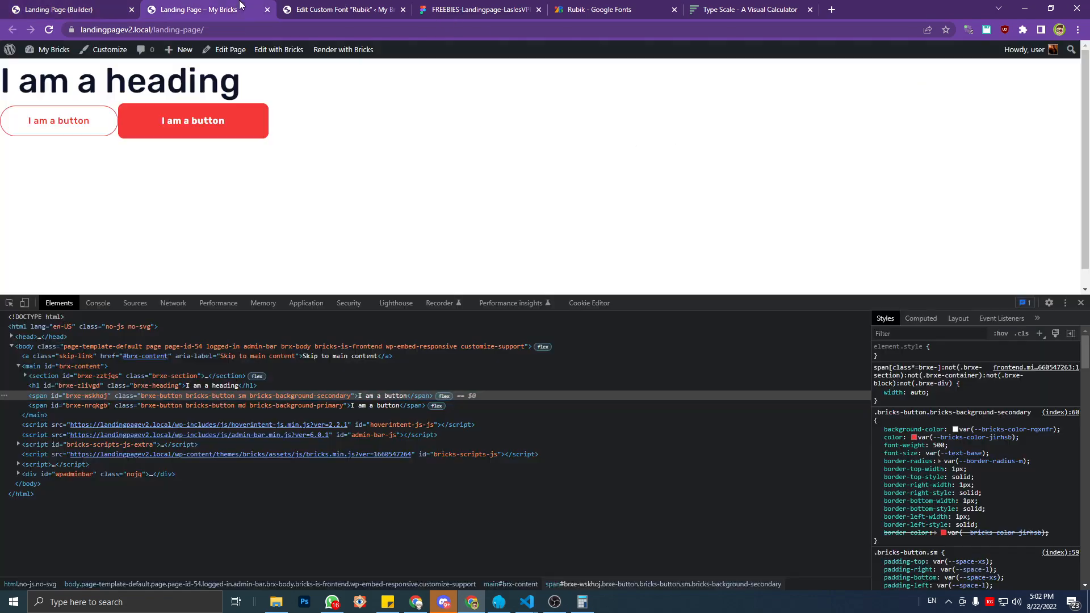
pyautogui.click(119, 5)
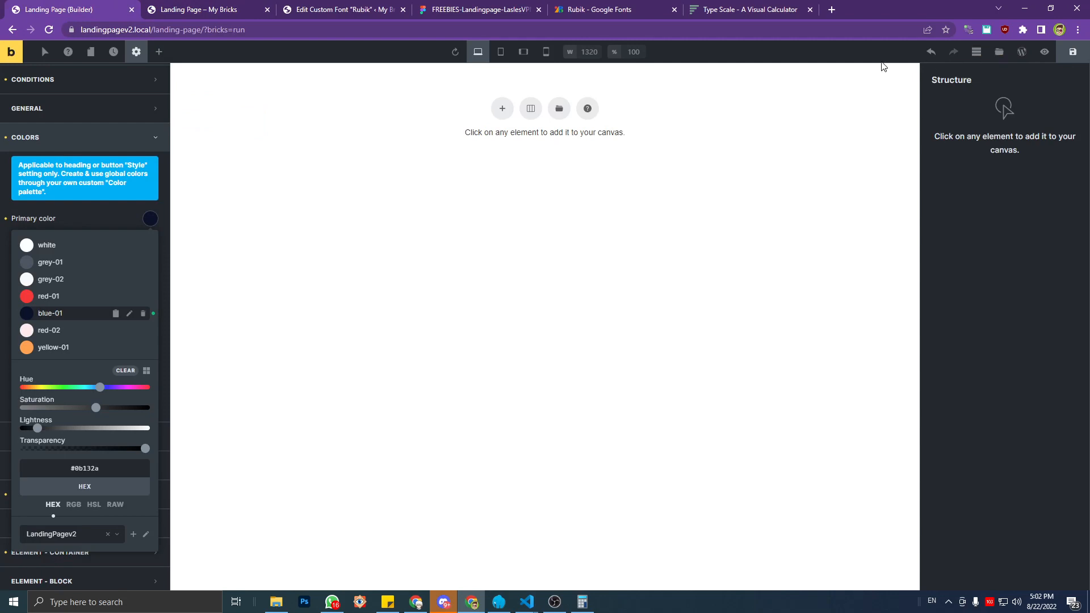
# Add a Section to the empty landing page and select its inner container.
pyautogui.click(158, 50)
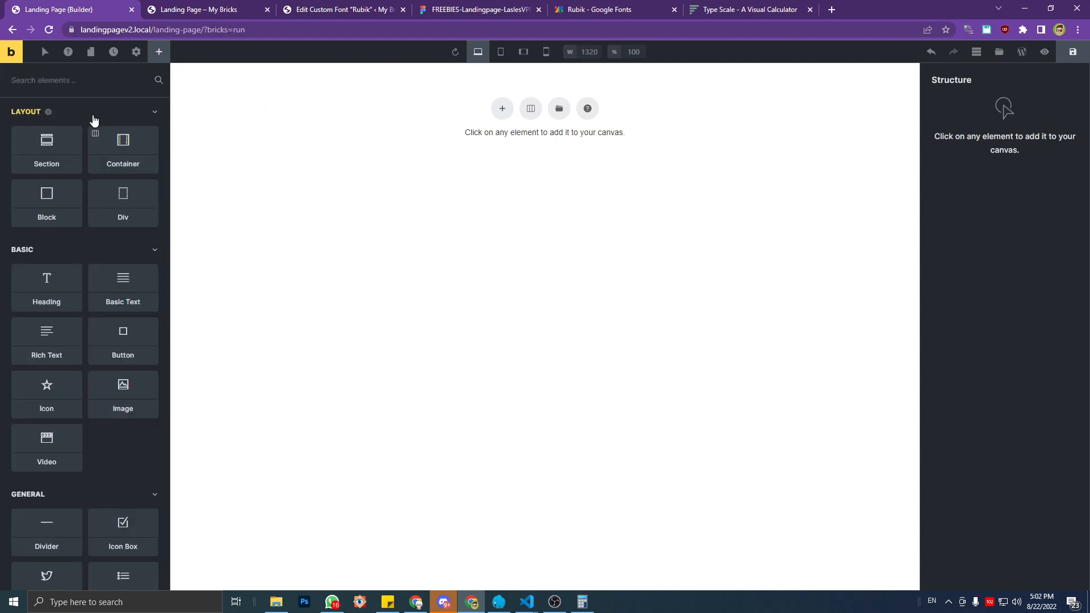
pyautogui.click(53, 156)
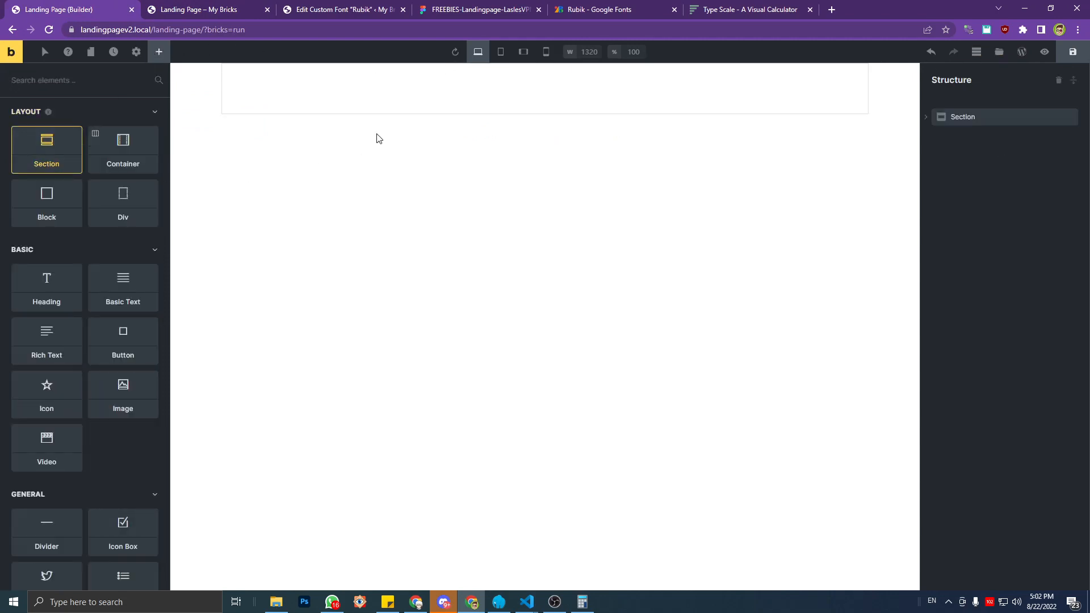
pyautogui.click(390, 97)
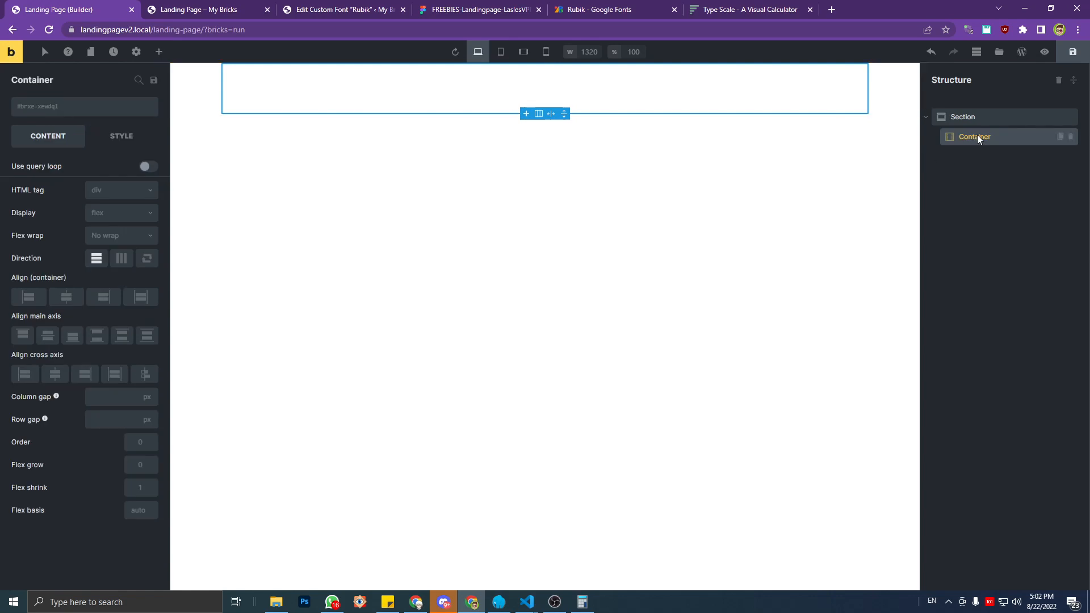
# Add a Logo element and a Button element to the section's container.
pyautogui.click(159, 52)
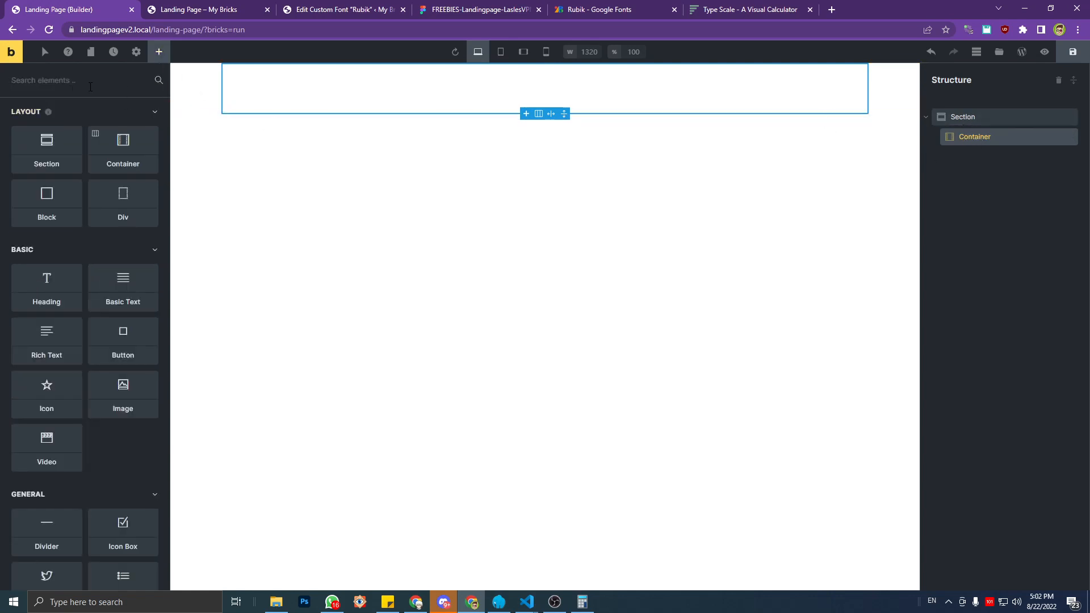
pyautogui.write('logo')
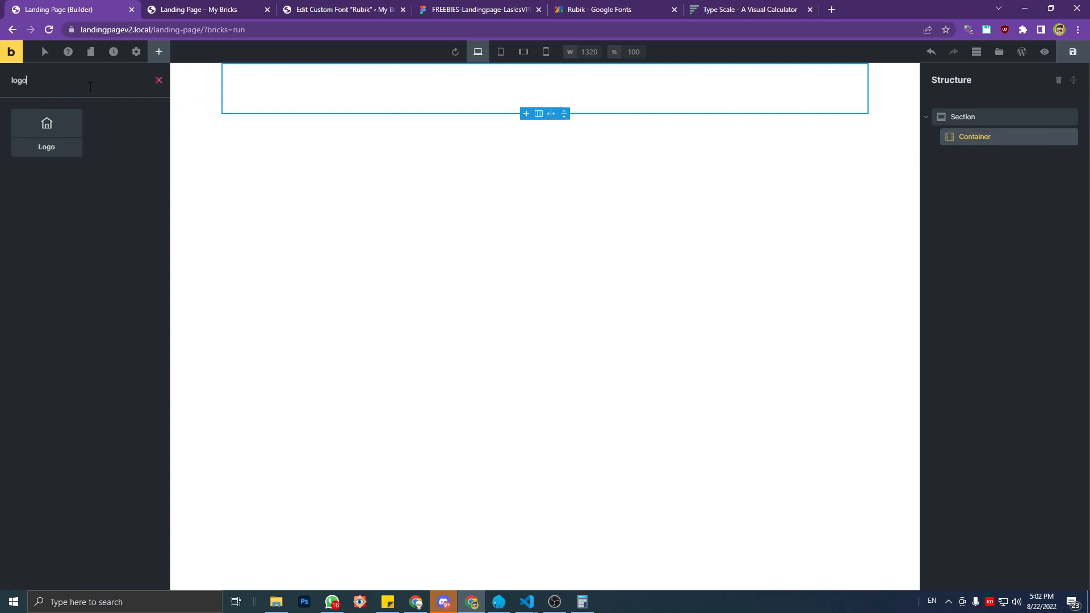
pyautogui.moveTo(51, 130); pyautogui.dragTo(303, 108)
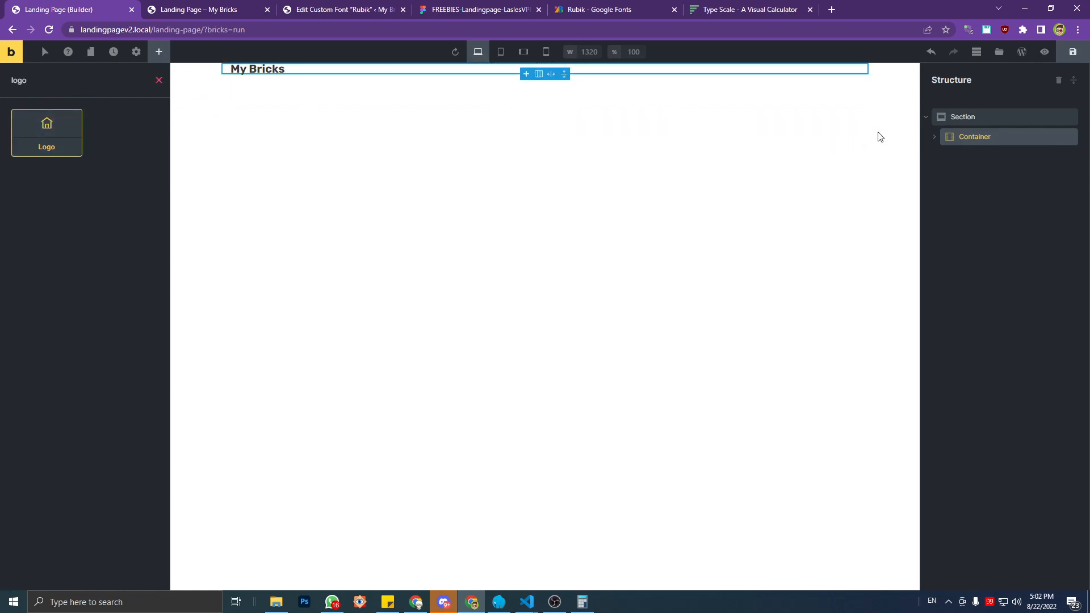
pyautogui.click(159, 80)
pyautogui.write('butt')
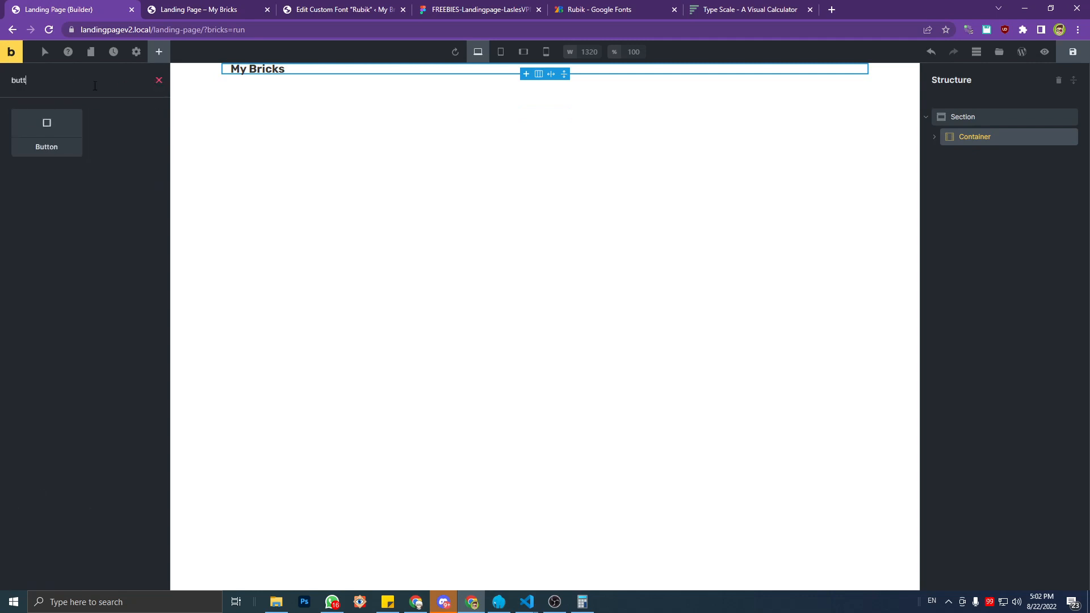
pyautogui.click(56, 128)
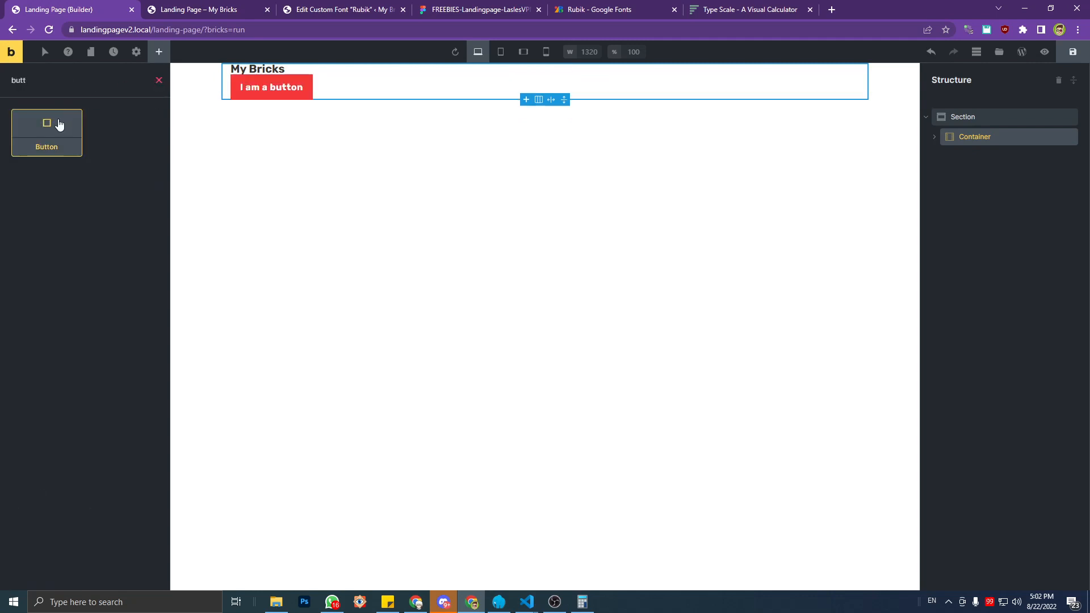
# Set the button's size to Small and its style to Secondary, and save the page.
pyautogui.click(935, 137)
pyautogui.click(979, 178)
pyautogui.click(102, 196)
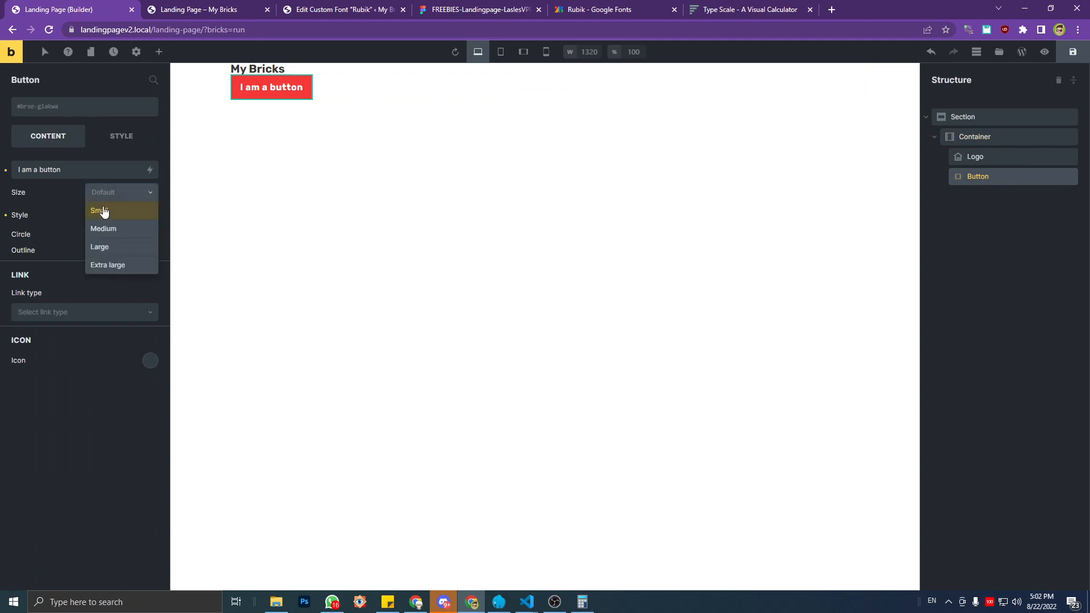
pyautogui.click(107, 212)
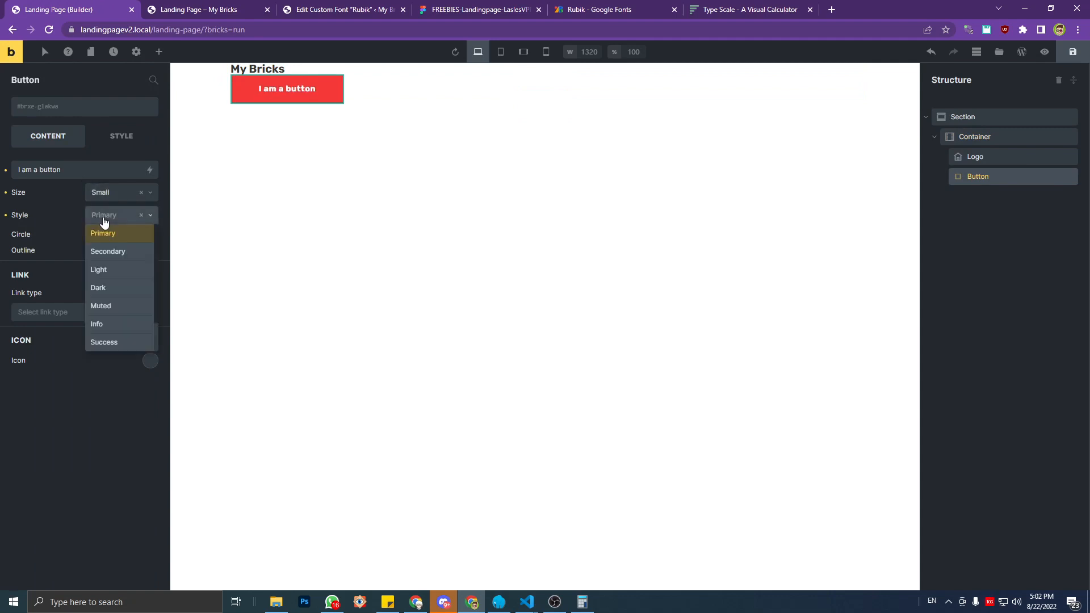
pyautogui.click(103, 251)
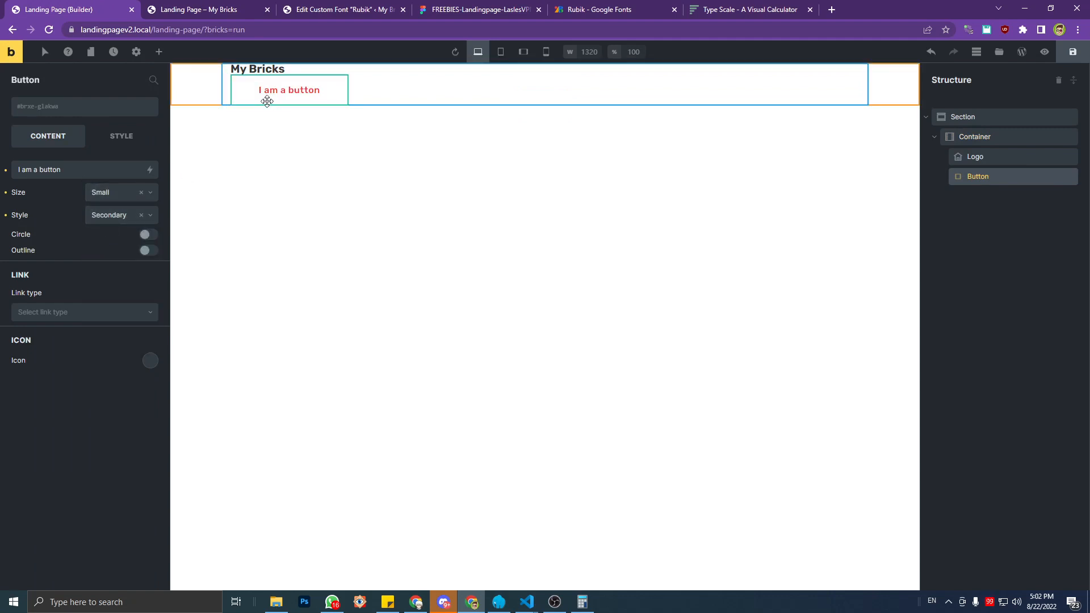
pyautogui.click(1071, 53)
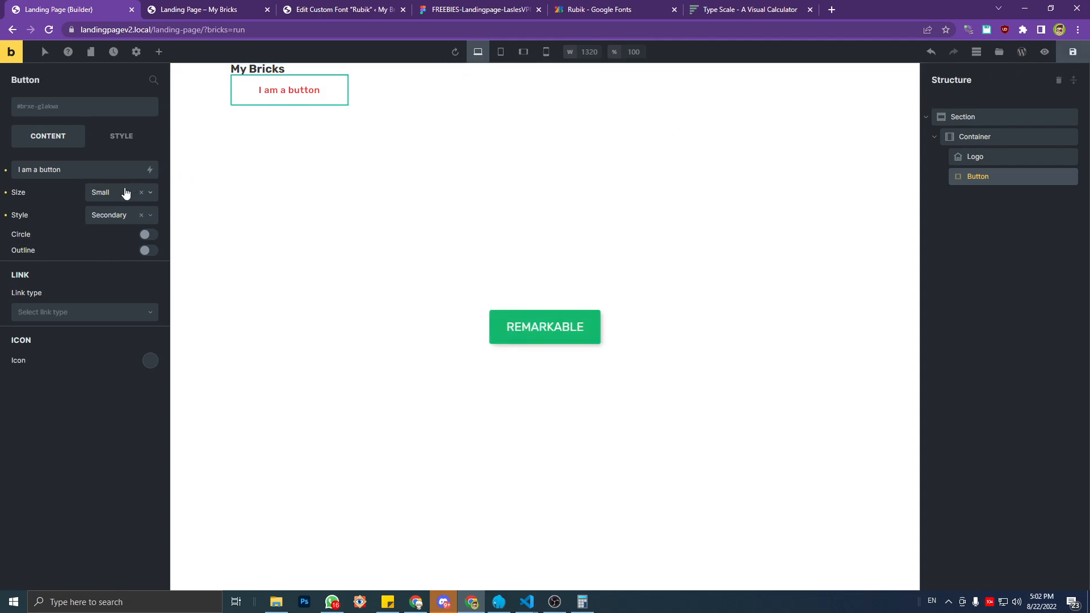
# Try the Primary style and the Medium size on the button, and restore Secondary and Small.
pyautogui.click(108, 220)
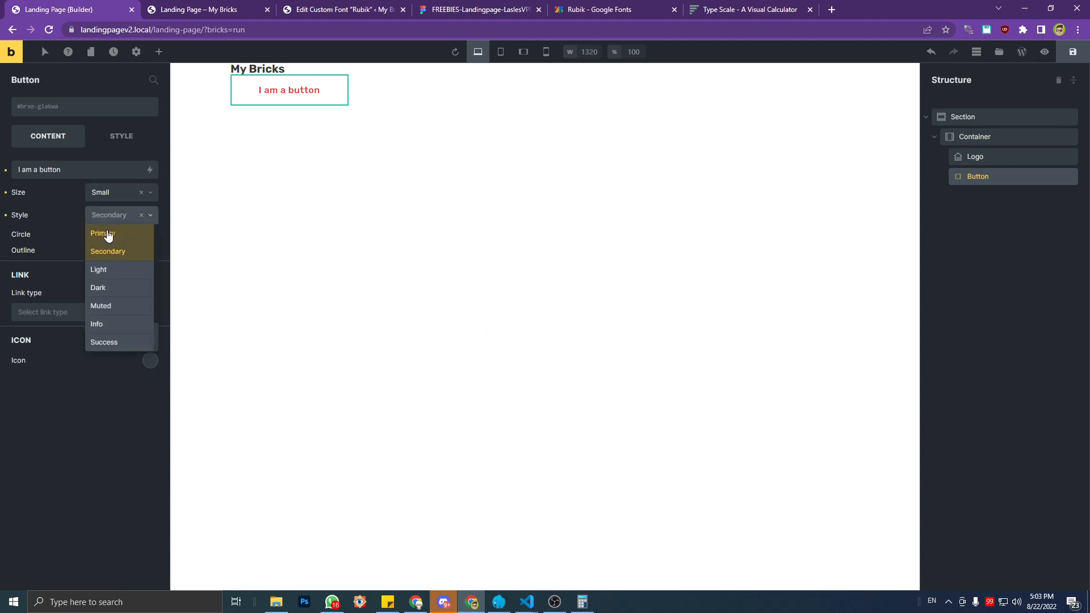
pyautogui.scroll(-1, 108, 239)
pyautogui.scroll(1, 111, 268)
pyautogui.click(109, 234)
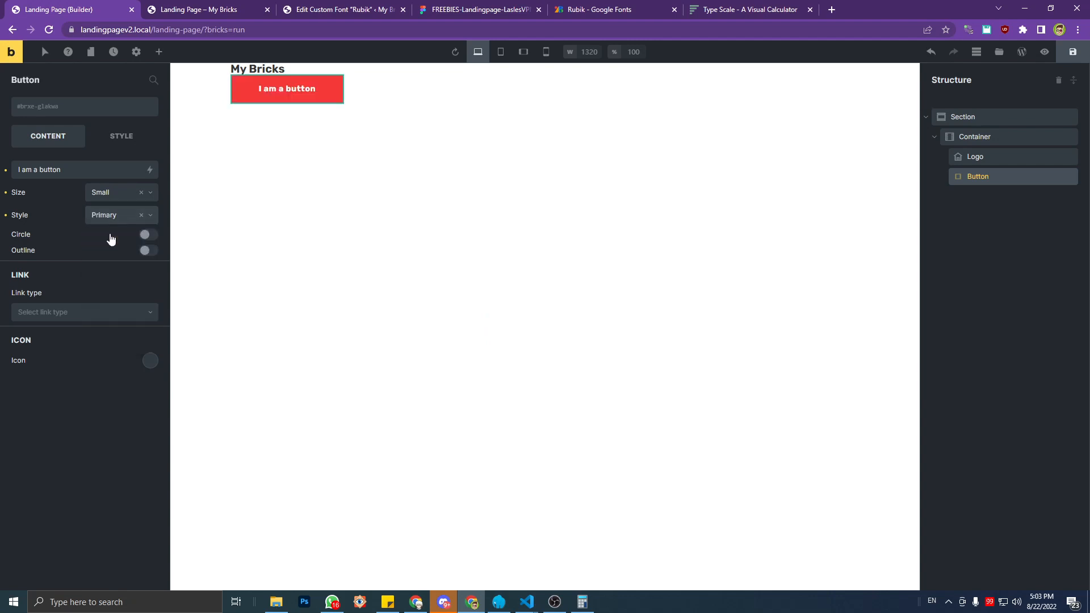
pyautogui.click(107, 221)
pyautogui.click(107, 251)
pyautogui.click(108, 193)
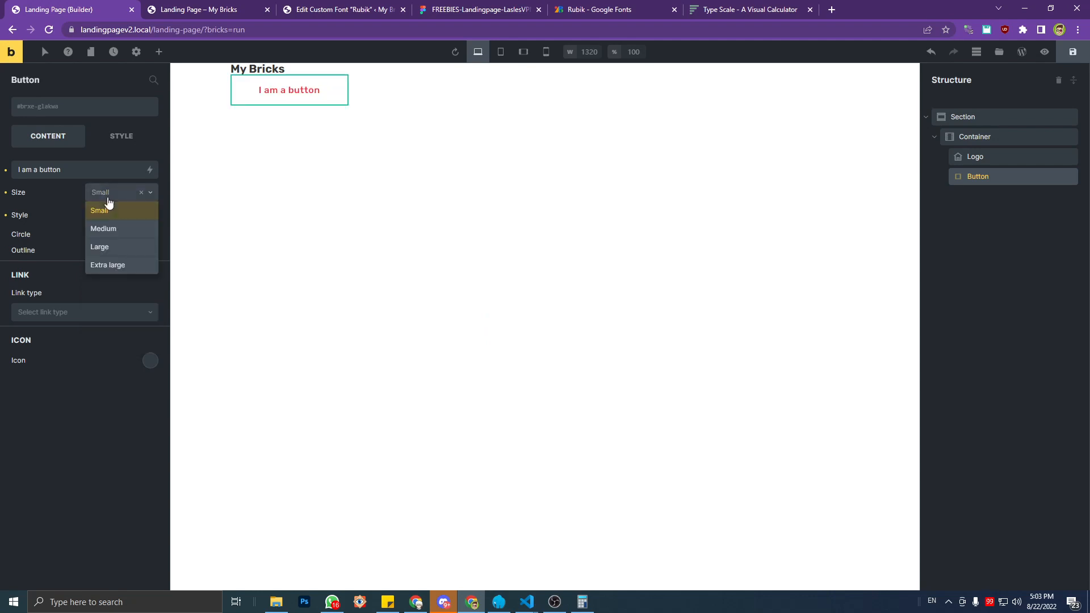
pyautogui.click(109, 228)
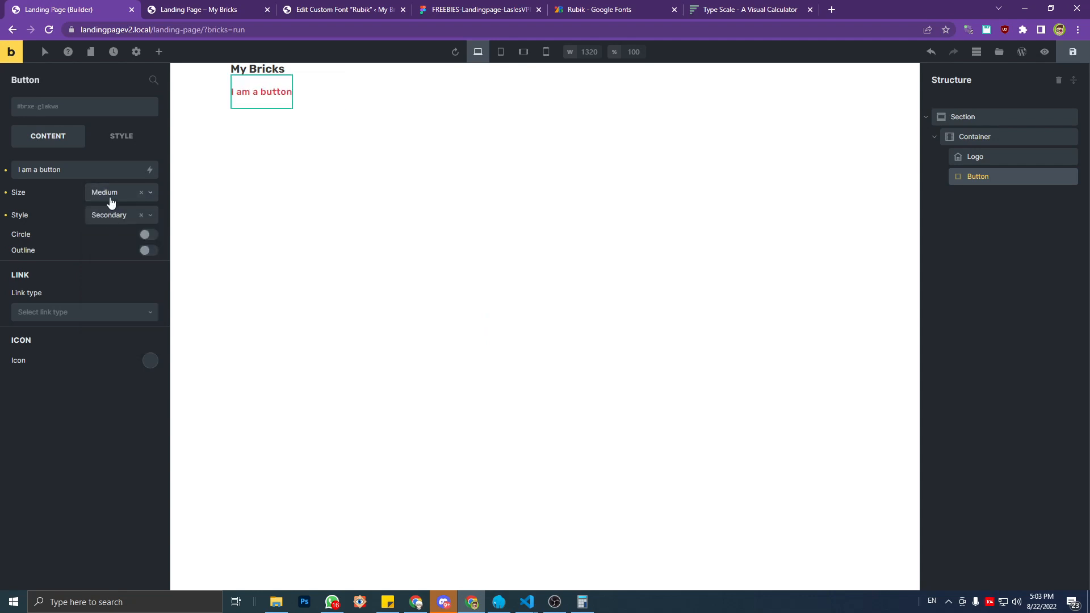
pyautogui.click(110, 199)
pyautogui.click(108, 213)
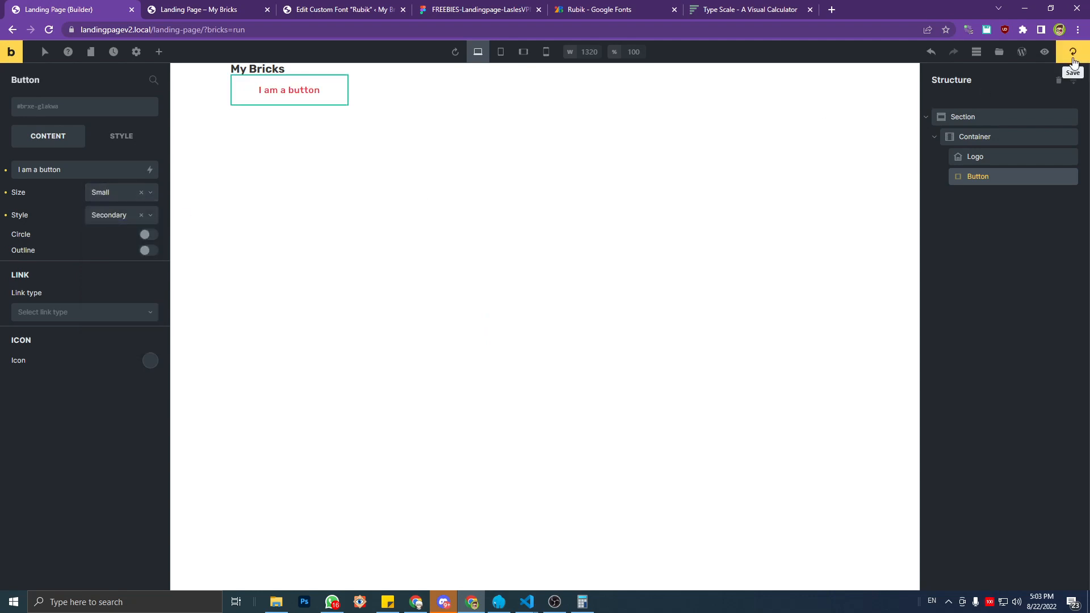
# Switch to Visual Studio Code to check the child theme's style.css, and return to the page builder.
pyautogui.moveTo(521, 603)
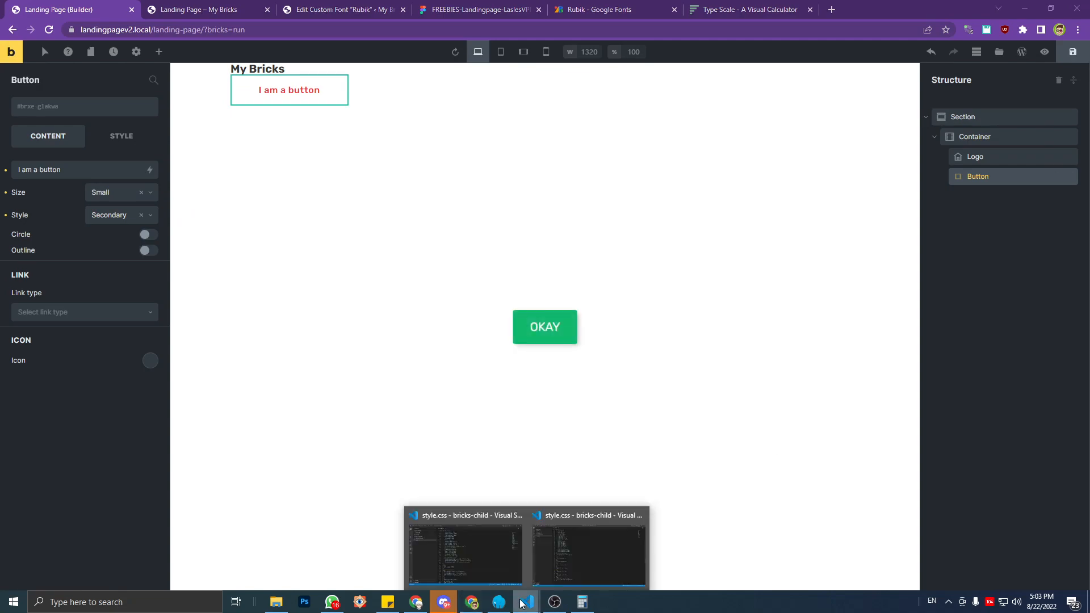
pyautogui.click(564, 555)
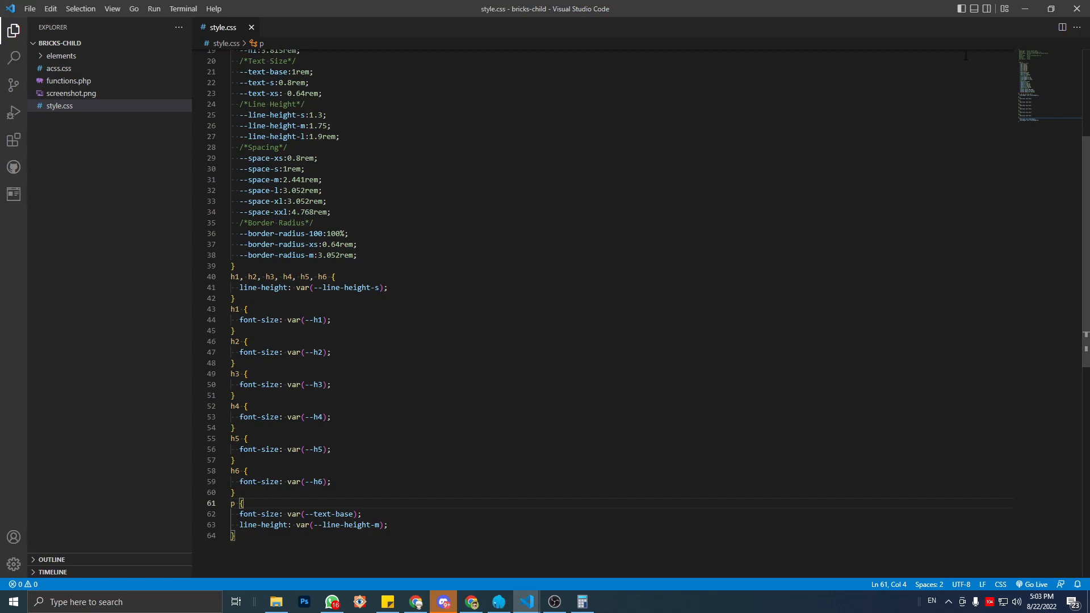
pyautogui.click(1025, 8)
pyautogui.click(183, 5)
pyautogui.click(69, 5)
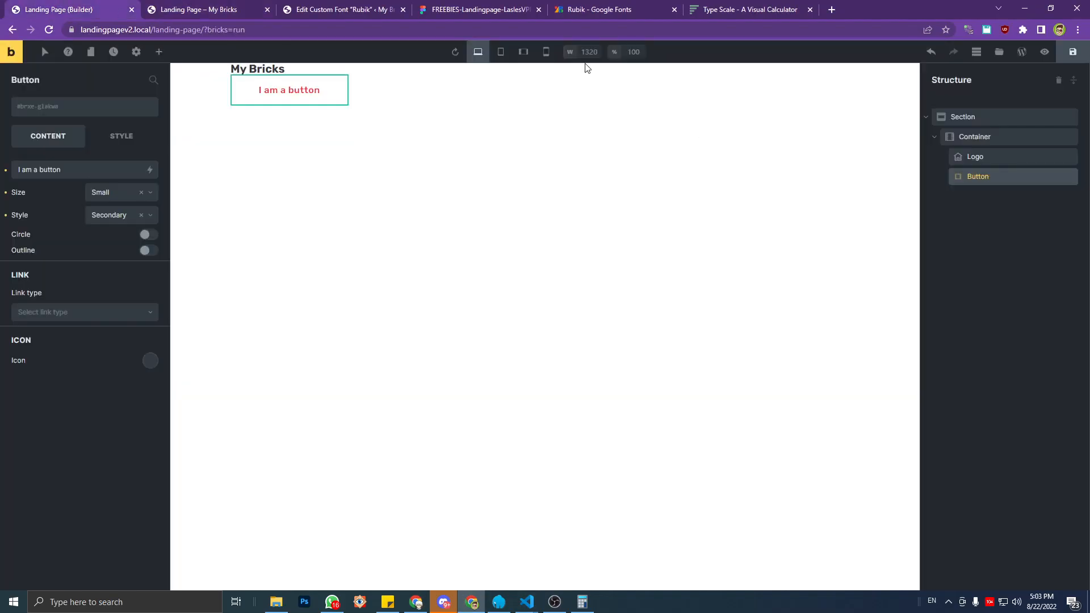
# Save the page, reload the live landing page and compare its button with the one in the builder.
pyautogui.click(1073, 52)
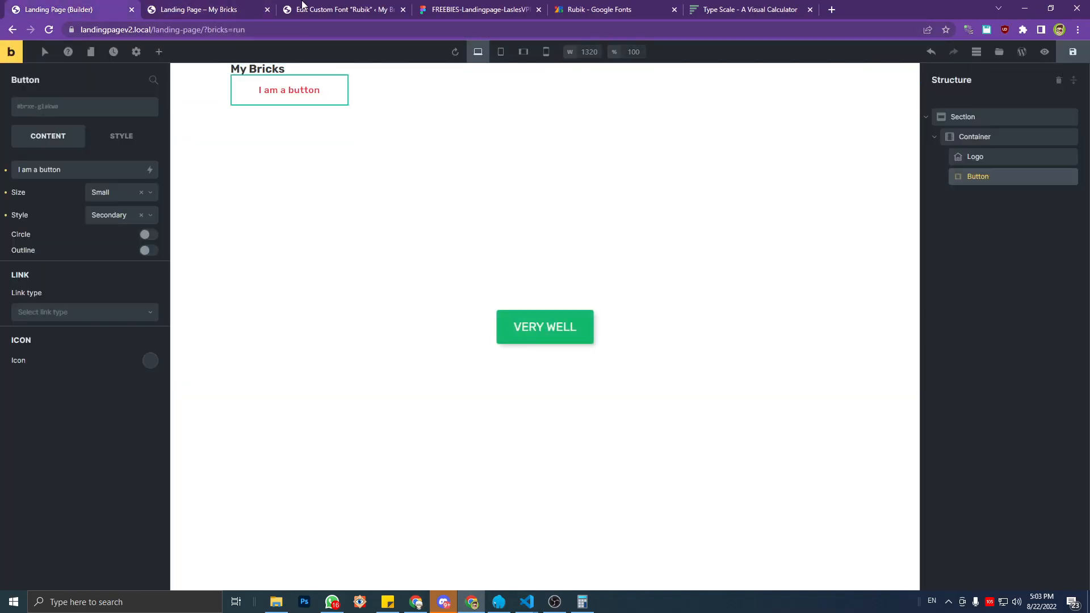
pyautogui.click(239, 4)
pyautogui.press('F5')
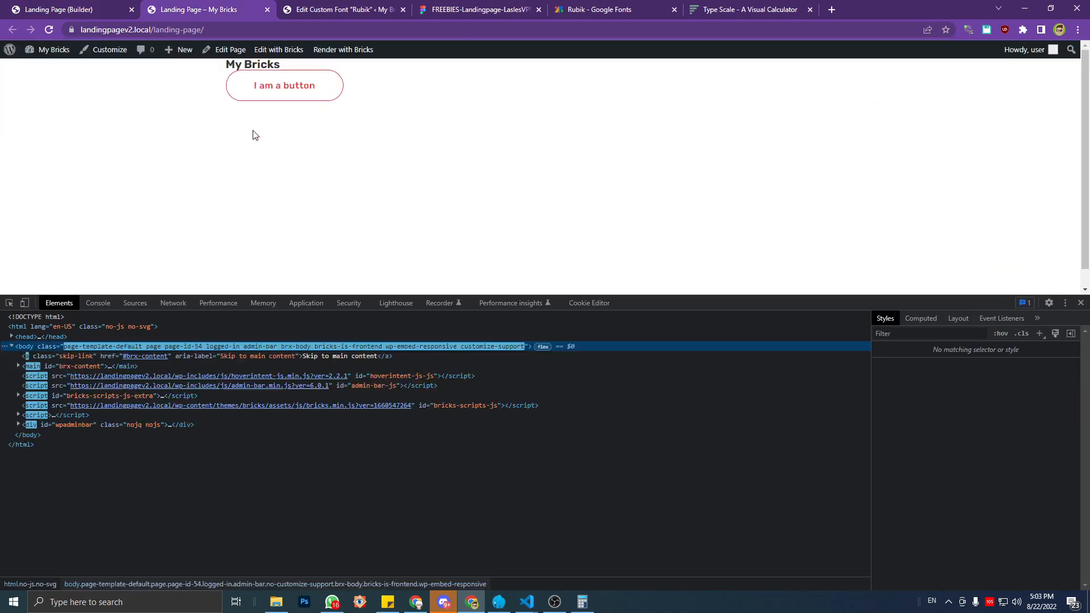
pyautogui.hotkey('ctrl', 'shift', 'Tab')
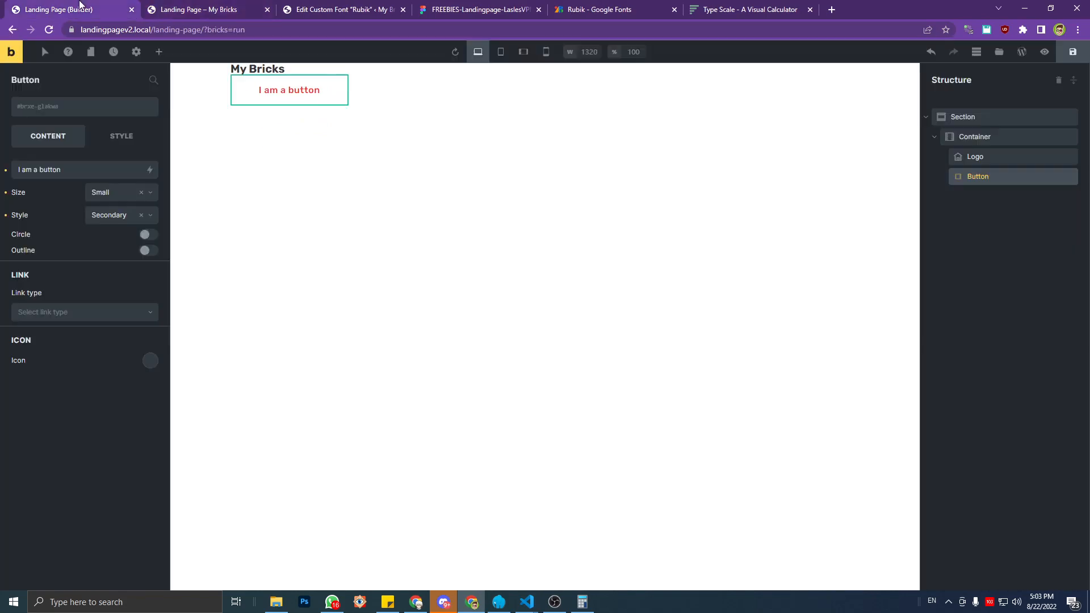
pyautogui.hotkey('ctrl', 'Tab')
pyautogui.click(116, 3)
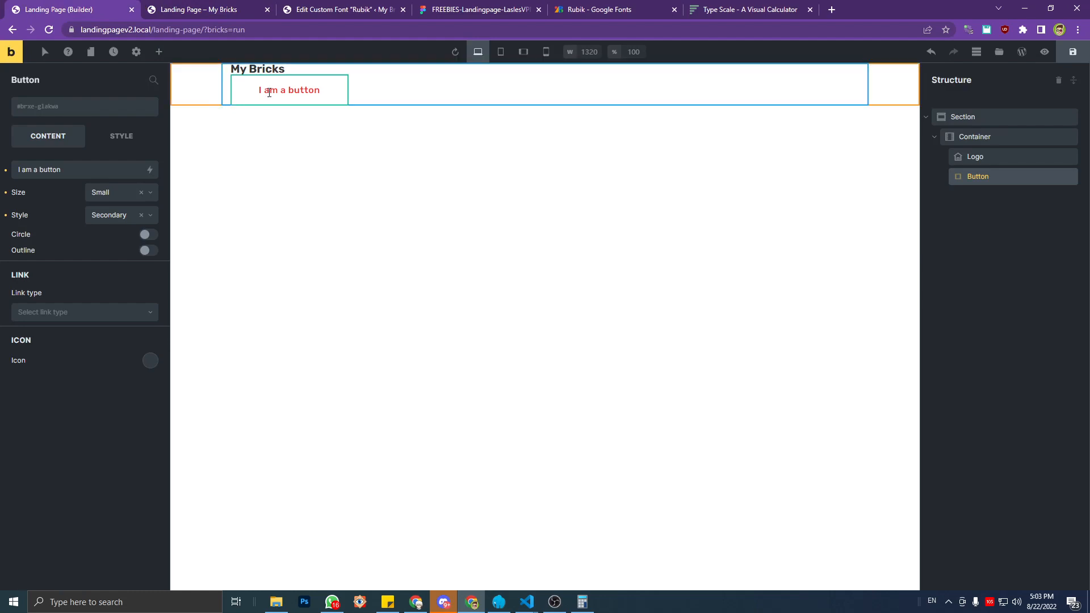
pyautogui.click(209, 8)
pyautogui.click(120, 5)
pyautogui.click(188, 8)
pyautogui.click(132, 3)
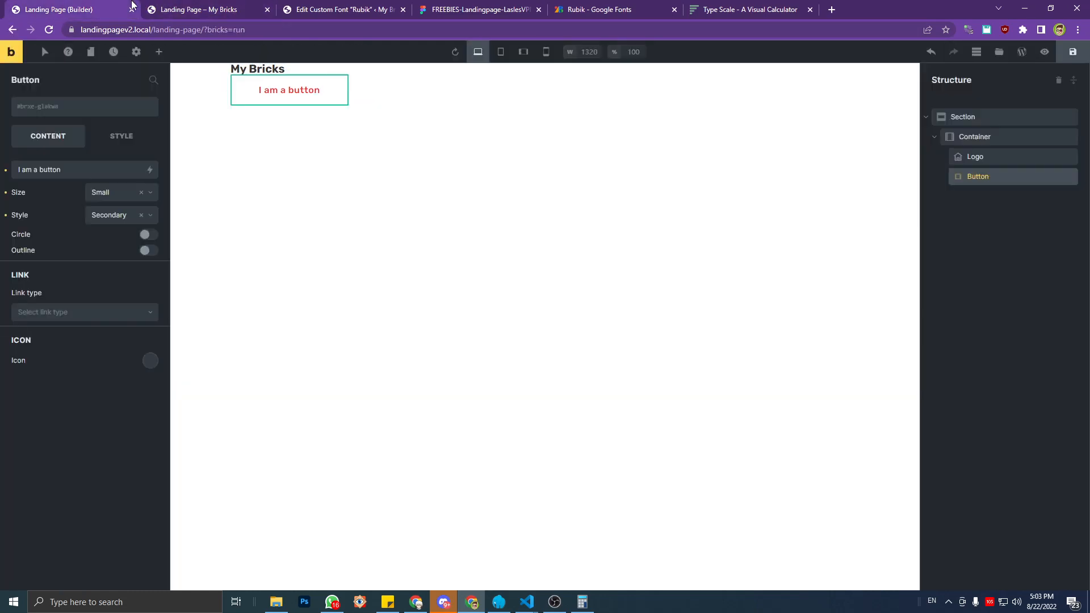
# Lay out the container as a horizontal row with Space between on the main axis, save the page and reload the builder.
pyautogui.click(975, 136)
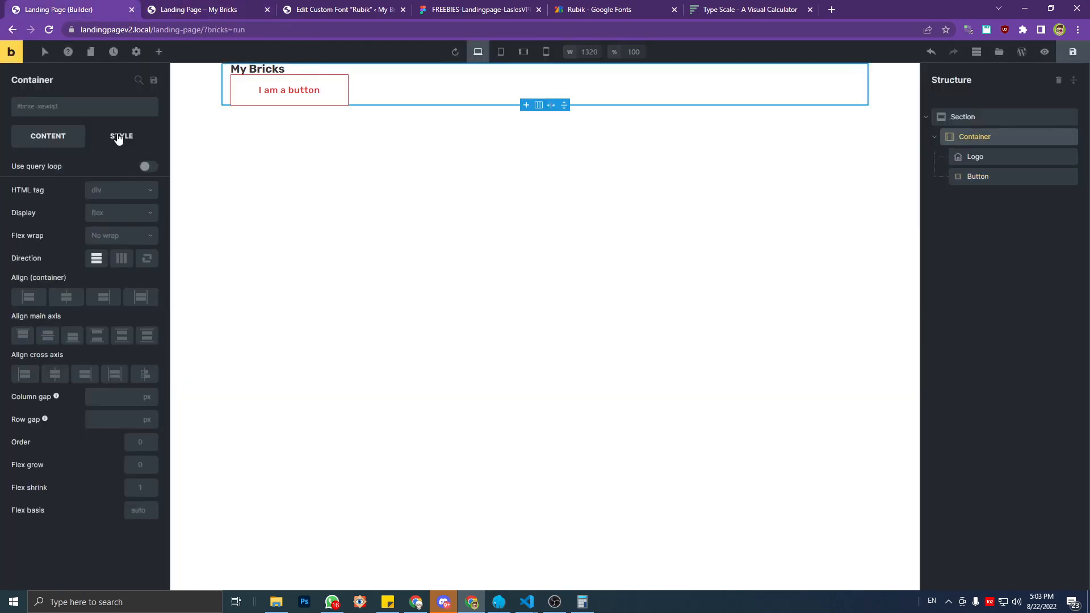
pyautogui.click(121, 259)
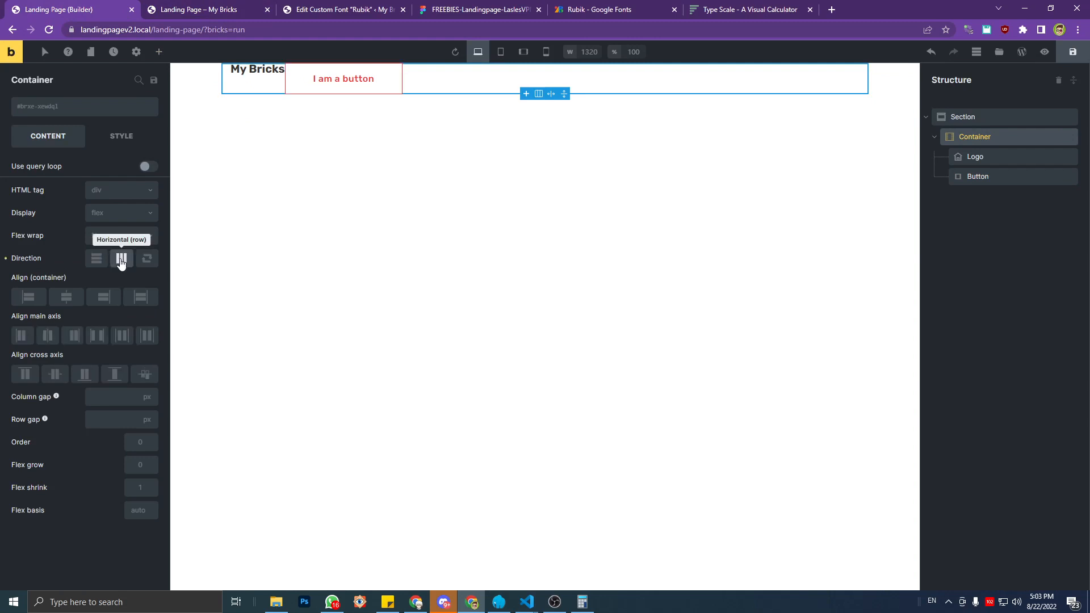
pyautogui.click(96, 336)
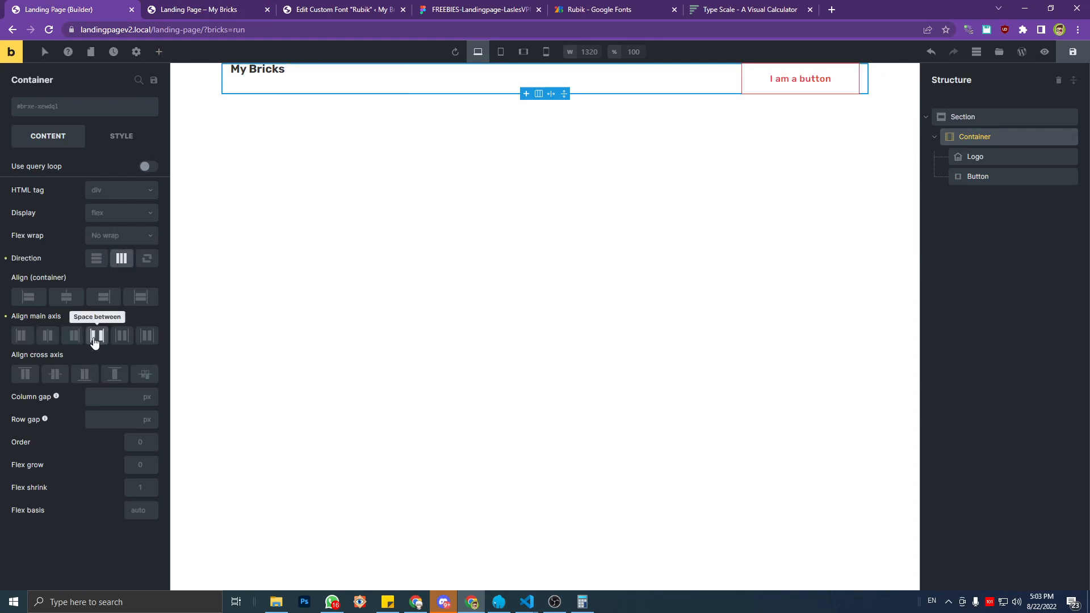
pyautogui.click(1073, 52)
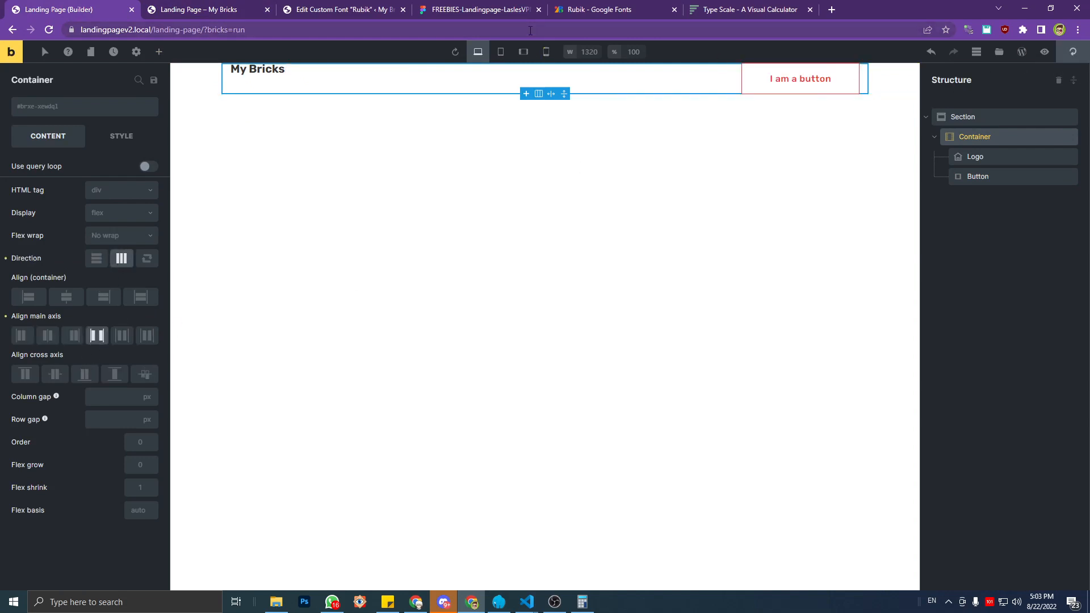
pyautogui.click(530, 30)
pyautogui.press('Return')
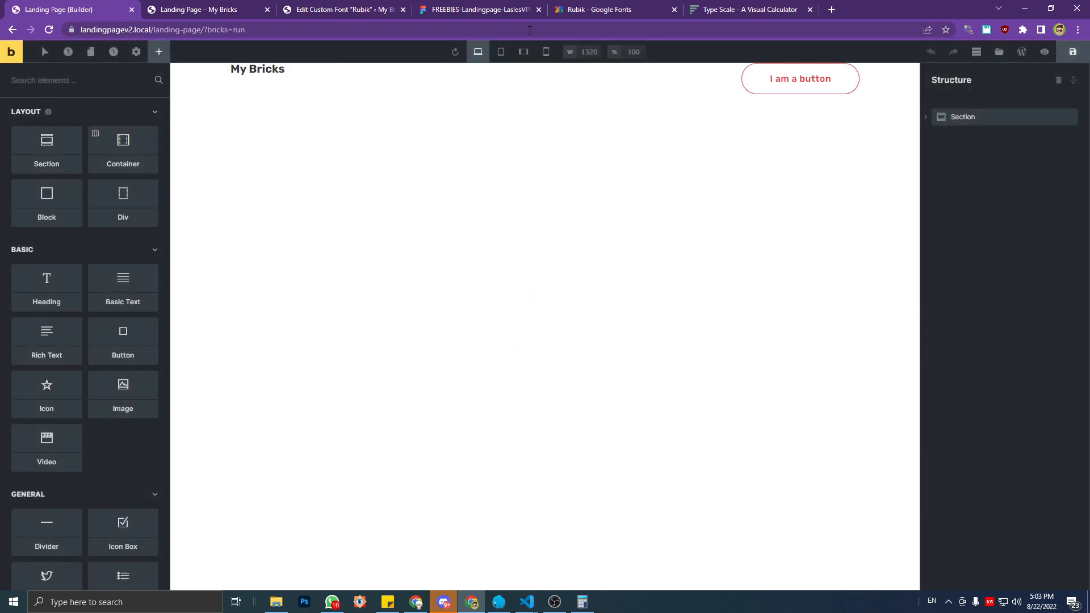
# Open the media library for the Logo element, and select the whole LaslesVPN Logo group in the Figma design's header.
pyautogui.click(266, 74)
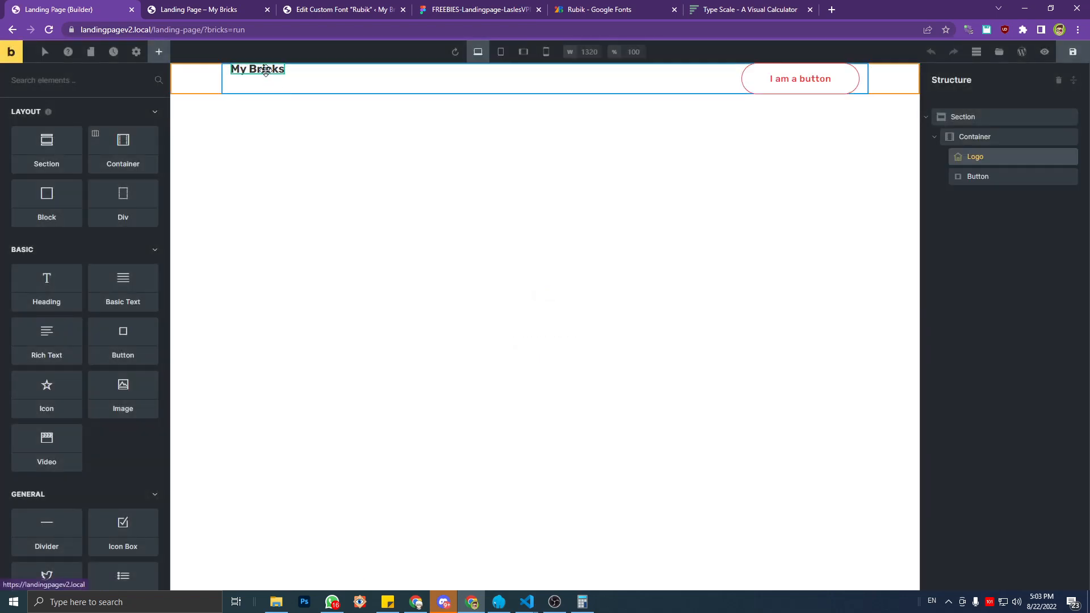
pyautogui.click(93, 196)
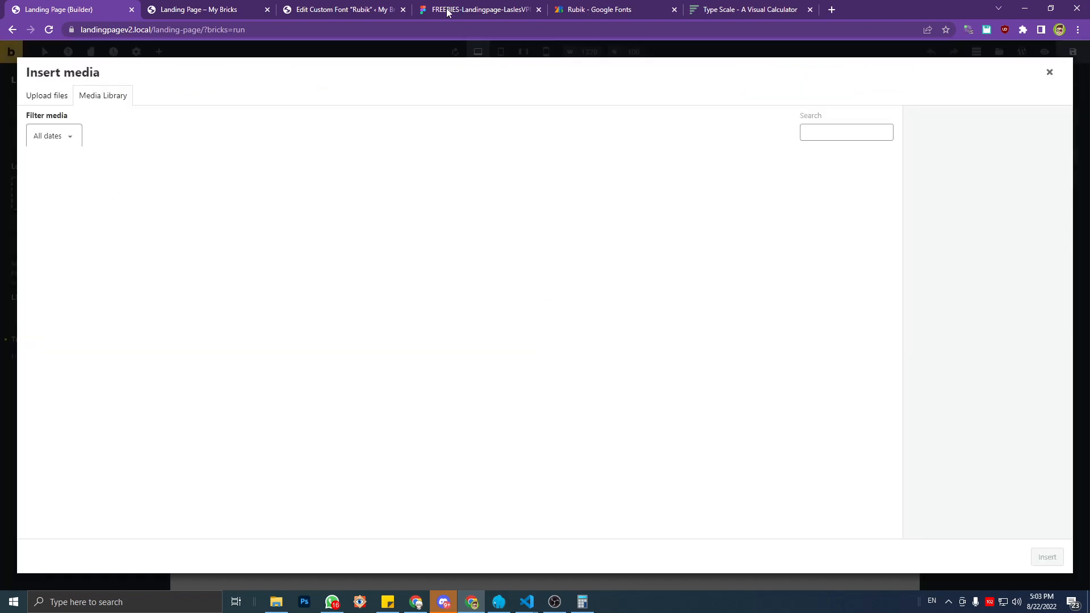
pyautogui.click(473, 5)
pyautogui.scroll(10, 471, 162)
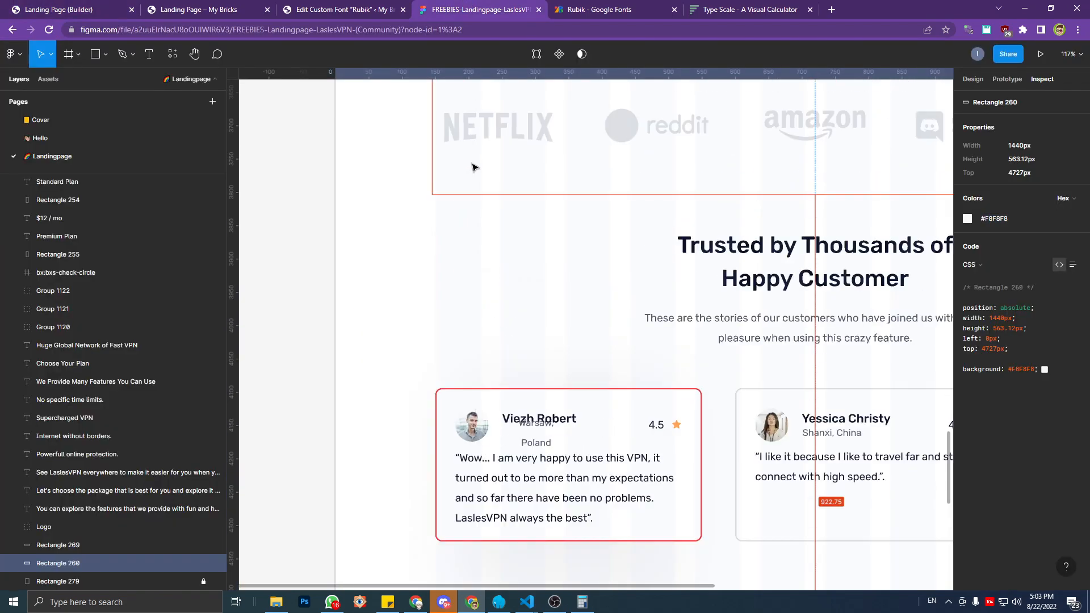
pyautogui.scroll(3, 754, 229)
pyautogui.moveTo(946, 398); pyautogui.dragTo(949, 82)
pyautogui.click(505, 108)
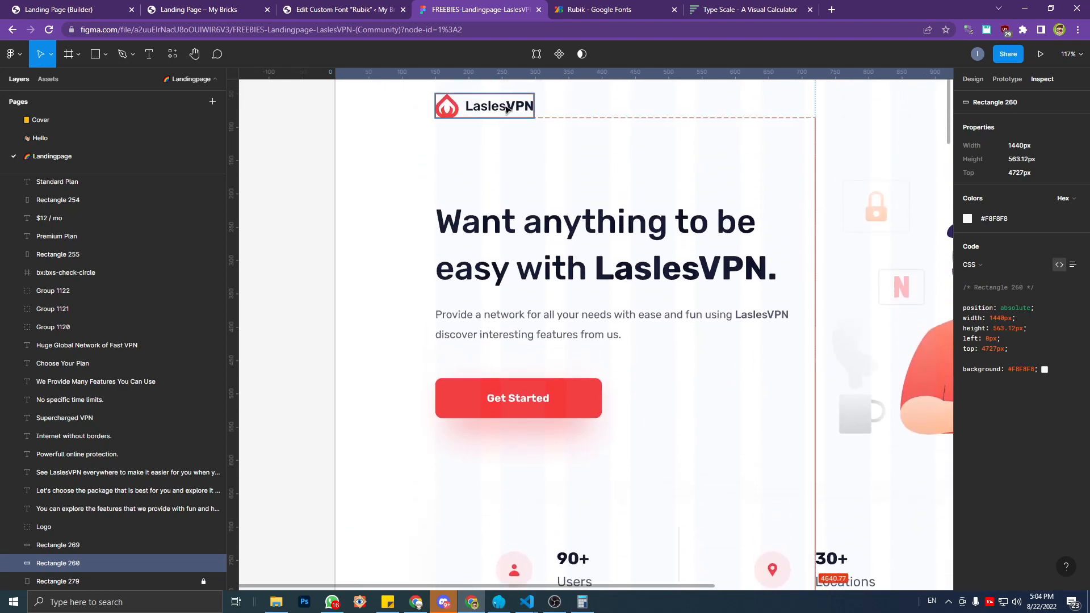
pyautogui.doubleClick(506, 108)
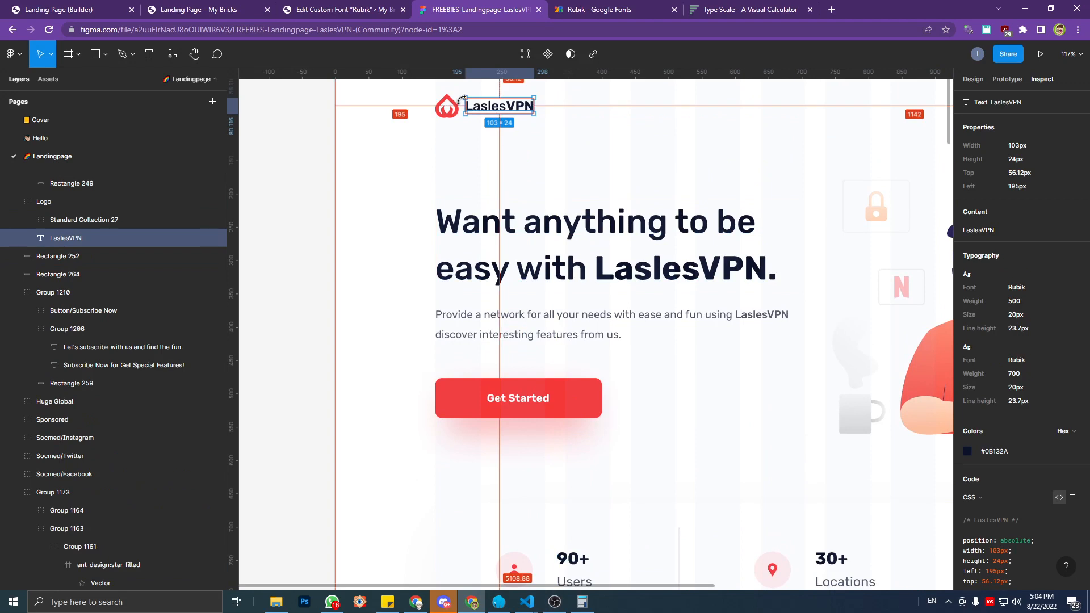
pyautogui.click(63, 207)
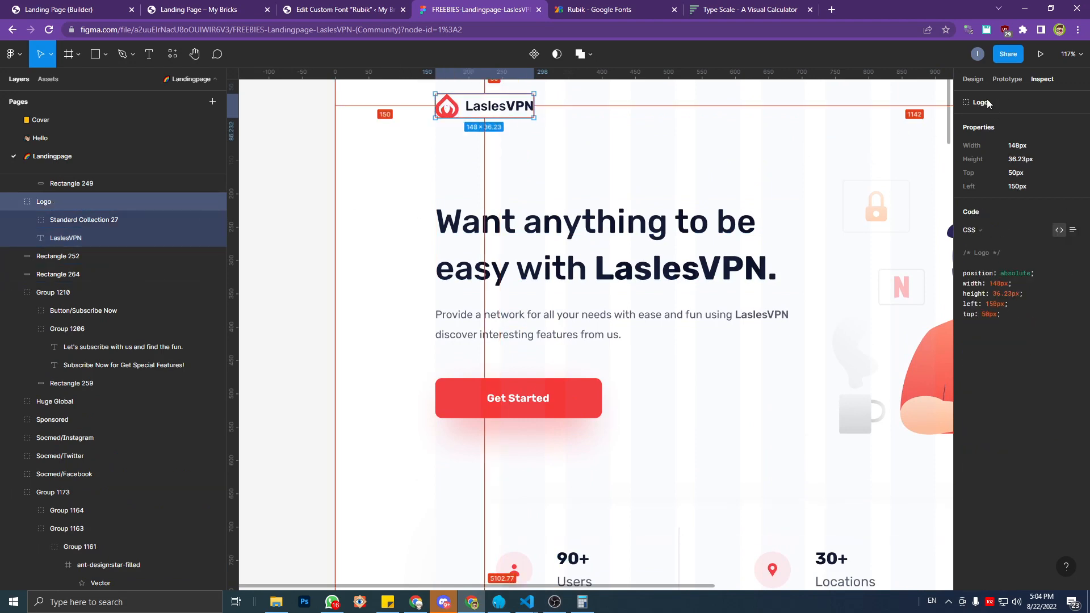
# Preview the selected Logo group and export it as an SVG file.
pyautogui.click(978, 82)
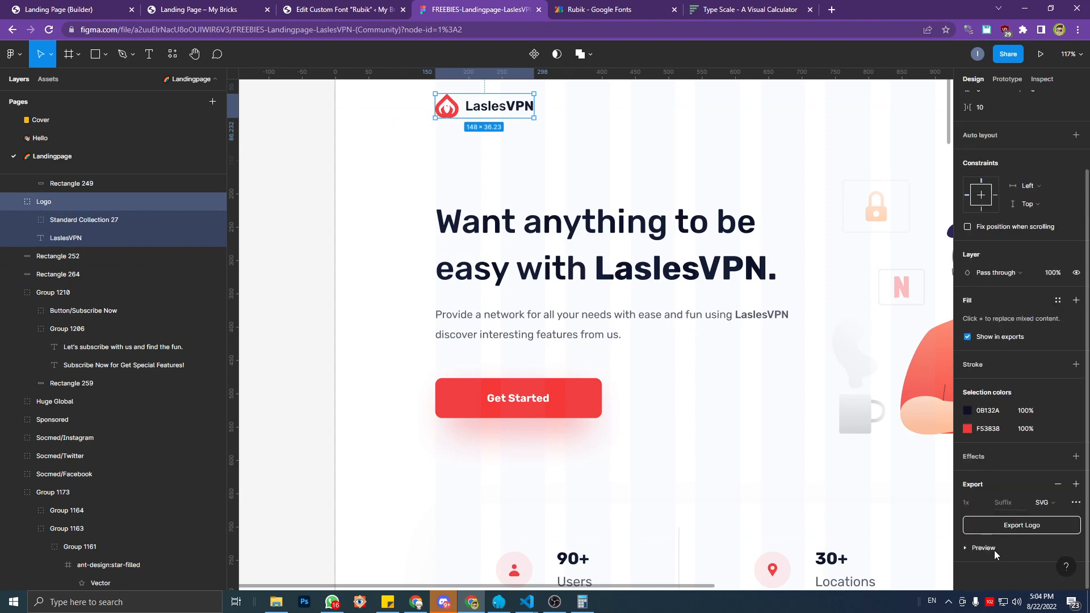
pyautogui.click(984, 548)
pyautogui.scroll(-1, 994, 545)
pyautogui.click(1012, 503)
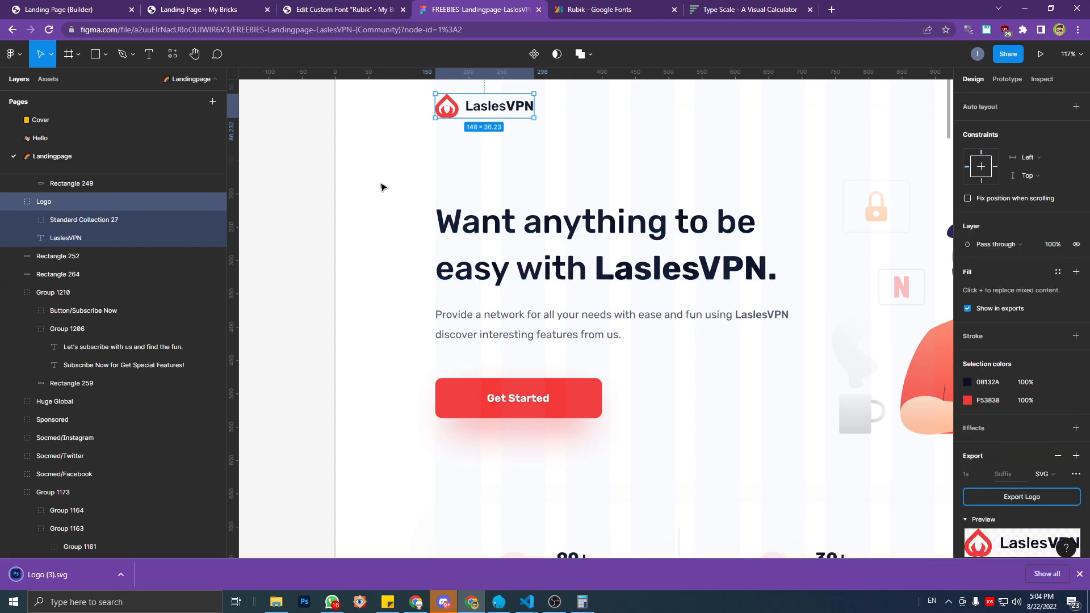
# Upload the exported Logo (3).svg to the media library in the Bricks builder and insert it into the Logo element.
pyautogui.click(220, 8)
pyautogui.click(108, 7)
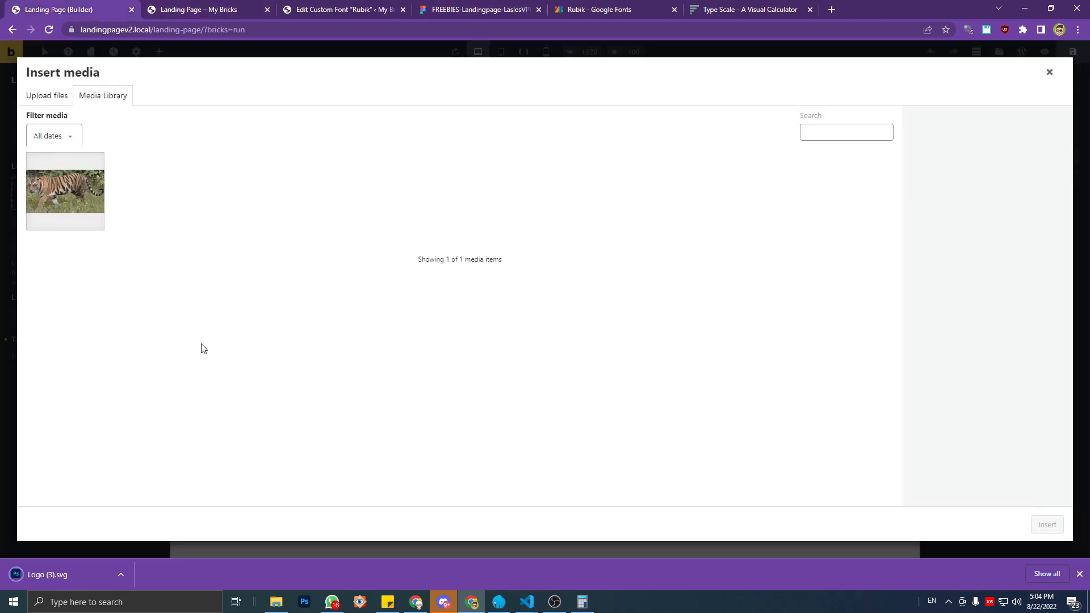
pyautogui.moveTo(62, 571); pyautogui.dragTo(230, 295)
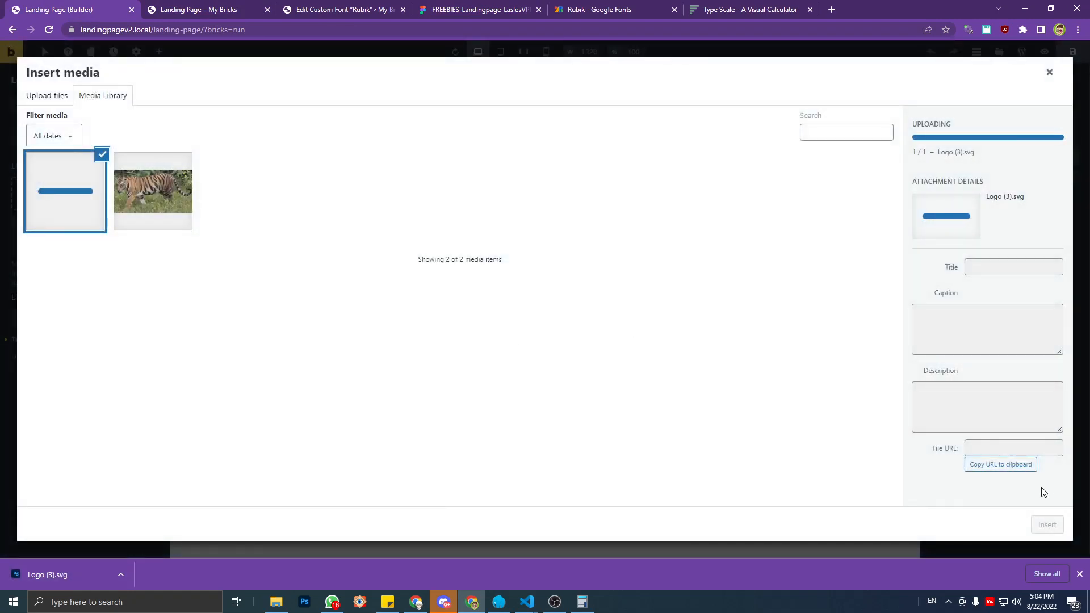
pyautogui.click(1047, 524)
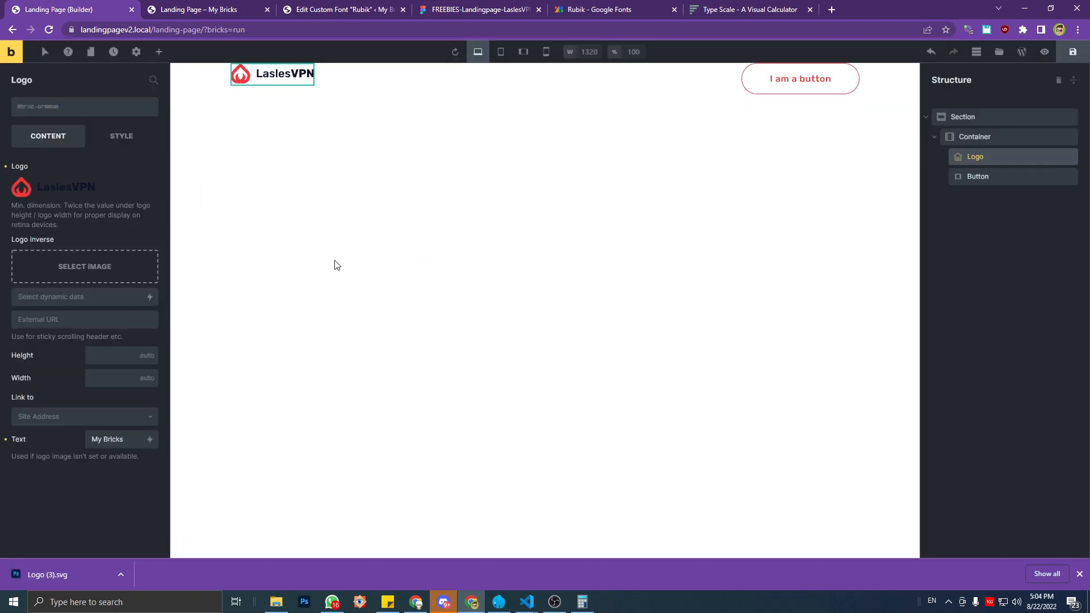
# Select the Logo group in the Figma design and check its distance from the frame's top edge.
pyautogui.click(344, 8)
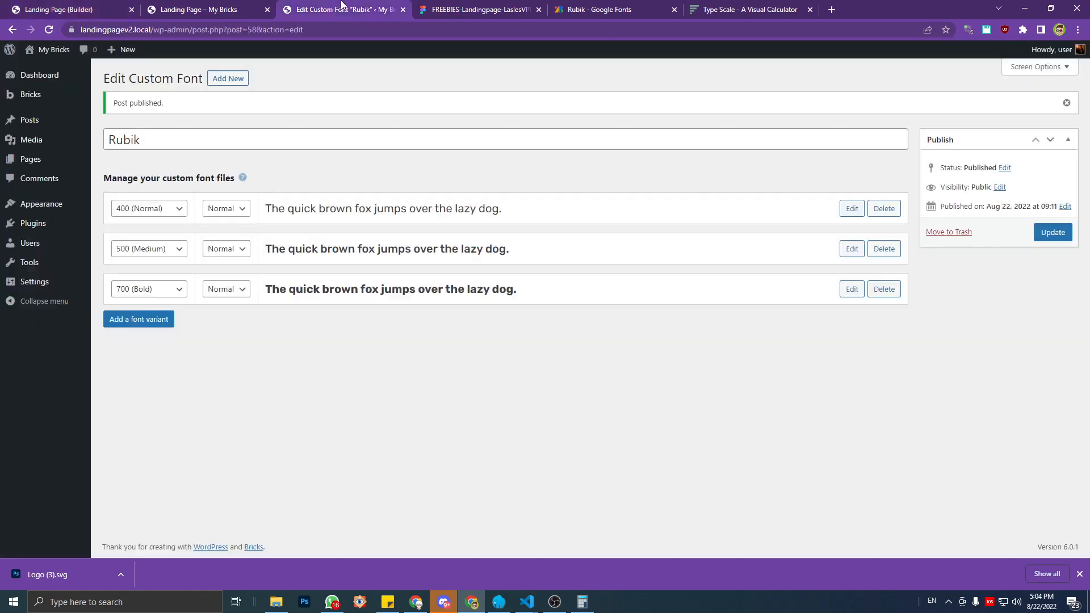
pyautogui.click(490, 8)
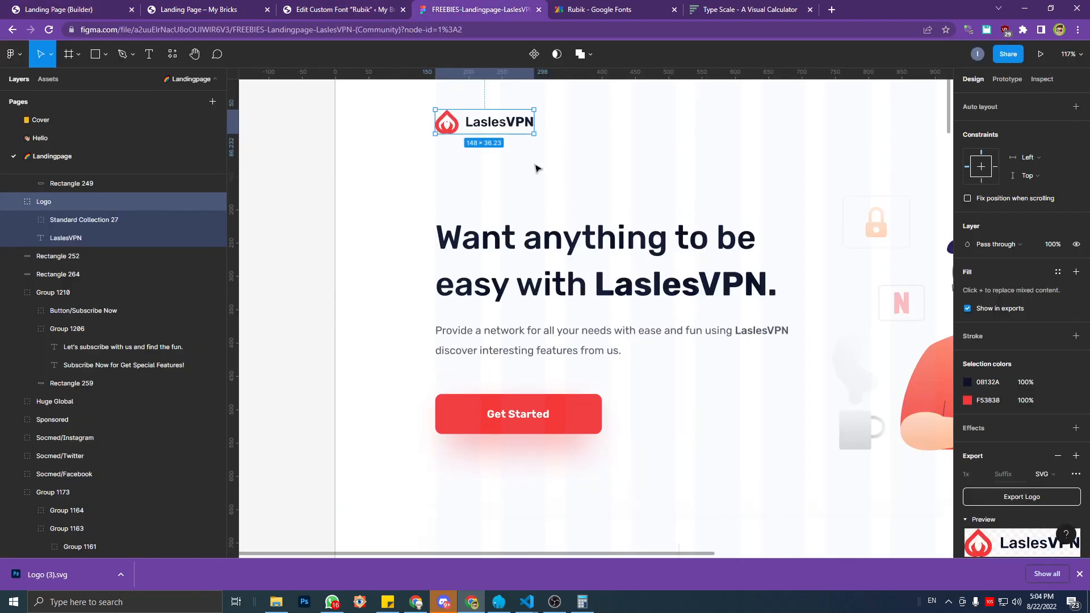
pyautogui.scroll(-5, 361, 151)
pyautogui.scroll(3, 676, 112)
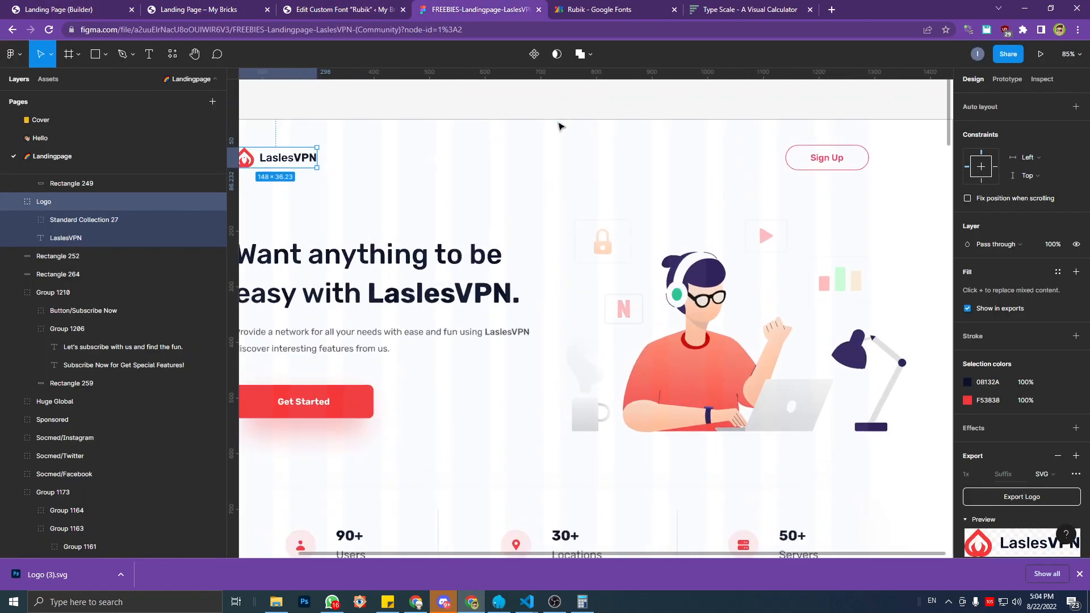
pyautogui.click(288, 124)
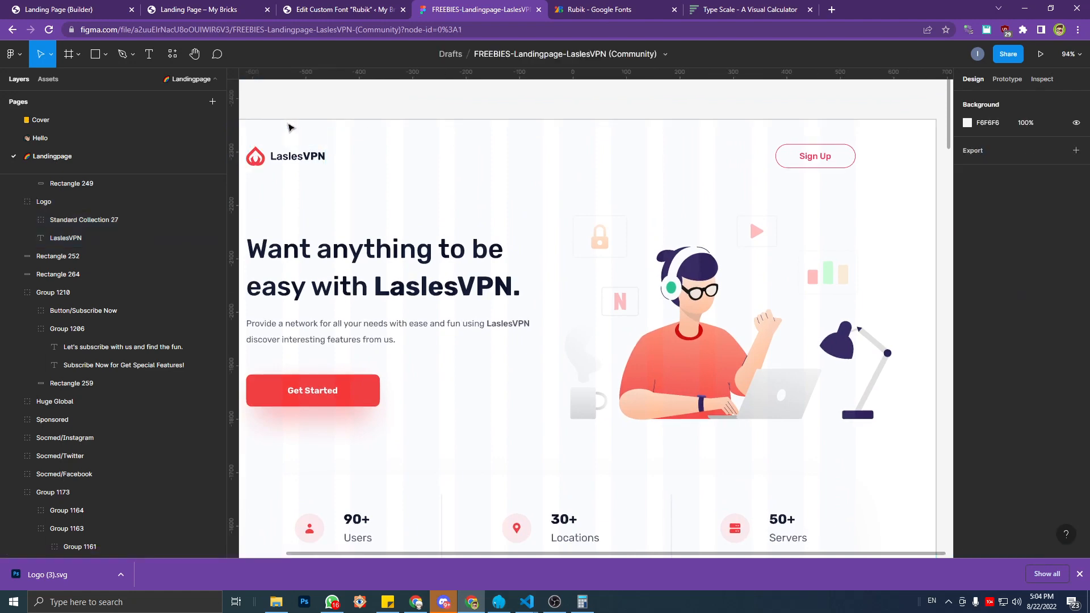
pyautogui.click(290, 155)
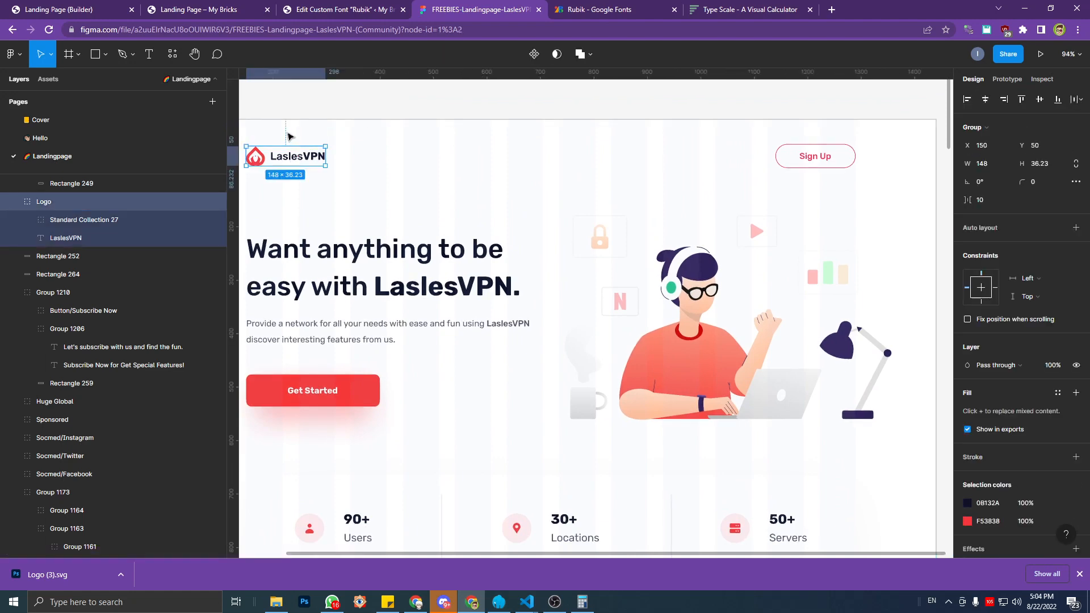
pyautogui.press('alt')
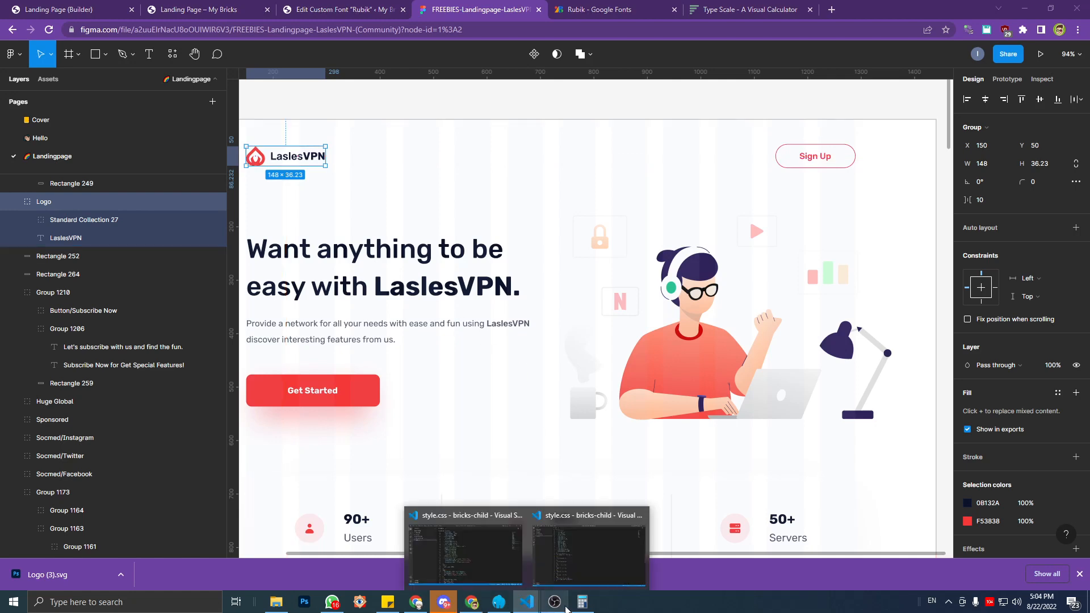
# Convert the logo's 50 px top offset to rem by calculating 50 ÷ 16 in Calculator.
pyautogui.click(582, 602)
pyautogui.click(646, 273)
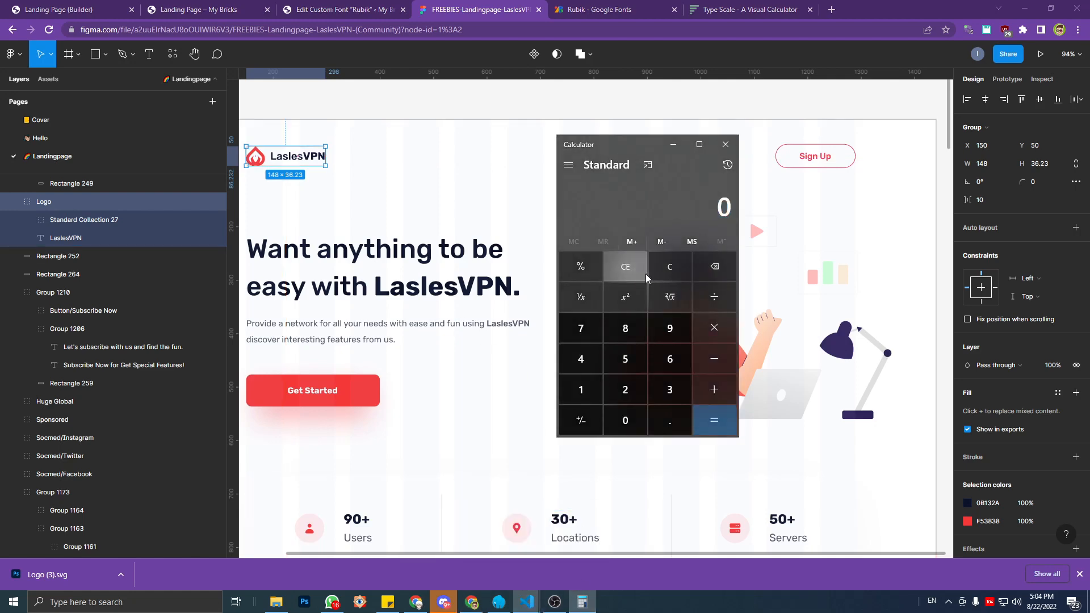
pyautogui.click(626, 359)
pyautogui.click(626, 420)
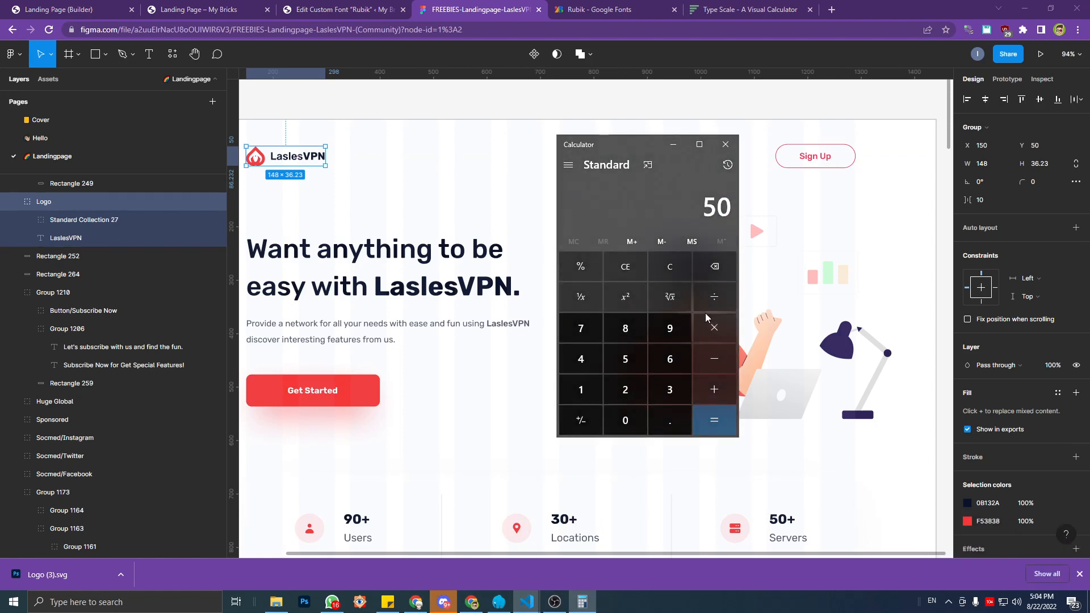
pyautogui.click(711, 299)
pyautogui.click(581, 390)
pyautogui.click(670, 359)
pyautogui.click(713, 426)
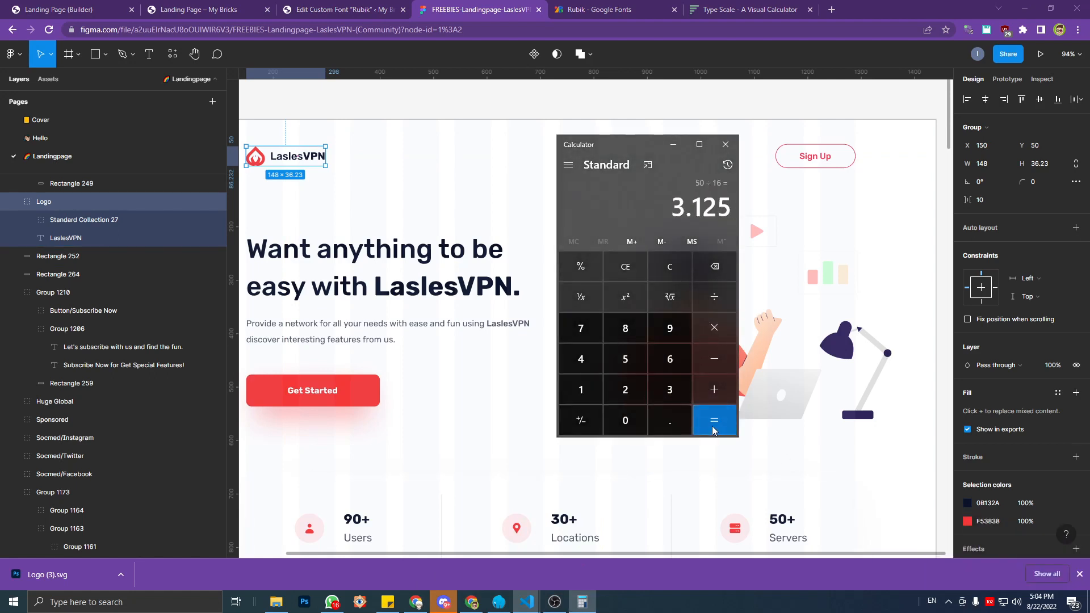
pyautogui.moveTo(674, 210); pyautogui.dragTo(692, 215)
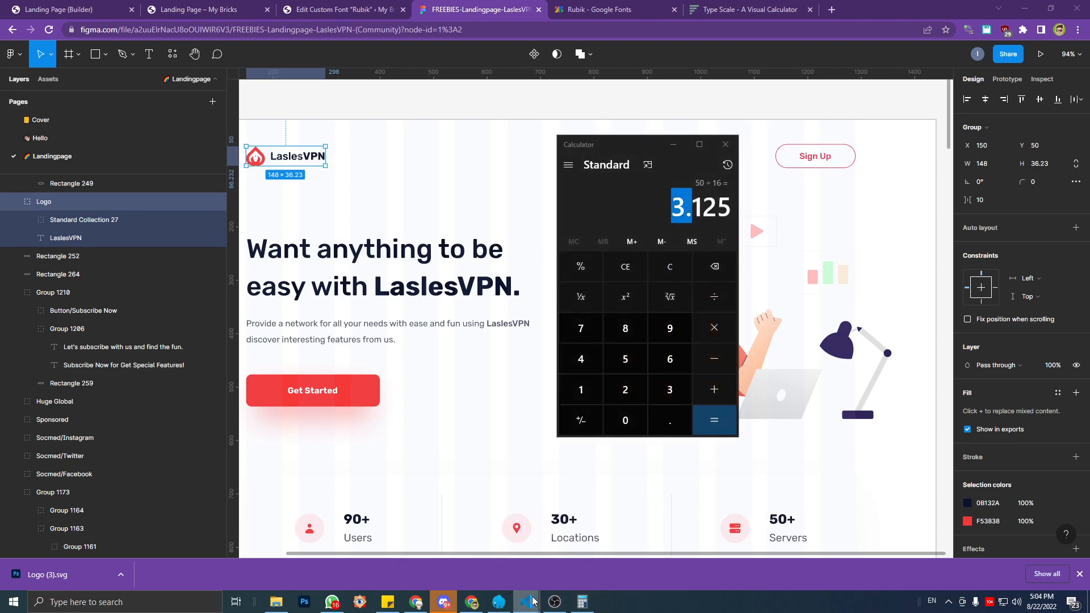
# Switch to style.css in Visual Studio Code and comment out the duplicate --space-xl:3.052rem spacing variable.
pyautogui.moveTo(533, 601)
pyautogui.click(590, 564)
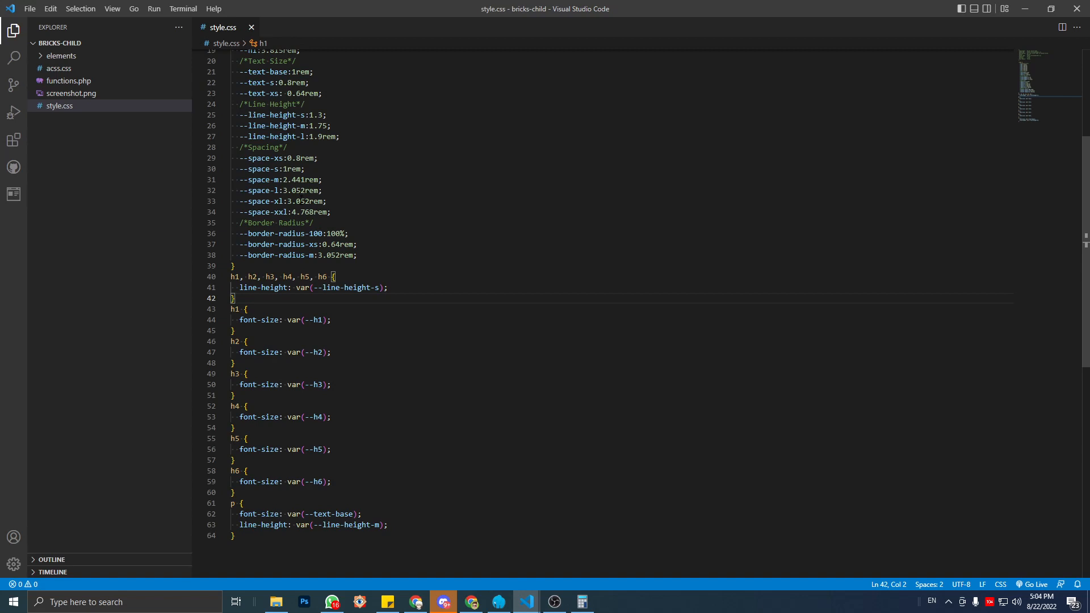
pyautogui.click(297, 202)
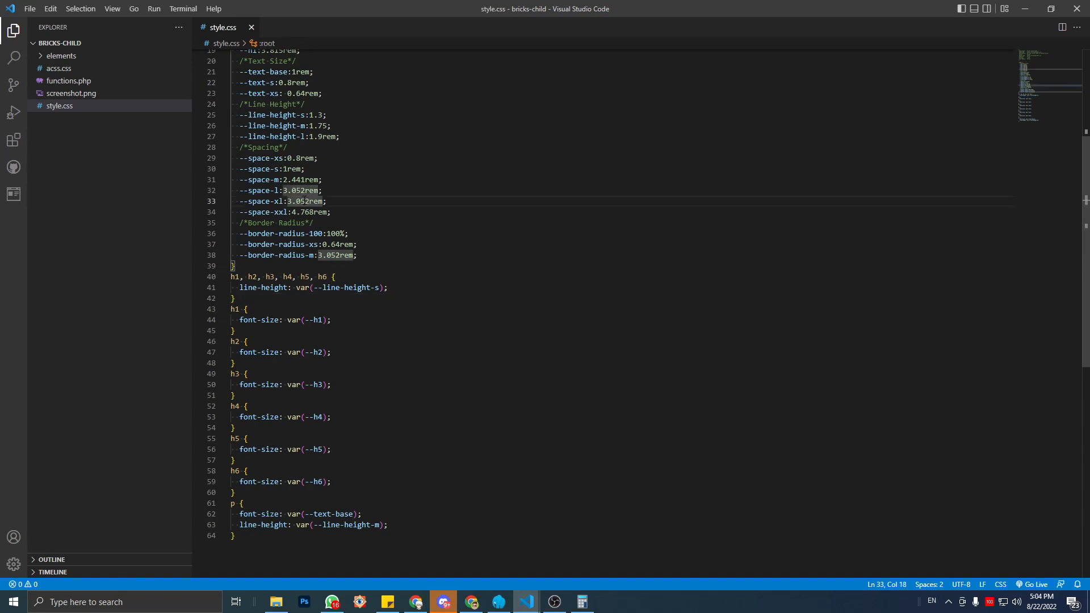
pyautogui.click(284, 201)
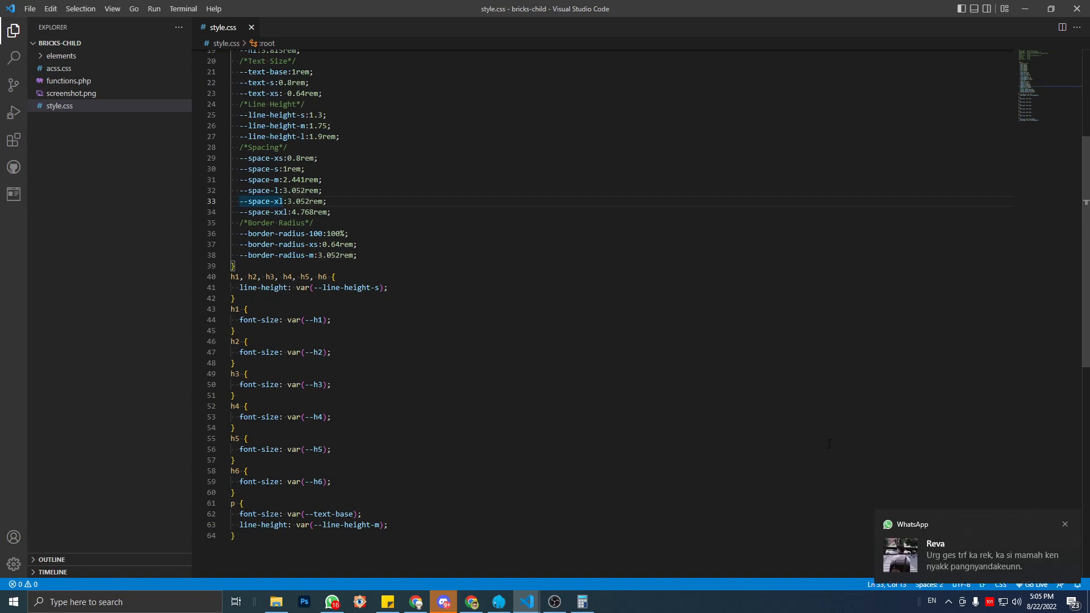
pyautogui.click(1066, 524)
pyautogui.click(363, 225)
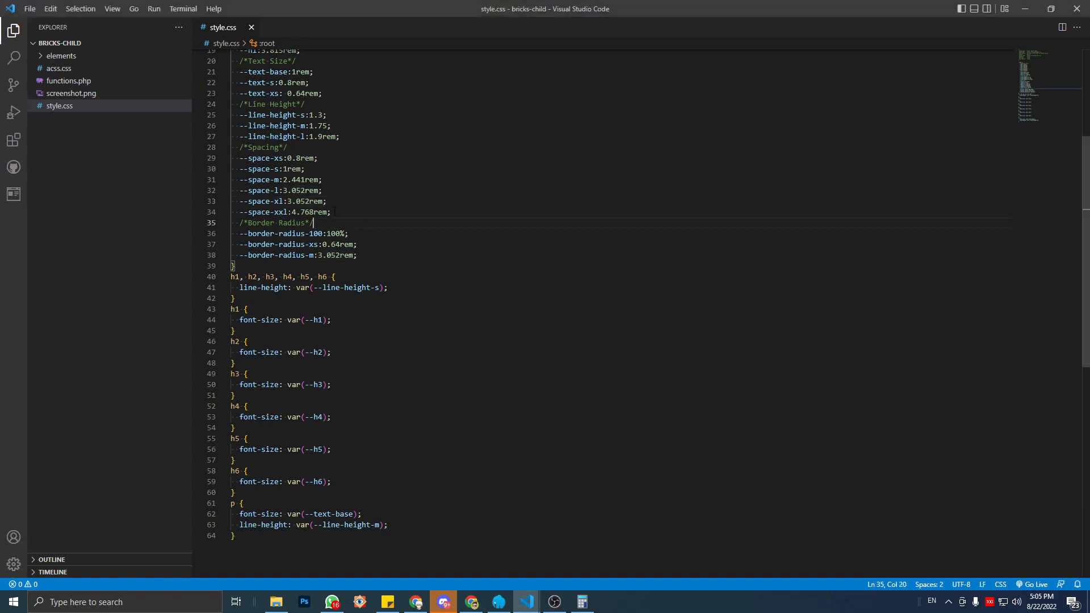
pyautogui.moveTo(281, 190); pyautogui.dragTo(239, 190)
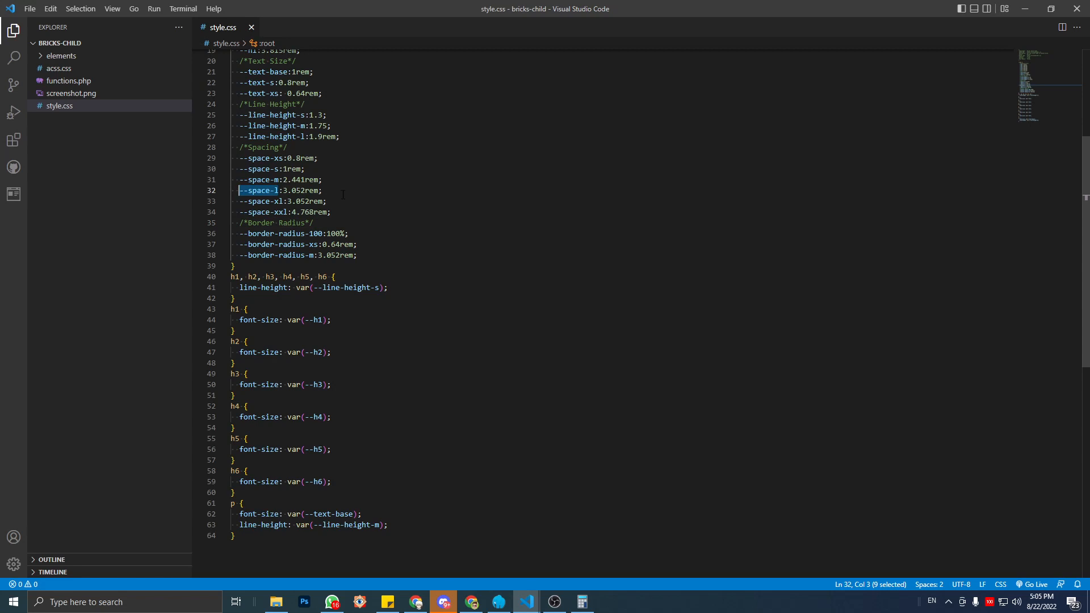
pyautogui.moveTo(328, 201); pyautogui.dragTo(239, 201)
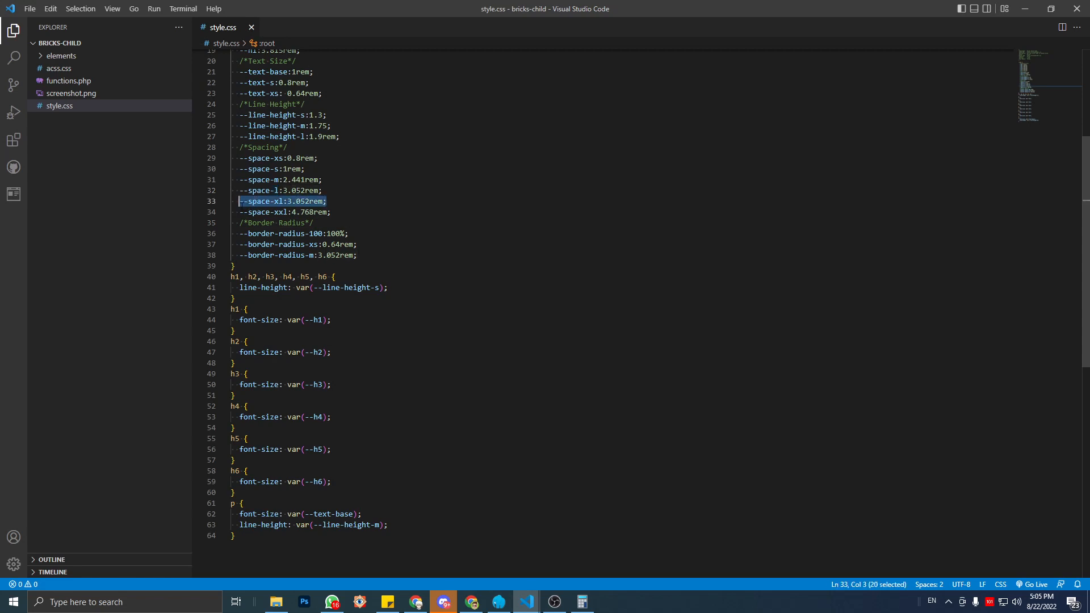
pyautogui.hotkey('ctrl', '/')
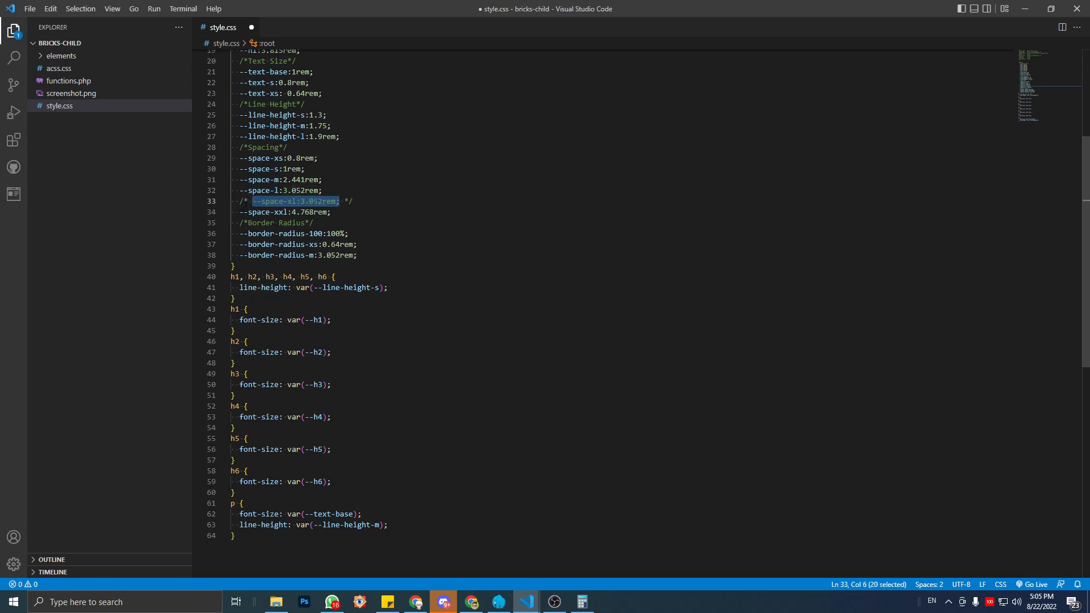
# Select the --space-l variable name in style.css, then return to the Bricks builder and select the header's Section.
pyautogui.click(354, 186)
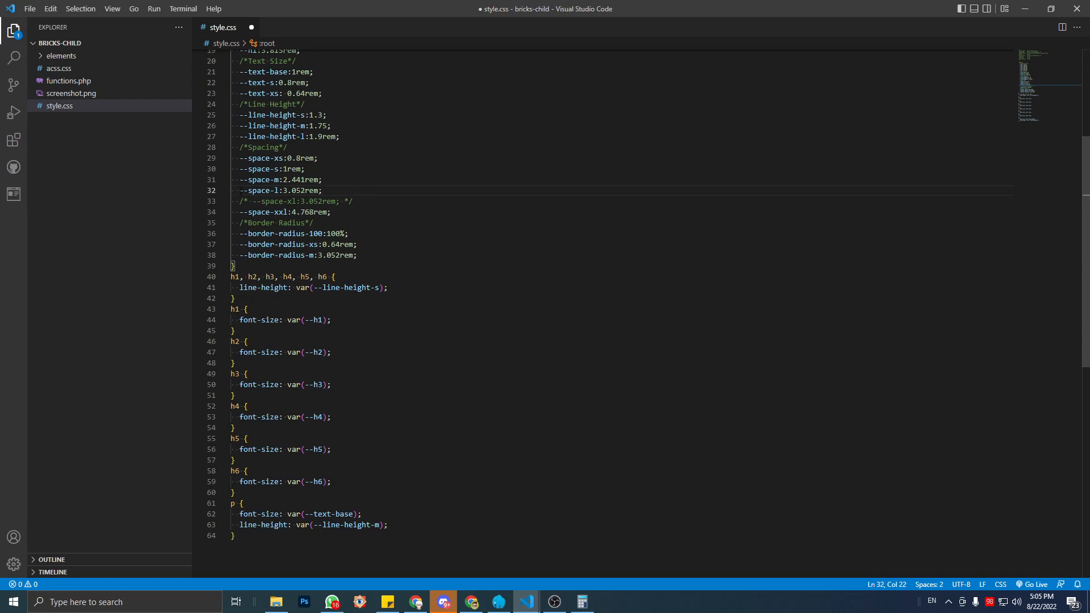
pyautogui.moveTo(240, 191); pyautogui.dragTo(279, 190)
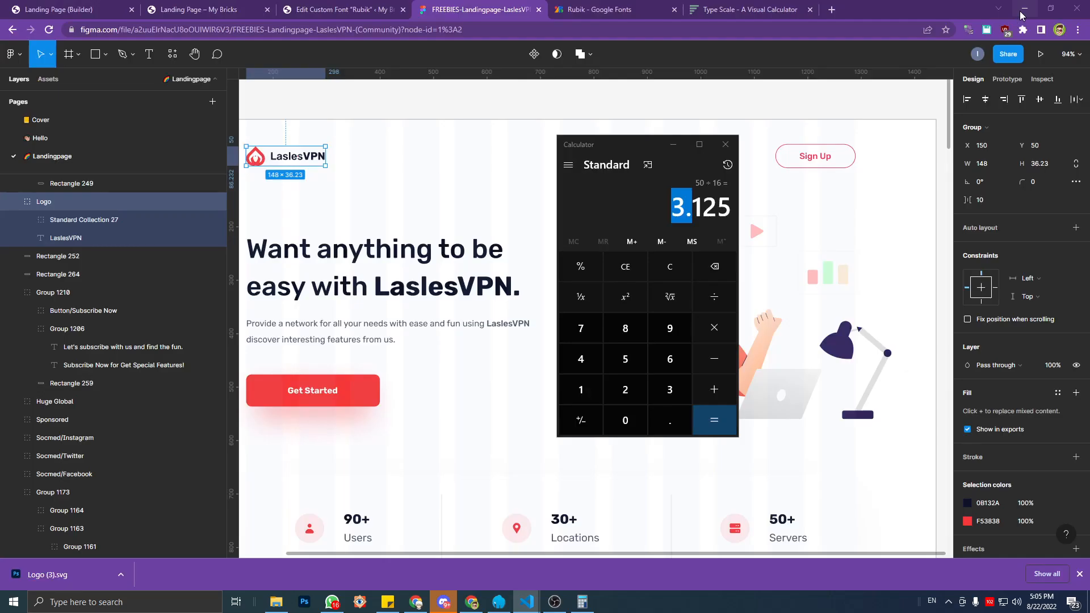
pyautogui.hotkey('alt', 'Tab')
pyautogui.click(127, 7)
pyautogui.click(153, 8)
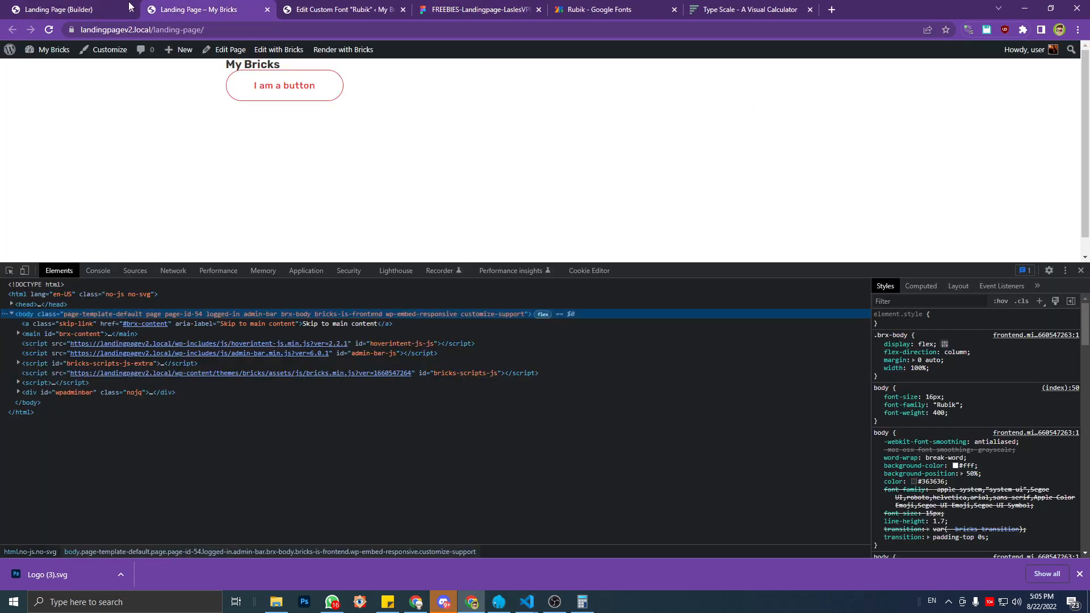
pyautogui.click(89, 7)
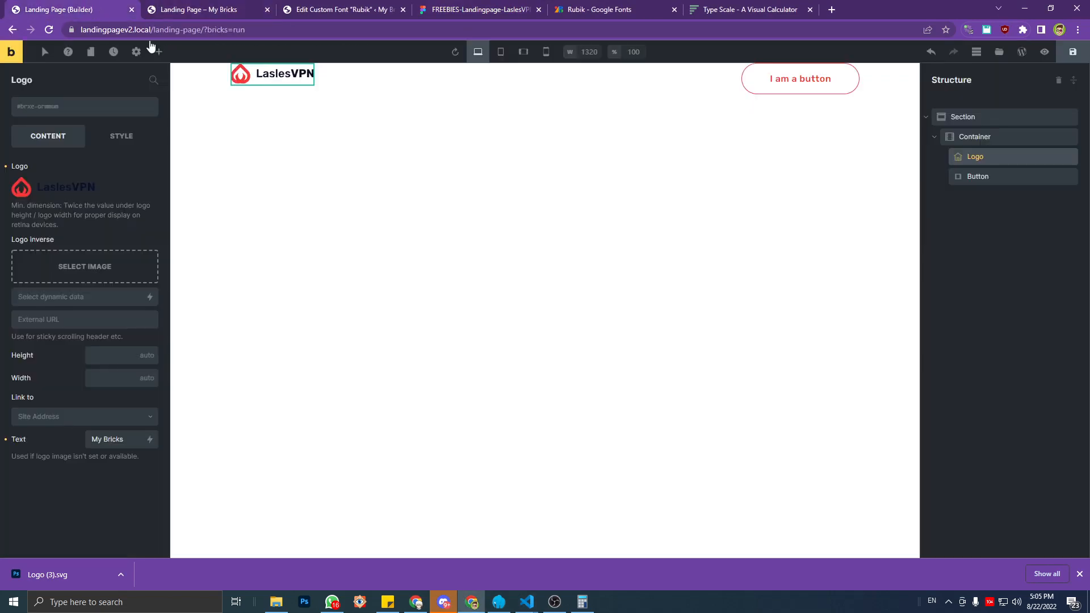
pyautogui.click(993, 117)
# Examine the spacing between sections throughout the Figma landing page design, from the header to the customer testimonials.
pyautogui.click(335, 7)
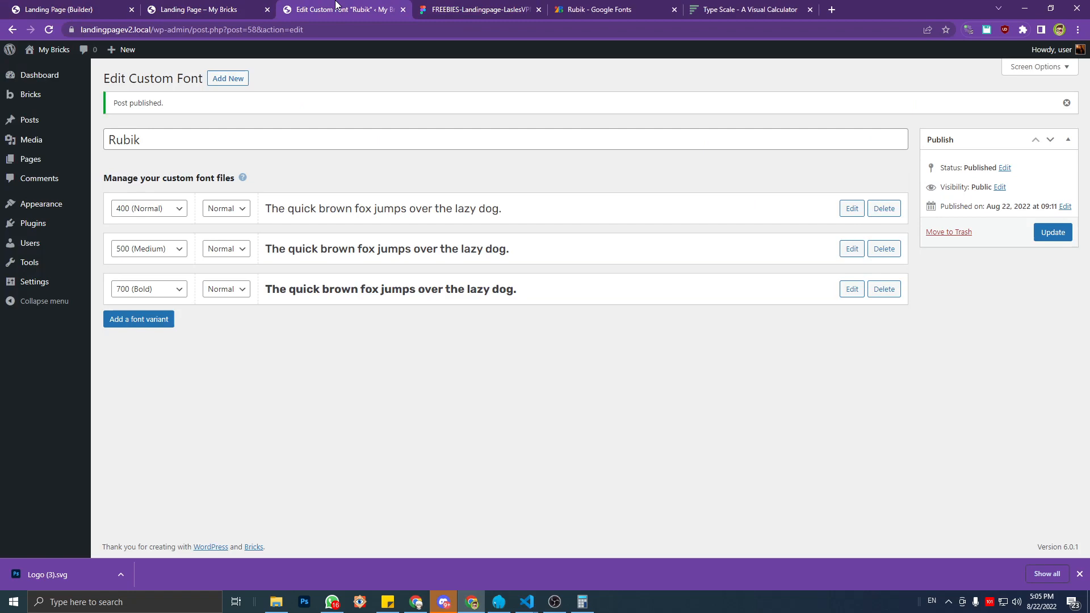
pyautogui.click(460, 8)
pyautogui.scroll(-5, 464, 279)
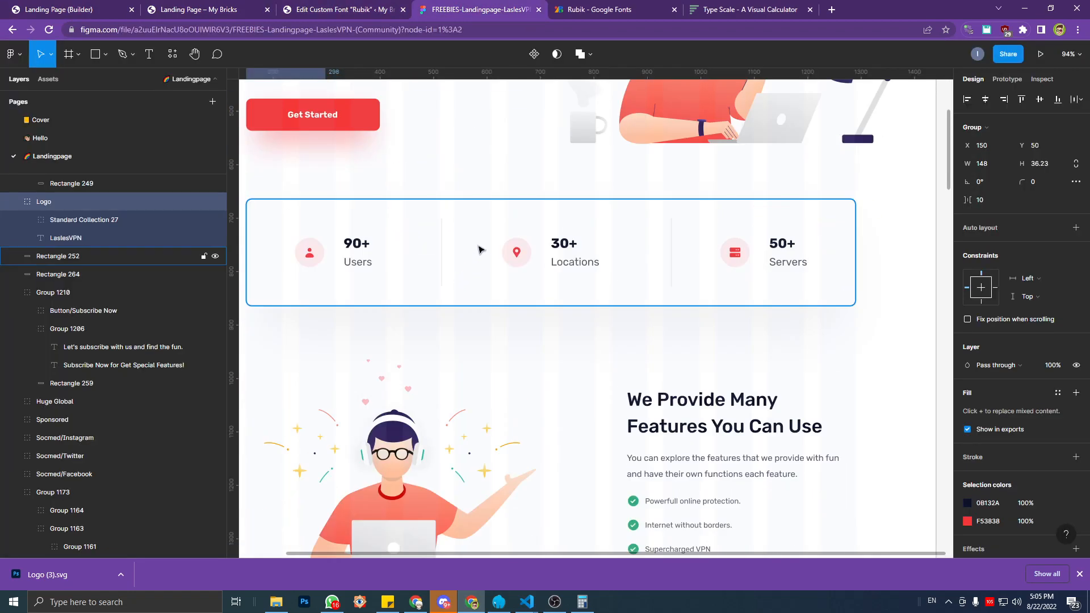
pyautogui.scroll(6, 483, 250)
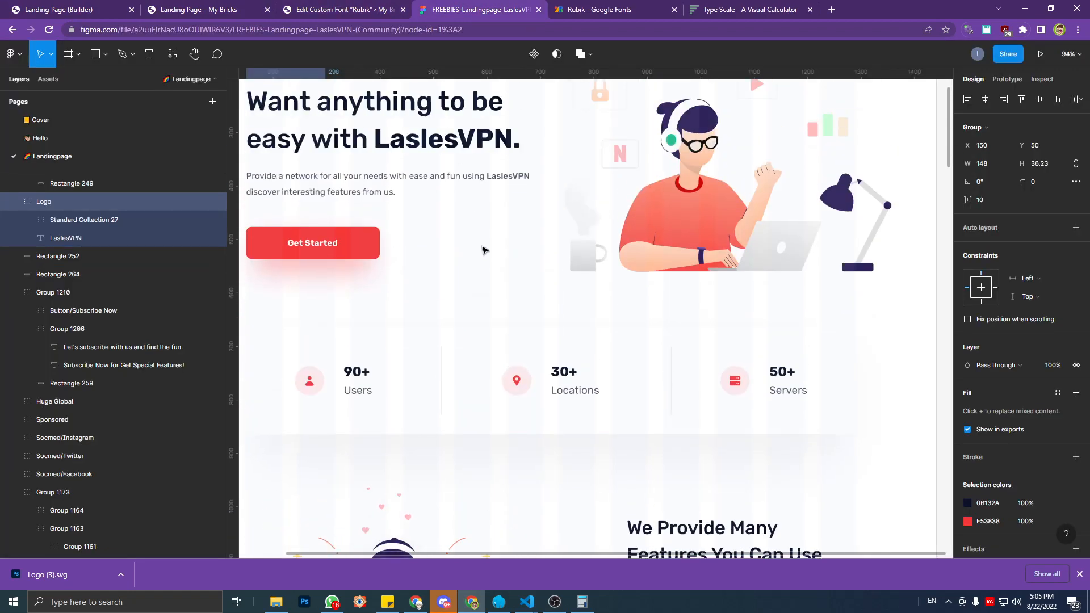
pyautogui.scroll(-6, 408, 296)
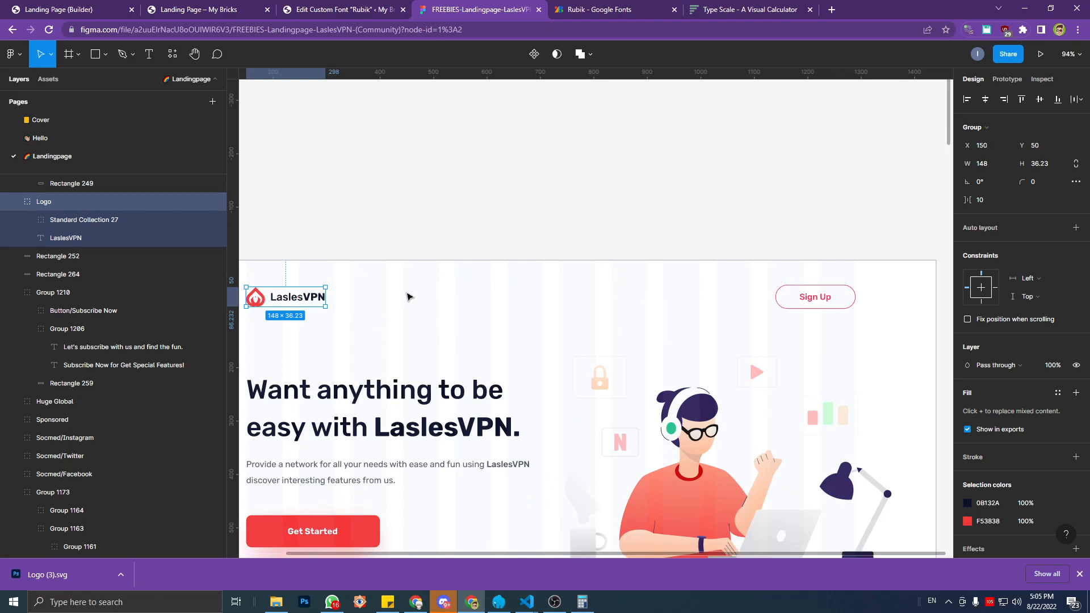
pyautogui.scroll(-8, 481, 292)
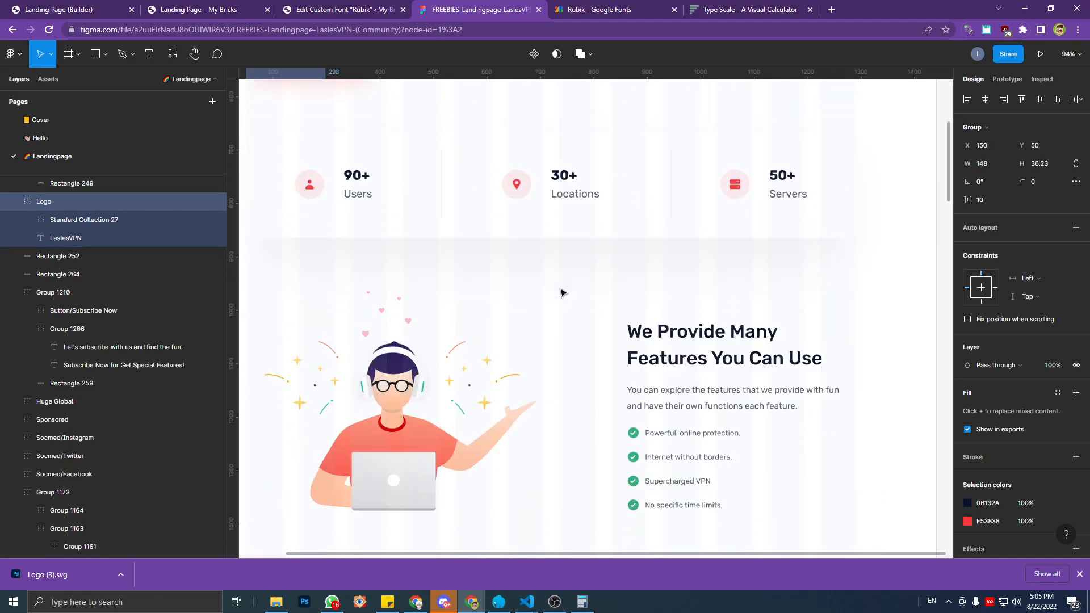
pyautogui.scroll(-10, 558, 243)
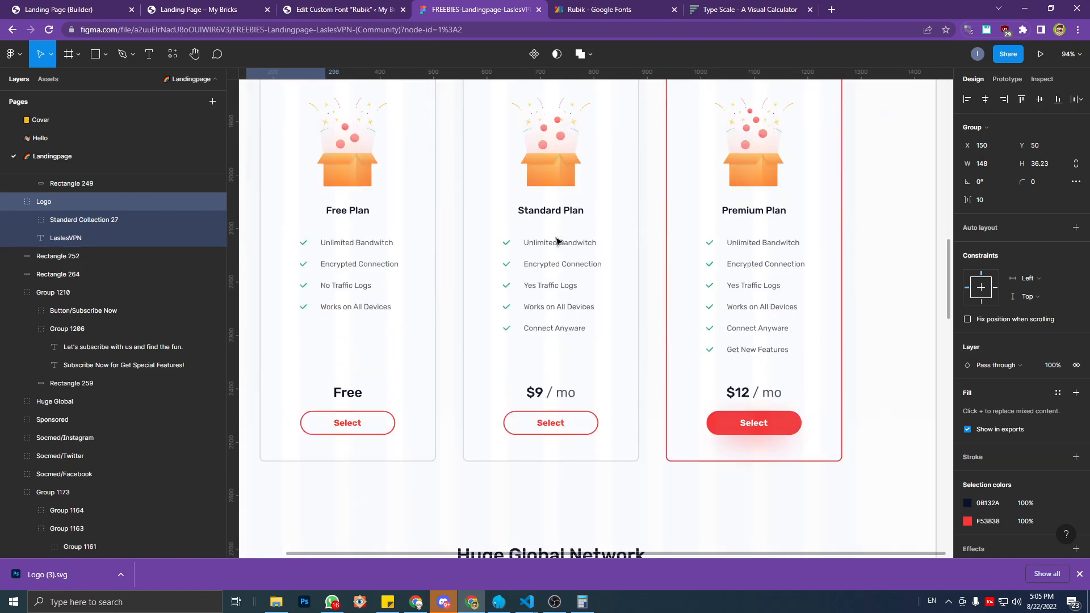
pyautogui.scroll(-8, 531, 203)
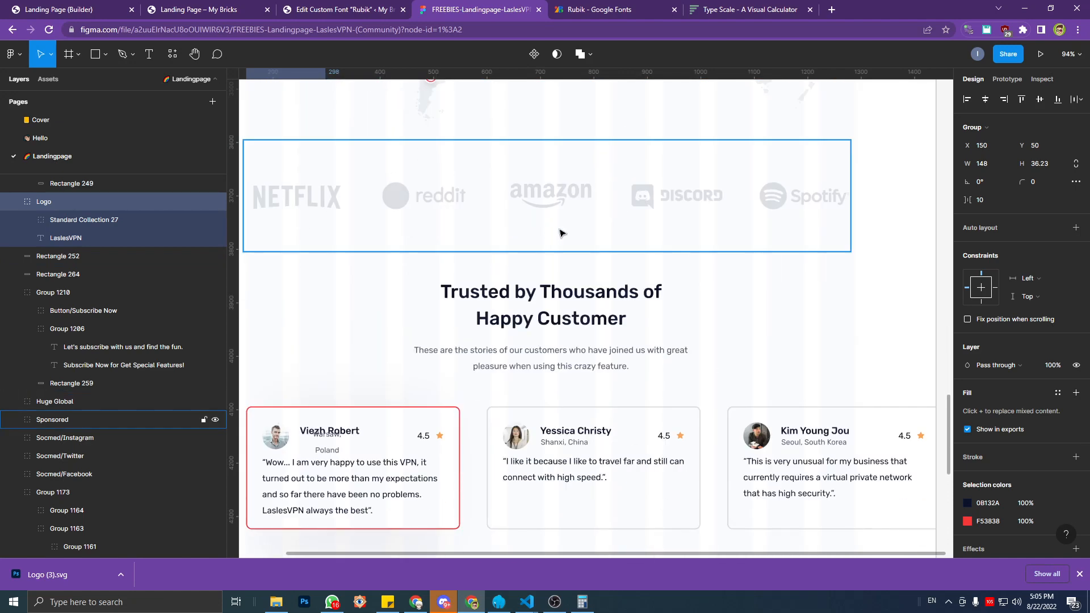
pyautogui.scroll(-4, 558, 234)
# Switch back to the Bricks builder and open the Section element settings in the LandingPagev2 theme style.
pyautogui.click(120, 8)
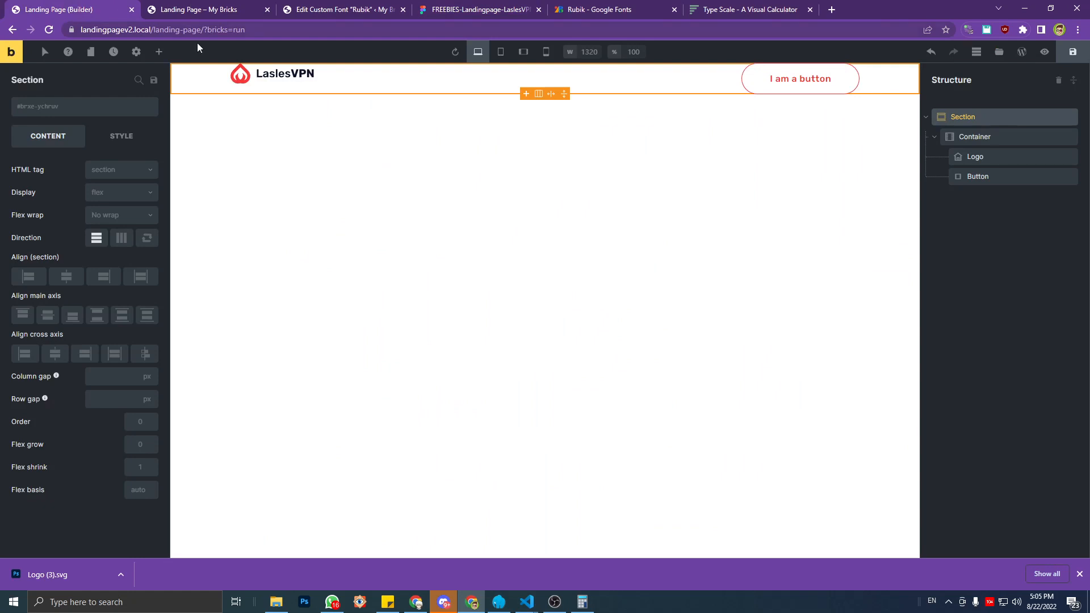
pyautogui.click(137, 52)
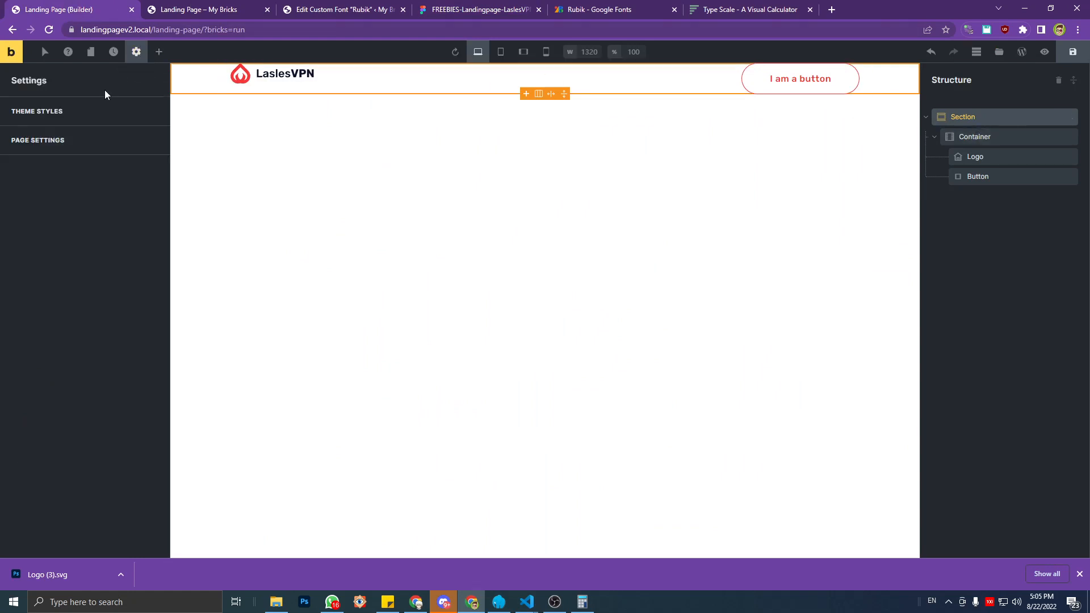
pyautogui.click(101, 112)
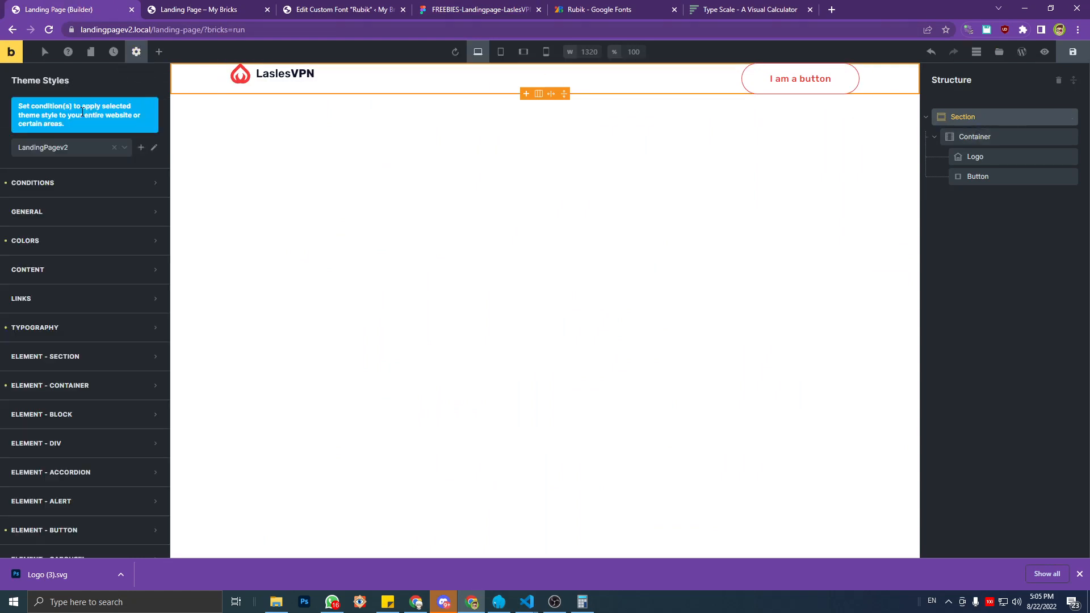
pyautogui.click(69, 358)
pyautogui.scroll(-3, 79, 345)
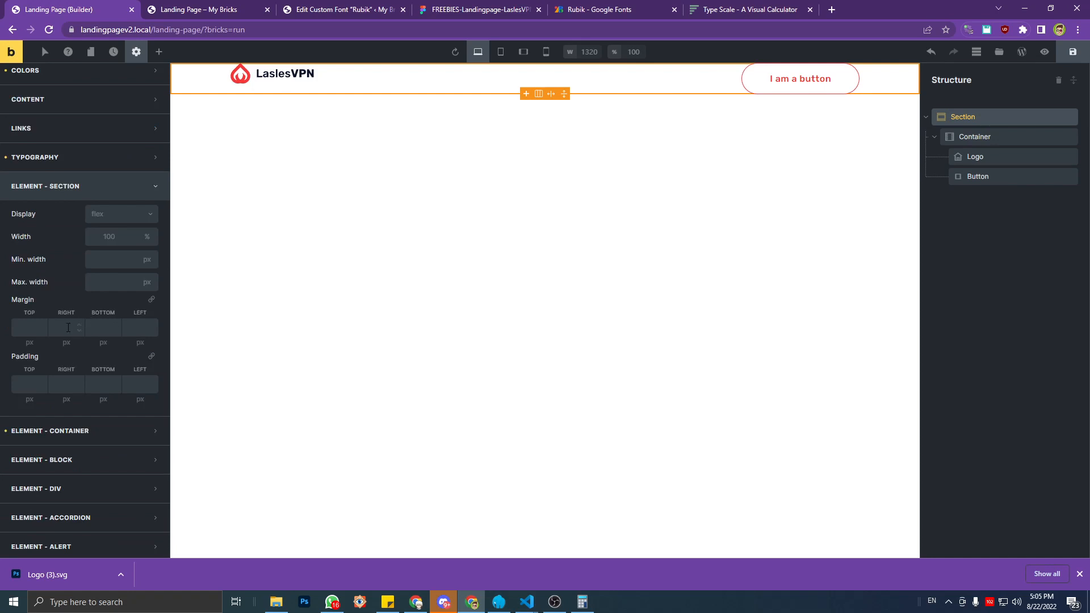
# Set the theme style's Section top and bottom padding to var(--space-l) and save the page.
pyautogui.hotkey('ctrl', 's')
pyautogui.click(28, 384)
pyautogui.write('var(--space-l)')
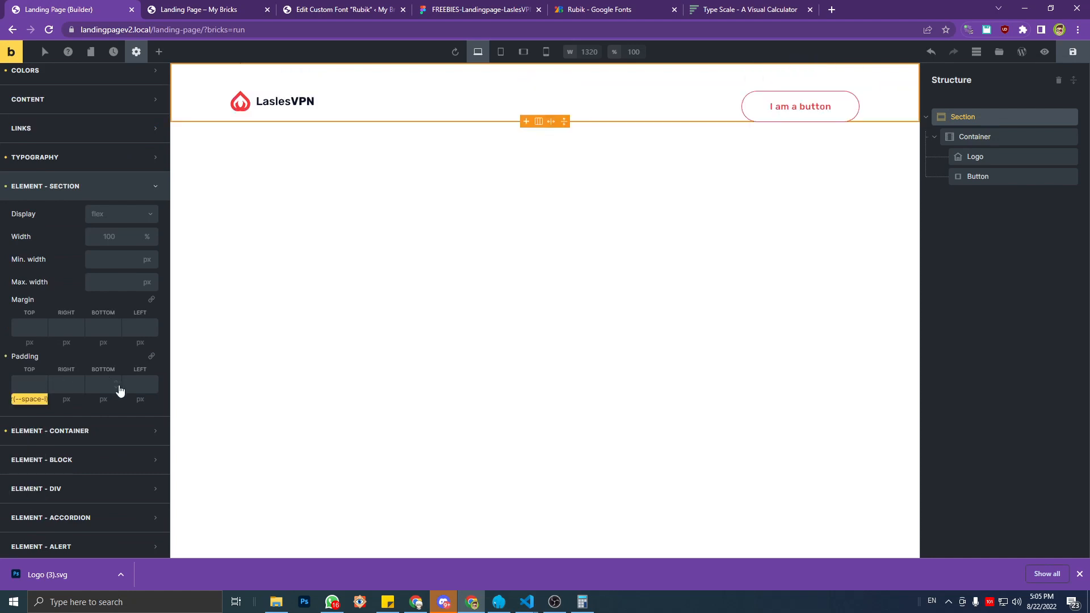
pyautogui.click(101, 386)
pyautogui.write('var(--space-l)')
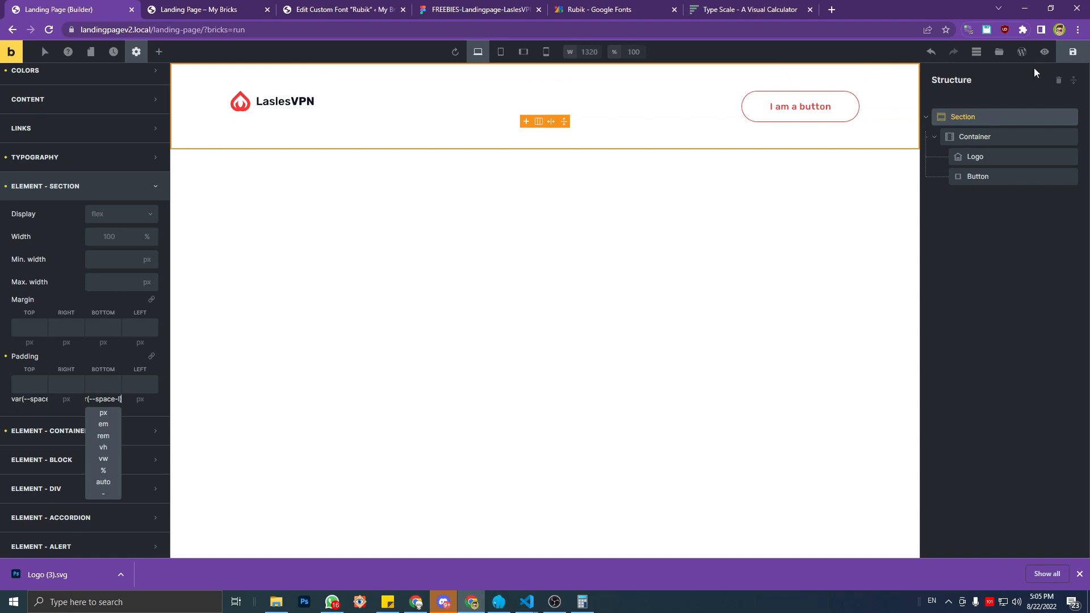
pyautogui.click(1074, 55)
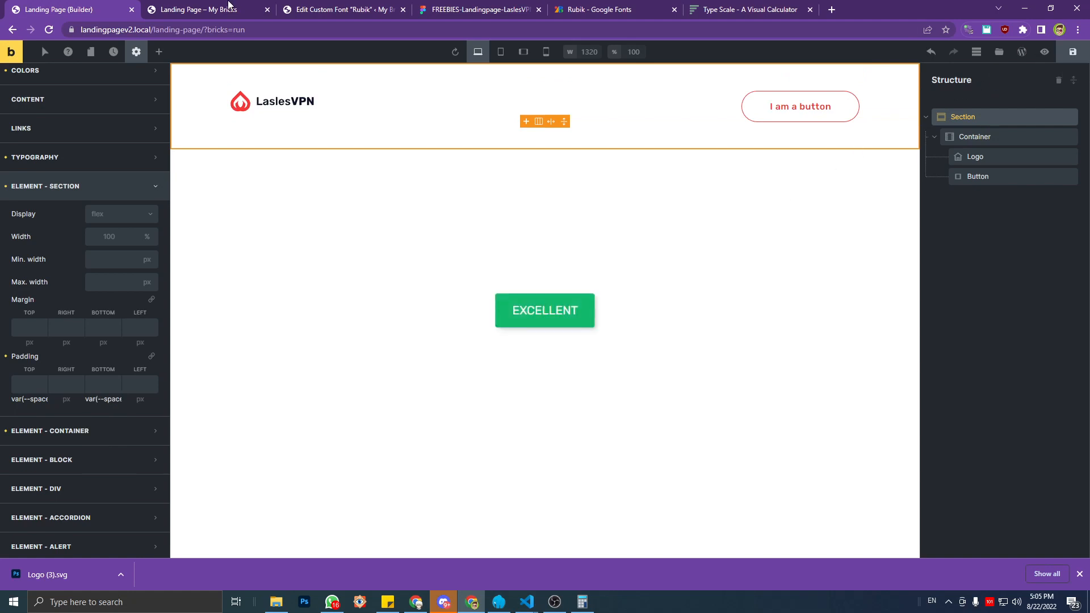
# Reload the live landing page and close its developer tools to check the header's padding.
pyautogui.click(229, 7)
pyautogui.press('F5')
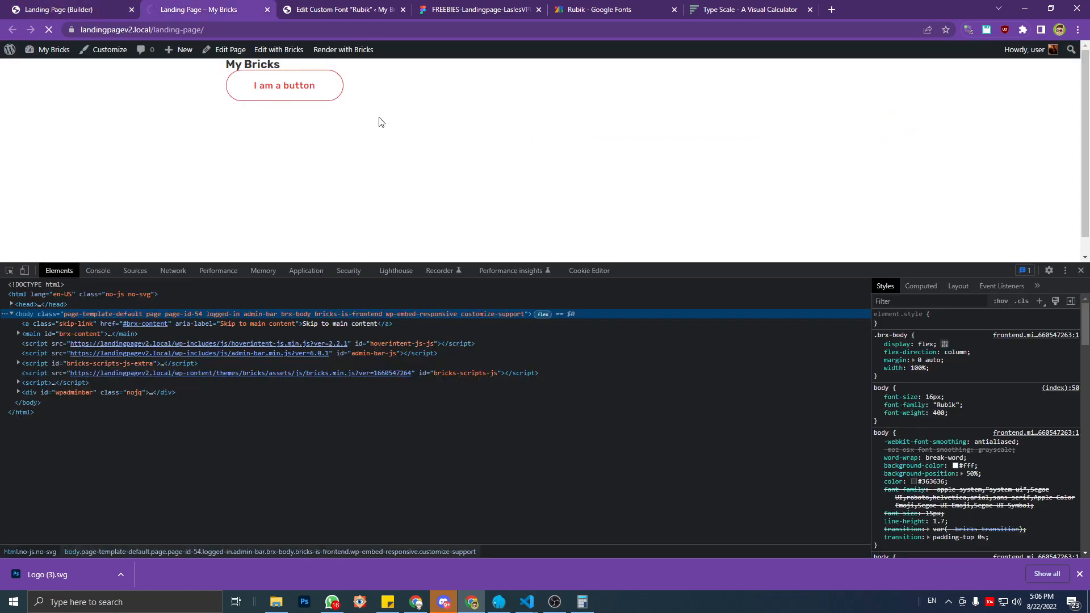
pyautogui.click(1082, 272)
# Examine the spacing around the logo and Sign Up button in the Figma design, then return to the live landing page.
pyautogui.hotkey('ctrl', 'Tab')
pyautogui.hotkey('ctrl', 'Tab')
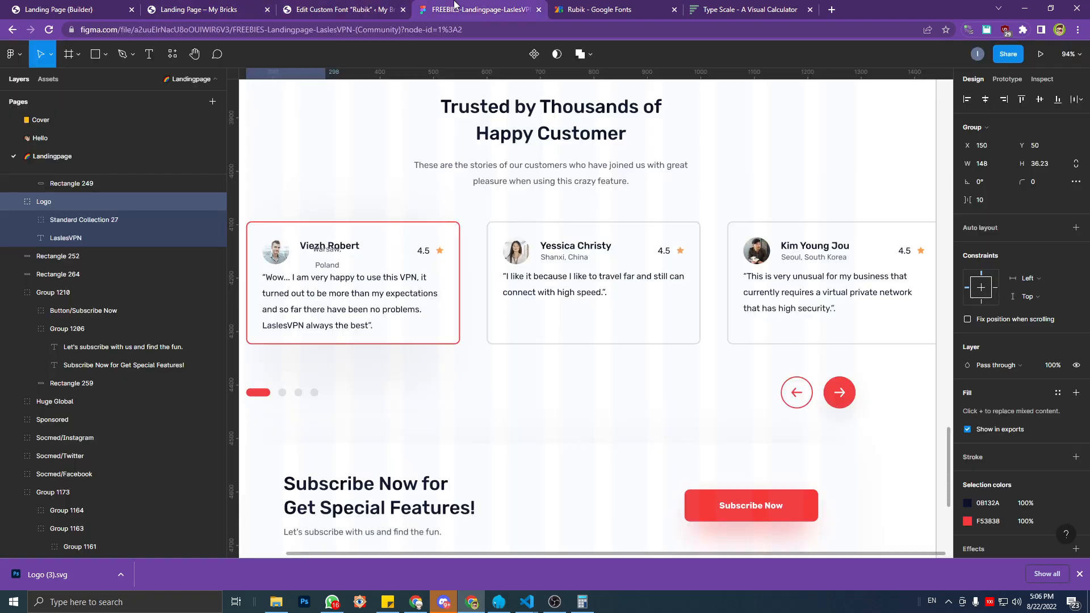
pyautogui.scroll(6, 494, 154)
pyautogui.scroll(15, 496, 172)
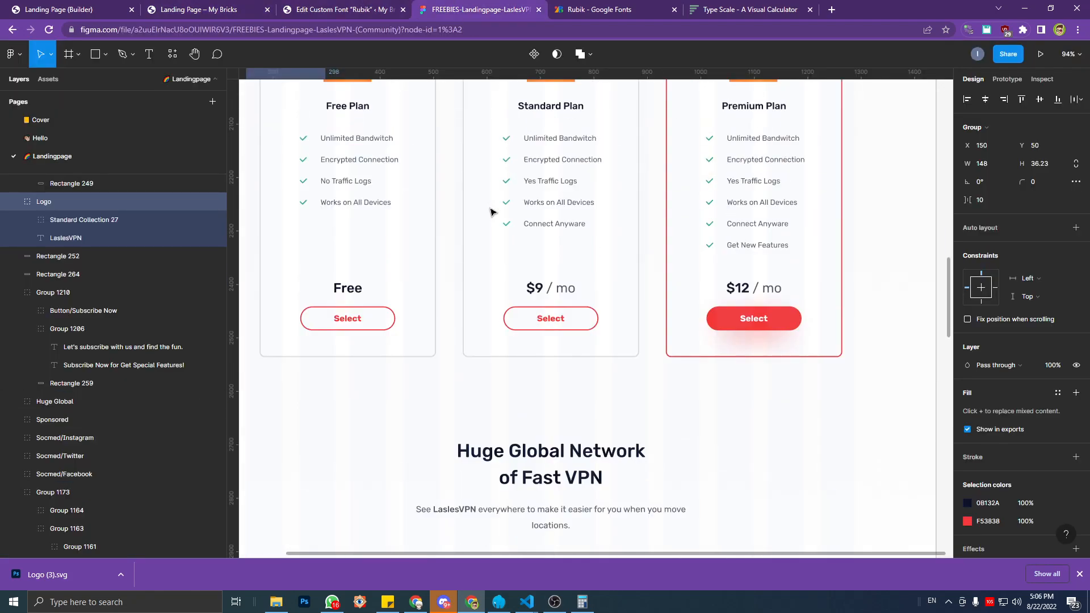
pyautogui.scroll(15, 492, 215)
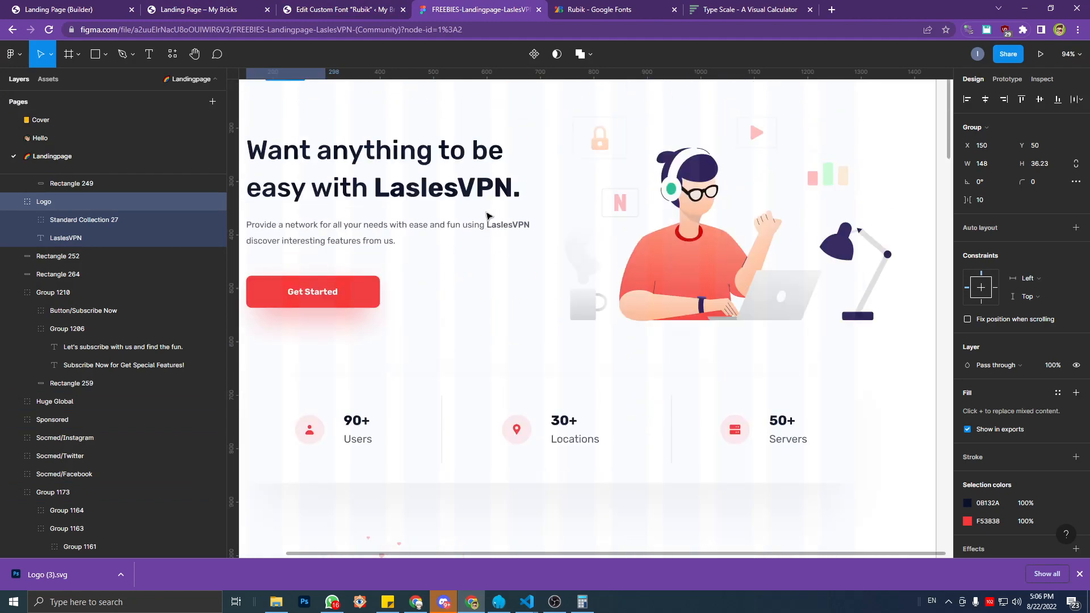
pyautogui.click(339, 190)
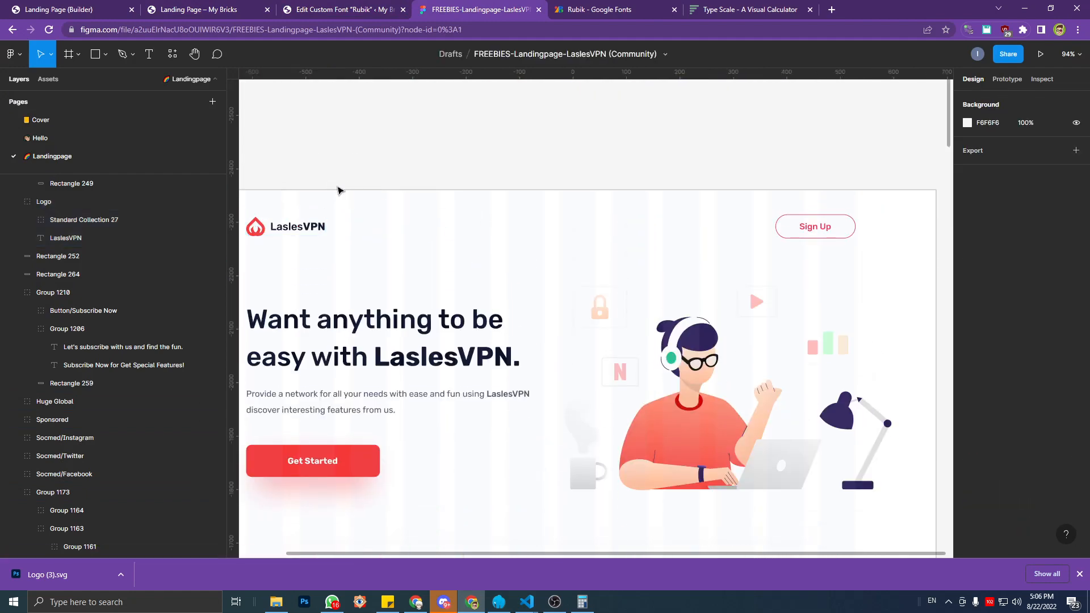
pyautogui.scroll(1, 452, 206)
pyautogui.scroll(-2, 466, 212)
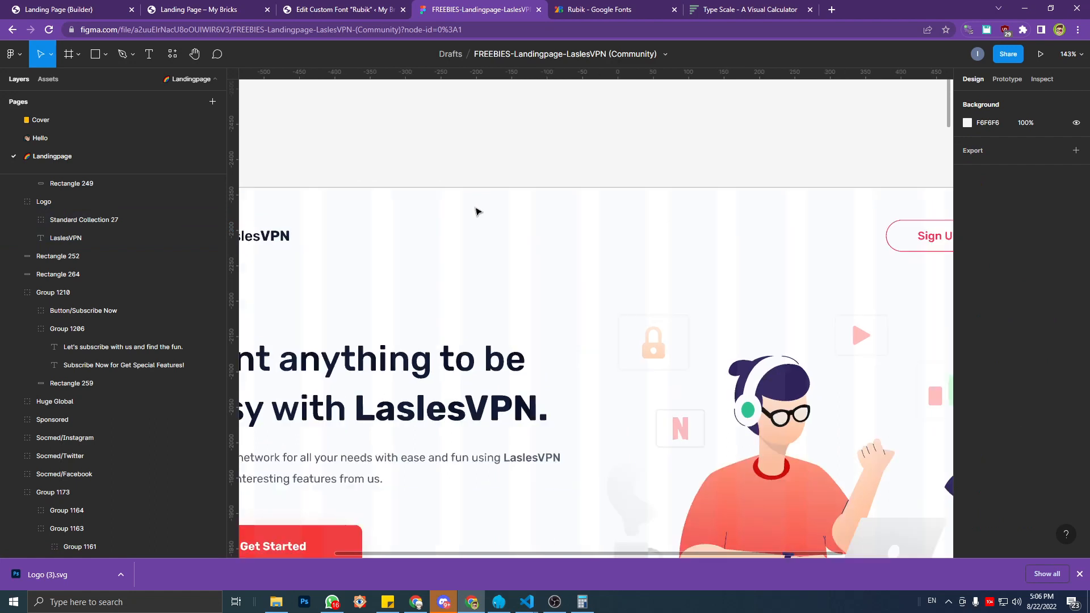
pyautogui.click(215, 5)
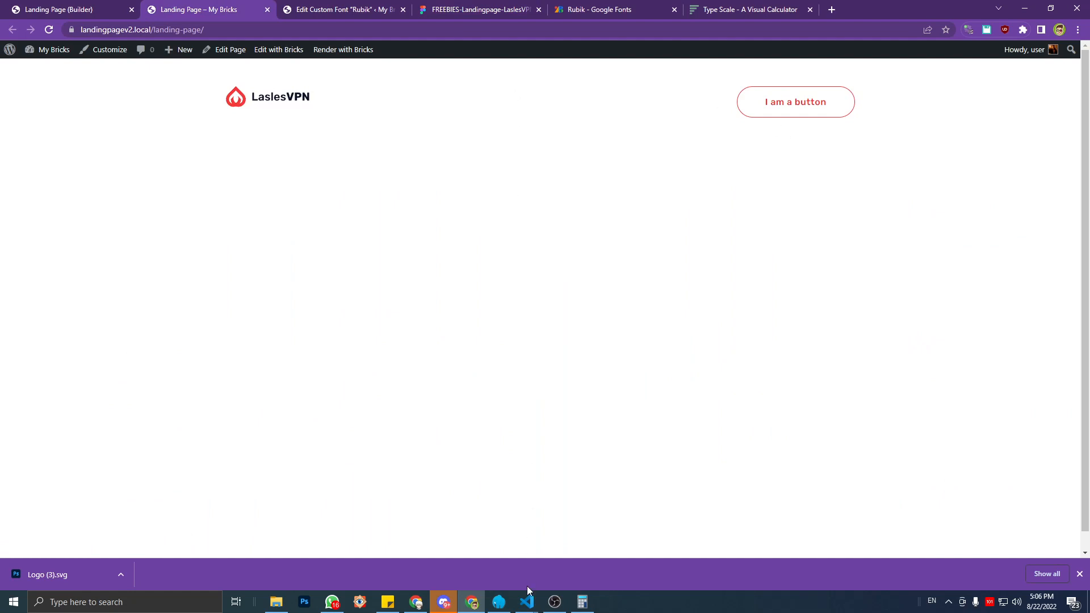
# Switch to style.css in Visual Studio Code, select the --space-m variable name, and return to the browser.
pyautogui.moveTo(527, 601)
pyautogui.click(570, 550)
pyautogui.click(359, 278)
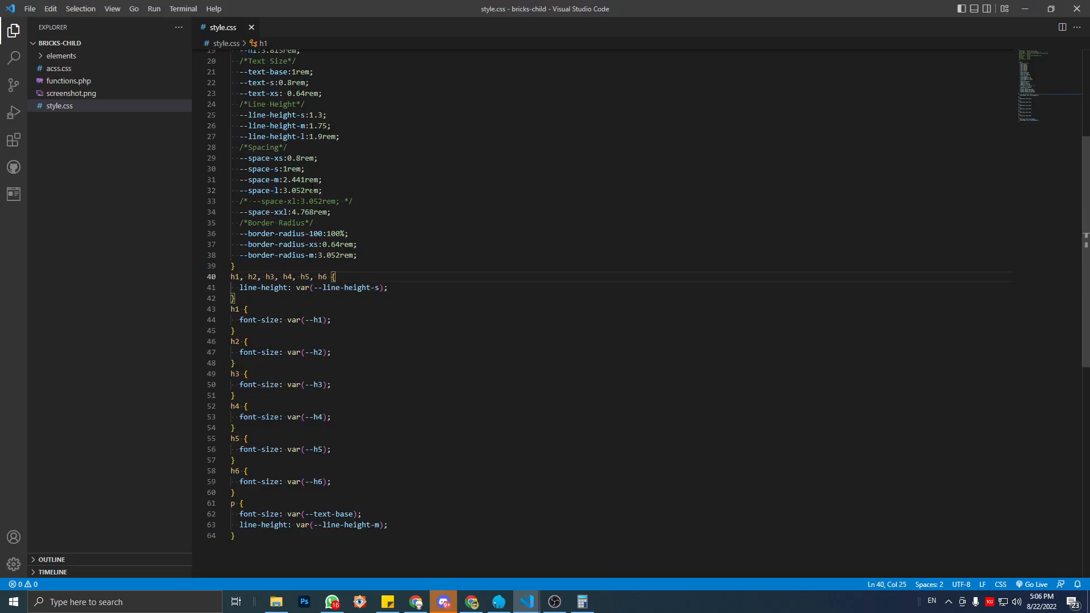
pyautogui.moveTo(239, 181); pyautogui.dragTo(279, 181)
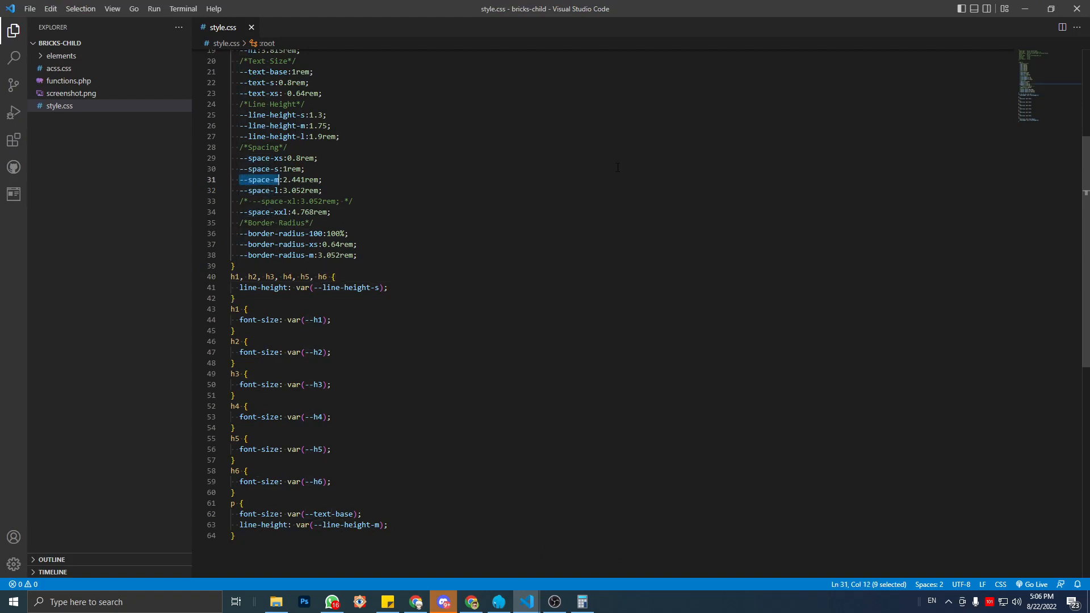
pyautogui.click(1025, 8)
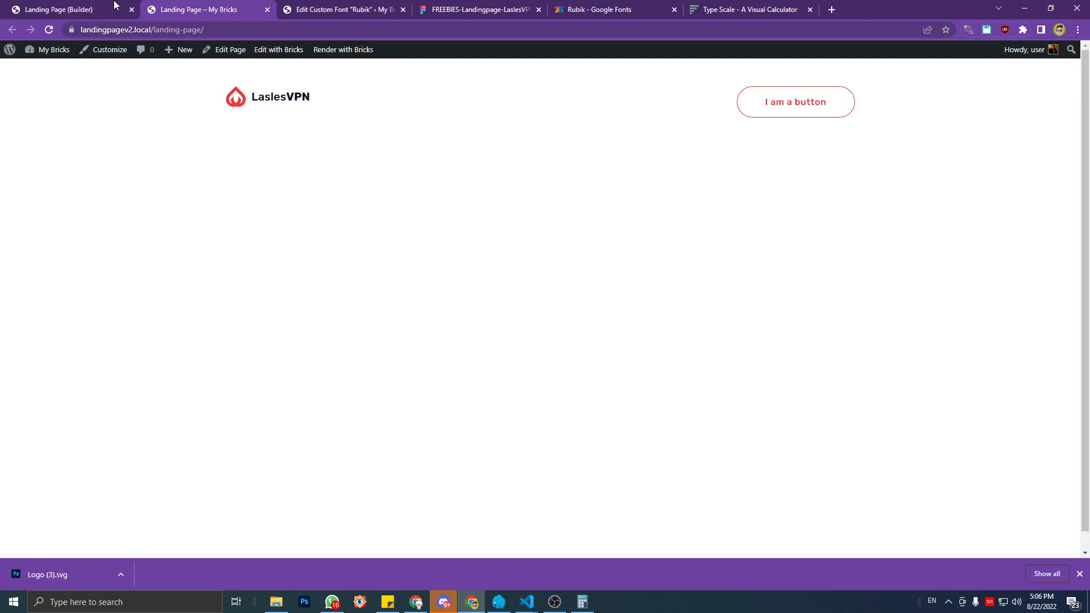
# In the Bricks builder, set the theme style's Section top and bottom padding to var(--space-m).
pyautogui.click(2, 6)
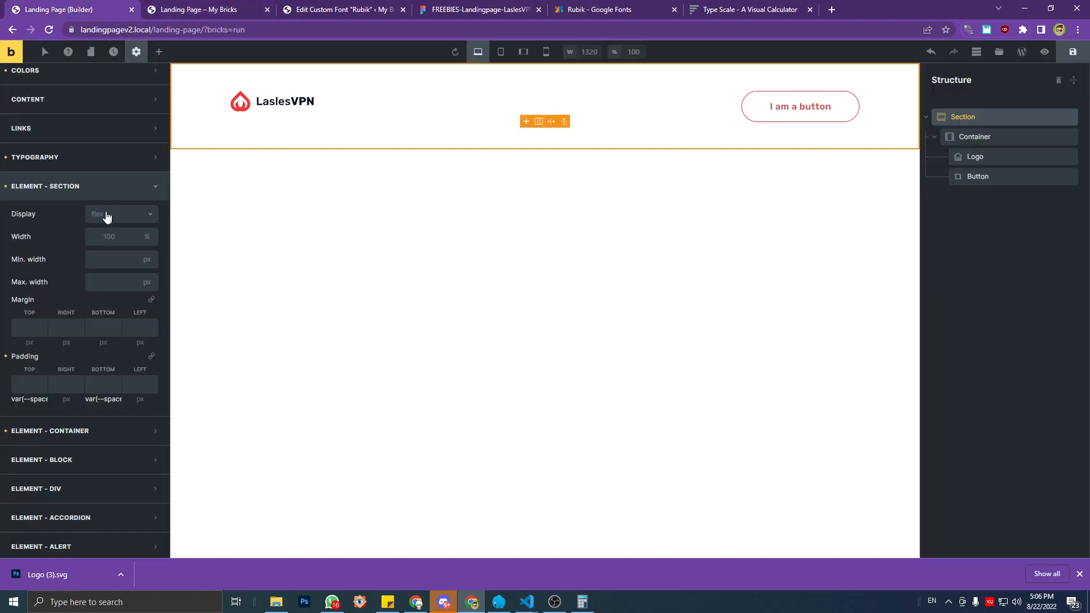
pyautogui.scroll(-2, 86, 300)
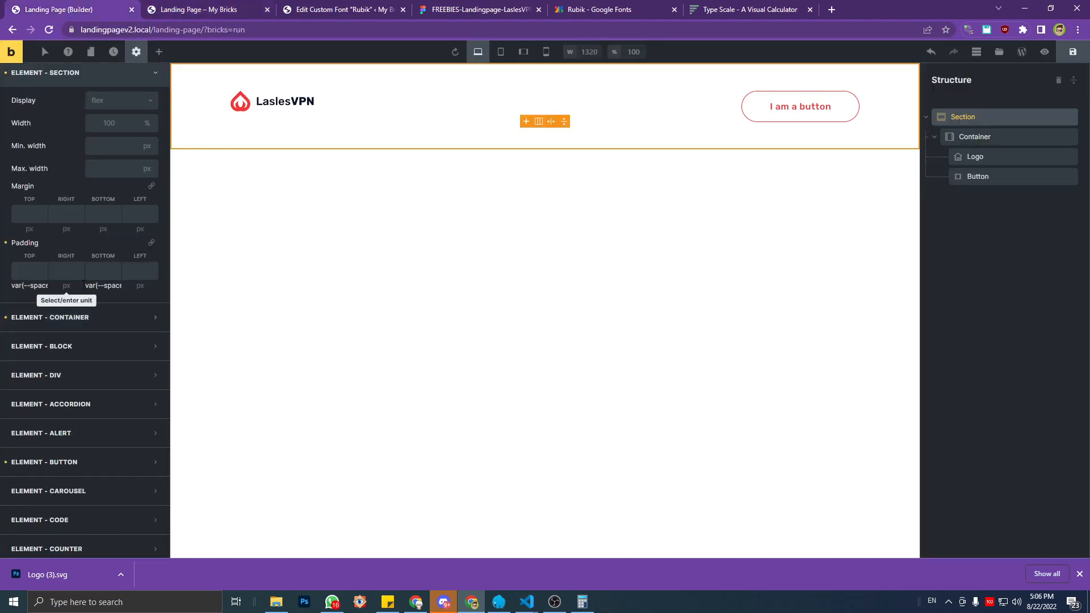
pyautogui.click(24, 285)
pyautogui.write('va')
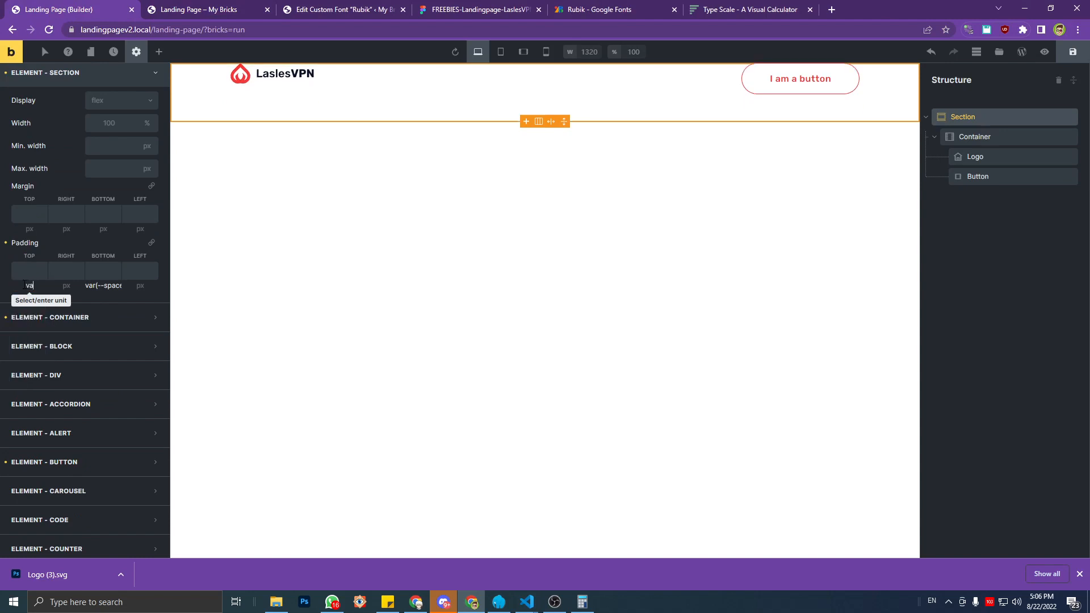
pyautogui.write('r(--space-m)')
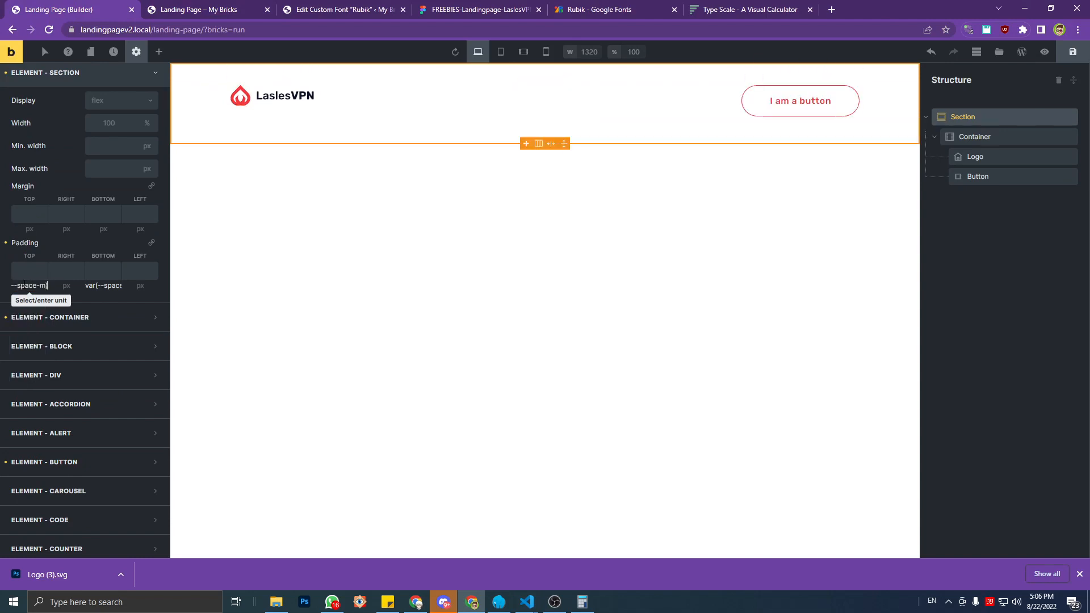
pyautogui.hotkey('ctrl', 'a')
pyautogui.click(91, 285)
pyautogui.hotkey('ctrl', 'v')
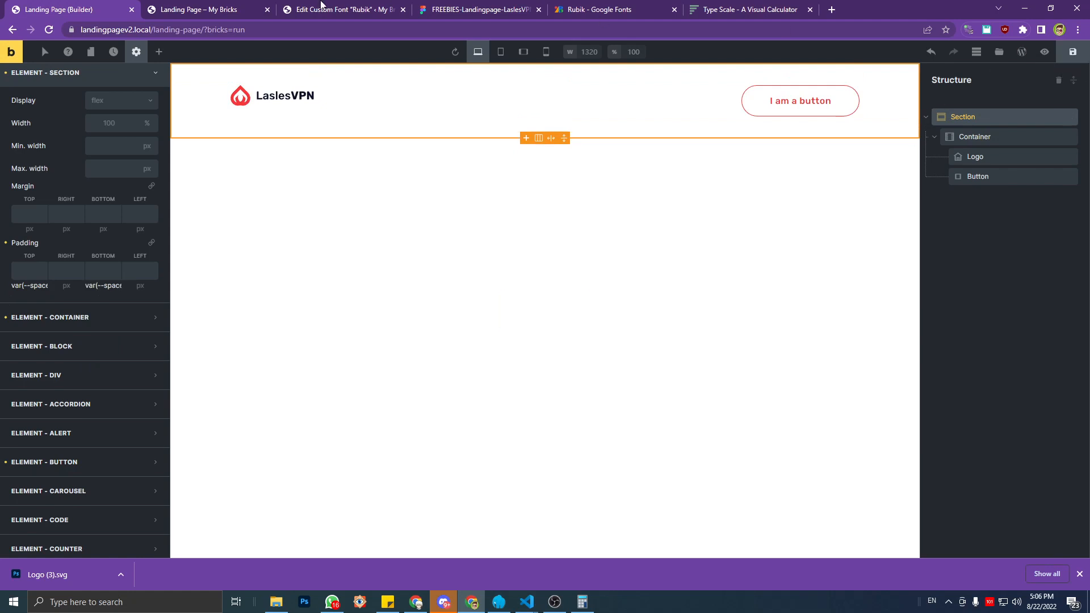
# Compare the header spacing on the live landing page with the top of the Figma landing page frame.
pyautogui.click(250, 4)
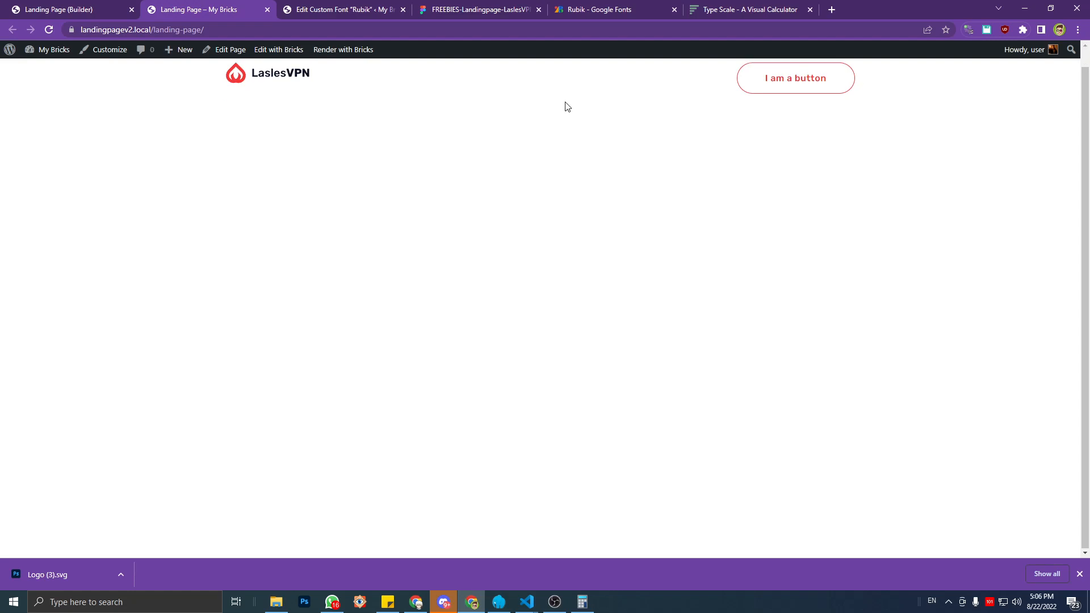
pyautogui.click(335, 7)
pyautogui.click(470, 5)
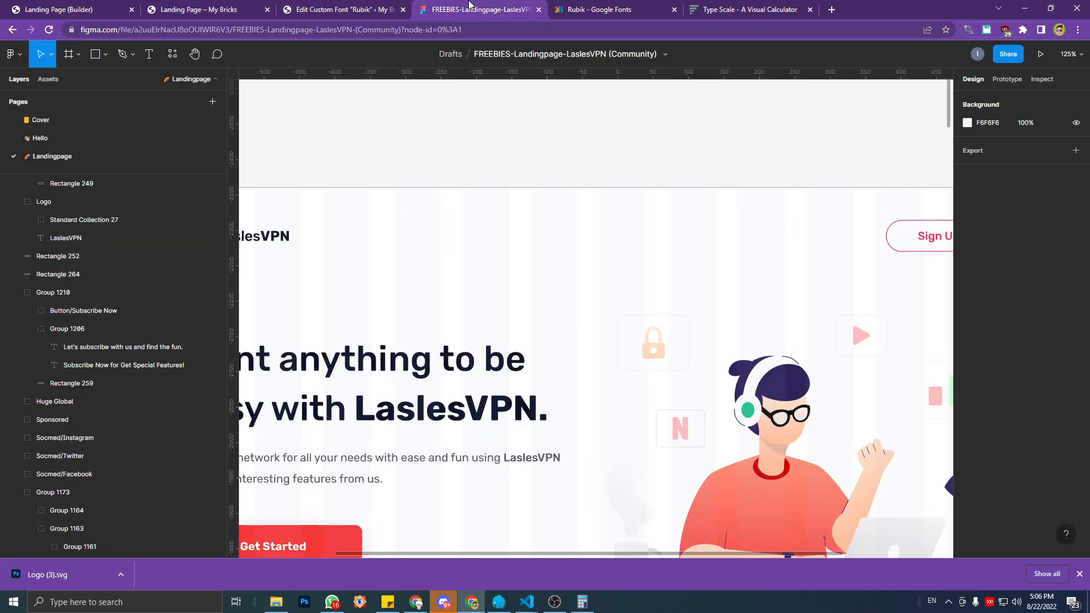
pyautogui.scroll(-5, 609, 195)
pyautogui.scroll(10, 509, 206)
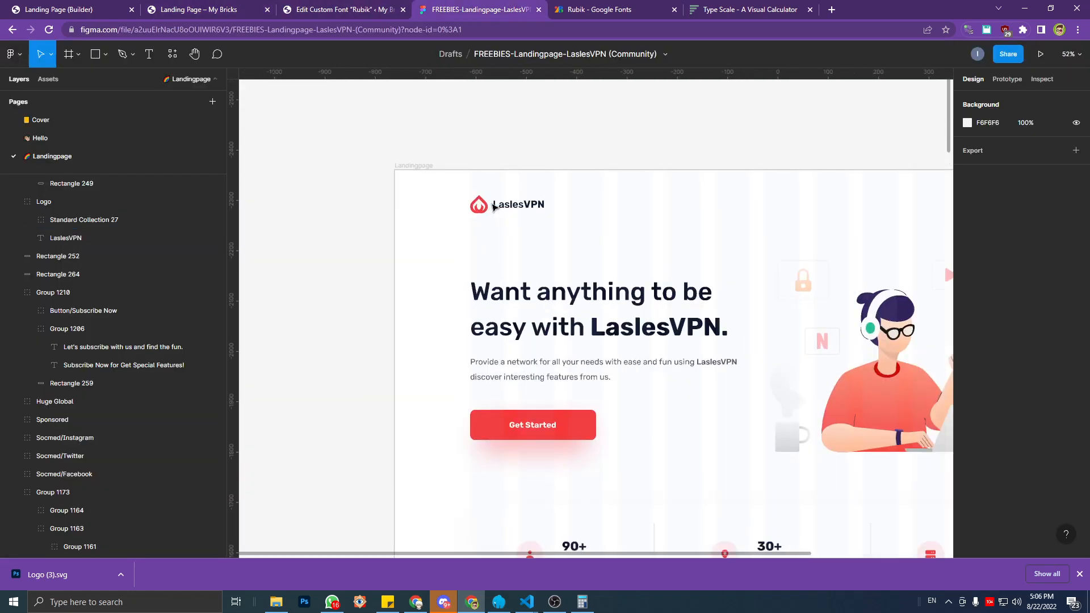
pyautogui.scroll(-6, 705, 208)
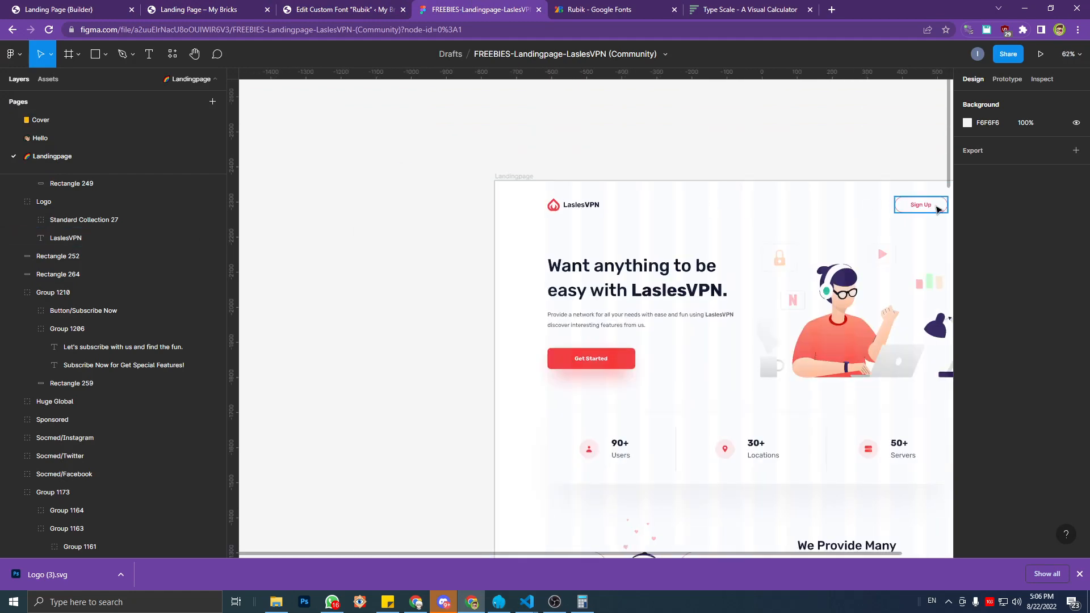
# Inspect the header button's label in Figma and copy its text content, Sign Up.
pyautogui.click(916, 206)
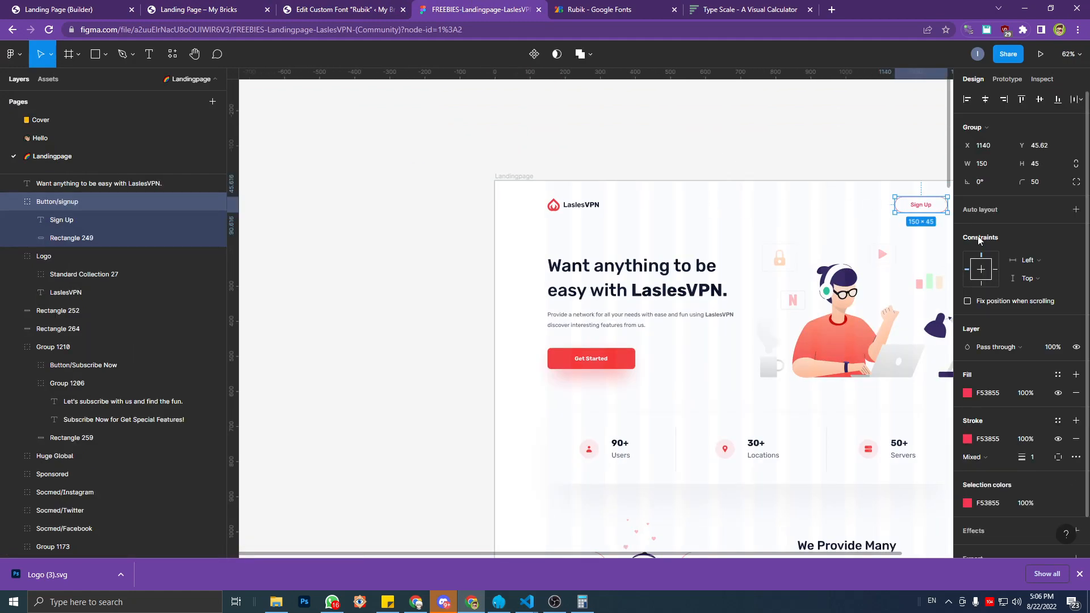
pyautogui.doubleClick(920, 206)
pyautogui.click(1039, 80)
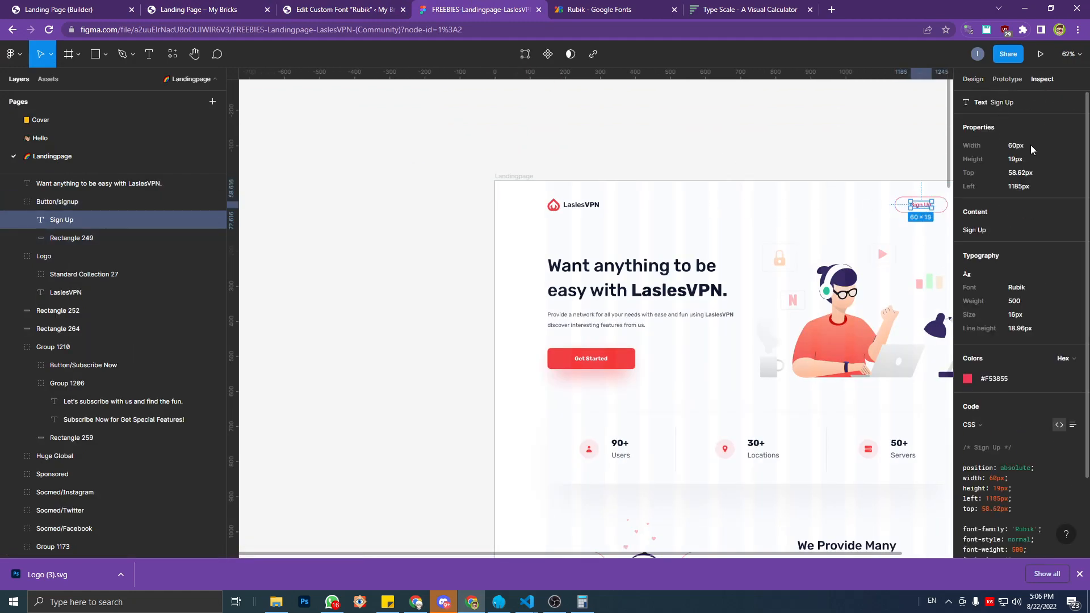
pyautogui.click(997, 230)
# Change the header button's text to Sign Up in the Bricks builder and save the page.
pyautogui.click(182, 7)
pyautogui.click(51, 7)
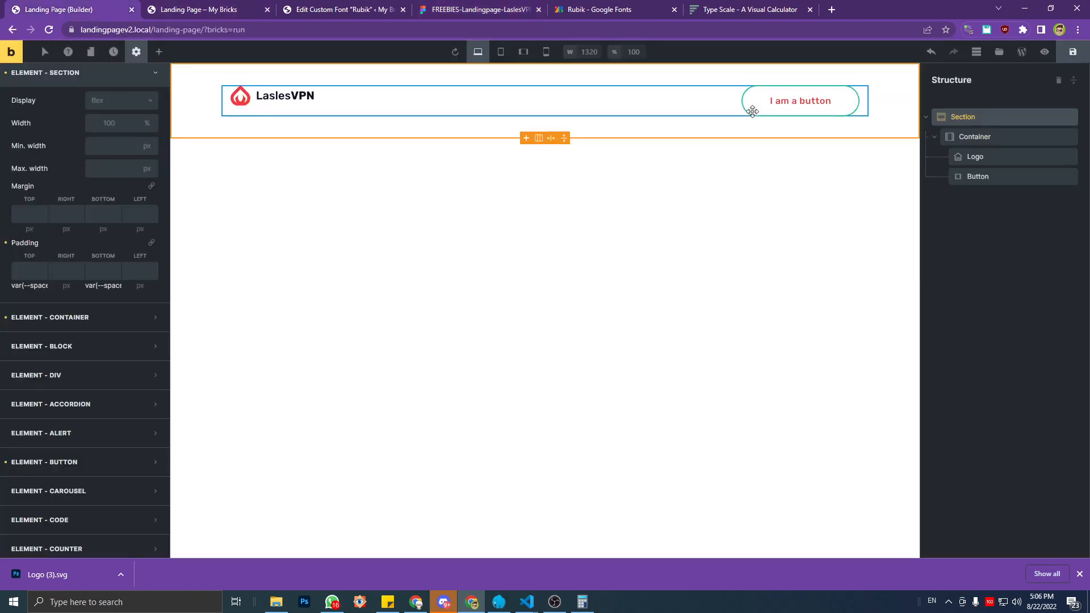
pyautogui.click(775, 100)
pyautogui.moveTo(58, 165); pyautogui.dragTo(9, 166)
pyautogui.hotkey('ctrl', 'v')
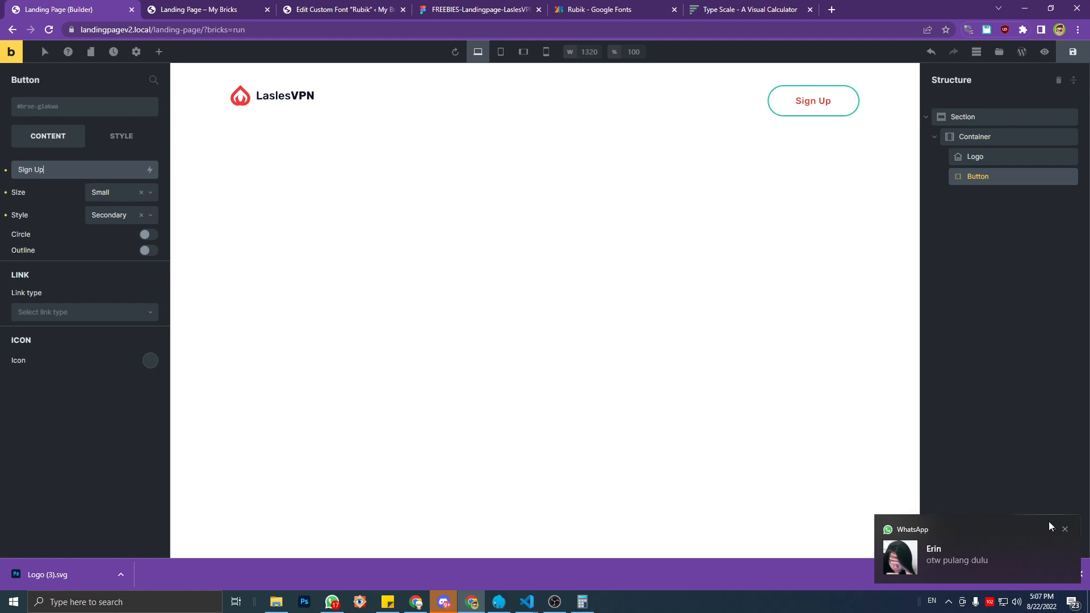
pyautogui.click(1065, 529)
pyautogui.click(1073, 51)
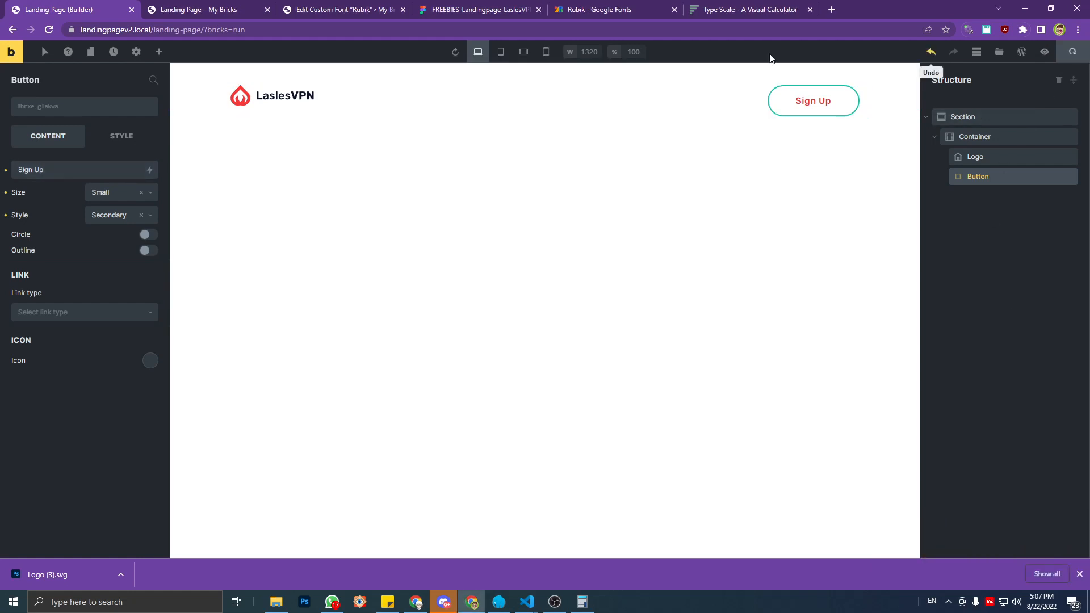
# Check the Sign Up button on the live landing page and compare the header with the Figma design.
pyautogui.click(210, 7)
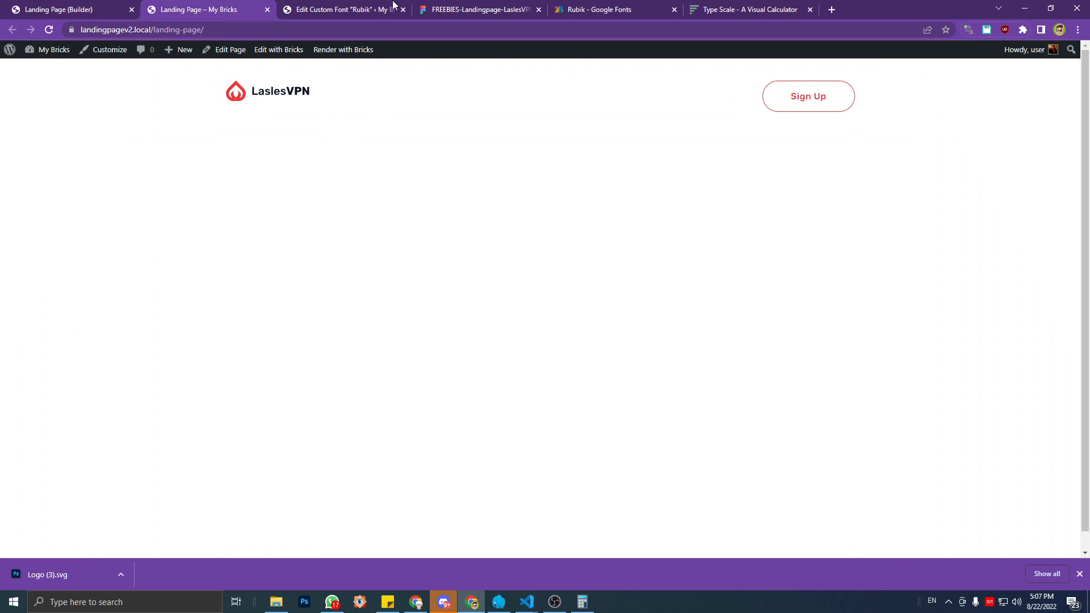
pyautogui.click(394, 5)
pyautogui.click(446, 5)
pyautogui.click(359, 5)
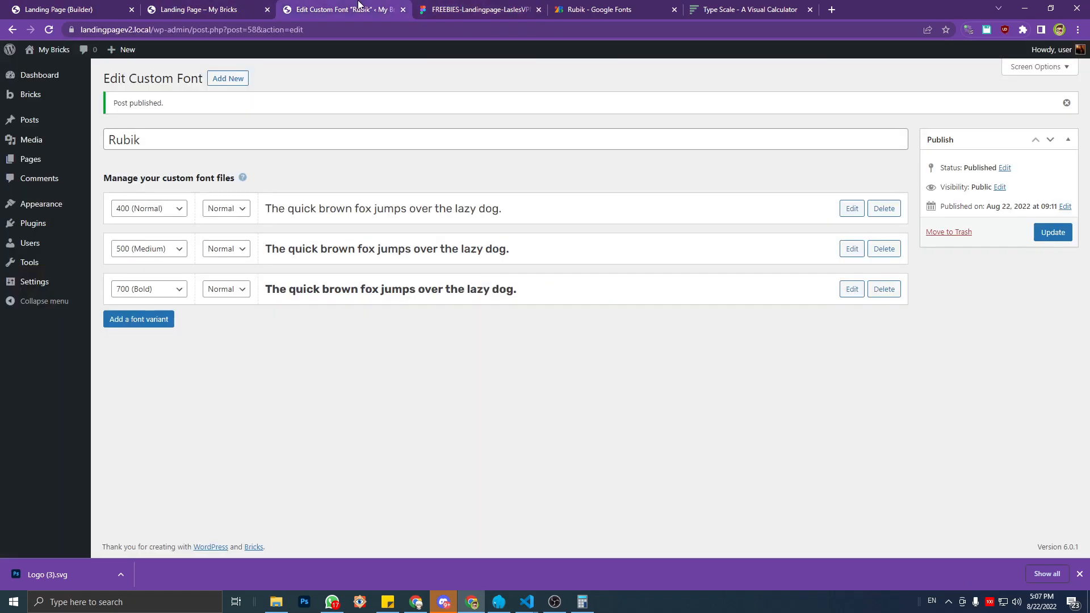
pyautogui.click(186, 5)
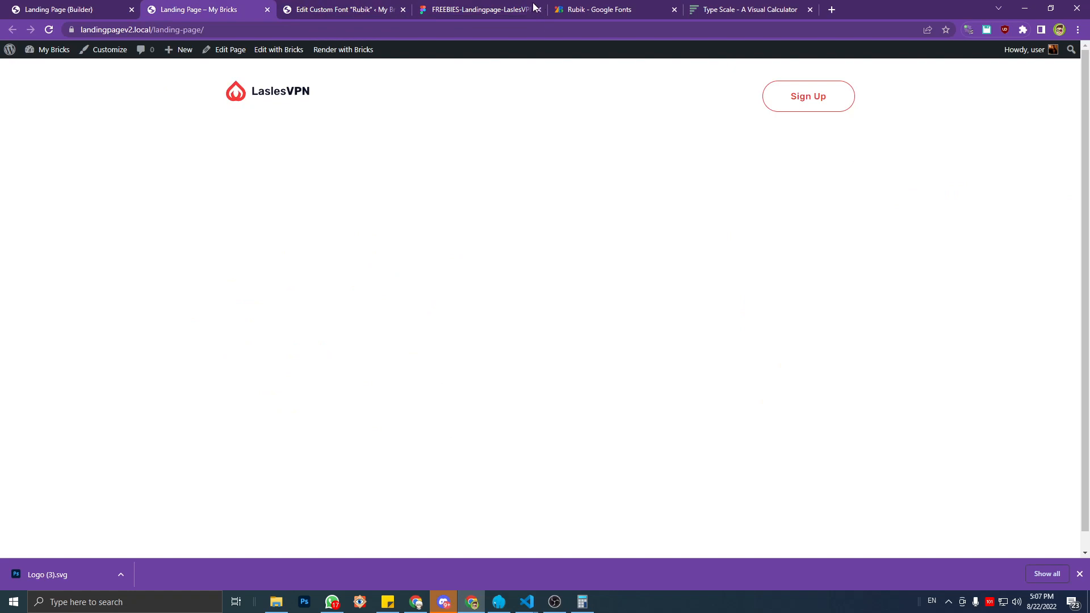
pyautogui.click(516, 5)
pyautogui.scroll(-2, 416, 222)
pyautogui.scroll(3, 601, 247)
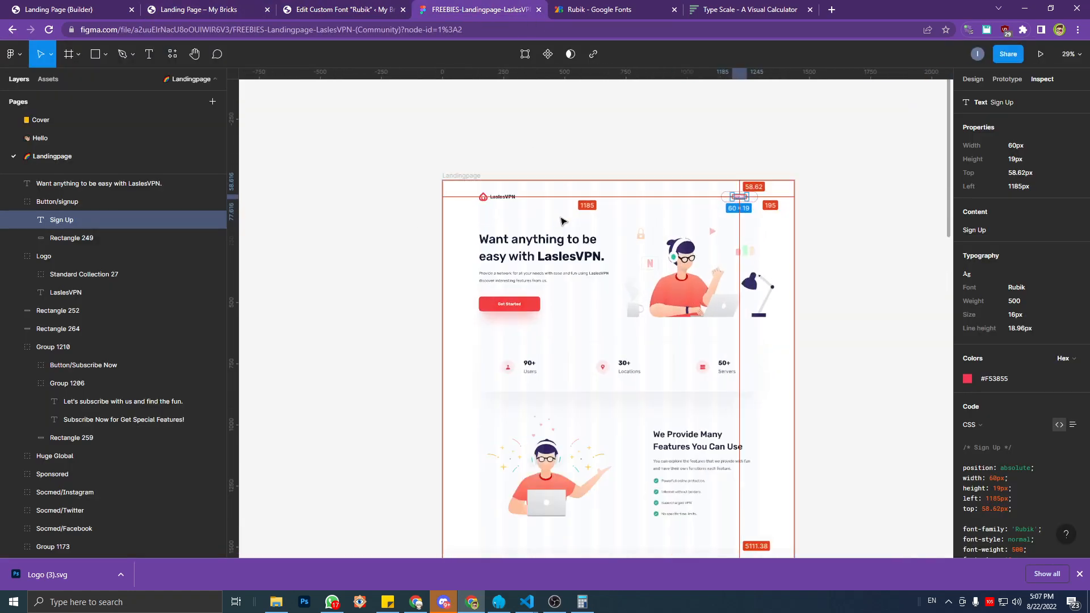
# Add a new section below the header section in the Bricks builder and select its container.
pyautogui.click(99, 6)
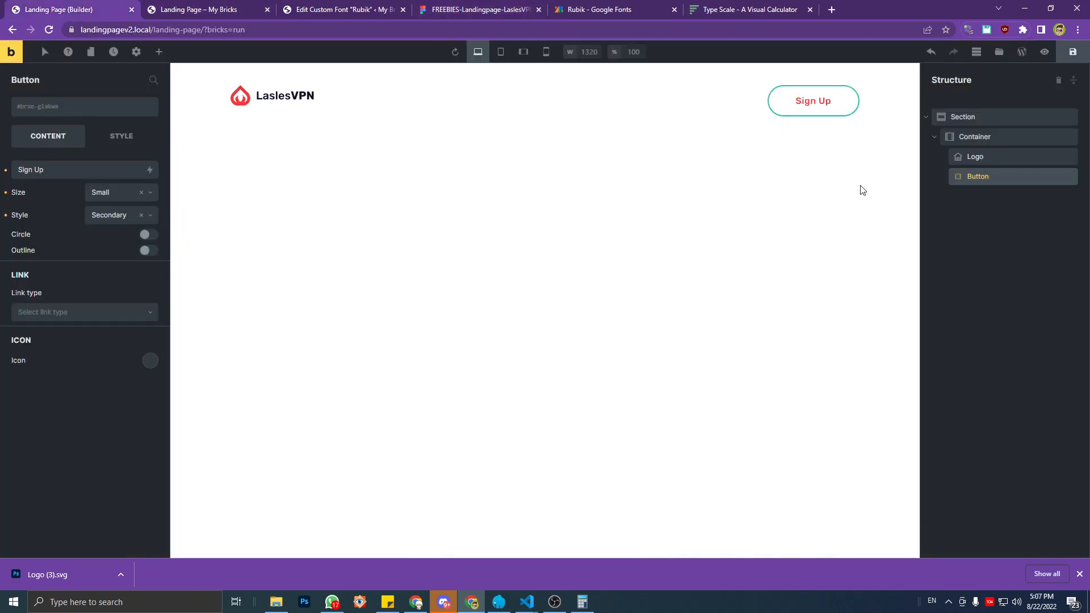
pyautogui.click(972, 247)
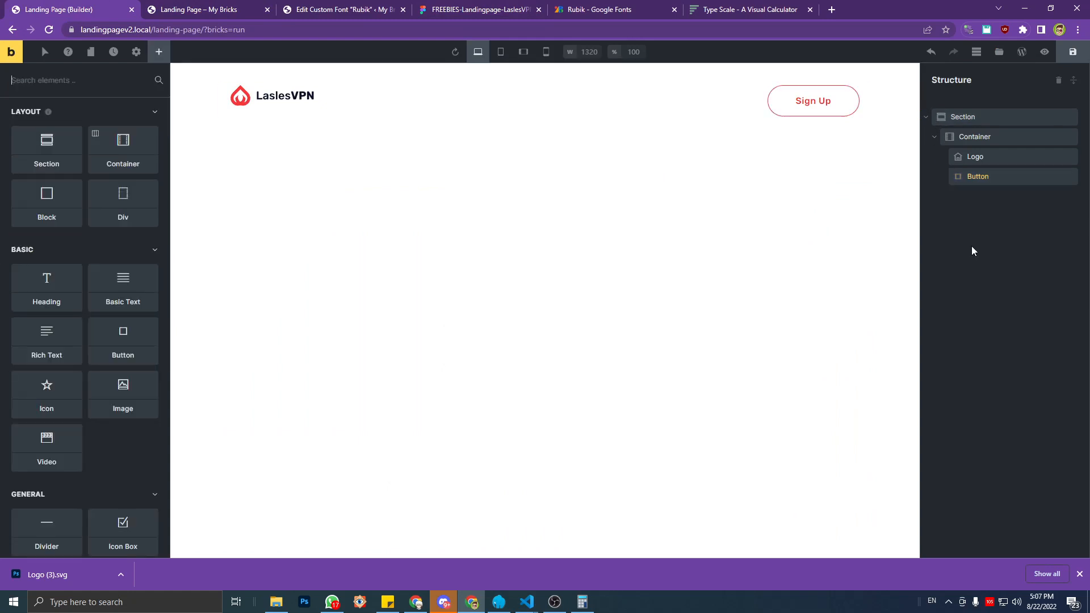
pyautogui.click(78, 159)
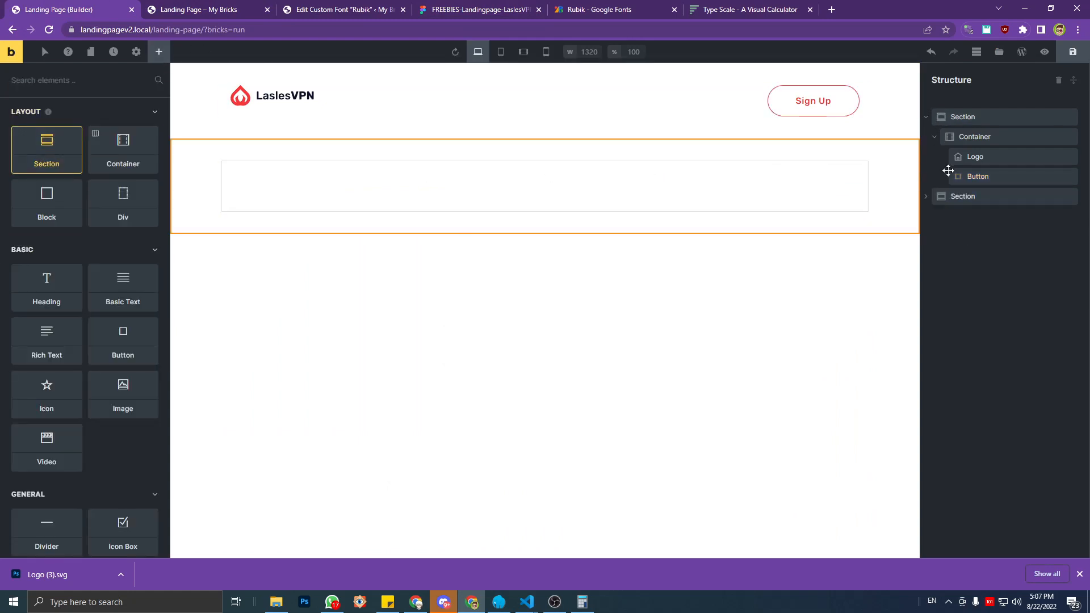
pyautogui.click(928, 197)
pyautogui.click(972, 215)
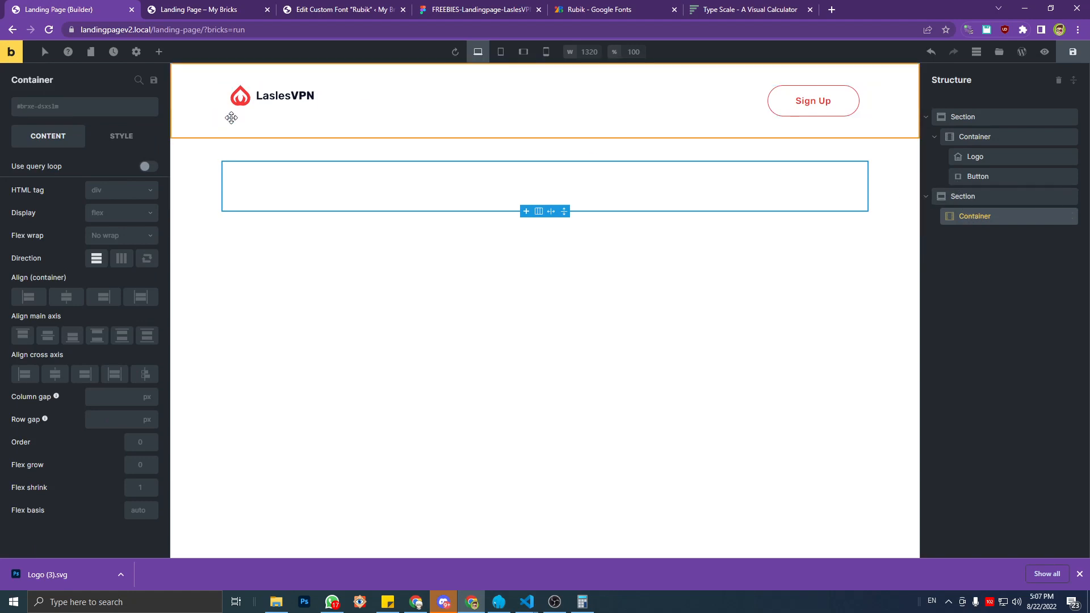
# Inspect the header container's side padding on the live landing page with the developer tools, and return to the builder.
pyautogui.click(190, 9)
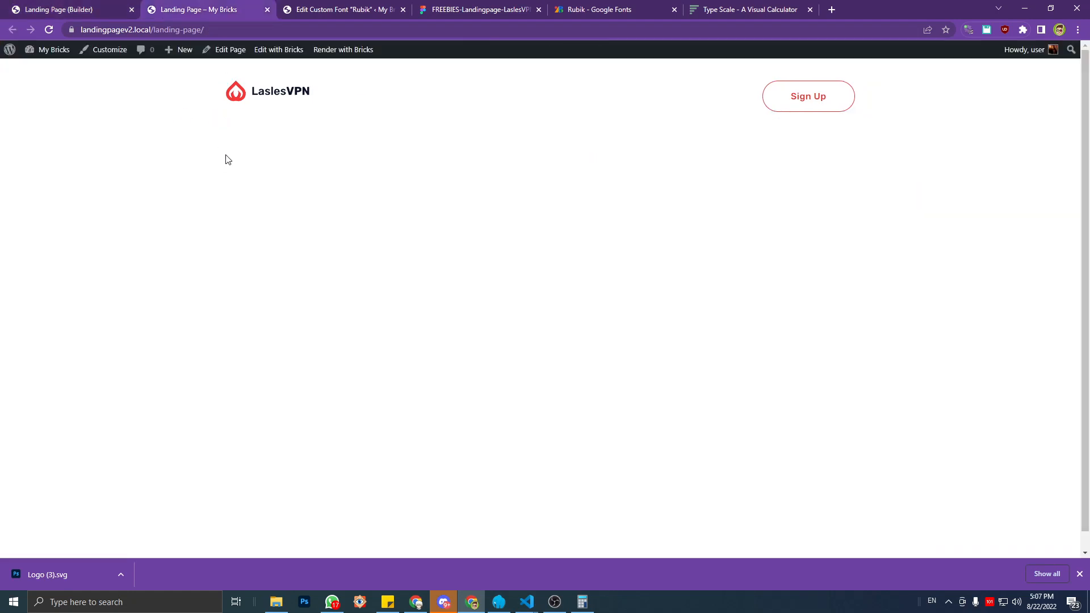
pyautogui.hotkey('ctrl', 'shift', 'c')
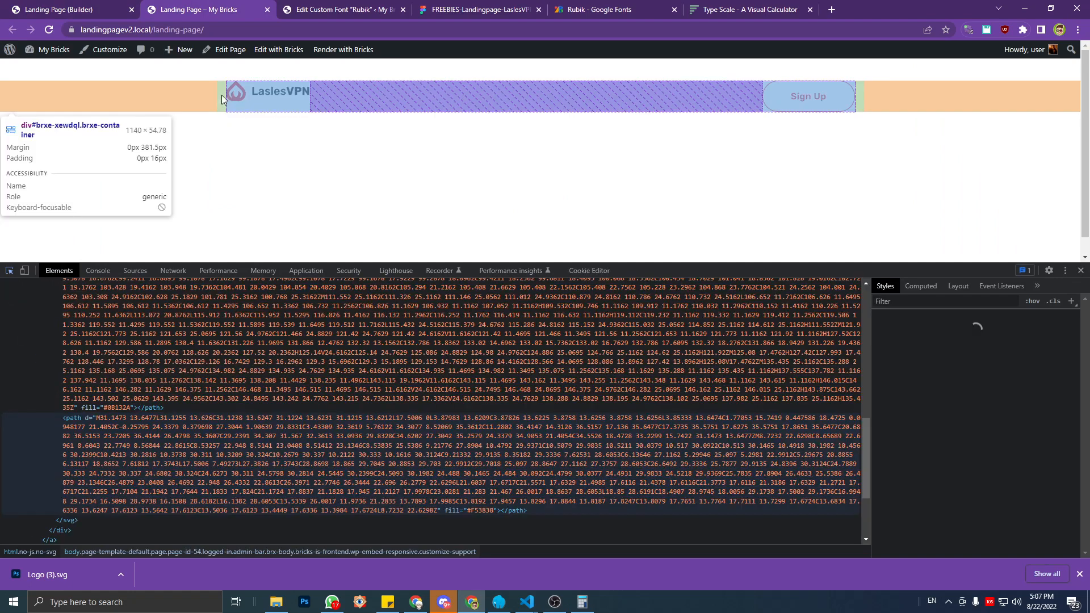
pyautogui.click(221, 95)
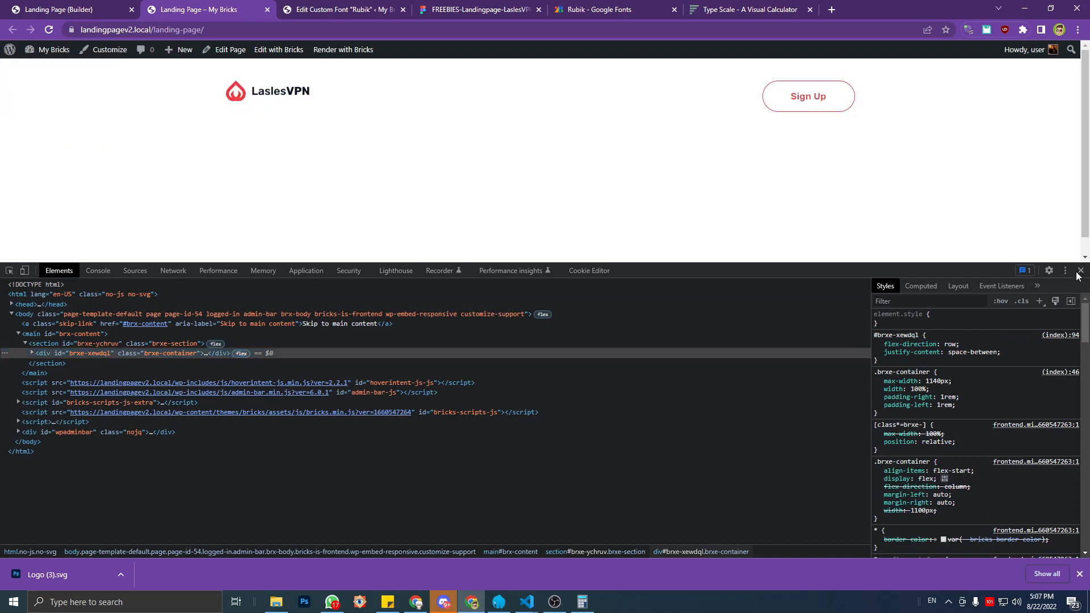
pyautogui.press('F12')
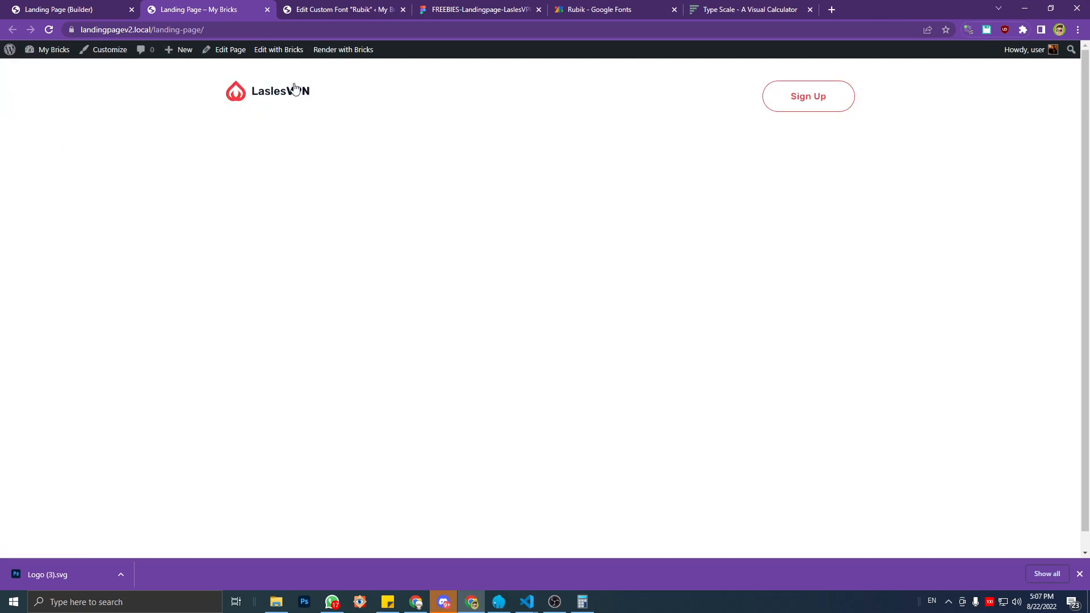
pyautogui.click(125, 5)
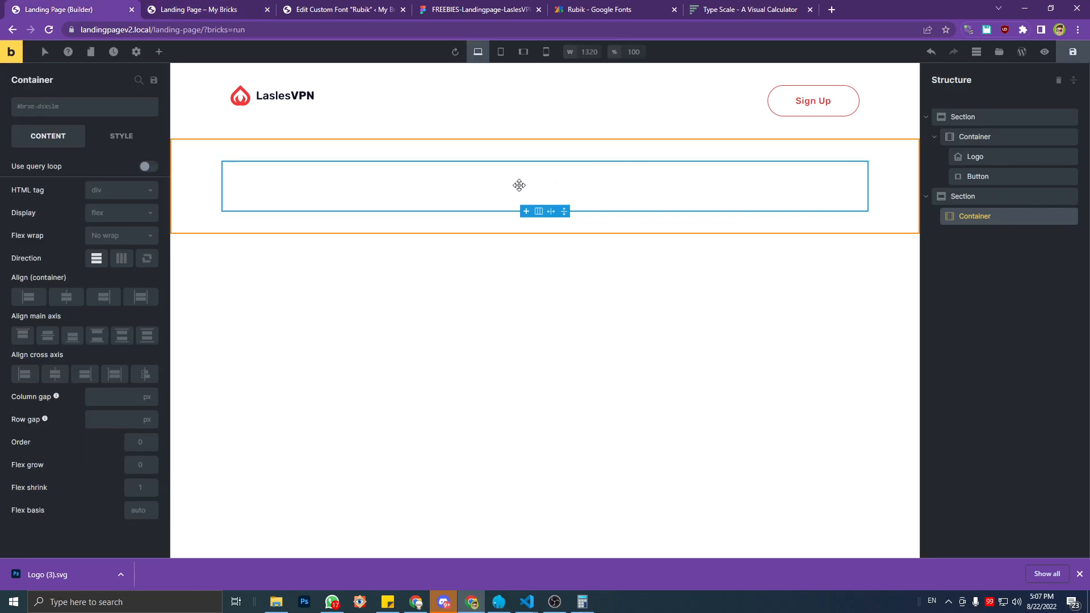
pyautogui.click(159, 52)
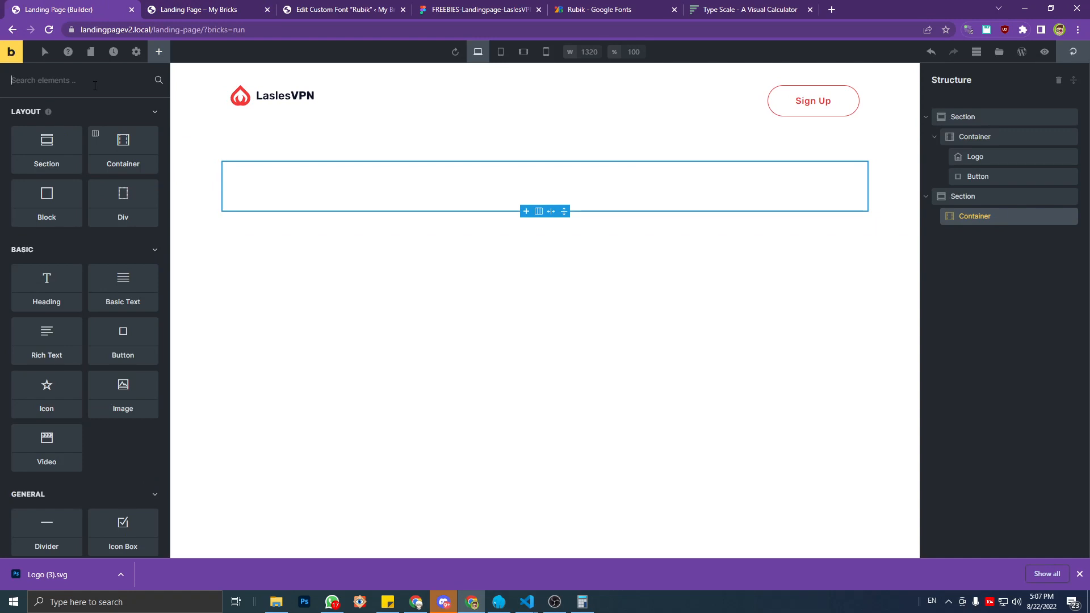
pyautogui.write('blokc')
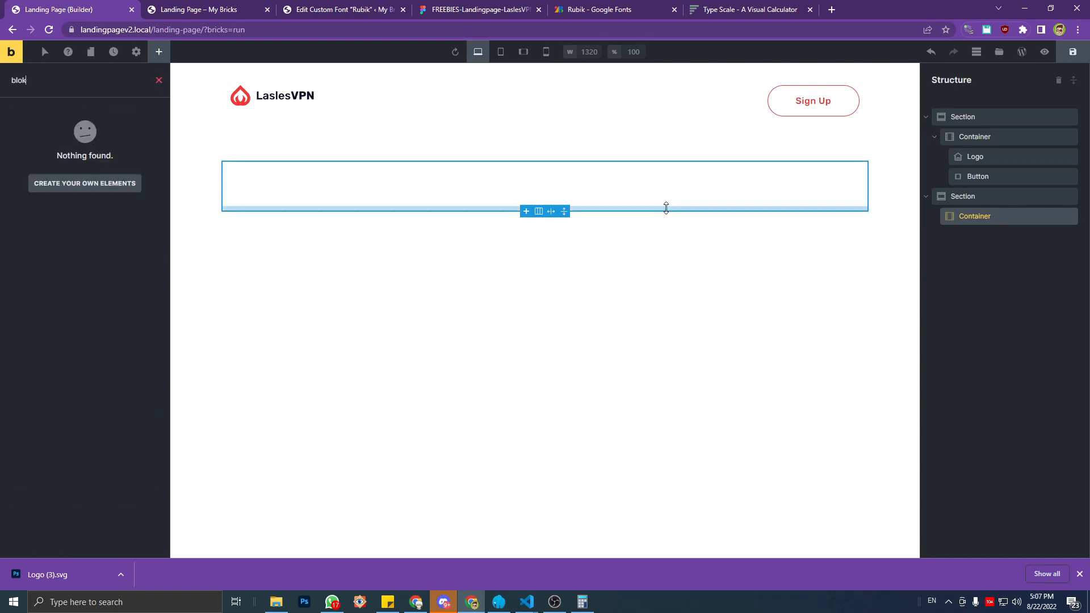
pyautogui.press('BackSpace')
pyautogui.press('BackSpace')
pyautogui.press('BackSpace')
pyautogui.press('BackSpace')
pyautogui.press('BackSpace')
# Insert two blocks into the new section's container and set its direction to horizontal.
pyautogui.rightClick(1010, 215)
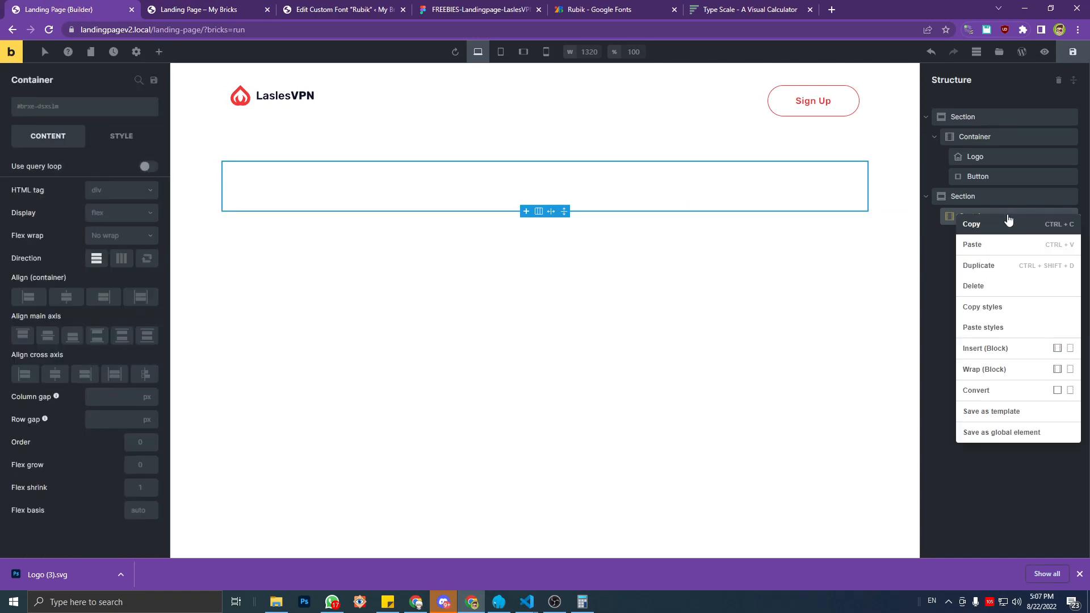
pyautogui.click(1057, 348)
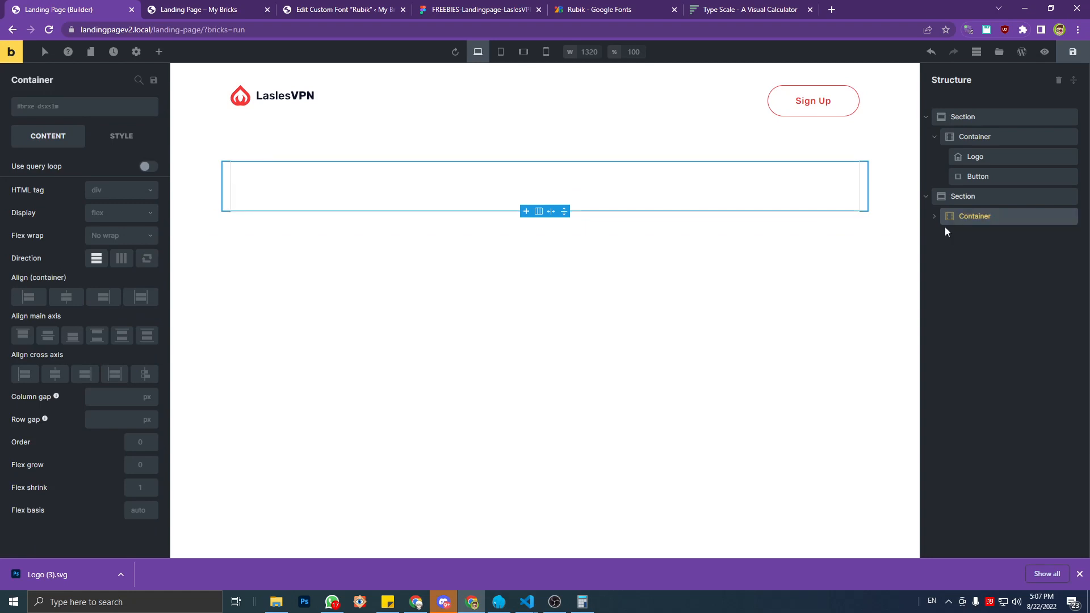
pyautogui.click(935, 217)
pyautogui.rightClick(969, 221)
pyautogui.click(1058, 354)
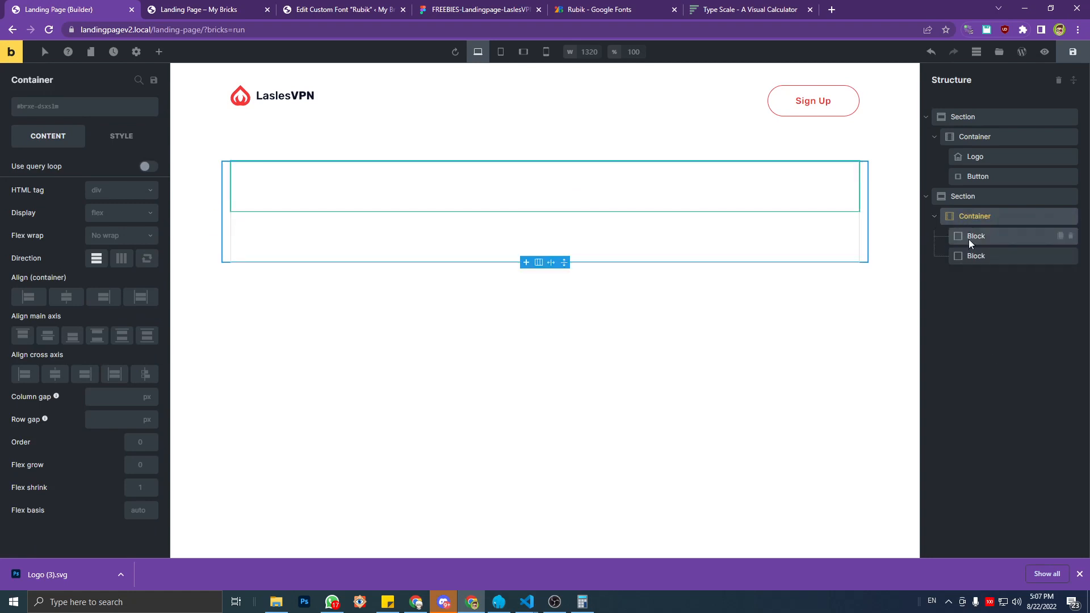
pyautogui.click(118, 259)
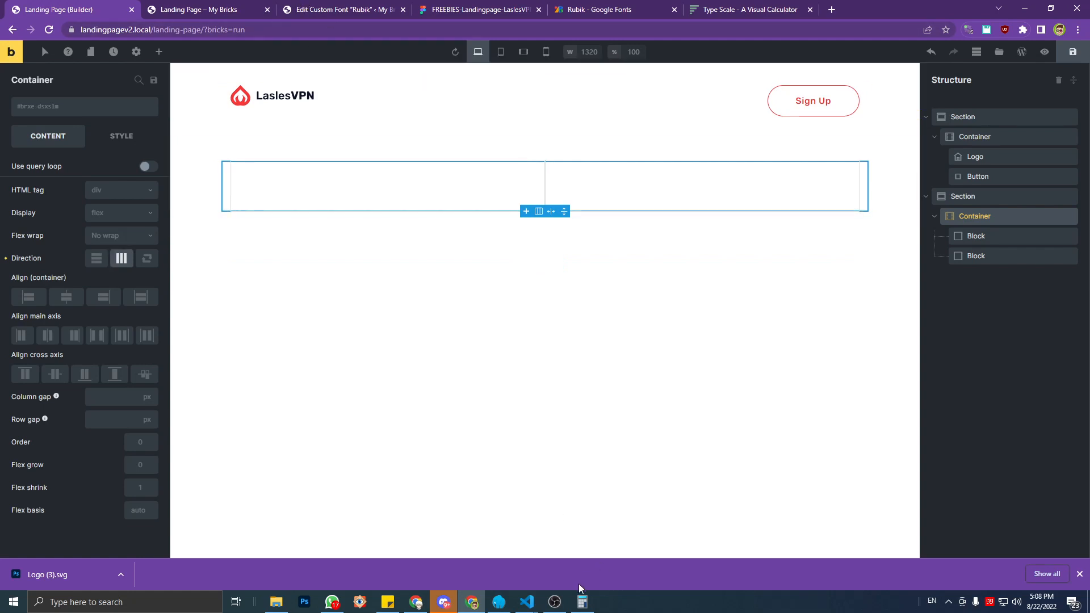
# Review the spacing variables in style.css in Visual Studio Code and copy the variable name --space-m.
pyautogui.click(527, 602)
pyautogui.click(543, 561)
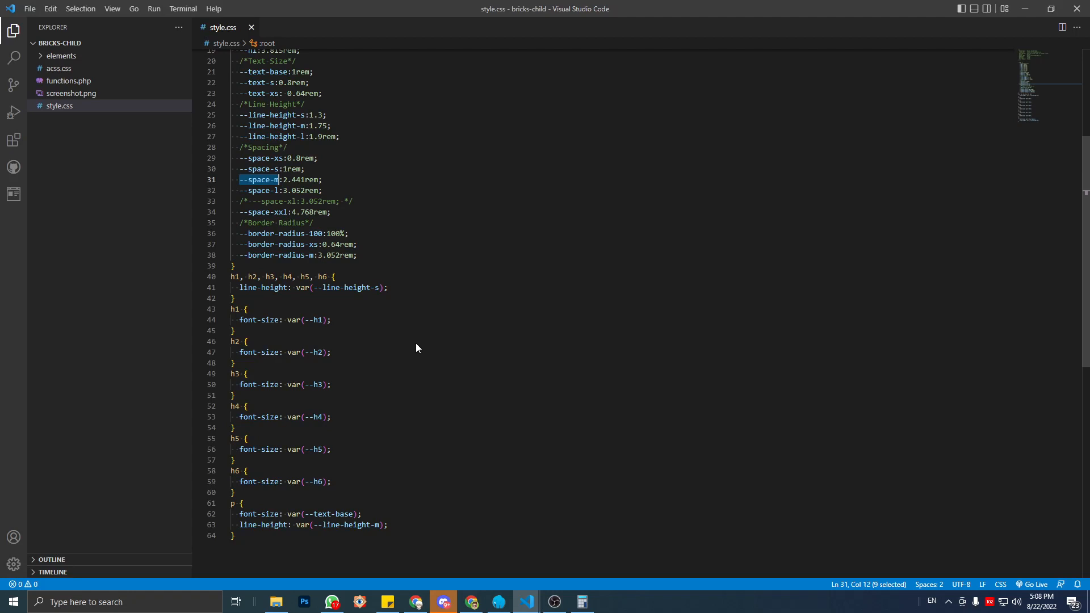
pyautogui.click(374, 302)
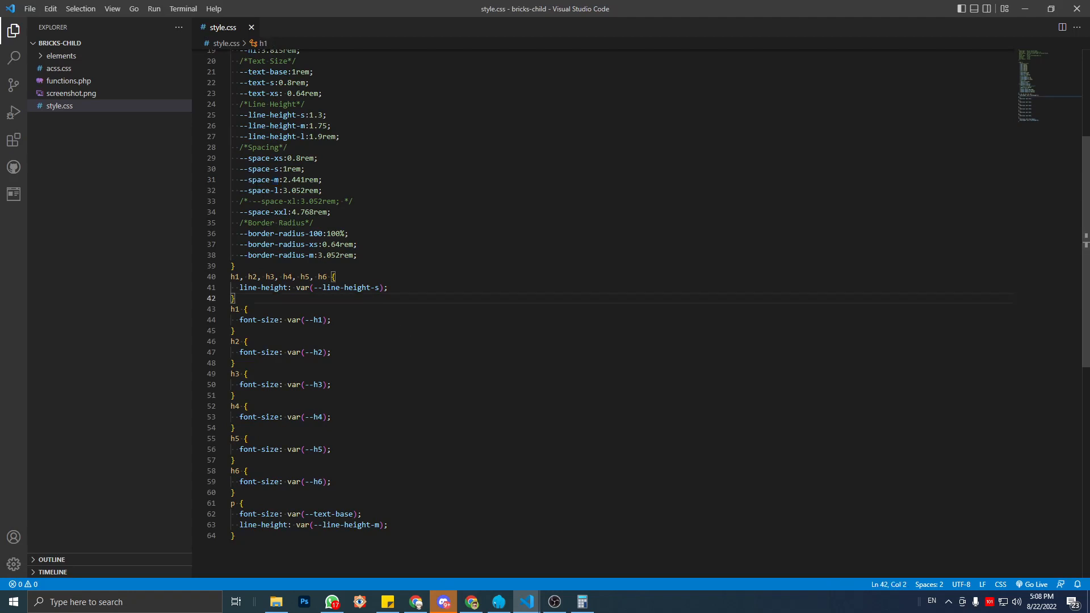
pyautogui.doubleClick(277, 179)
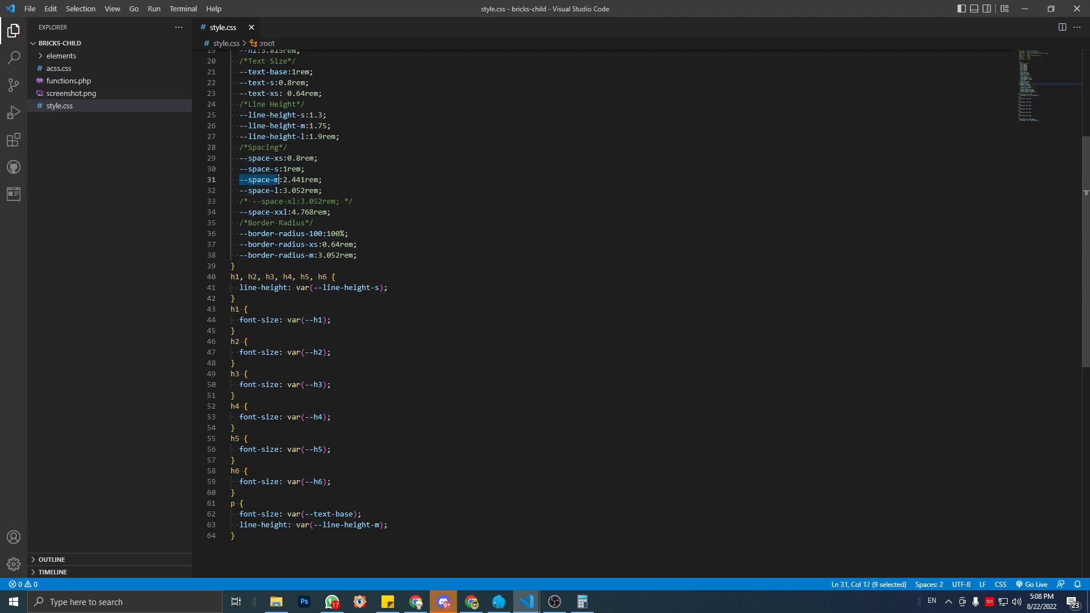
pyautogui.doubleClick(277, 190)
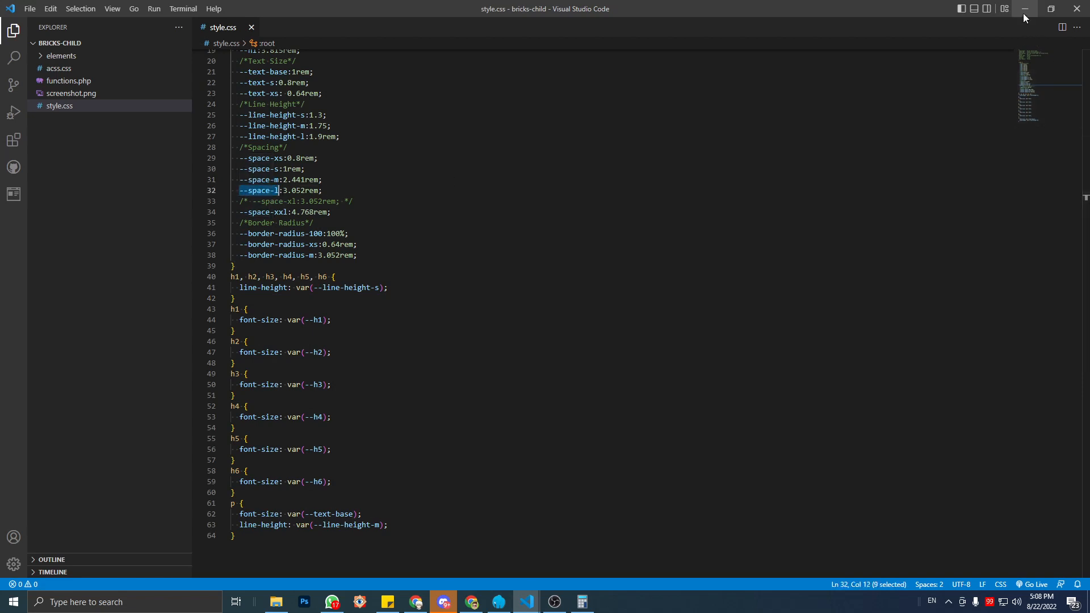
pyautogui.click(284, 191)
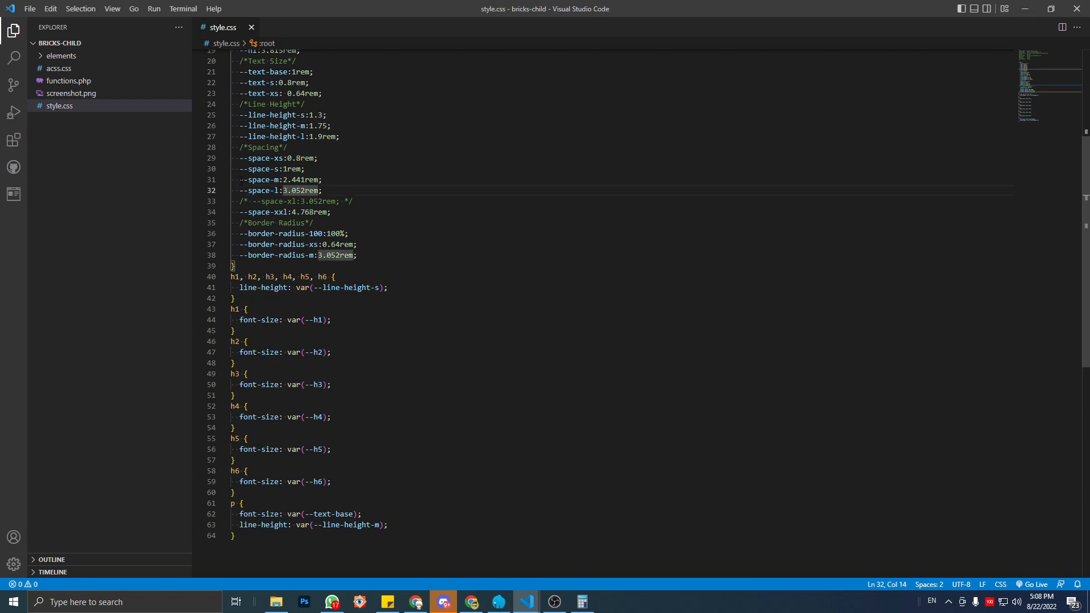
pyautogui.moveTo(240, 180); pyautogui.dragTo(280, 180)
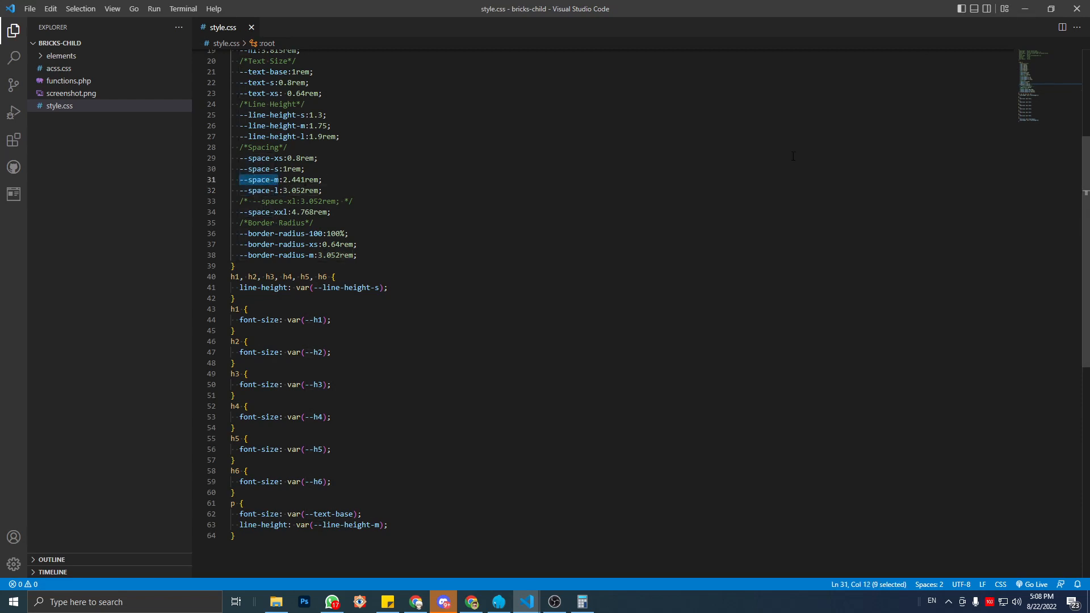
pyautogui.click(1025, 9)
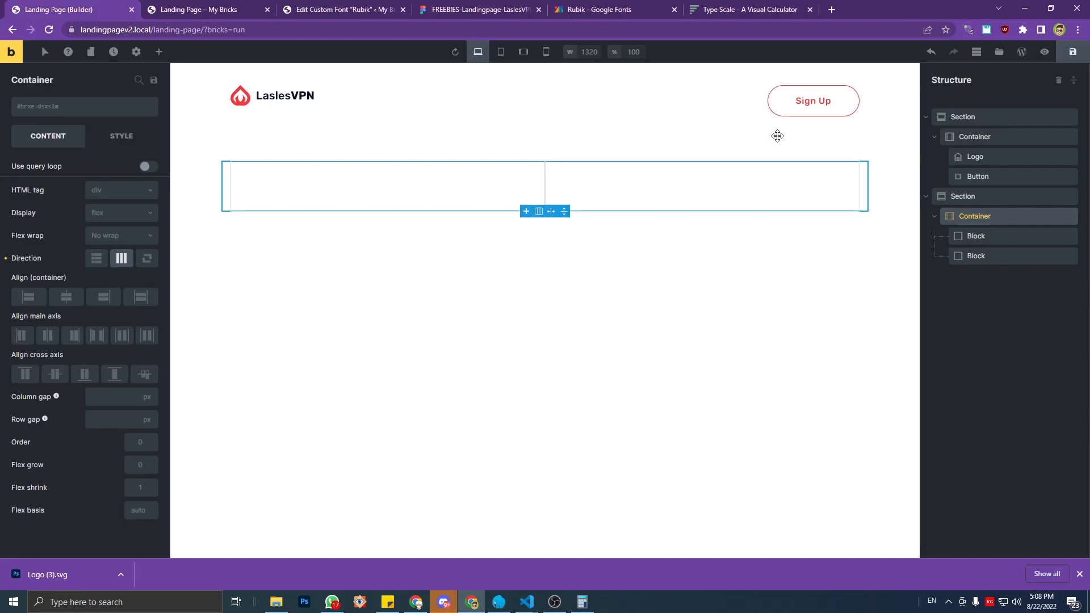
# Set the new container's column gap and row gap to var(--space-m) and save the page.
pyautogui.click(105, 401)
pyautogui.hotkey('ctrl', 'v')
pyautogui.click(104, 420)
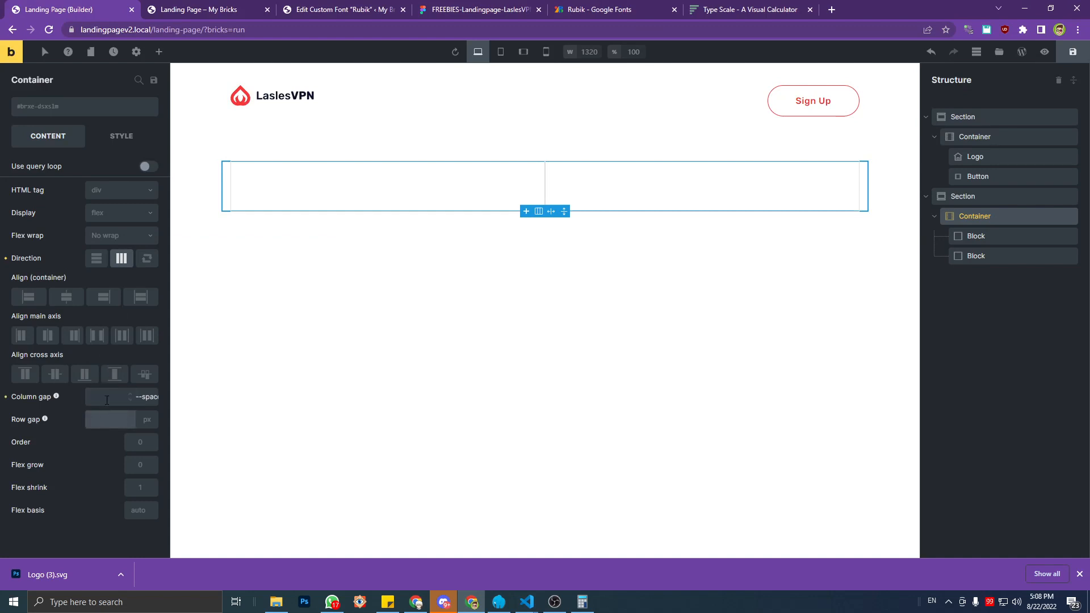
pyautogui.click(107, 399)
pyautogui.write('var(')
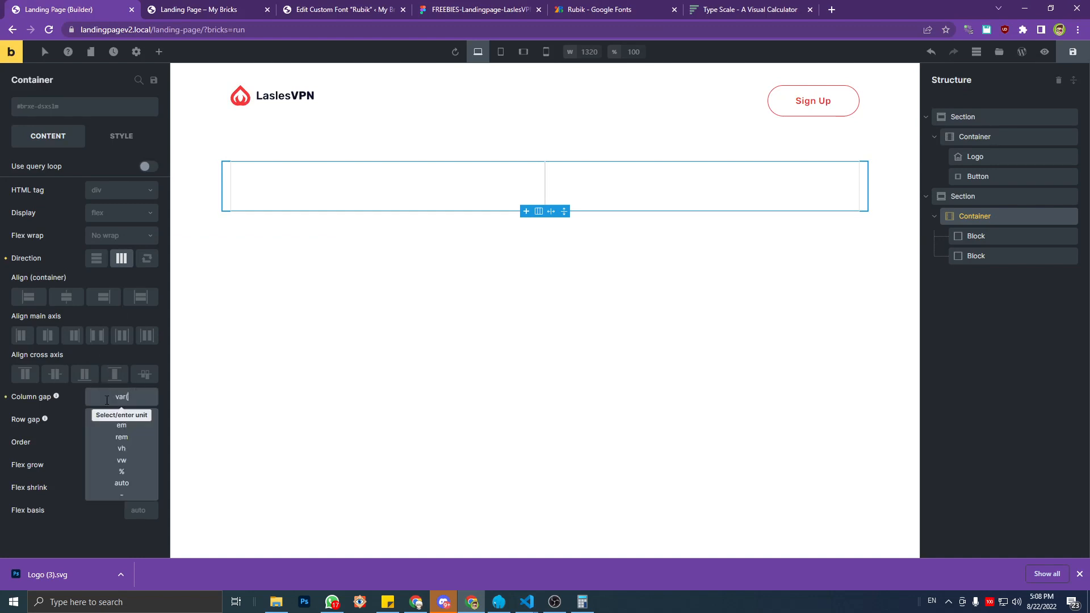
pyautogui.hotkey('ctrl', 'v')
pyautogui.write(')')
pyautogui.hotkey('ctrl', 'a')
pyautogui.hotkey('ctrl', 'c')
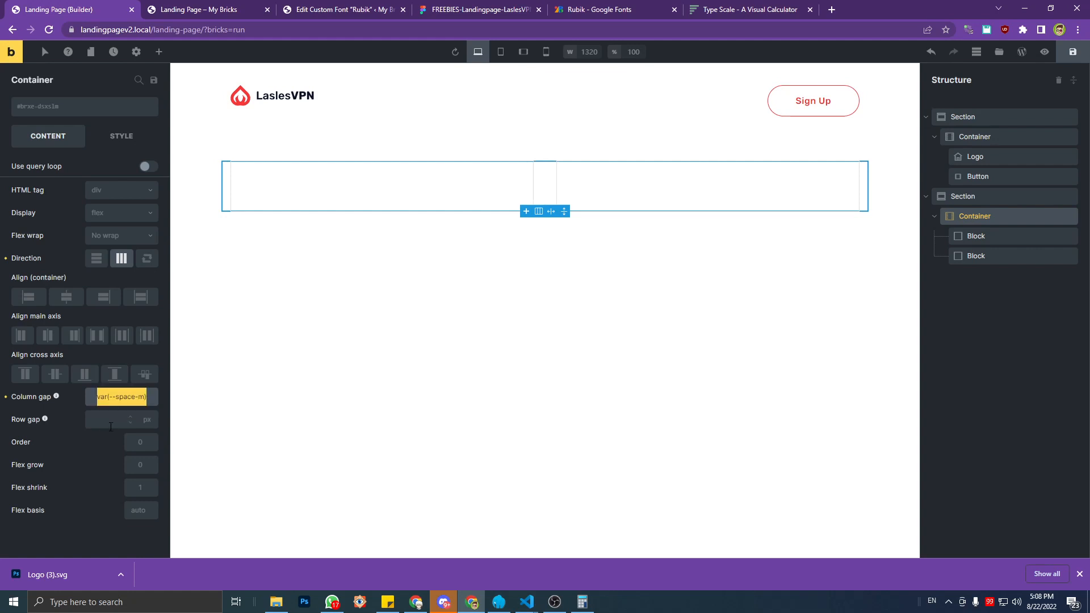
pyautogui.click(107, 420)
pyautogui.hotkey('ctrl', 'v')
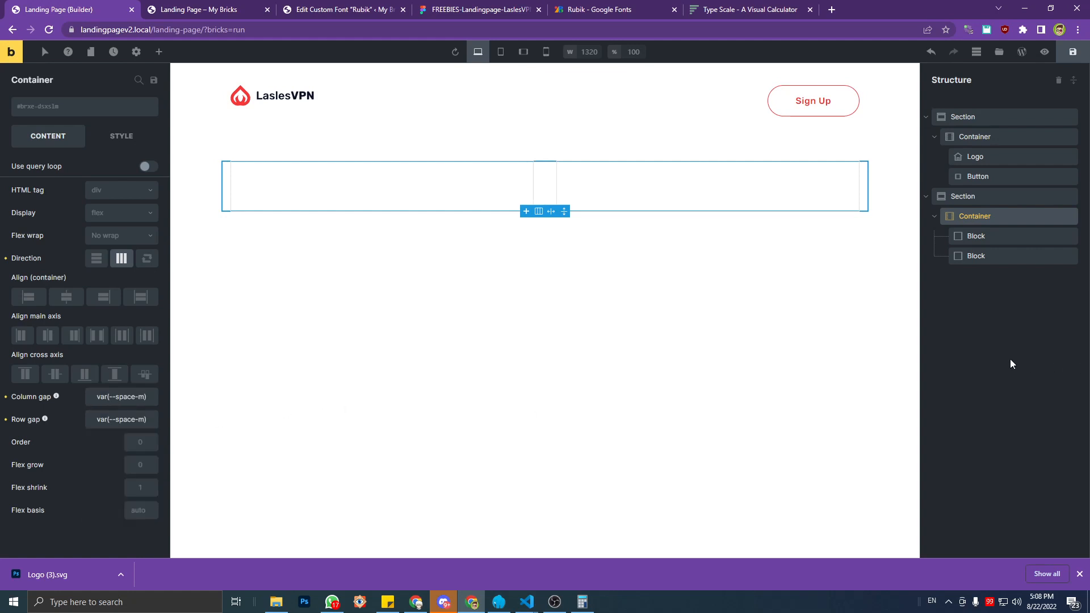
pyautogui.click(1073, 55)
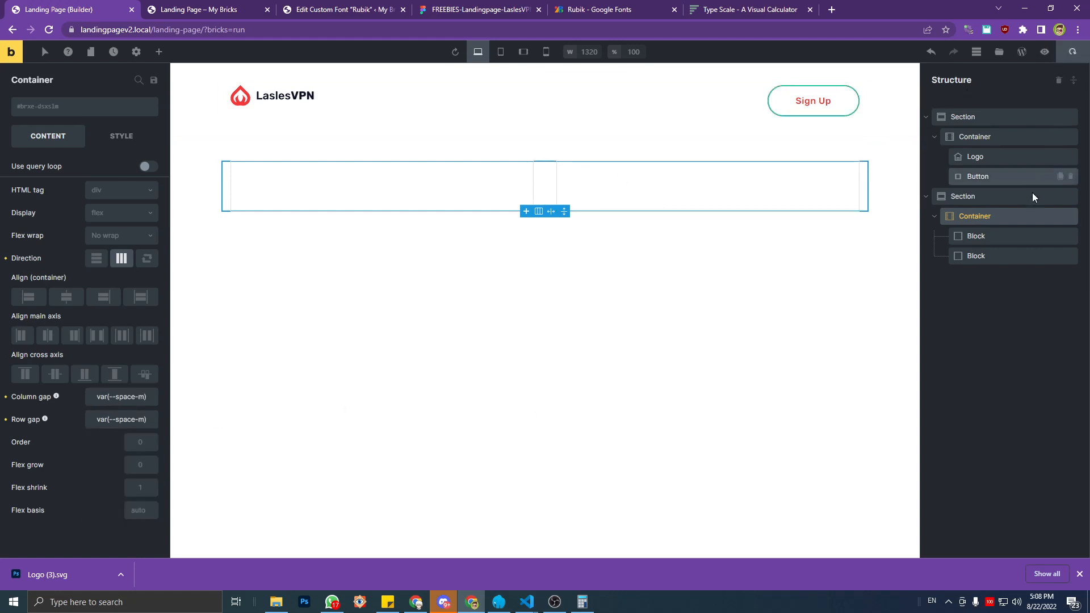
# Add a heading to the container's first block and check the hero content in the Figma design.
pyautogui.click(987, 232)
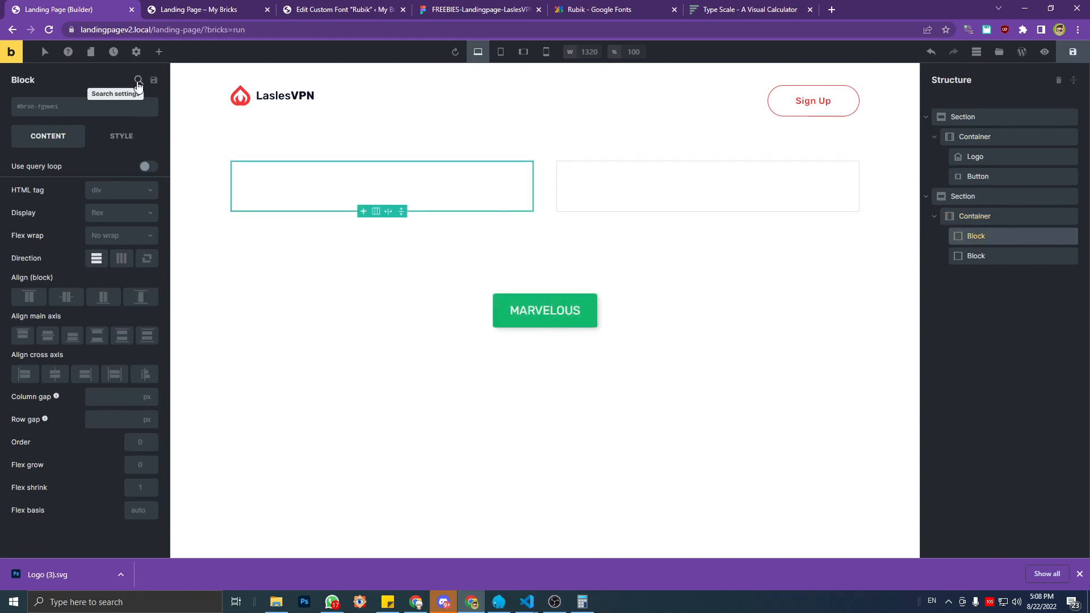
pyautogui.click(159, 51)
pyautogui.click(60, 292)
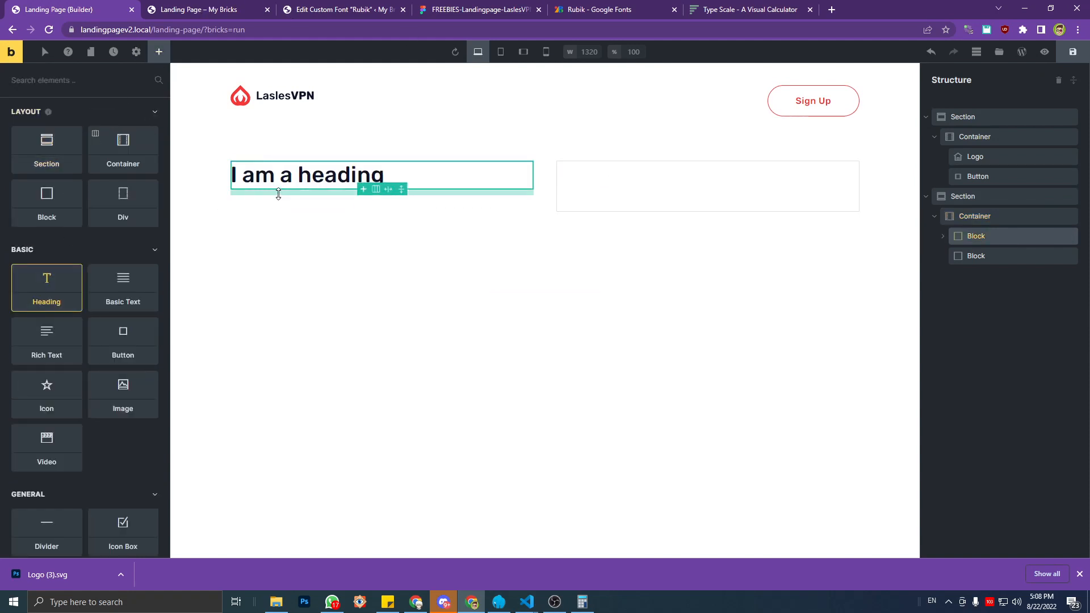
pyautogui.click(453, 10)
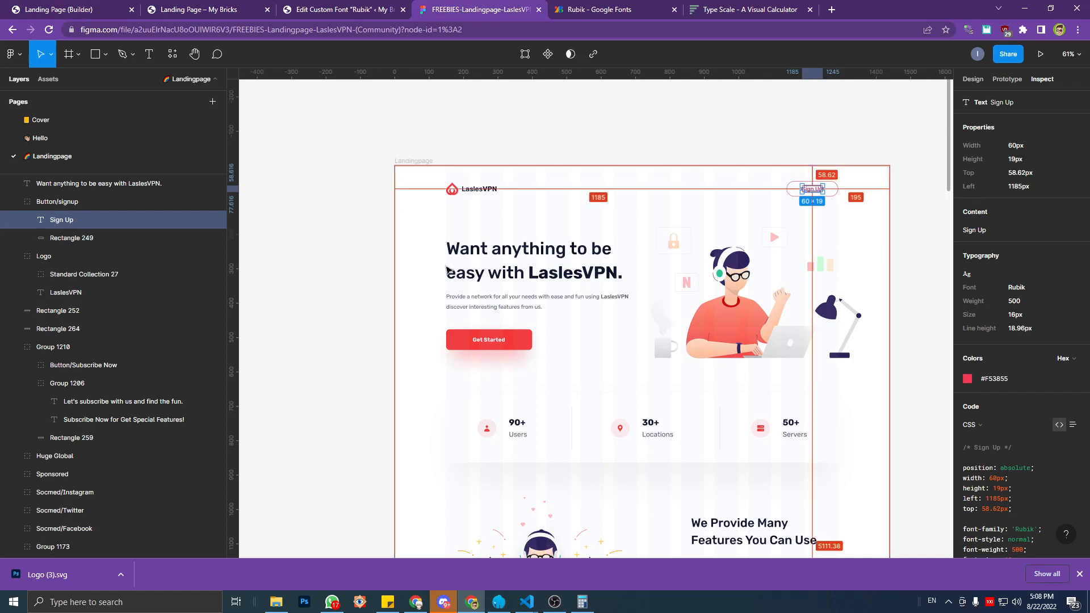
pyautogui.click(56, 9)
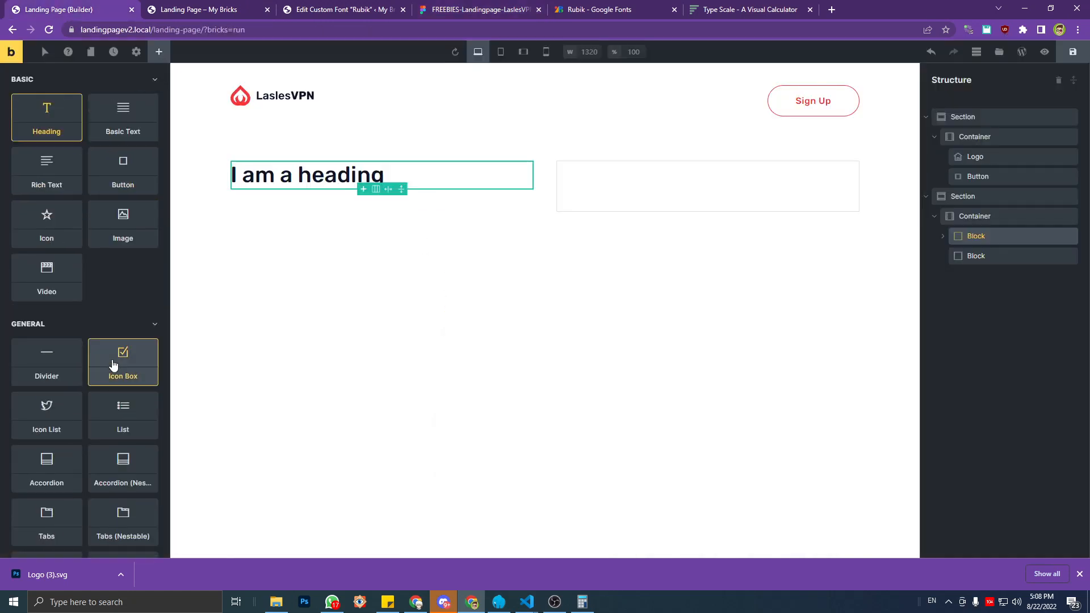
# Pin the Basic Text, Heading and Button elements in the builder's element list.
pyautogui.scroll(-3, 119, 398)
pyautogui.scroll(5, 117, 401)
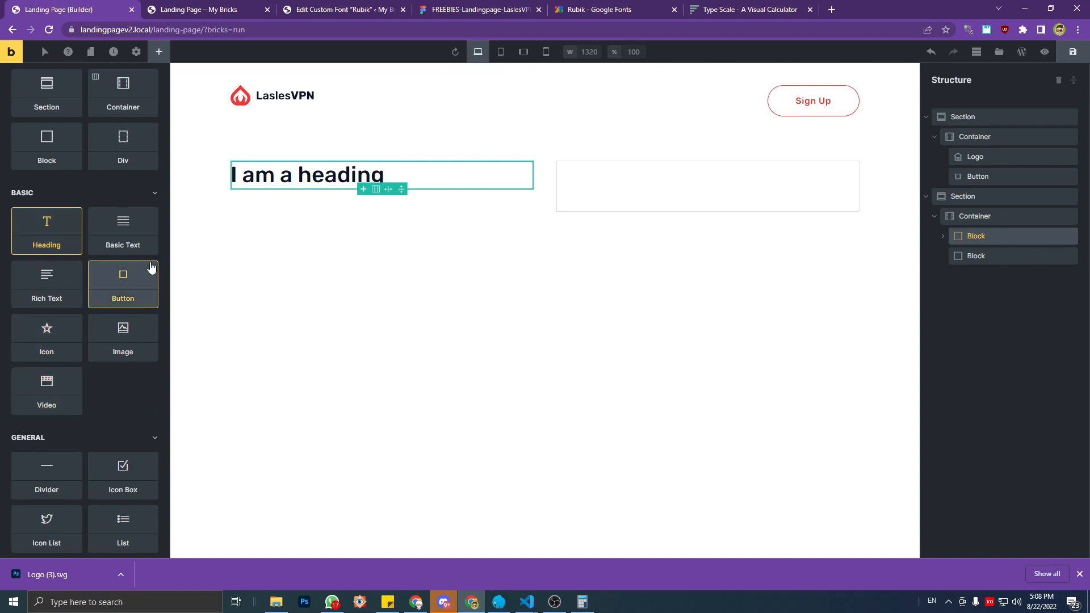
pyautogui.click(151, 214)
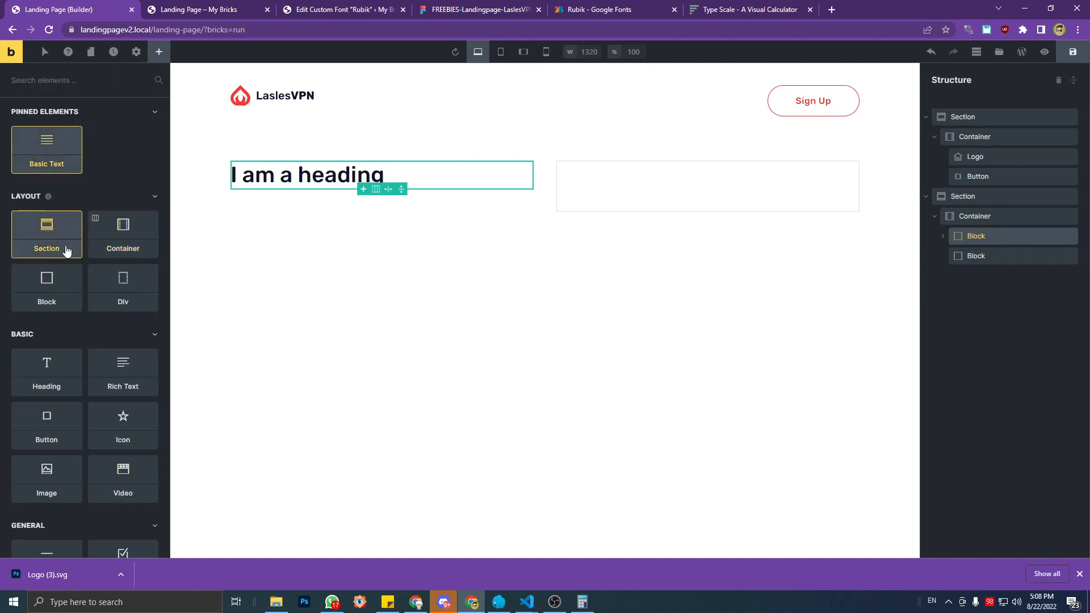
pyautogui.click(76, 356)
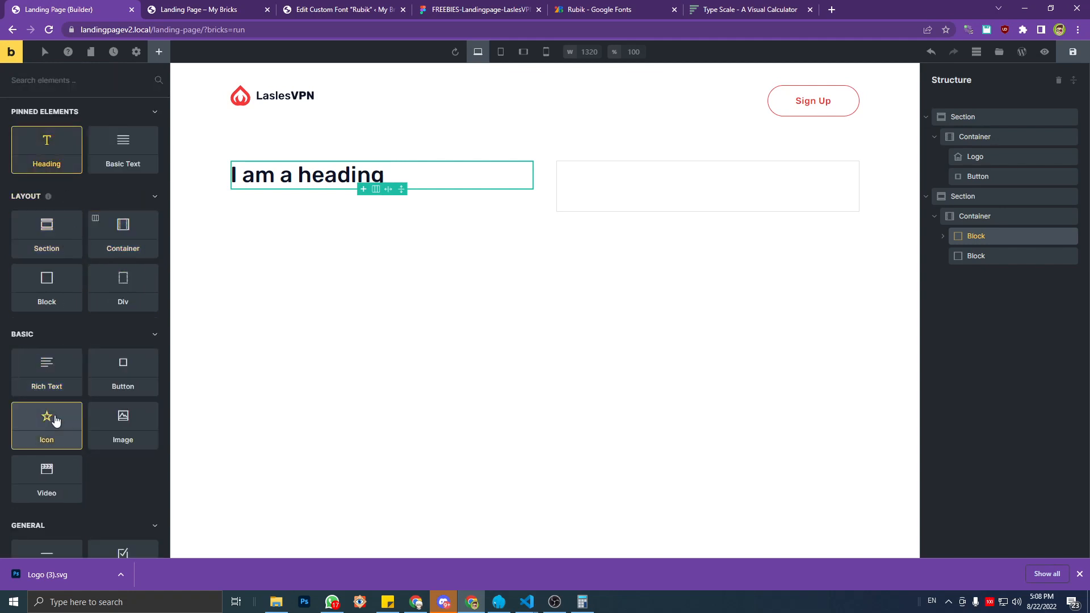
pyautogui.click(149, 359)
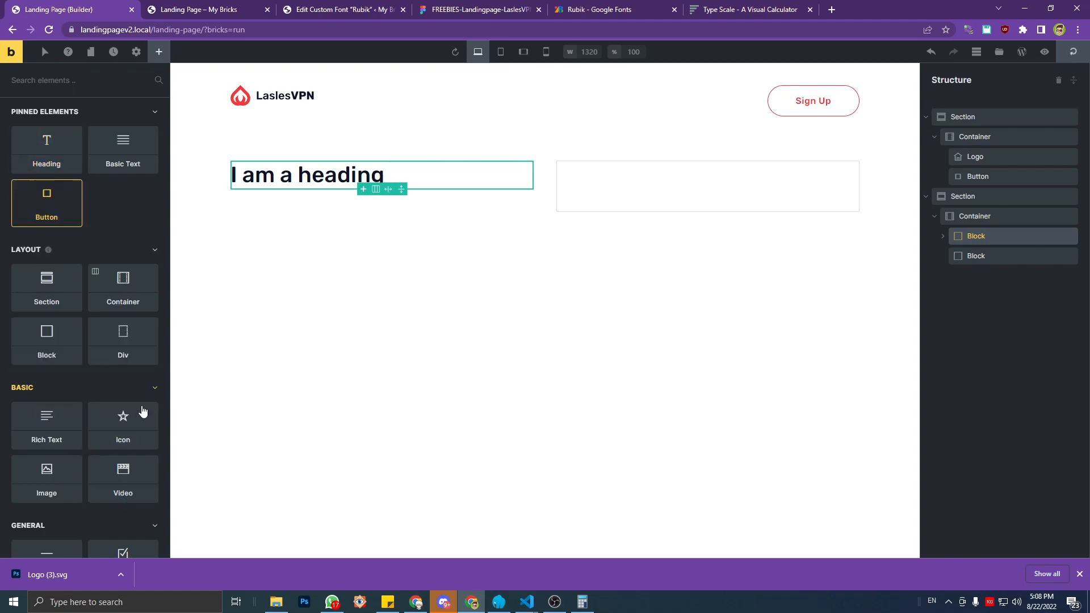
# Pin the Video element and add a Basic Text and a Button below the heading in the first block.
pyautogui.click(150, 464)
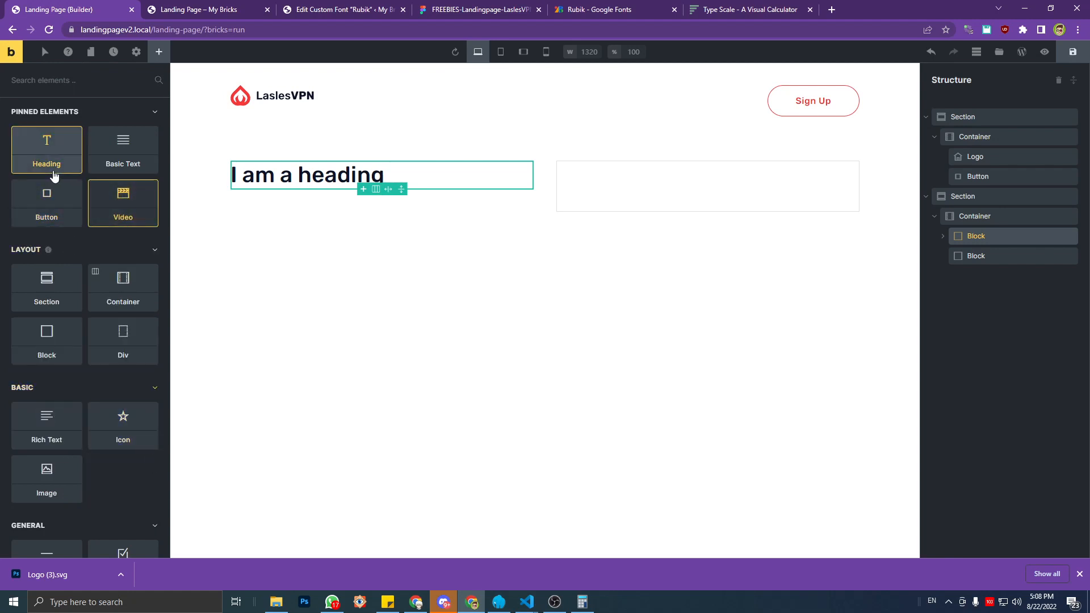
pyautogui.click(124, 164)
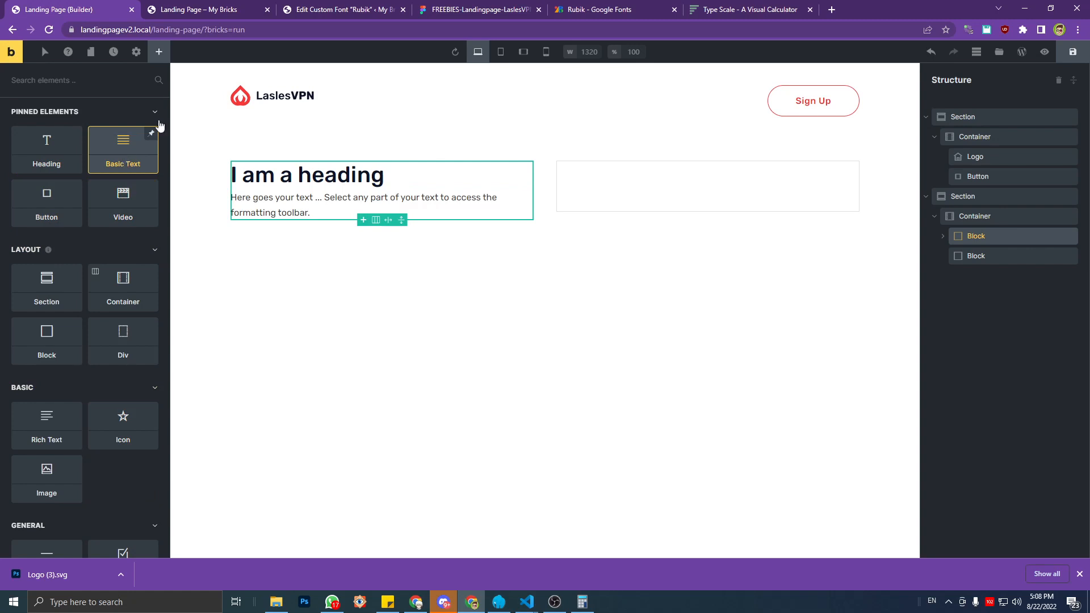
pyautogui.click(62, 199)
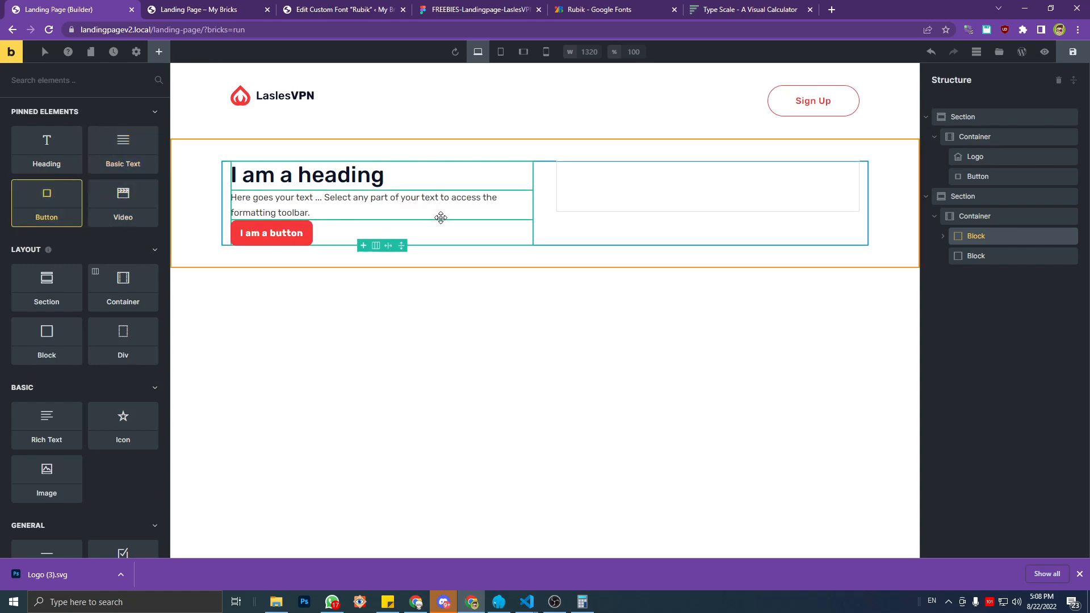
# Copy the hero title from the Figma design into the heading as "Want anything to be easy with LaslesVPN." and set its tag to h1.
pyautogui.click(480, 10)
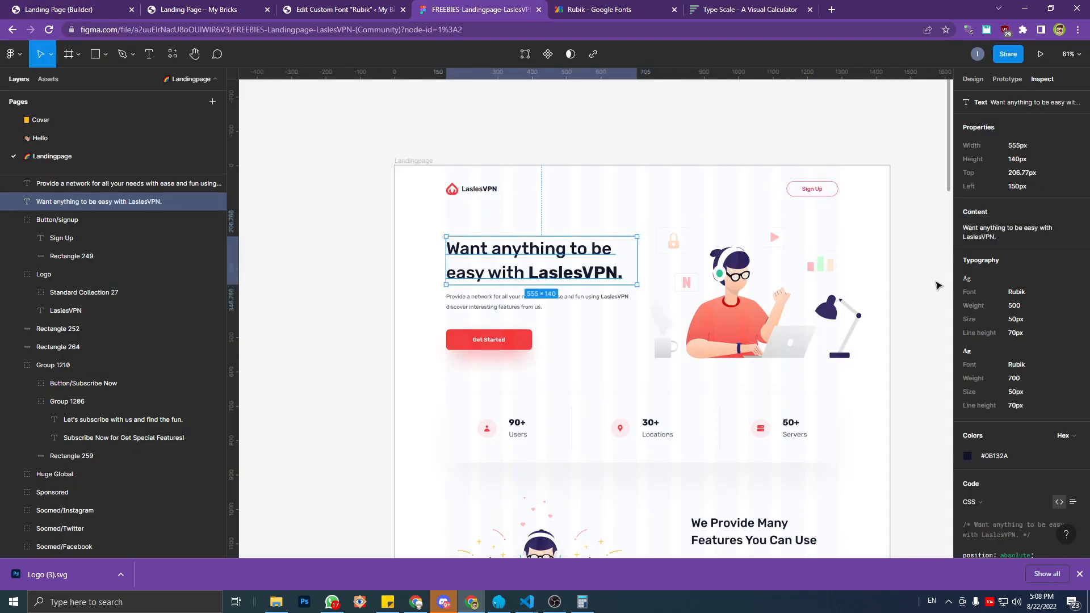
pyautogui.click(977, 233)
pyautogui.click(80, 9)
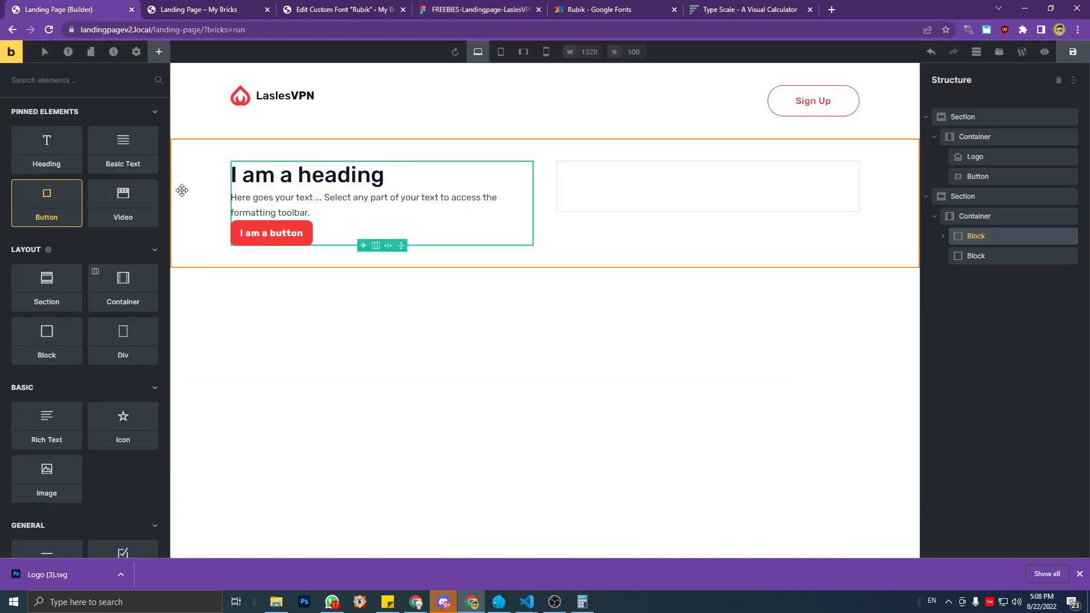
pyautogui.click(245, 181)
pyautogui.tripleClick(102, 170)
pyautogui.hotkey('ctrl', 'v')
pyautogui.click(109, 193)
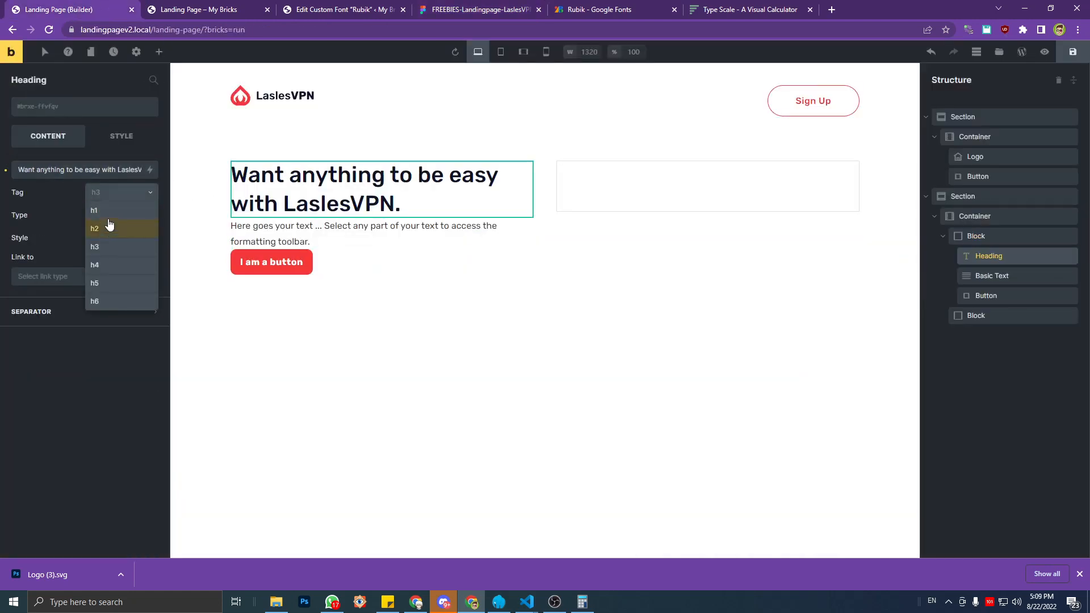
pyautogui.click(109, 228)
# Copy the "Provide a network for all your needs" paragraph from the Figma design and replace the Basic Text placeholder with it.
pyautogui.click(244, 9)
pyautogui.click(318, 9)
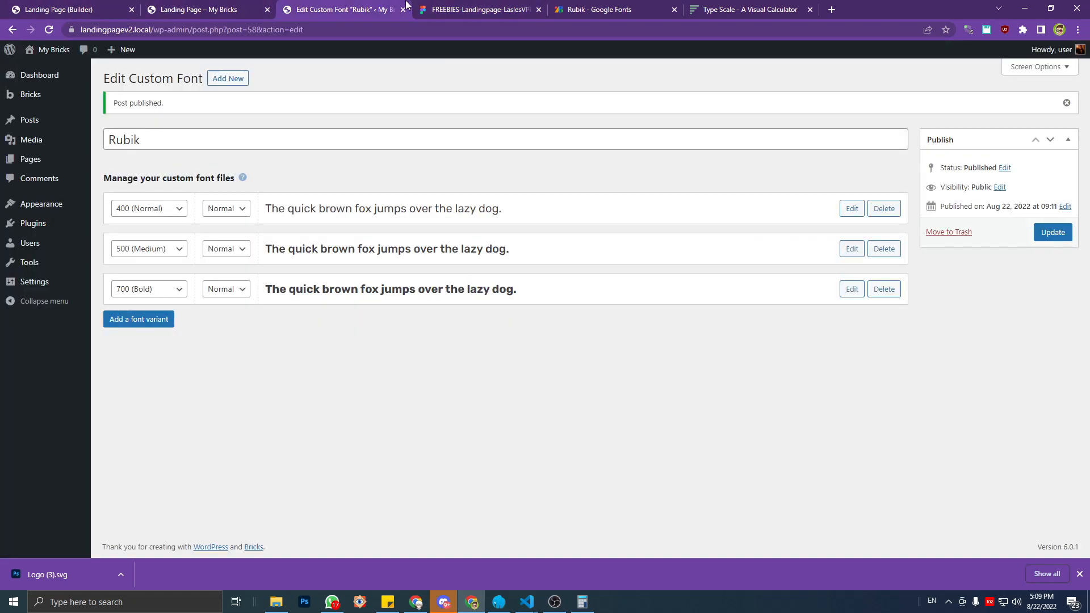
pyautogui.click(480, 9)
pyautogui.click(534, 301)
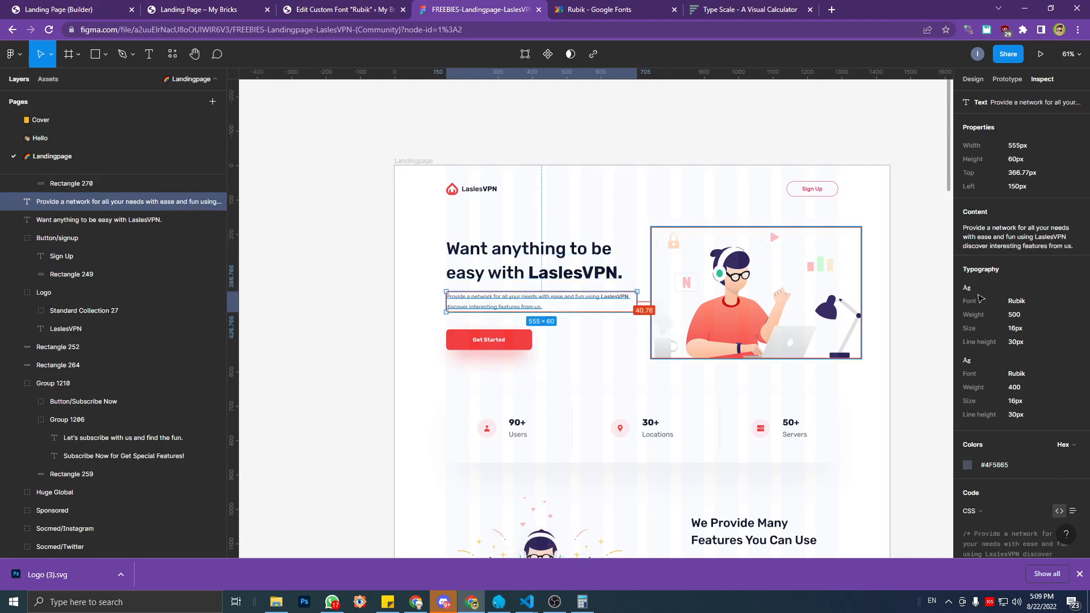
pyautogui.click(1011, 233)
pyautogui.click(57, 9)
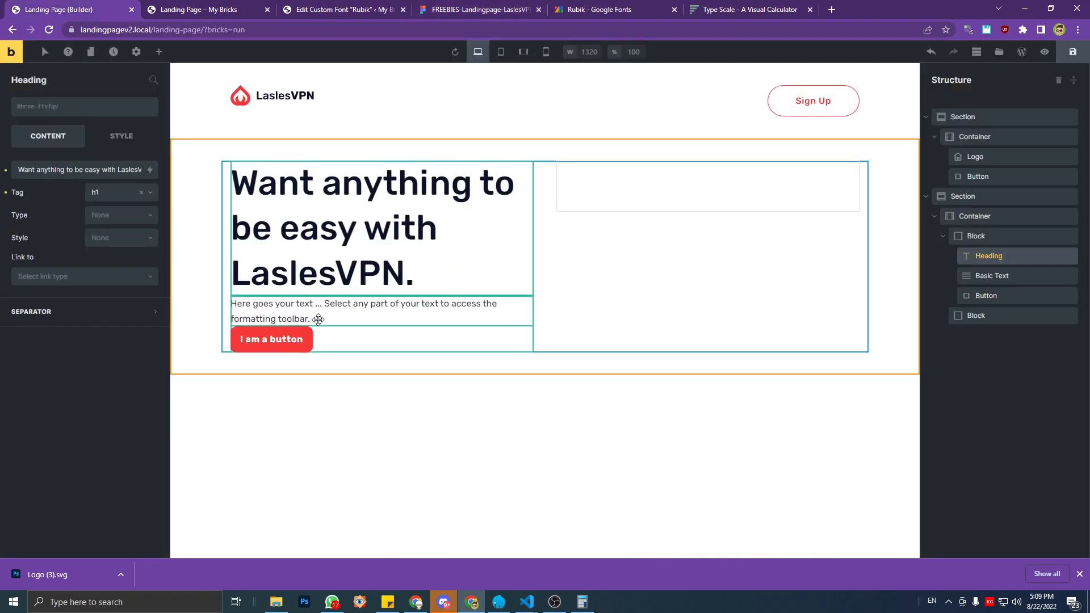
pyautogui.click(360, 314)
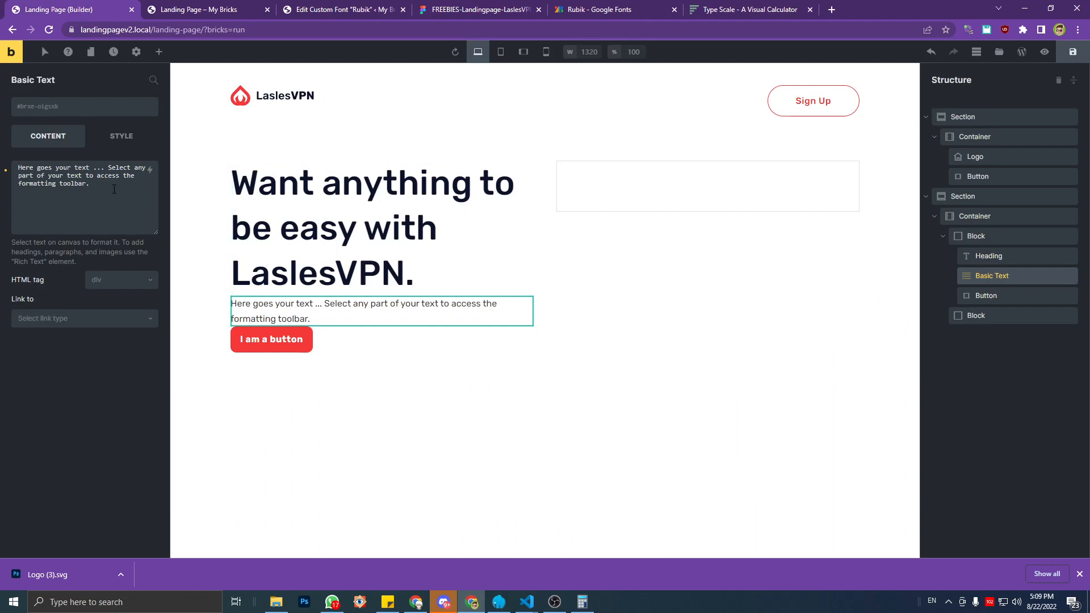
pyautogui.moveTo(126, 192); pyautogui.dragTo(3, 140)
pyautogui.hotkey('ctrl', 'v')
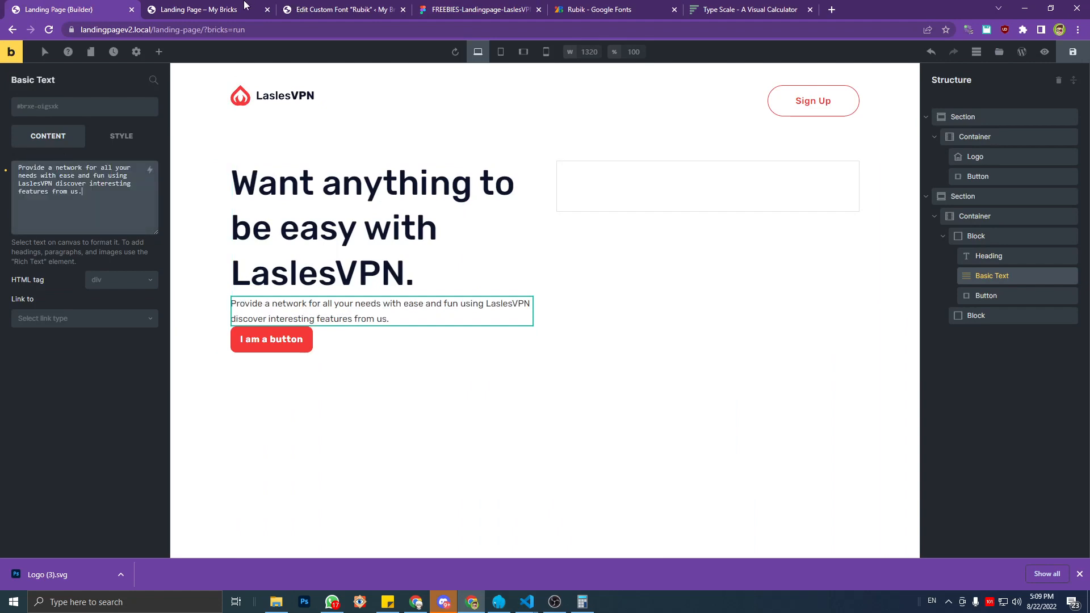
# Copy the "Get Started" button label from the hero in the Figma design.
pyautogui.click(245, 4)
pyautogui.click(312, 7)
pyautogui.click(252, 6)
pyautogui.click(105, 6)
pyautogui.click(358, 5)
pyautogui.click(511, 8)
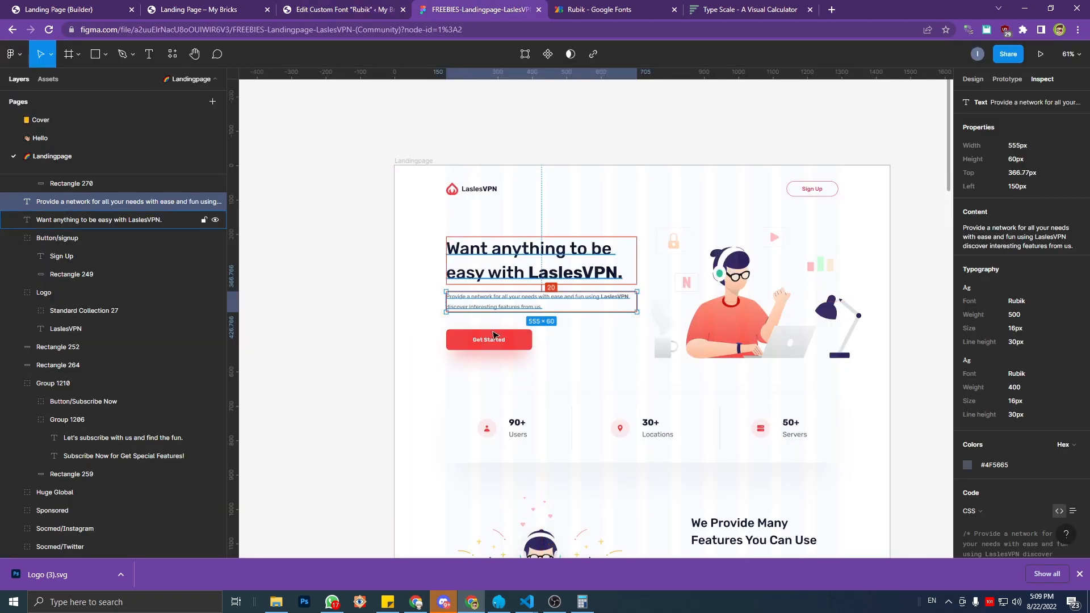
pyautogui.click(489, 344)
pyautogui.click(1005, 235)
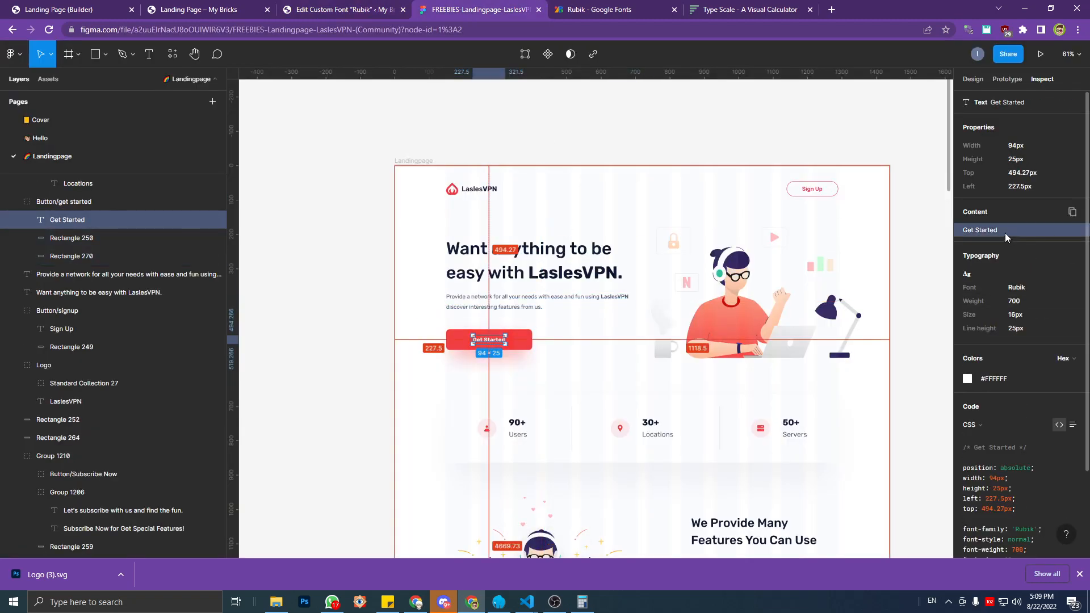
# Set the hero button's text to "Get Started" and its size to Medium in the builder.
pyautogui.click(129, 6)
pyautogui.click(258, 338)
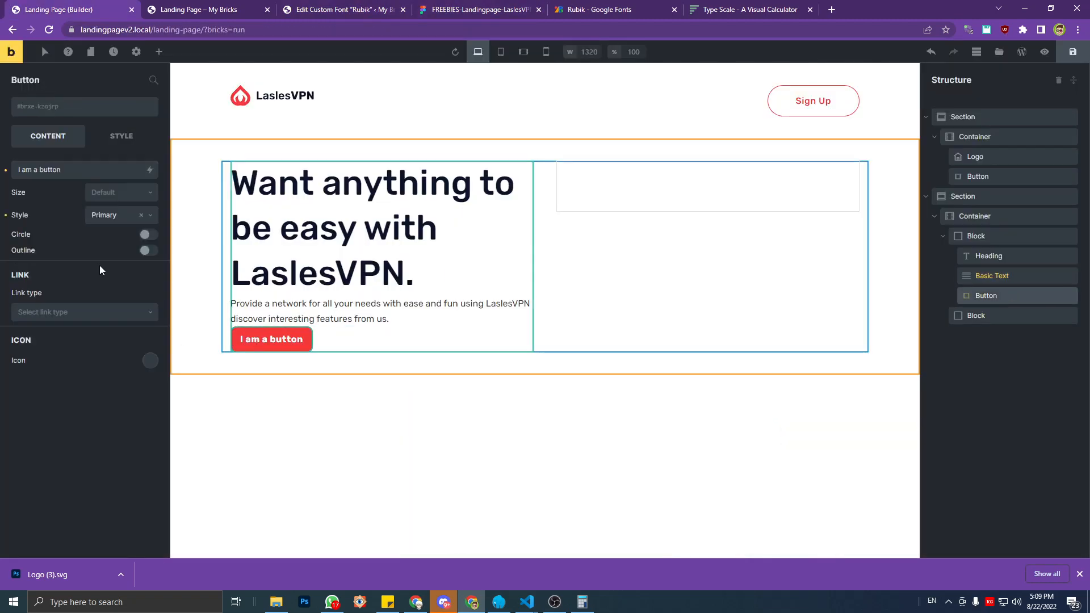
pyautogui.moveTo(64, 170); pyautogui.dragTo(3, 171)
pyautogui.hotkey('ctrl', 'v')
pyautogui.click(99, 193)
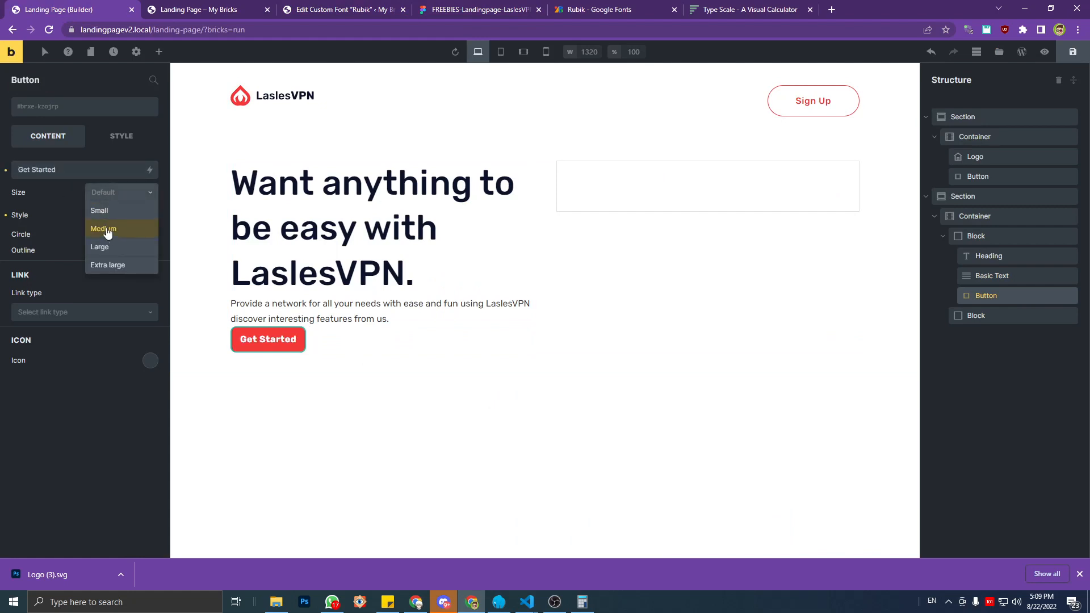
pyautogui.click(107, 228)
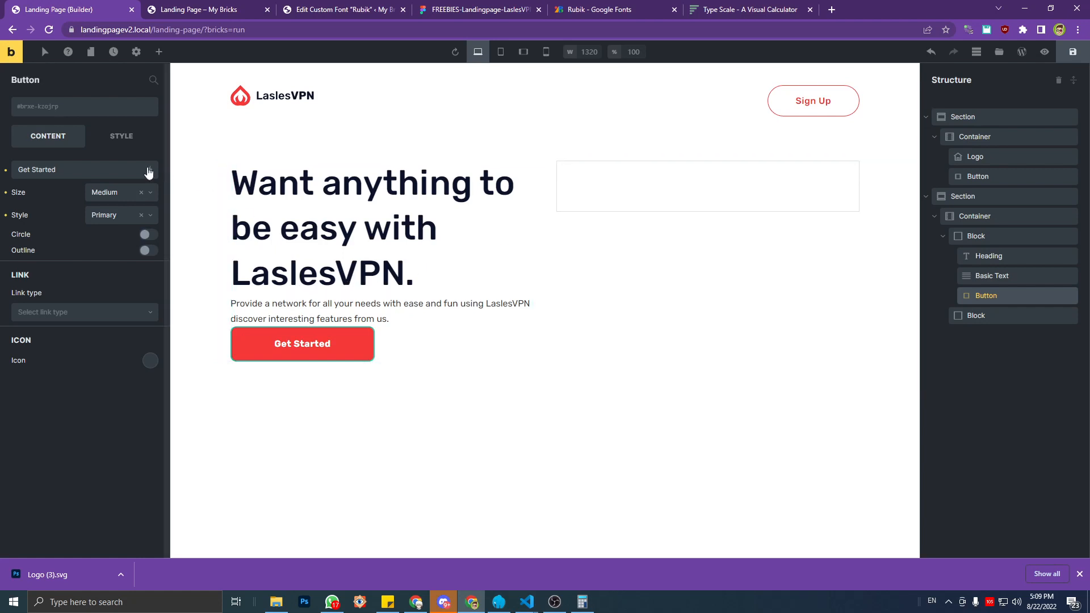
# Copy the variable name --space-s from style.css in Visual Studio Code.
pyautogui.click(121, 136)
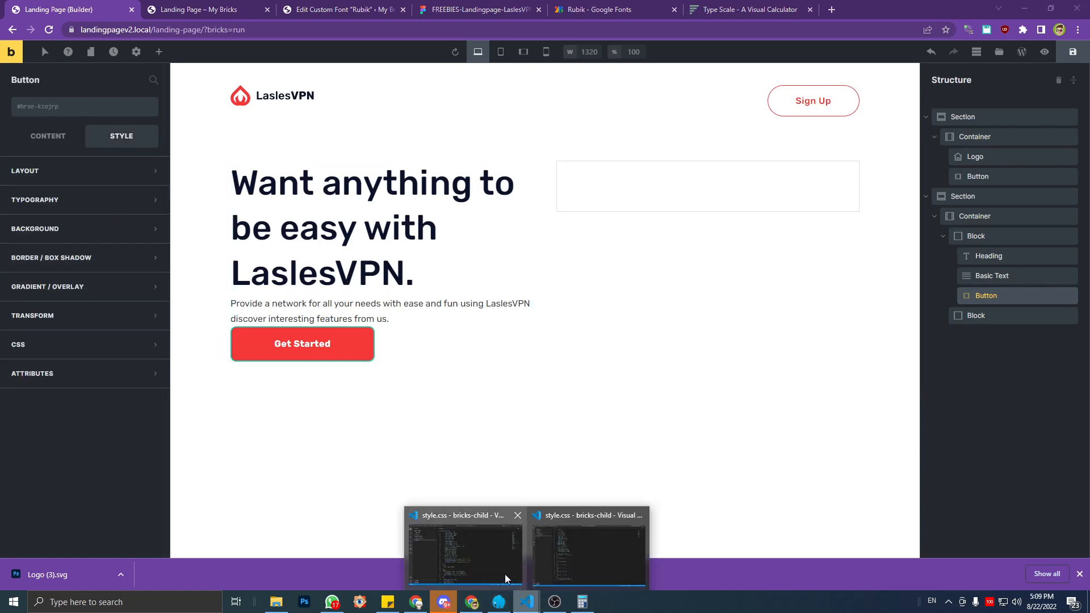
pyautogui.click(535, 604)
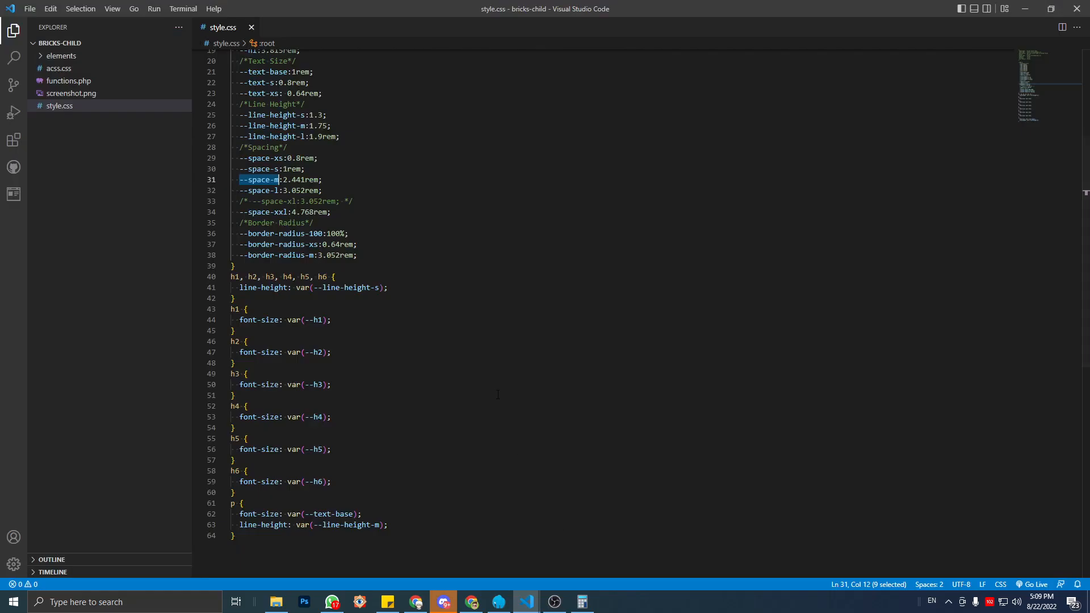
pyautogui.moveTo(279, 169); pyautogui.dragTo(243, 169)
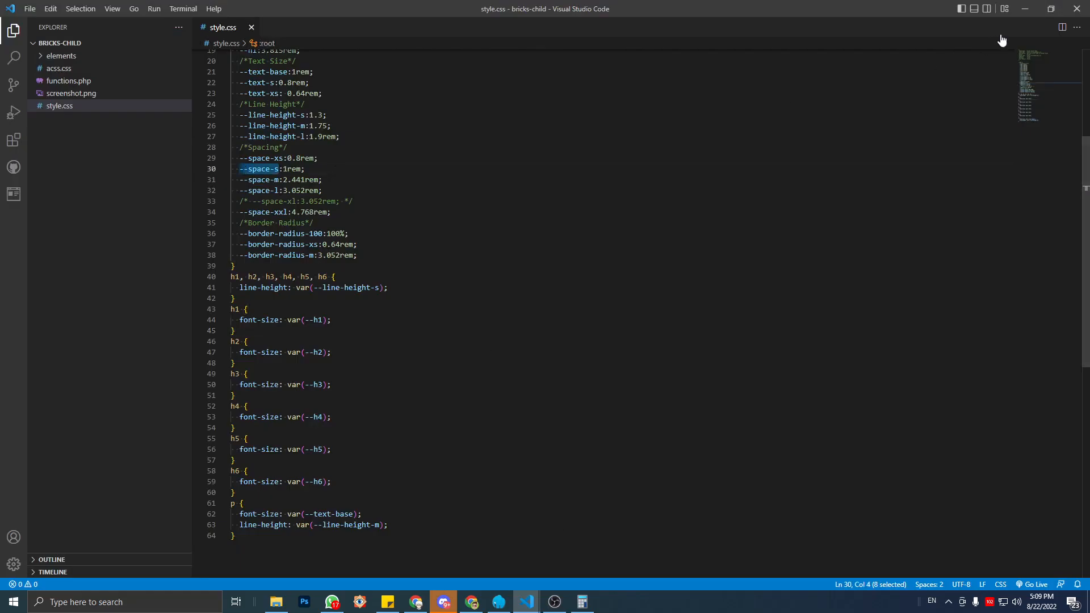
pyautogui.click(1025, 8)
# Set the row gap of the block holding the hero text to var(--space-s).
pyautogui.click(339, 254)
pyautogui.click(48, 136)
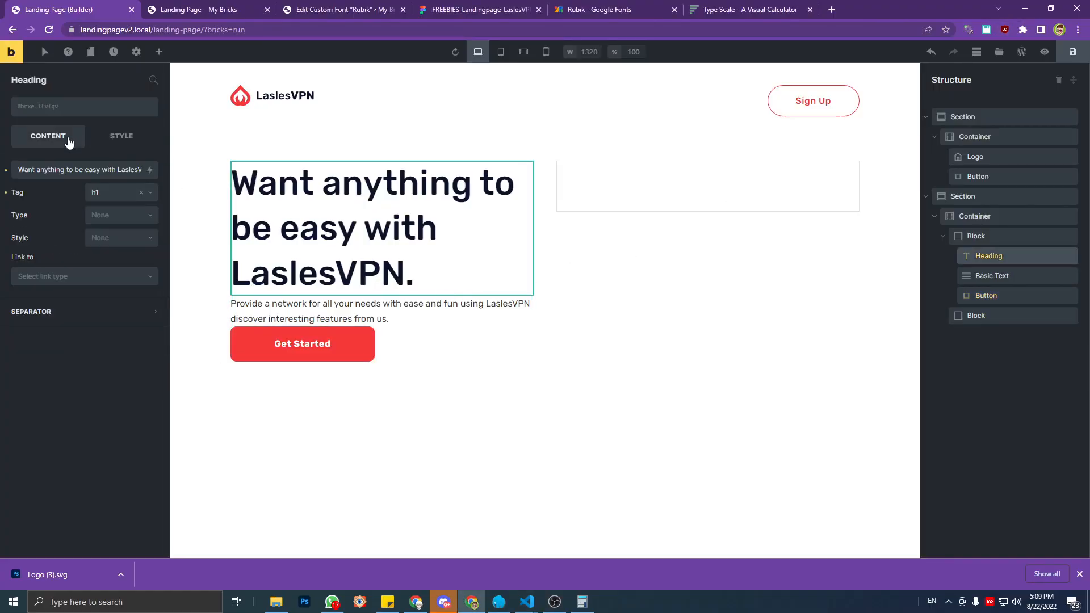
pyautogui.click(994, 238)
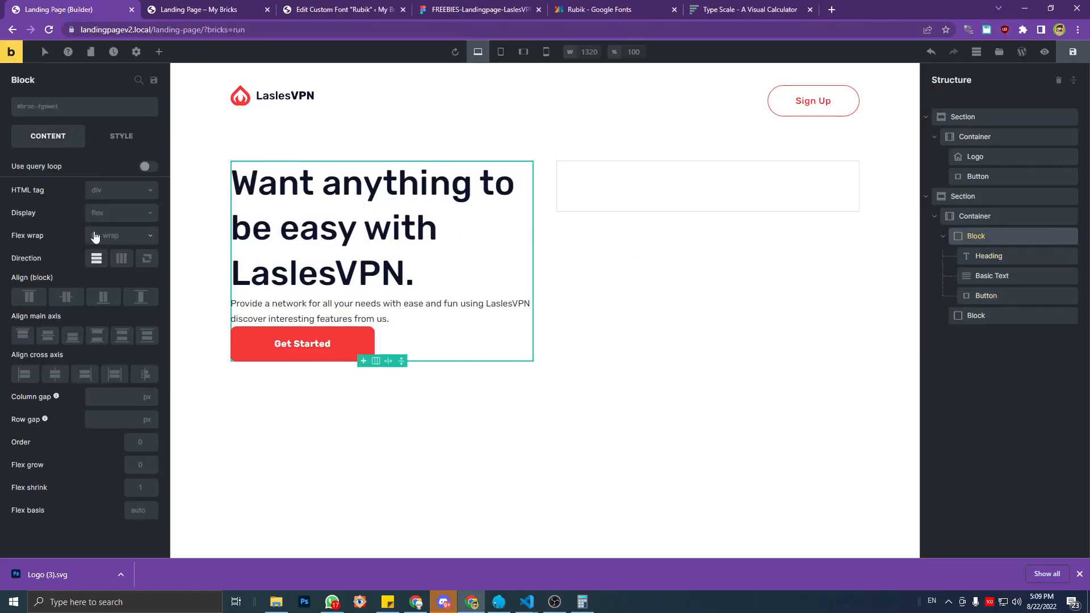
pyautogui.click(103, 396)
pyautogui.click(102, 419)
pyautogui.hotkey('ctrl', 'v')
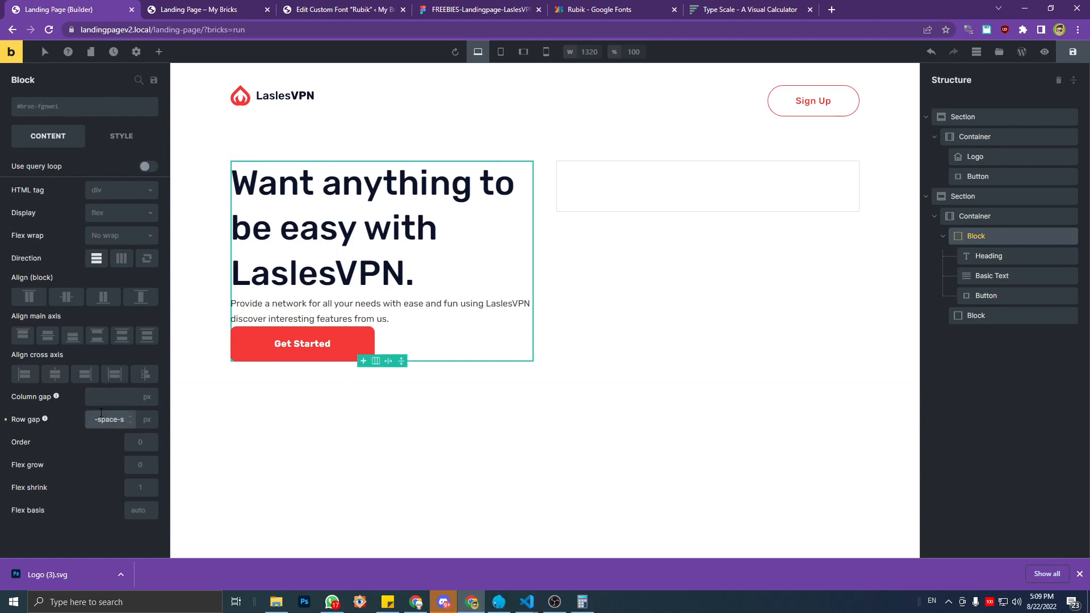
pyautogui.hotkey('ctrl', 'a')
pyautogui.write('var(')
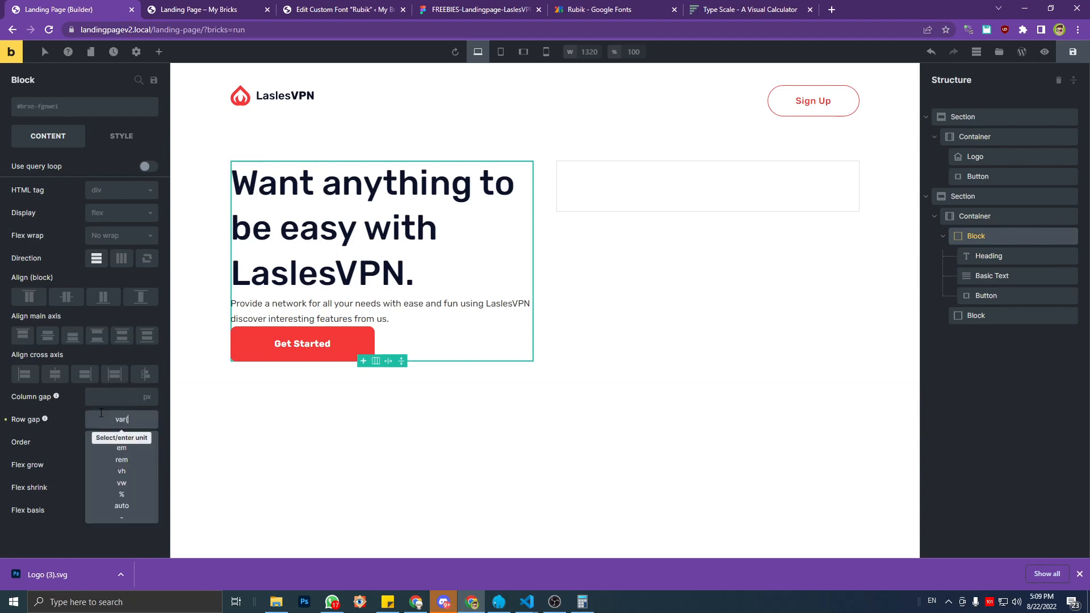
pyautogui.hotkey('ctrl', 'v')
pyautogui.write(')')
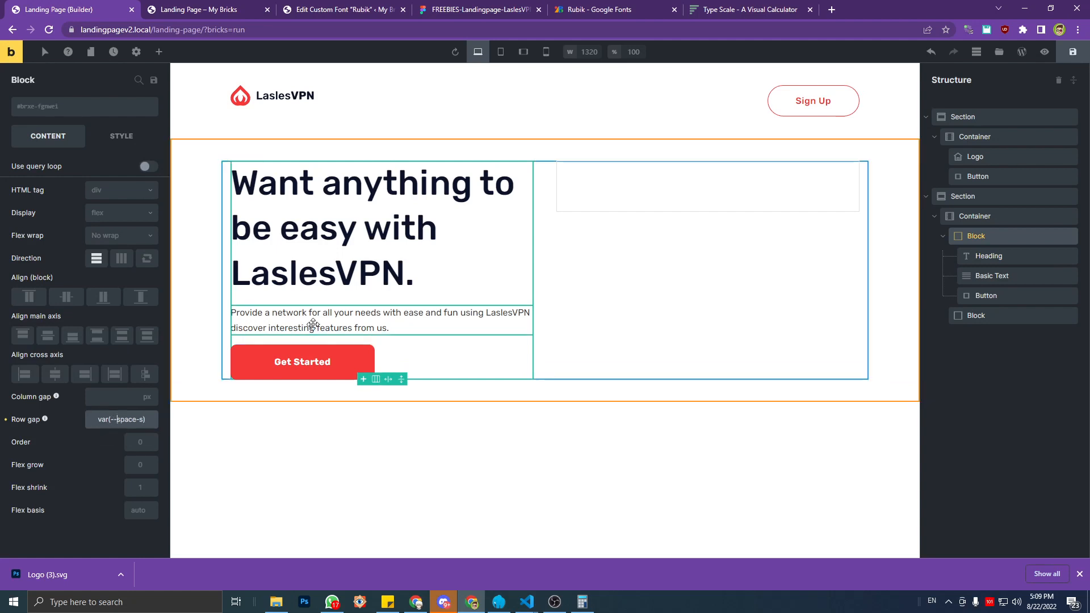
# Check the spacing above the Get Started button in Figma and copy the variable name --space-m from style.css in Visual Studio Code.
pyautogui.click(482, 9)
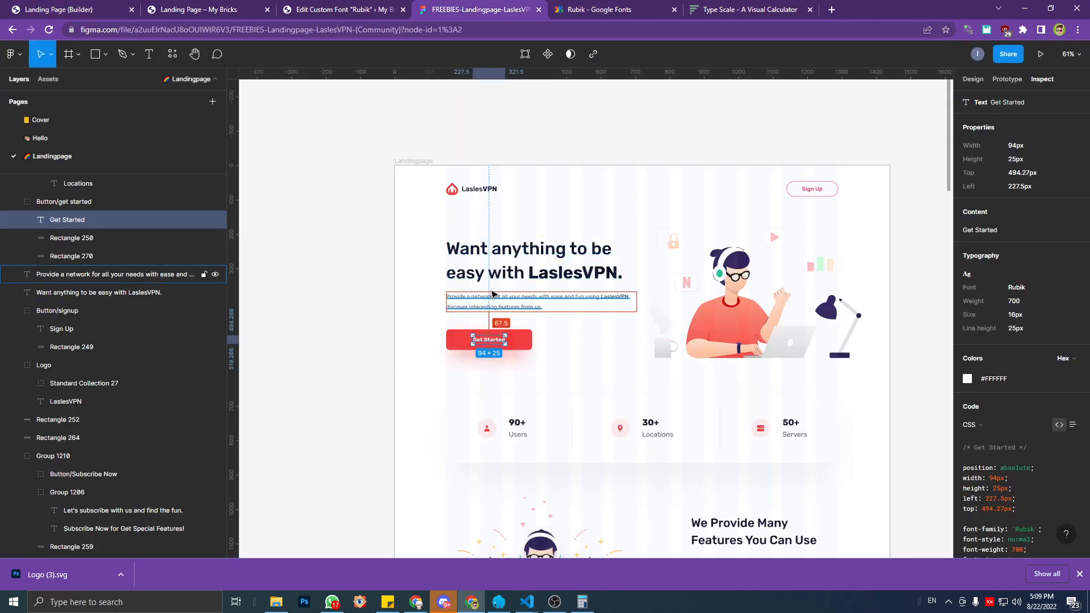
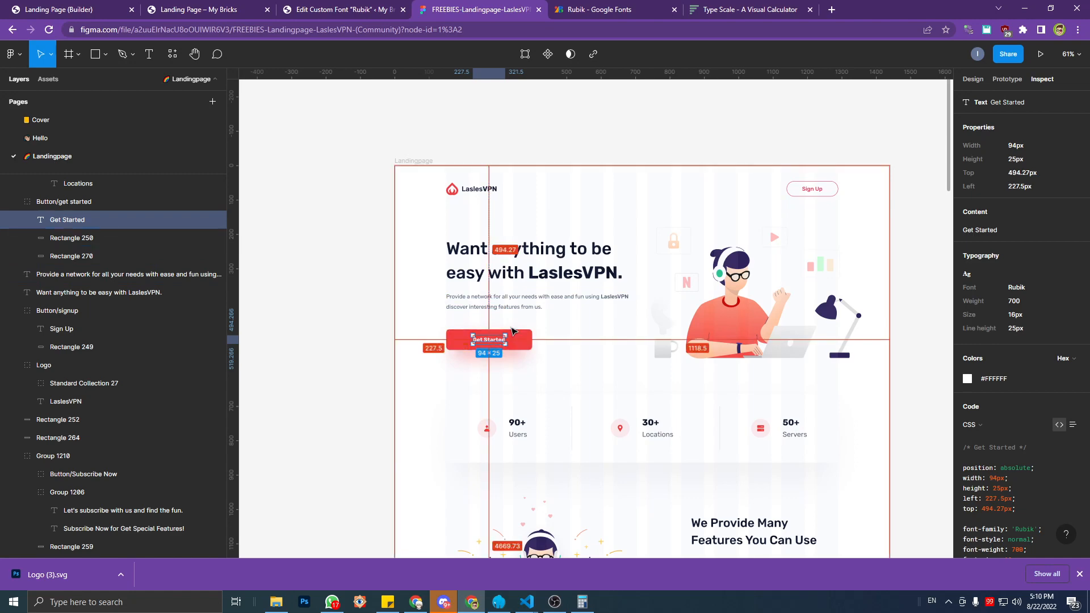
pyautogui.moveTo(534, 601)
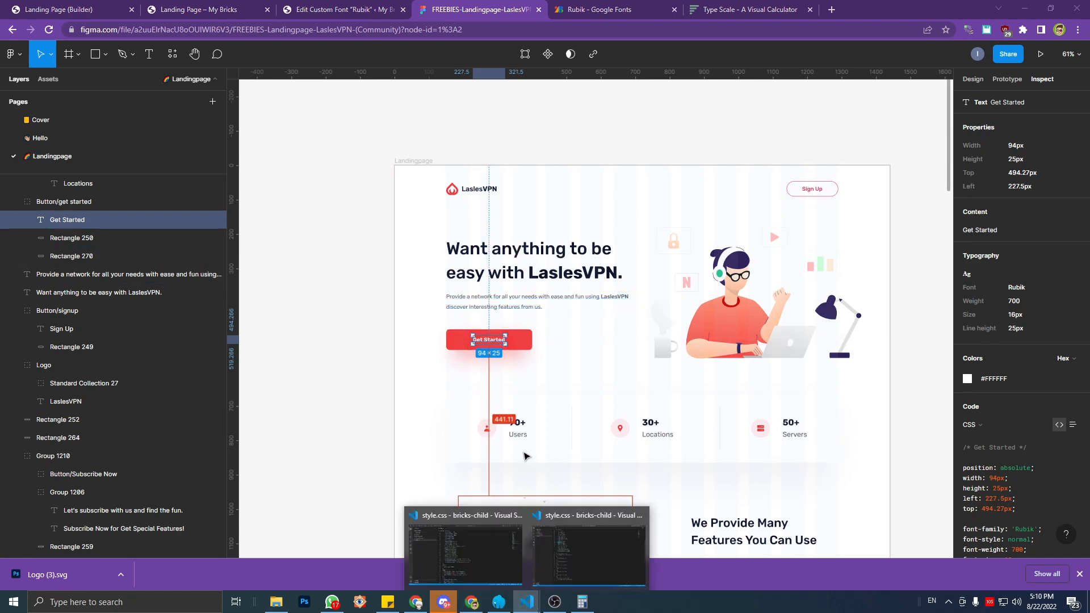
pyautogui.click(587, 548)
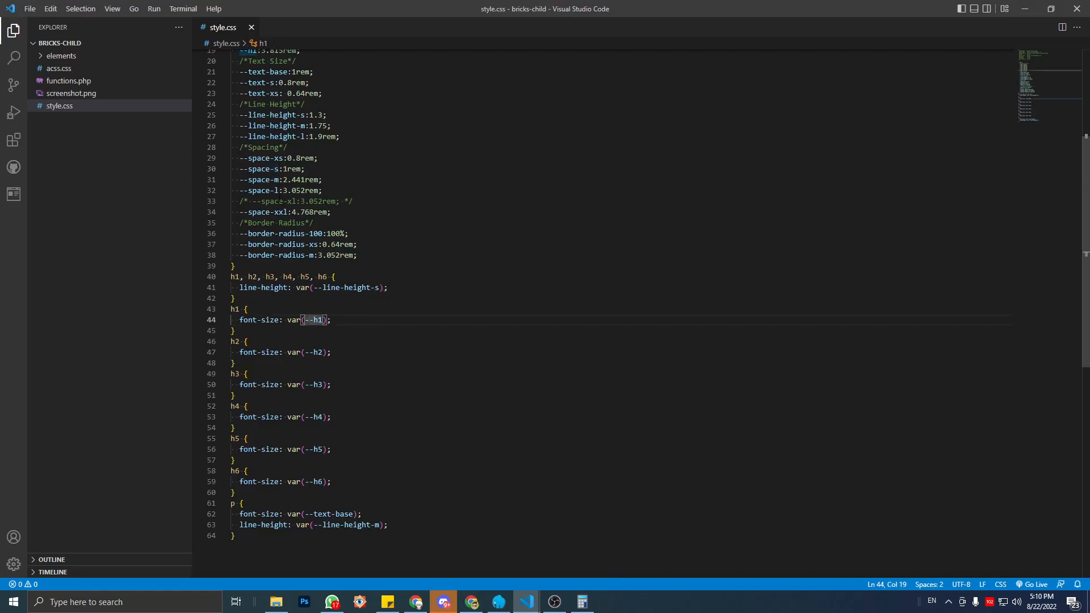
pyautogui.click(275, 190)
pyautogui.click(258, 180)
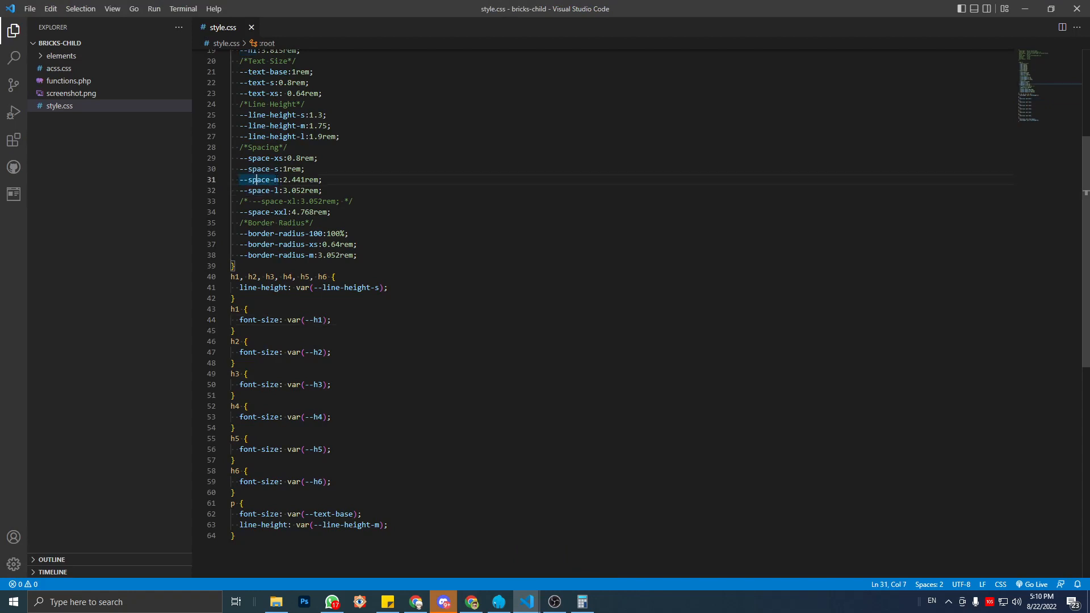
pyautogui.click(280, 181)
pyautogui.click(262, 169)
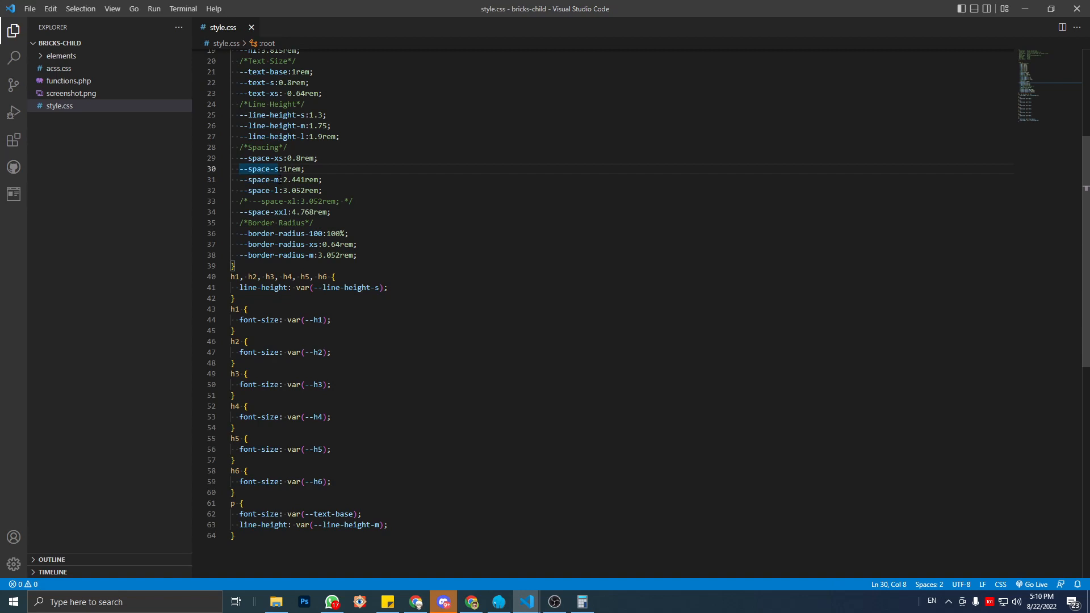
pyautogui.moveTo(280, 180); pyautogui.dragTo(244, 180)
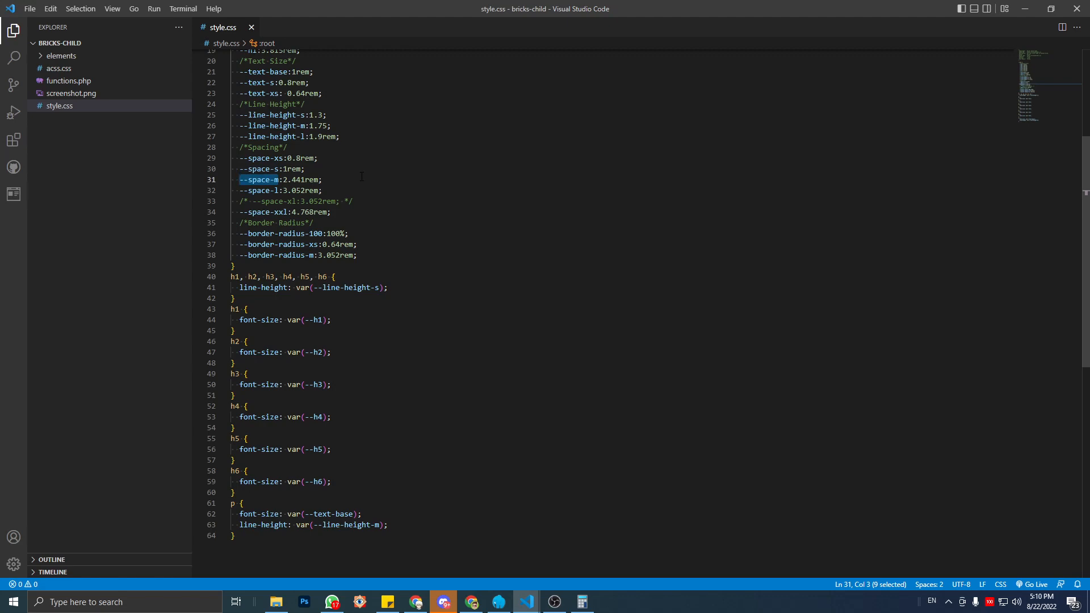
pyautogui.click(1020, 10)
# Set the HTML tag of the hero's Basic Text element to p in the builder.
pyautogui.click(27, 7)
pyautogui.click(300, 318)
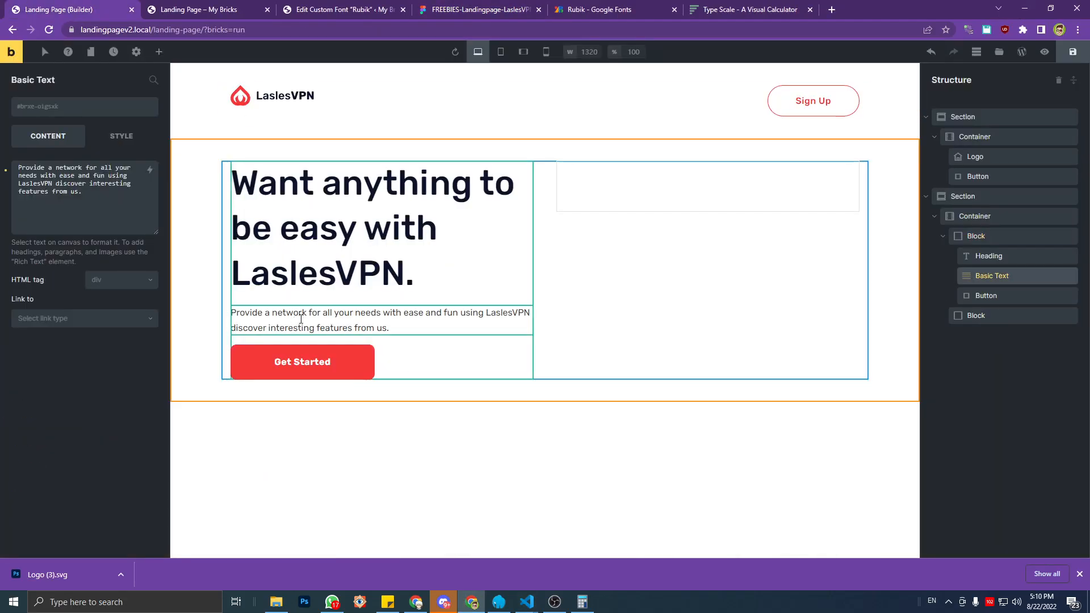
pyautogui.click(118, 284)
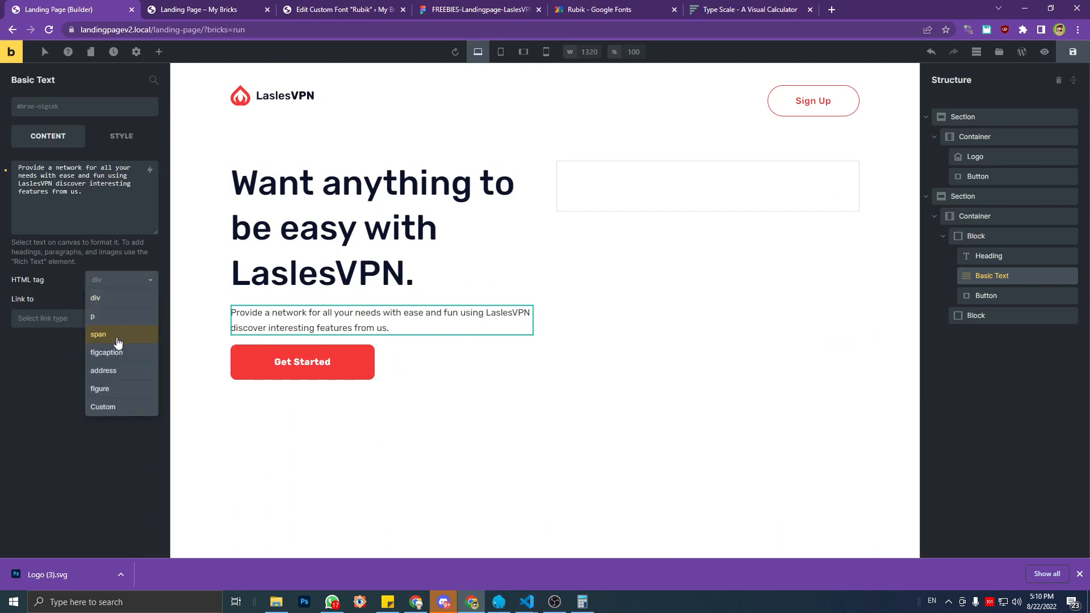
pyautogui.click(114, 327)
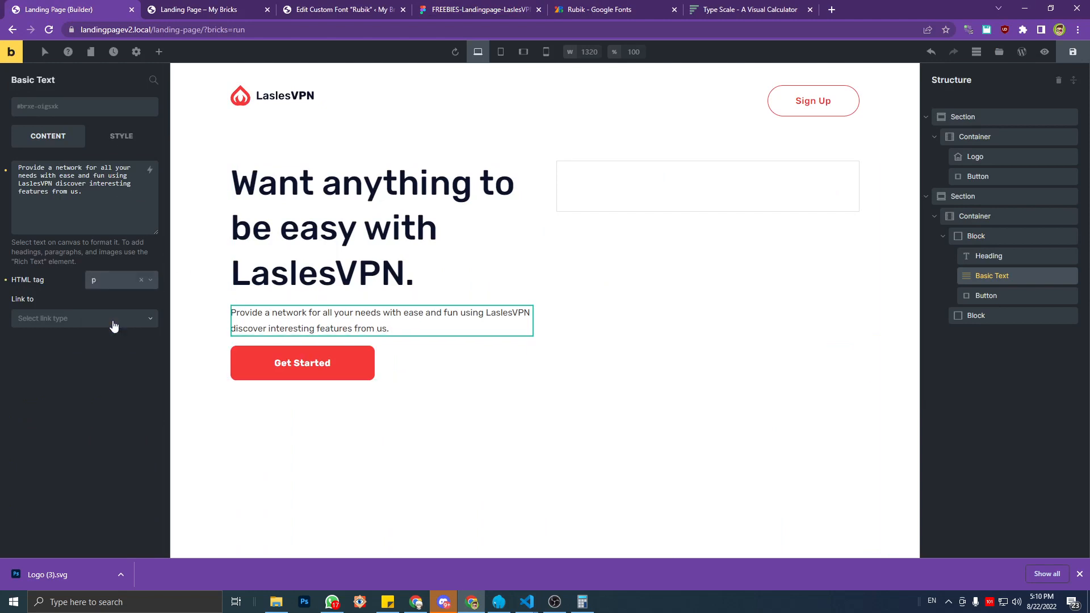
# Set the bottom margin of the hero's Basic Text element to var(--space-m) and save the page.
pyautogui.click(116, 142)
pyautogui.click(80, 173)
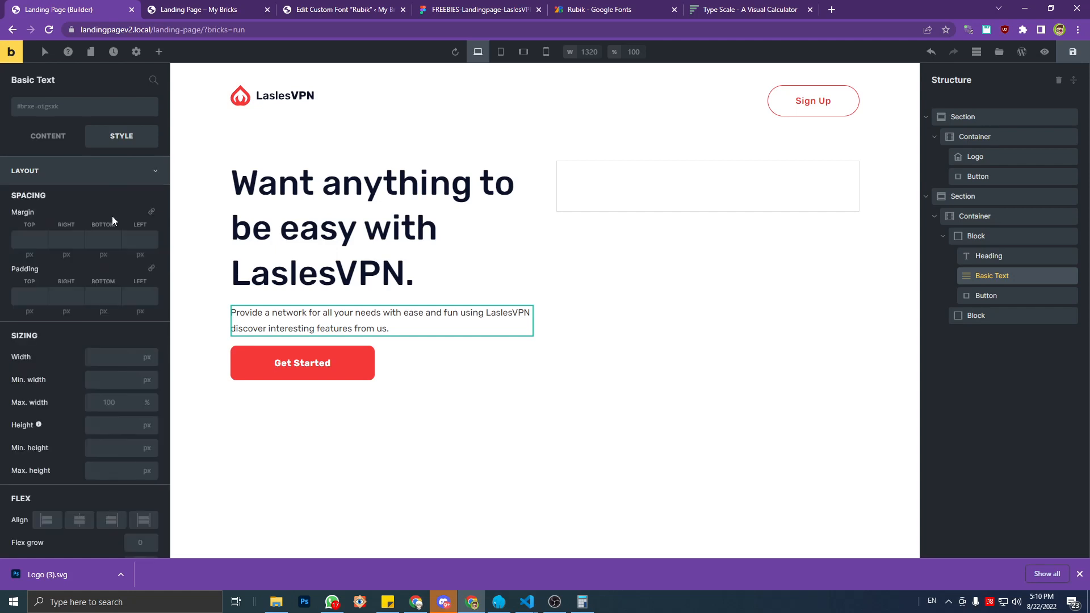
pyautogui.click(101, 240)
pyautogui.write('var(')
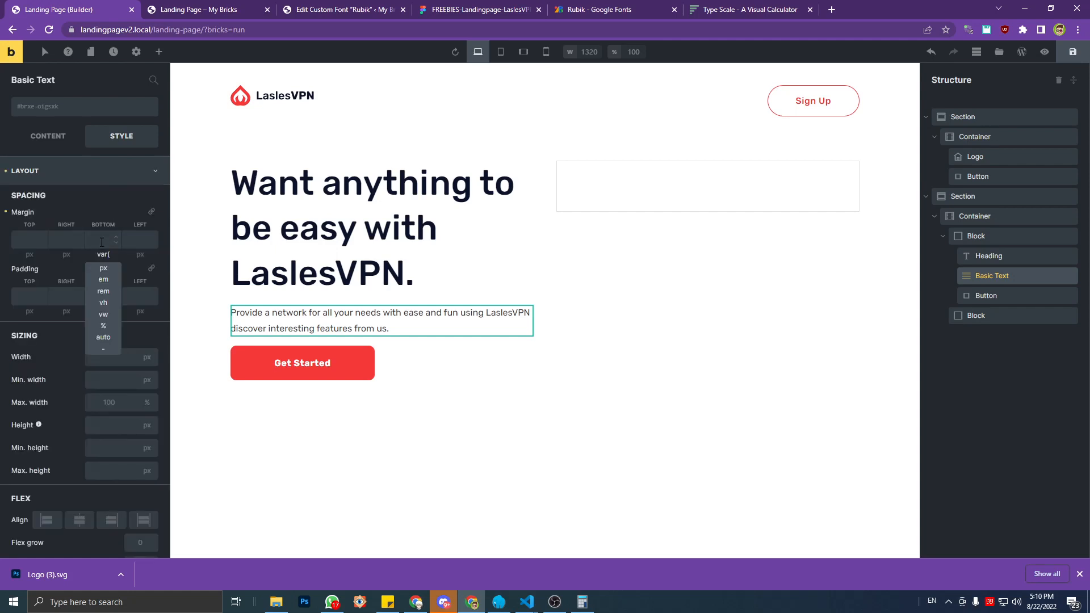
pyautogui.write('--space-m)')
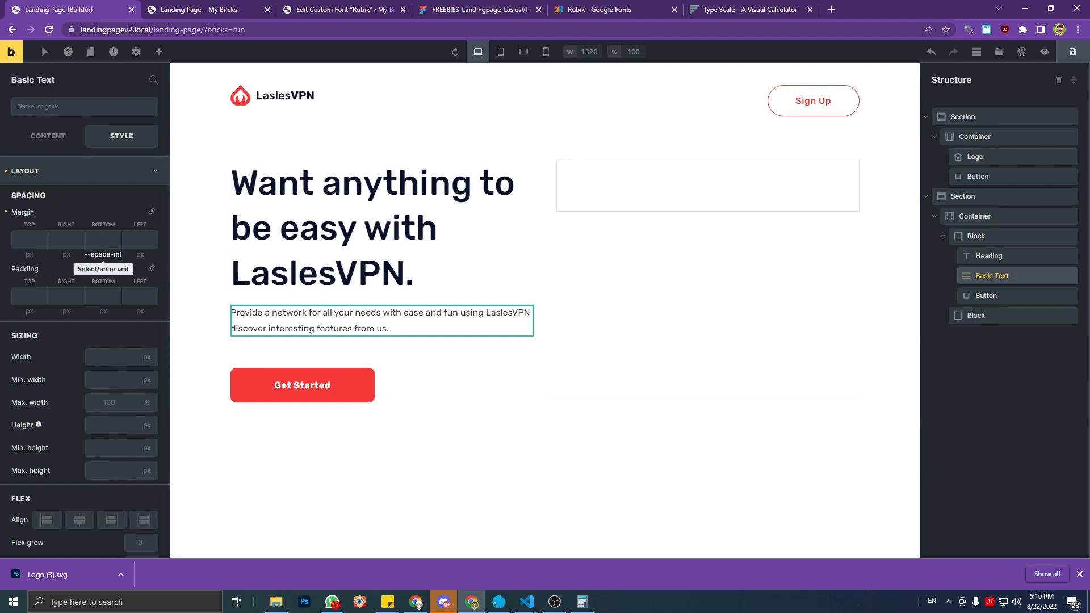
pyautogui.press('BackSpace')
pyautogui.press('BackSpace')
pyautogui.write('s')
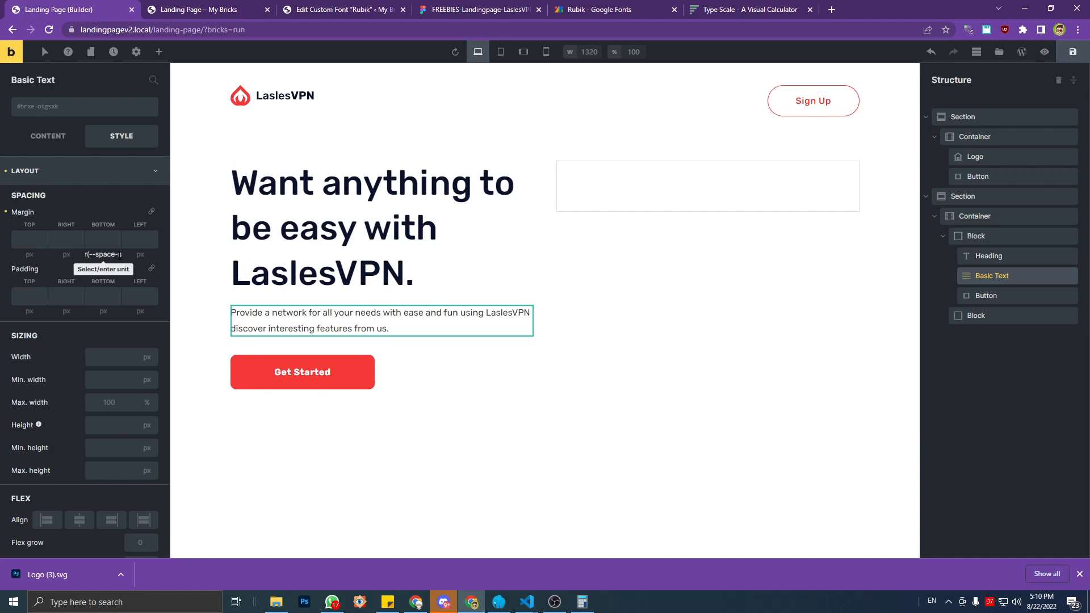
pyautogui.press('BackSpace')
pyautogui.write('m')
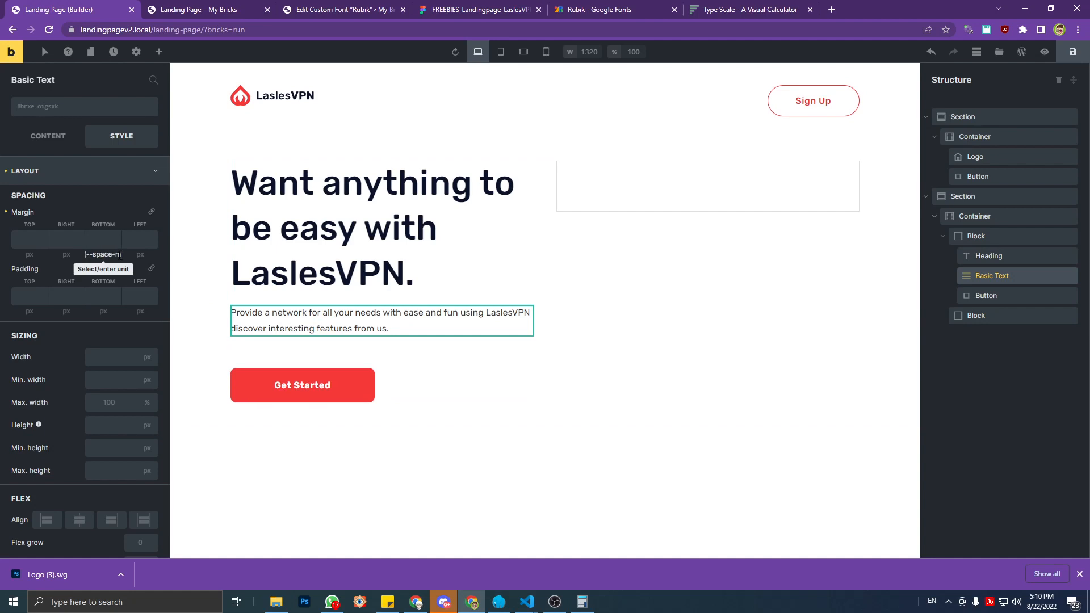
pyautogui.click(1068, 53)
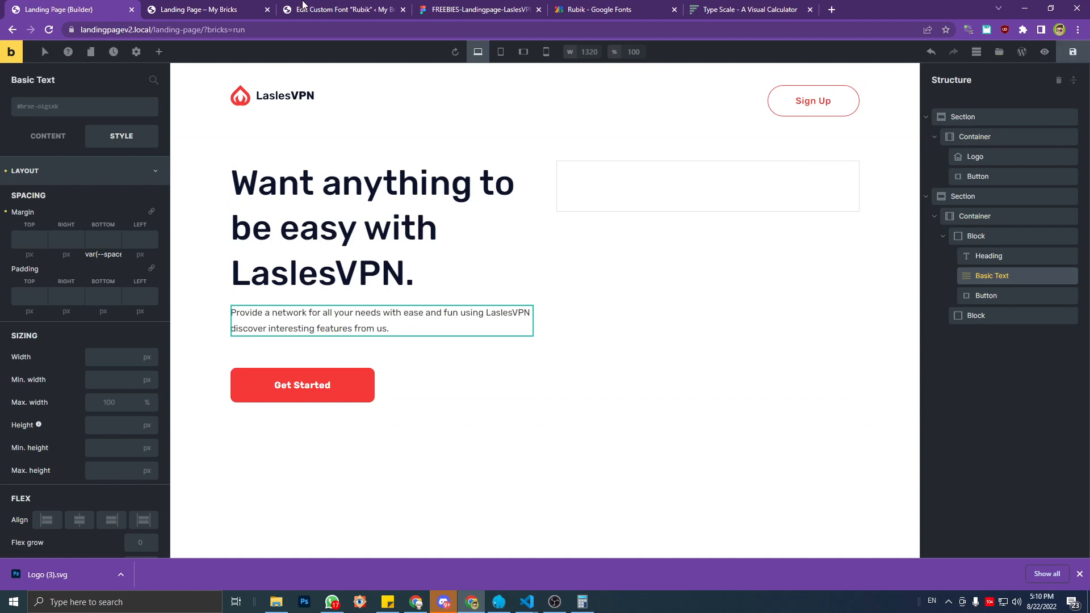
# Reload the live landing page and inspect the CSS rules of the header's container element.
pyautogui.click(241, 4)
pyautogui.press('F5')
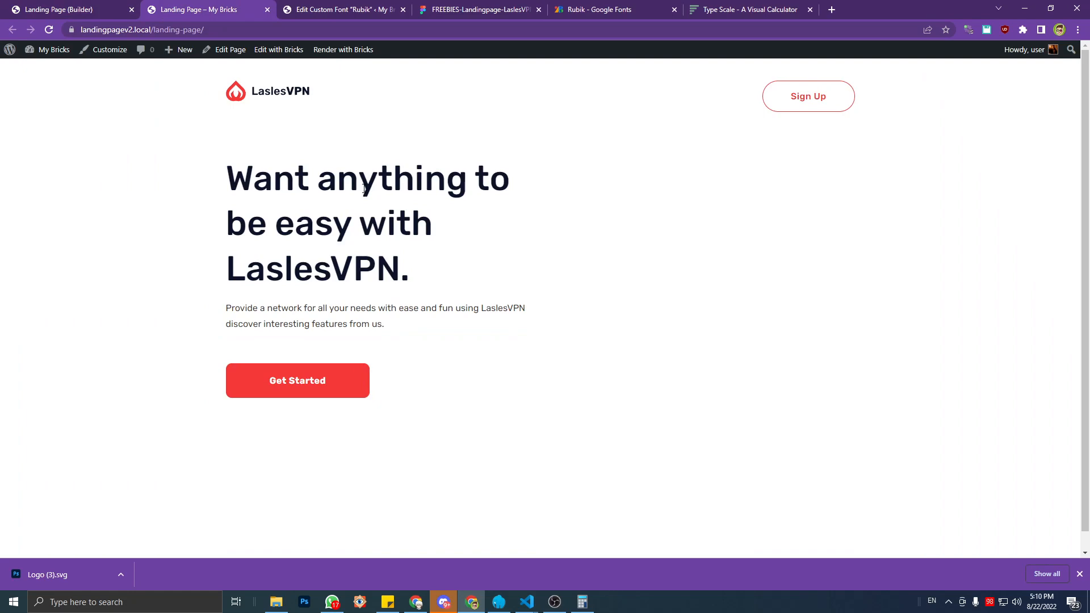
pyautogui.hotkey('ctrl', 'shift', 'c')
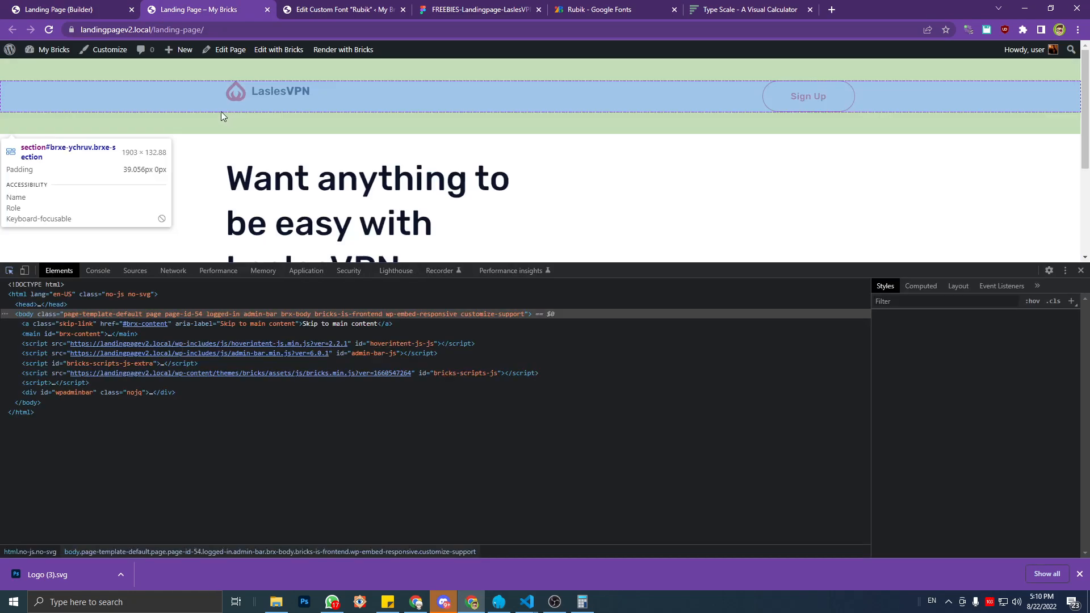
pyautogui.click(225, 114)
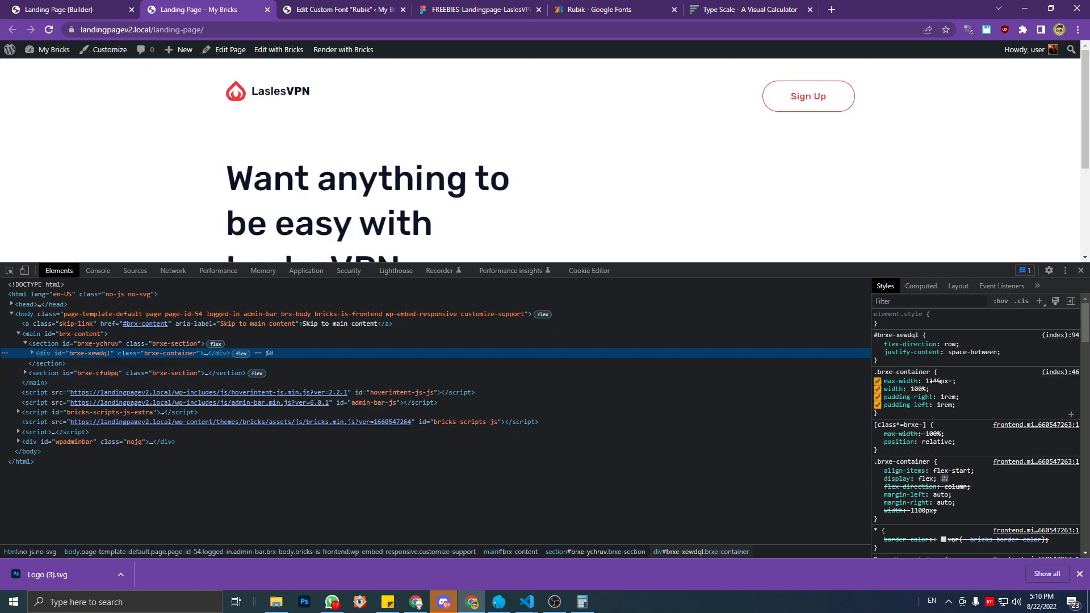
# Set the container element's maximum width to 1366 px in the LandingPagev2 theme style and save.
pyautogui.click(25, 7)
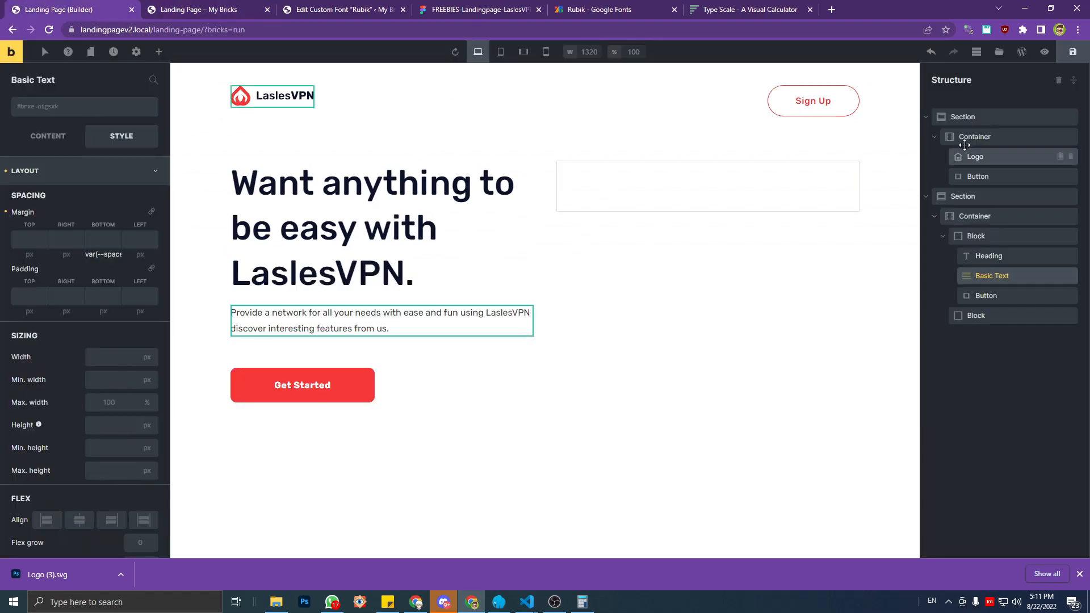
pyautogui.click(136, 51)
pyautogui.click(104, 107)
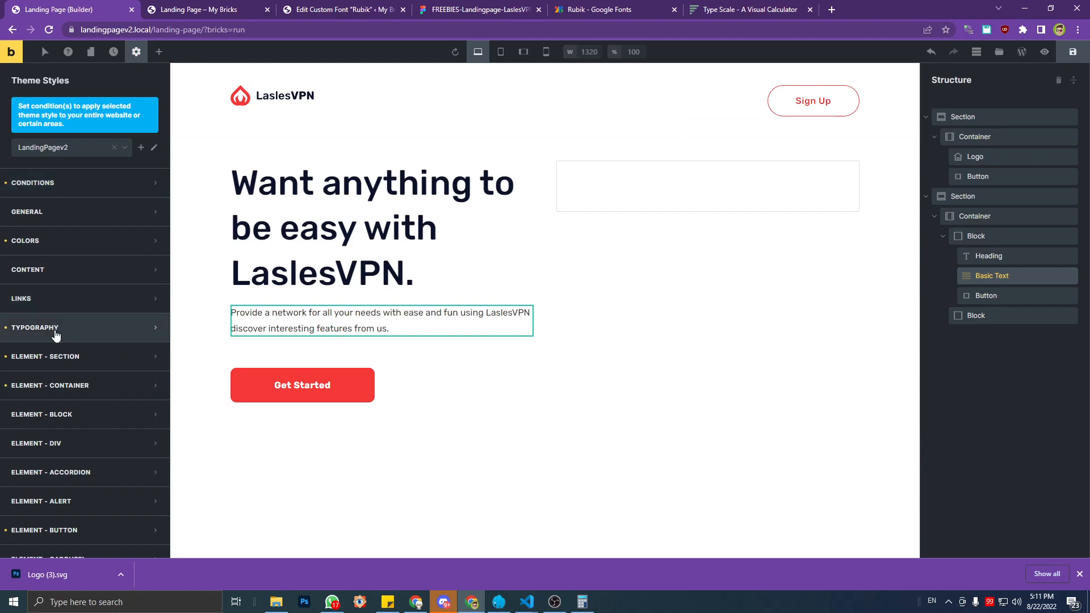
pyautogui.click(70, 386)
pyautogui.doubleClick(108, 423)
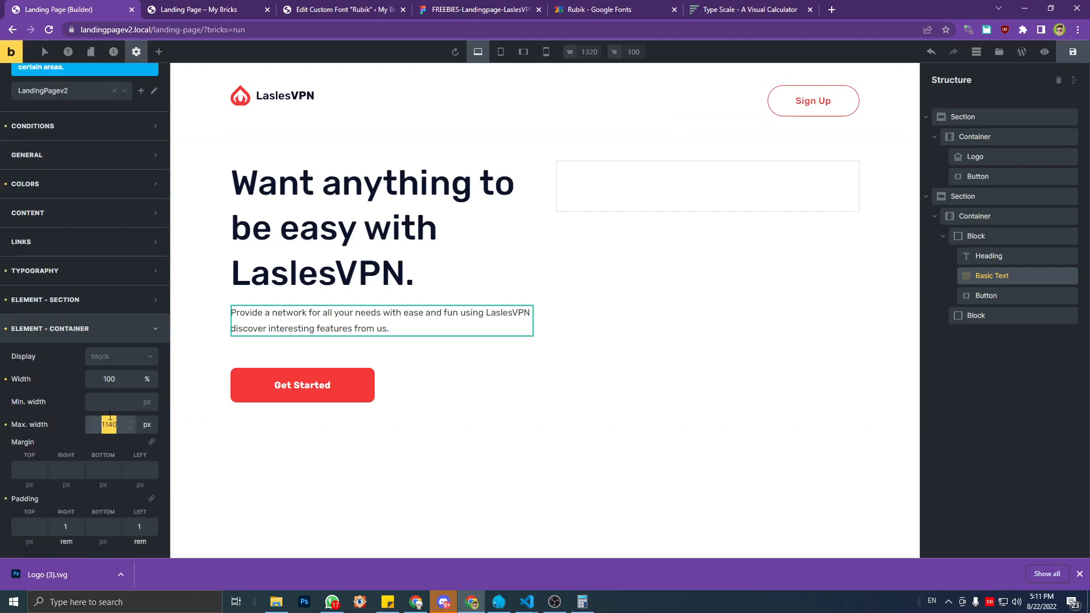
pyautogui.write('1')
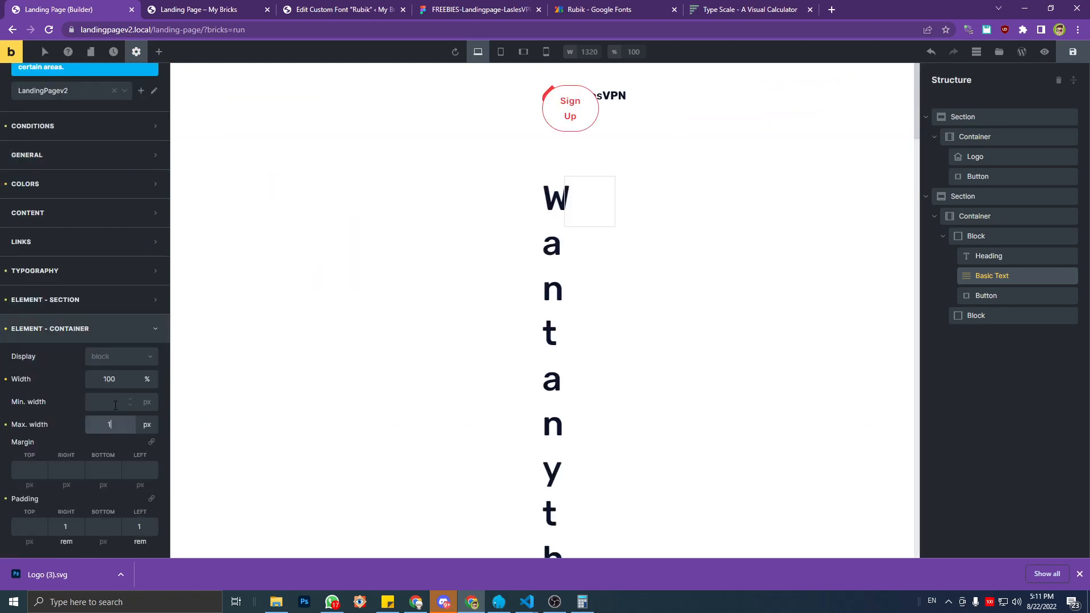
pyautogui.write('366')
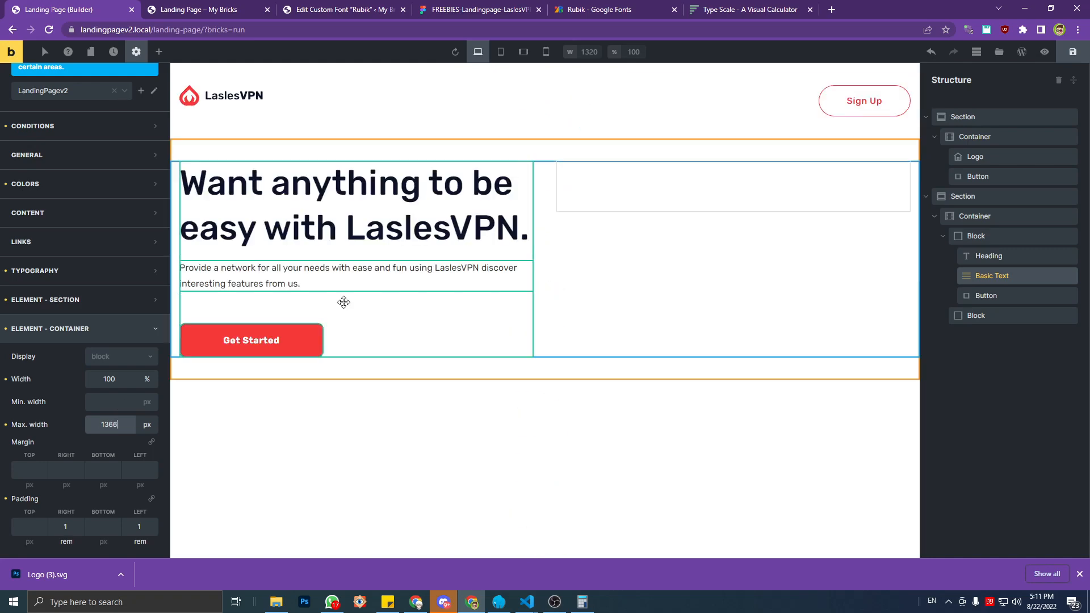
pyautogui.click(1073, 53)
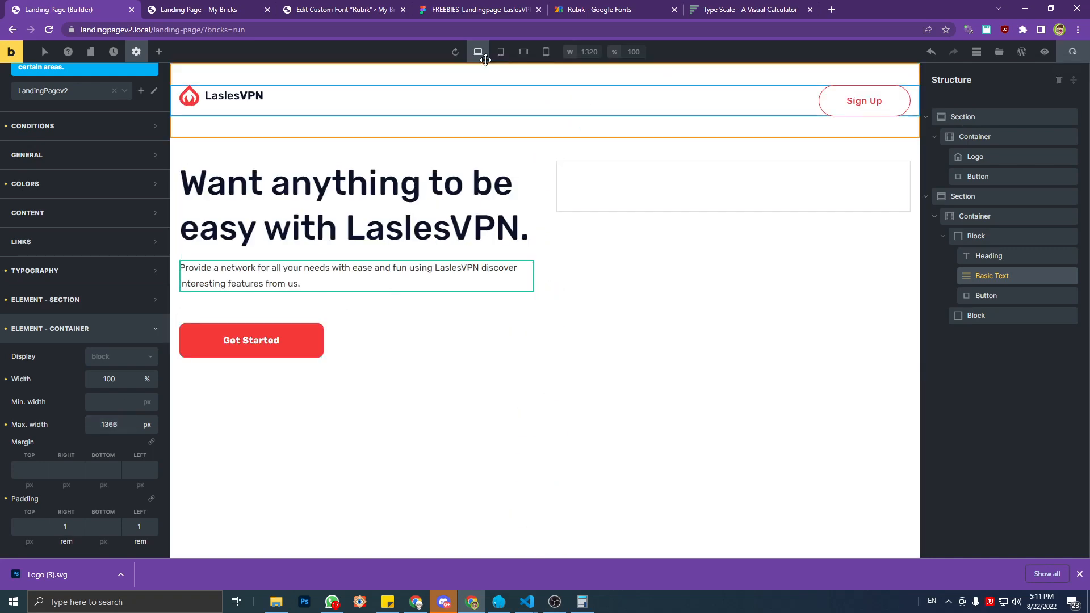
# Reload the live landing page to check the container width and close the developer tools.
pyautogui.click(237, 8)
pyautogui.click(288, 29)
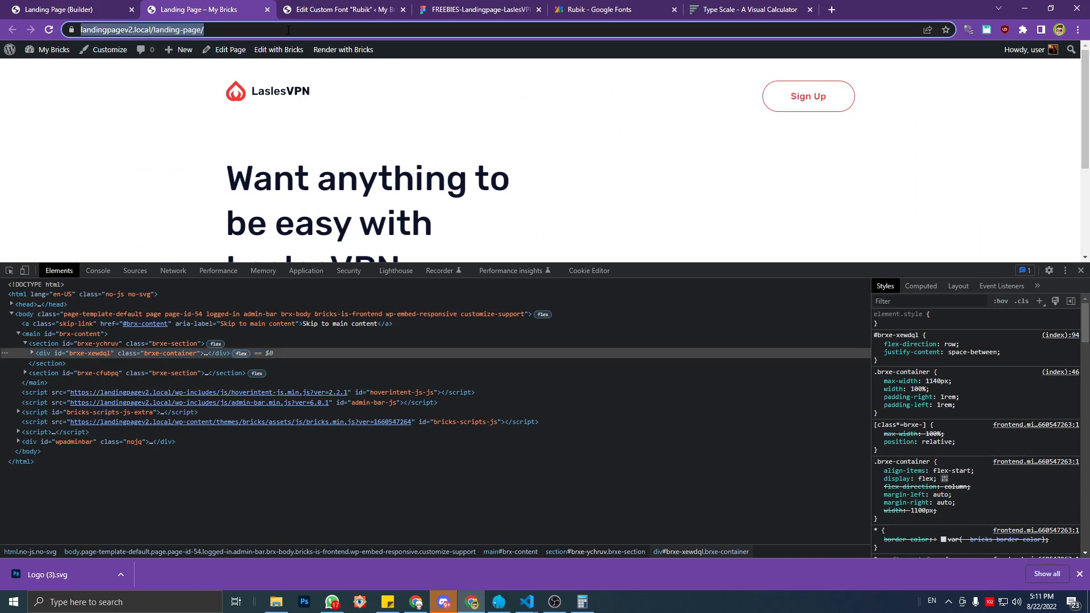
pyautogui.press('Return')
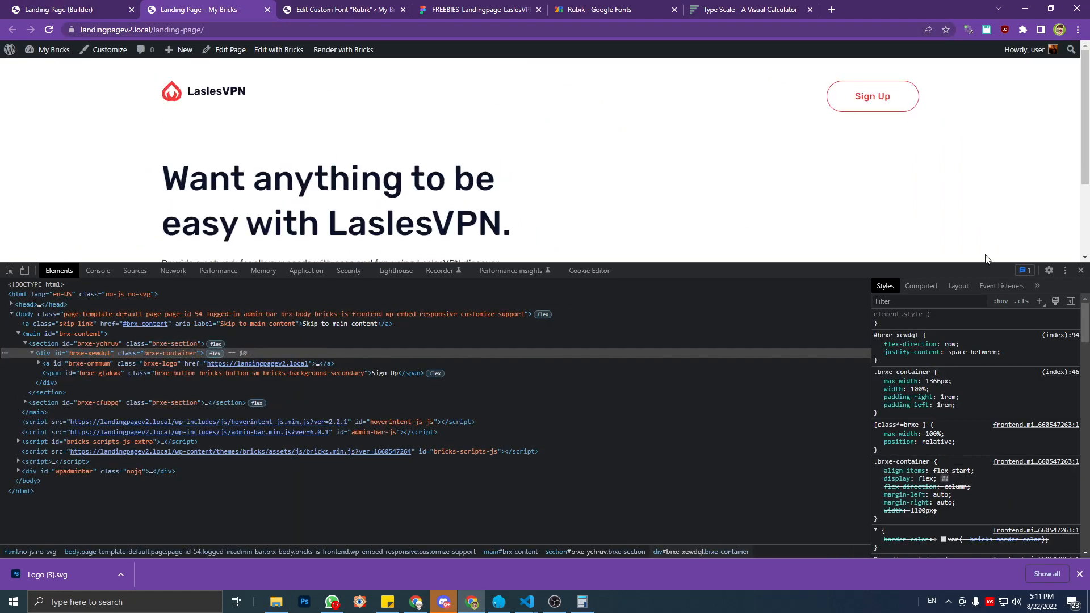
pyautogui.click(1080, 271)
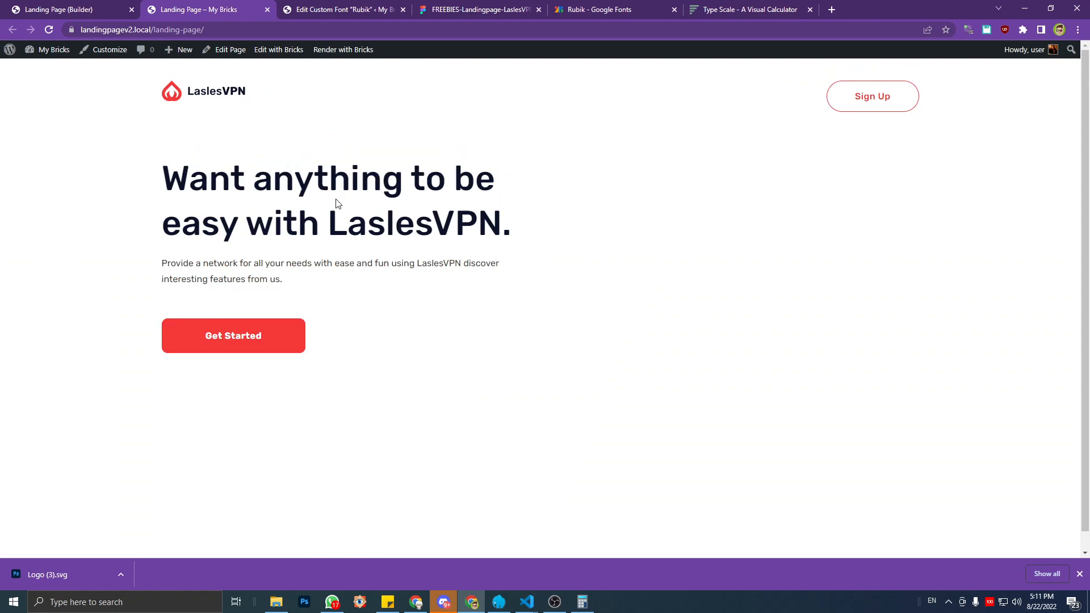
# Check the hero paragraph's text colour in Figma, set the theme's body typography colour to grey-01 (#4f5665) in Bricks, and save.
pyautogui.click(480, 9)
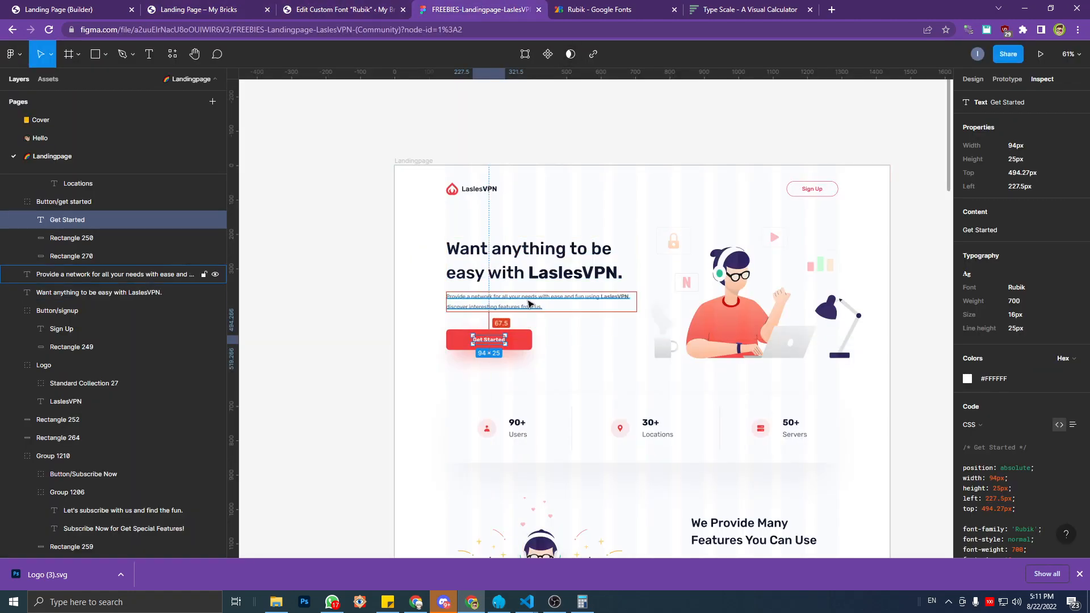
pyautogui.click(529, 304)
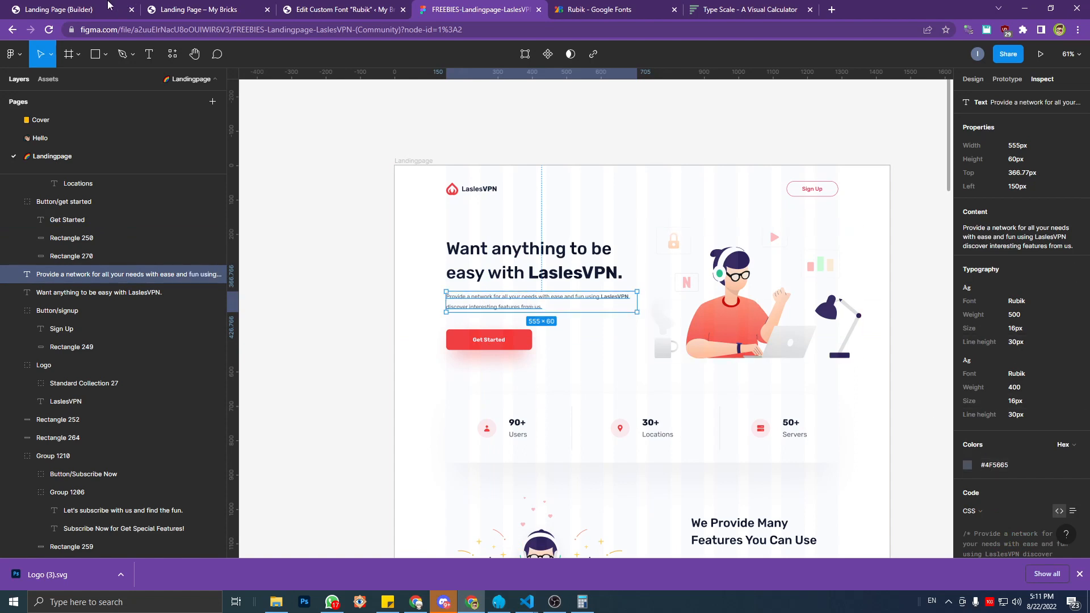
pyautogui.click(85, 9)
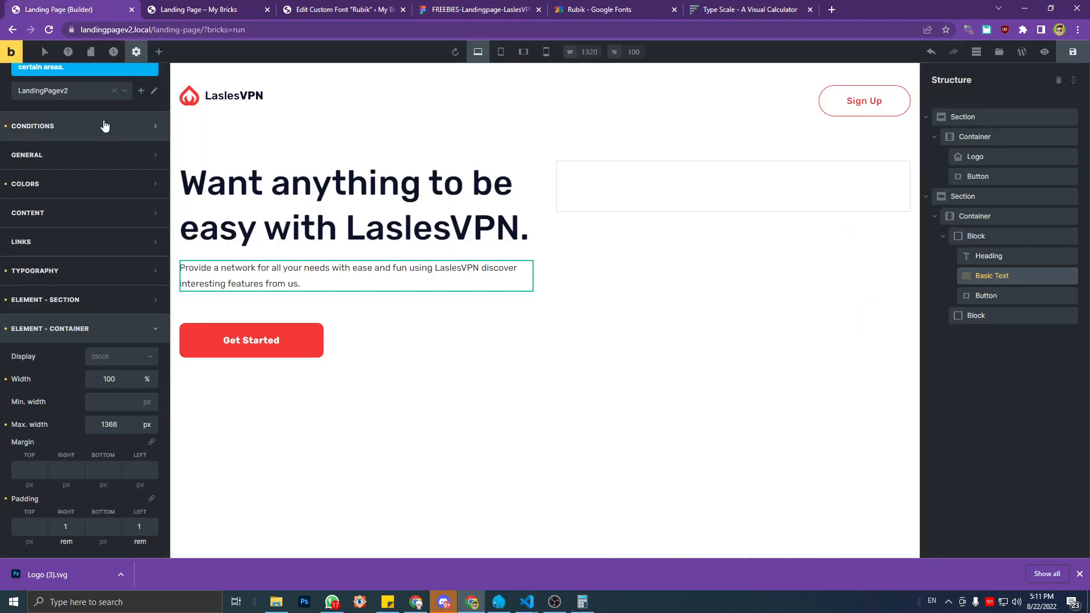
pyautogui.click(70, 271)
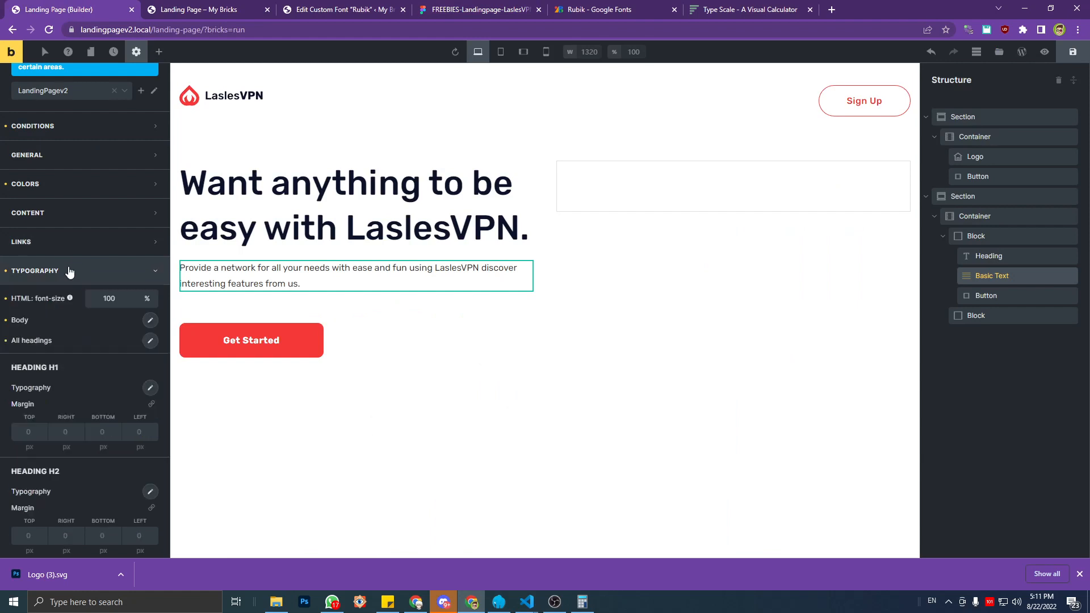
pyautogui.click(146, 322)
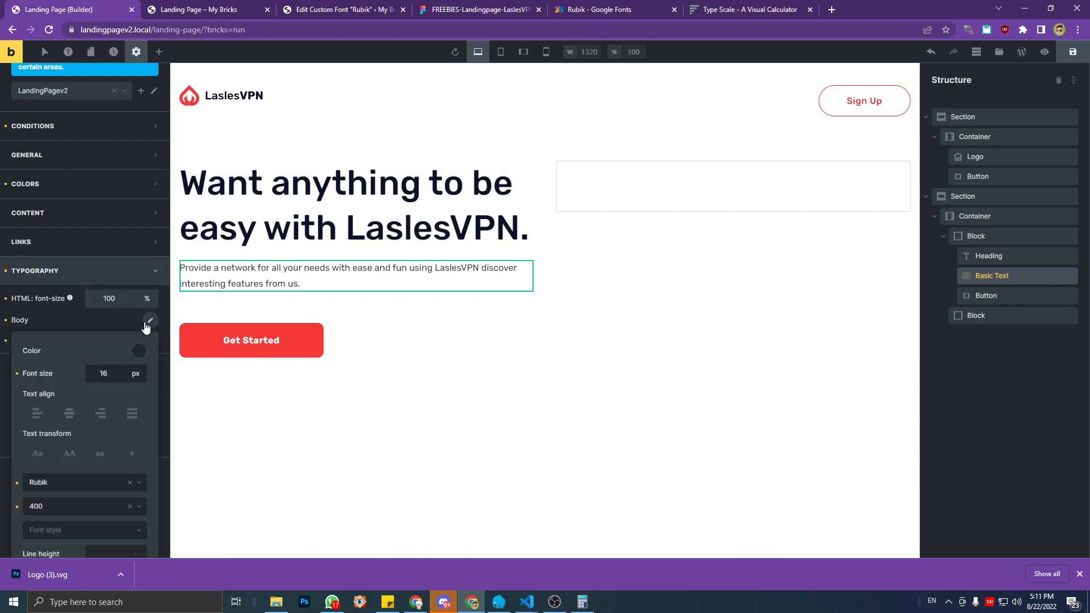
pyautogui.click(138, 351)
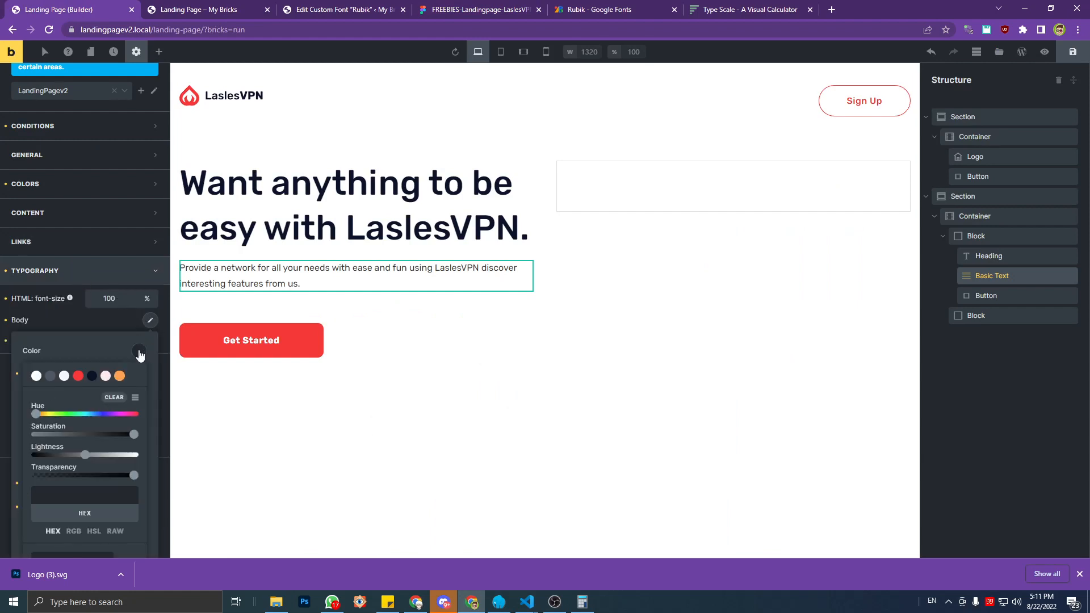
pyautogui.click(51, 377)
pyautogui.click(20, 355)
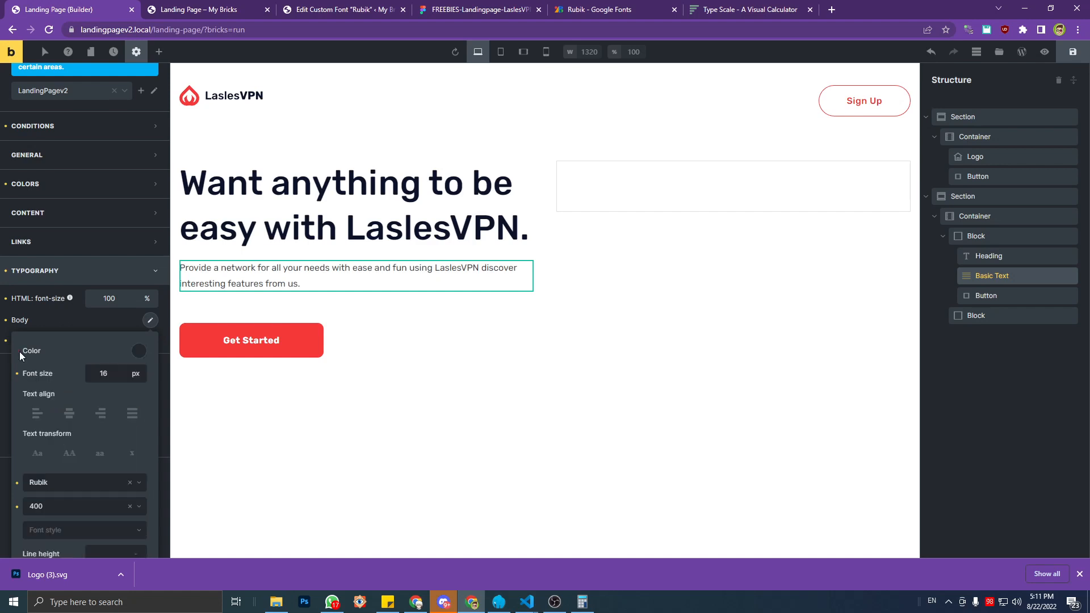
pyautogui.click(138, 352)
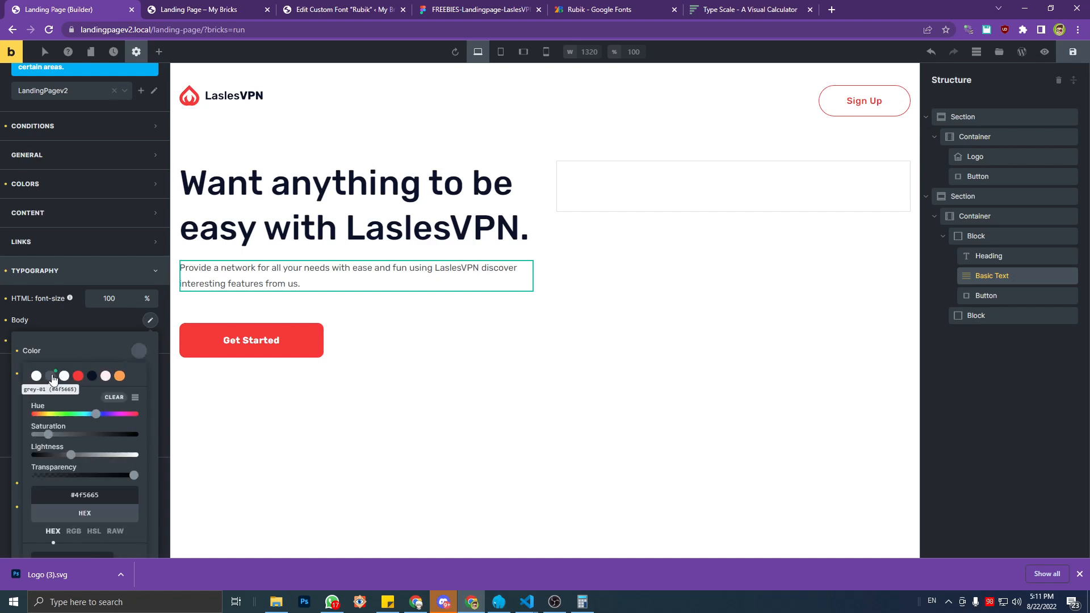
pyautogui.click(137, 352)
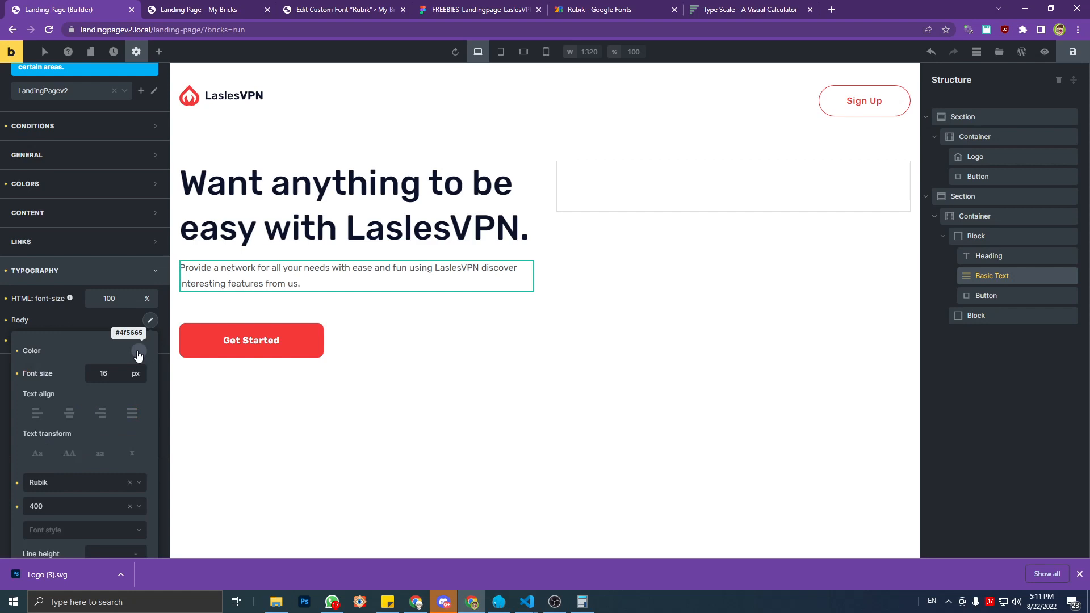
pyautogui.click(150, 322)
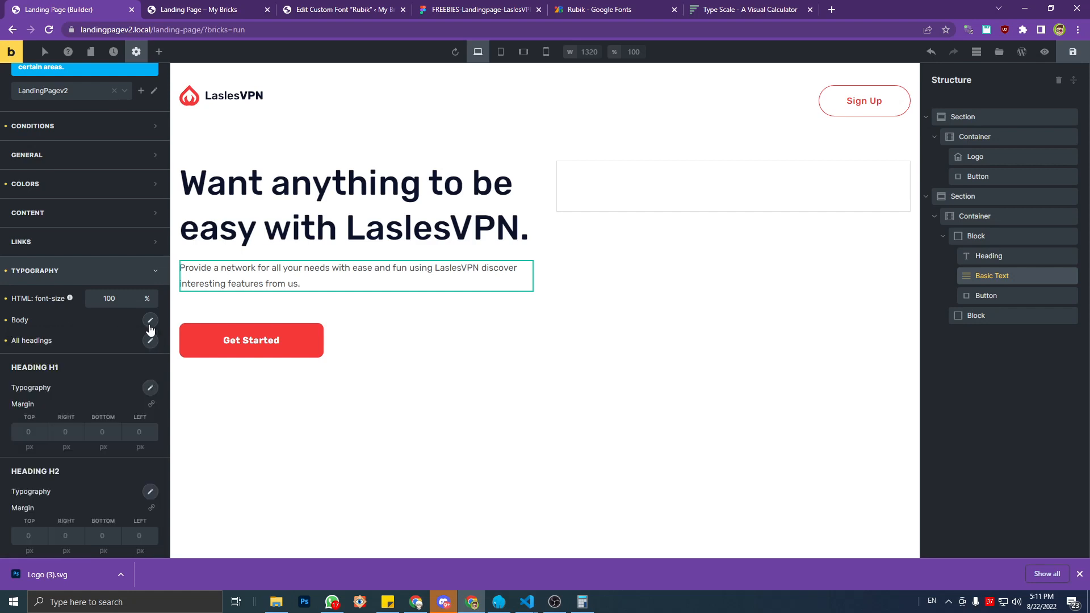
pyautogui.click(1073, 52)
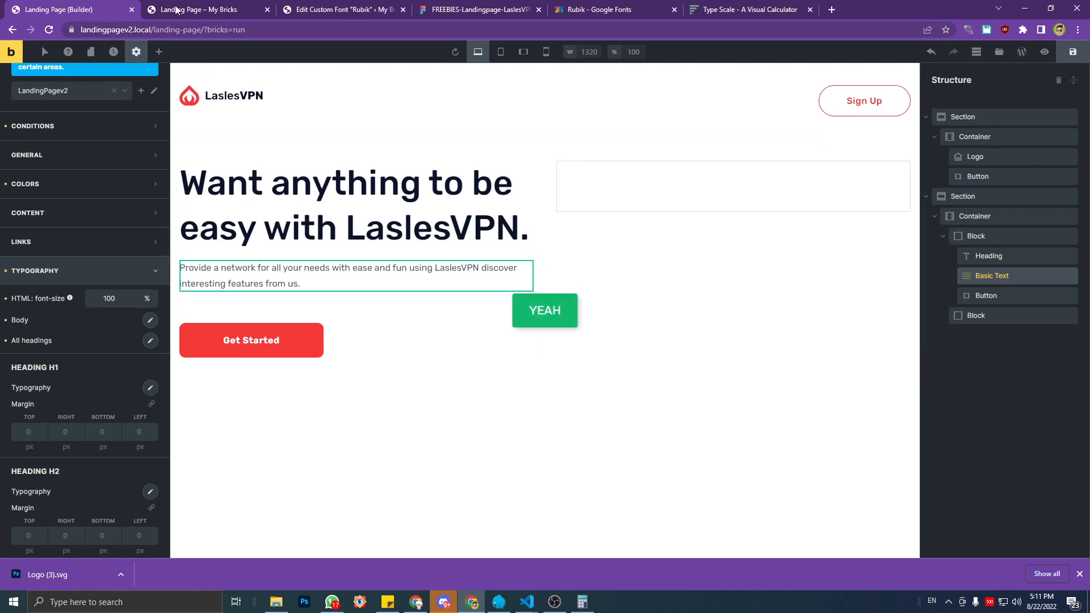
# Reload the live landing page and compare its hero text with the Figma design.
pyautogui.click(177, 10)
pyautogui.click(312, 31)
pyautogui.press('Return')
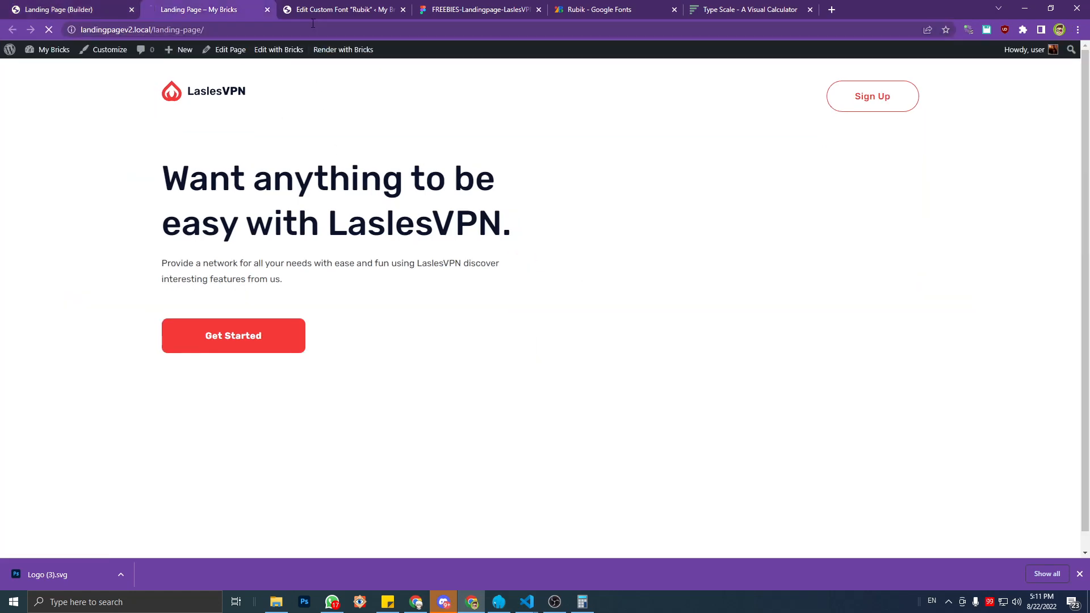
pyautogui.click(594, 10)
pyautogui.click(505, 8)
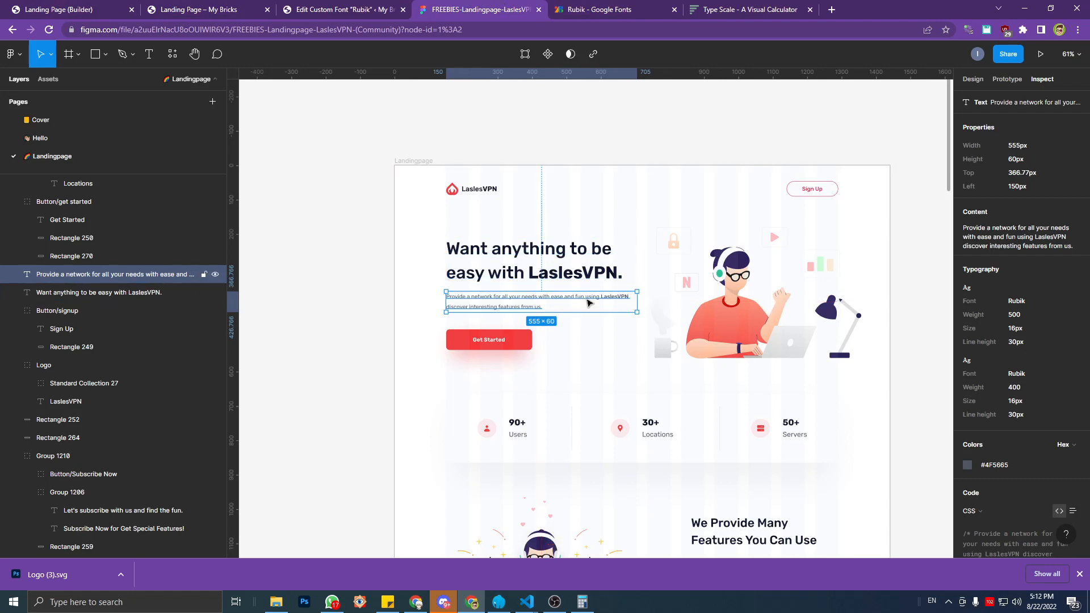
pyautogui.click(250, 10)
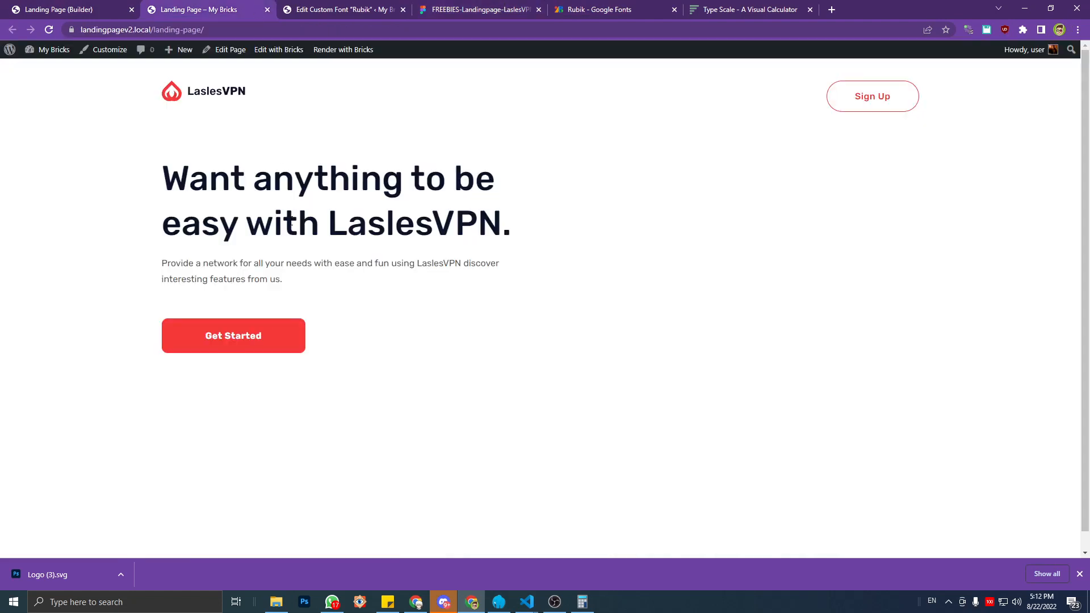
# Switch to the Figma design and select the hero's Illustration 1 group on the Landingpage frame.
pyautogui.click(397, 4)
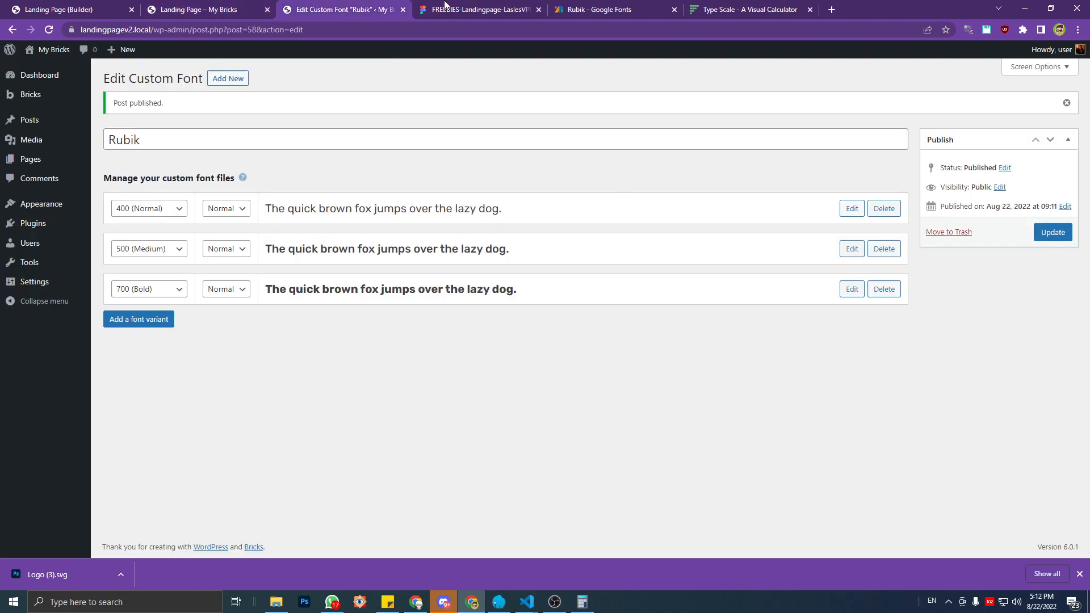
pyautogui.click(446, 3)
pyautogui.rightClick(703, 285)
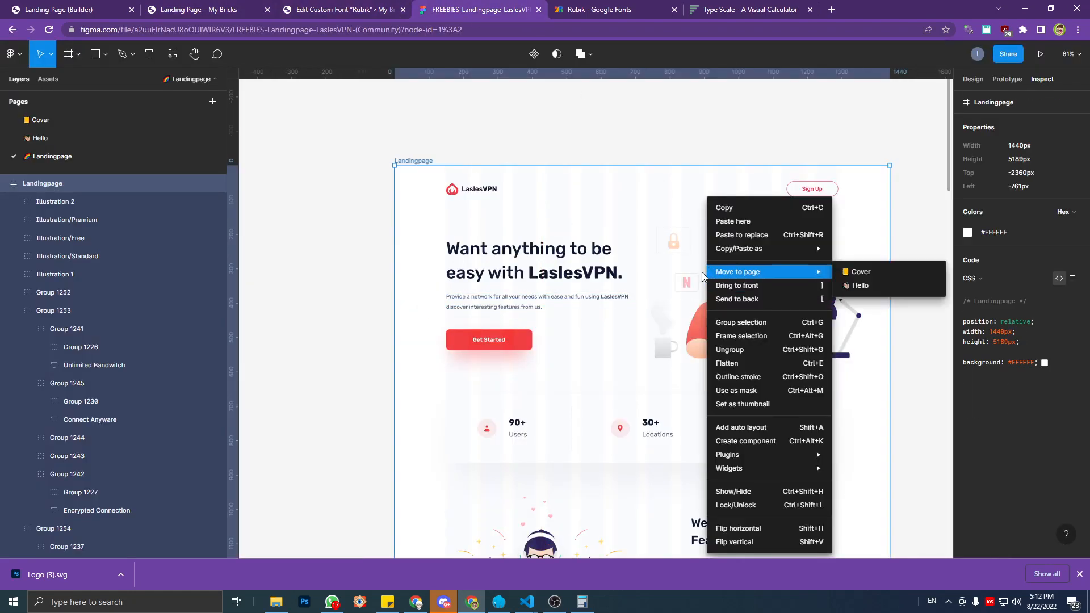
pyautogui.press('Escape')
pyautogui.click(702, 278)
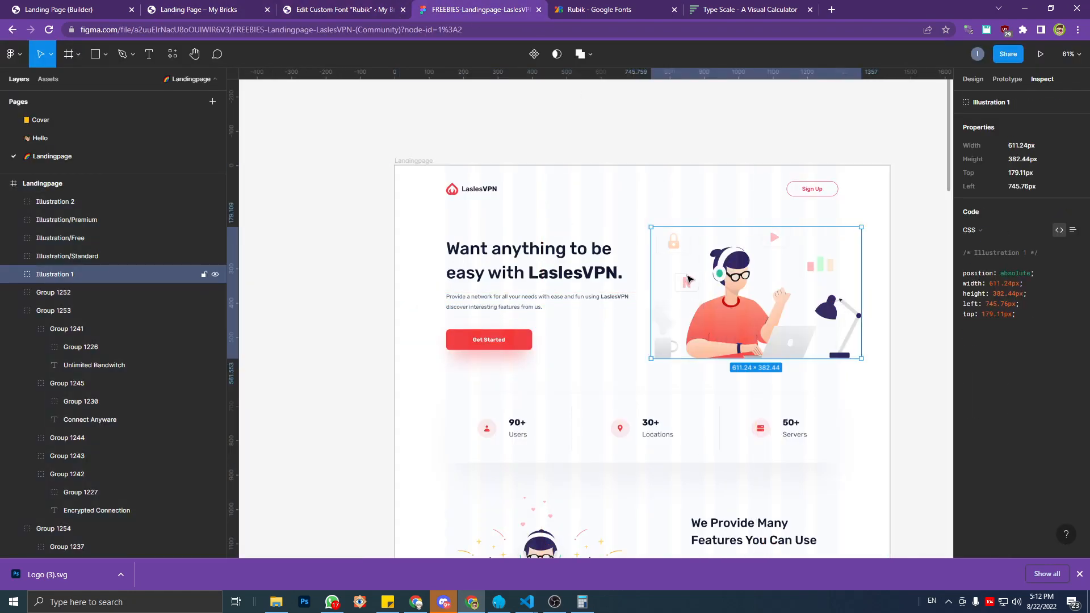
pyautogui.click(13, 276)
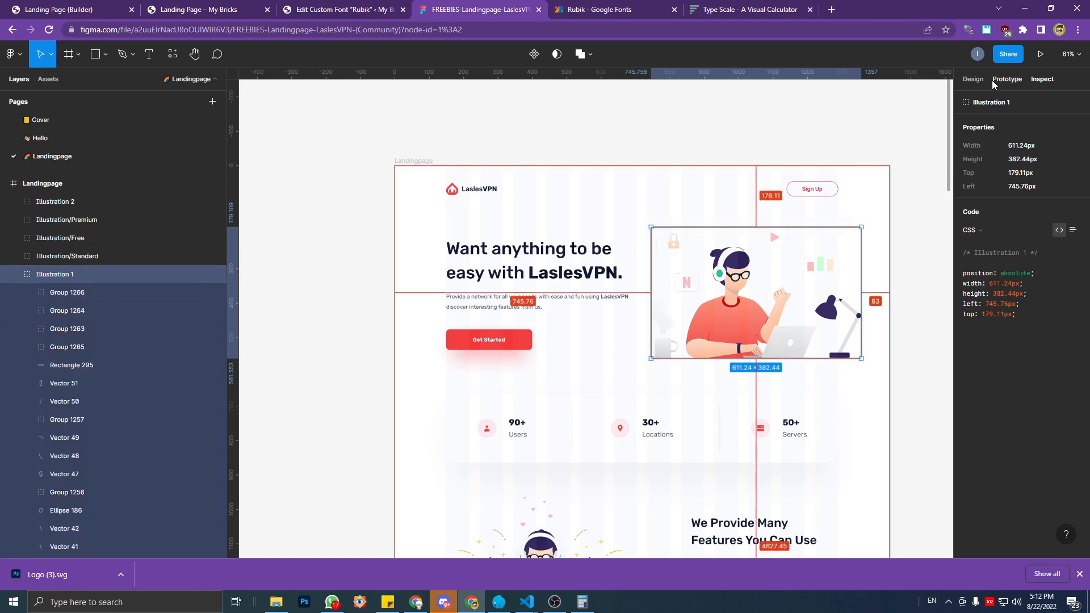
# Add an export setting in SVG format to the Illustration 1 group, preview it, and export the file.
pyautogui.click(973, 80)
pyautogui.scroll(-2, 1018, 428)
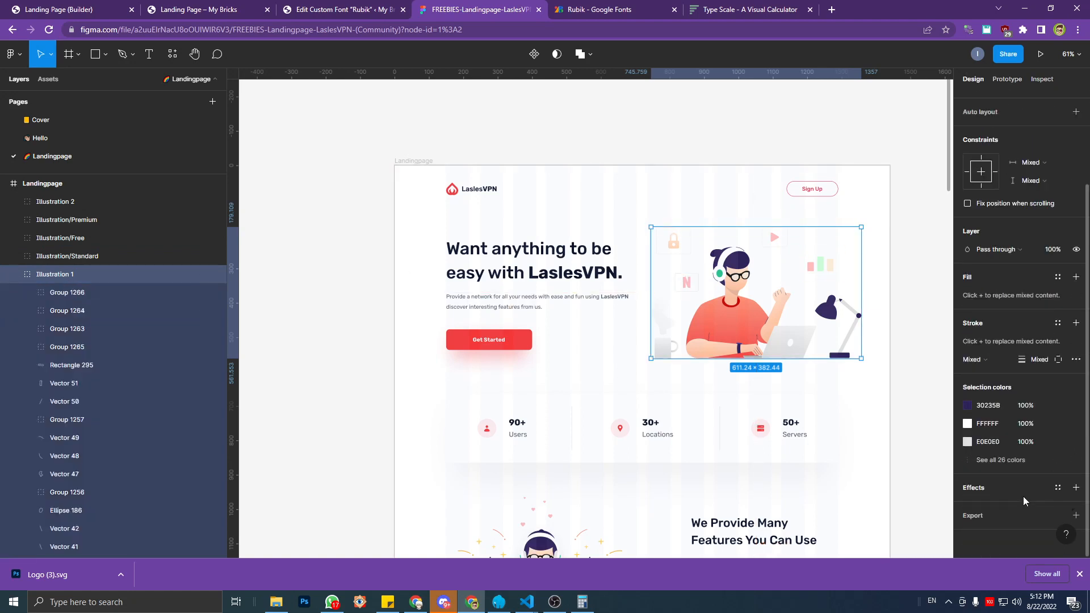
pyautogui.click(998, 516)
pyautogui.click(1045, 470)
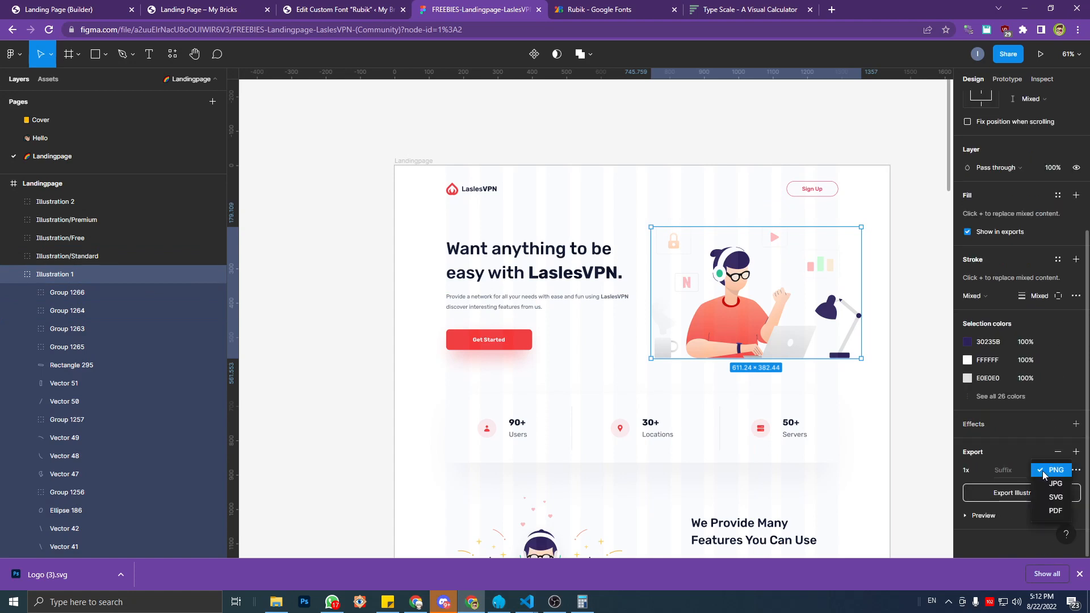
pyautogui.click(1056, 497)
pyautogui.click(989, 519)
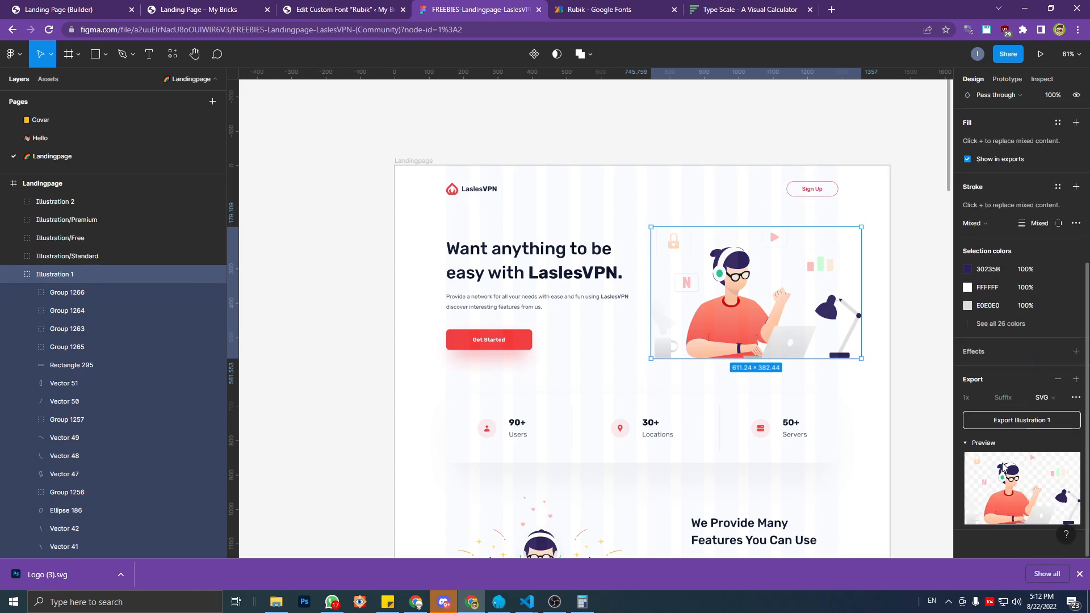
pyautogui.click(1009, 421)
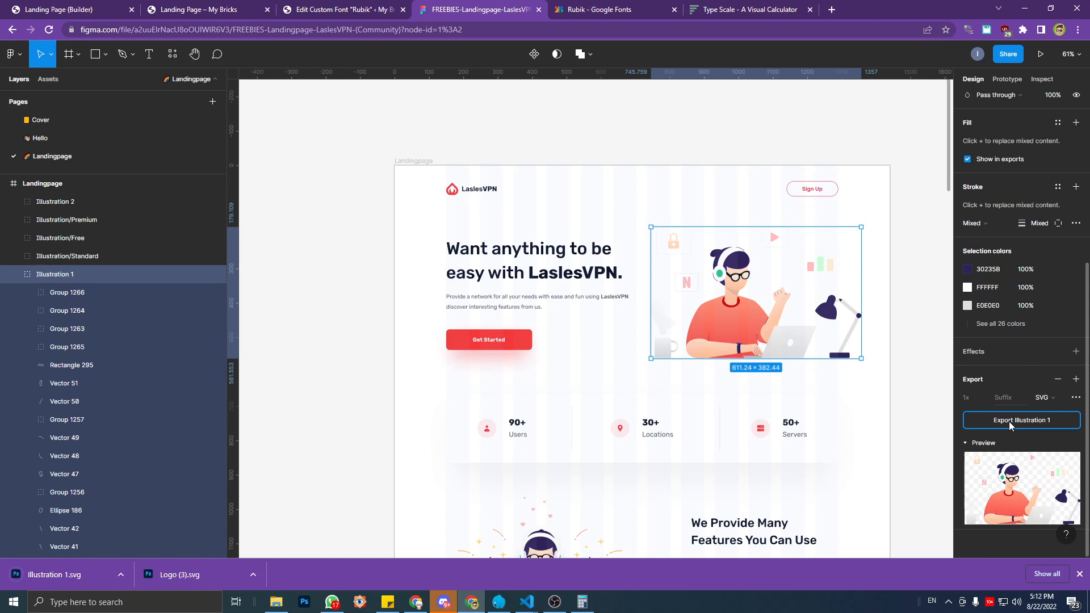
# Switch to the Bricks builder and add an SVG element inside the empty second block of the hero container.
pyautogui.click(48, 6)
pyautogui.click(159, 52)
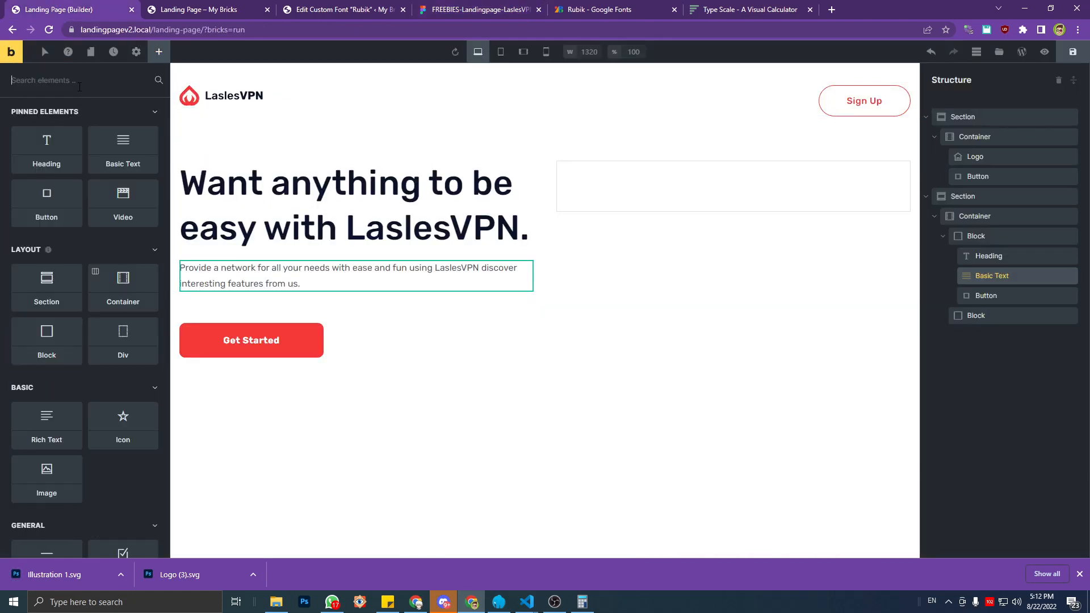
pyautogui.write('svg')
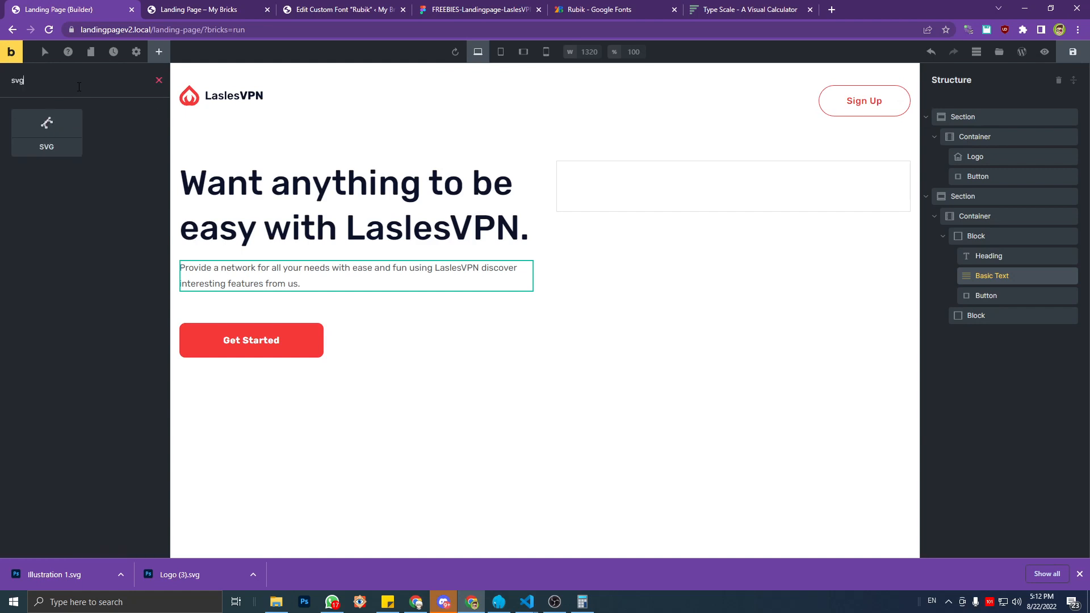
pyautogui.moveTo(49, 134); pyautogui.dragTo(984, 322)
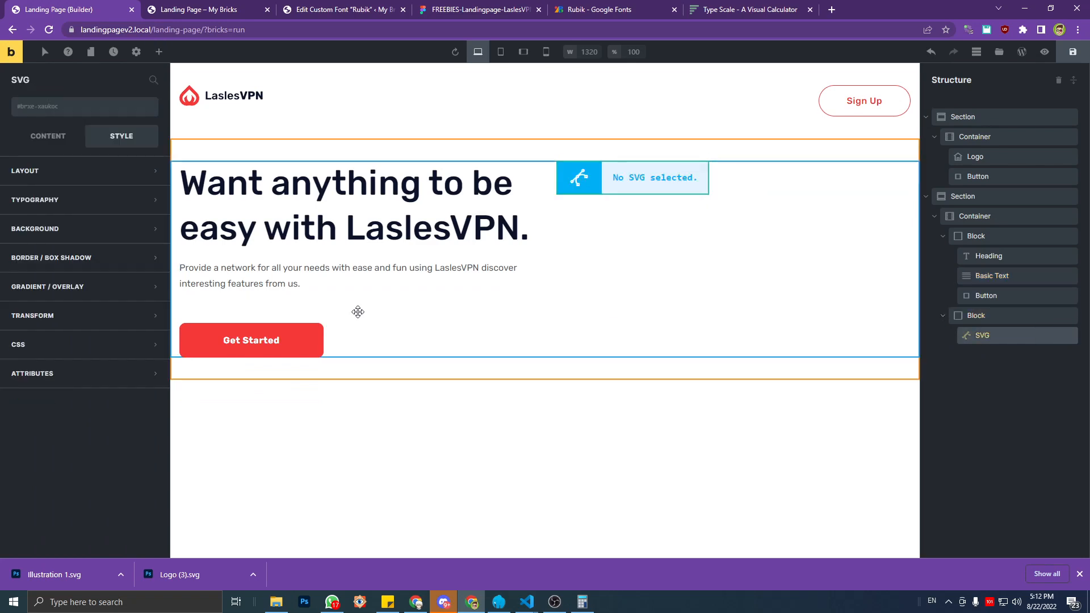
# Upload the downloaded Illustration 1.svg to the media library and insert it into the SVG element.
pyautogui.click(46, 140)
pyautogui.click(93, 187)
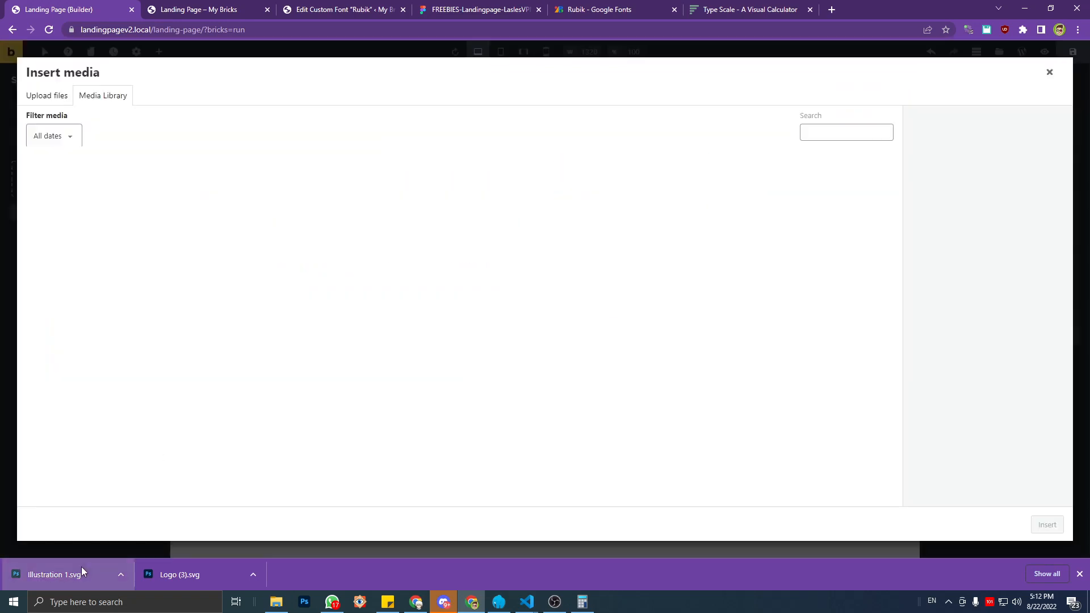
pyautogui.moveTo(81, 567); pyautogui.dragTo(186, 299)
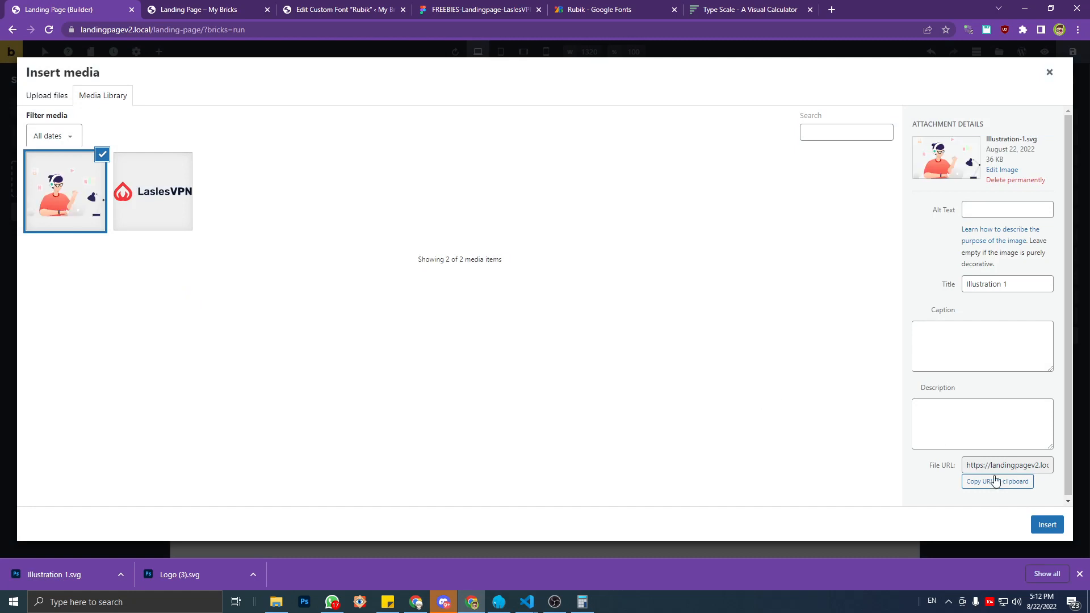
pyautogui.click(1047, 525)
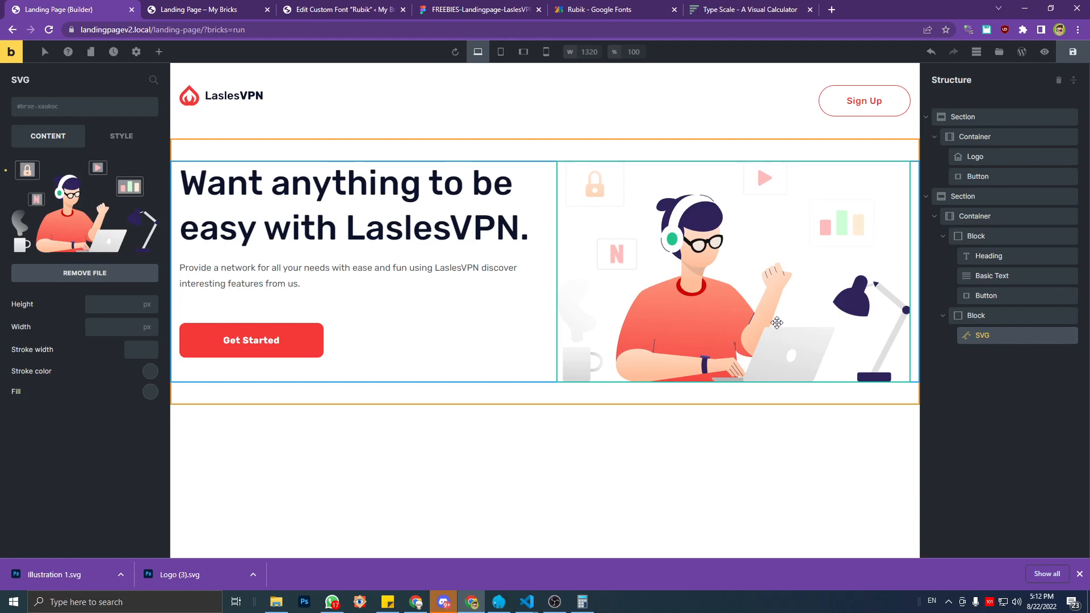
# Set the hero SVG element's width to 100% and save the page.
pyautogui.click(1078, 52)
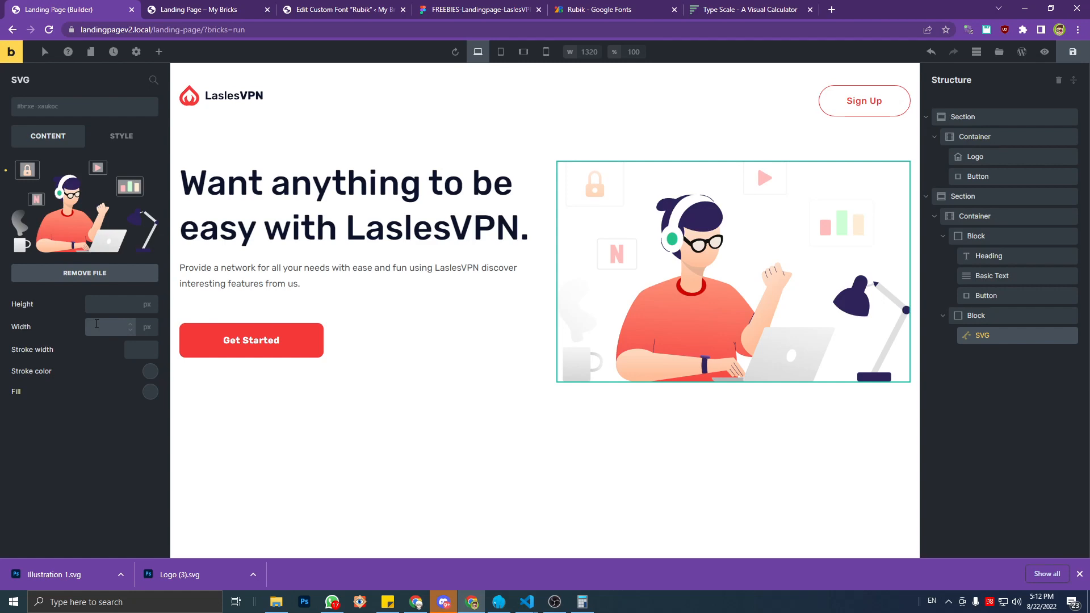
pyautogui.write('100%')
pyautogui.click(1073, 52)
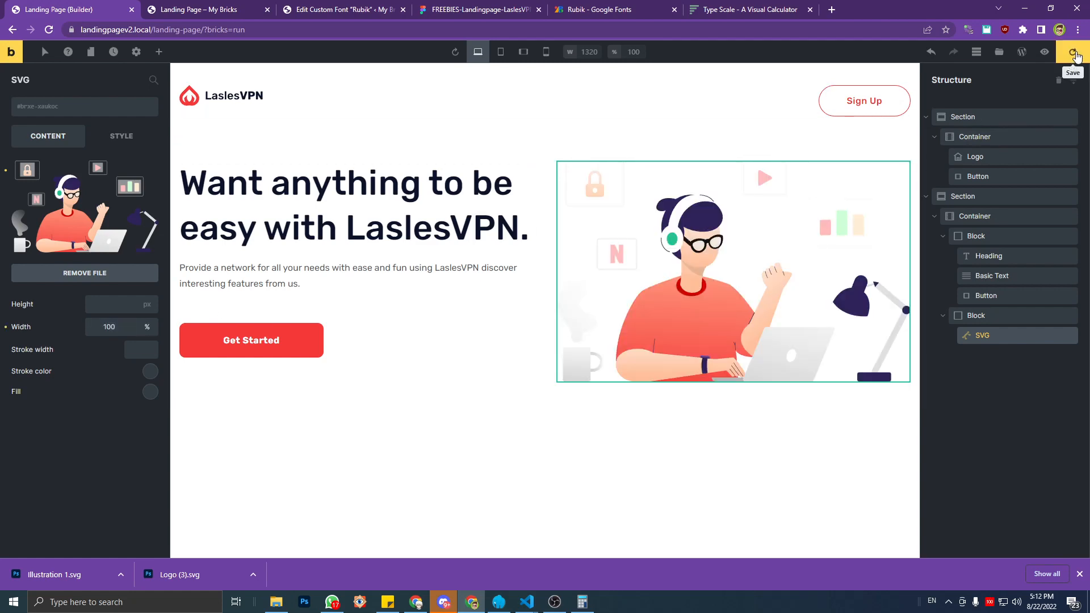
# Reload the live landing page to check the hero illustration and close the browser's downloads bar.
pyautogui.click(266, 6)
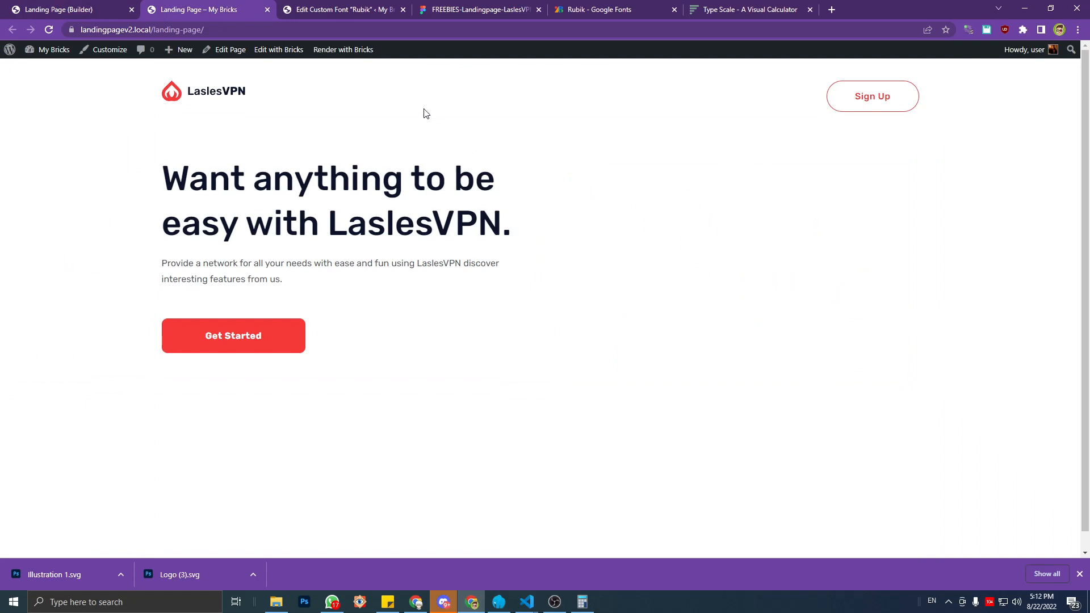
pyautogui.press('F5')
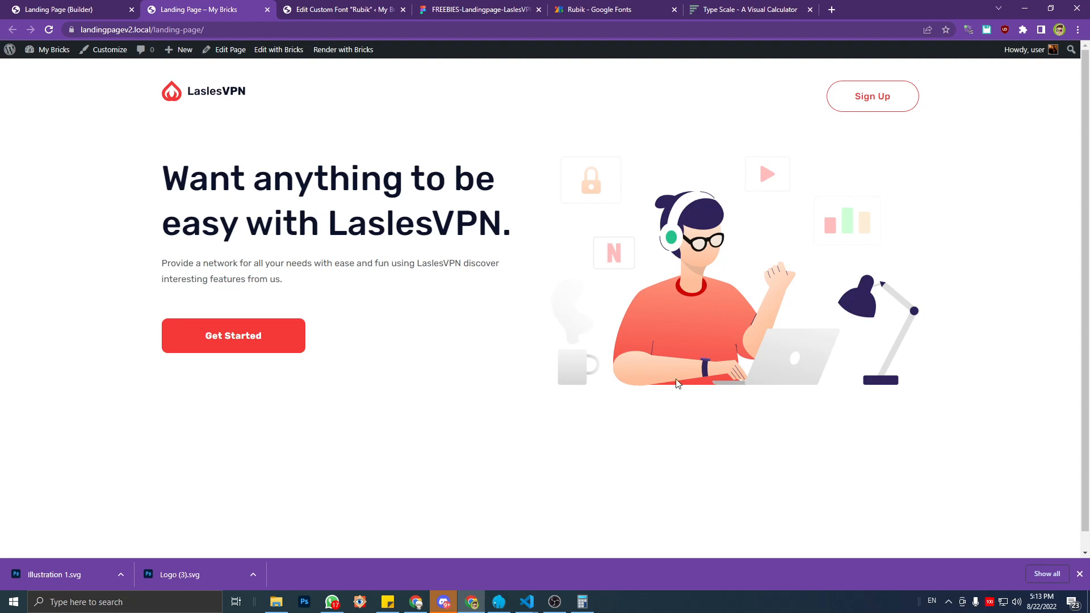
pyautogui.click(1079, 572)
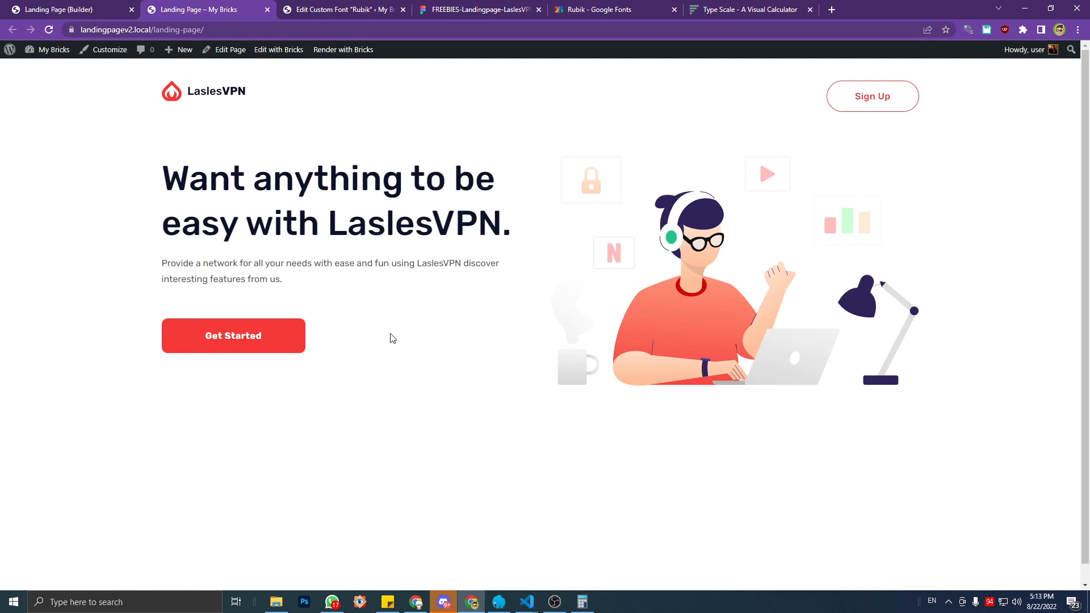
pyautogui.click(554, 601)
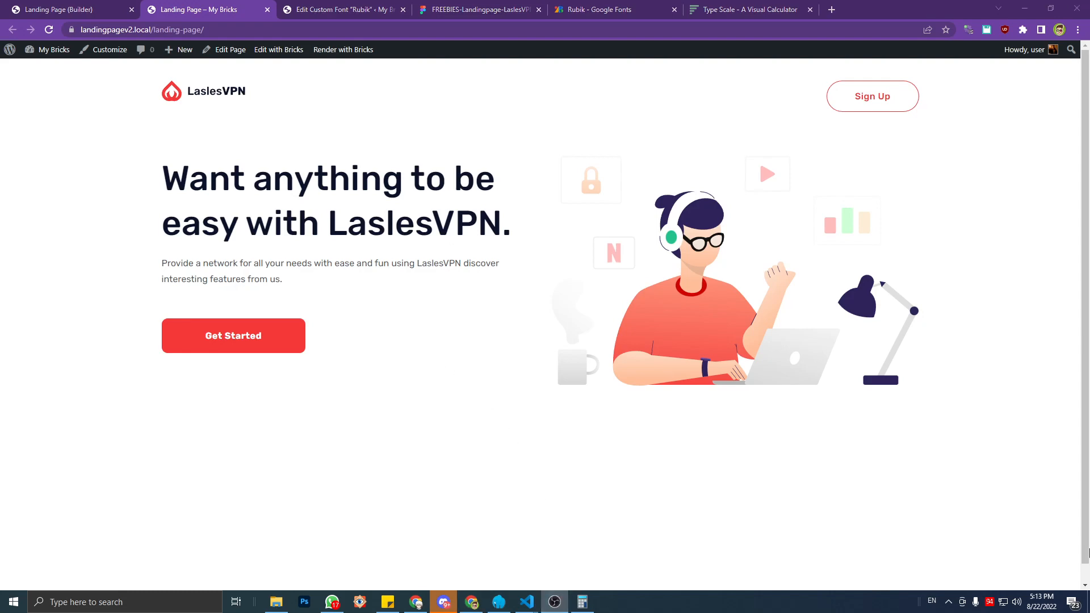